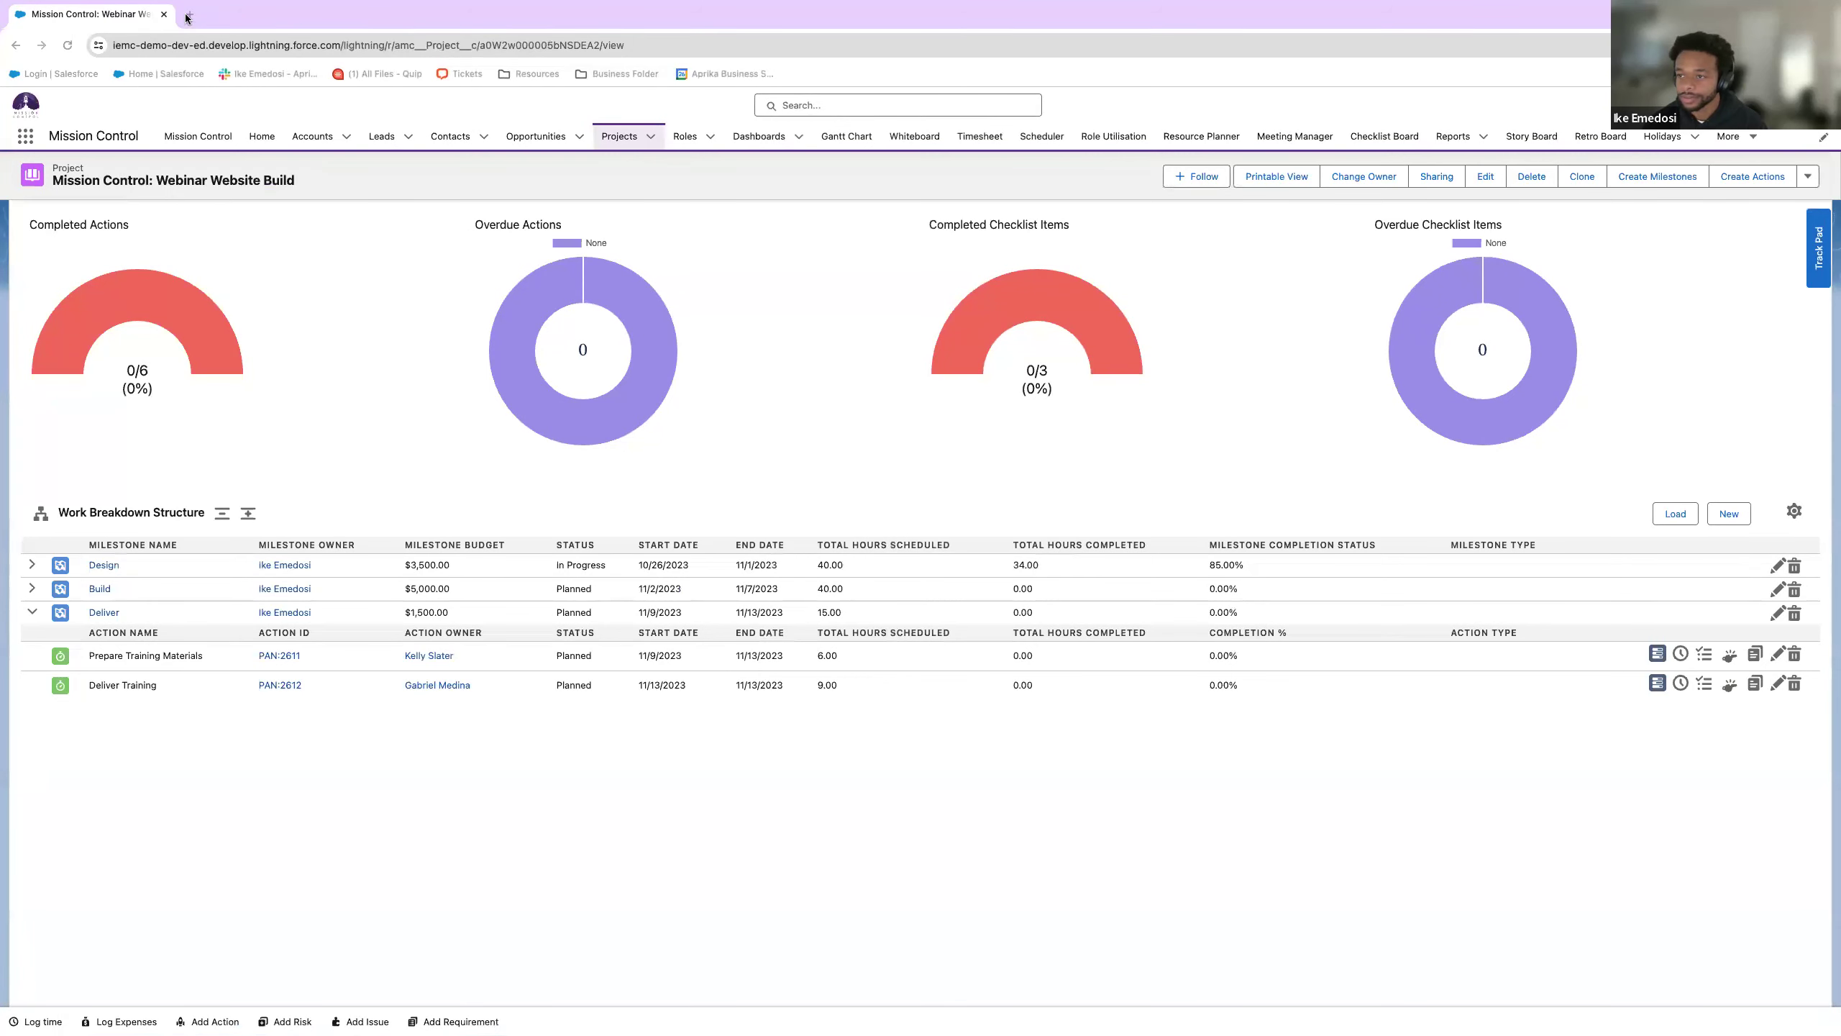
- Switch to the other browser window holding Salesforce, expand it to full screen and open the Mission Control Console
key(ctrl+Up)
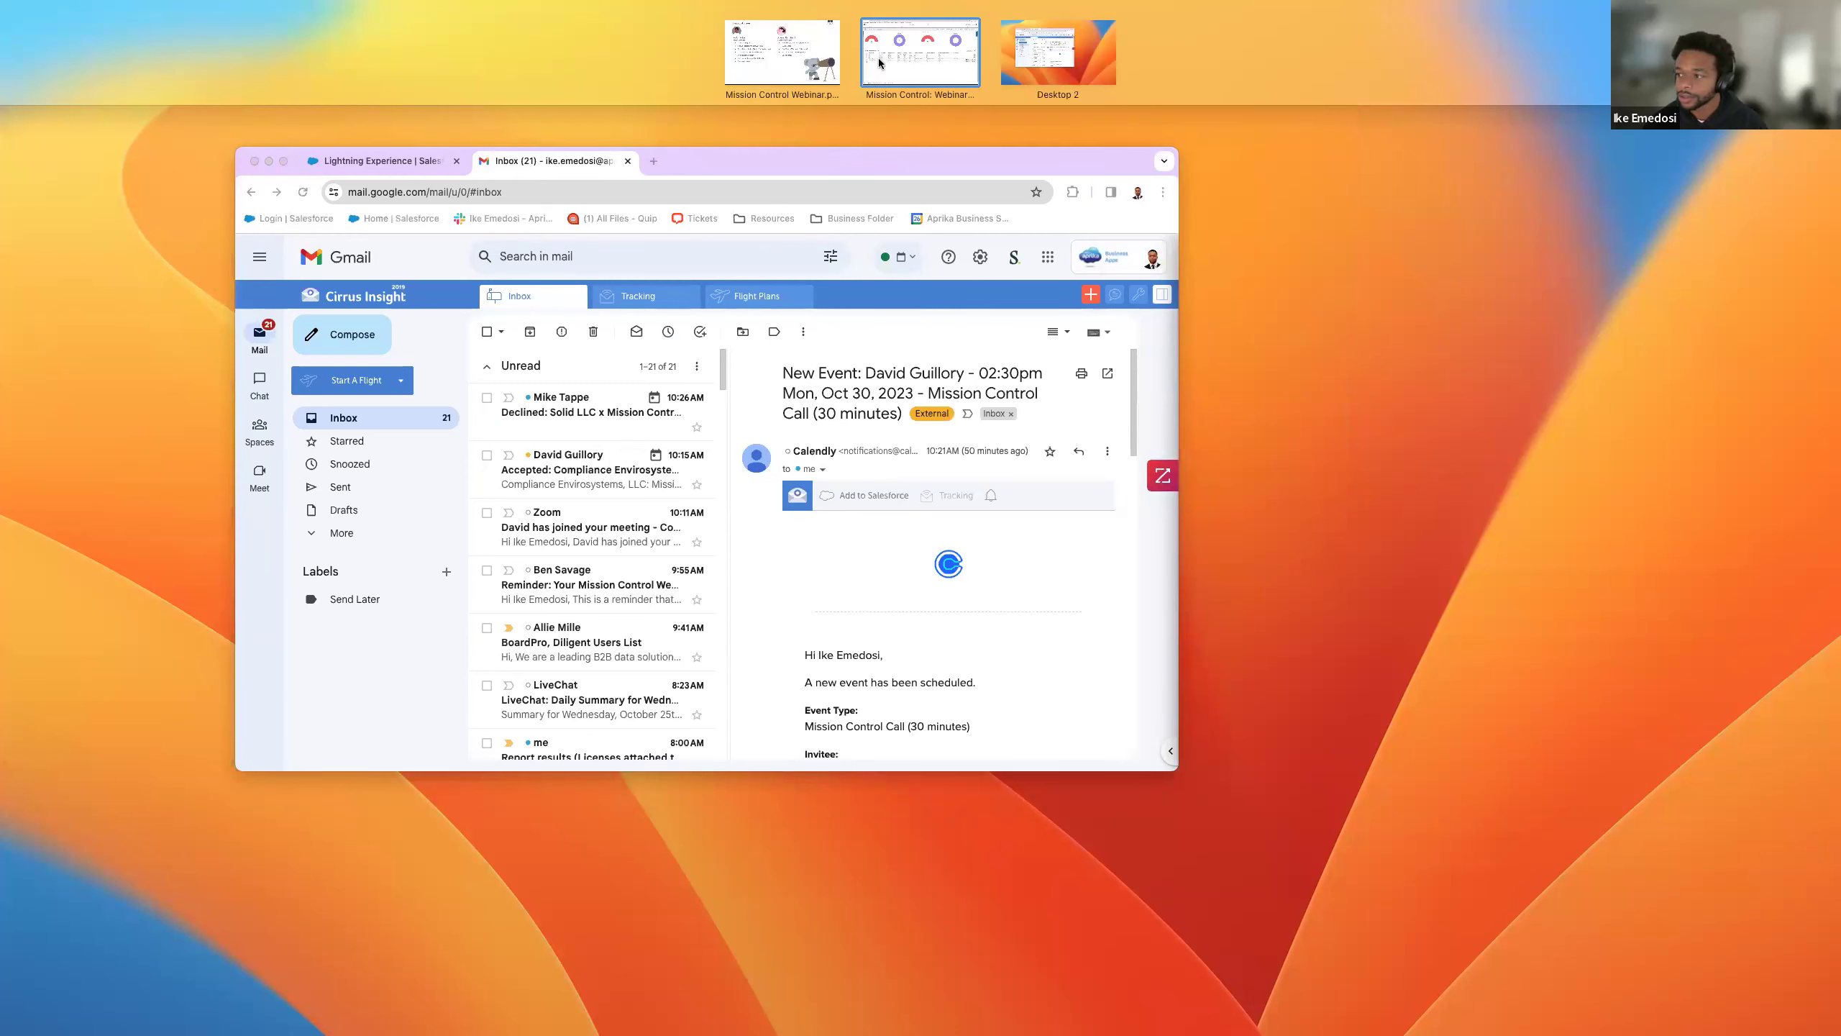
click(714, 177)
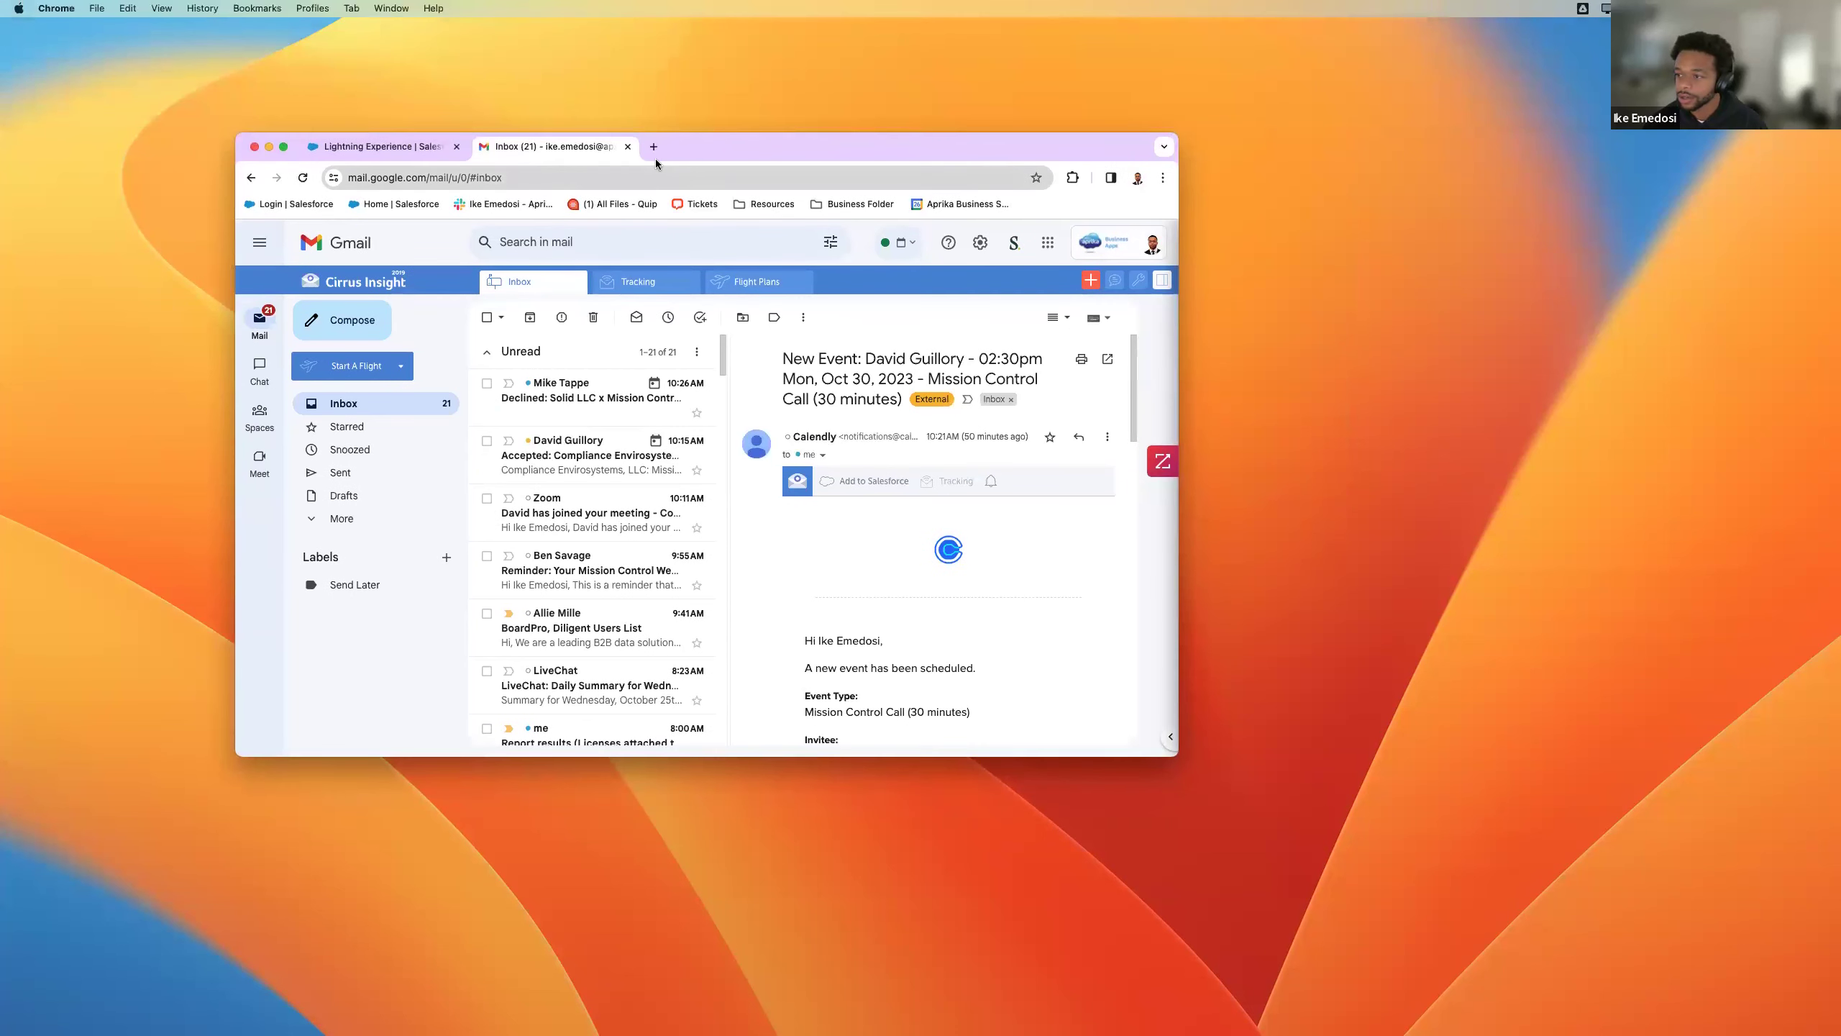
click(405, 148)
click(394, 203)
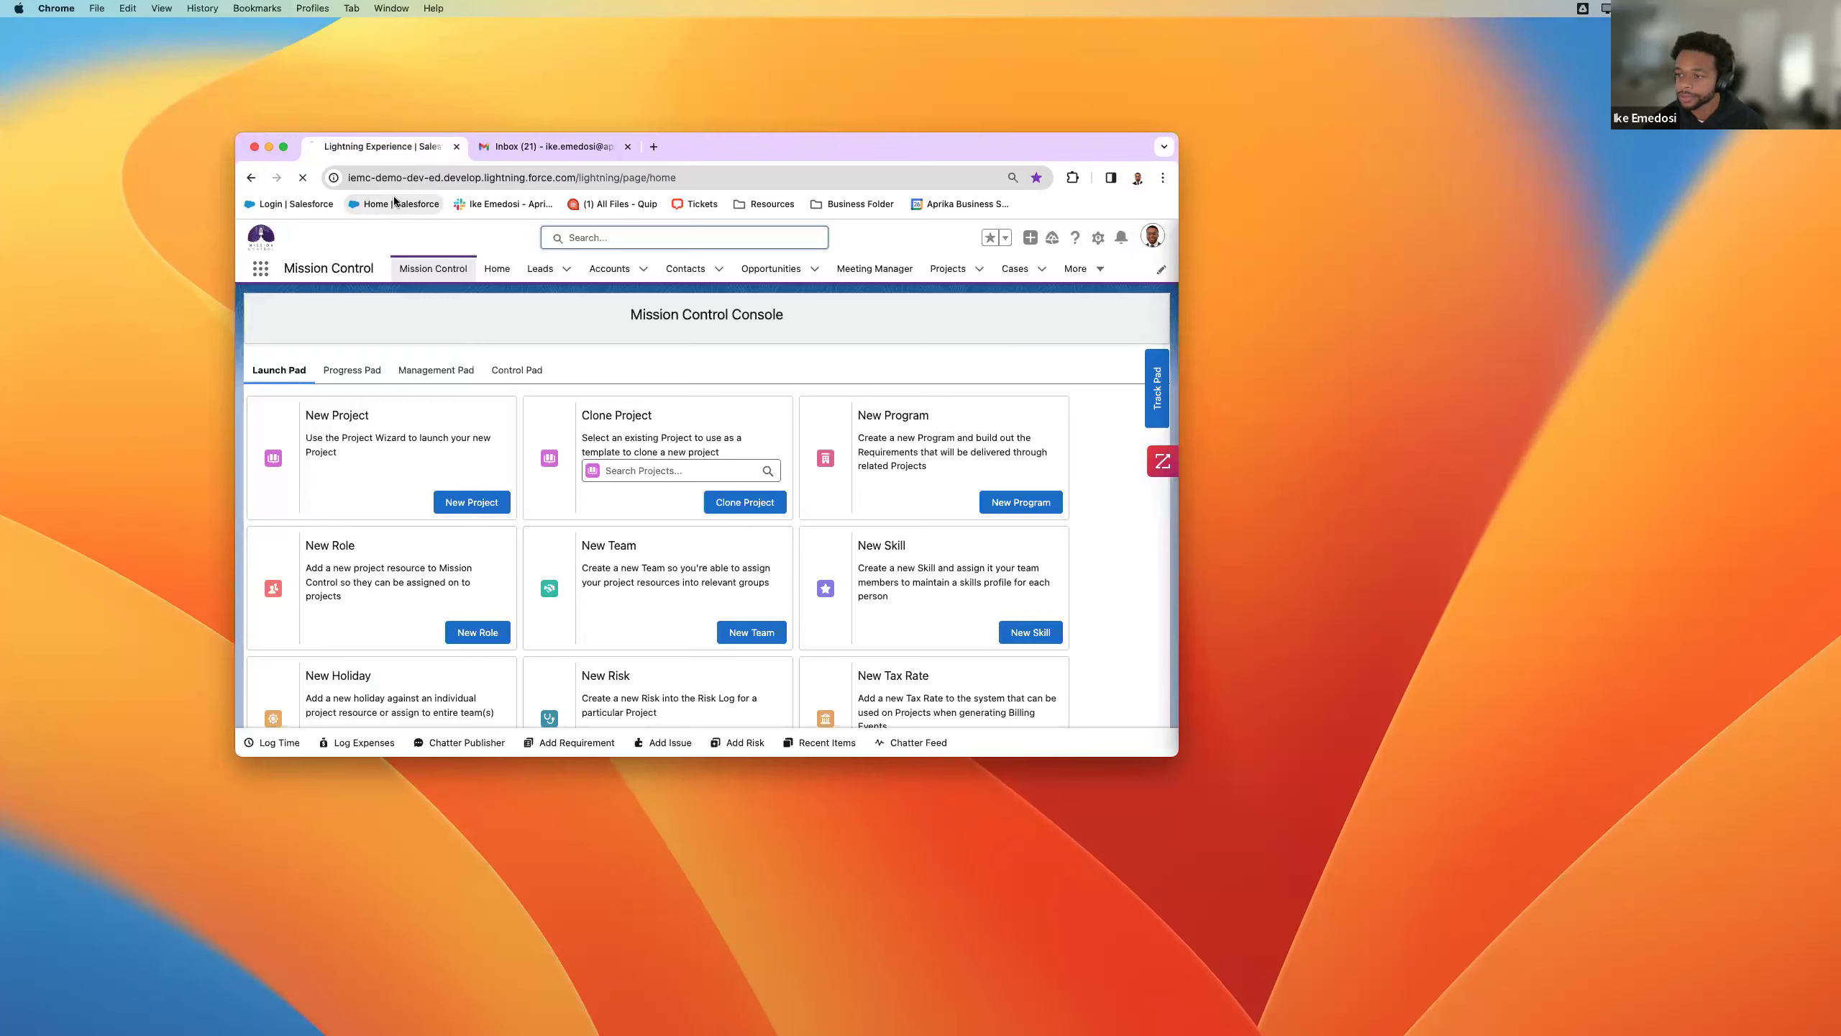
click(283, 148)
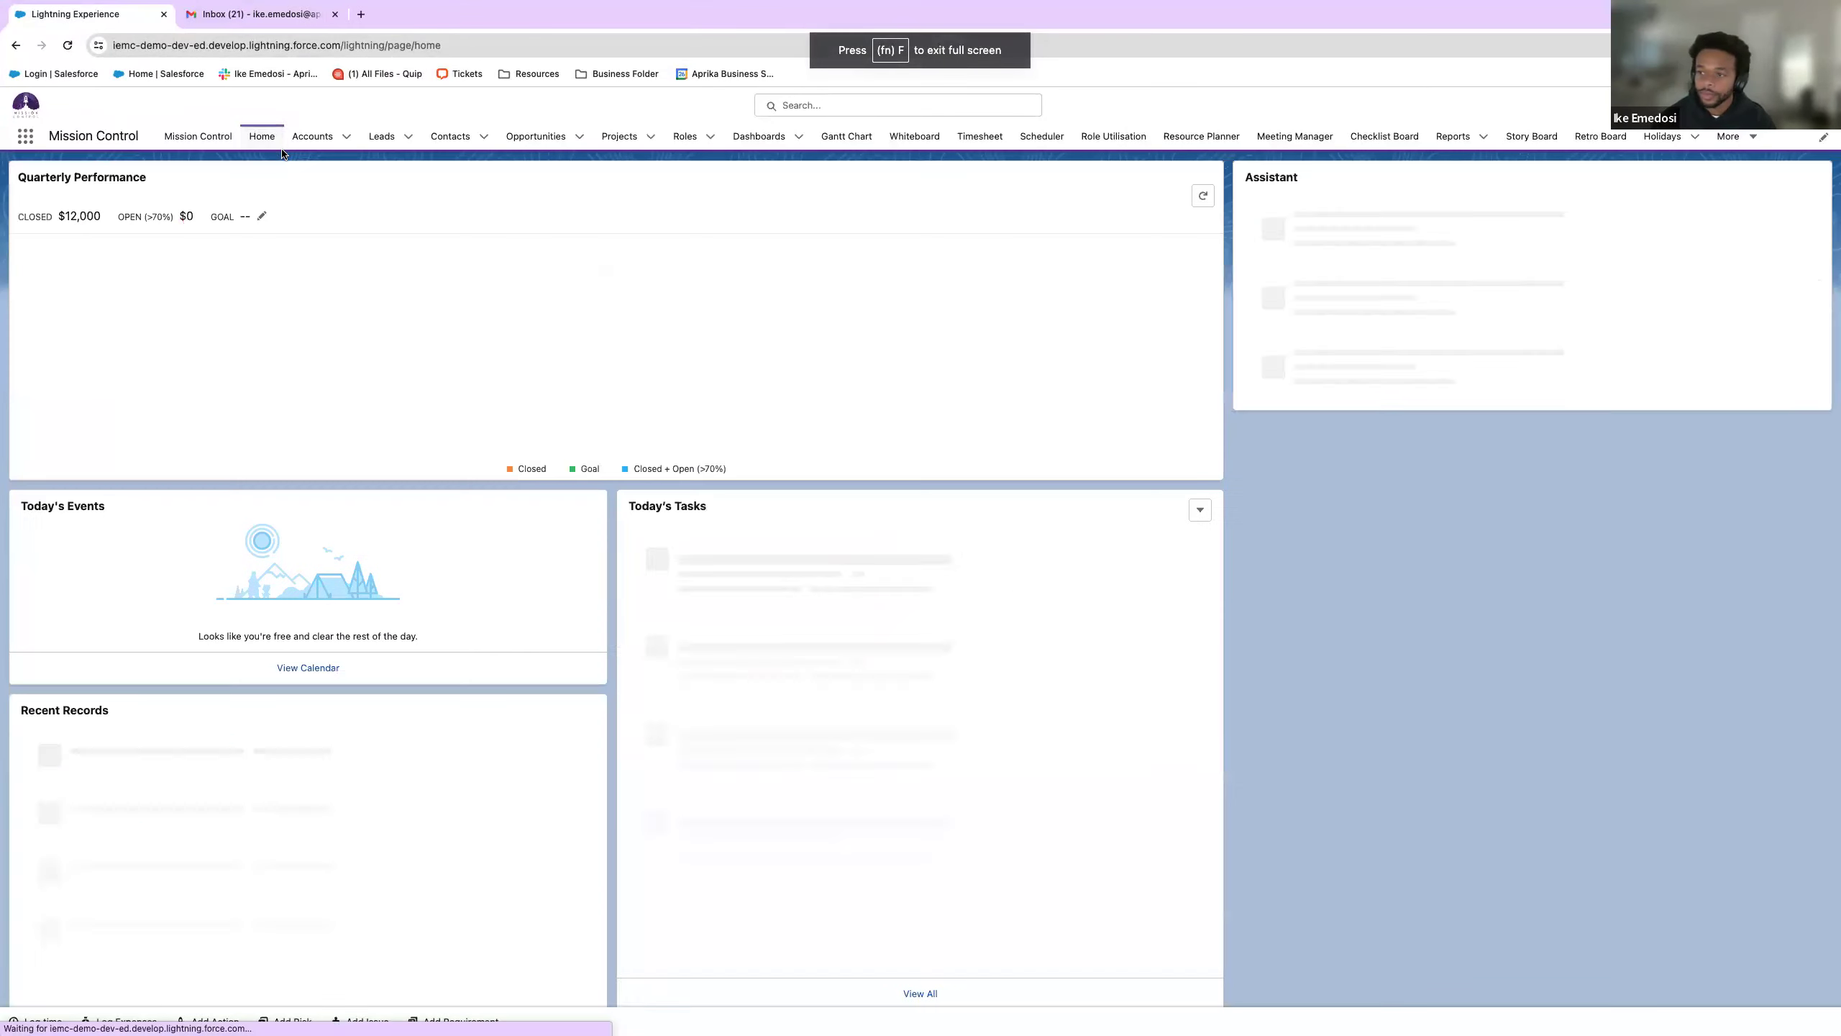
click(224, 142)
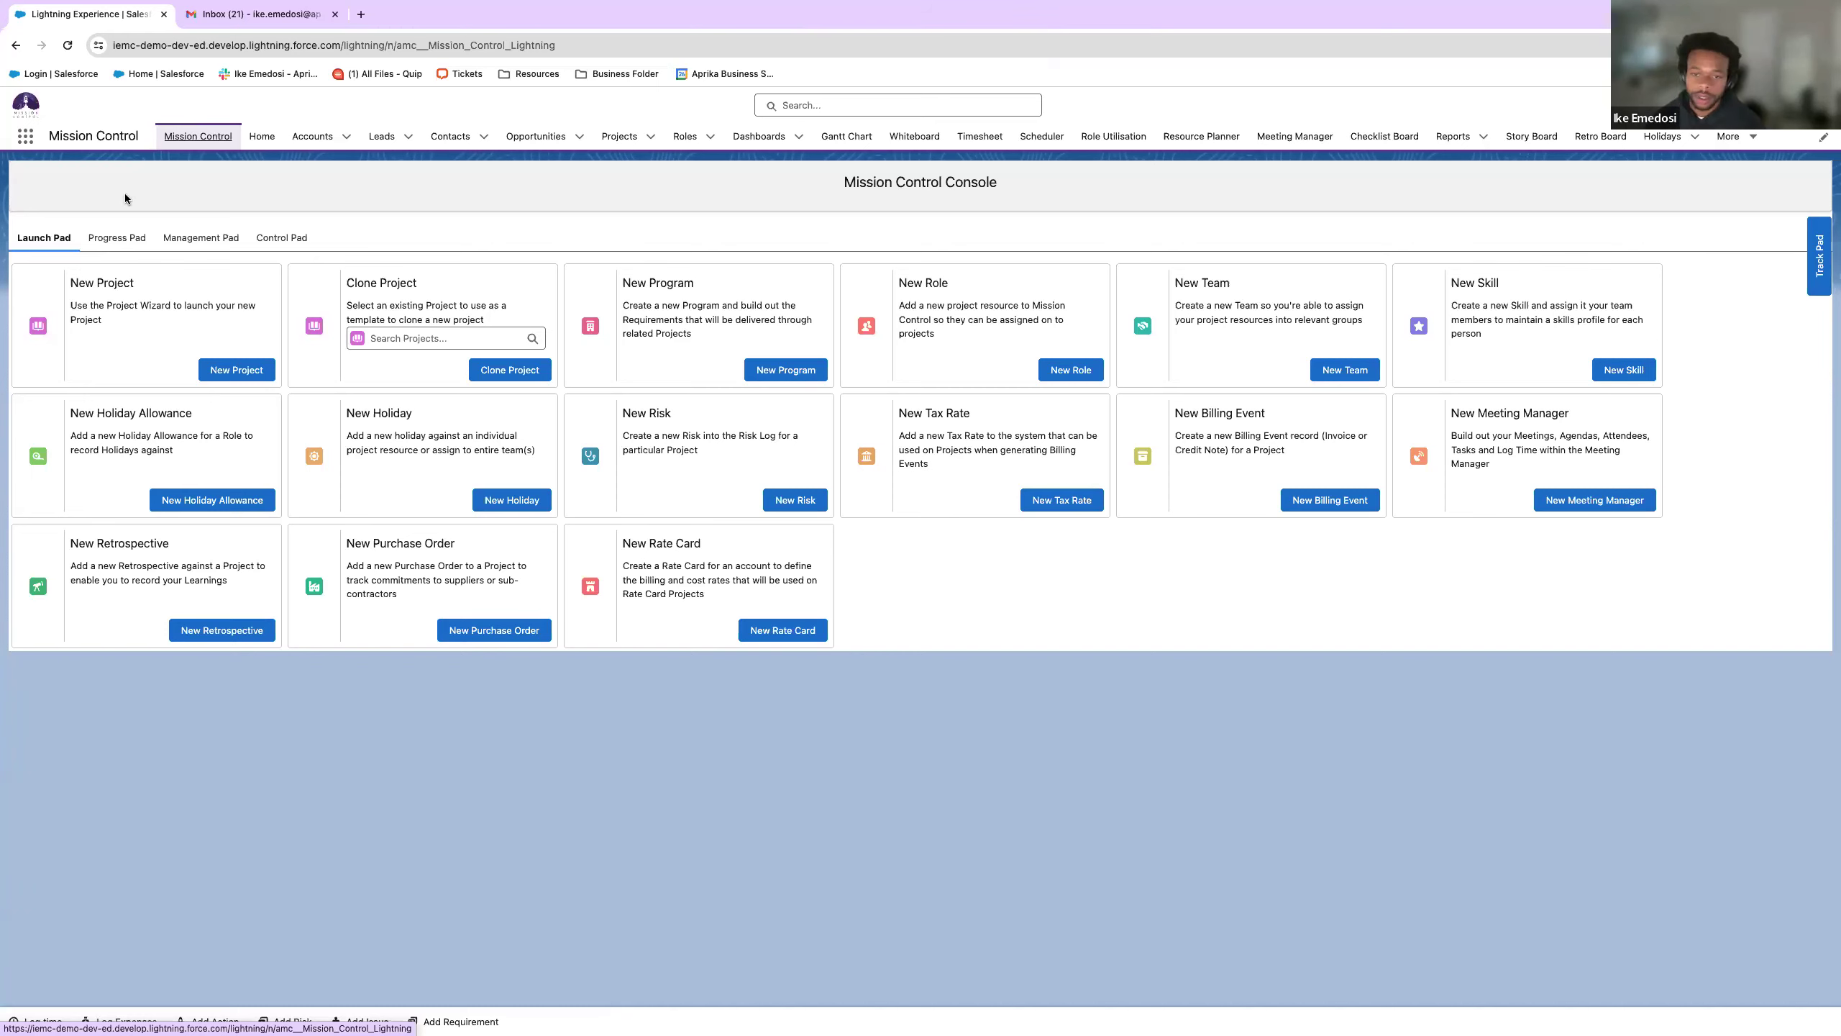
- Look through the console's Progress Pad, Management Pad and Control Pad, and return to the Launch Pad
click(133, 232)
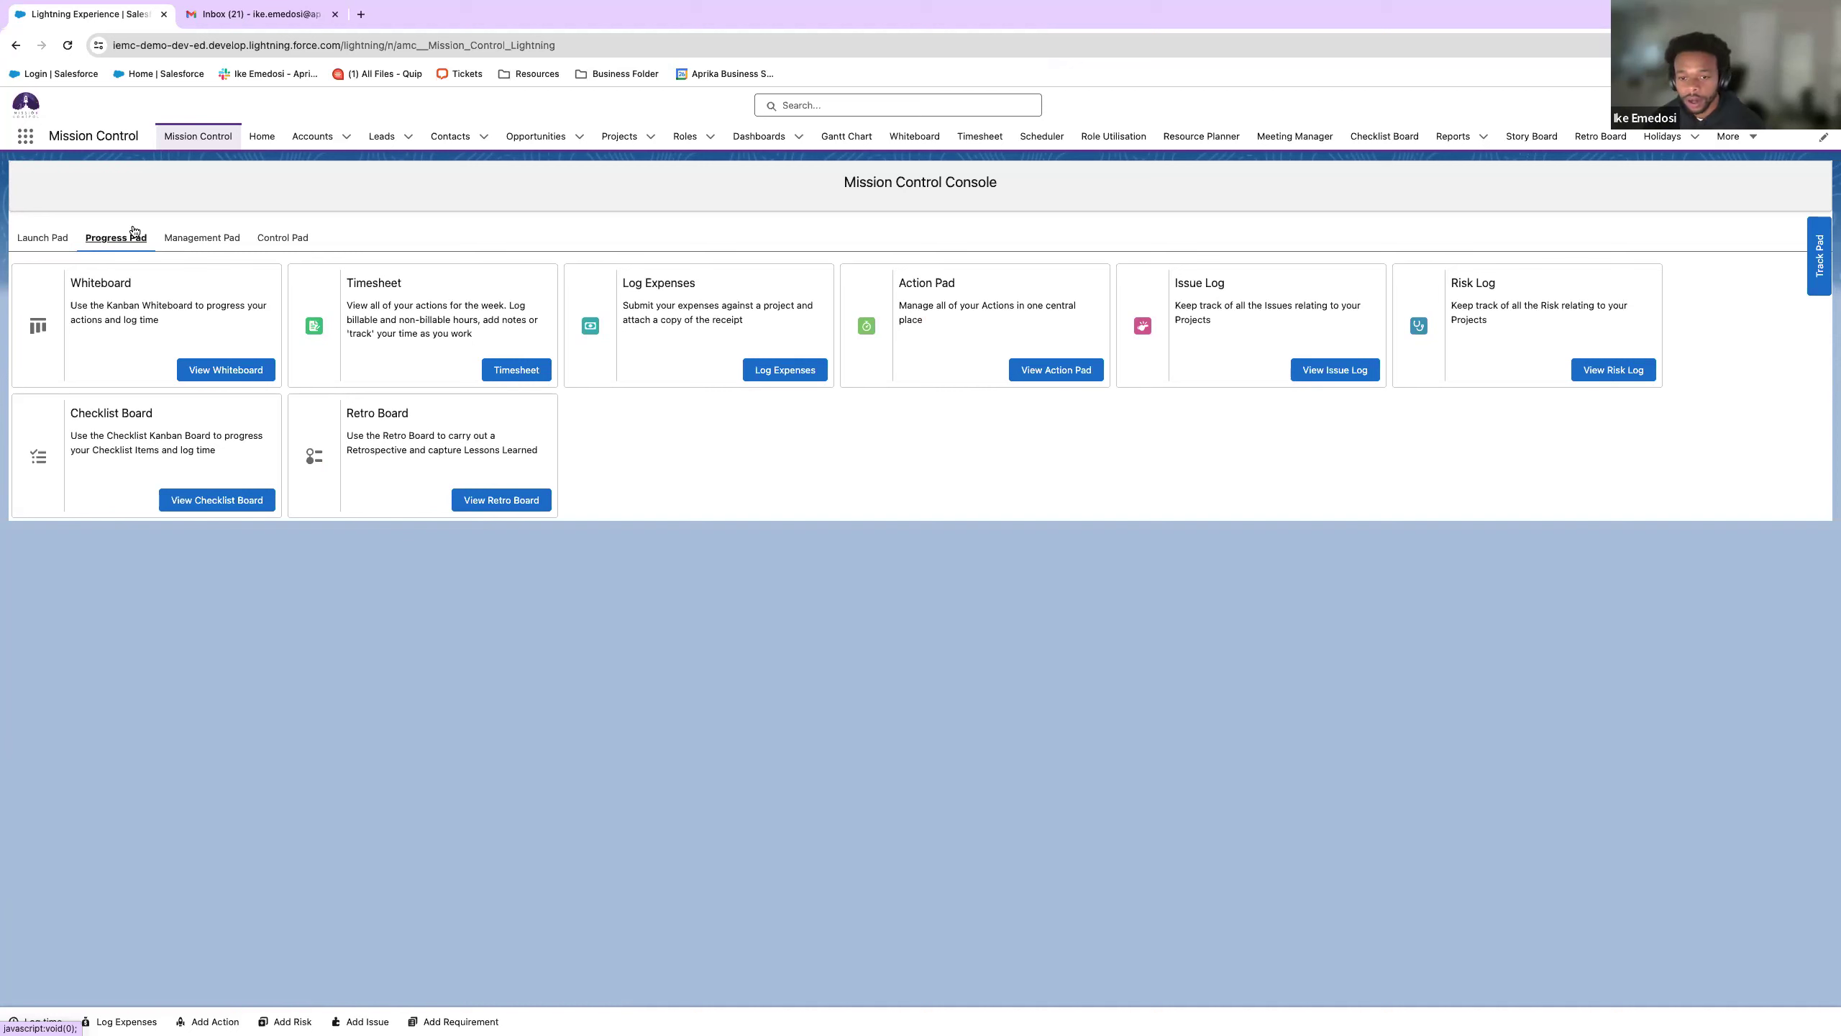
click(174, 238)
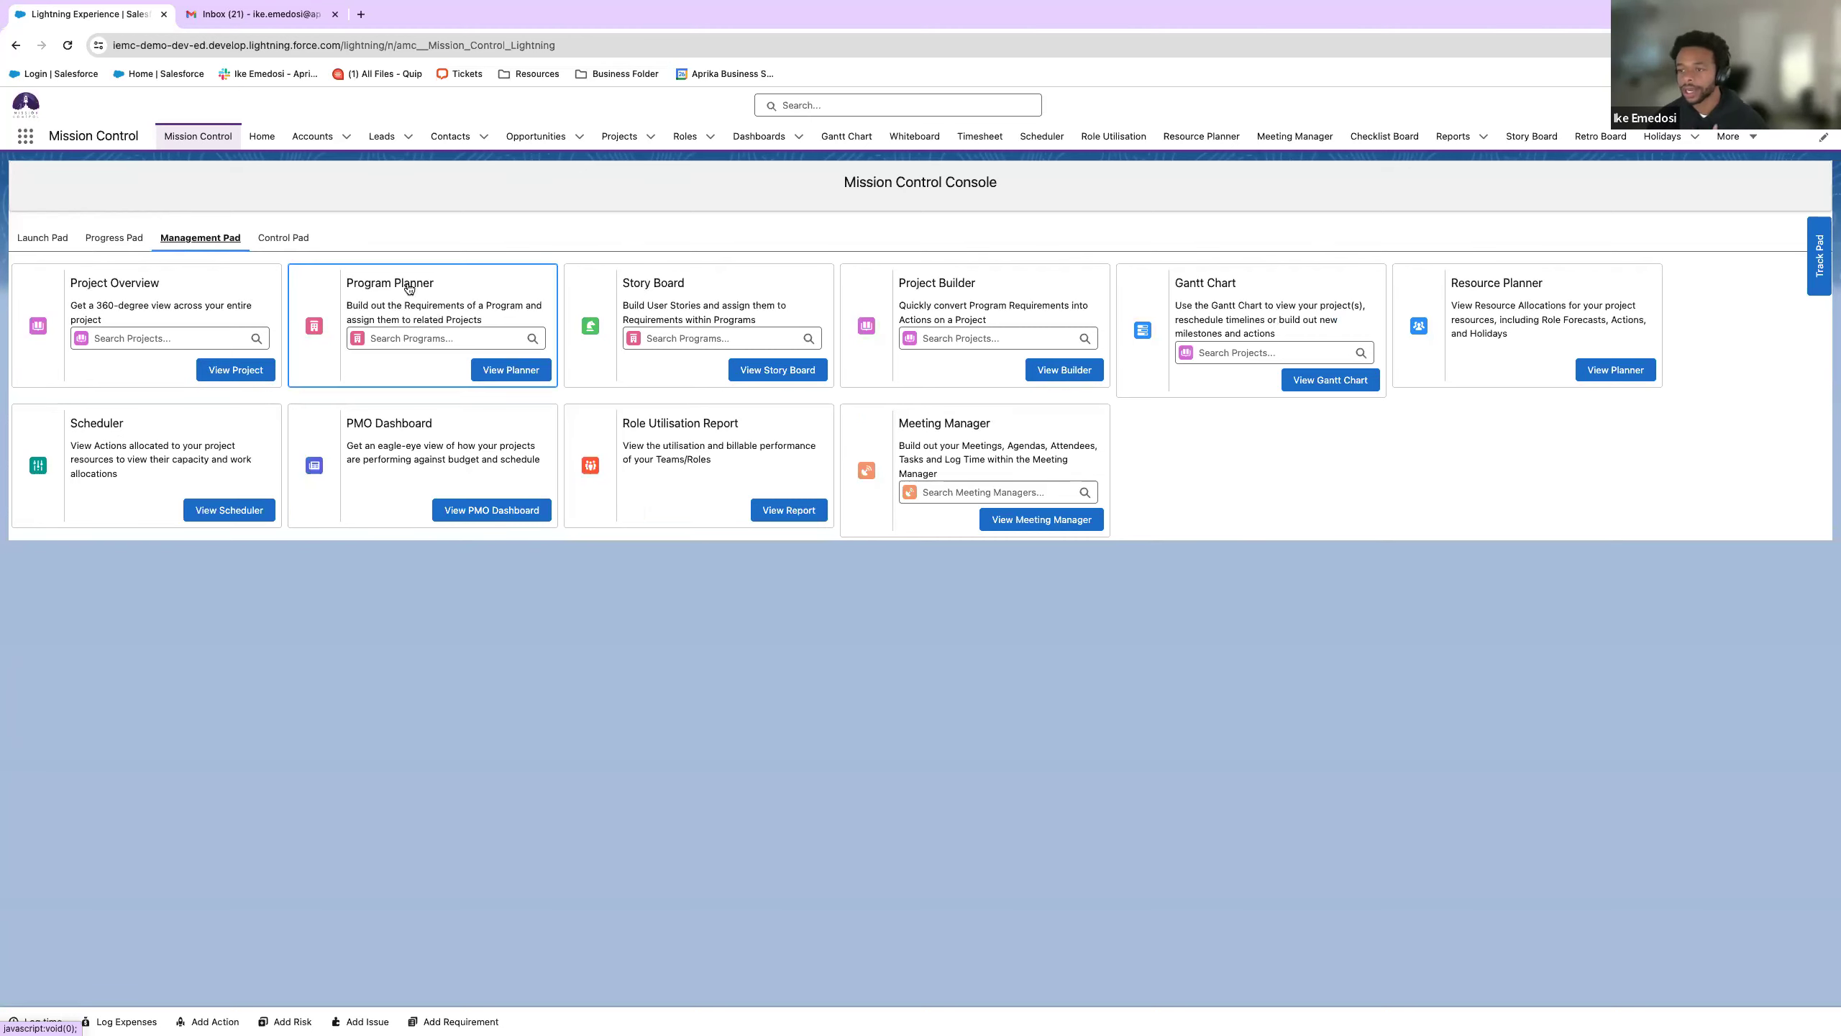
click(303, 242)
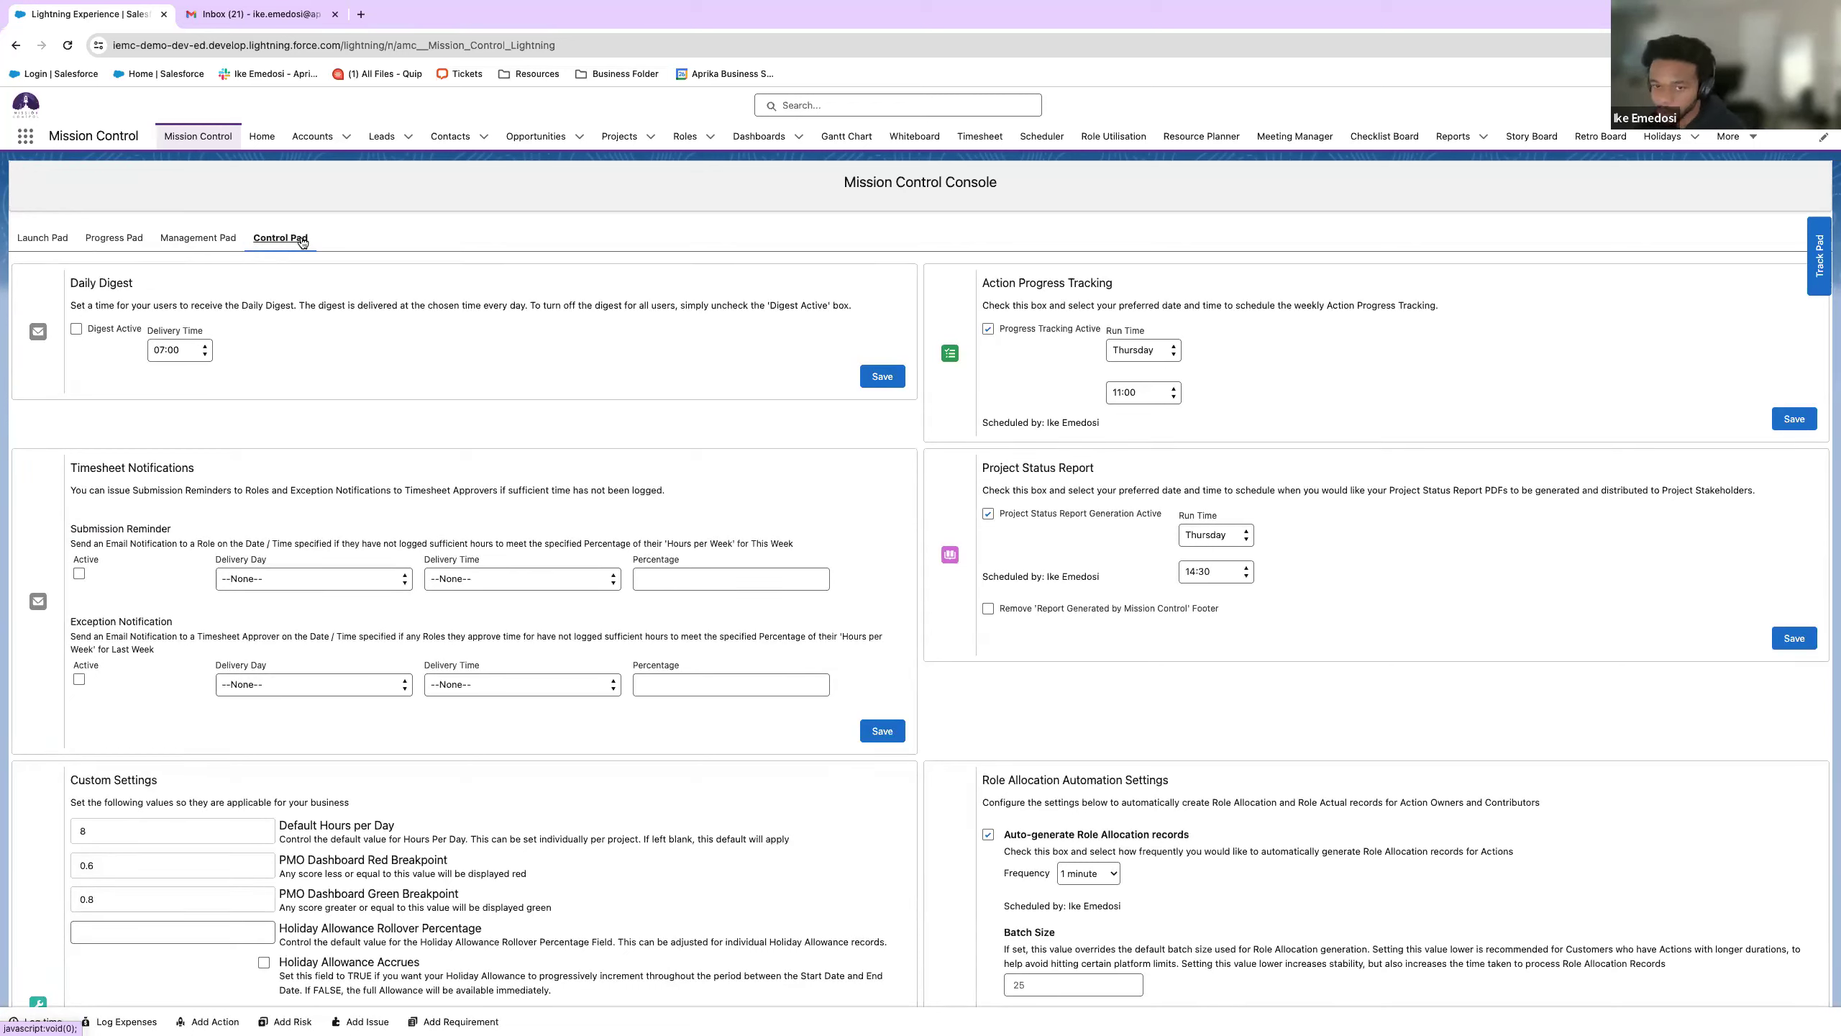
click(61, 242)
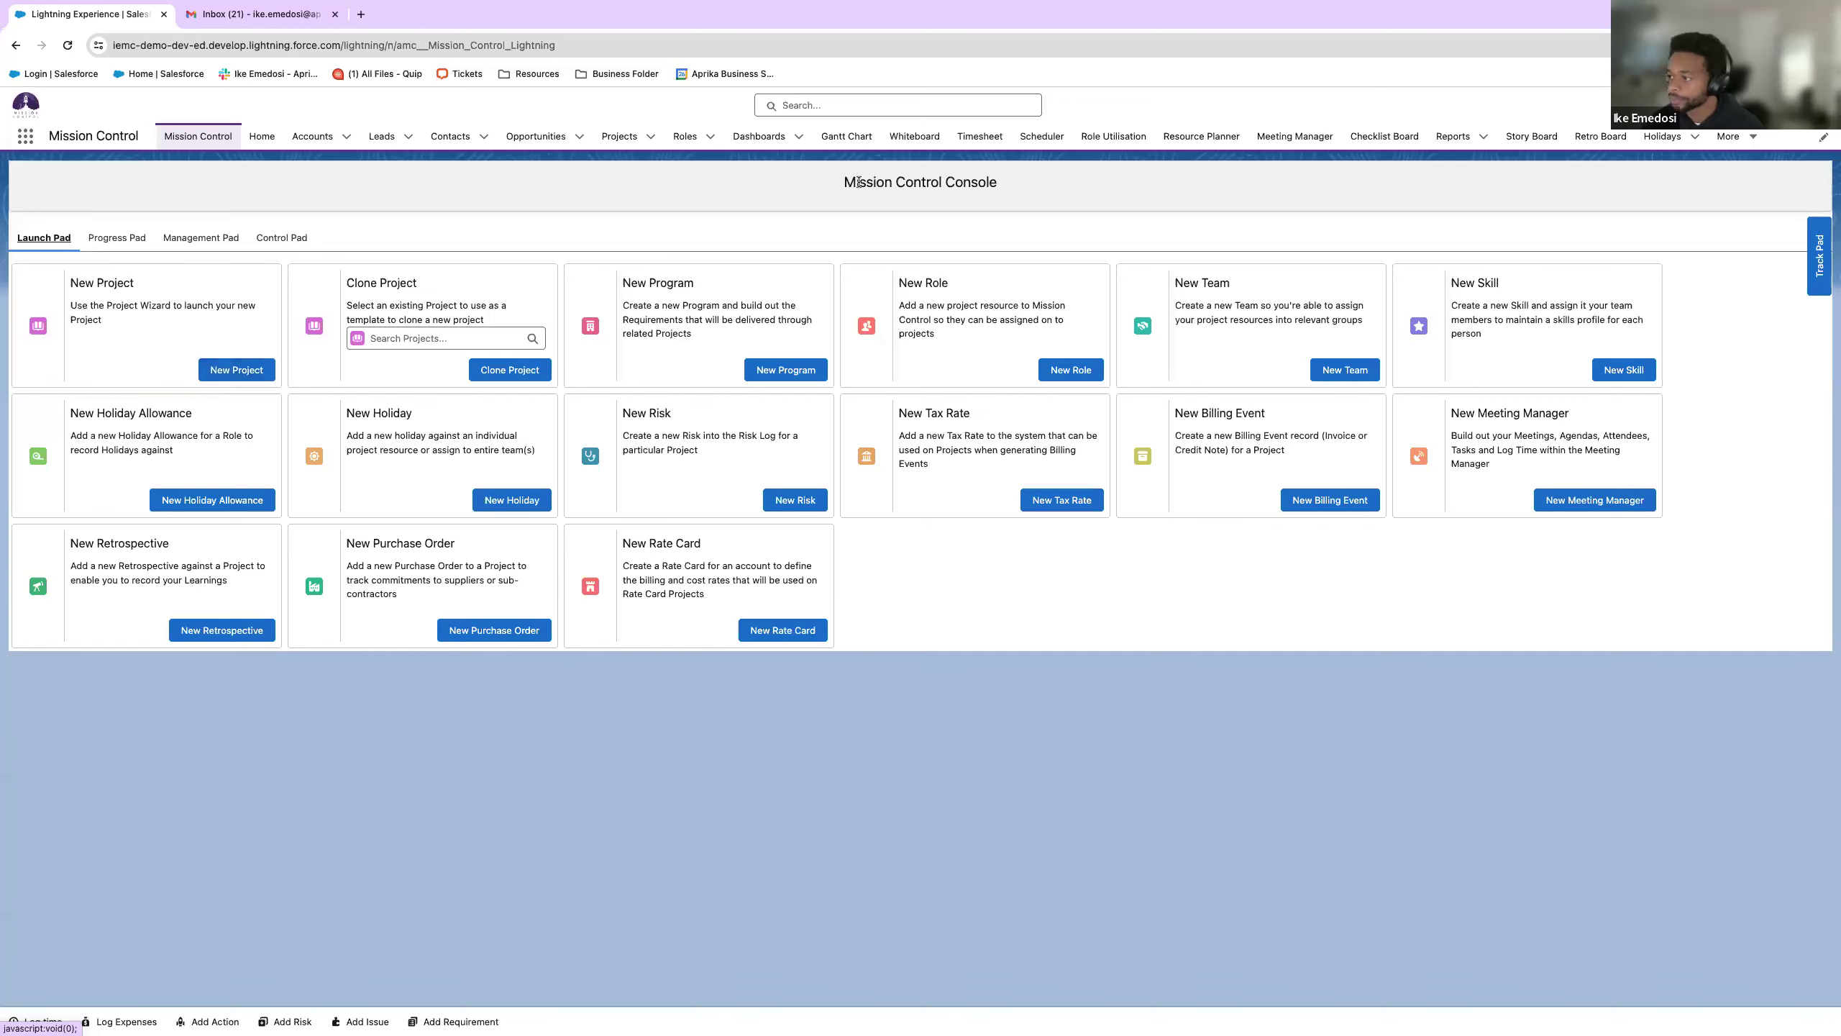
- Open the *Mission Control: Webinar Website Build opportunity and review its details down to the project generation fields
click(536, 136)
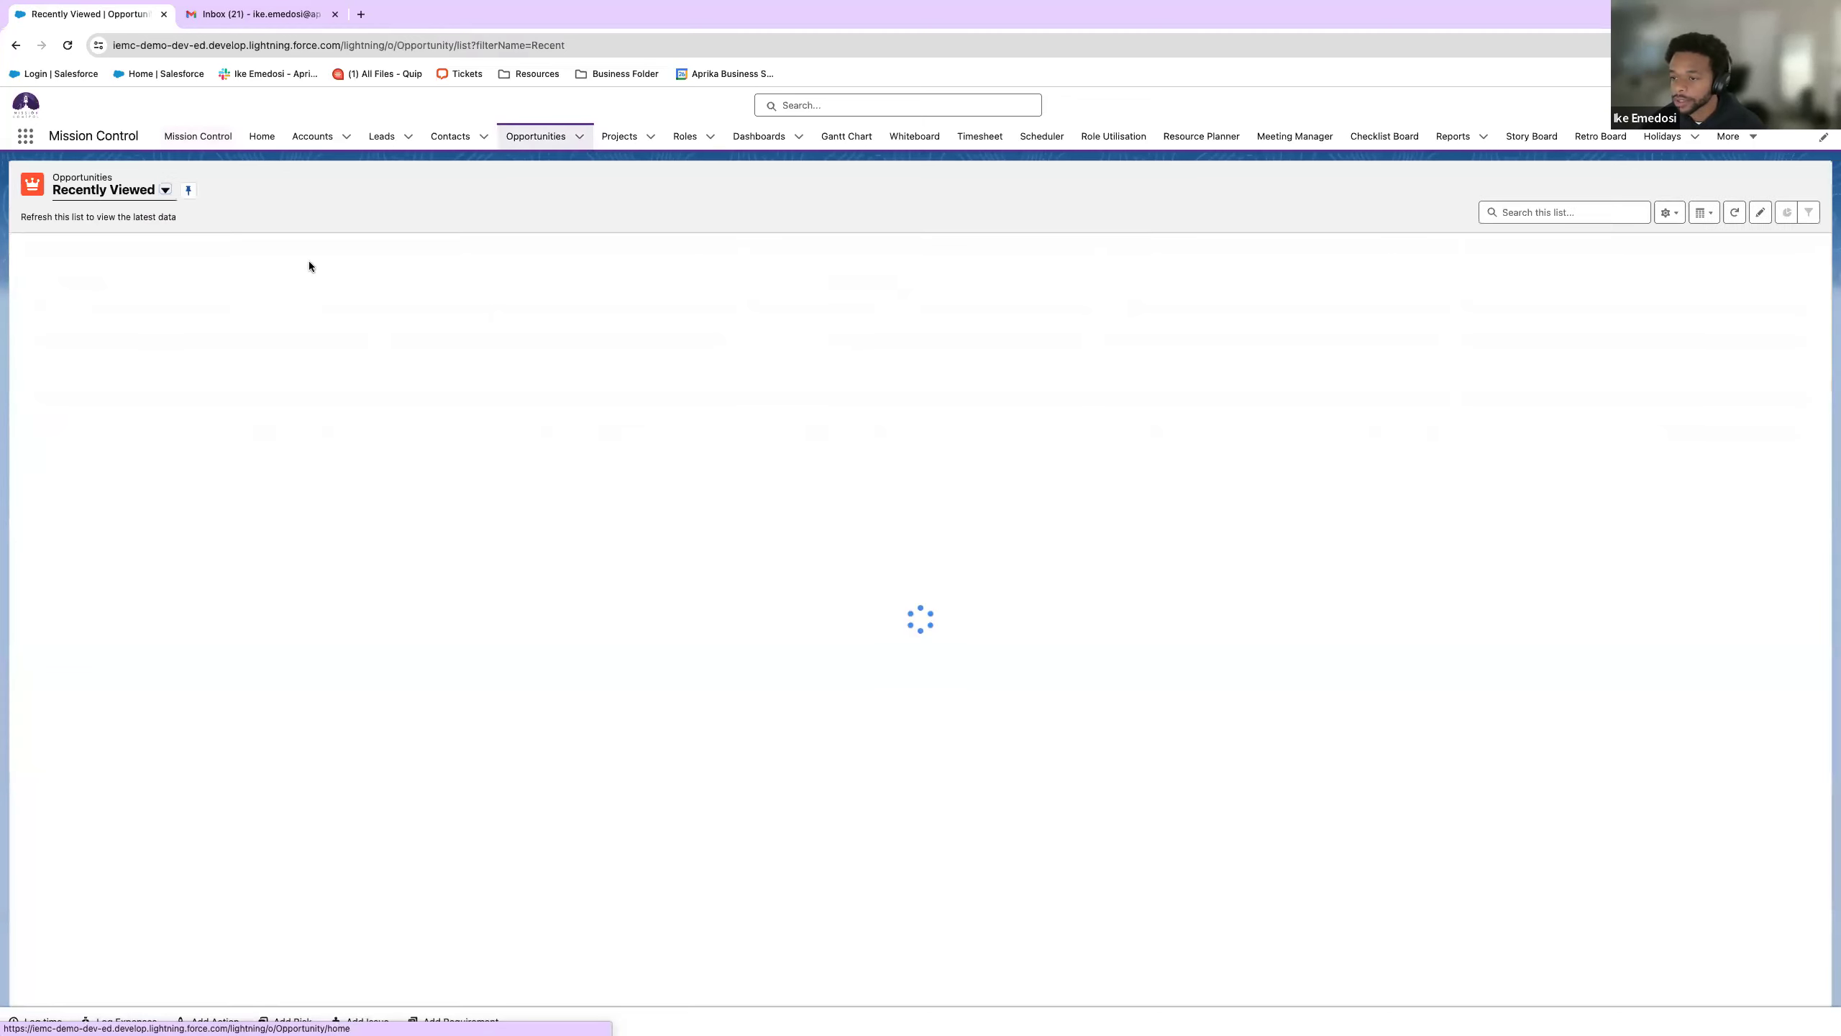
click(175, 269)
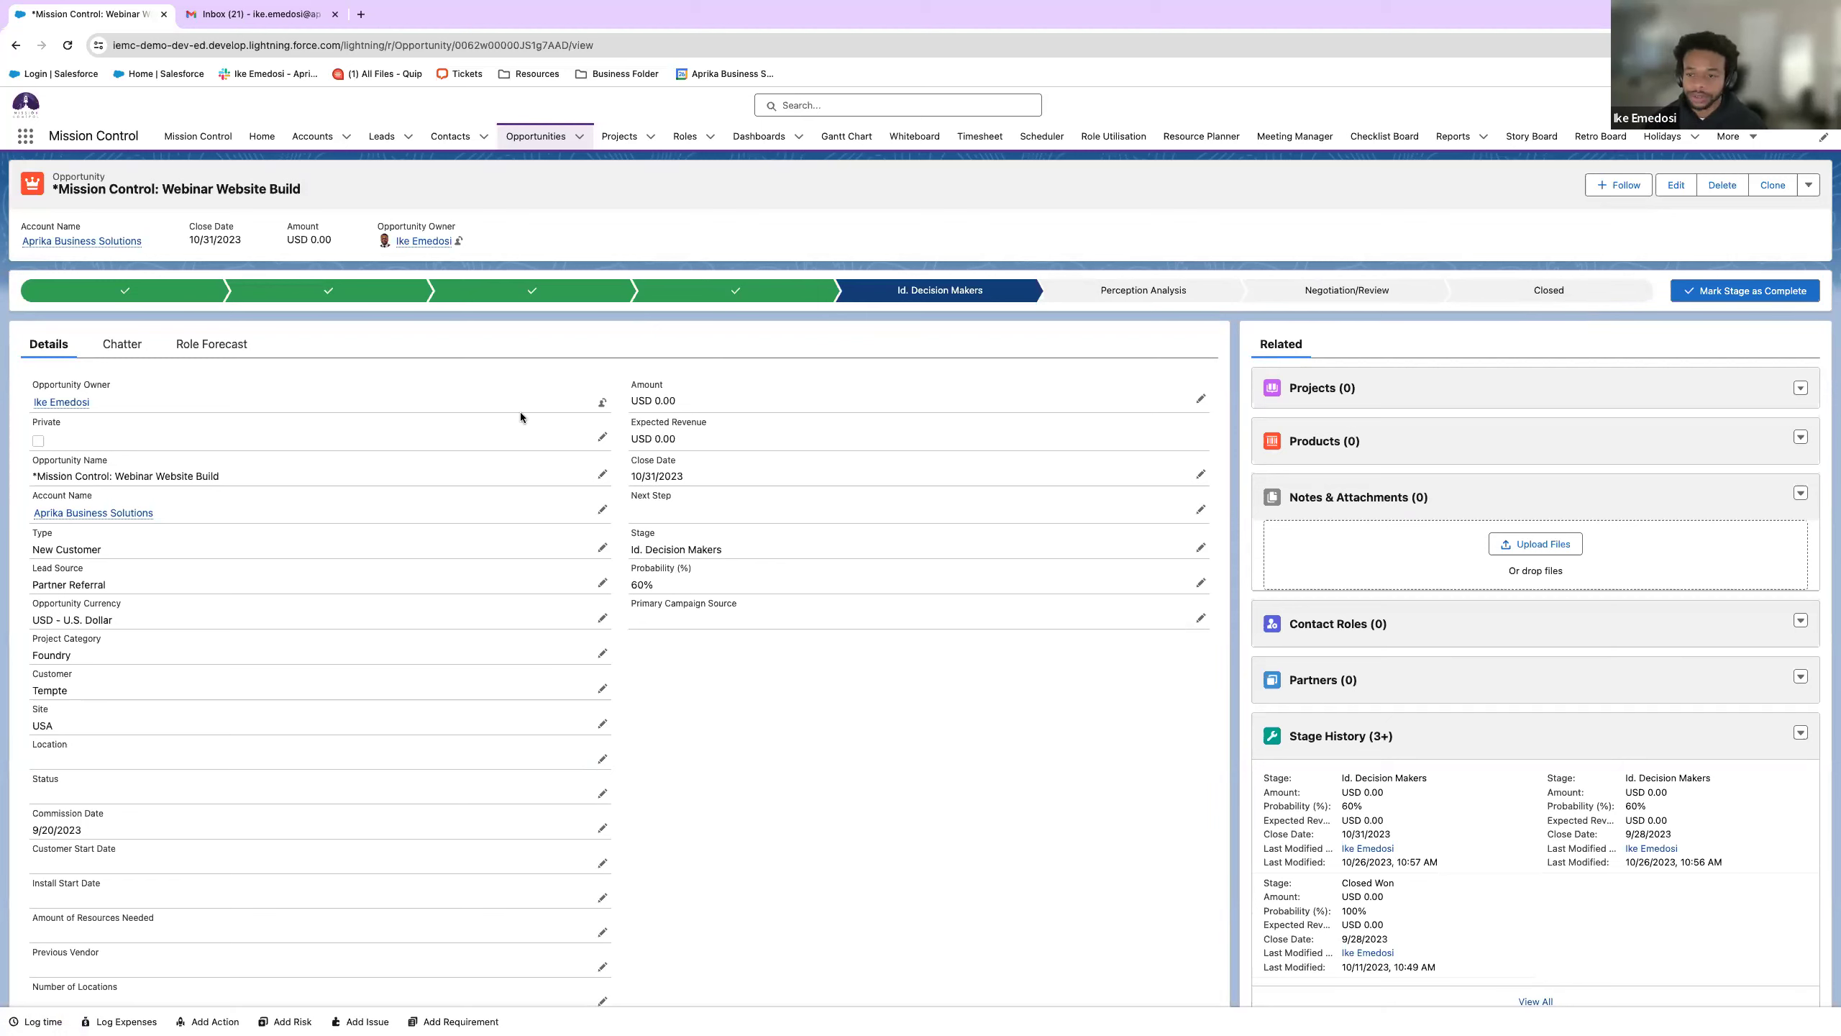
scroll(521, 412, down, 2)
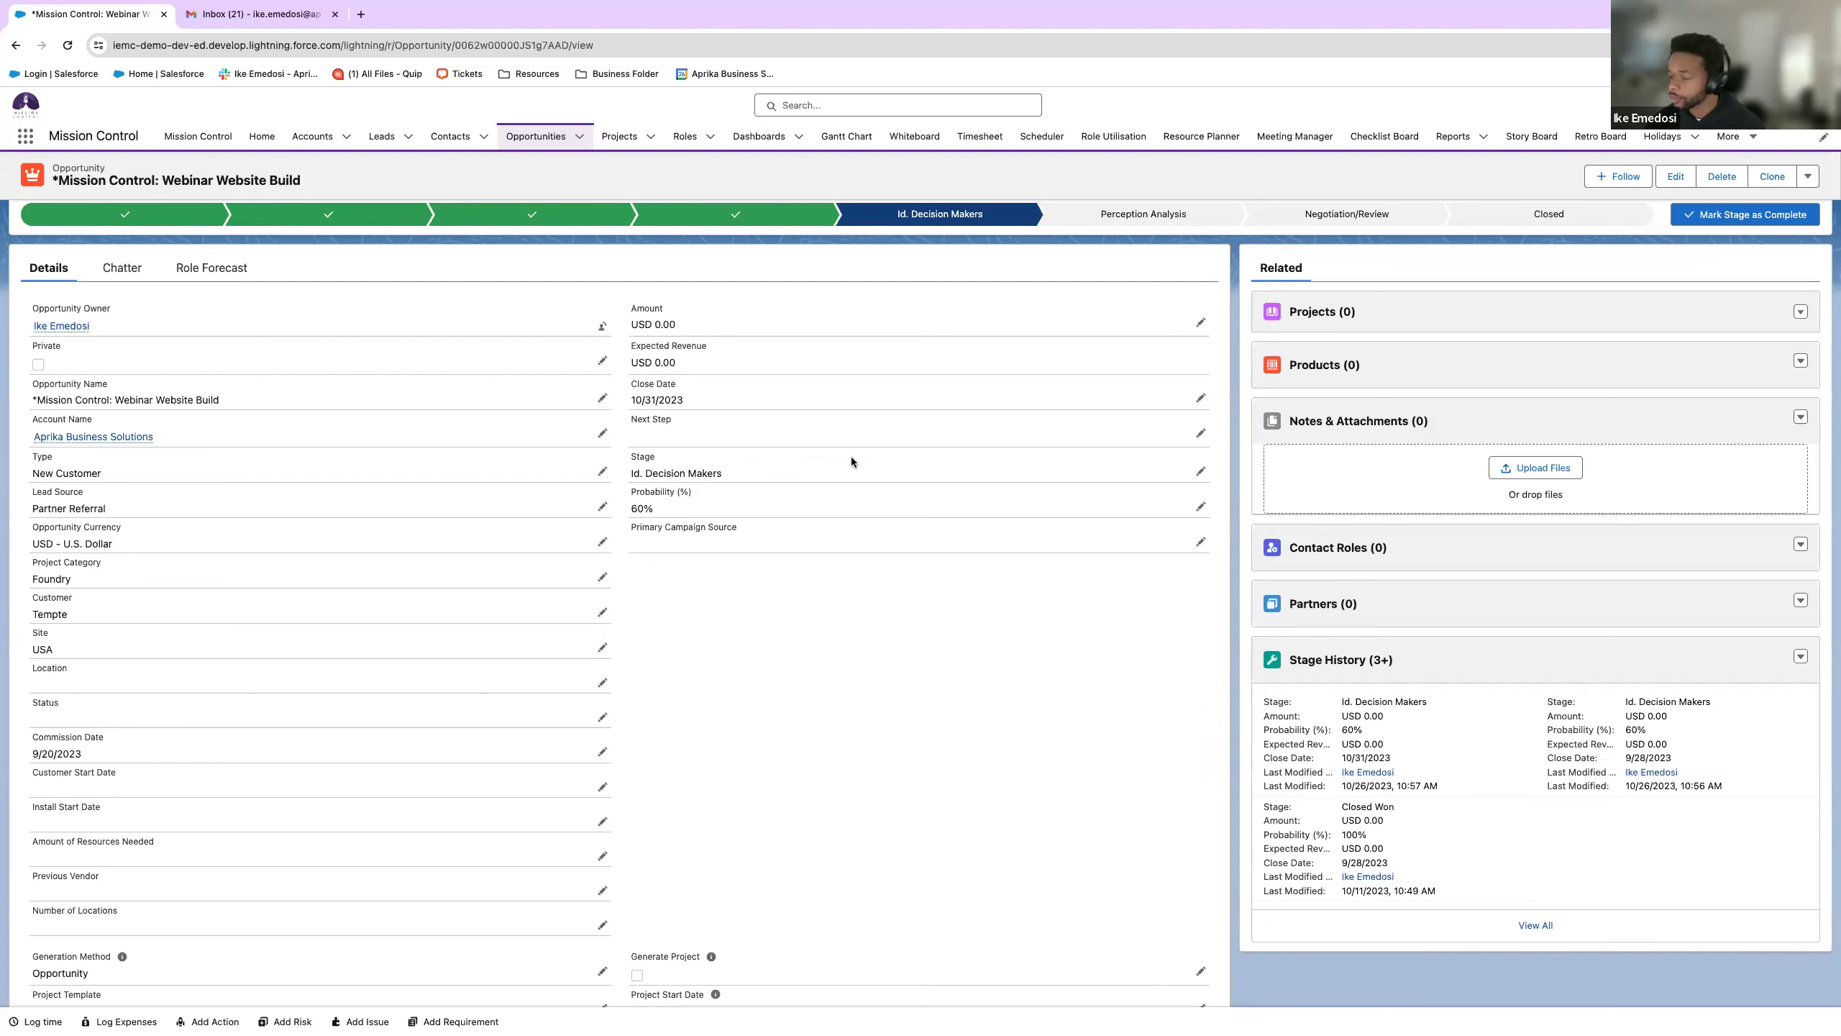
scroll(852, 461, down, 5)
scroll(851, 461, up, 4)
scroll(851, 461, down, 4)
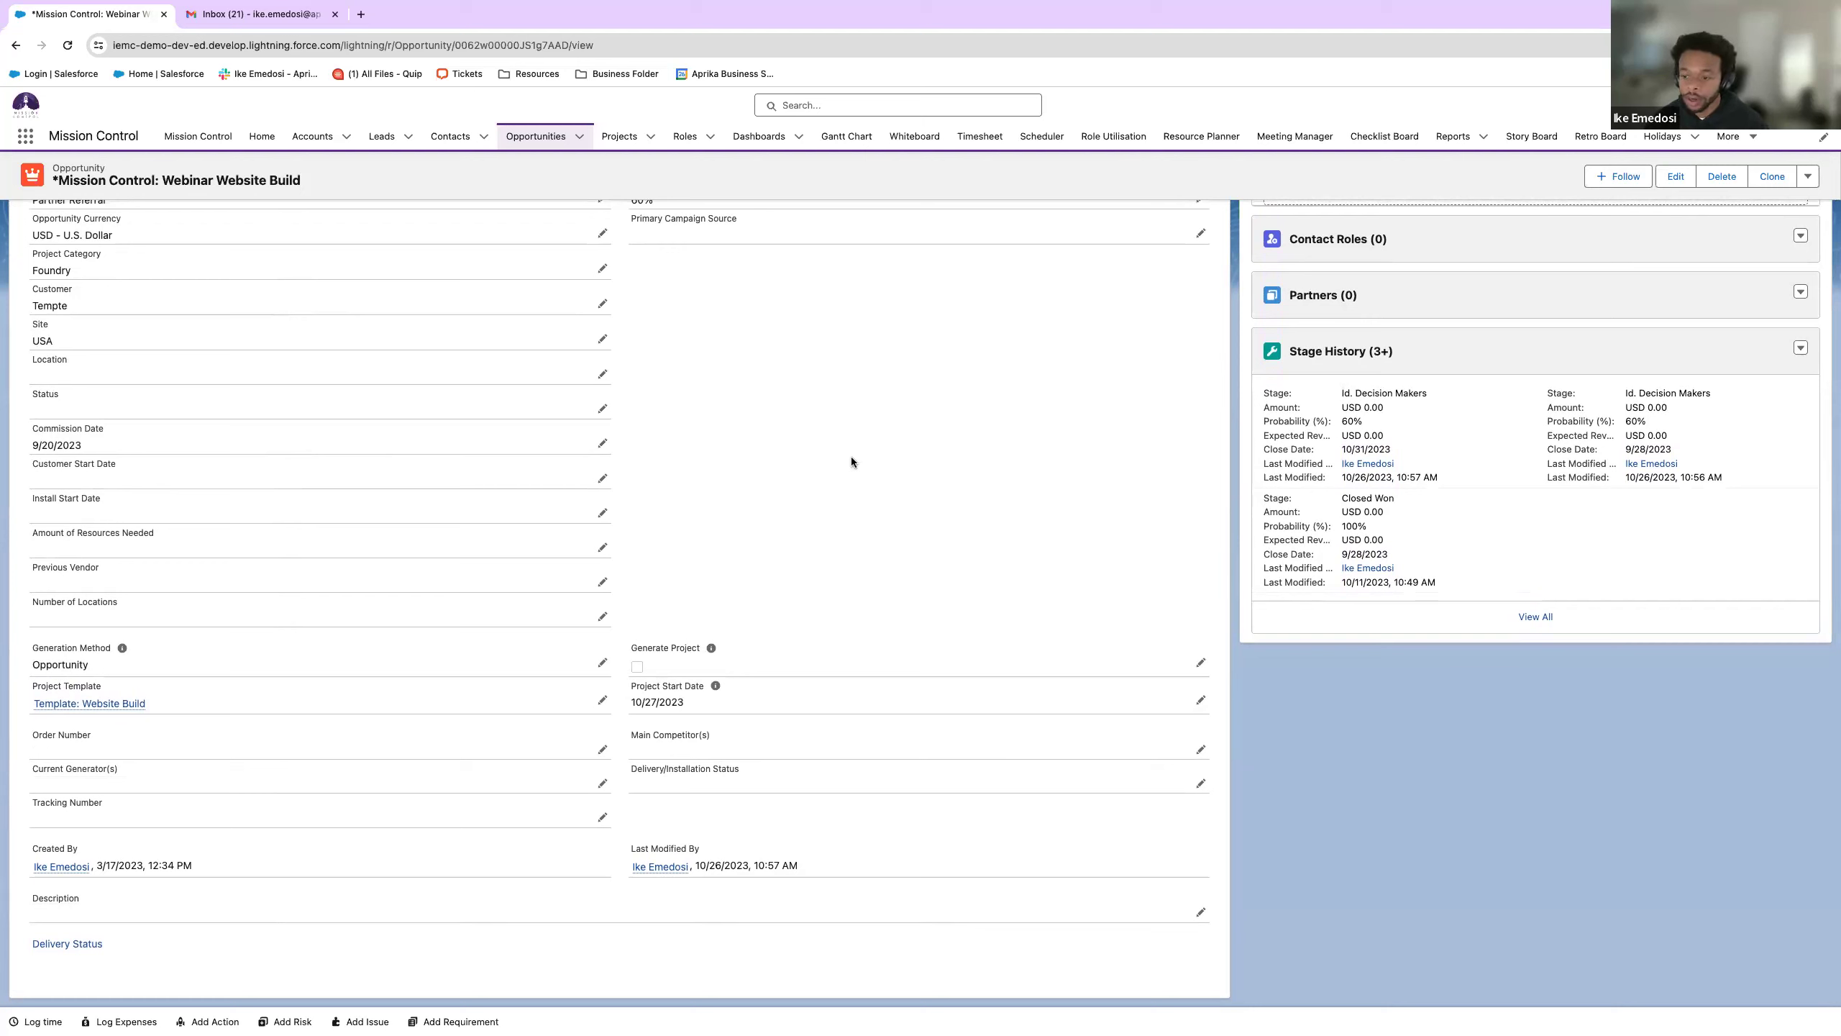
mouse_move(109, 711)
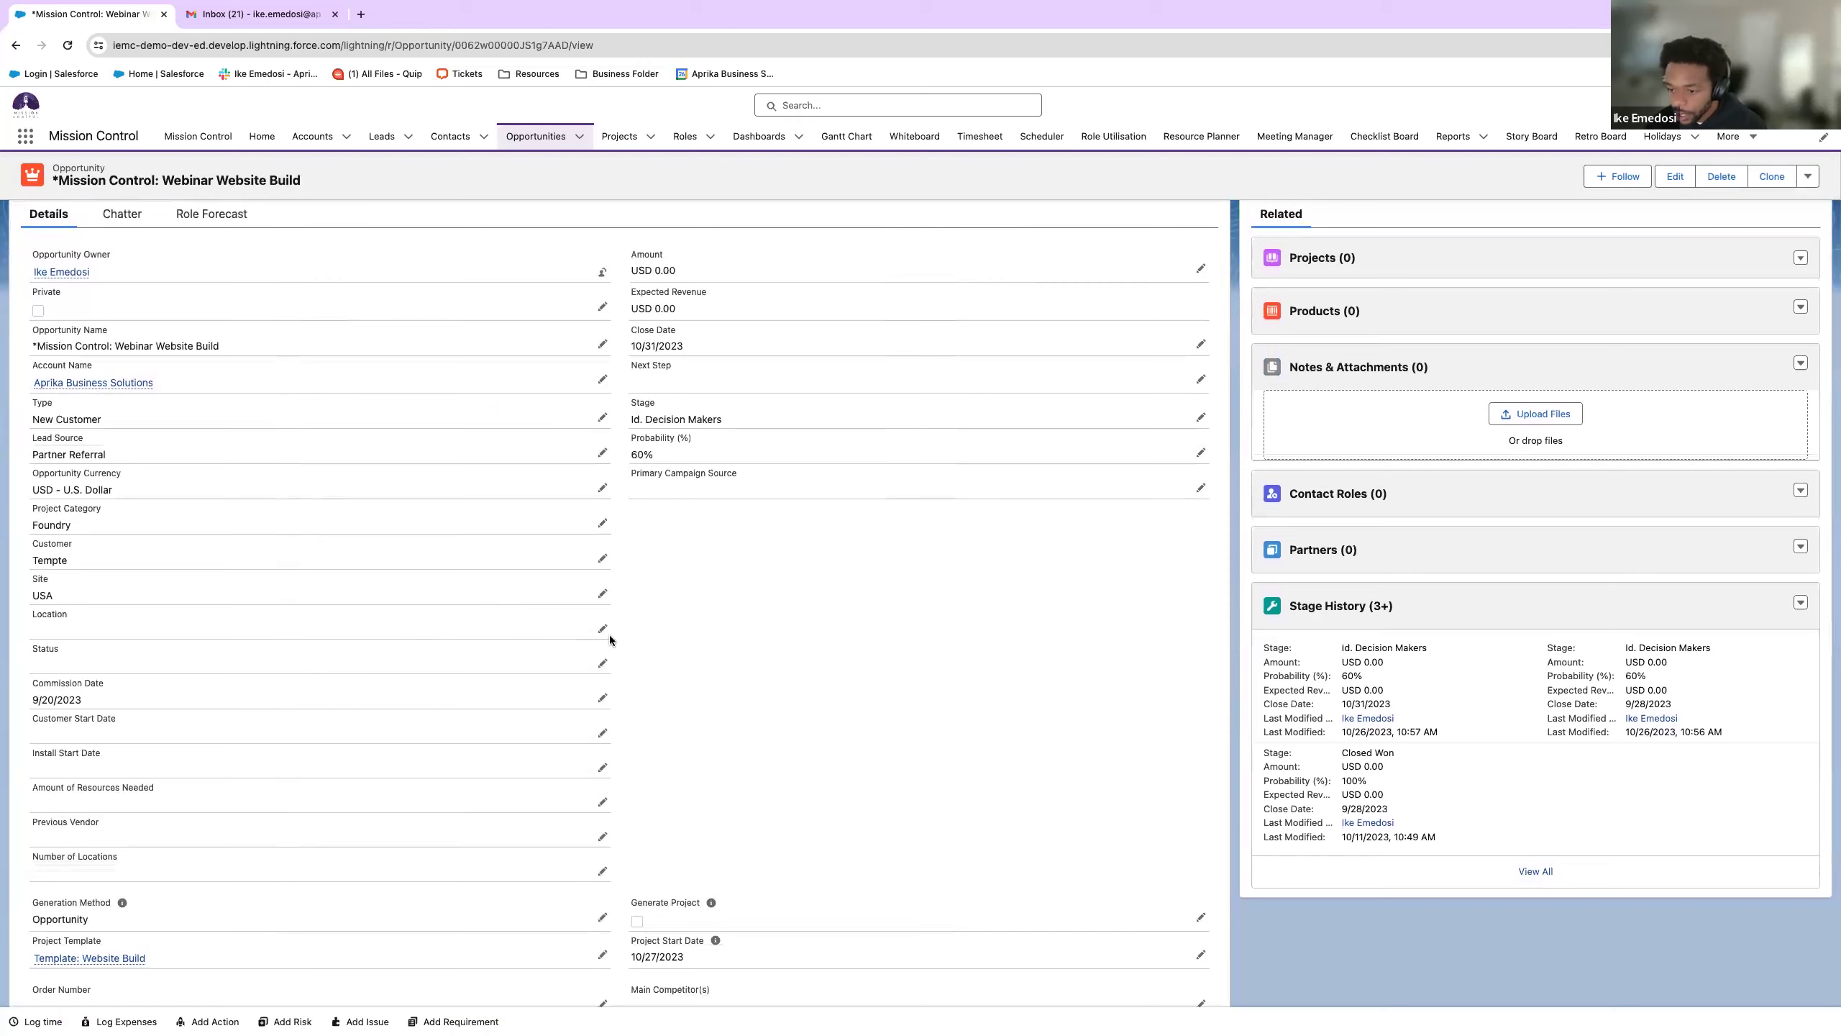
- Edit the opportunity, setting its Status to In Progress and its Location to Delaware
click(604, 663)
click(478, 677)
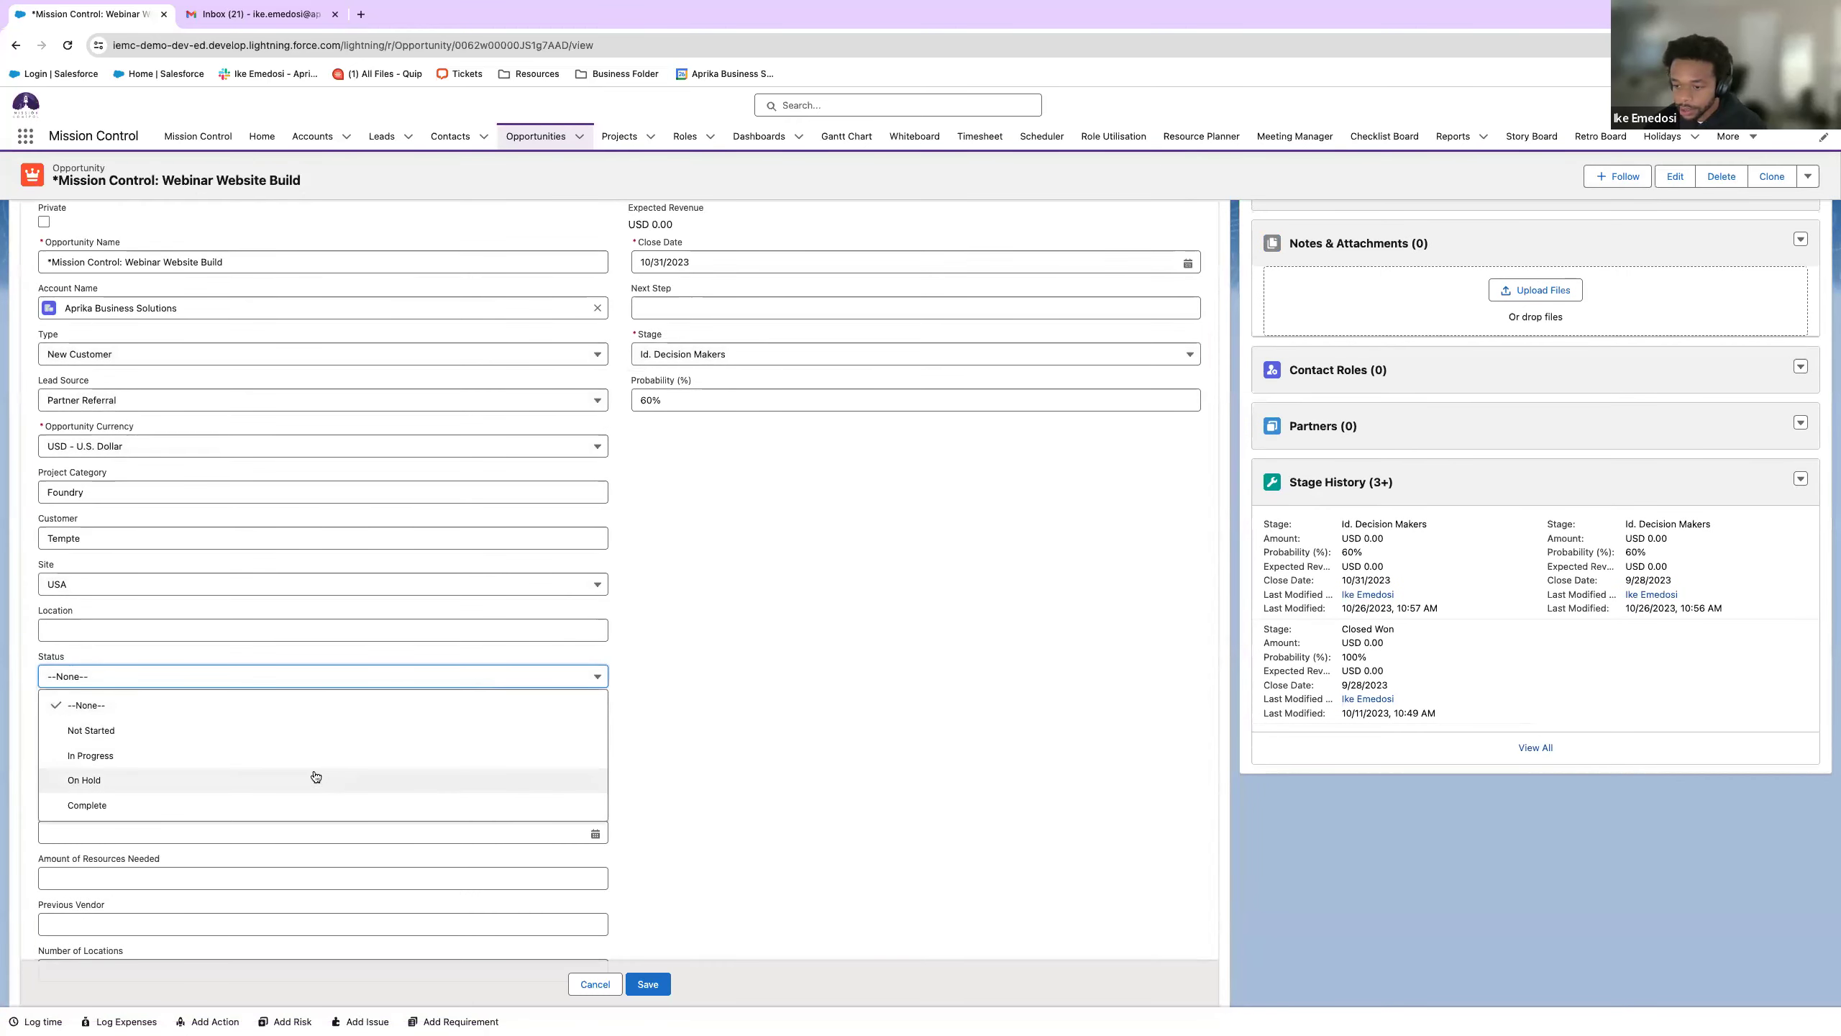
click(315, 729)
click(352, 681)
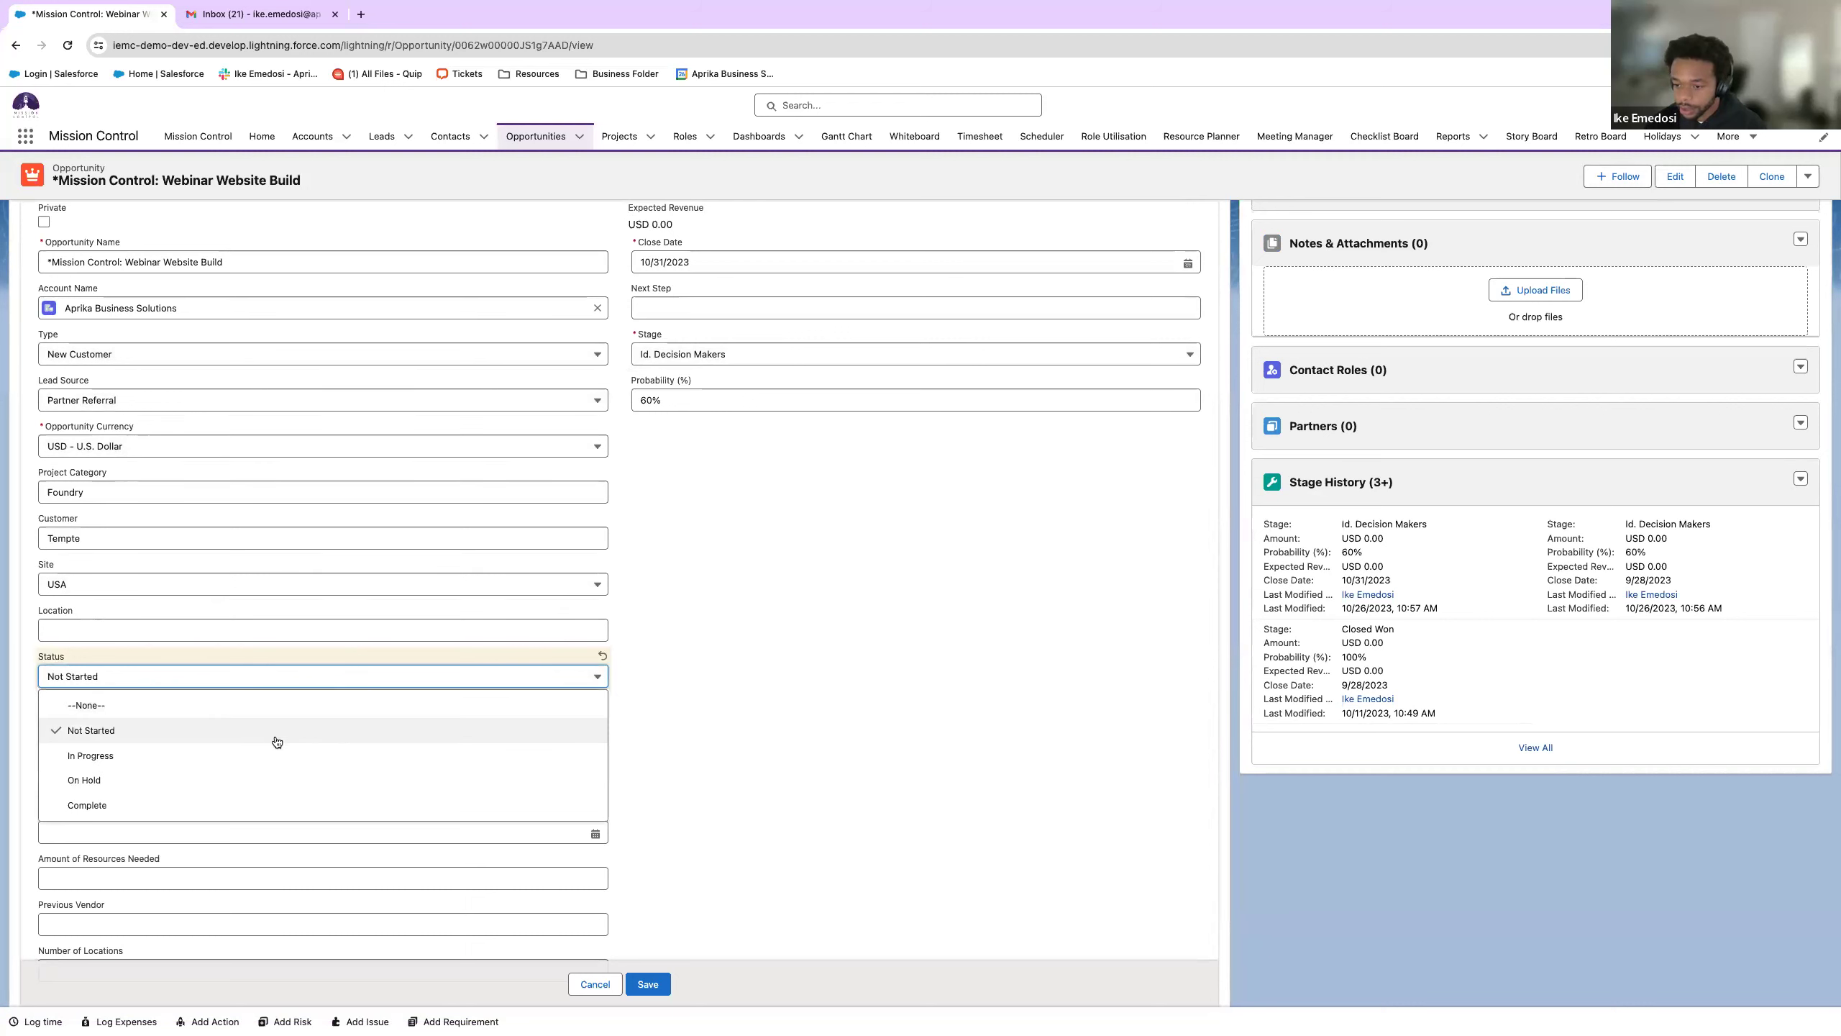
click(264, 754)
click(226, 630)
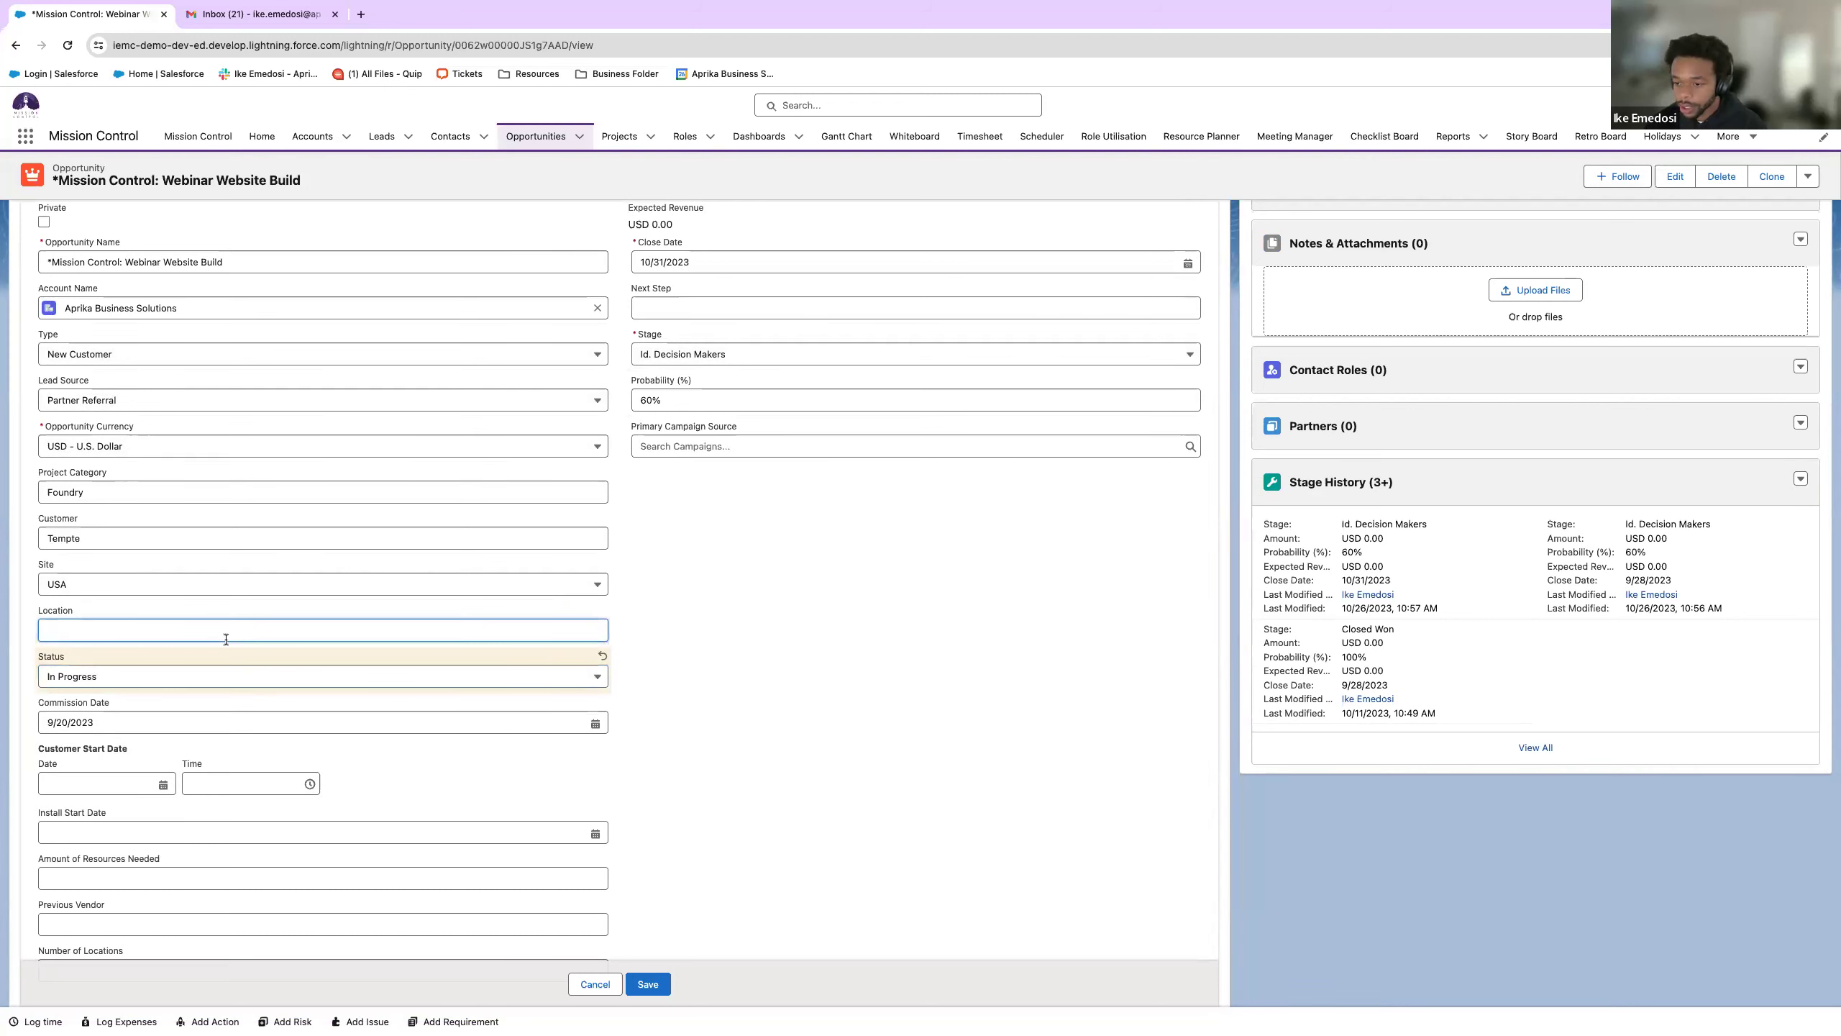
text(Delaware)
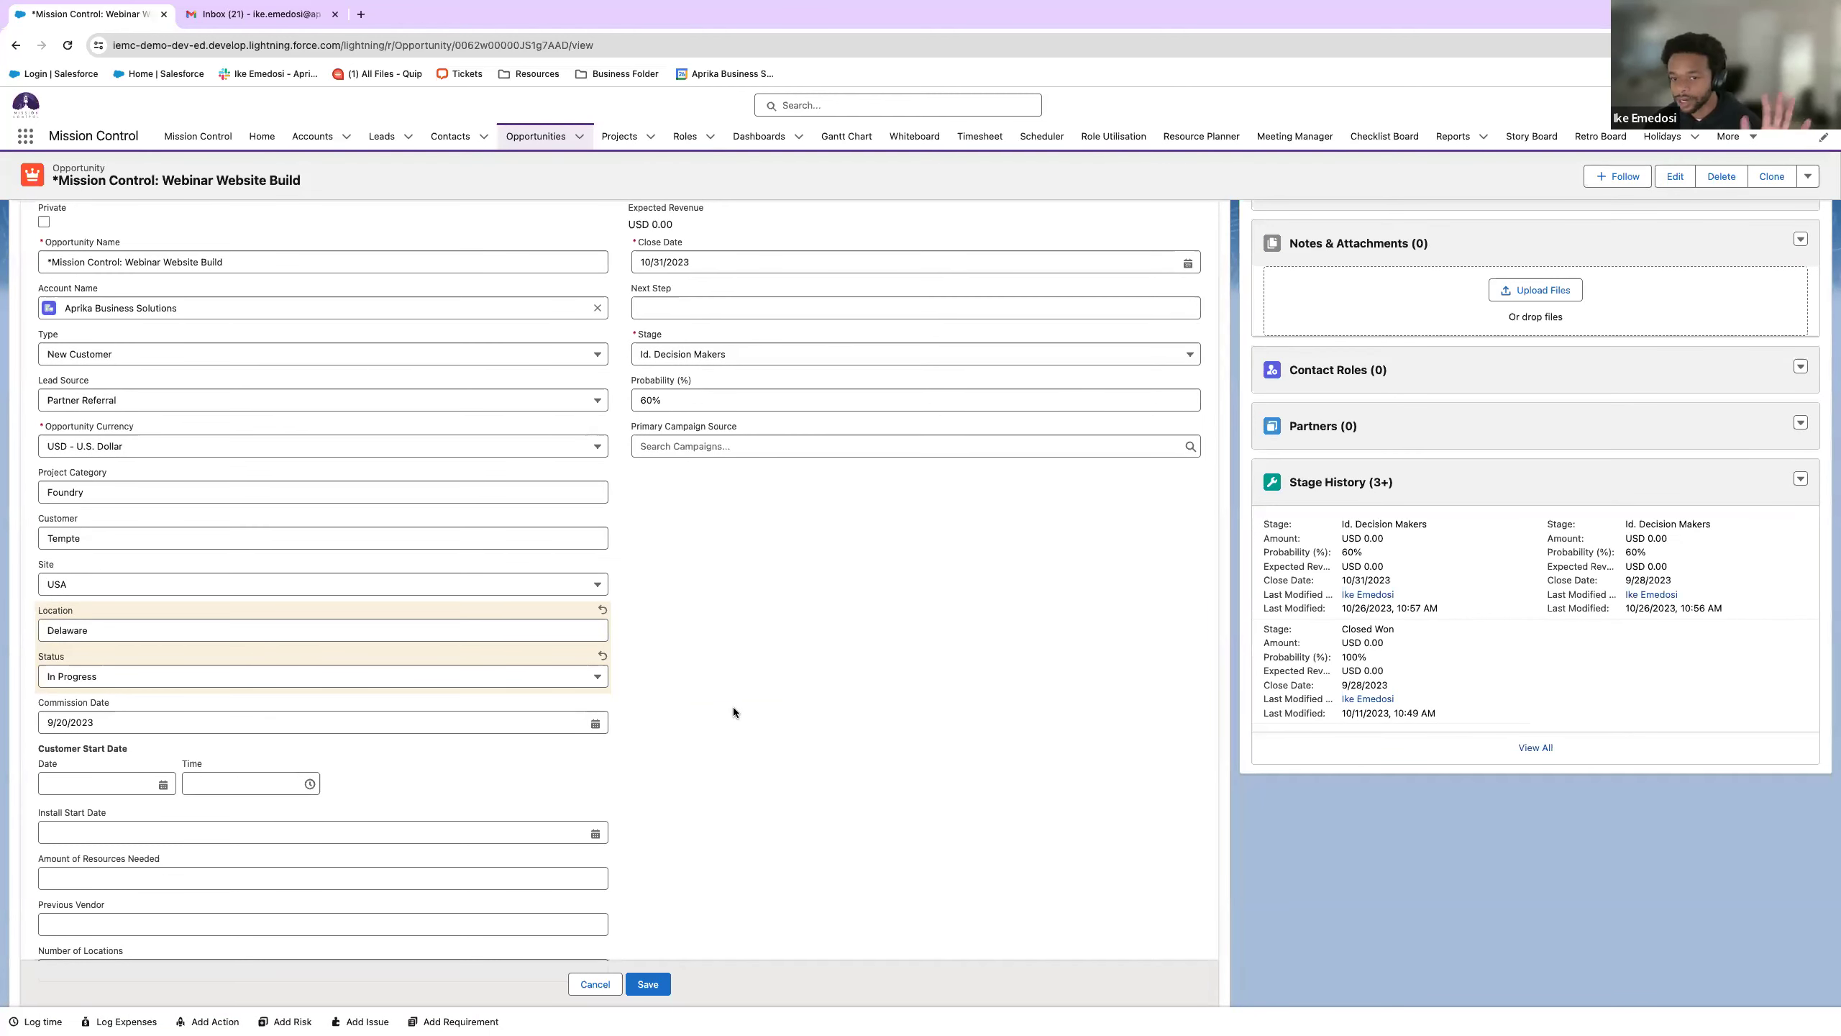
- Enable Generate Project for the opportunity and save the record
scroll(734, 707, down, 6)
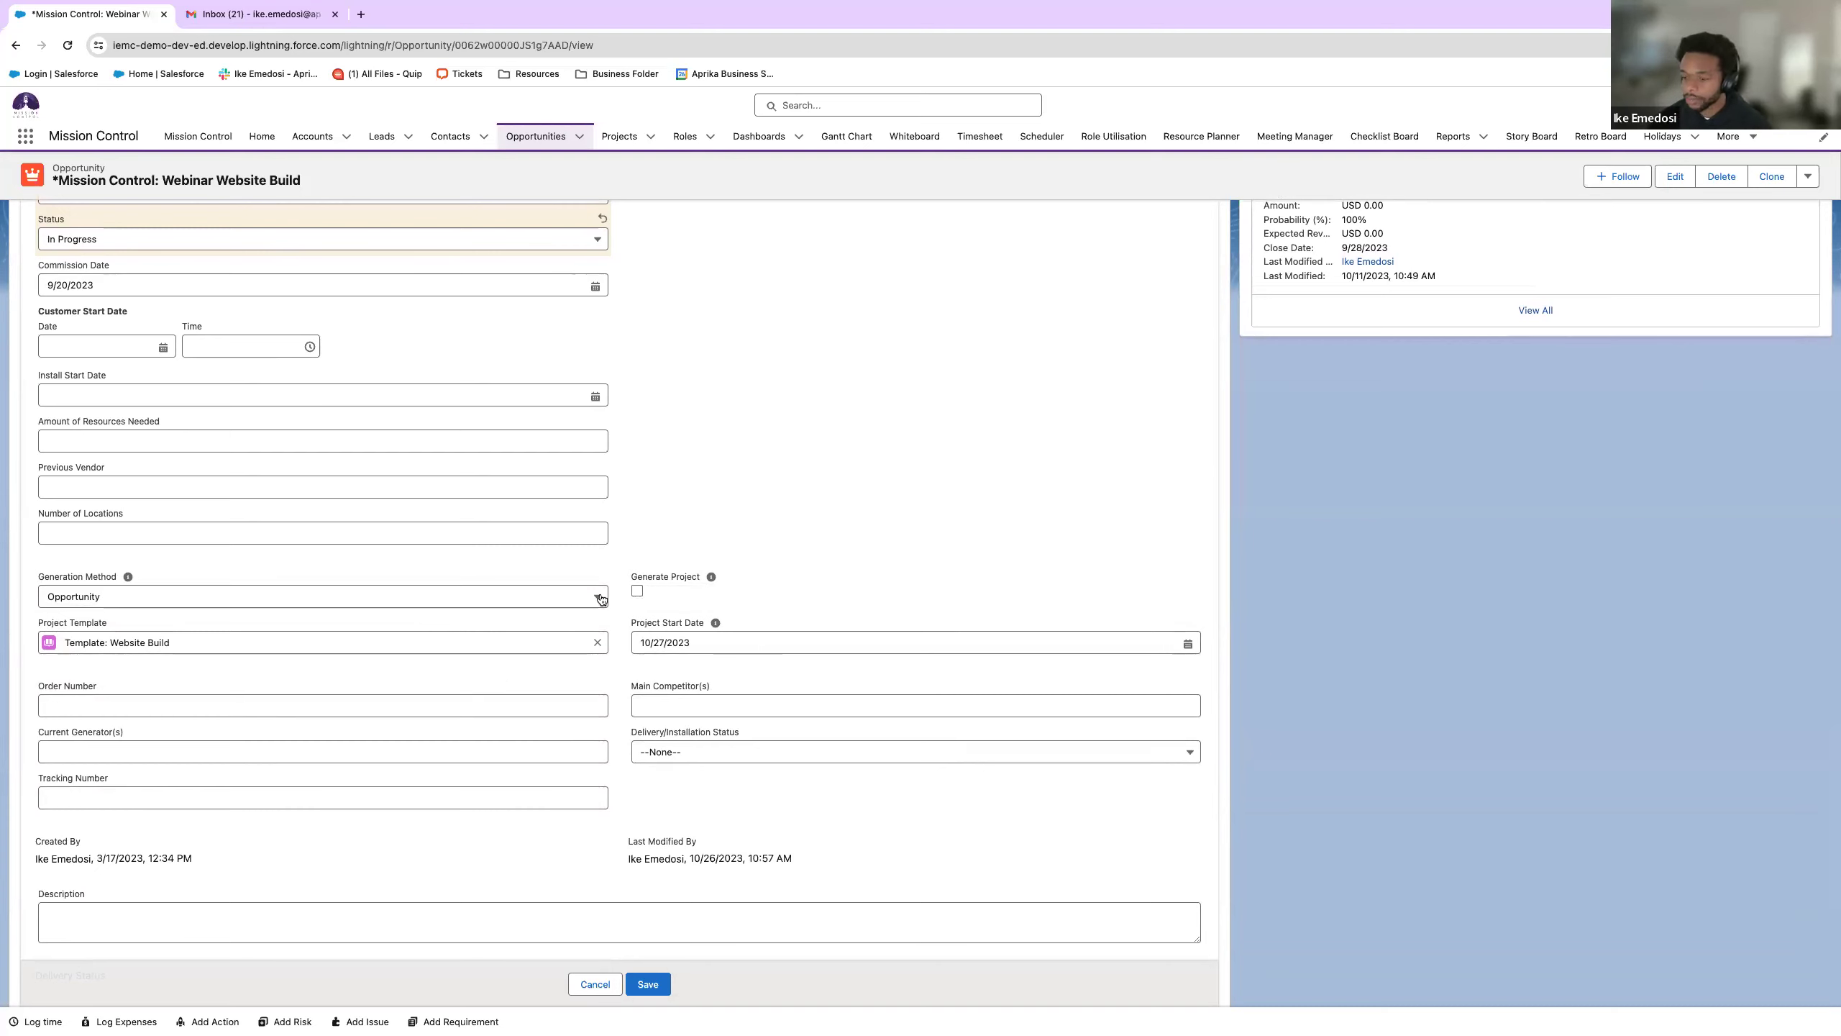
click(638, 590)
scroll(803, 552, up, 5)
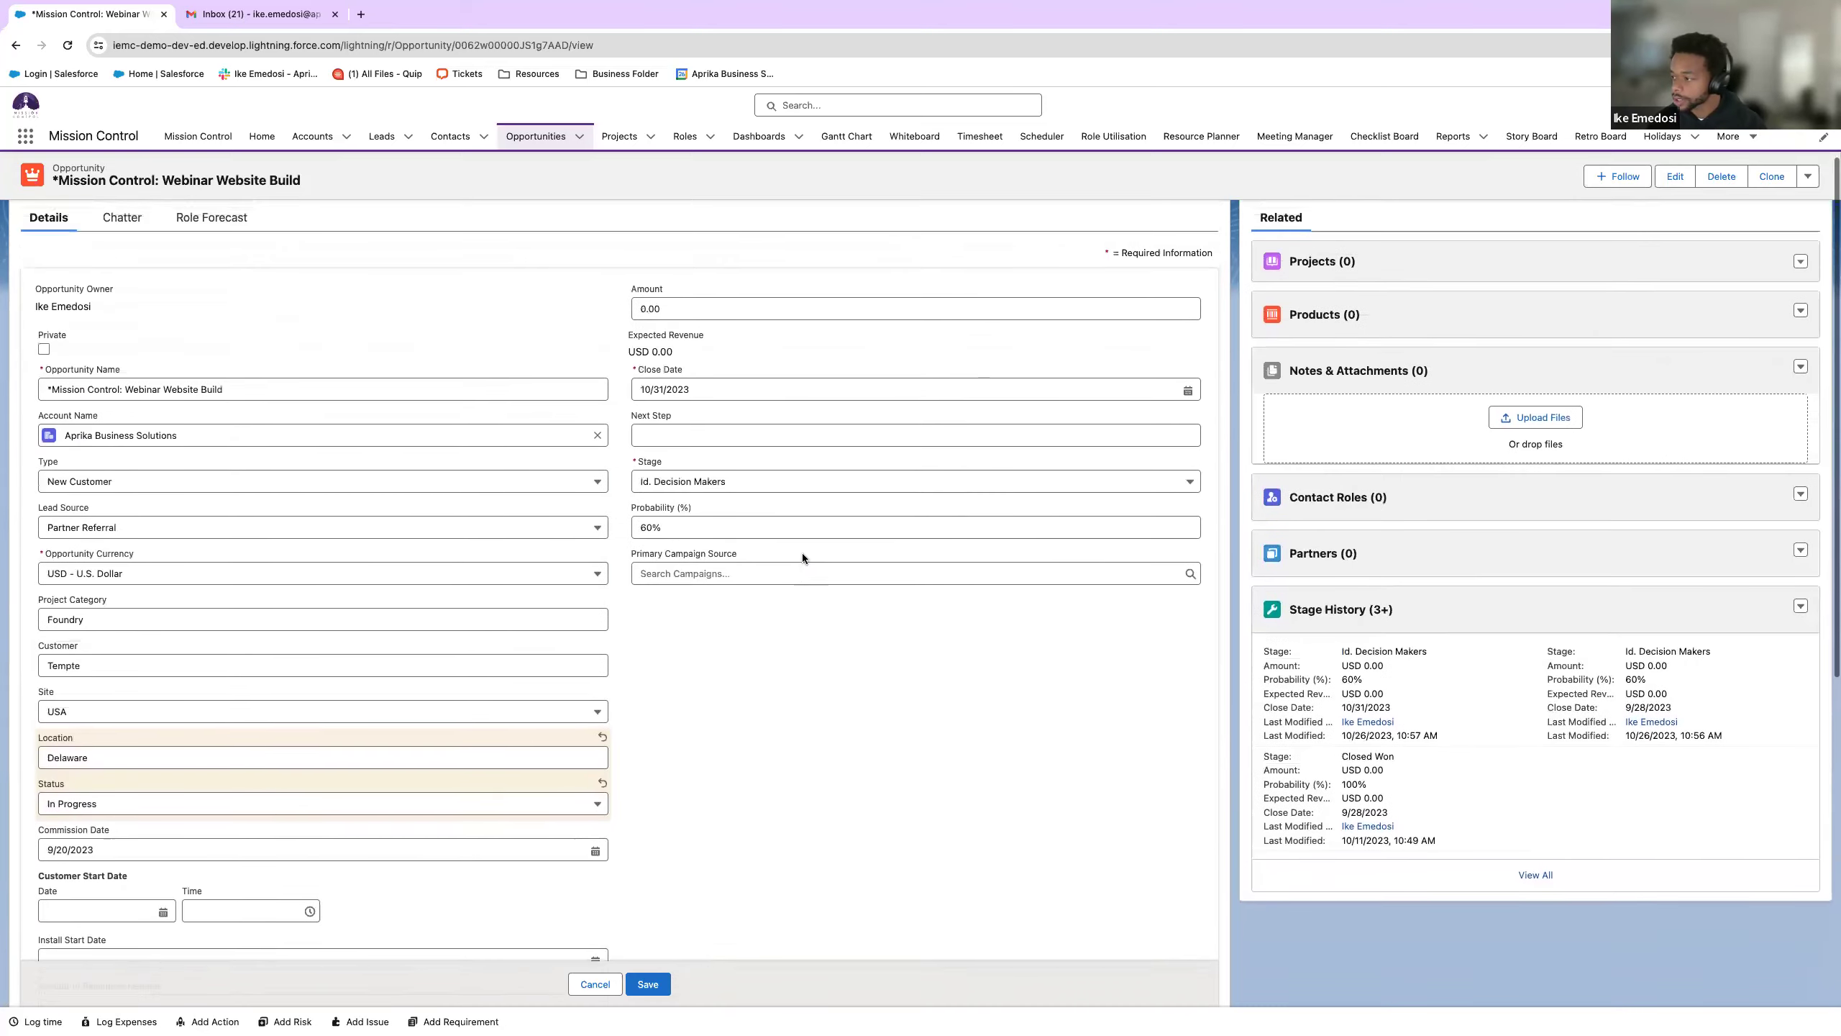
click(665, 979)
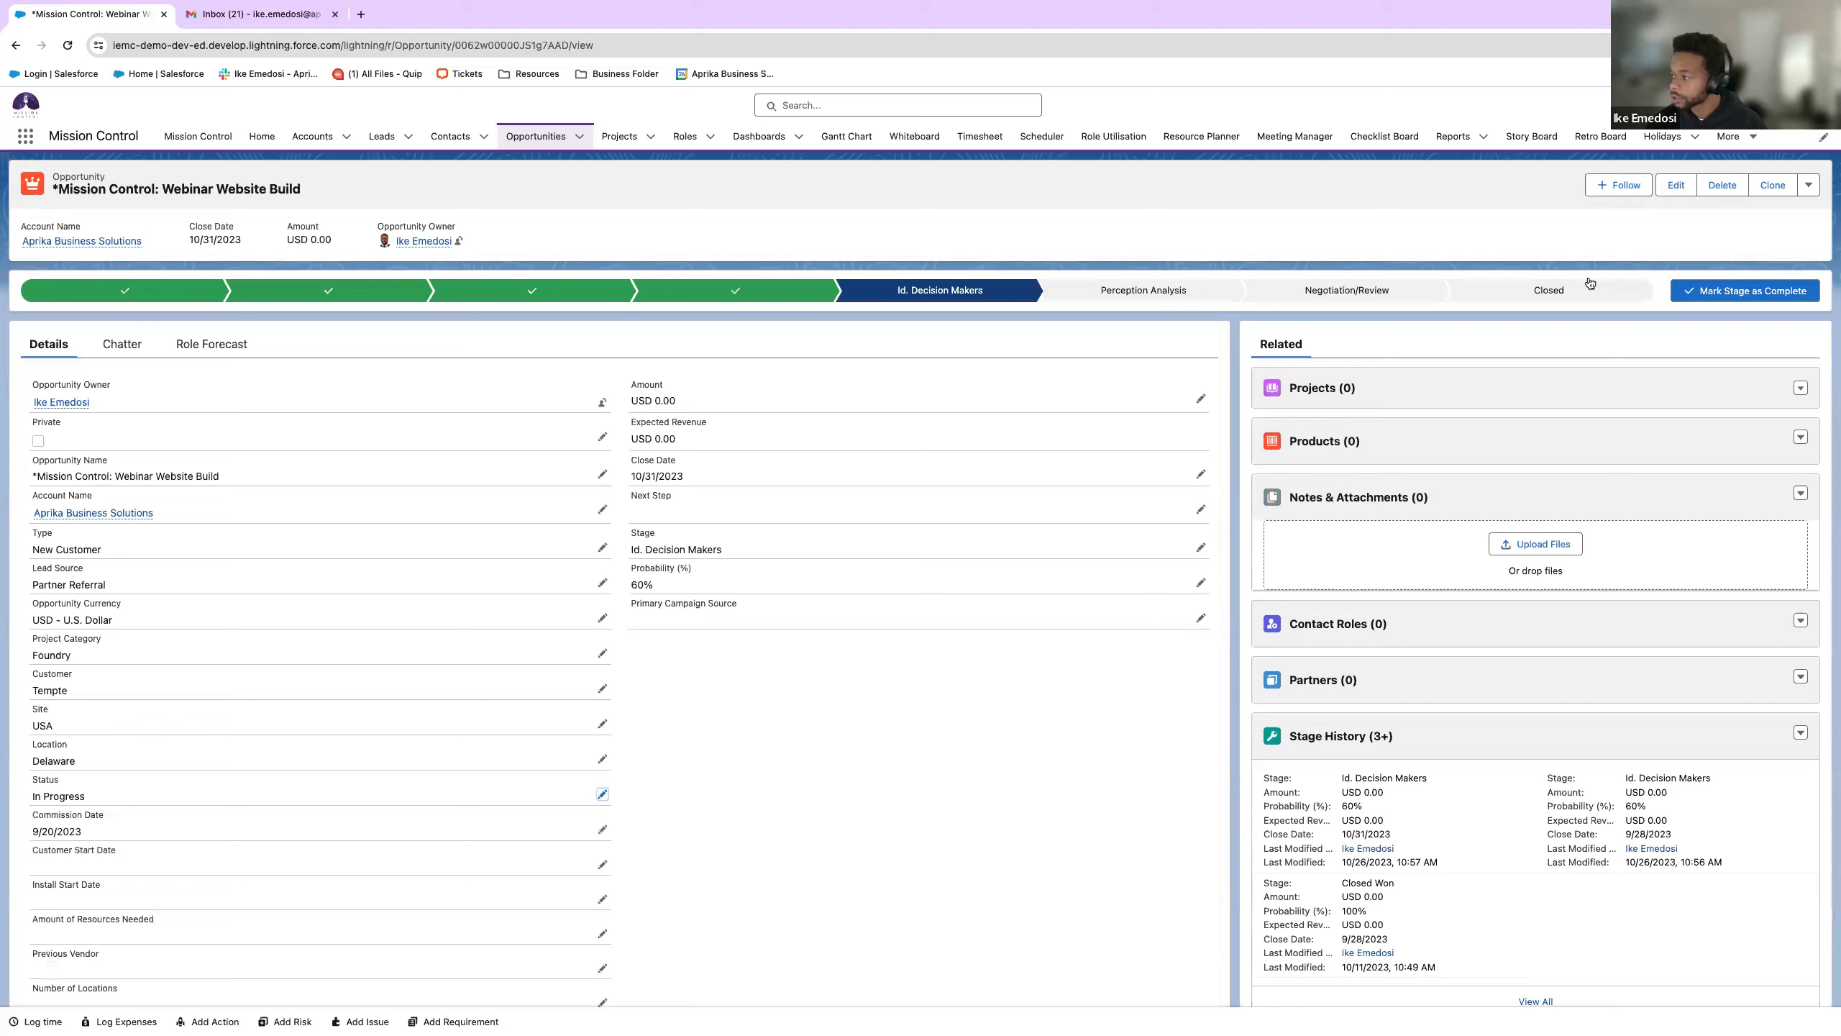
- Close the opportunity with the stage Closed Won and save it
click(1584, 290)
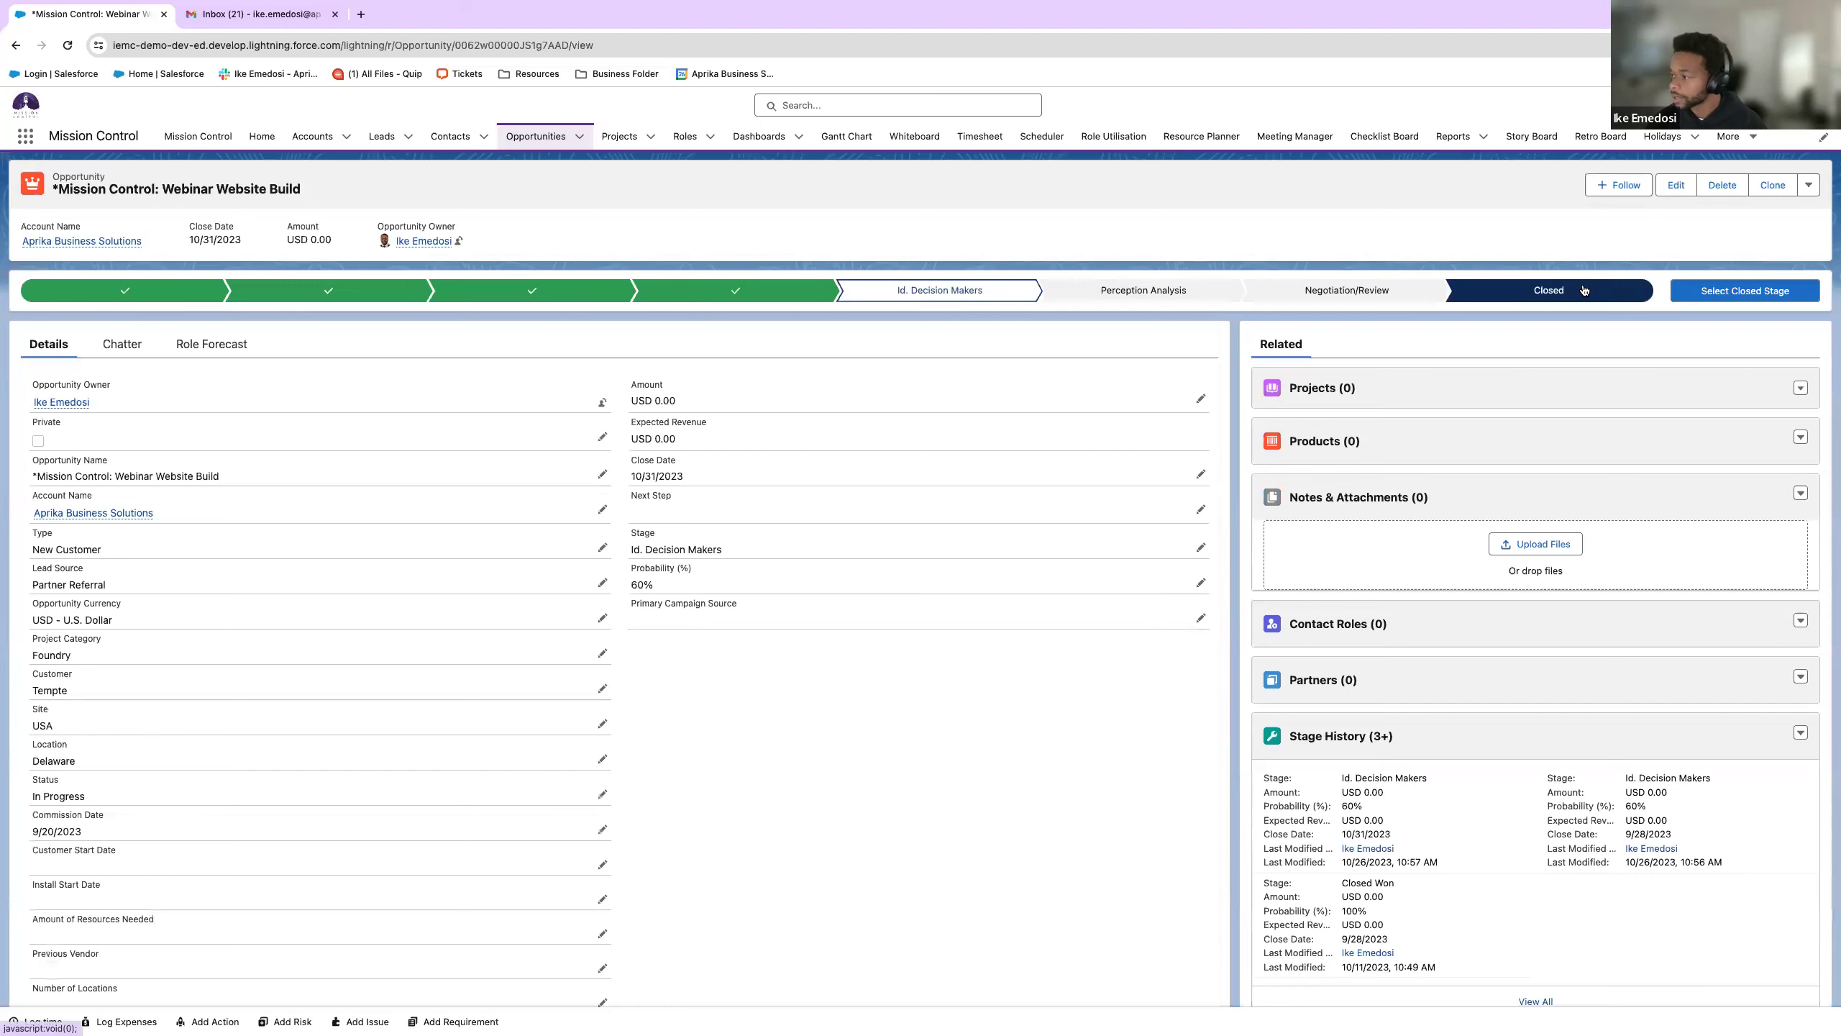
click(1708, 300)
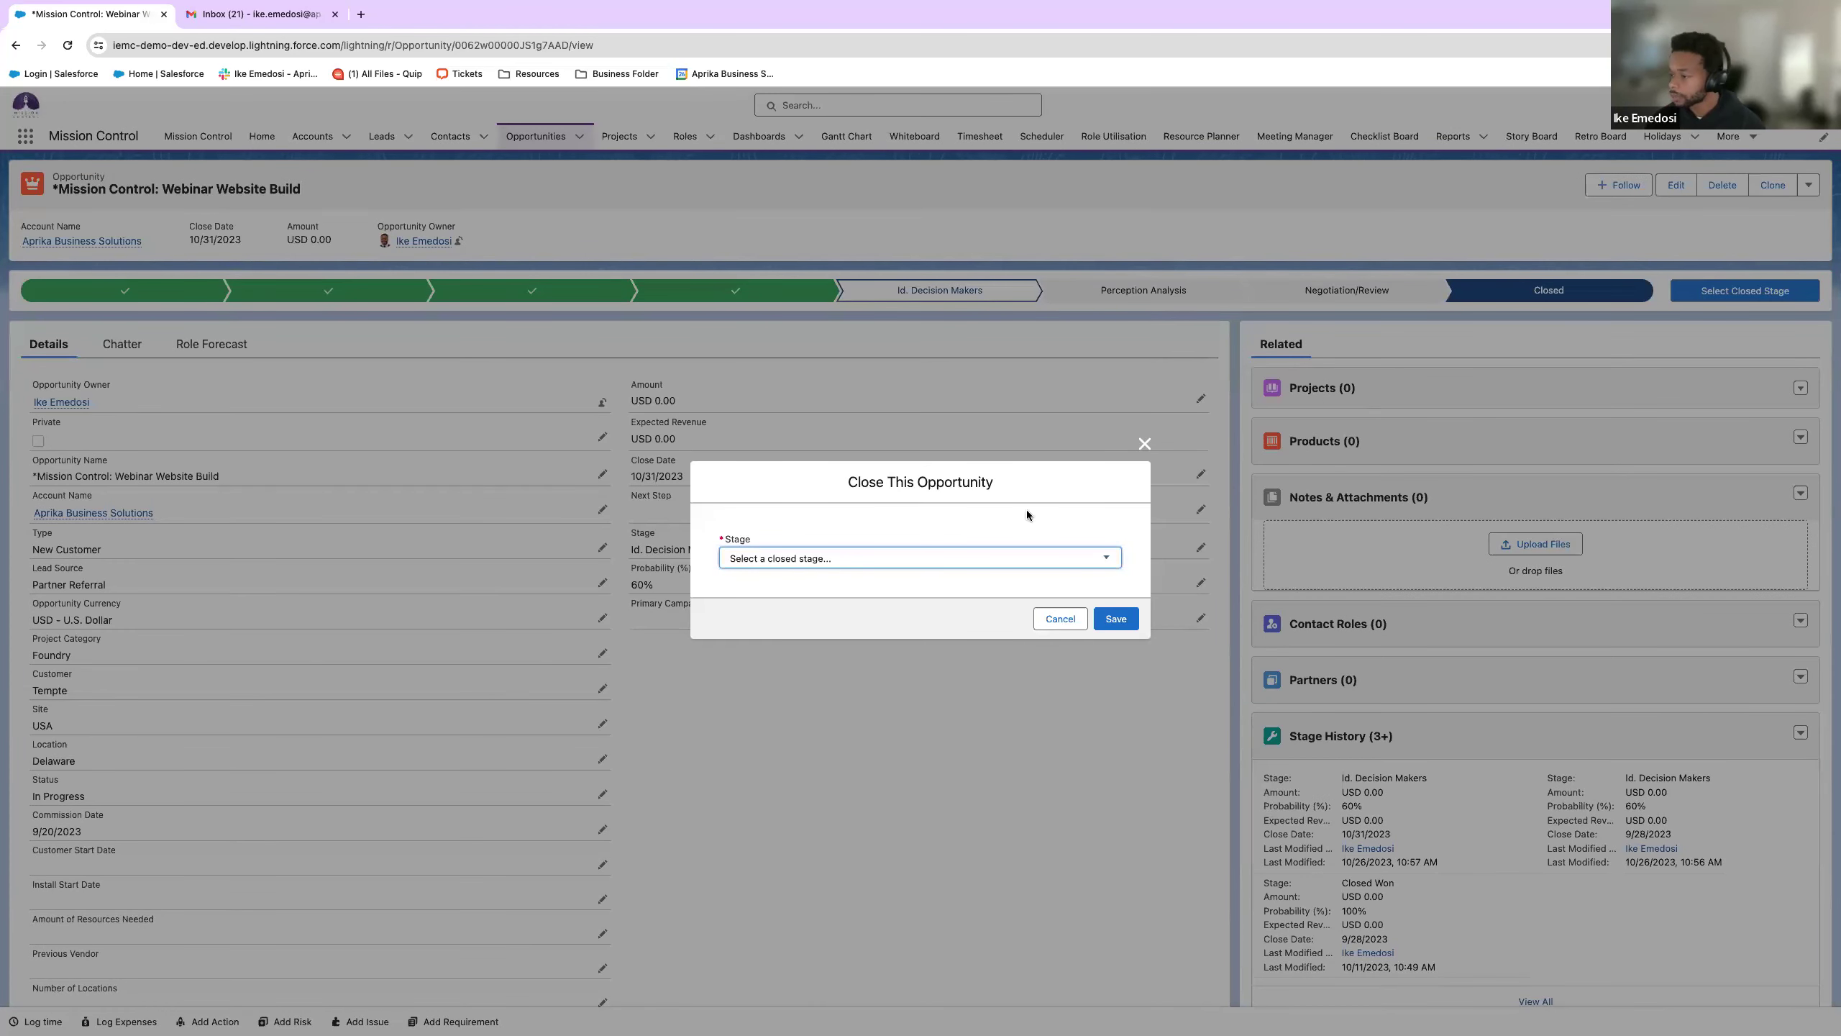
click(900, 558)
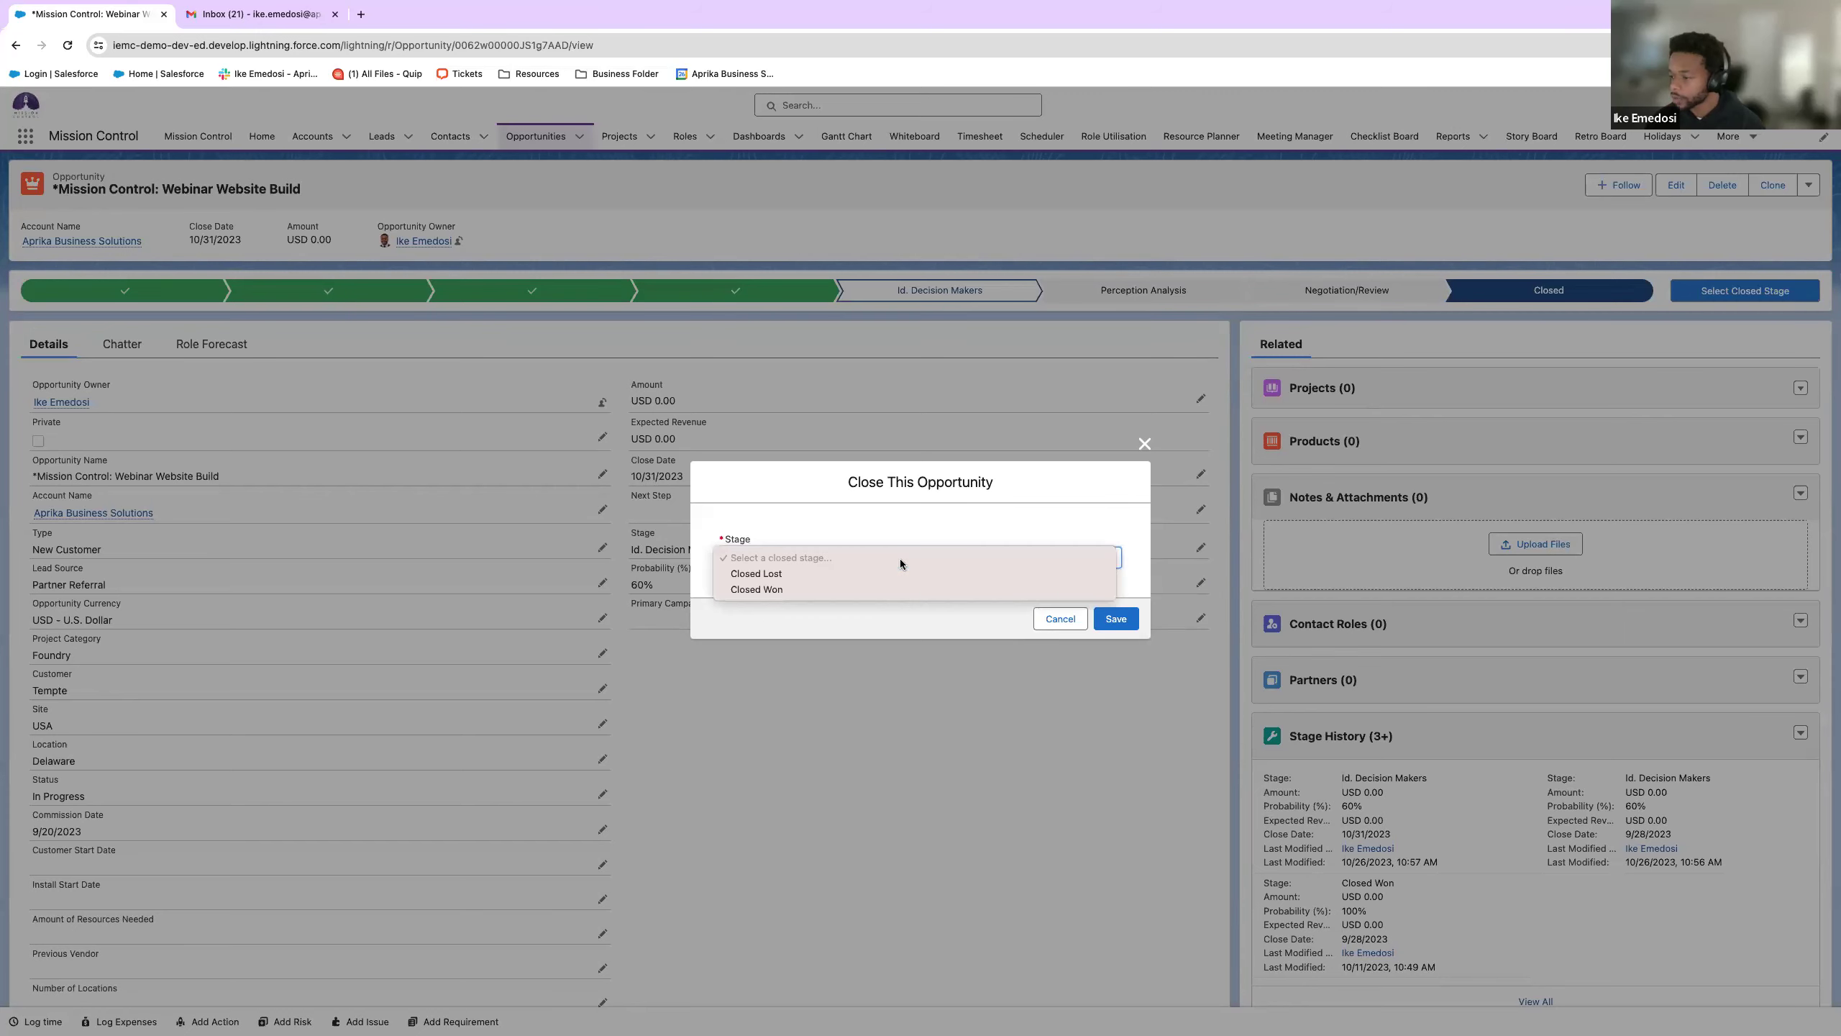
click(851, 591)
click(1105, 615)
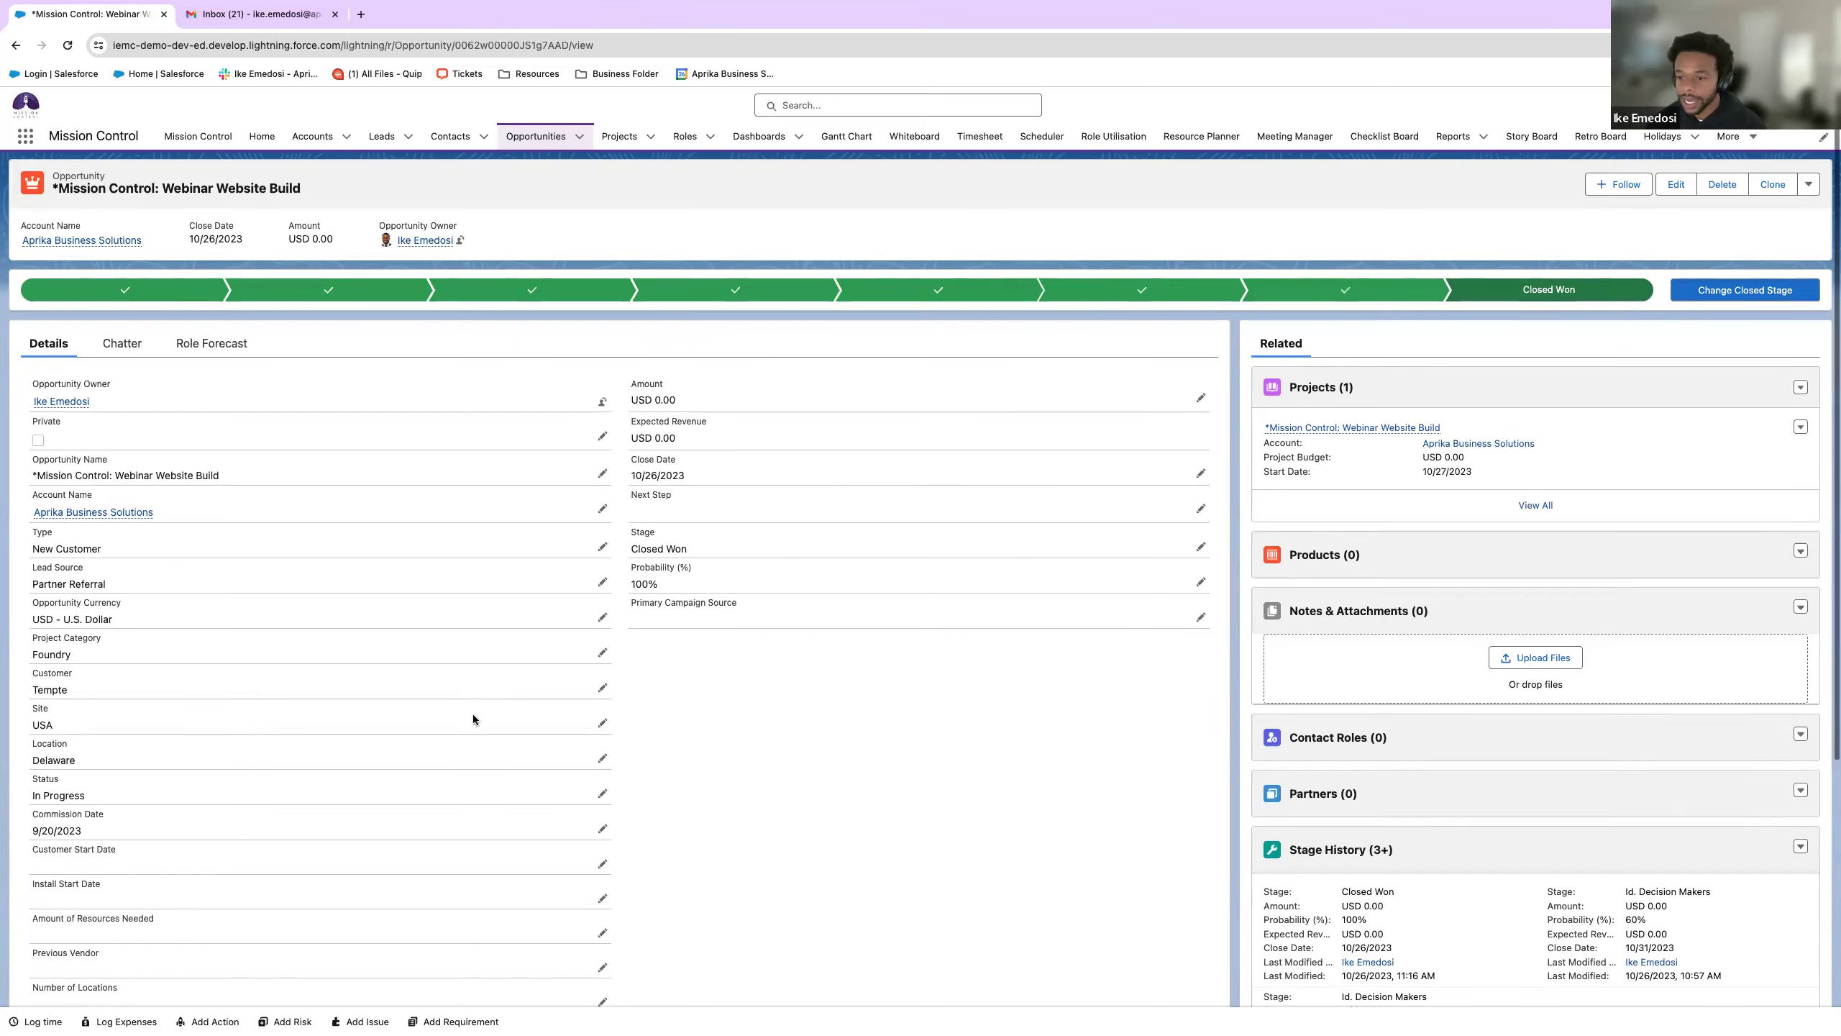
- Open the opportunity's Website Build project template and collapse its Design, Build and Deliver milestones in the Work Breakdown Structure
scroll(471, 713, down, 5)
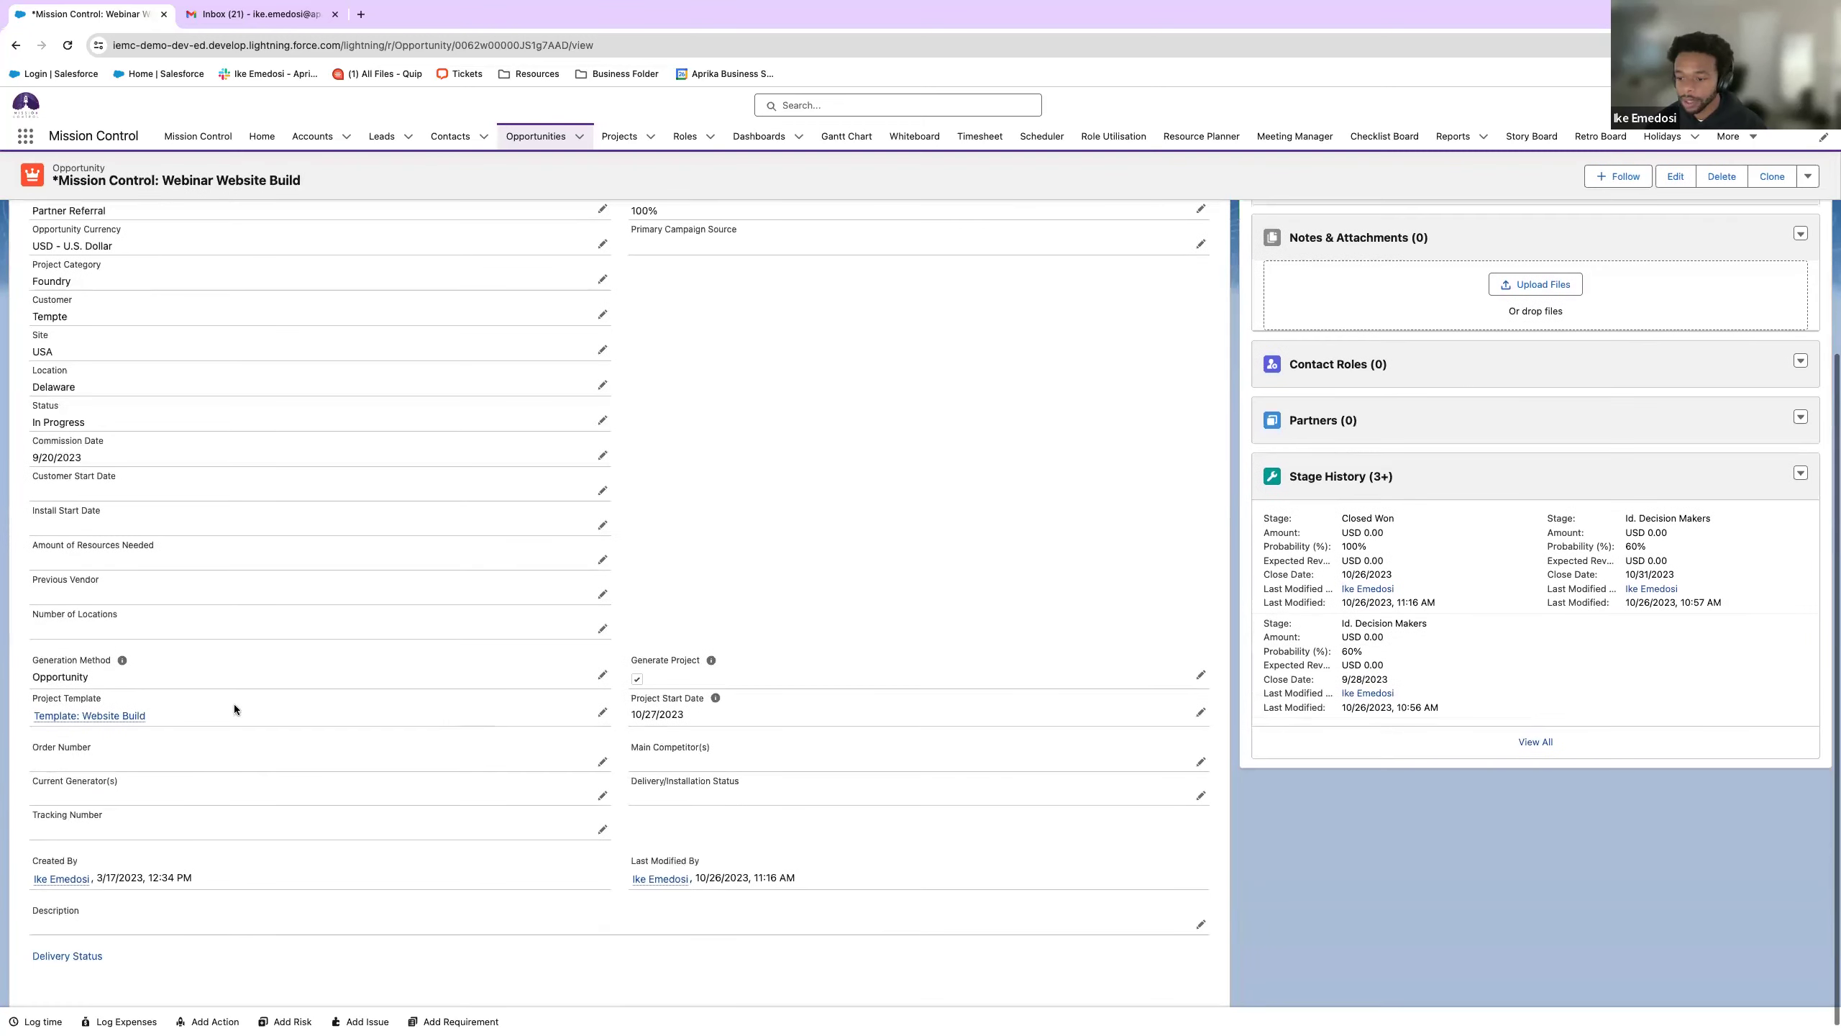
click(95, 717)
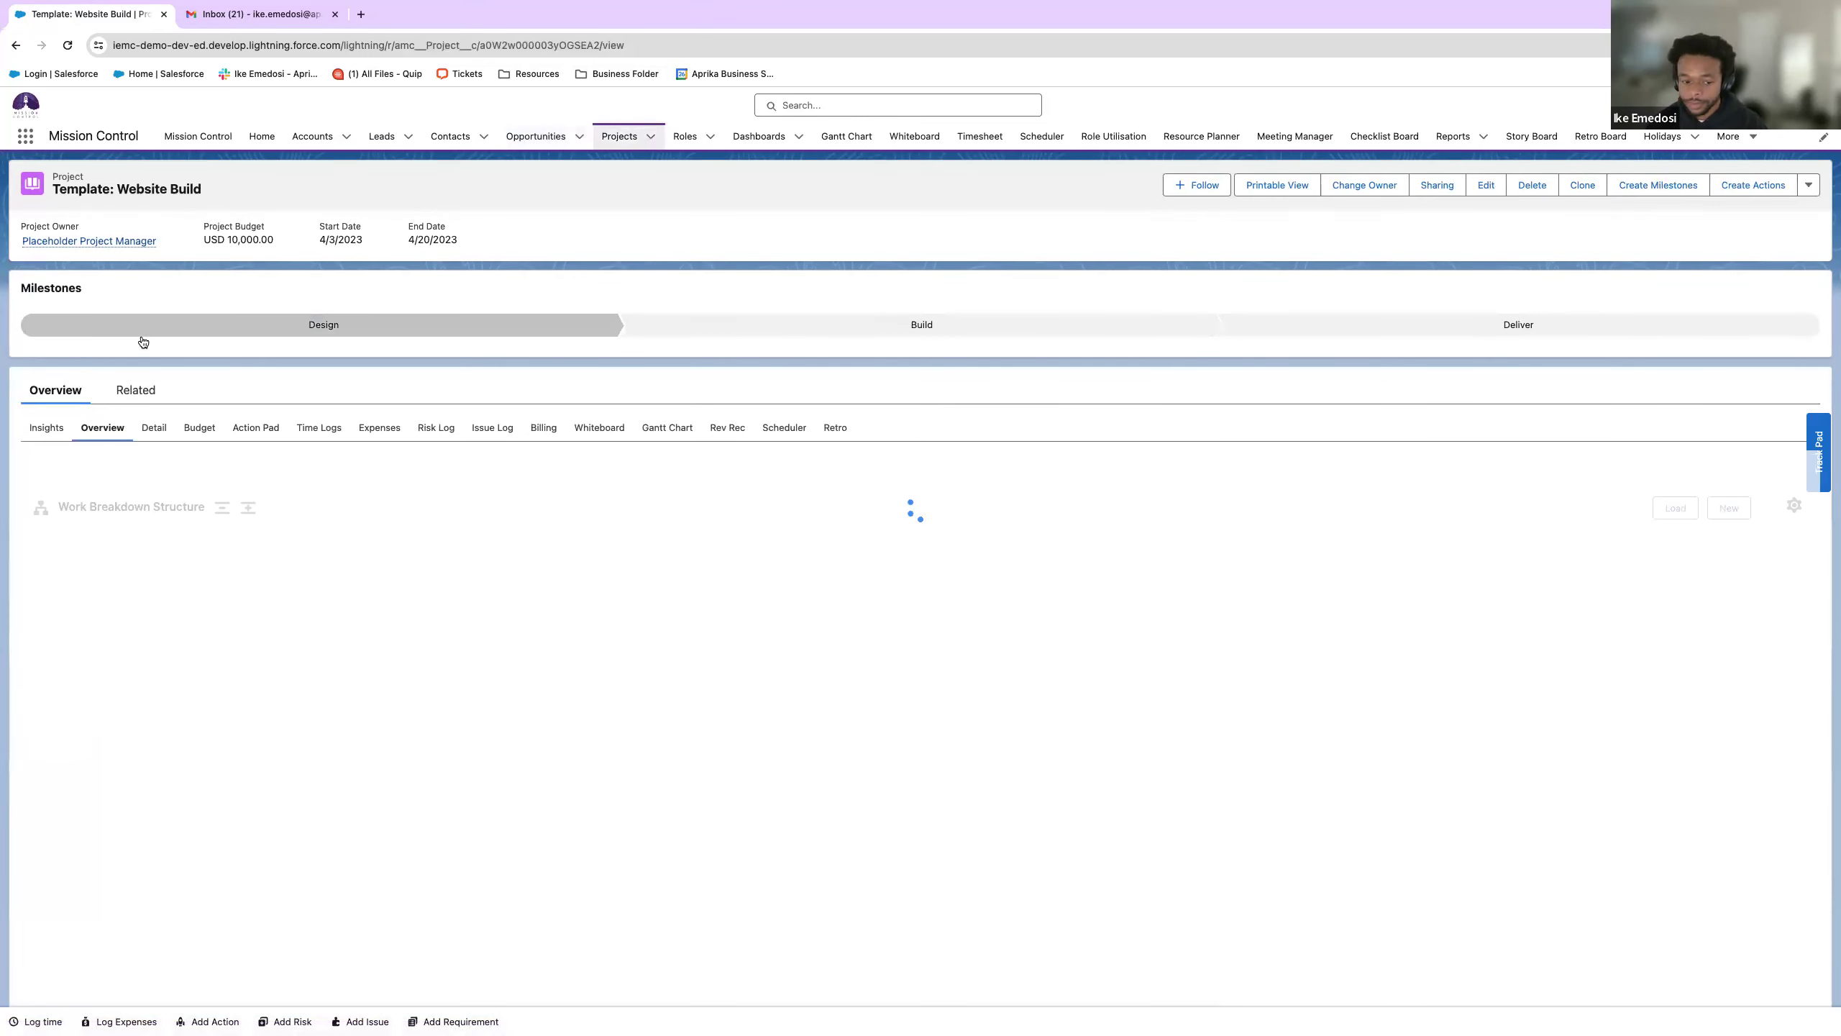
scroll(71, 722, down, 1)
click(31, 772)
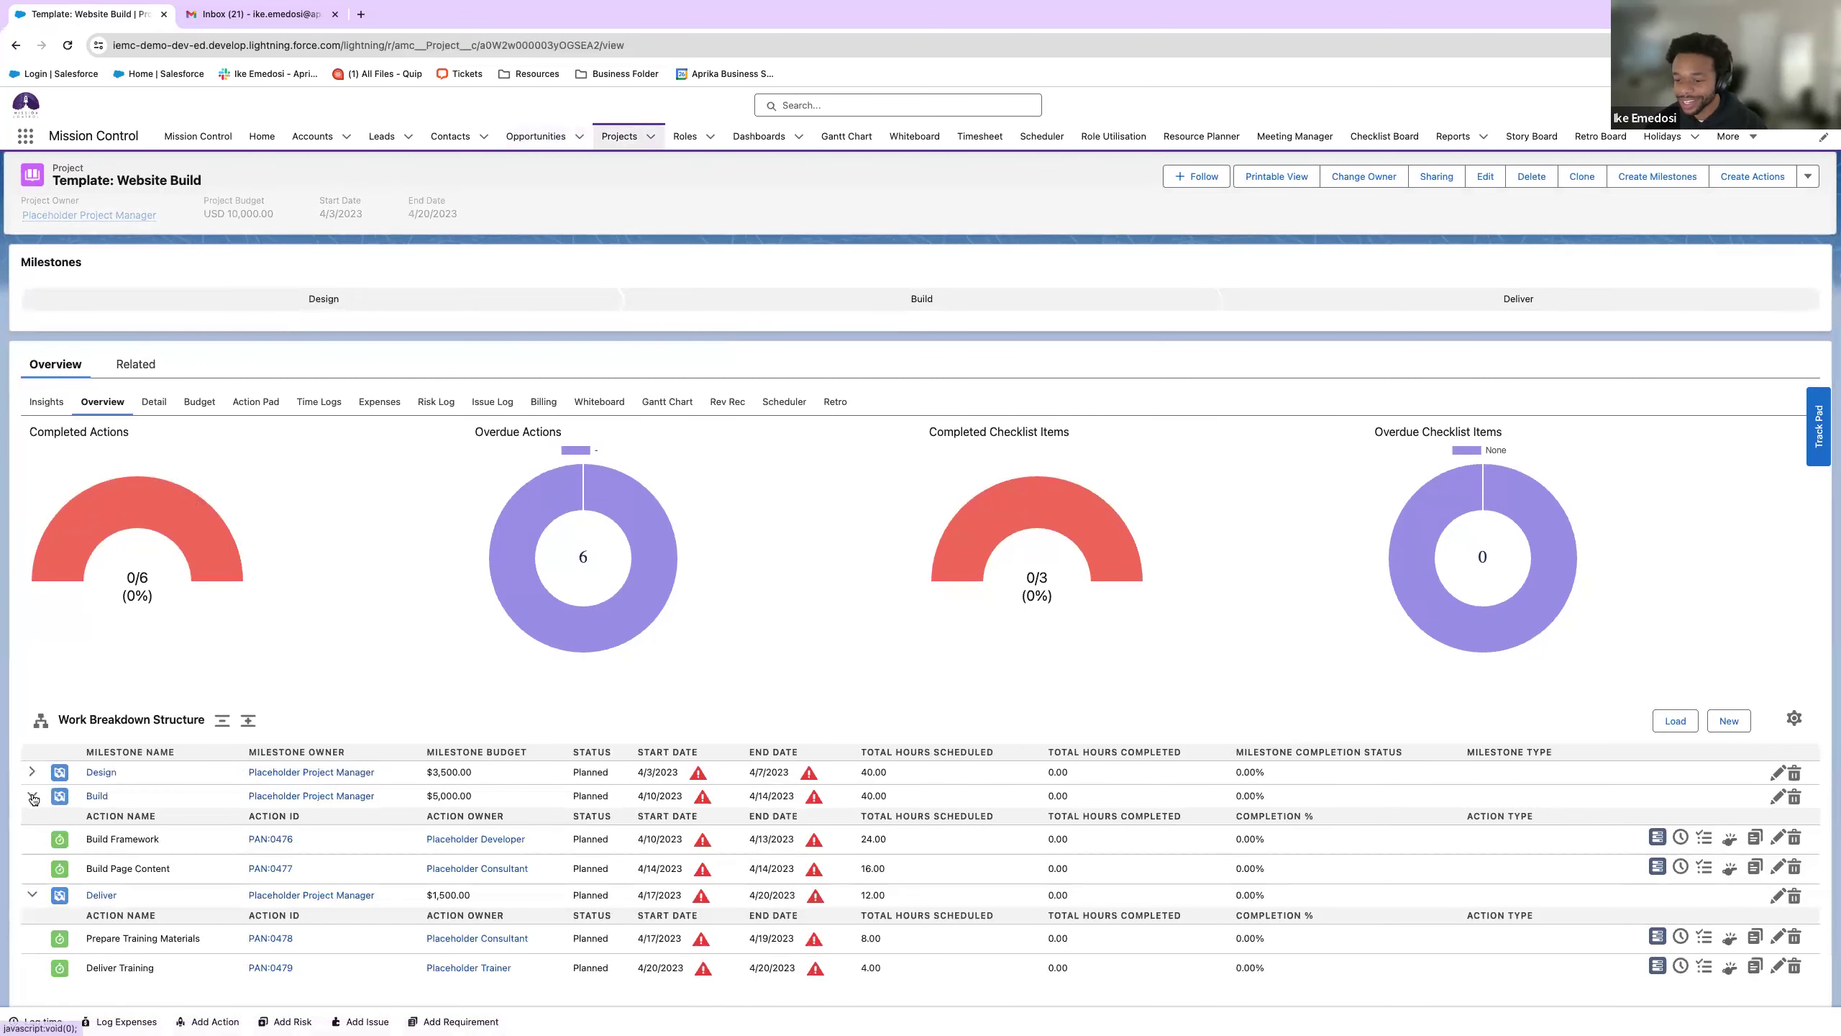
click(32, 795)
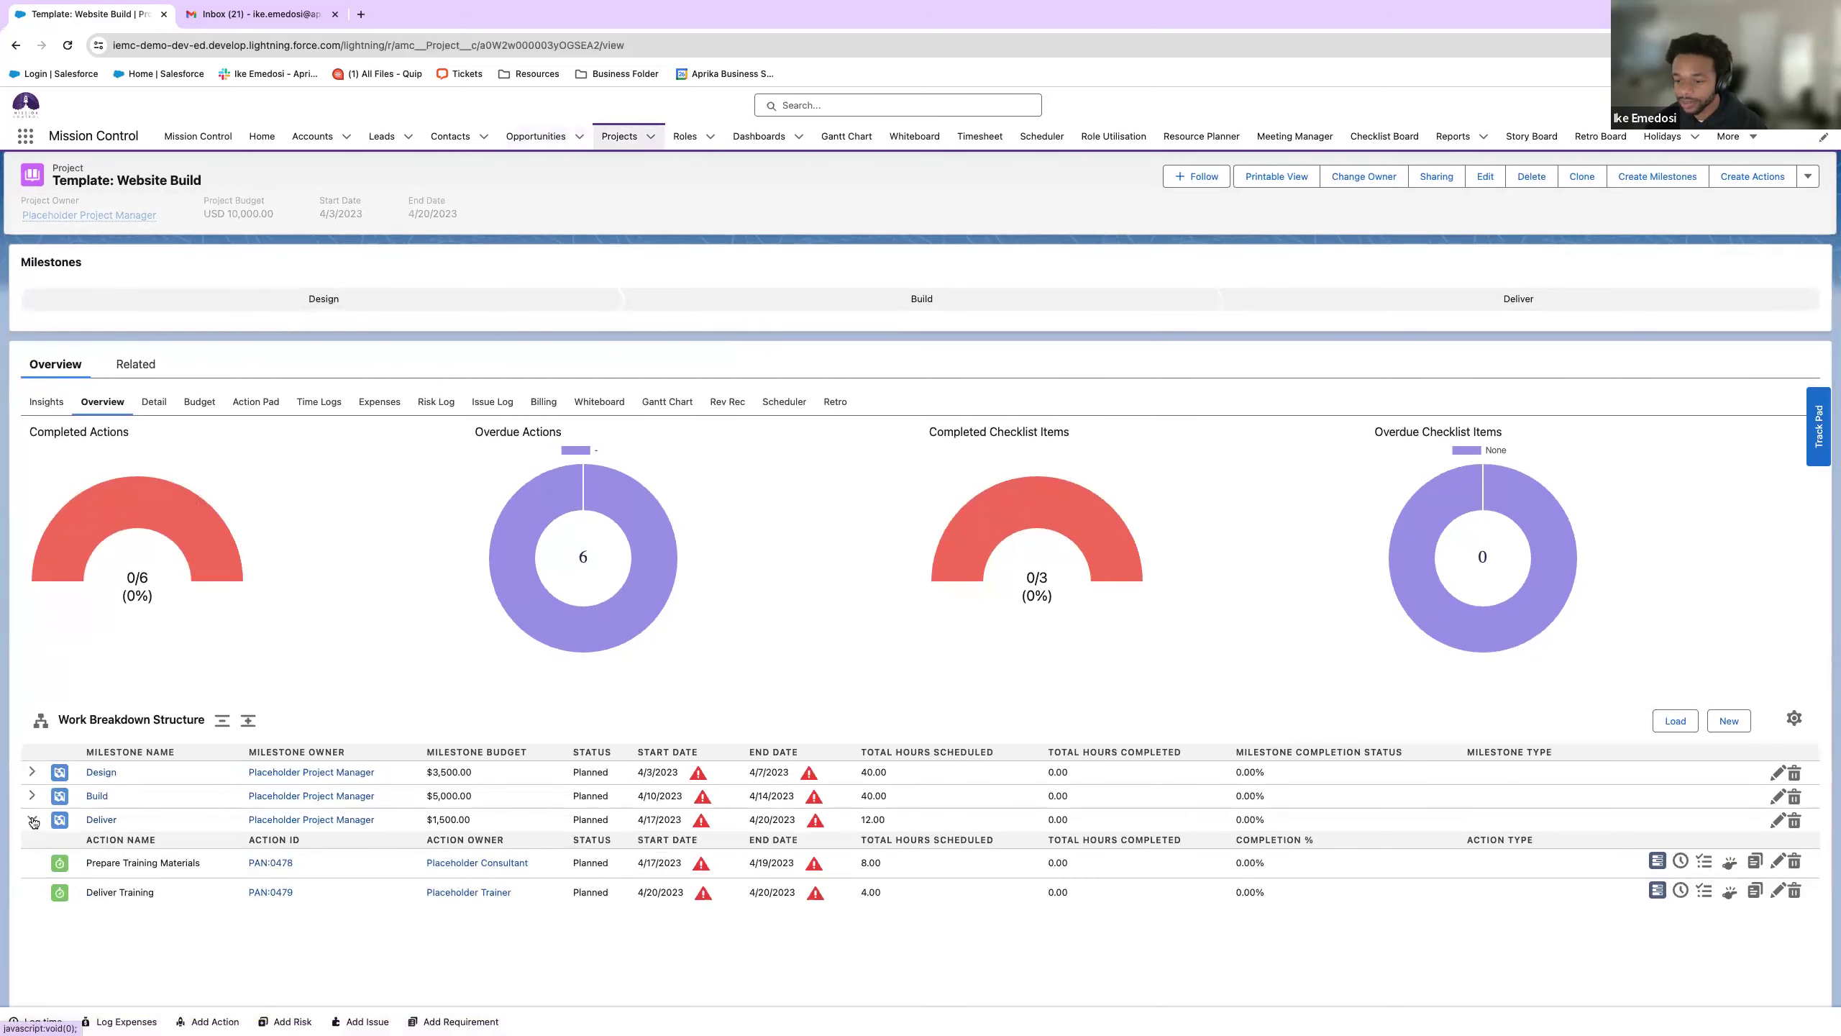
click(31, 820)
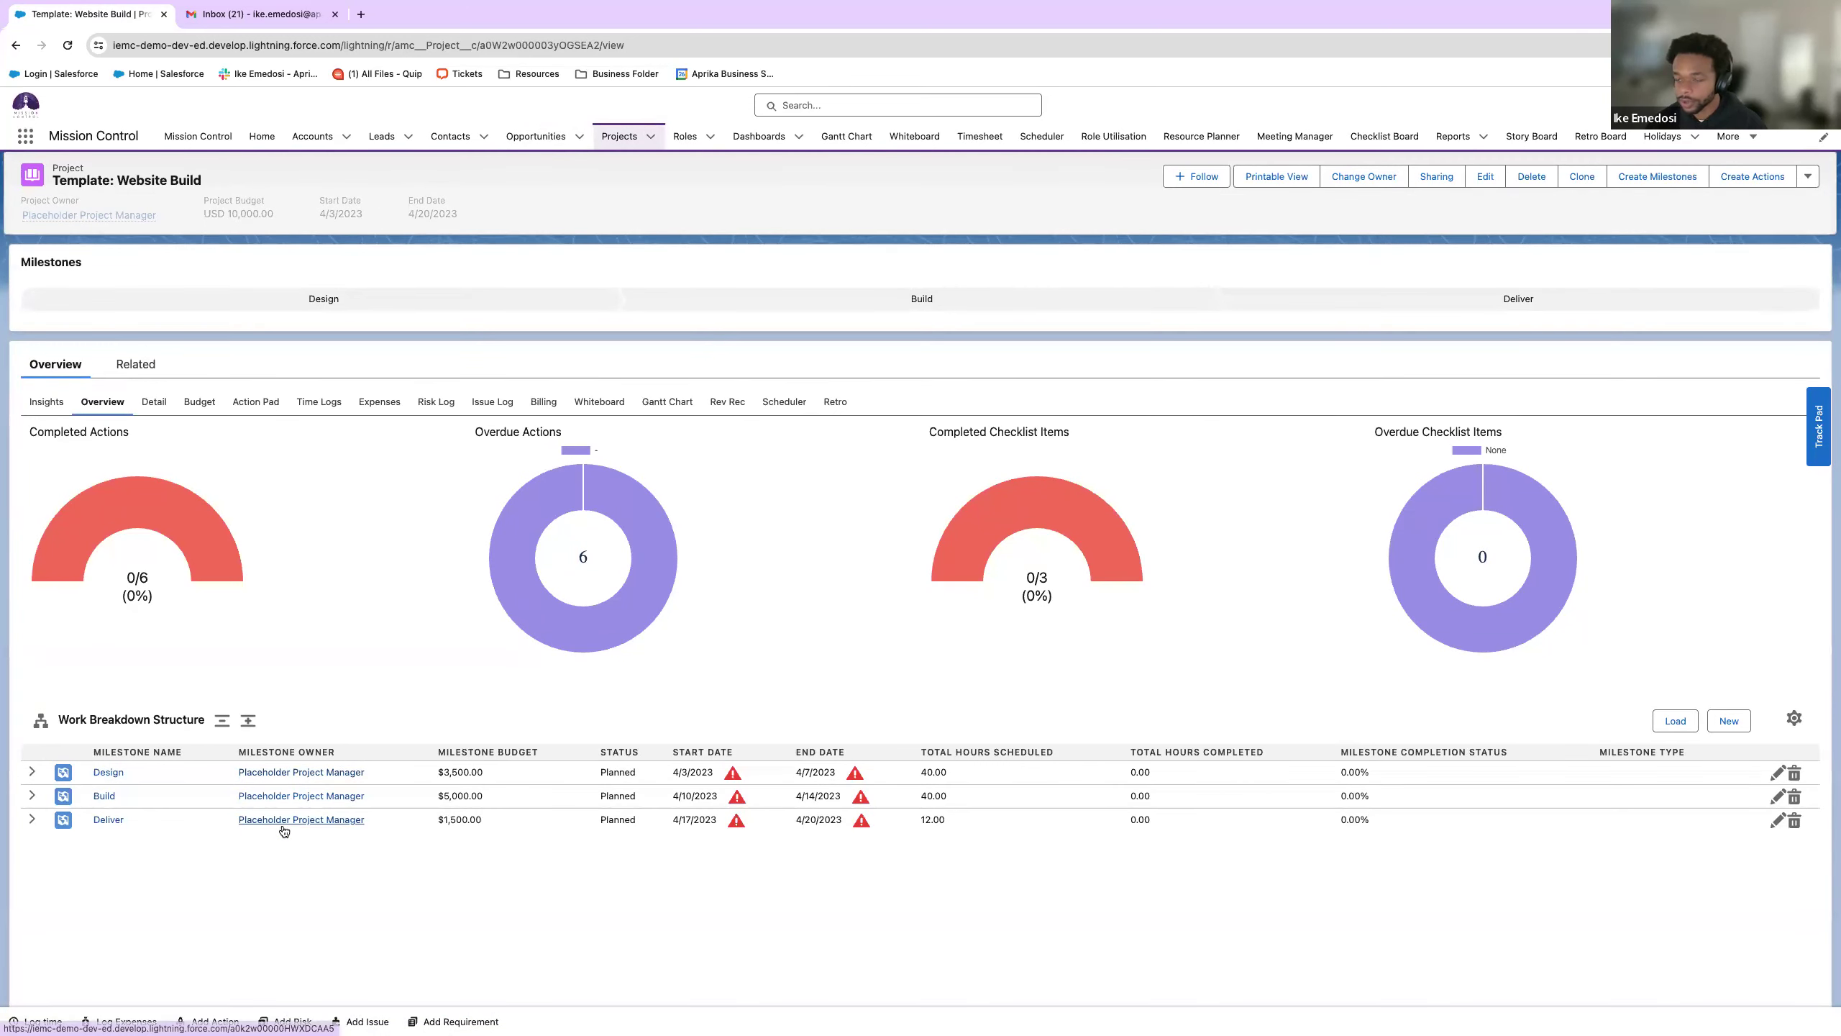
scroll(268, 827, up, 2)
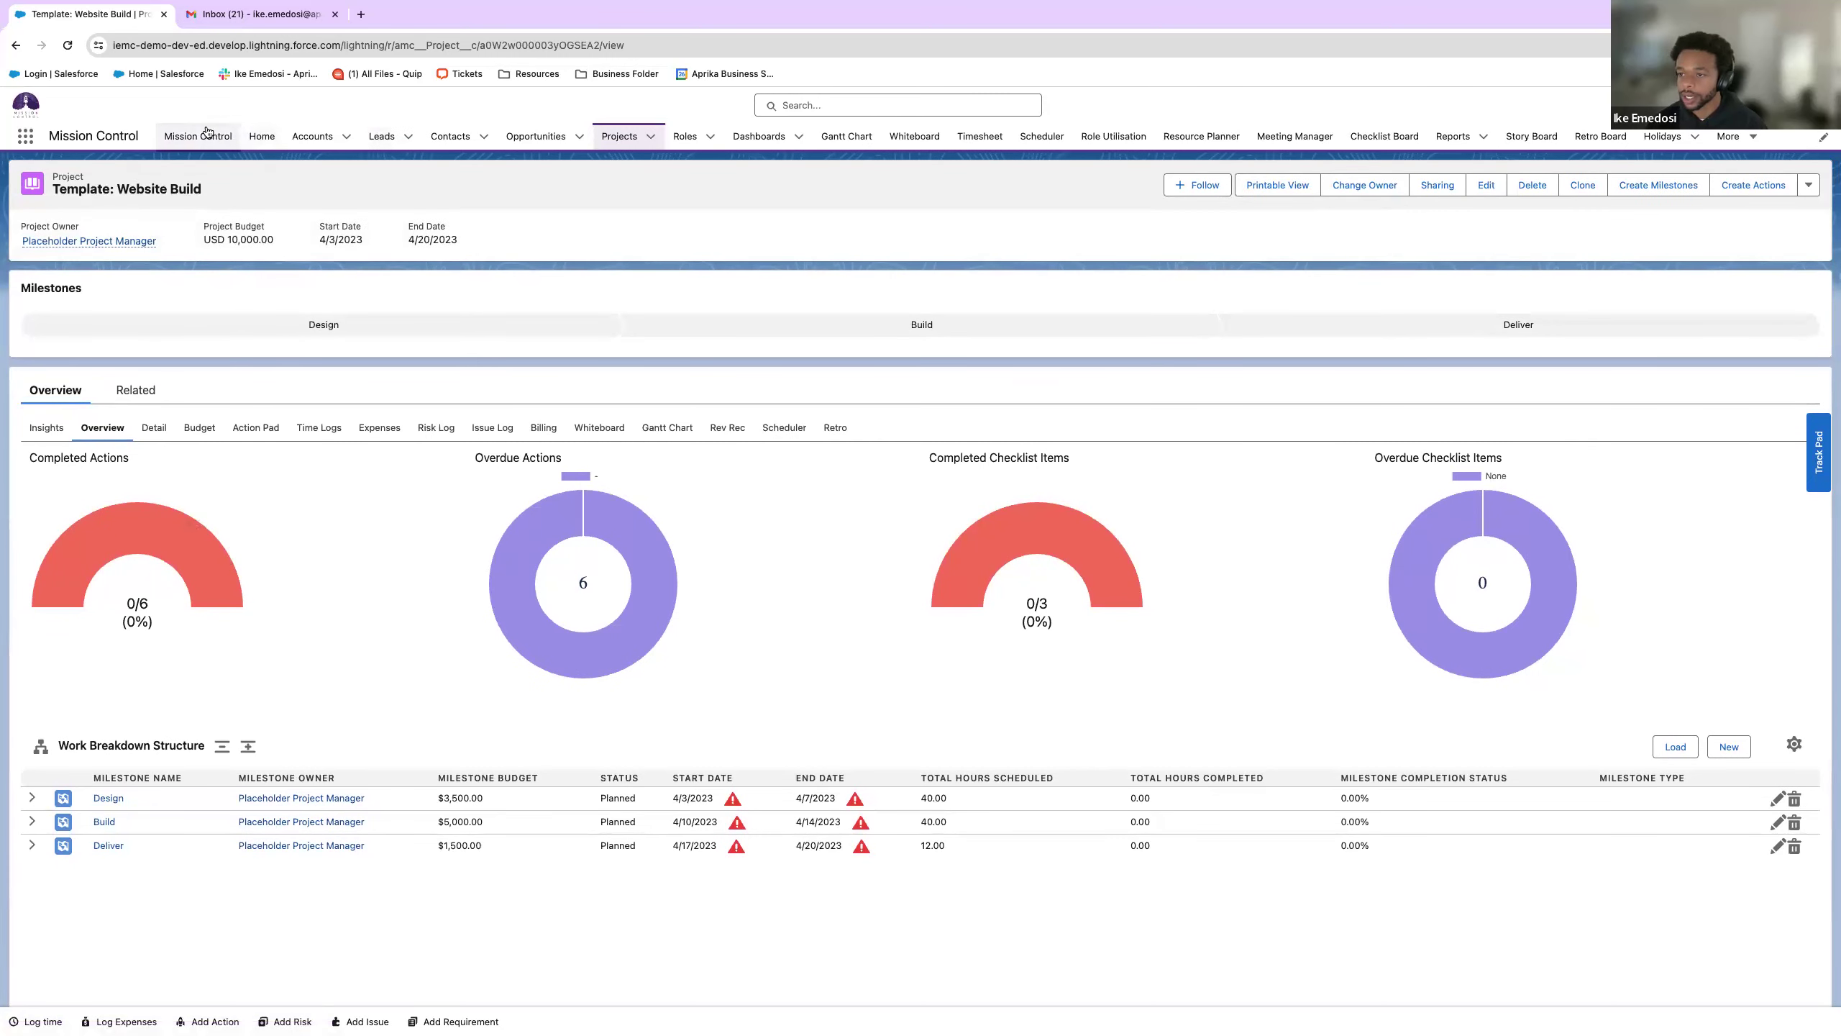
- Return to the Mission Control Console and choose Template: Website Build as the project to clone
click(206, 133)
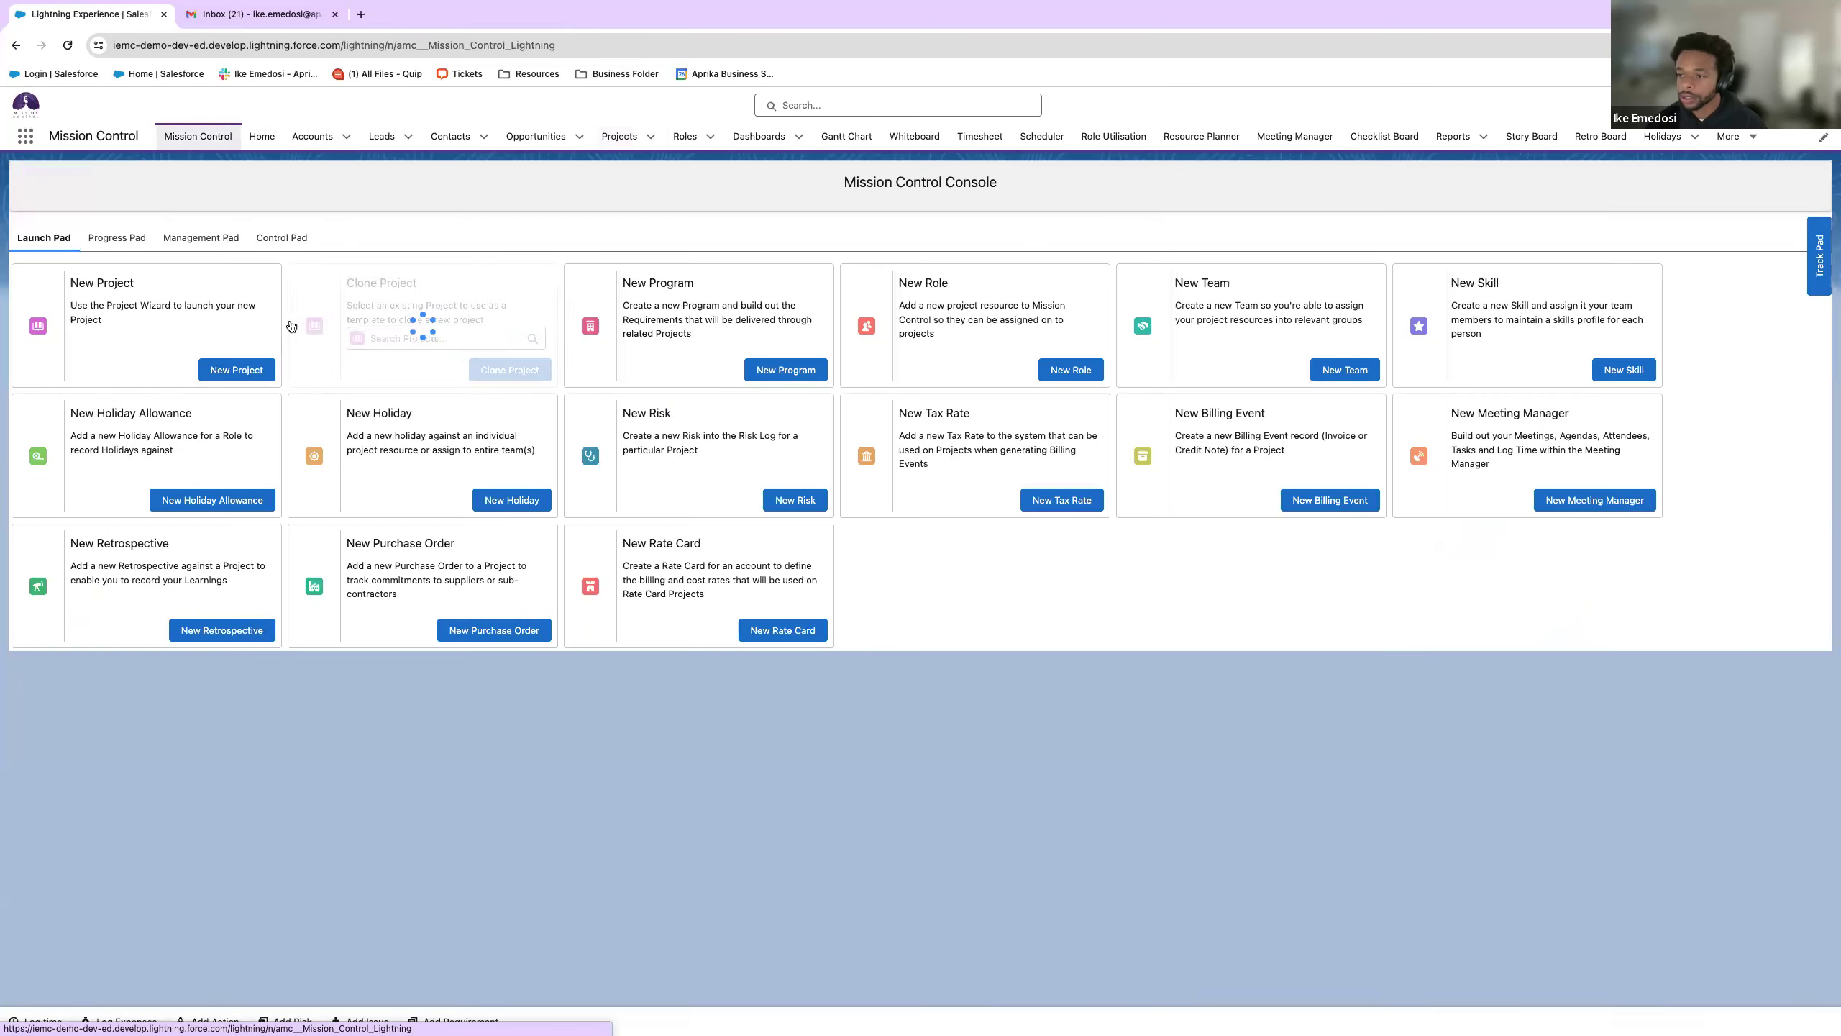
click(418, 346)
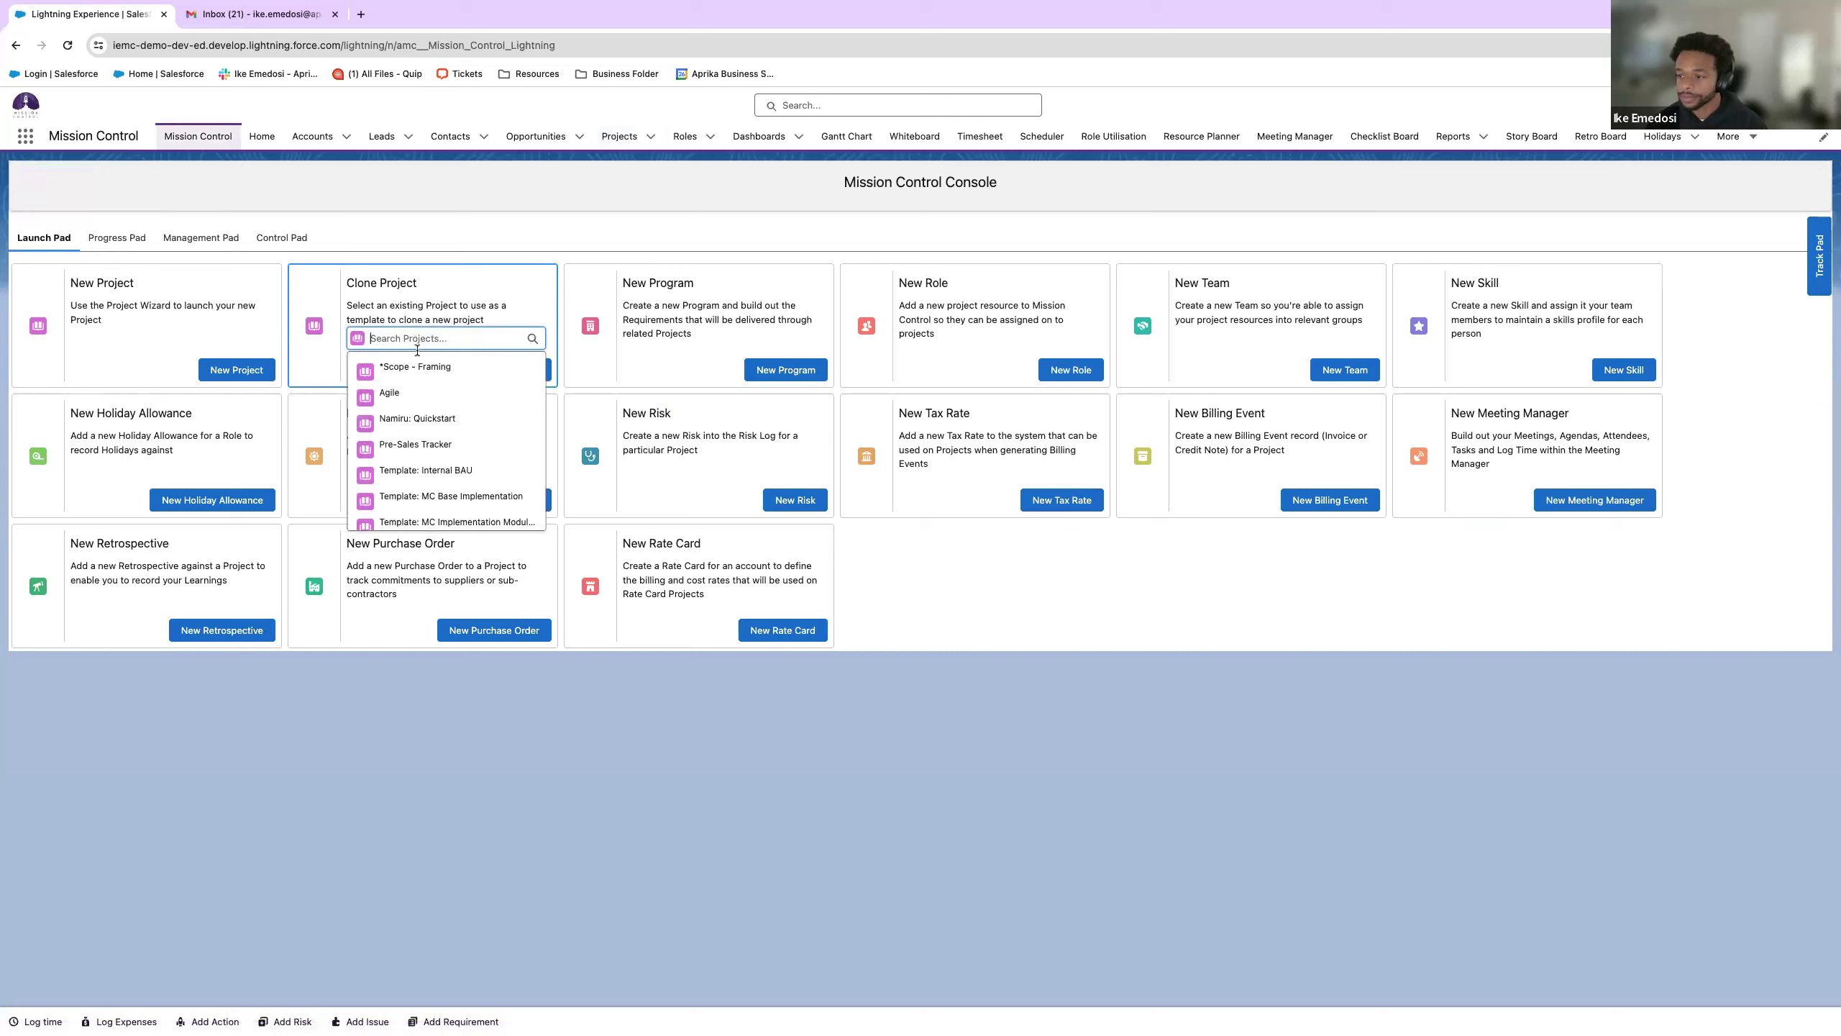
scroll(416, 464, down, 3)
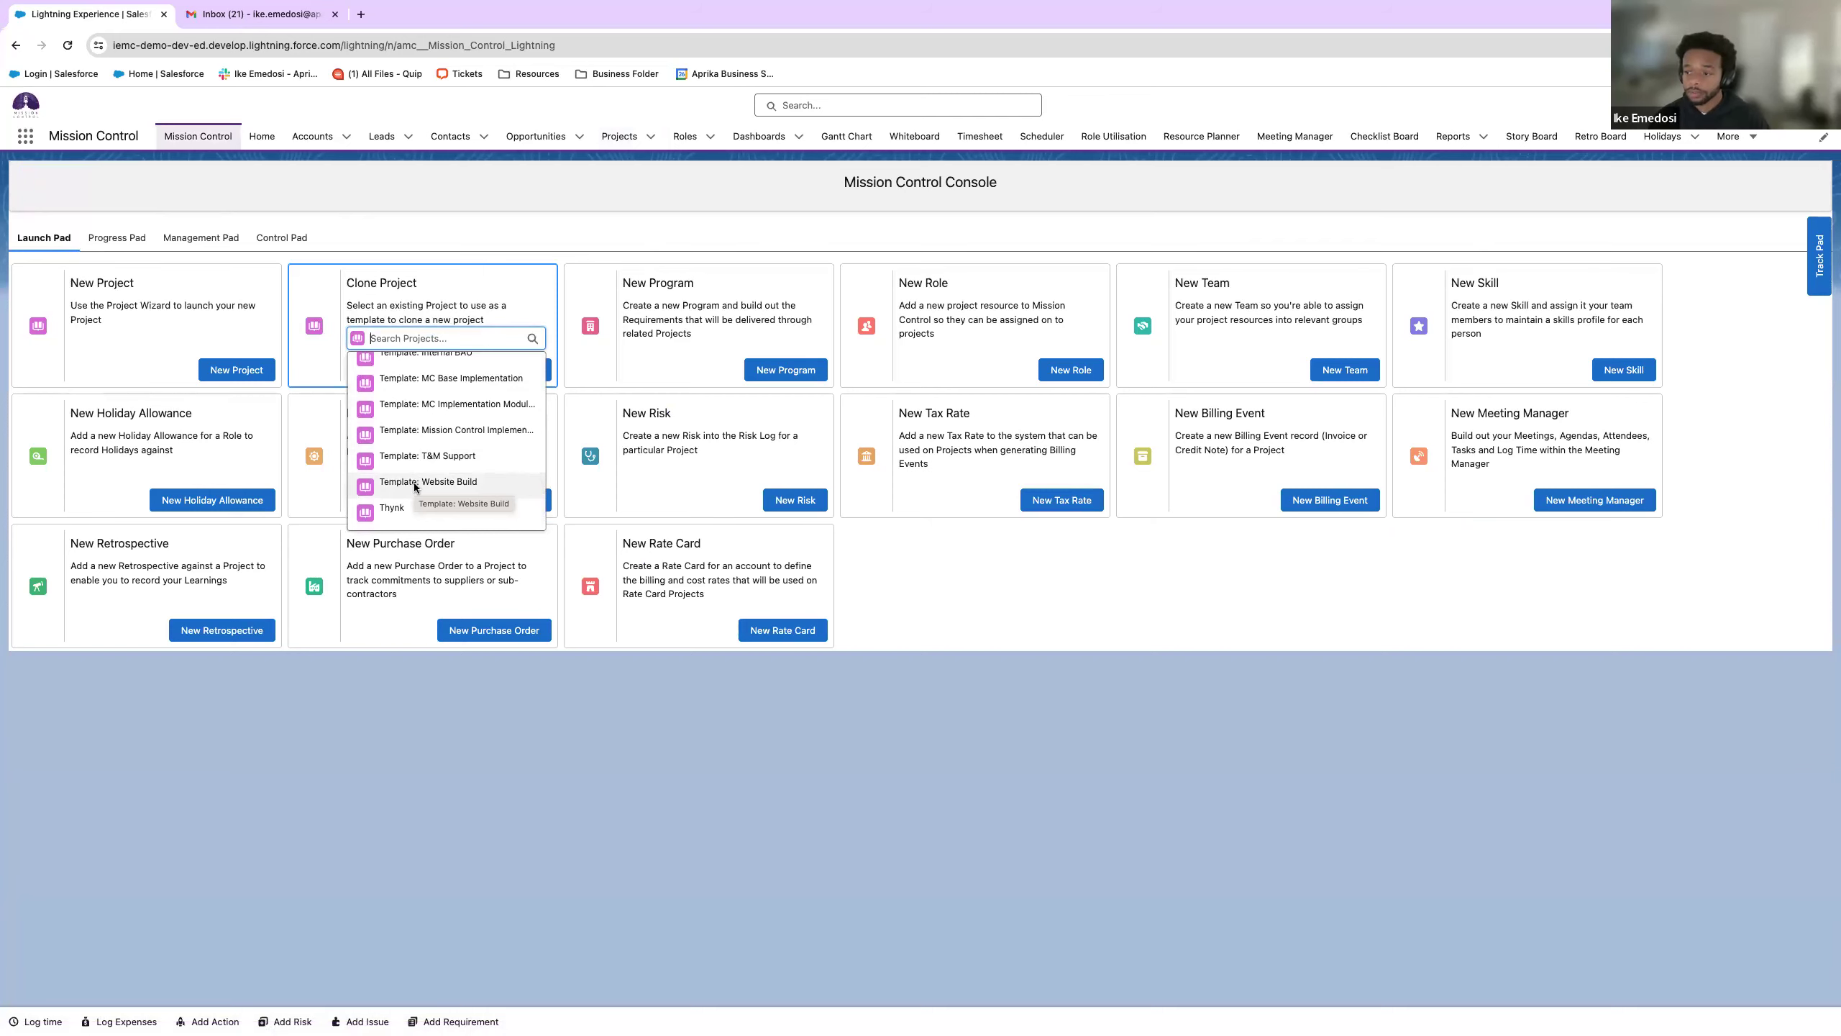
click(415, 483)
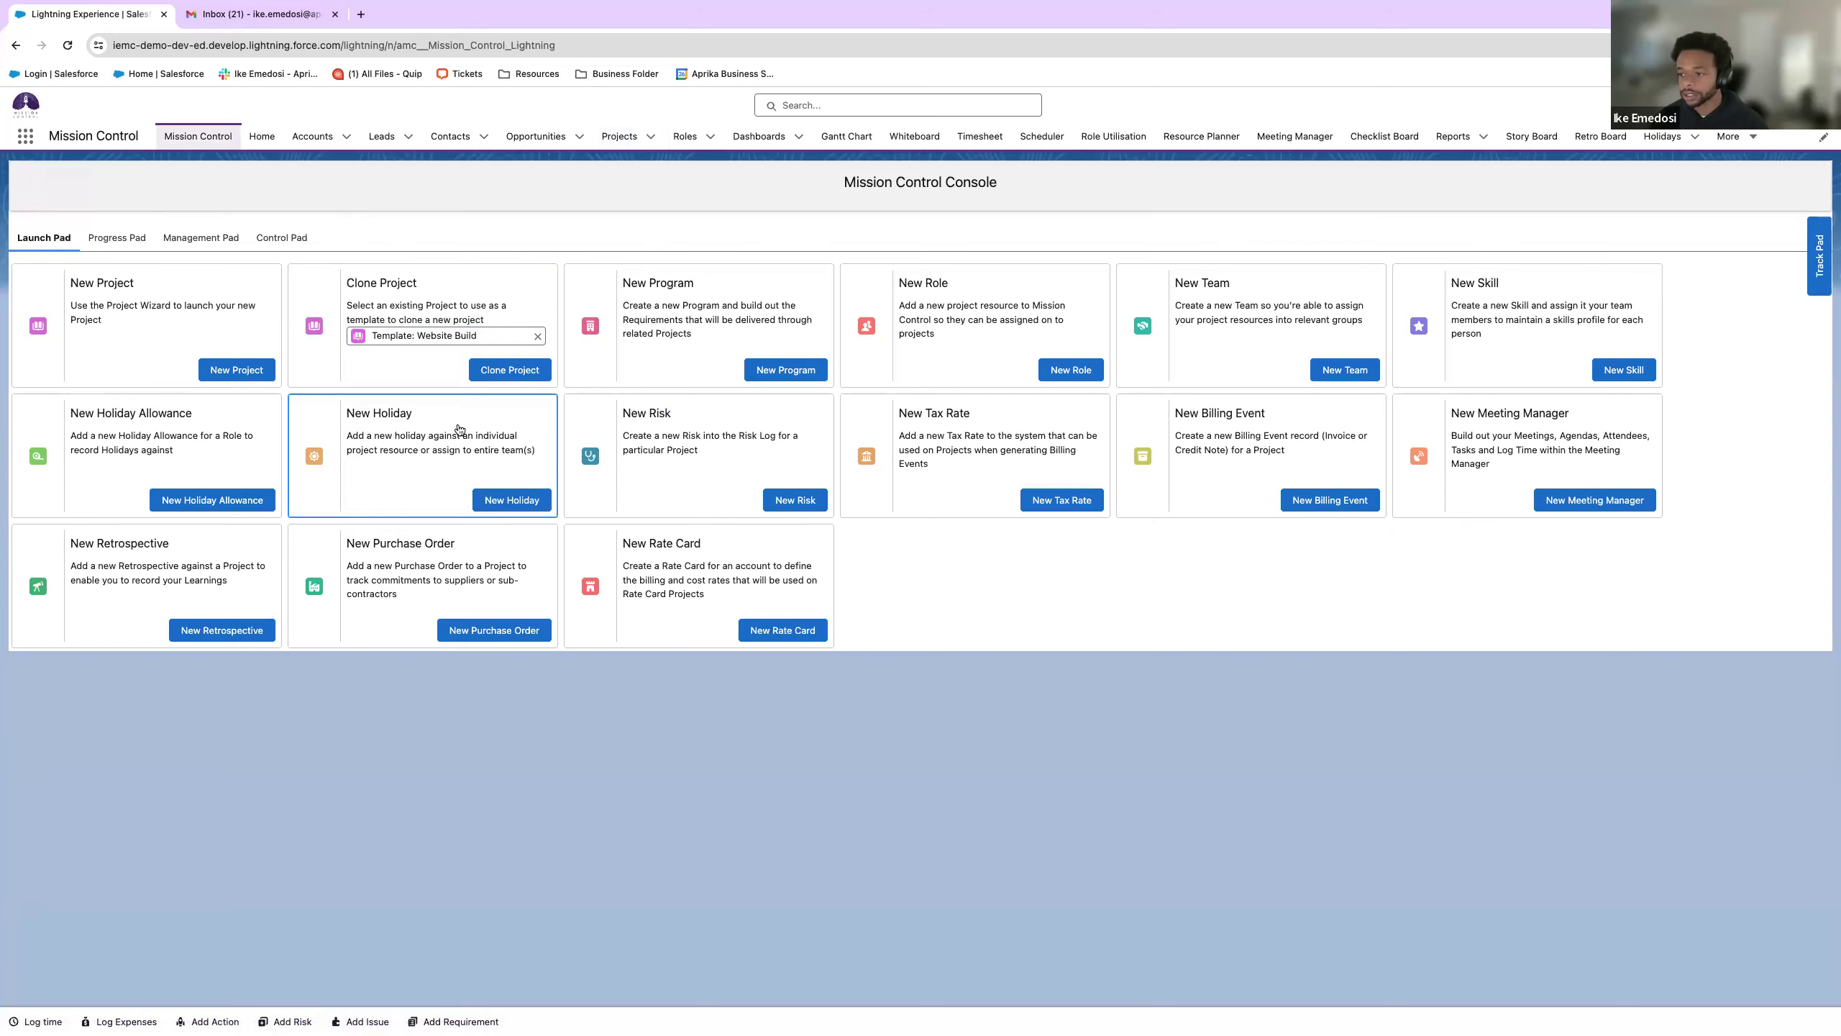
- Open the clone form for Template: Website Build and look through the Billing Type options in its Project Settings
click(483, 373)
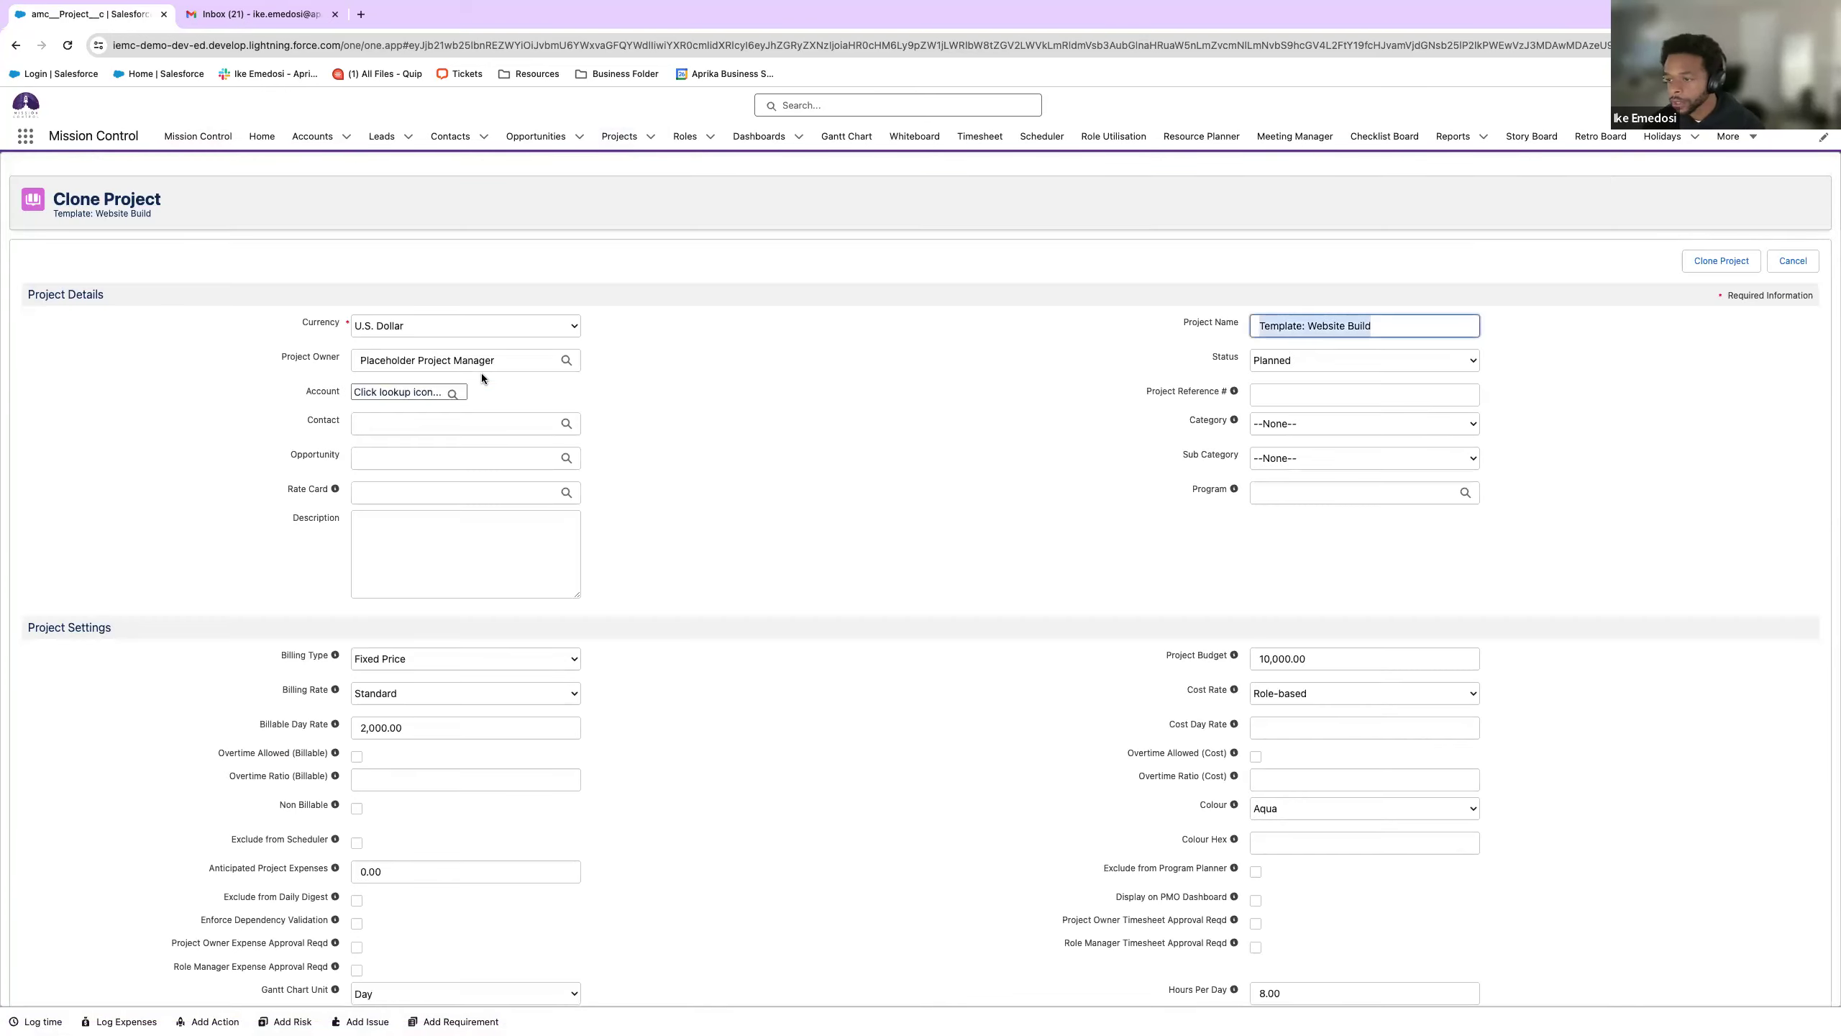
scroll(969, 424, down, 1)
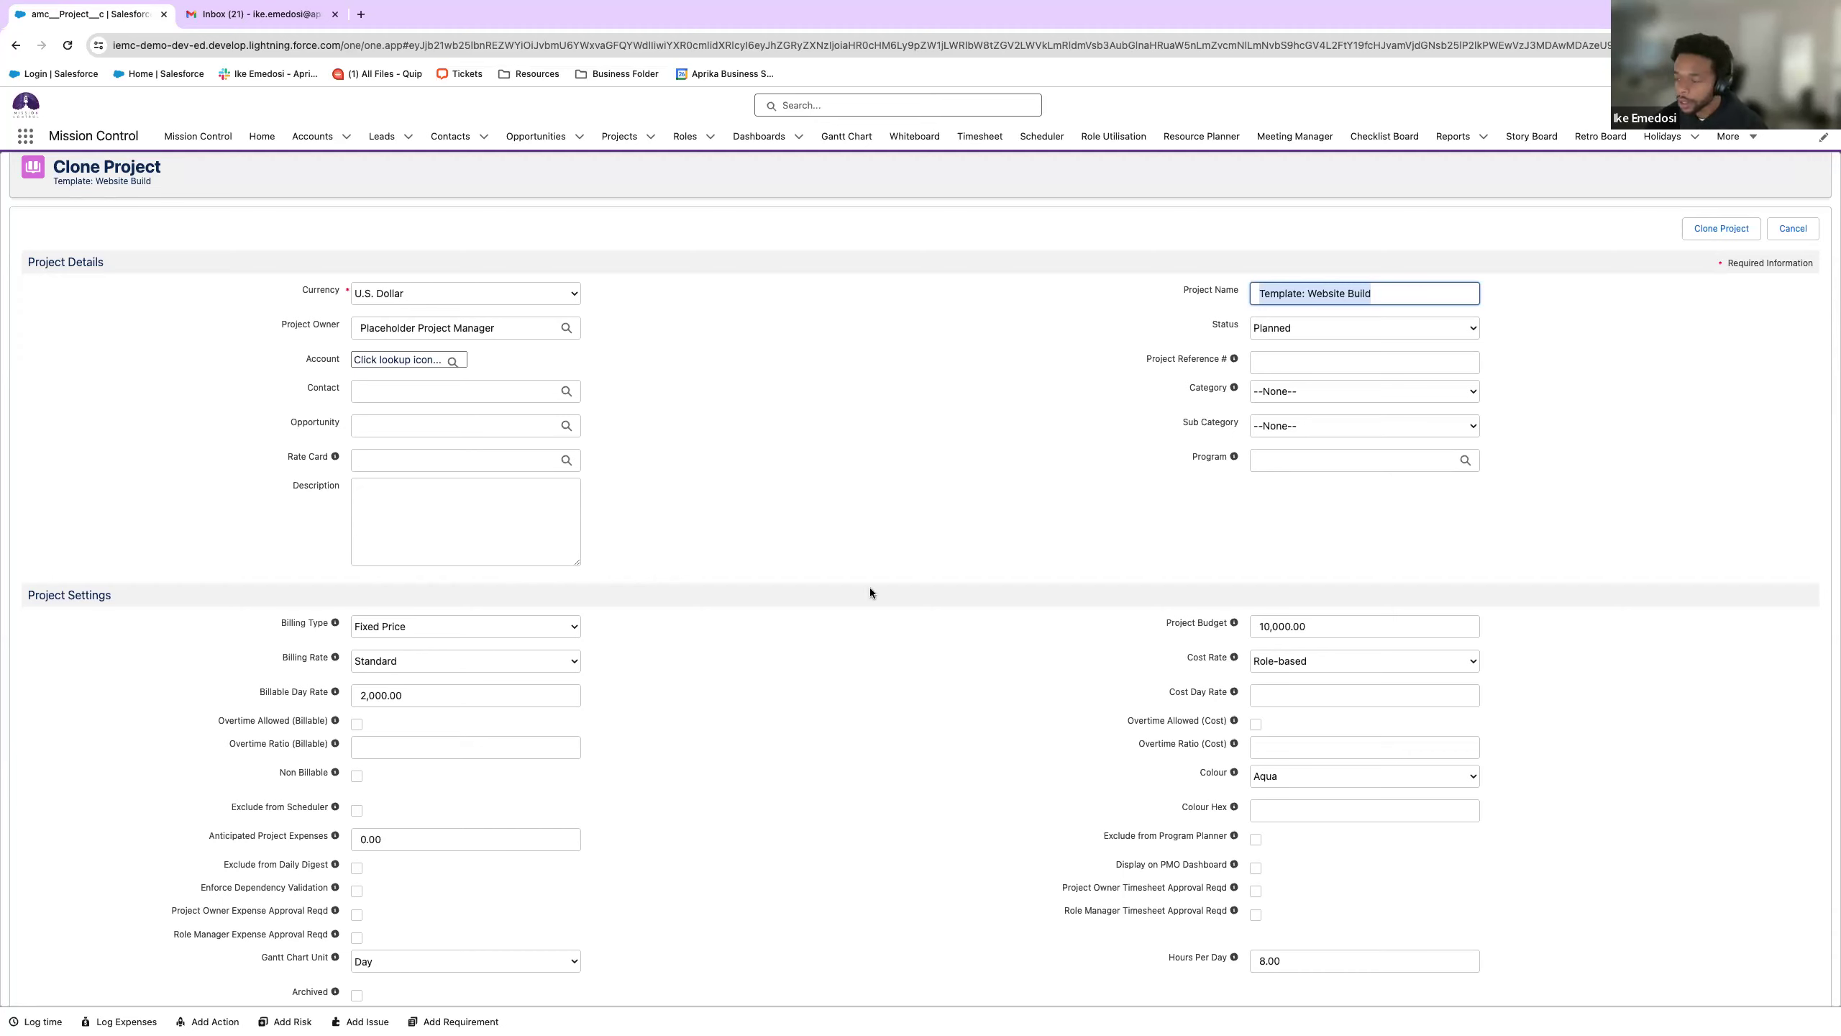
scroll(734, 603, down, 3)
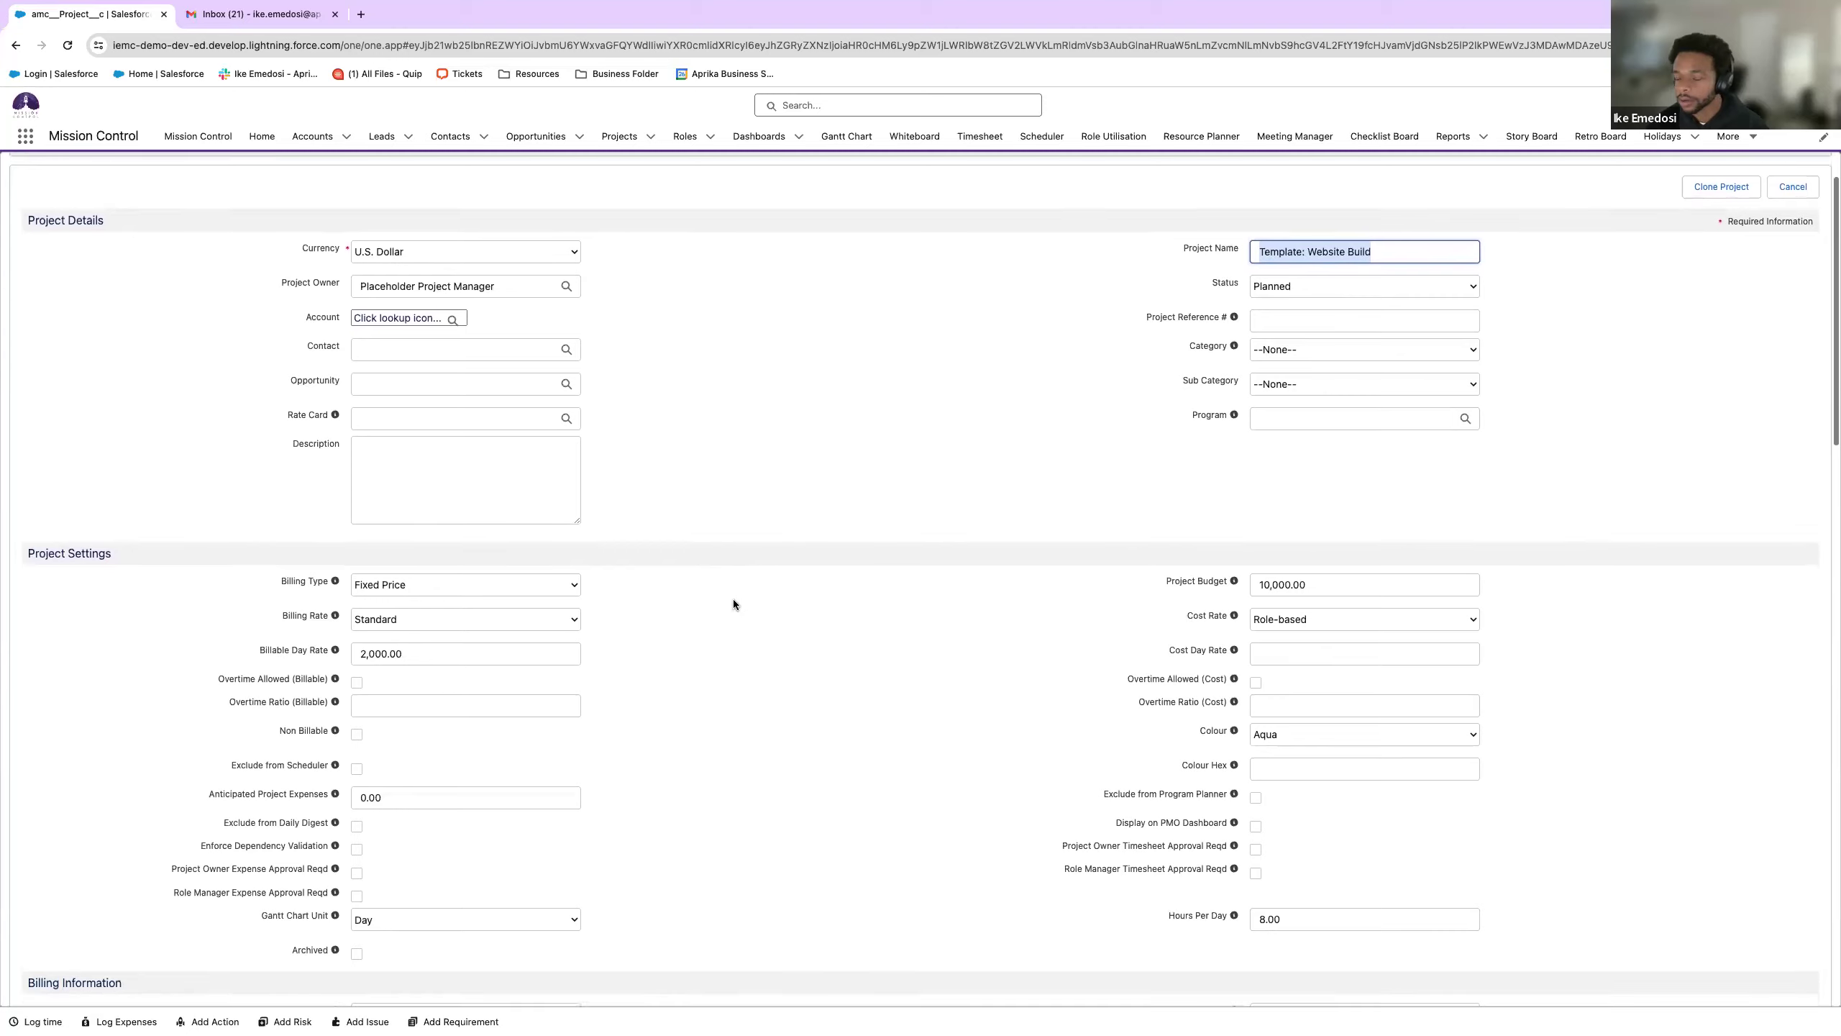
scroll(734, 604, up, 1)
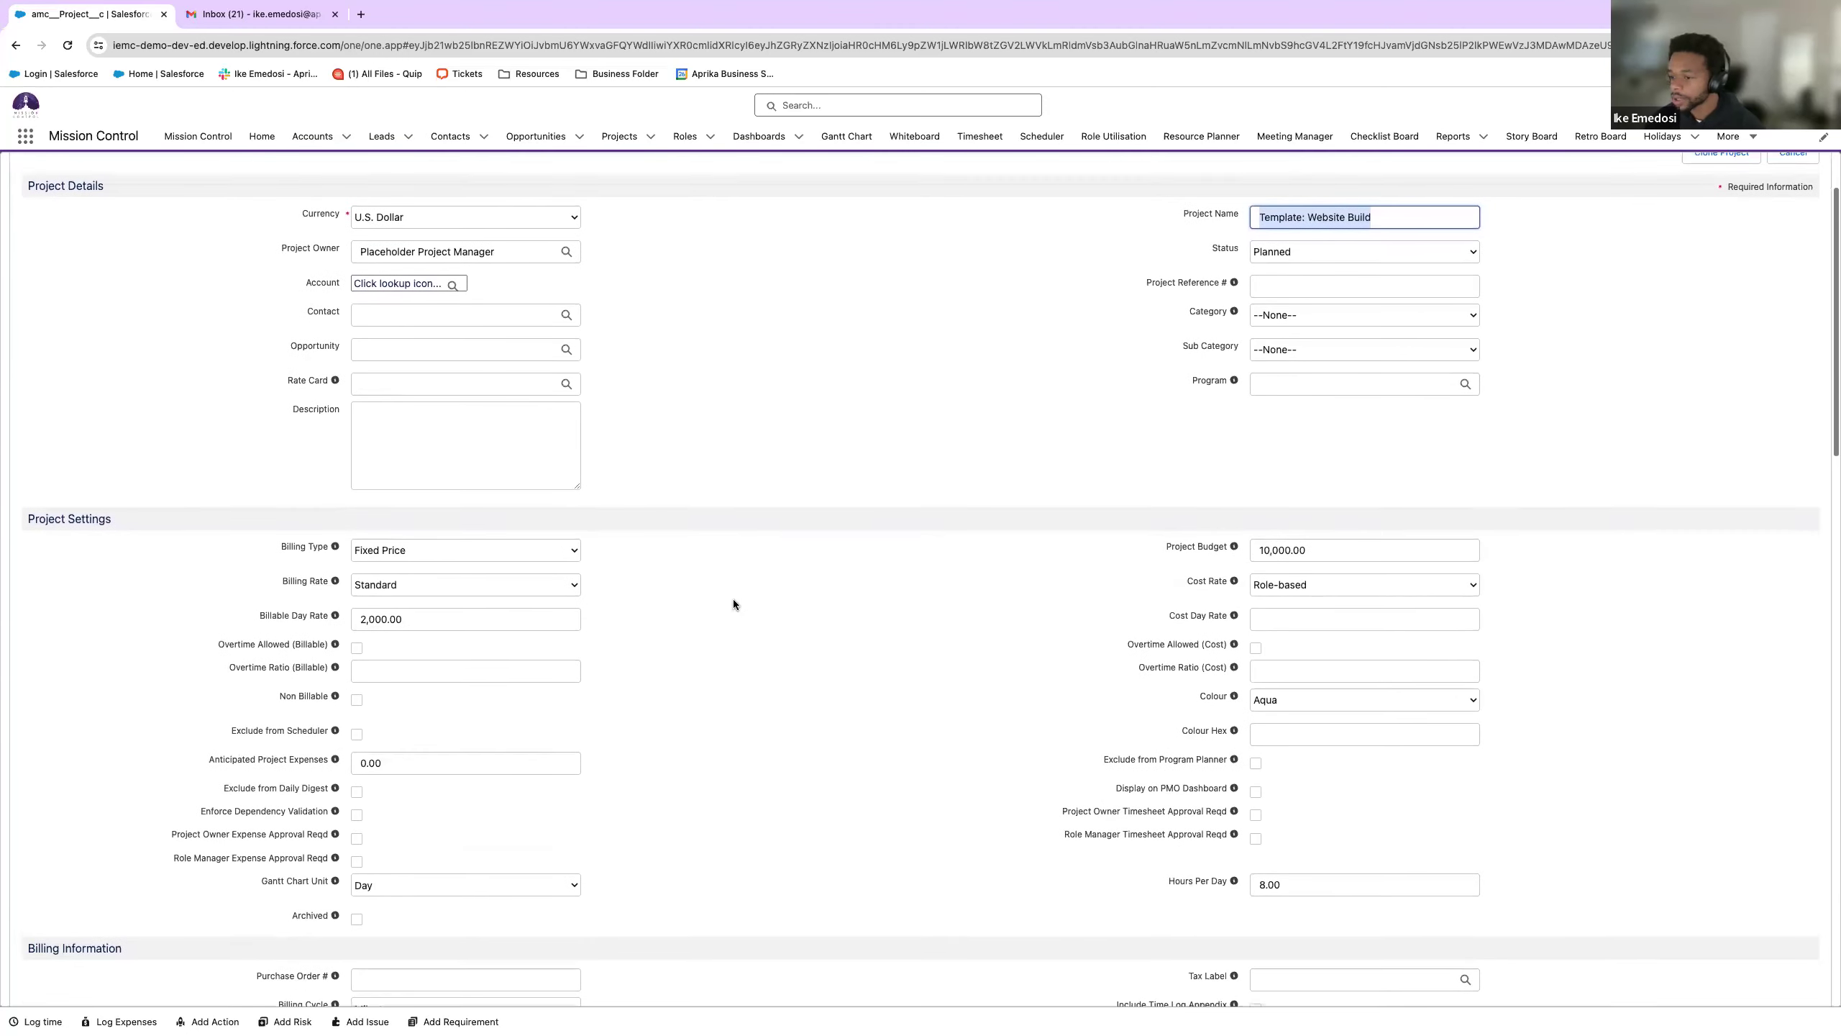
click(519, 538)
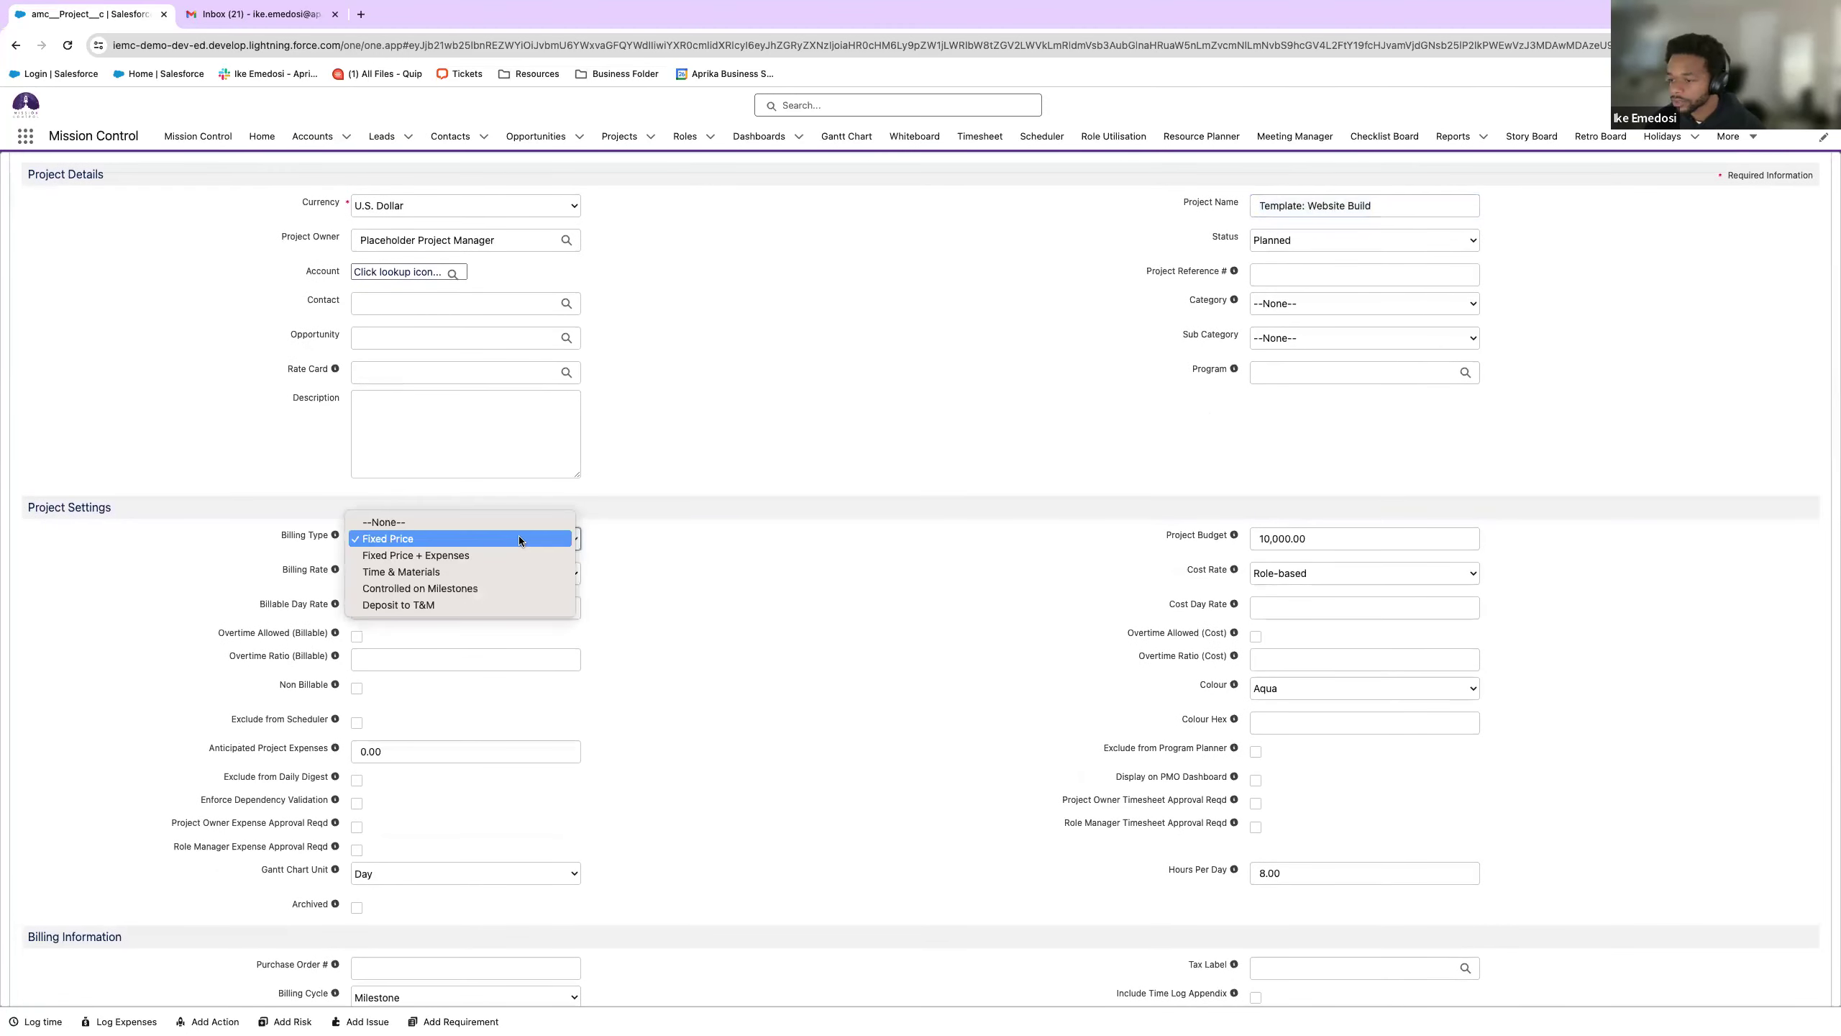
click(642, 549)
scroll(642, 549, down, 1)
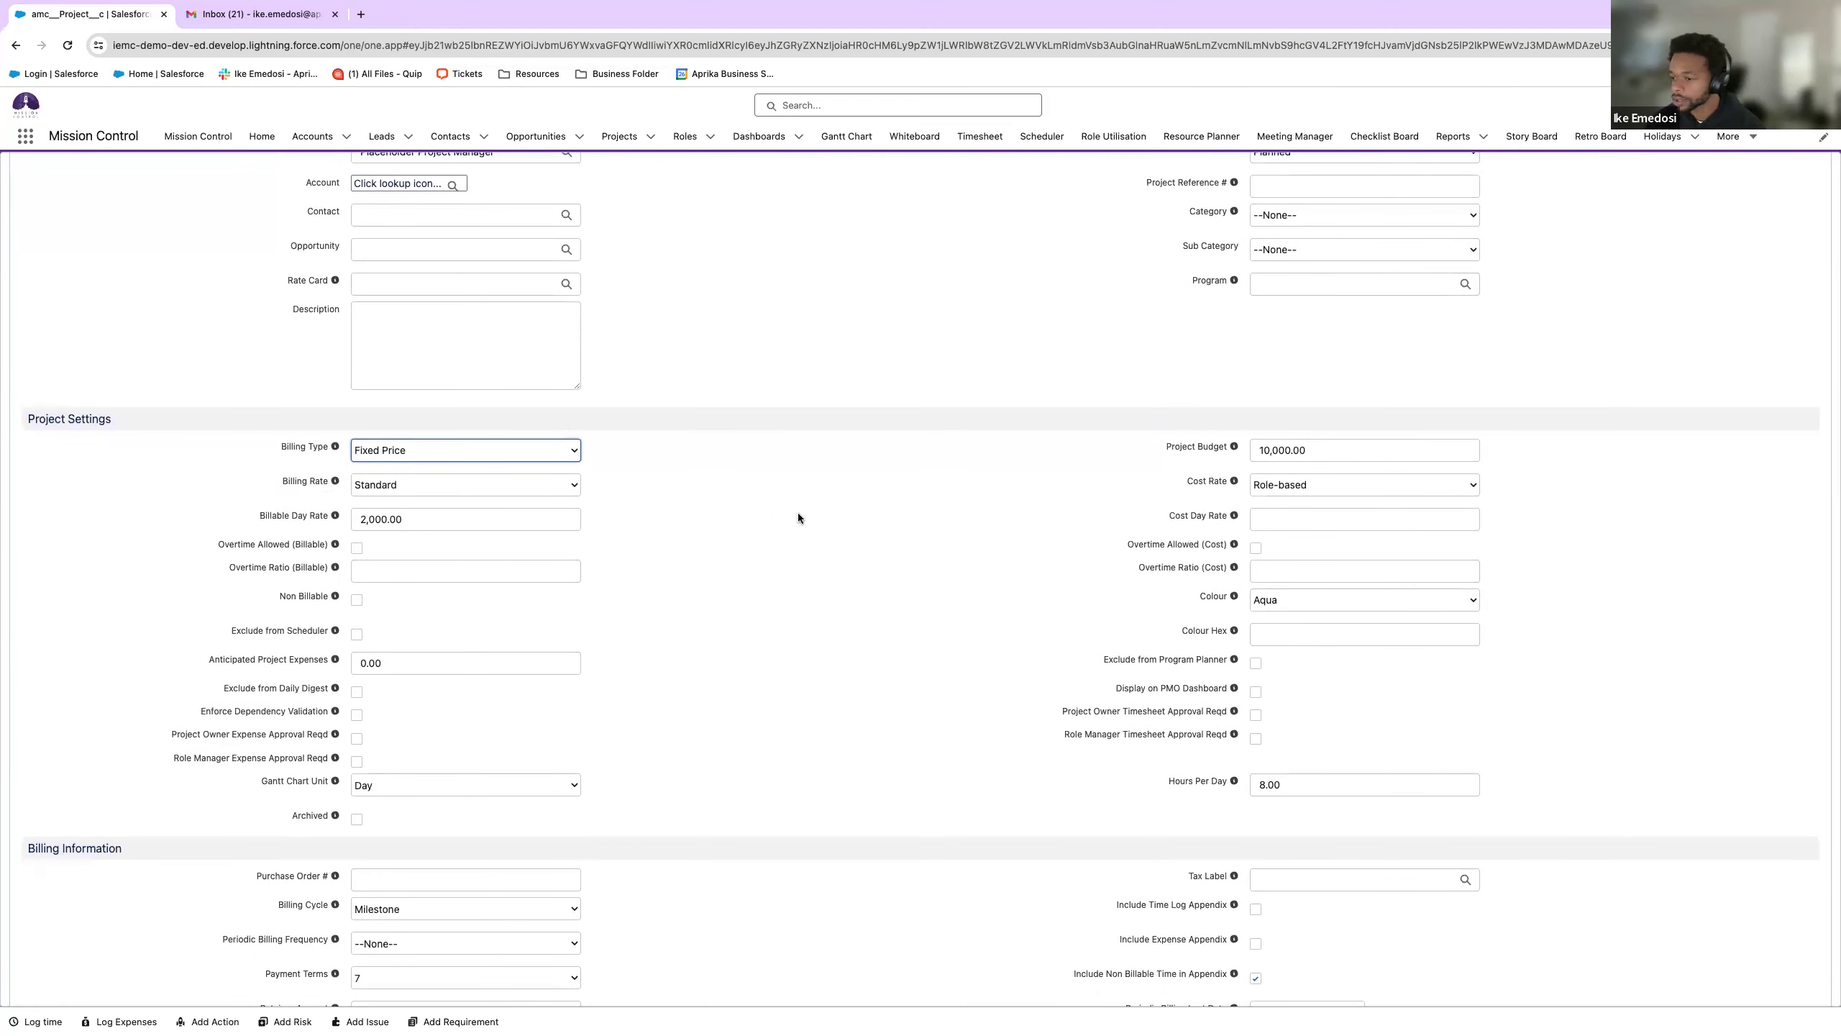
scroll(806, 504, down, 1)
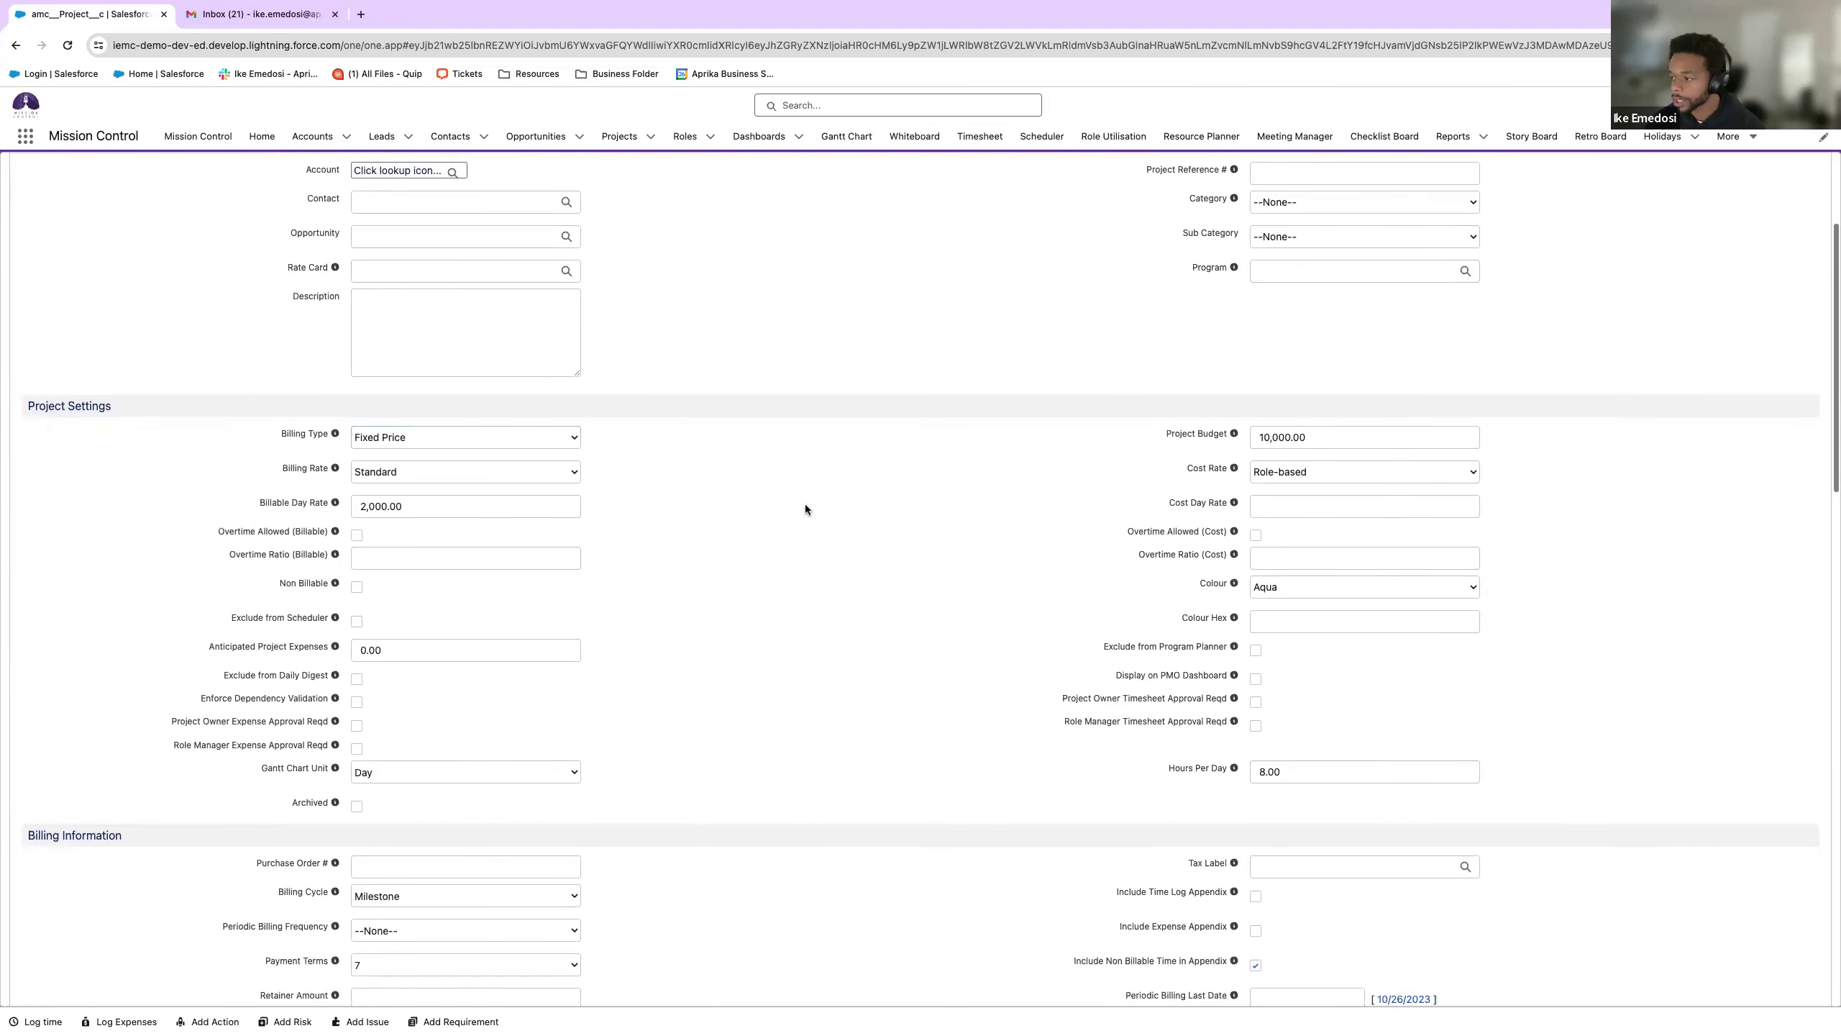
- Look through the Billing Cycle and Periodic Billing Frequency options in the Billing Information section without changing them
scroll(739, 541, down, 4)
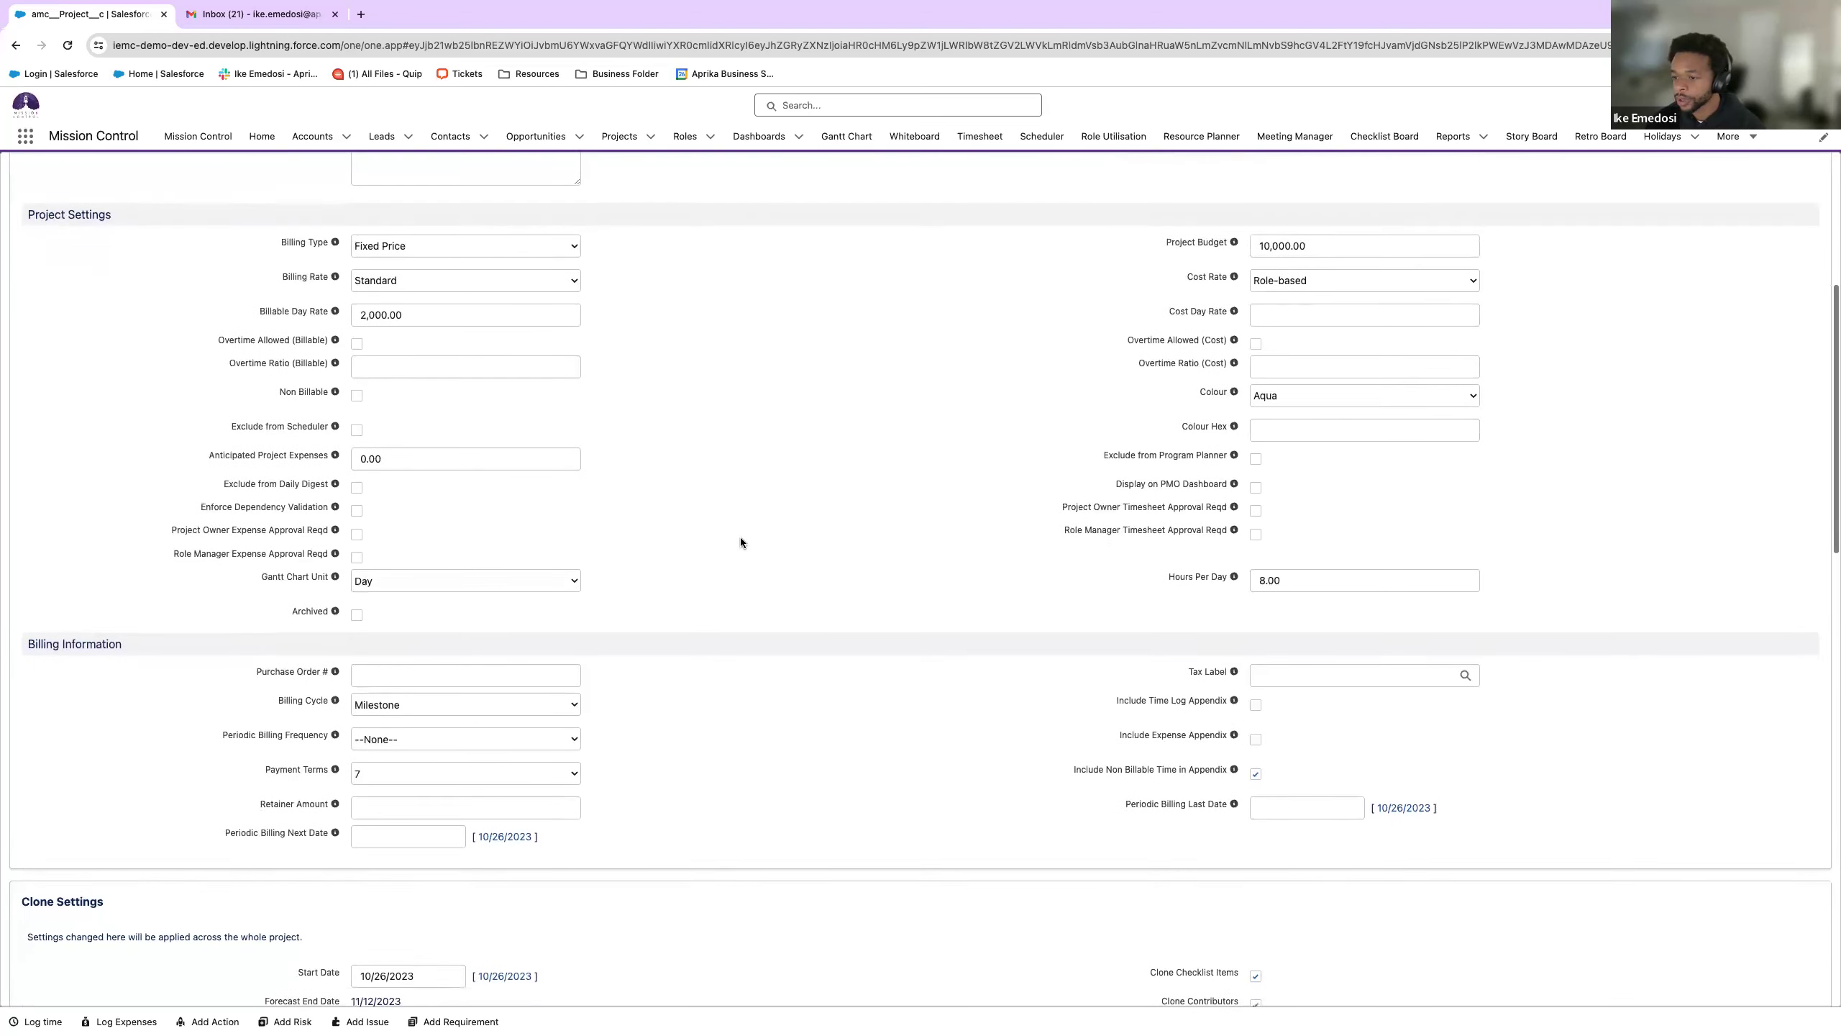
click(483, 545)
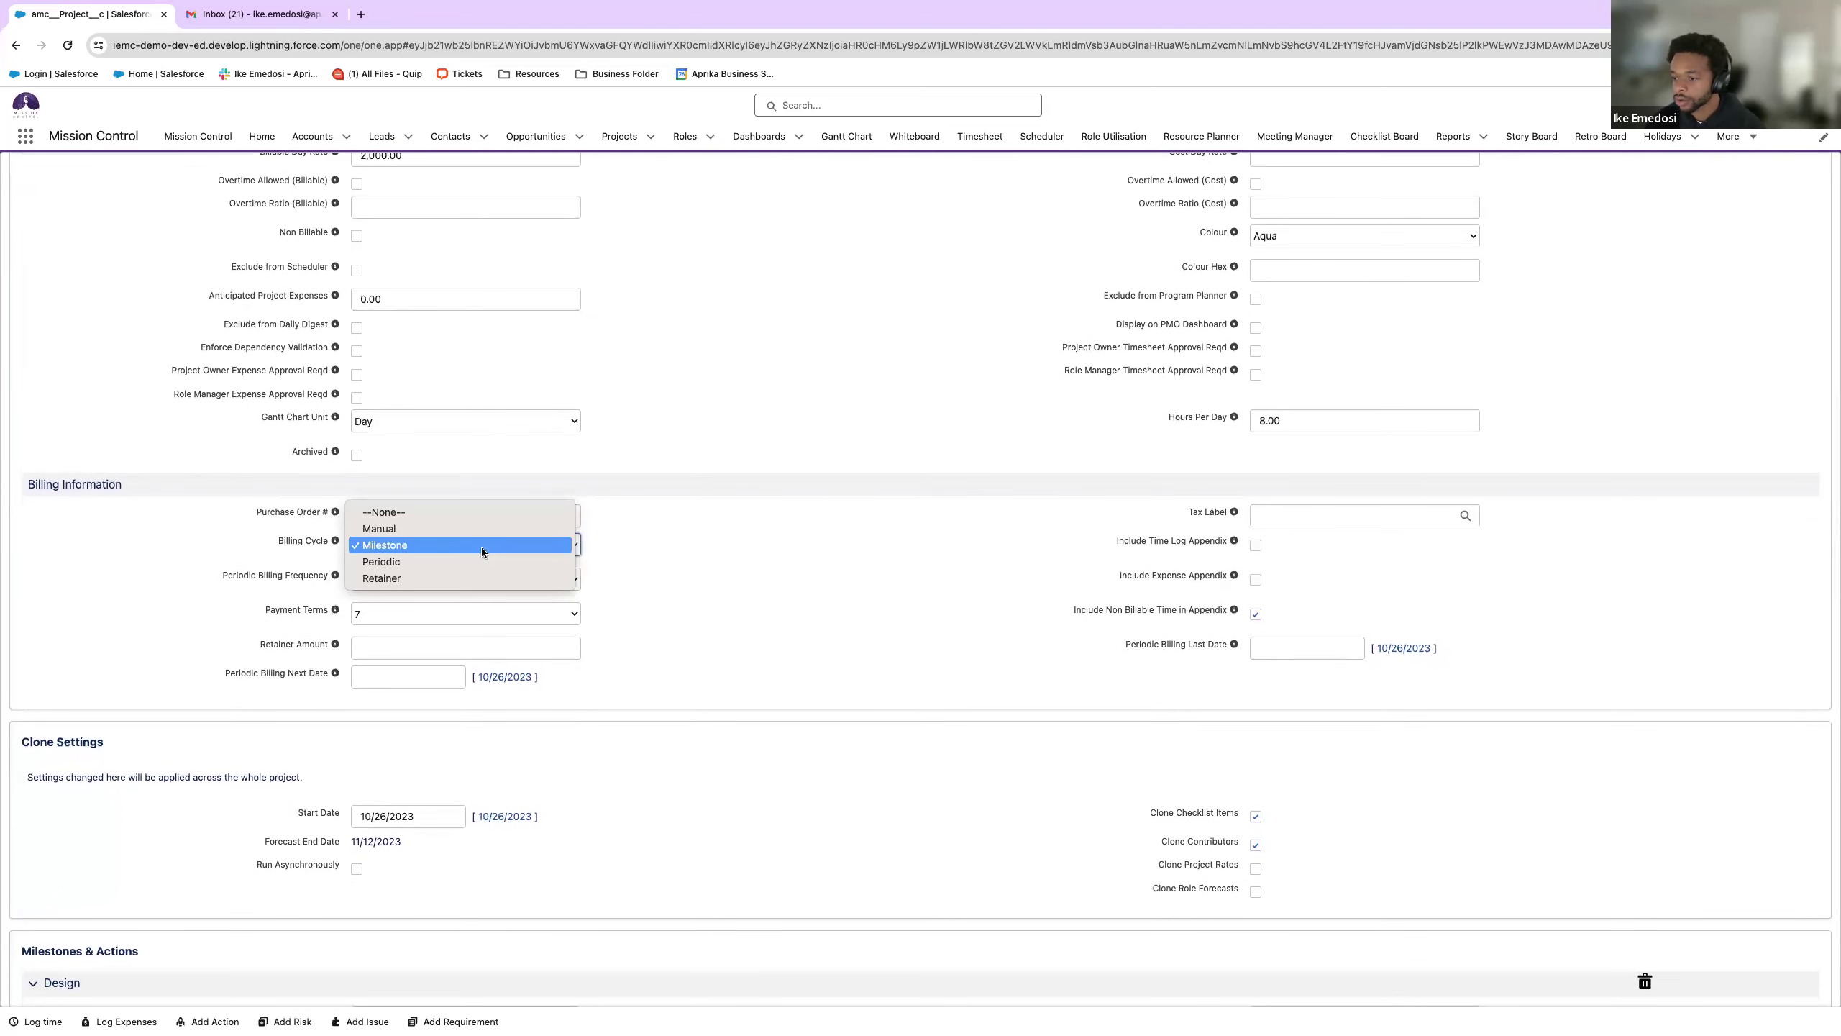
click(612, 588)
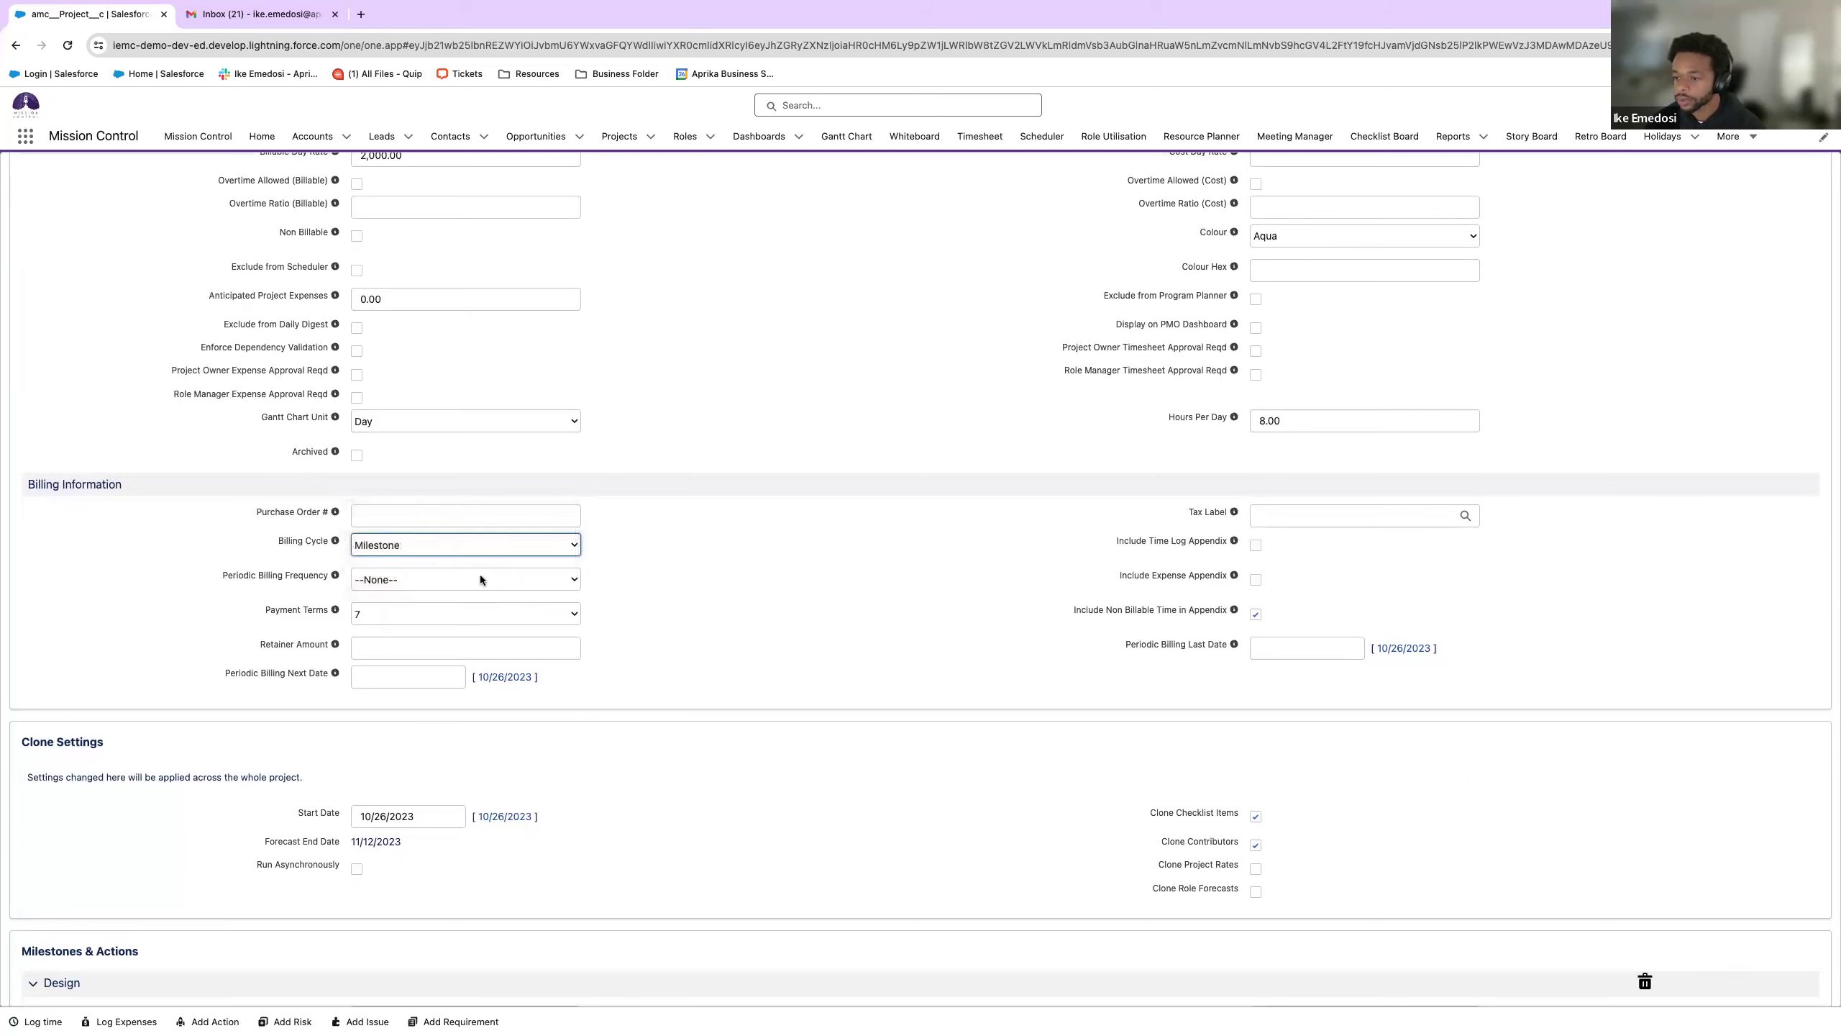
click(481, 578)
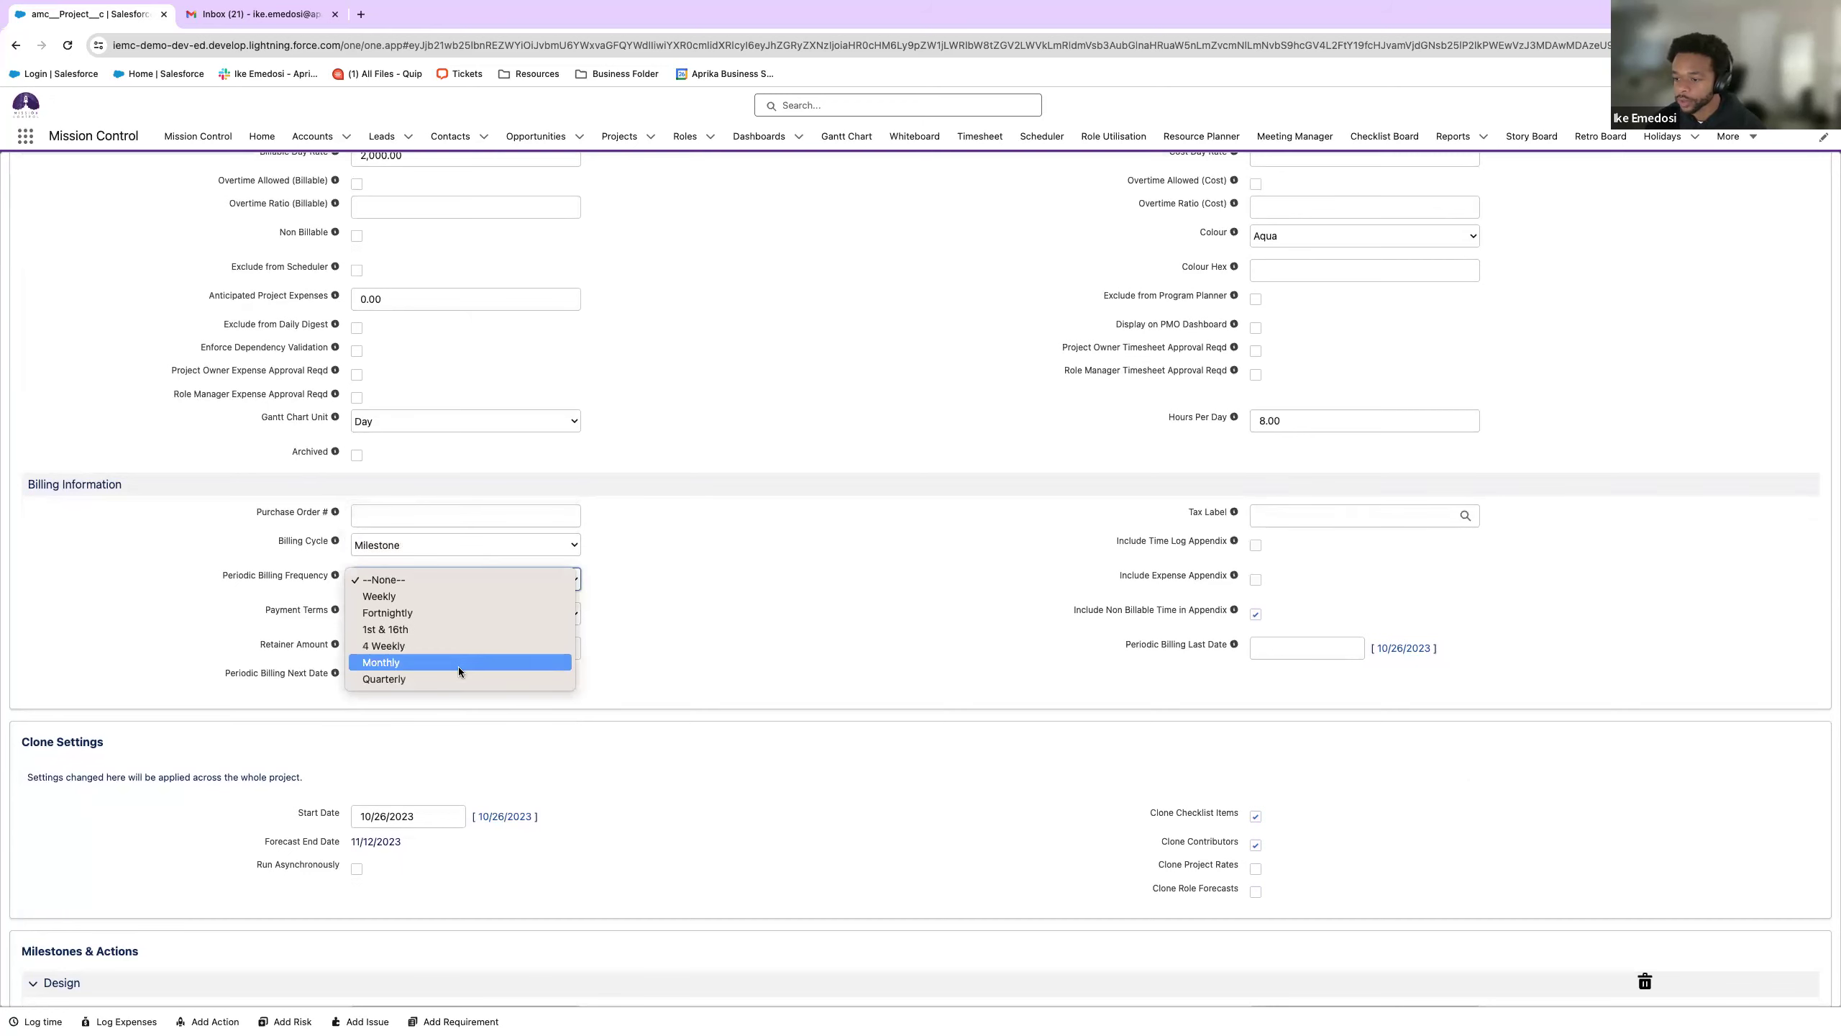
click(670, 607)
- Review the clone settings and the actions under the Design, Build and Deliver milestones, and cancel the clone
scroll(670, 607, down, 3)
scroll(670, 609, down, 5)
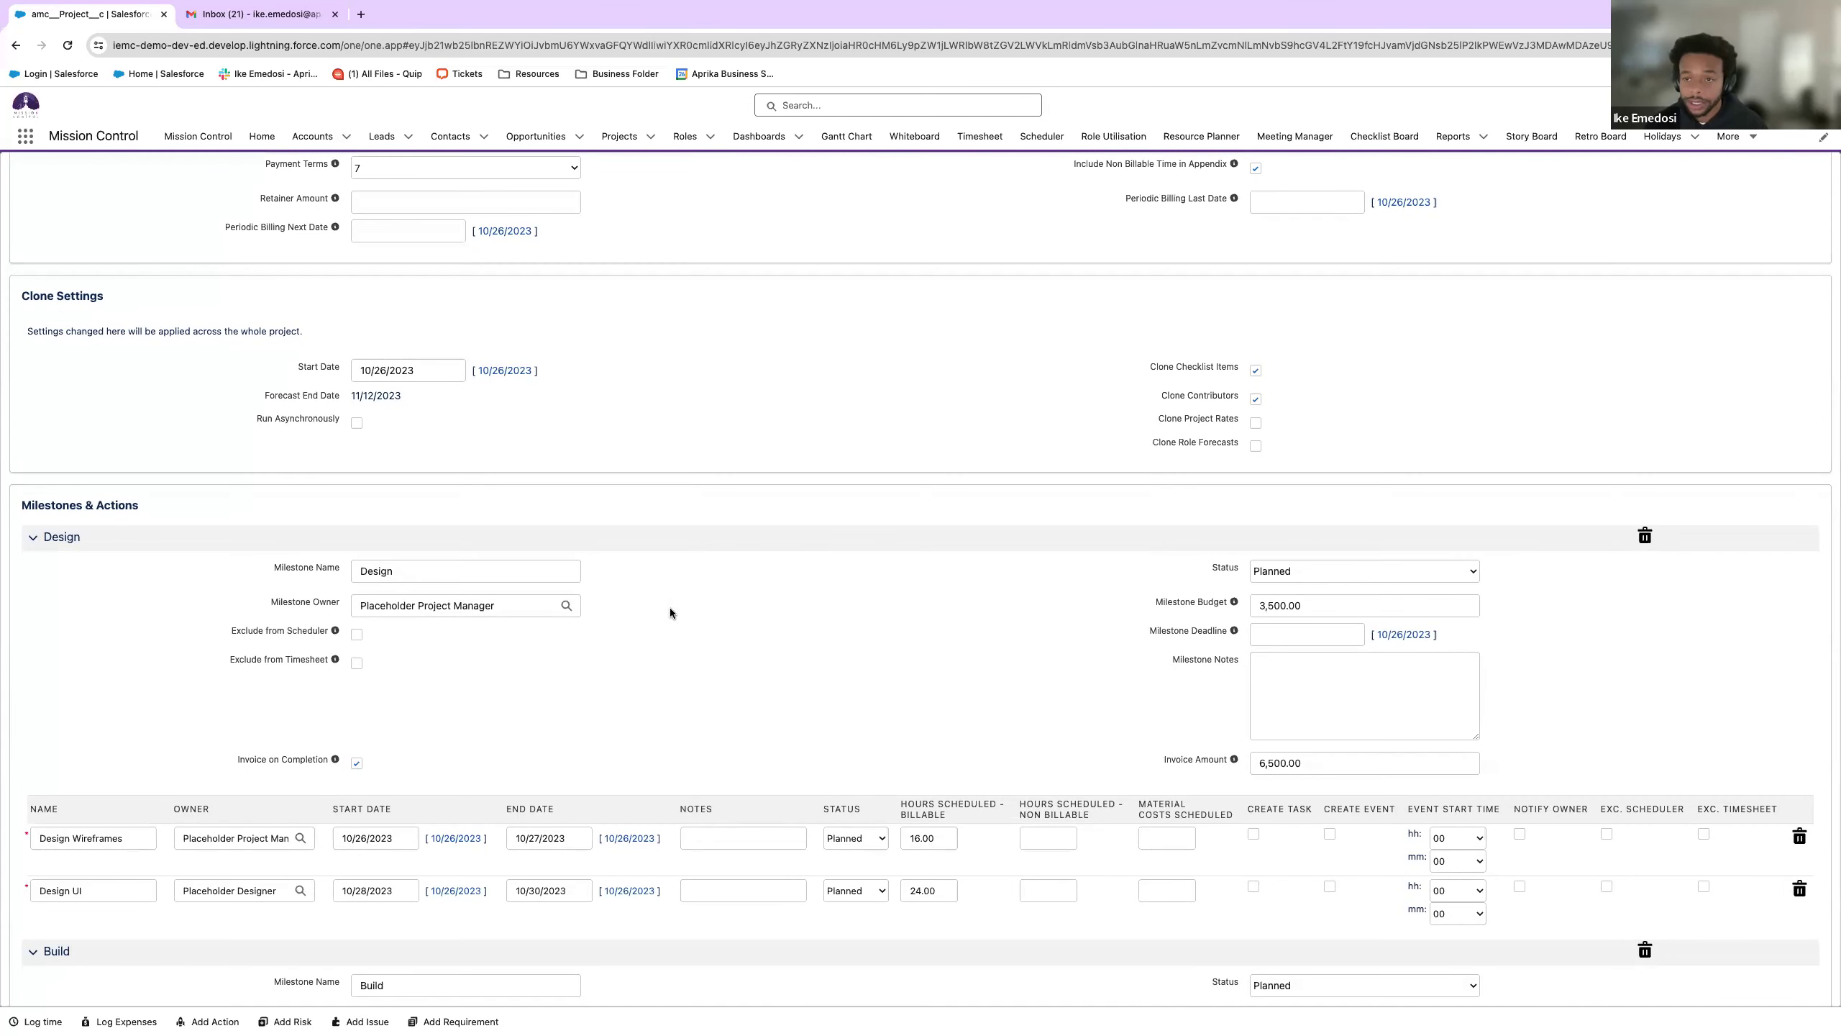
scroll(670, 609, down, 2)
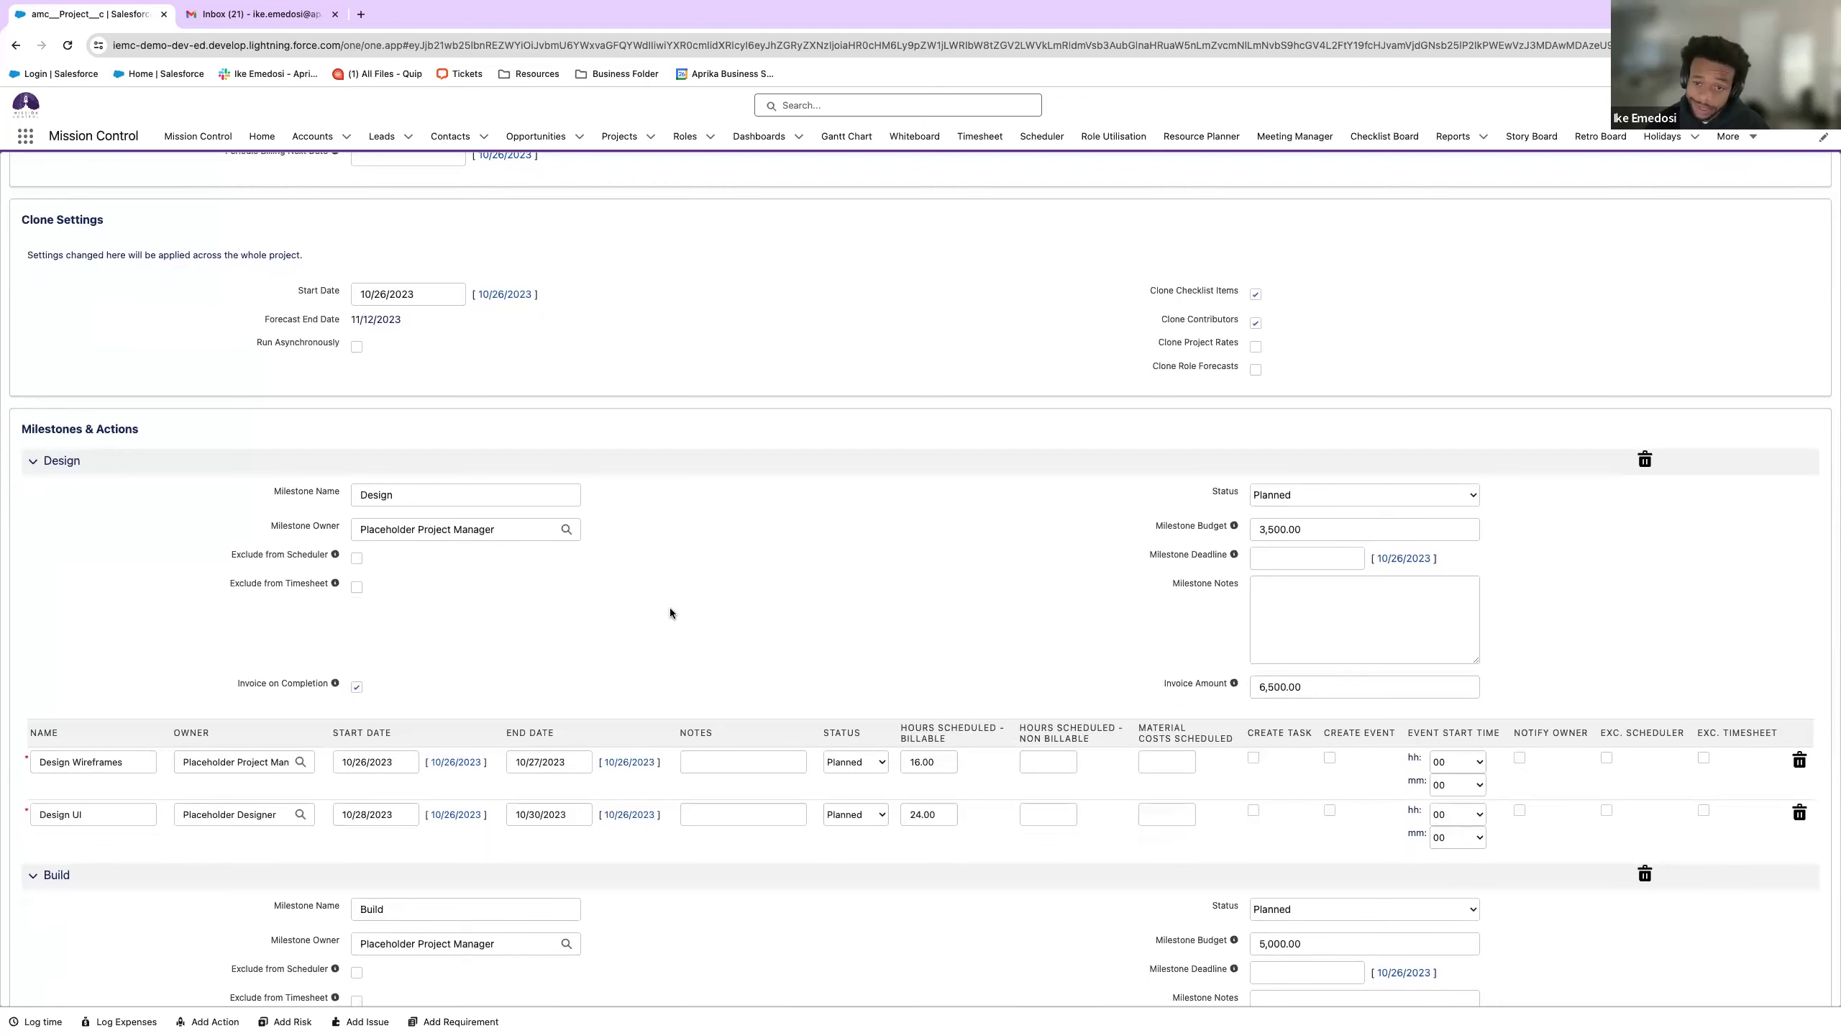
scroll(670, 613, down, 5)
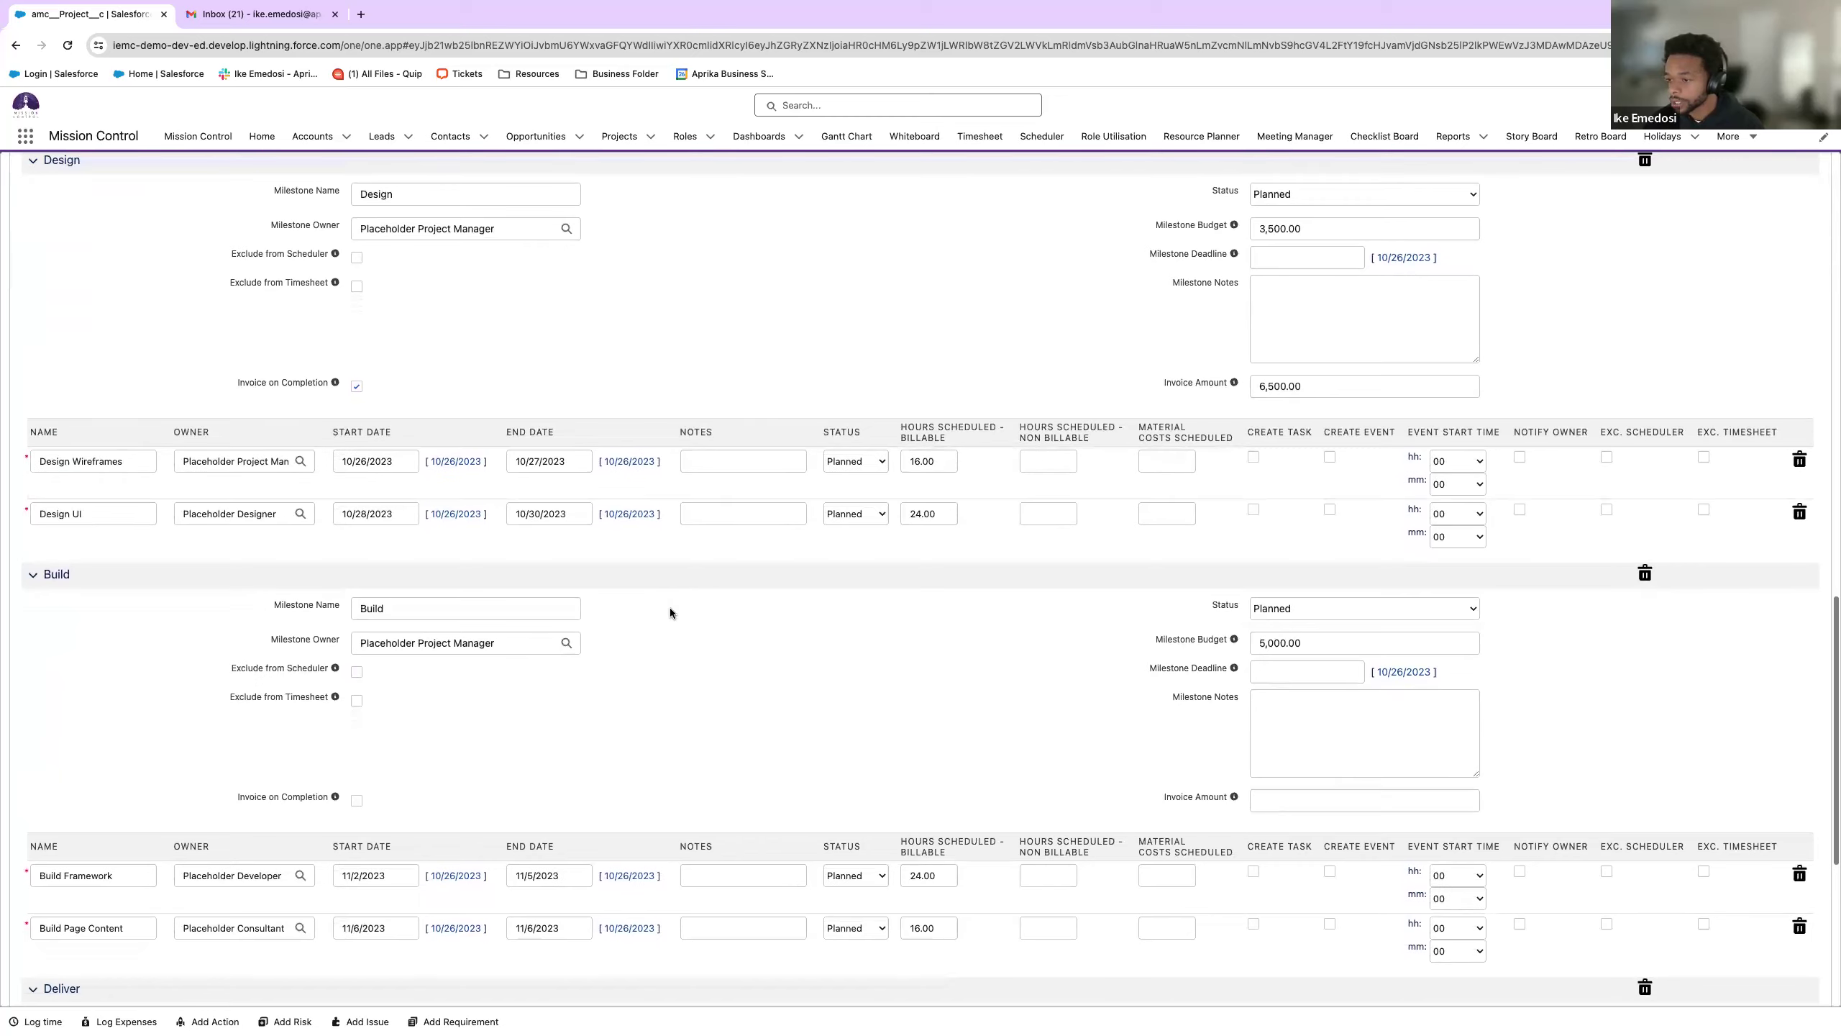
scroll(670, 612, down, 2)
scroll(670, 612, up, 4)
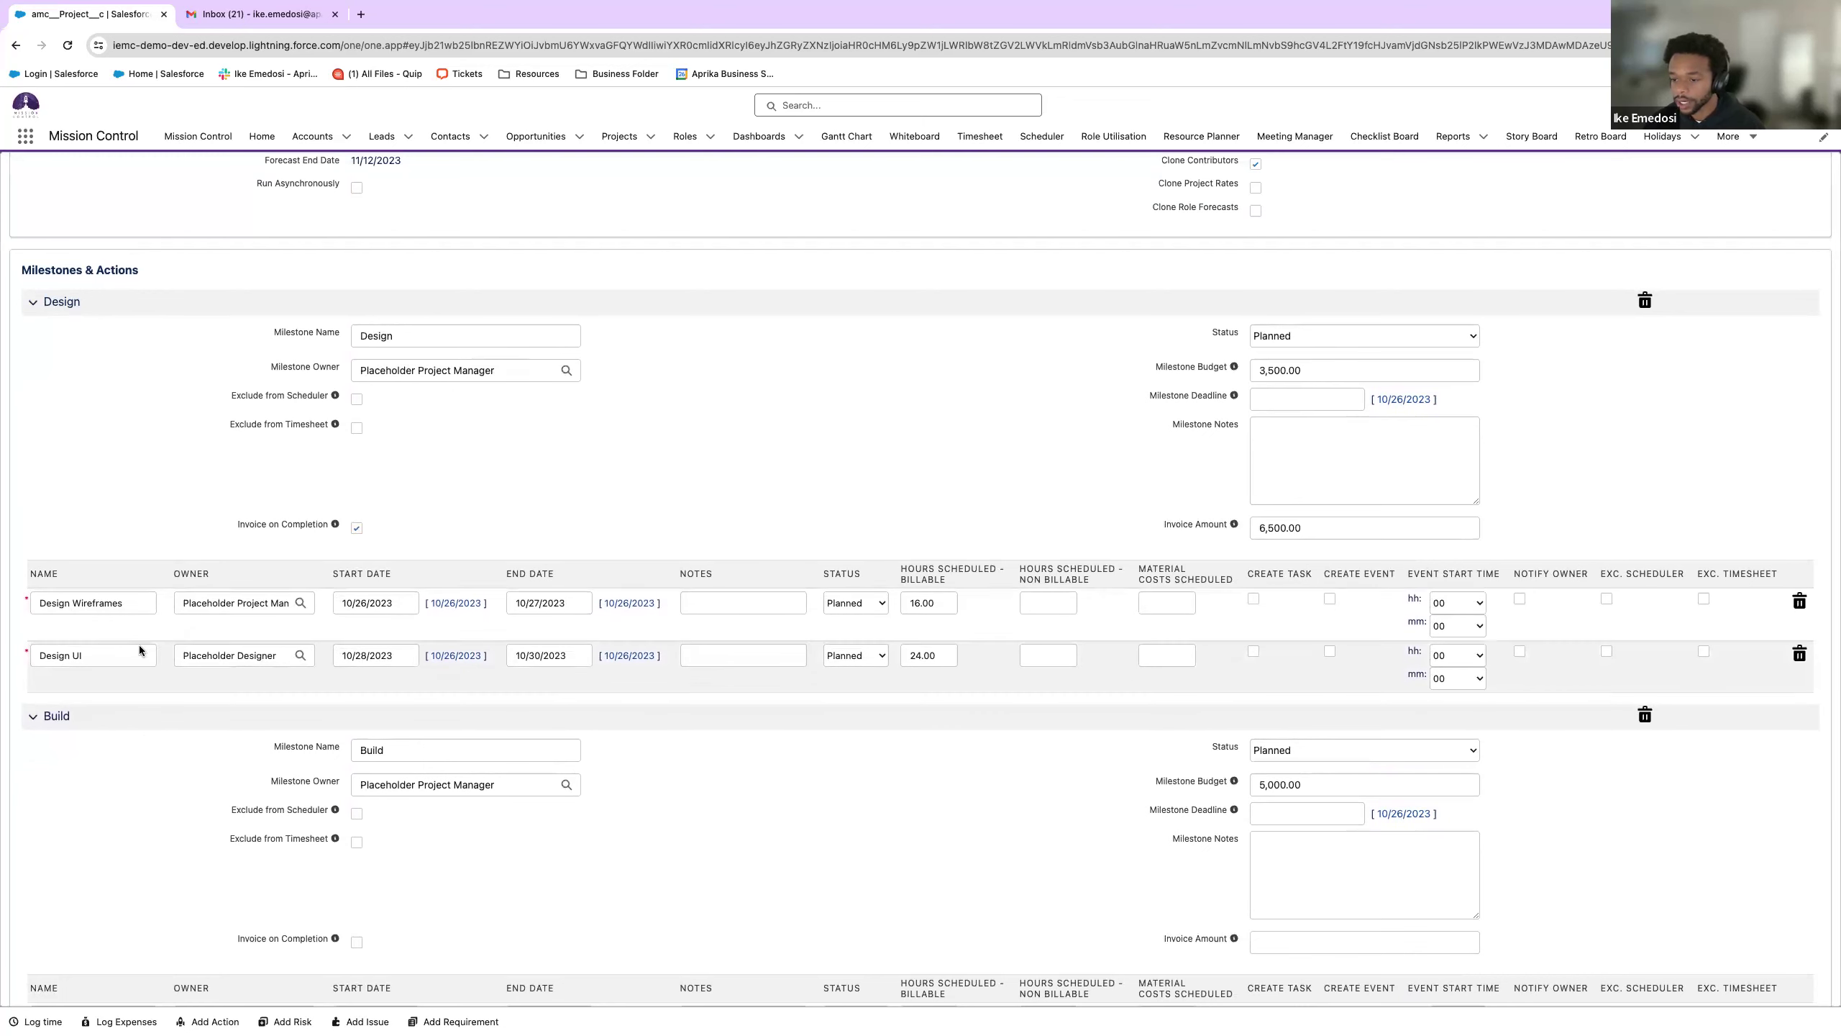
scroll(80, 615, down, 2)
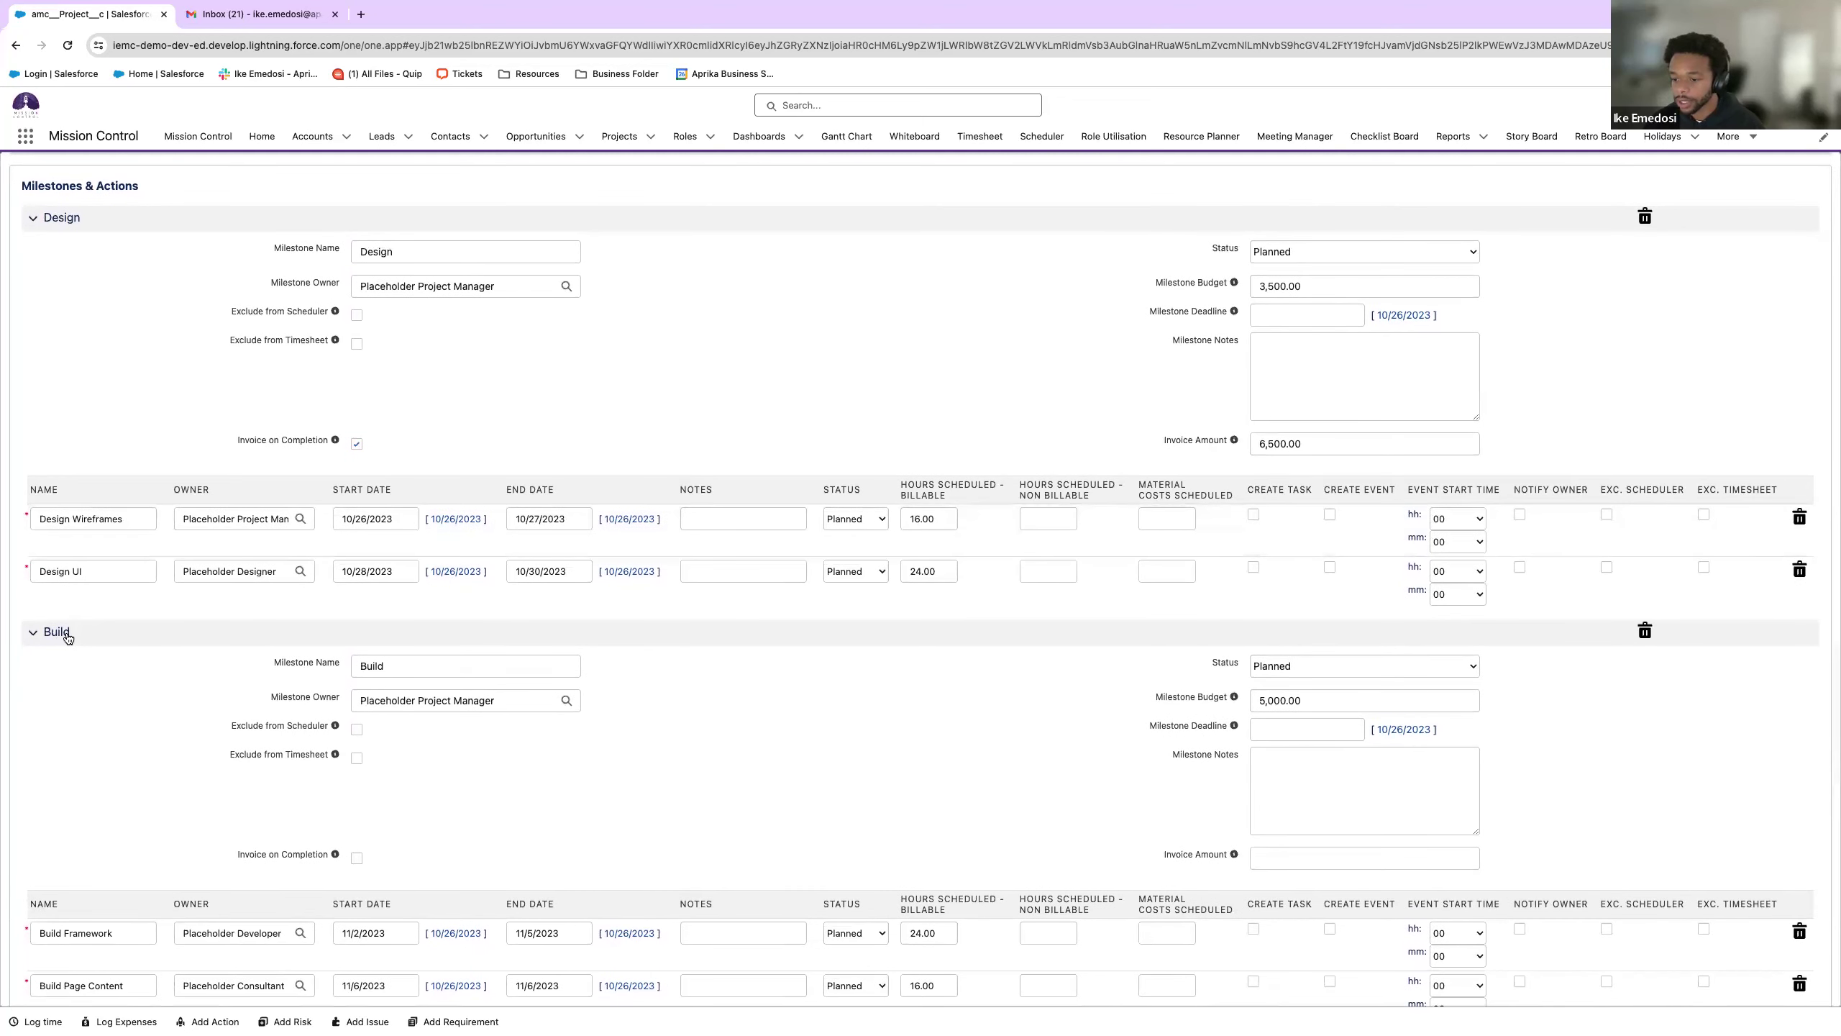
scroll(101, 664, down, 2)
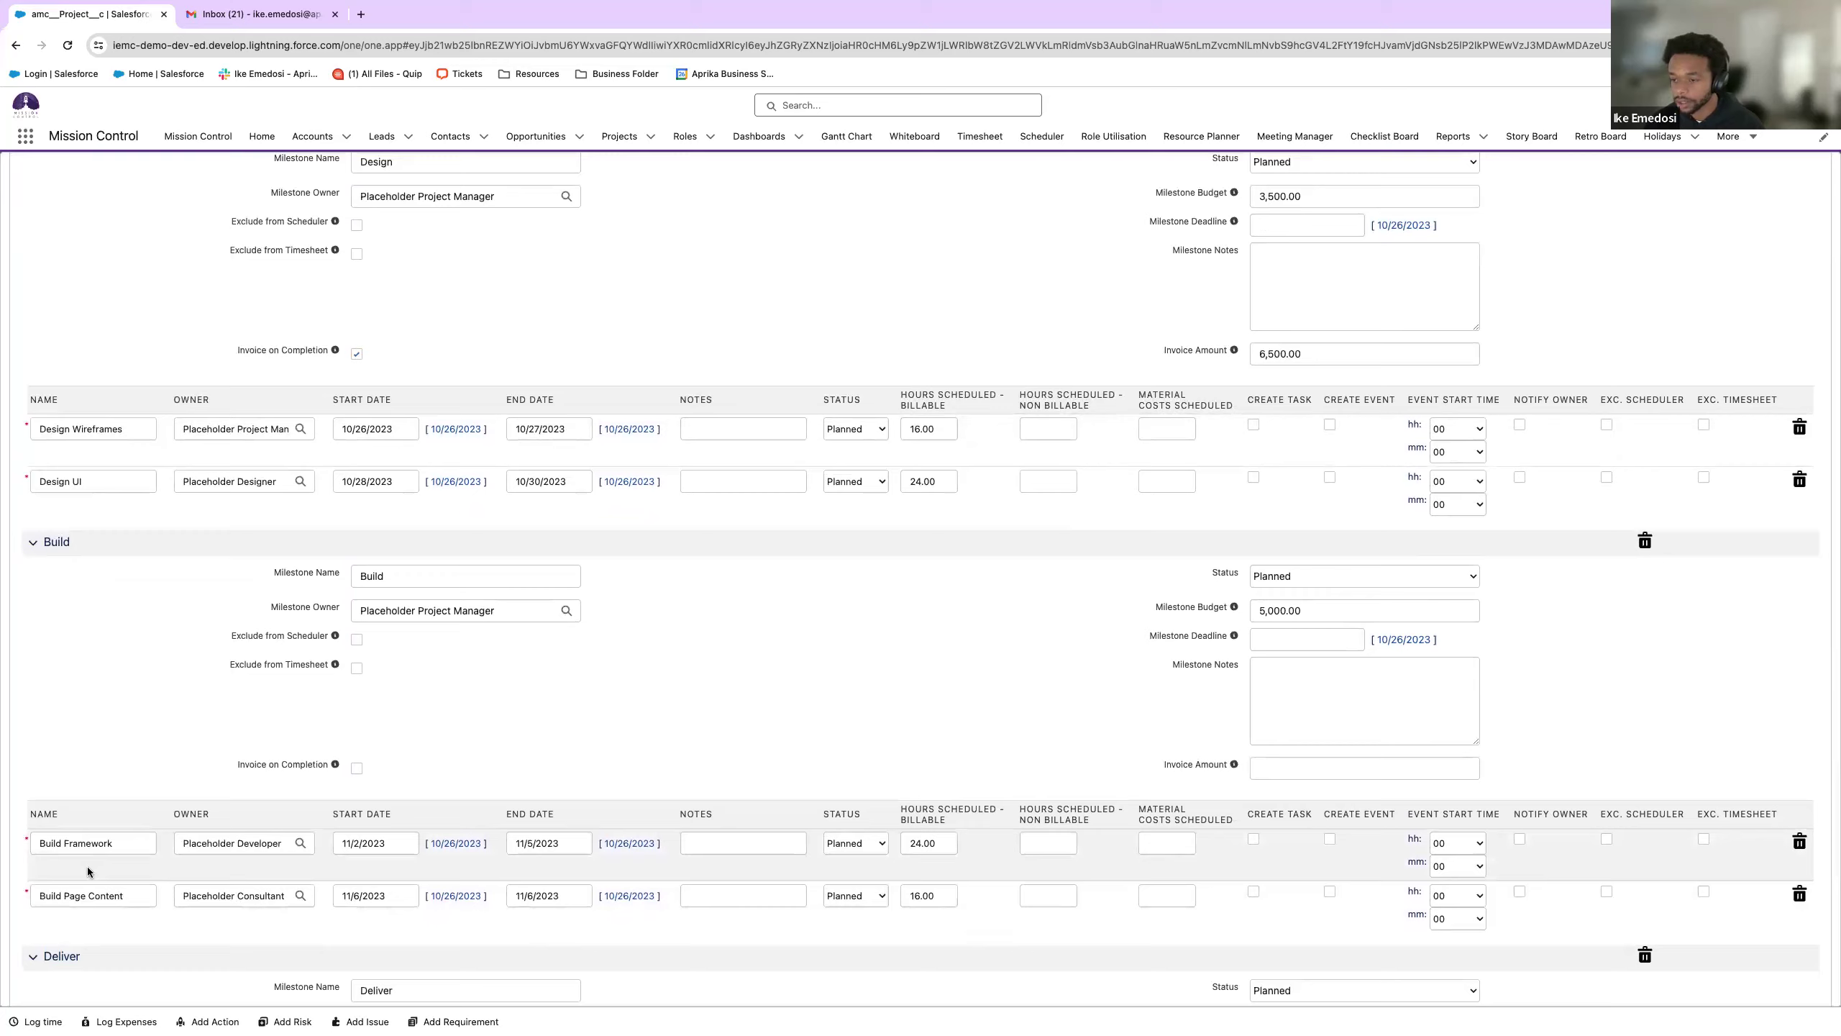
scroll(213, 661, up, 6)
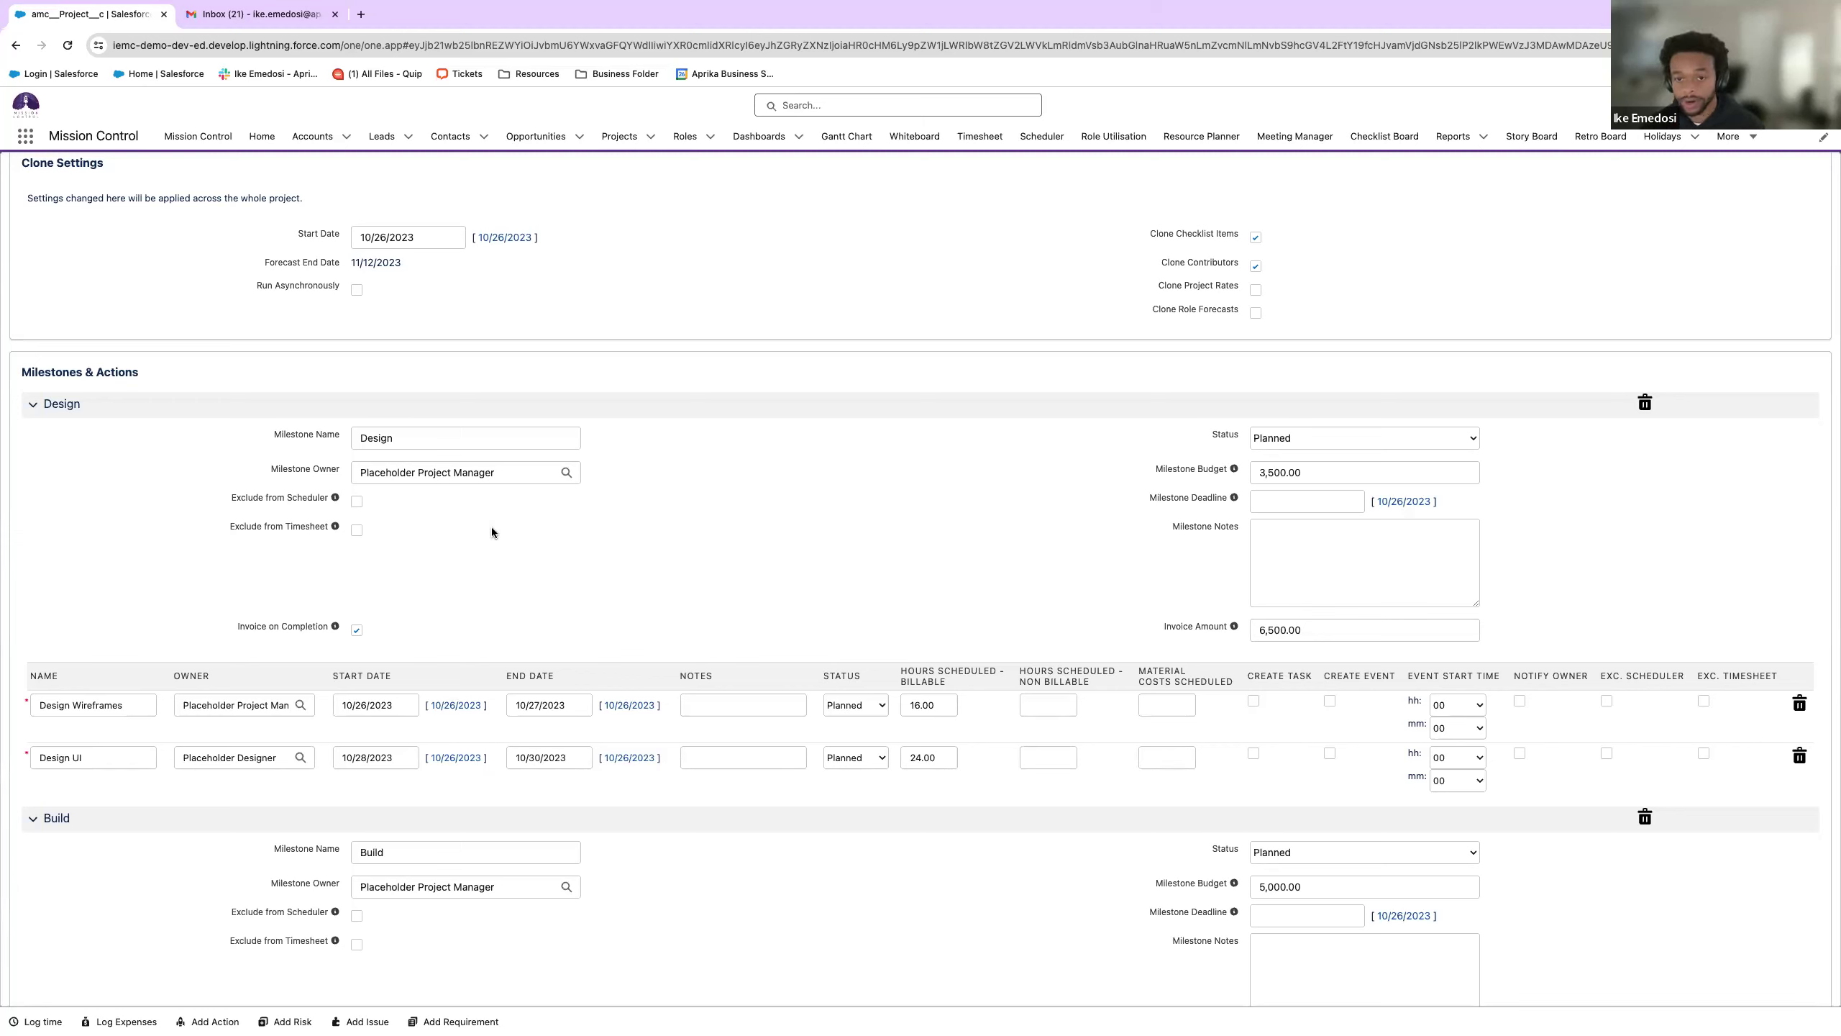
scroll(492, 529, down, 10)
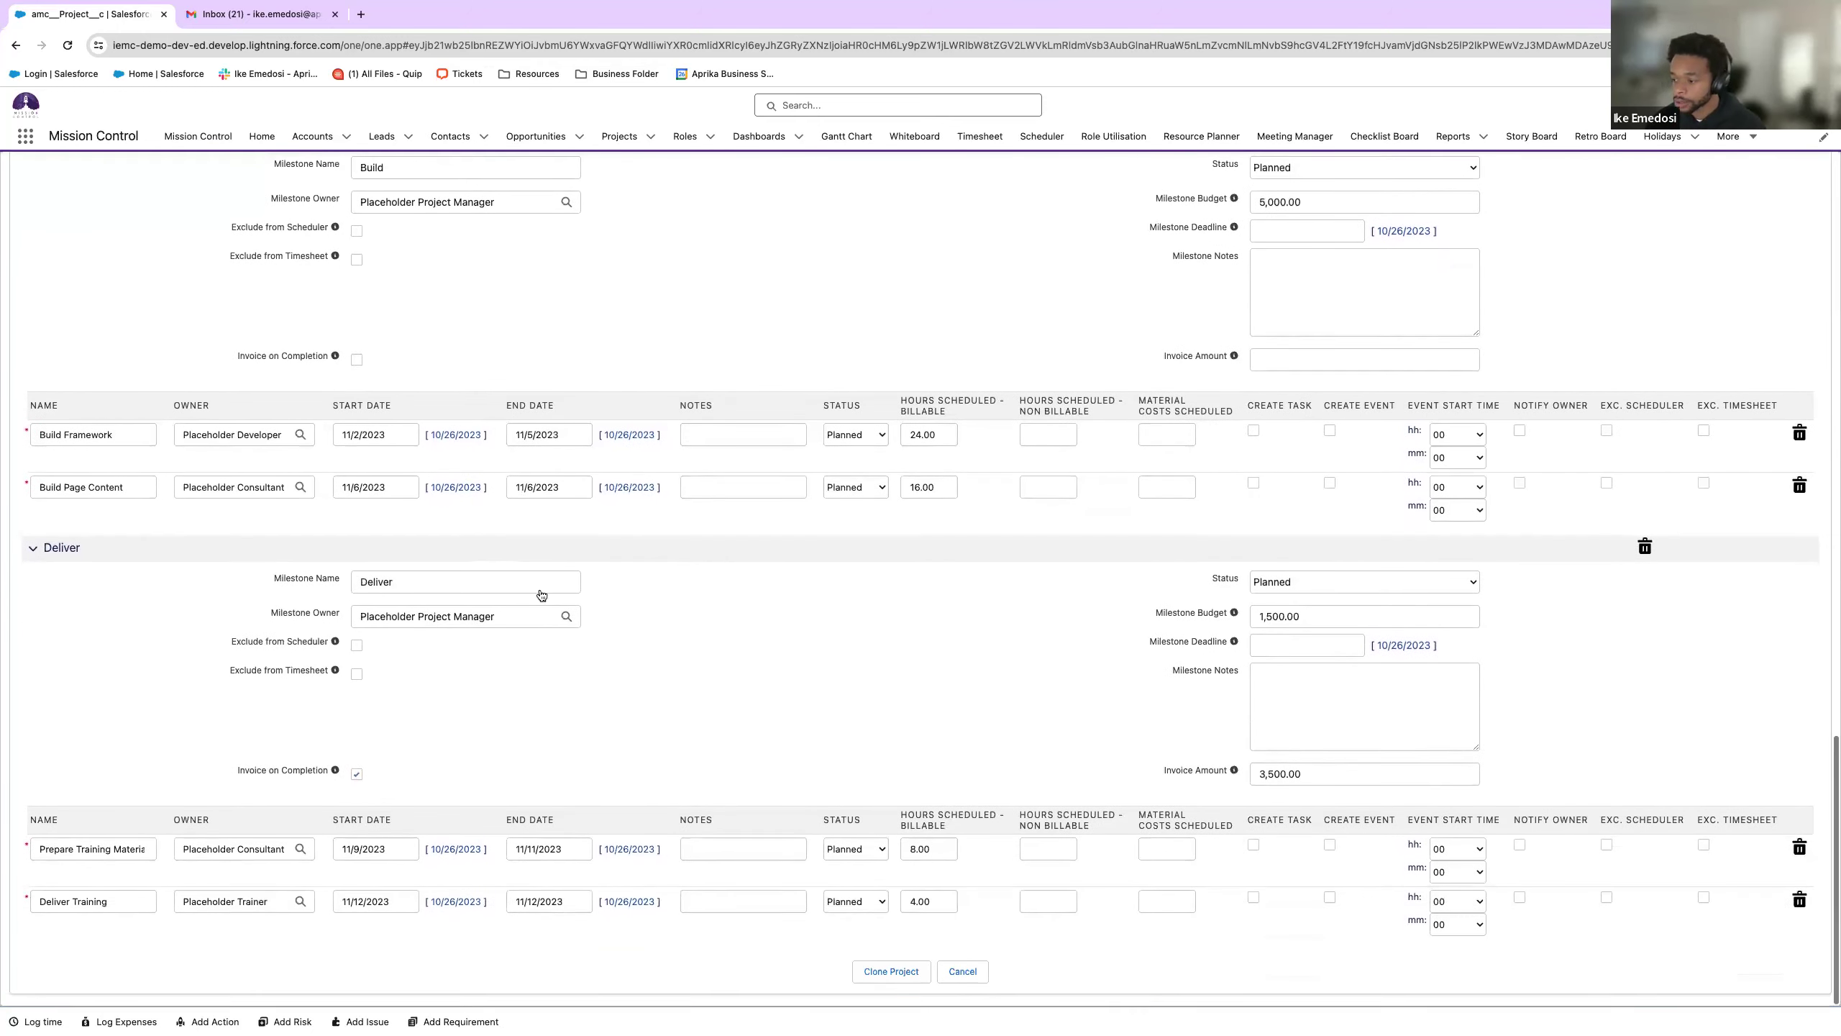
click(963, 971)
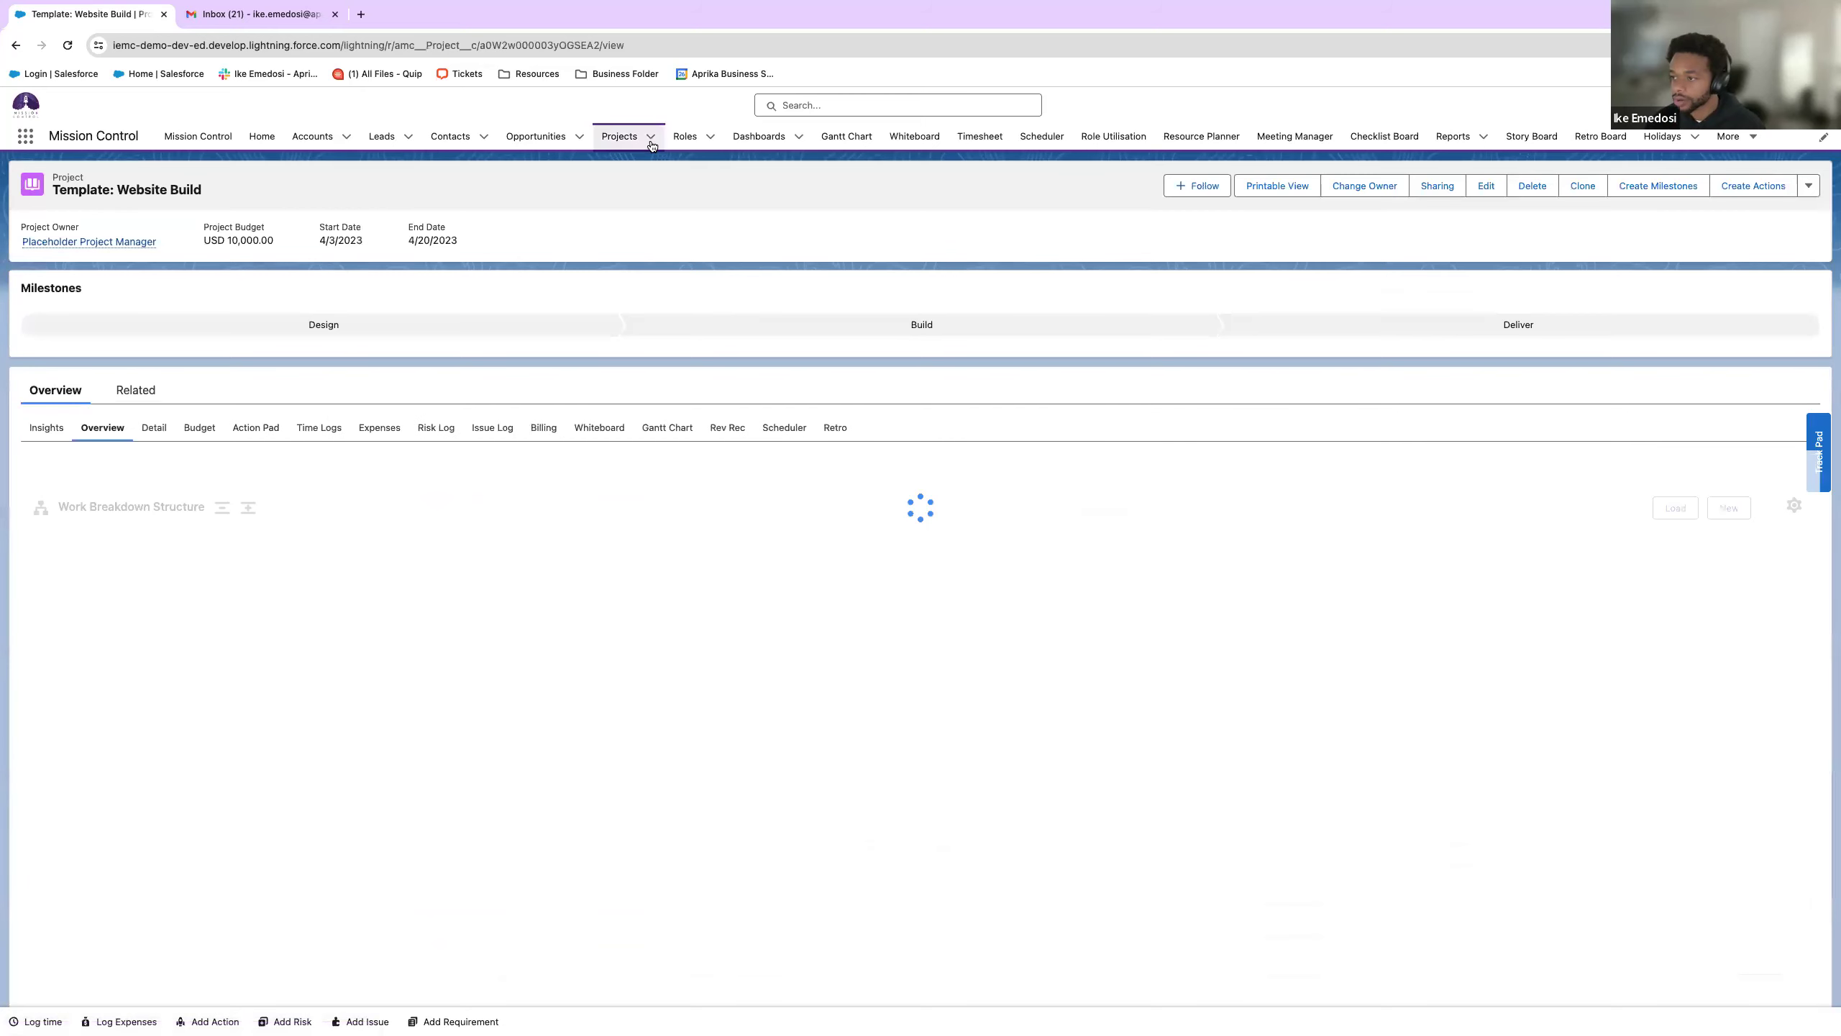
- Open the Mission Control: Webinar Website Build project and collapse all levels of its Work Breakdown Structure
click(651, 145)
click(611, 248)
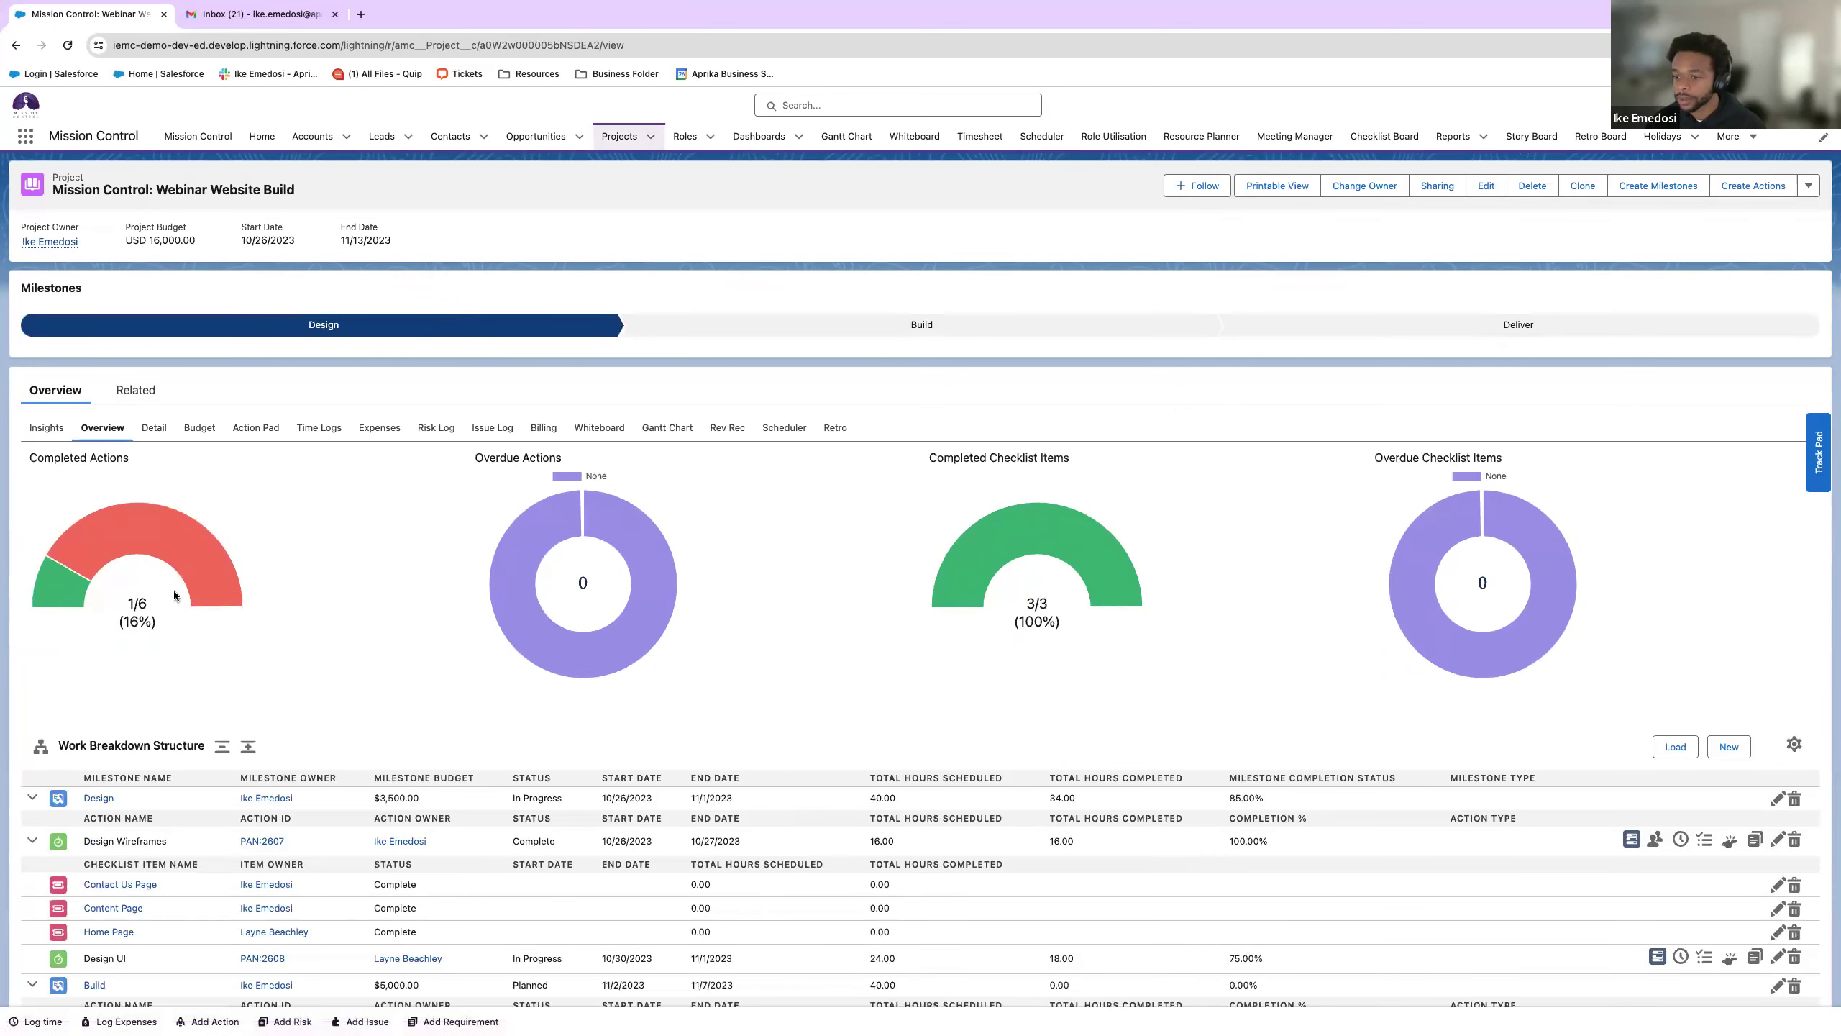
click(222, 745)
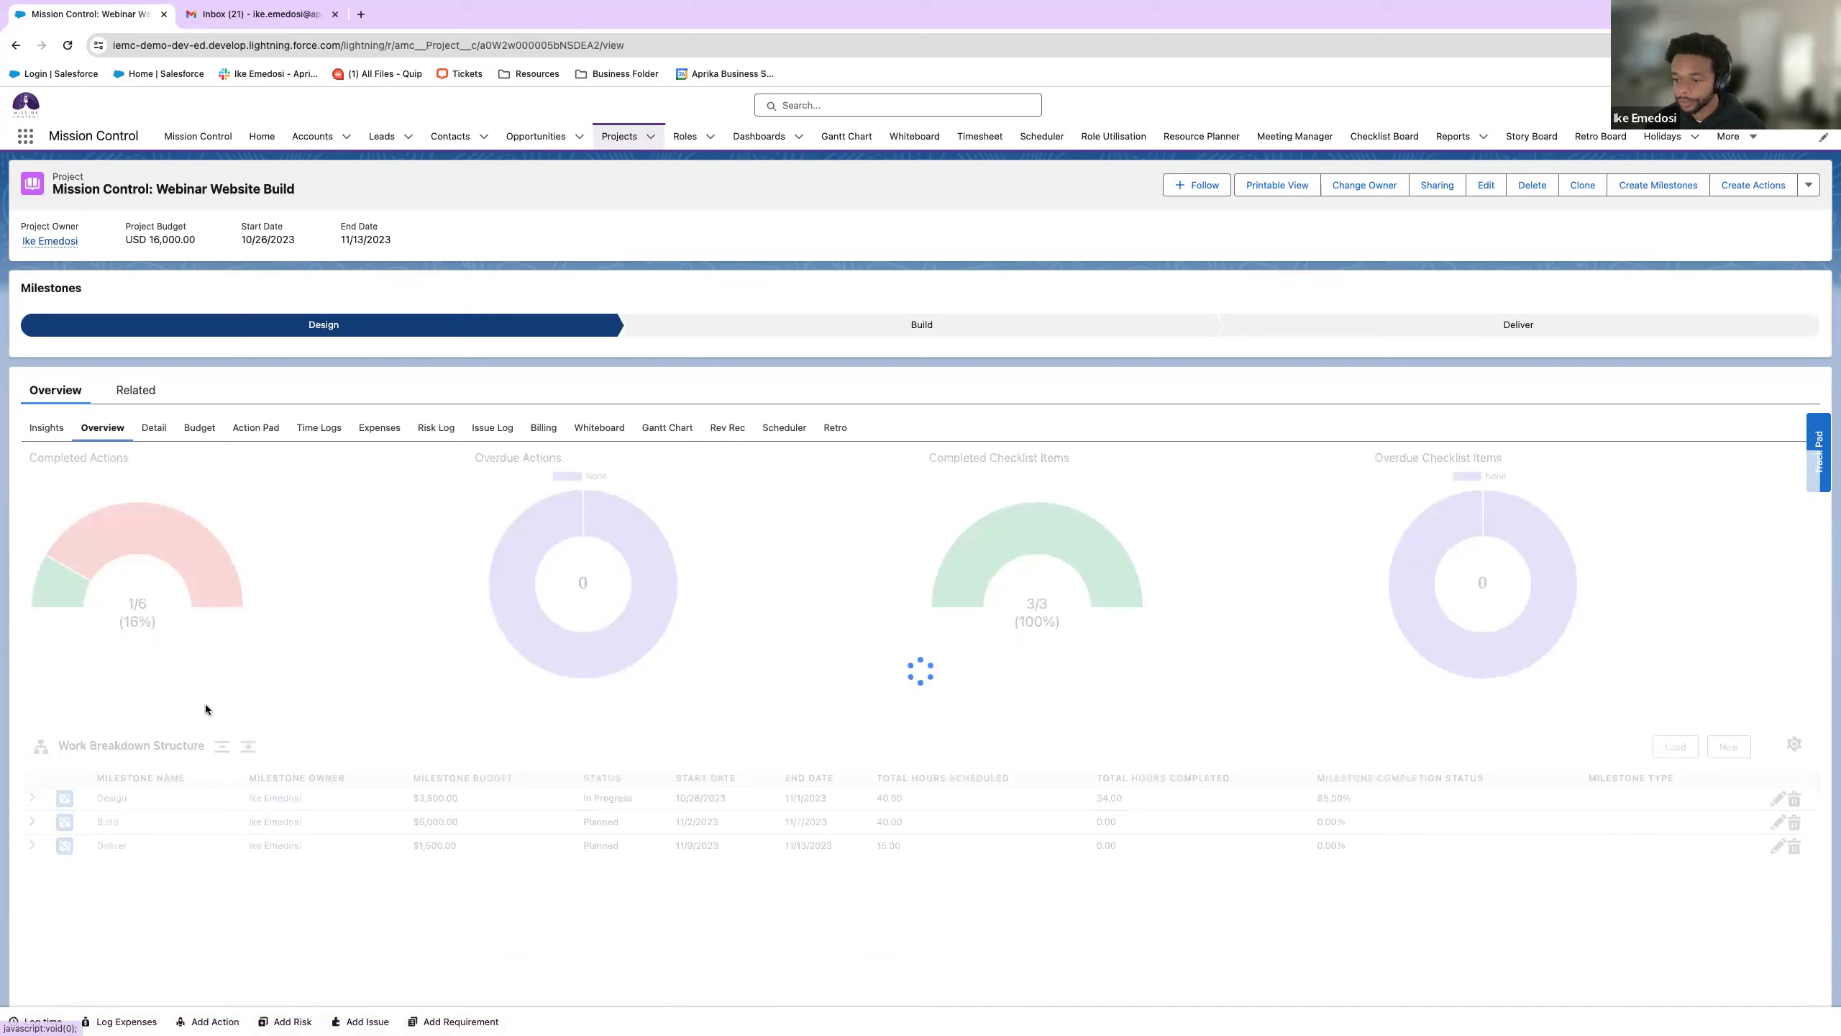
- Examine the project's Insights, including CPI, SPI, burn down, risks, issues and the financial summaries
click(50, 429)
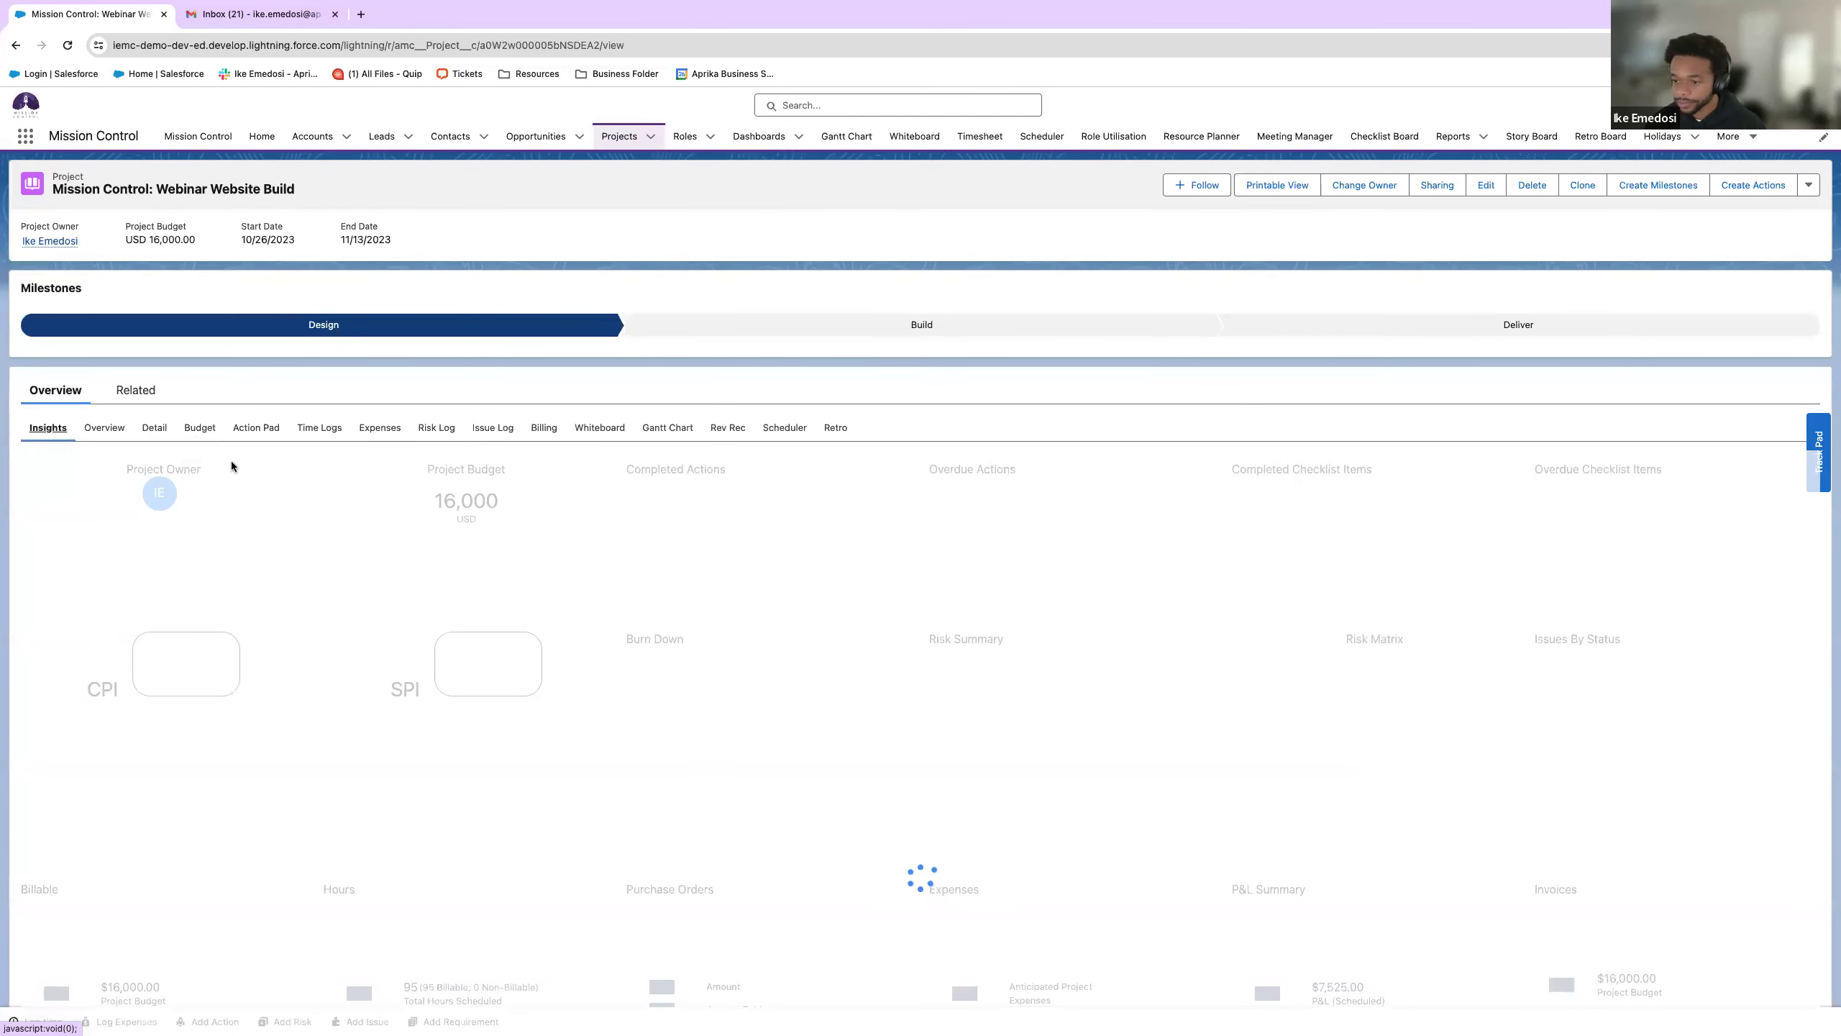
scroll(338, 542, down, 1)
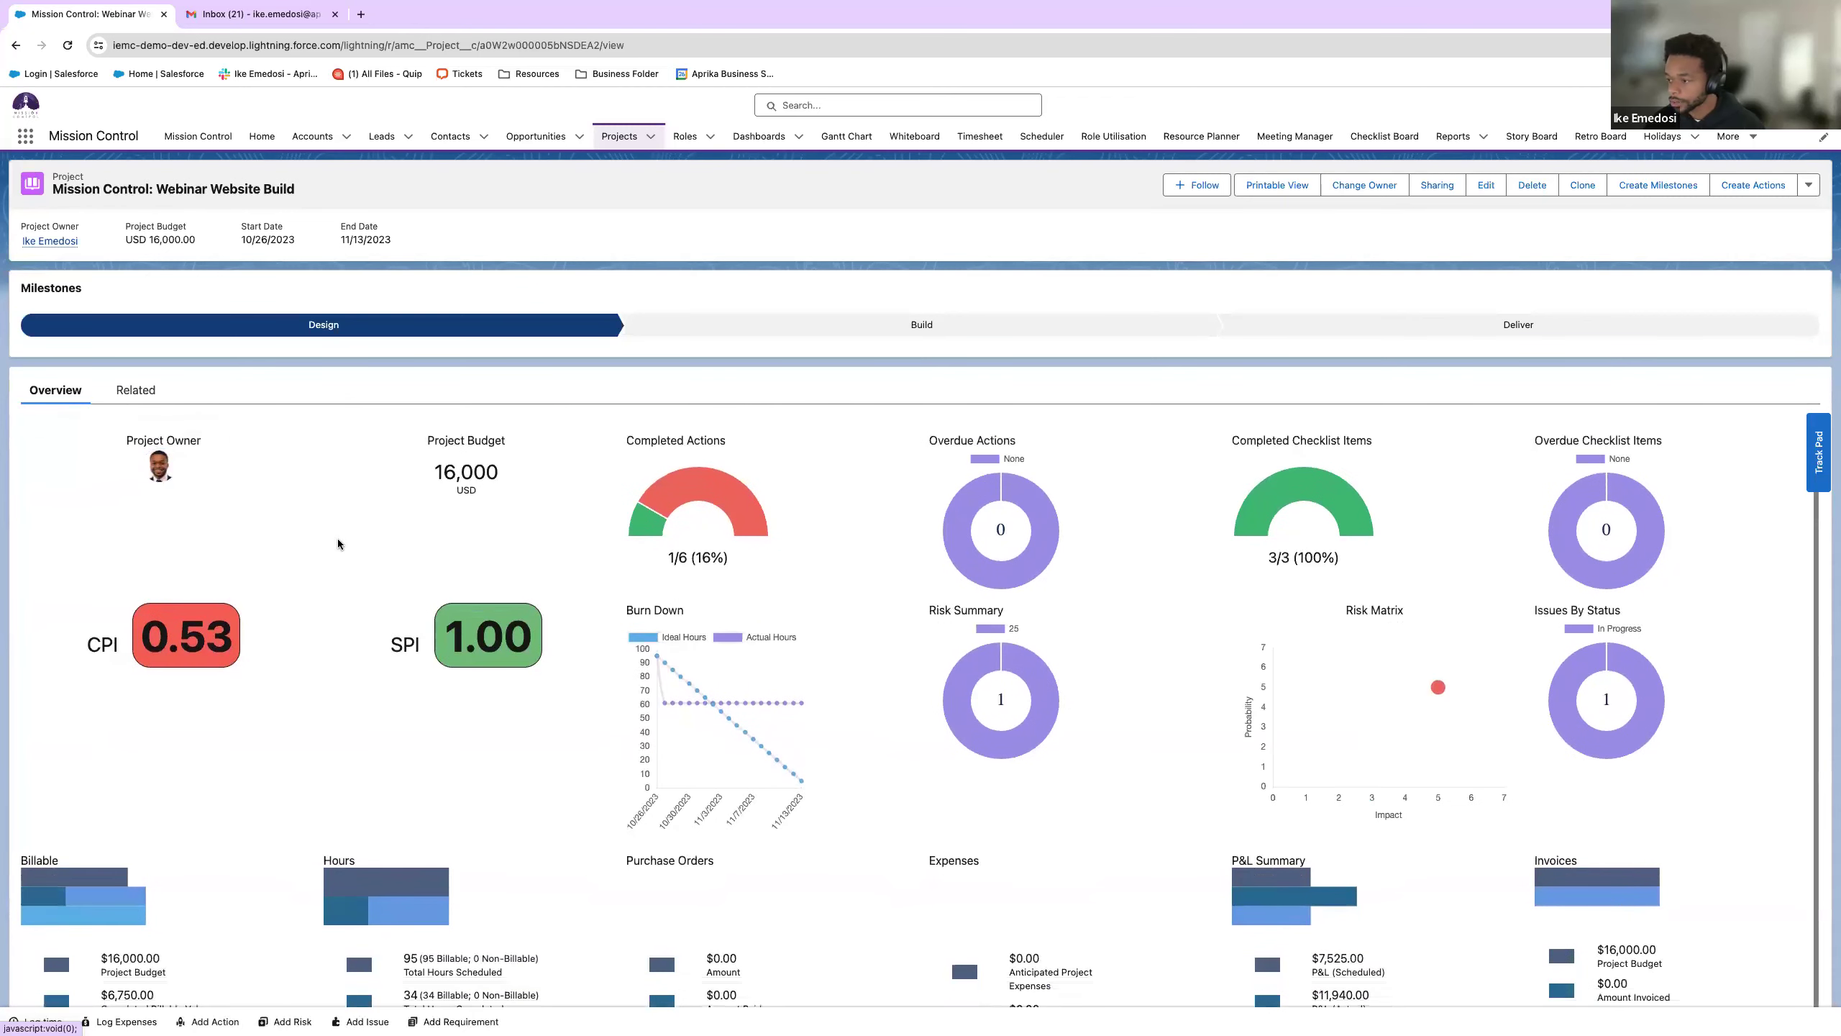
scroll(338, 542, down, 2)
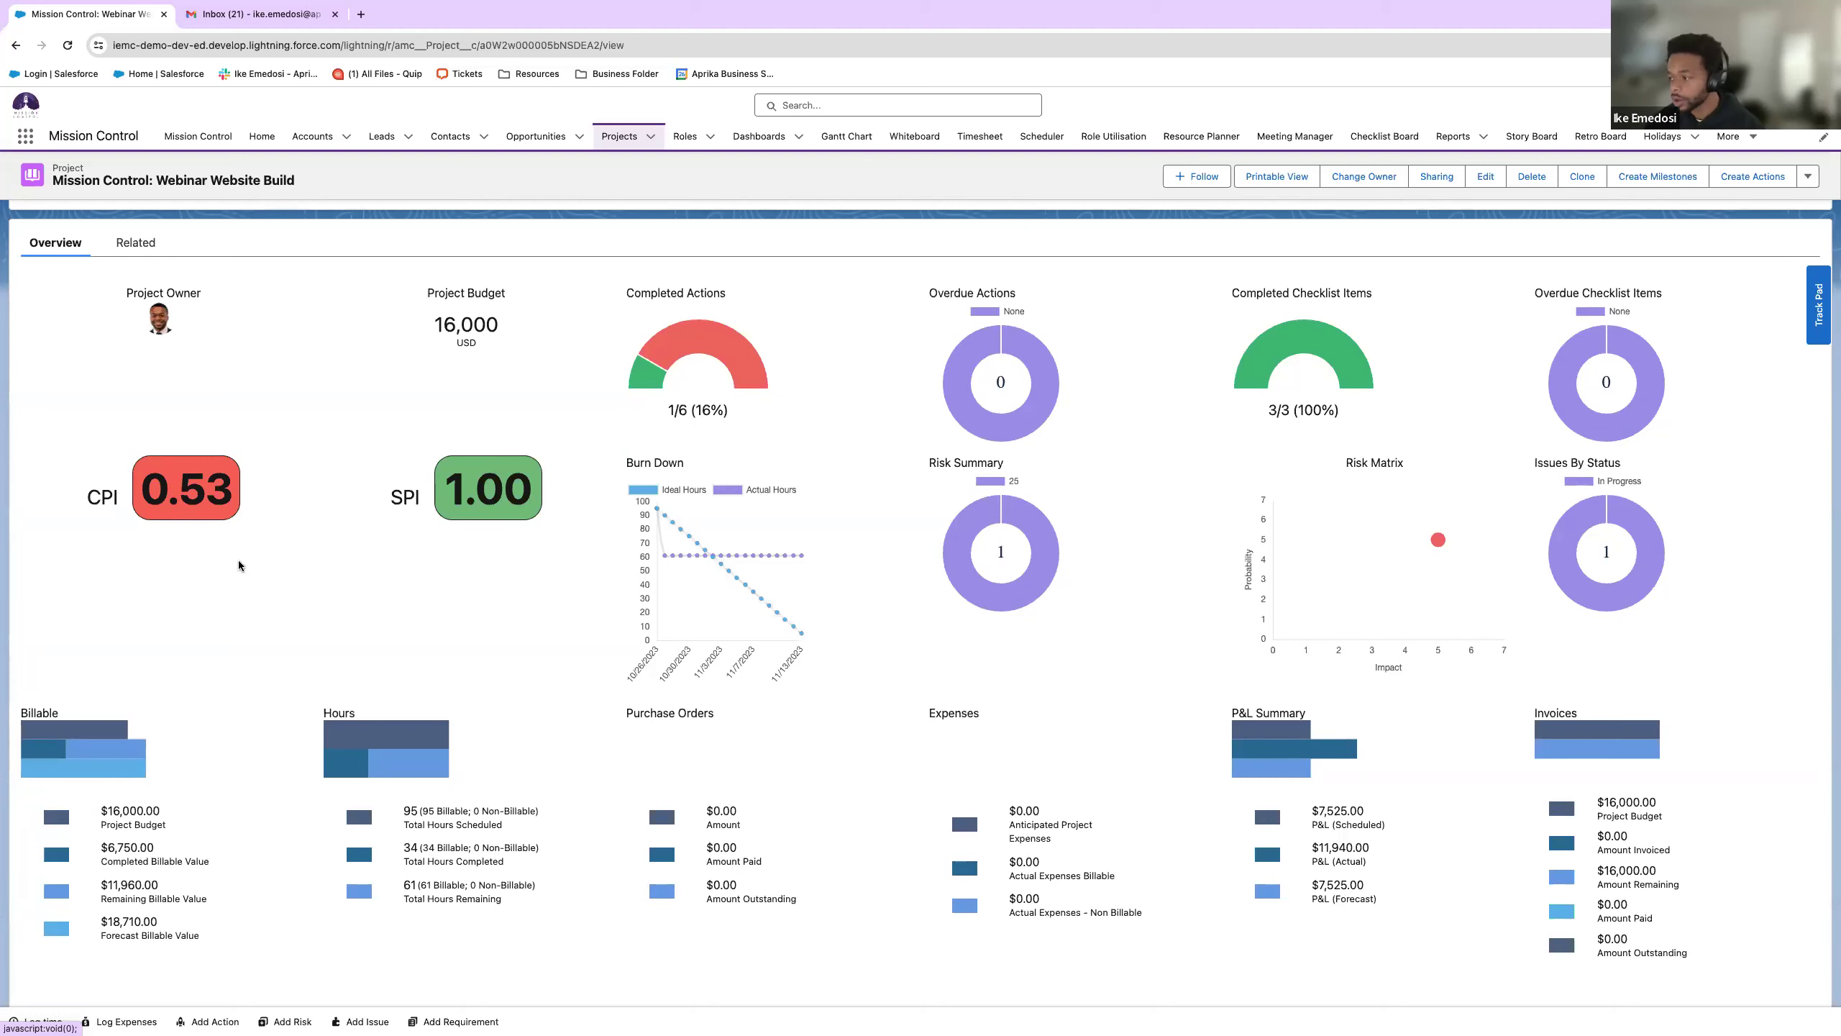
scroll(239, 561, down, 1)
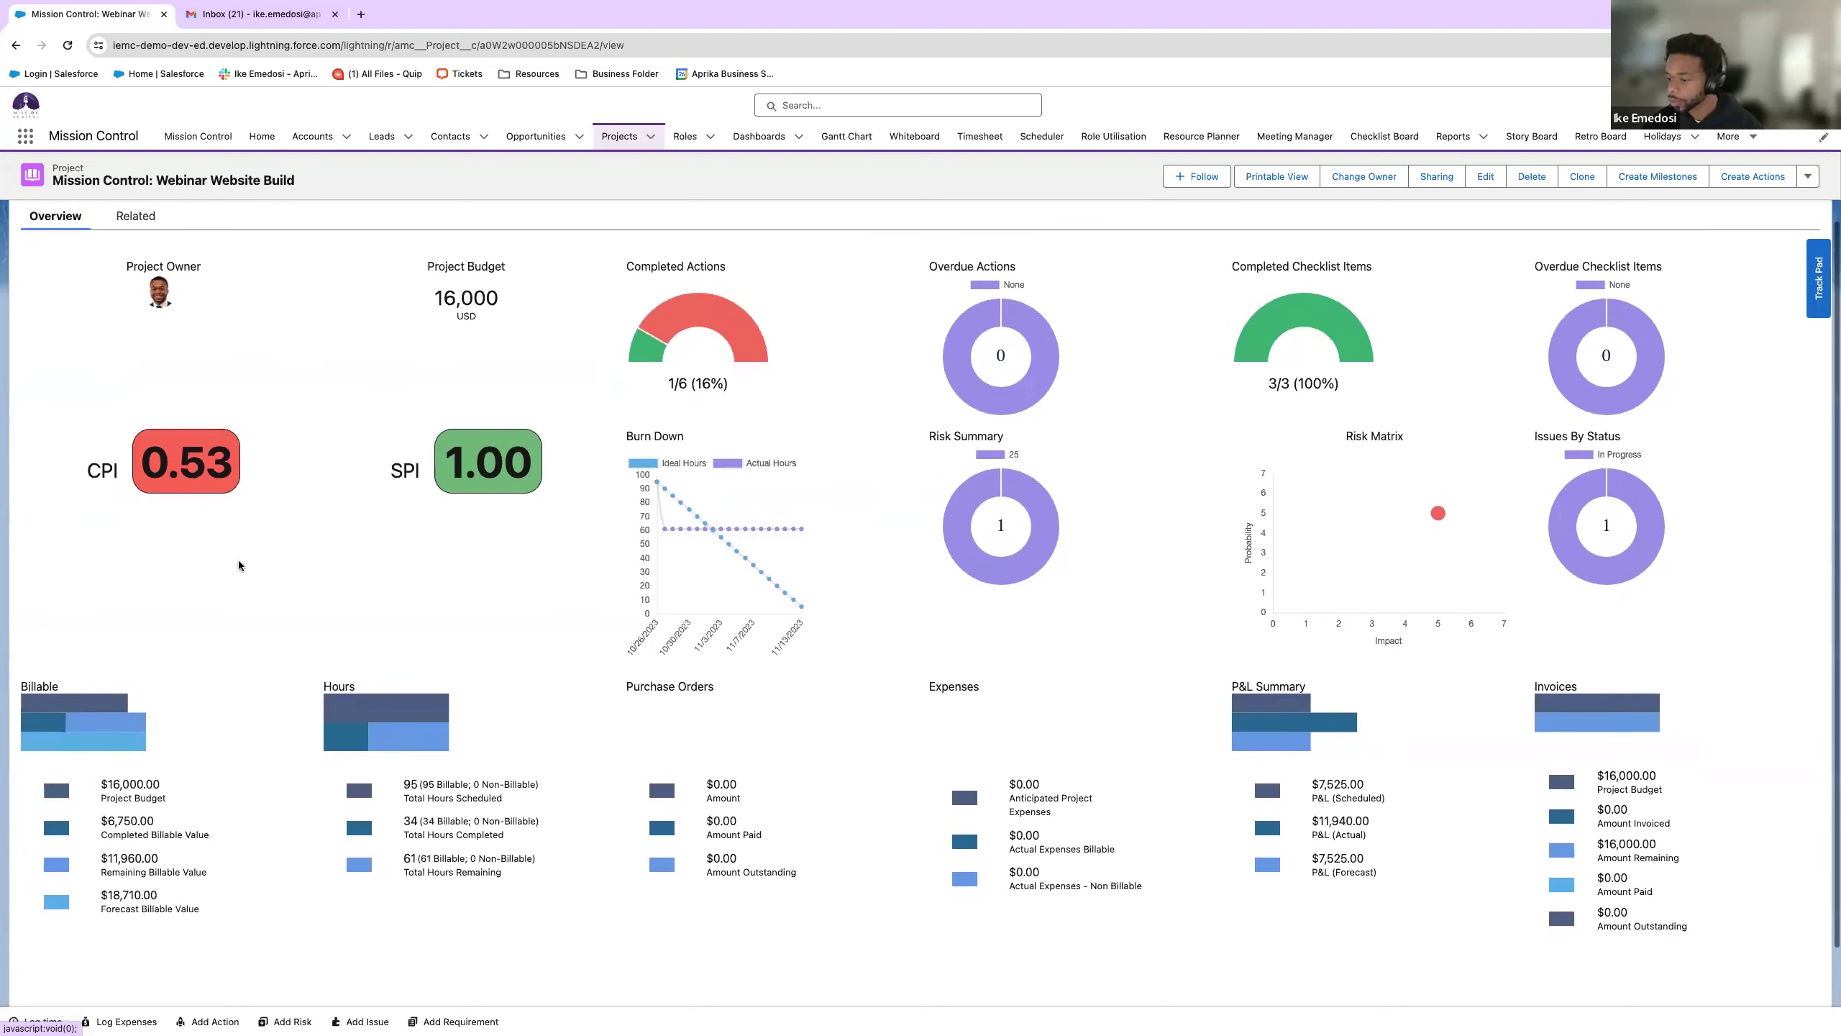
scroll(848, 765, up, 1)
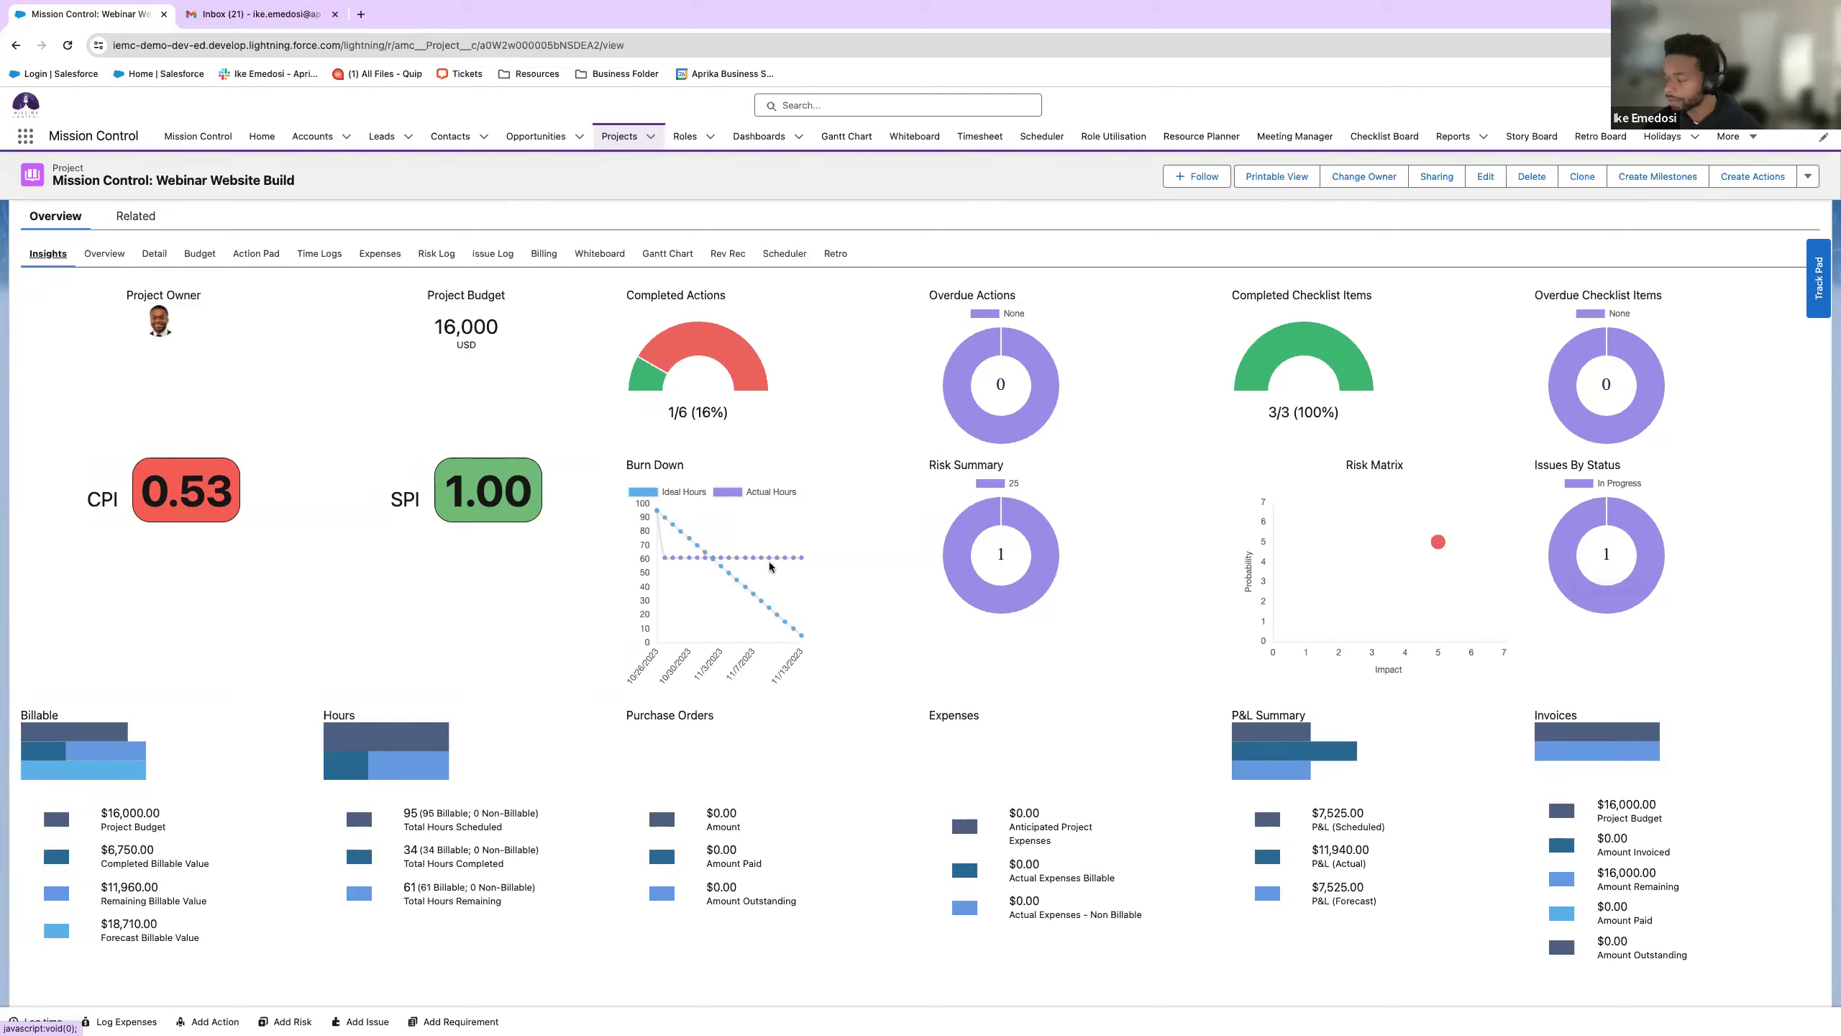
scroll(768, 562, up, 2)
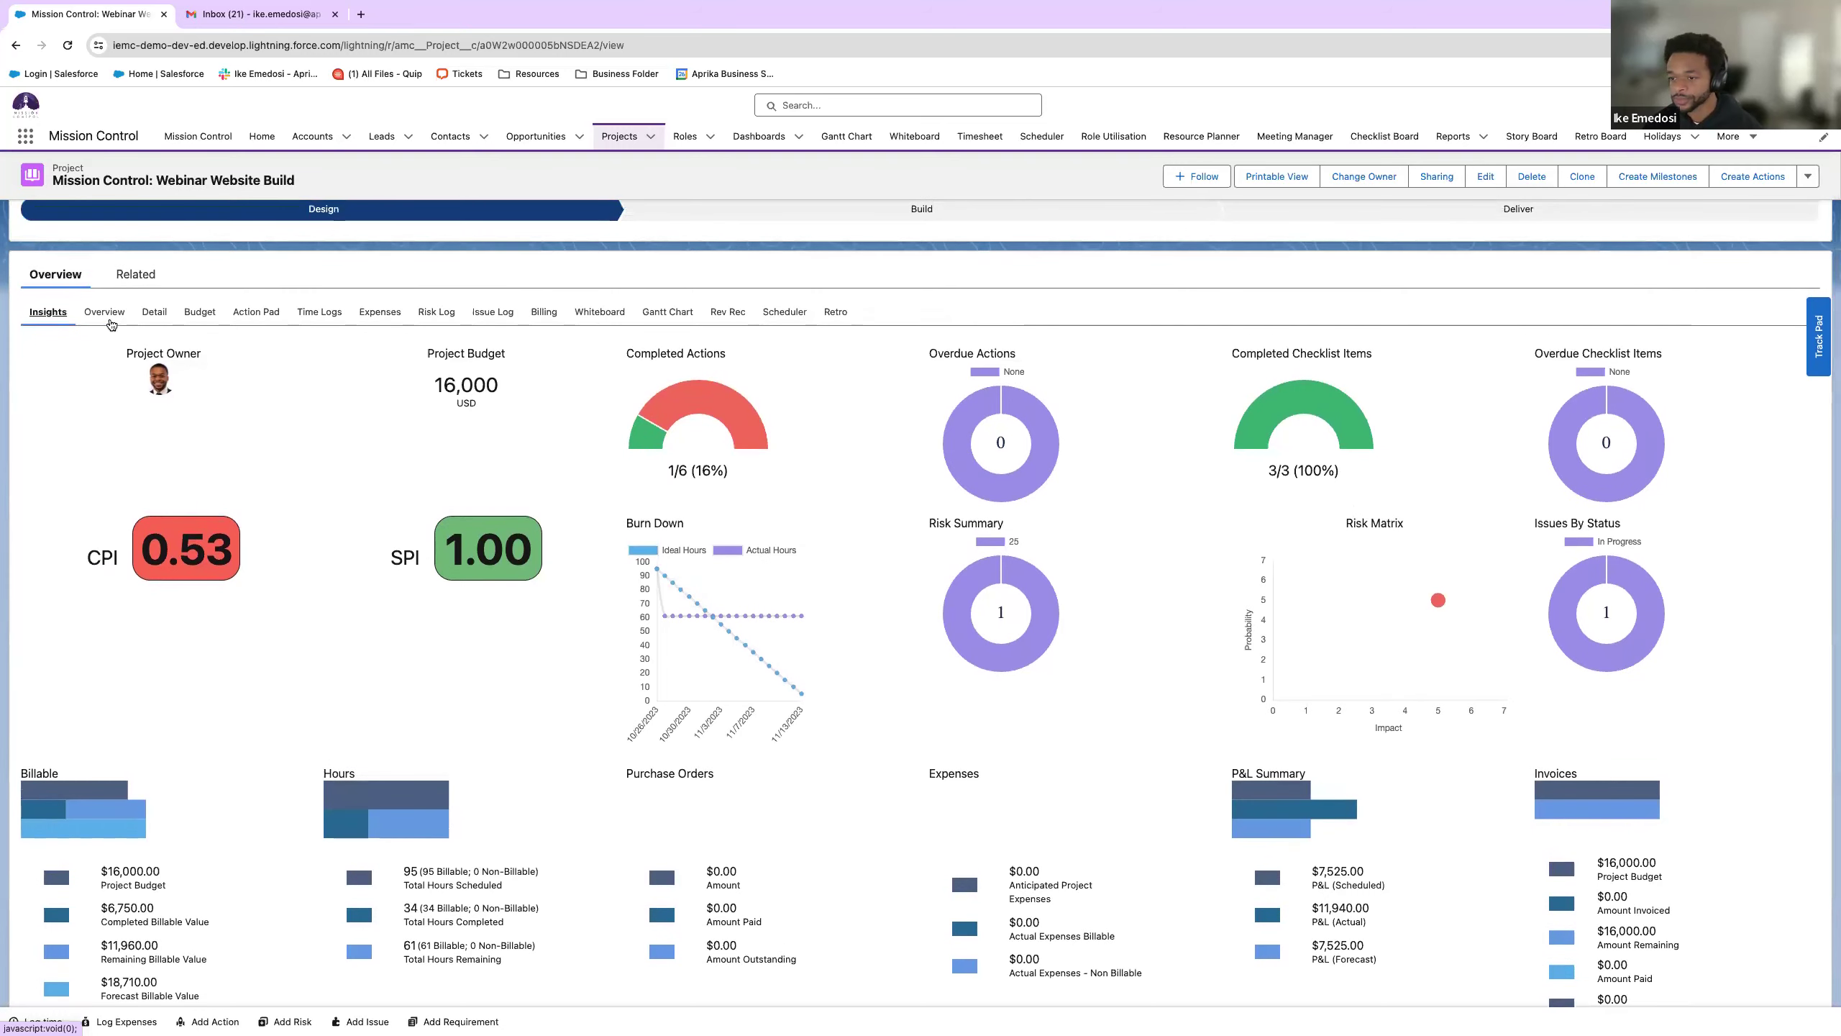
- In the project Overview, expand the Design, Build and Deliver milestones to view their actions, and collapse Deliver and Build again
click(109, 324)
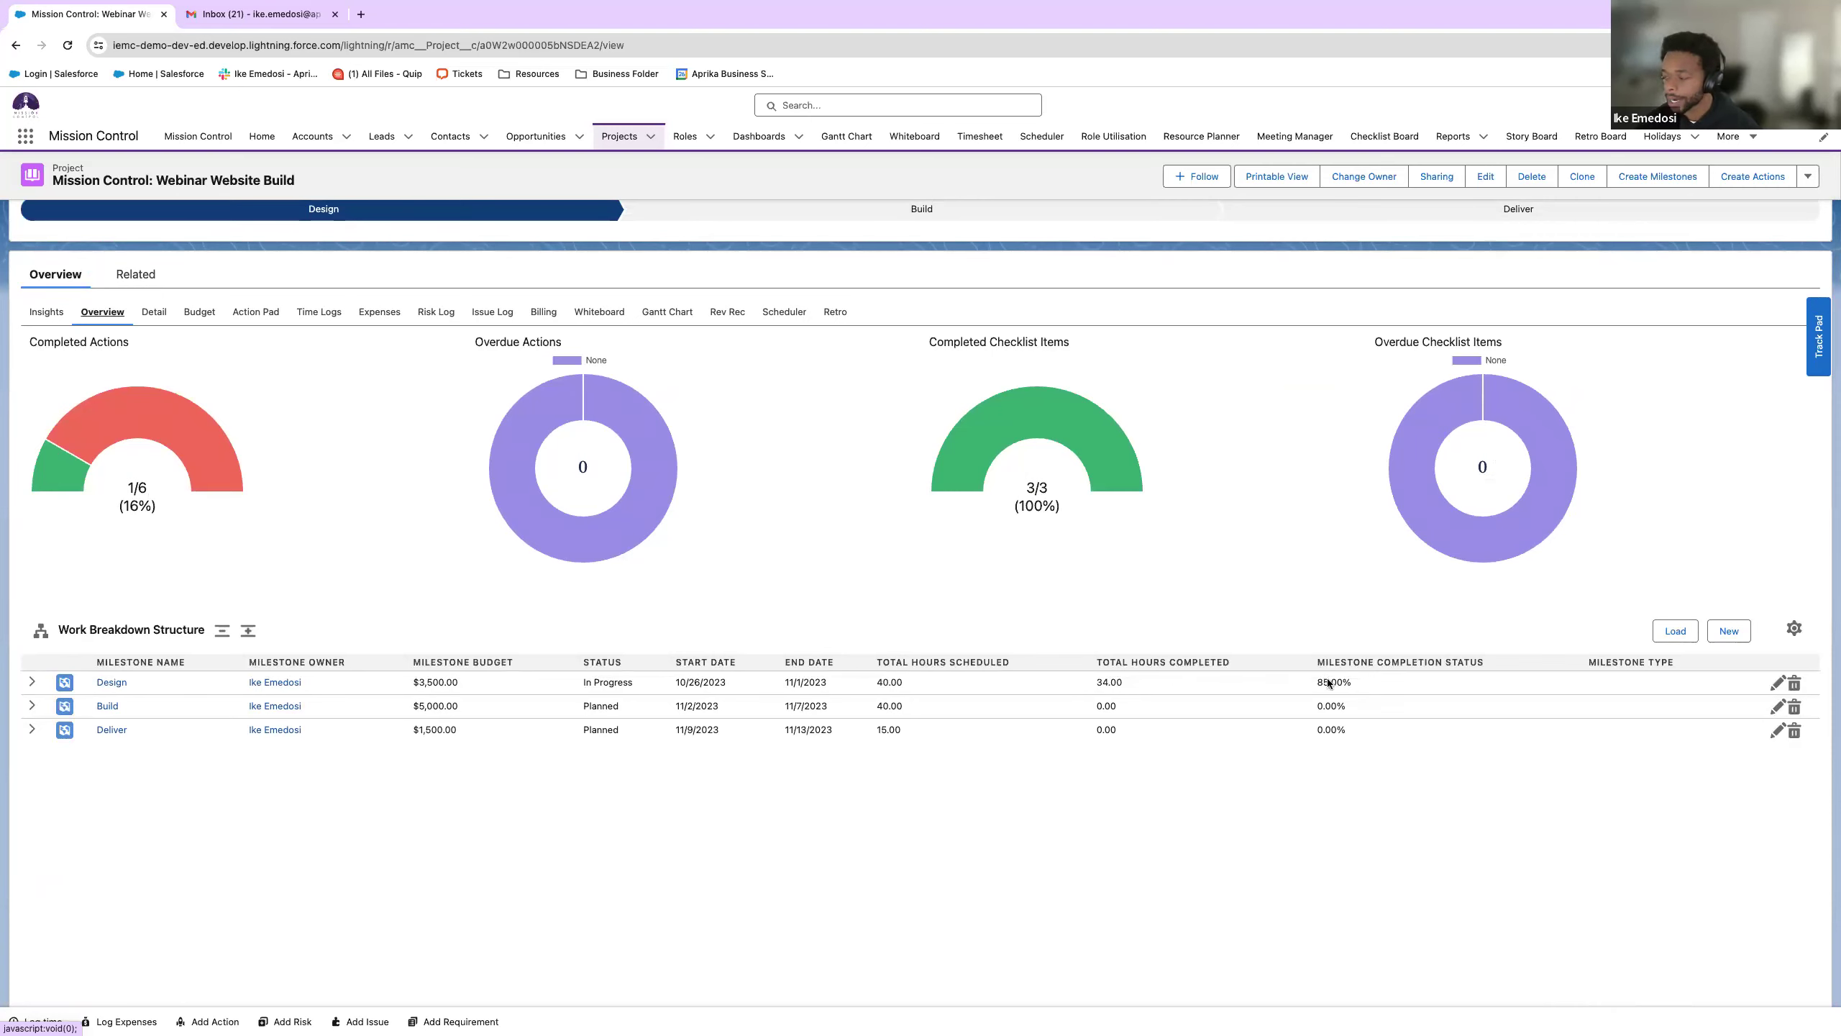
click(32, 682)
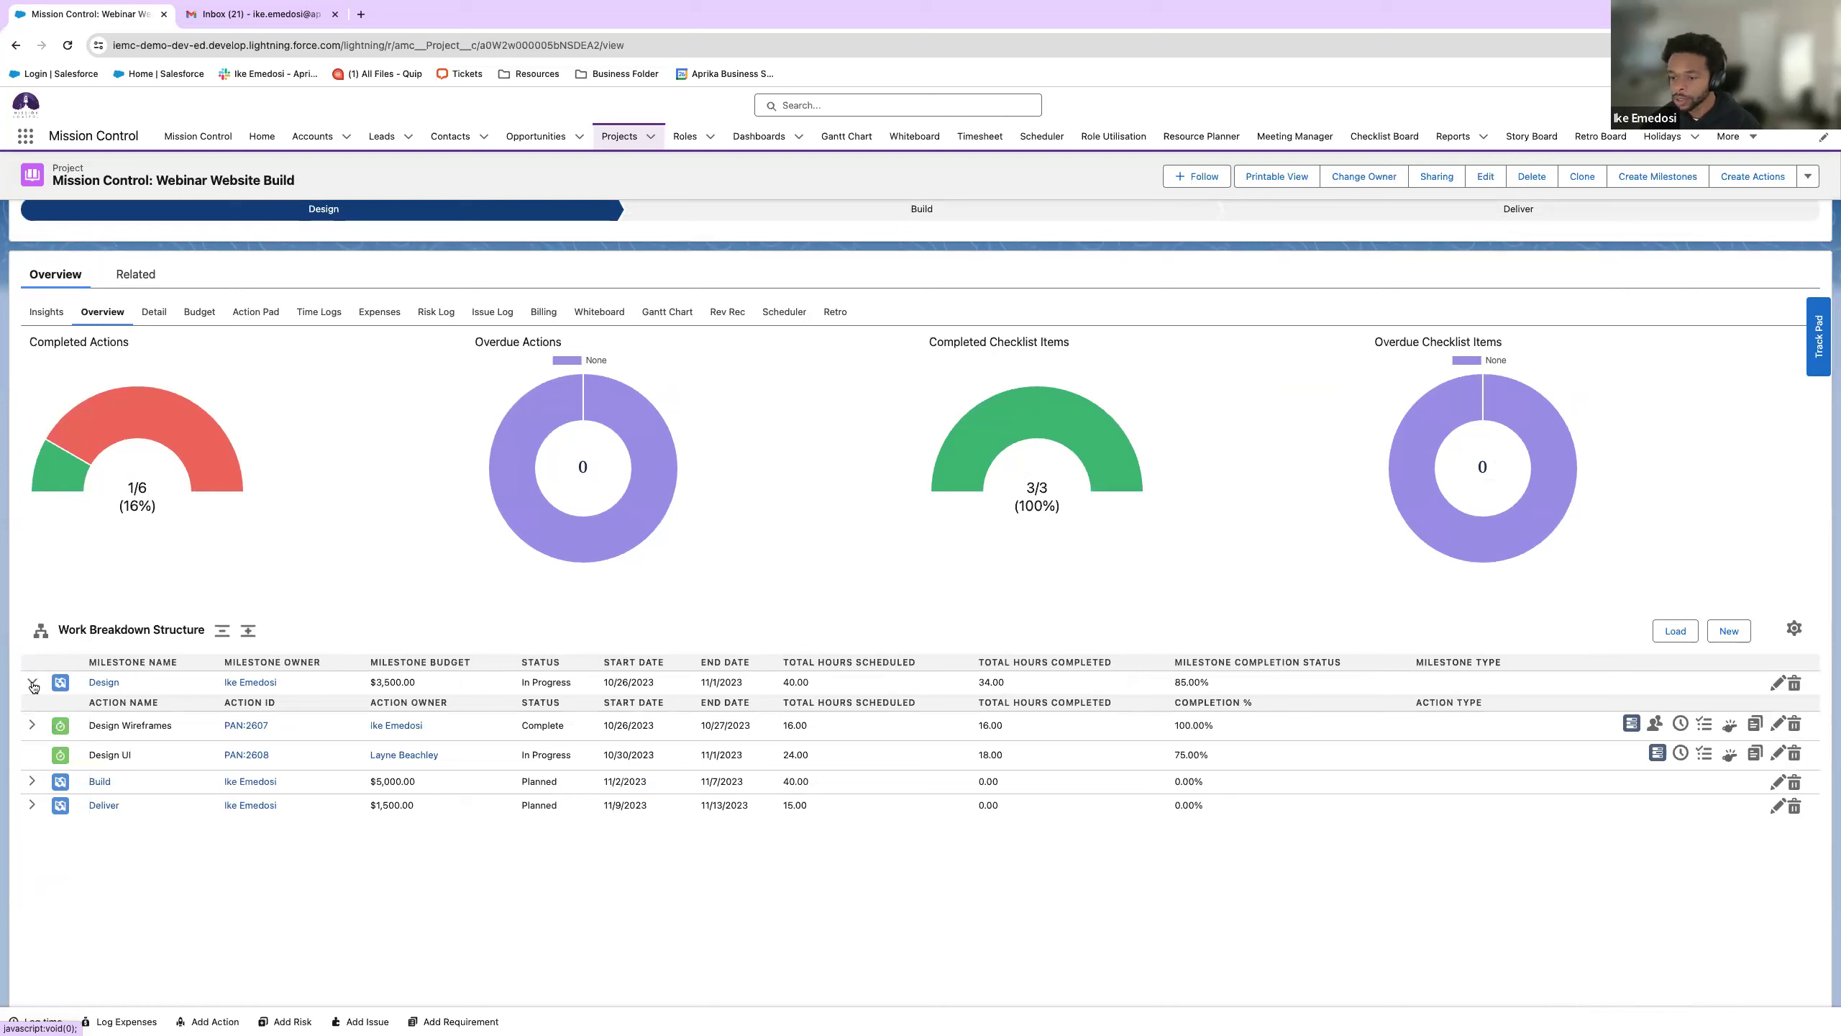
click(32, 782)
click(32, 882)
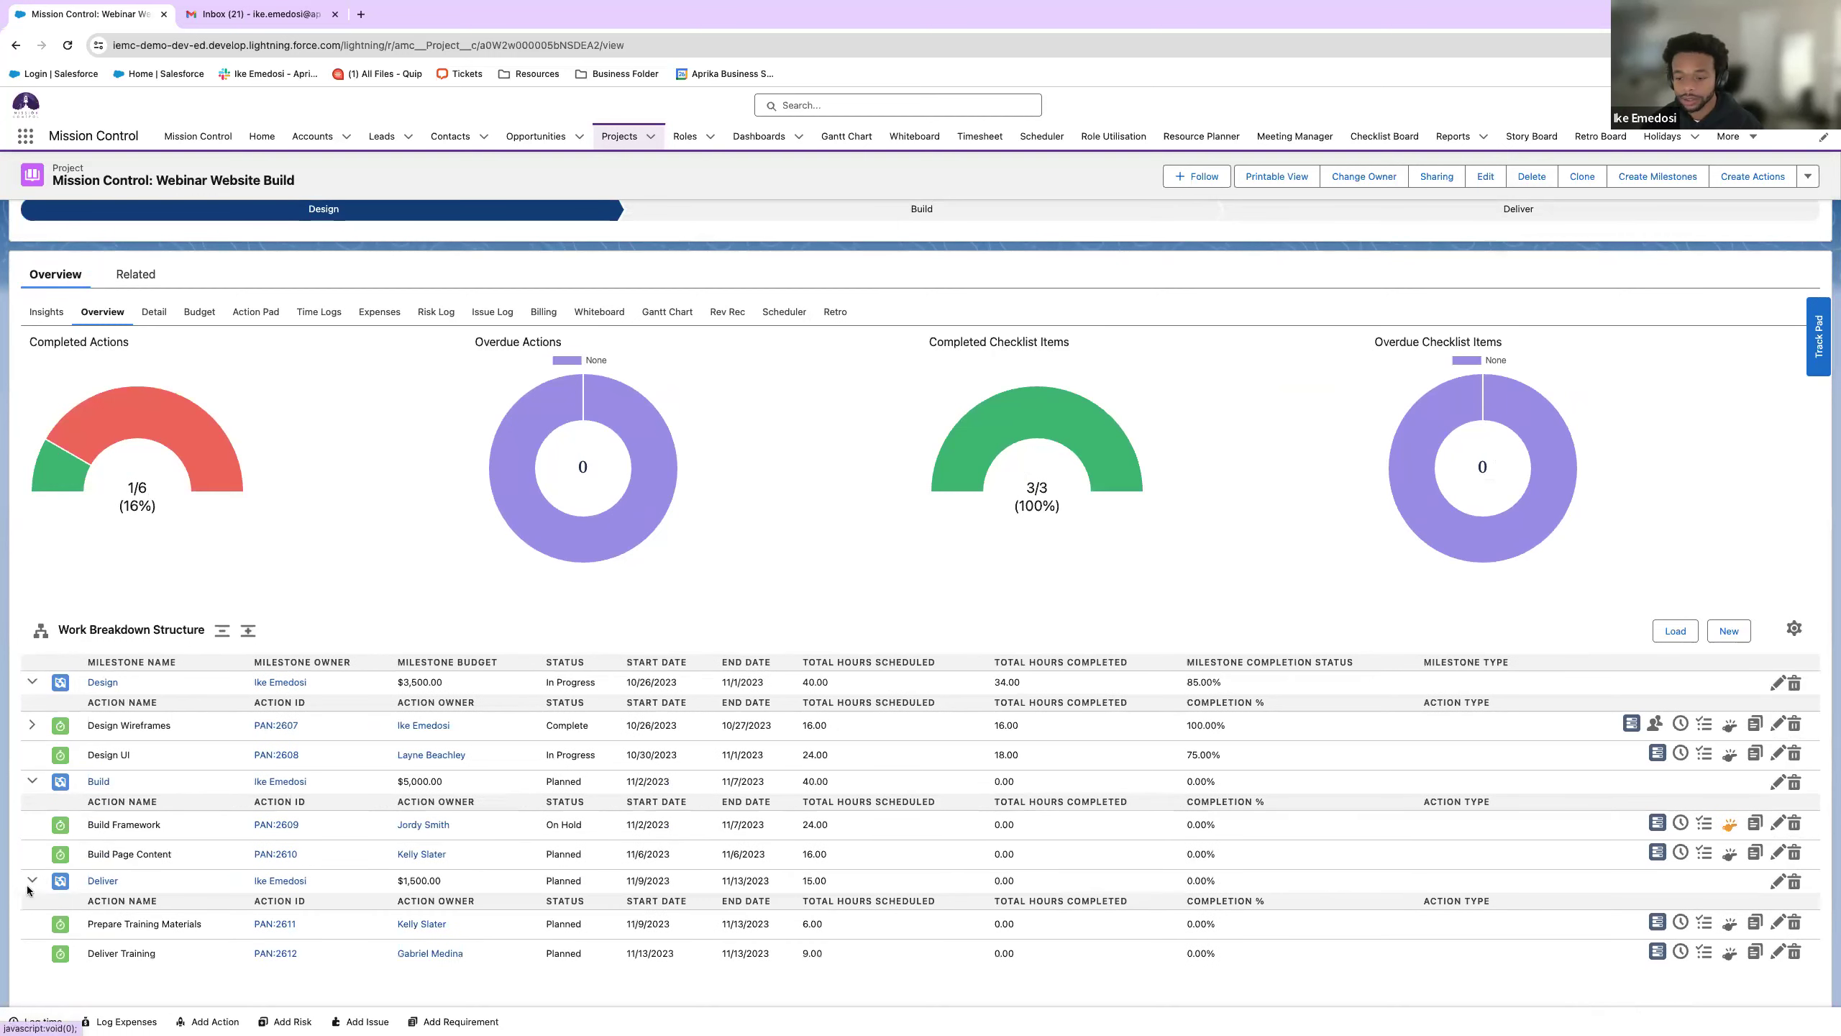
click(32, 882)
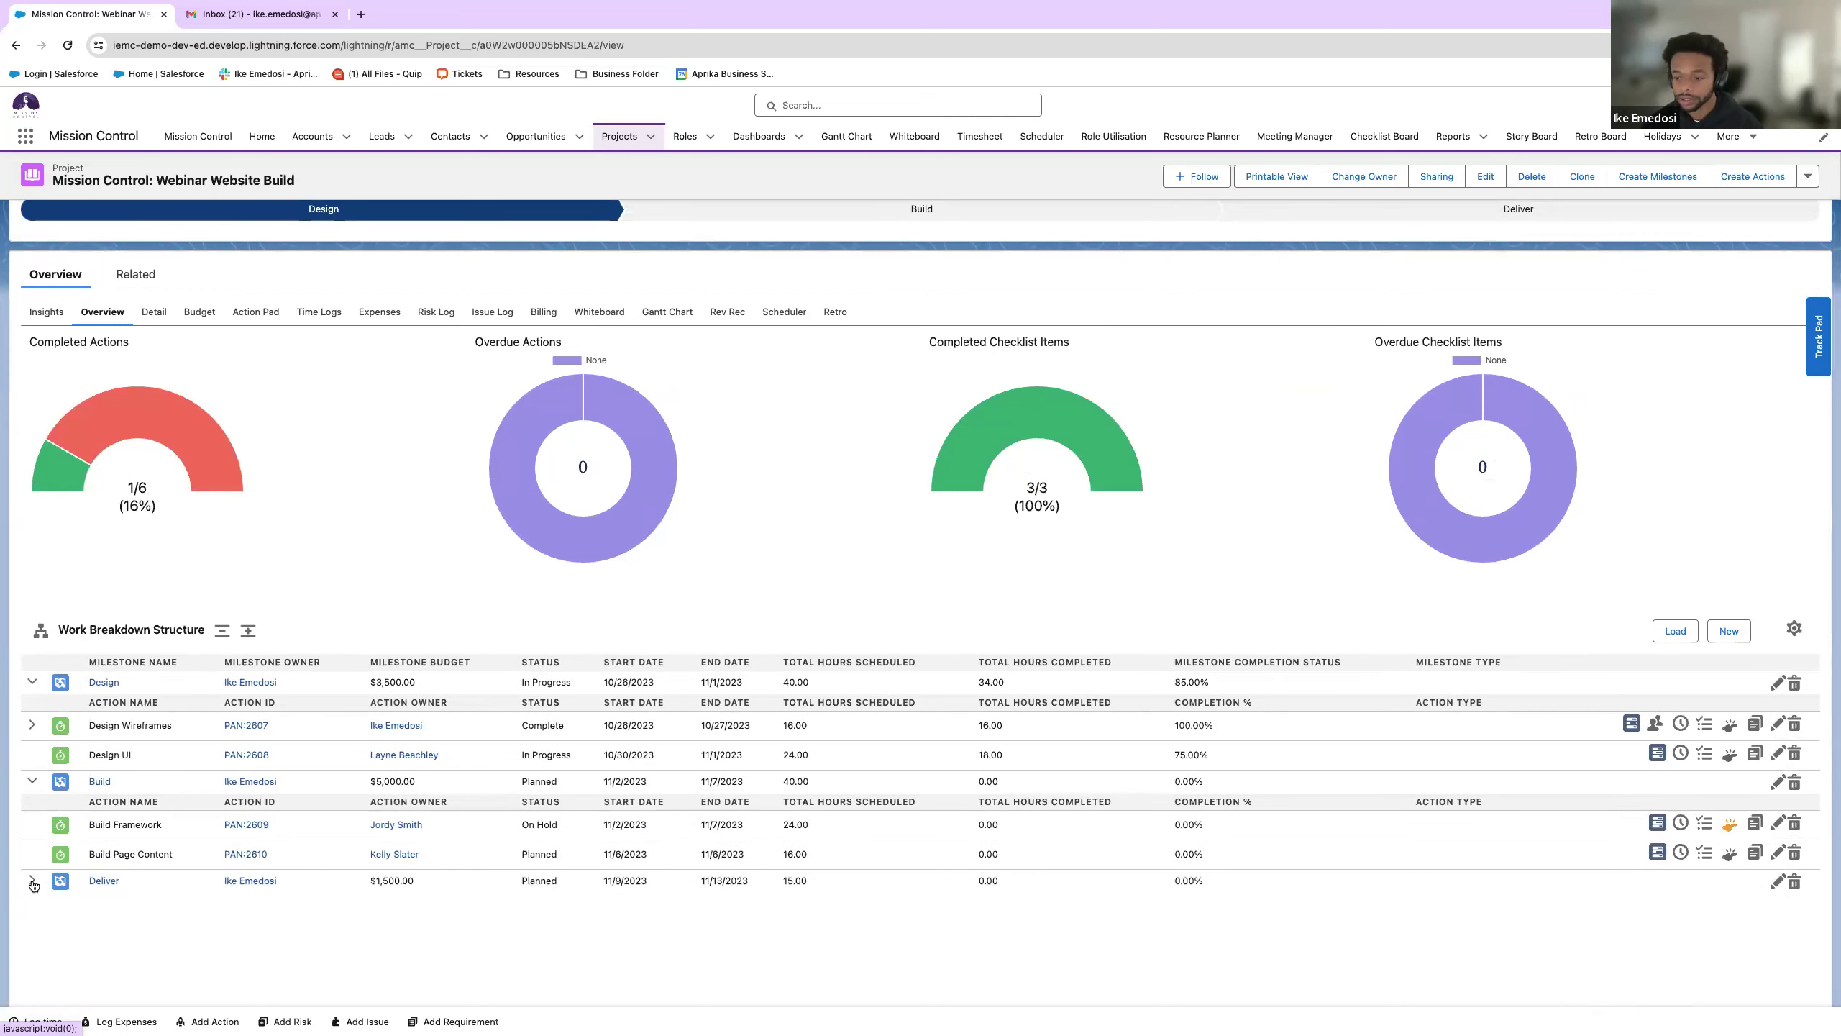
click(32, 783)
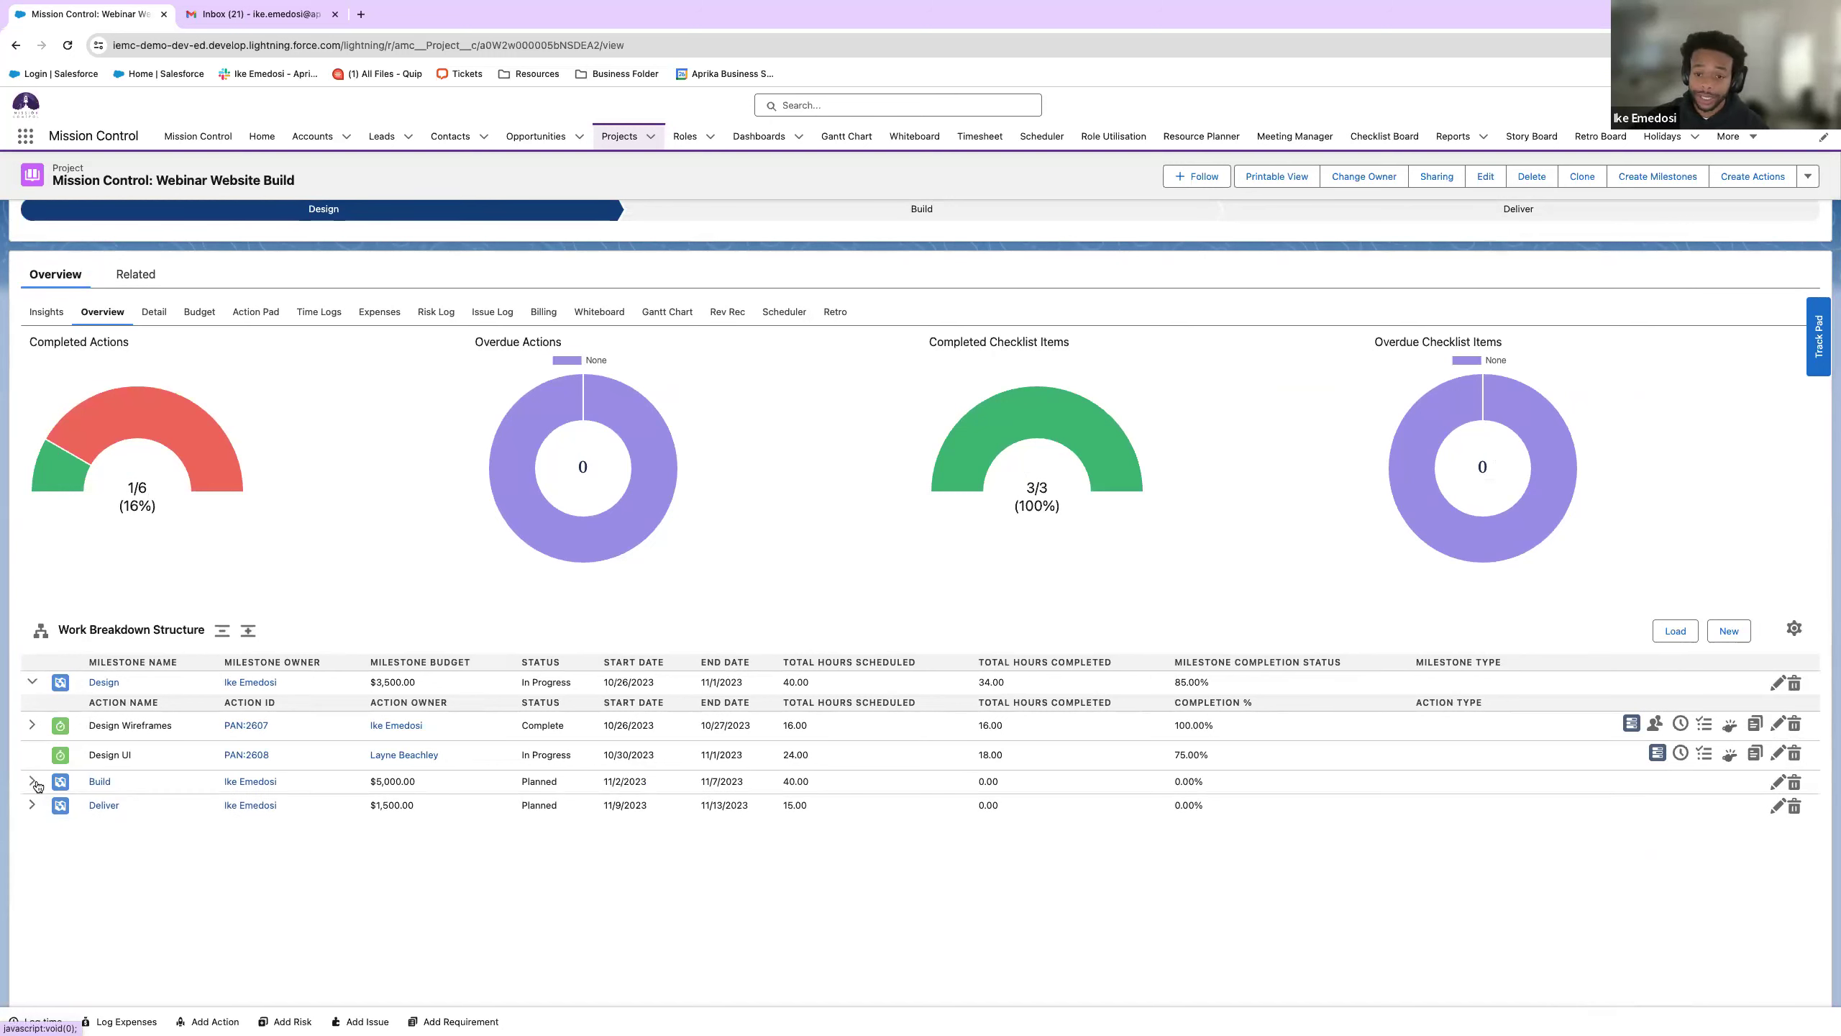
- Check the project's invoice summary and billing events under Billing, and return to the project Overview
click(556, 313)
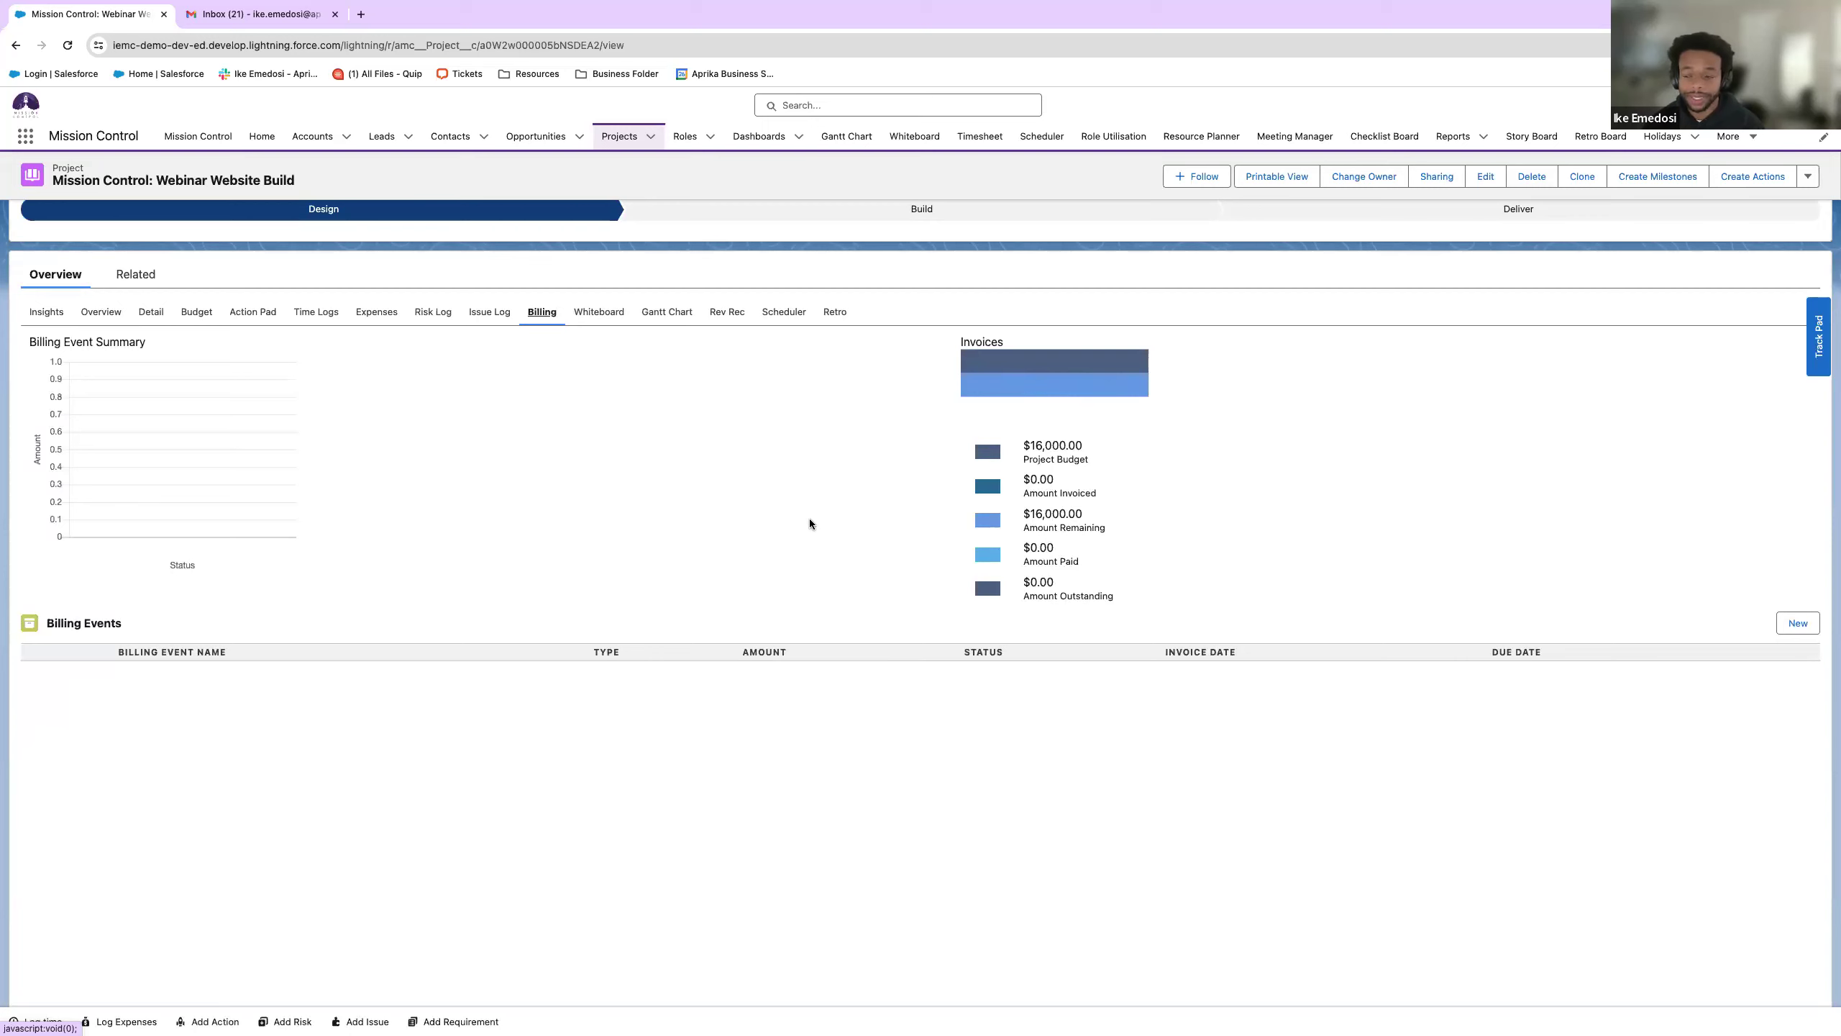
click(118, 312)
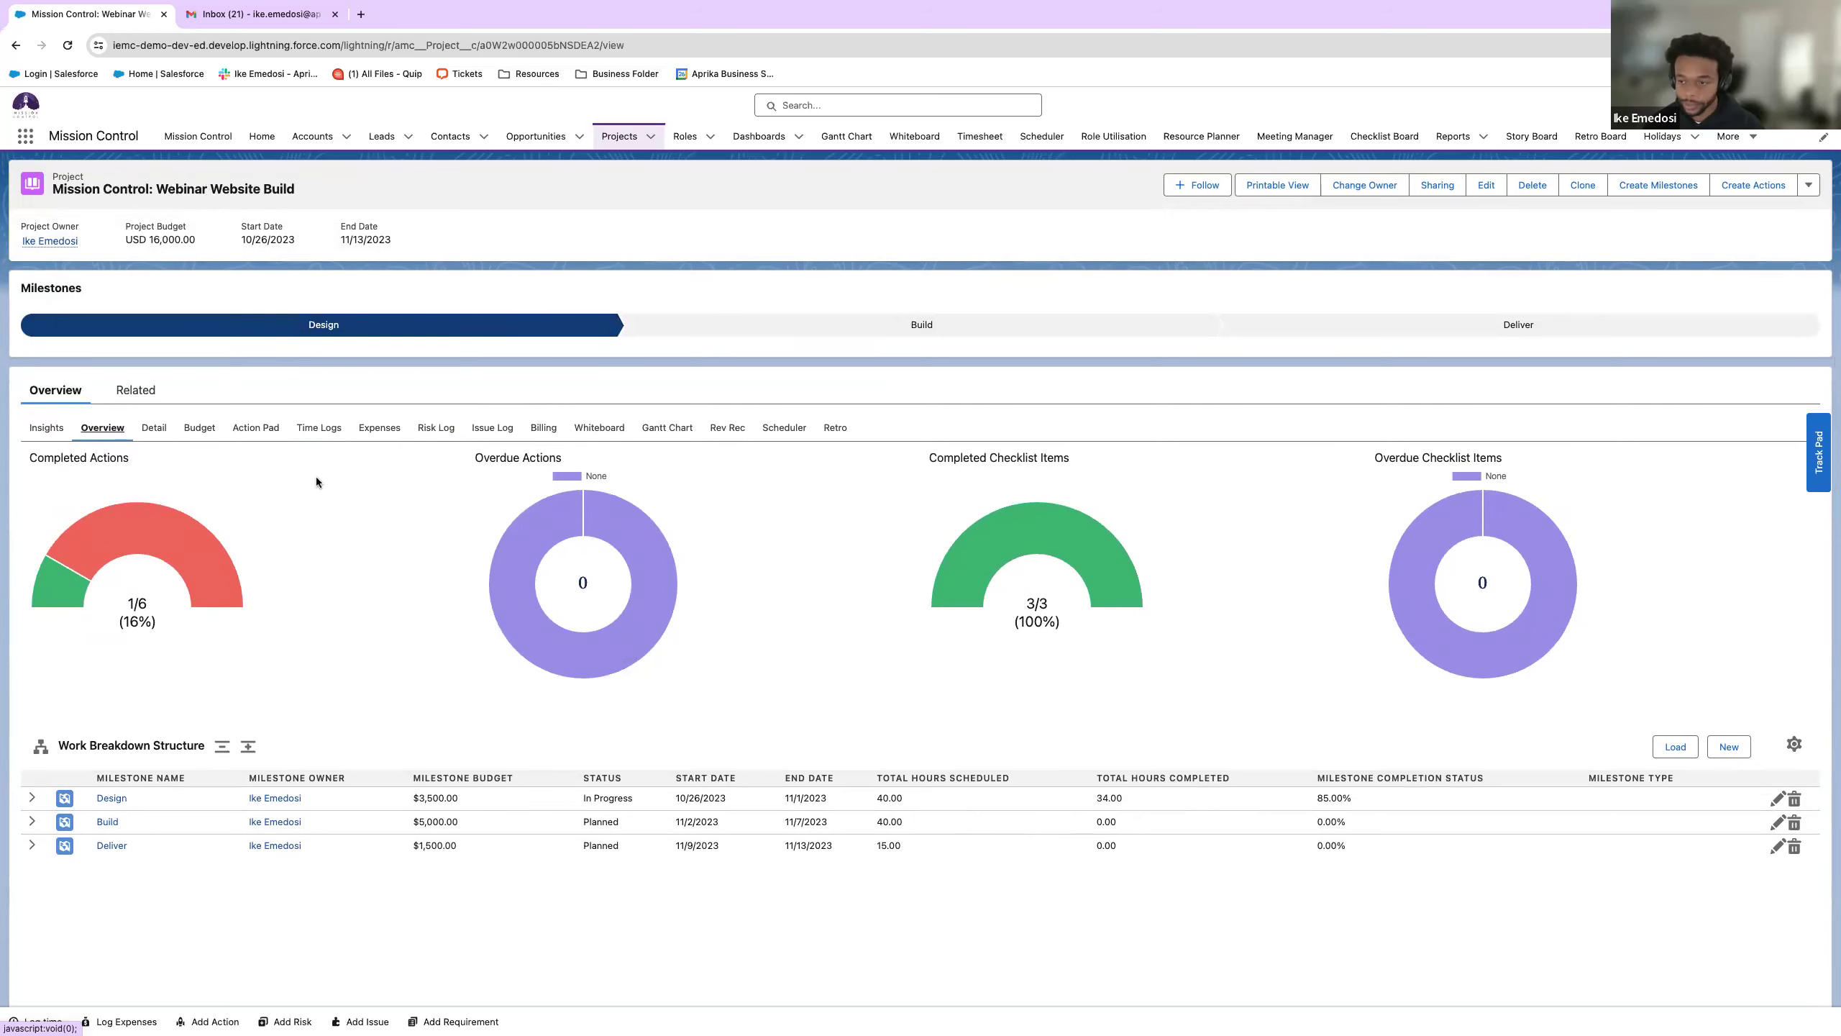
- Log 6 hours on the Design milestone's Design UI action for its designer, with status Complete, and expand Design again
click(34, 798)
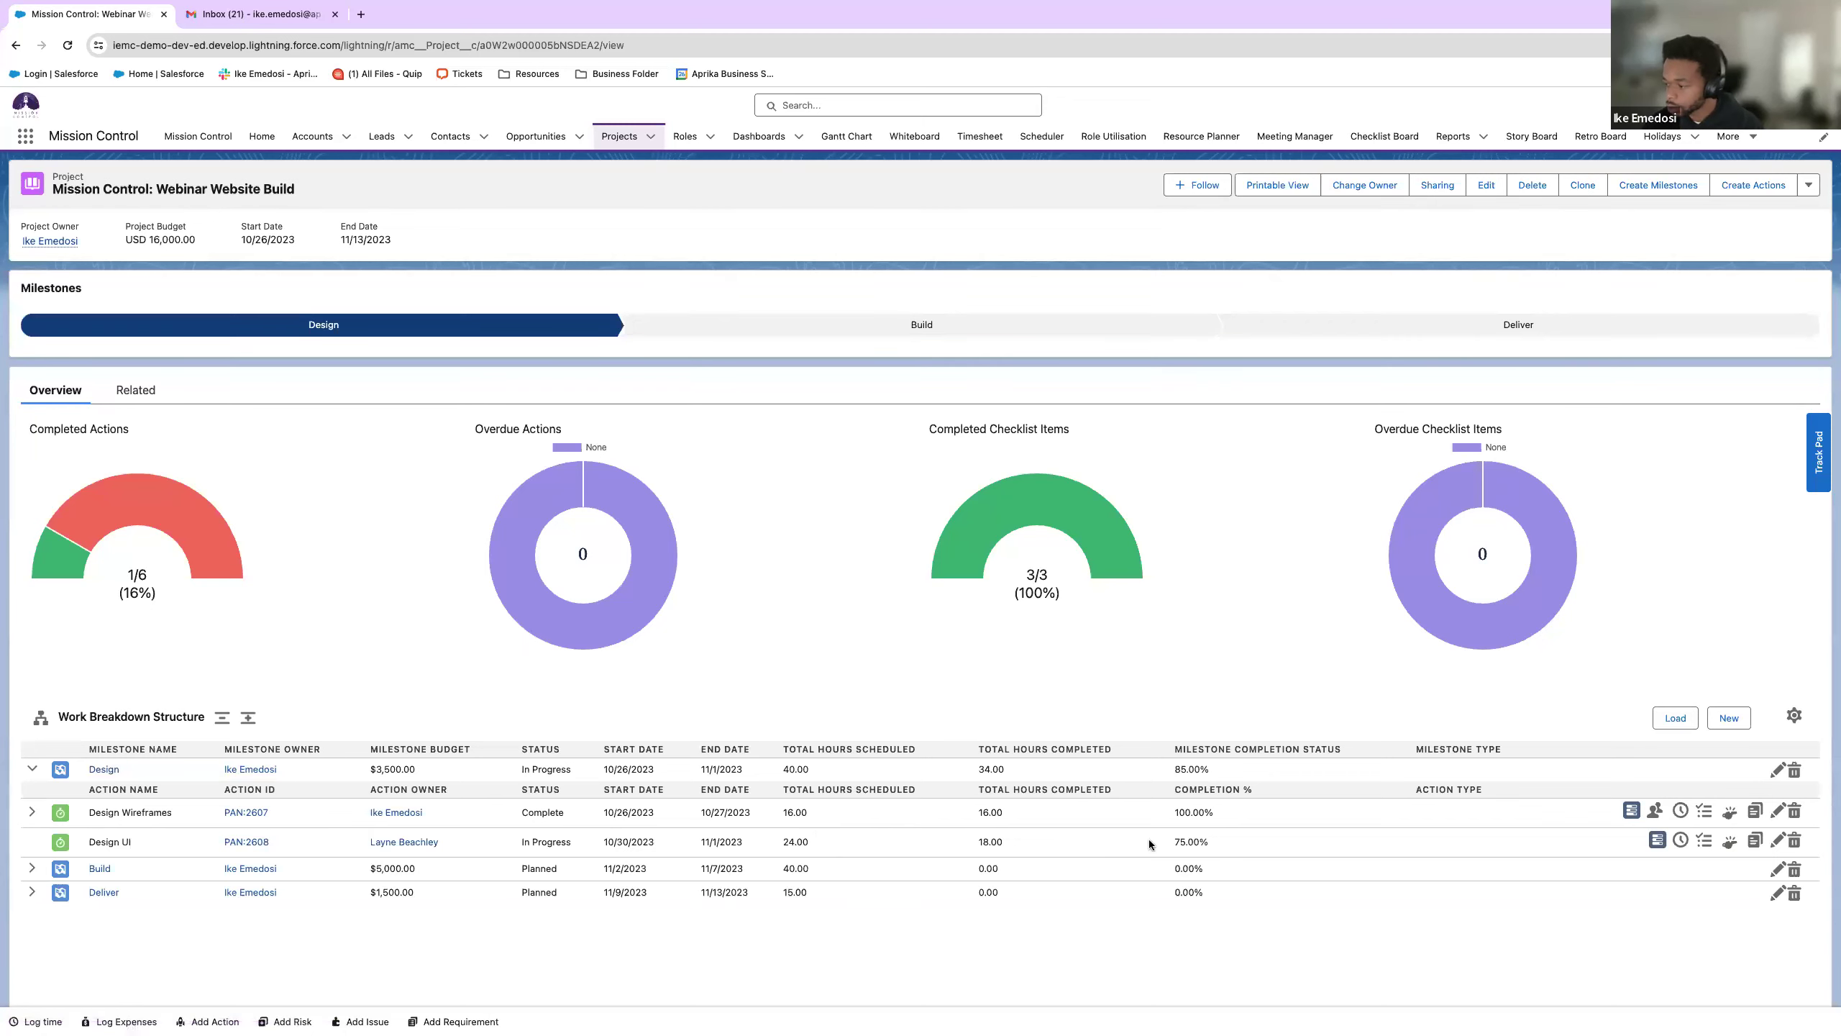
click(1680, 841)
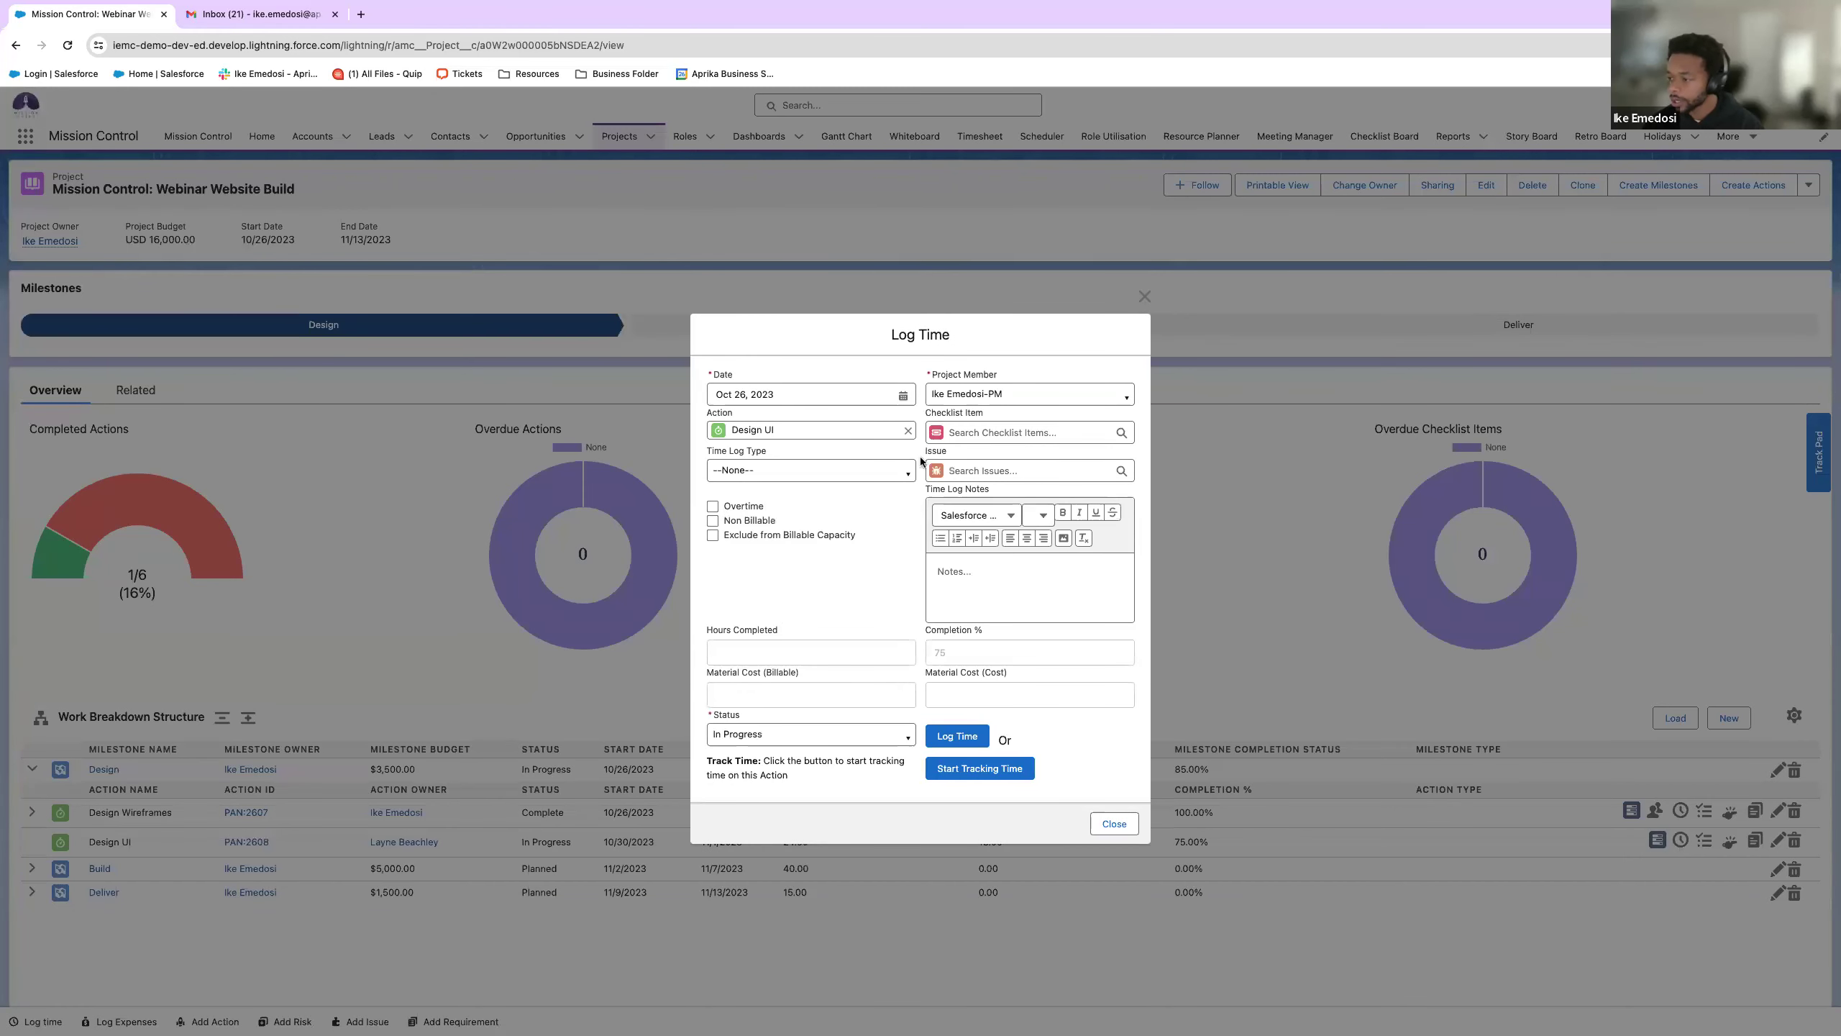
click(979, 393)
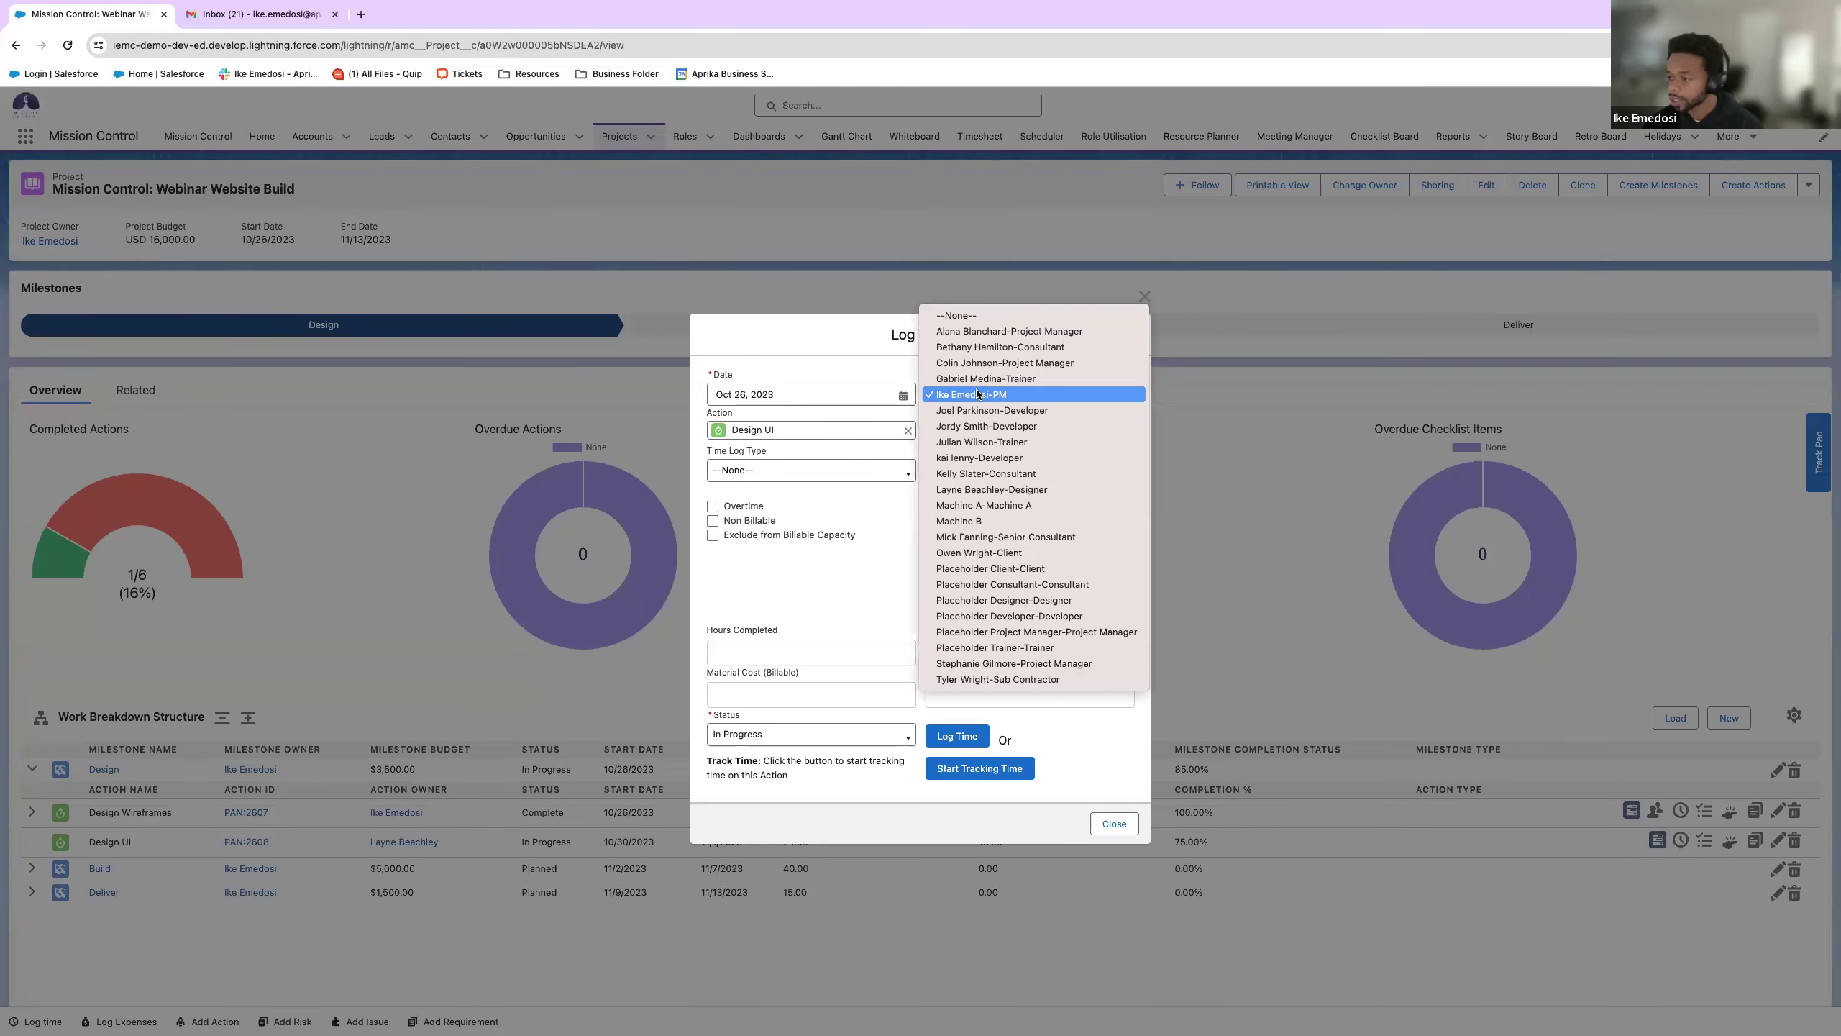
click(979, 489)
click(767, 654)
text(6)
click(772, 735)
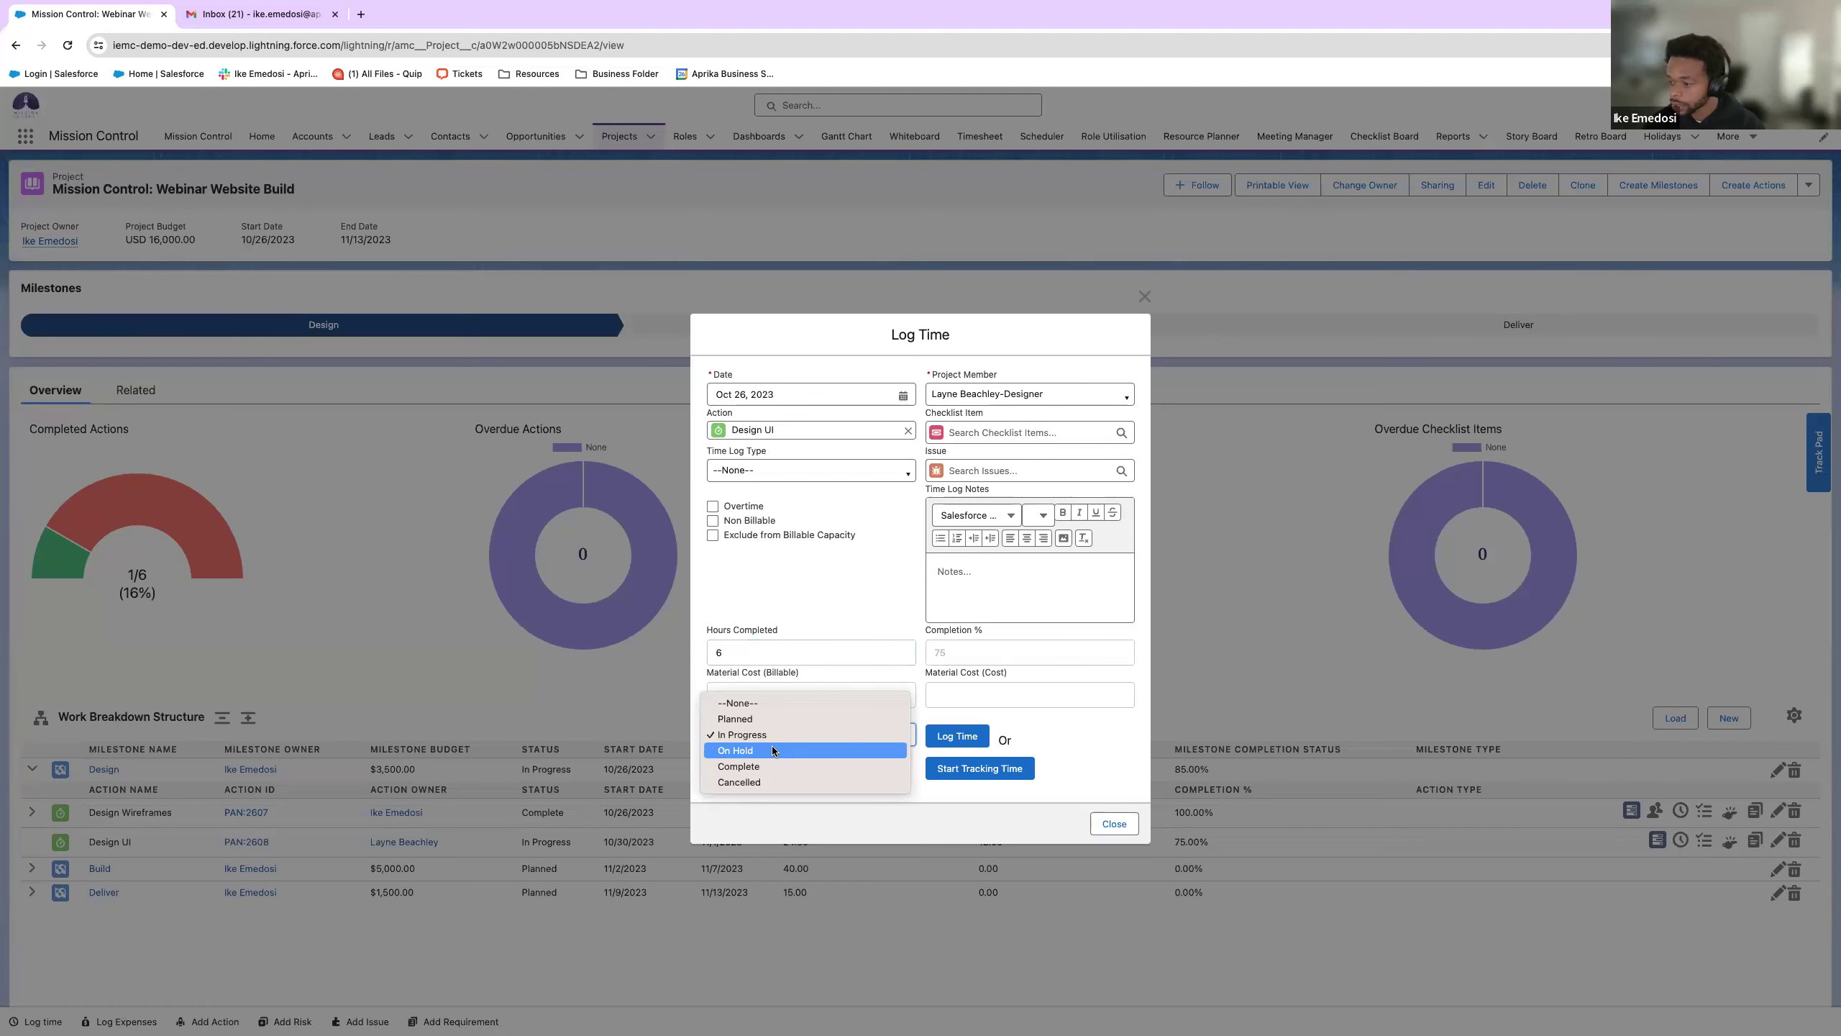
click(746, 766)
click(978, 735)
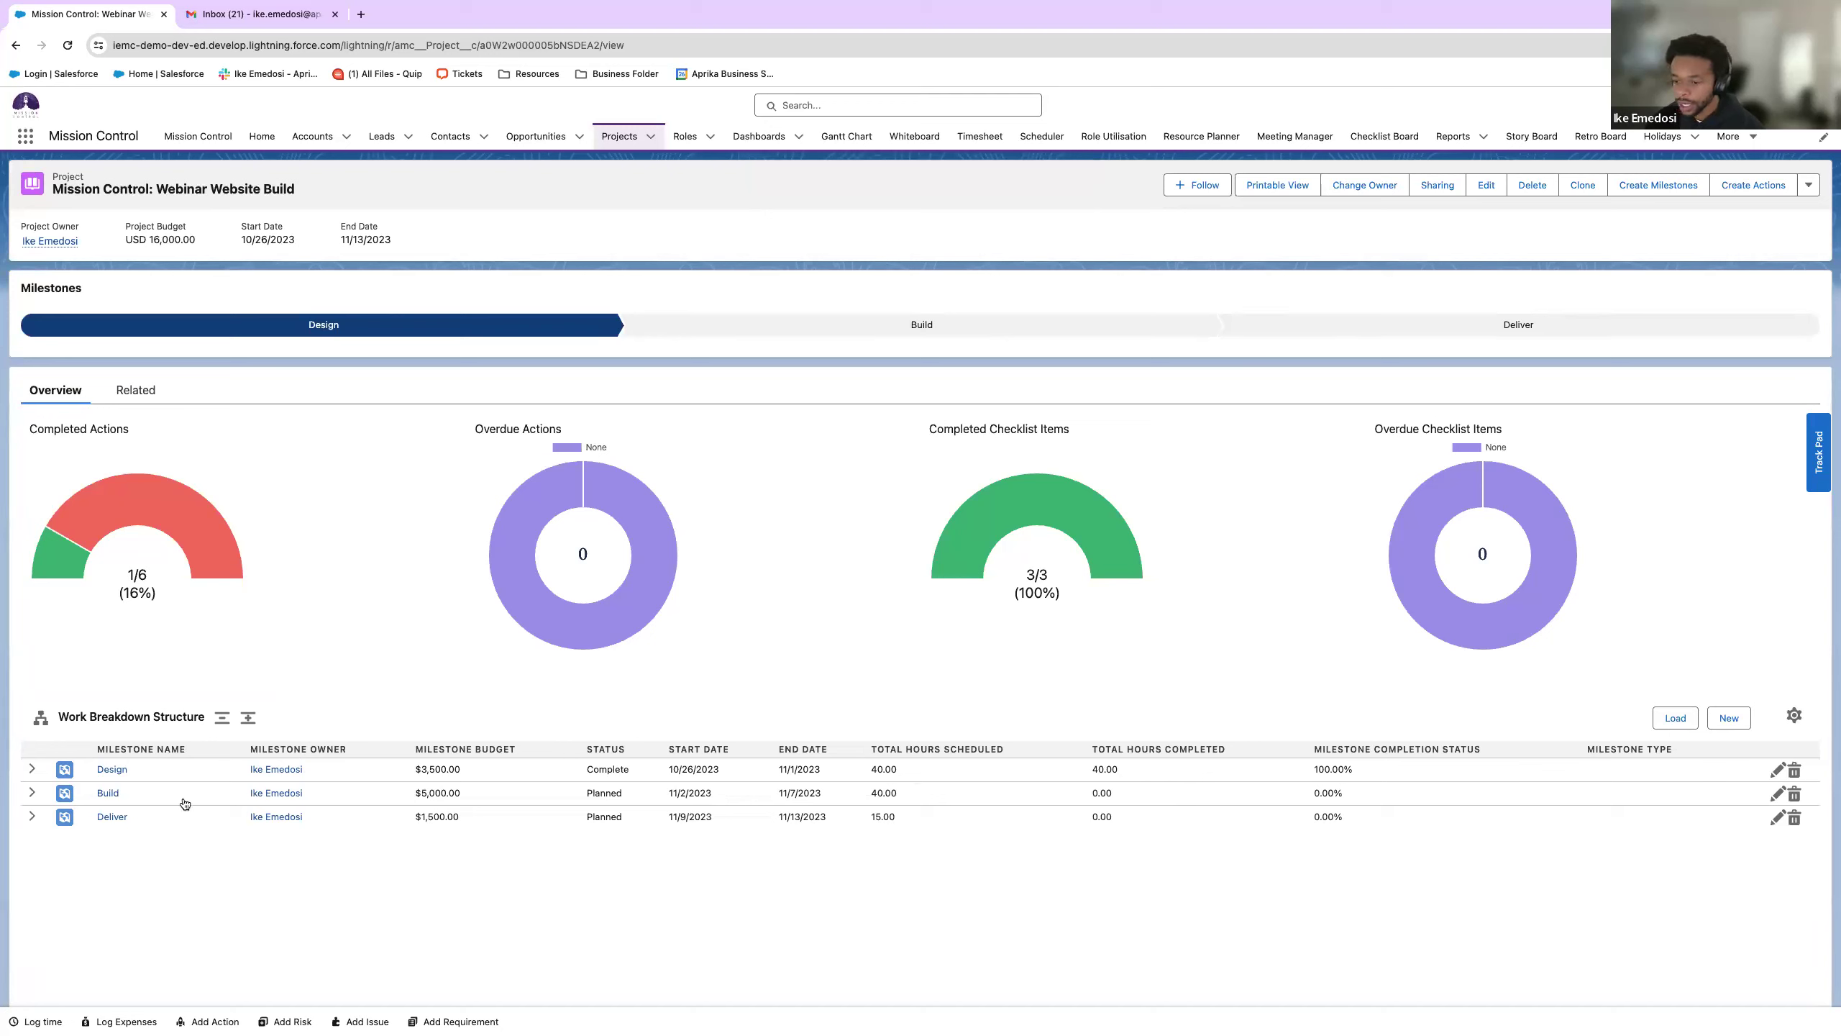
click(32, 768)
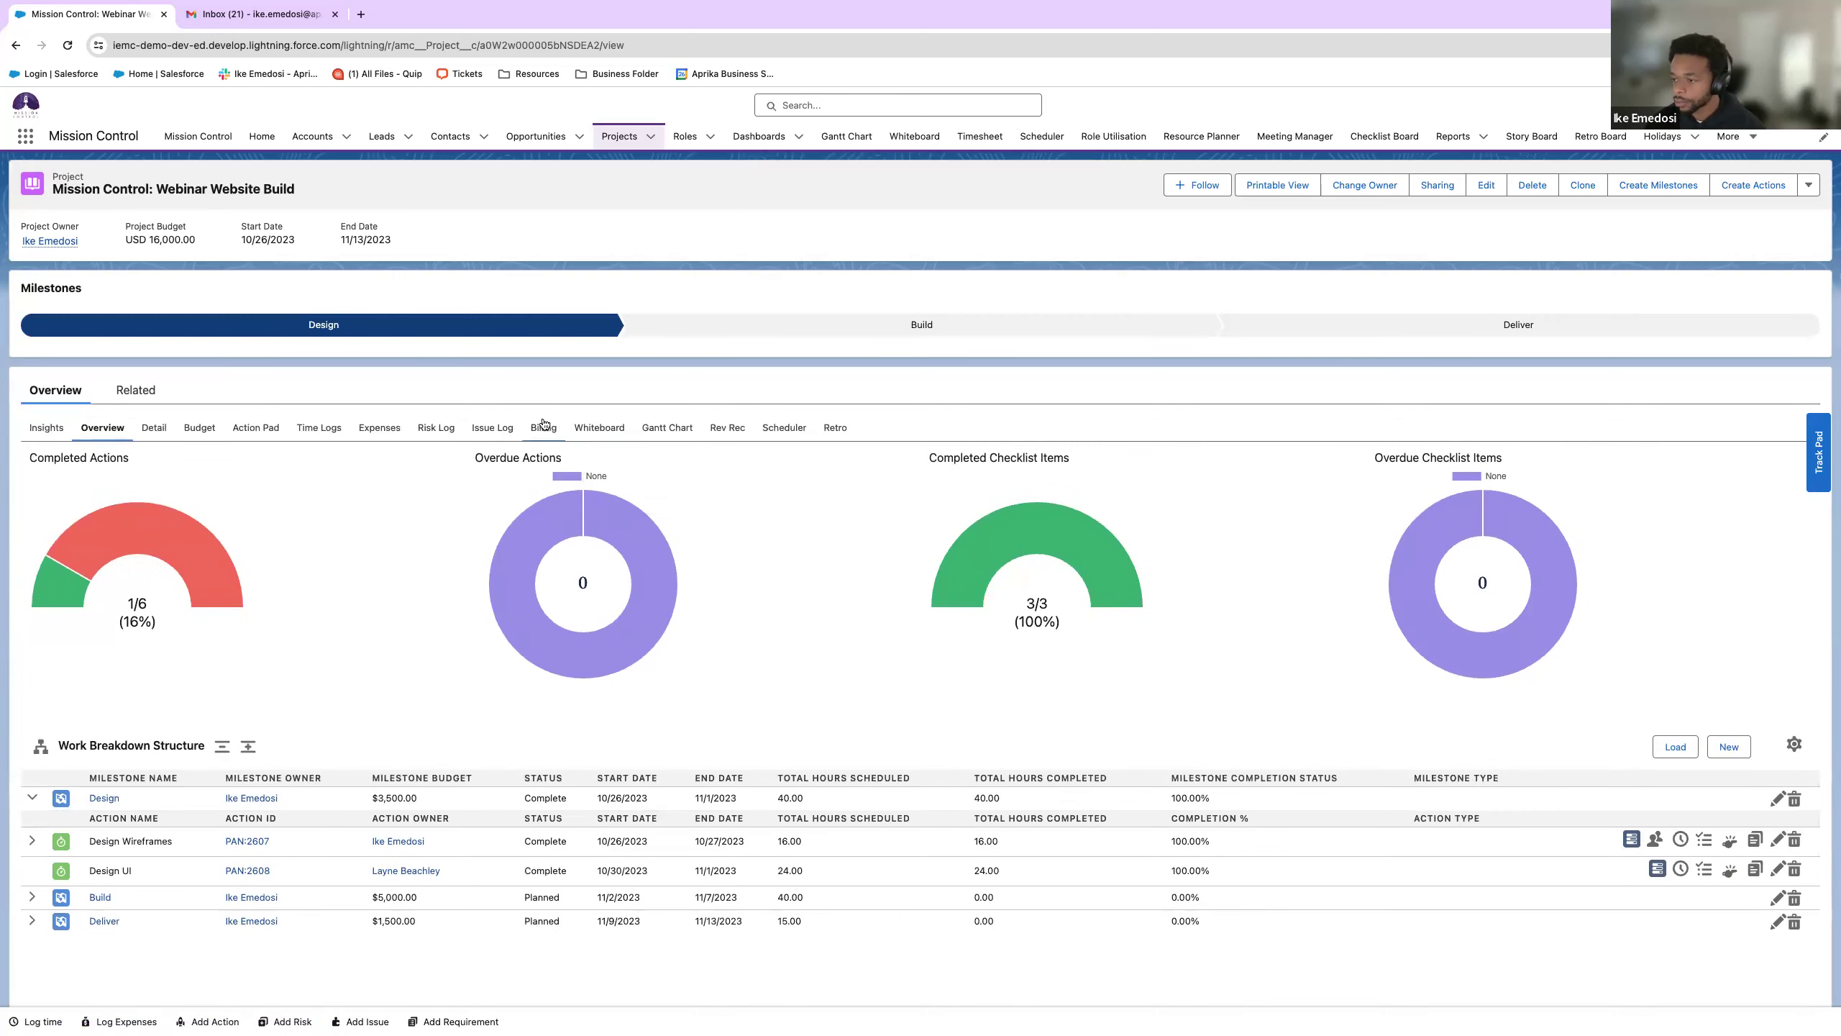
- Open the project's draft billing event for editing under Billing and review its financial information, invoice template and dates
click(541, 427)
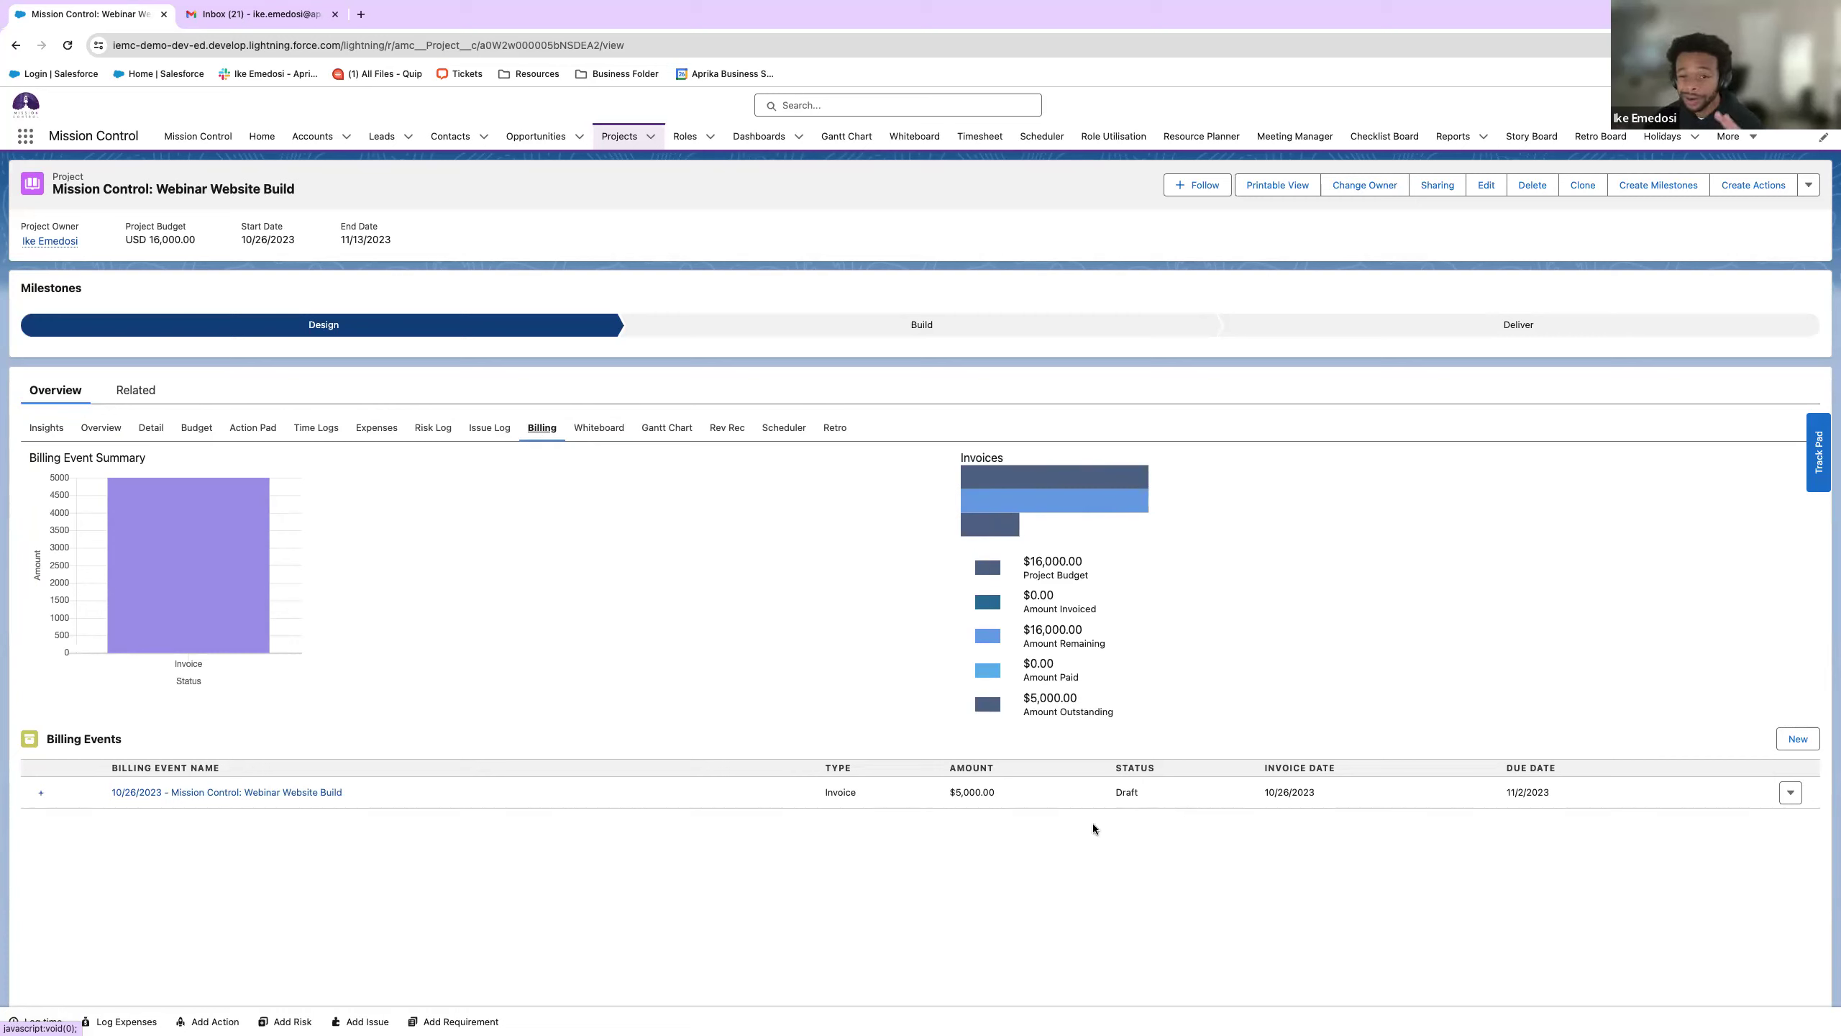
click(1790, 792)
click(1677, 828)
scroll(848, 591, down, 10)
scroll(849, 591, up, 5)
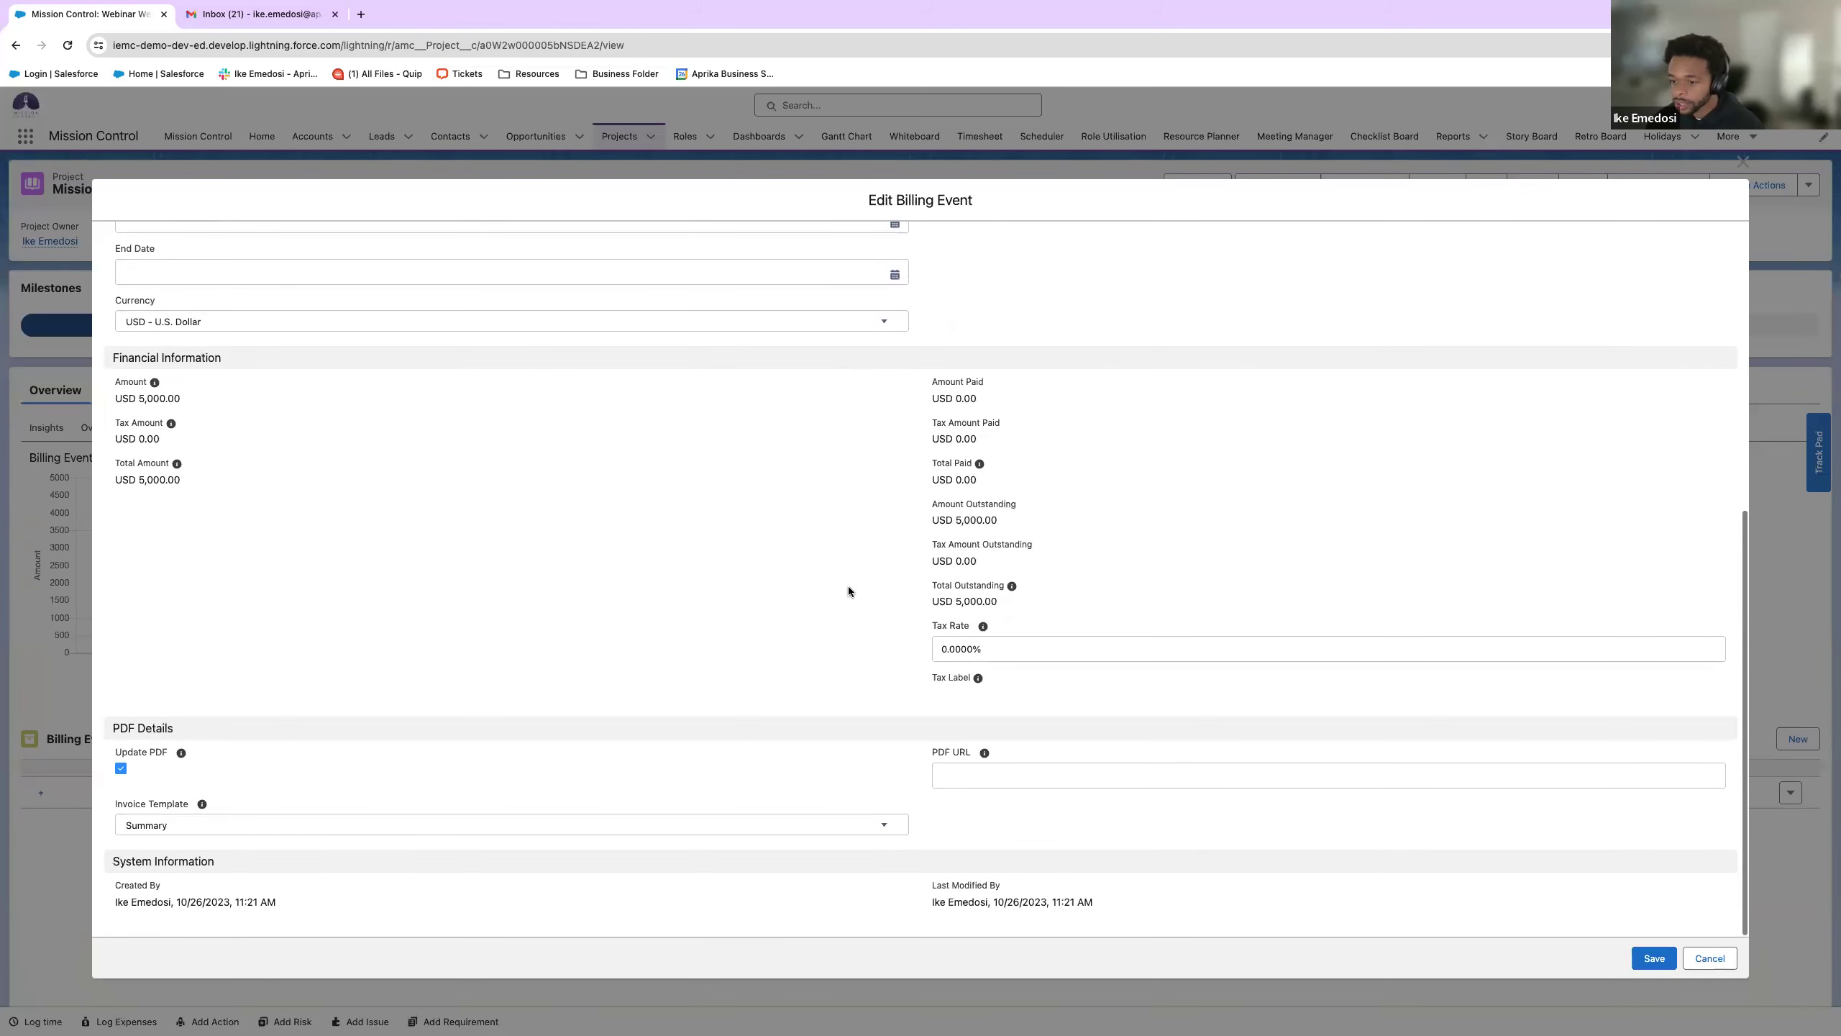
scroll(848, 589, down, 6)
click(450, 826)
click(449, 826)
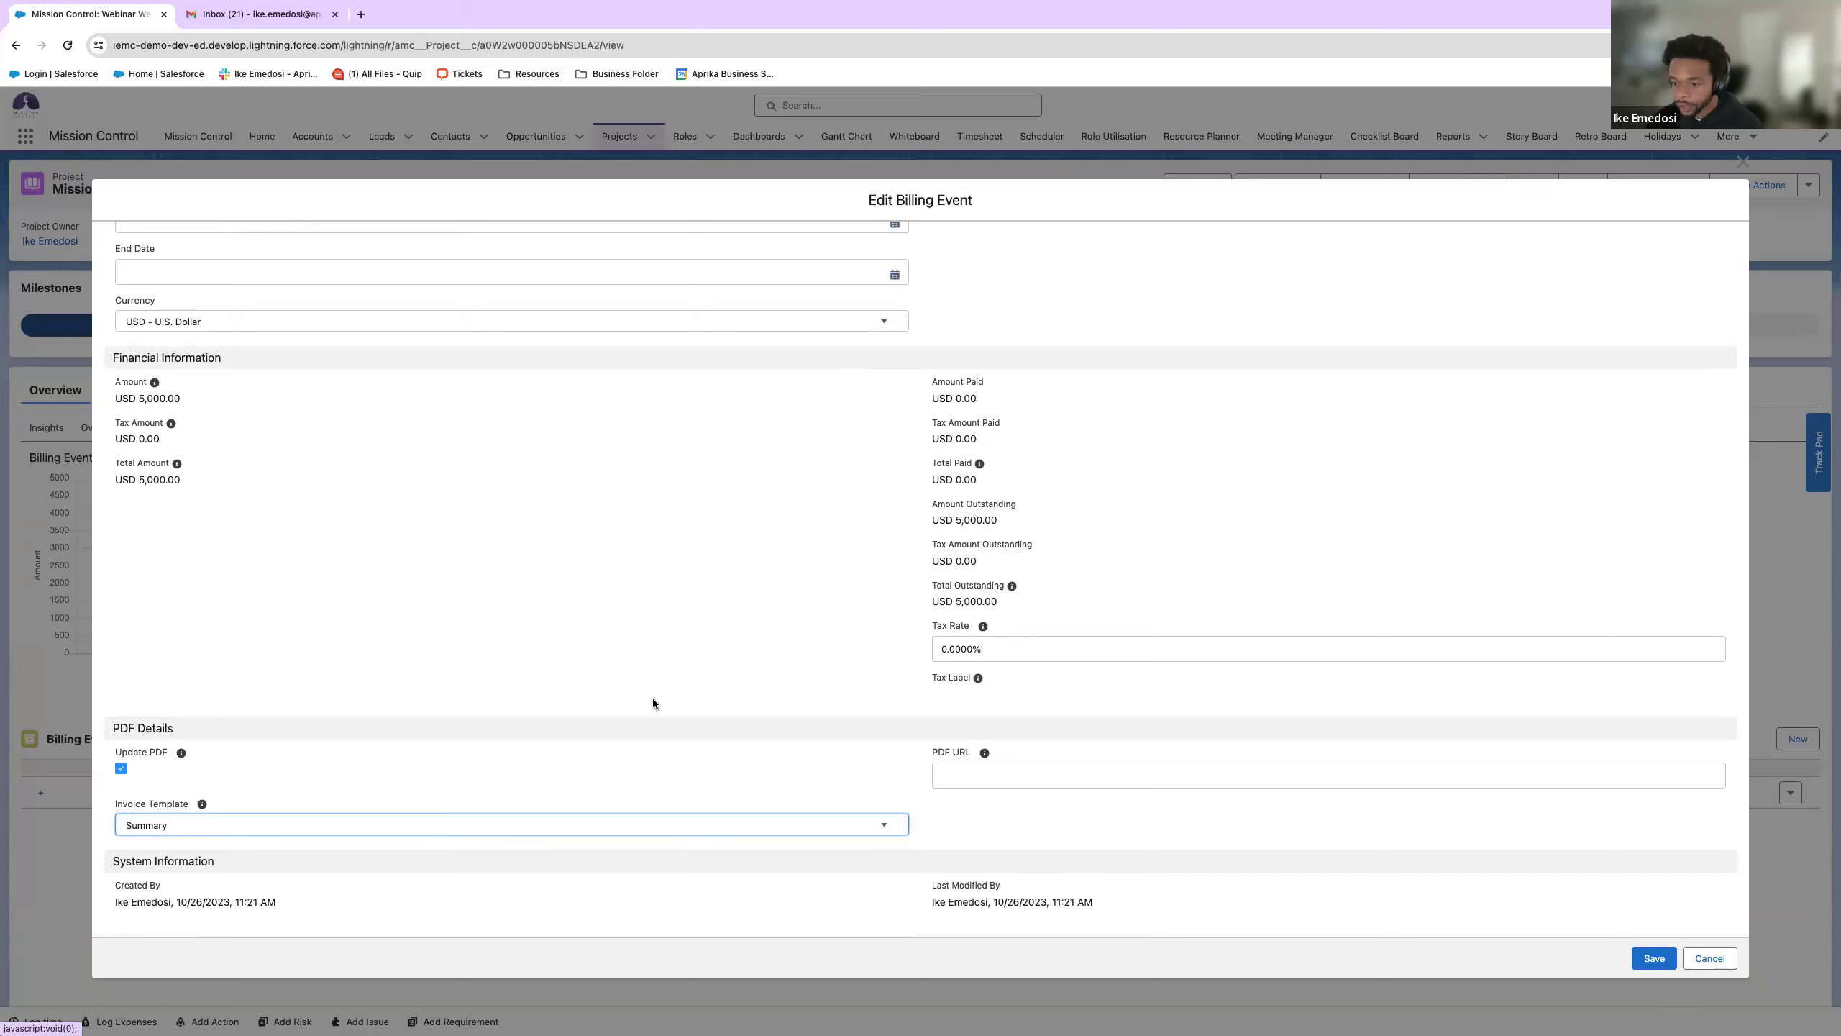
scroll(653, 698, up, 9)
scroll(1039, 390, up, 2)
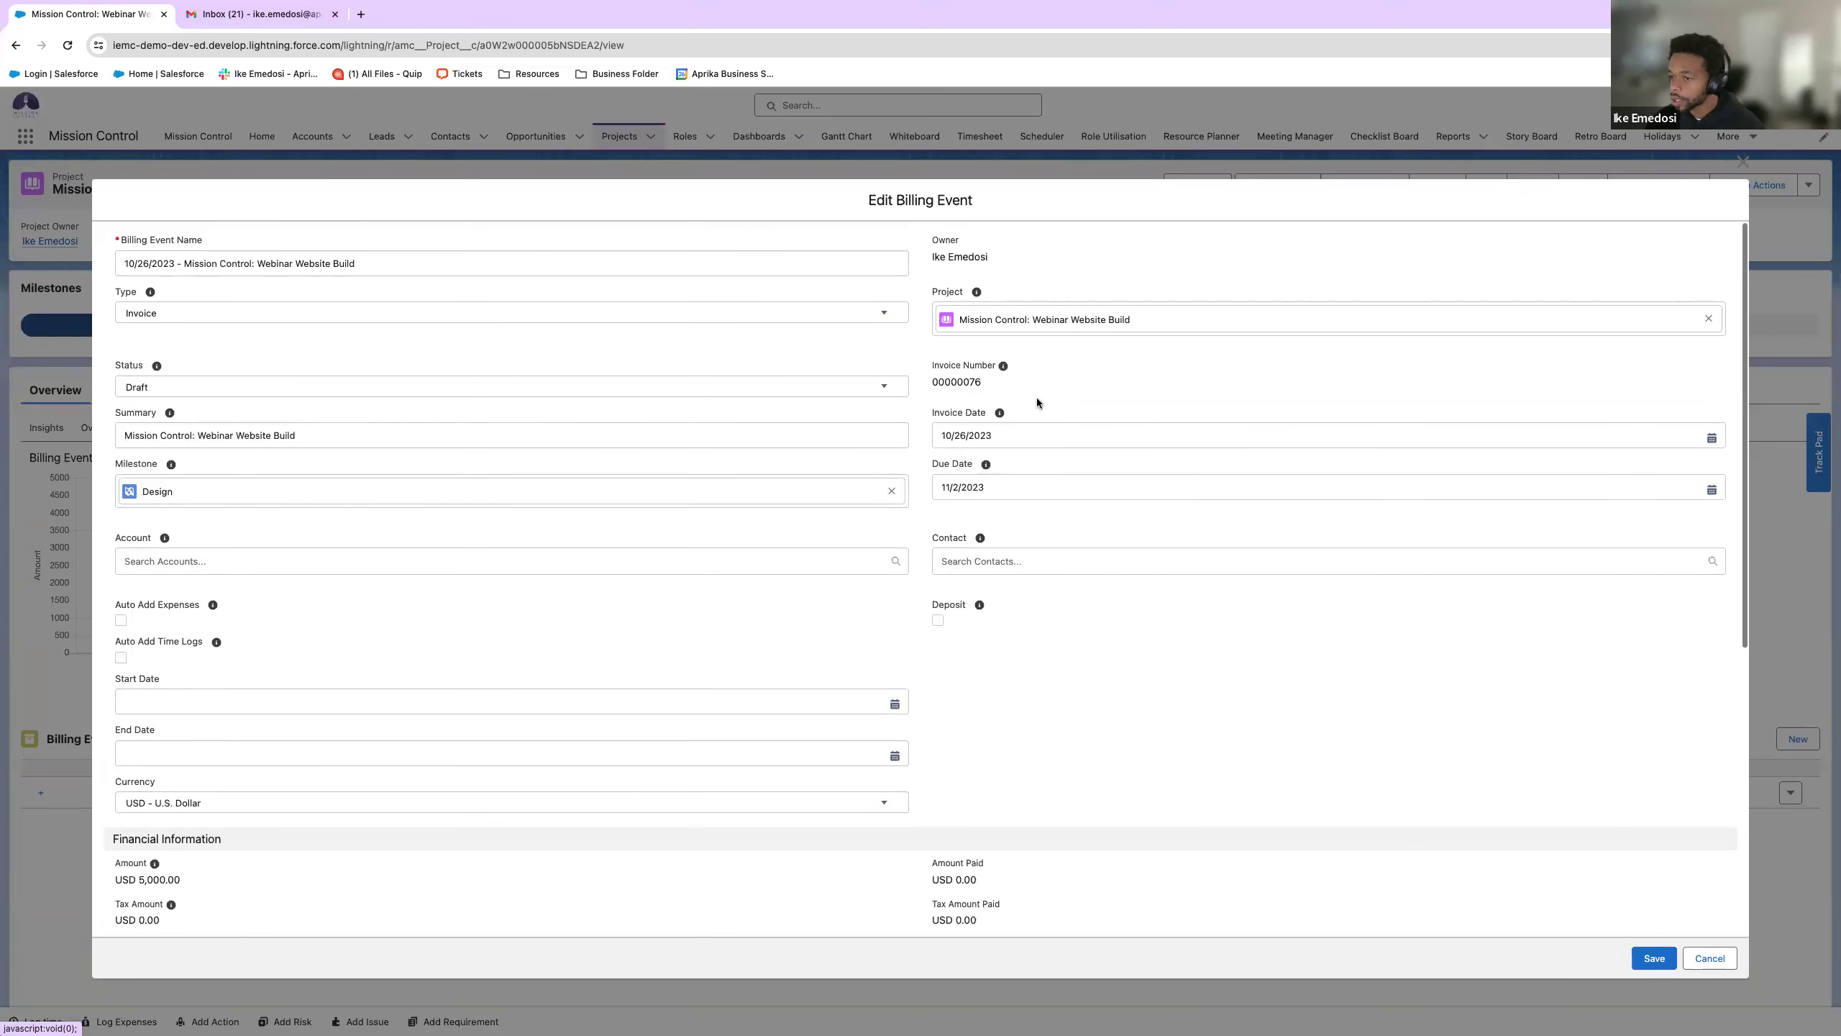
- Set the billing event's status to Issued and save it
click(412, 385)
click(310, 464)
click(1653, 958)
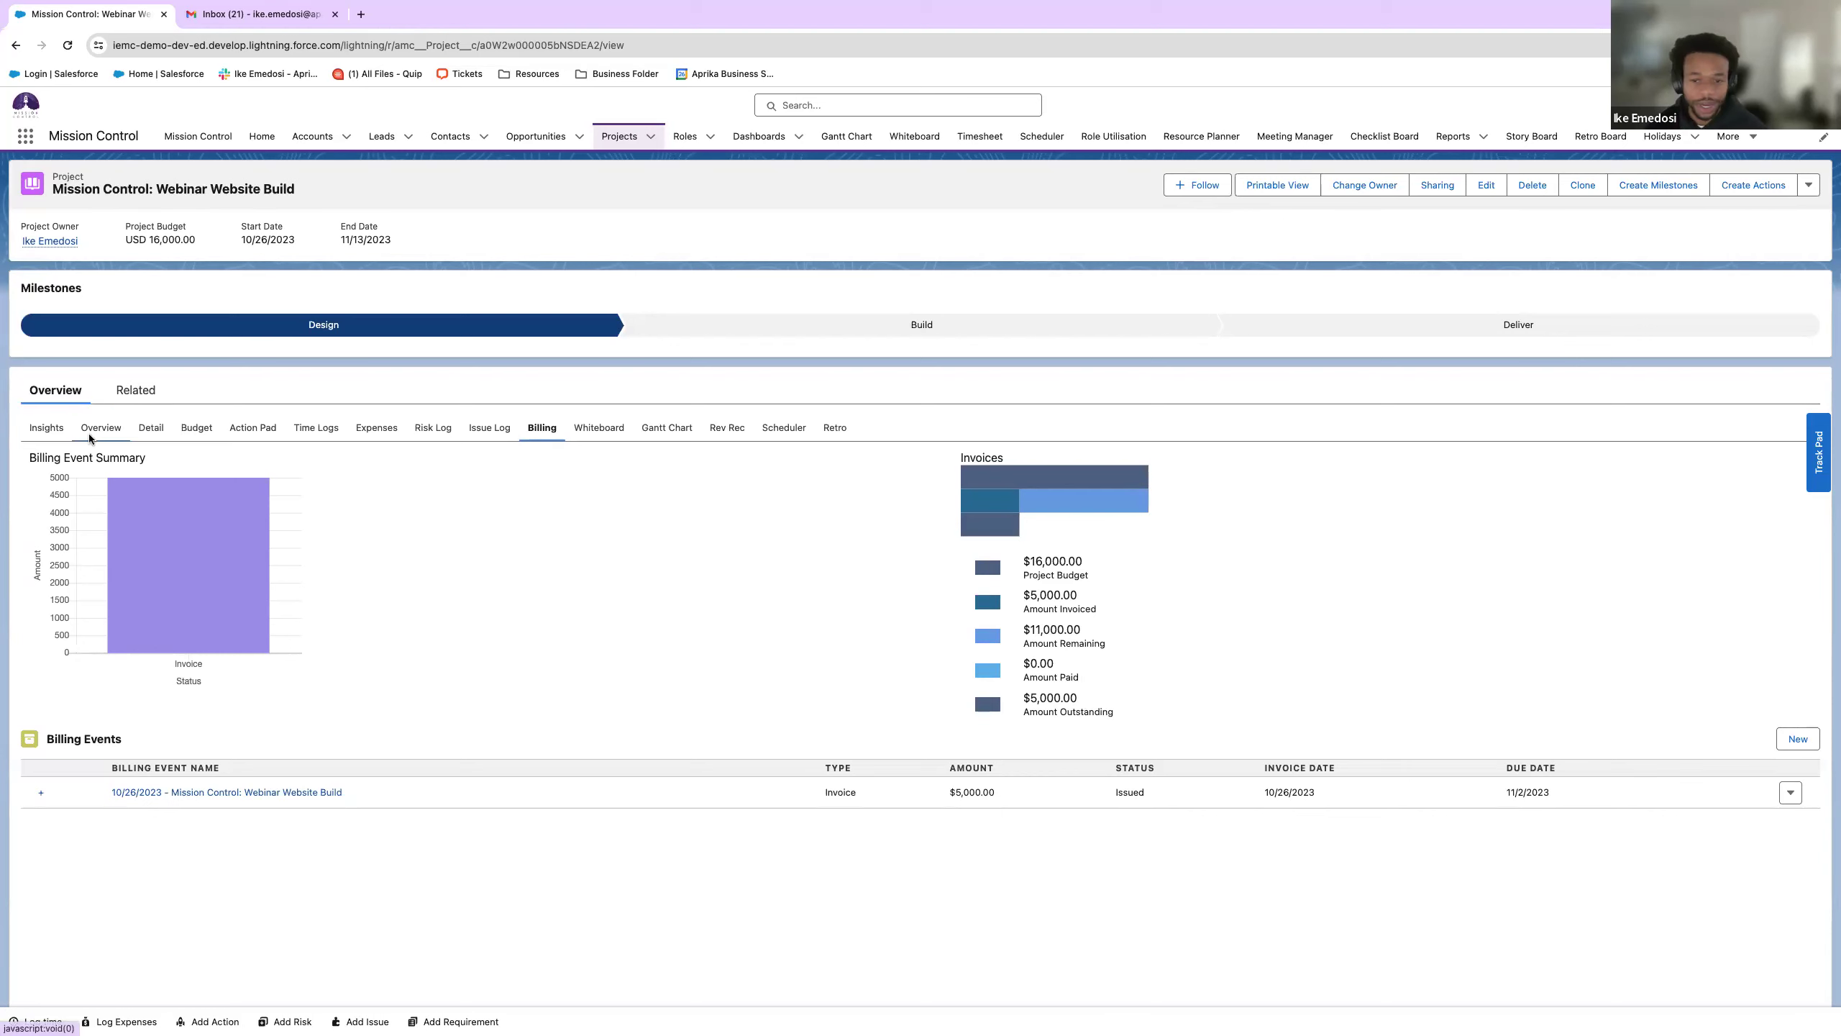
- In the project Overview, expand Design and Design Wireframes to view the actions and checklist items, and collapse both again
click(112, 421)
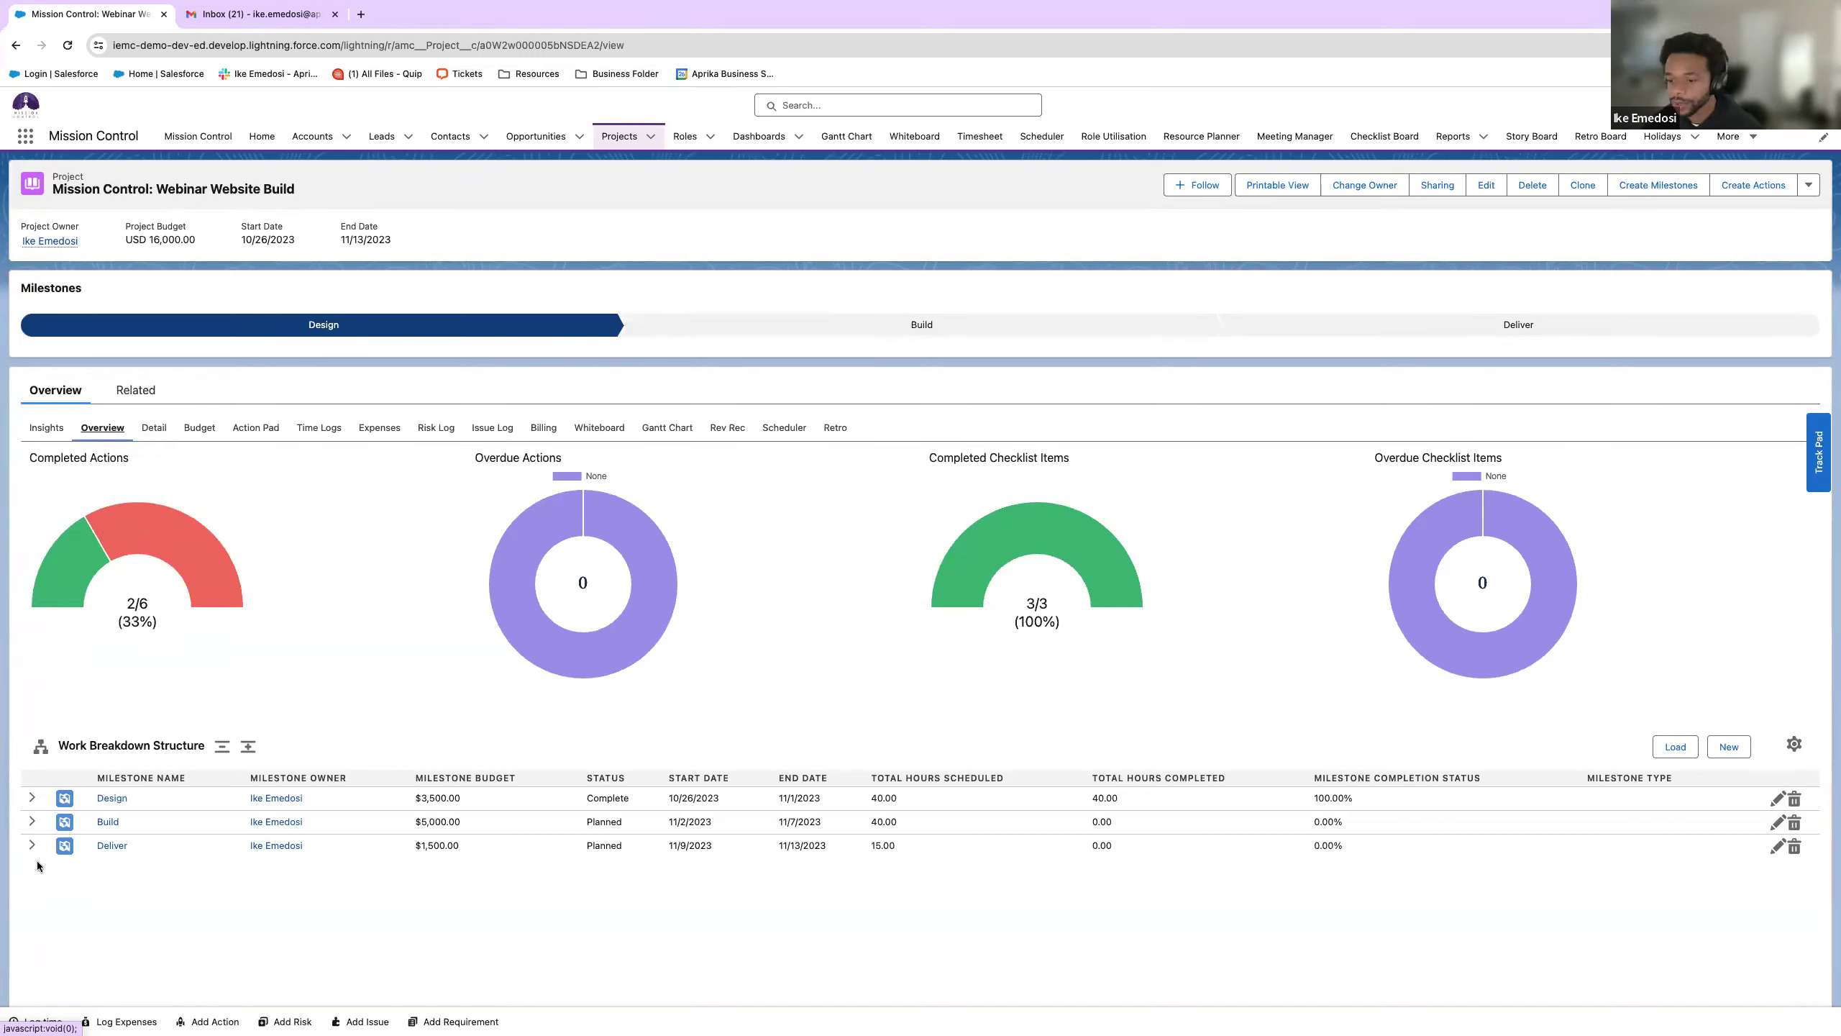
click(33, 797)
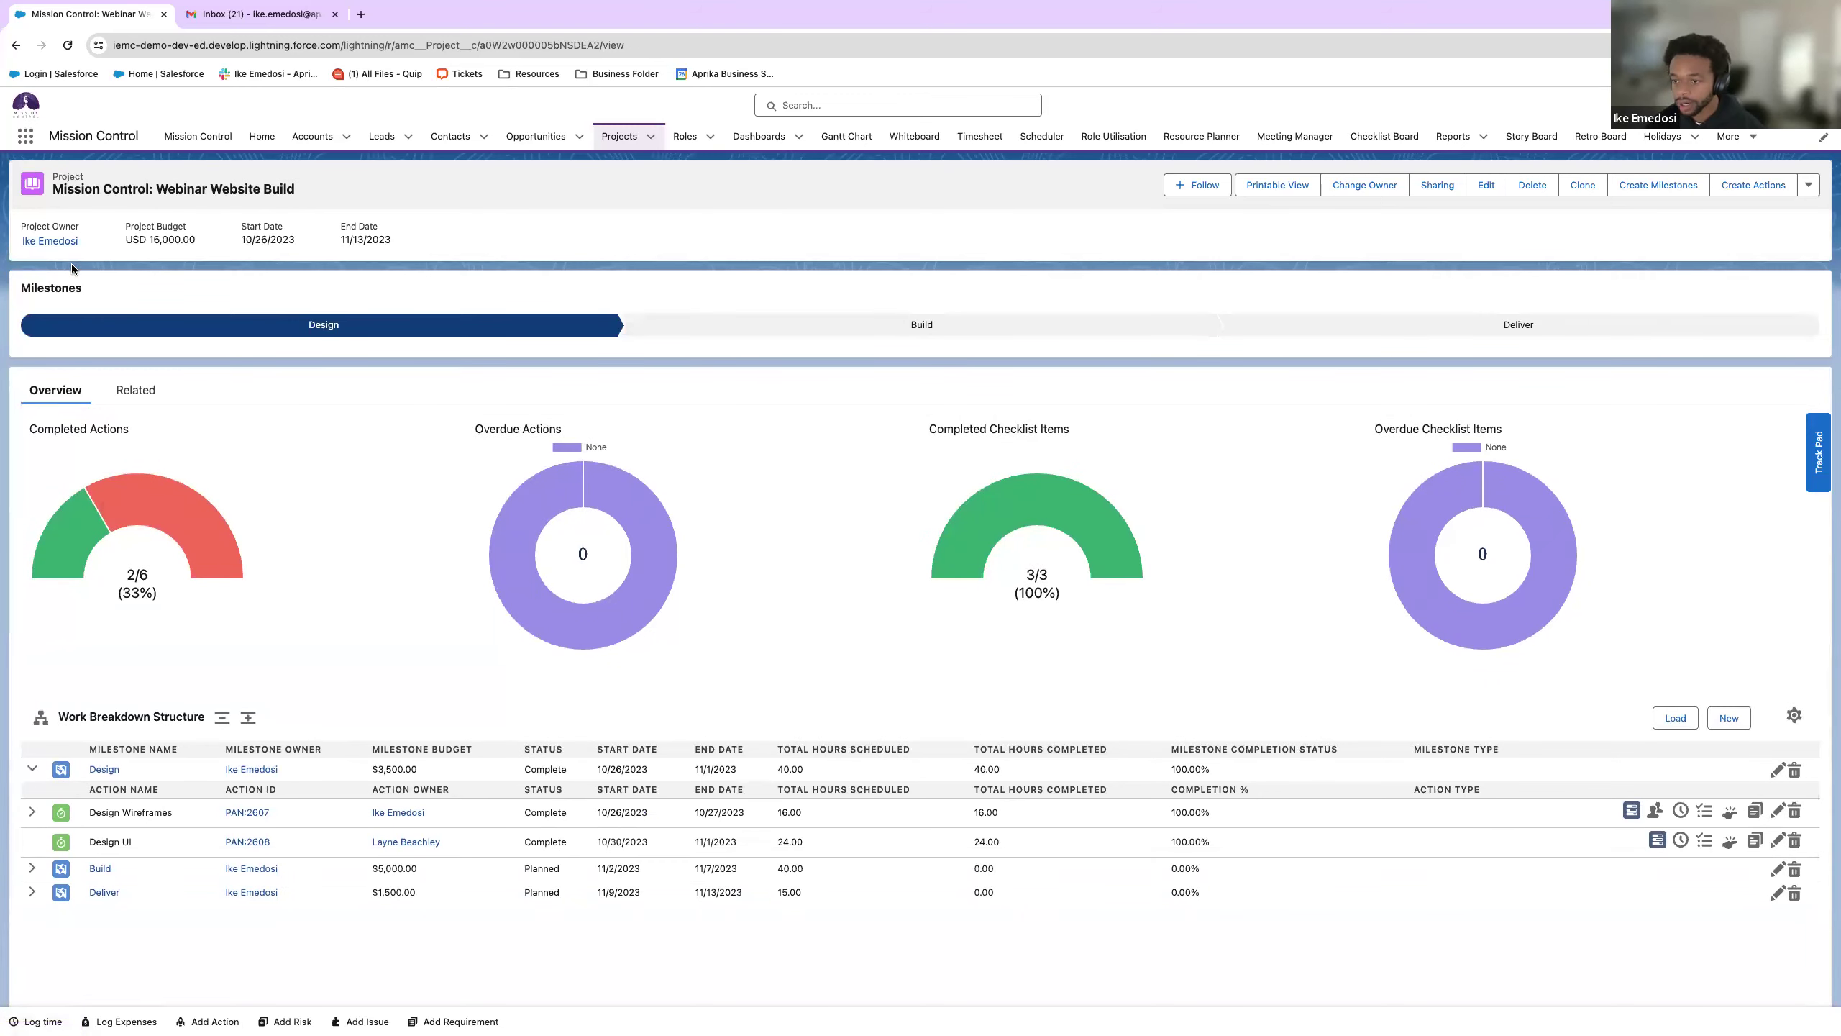
click(31, 812)
scroll(72, 816, down, 2)
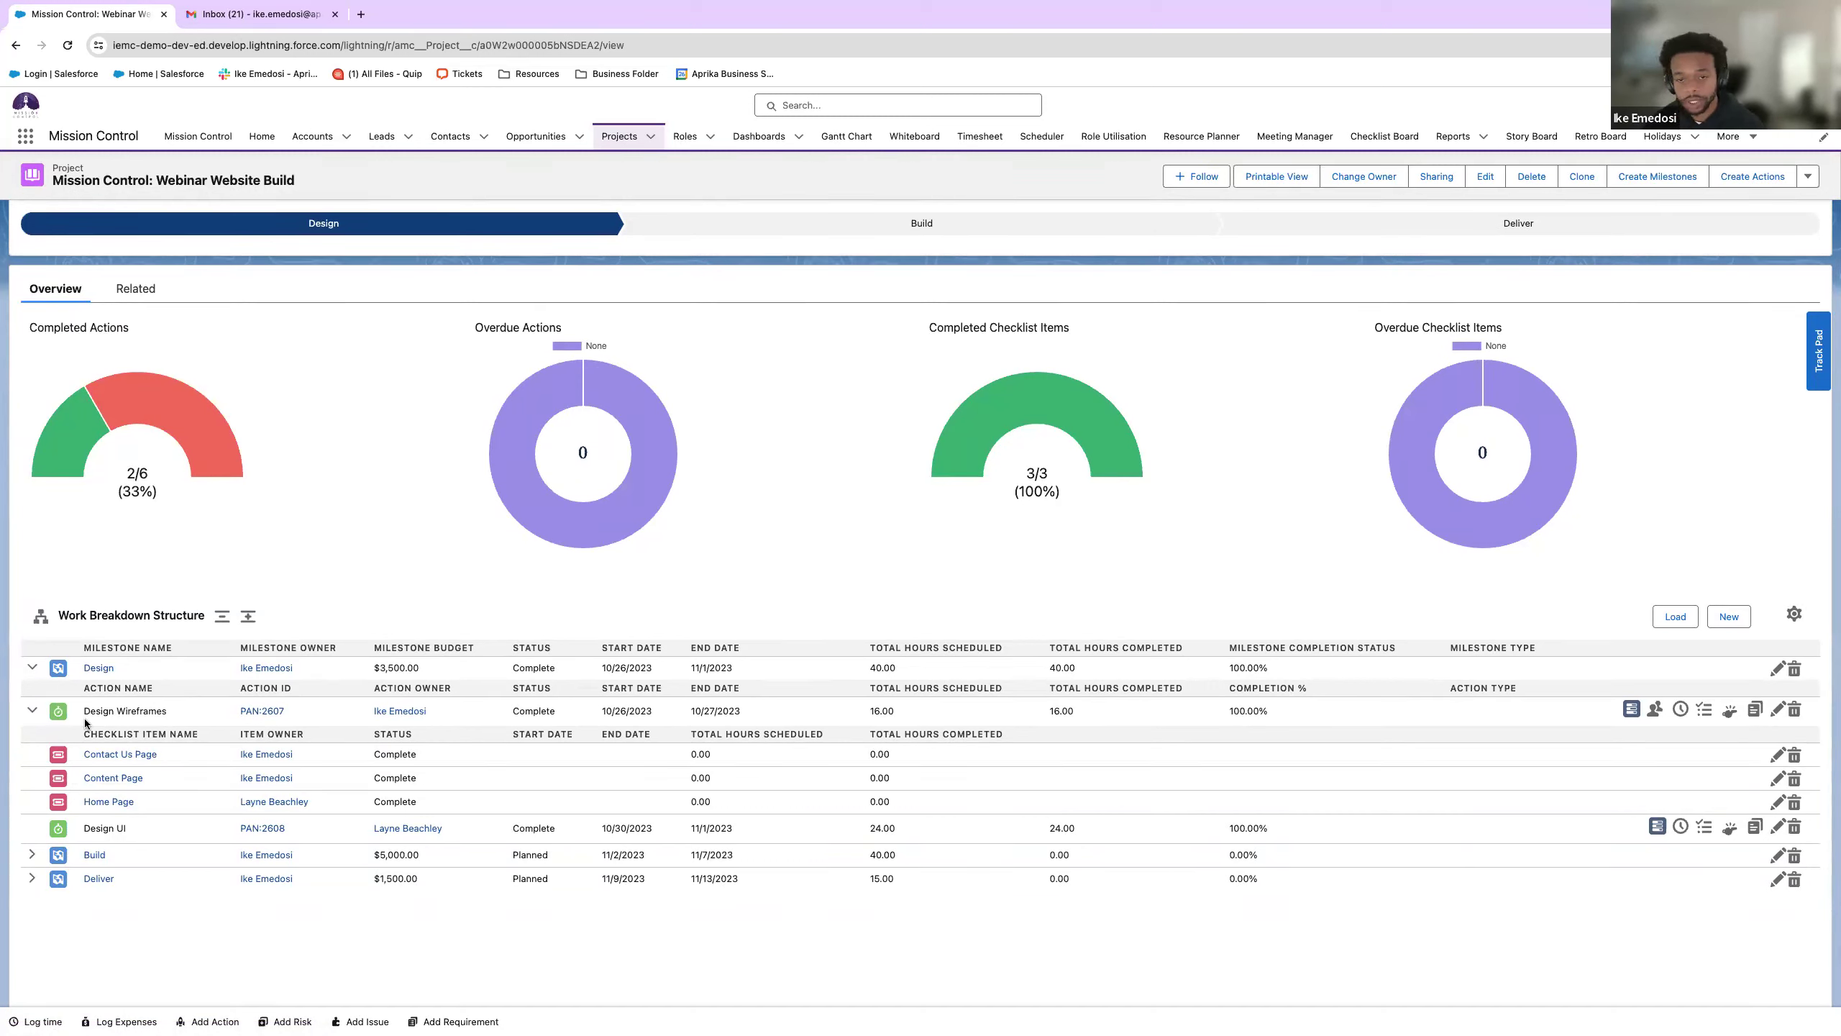
click(34, 711)
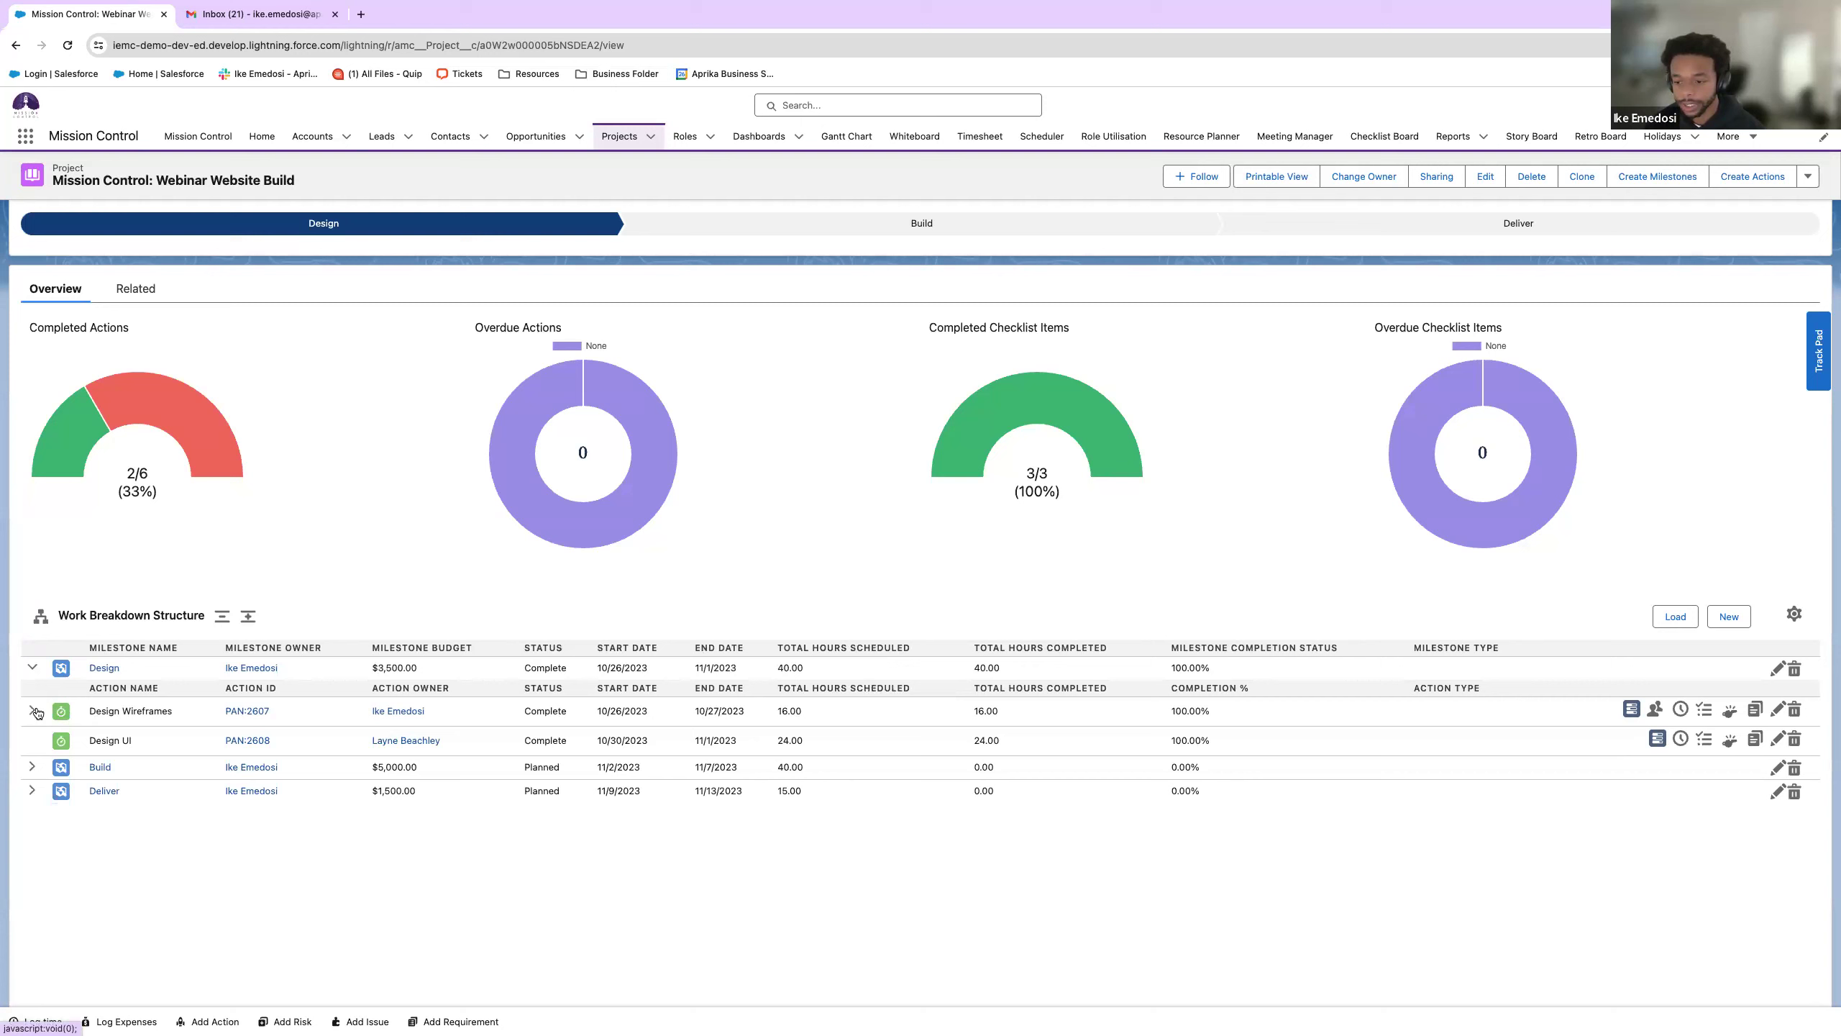
click(31, 667)
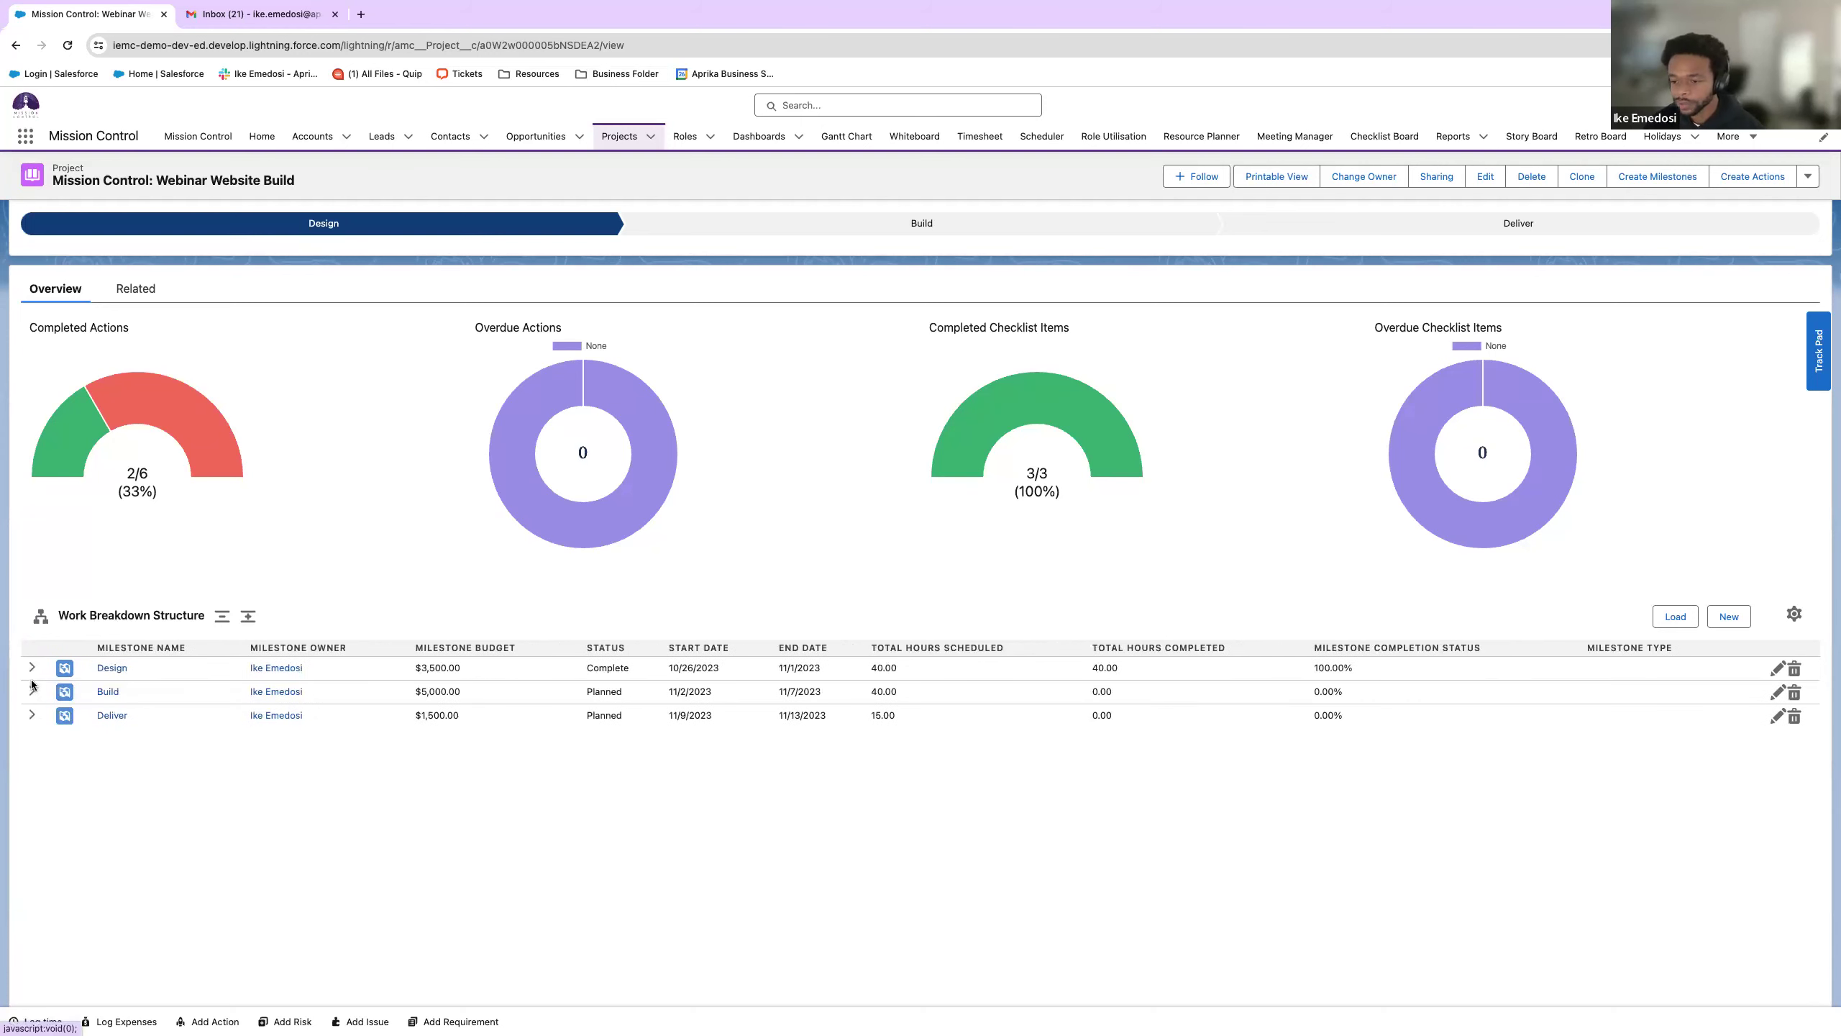
- Expand the Build milestone, review the Availability issue logged against the Build Framework action, and close it without changes
click(32, 692)
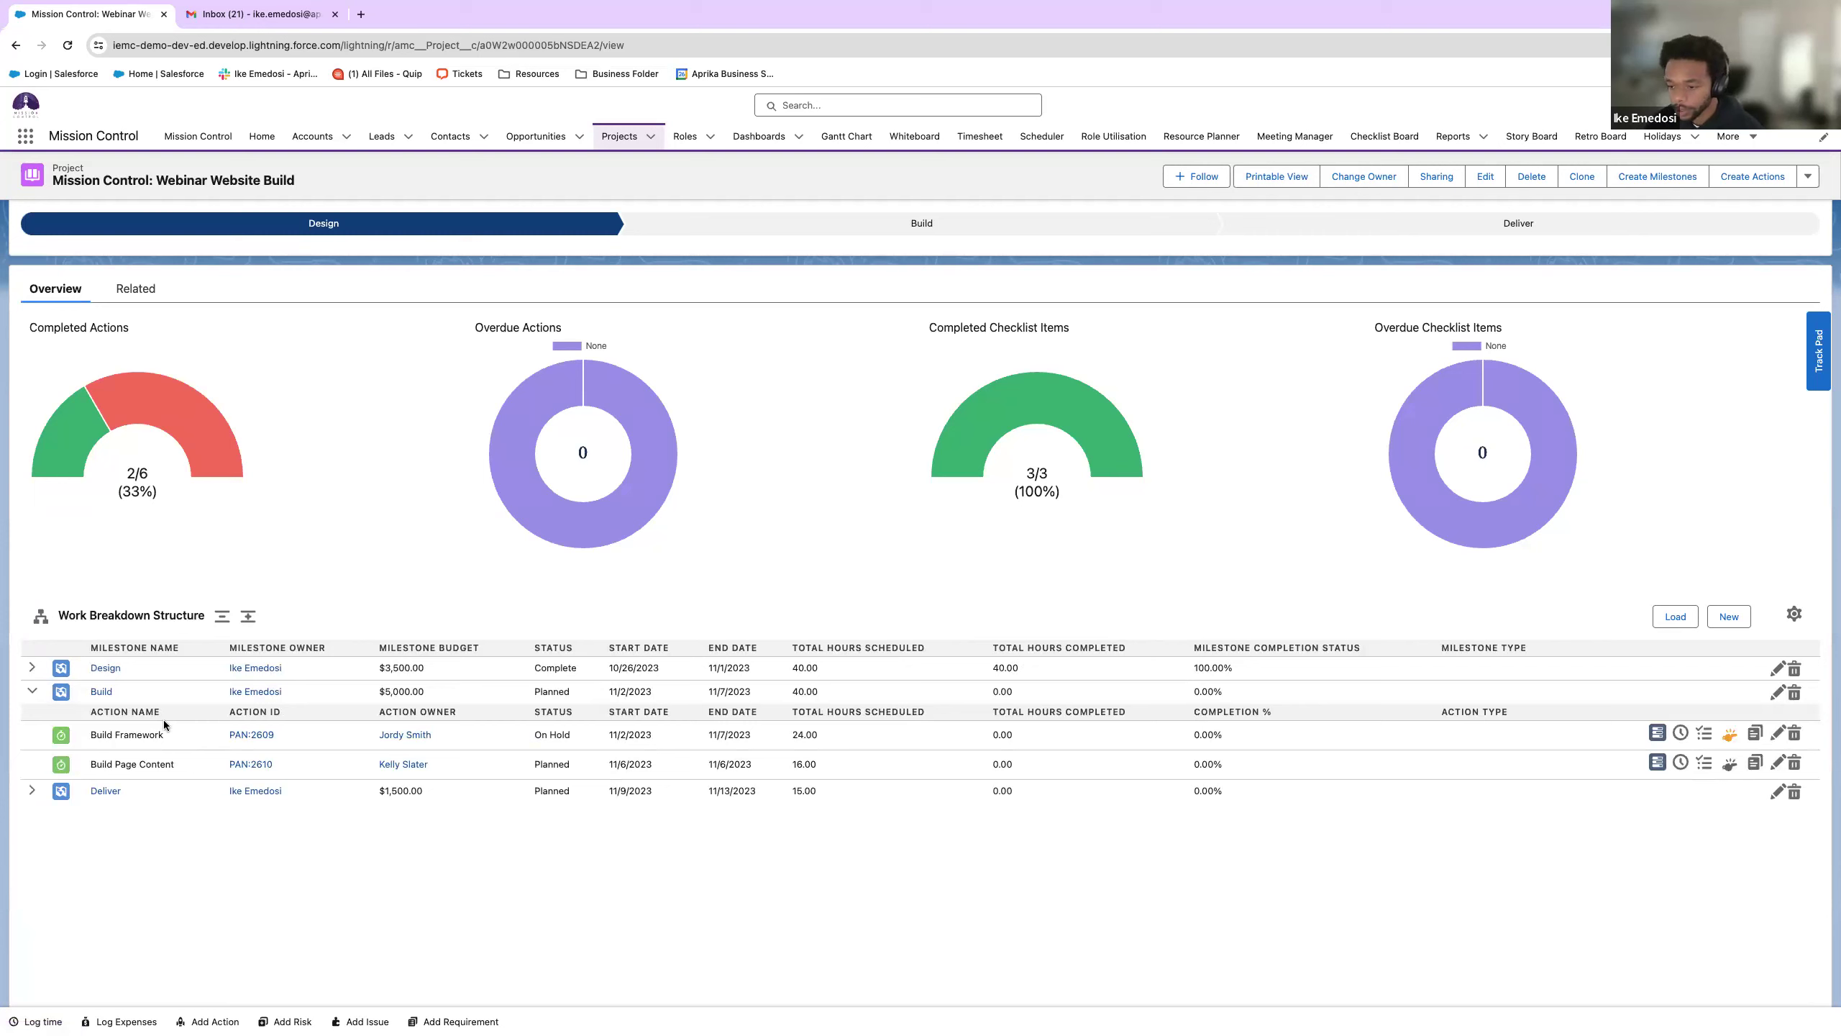
scroll(450, 729, right, 1)
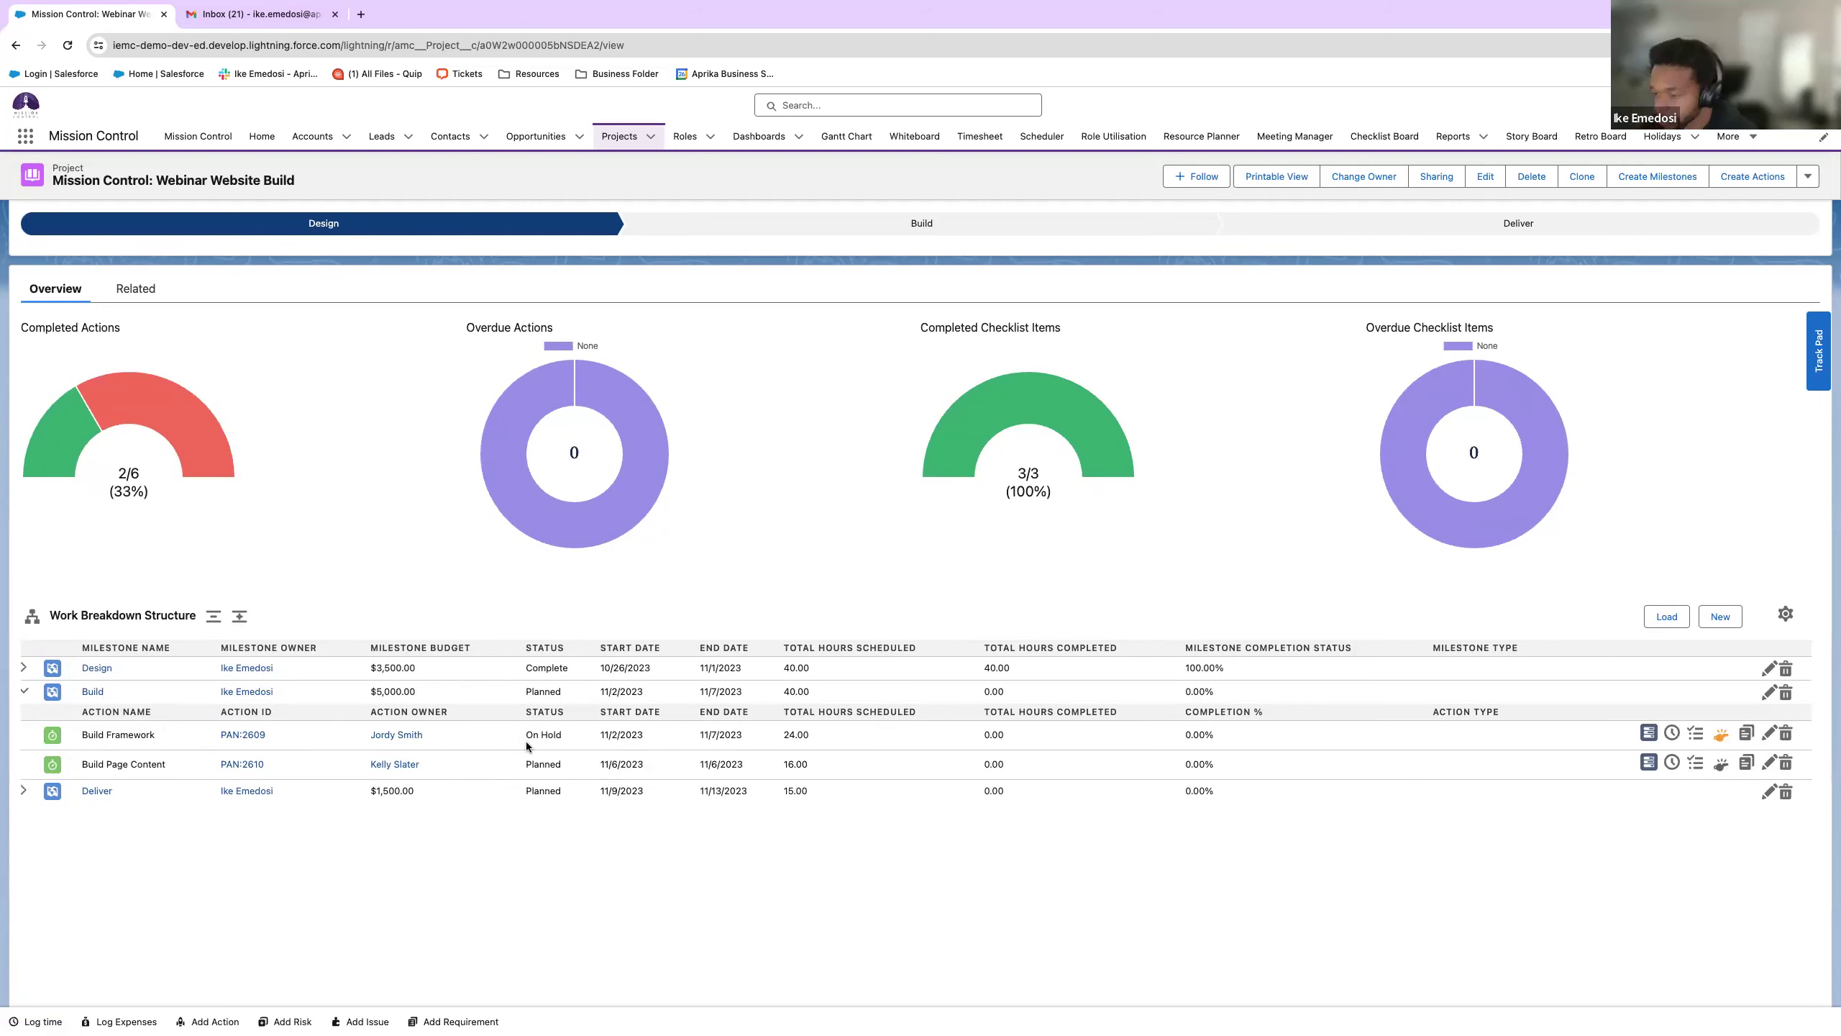
scroll(525, 743, right, 1)
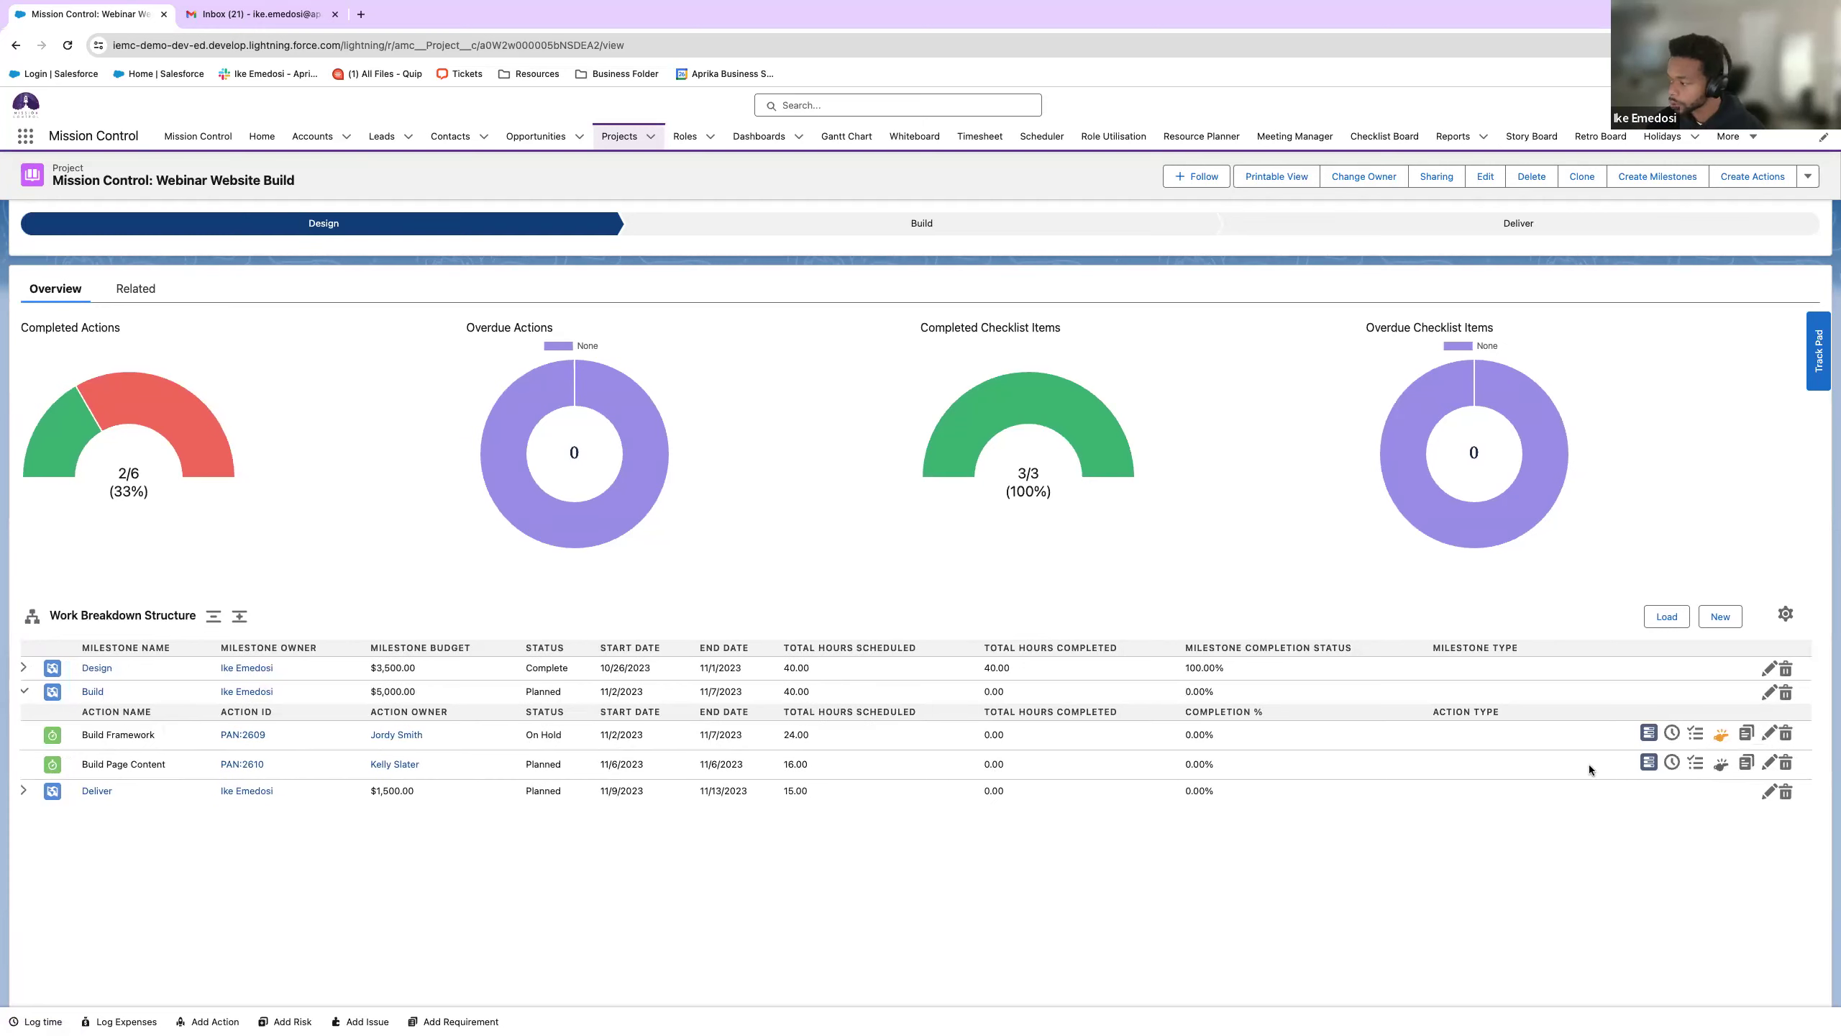
click(1721, 735)
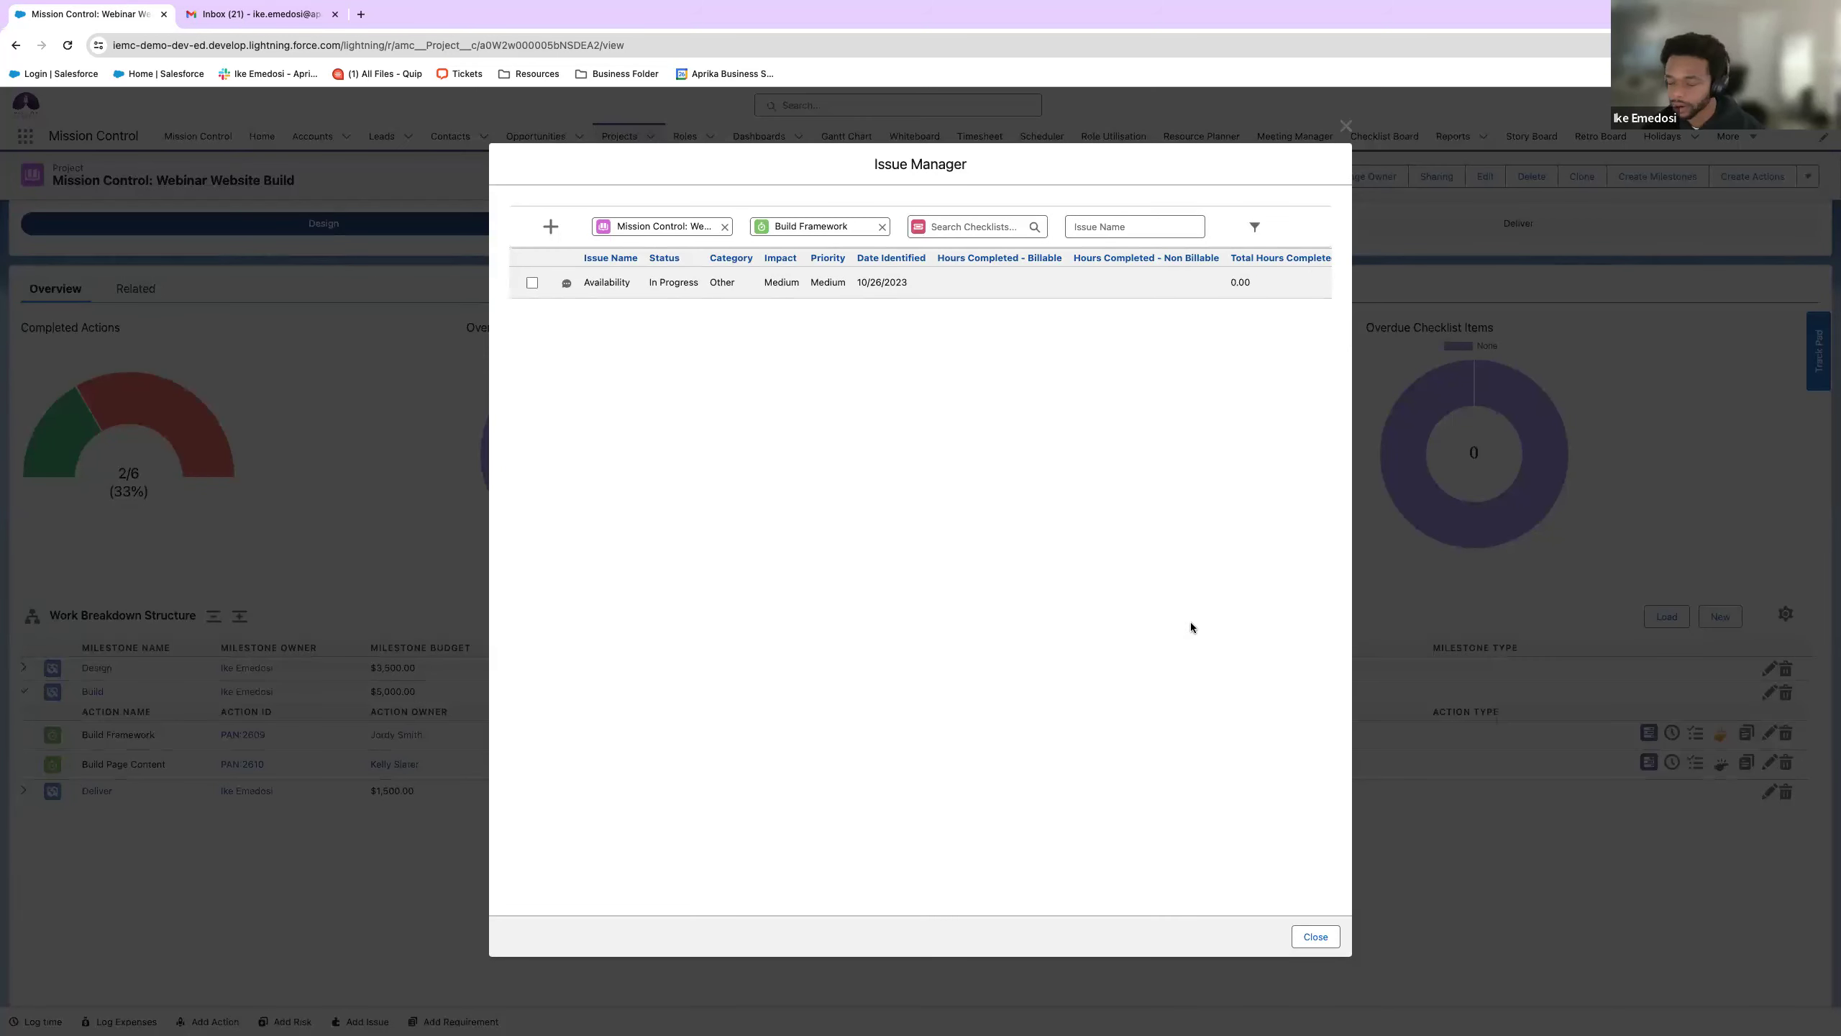
click(990, 282)
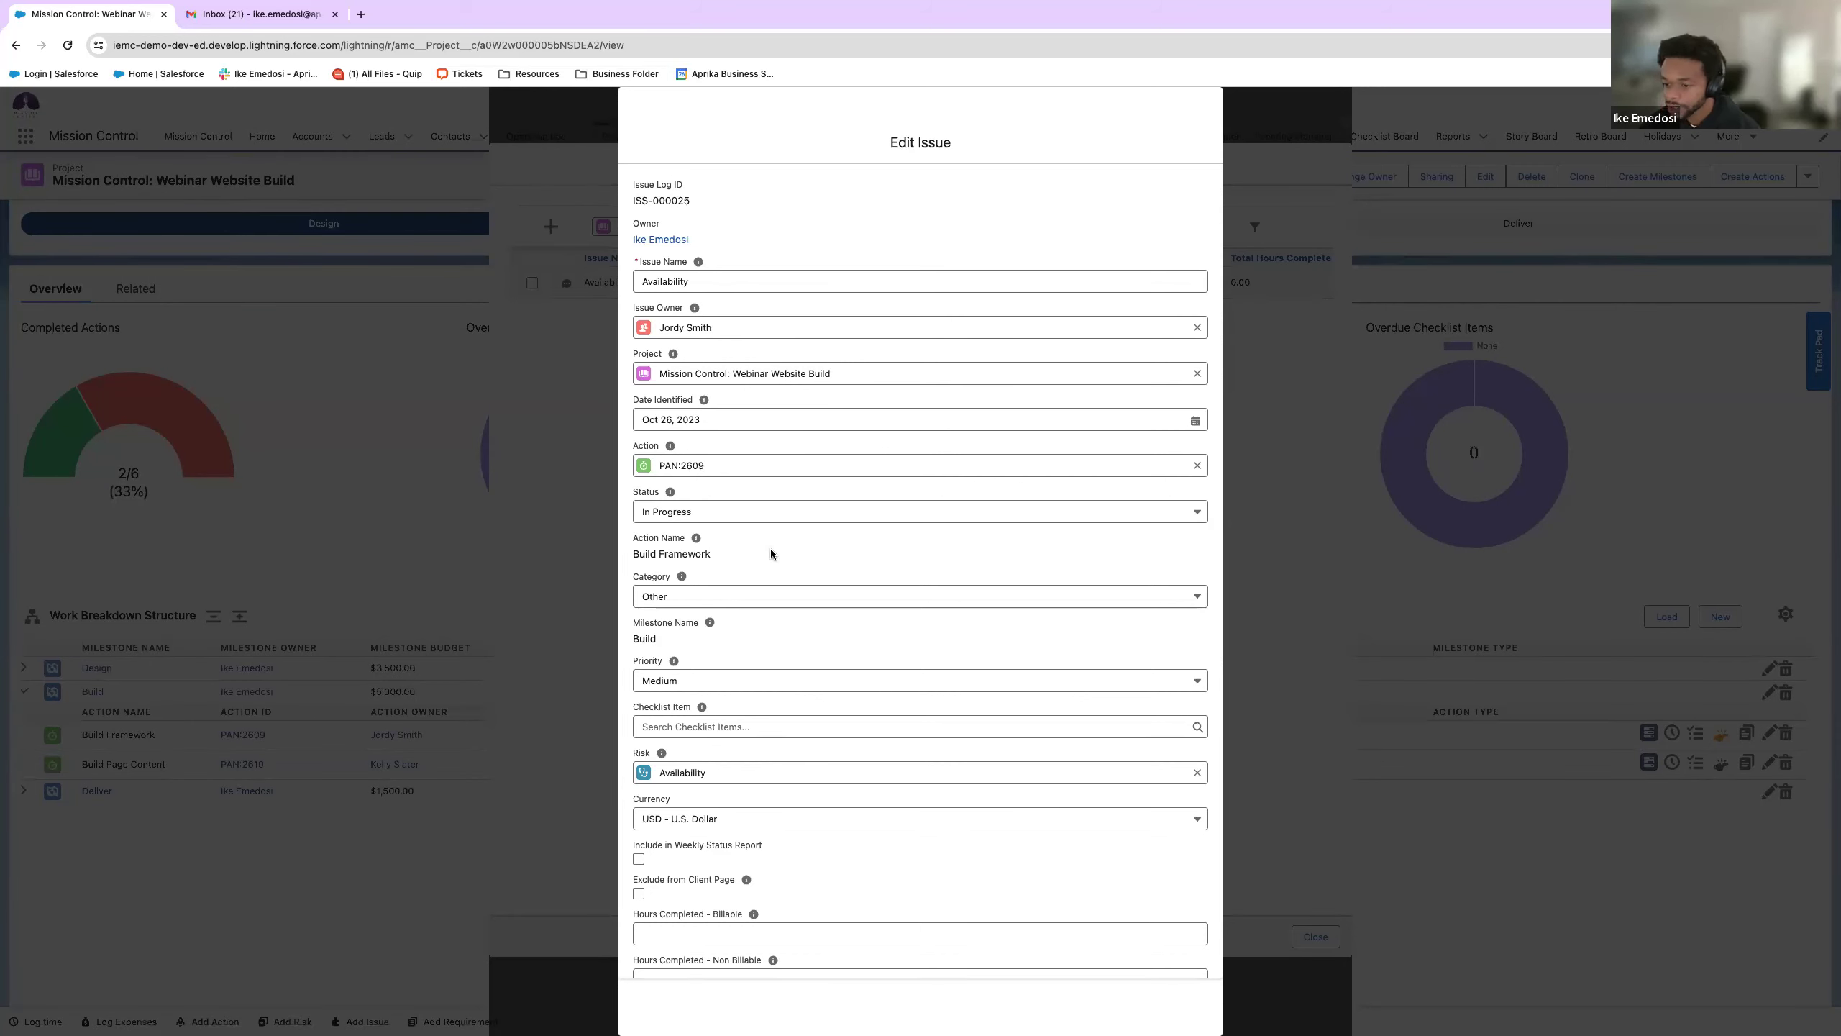
scroll(774, 550, down, 3)
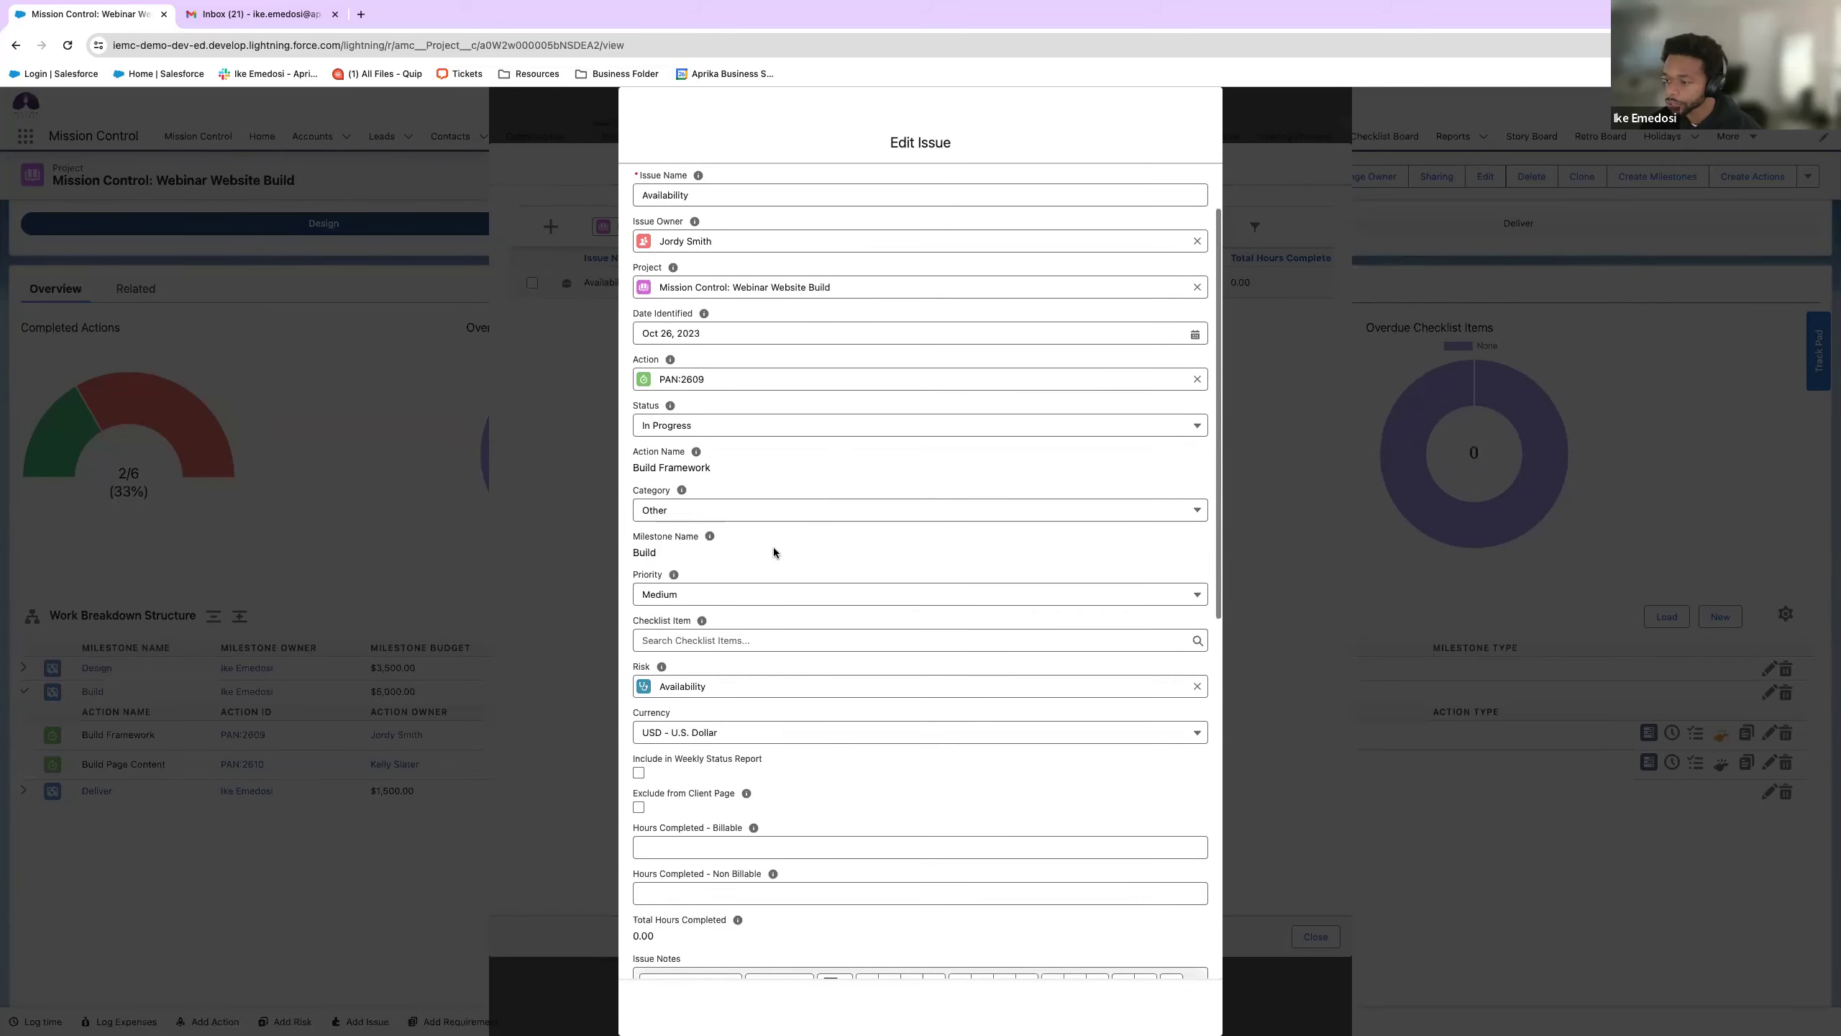
scroll(774, 551, down, 6)
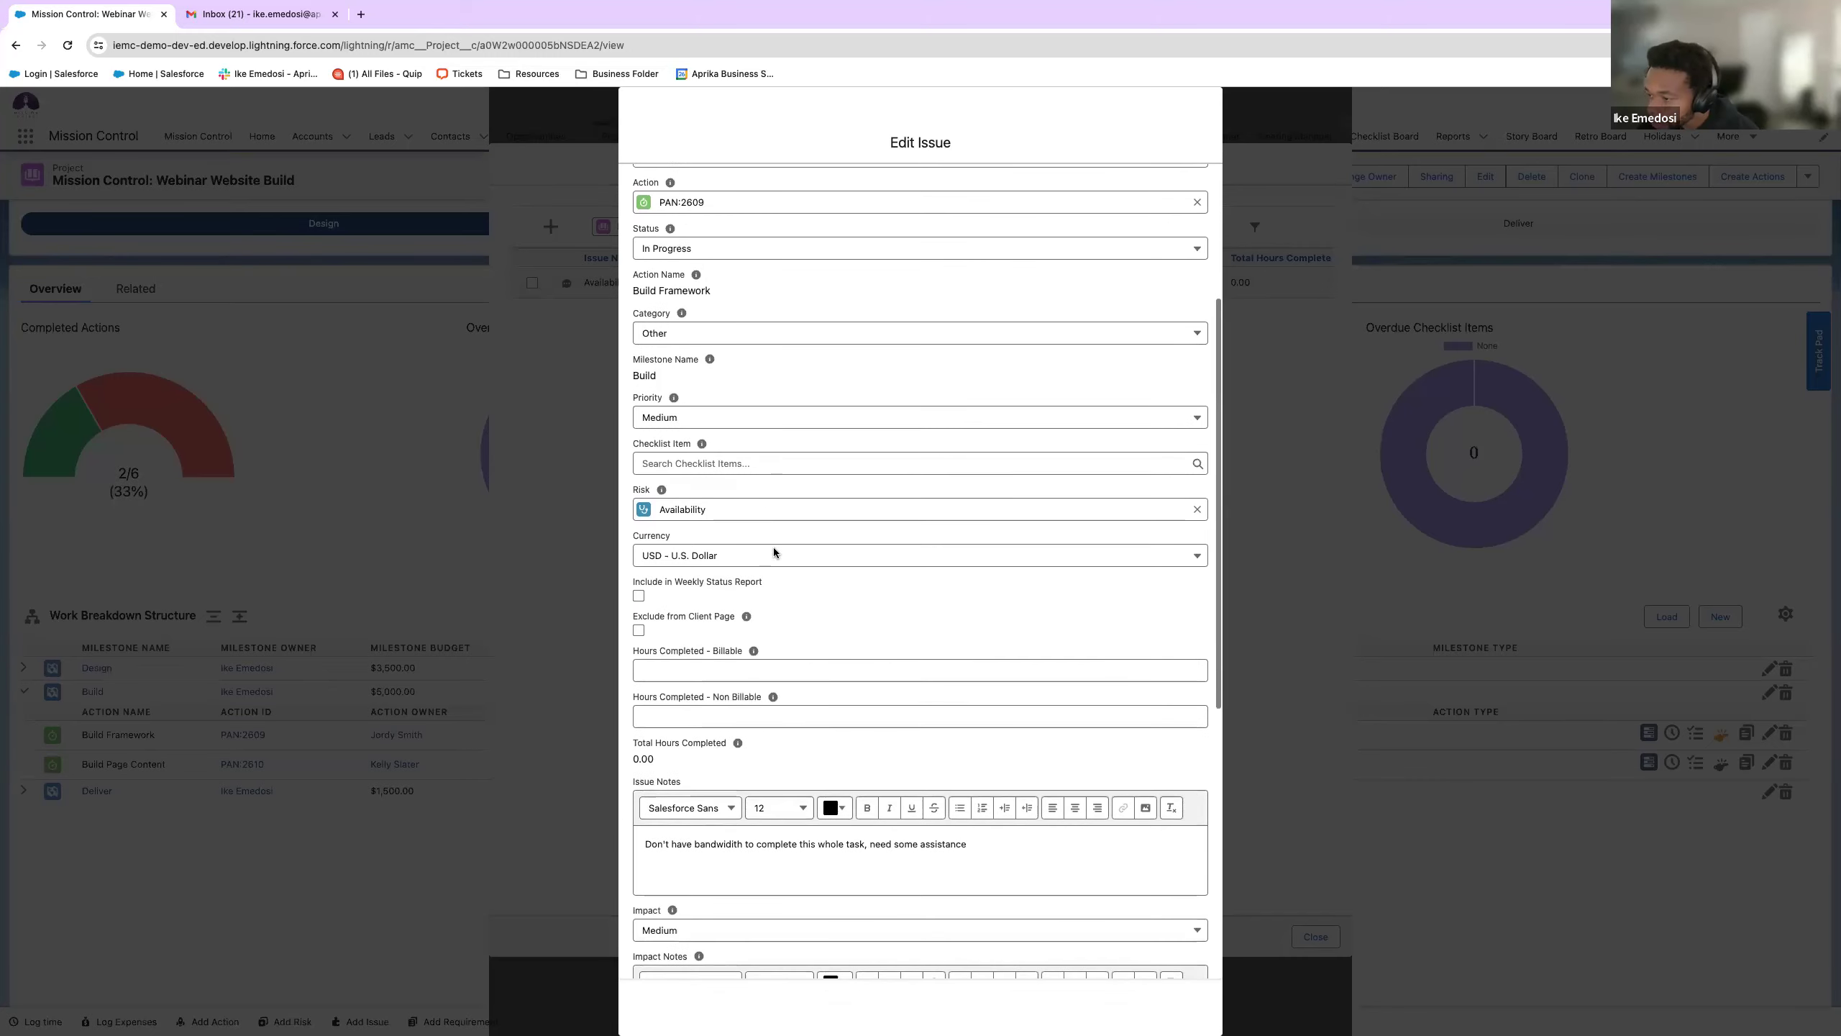
scroll(773, 552, down, 2)
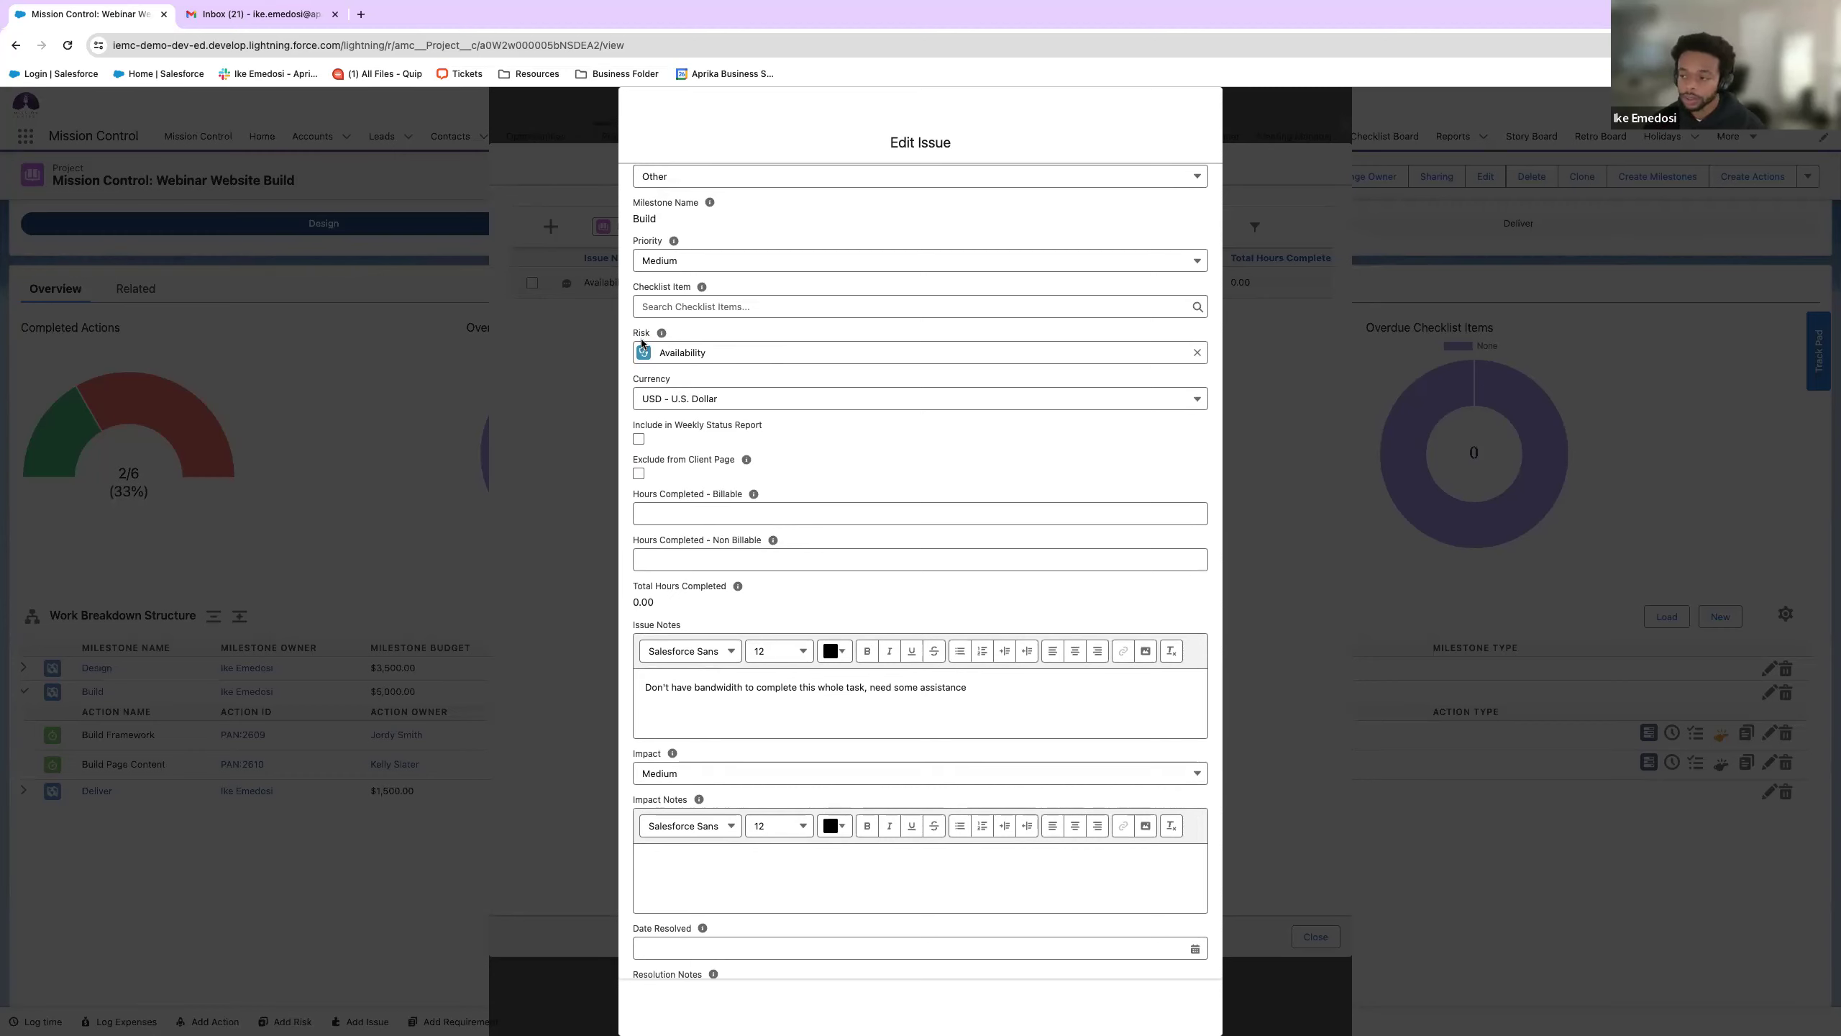
scroll(709, 494, down, 3)
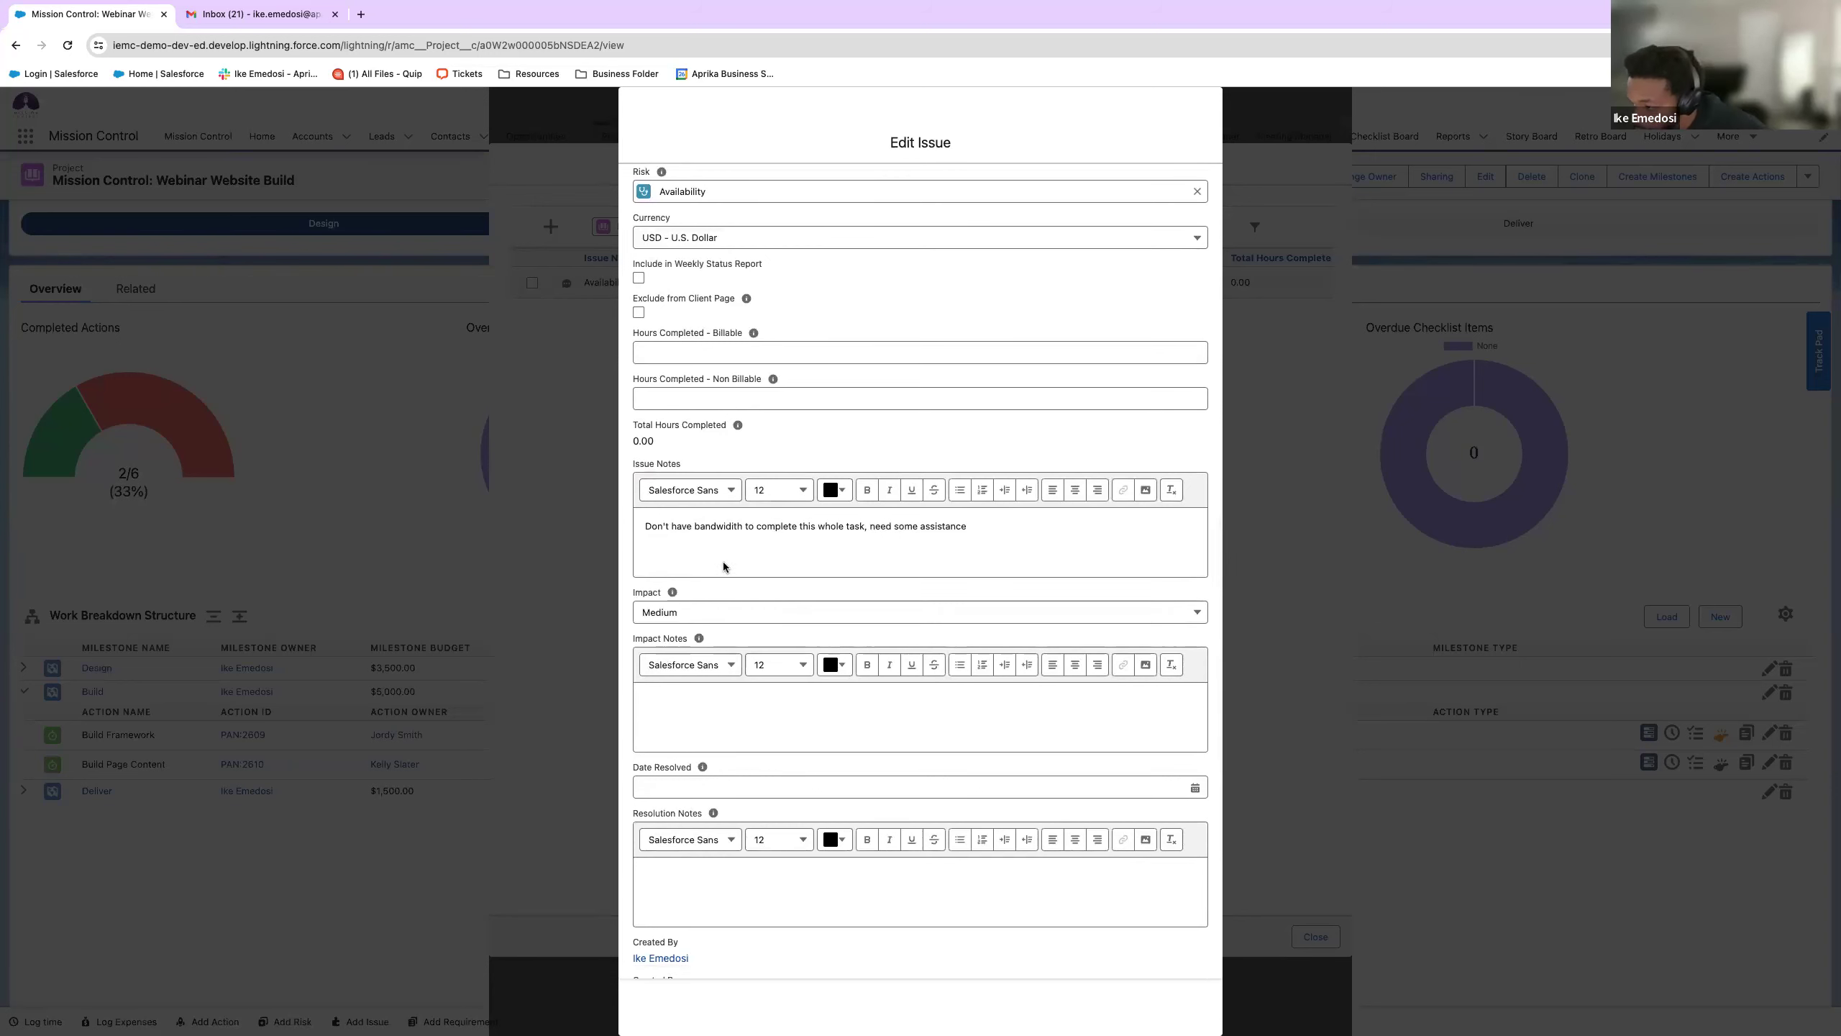
scroll(722, 561, down, 5)
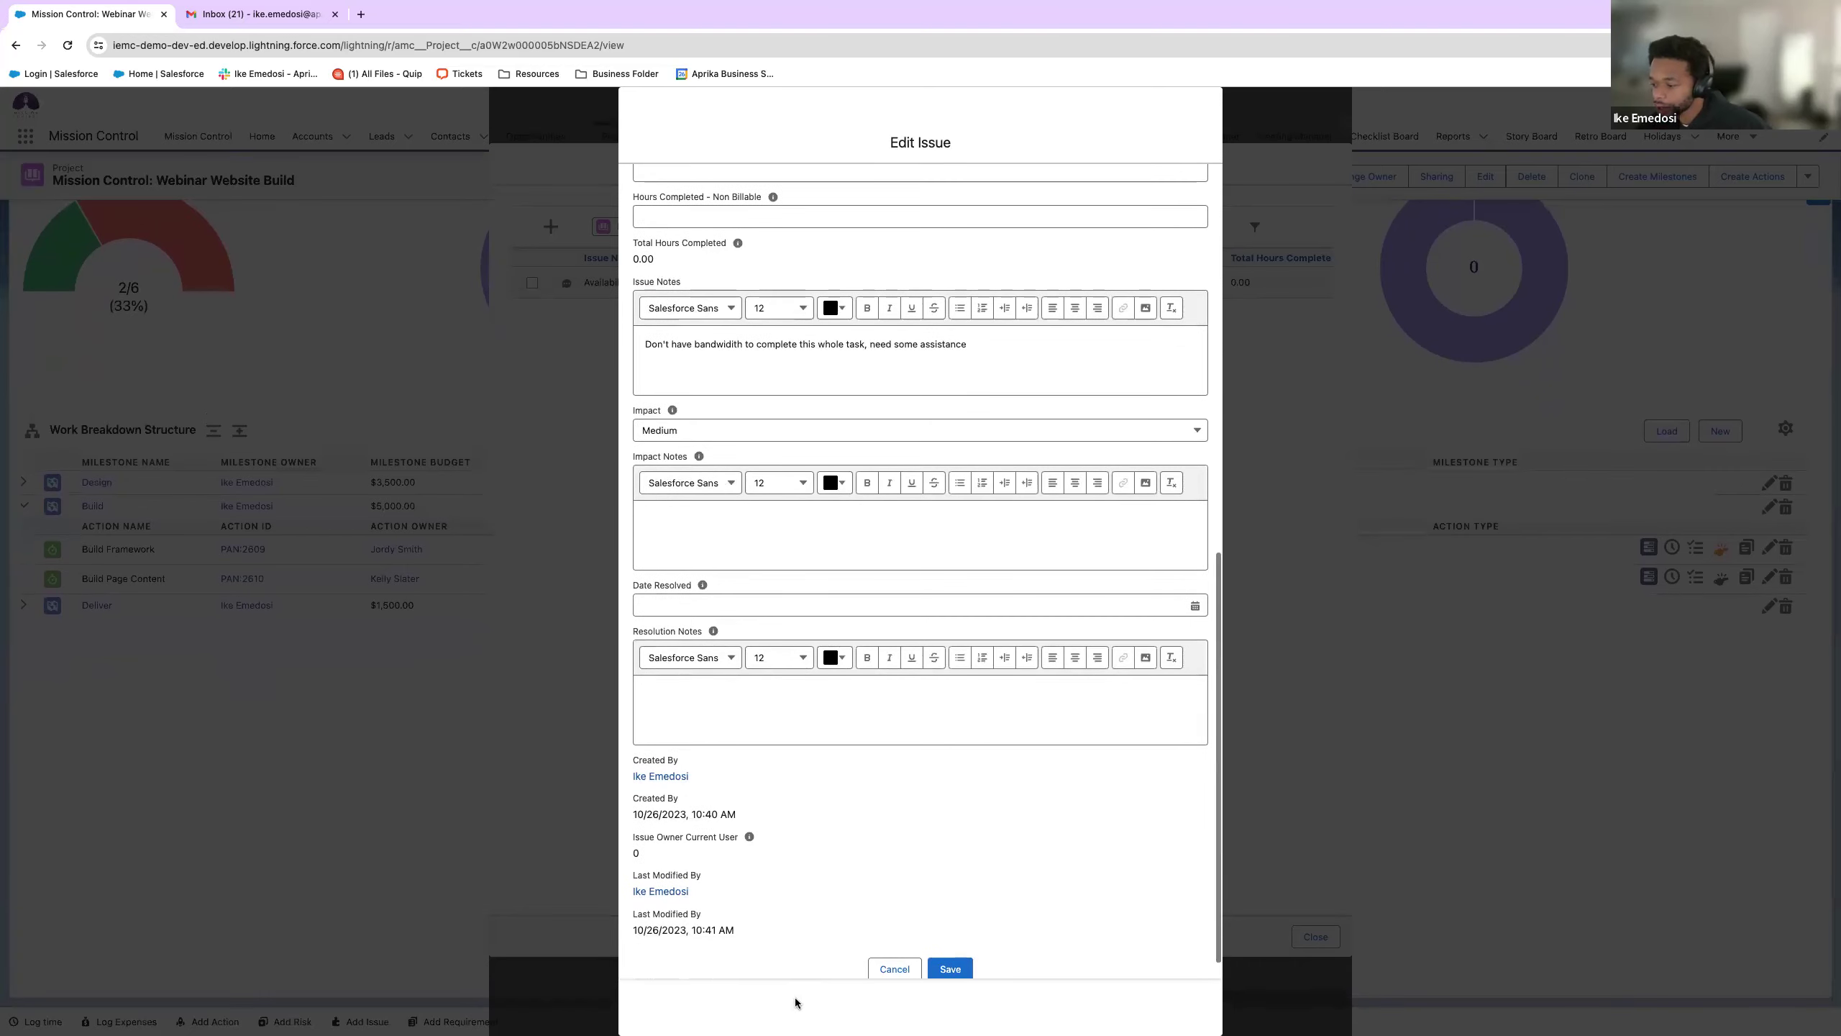
click(884, 961)
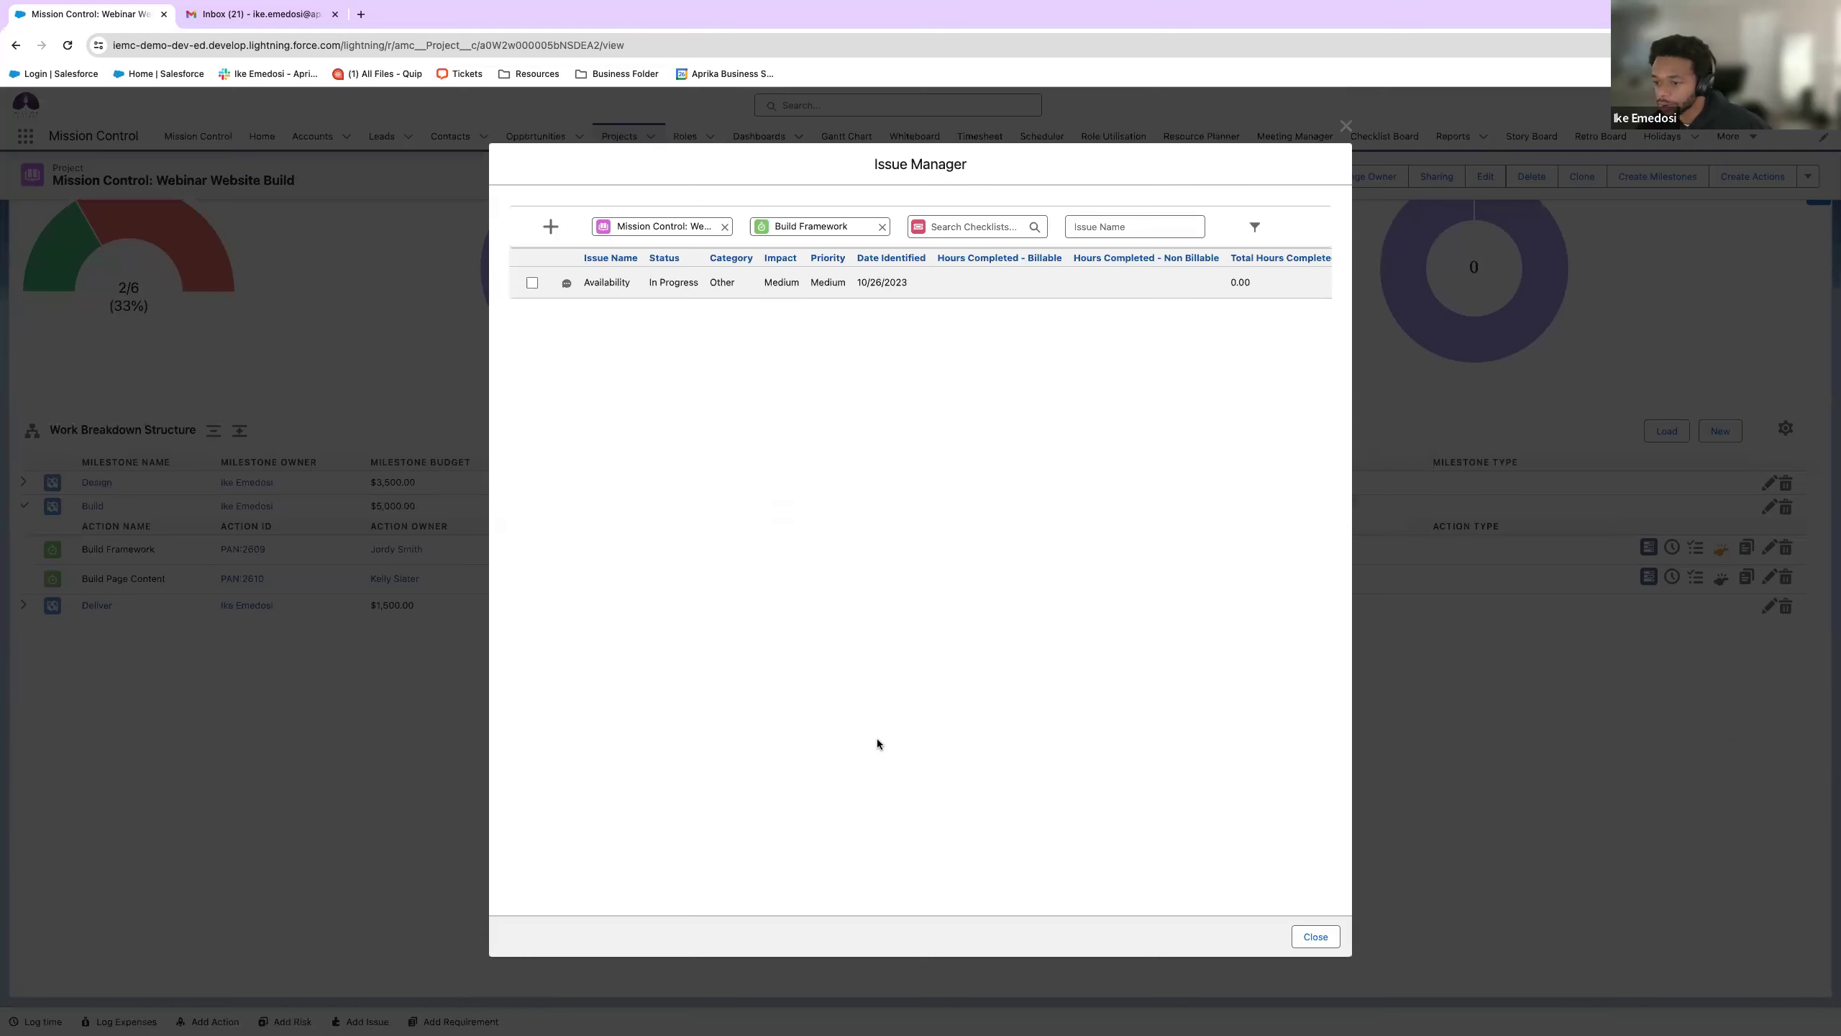
click(1345, 128)
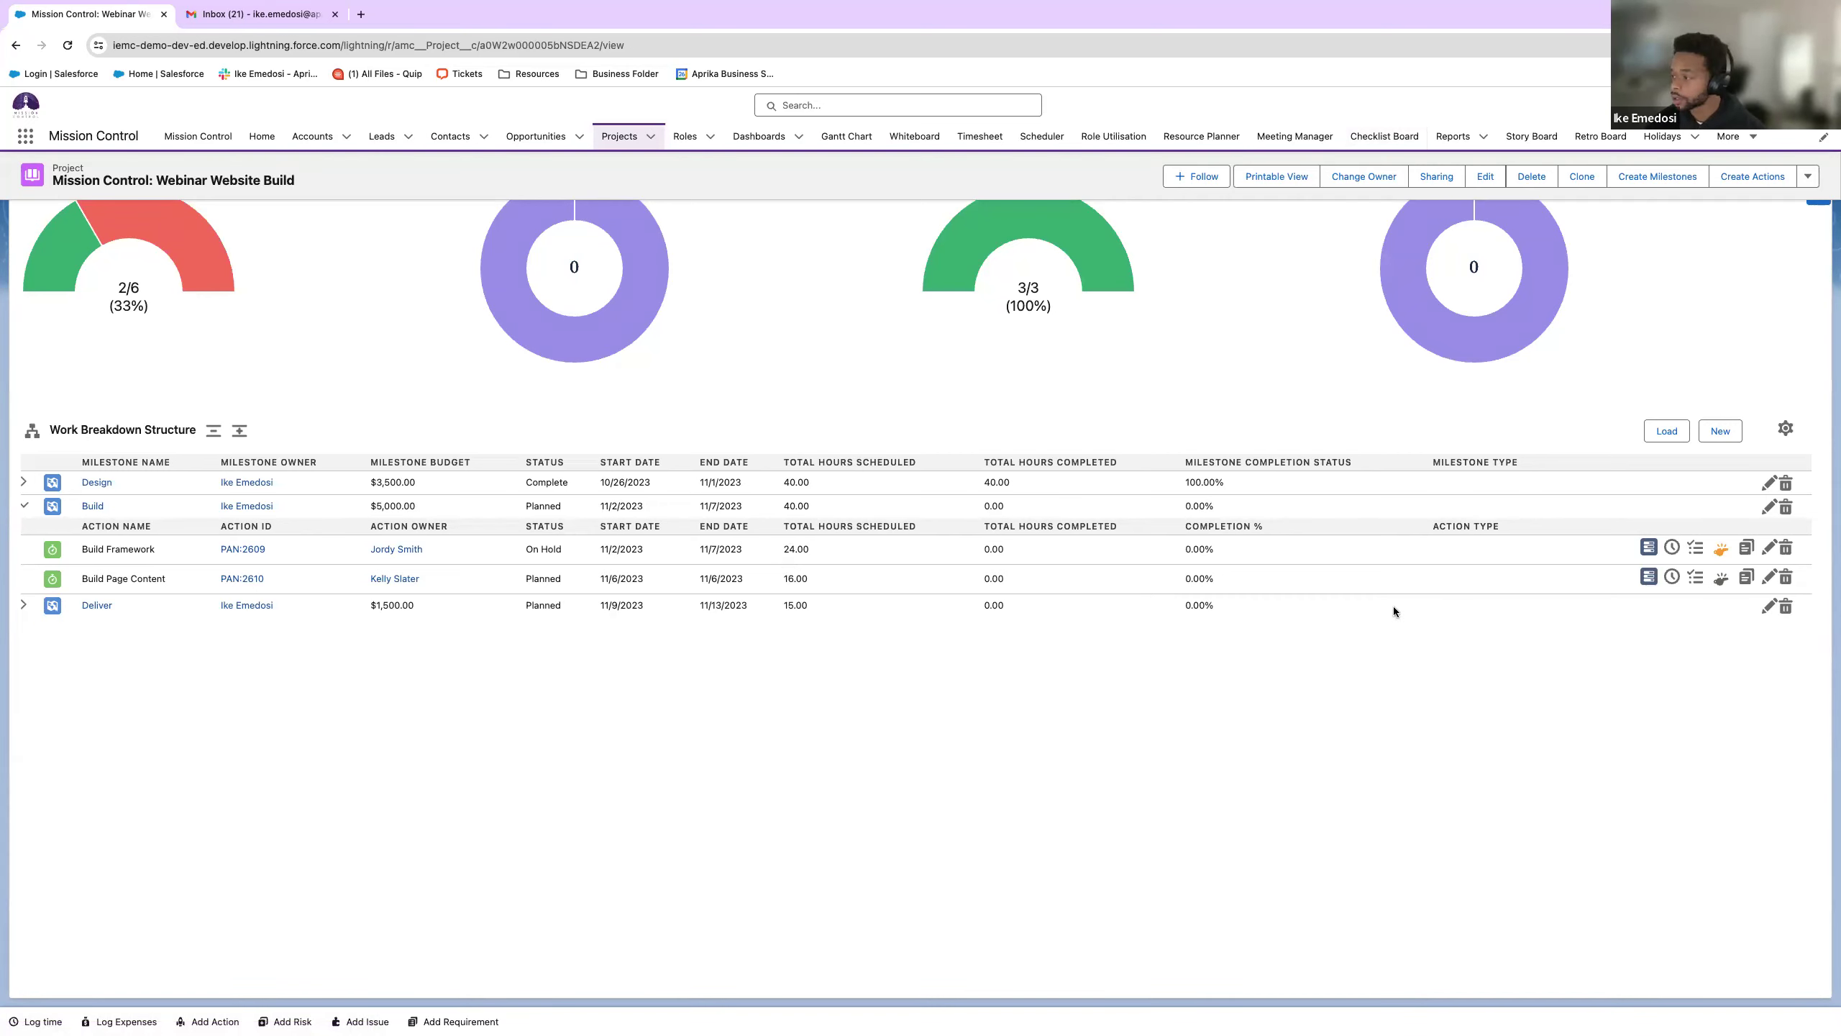
- Open the Resource Assignment Wizard for the Build Framework action and search for potential resources in the Developers team
click(1648, 548)
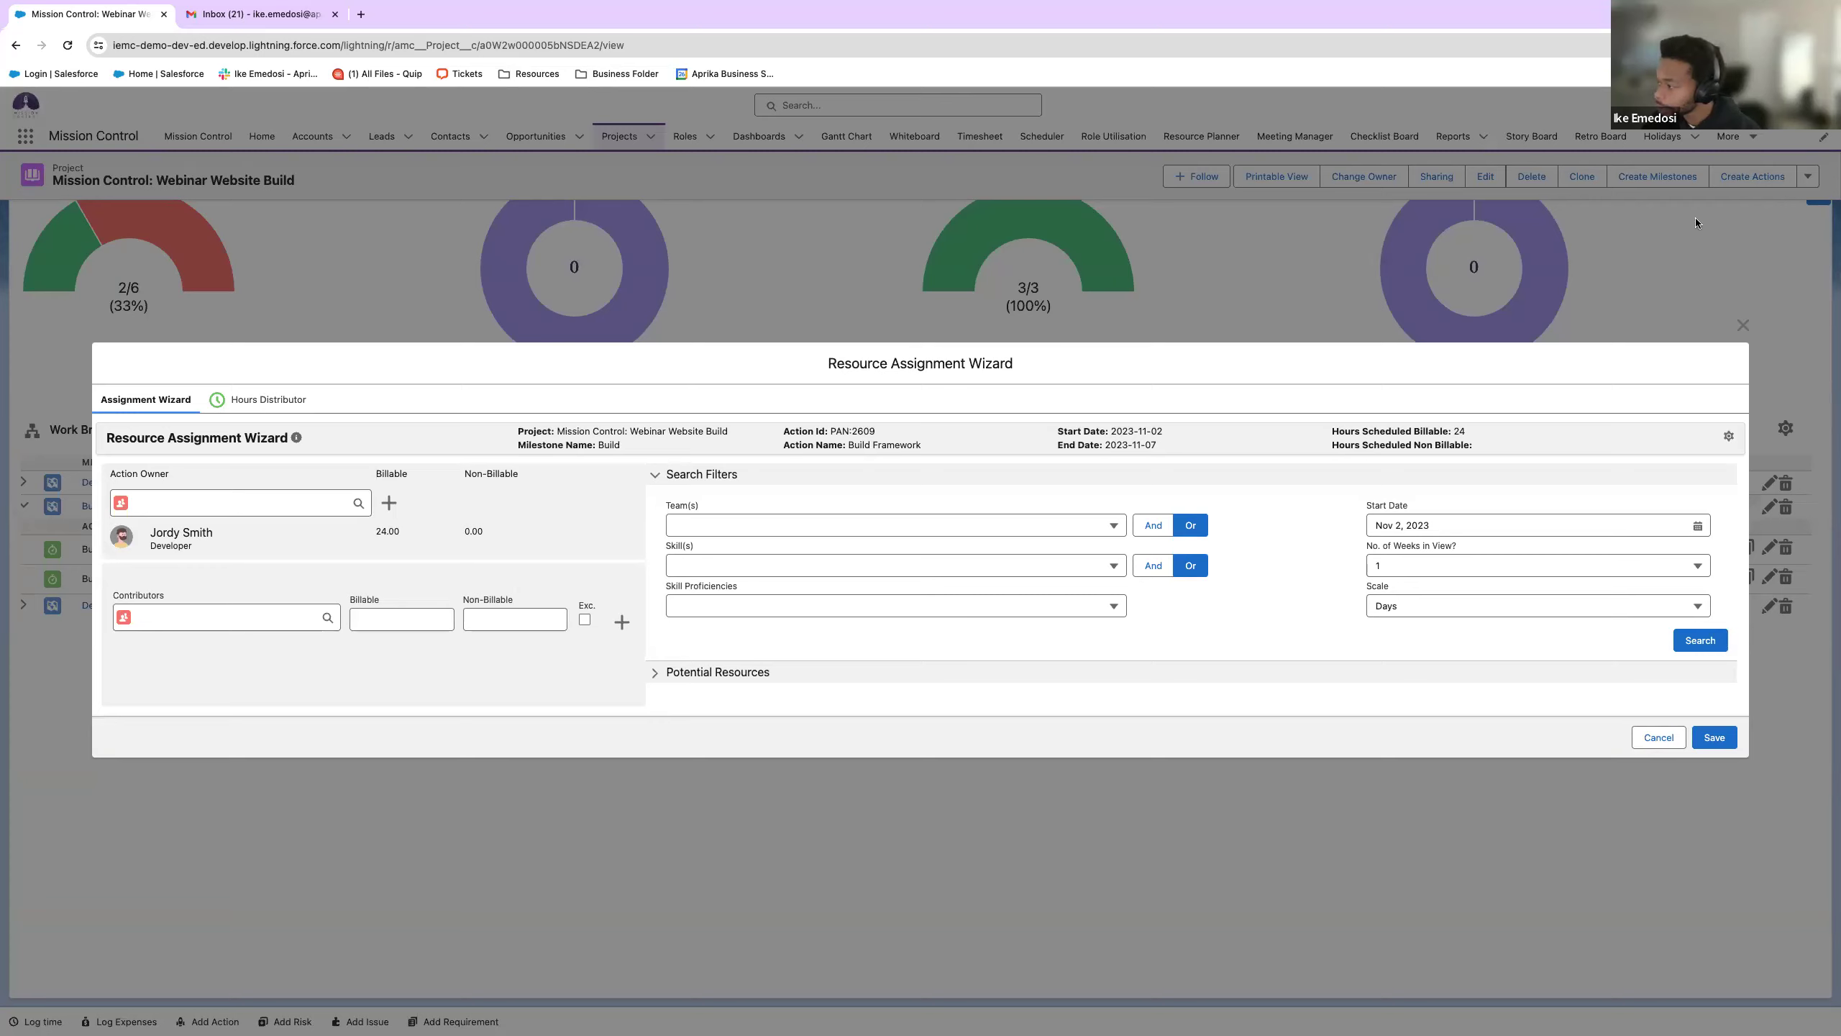
click(1739, 323)
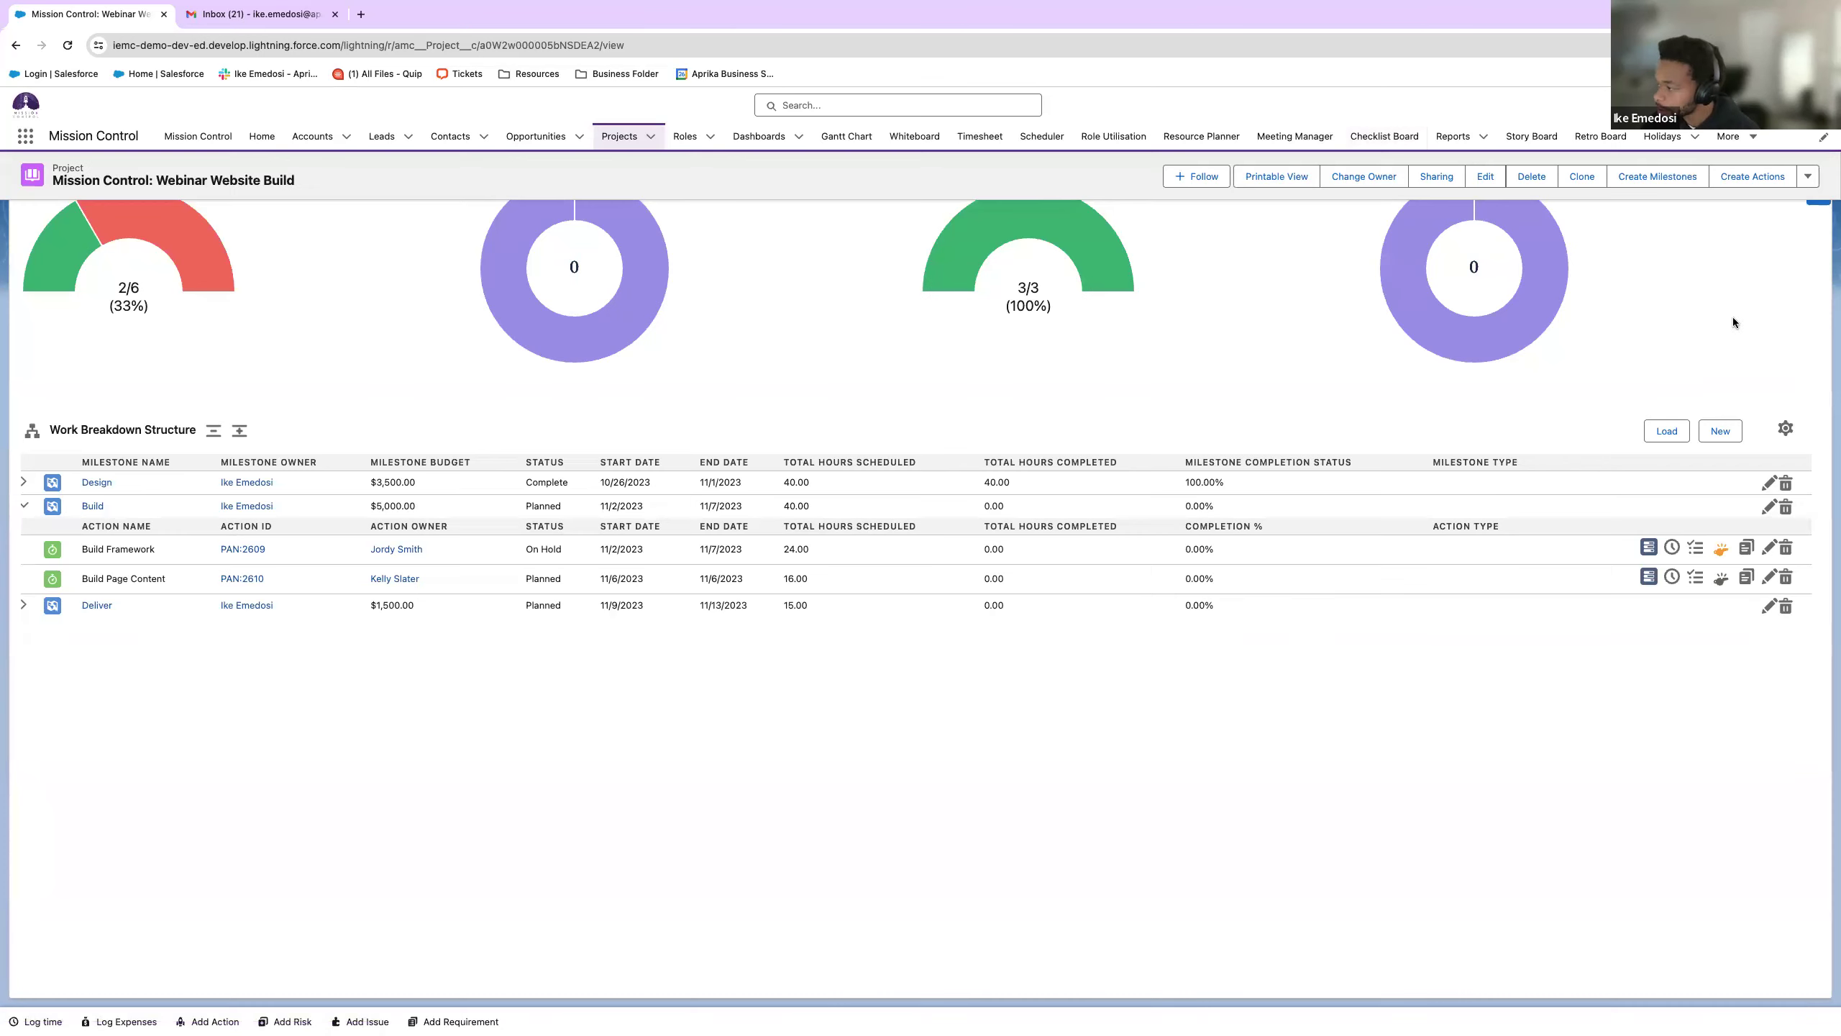
click(1649, 548)
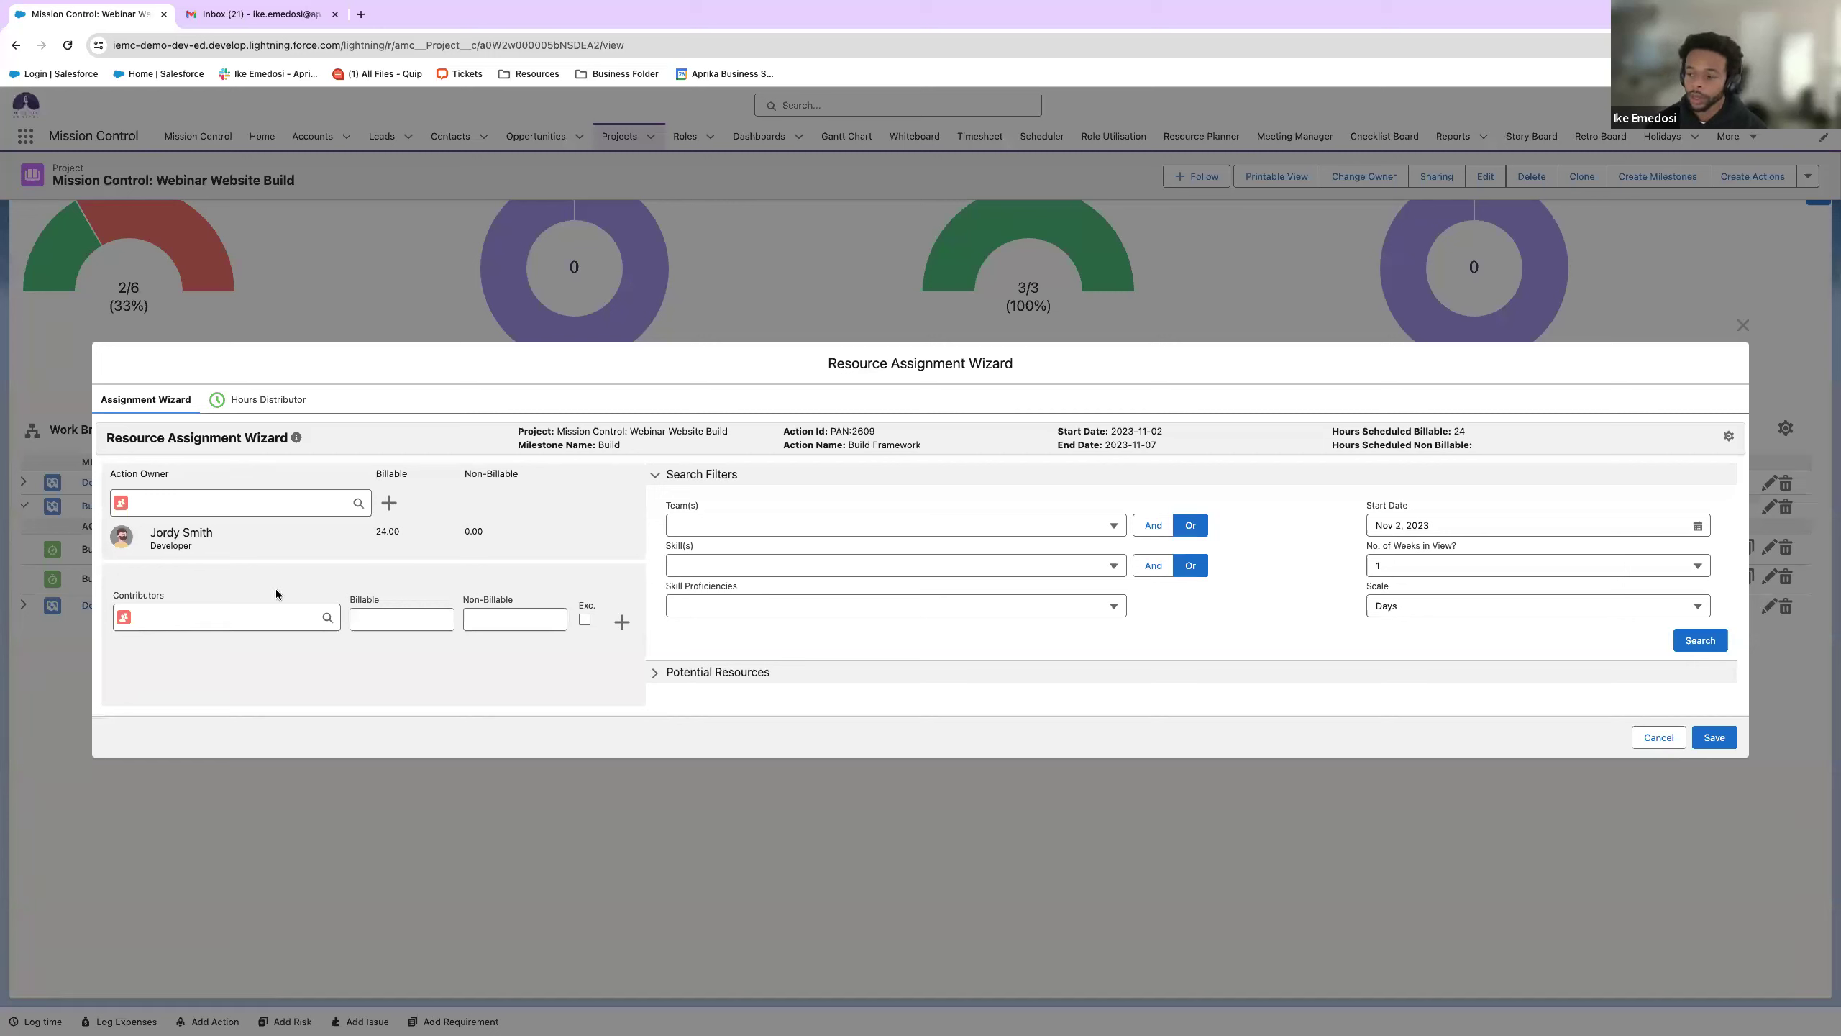
drag(152, 545, 181, 544)
click(729, 520)
scroll(721, 591, down, 3)
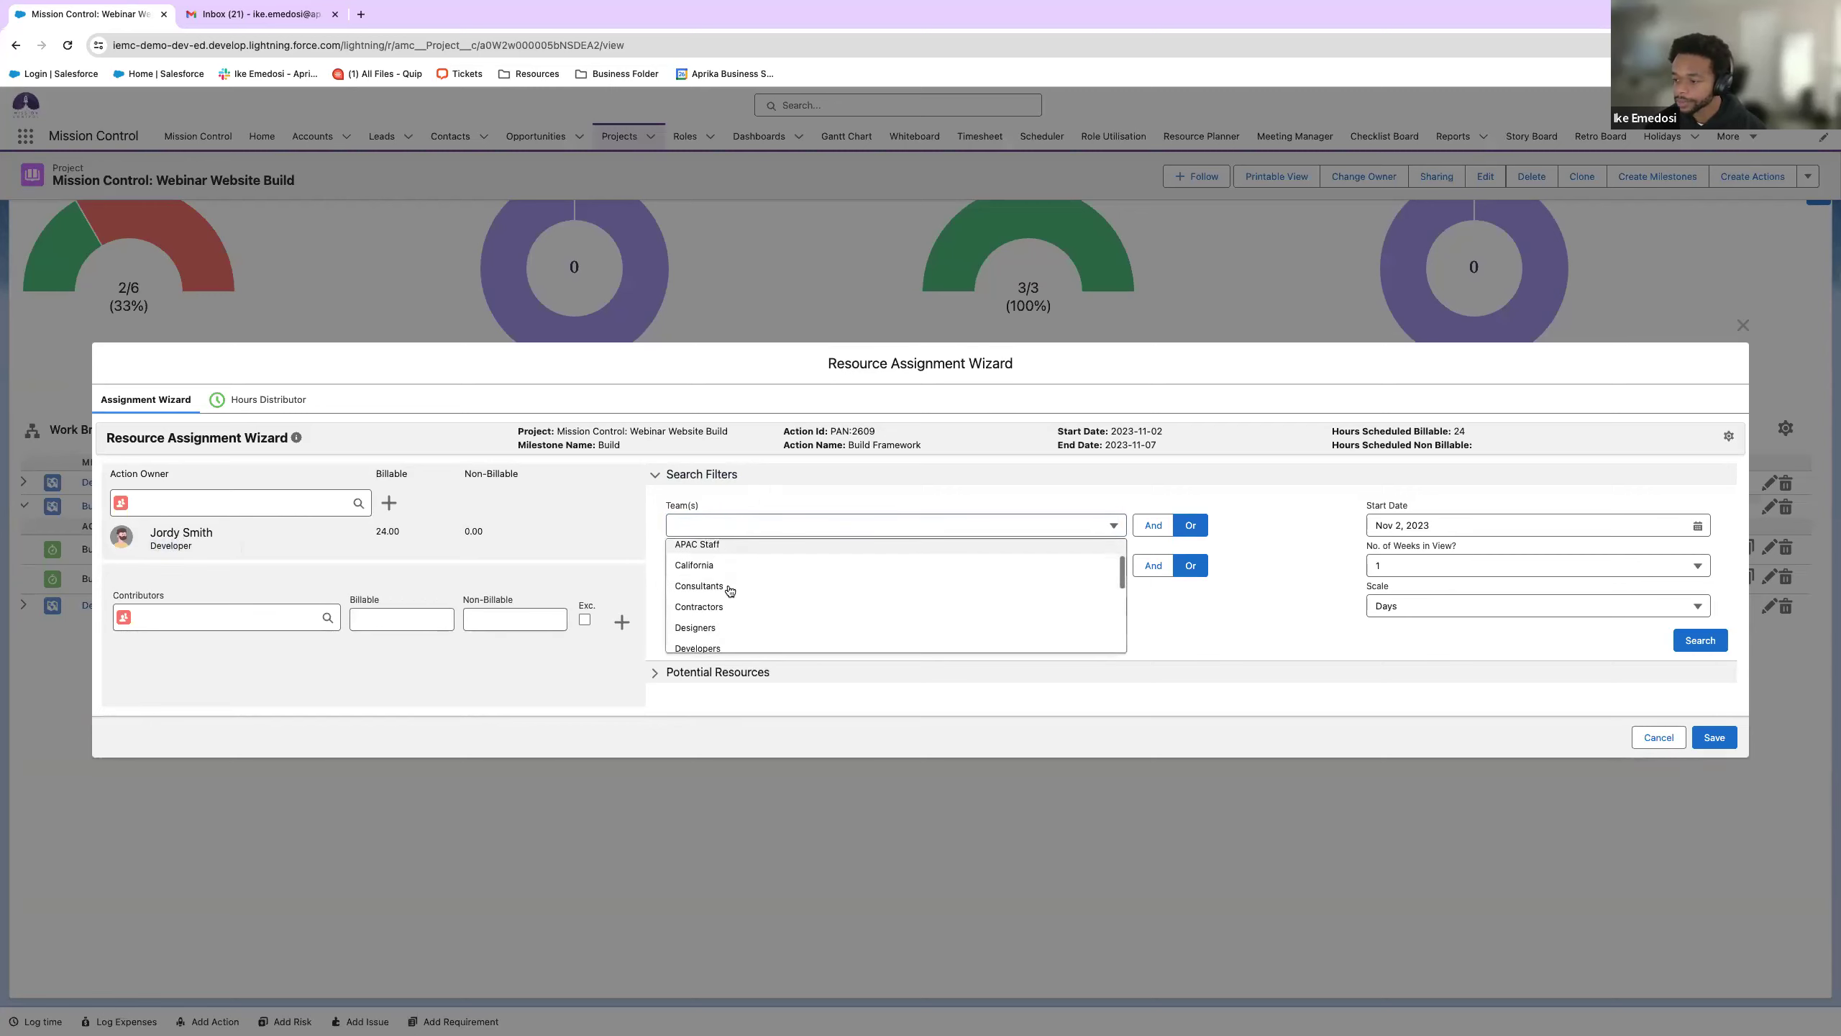
click(717, 644)
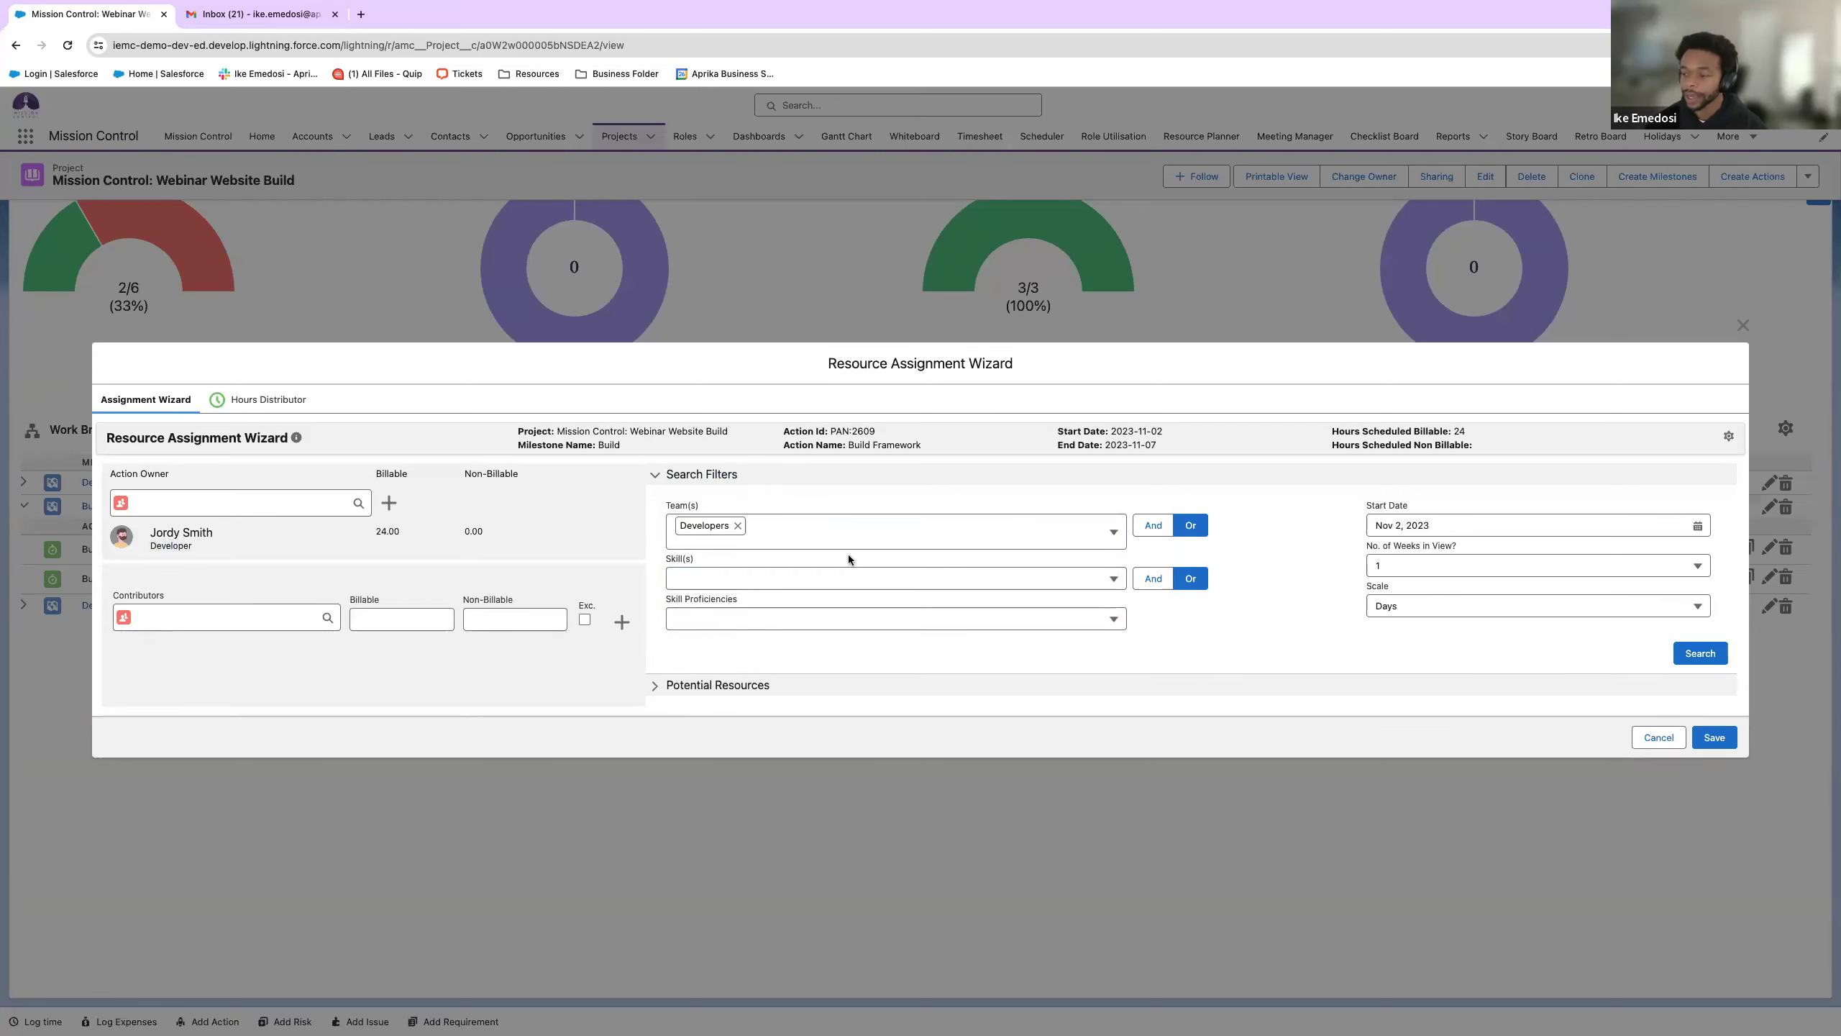
click(849, 532)
click(851, 530)
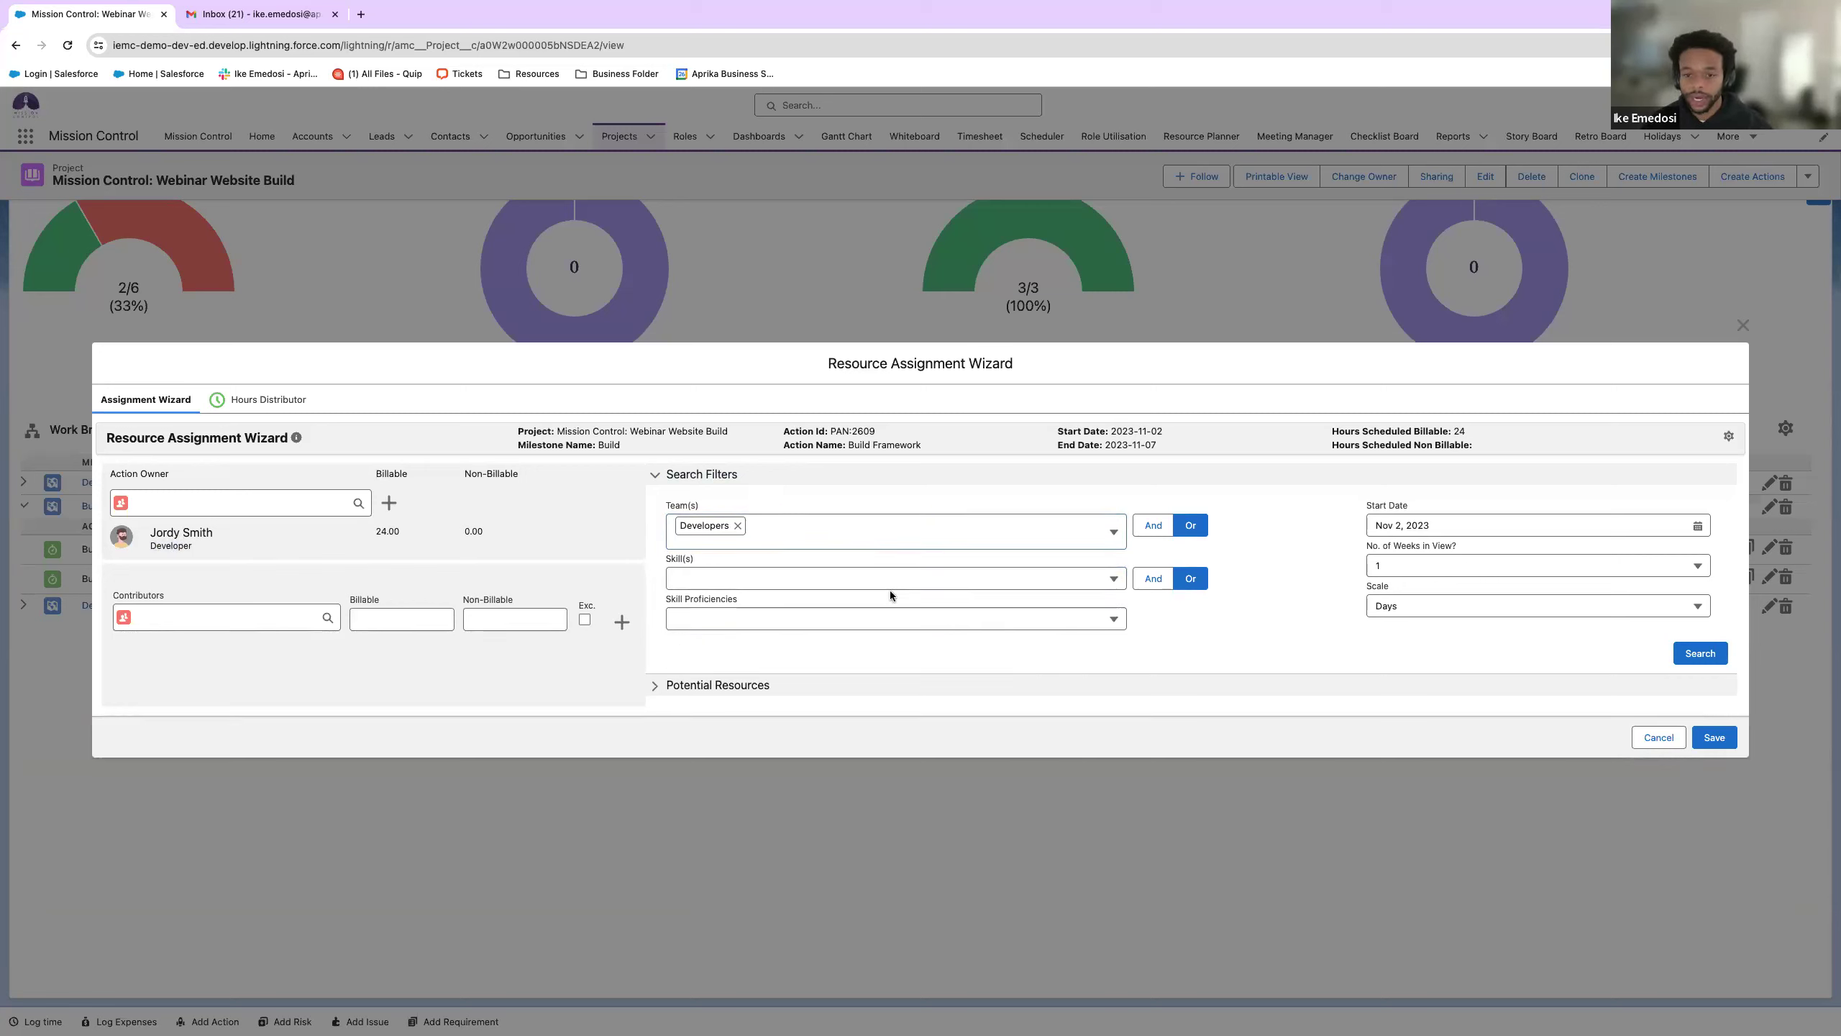
click(867, 581)
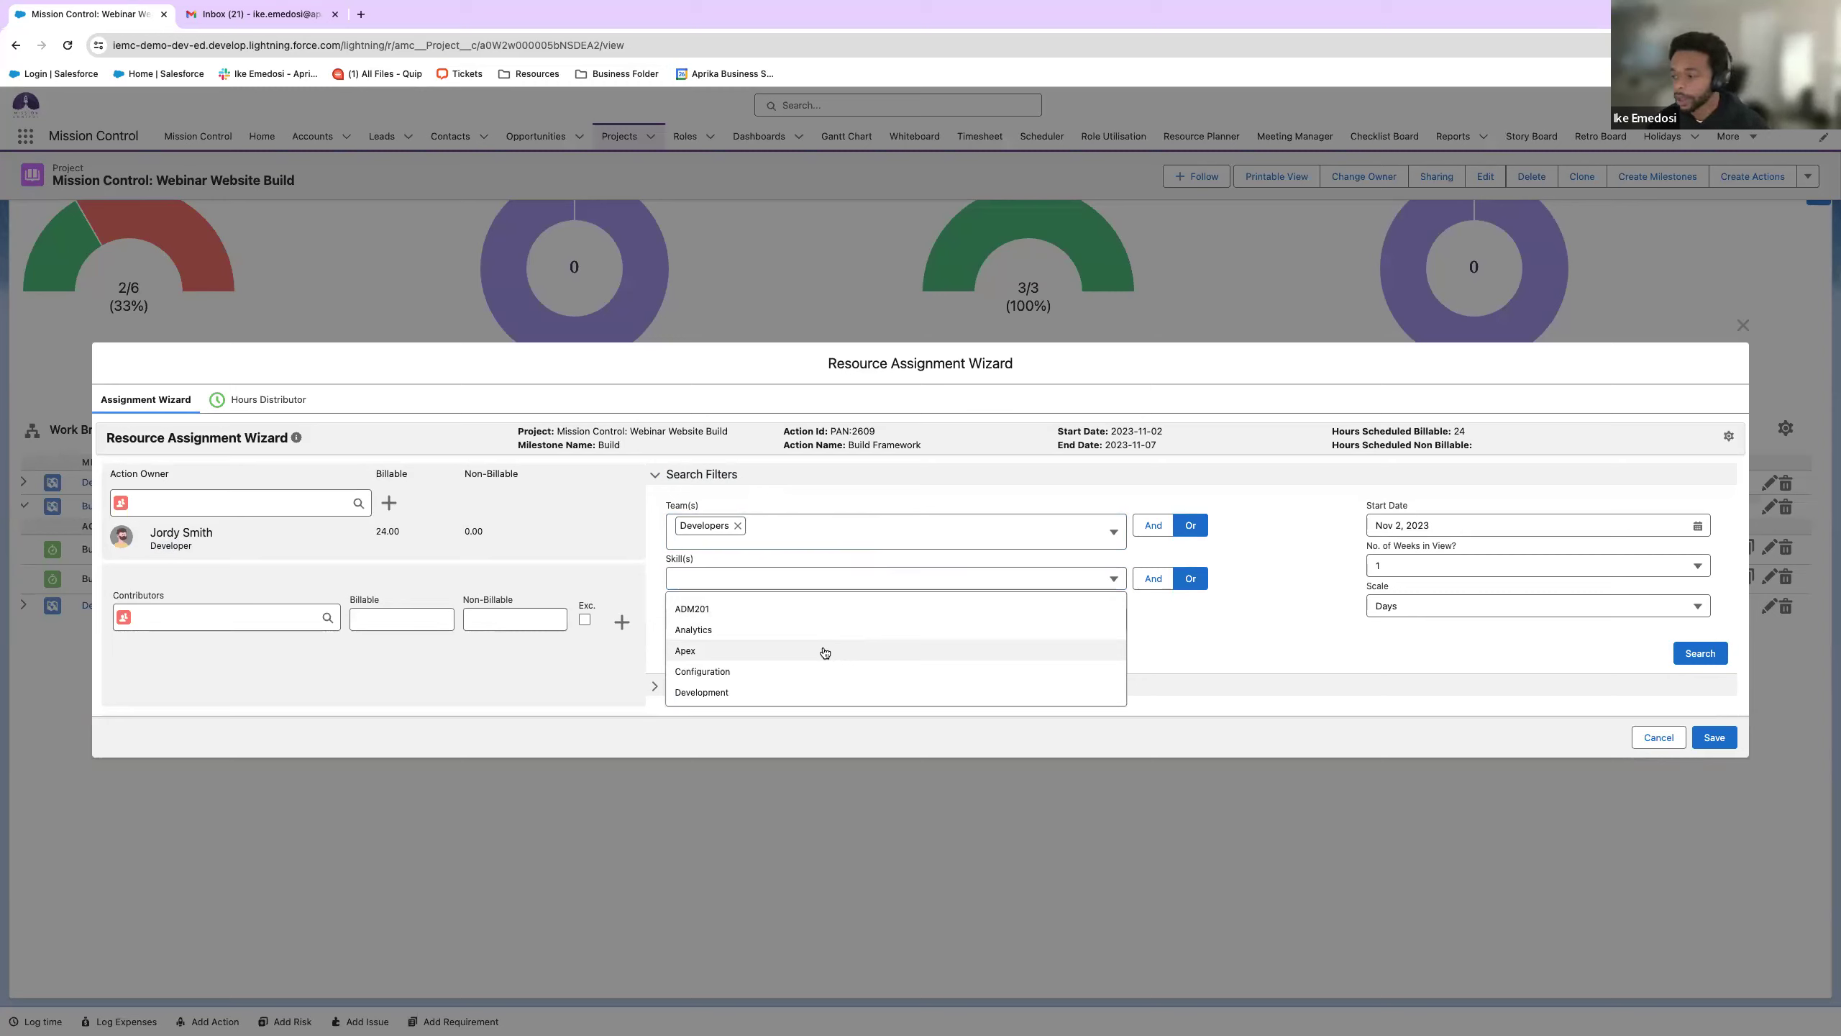
click(1159, 658)
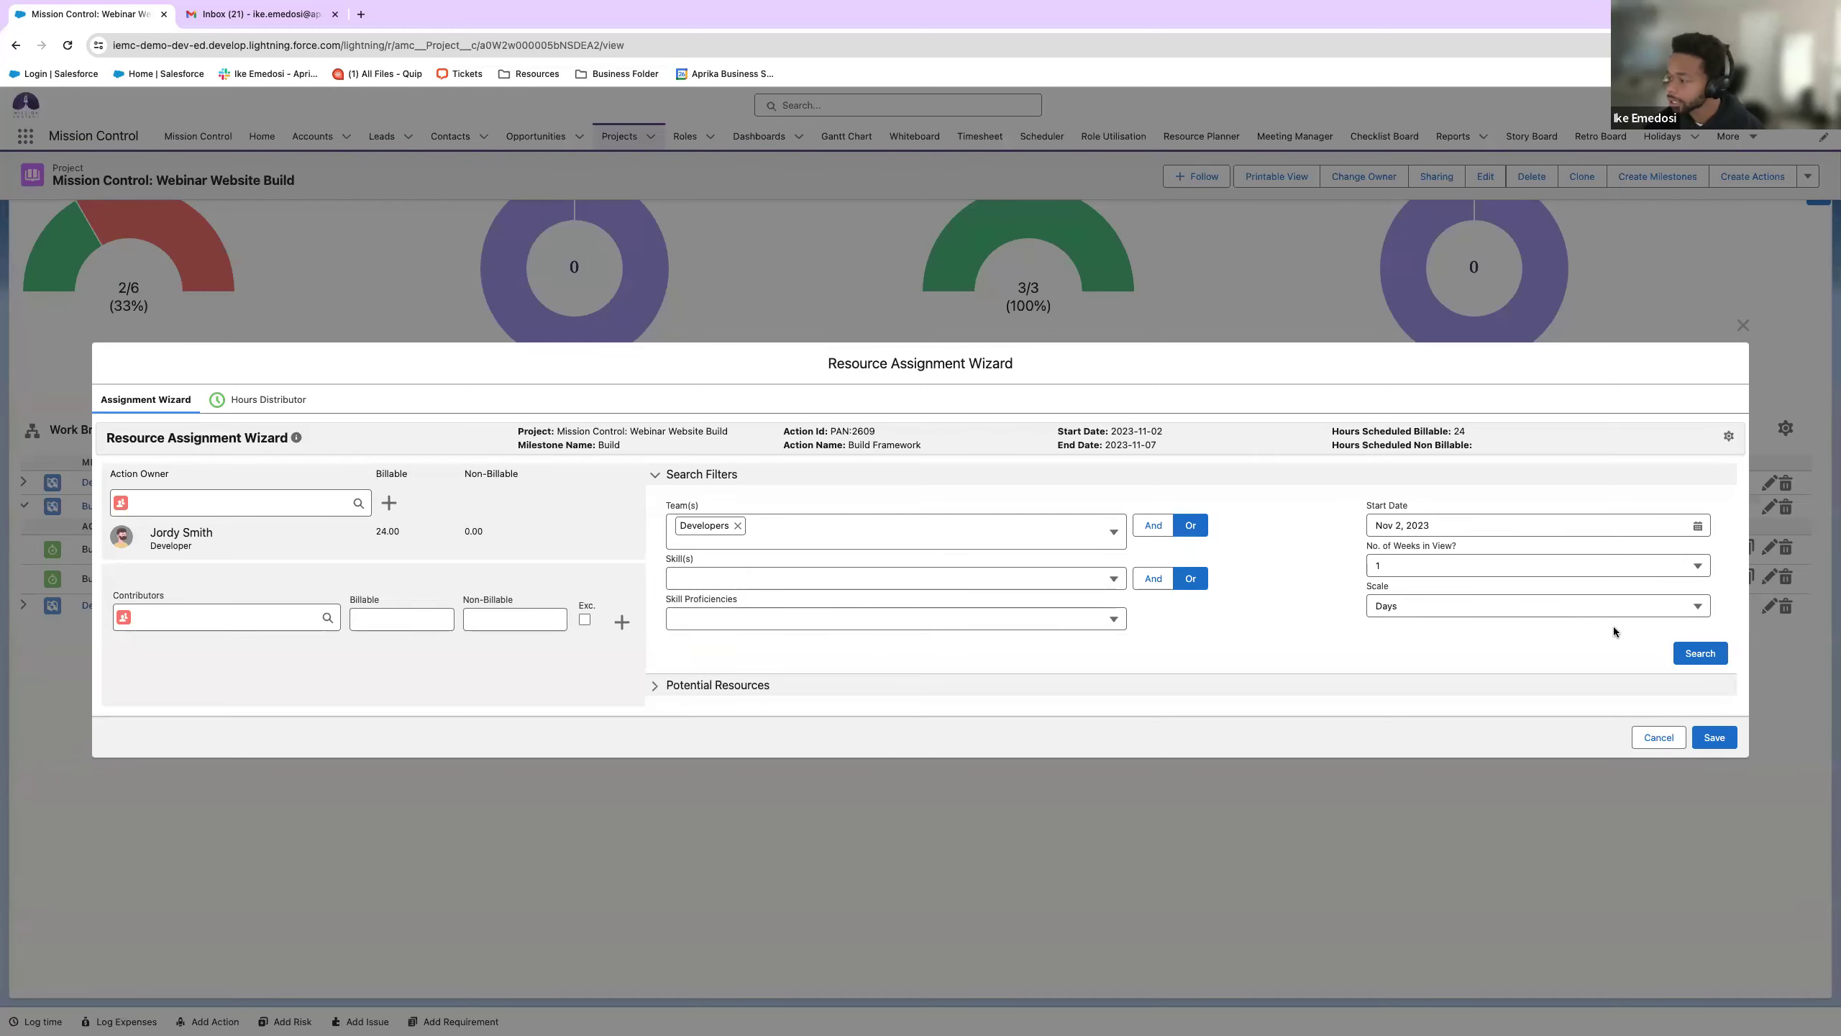
click(1682, 650)
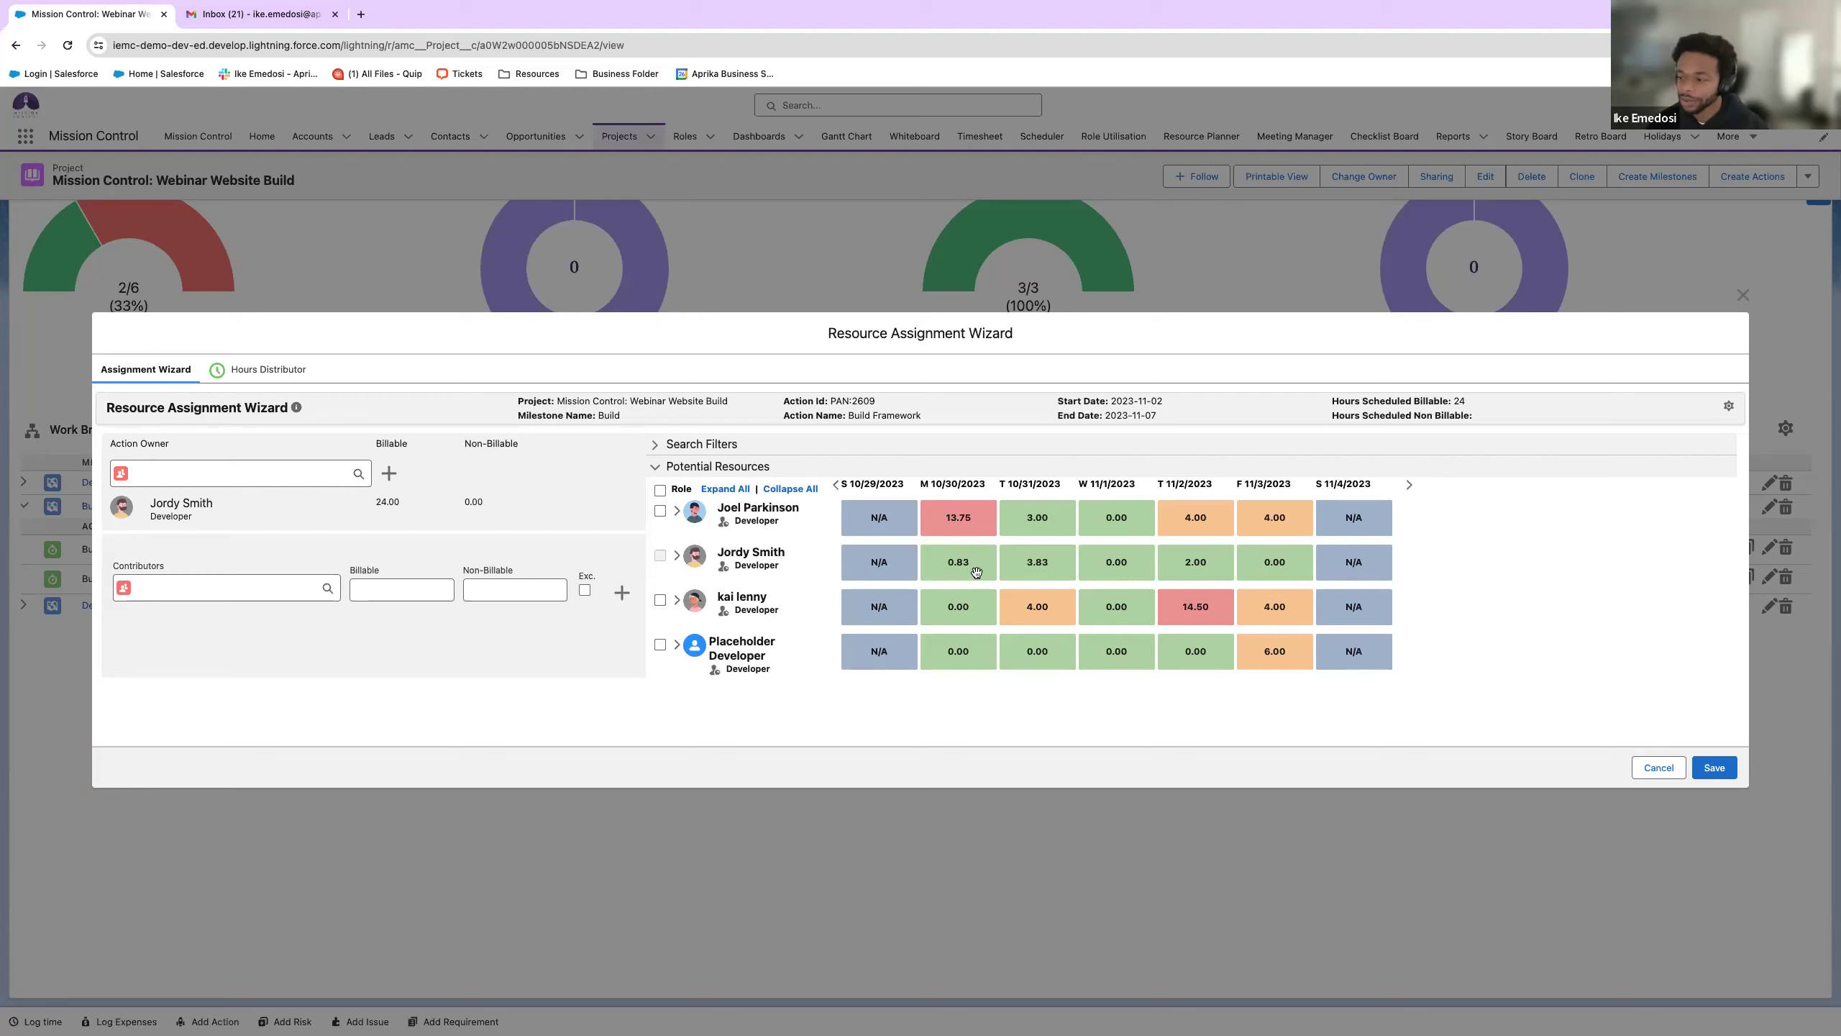
- Add the third developer among the potential resources as a contributor with 8 billable hours
drag(698, 600, 464, 637)
click(394, 638)
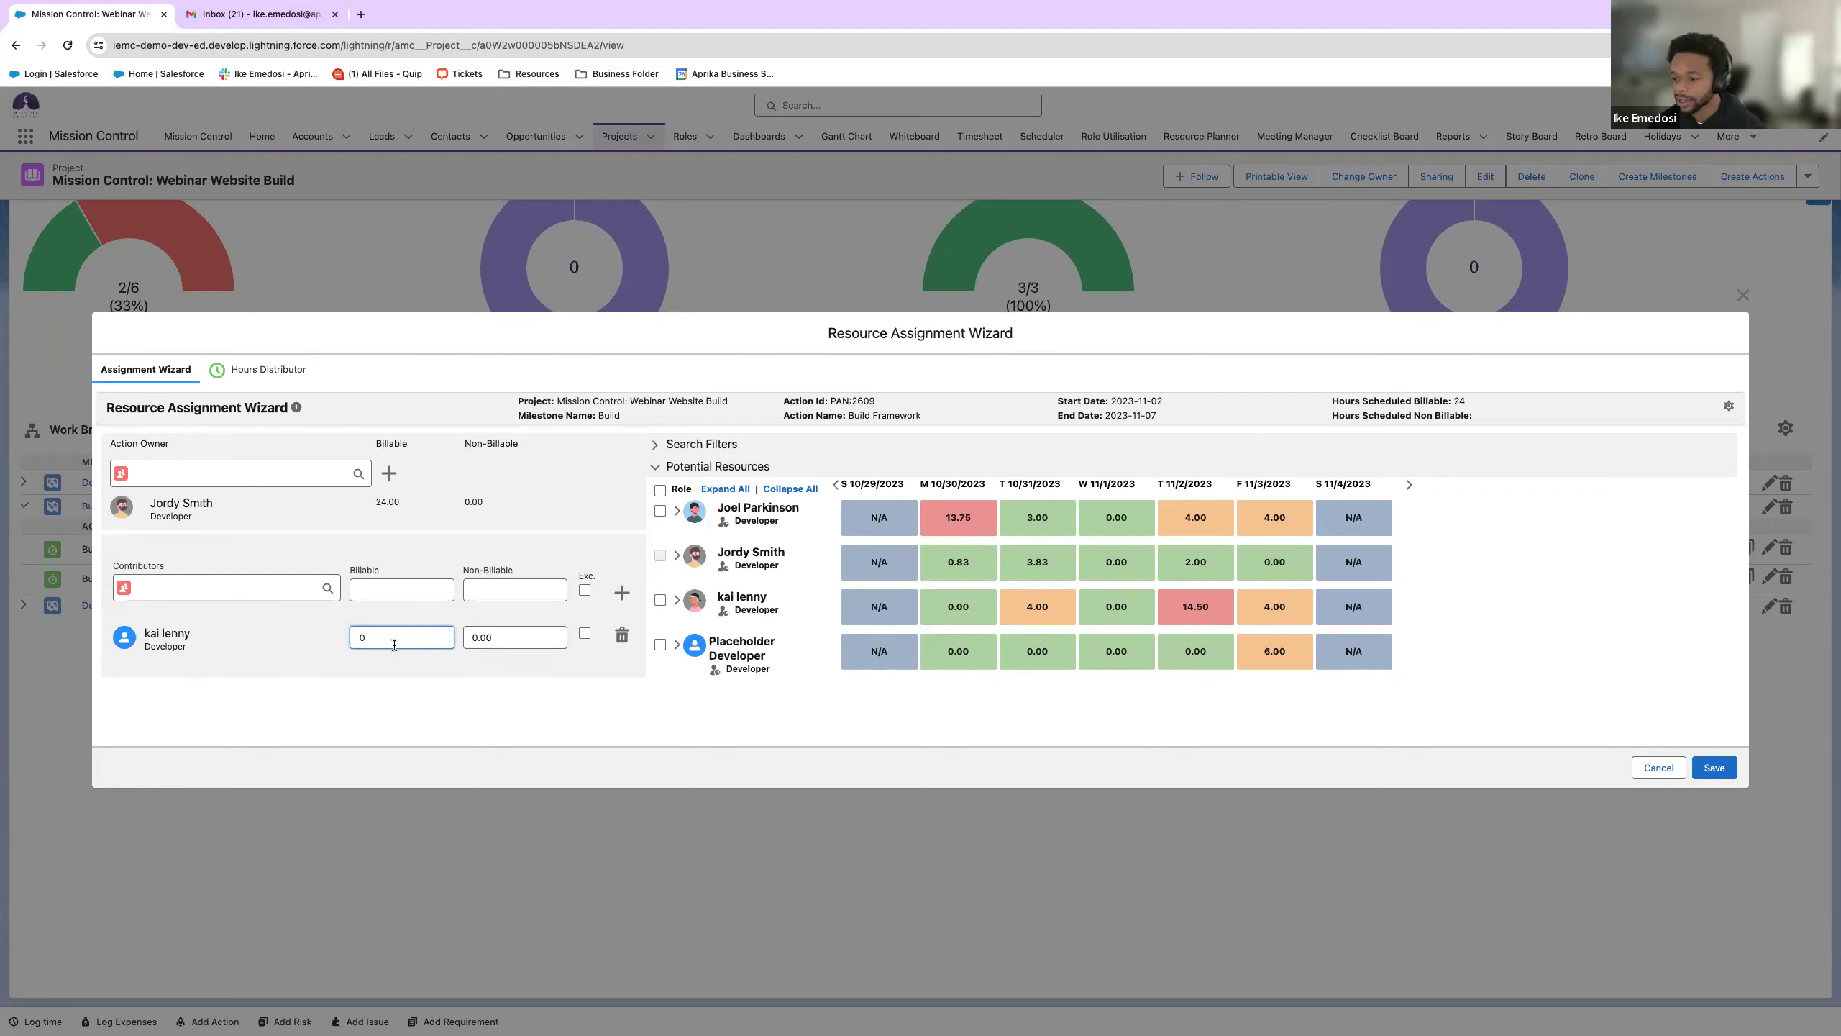
text(8)
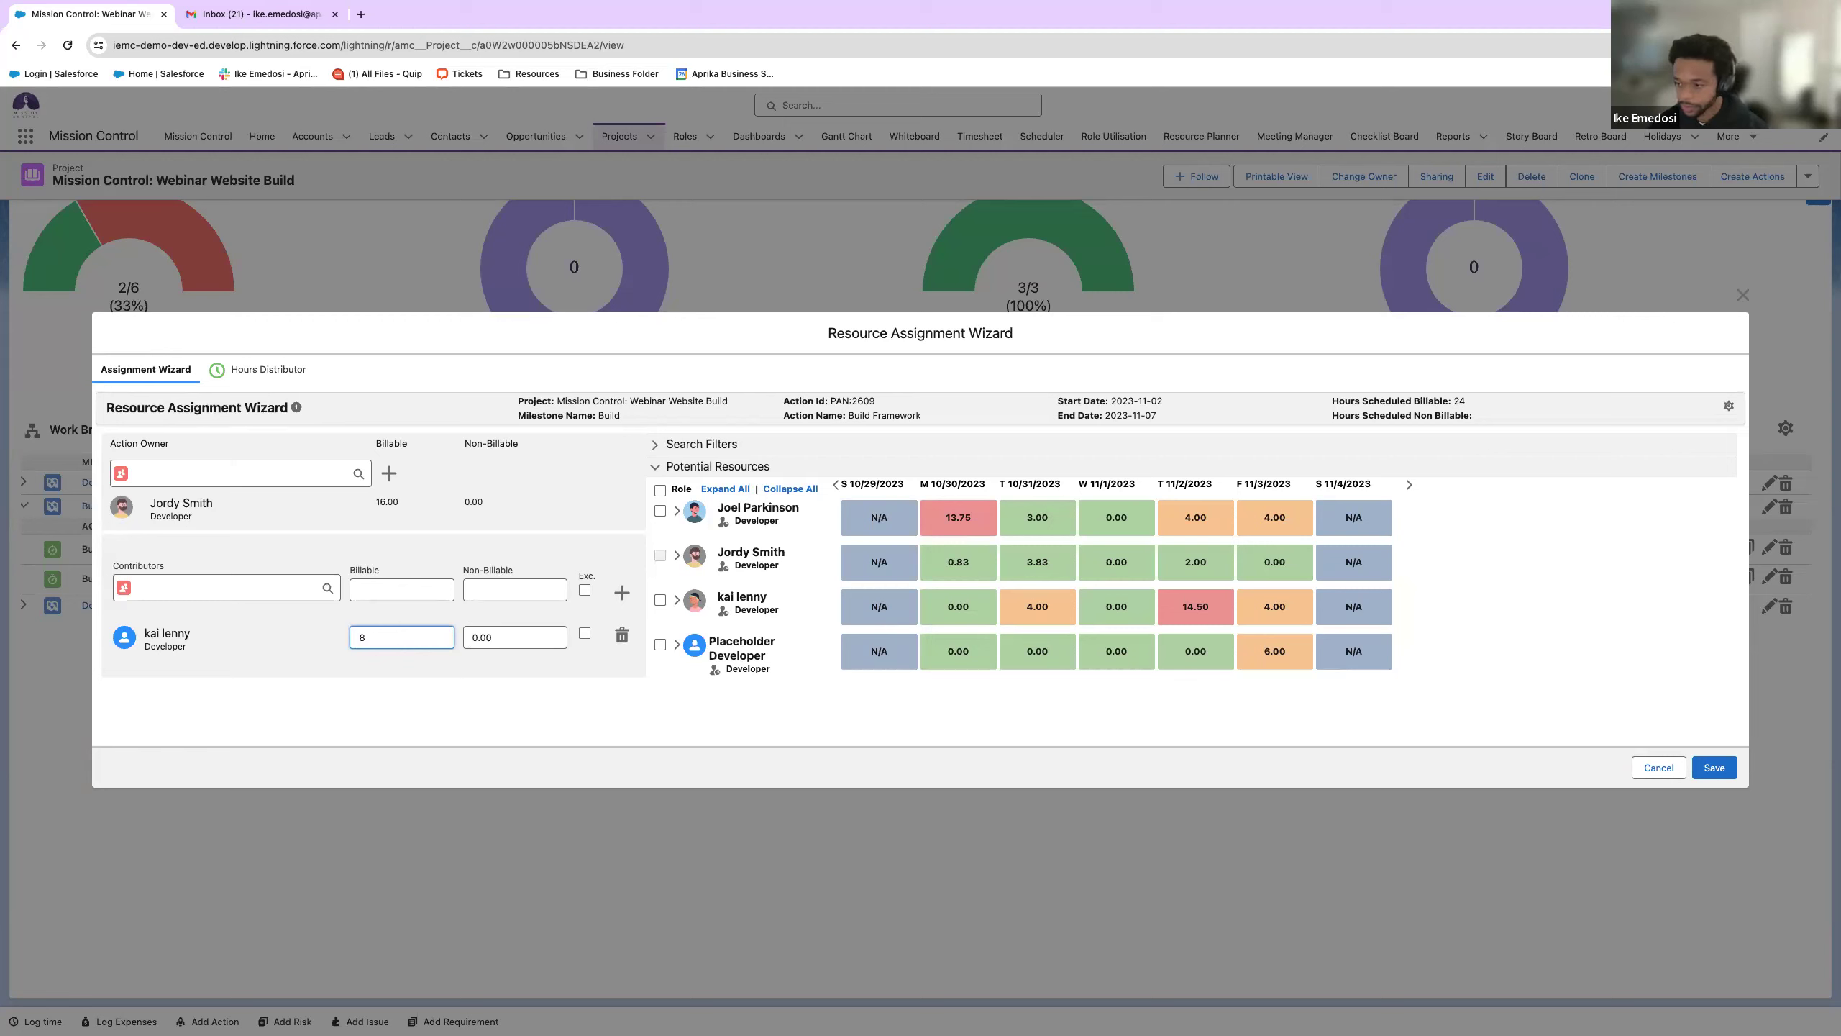
click(382, 689)
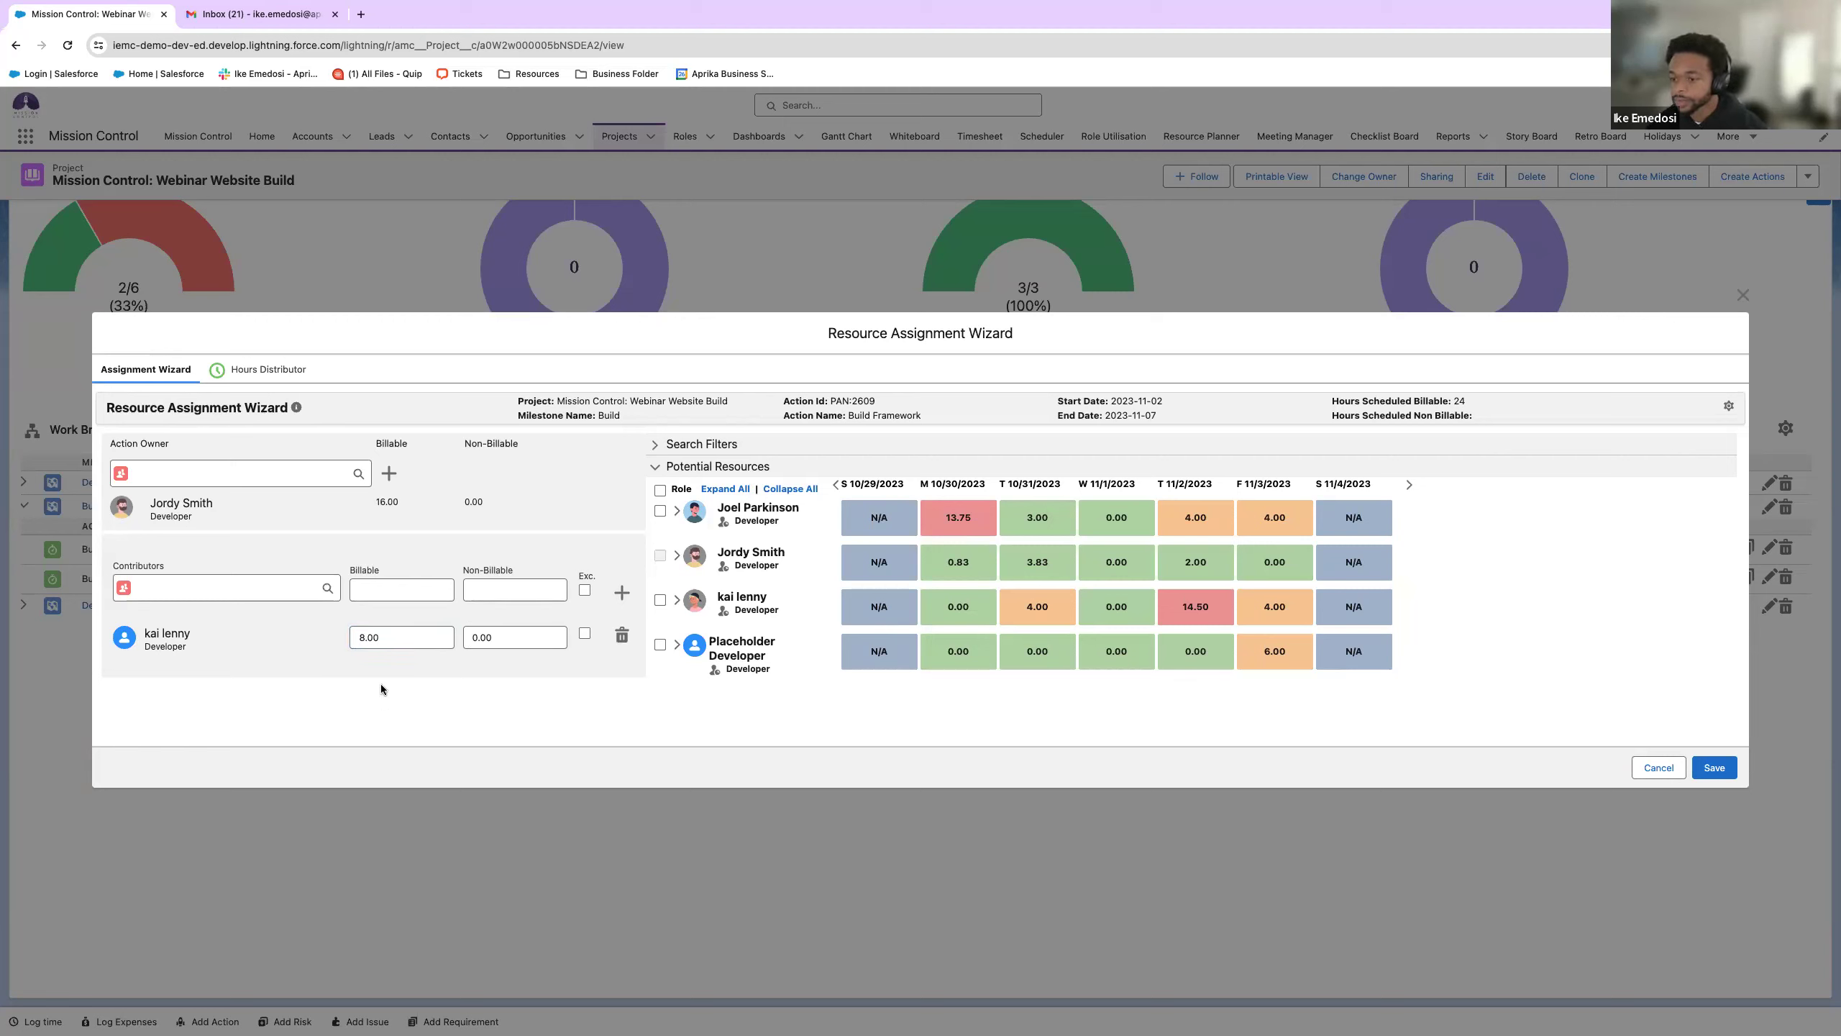
- Add three more contributor rows from the potential resources: the third developer again, the Placeholder Developer and the first listed developer
click(659, 600)
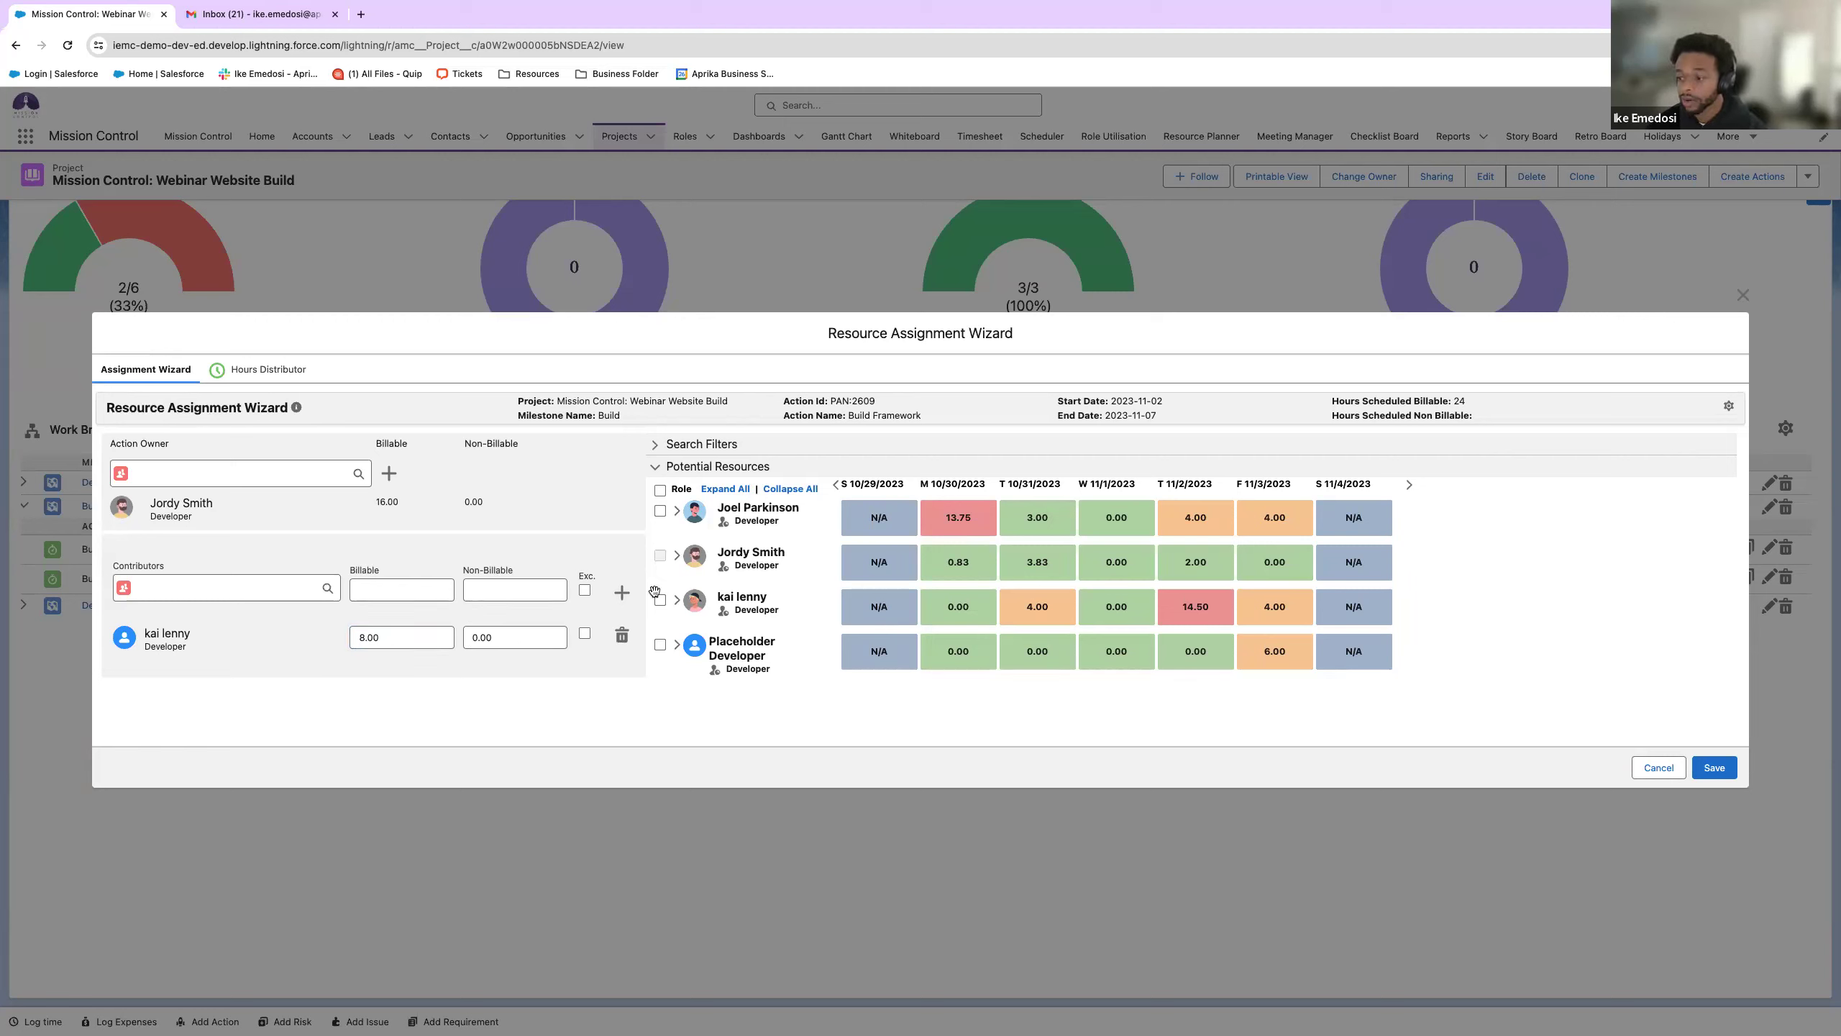
click(659, 644)
click(659, 511)
drag(698, 535, 420, 594)
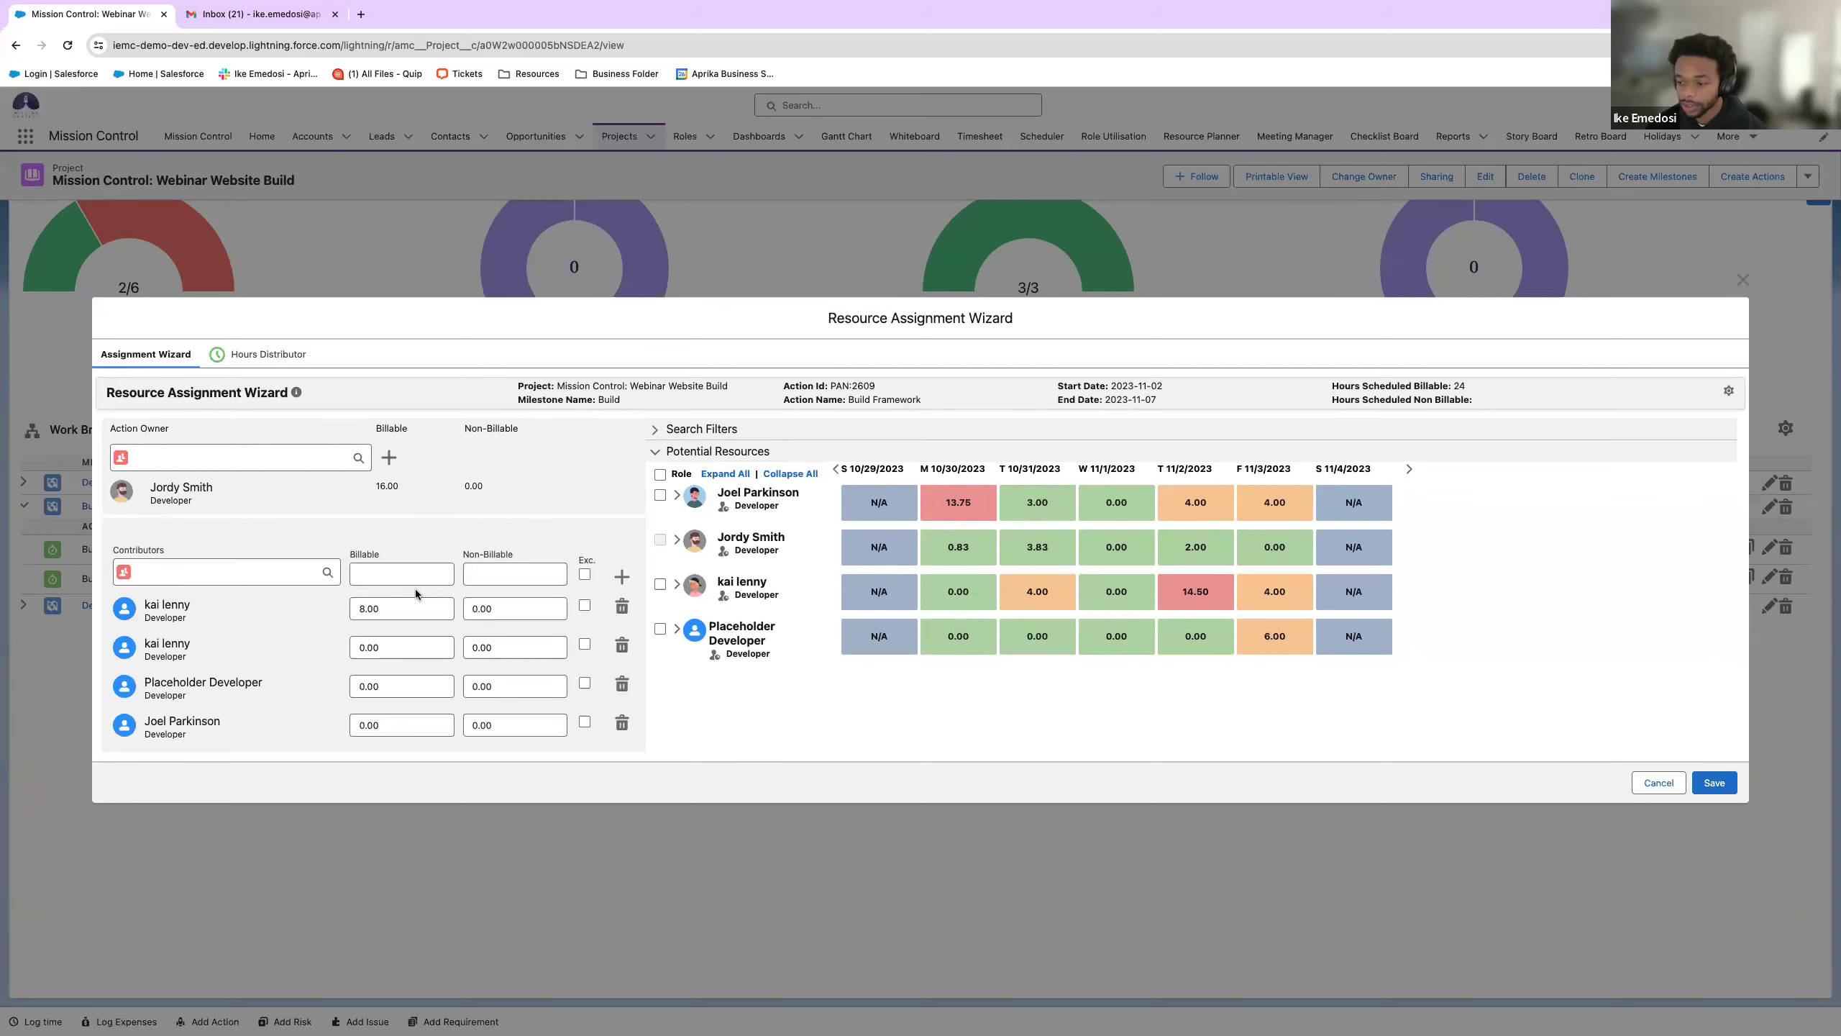
- Delete the three contributors without hours, confirming each deletion, and keep only the one with 8 billable hours
click(622, 644)
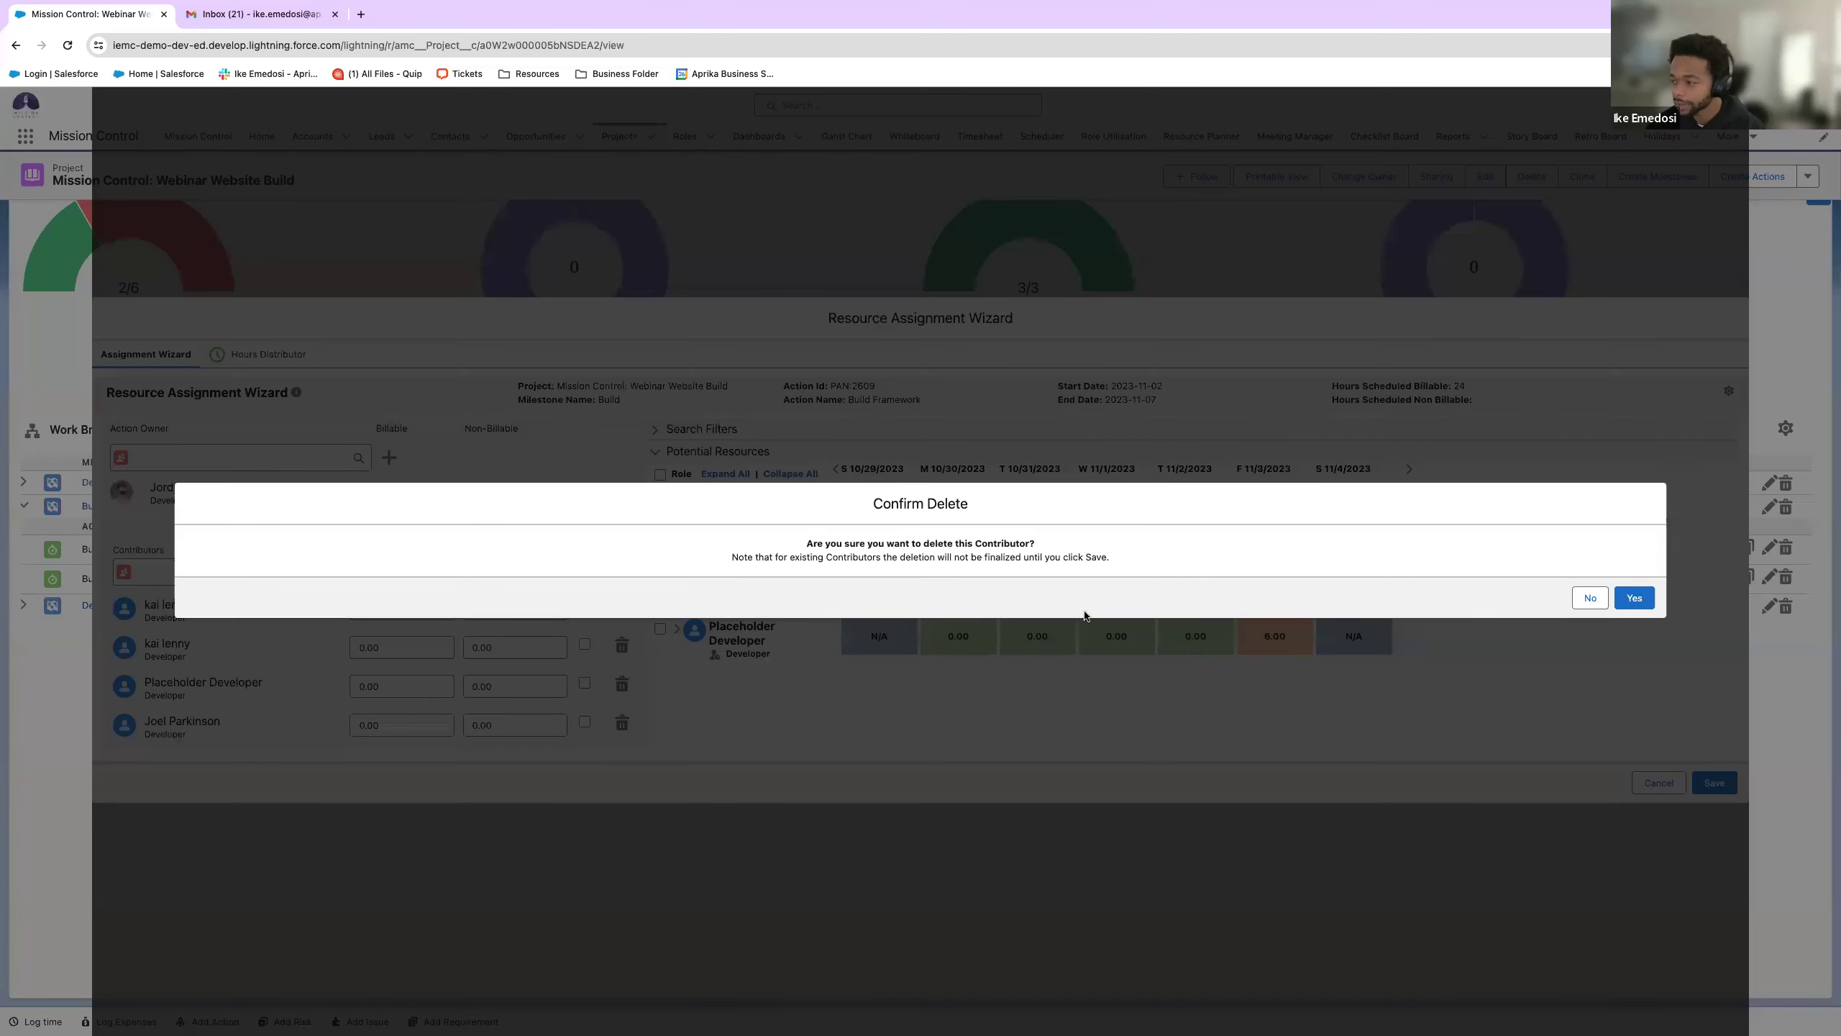
click(1635, 593)
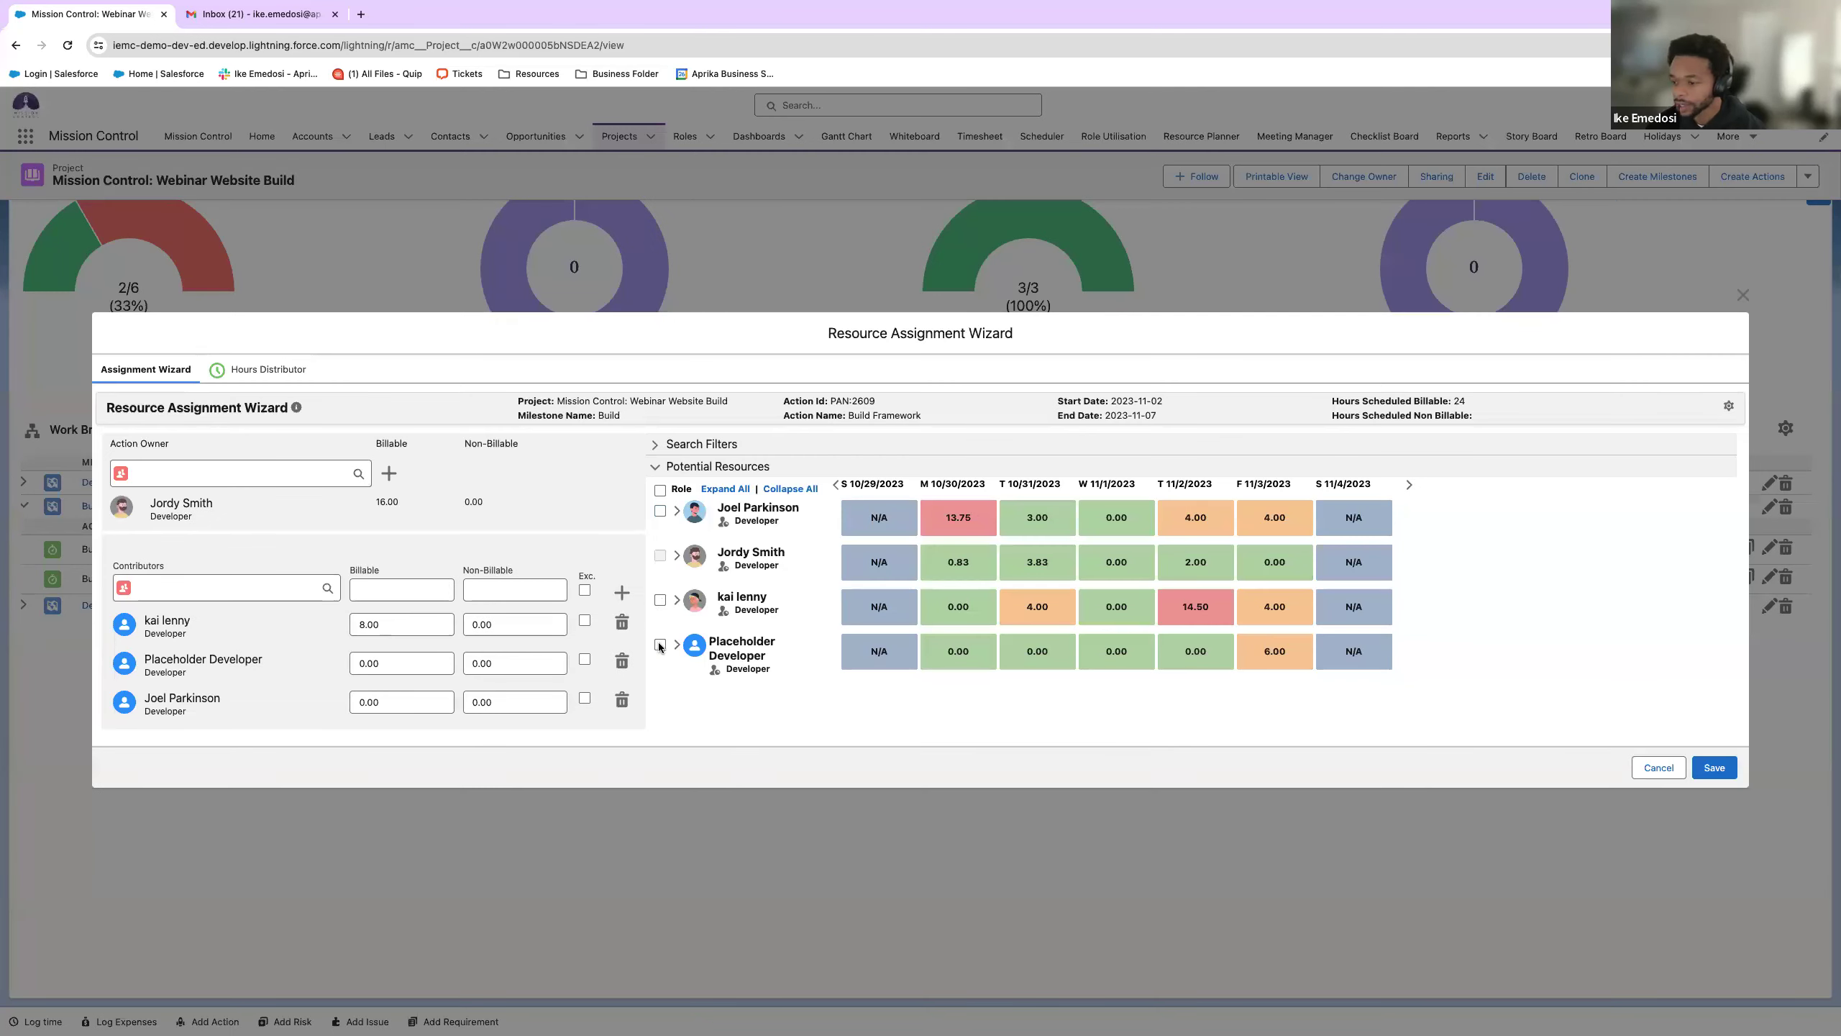
click(630, 660)
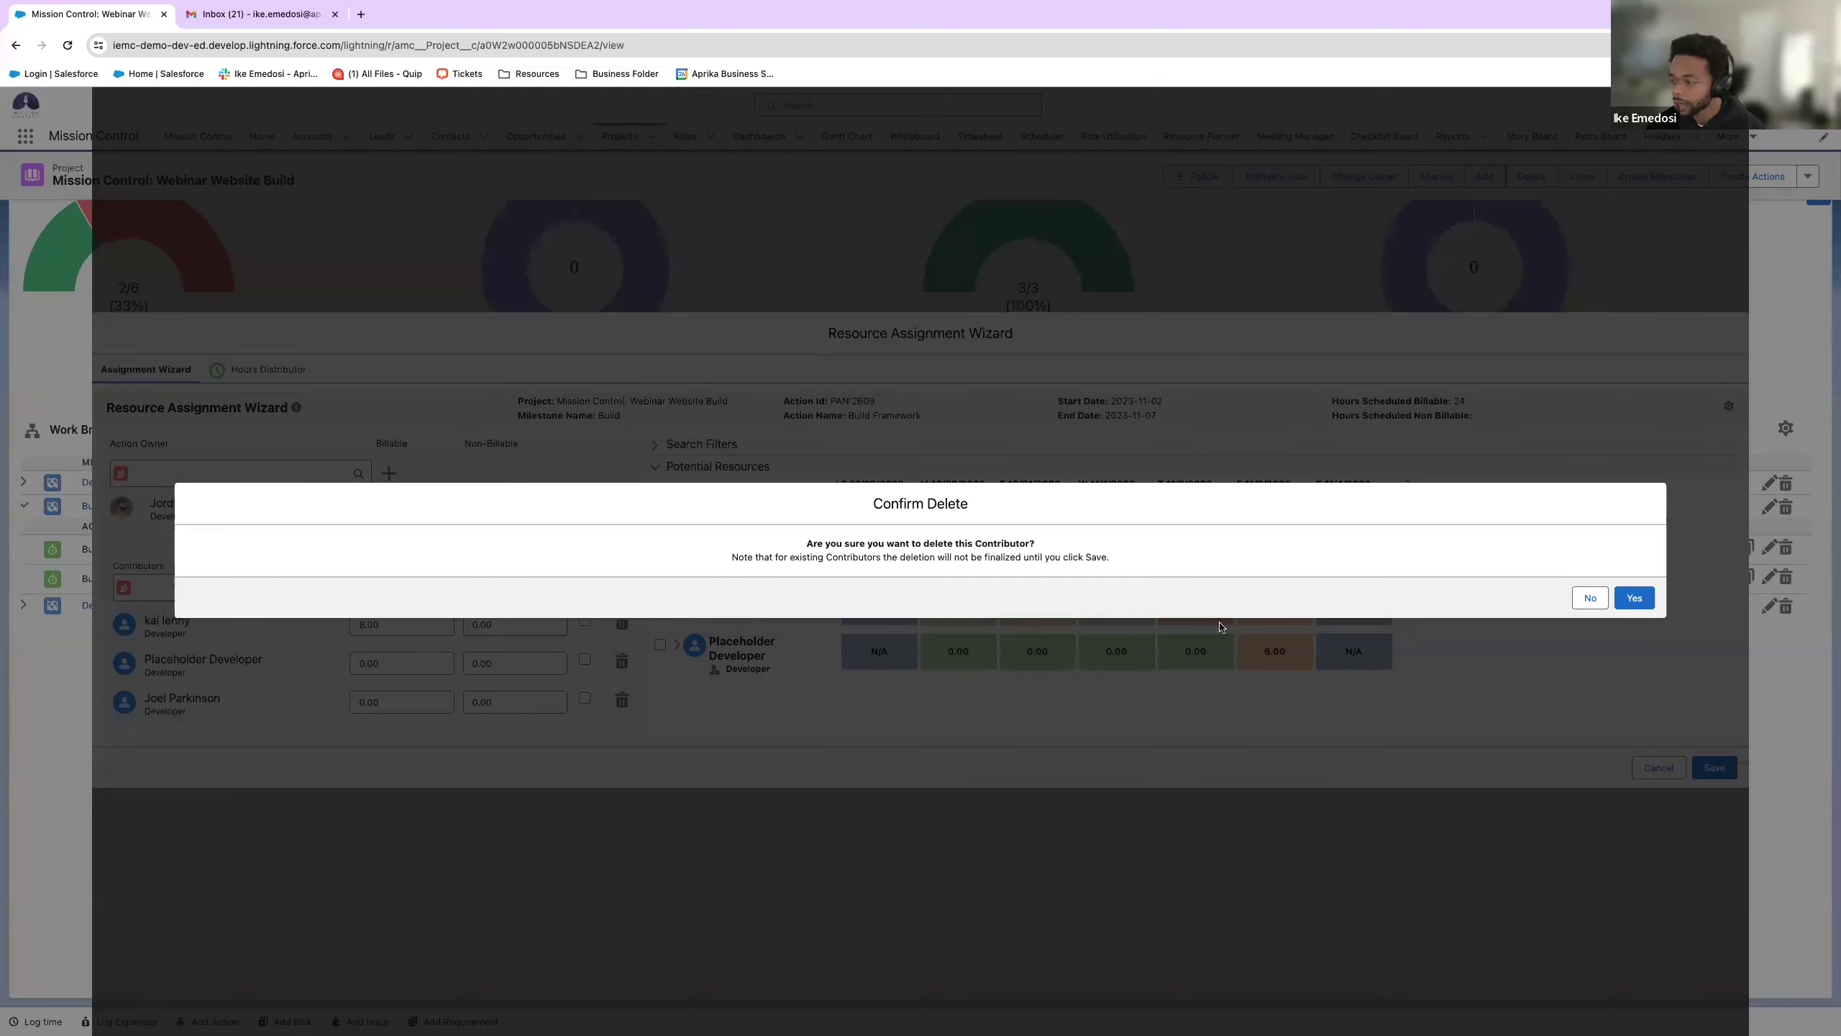
click(1635, 594)
click(621, 661)
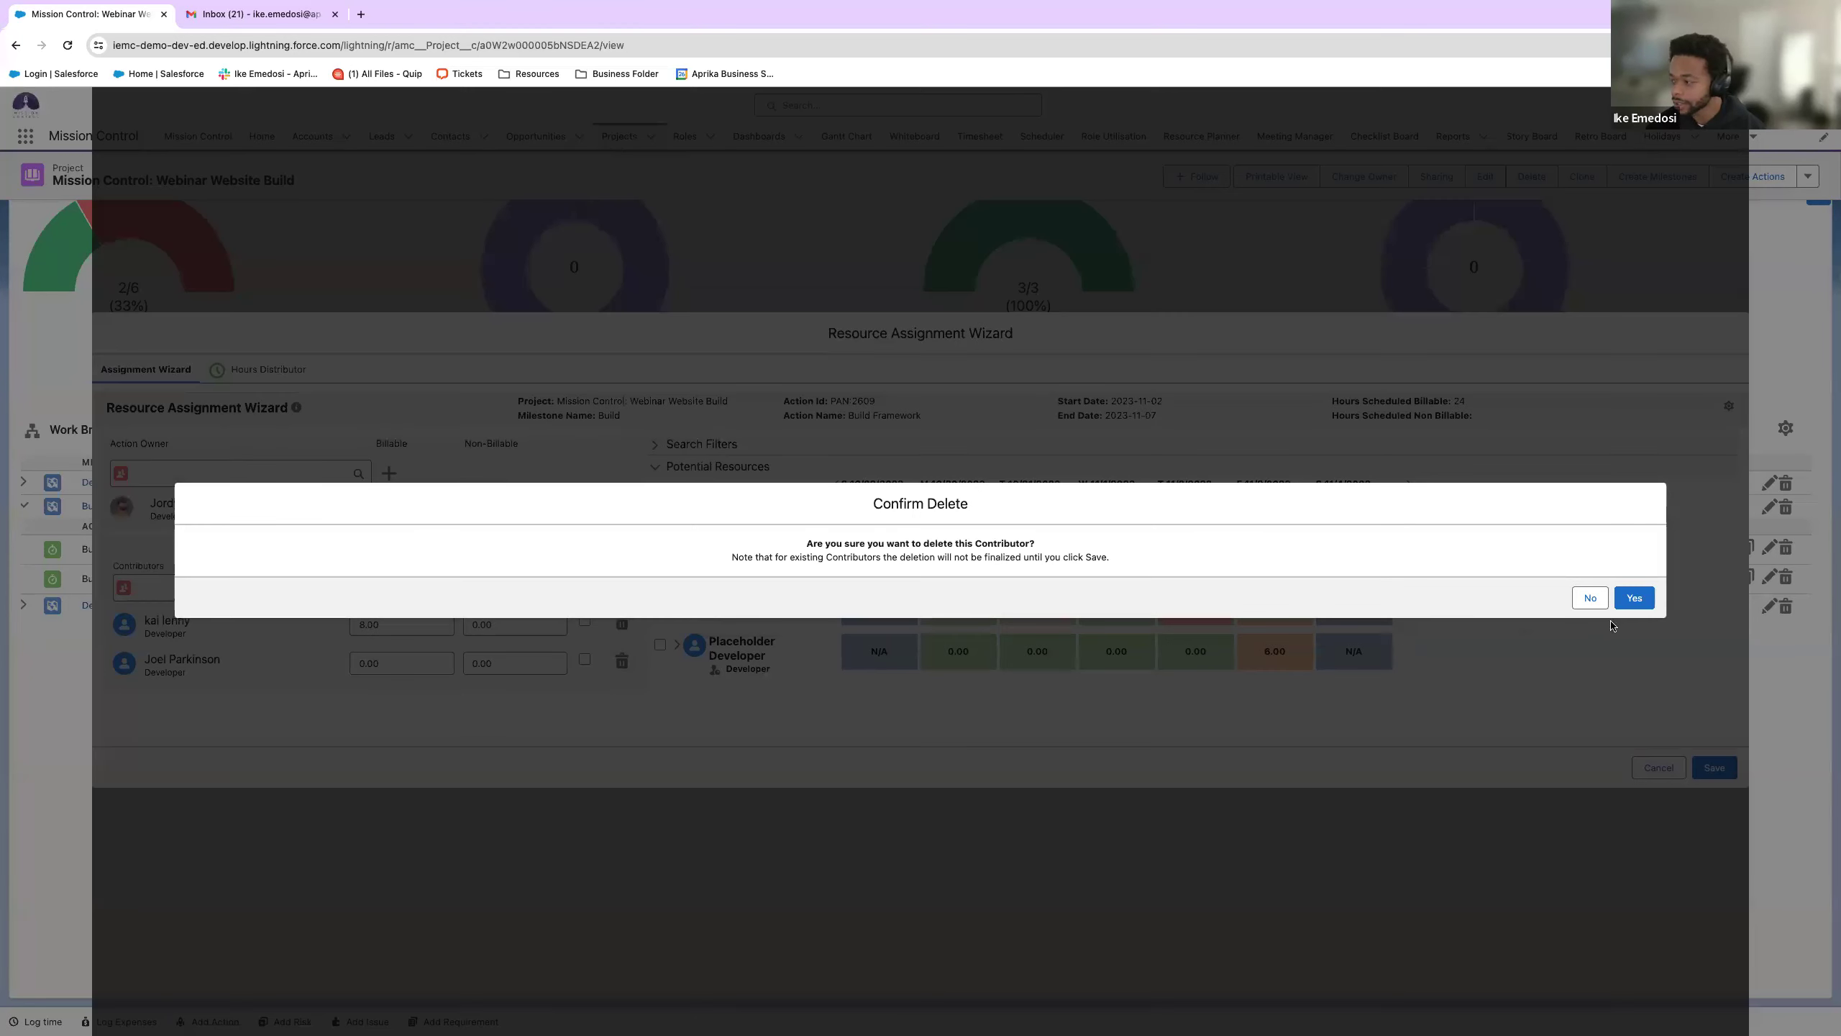
click(1634, 596)
- Raise the remaining contributor's billable hours to 10 and try to save the Build Framework assignment
double_click(360, 635)
text(010)
click(547, 703)
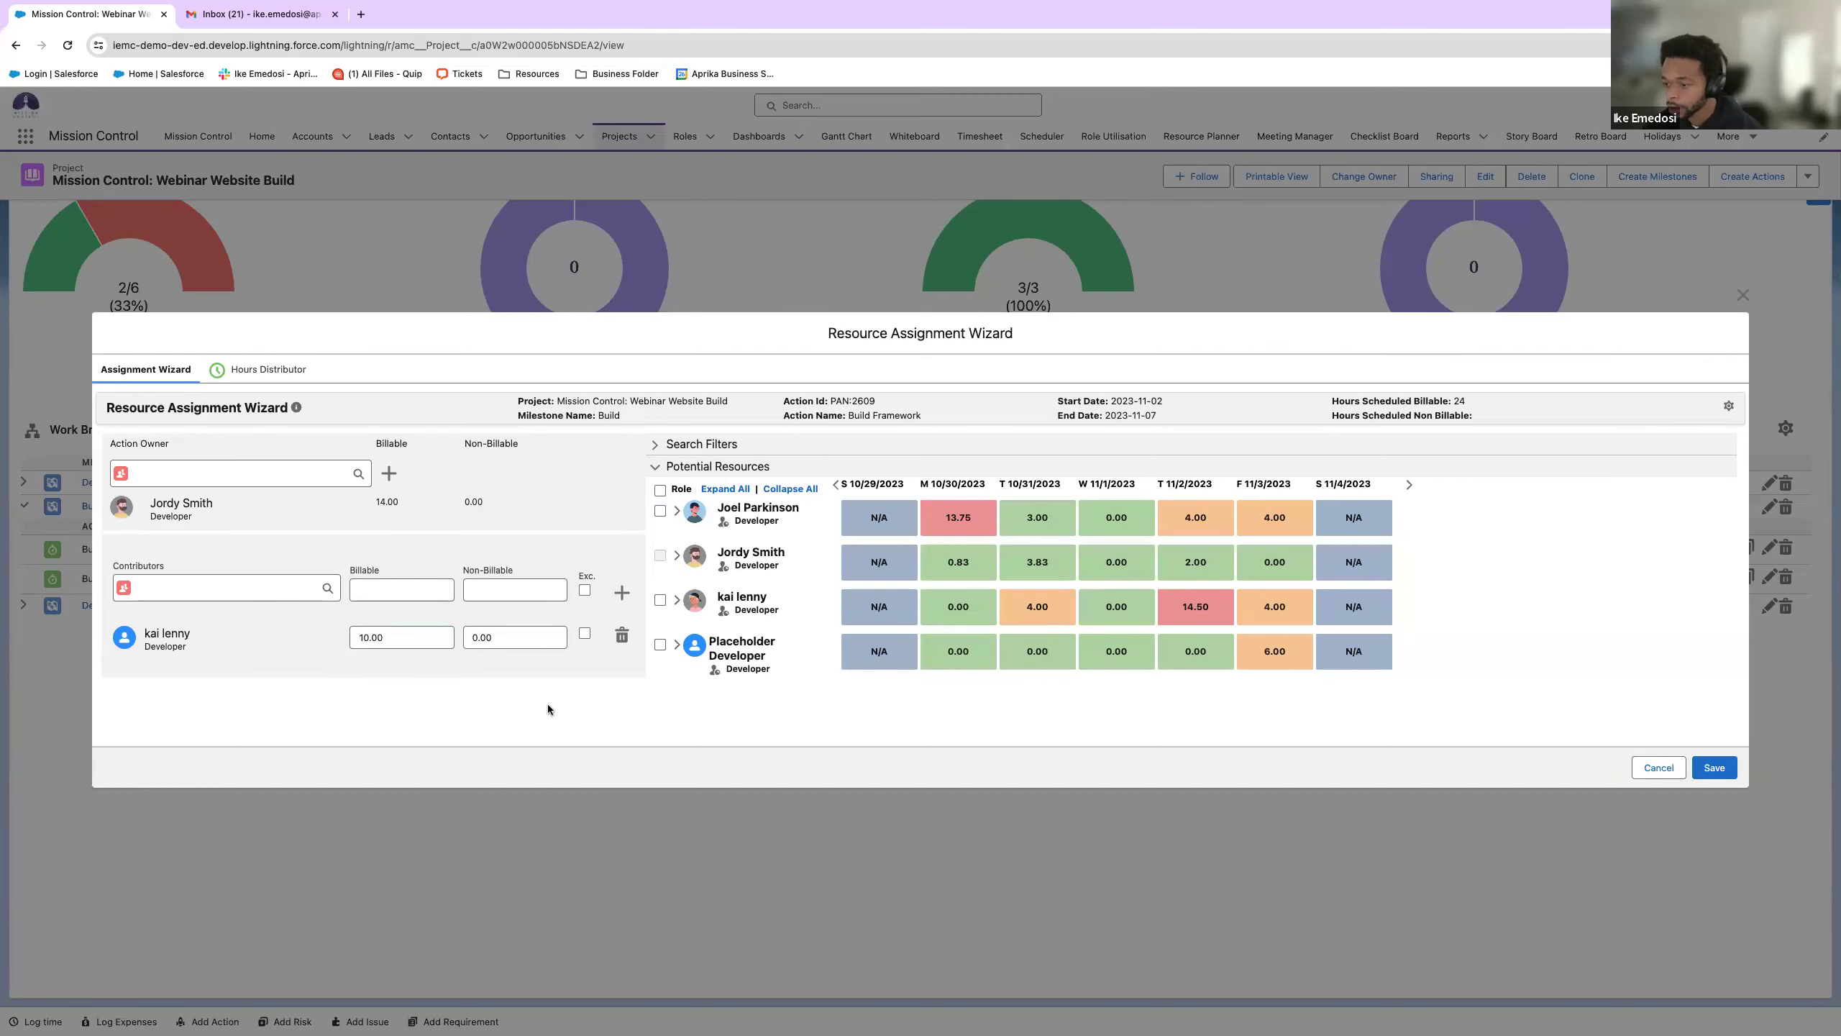
click(1713, 767)
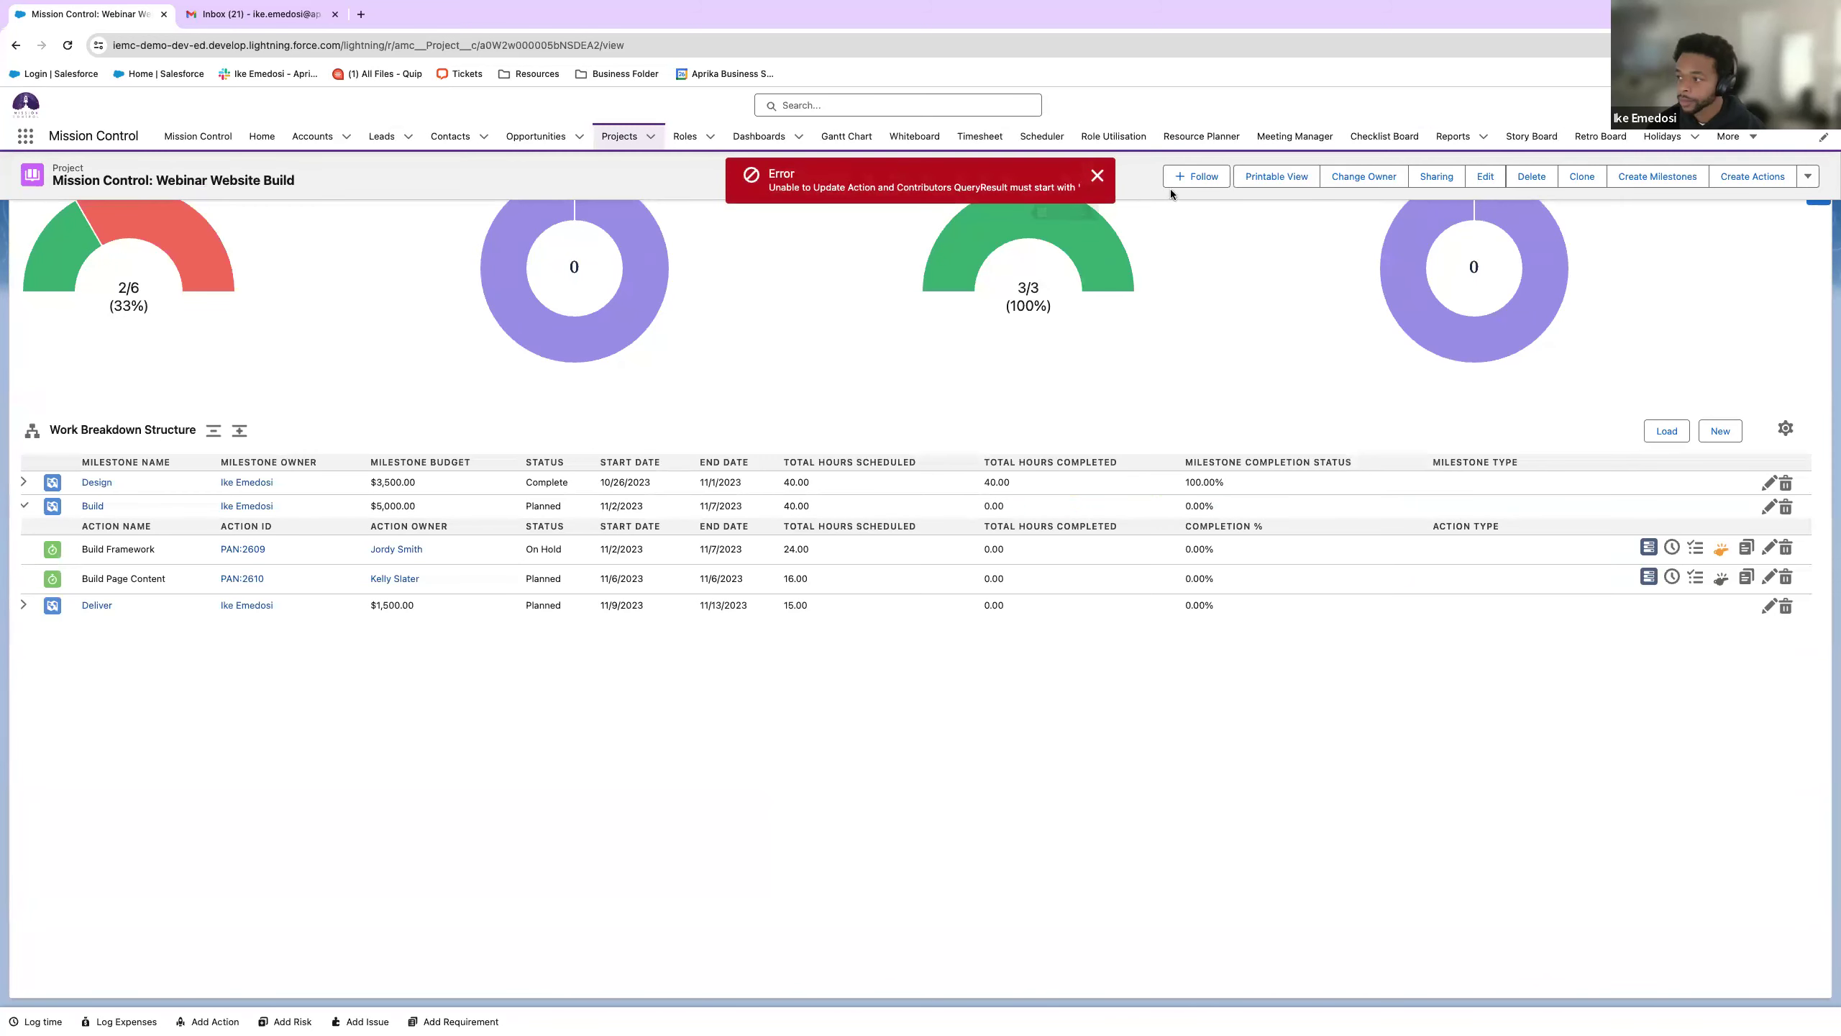
click(1097, 176)
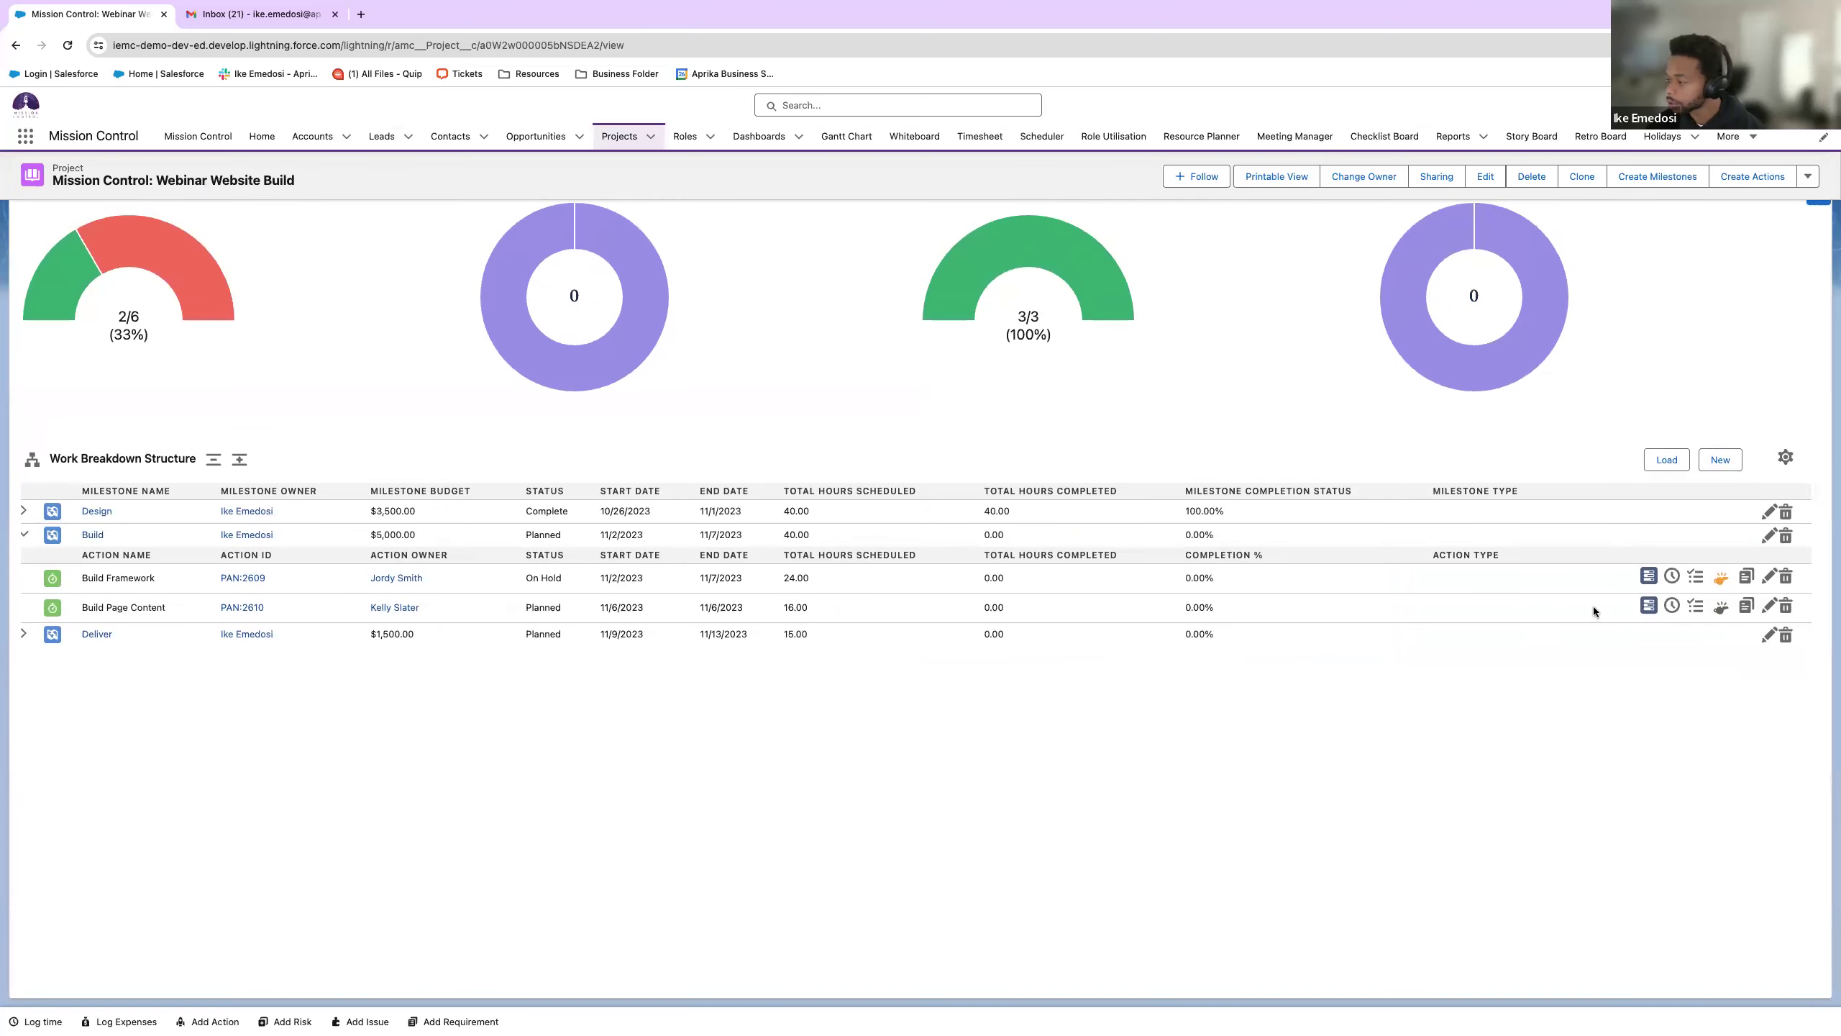
- Reopen the Build Framework resource assignment, search the Developers team and add the third listed developer as a contributor
click(1648, 576)
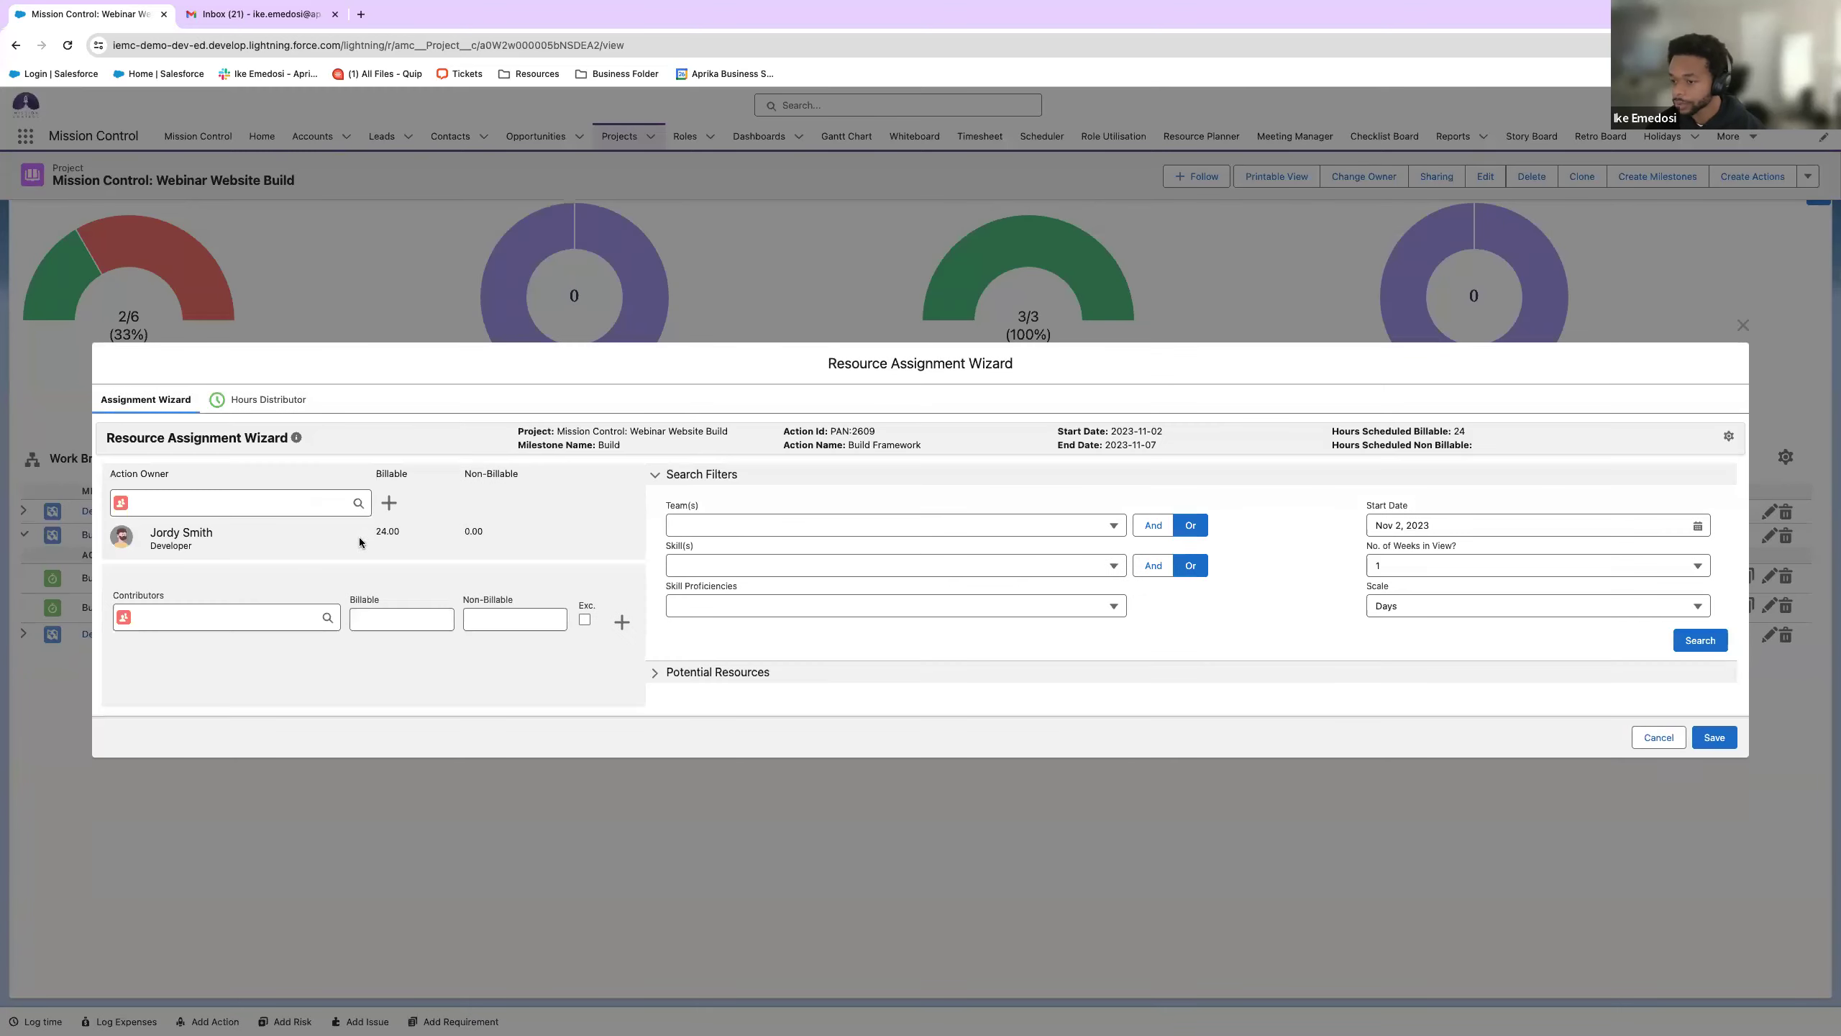
click(712, 527)
scroll(699, 616, down, 2)
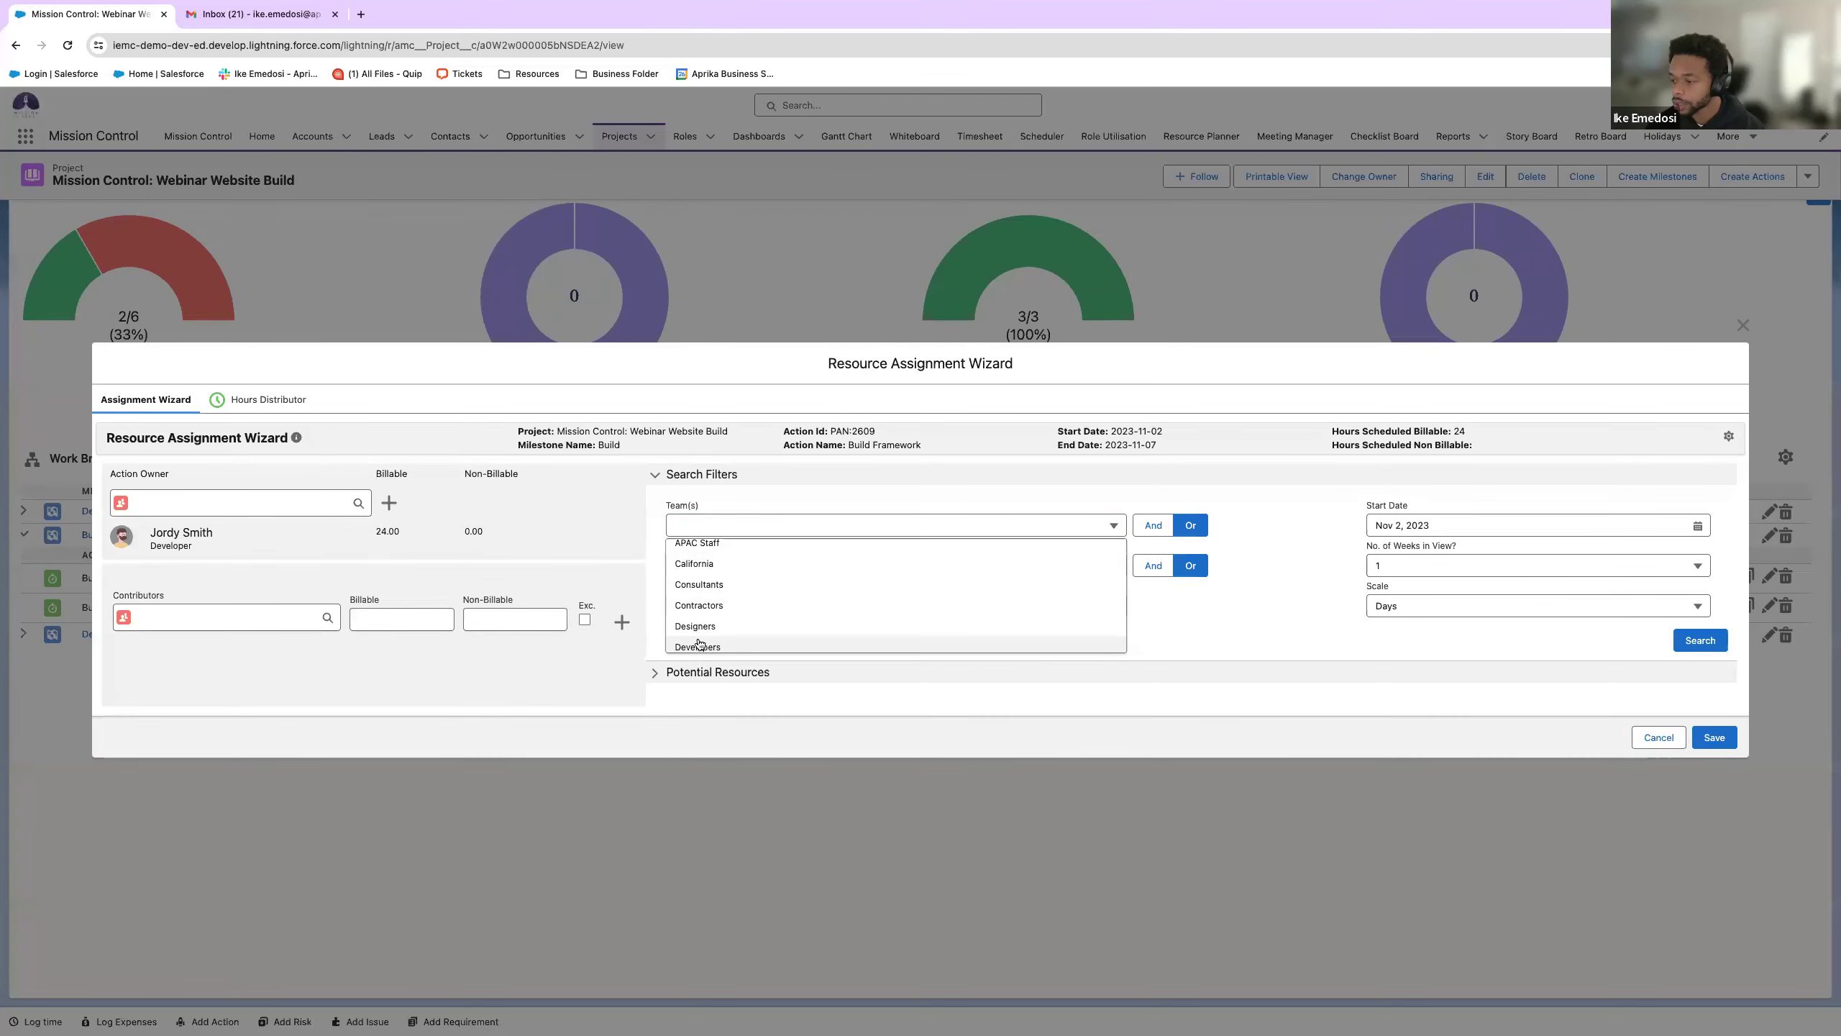
click(699, 645)
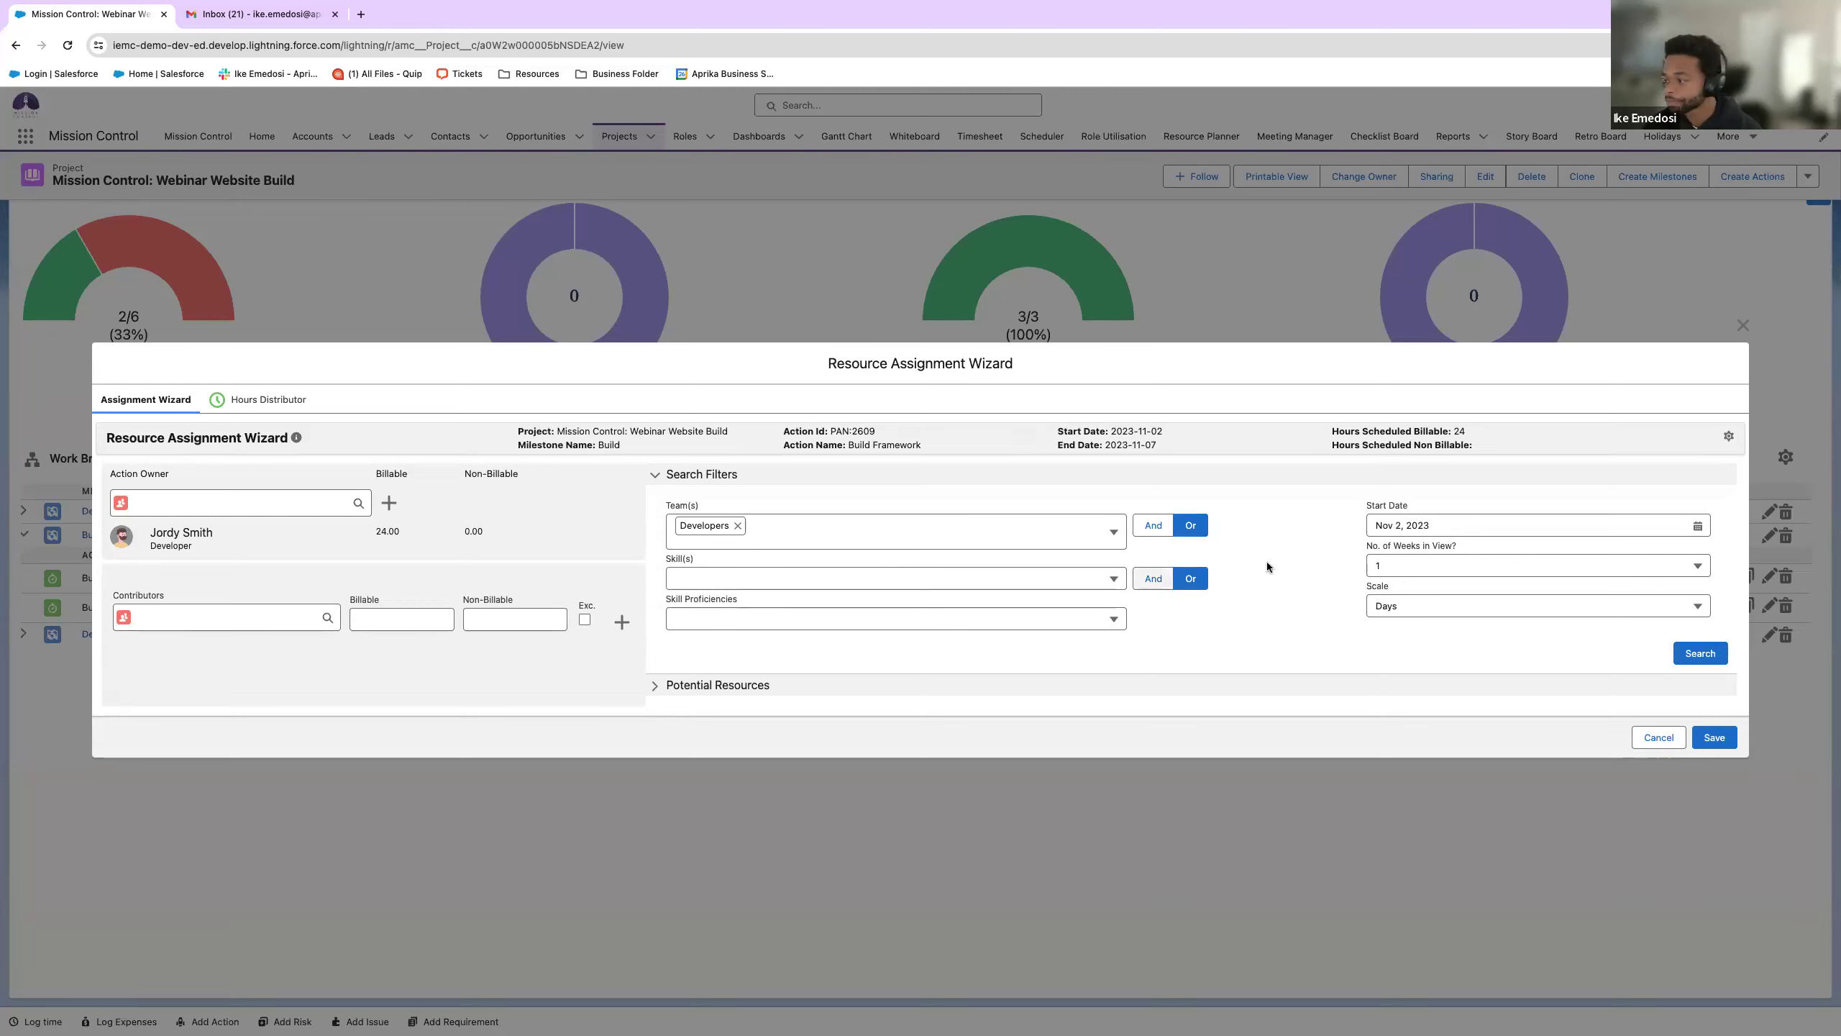
click(1699, 653)
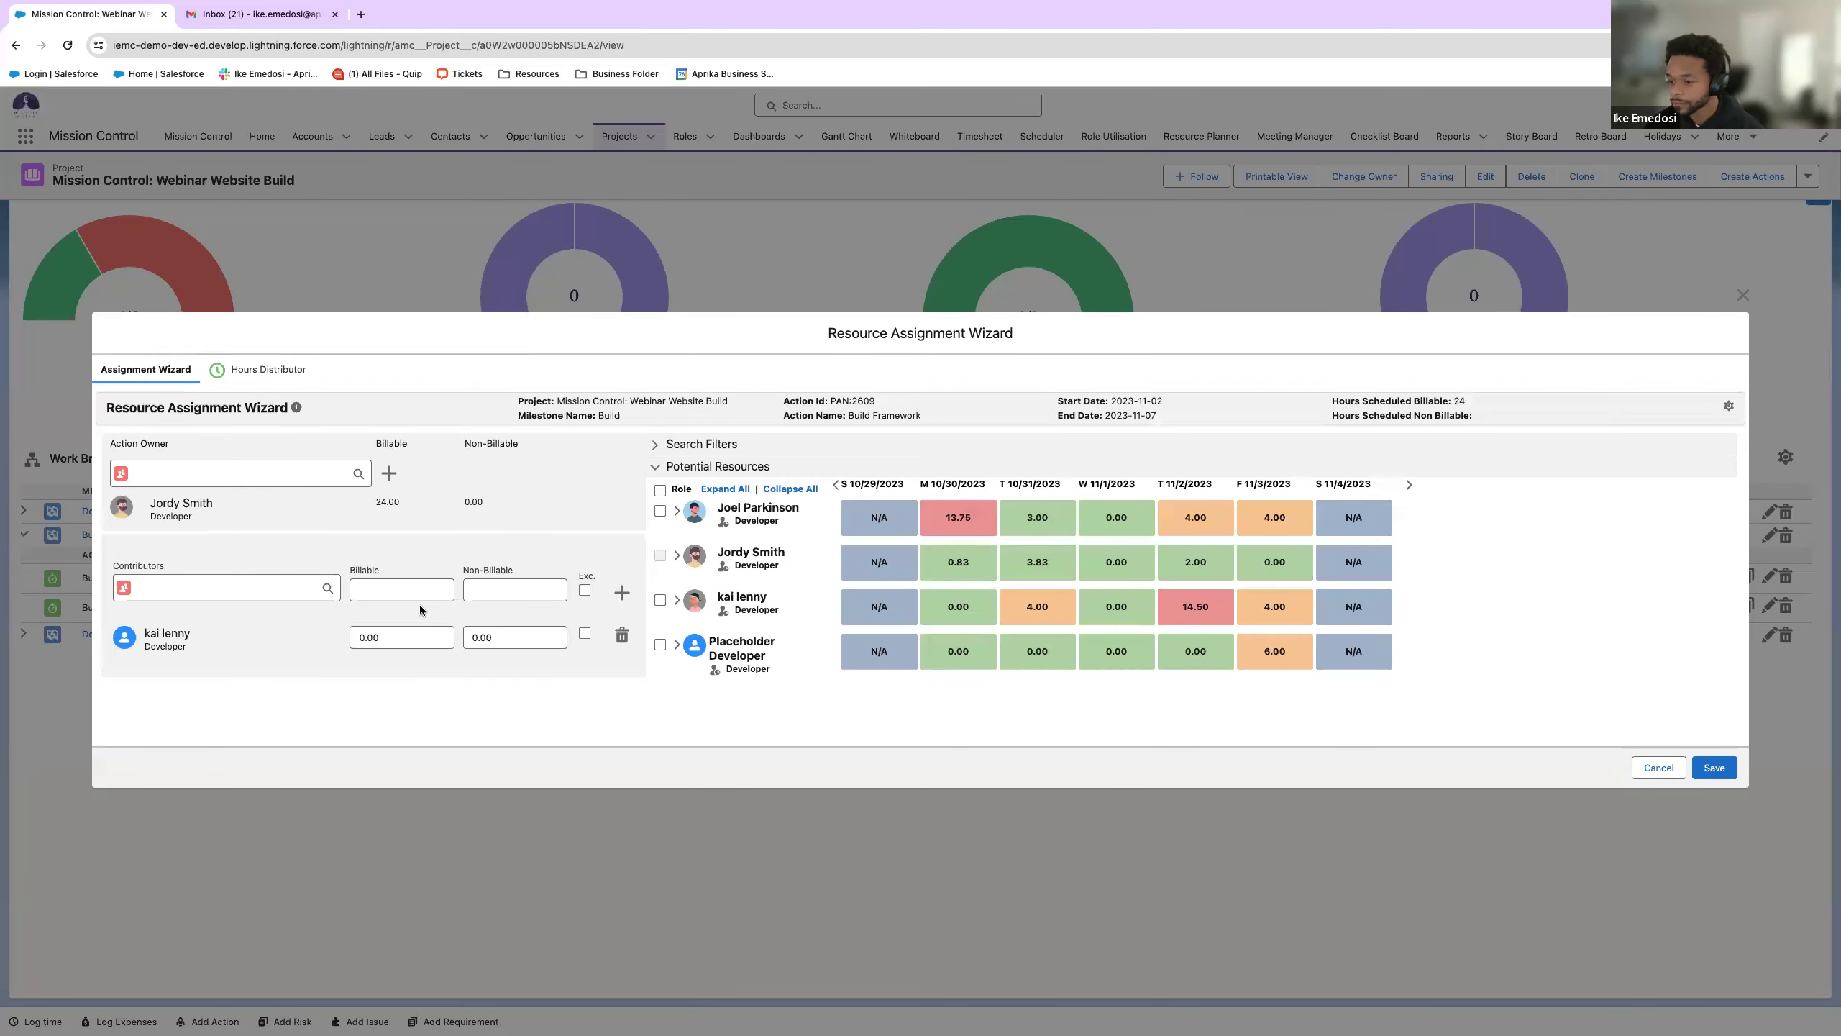
- Set the newly added contributor's billable hours to 10 and try again to save the assignment
click(365, 637)
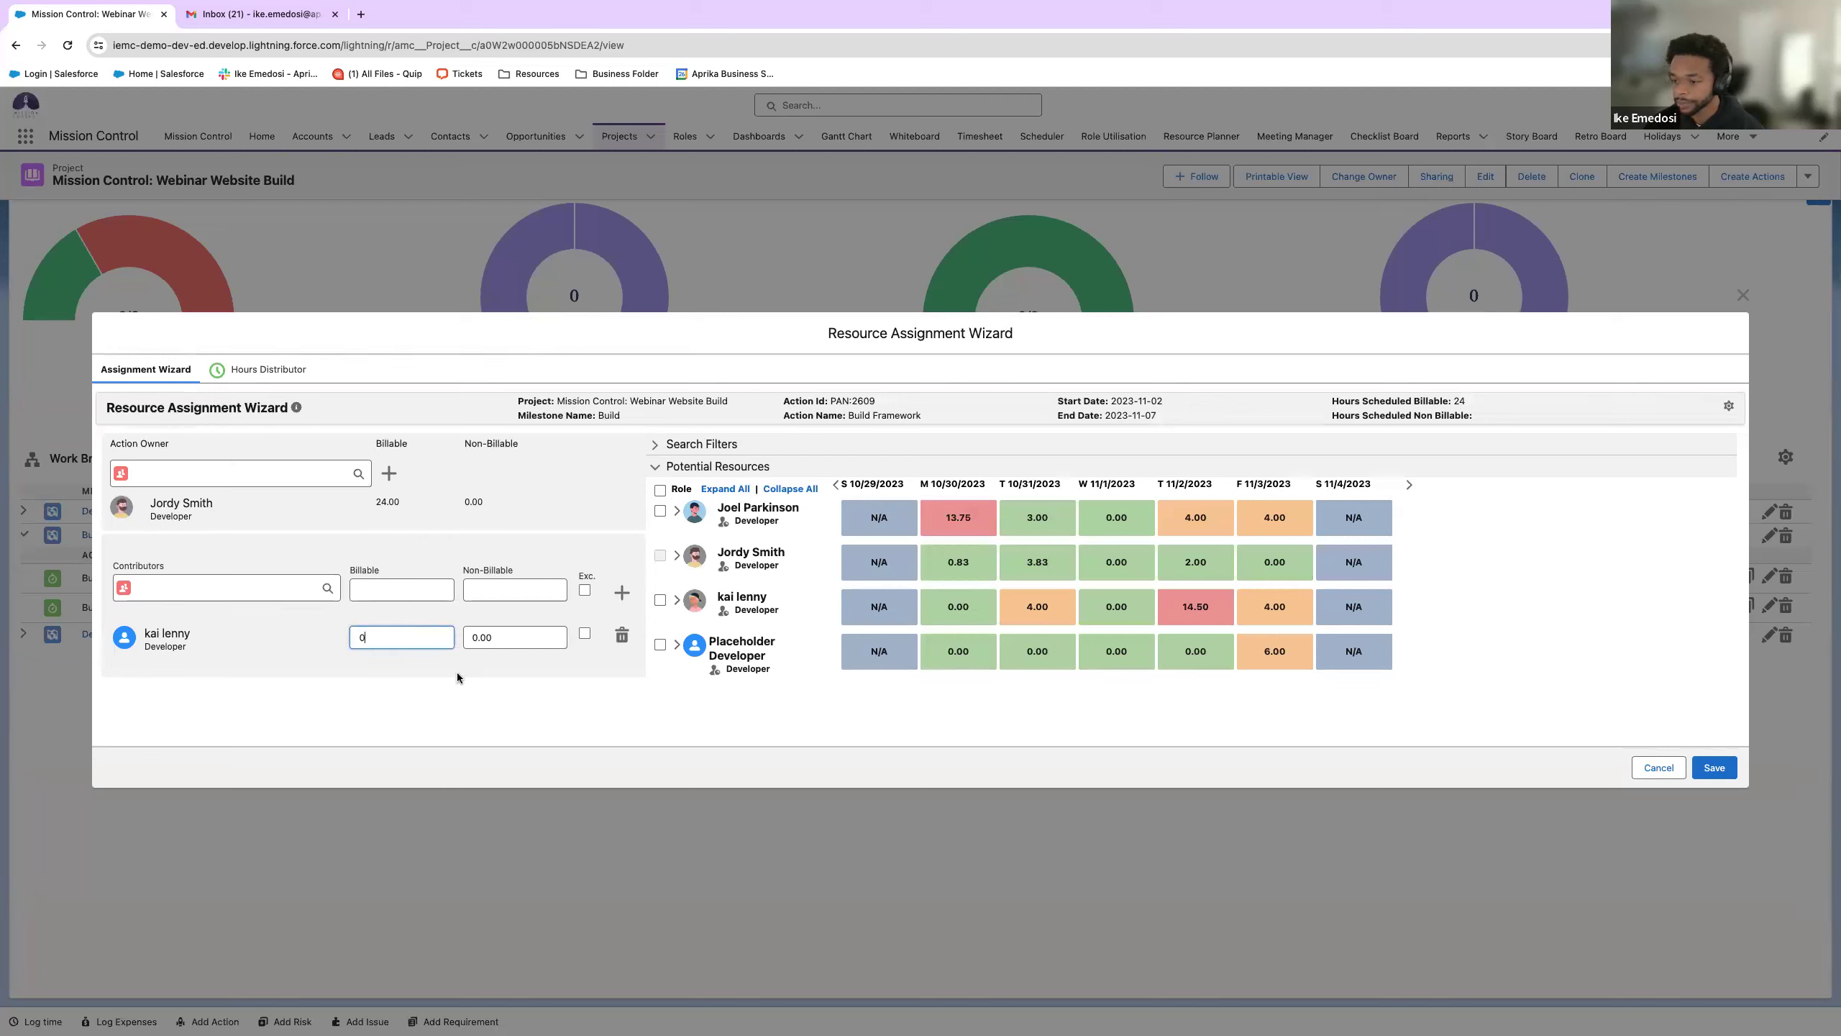
text(10)
click(526, 710)
click(1714, 768)
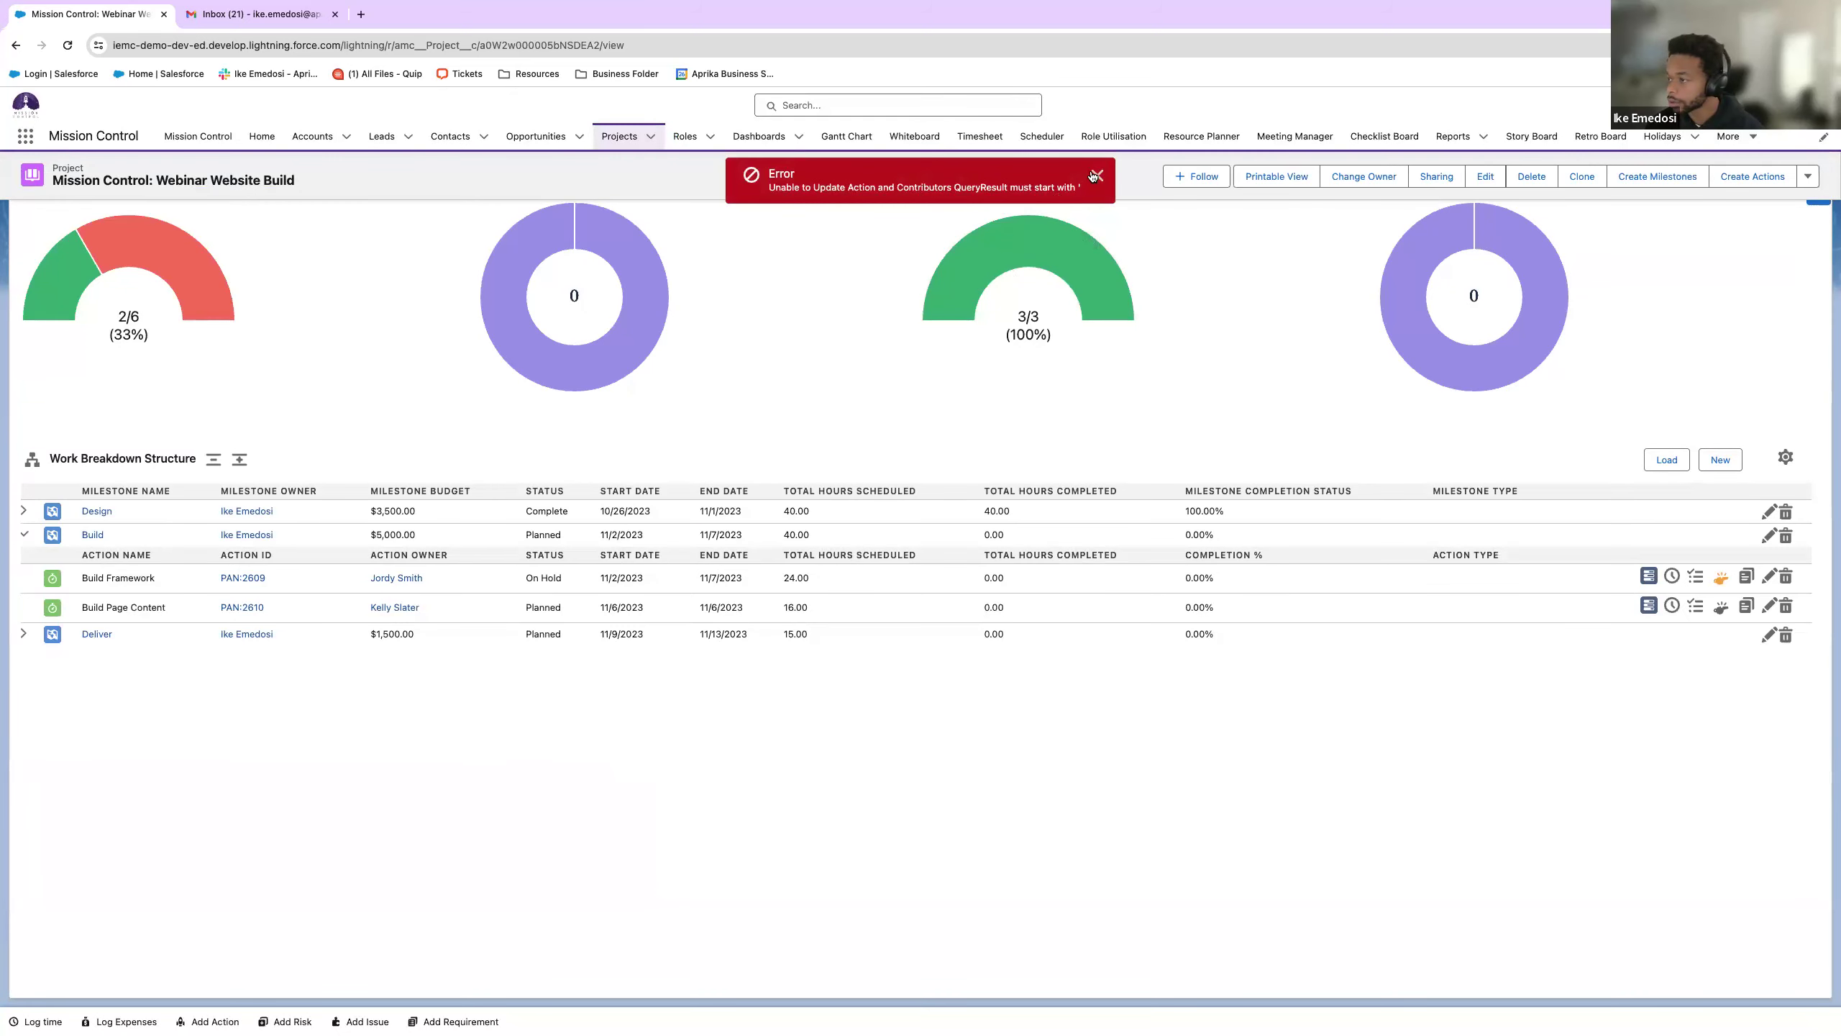
click(1097, 176)
- Expand the Design milestone in the work breakdown, review the contributor hours on Design Wireframes, and show the Build actions again
scroll(737, 608, up, 3)
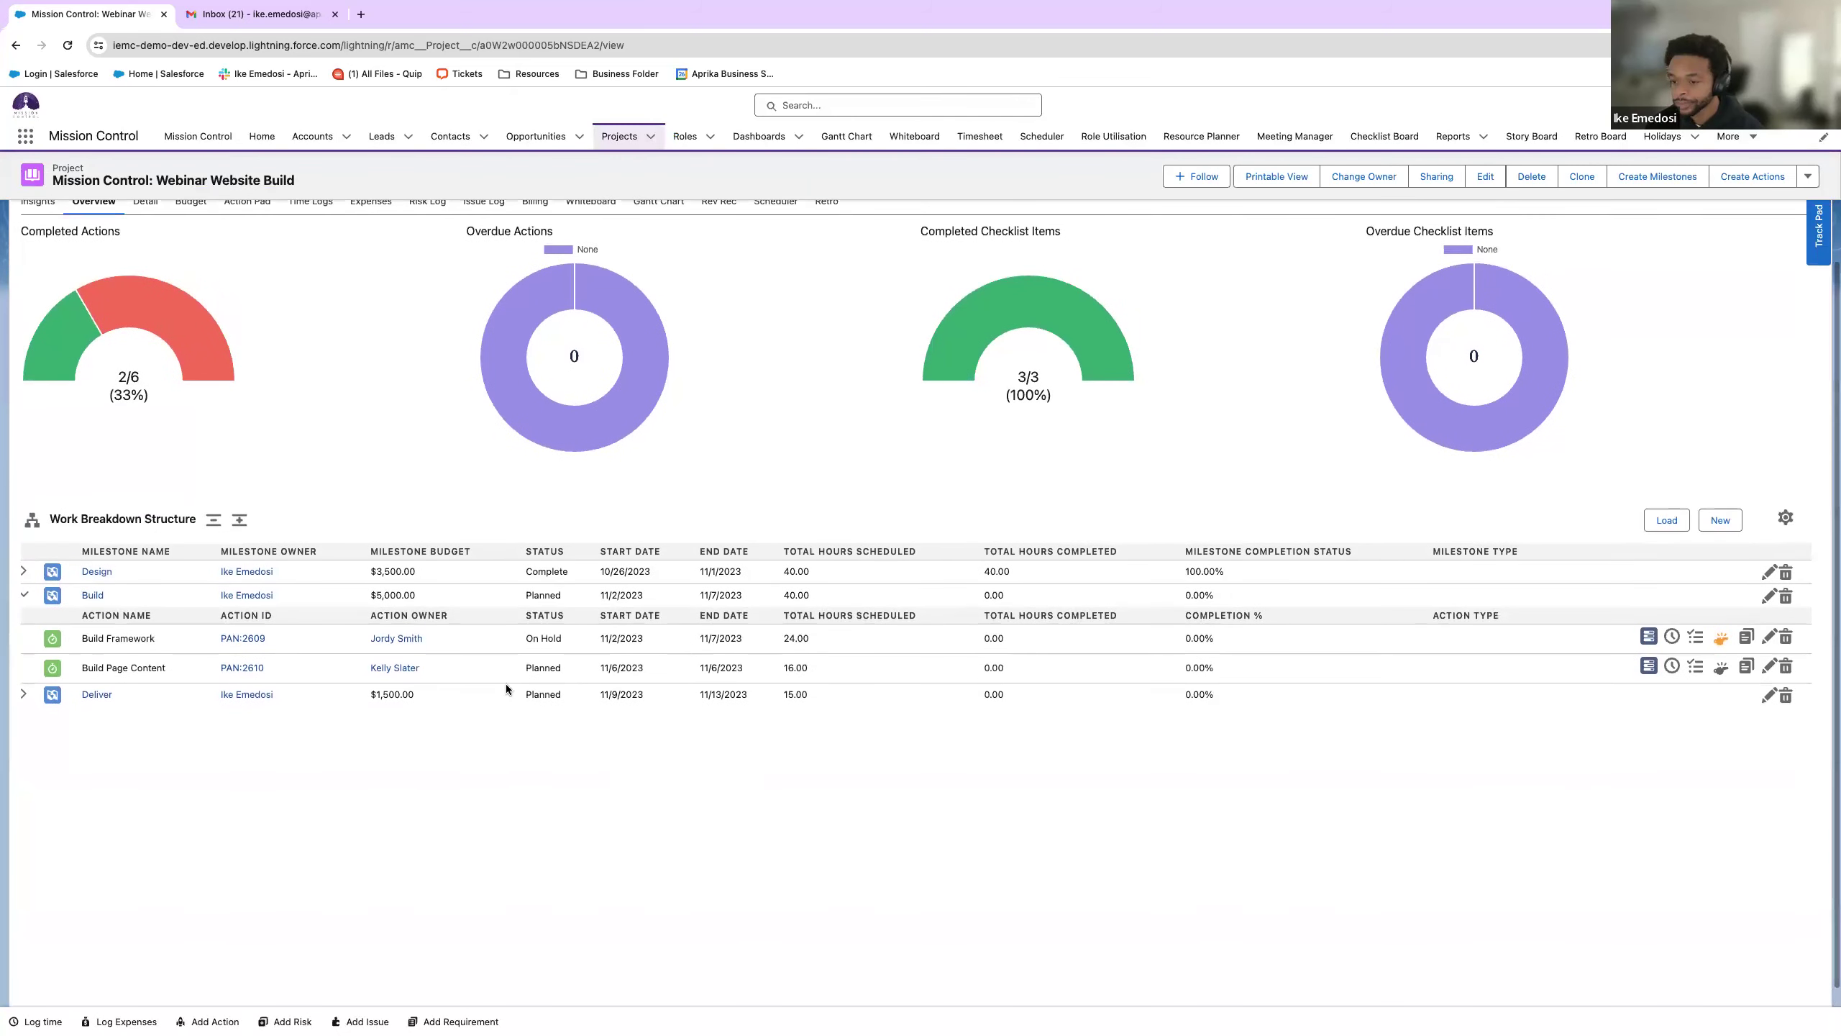
scroll(373, 750, up, 2)
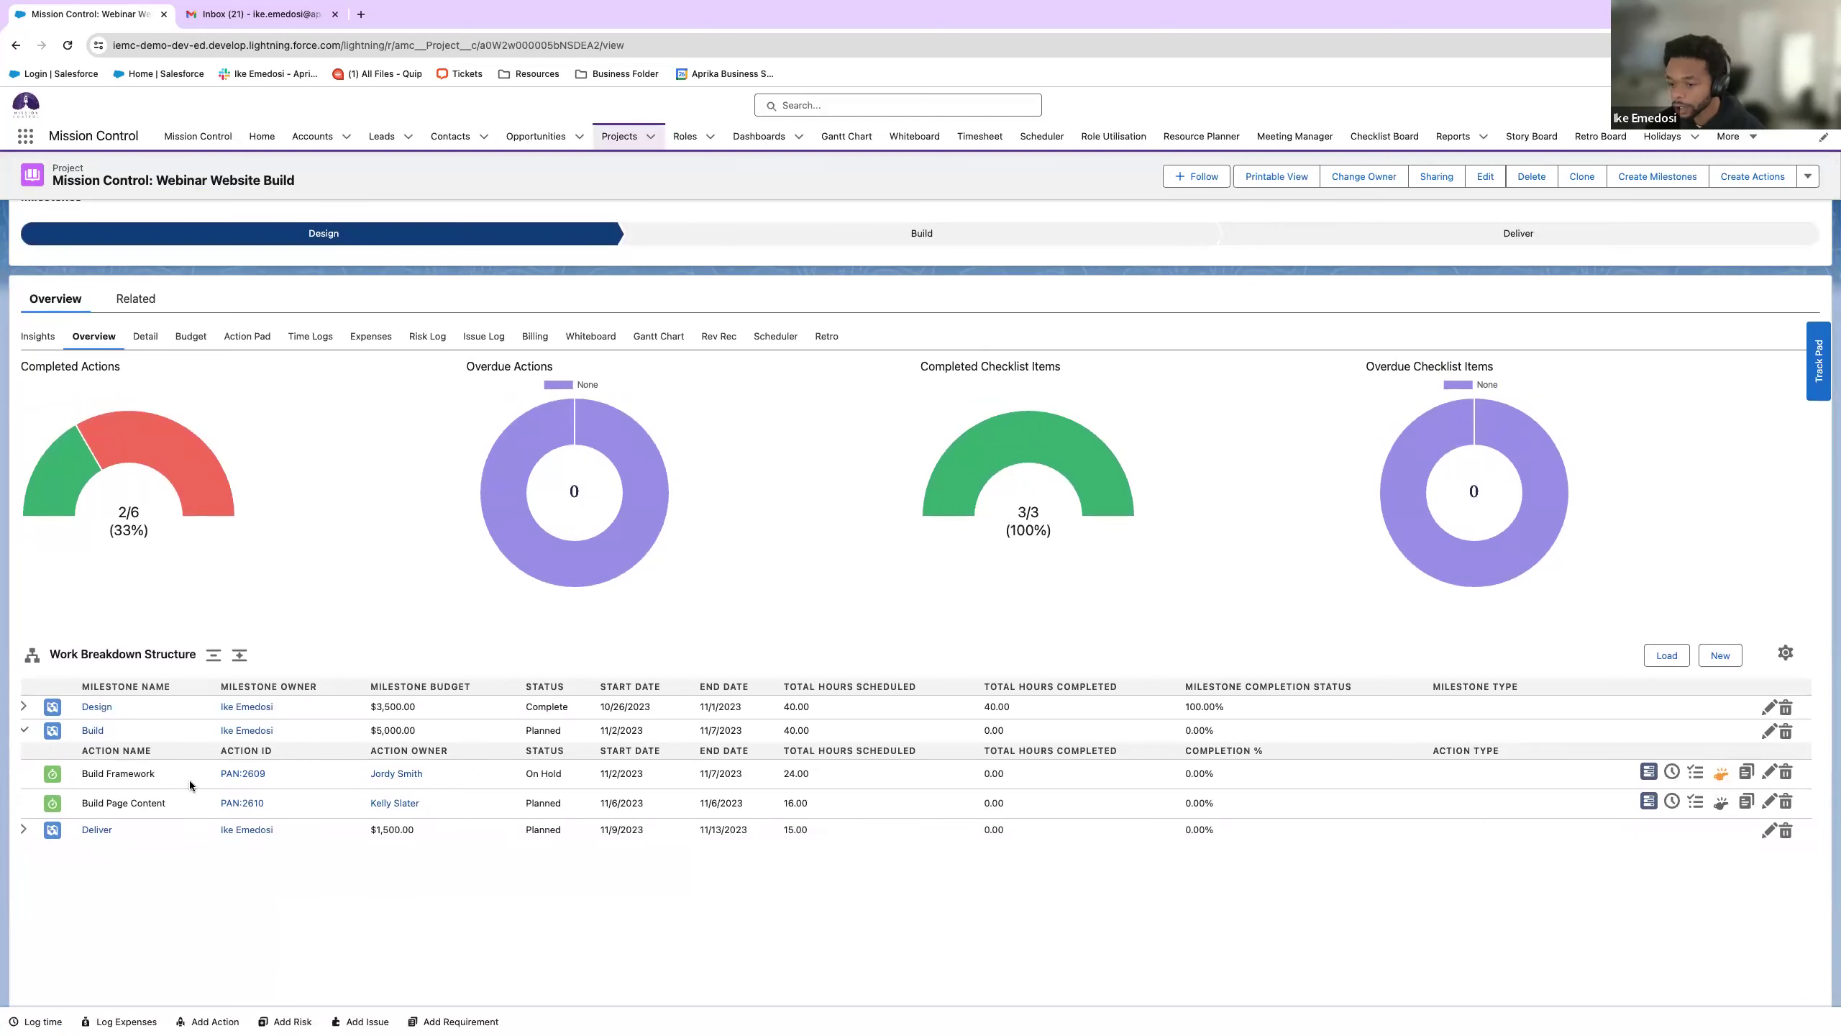
click(31, 729)
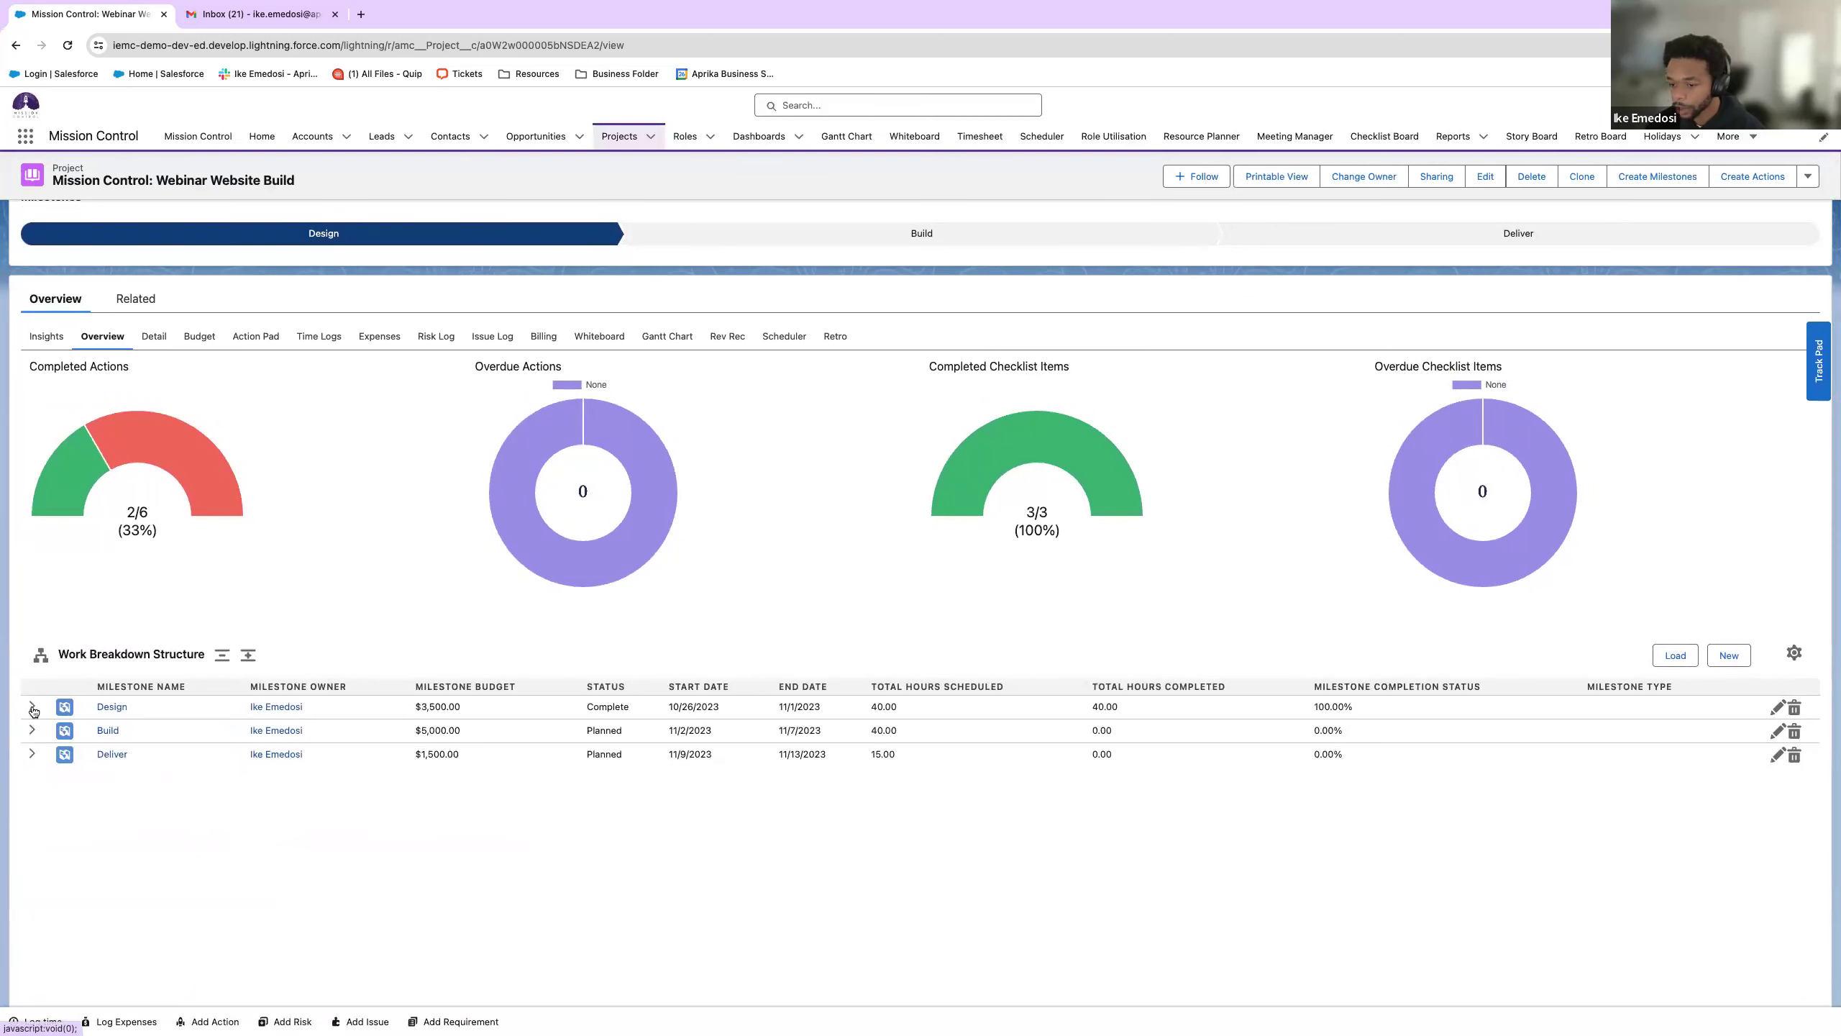
click(31, 705)
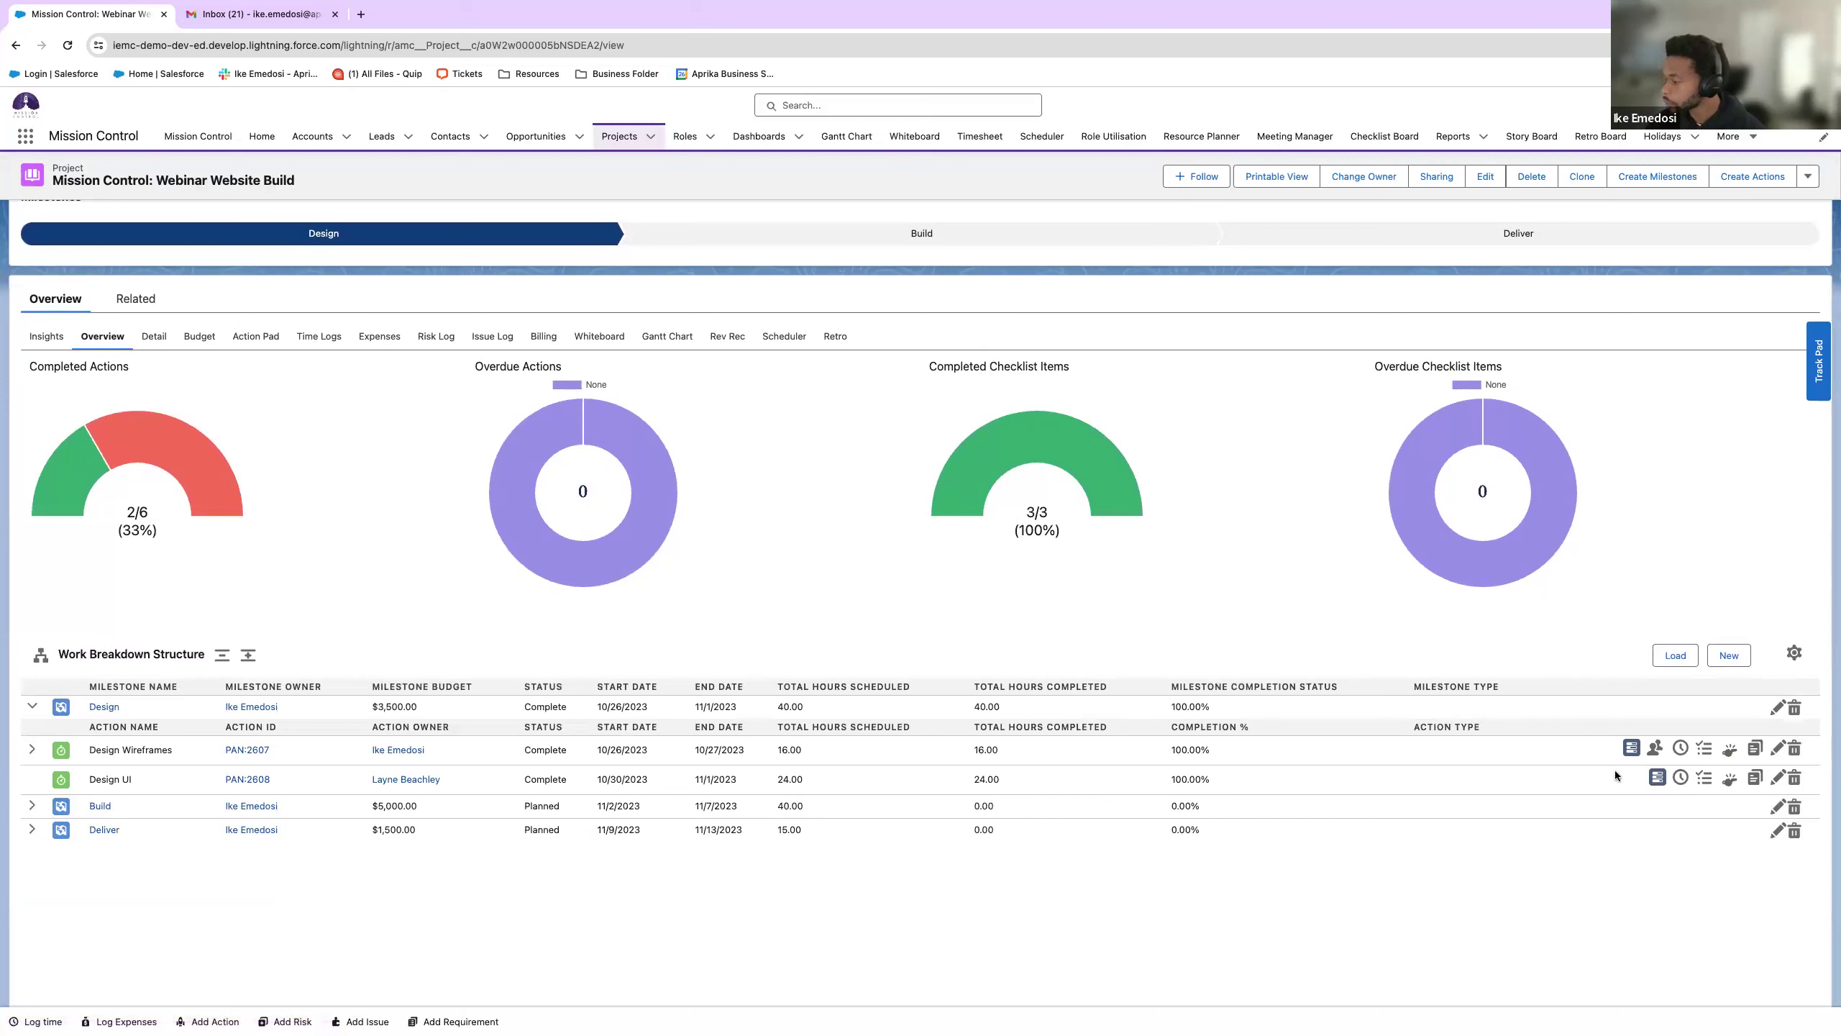
mouse_move(1654, 749)
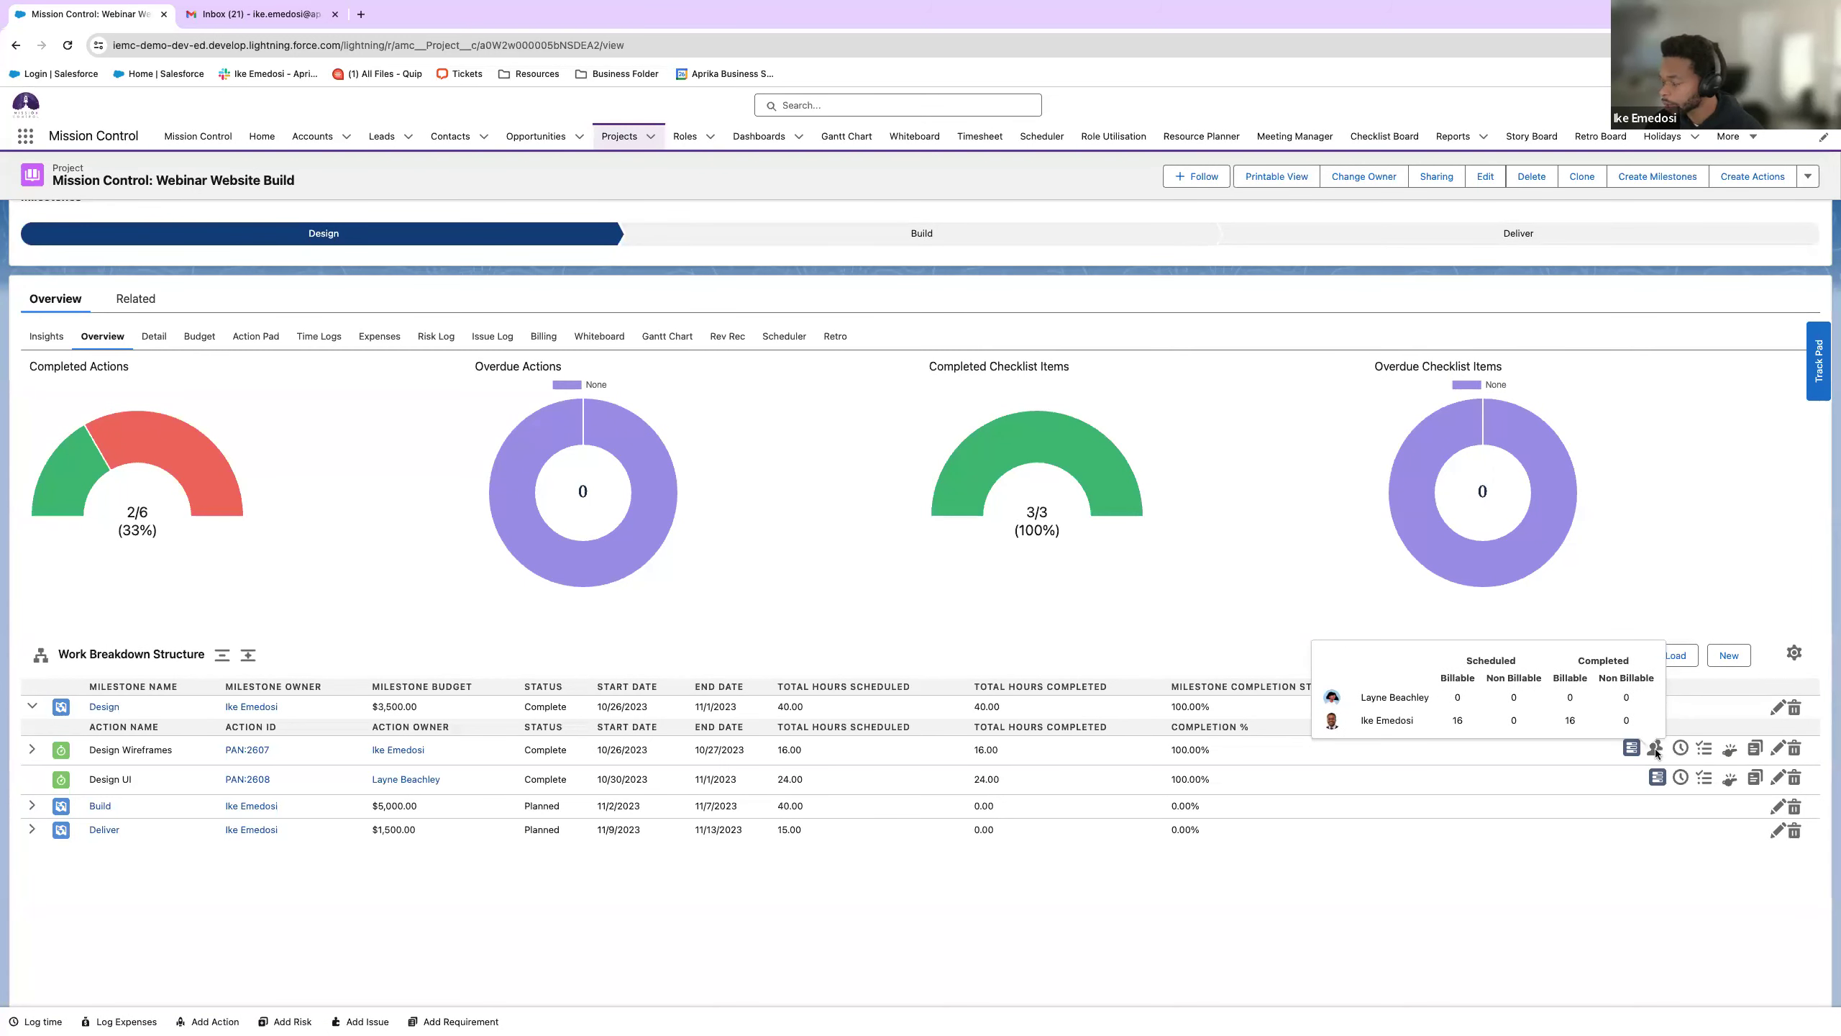
click(32, 749)
click(31, 749)
click(31, 806)
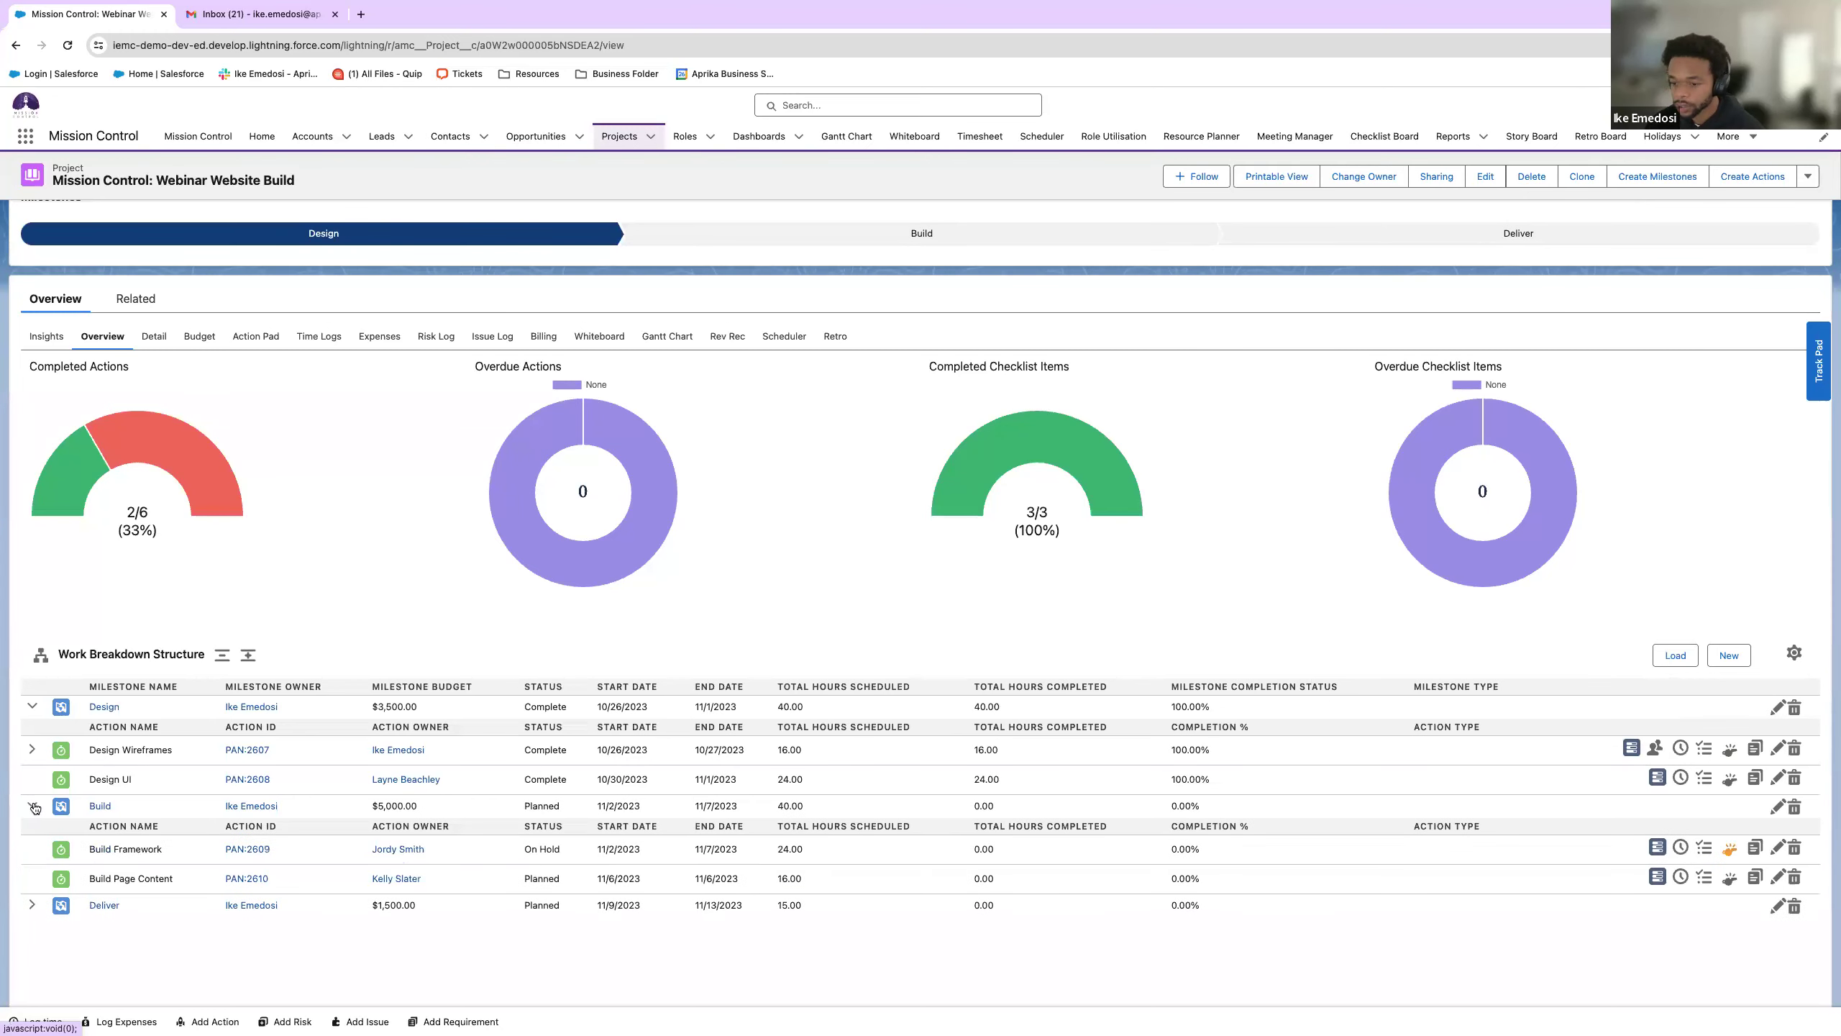
click(32, 750)
click(32, 750)
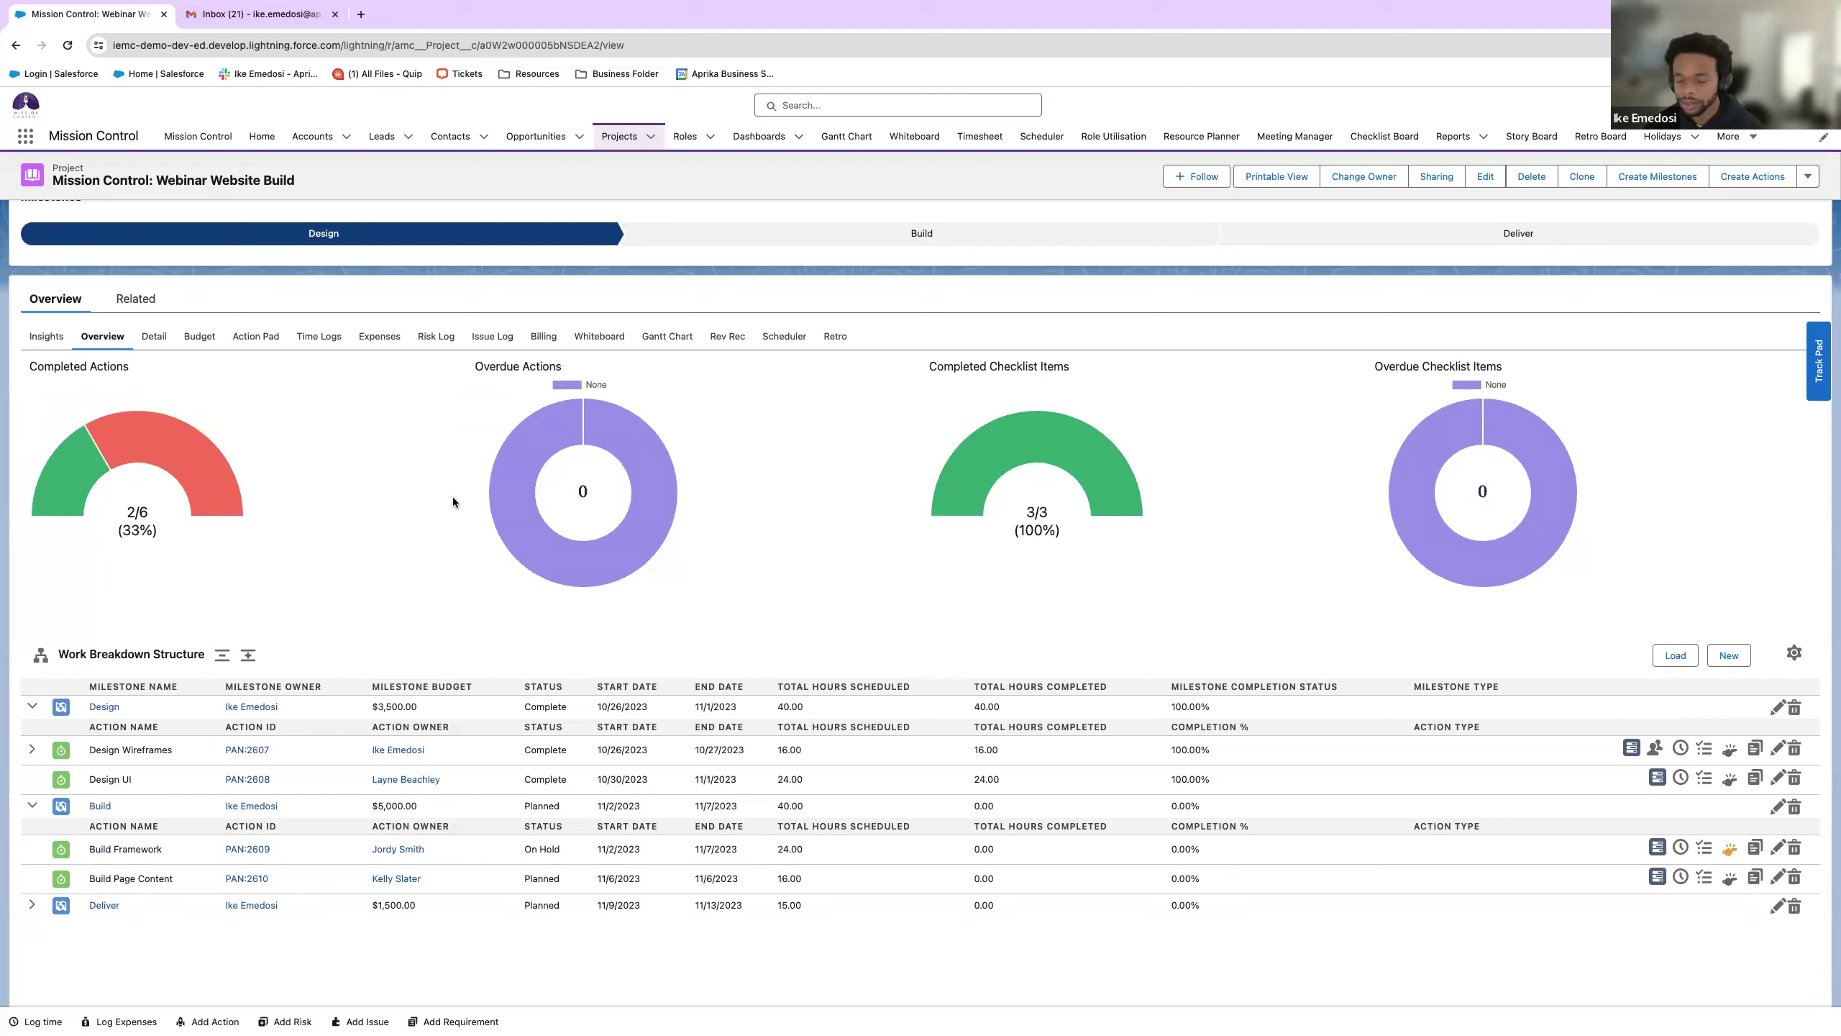
- Open the Bug on Component risk from the project's risk log, review its notes, assessment and countermeasure, and close it unchanged
click(433, 340)
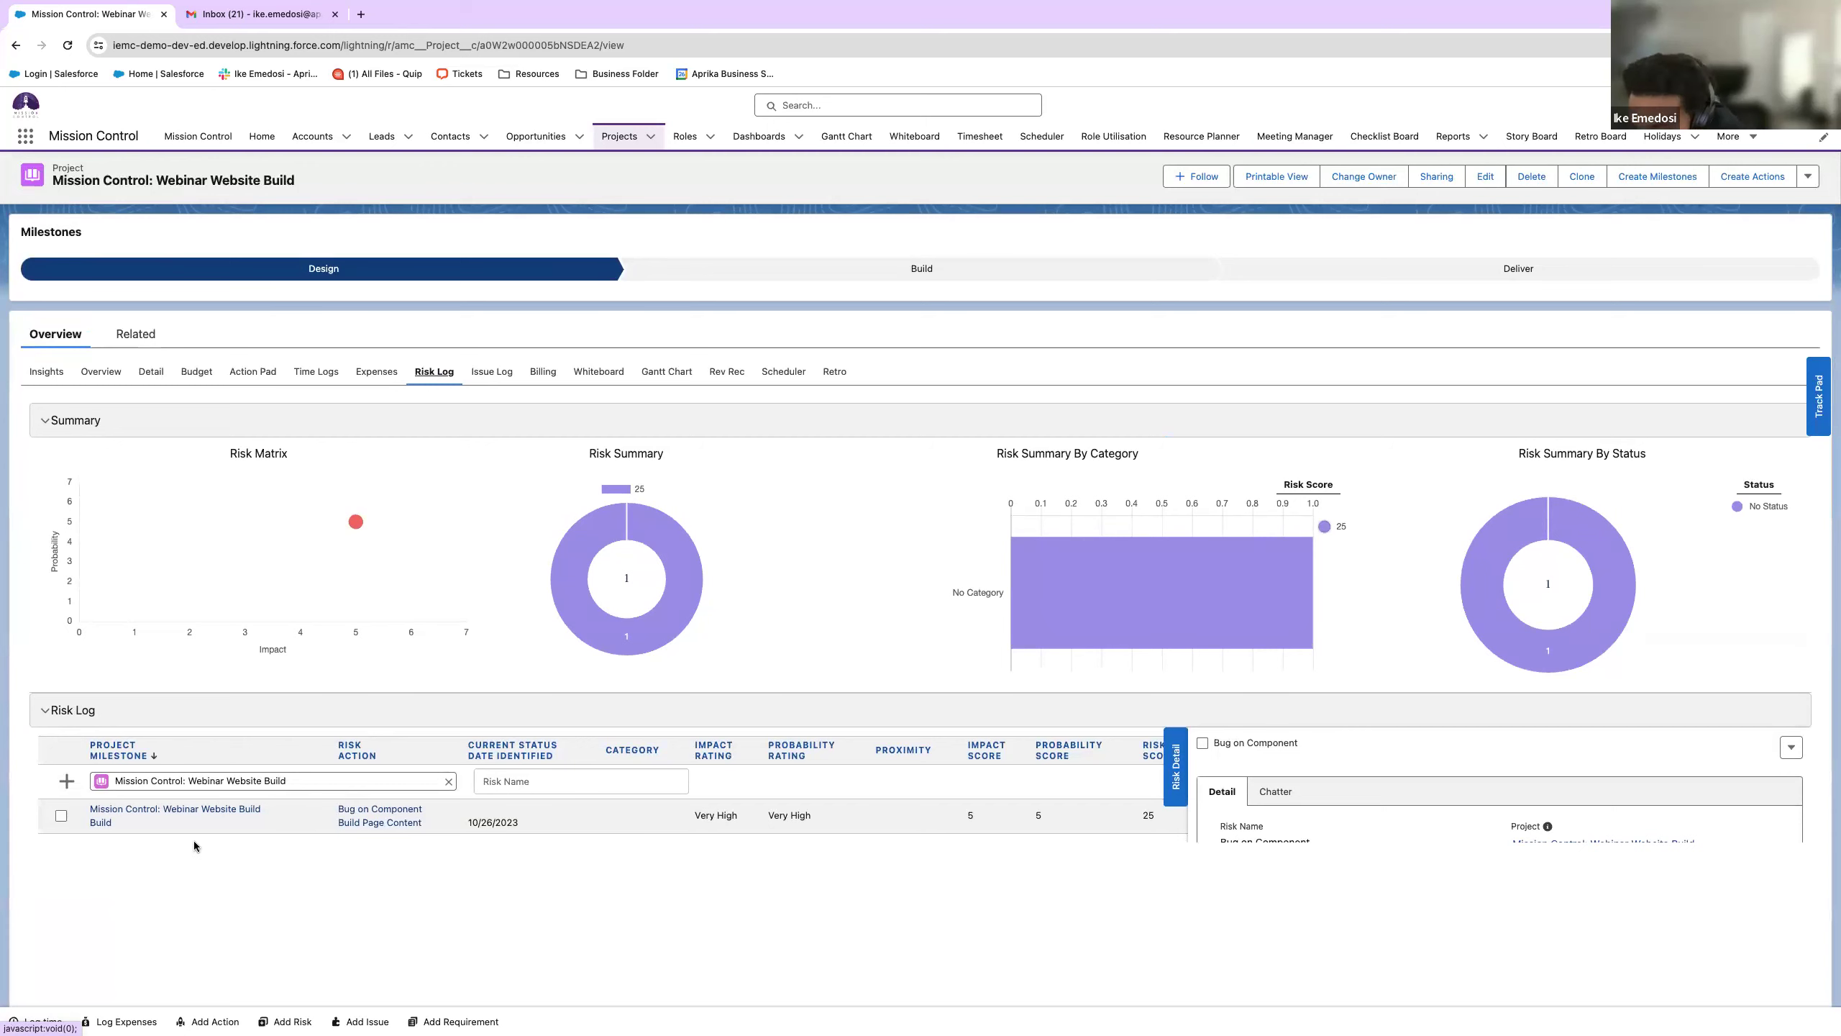
double_click(284, 822)
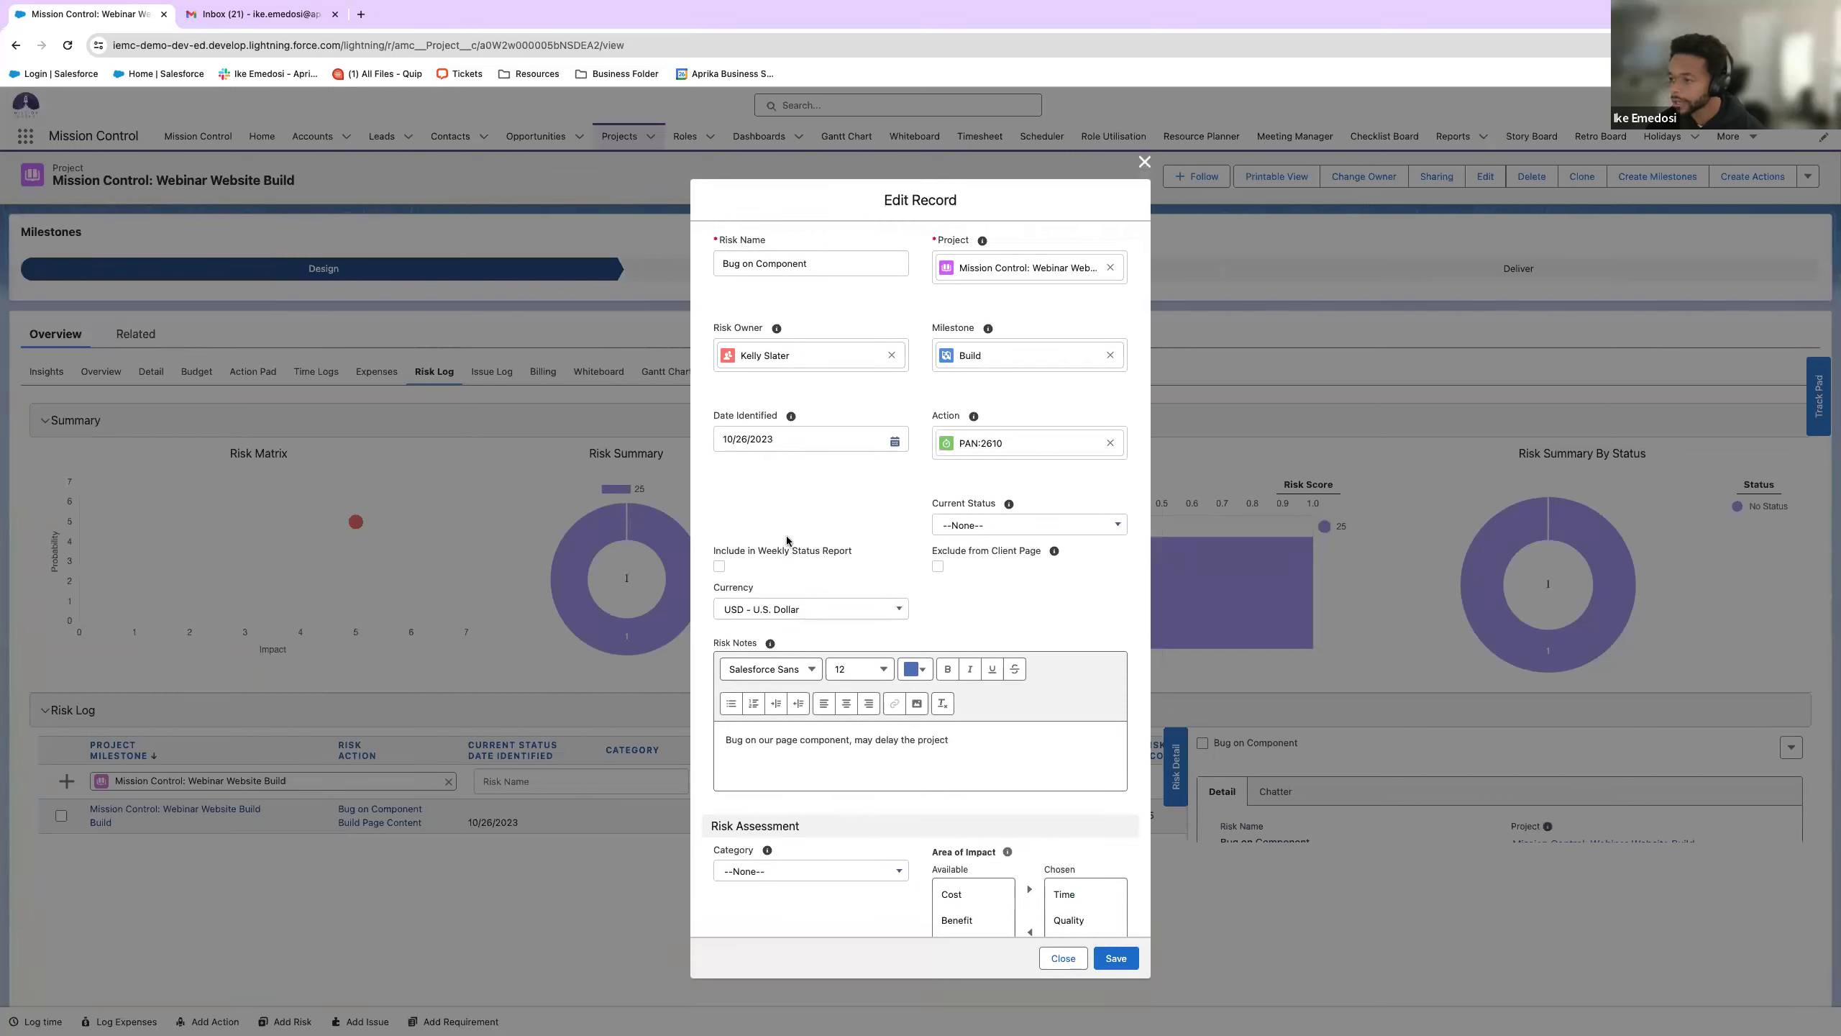
scroll(801, 575, down, 3)
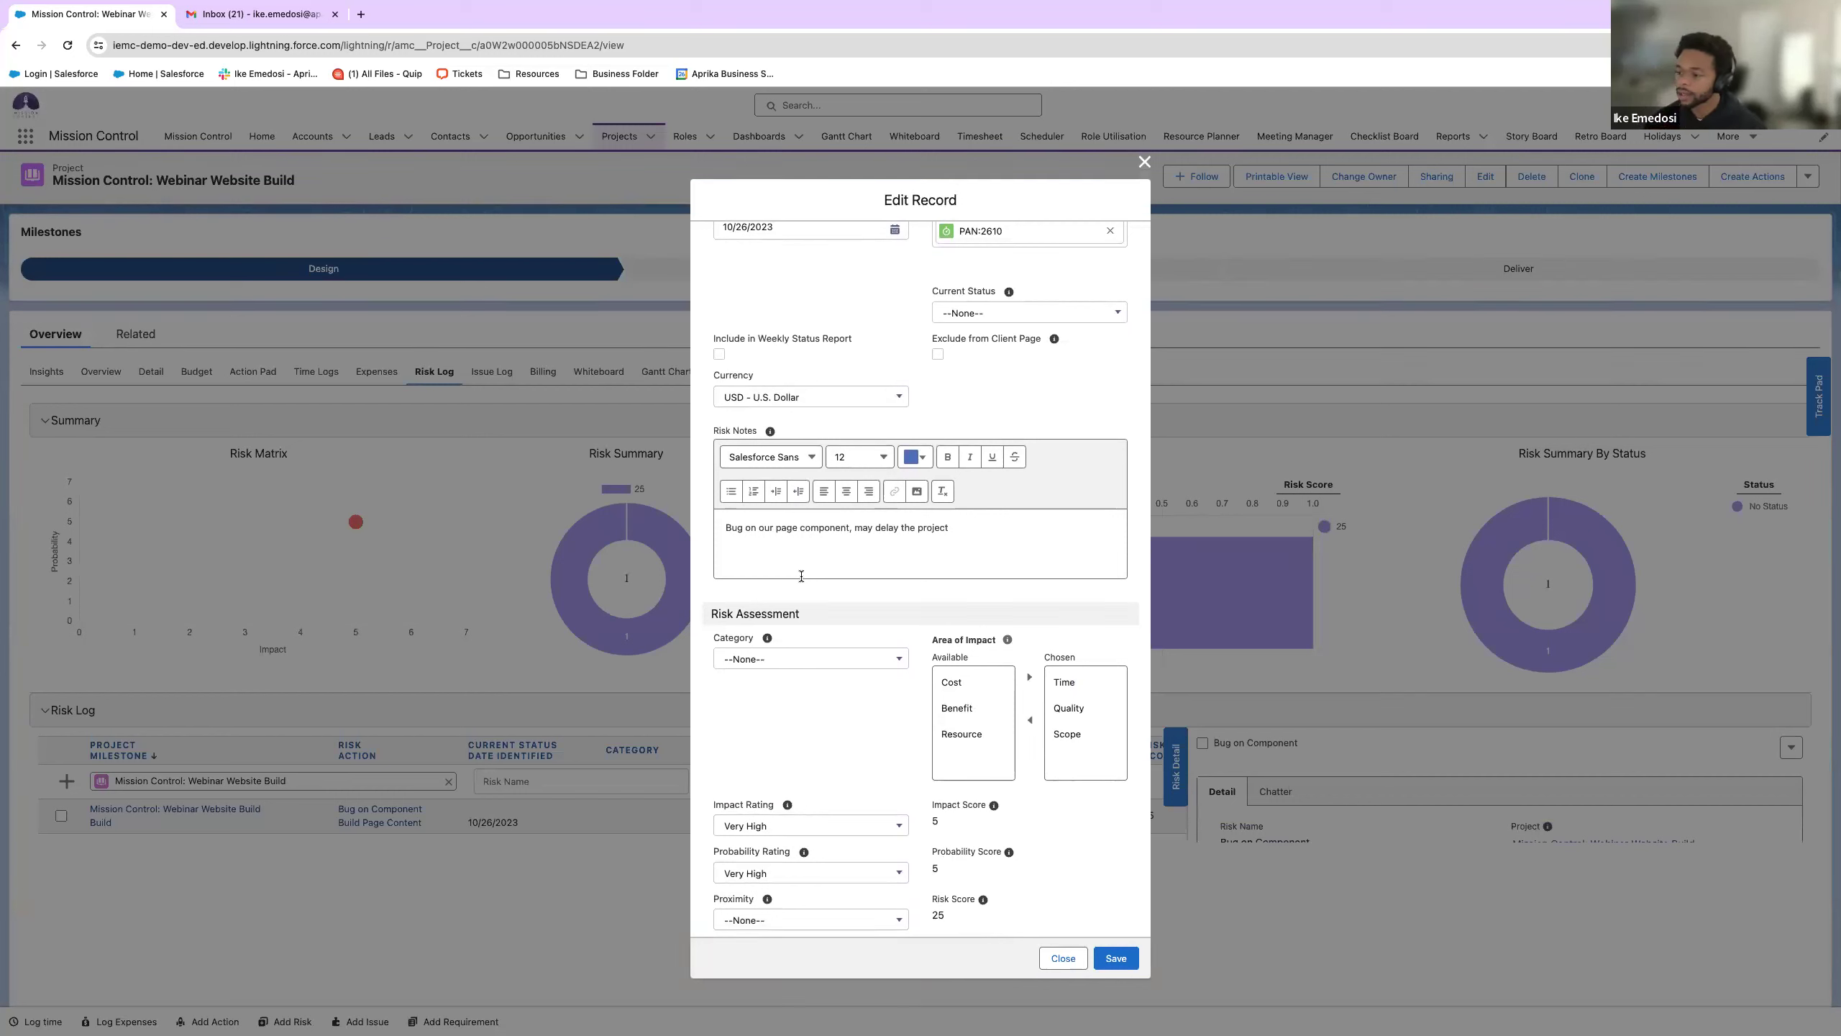
scroll(801, 576, down, 3)
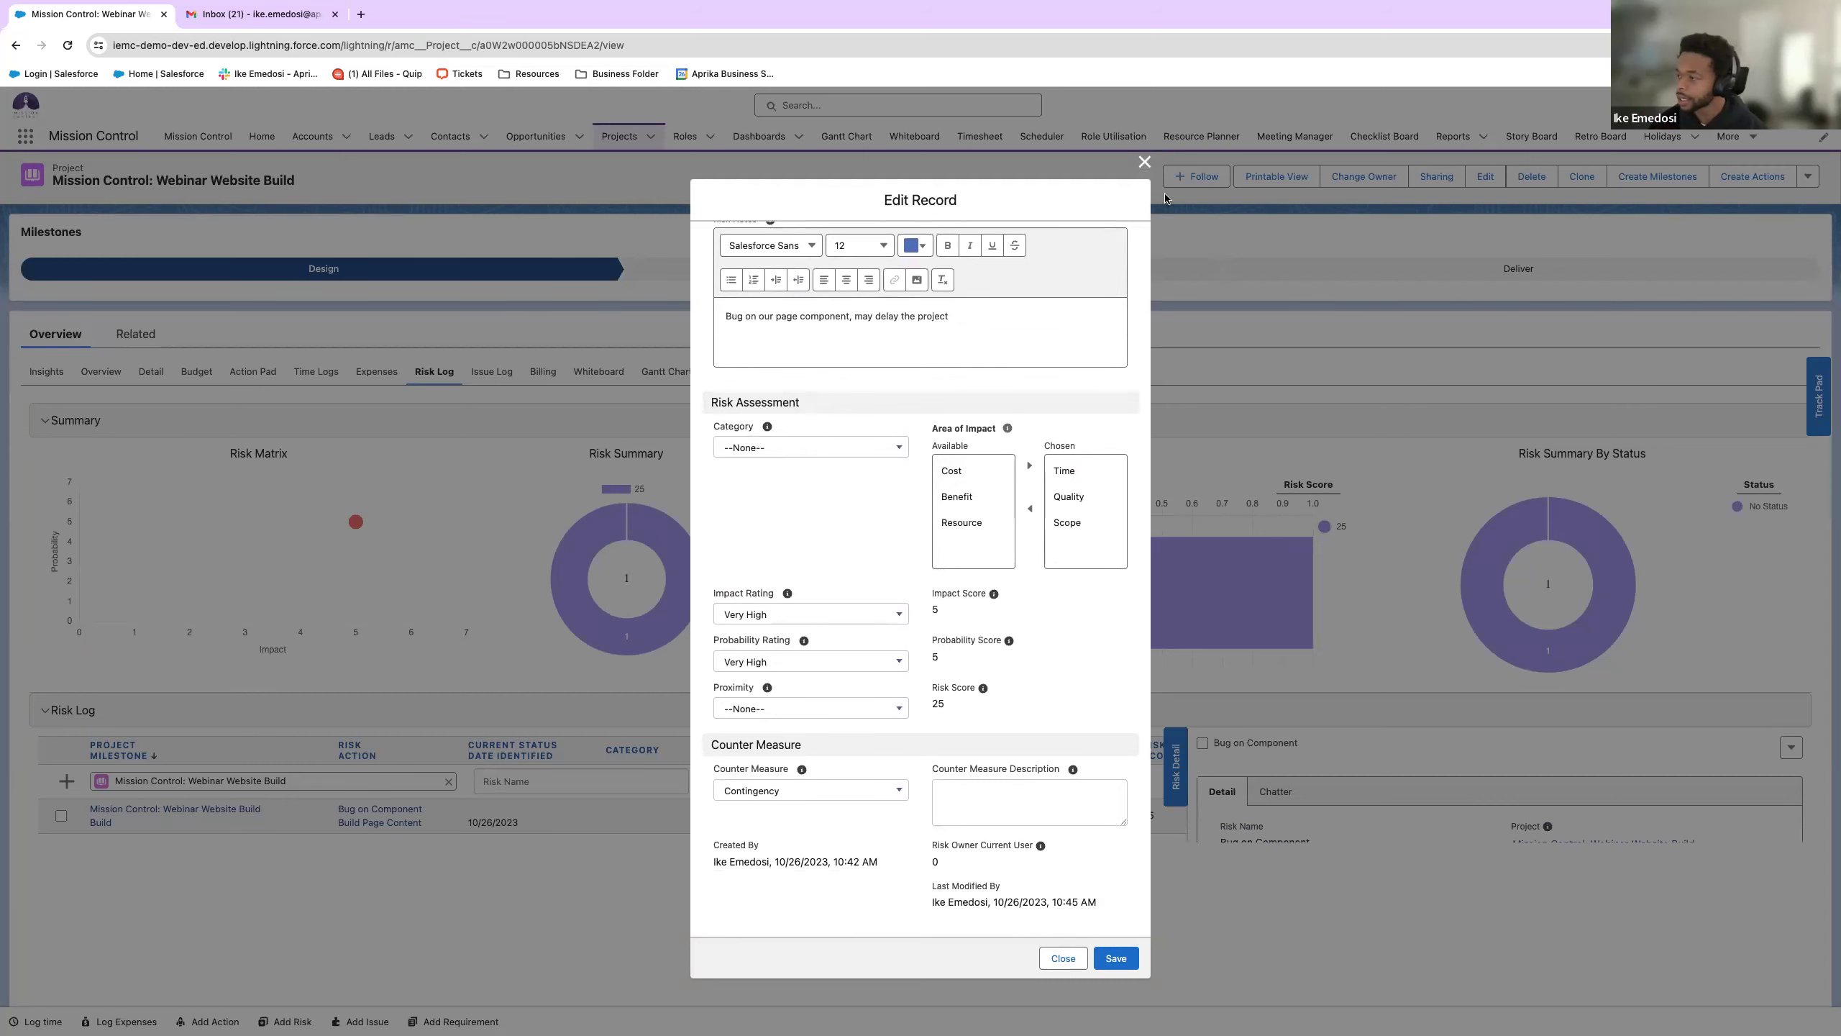
click(1144, 162)
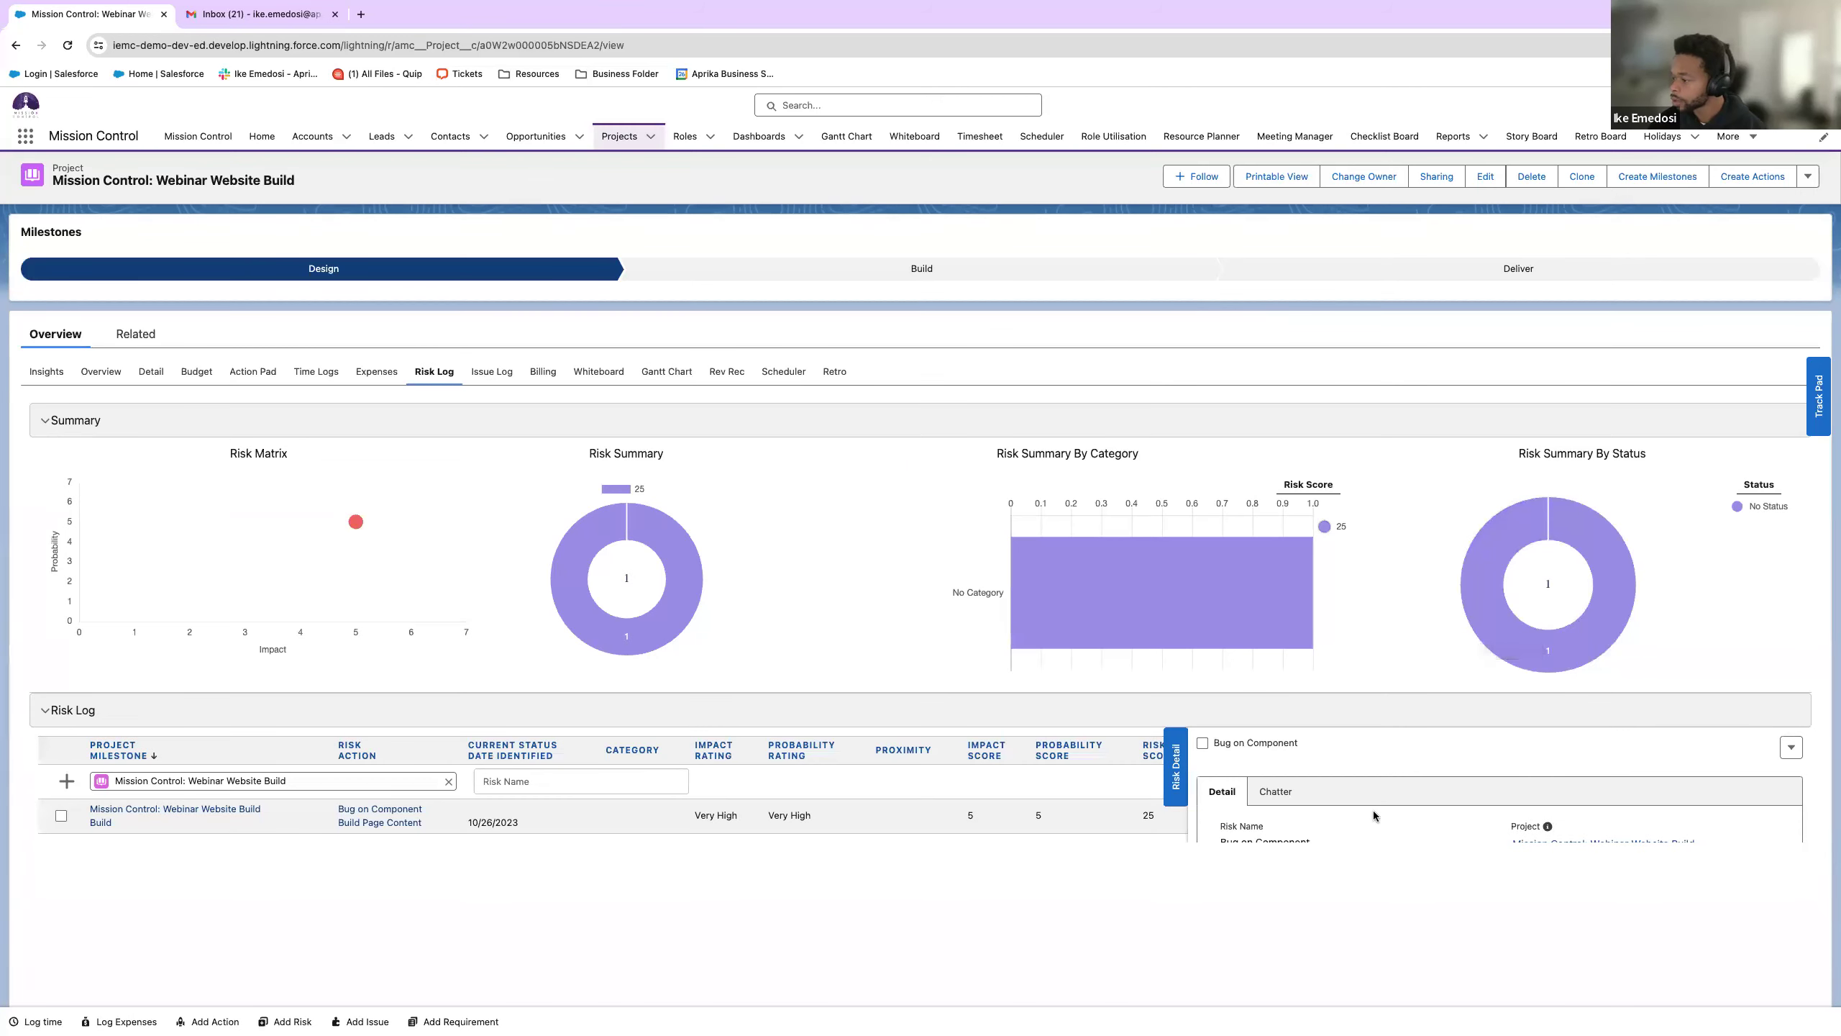
- Look over the risk log's detail and summary charts, and check the project's Track Pad timeline
scroll(1374, 809, down, 3)
scroll(1076, 784, up, 2)
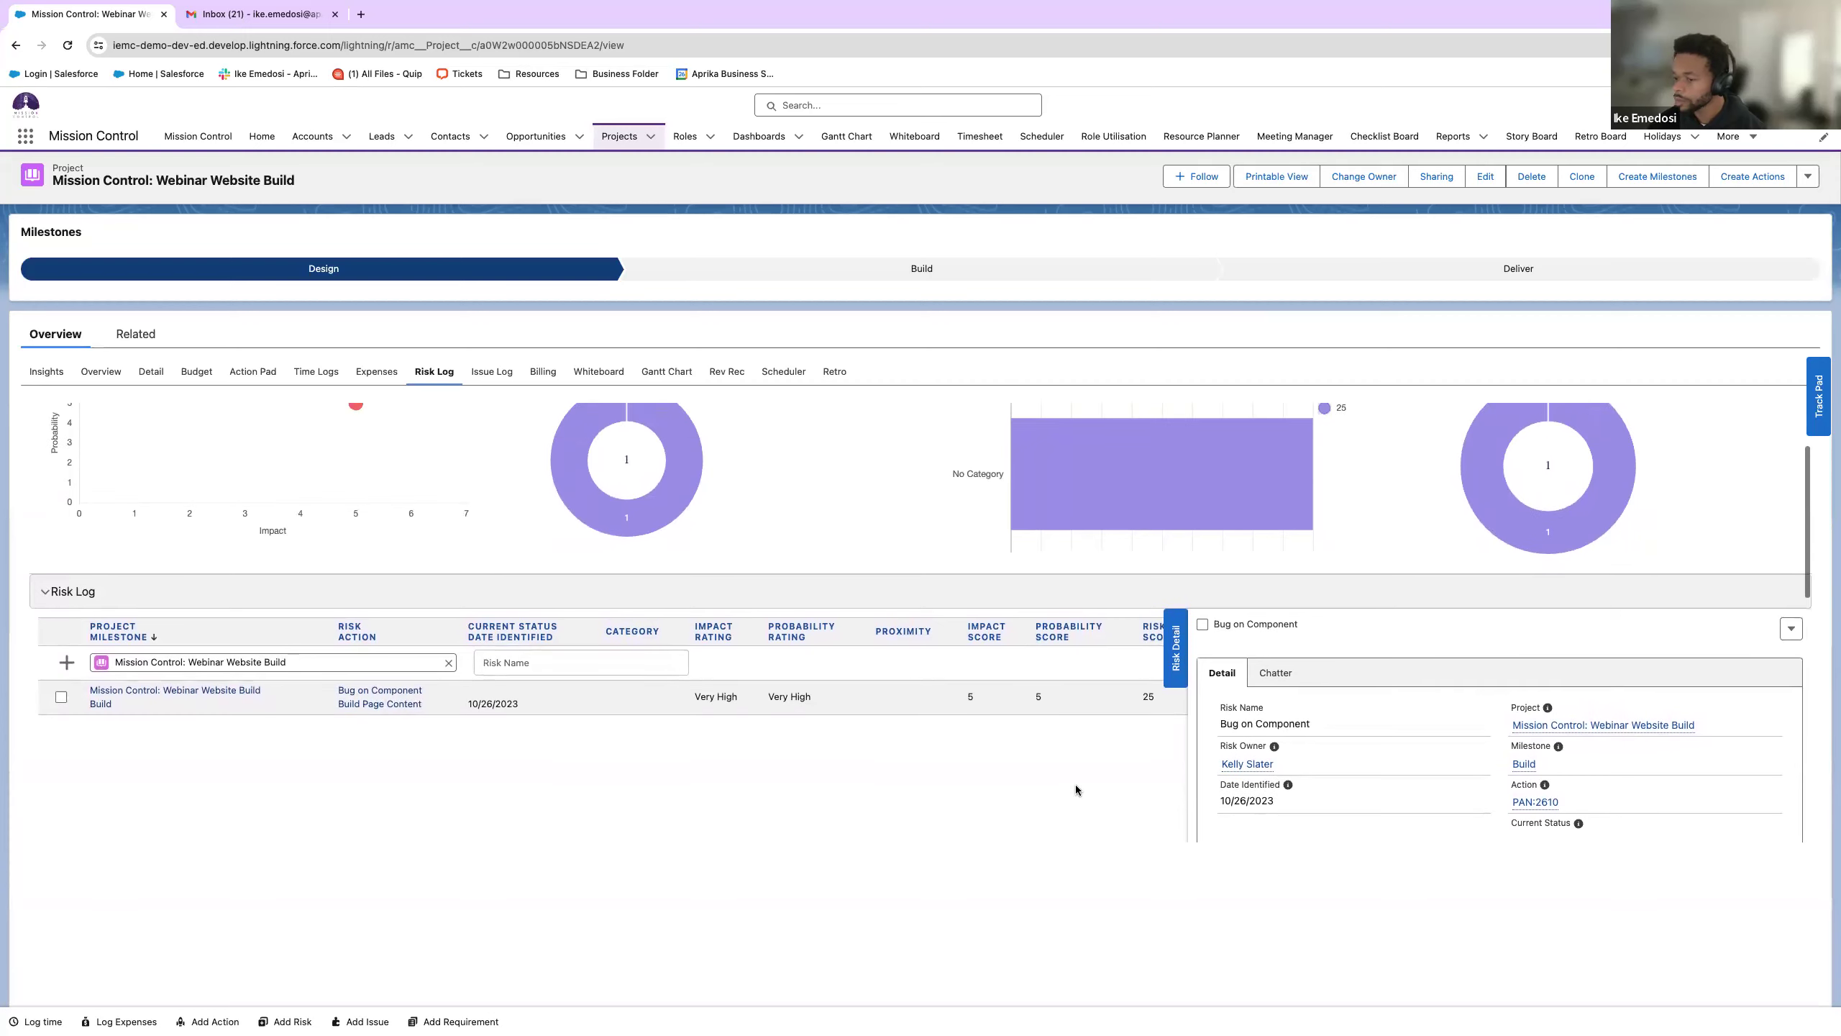
scroll(1076, 784, up, 1)
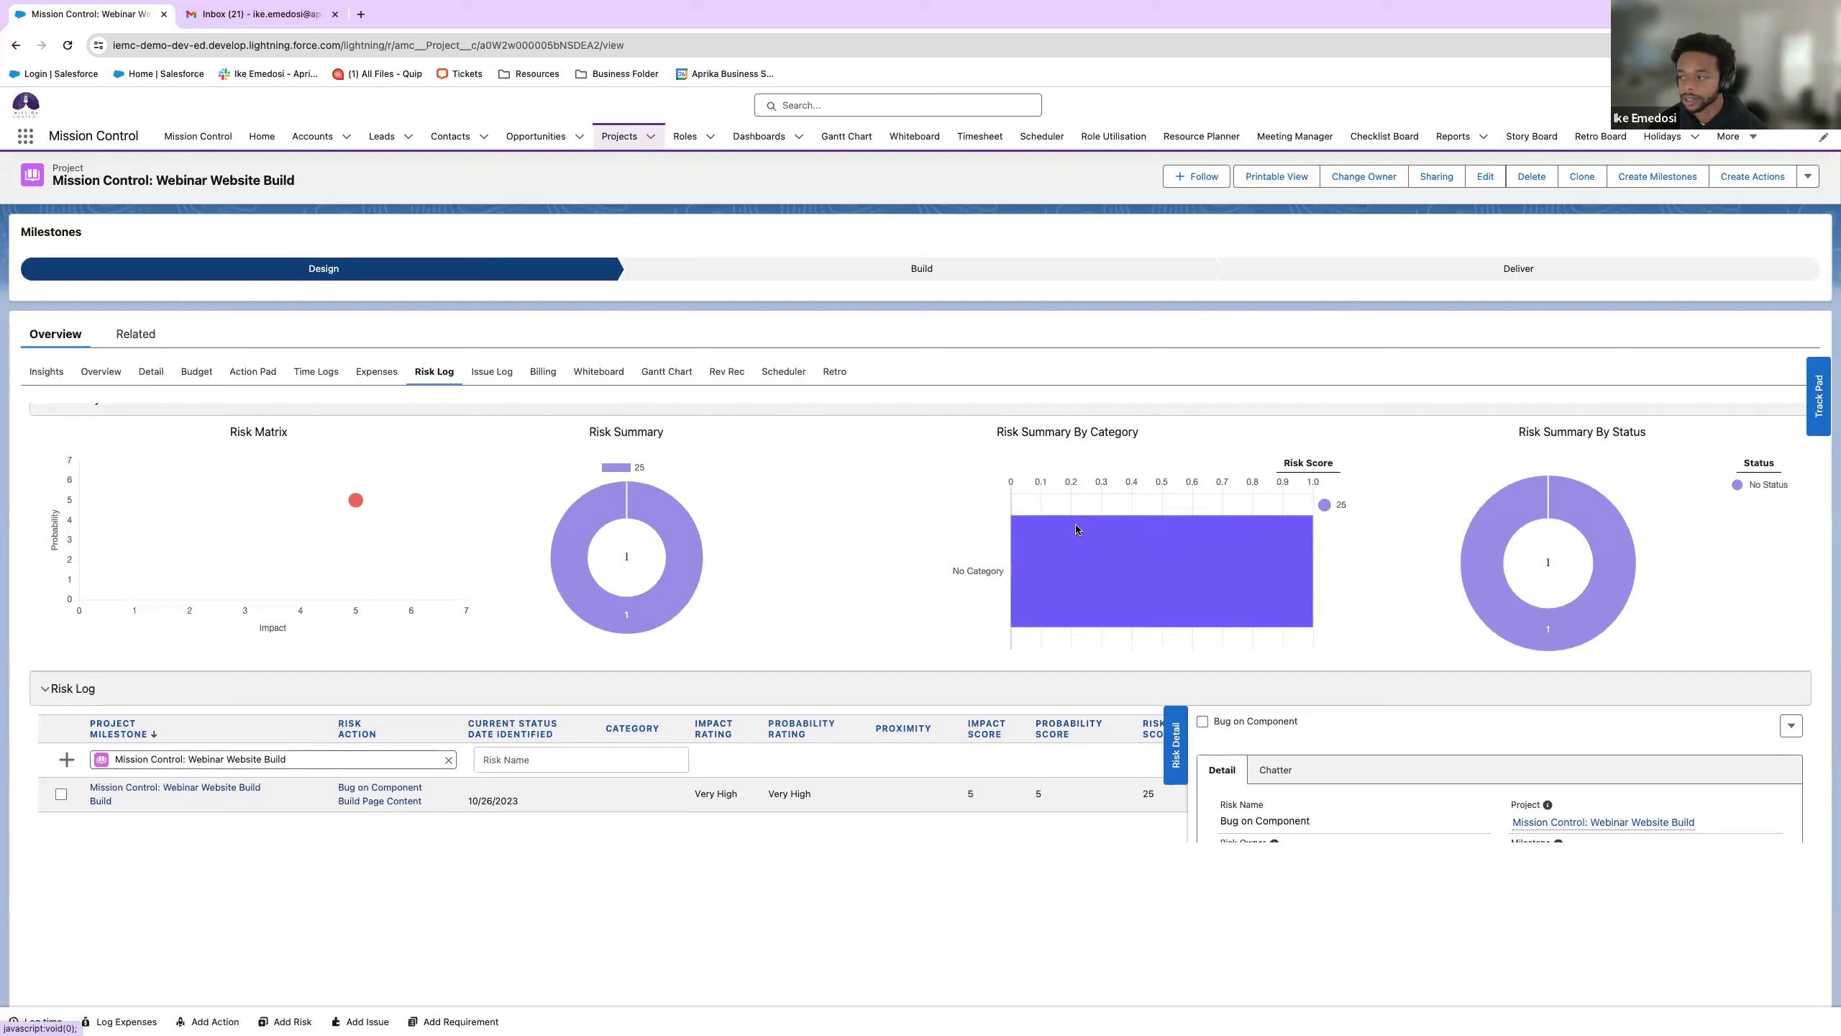
click(1817, 416)
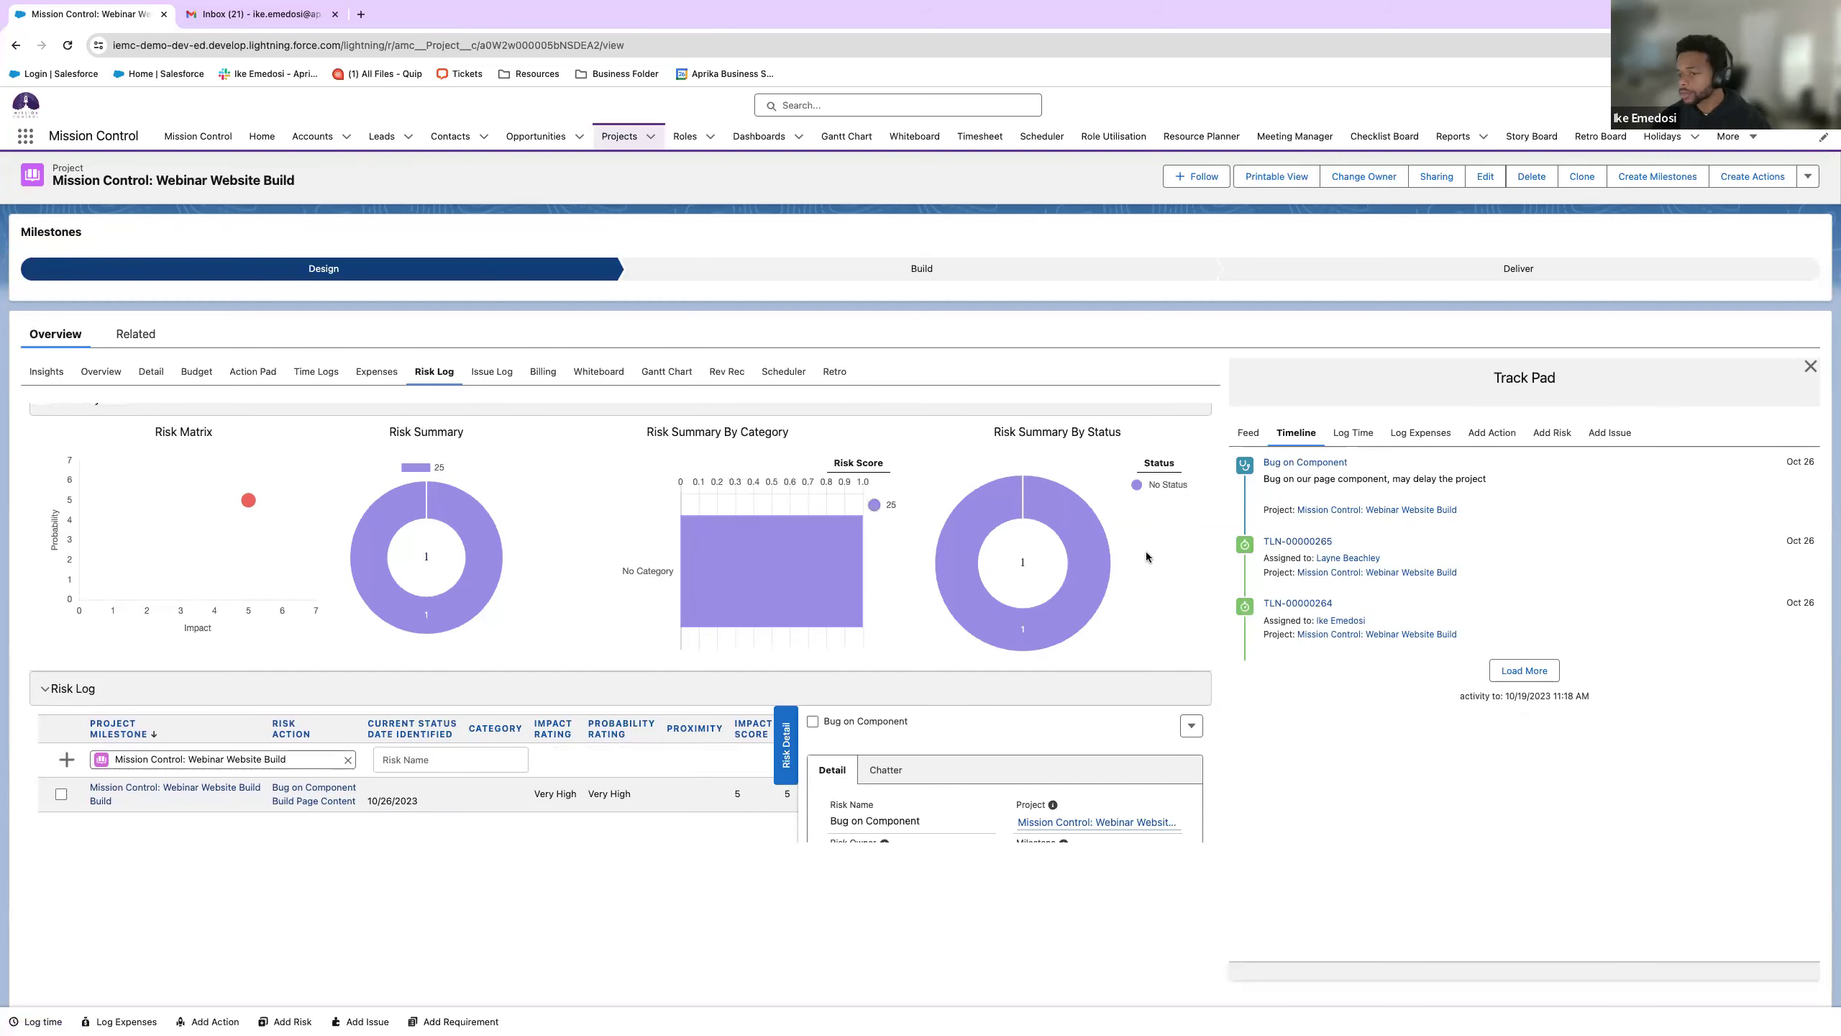
click(1811, 367)
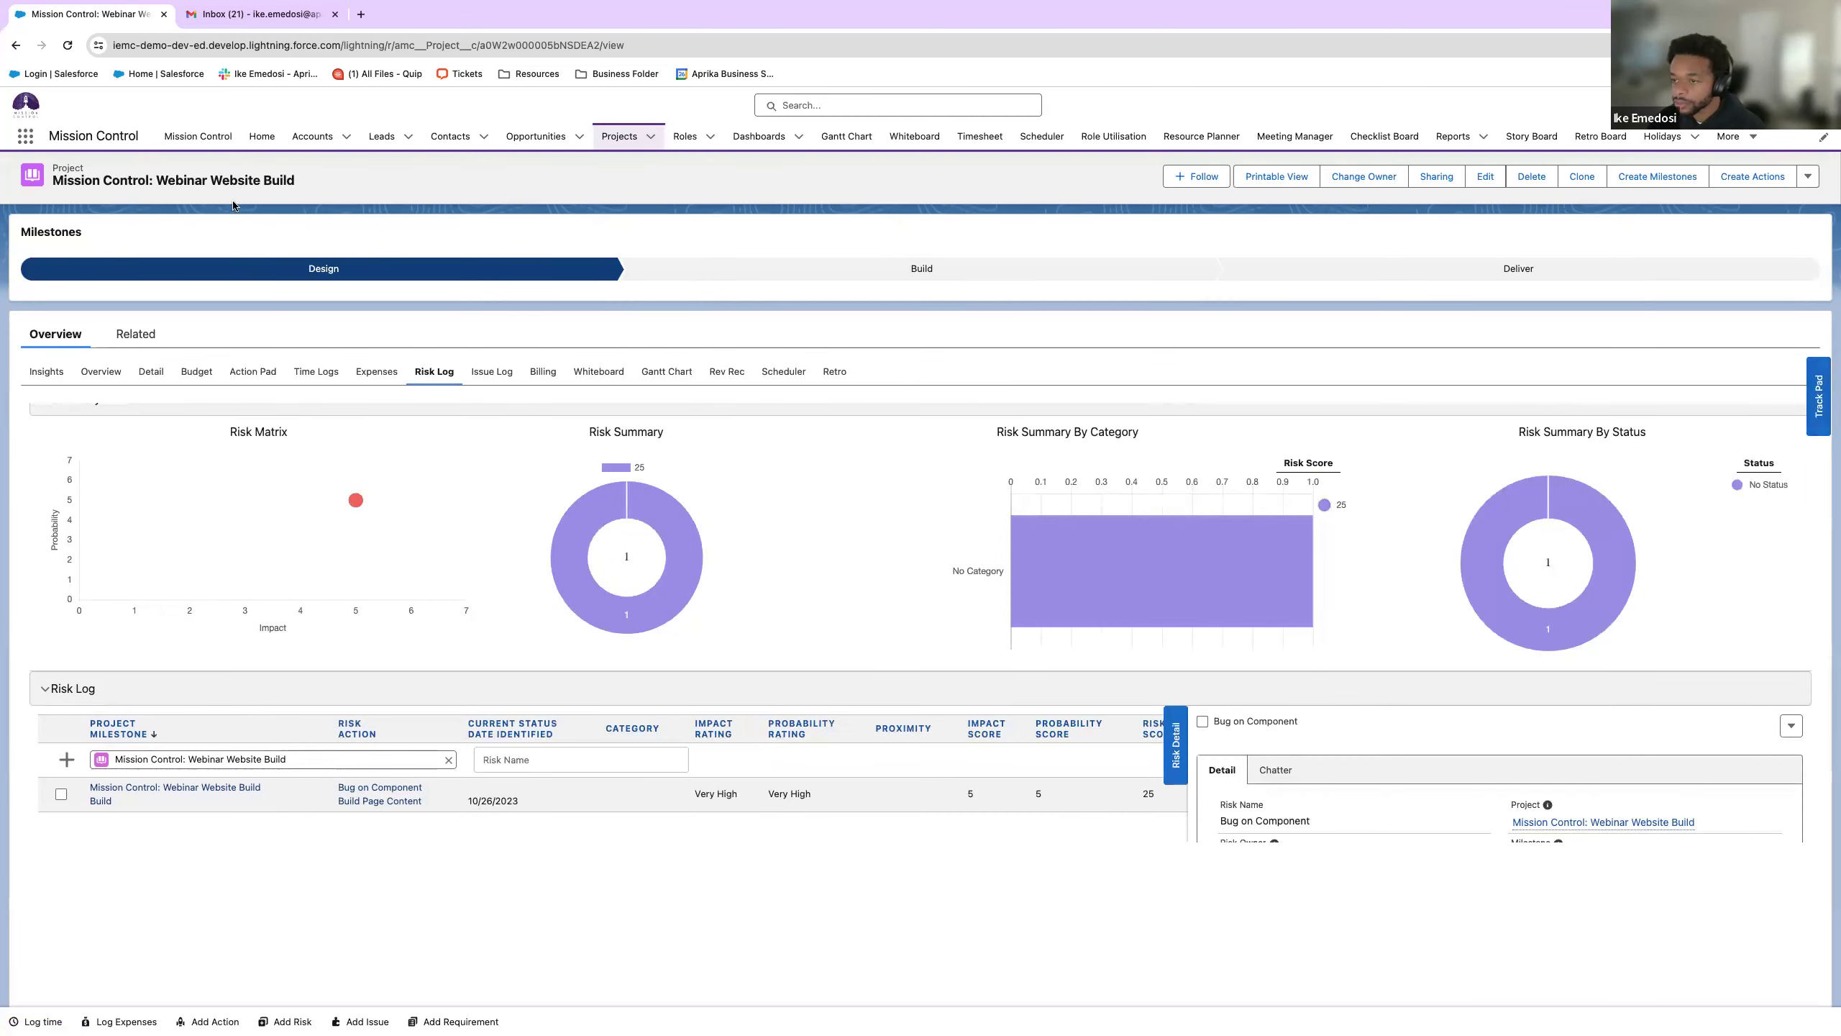
- Return to the project overview, collapse the work breakdown's checklist items, and review the Track Pad feed and timeline
click(98, 371)
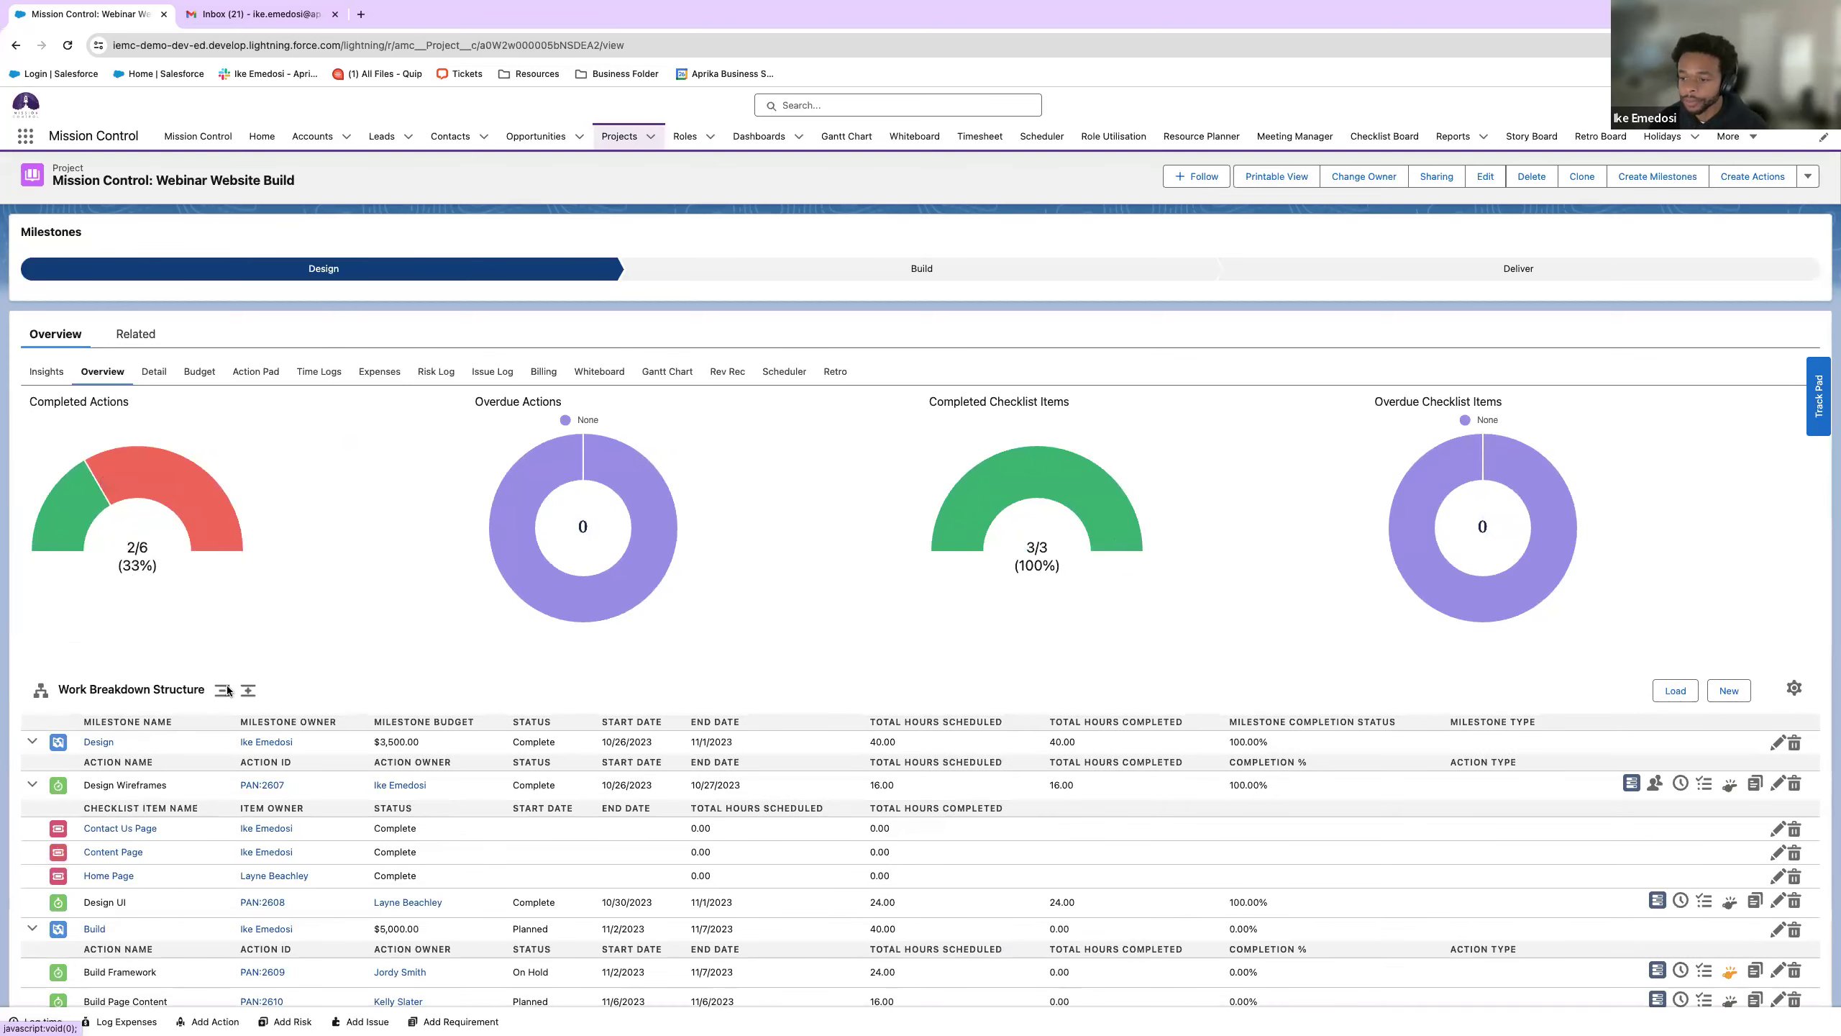
click(223, 689)
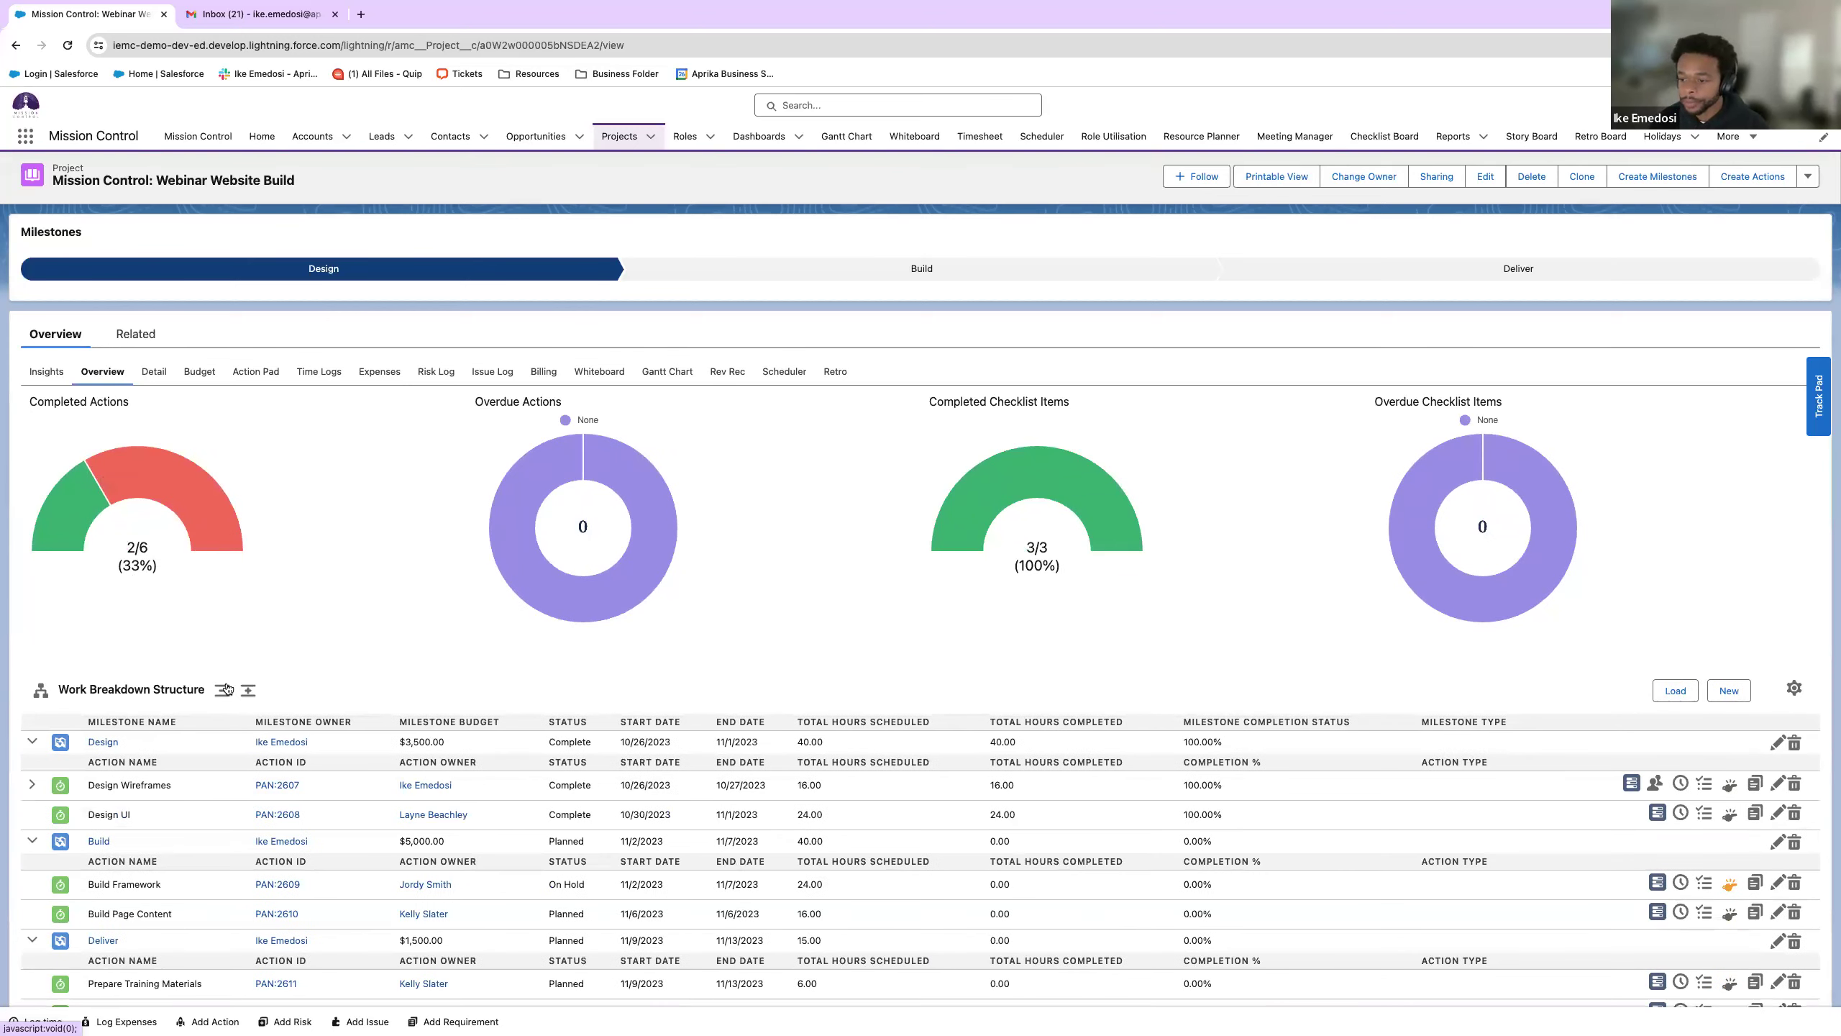
click(1818, 396)
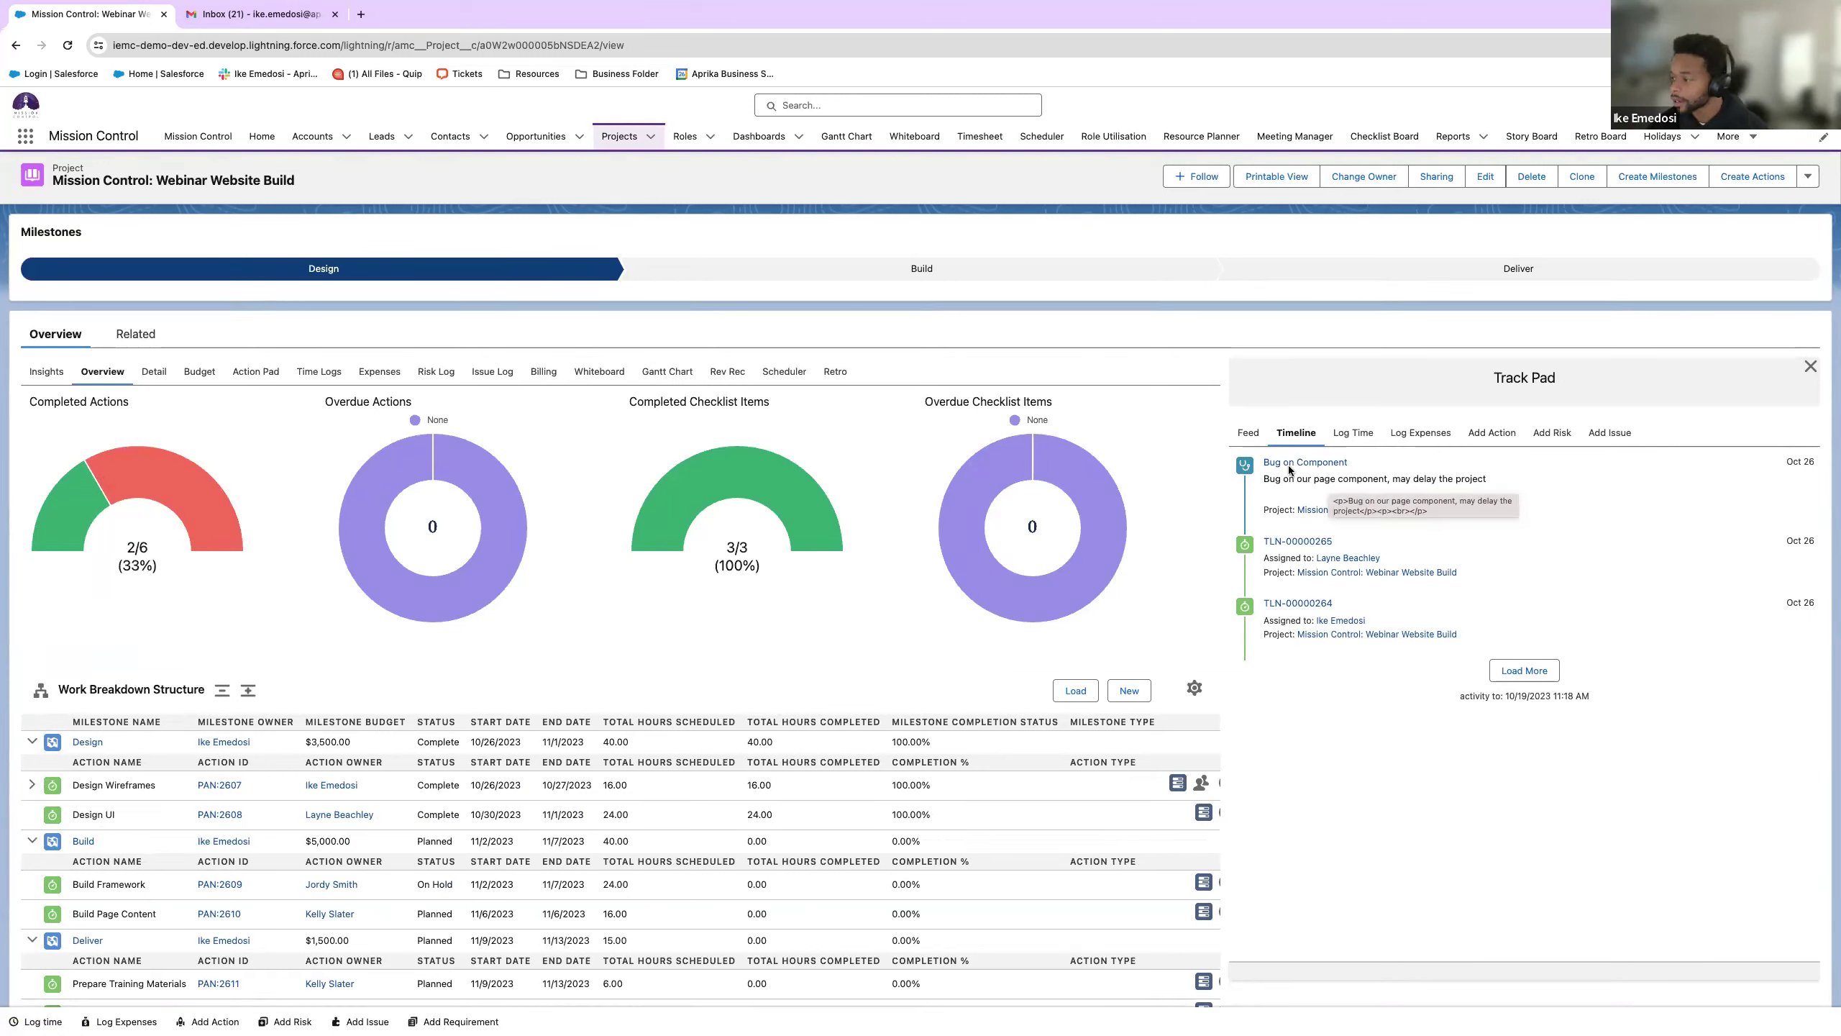
click(1250, 434)
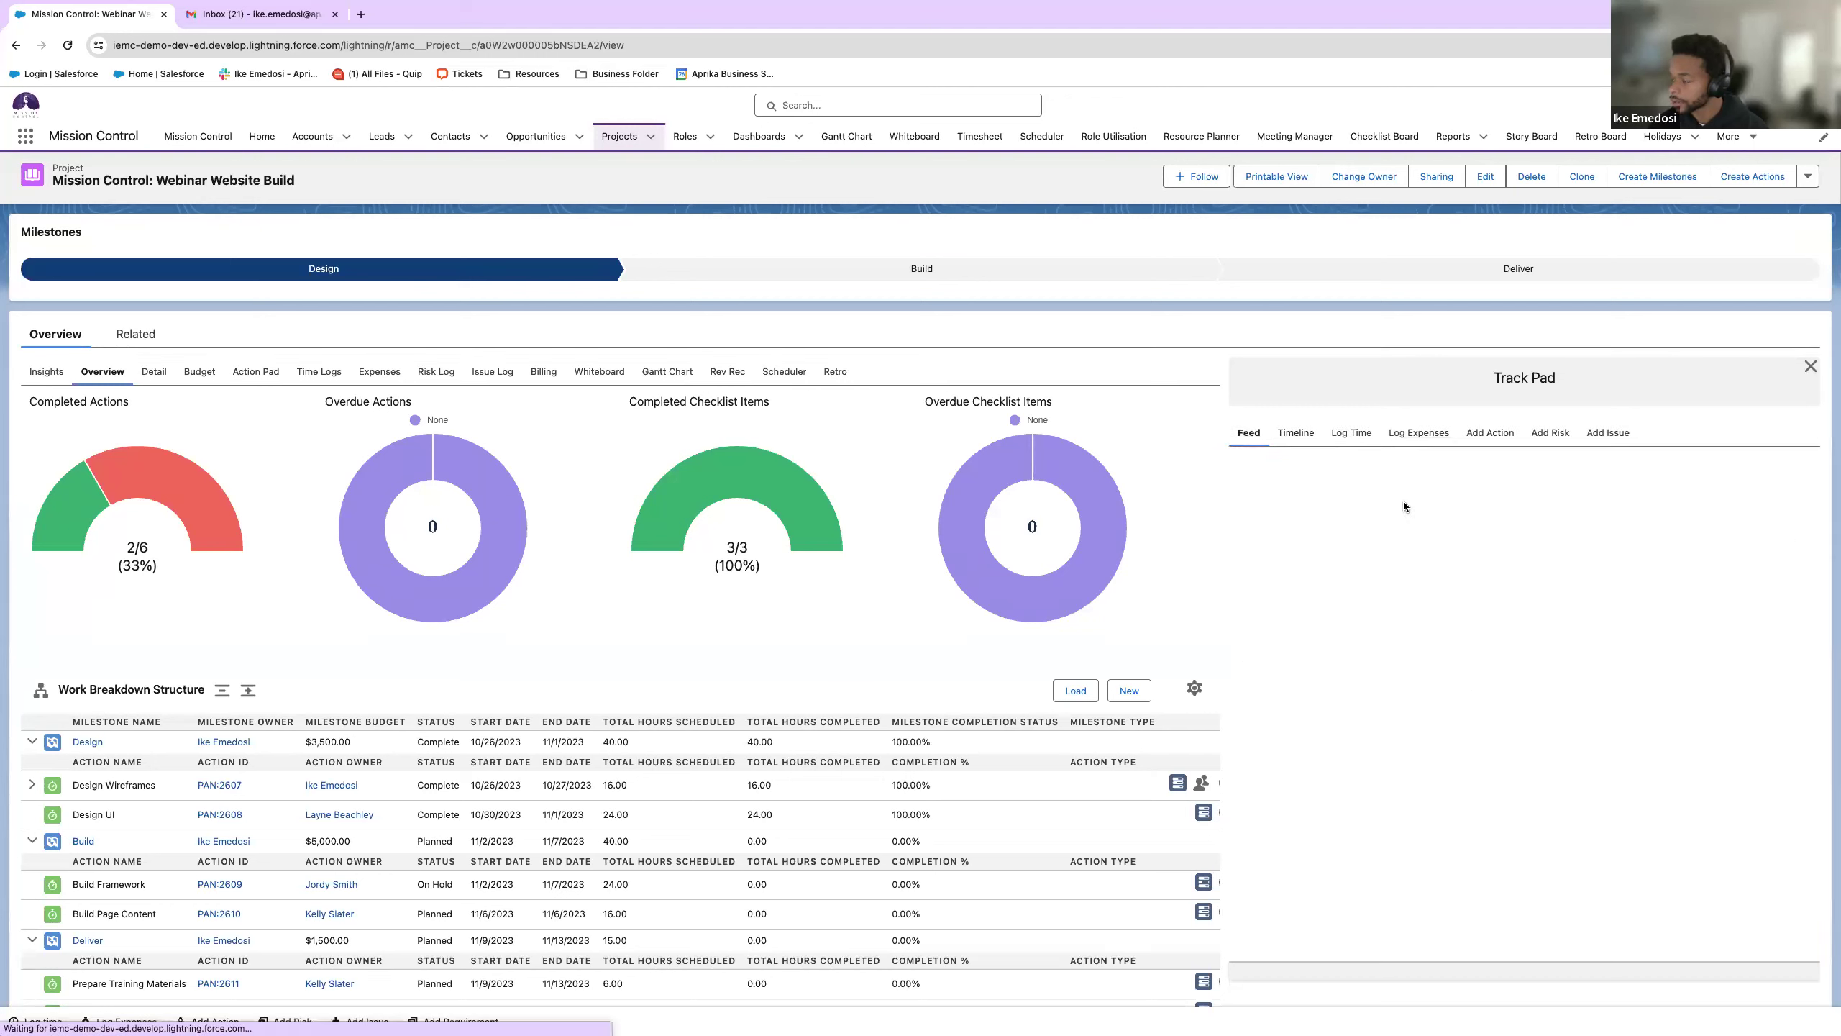
scroll(1384, 552, down, 4)
scroll(1384, 557, up, 4)
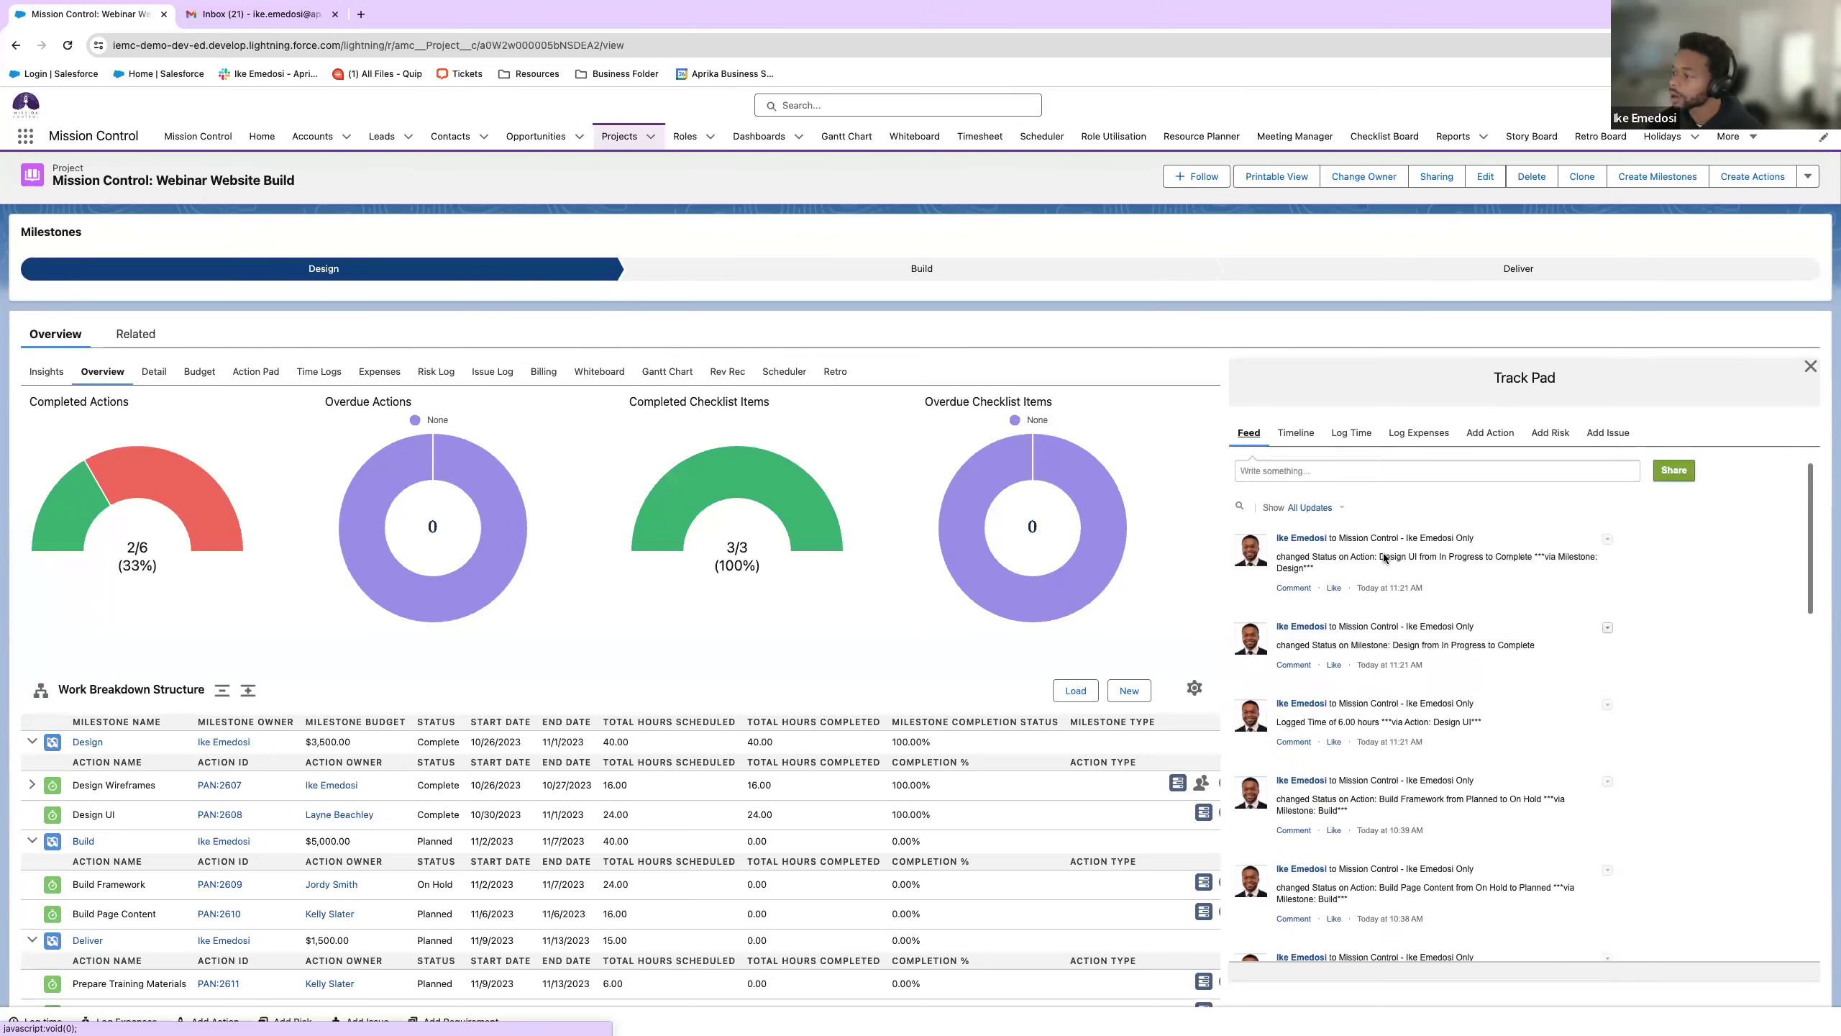
click(1296, 432)
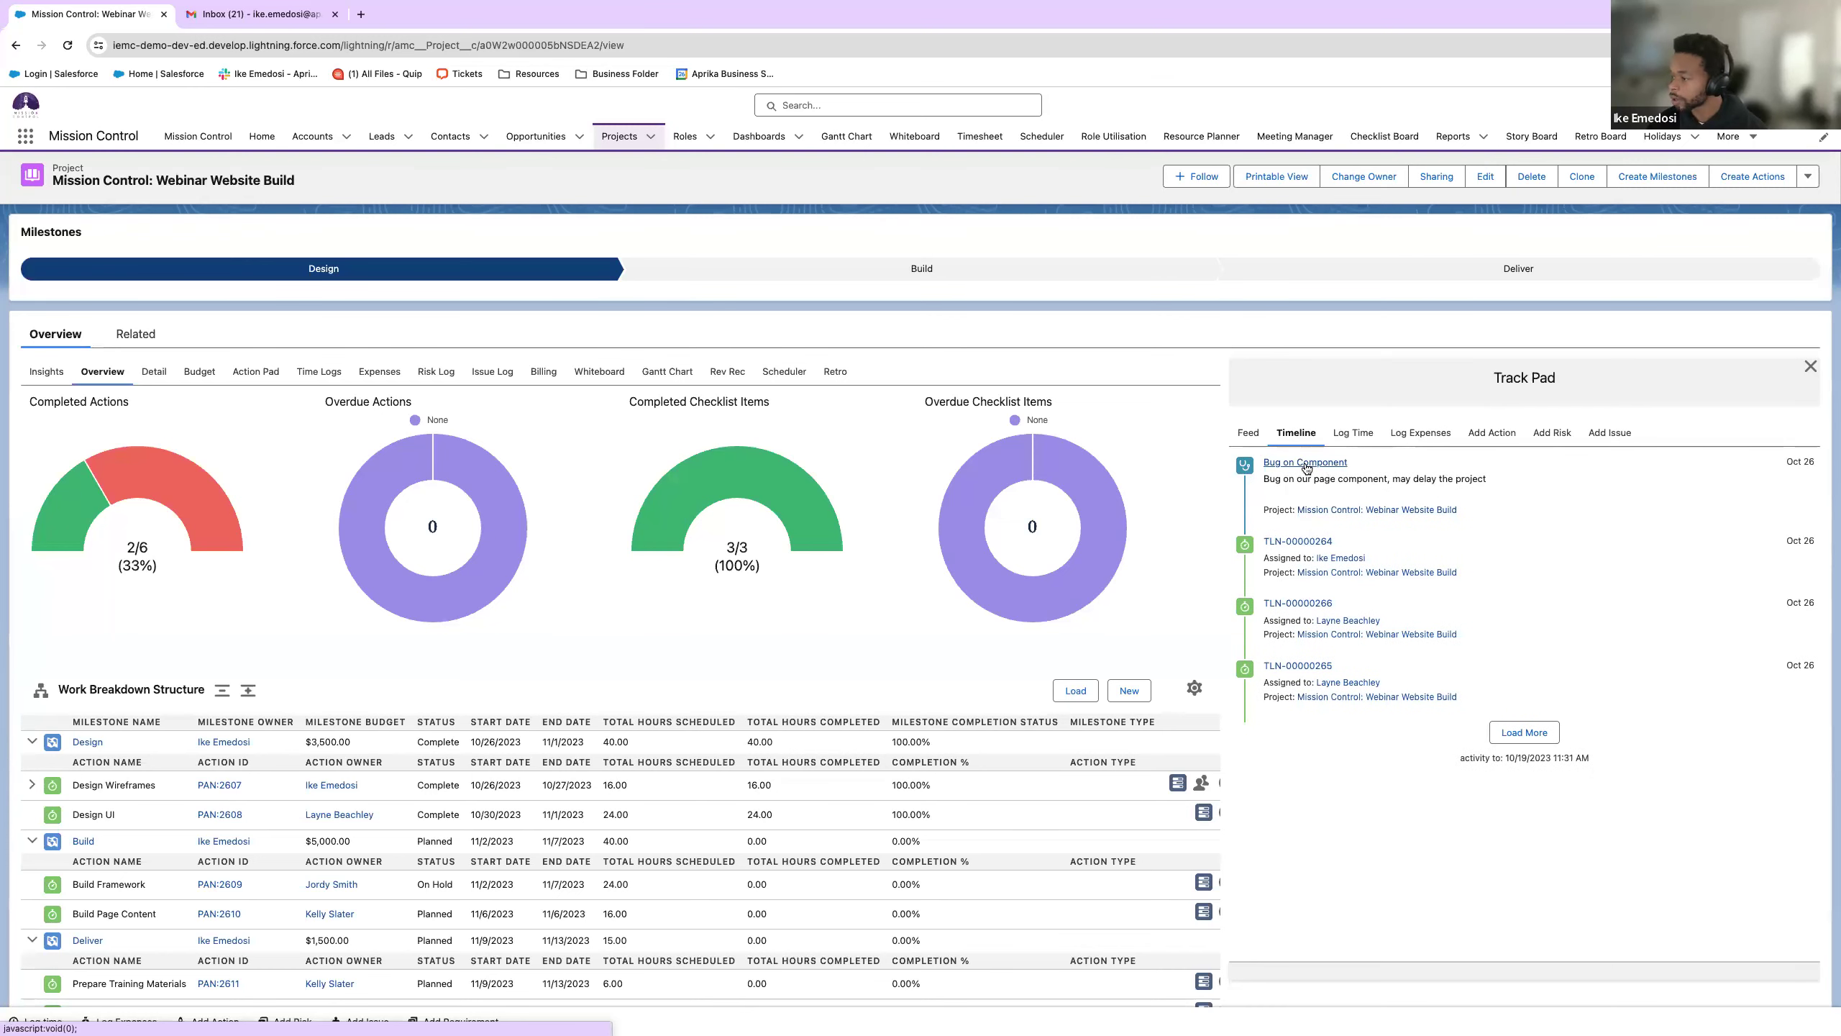
click(1811, 367)
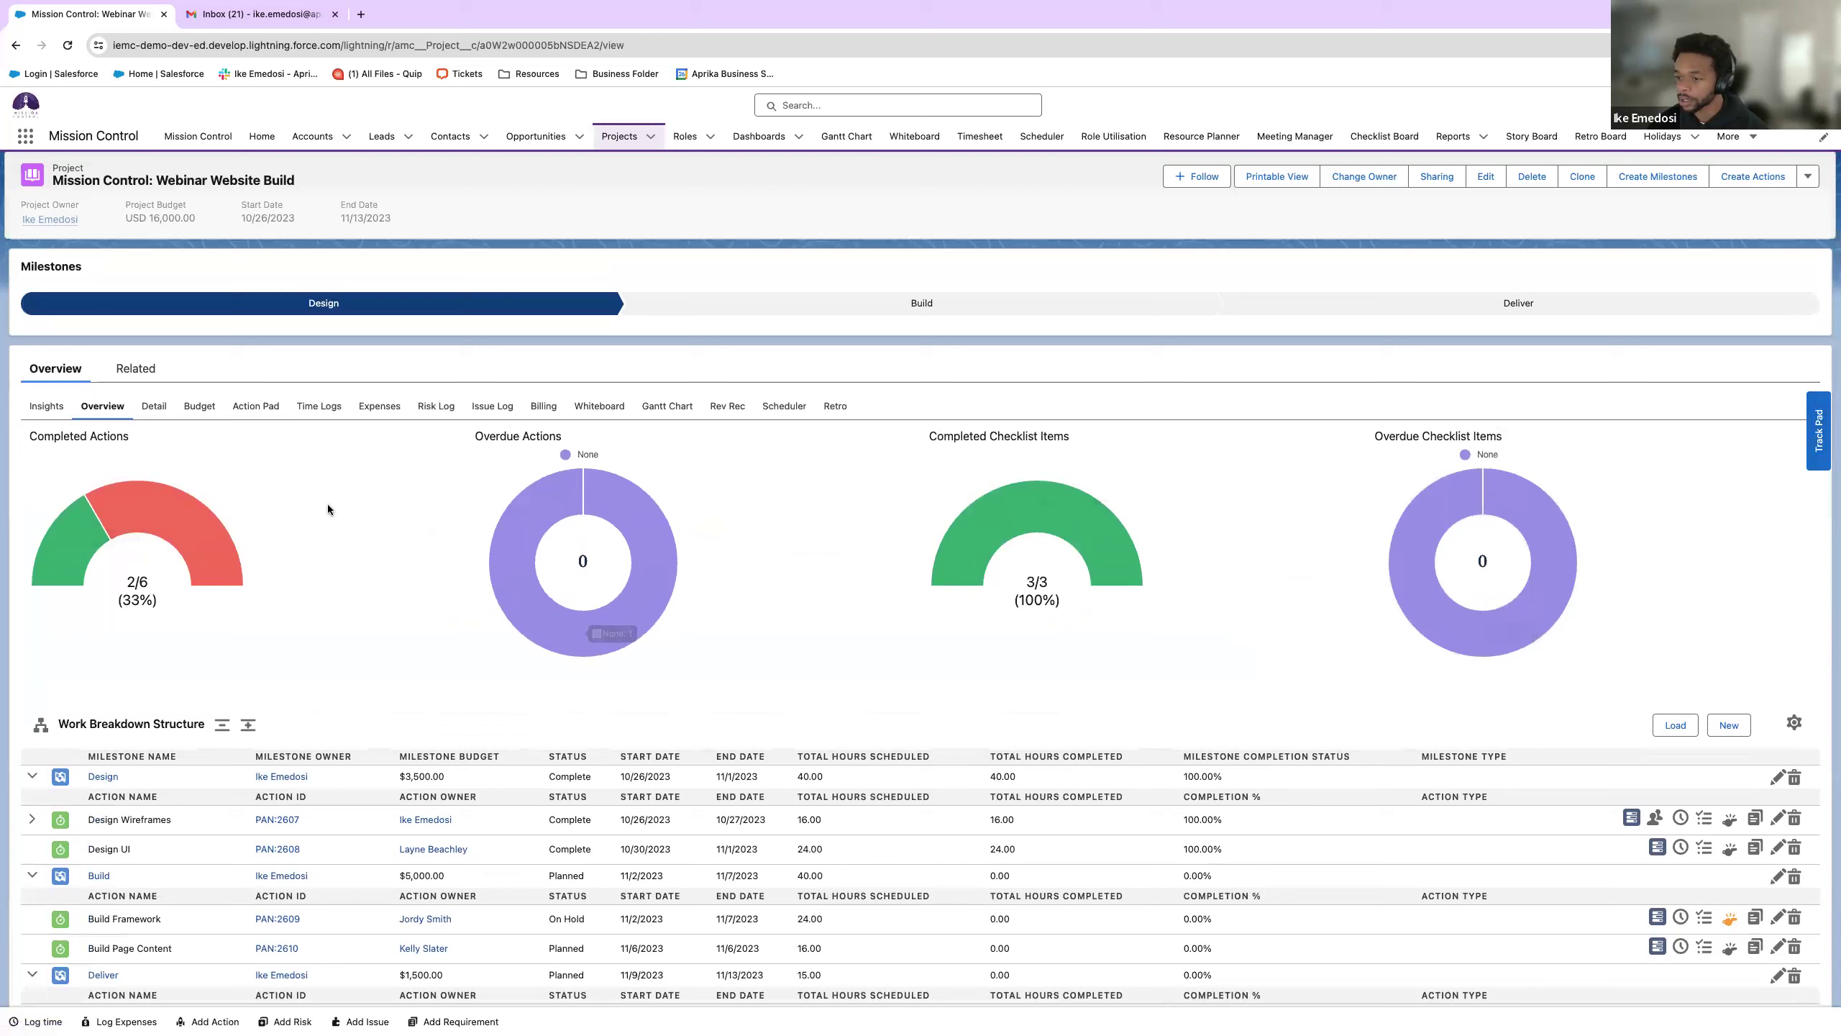
- Show the risk log again and open the post behind the notification about the page component bug
click(418, 409)
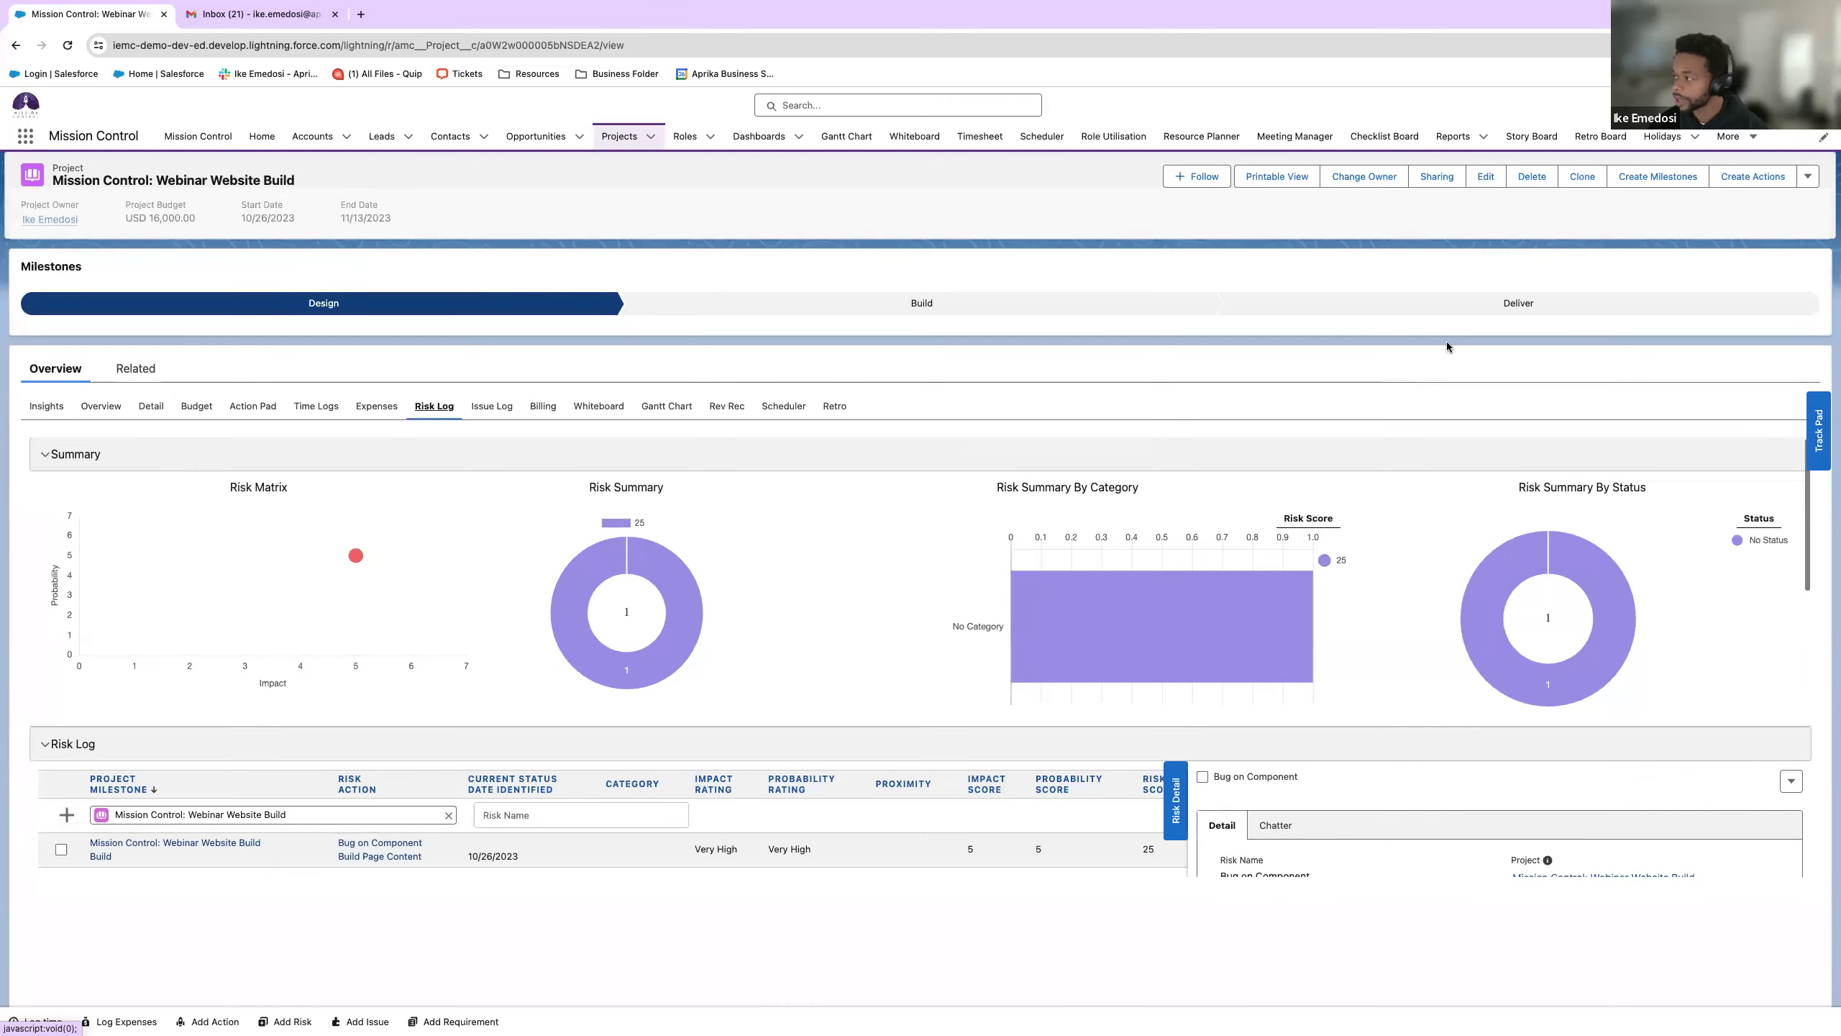
click(1772, 105)
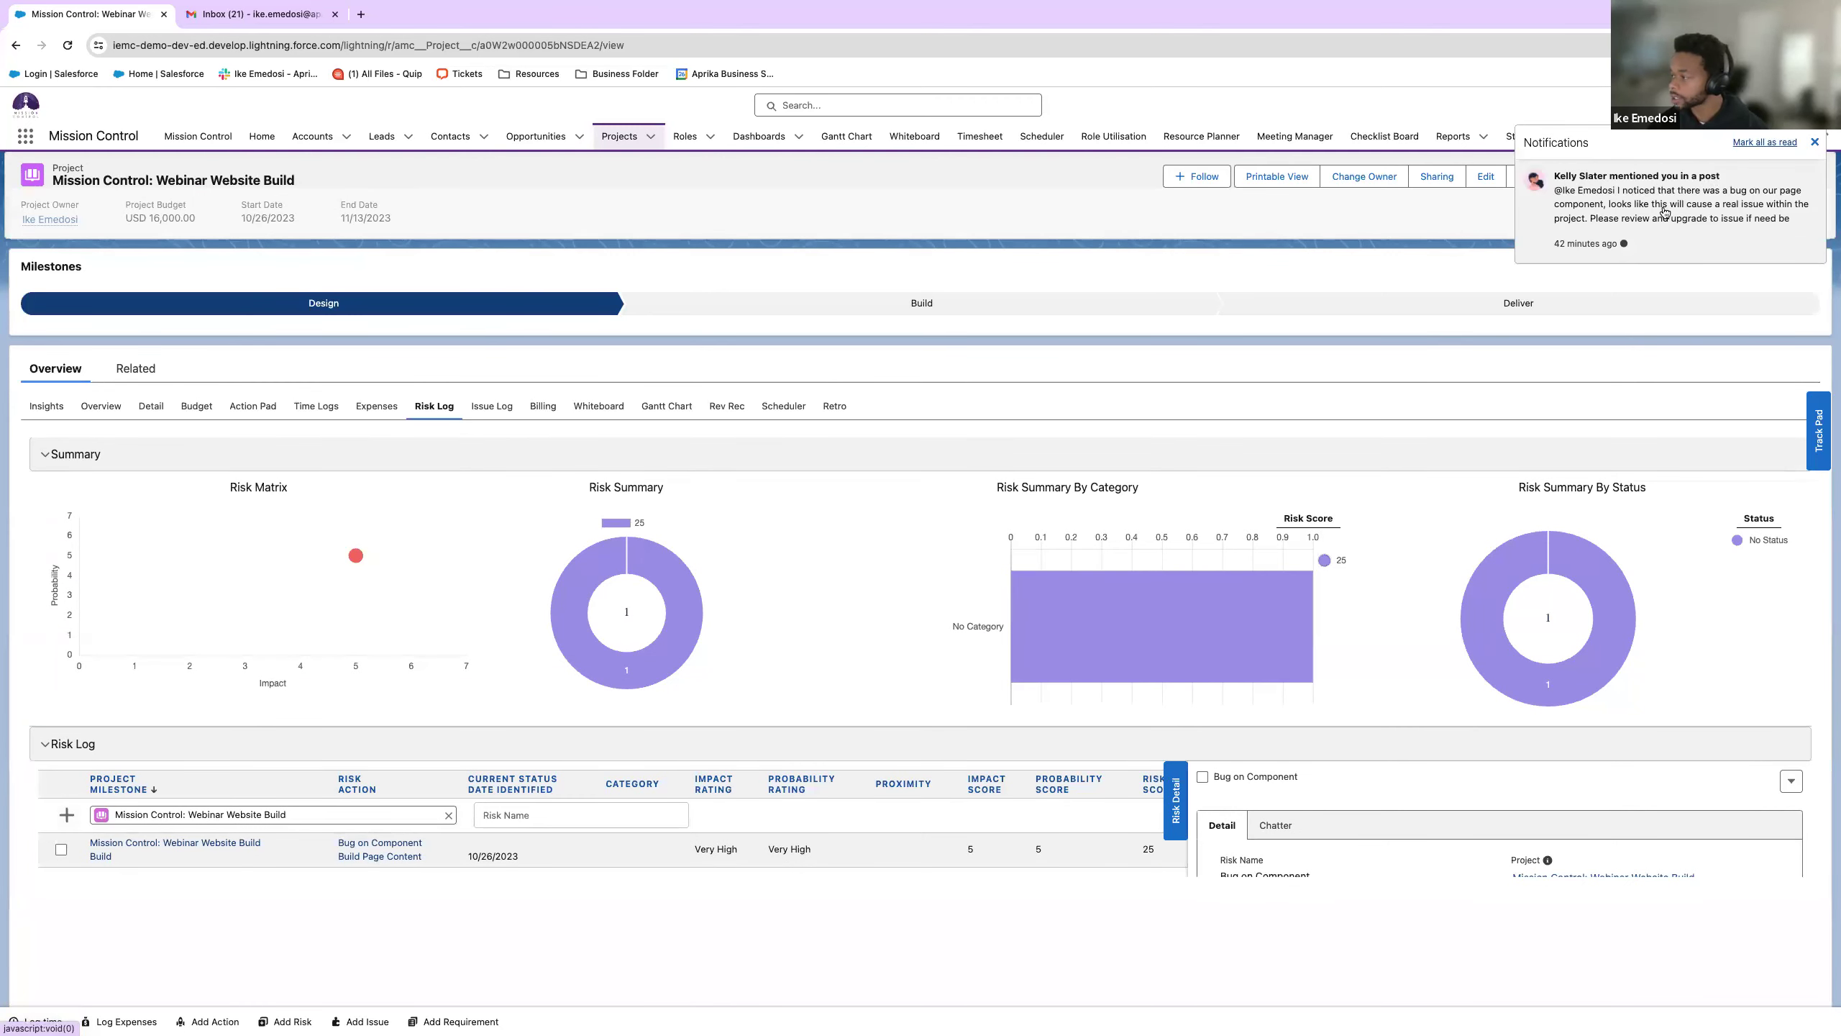
click(1633, 236)
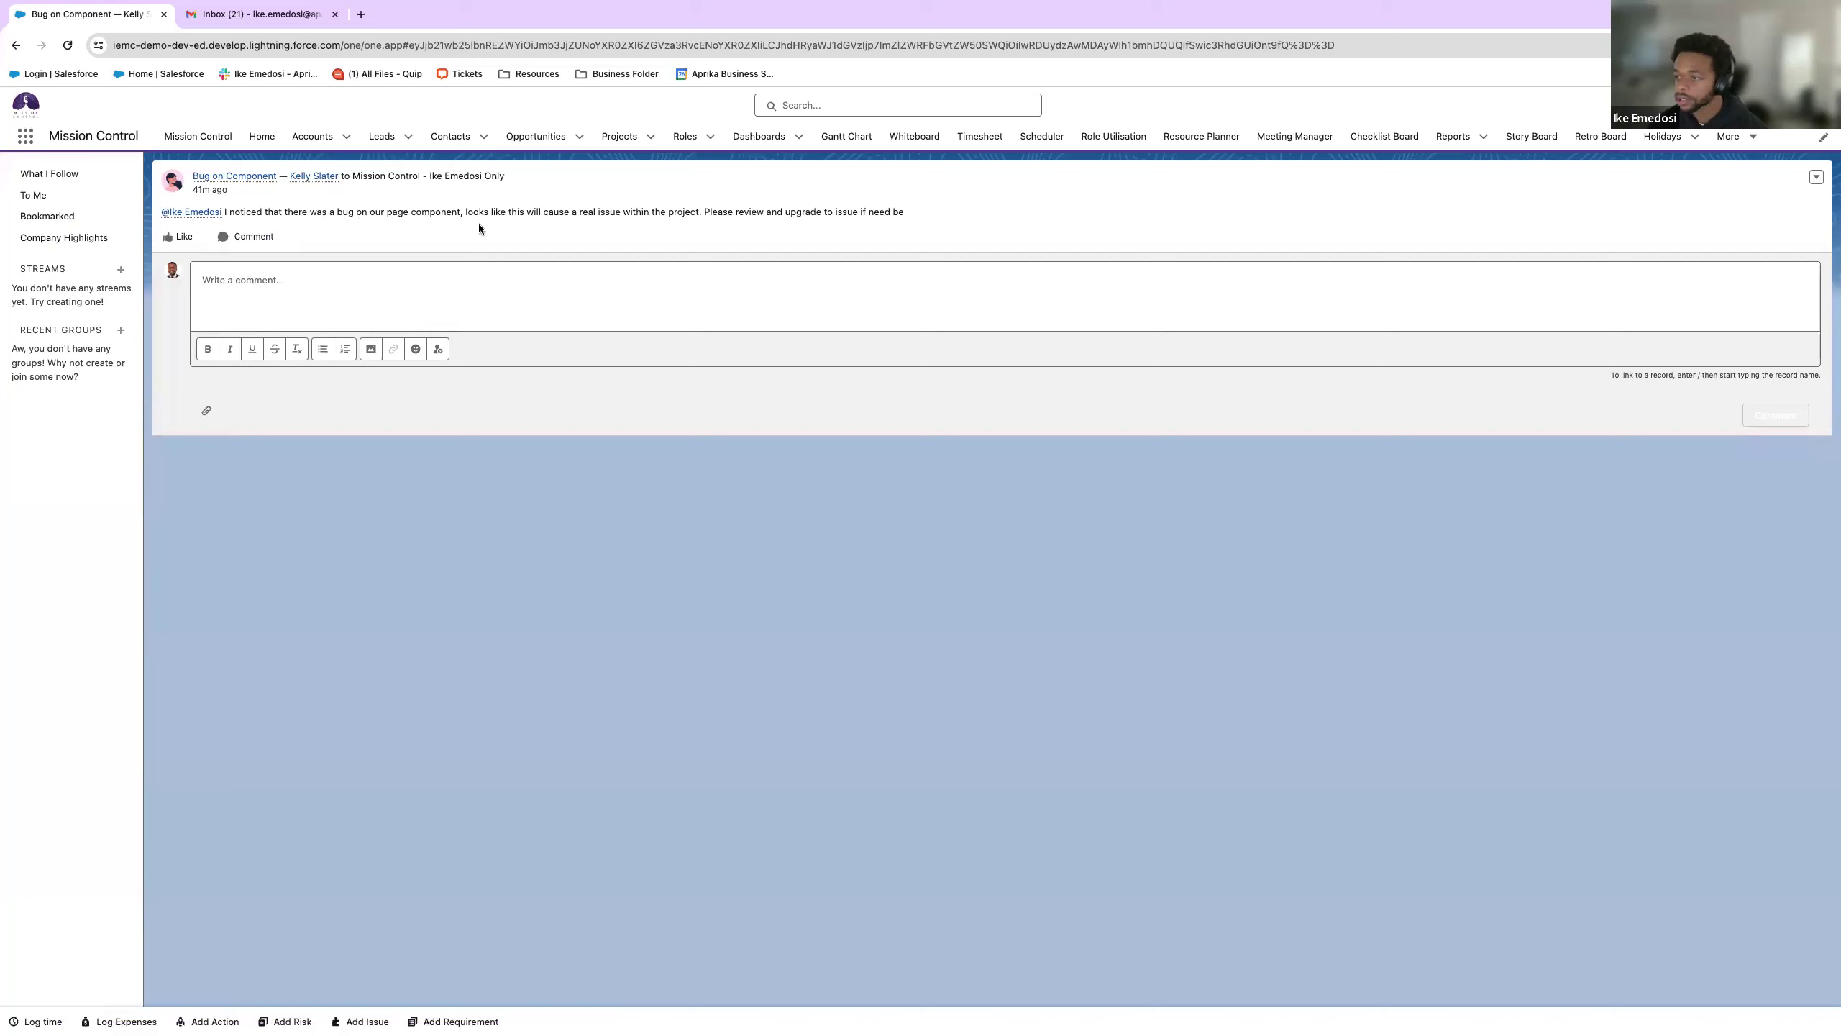
- Reply to the bug post, thanking the colleague for letting you know and adding "that's unfortunate but i appreciate the communication"
click(528, 279)
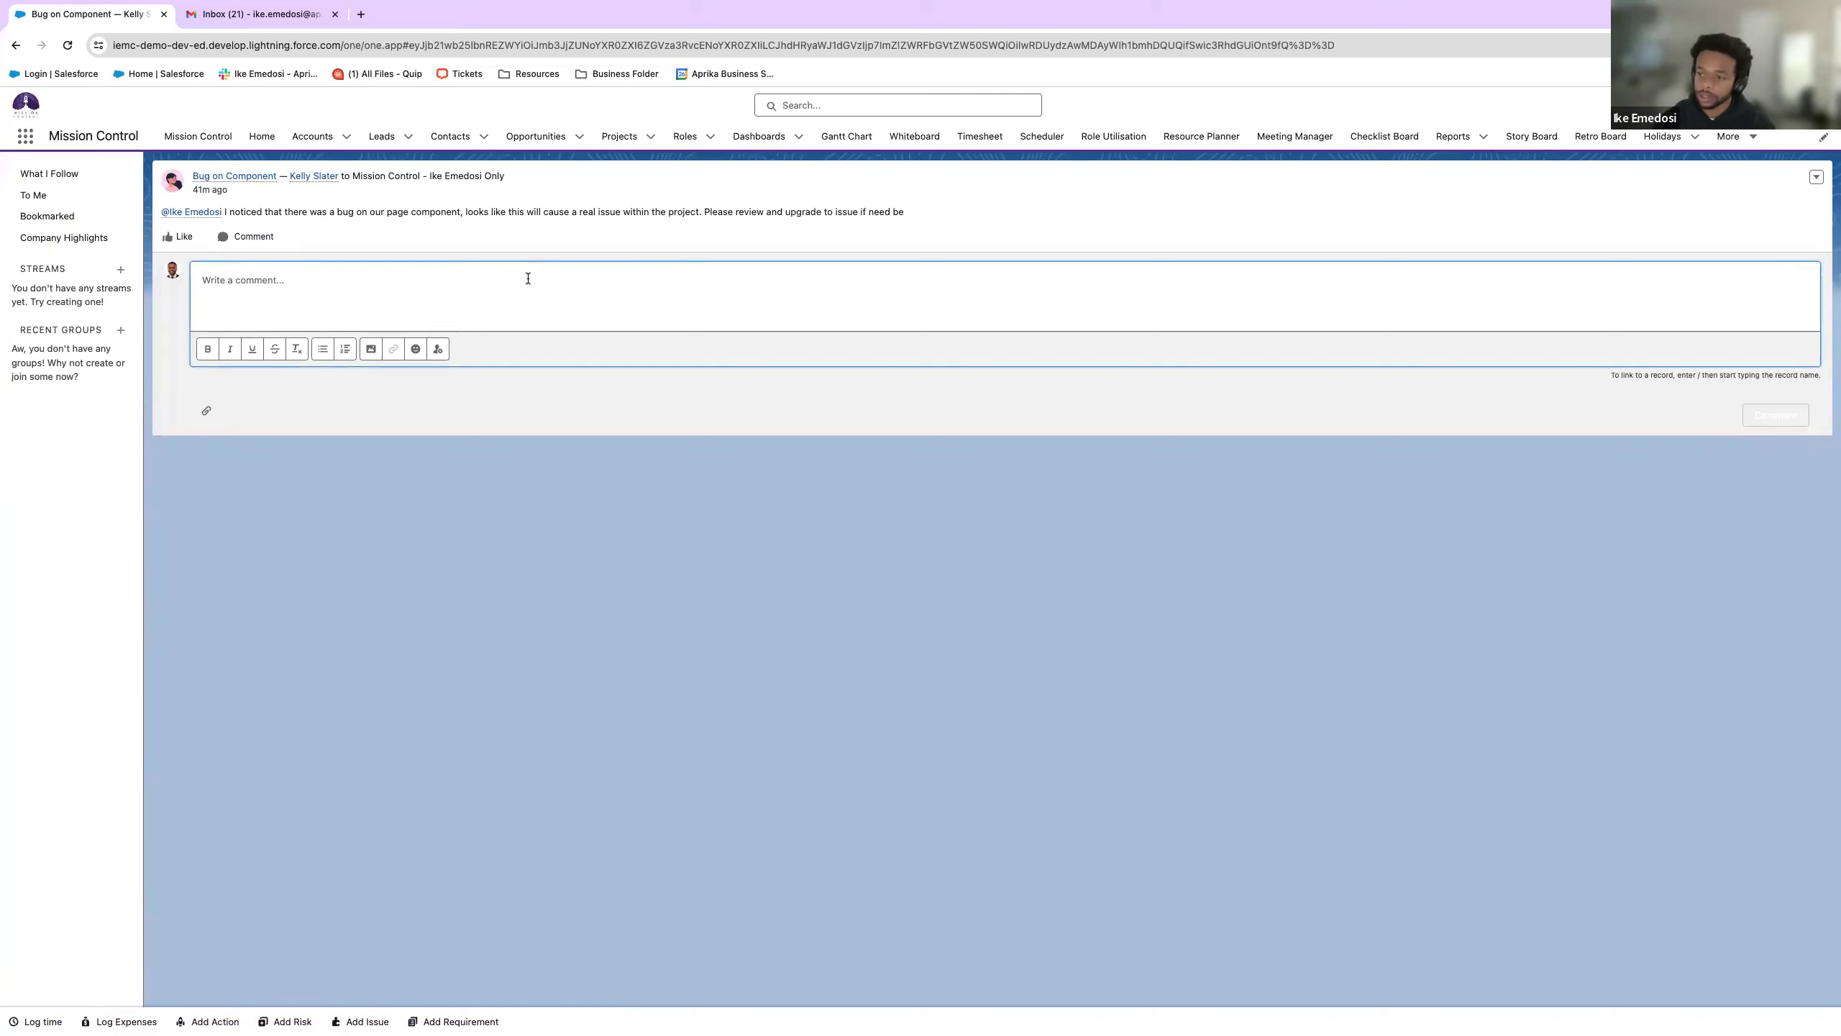
text(Thank)
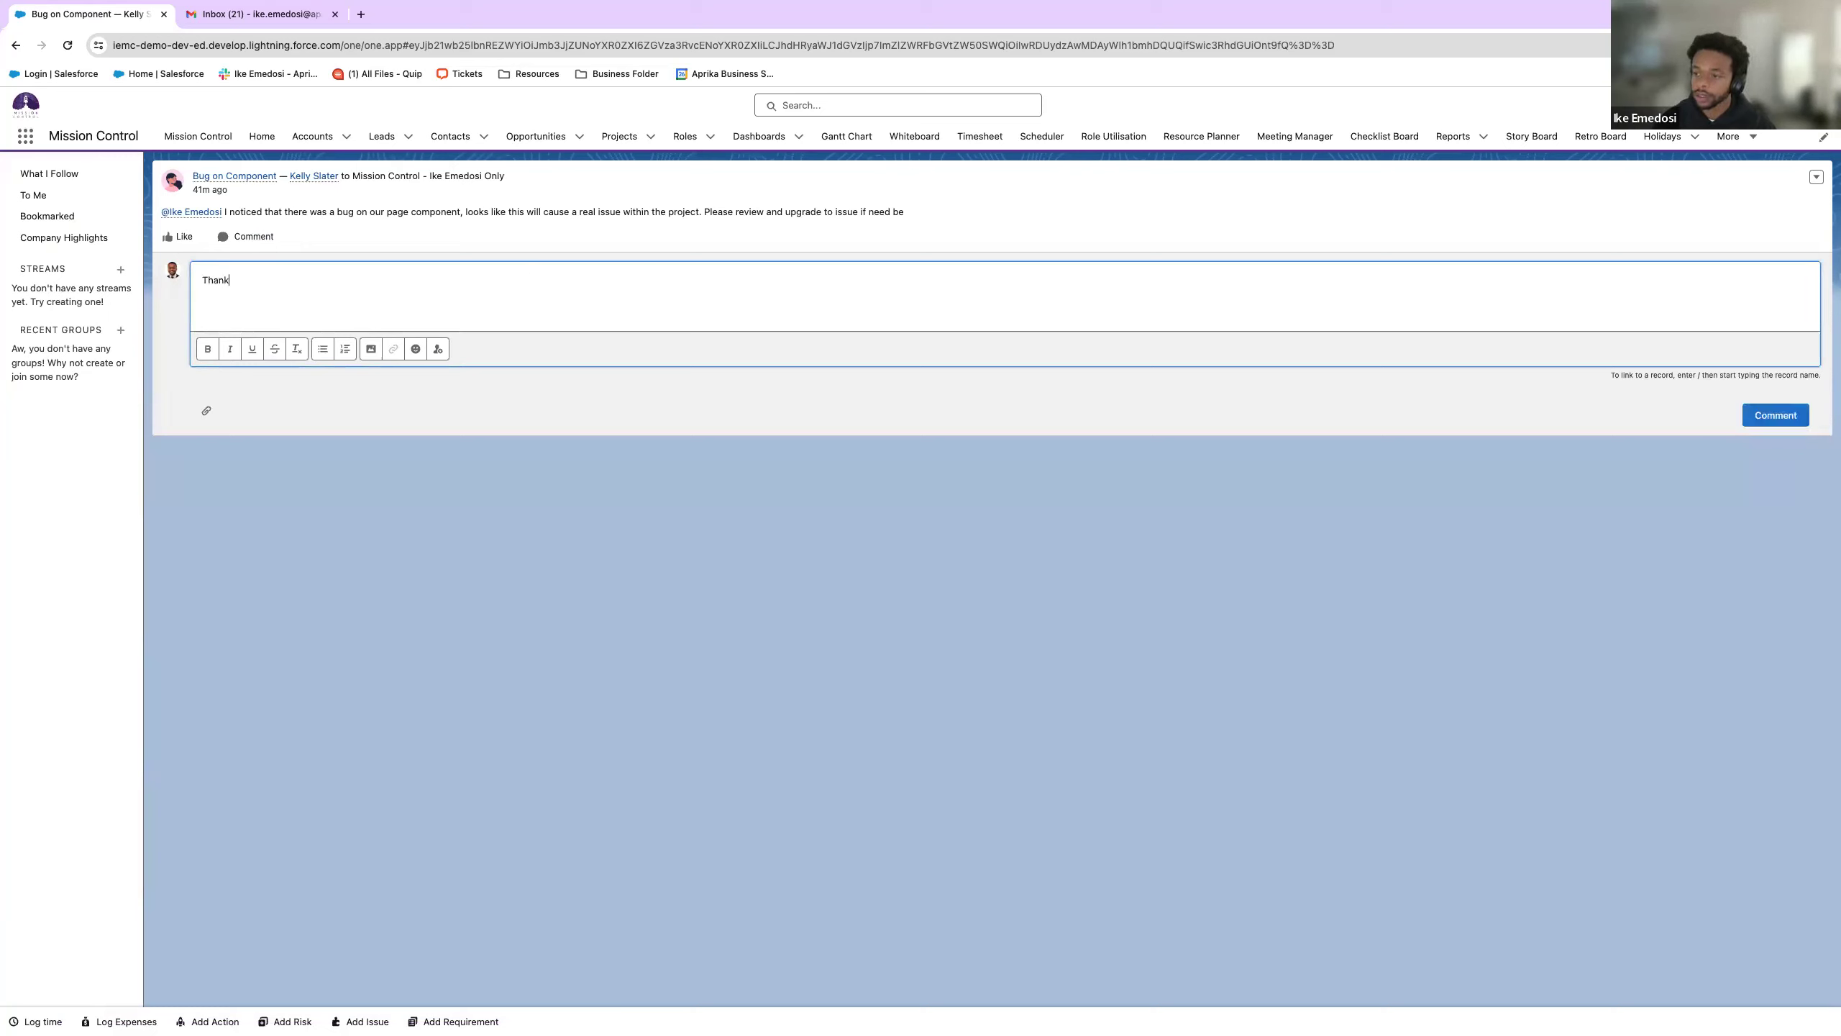
text(s for litting me know kelly, that's unf)
text(ort)
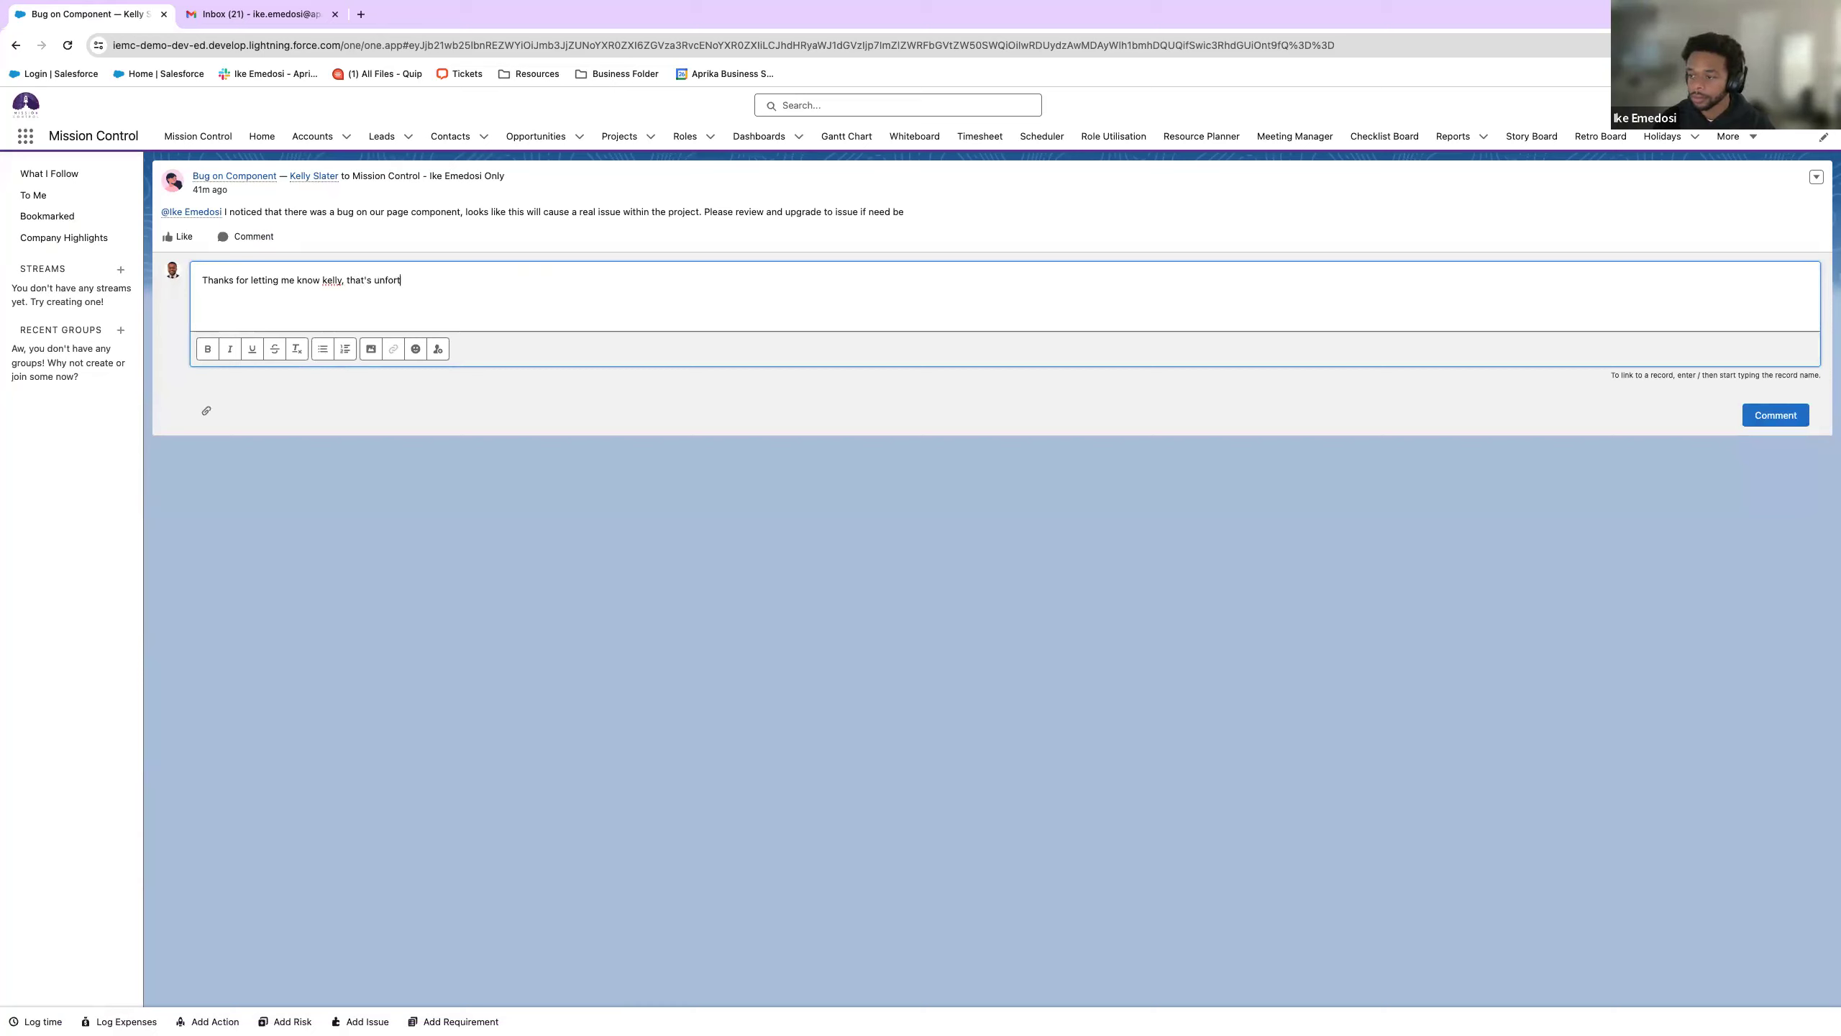
text(unate but i appreciate the communication)
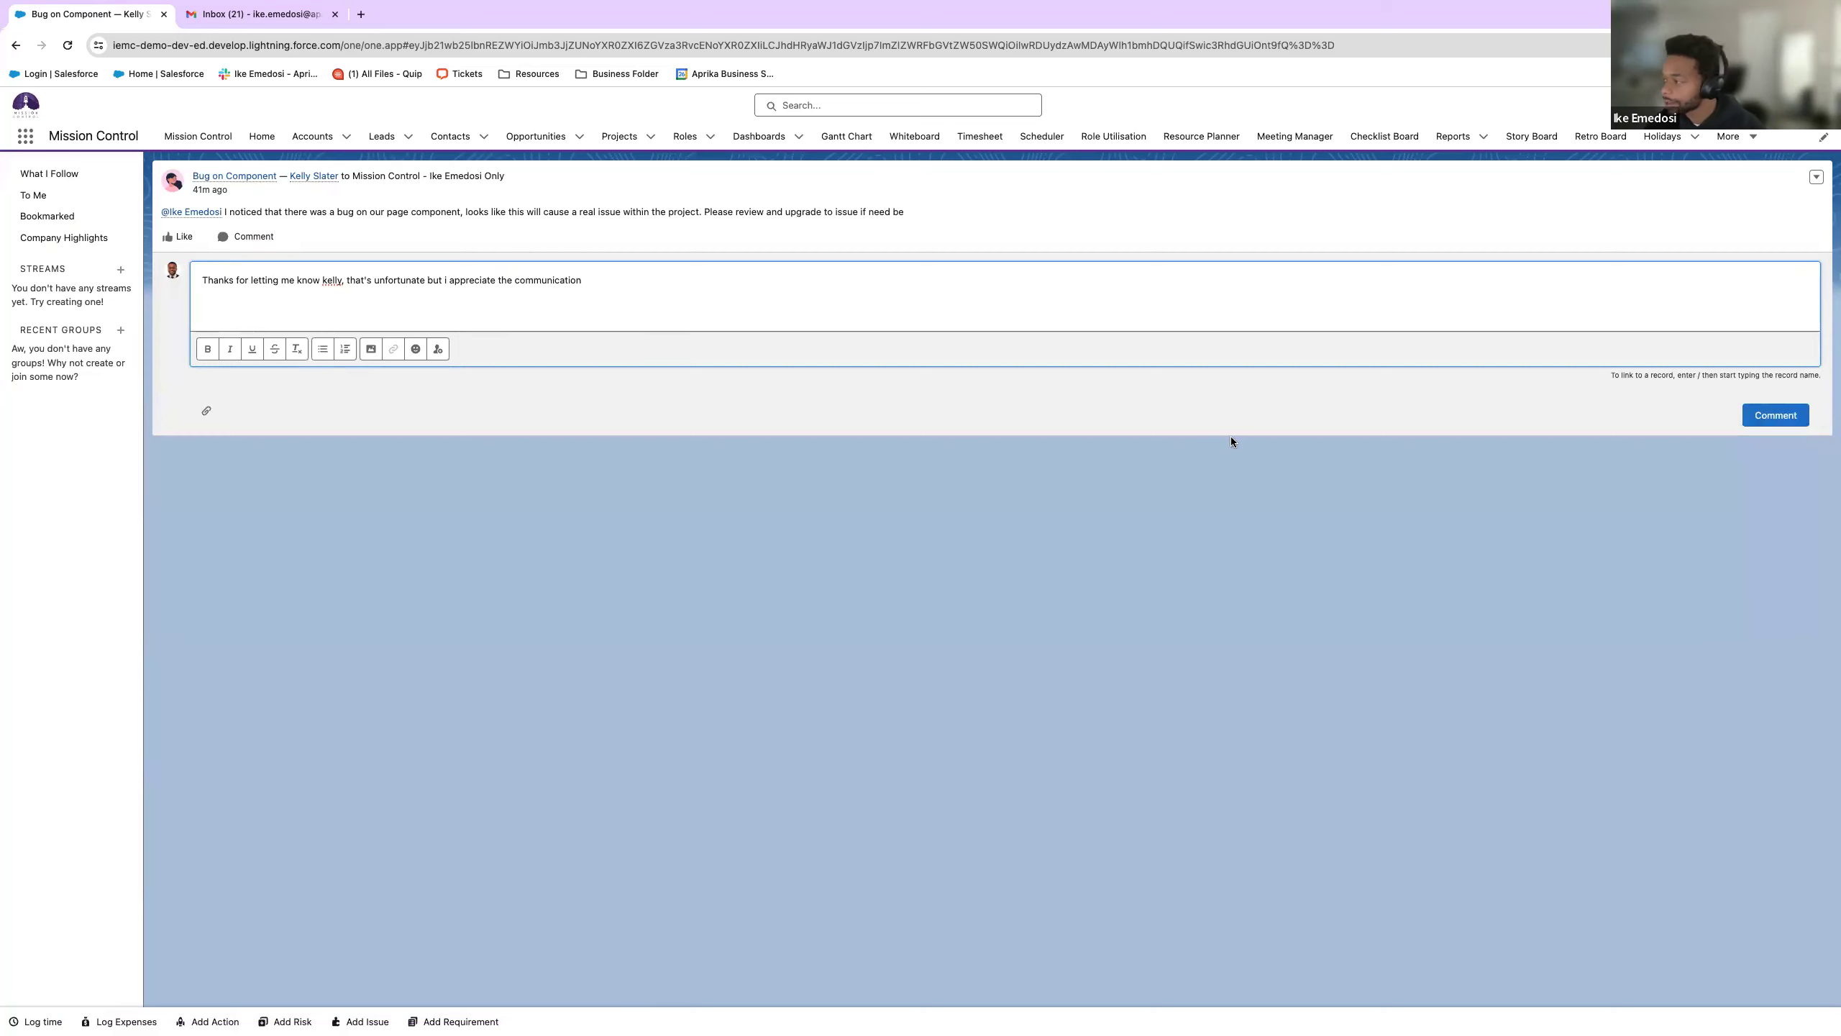
click(1805, 417)
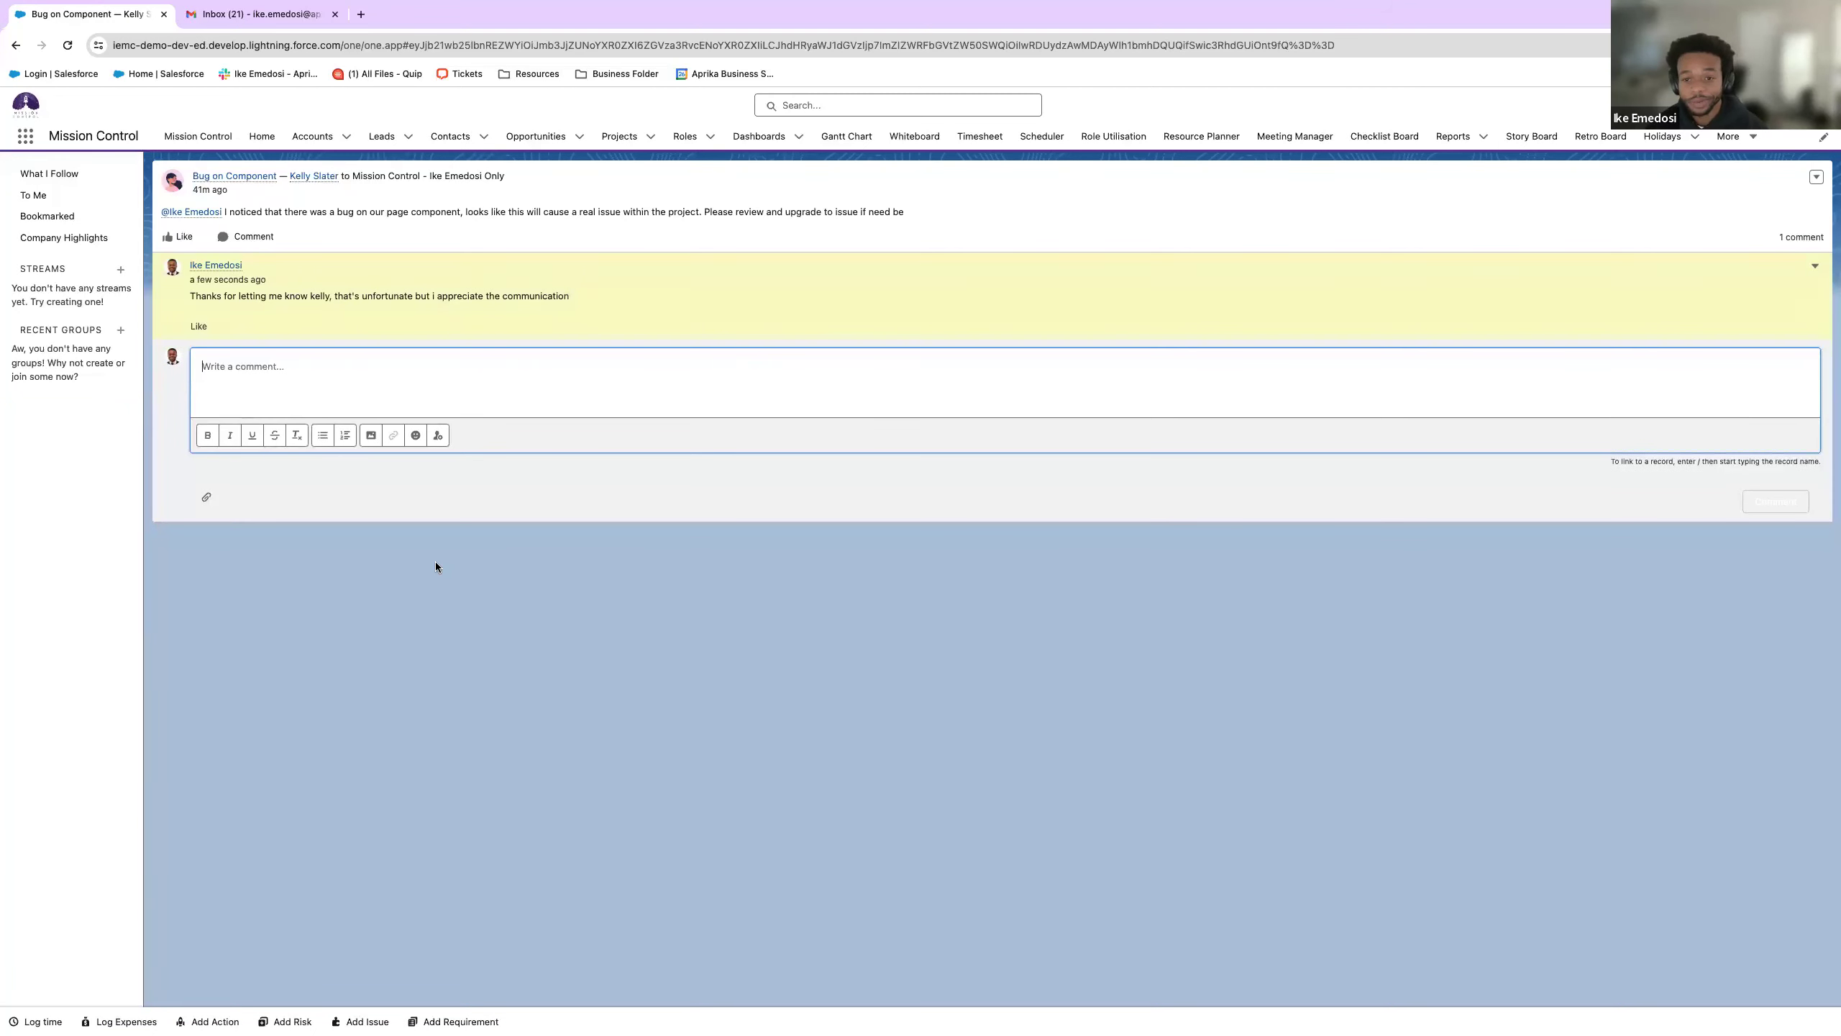
- Go back to the project and move the Build Page Content action from Planned to On Hold on the whiteboard
scroll(435, 563, left, 5)
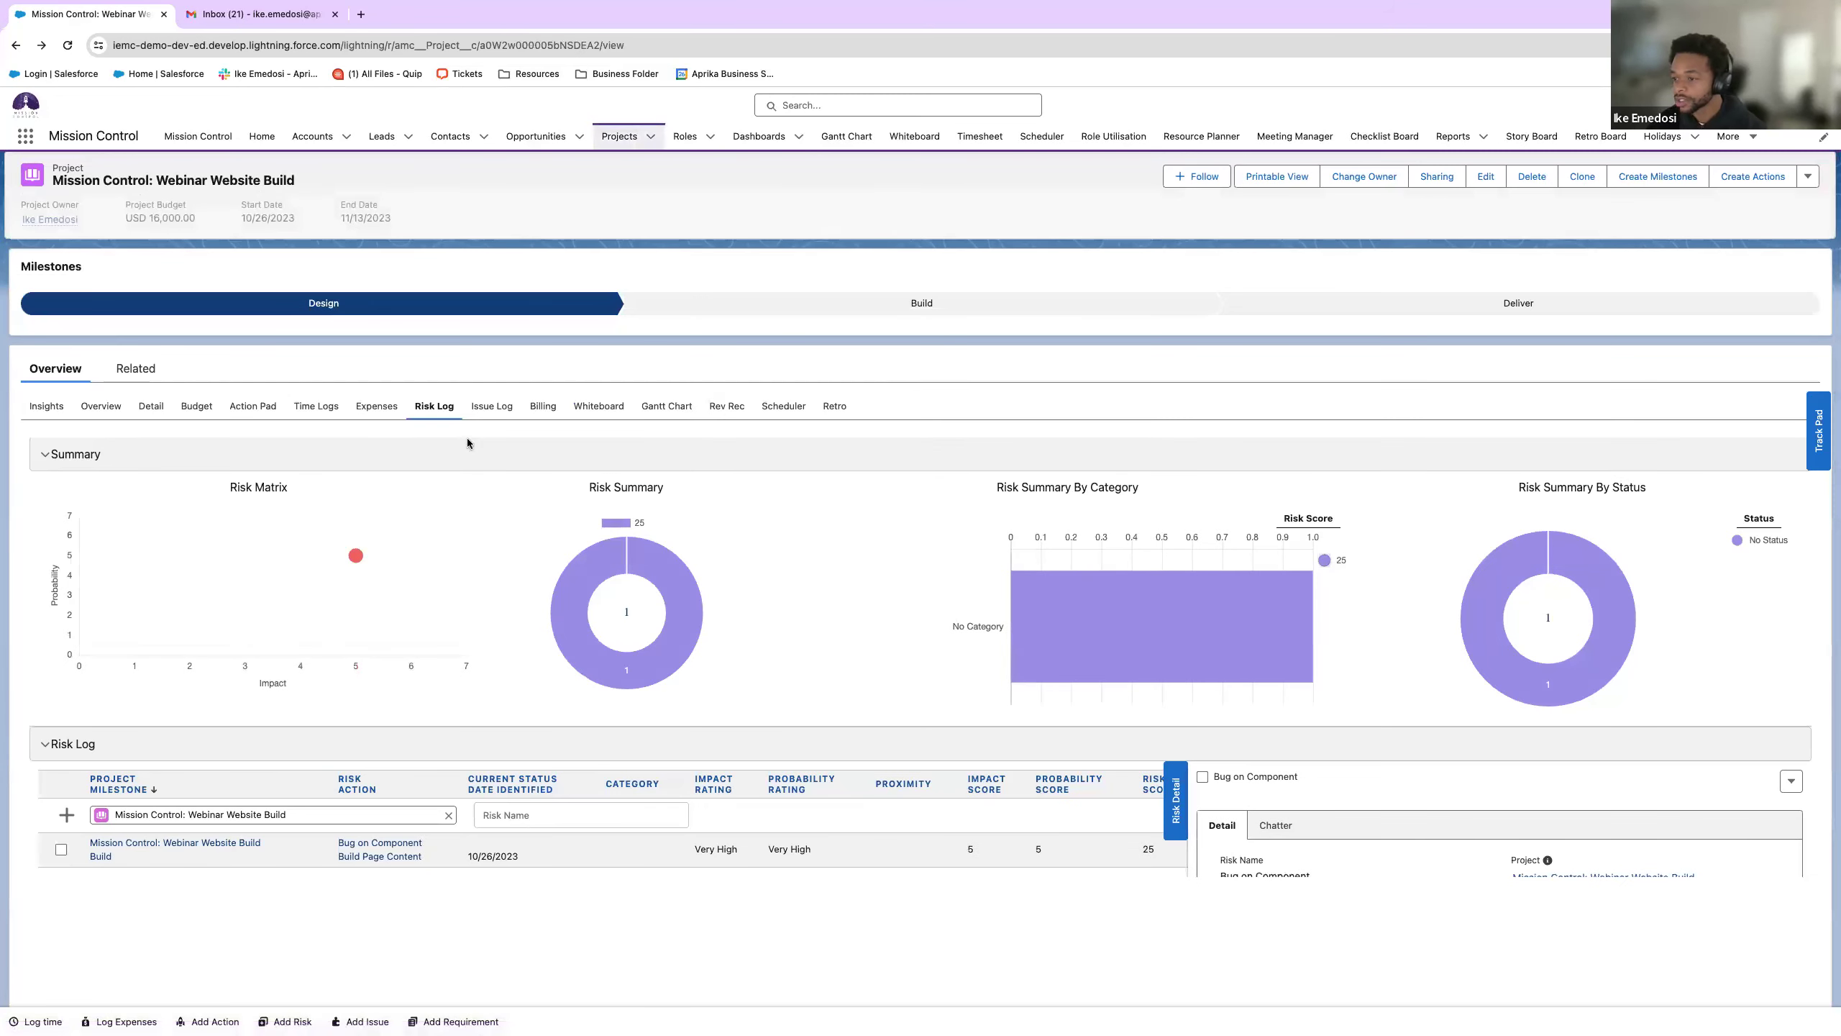
click(584, 408)
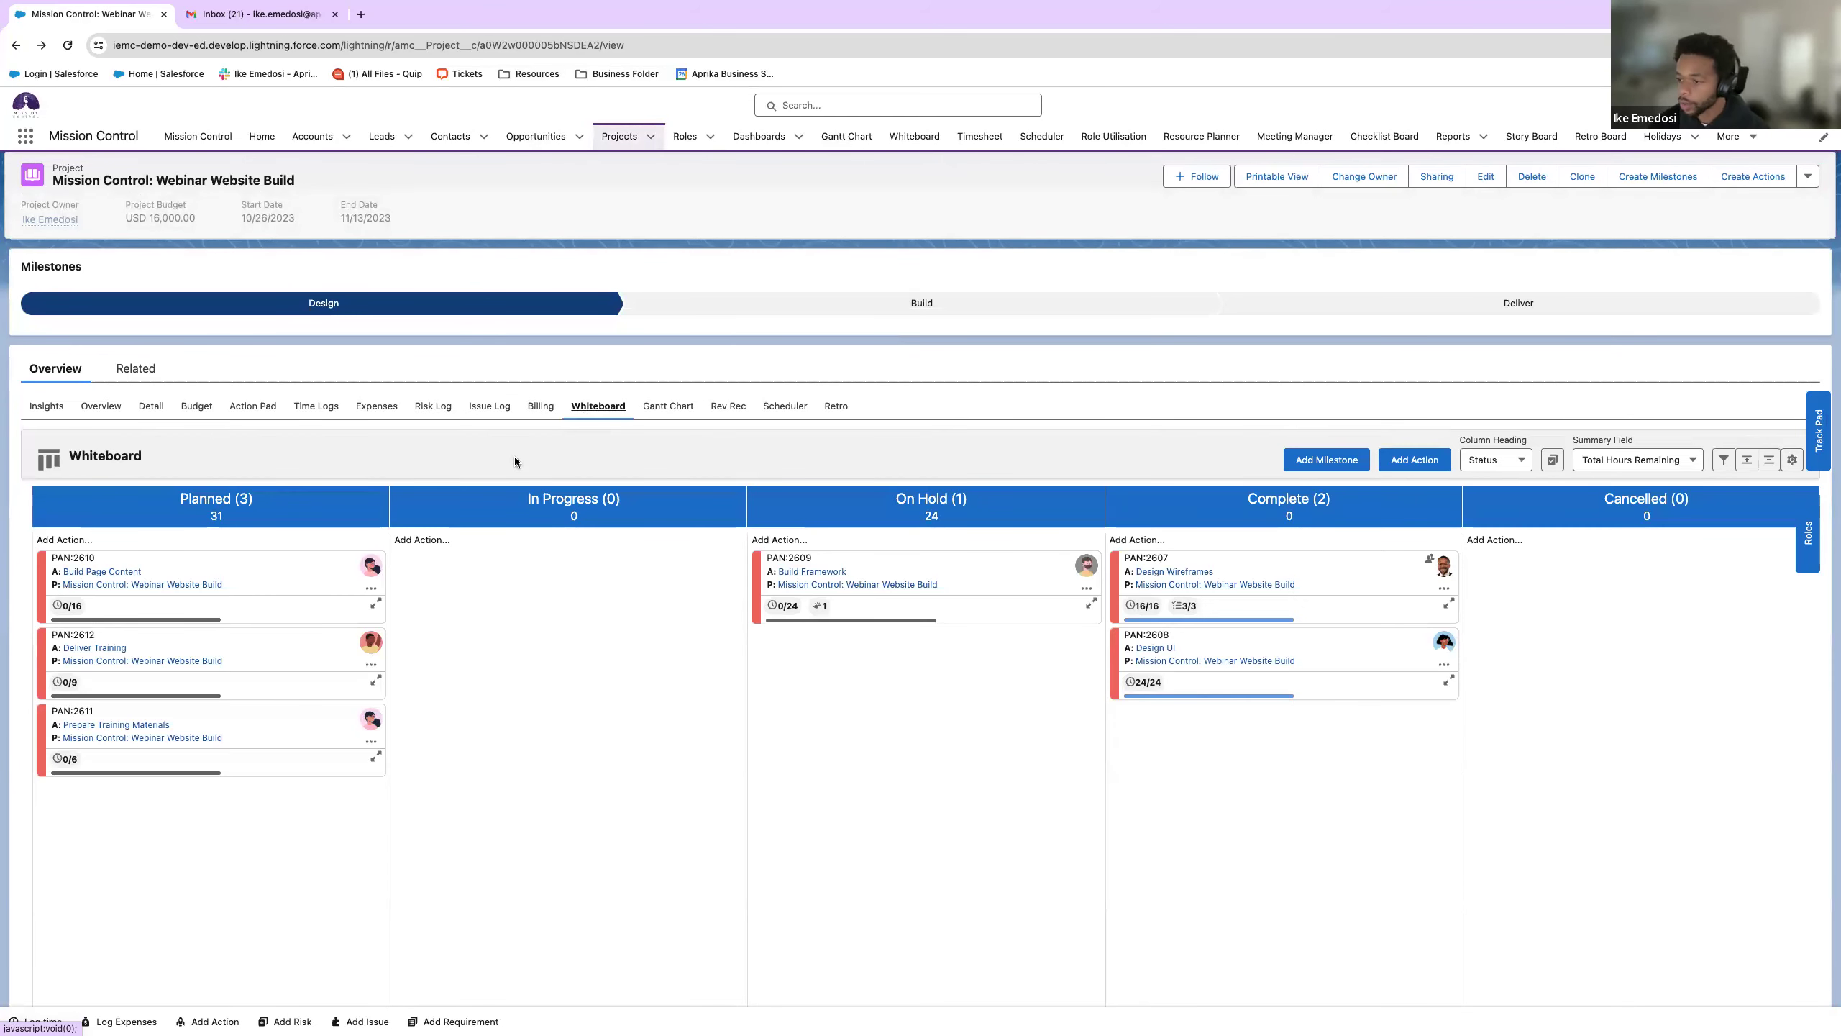
scroll(515, 461, down, 2)
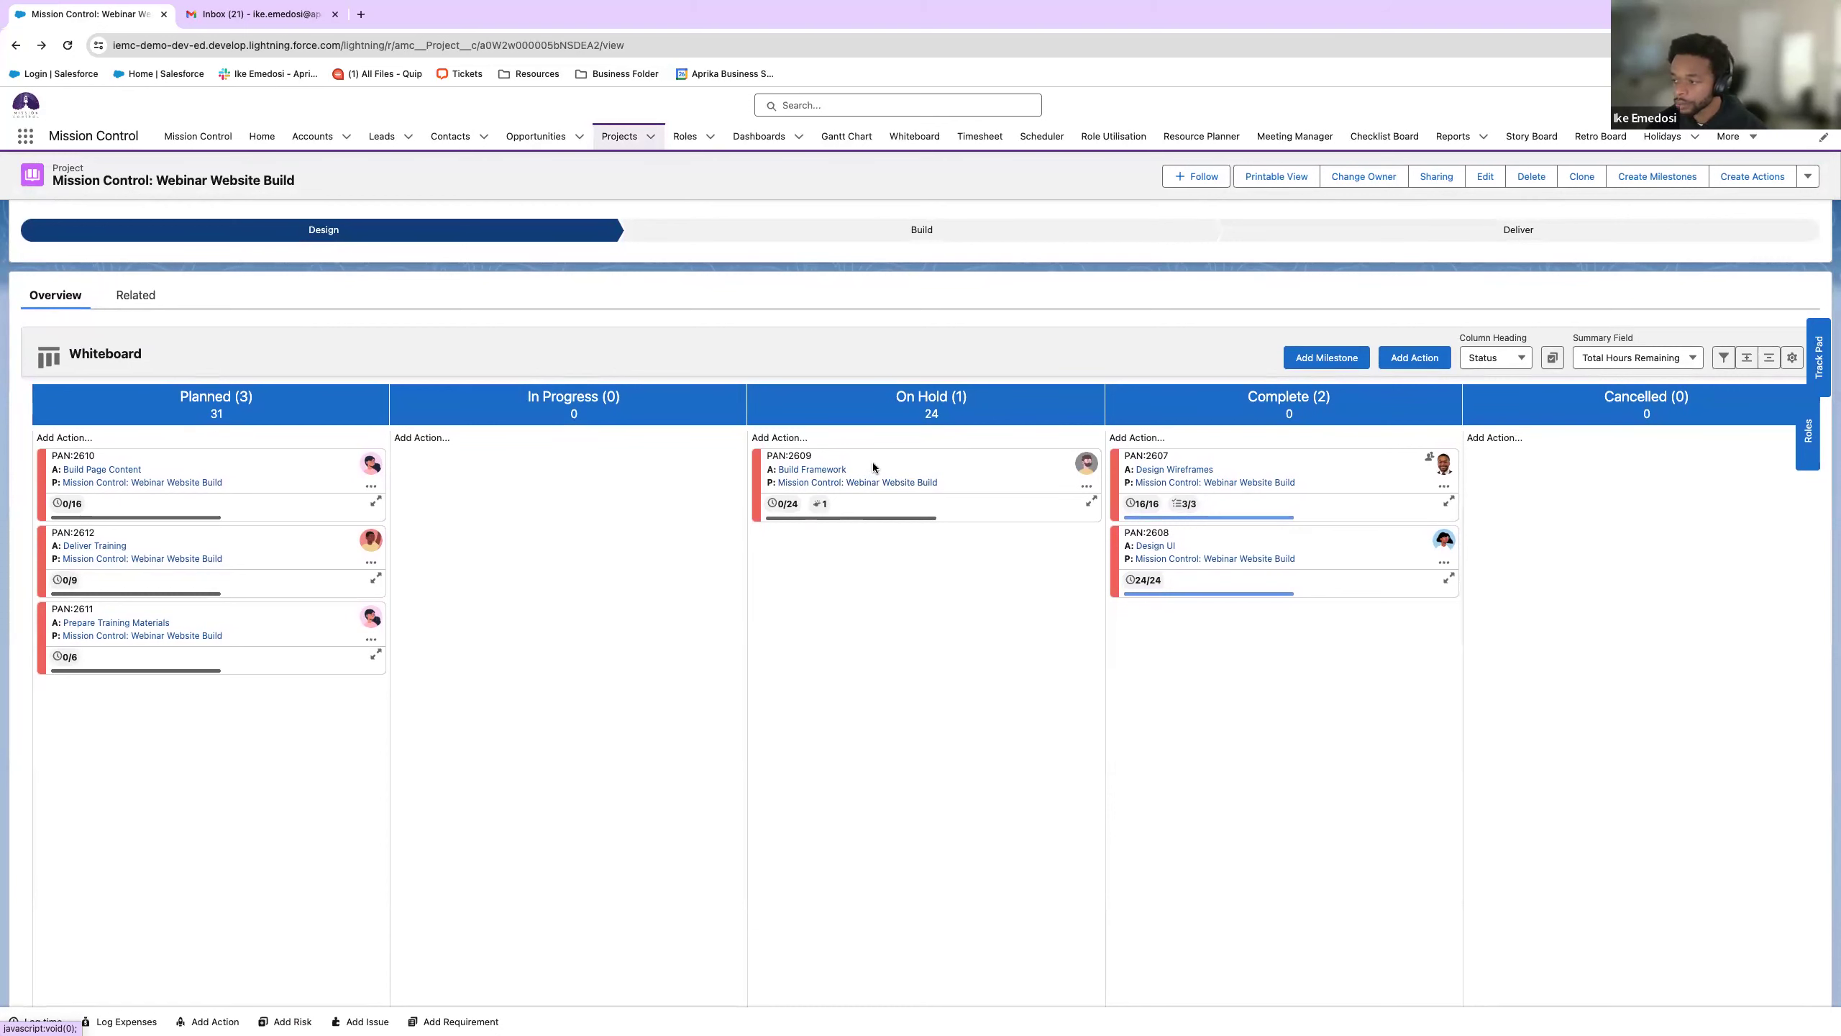
drag(229, 464, 933, 557)
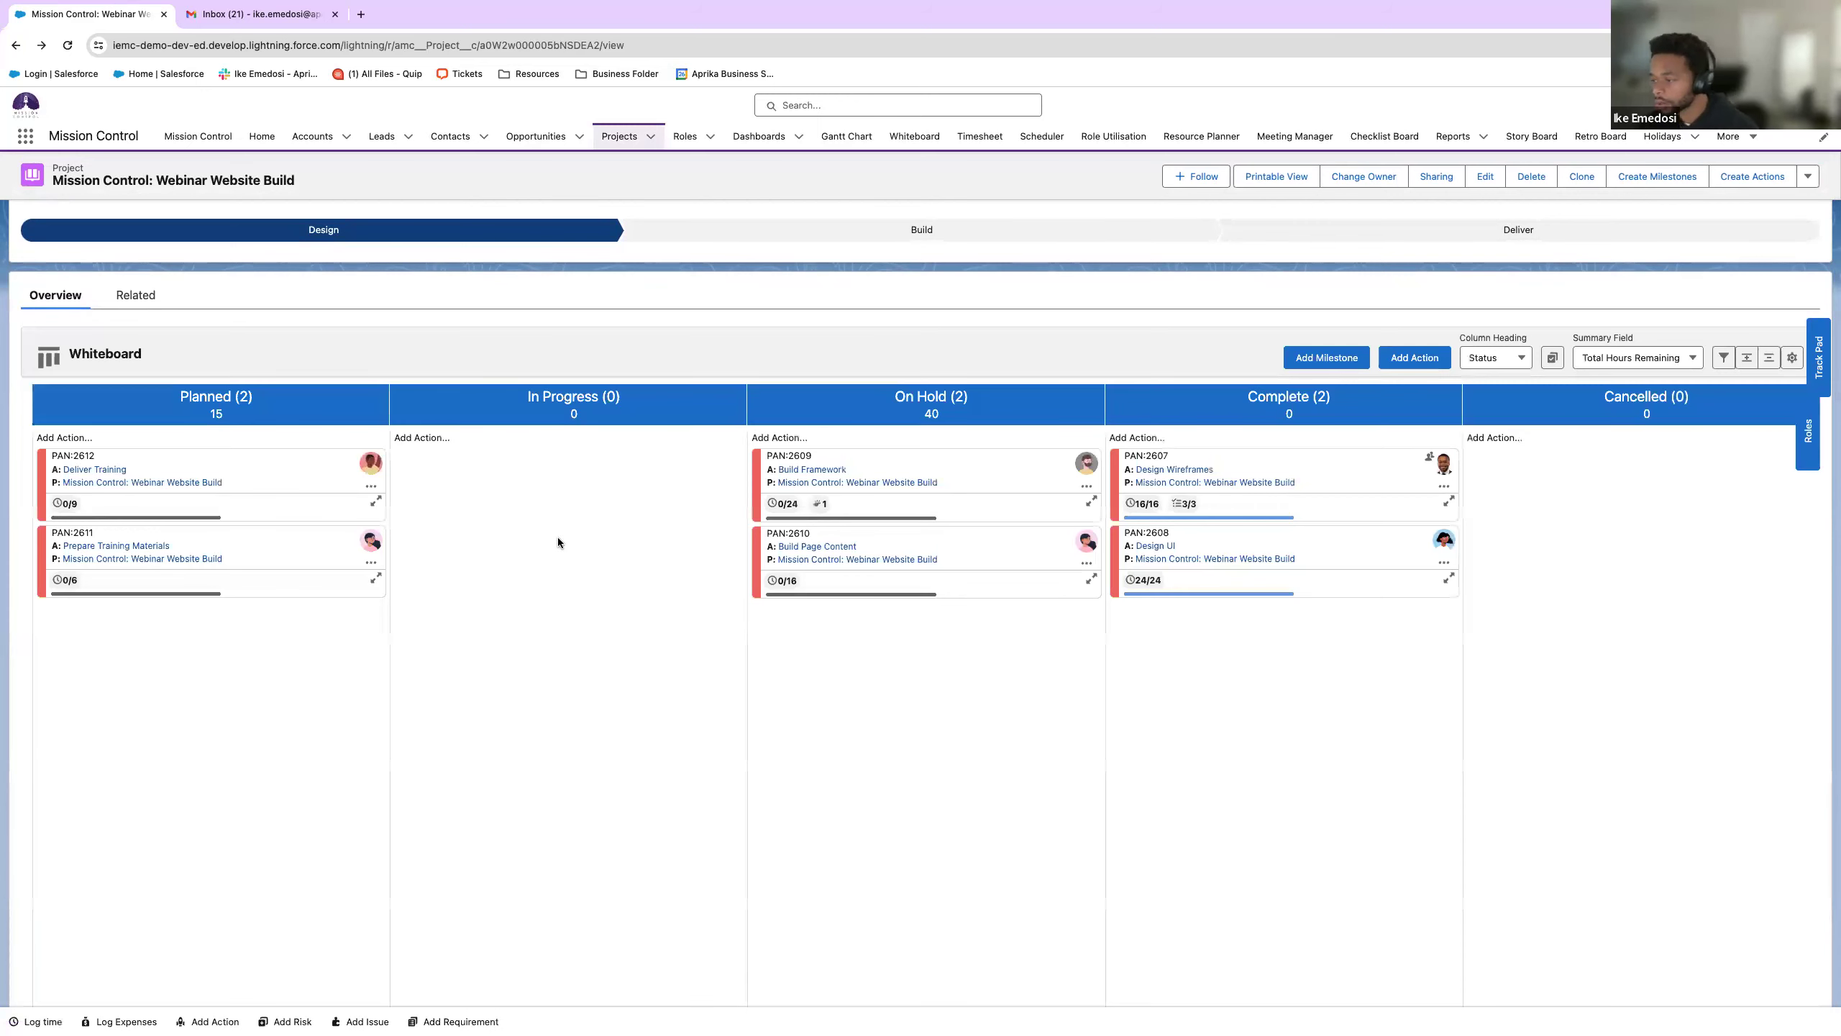
- Add an issue named "Bug on component" to the Build Page Content action in the Issue Manager
click(1086, 564)
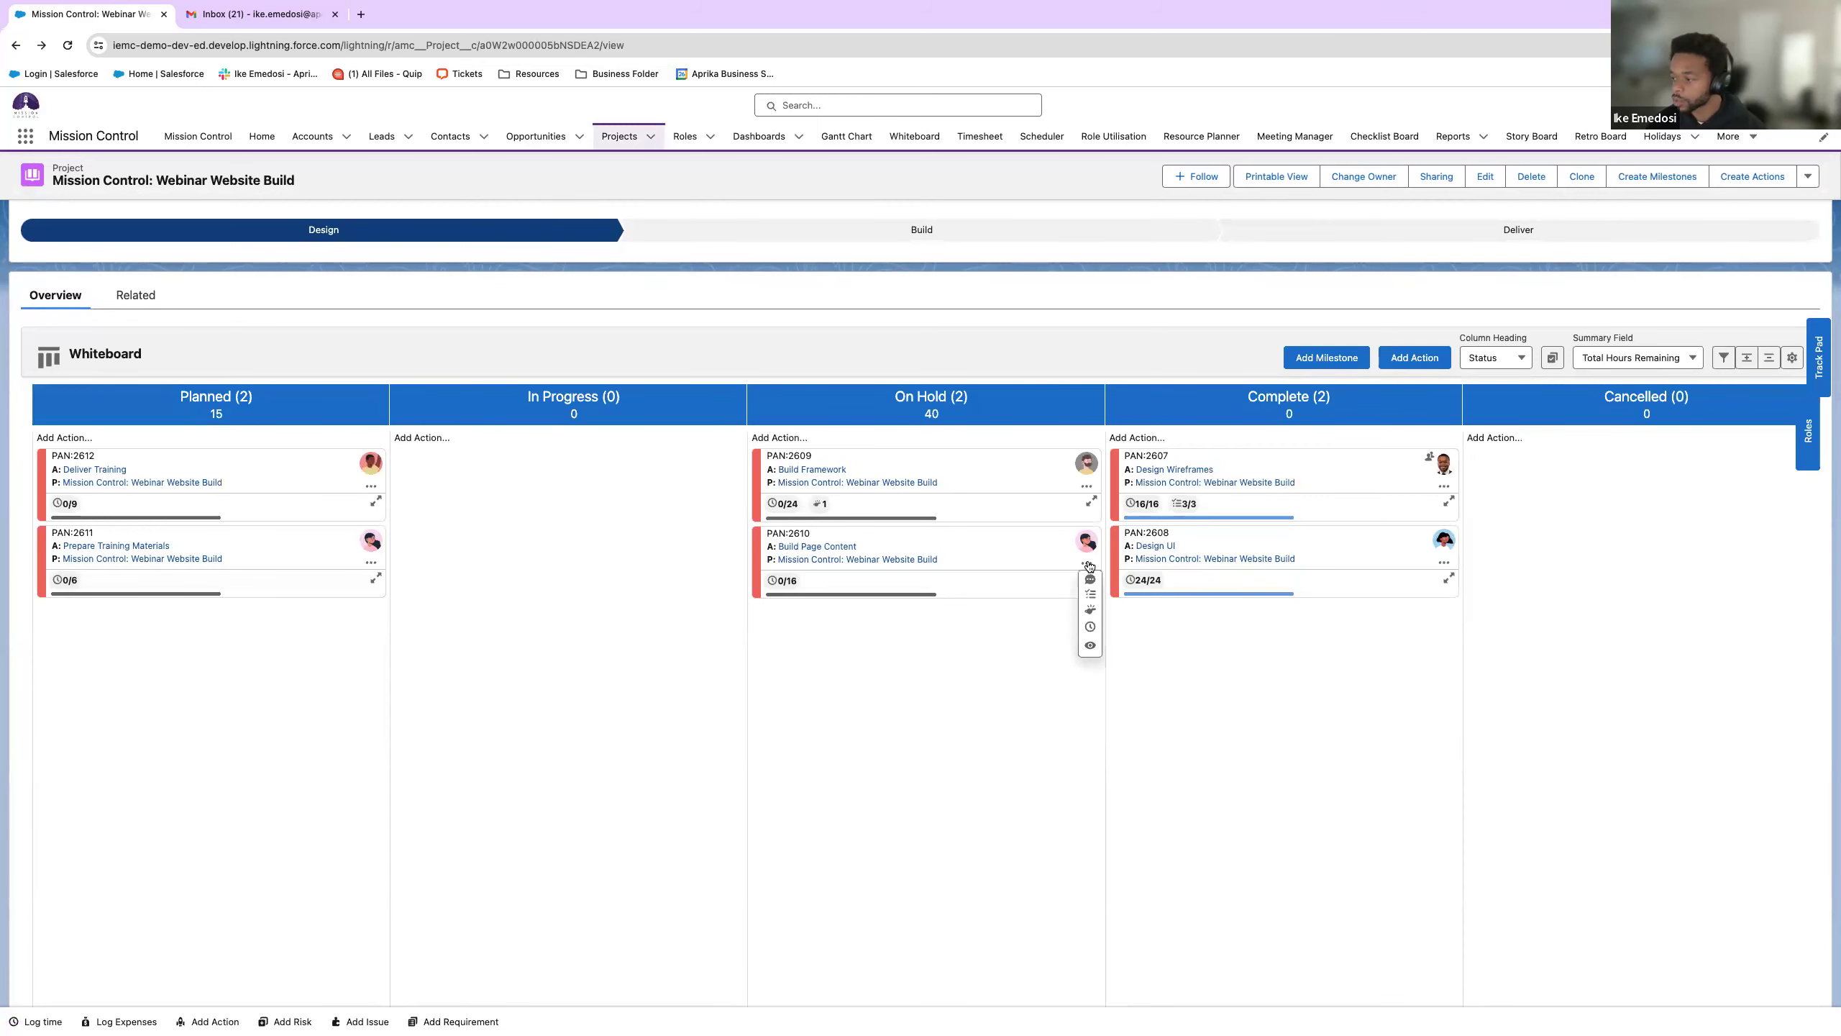
click(1089, 611)
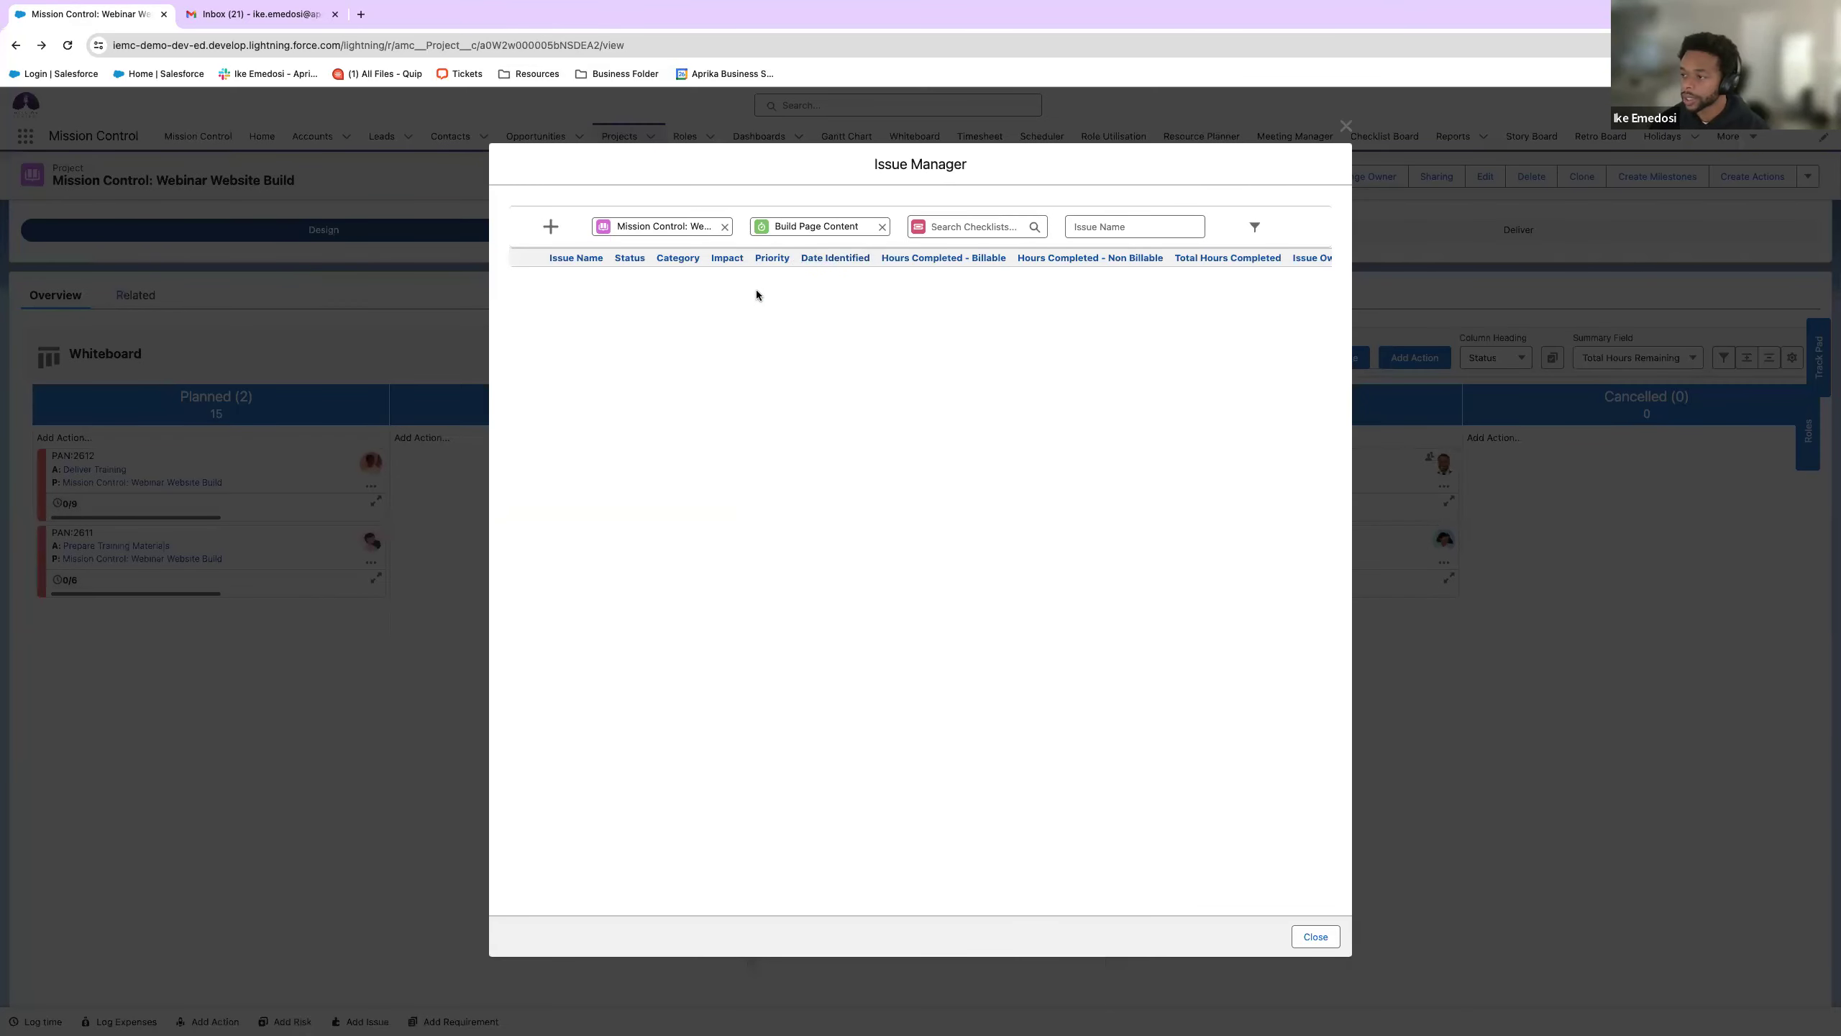
click(1102, 225)
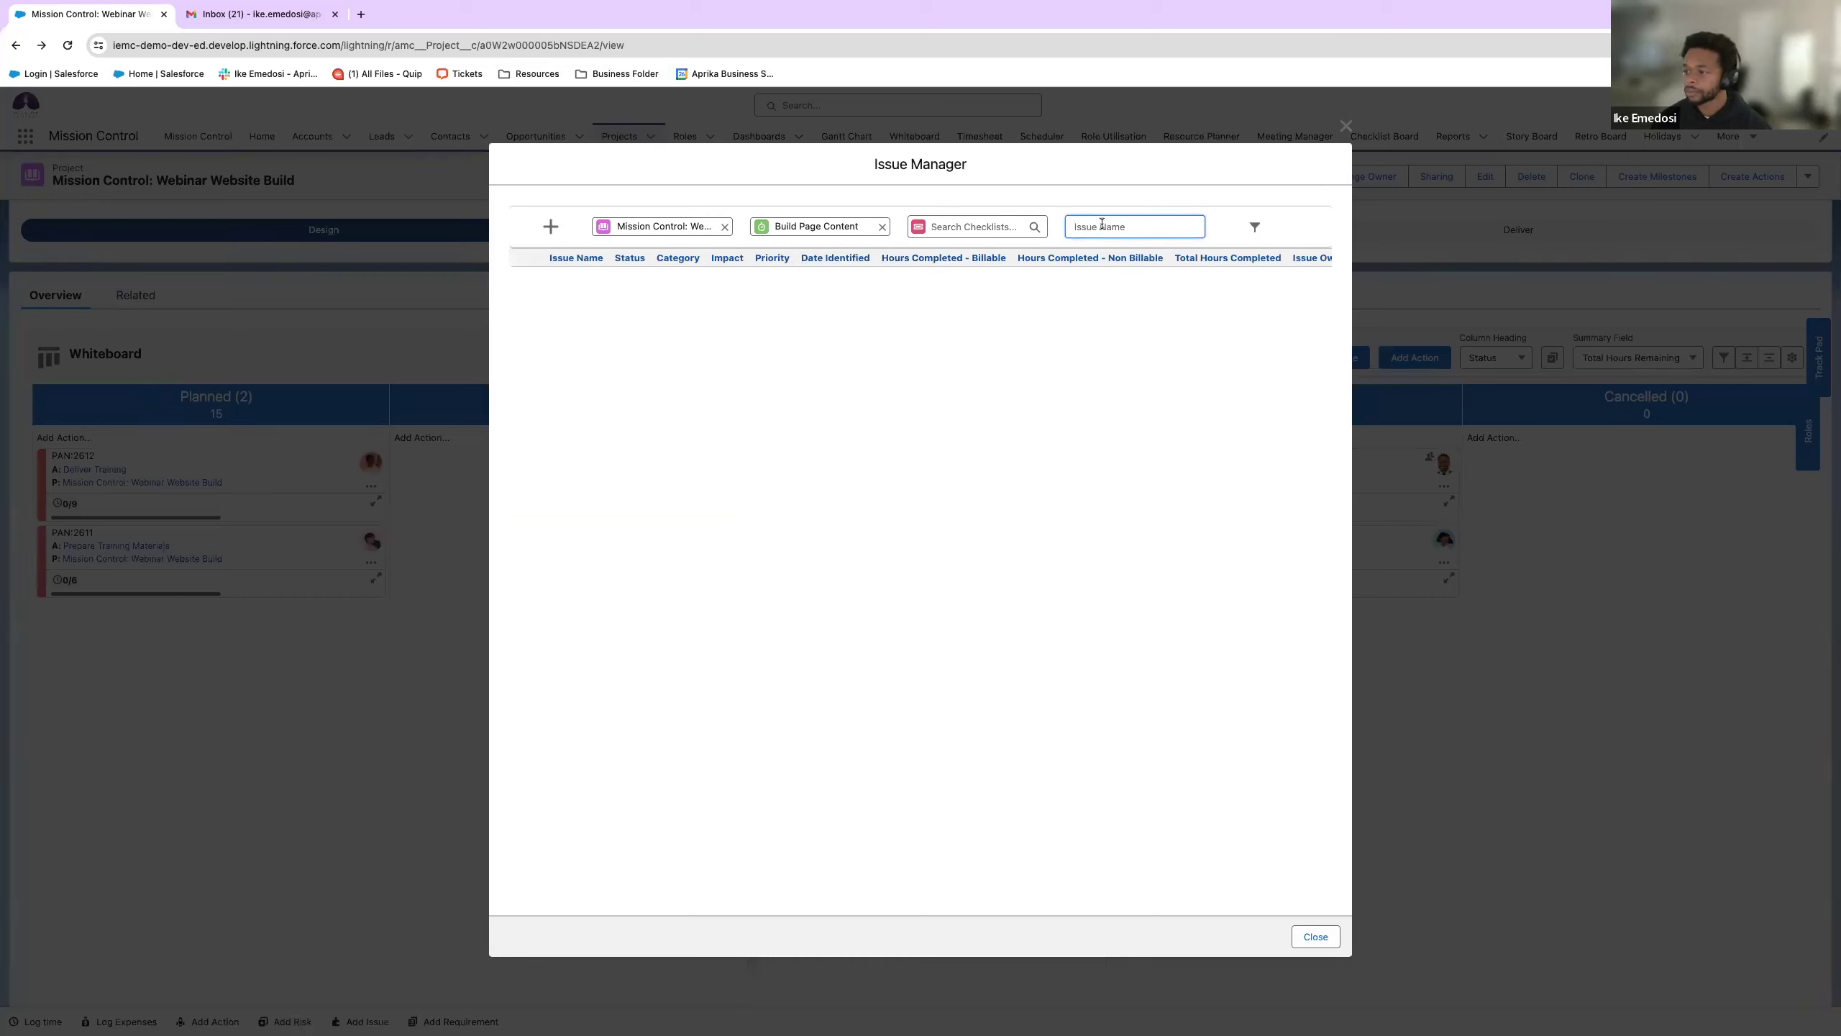
text(Bug on component)
key(Return)
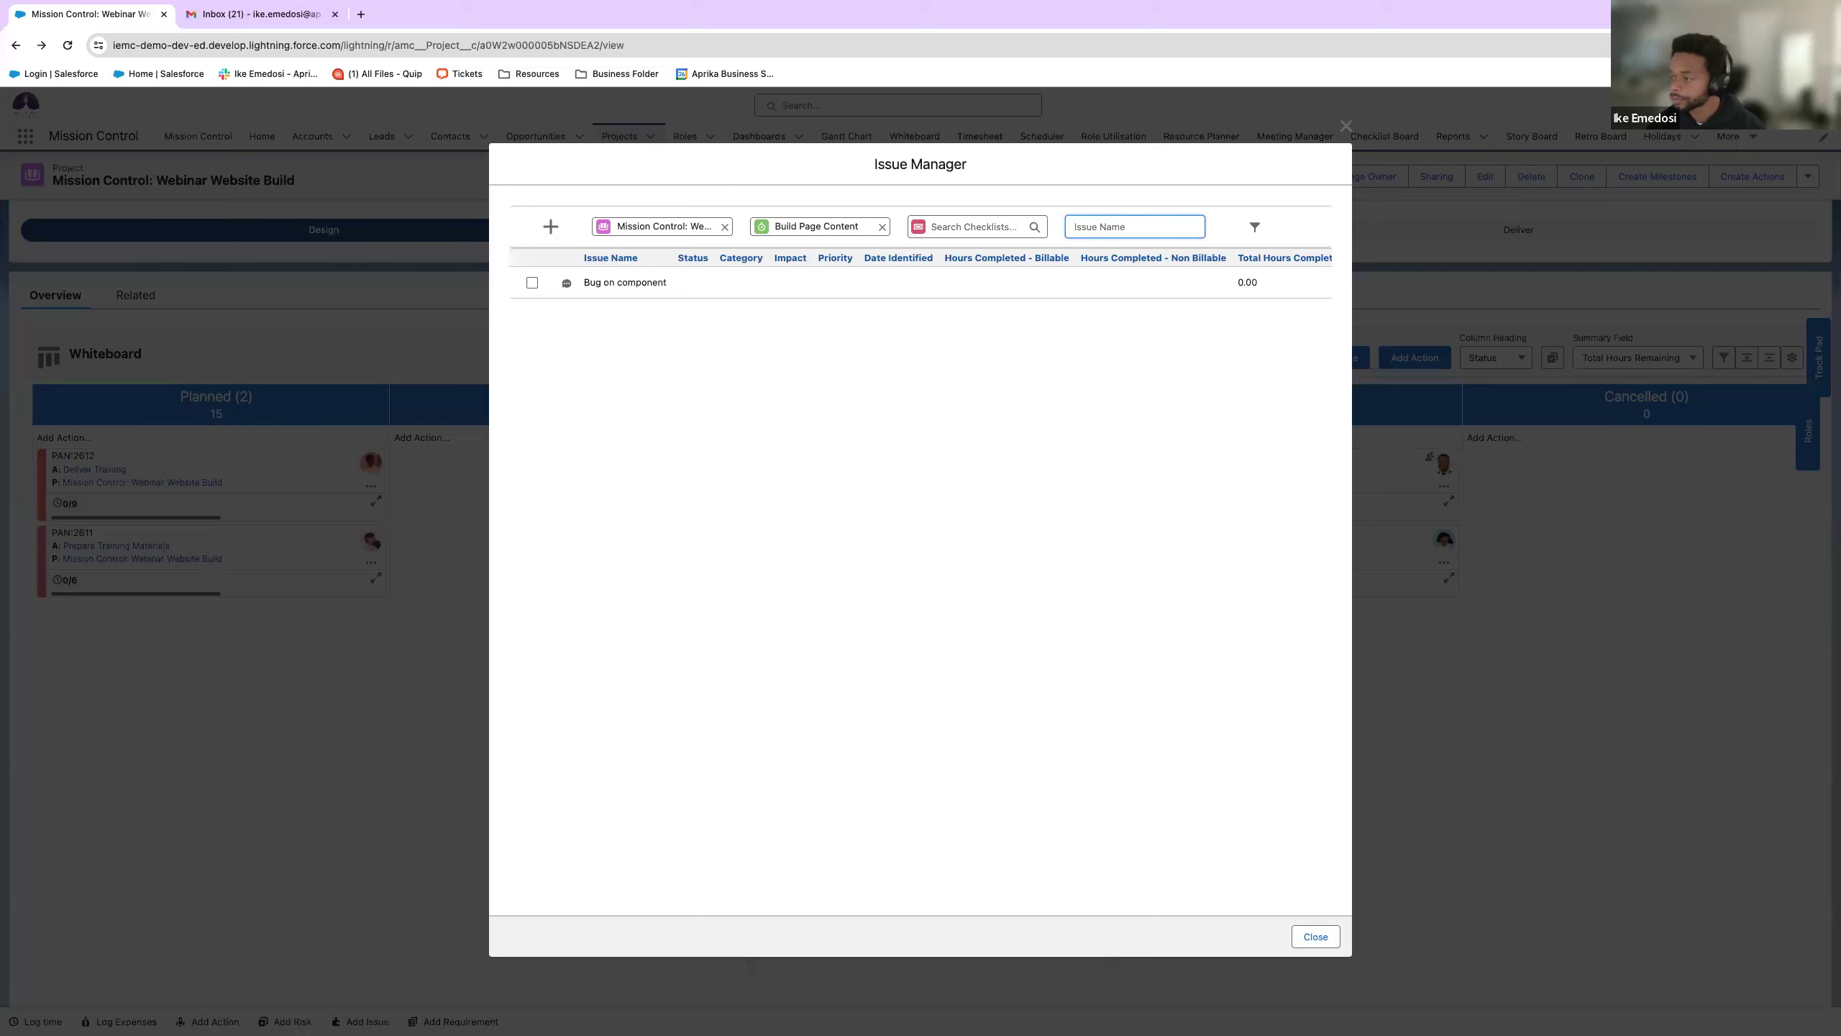
- Edit the "Bug on component" issue, assigning the recent role titled Consultant as issue owner and linking the Bug on Component risk
click(902, 280)
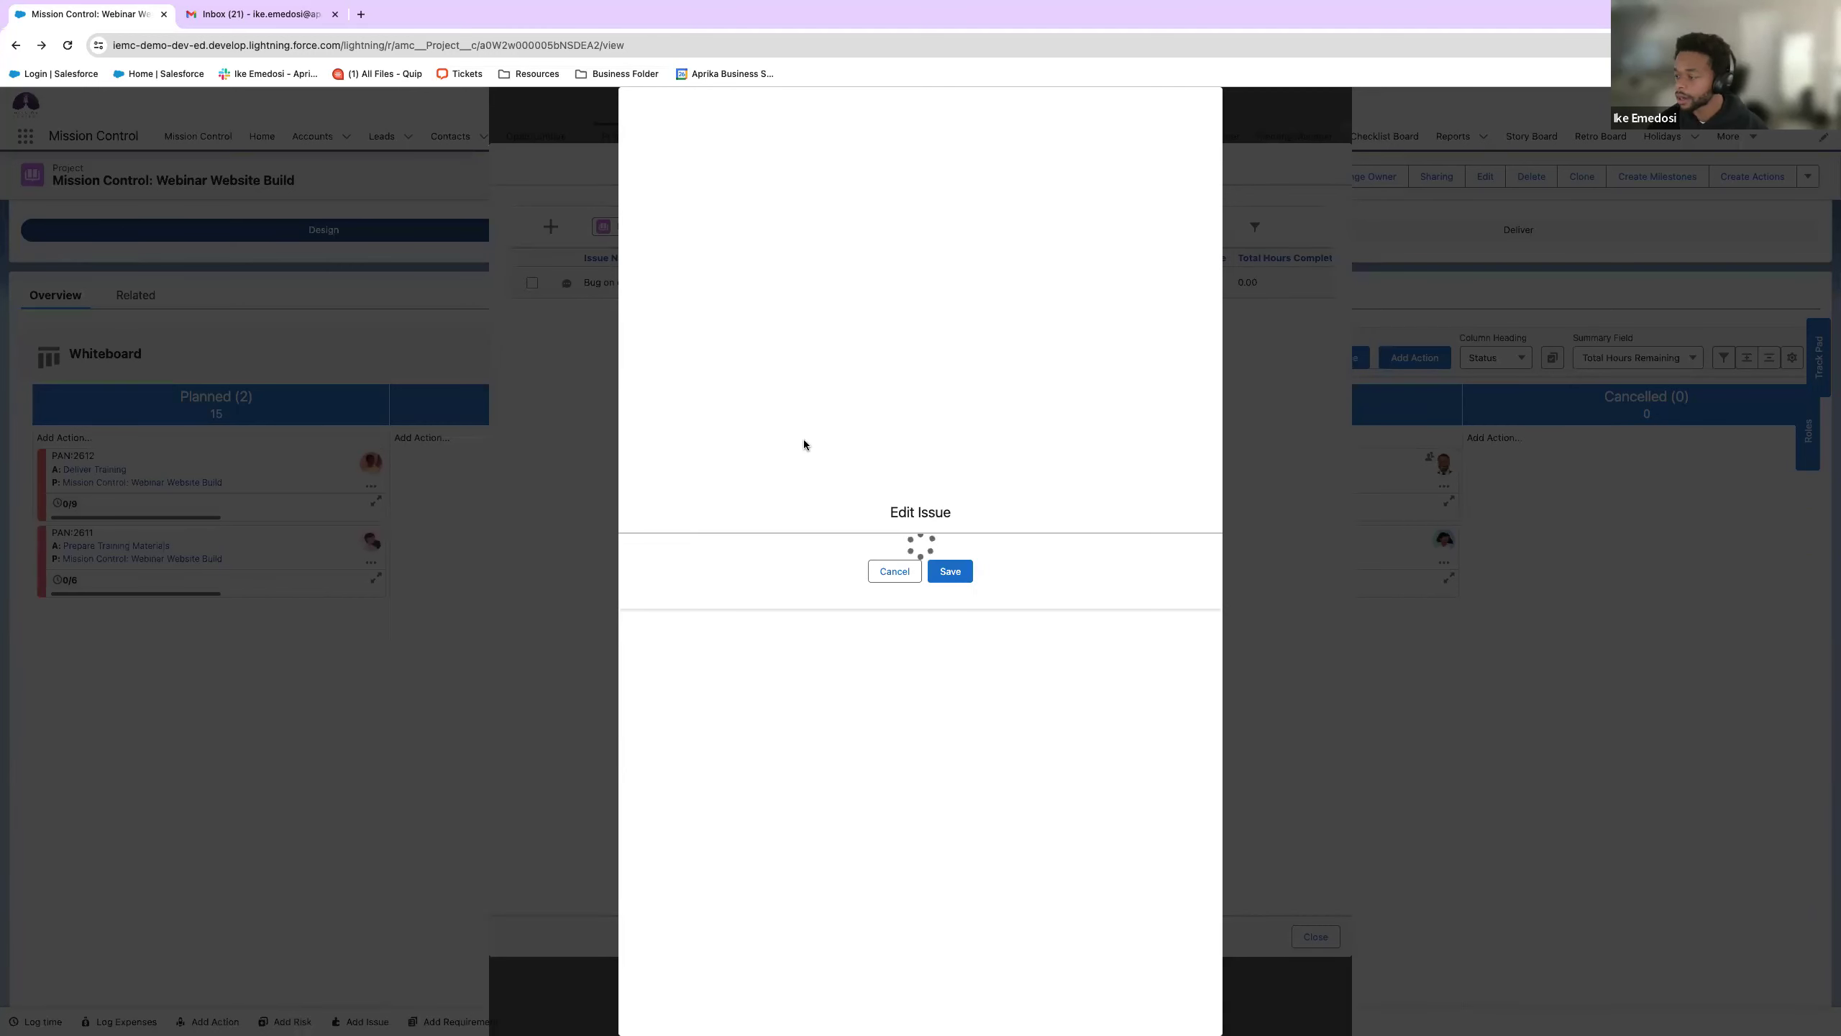
click(733, 328)
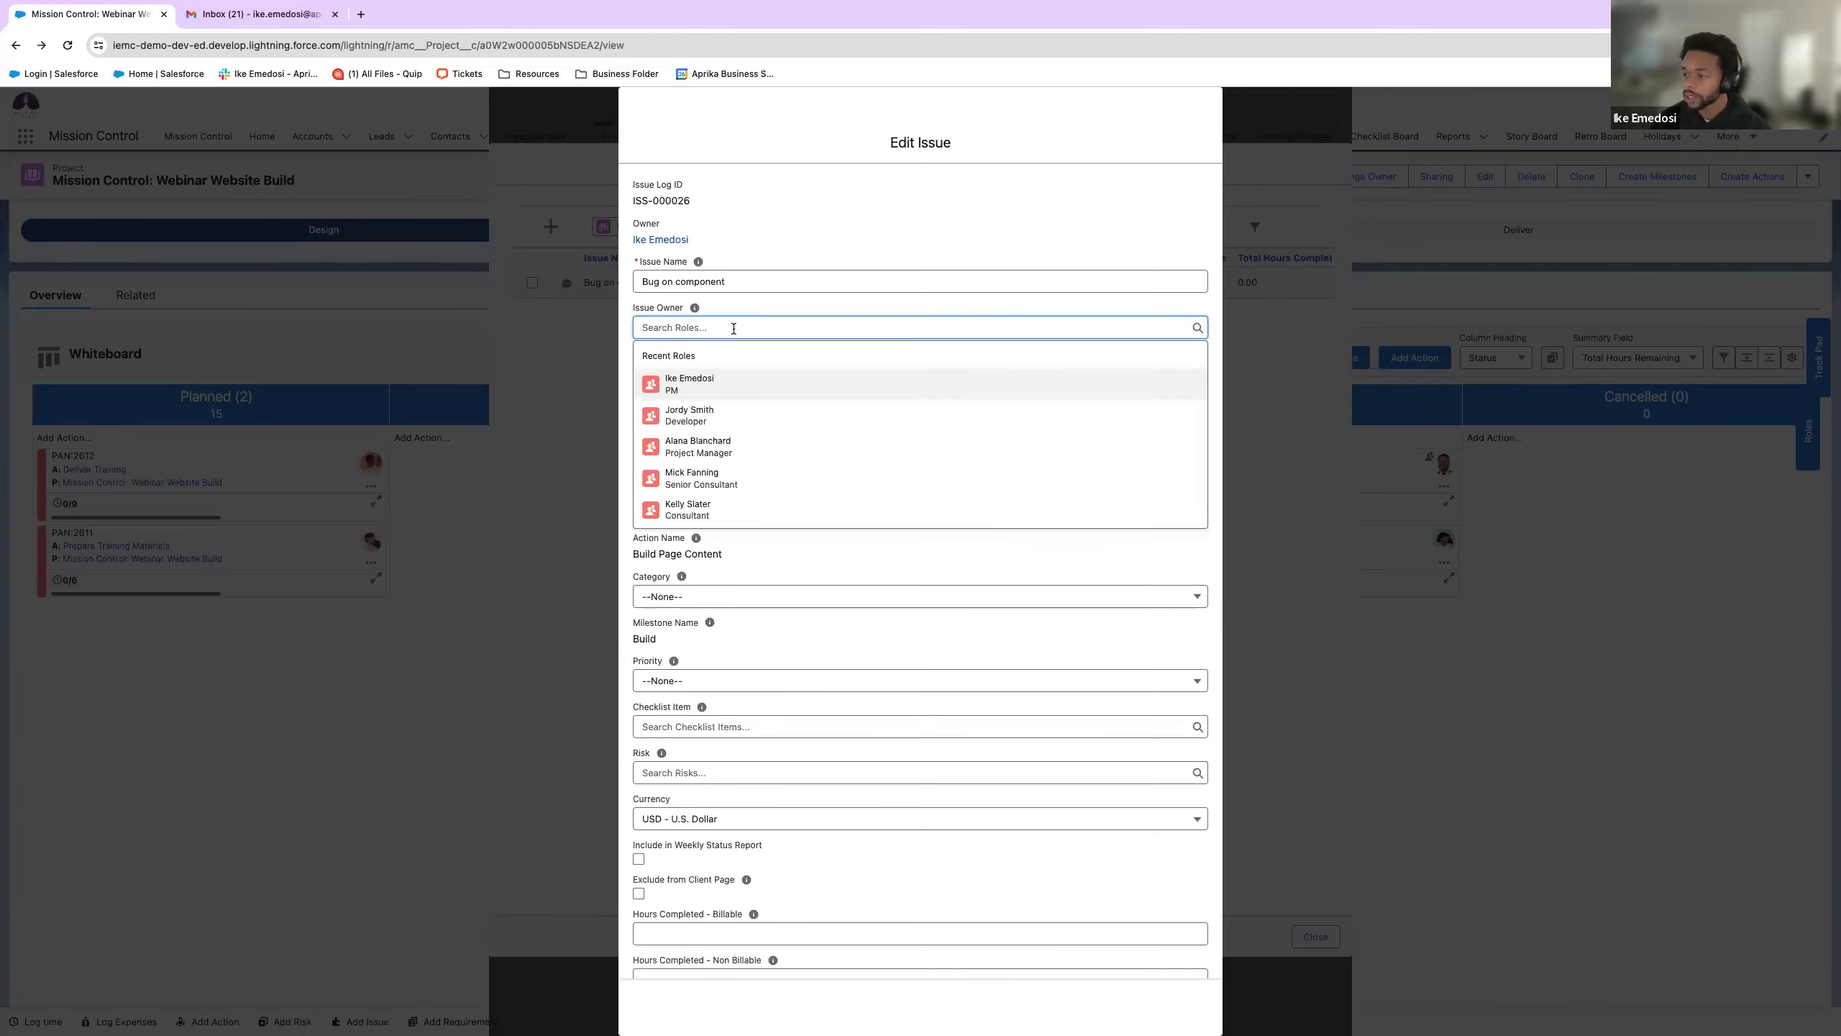
click(713, 508)
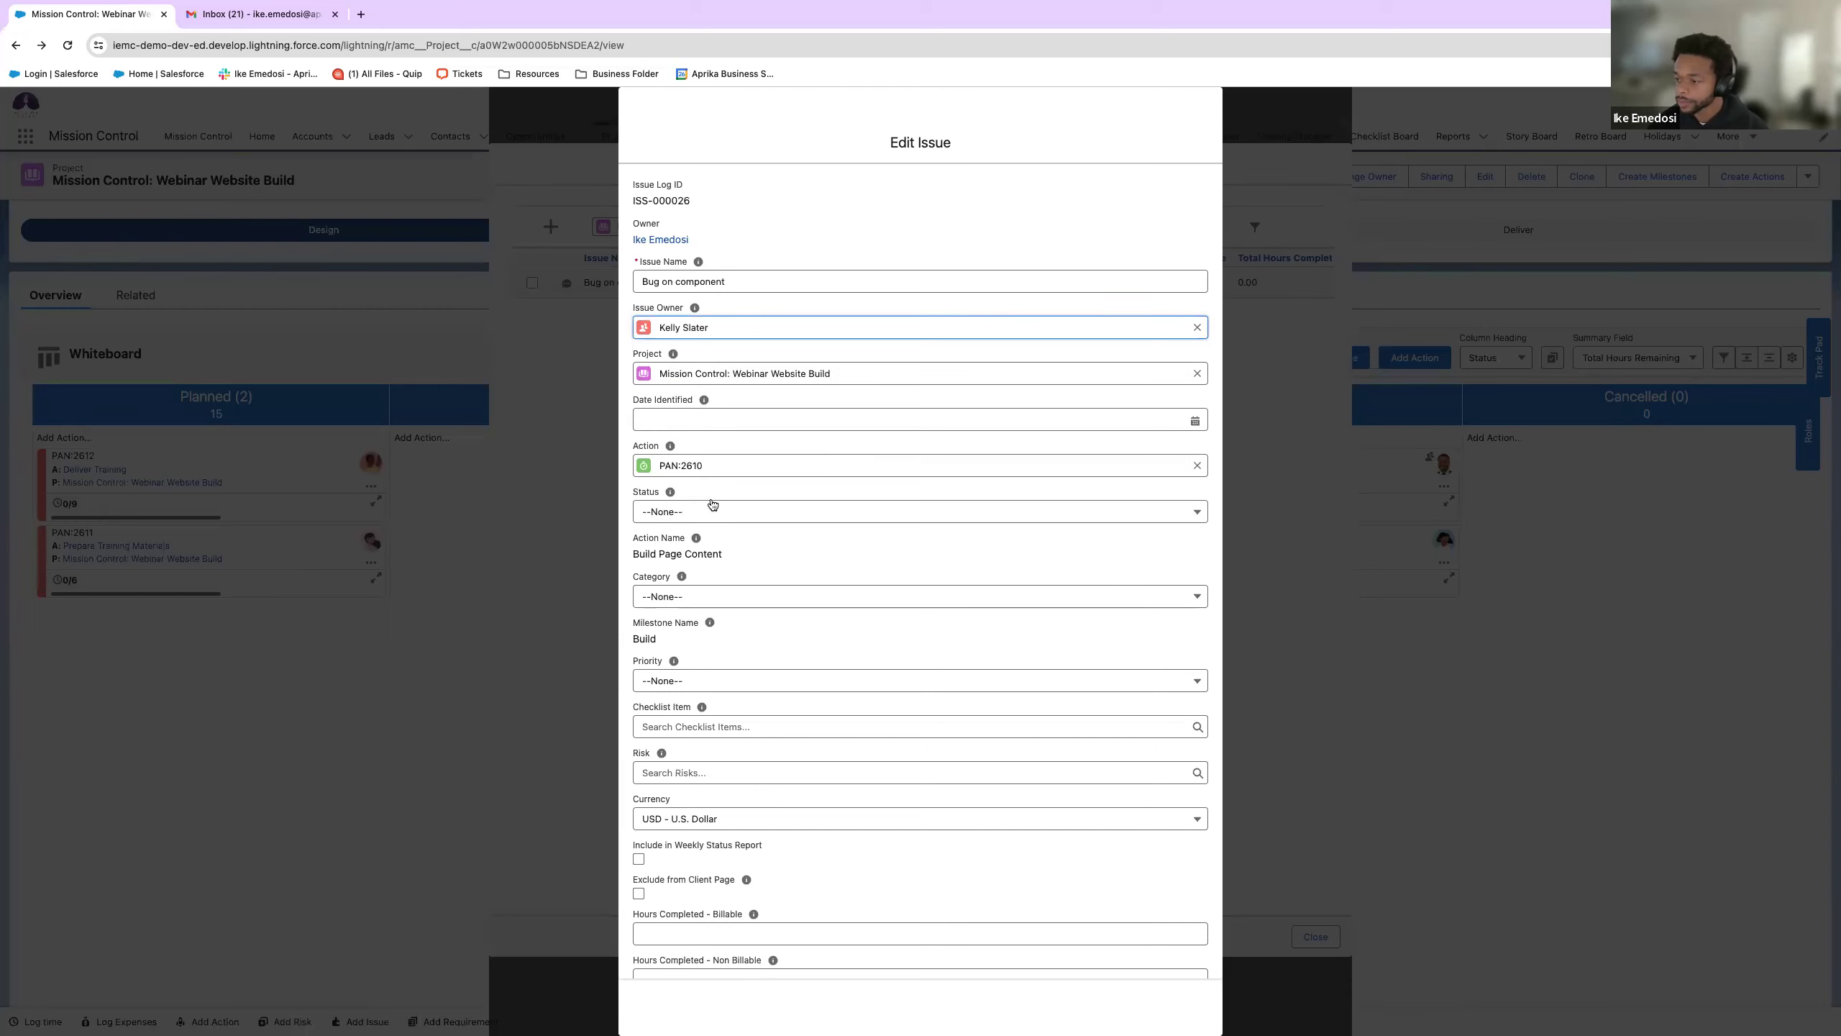
scroll(722, 651, down, 1)
scroll(722, 651, down, 2)
click(711, 664)
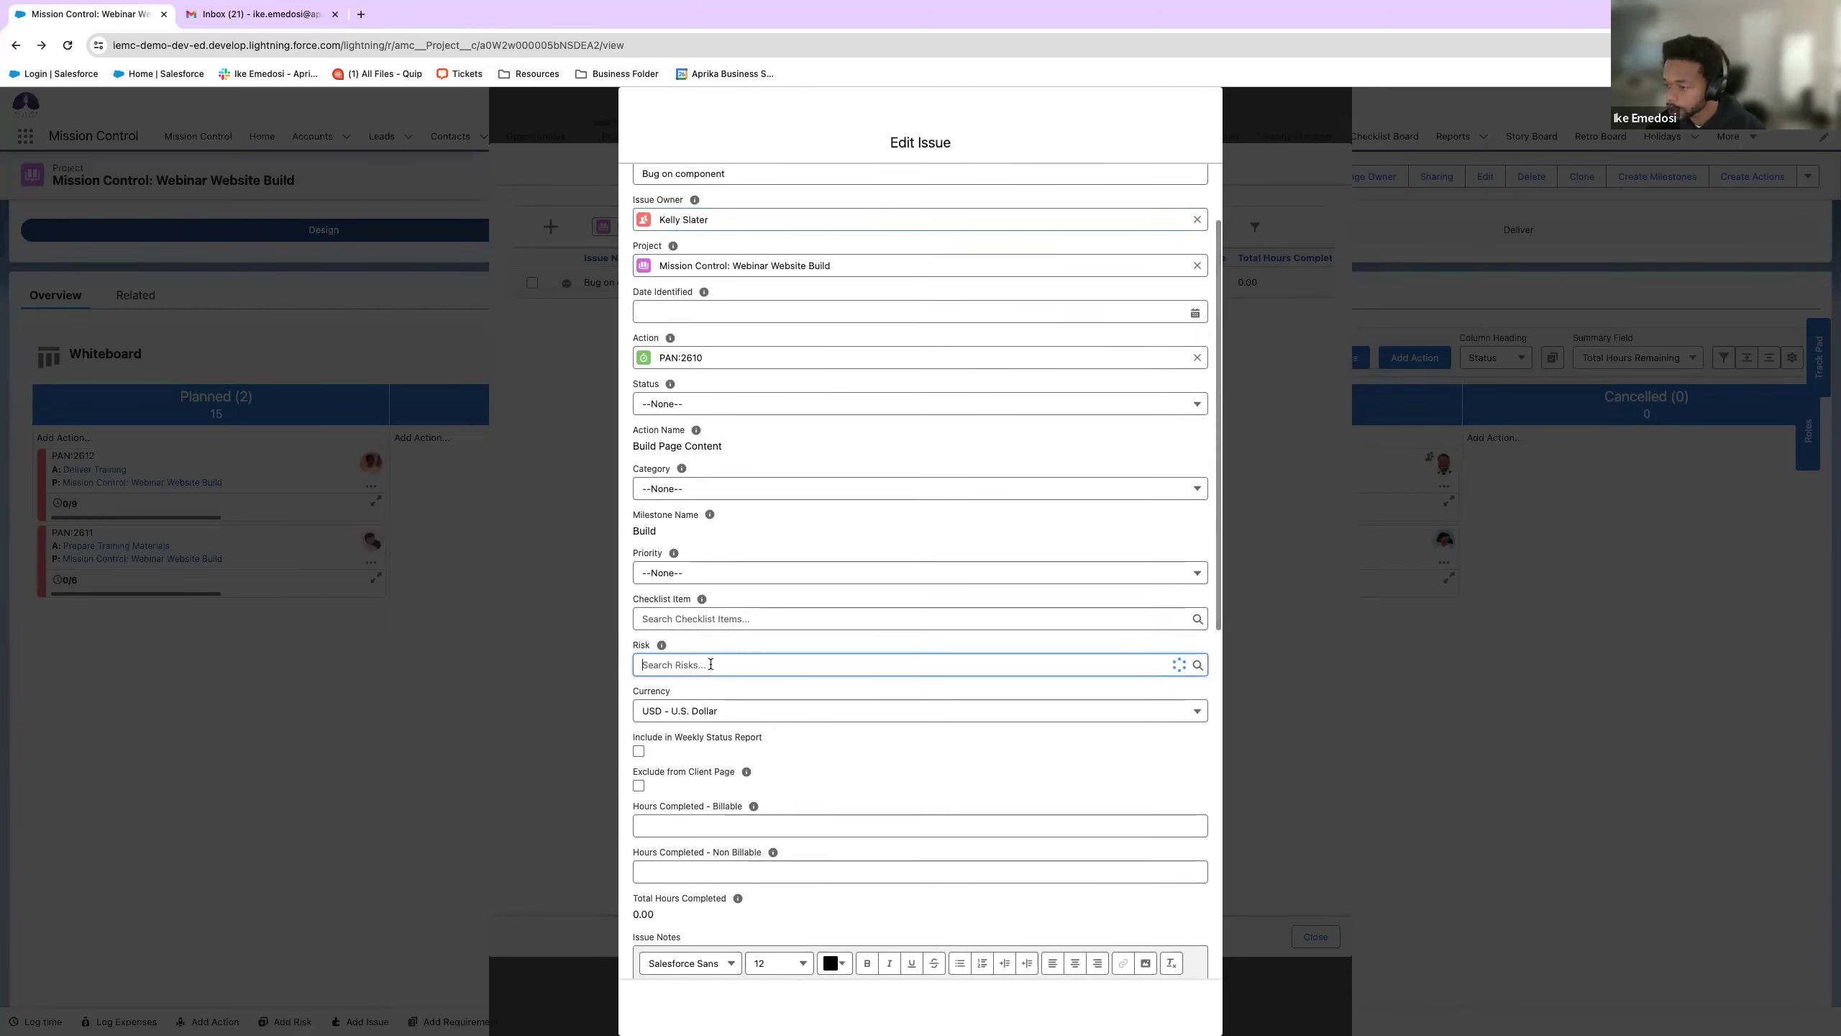
click(710, 711)
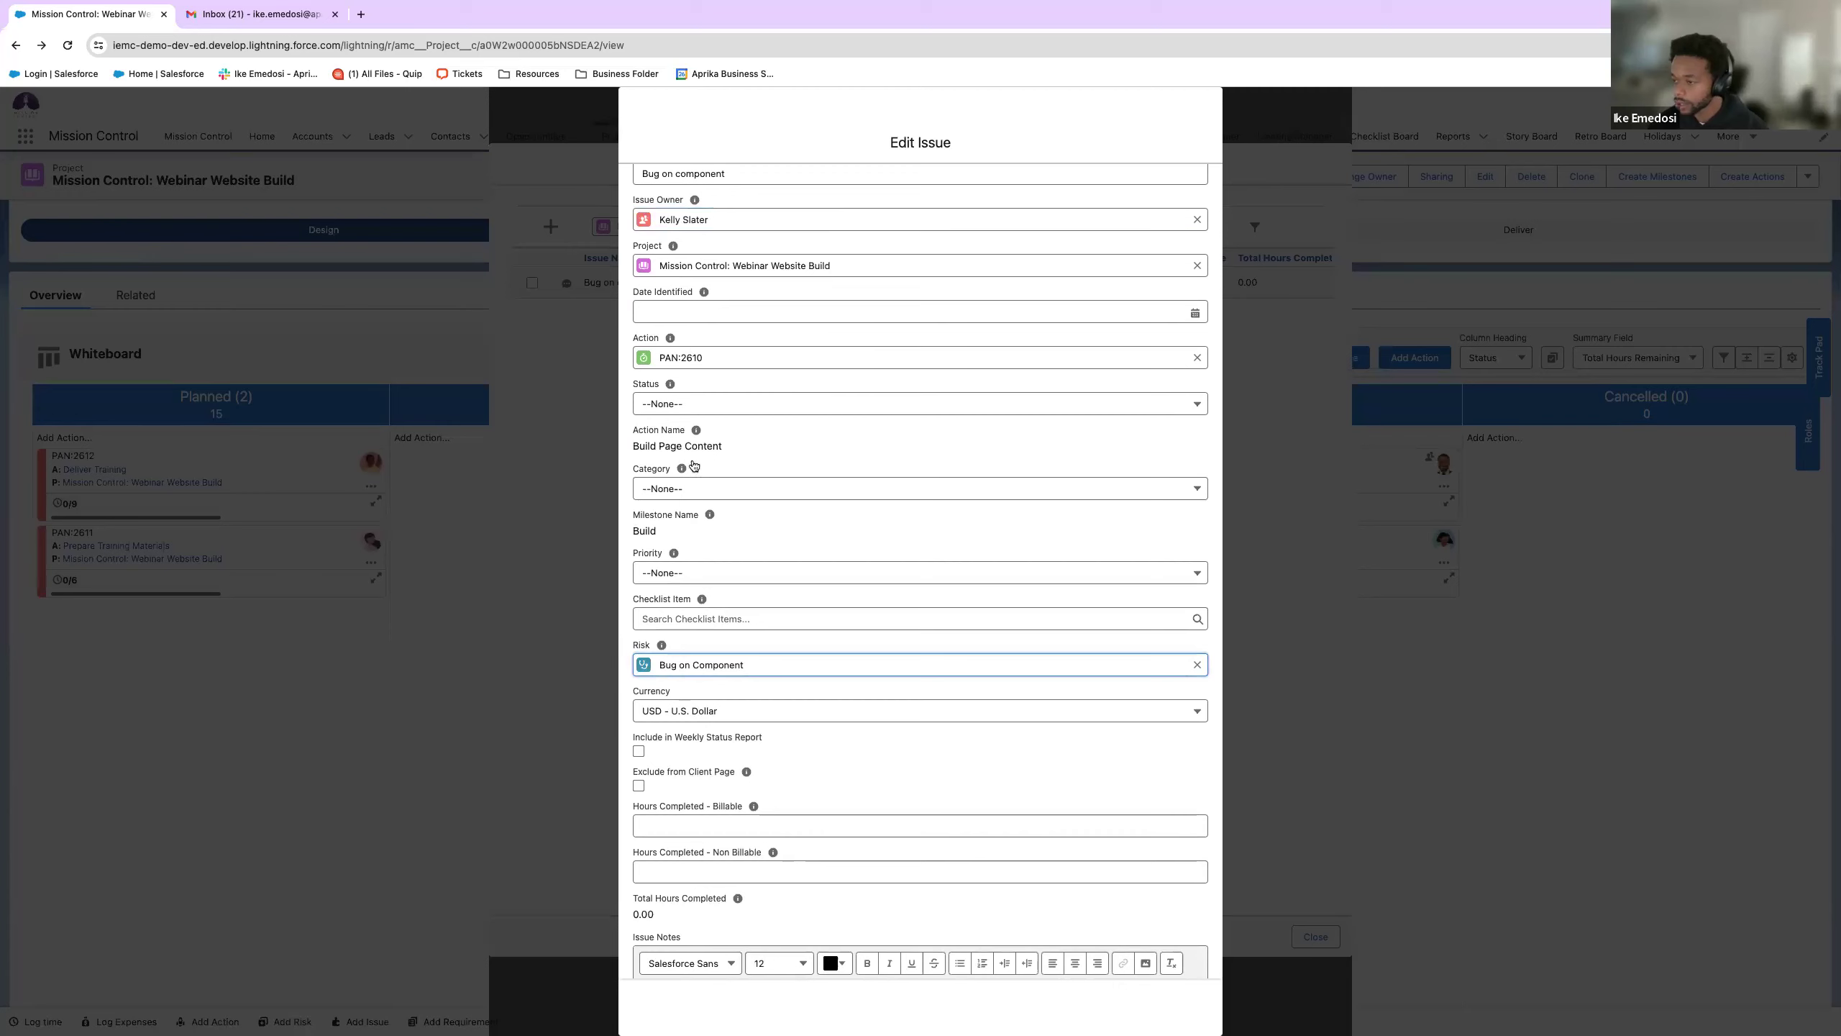
- Enter "moving project back a couple of days" in the issue notes, save the issue and close the Issue Manager
scroll(866, 471, up, 1)
scroll(866, 467, down, 6)
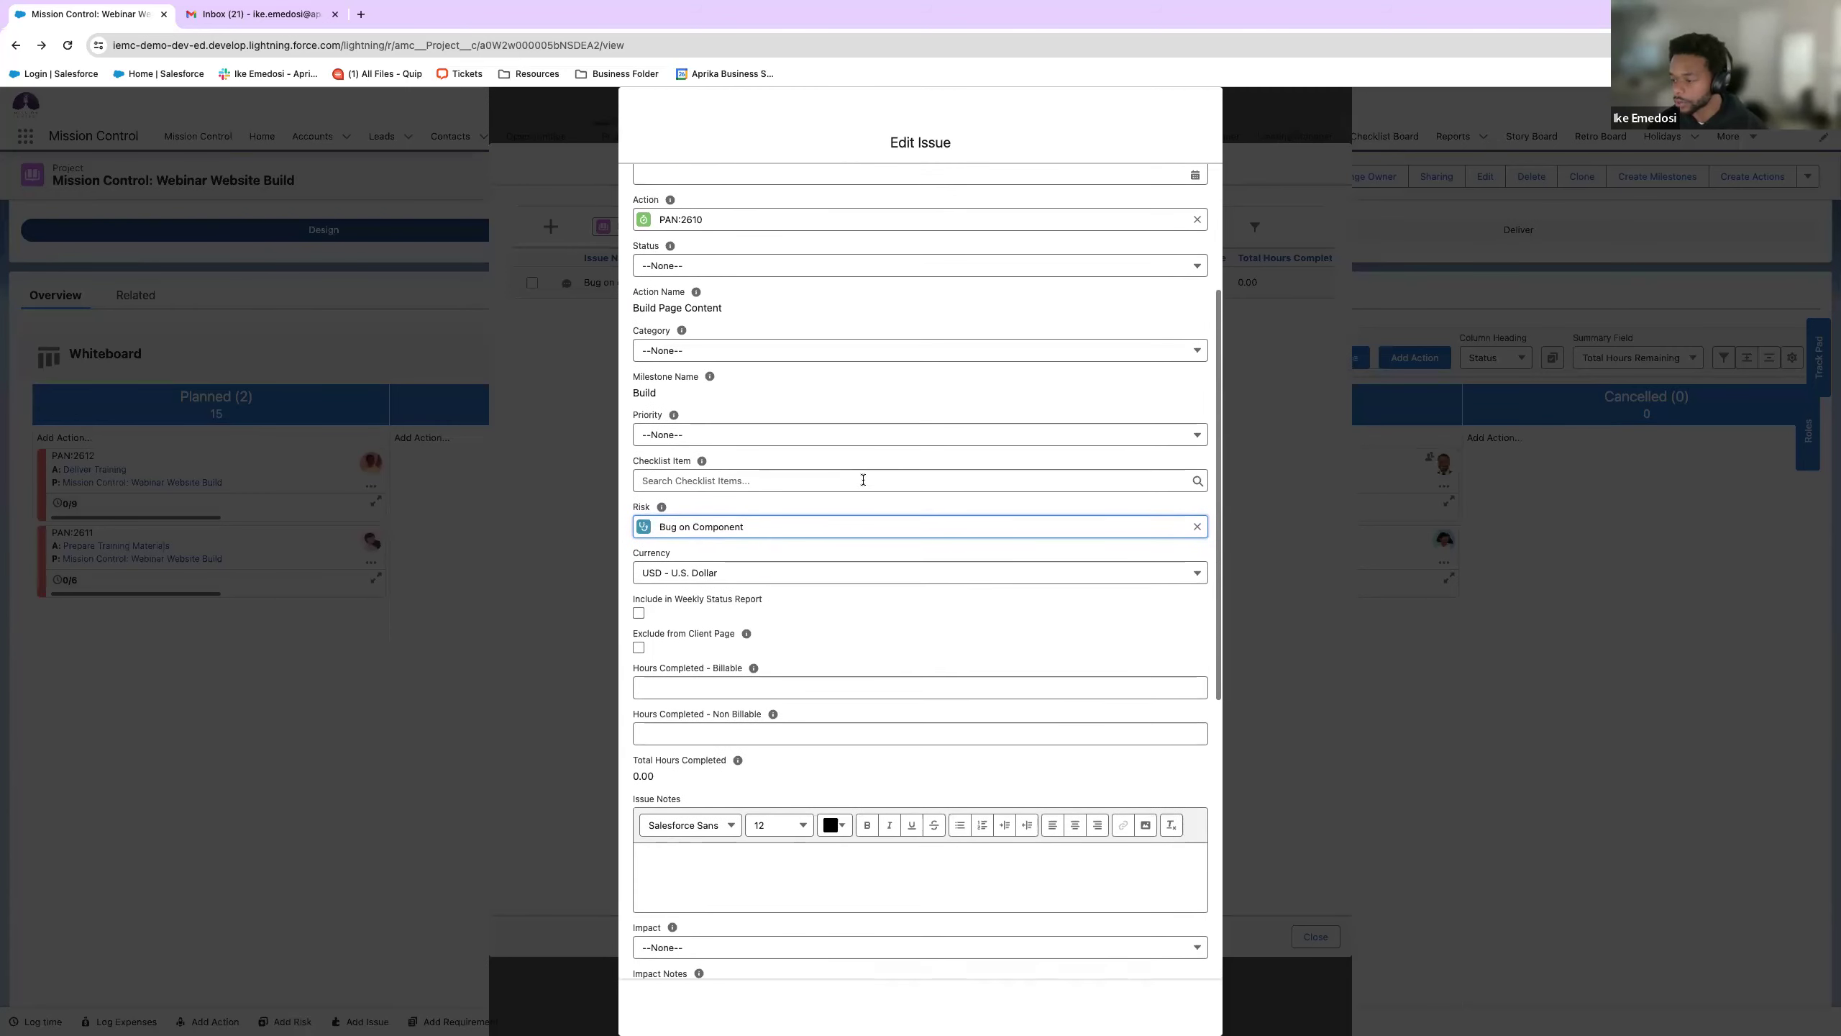
click(751, 777)
text(moving p)
key(BackSpace)
text(b)
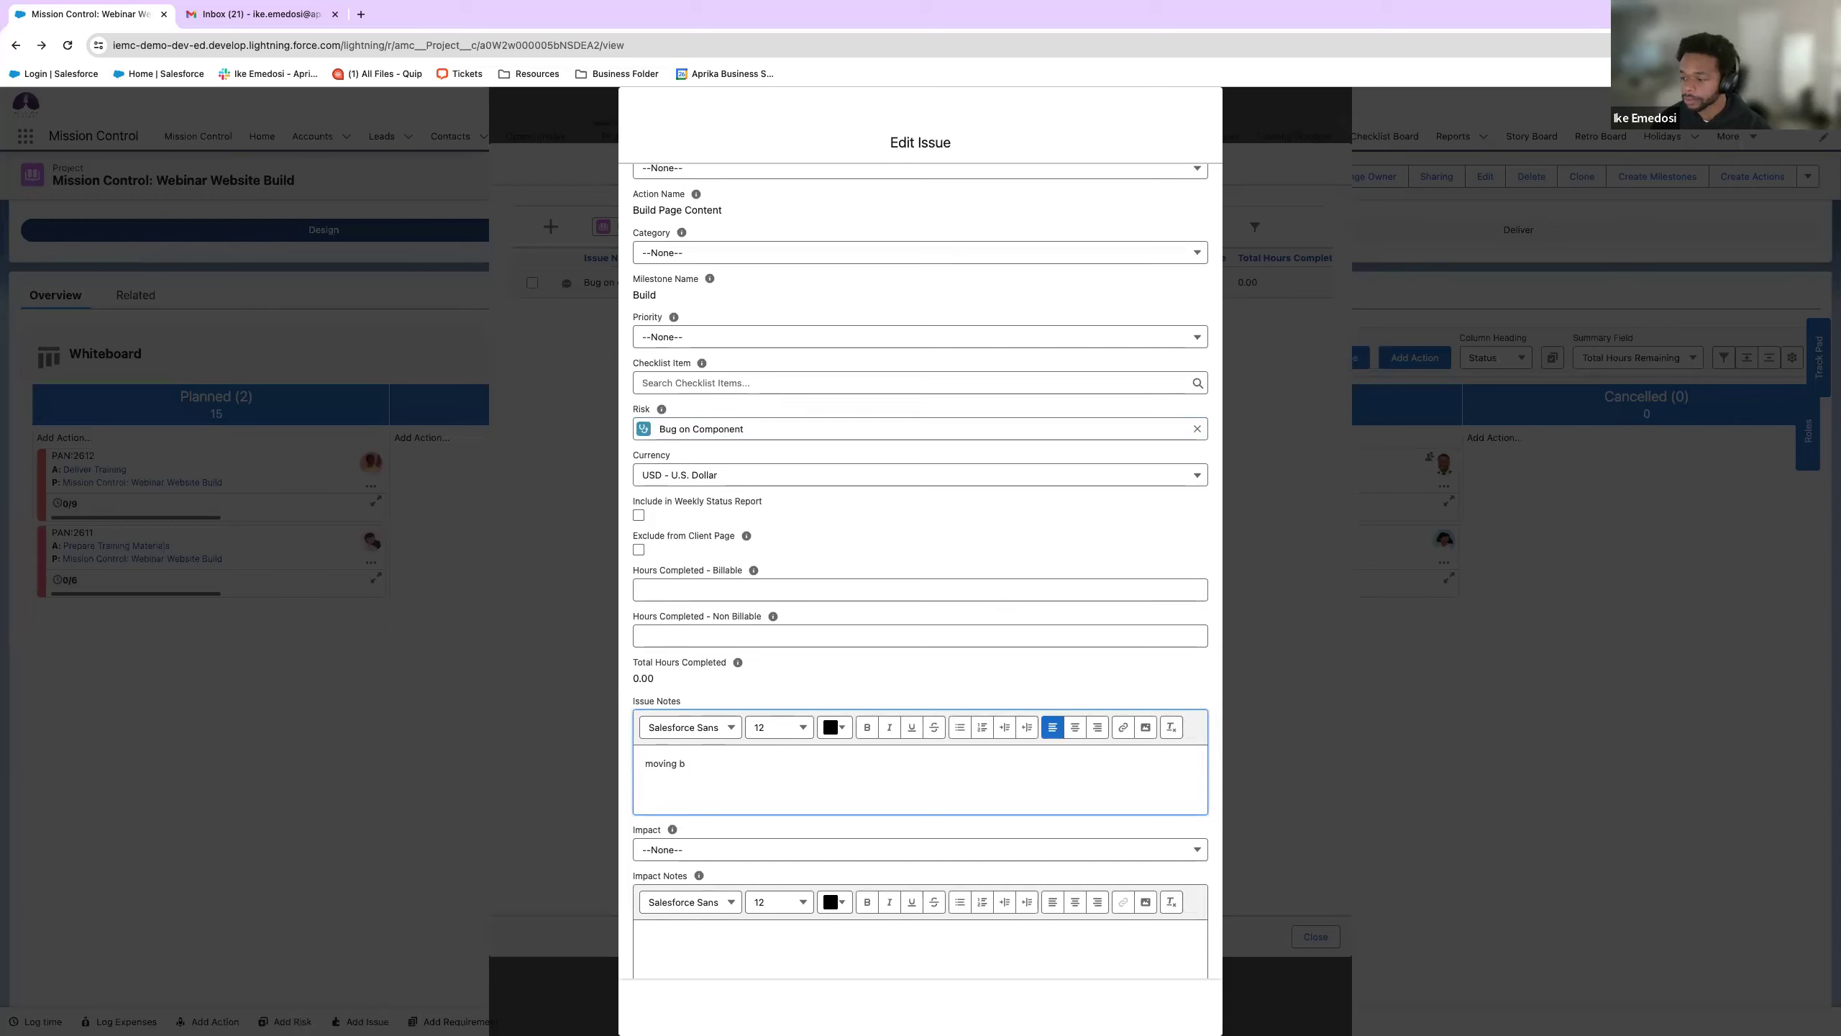
text(a)
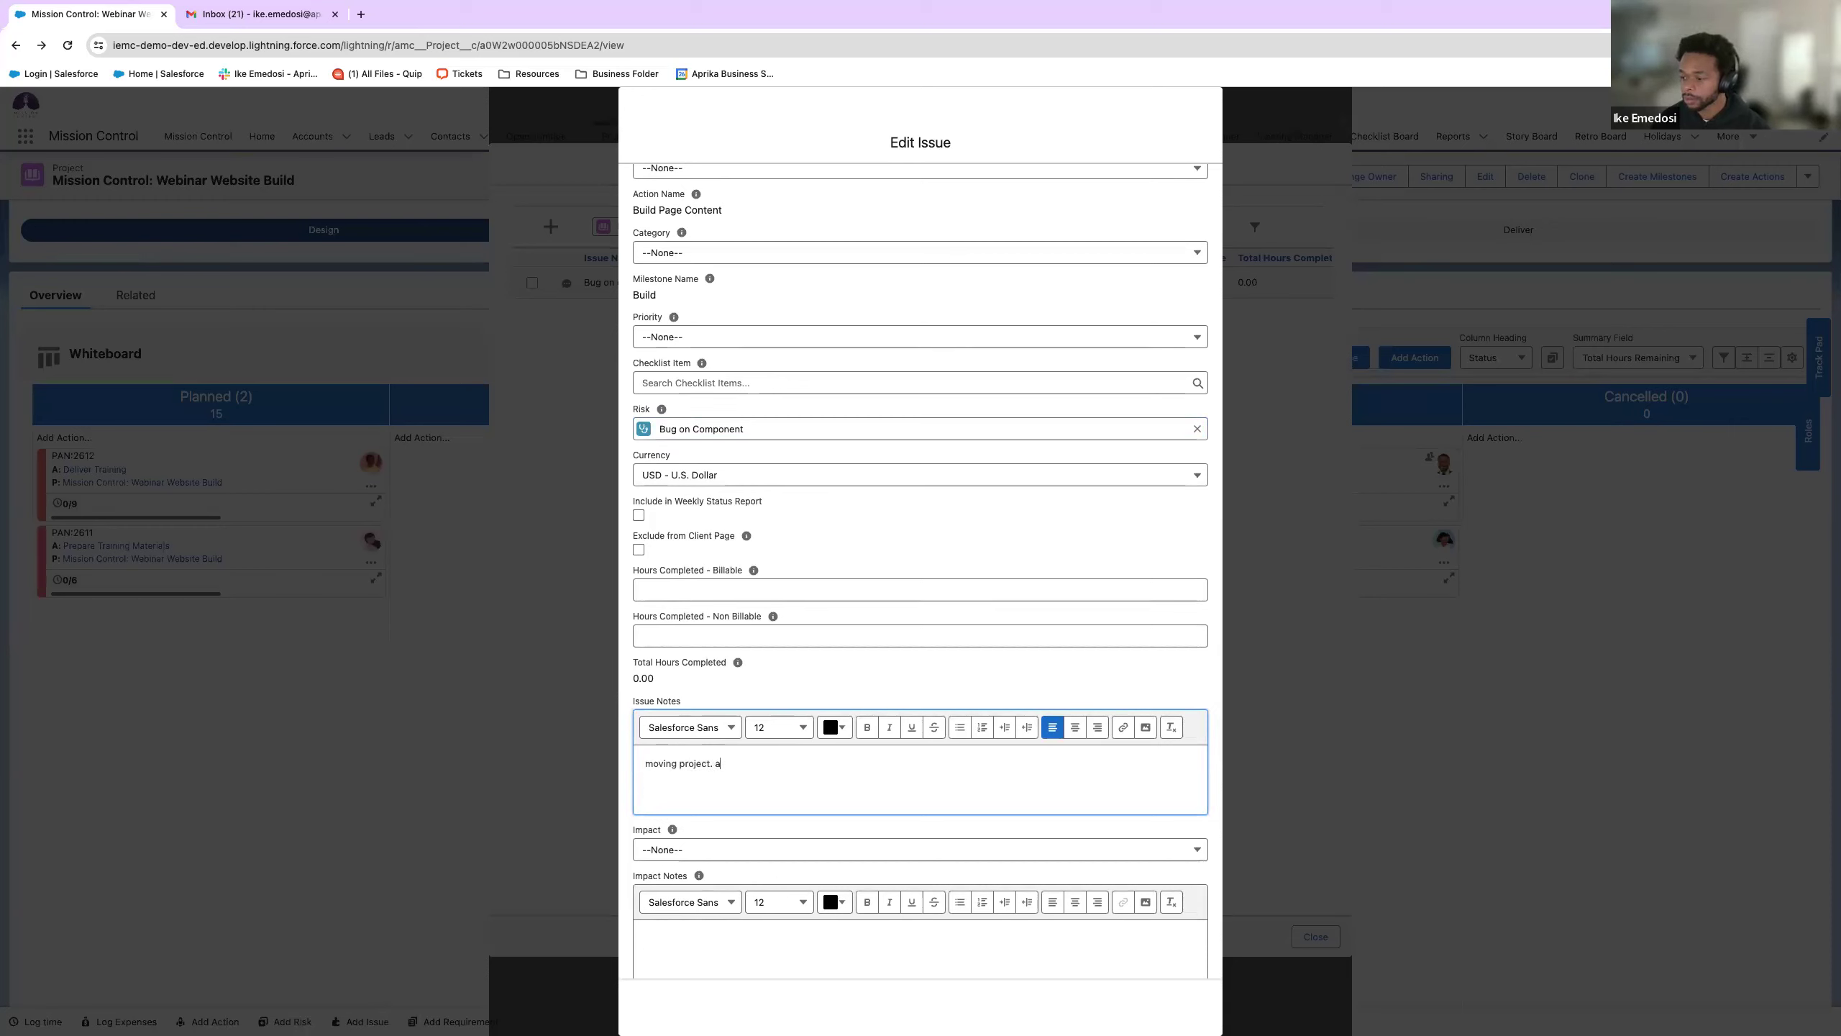
text(project back a couple of day)
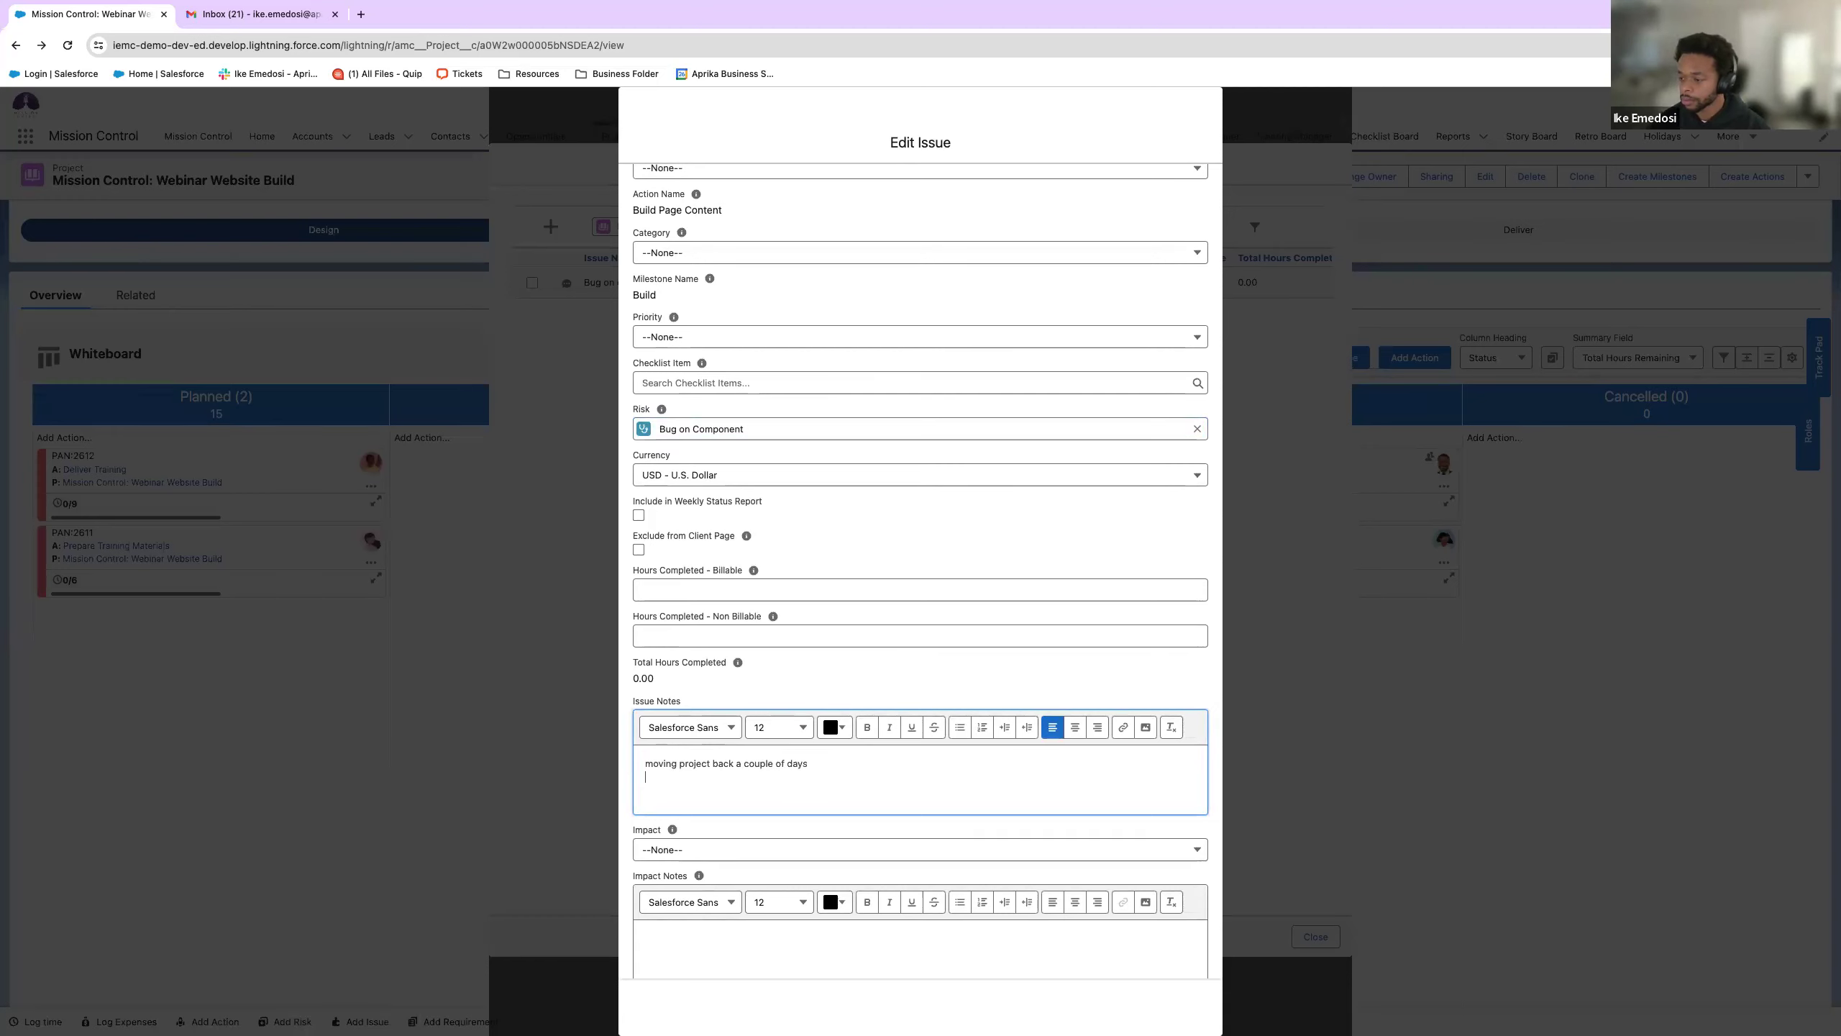
text(s)
scroll(878, 921, down, 6)
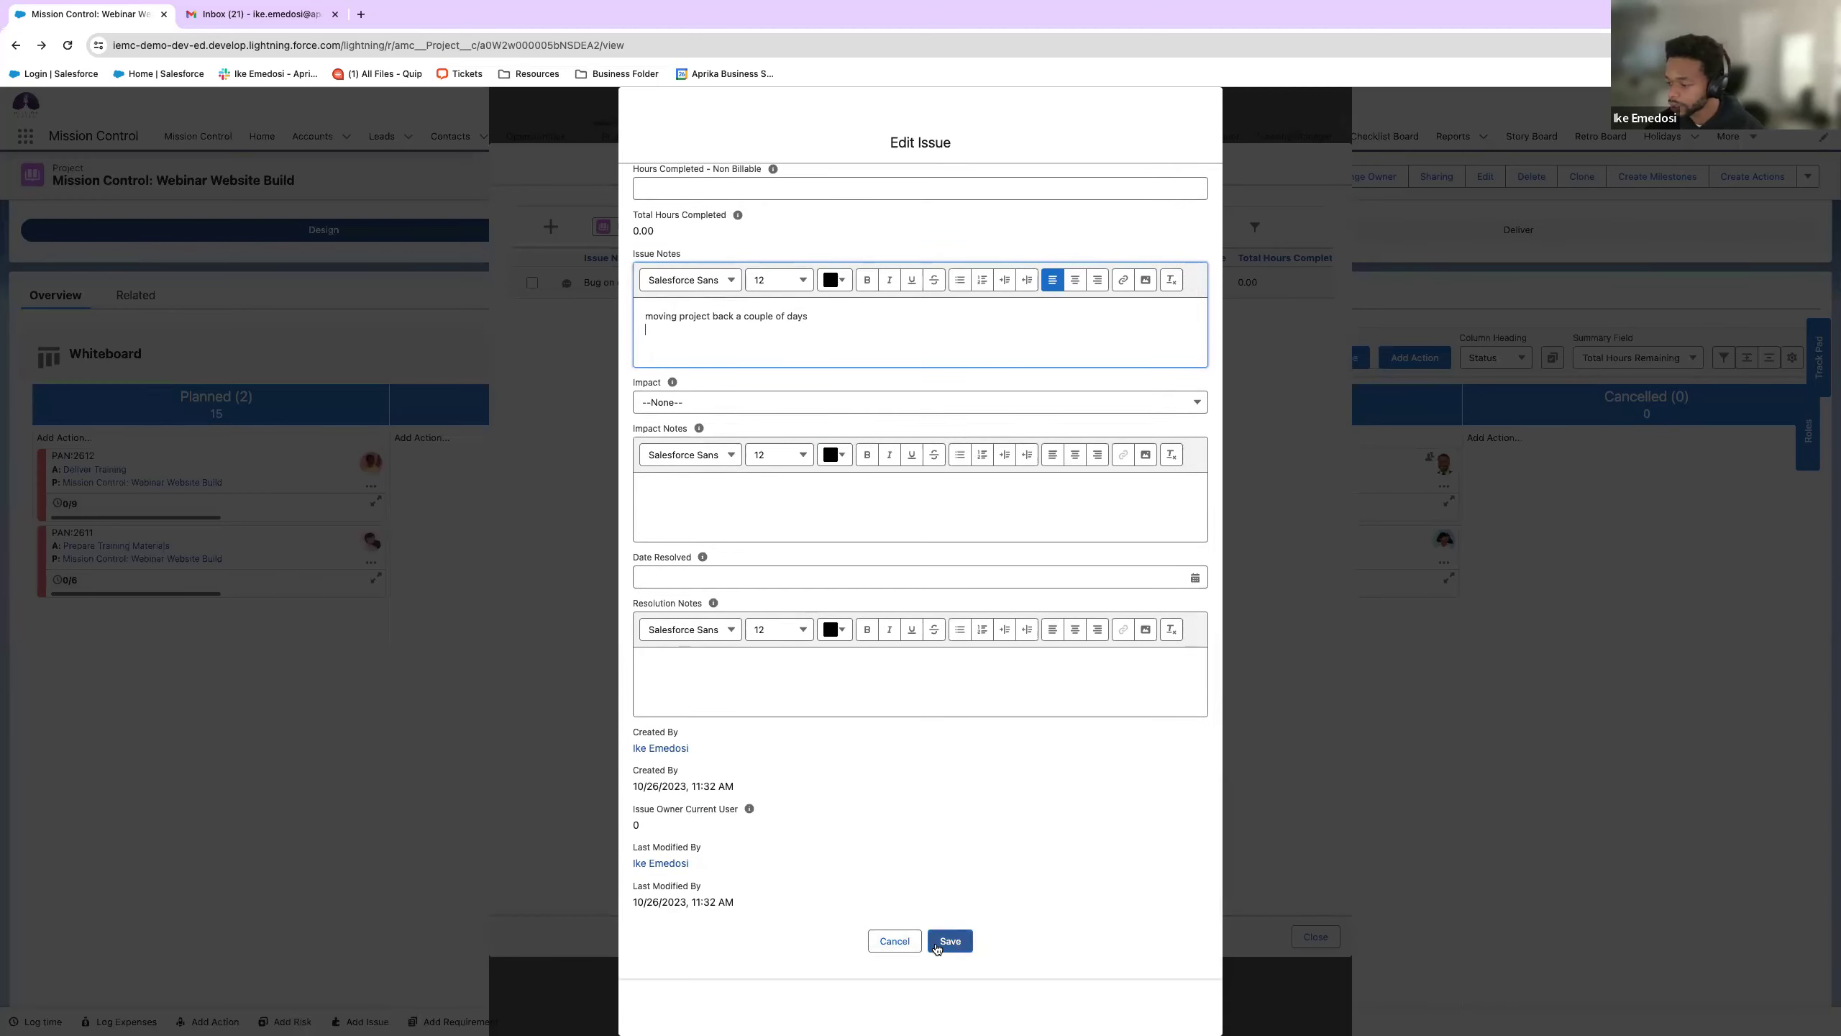
click(937, 944)
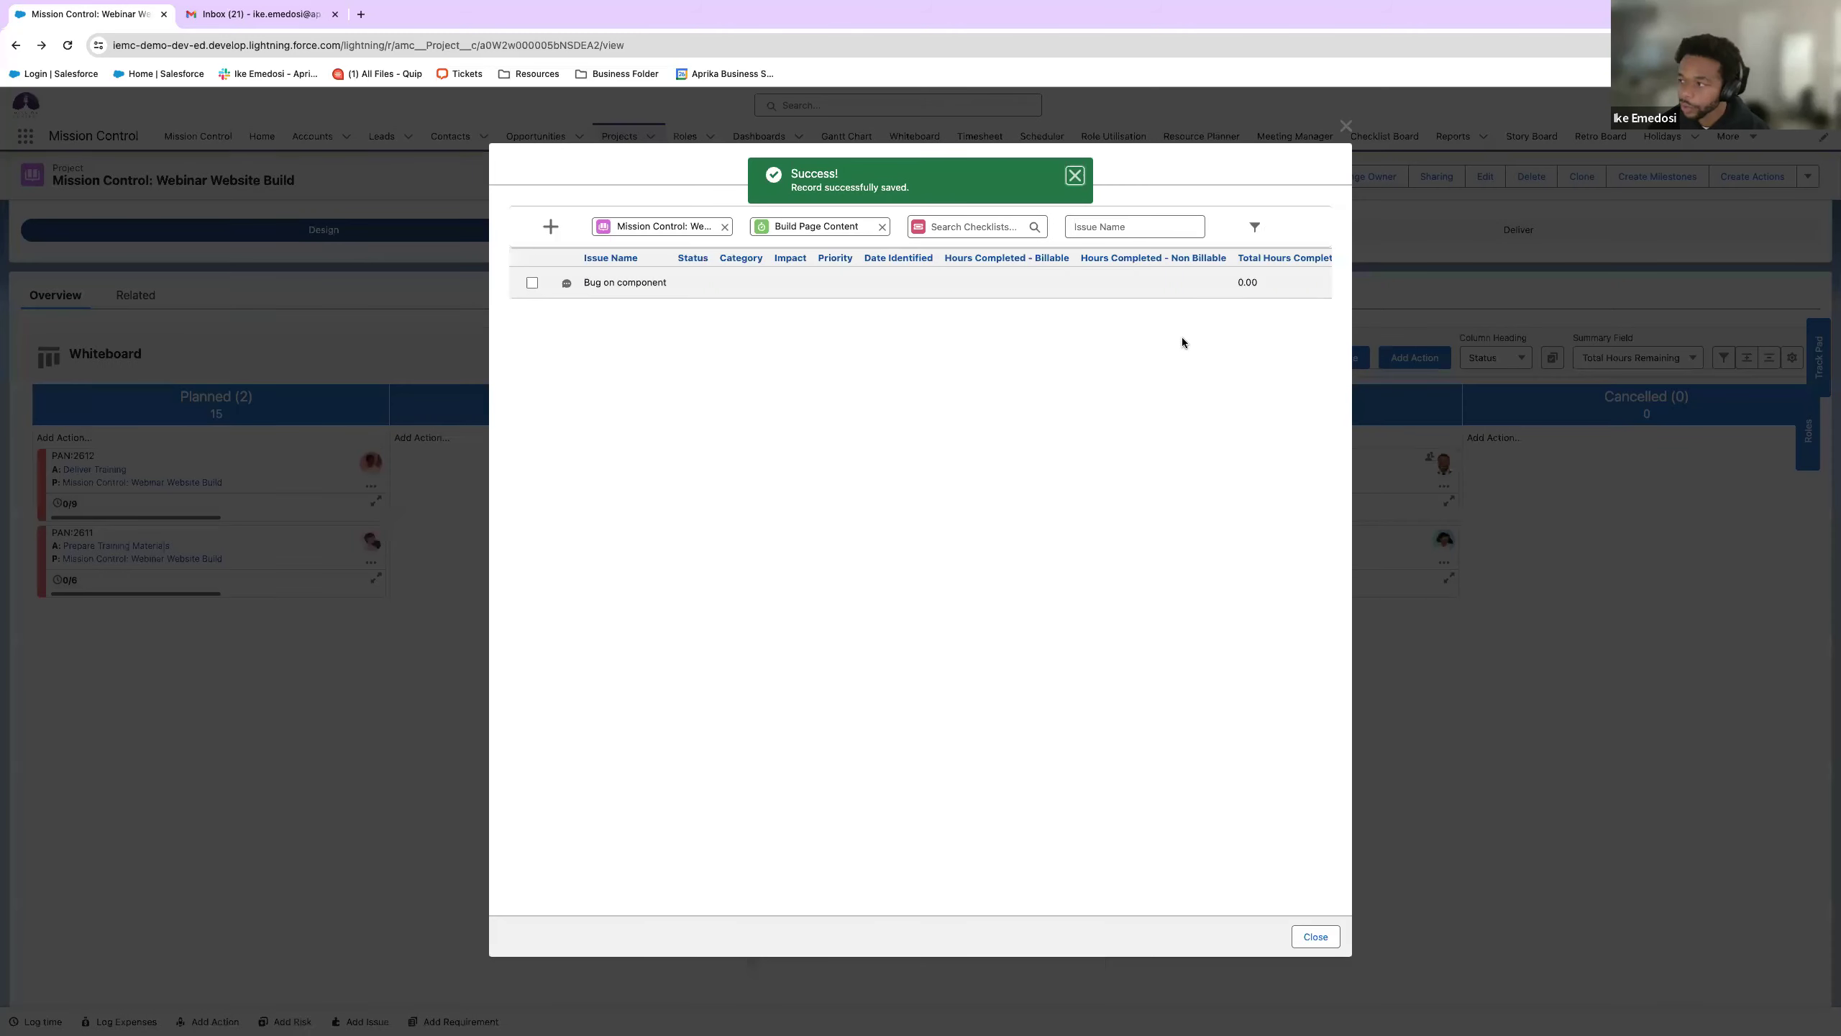
click(1345, 123)
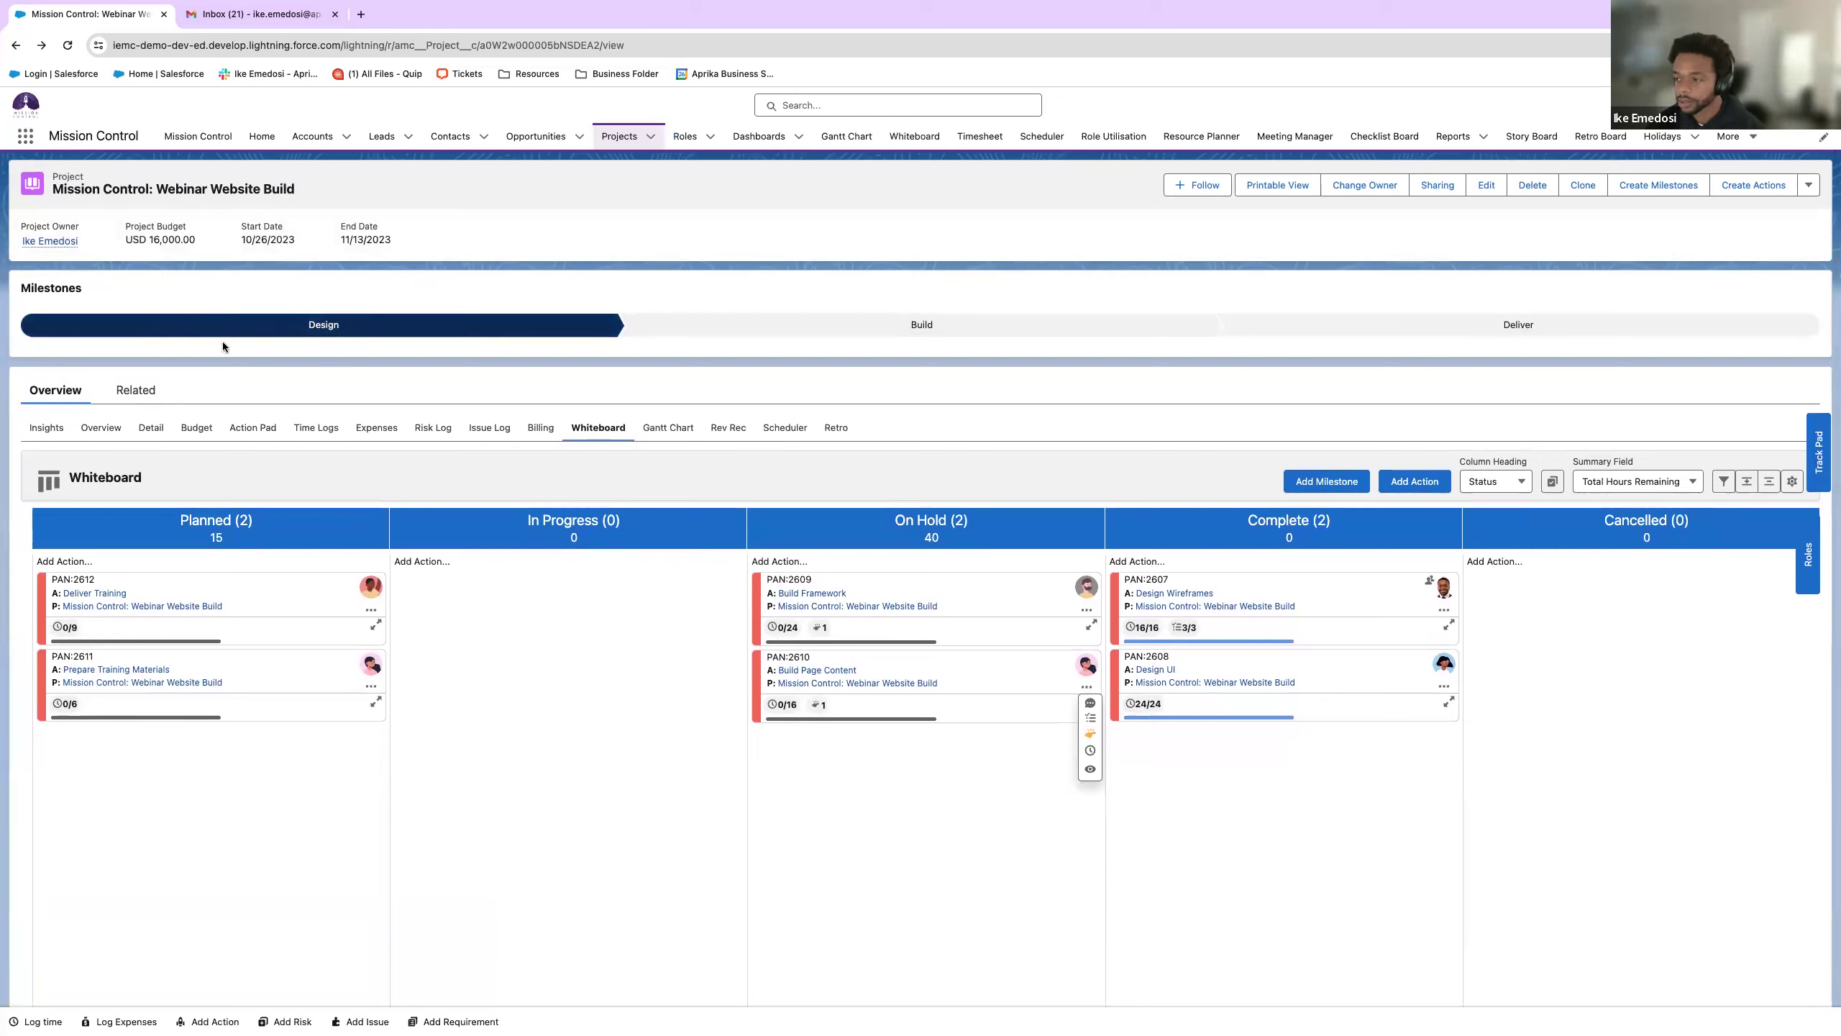
- Reload the project and collapse the work breakdown structure to milestone level to examine the milestone statuses
click(70, 45)
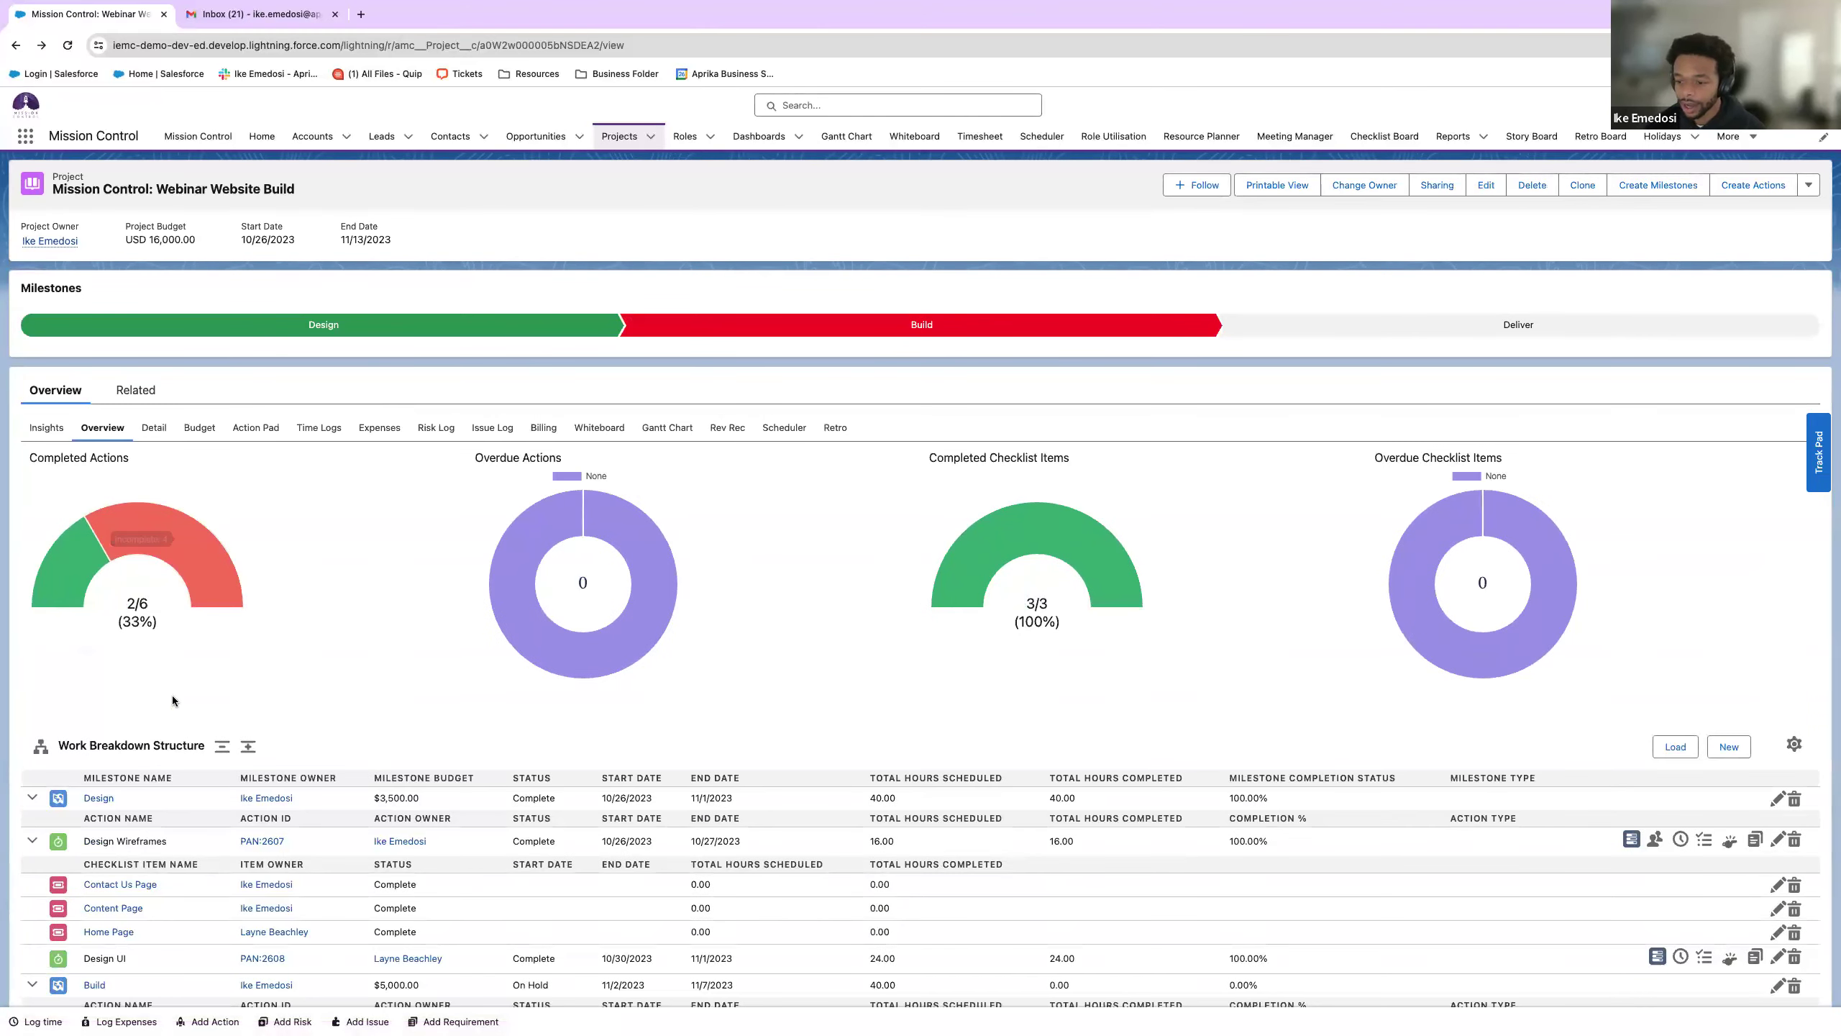
click(28, 797)
click(29, 797)
click(224, 746)
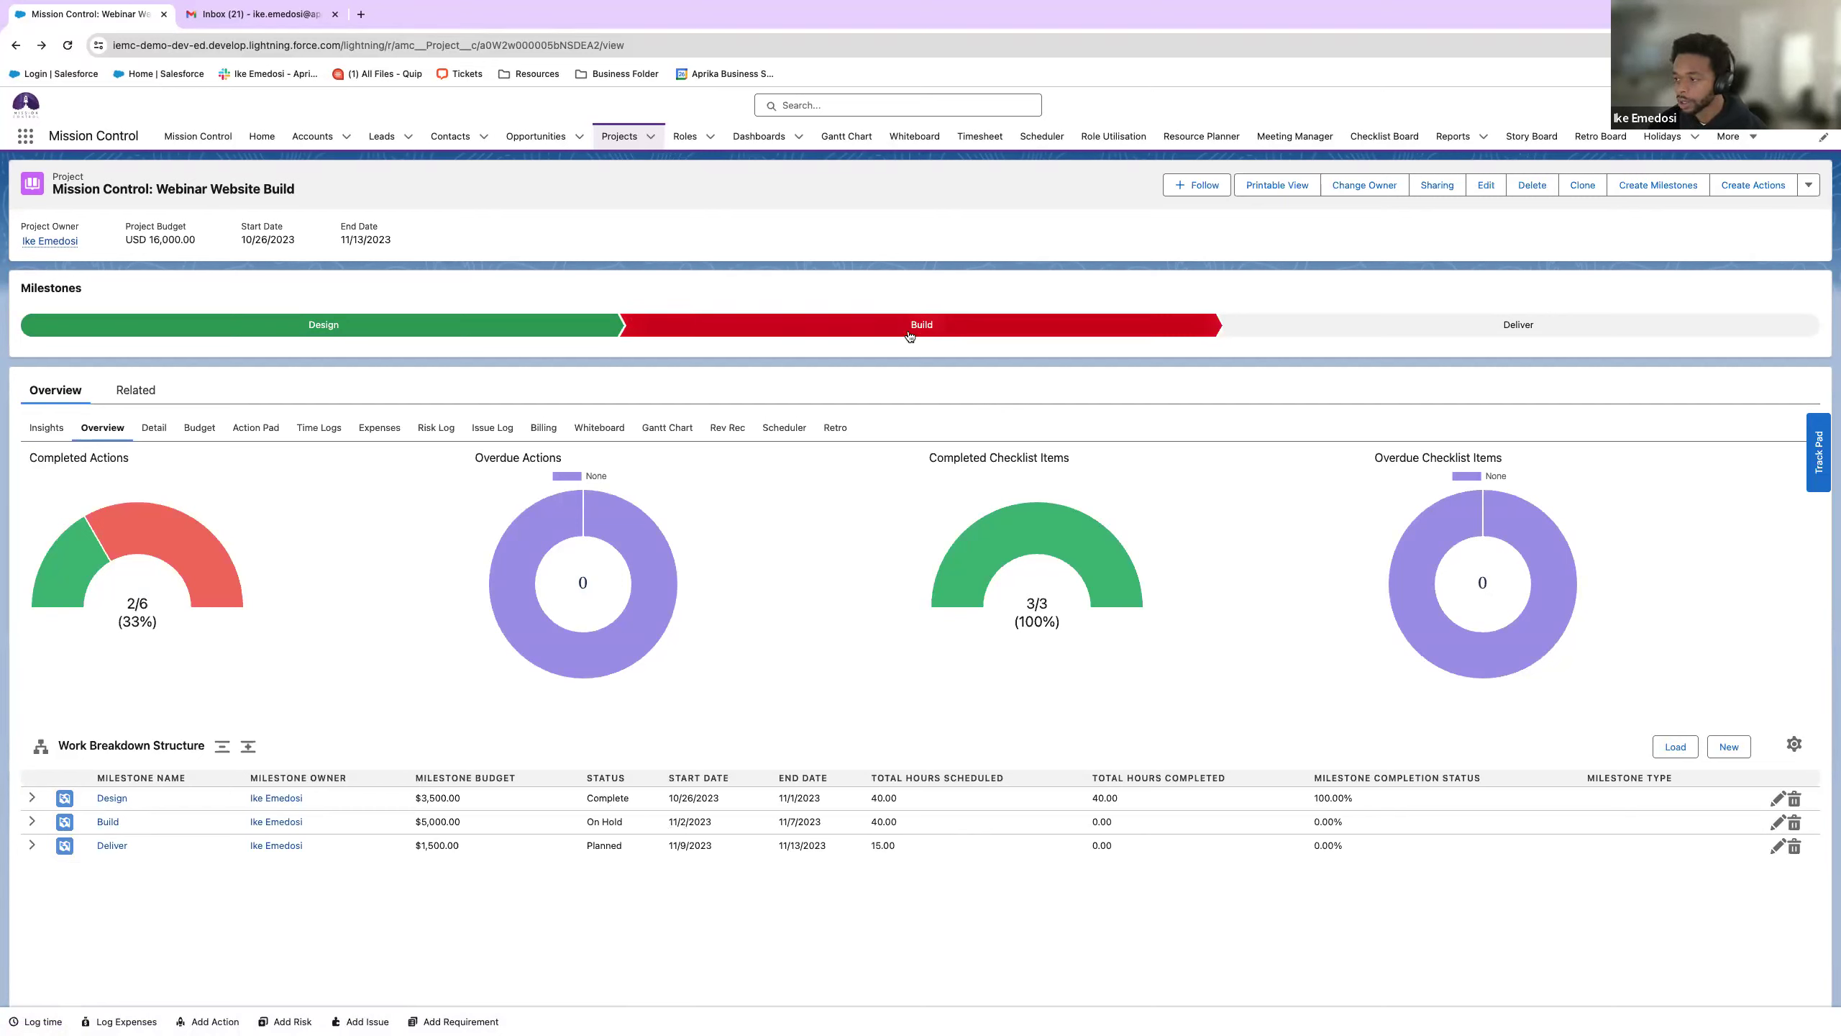
mouse_move(922, 333)
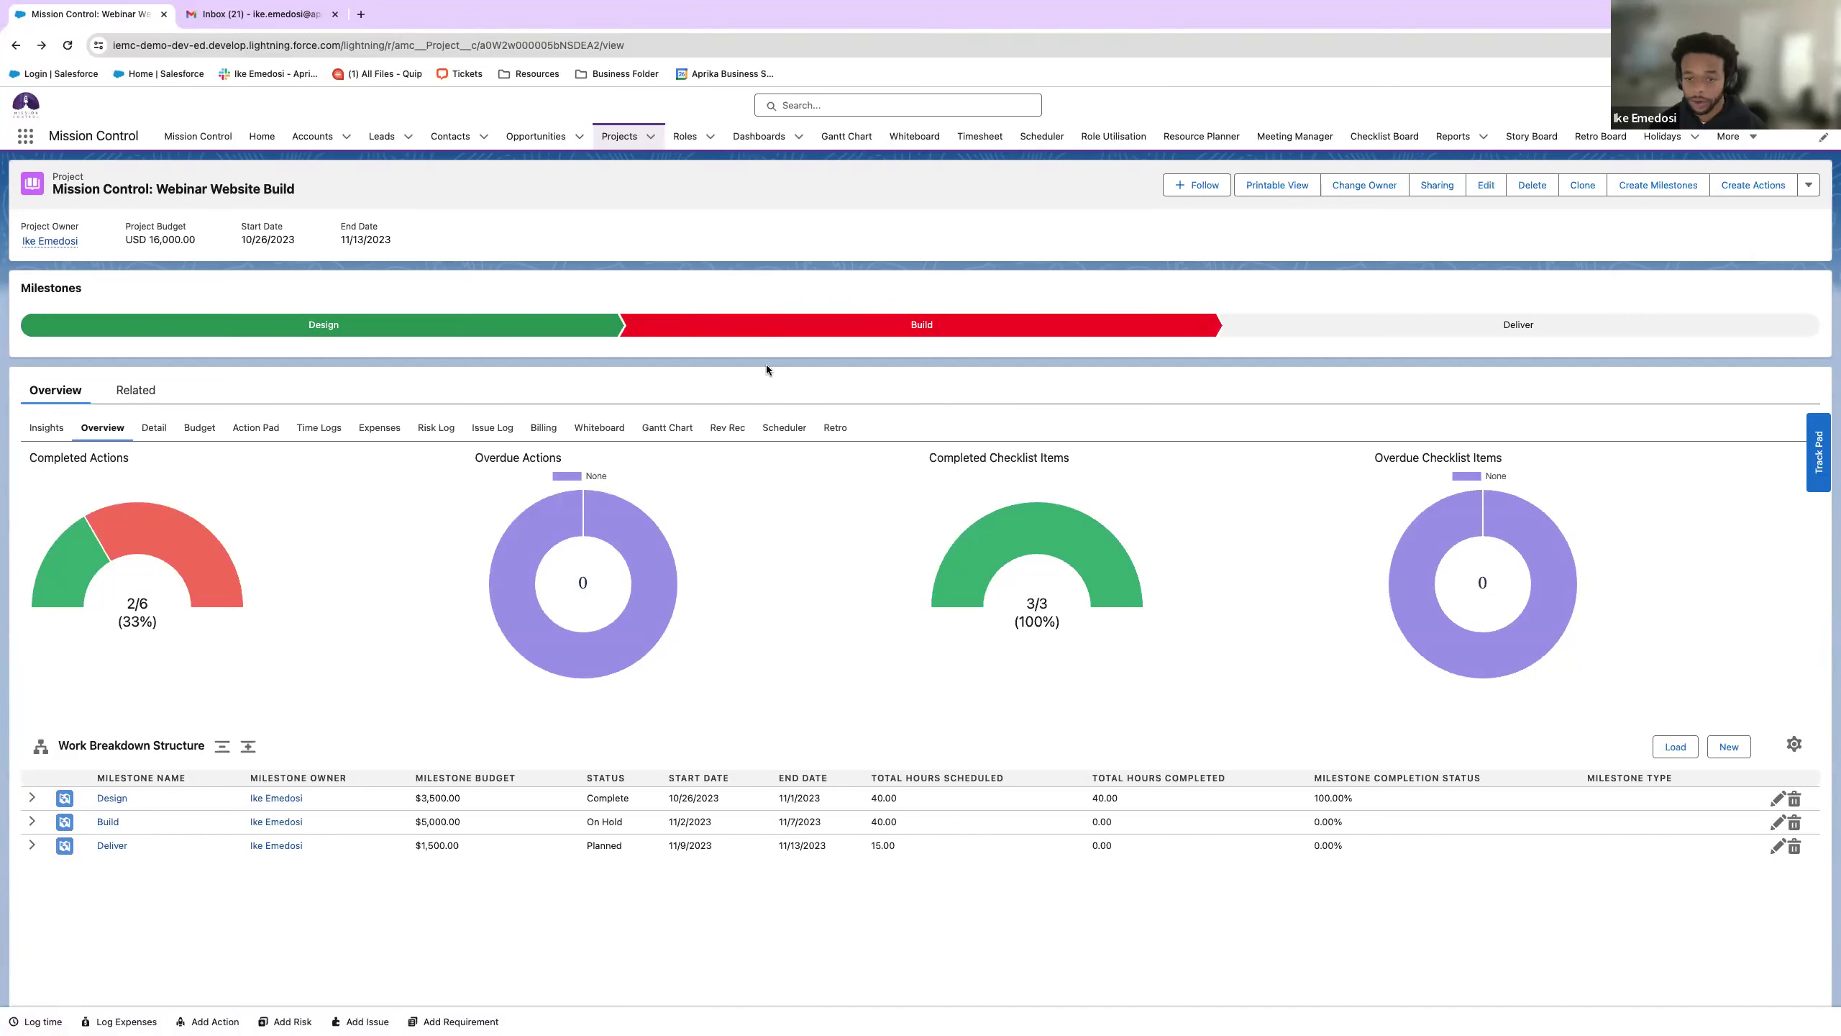
- Review the project's issue log and mark the Availability issue as closed
click(492, 427)
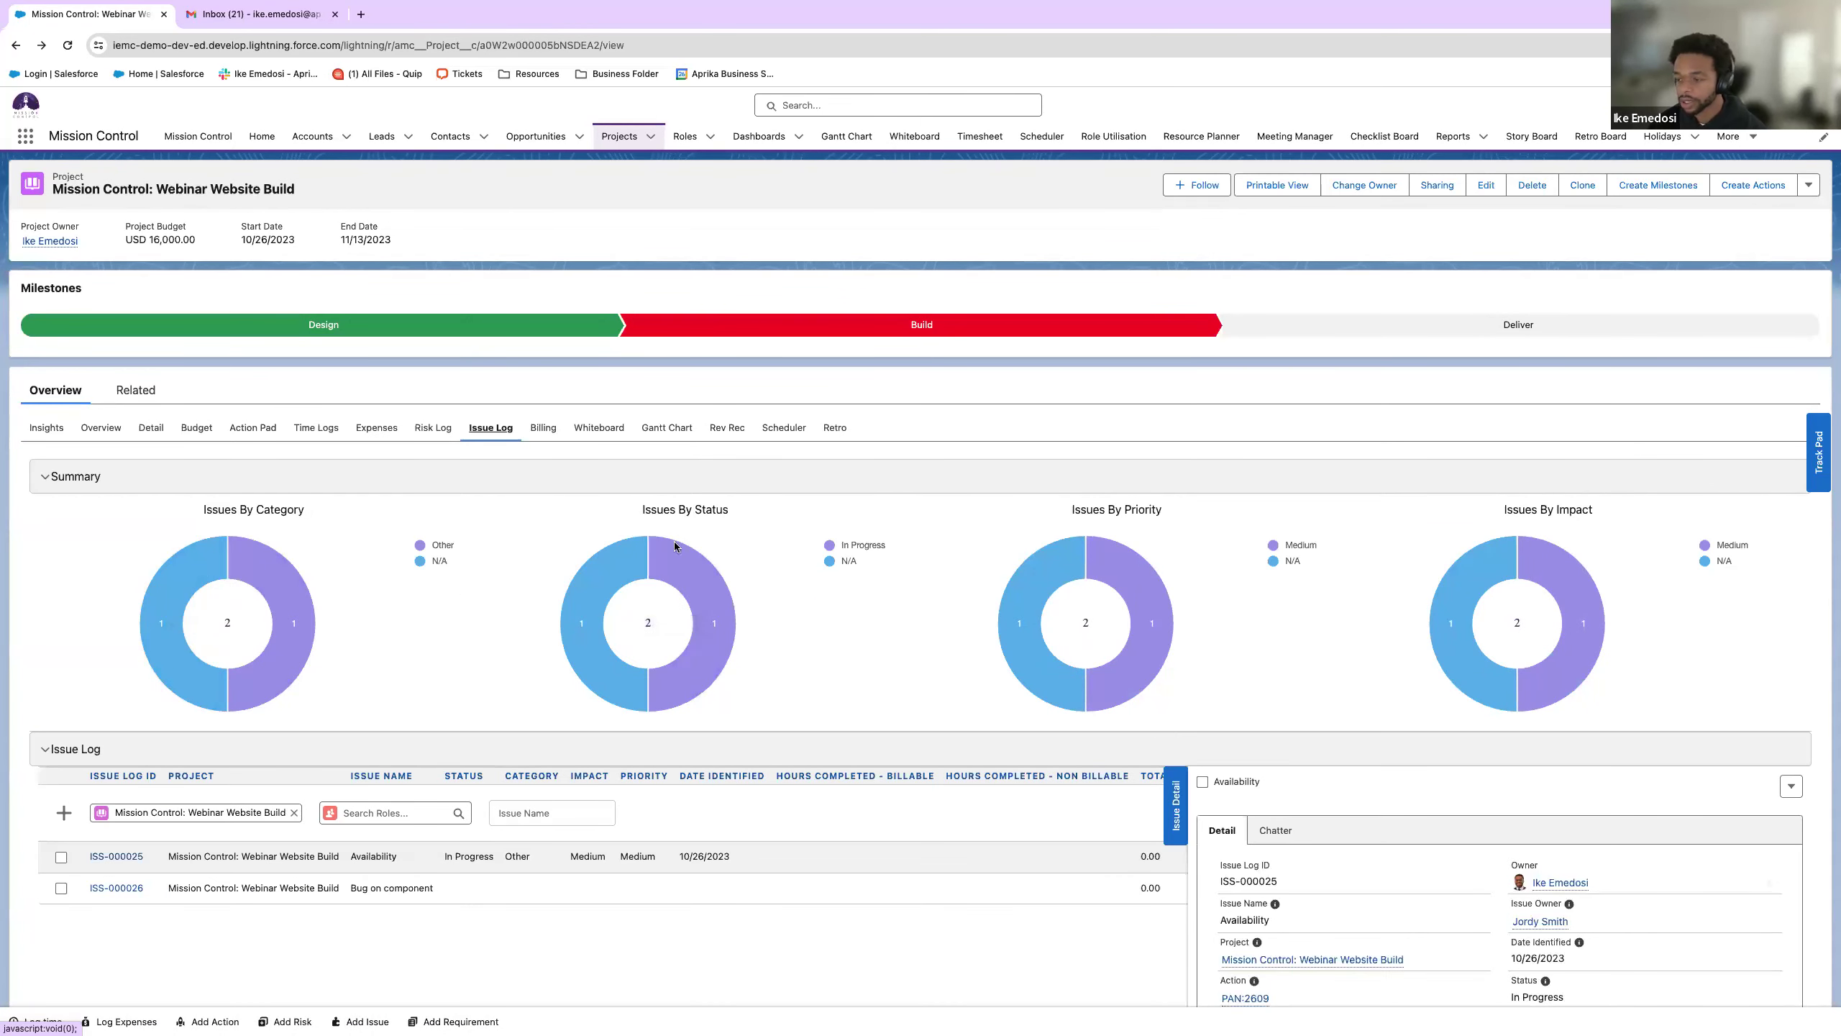
scroll(628, 760, down, 2)
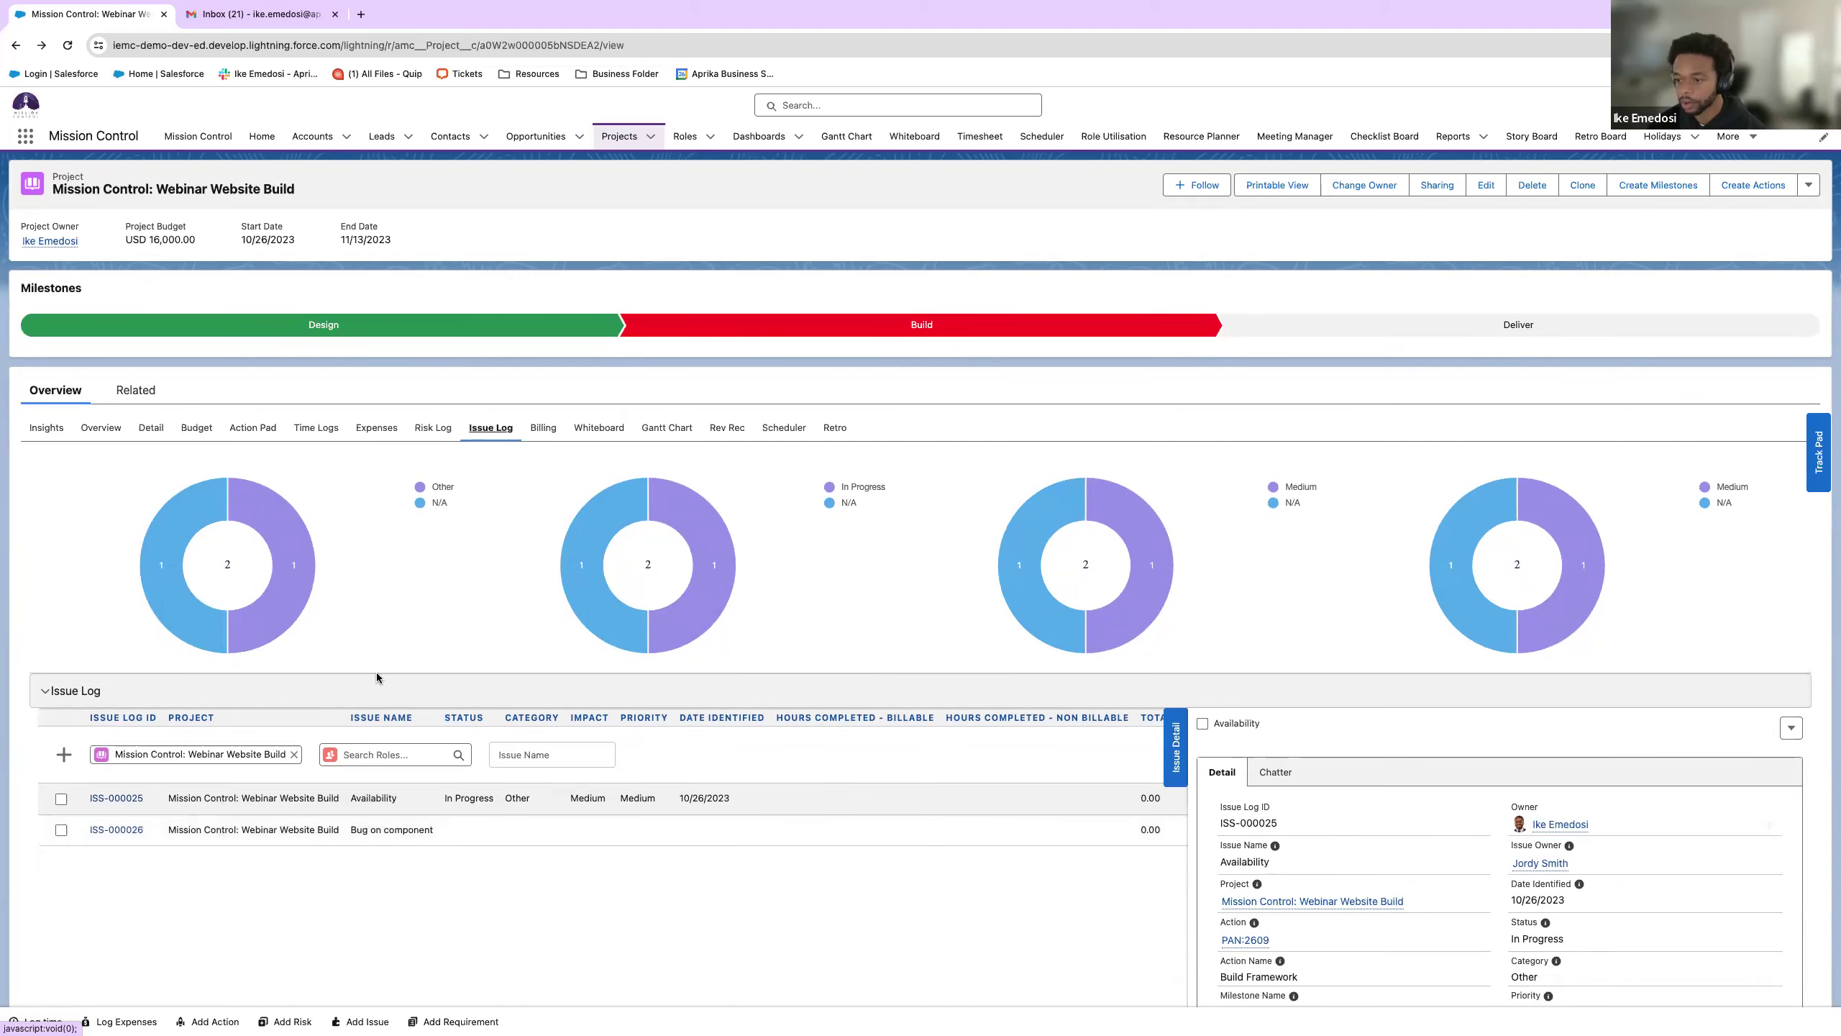
scroll(377, 673, up, 2)
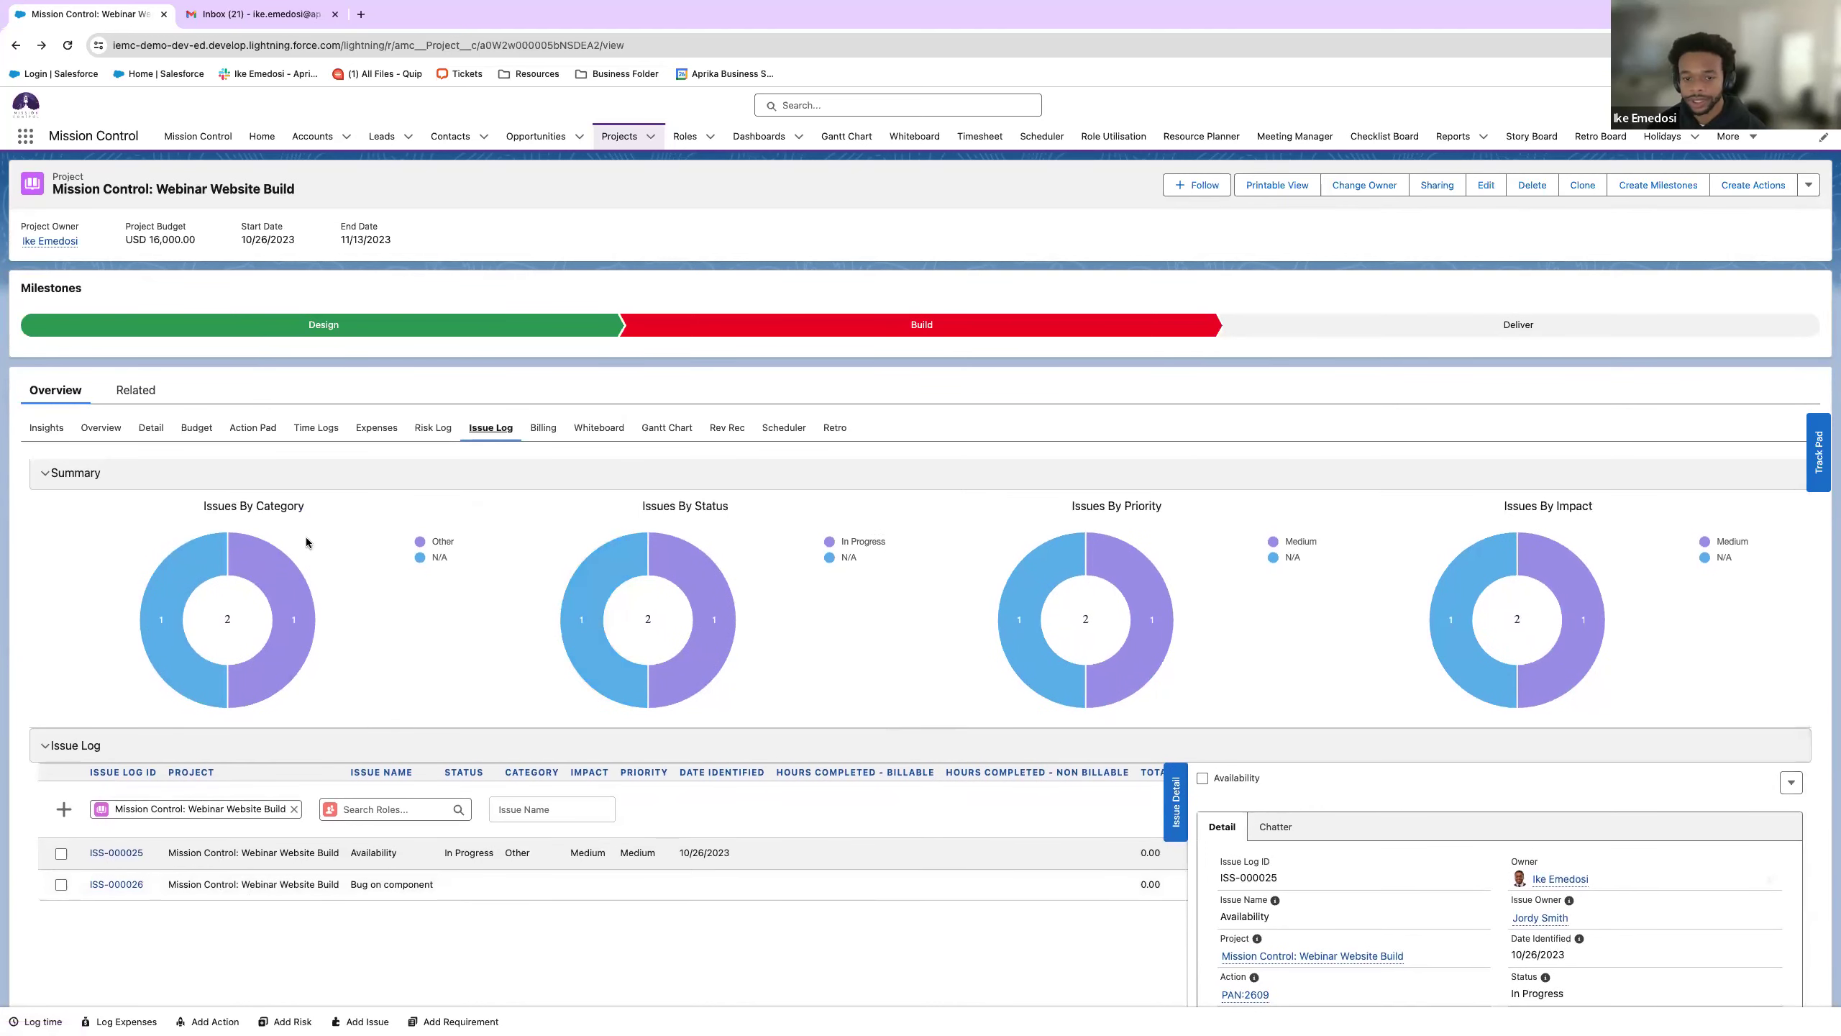
scroll(507, 464, up, 1)
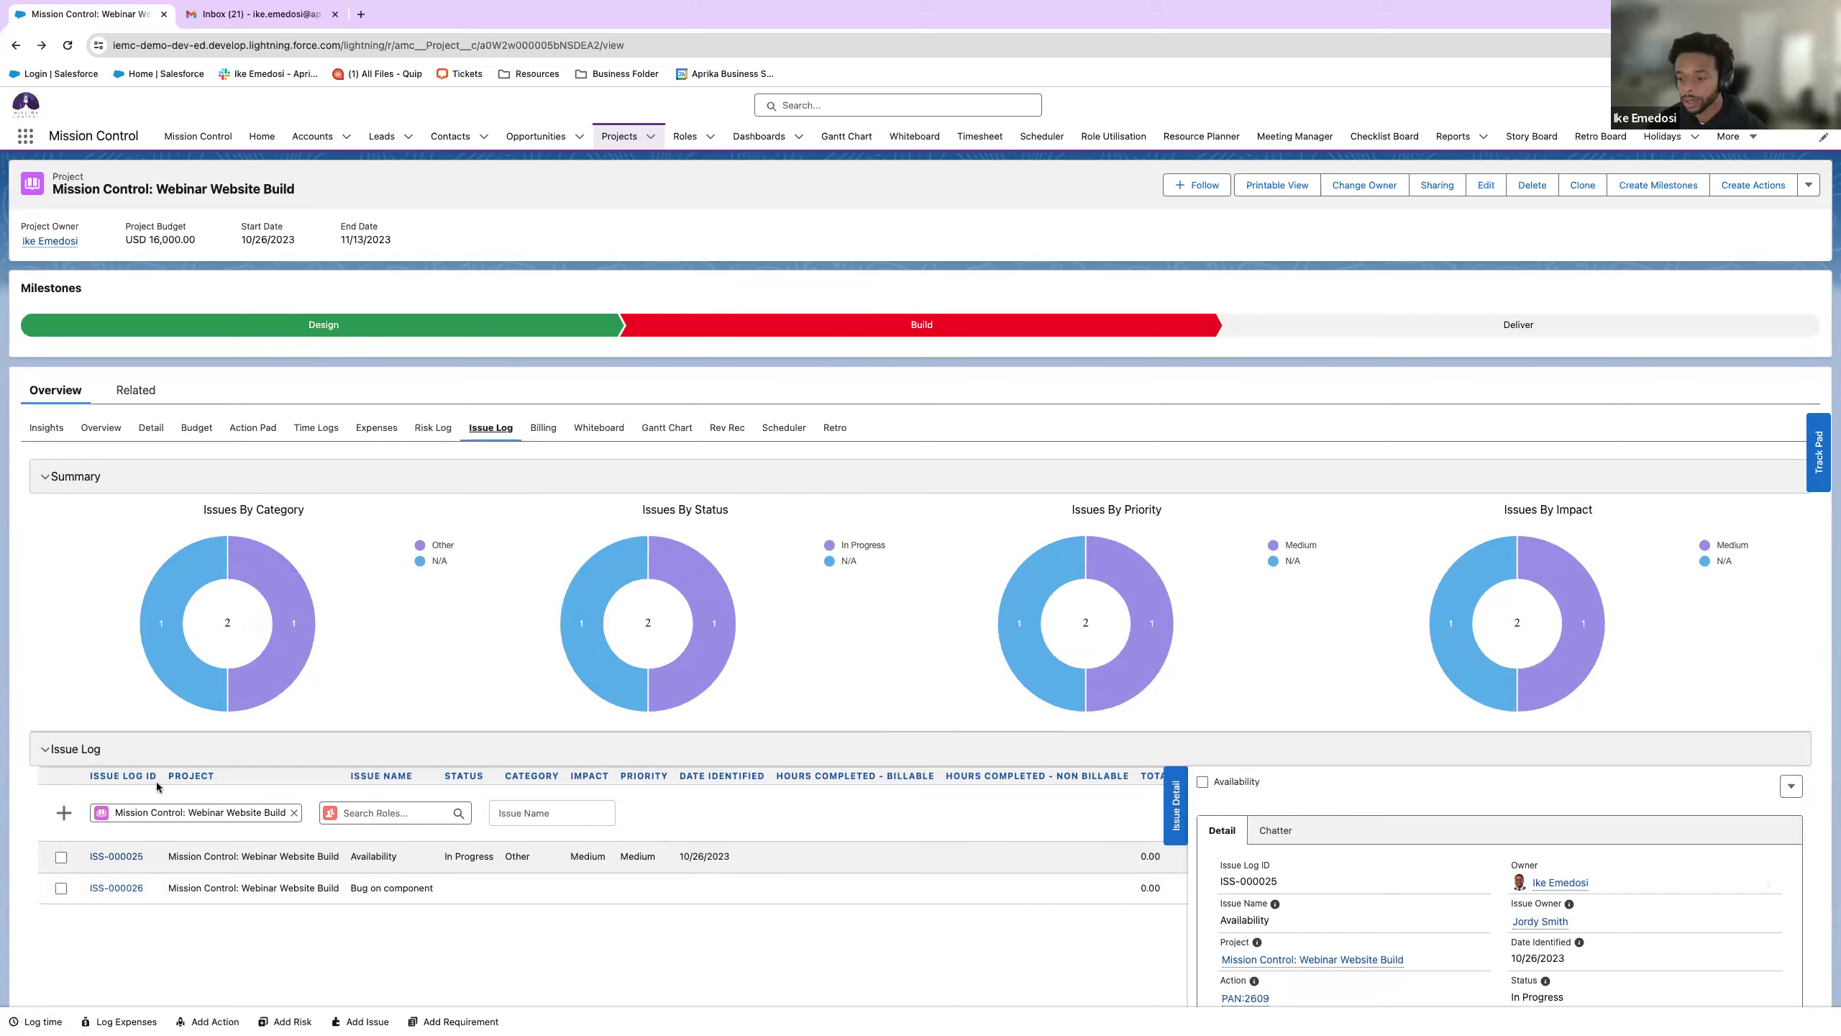
click(61, 858)
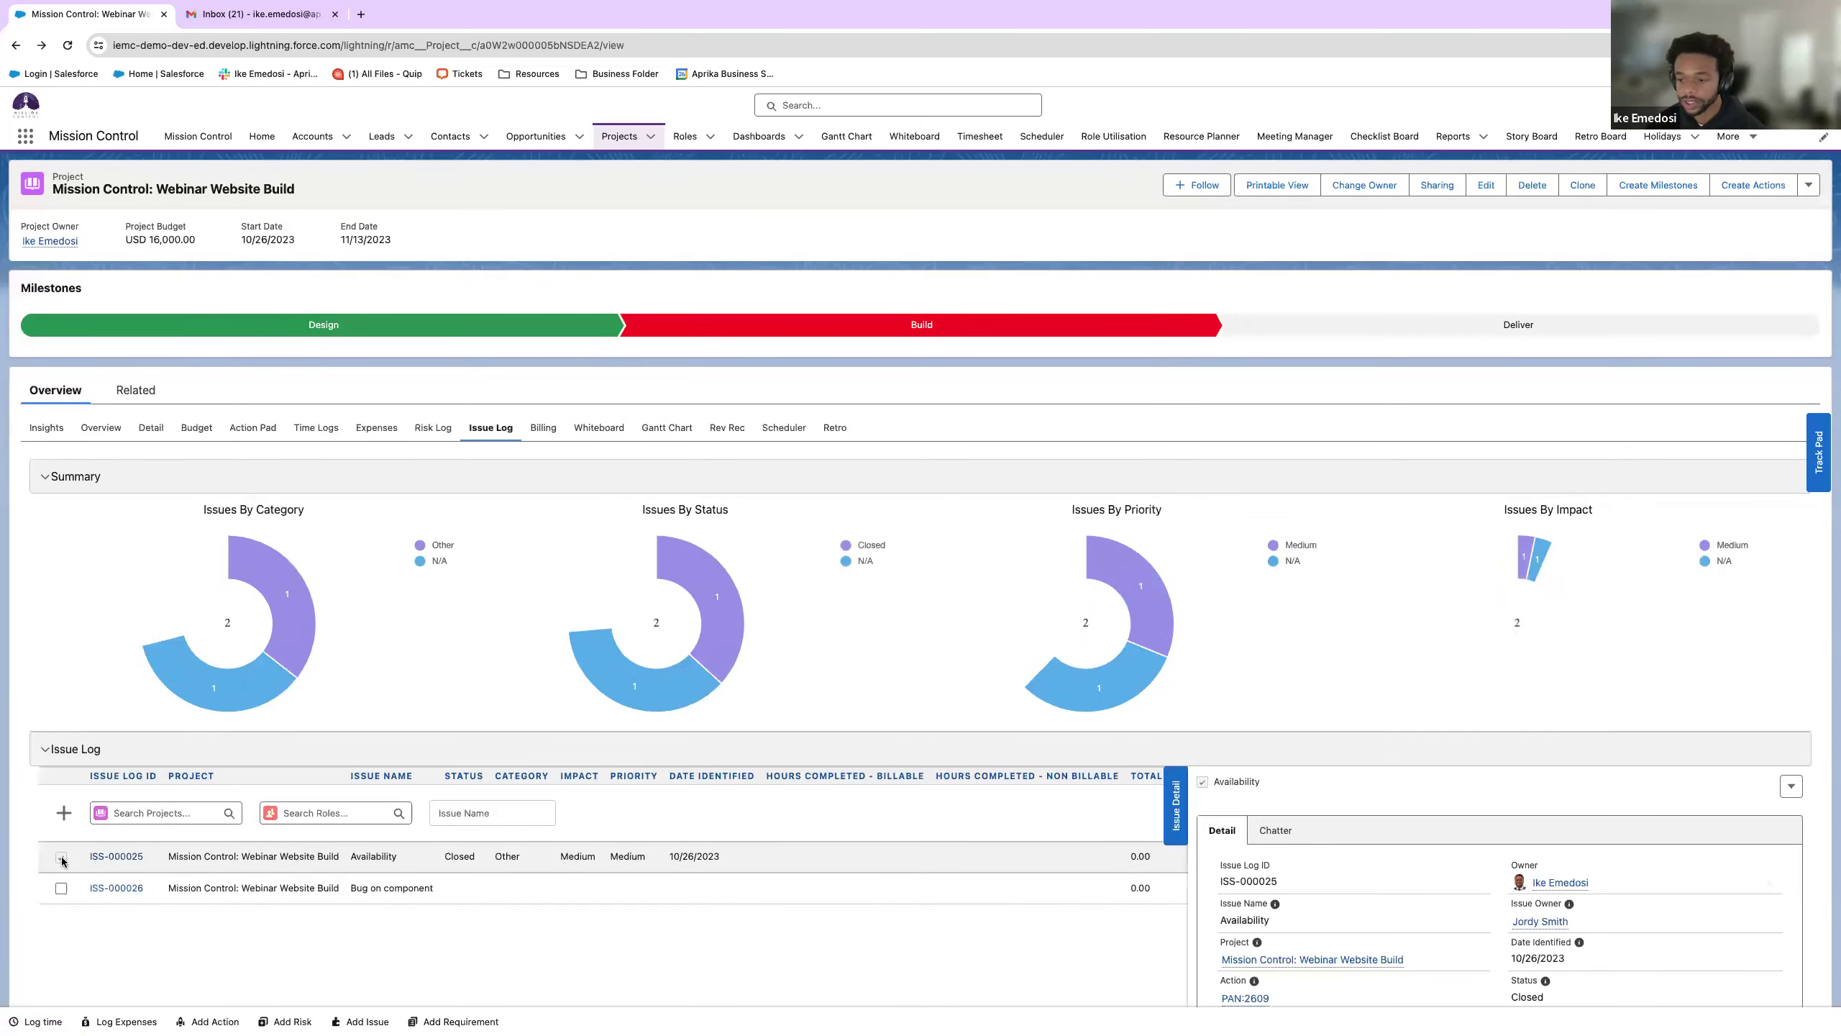
- Show the roles list on the project's whiteboard and filter it to the Developers team
click(599, 430)
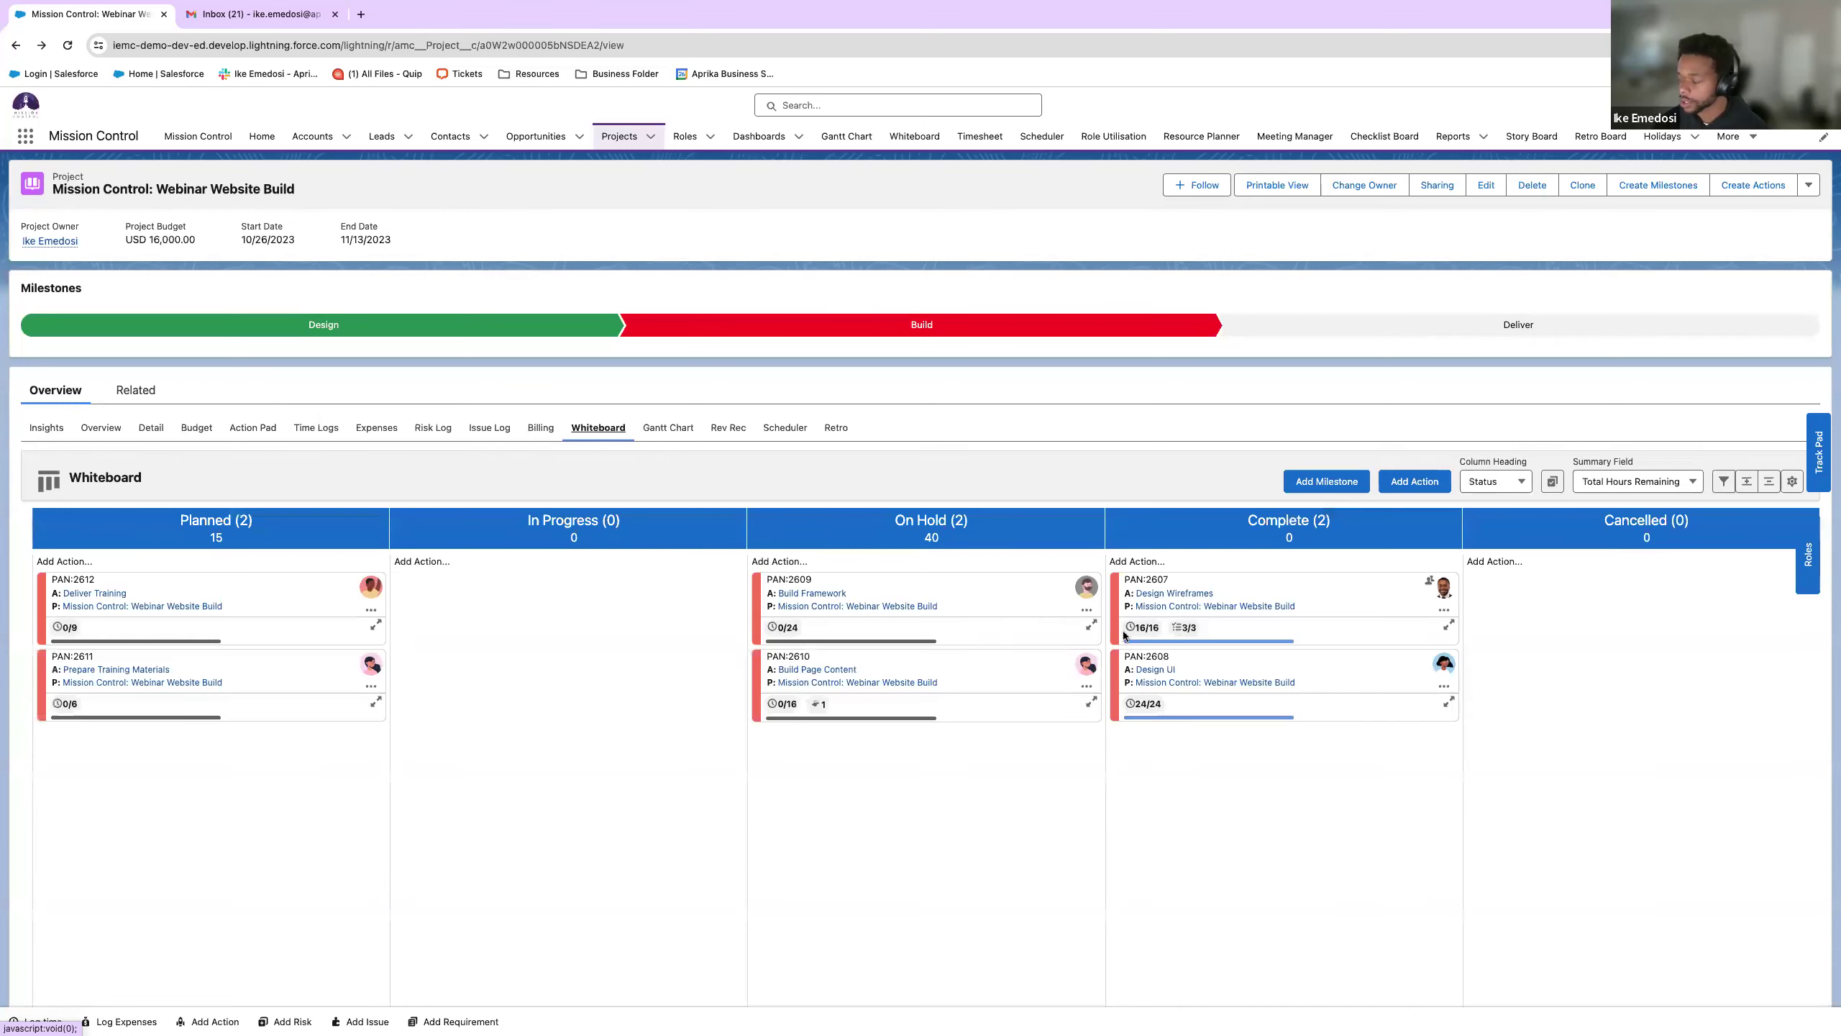
click(1804, 577)
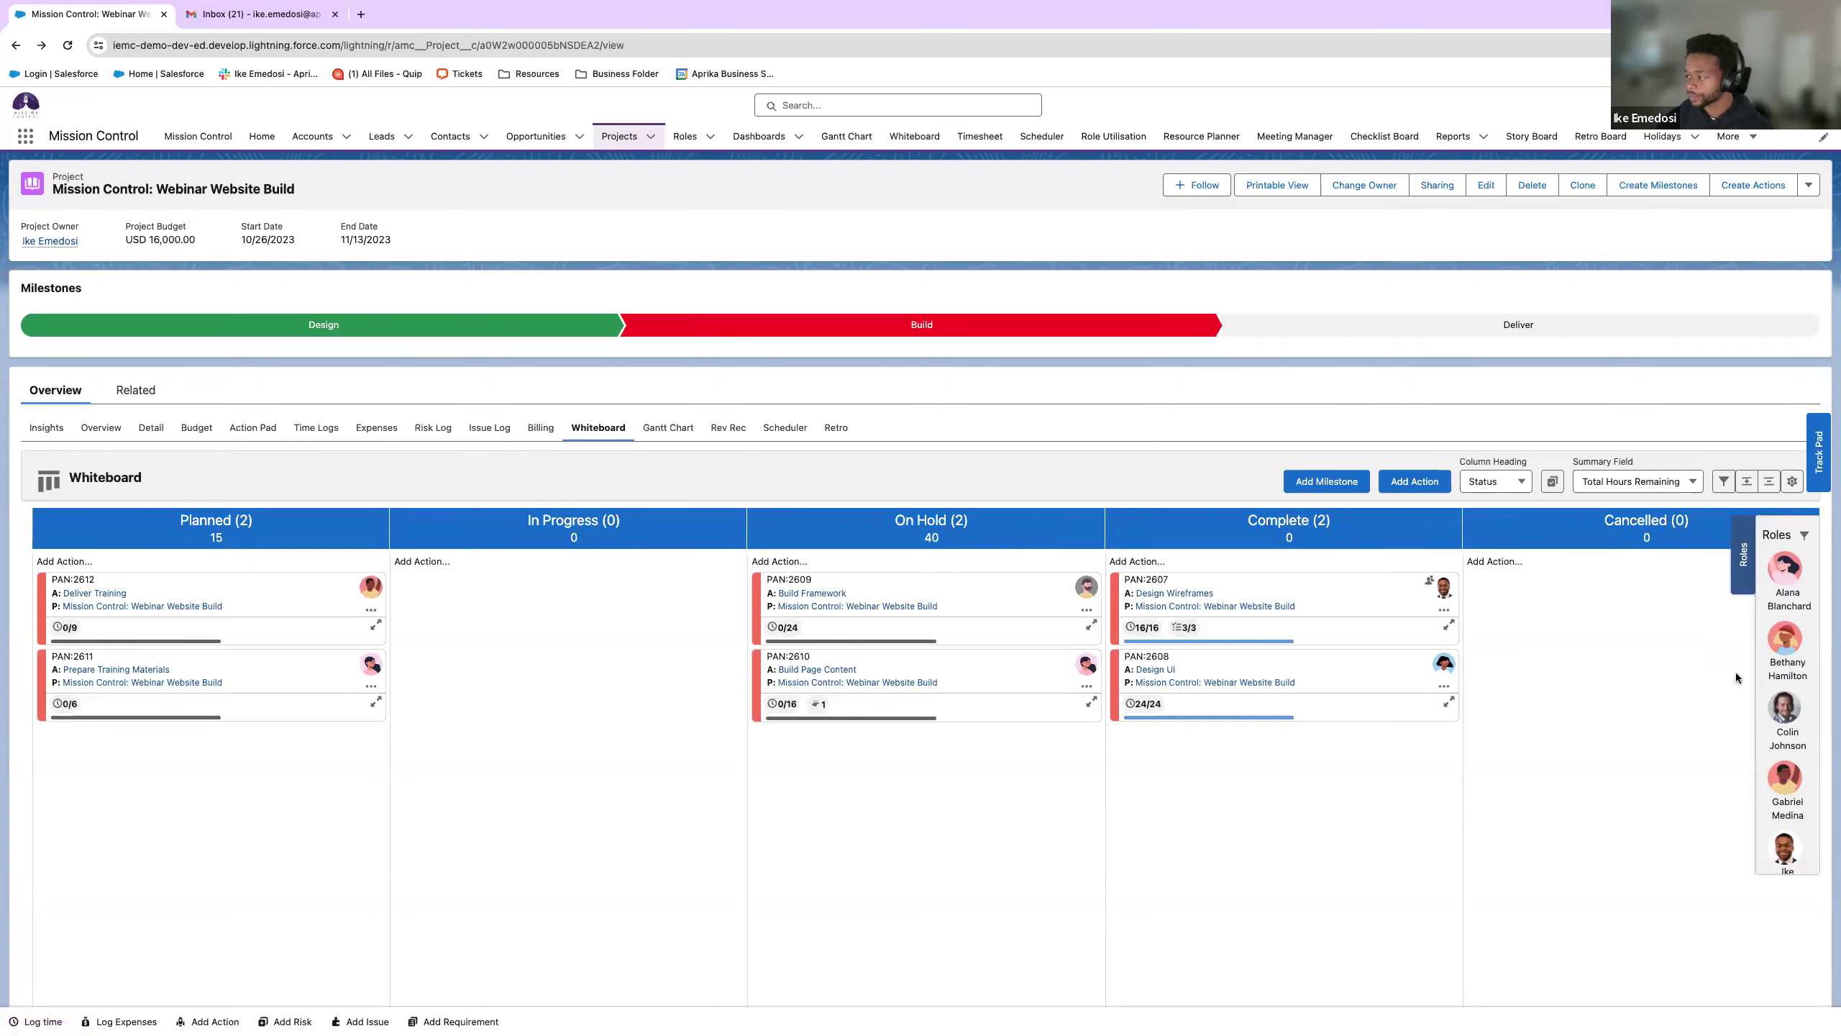
scroll(1788, 681, down, 3)
scroll(1788, 682, up, 3)
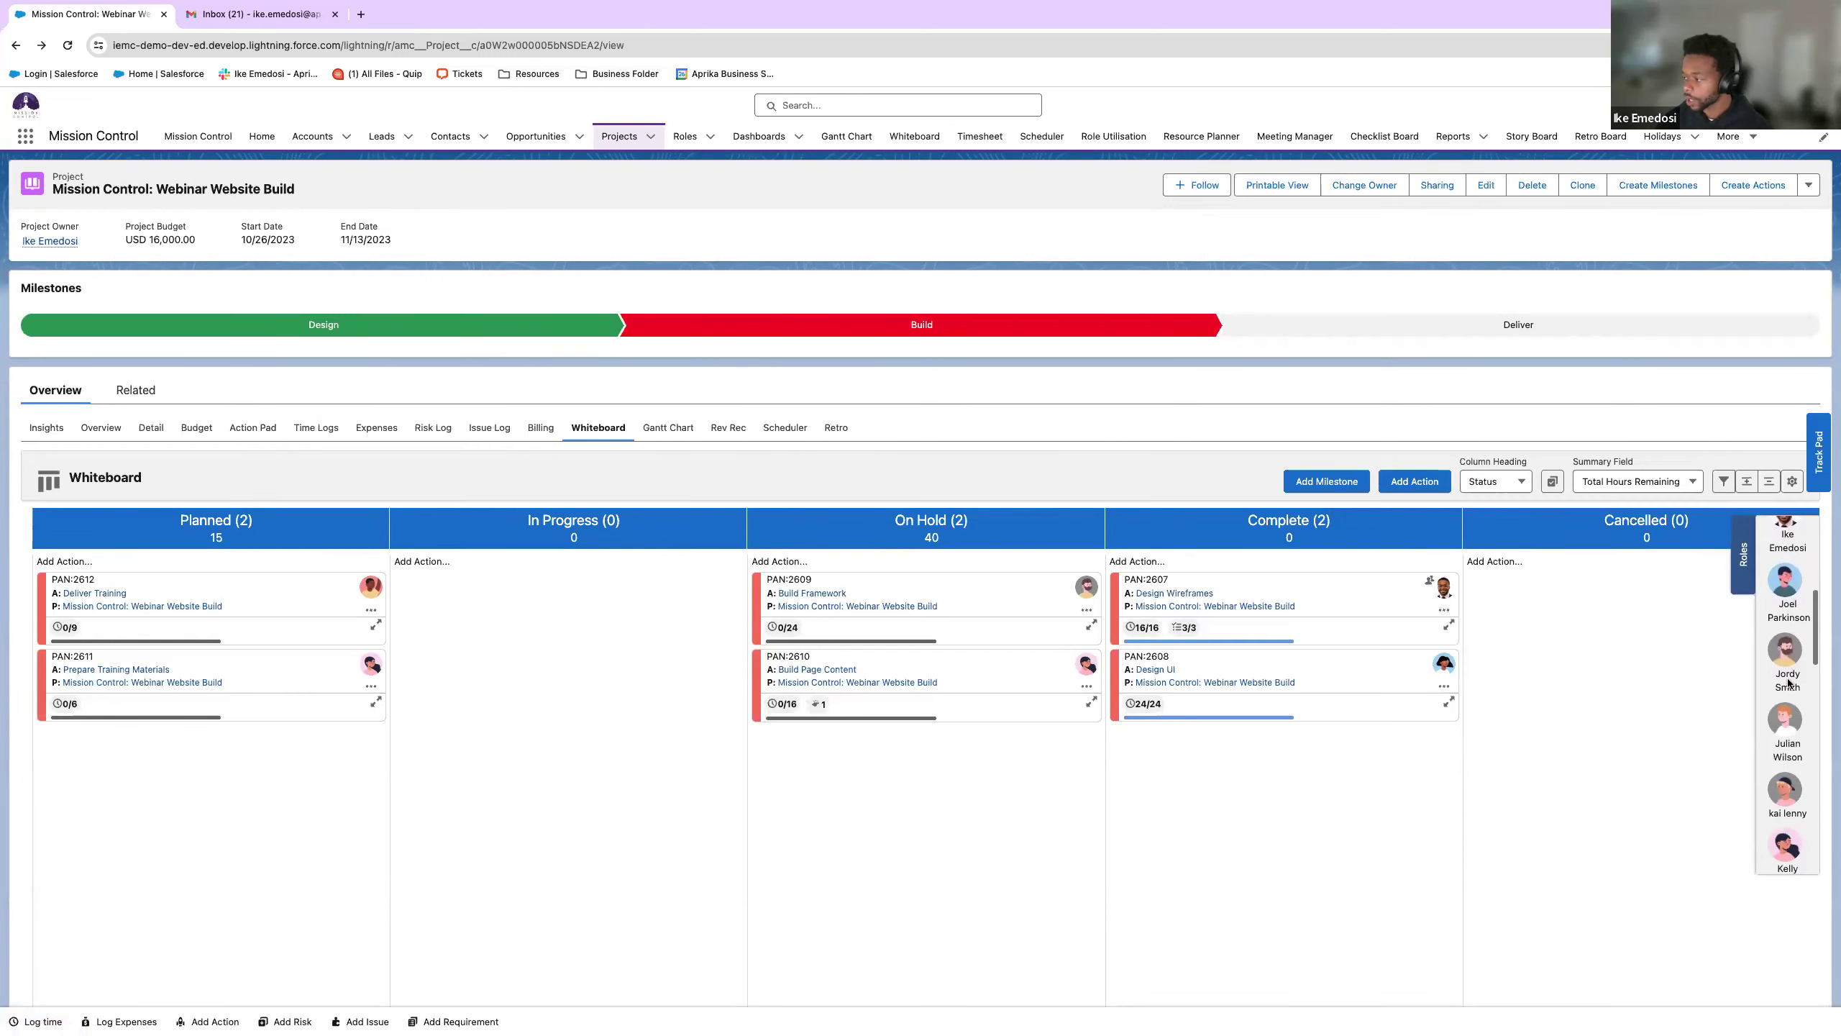
scroll(1787, 682, up, 2)
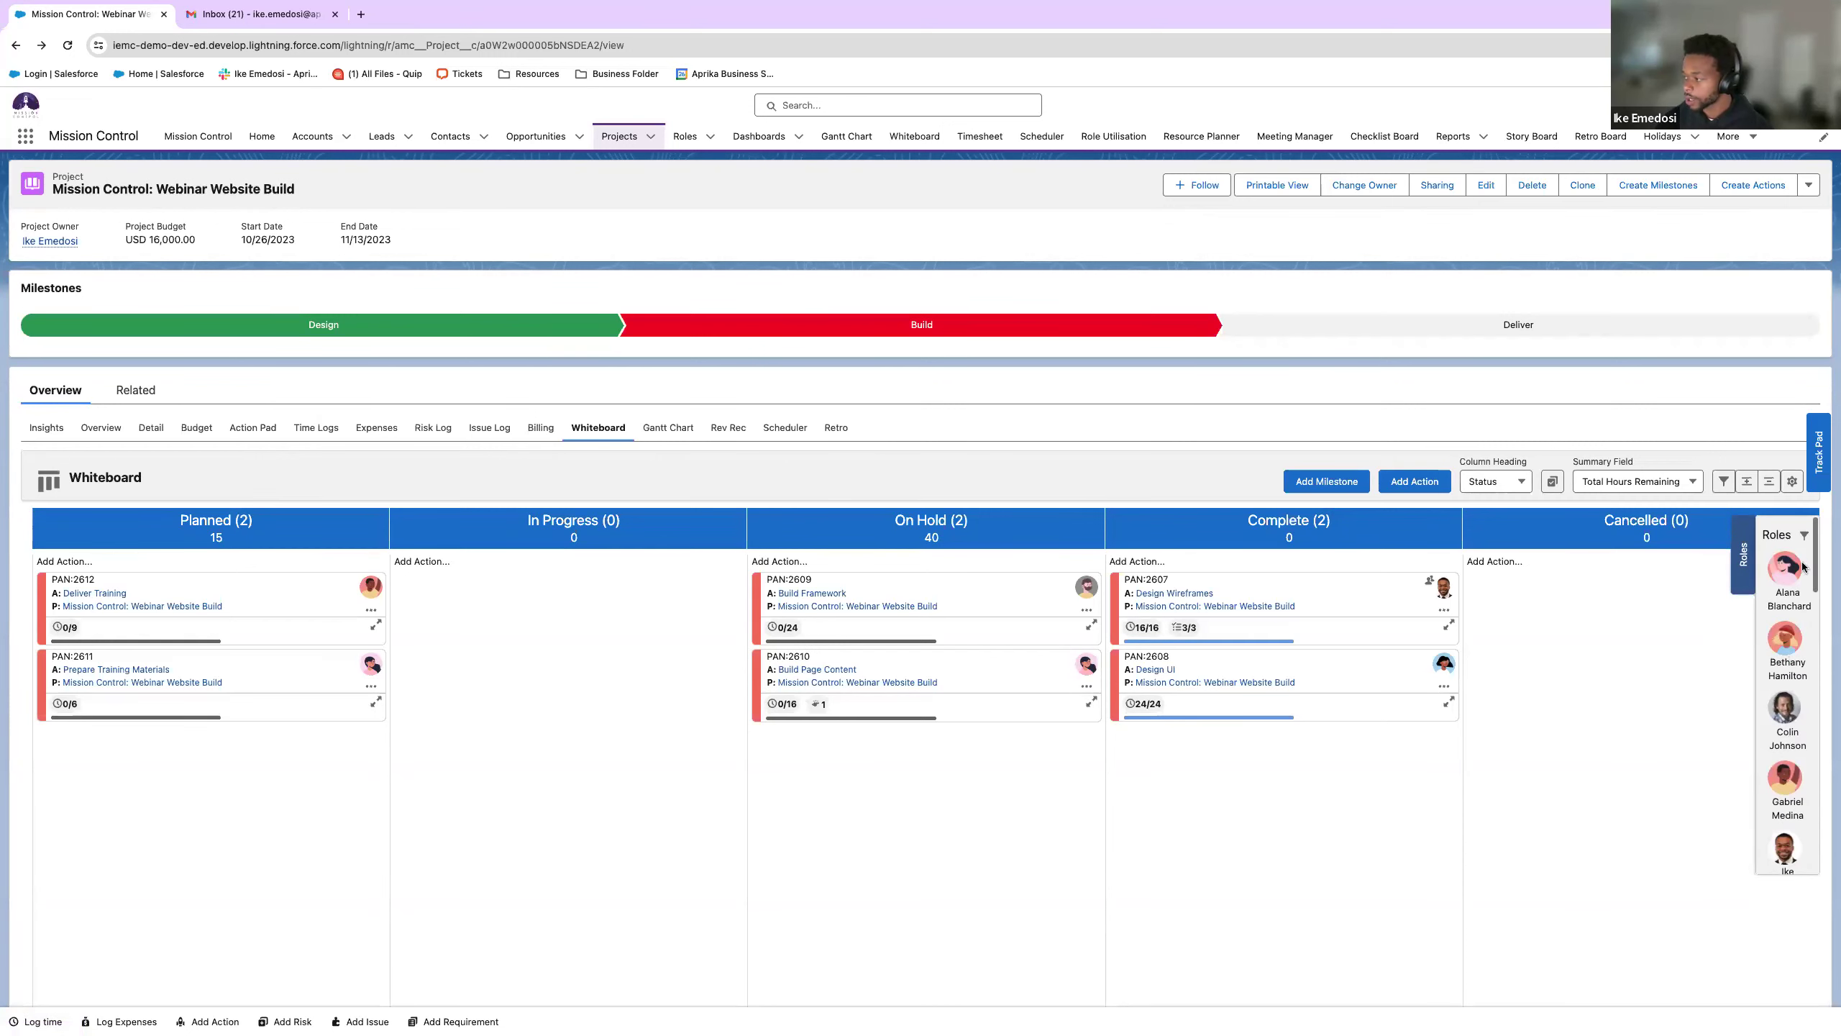
click(1803, 535)
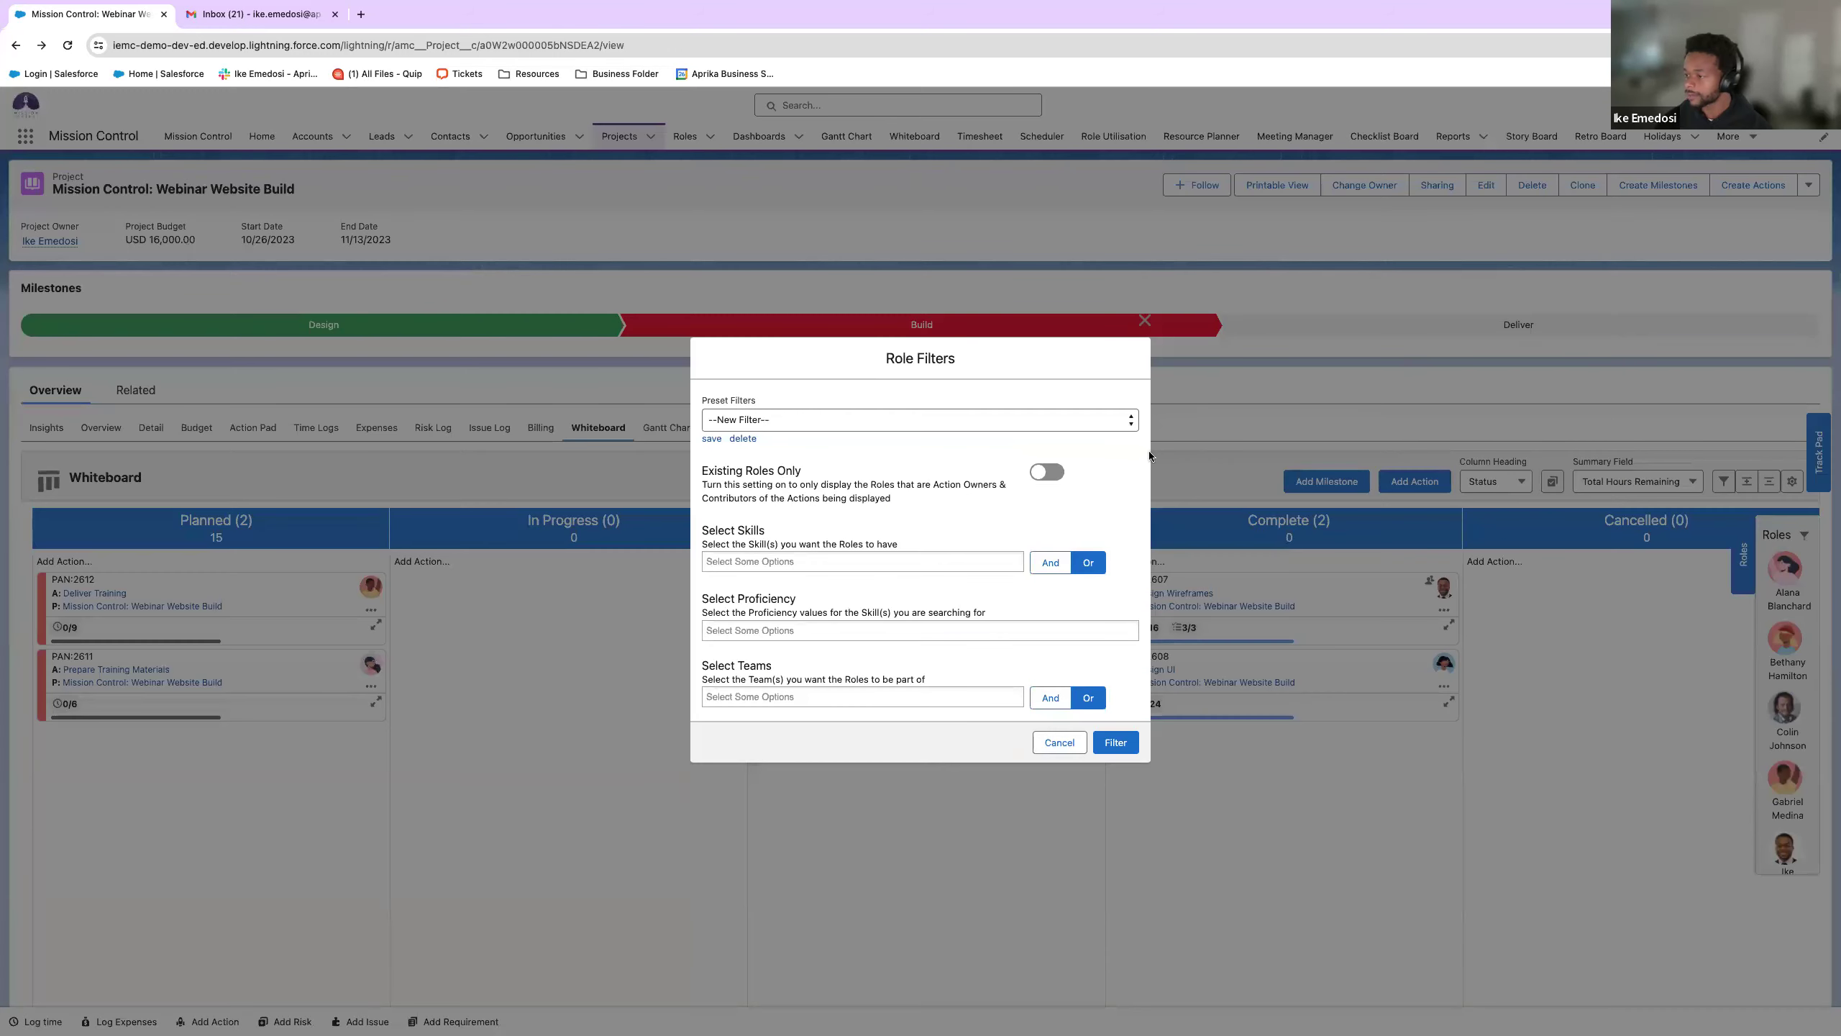
scroll(806, 596, down, 1)
scroll(806, 596, up, 1)
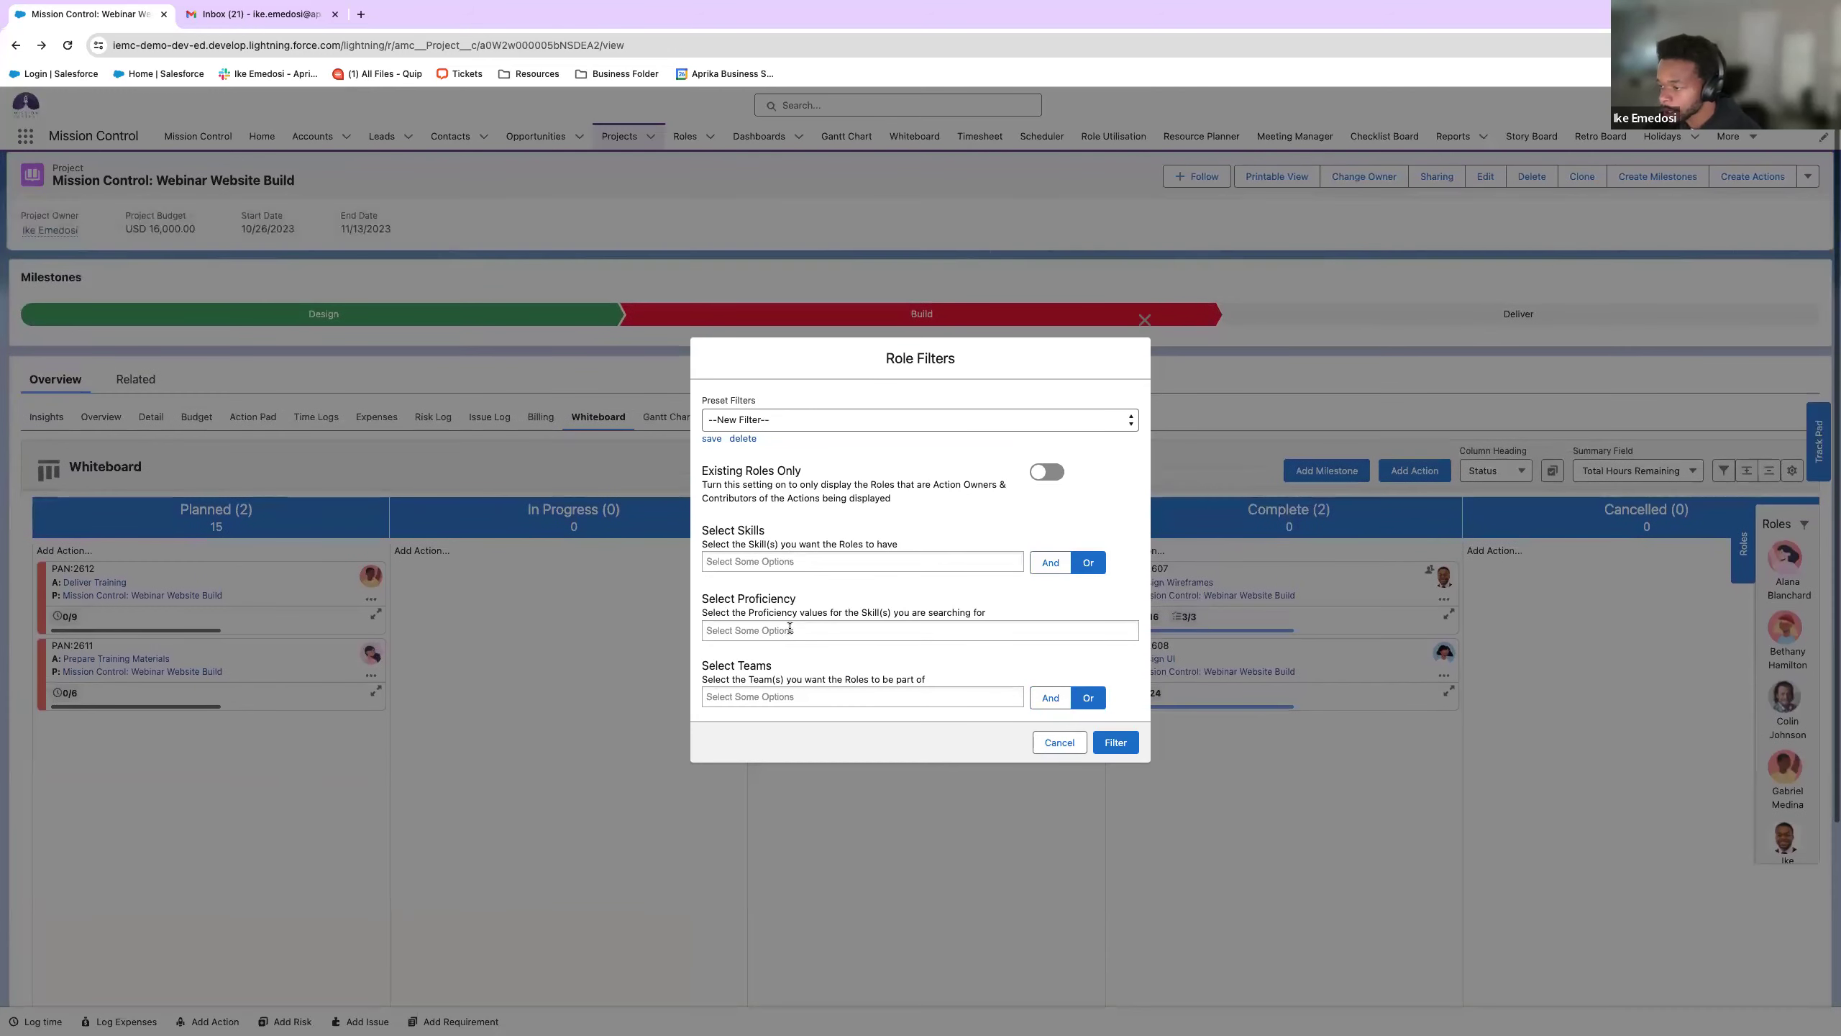
click(785, 695)
text(deve)
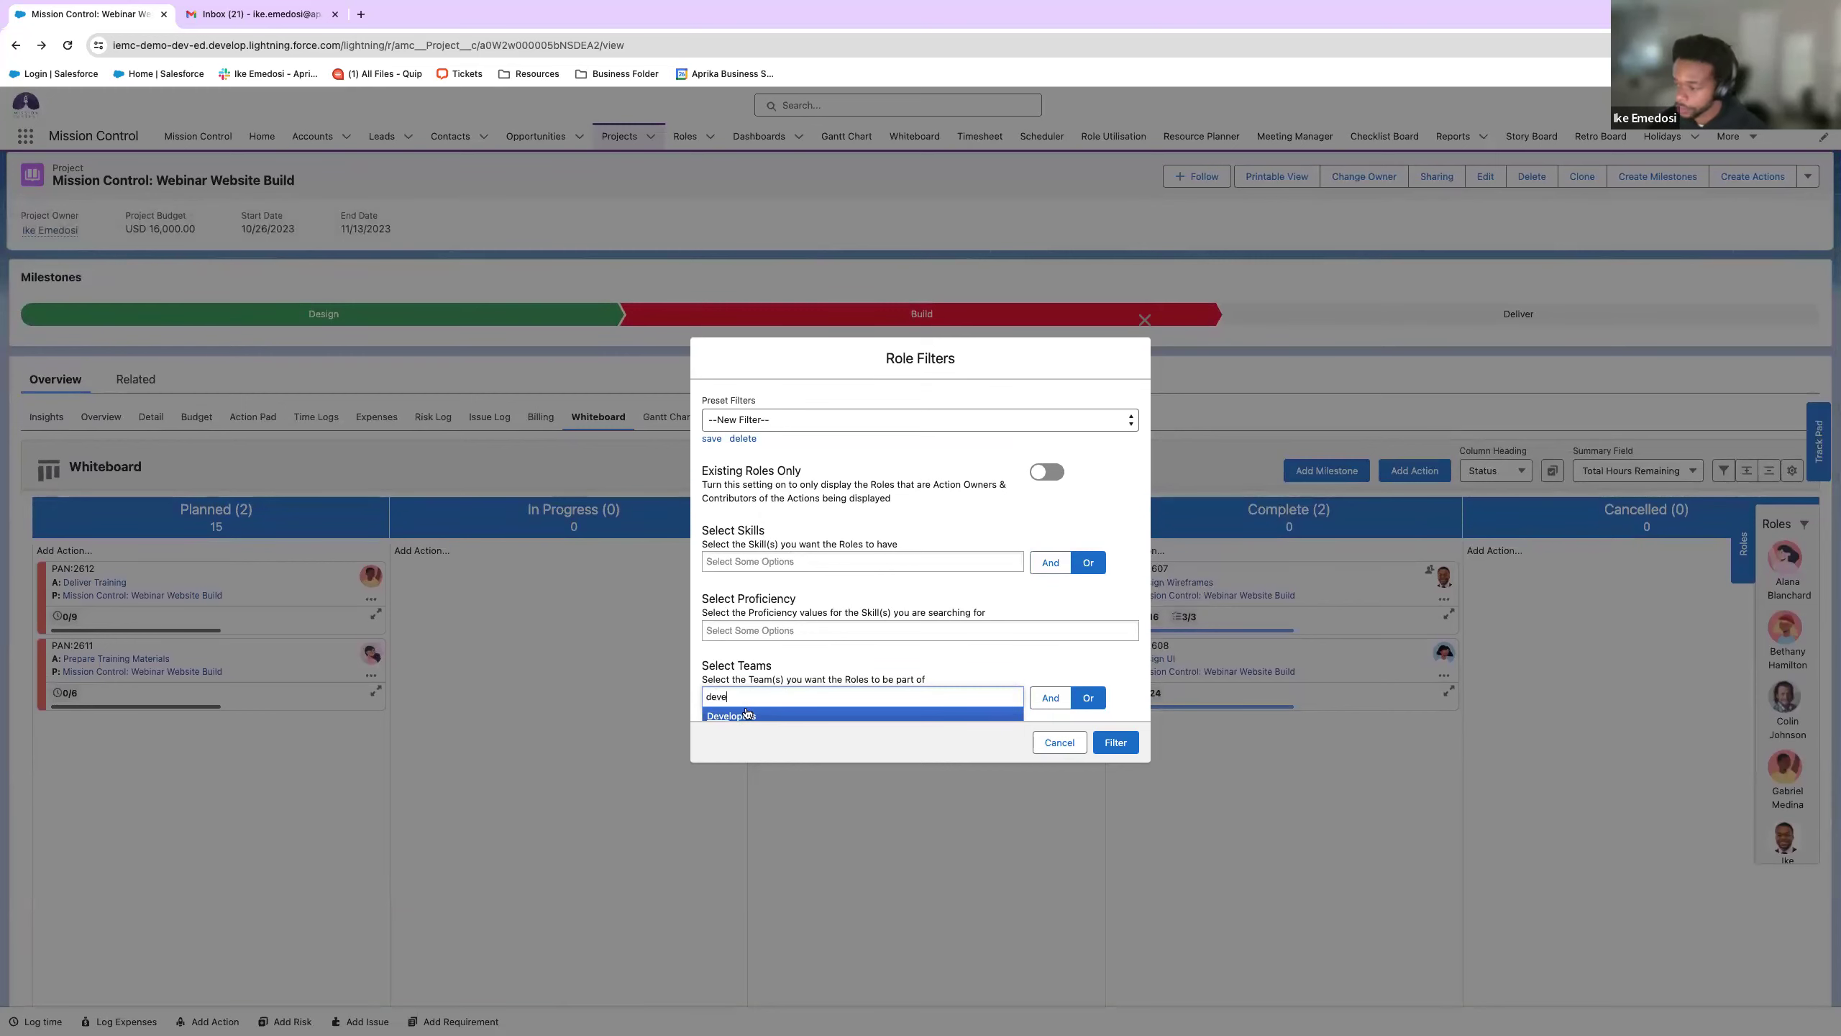
click(747, 713)
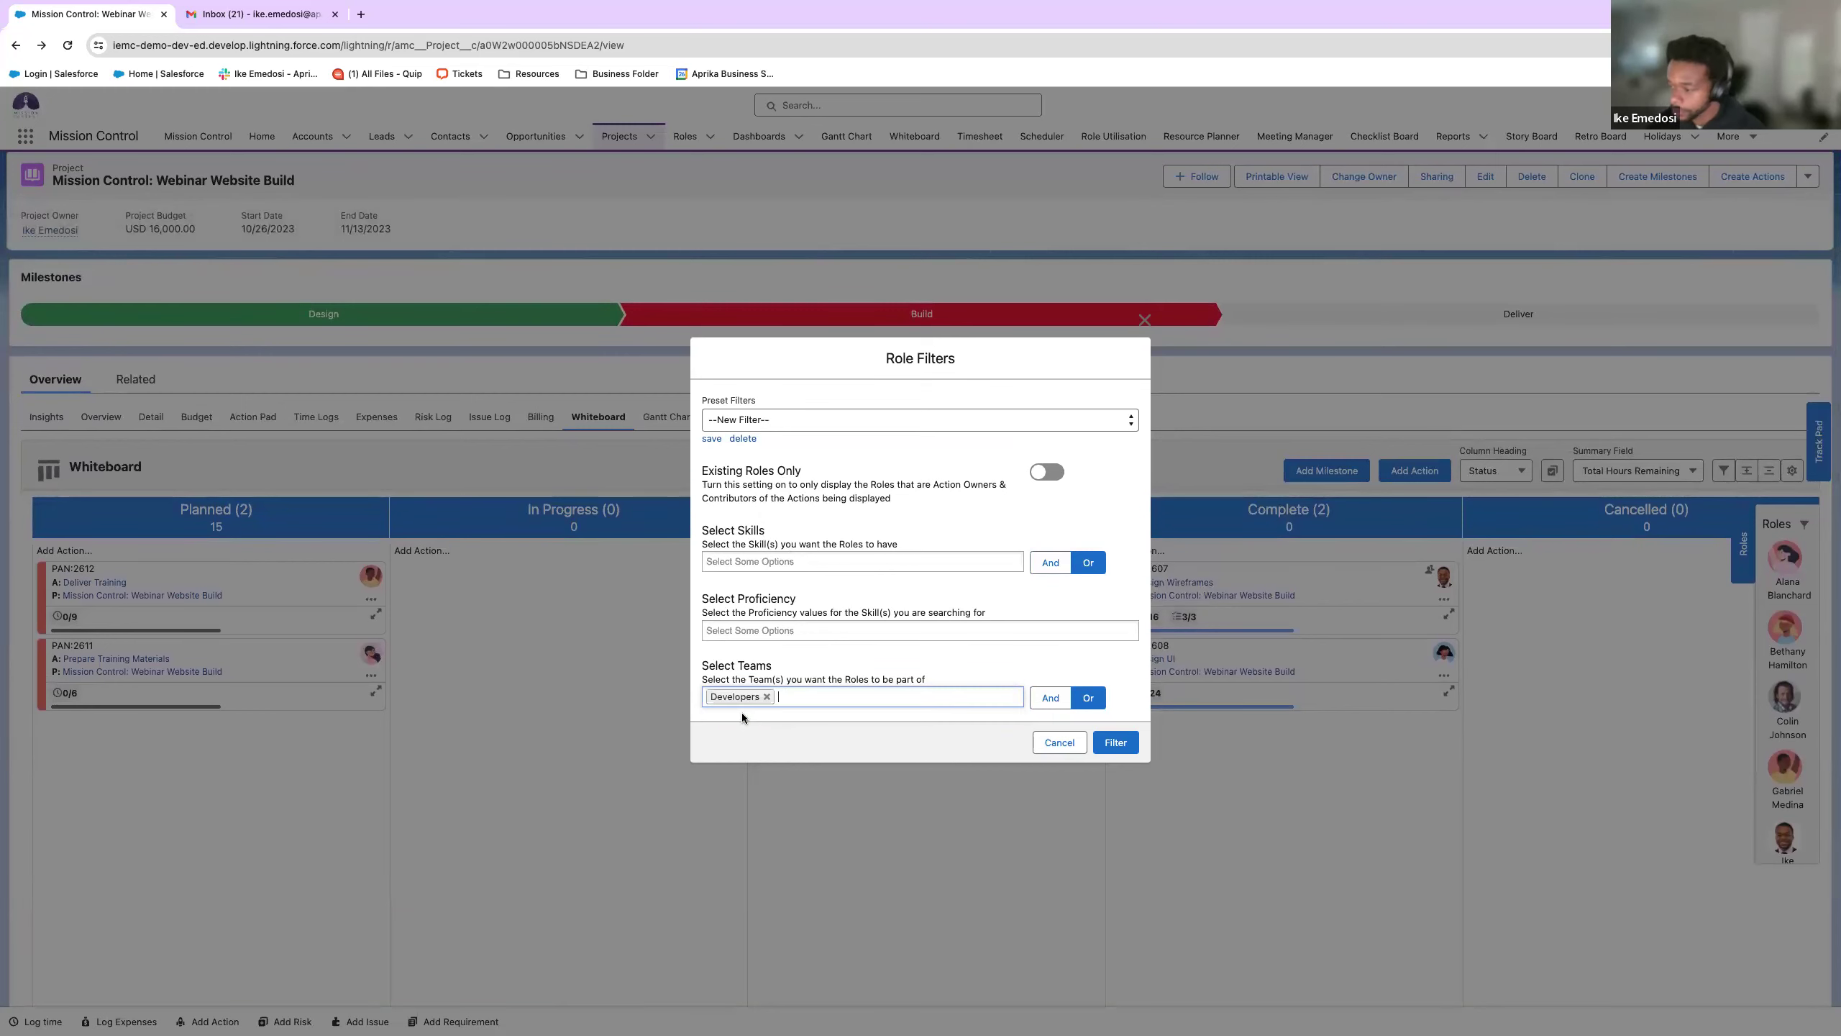
click(1107, 740)
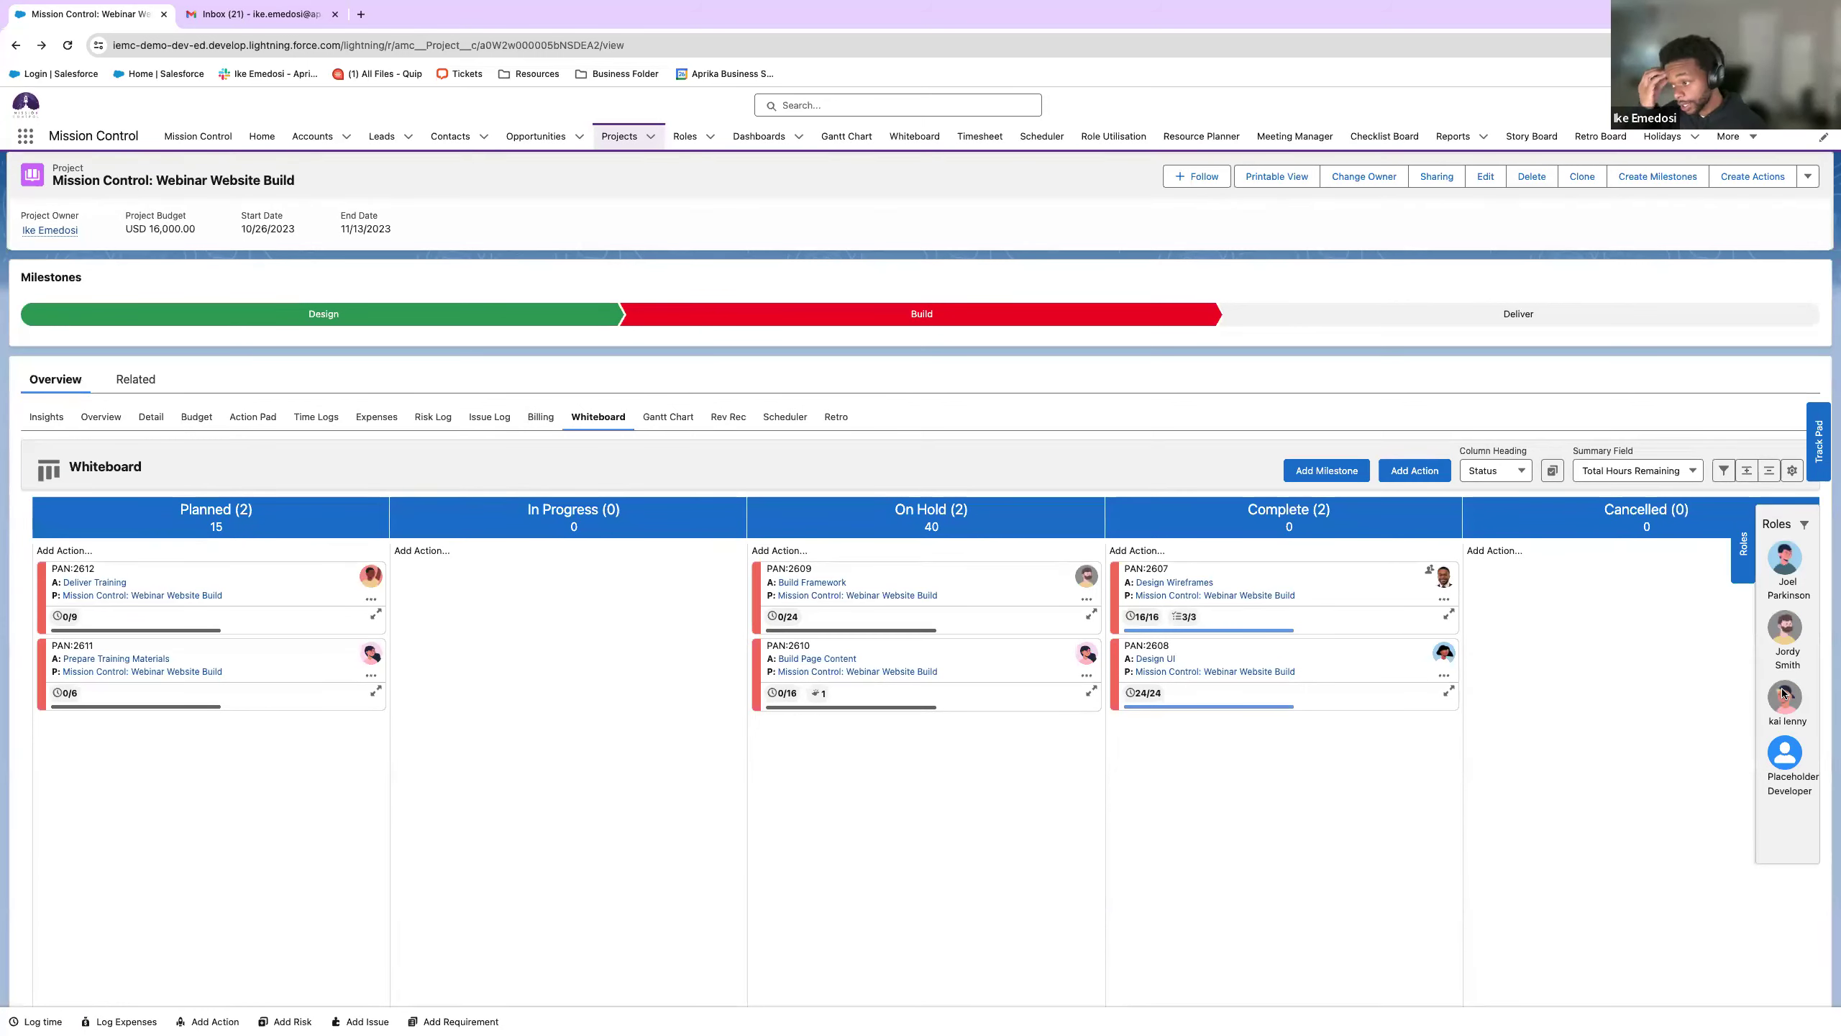
- Reassign the Build Framework action to the third developer in the filtered roles and move it from On Hold to In Progress
mouse_move(1091, 601)
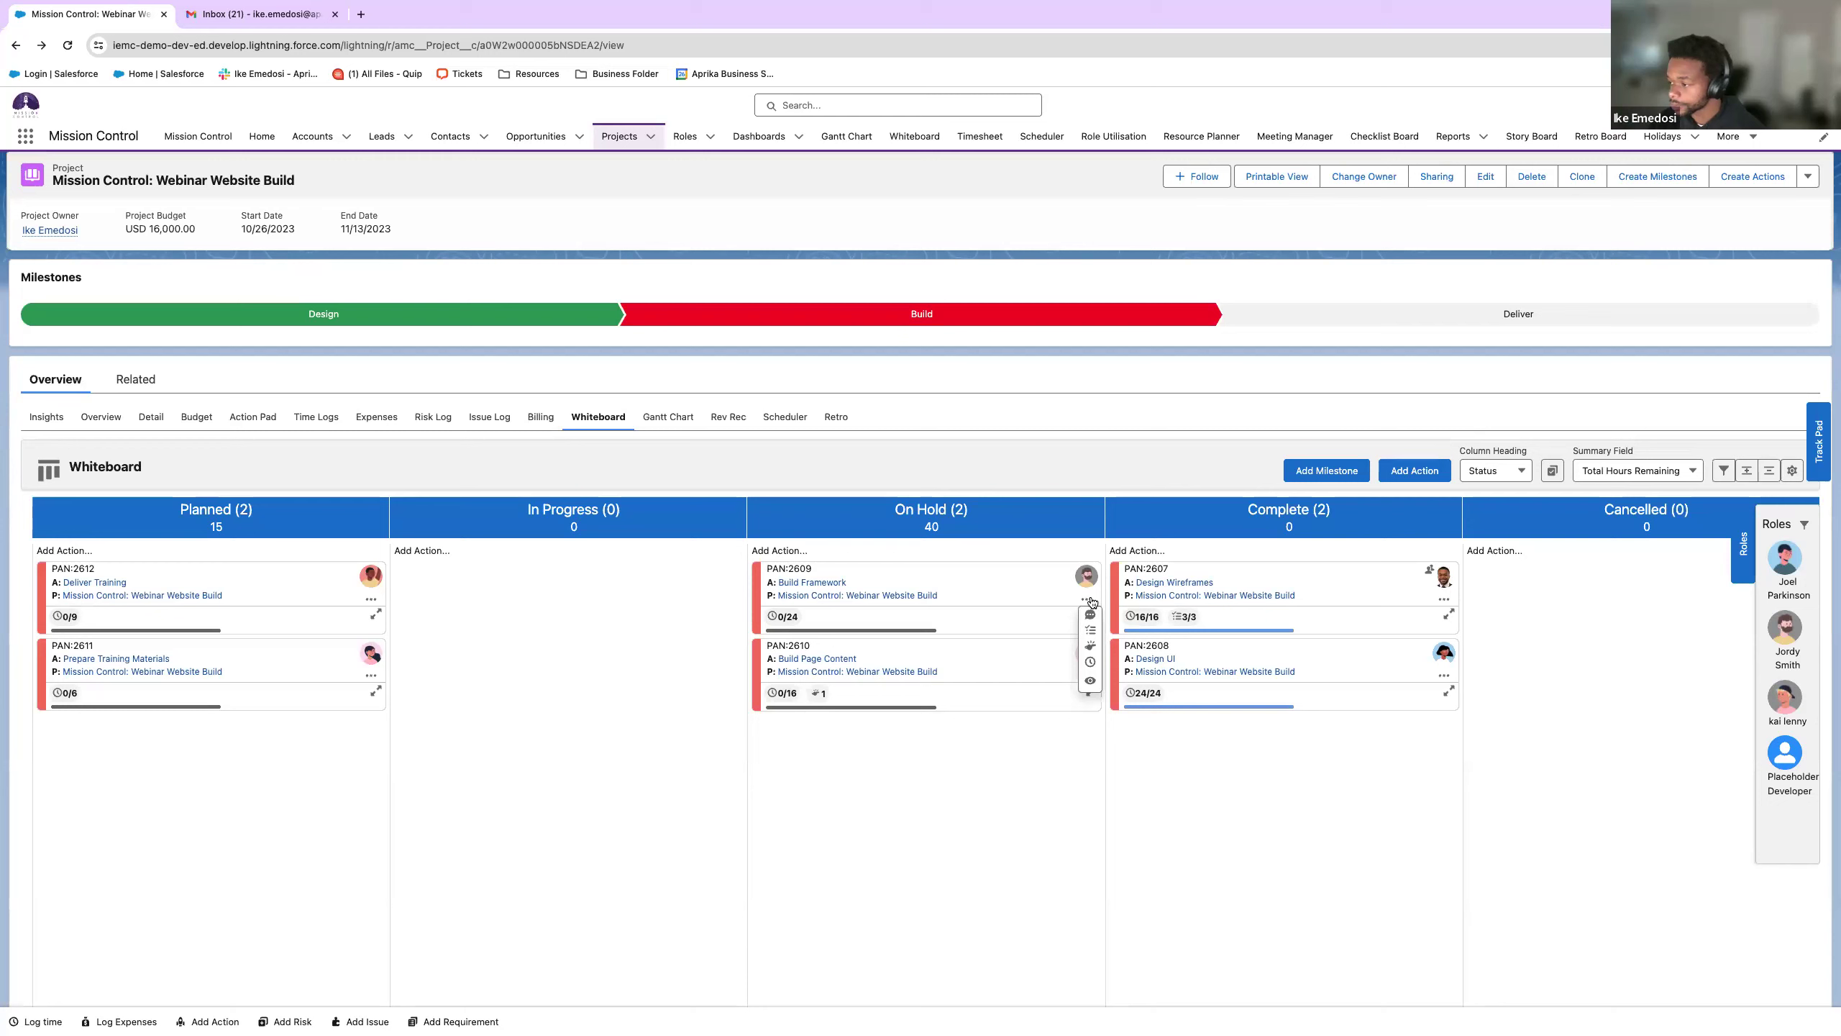
click(1091, 602)
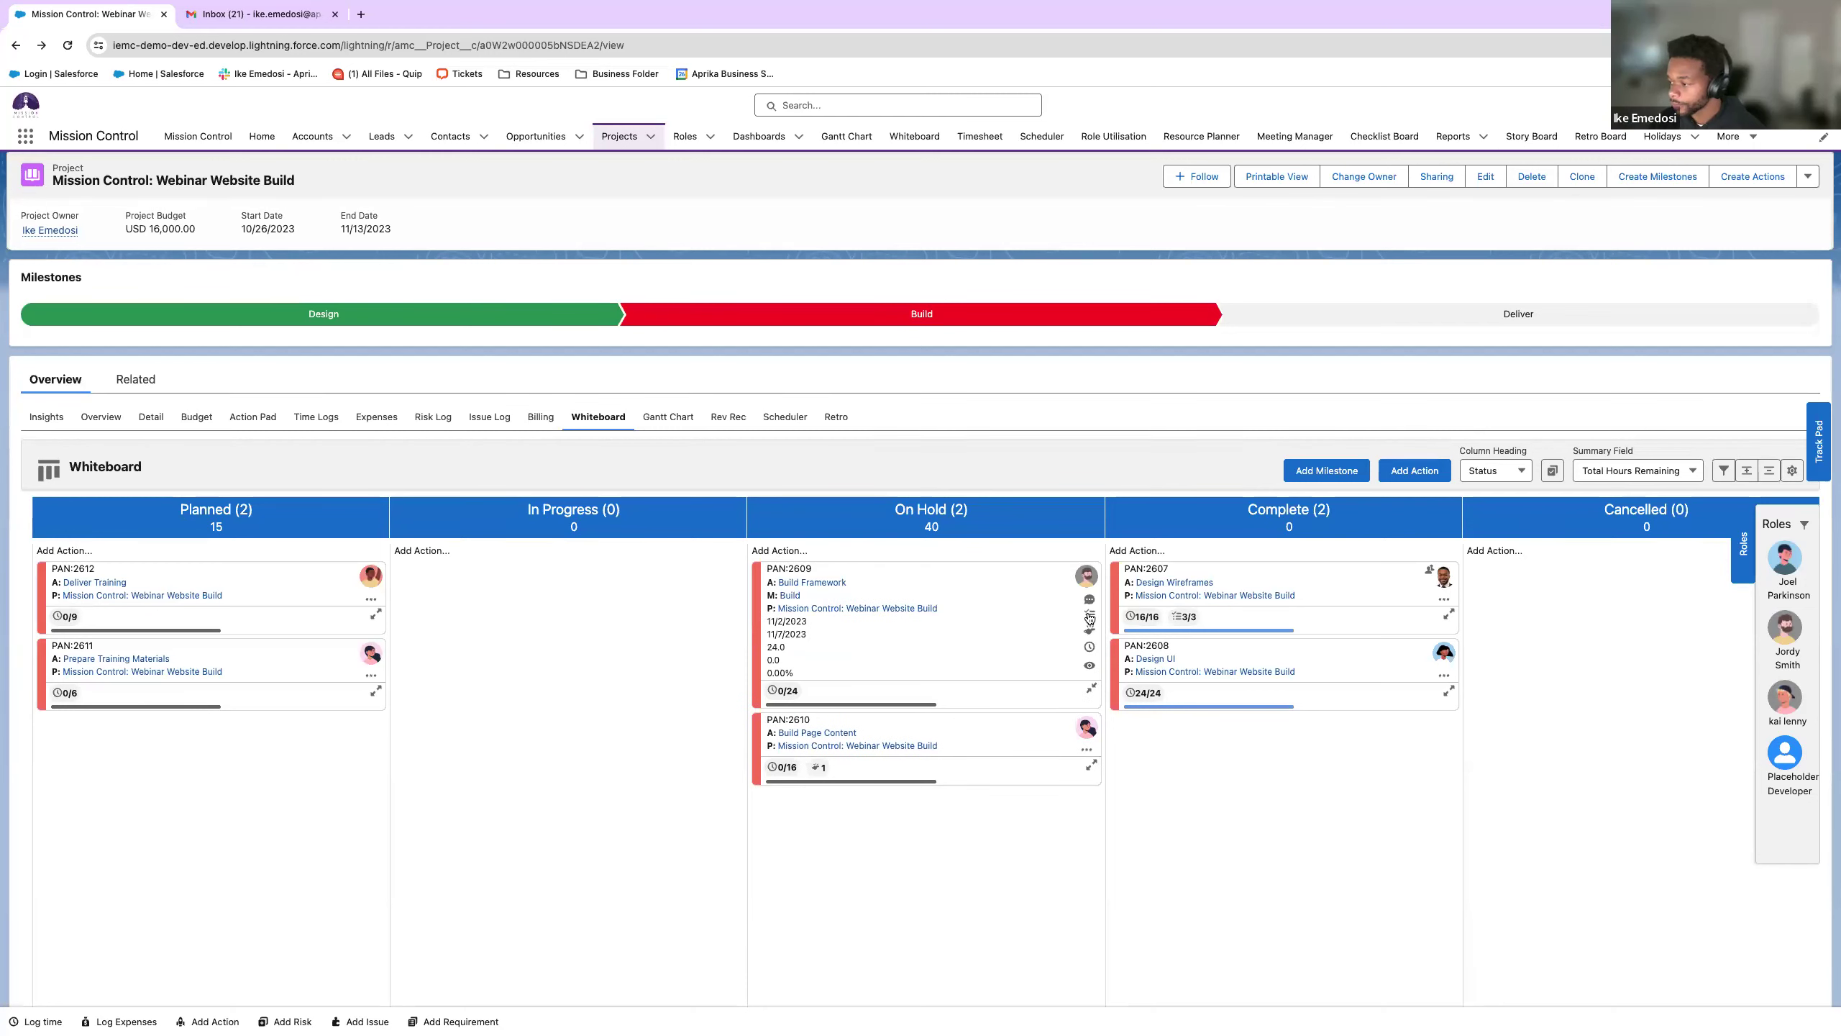
drag(1780, 698, 1082, 582)
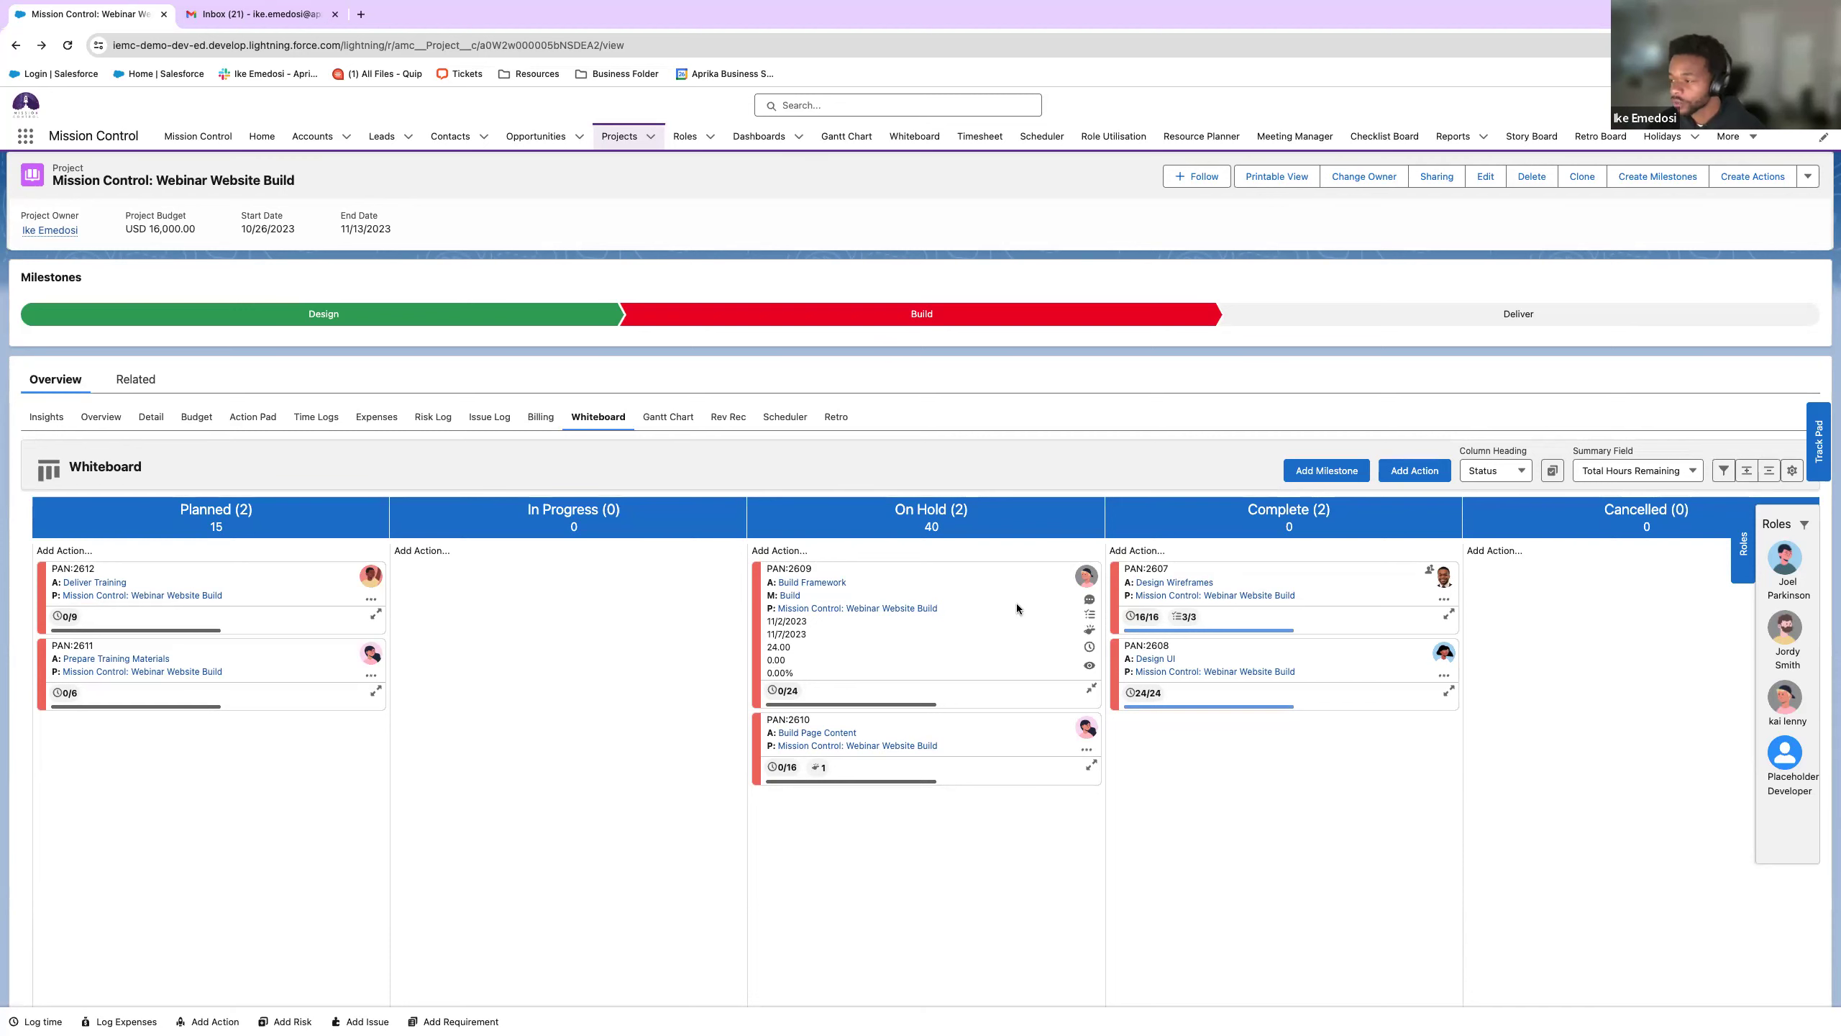
drag(999, 592, 636, 573)
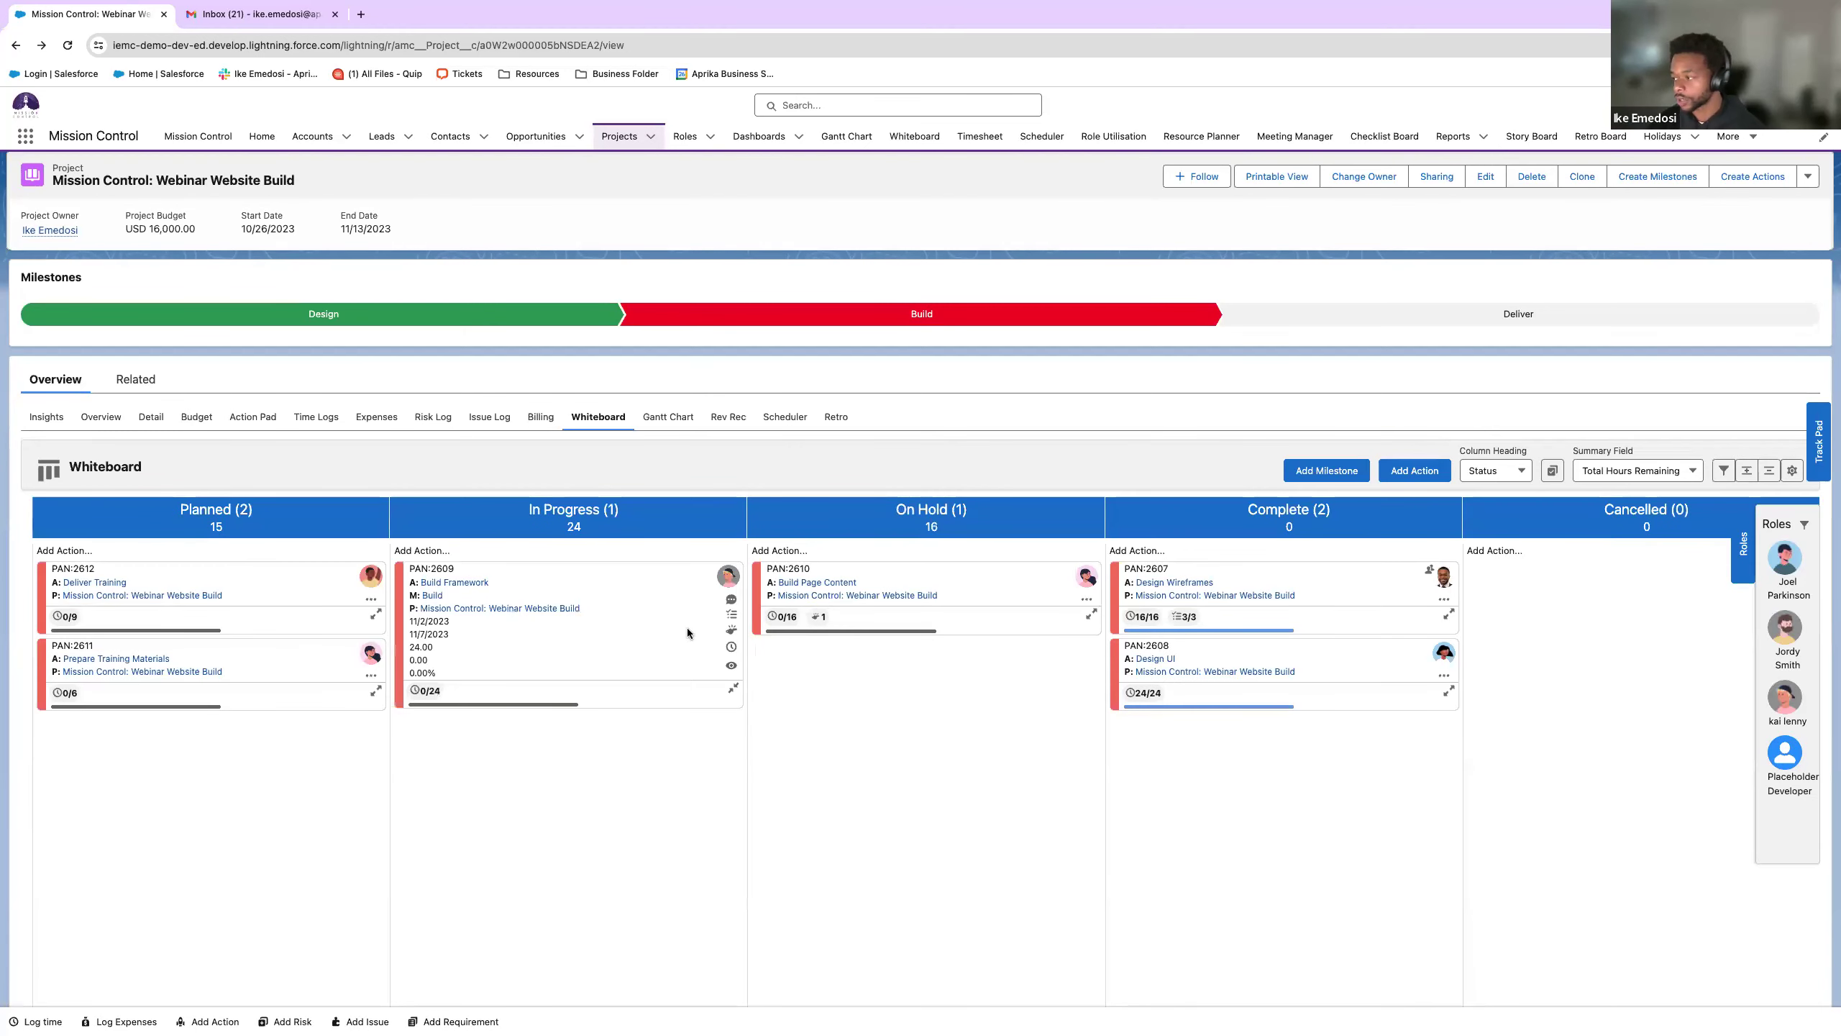
- Hide the roles list and examine the action counts and remaining hours at the head of each whiteboard column
scroll(687, 627, down, 3)
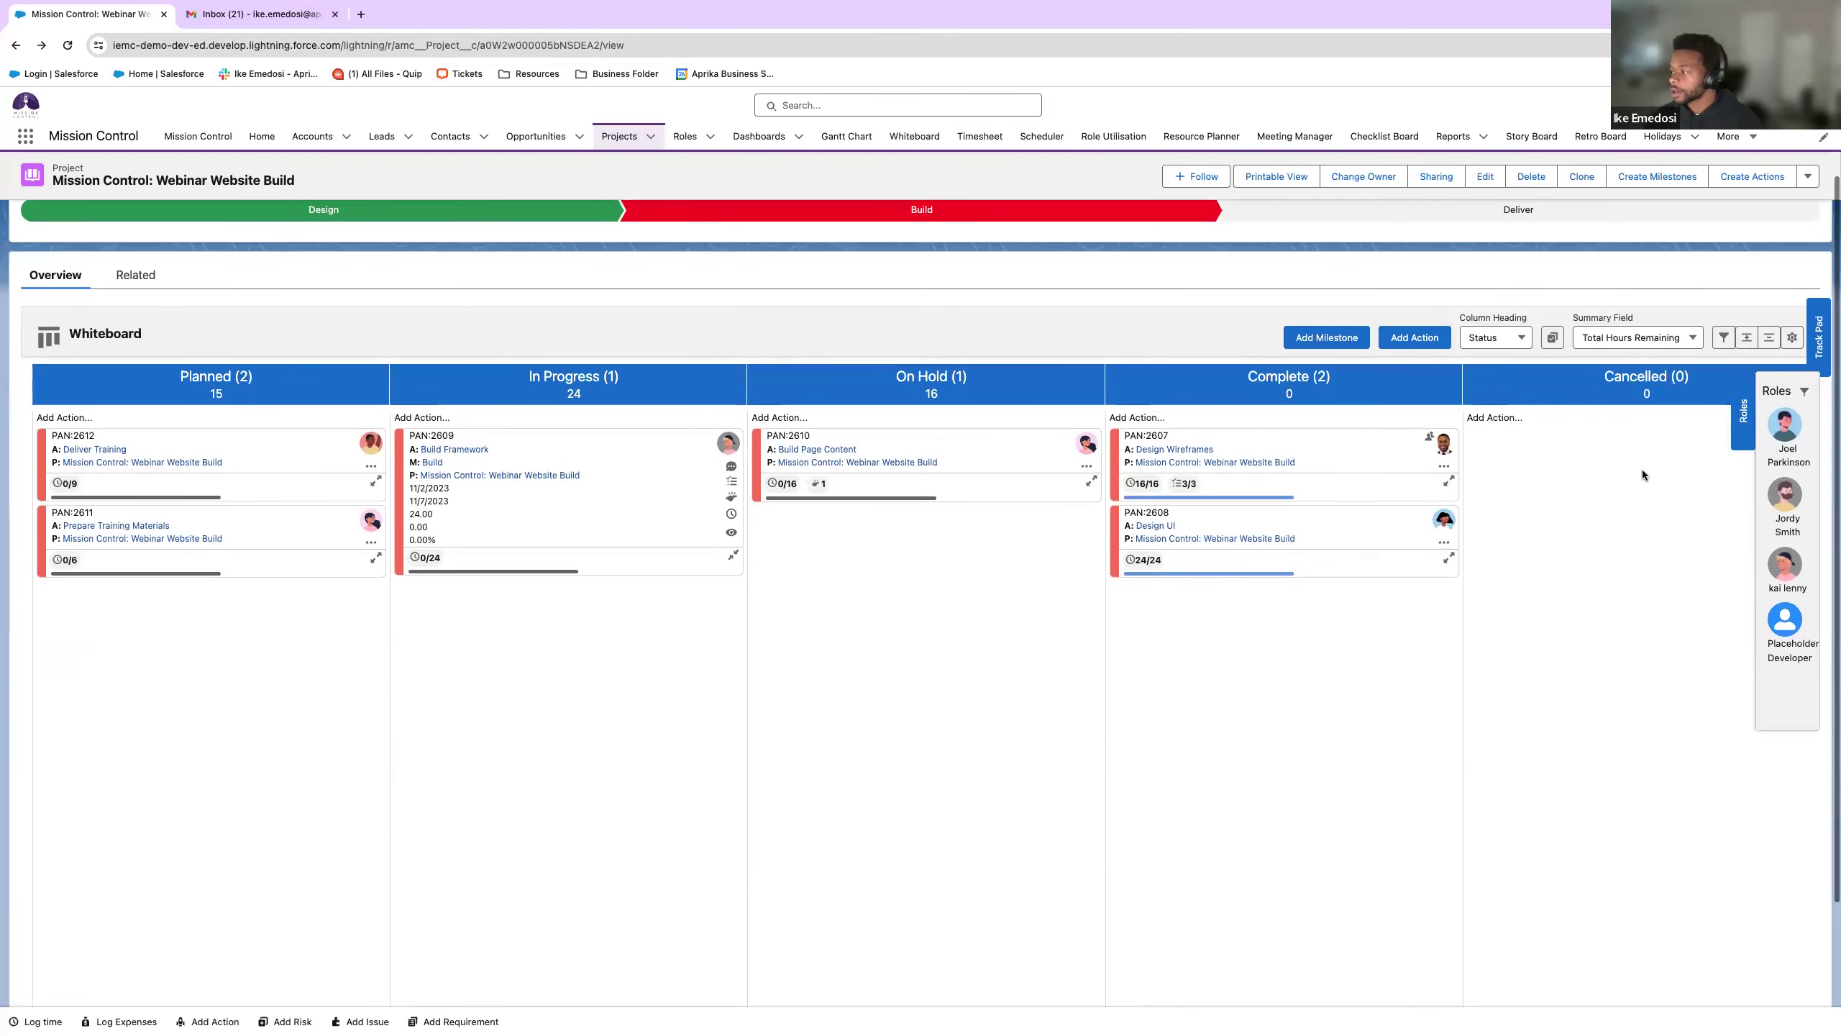
click(1744, 417)
scroll(1168, 543, up, 1)
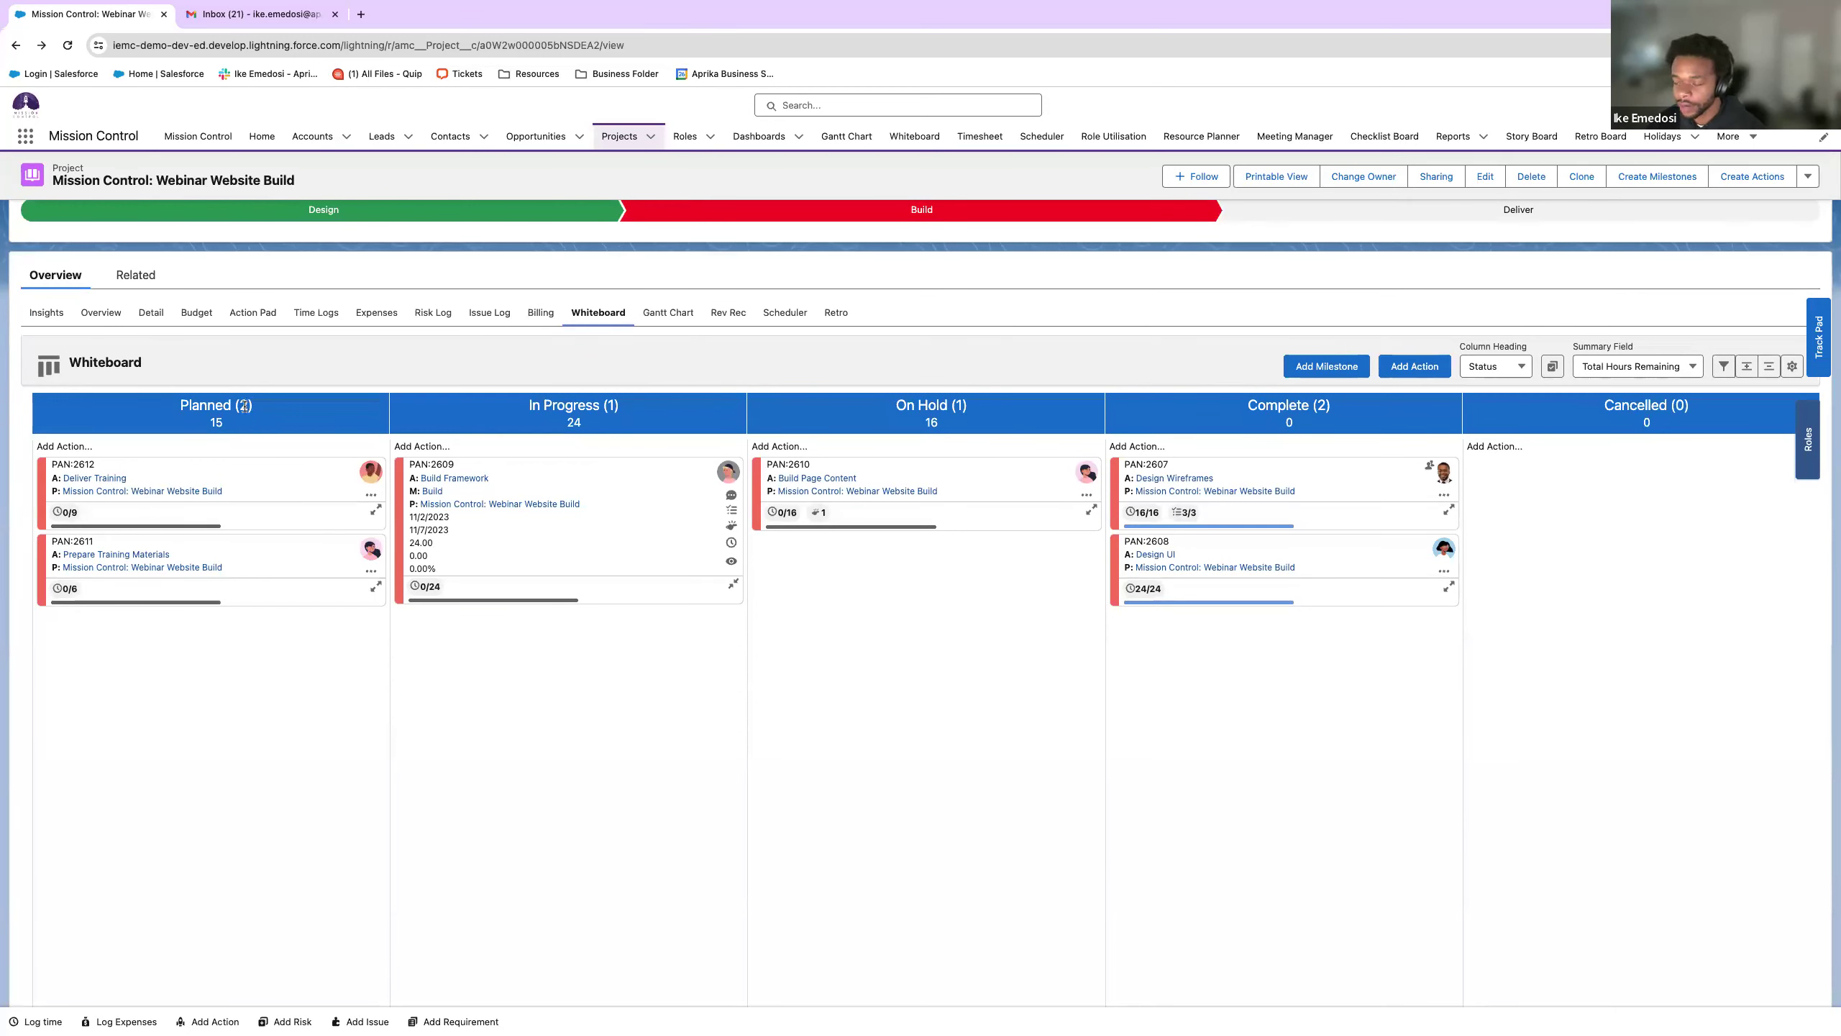
double_click(215, 422)
click(245, 411)
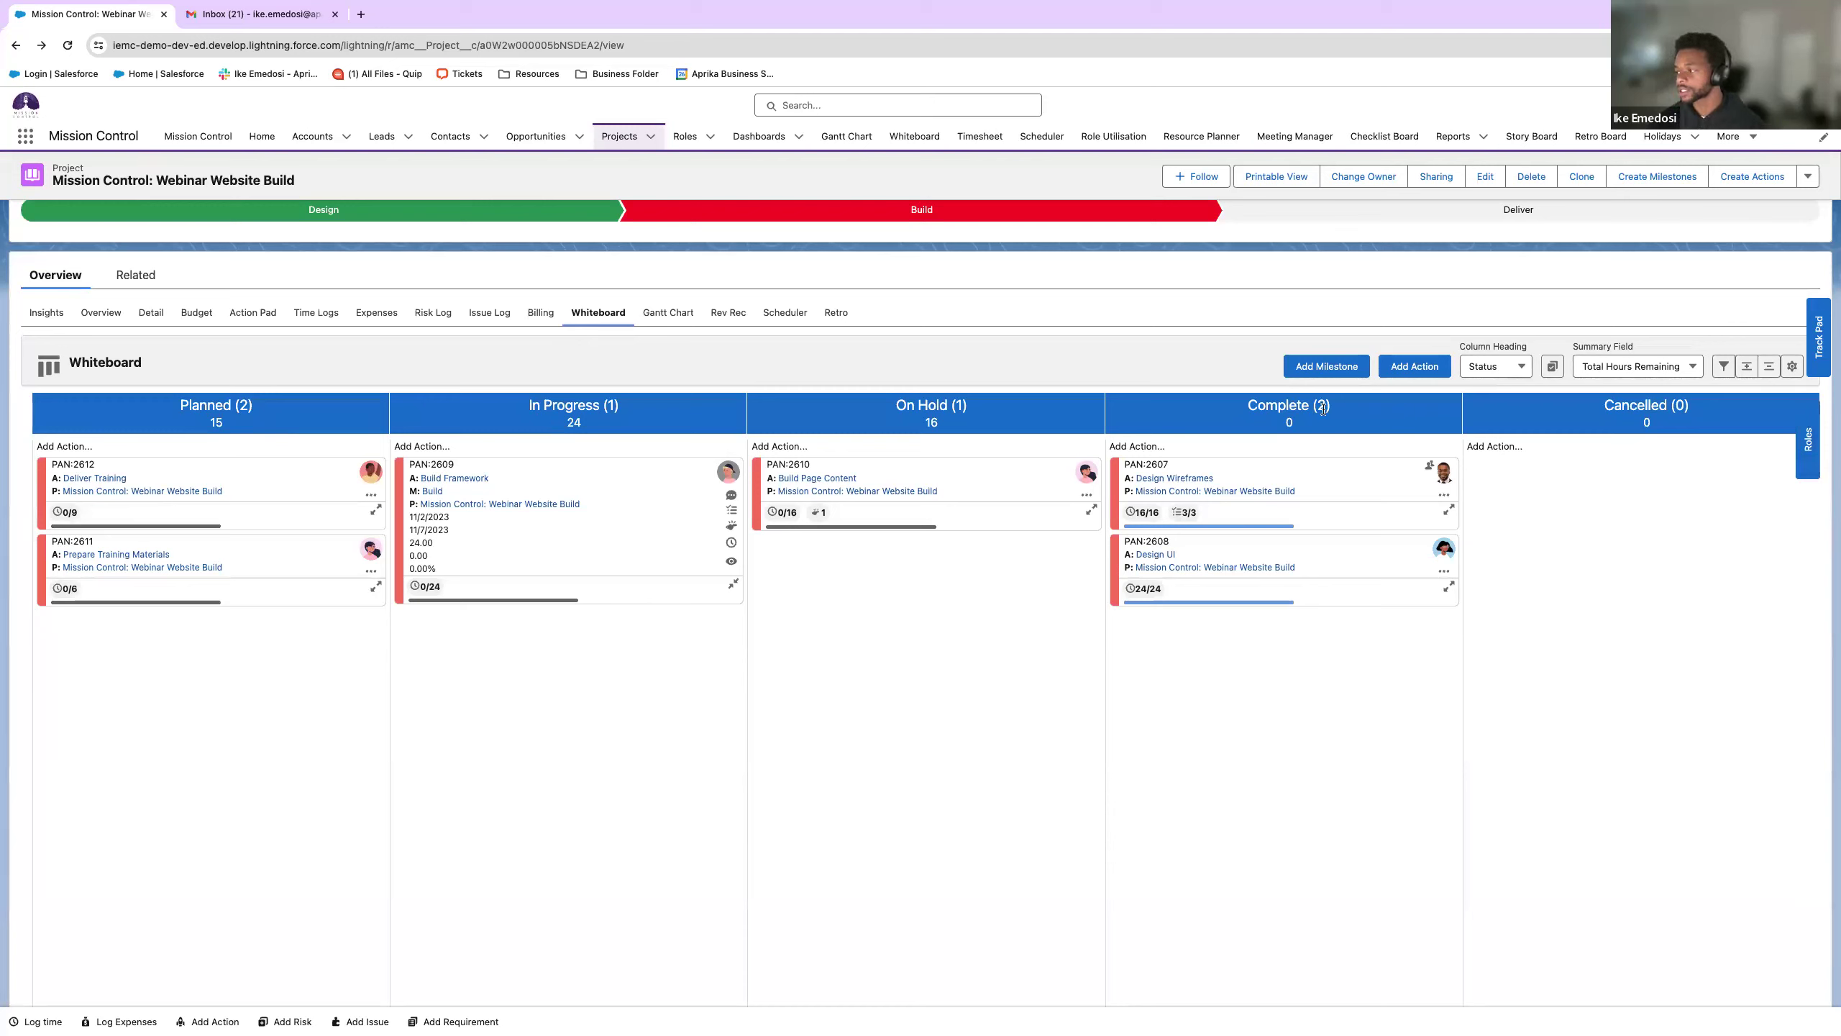
- Show the fields available as the whiteboard's column heading
click(1478, 373)
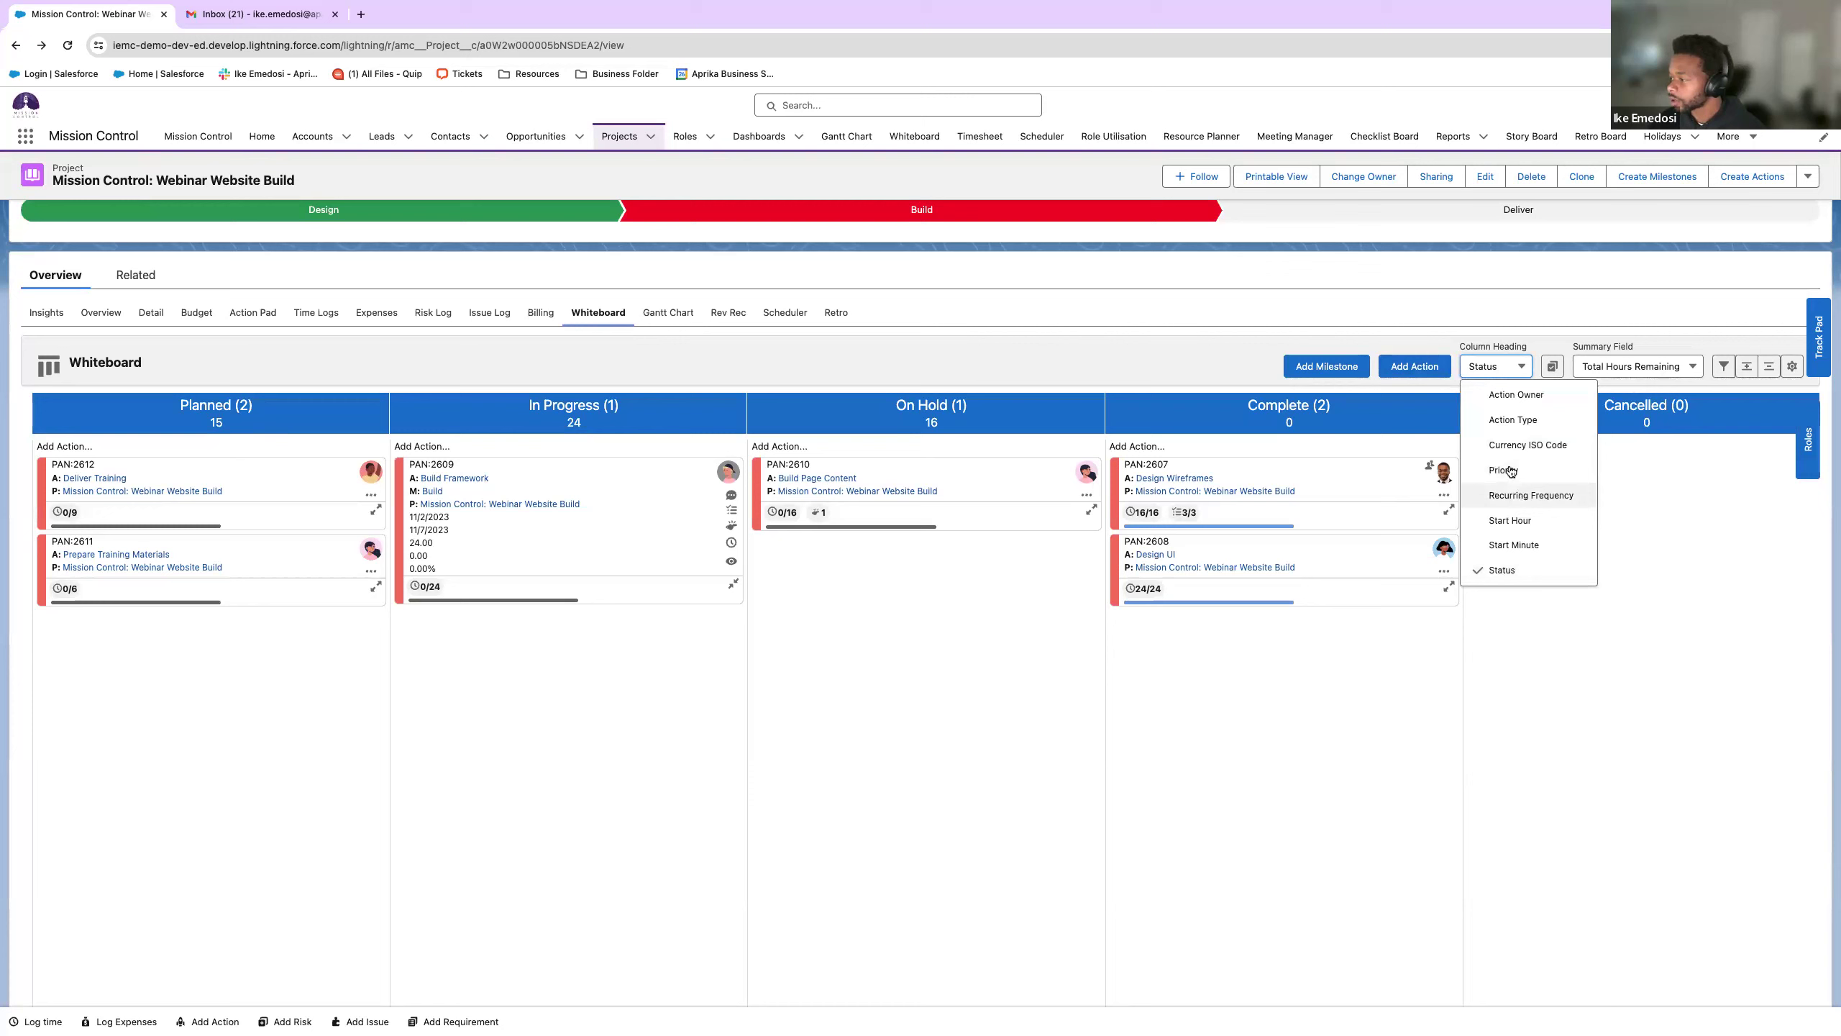
- View the whiteboard's actions grouped by Action Type and by Action Owner
click(1514, 421)
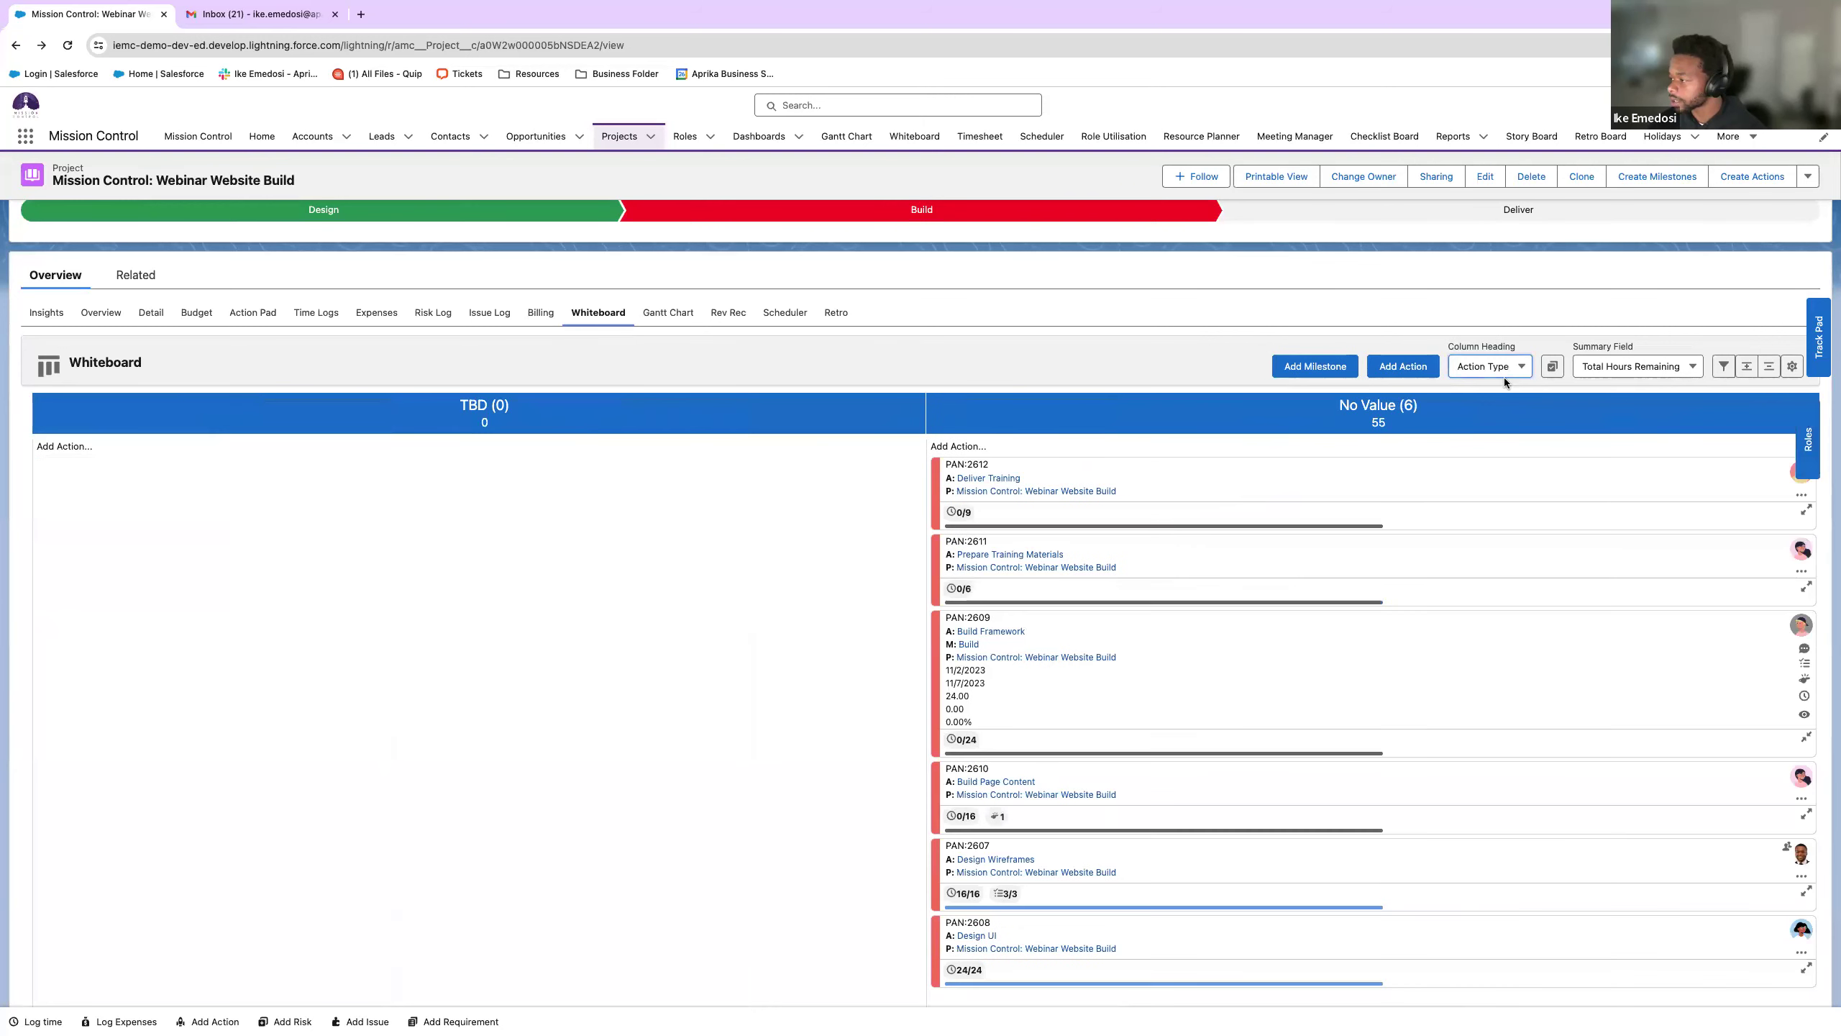
click(1502, 376)
click(1504, 403)
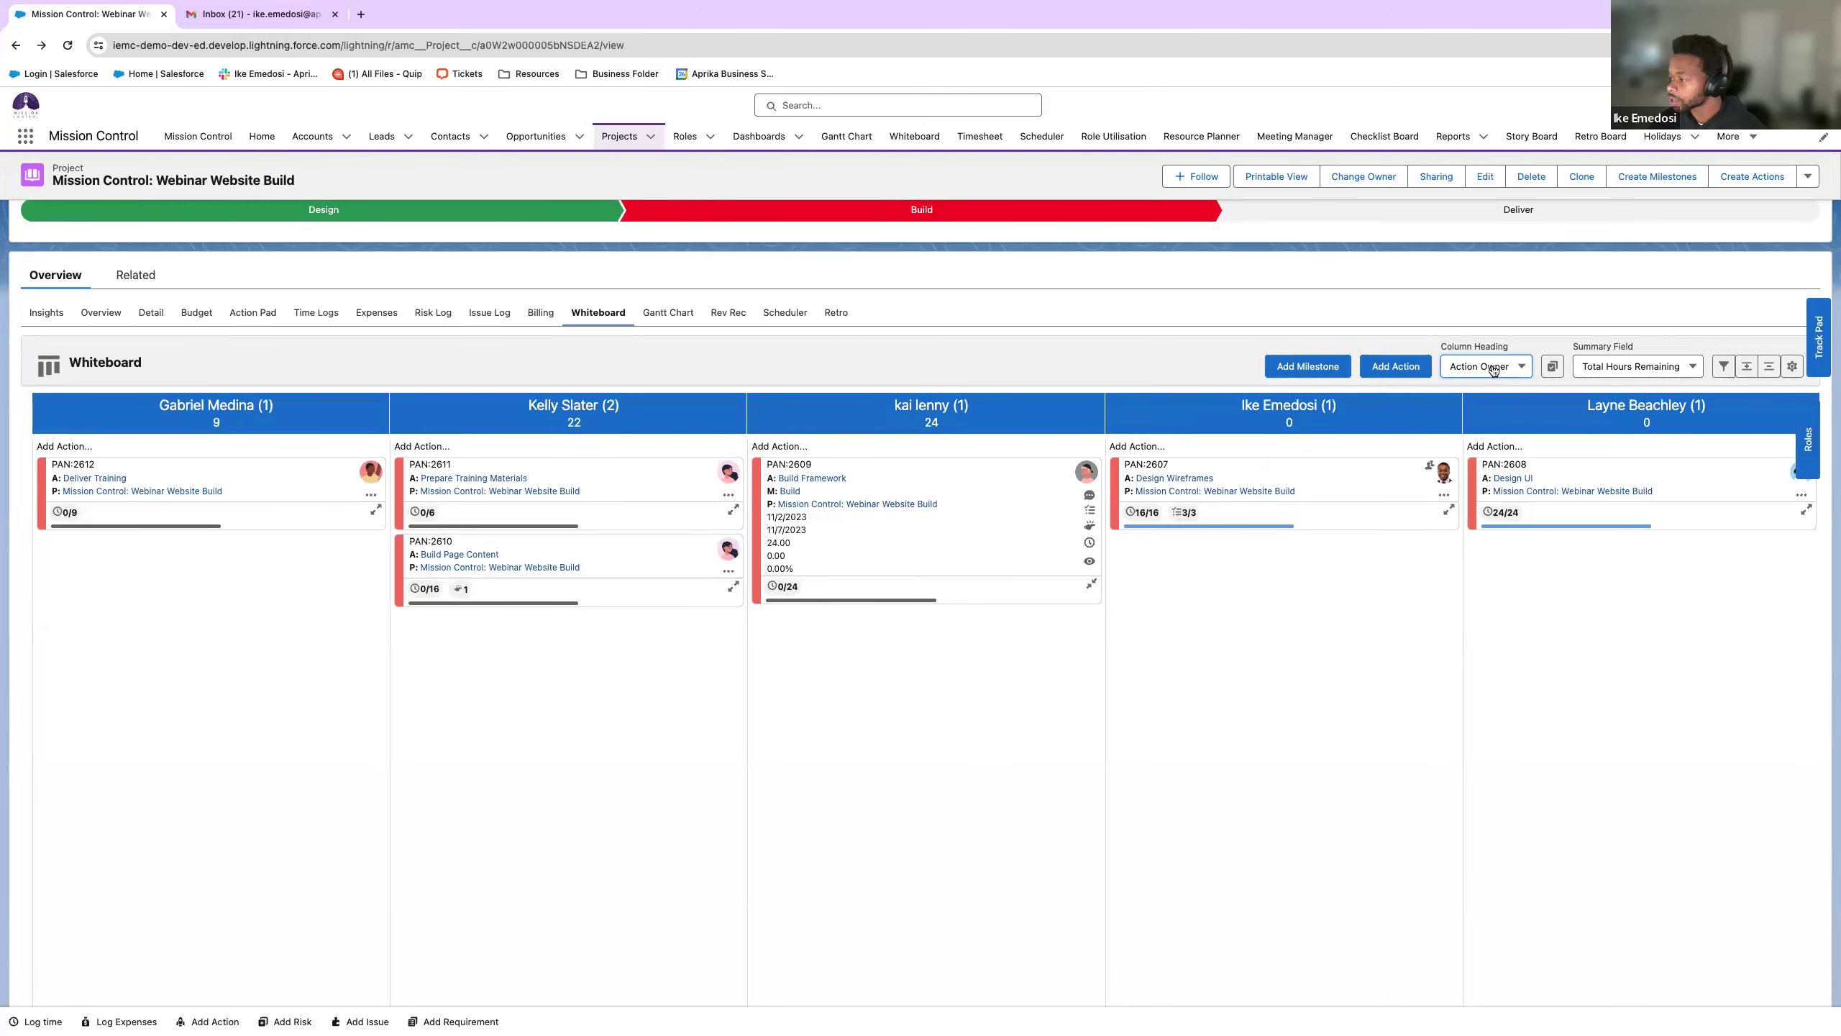
- Group the whiteboard columns by Priority and move the Build Page Content and Build Framework actions to High
click(1493, 370)
click(1503, 497)
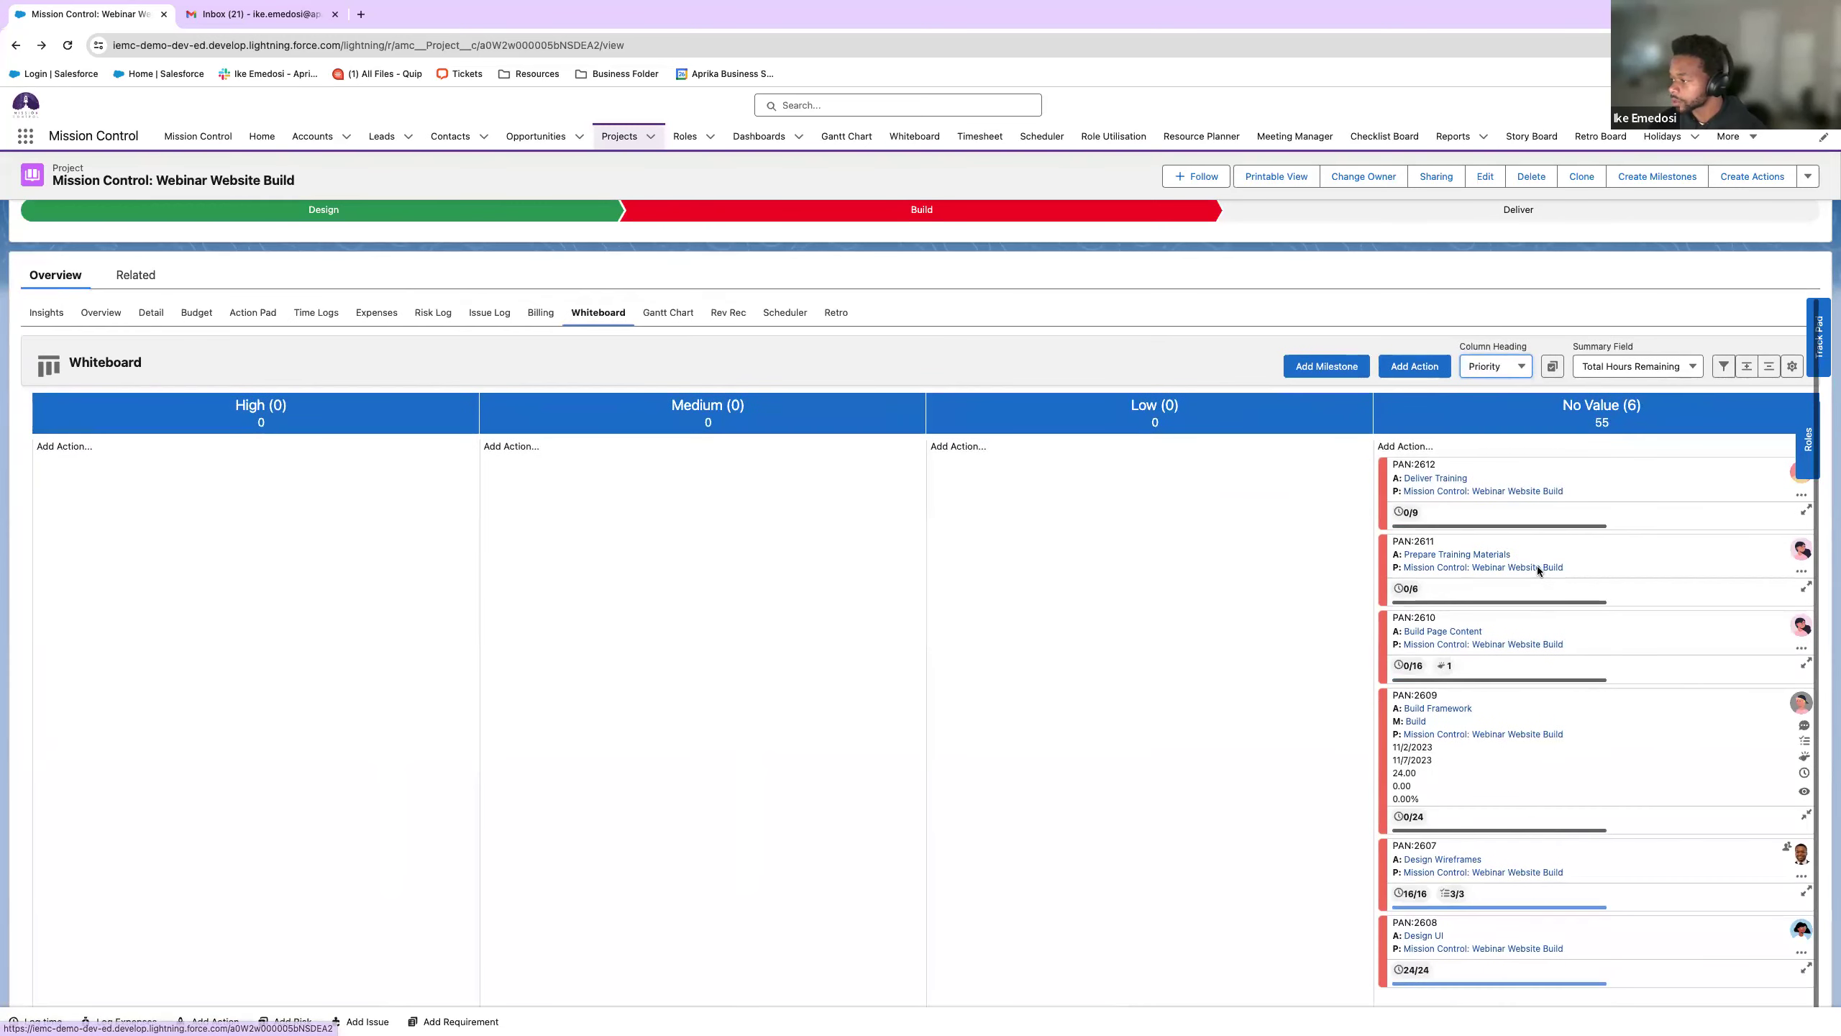
drag(1570, 615, 313, 486)
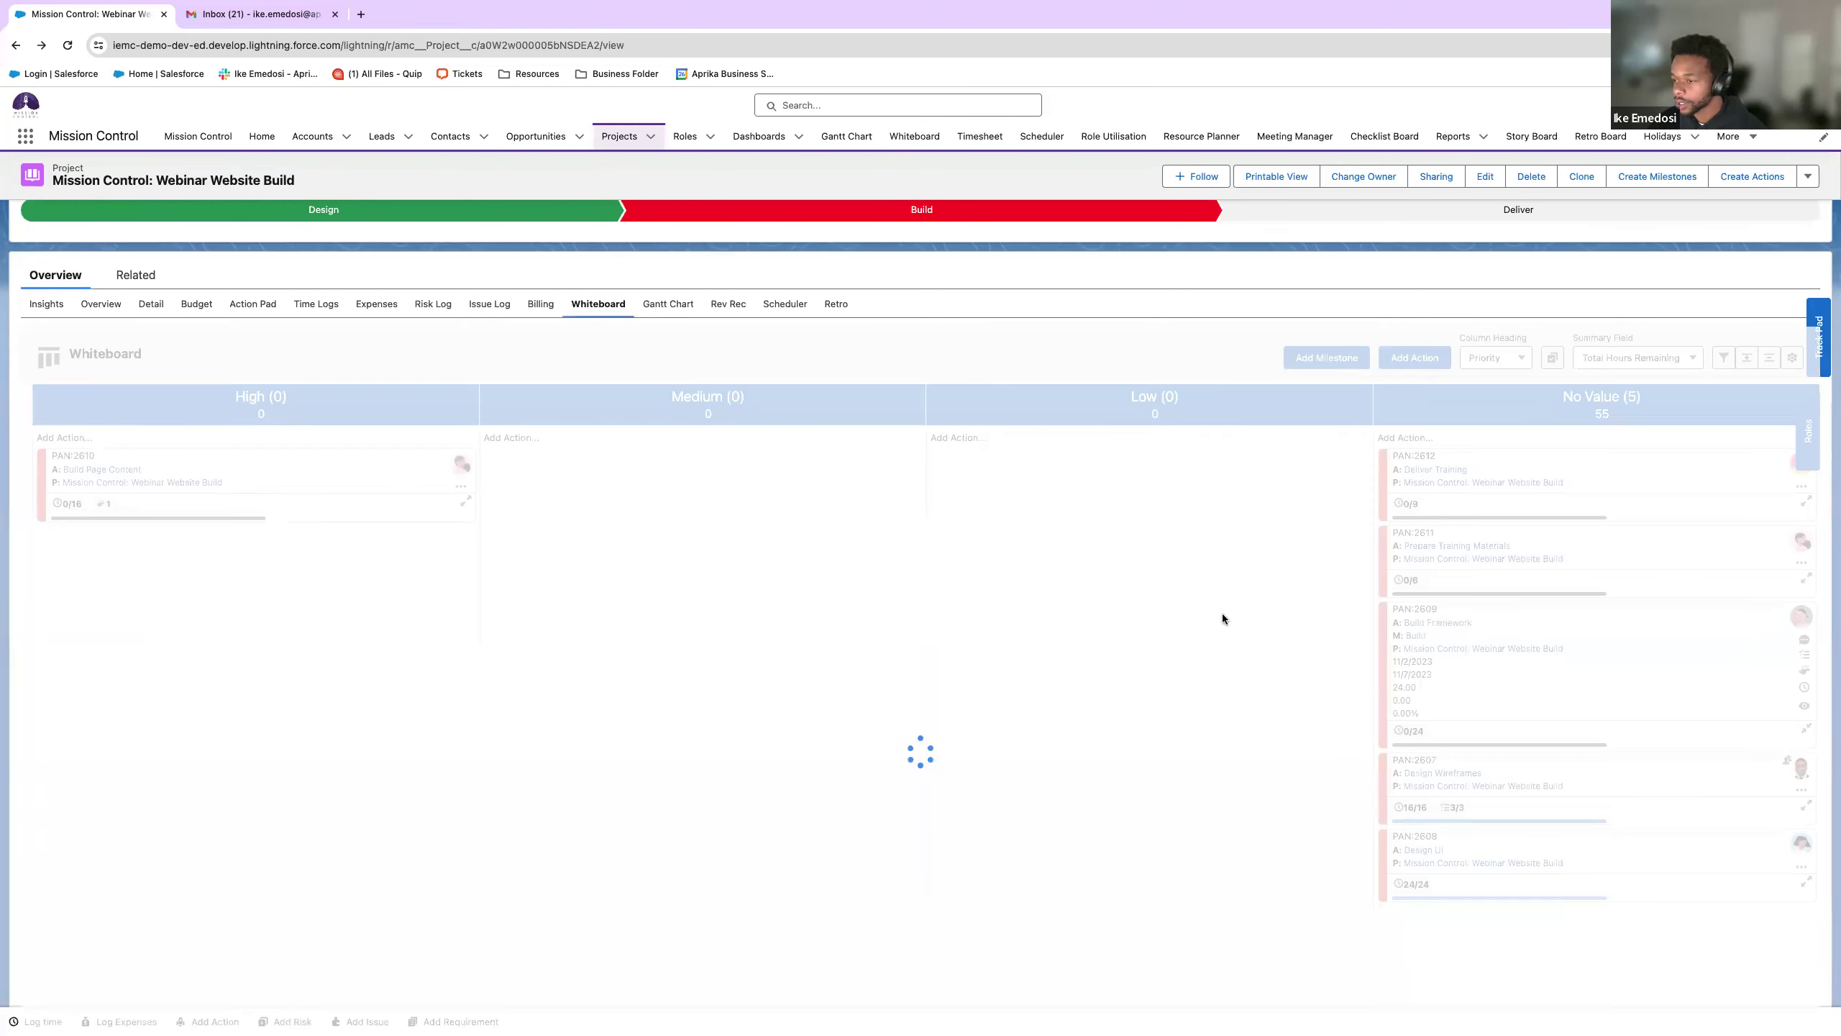
drag(1596, 664, 242, 547)
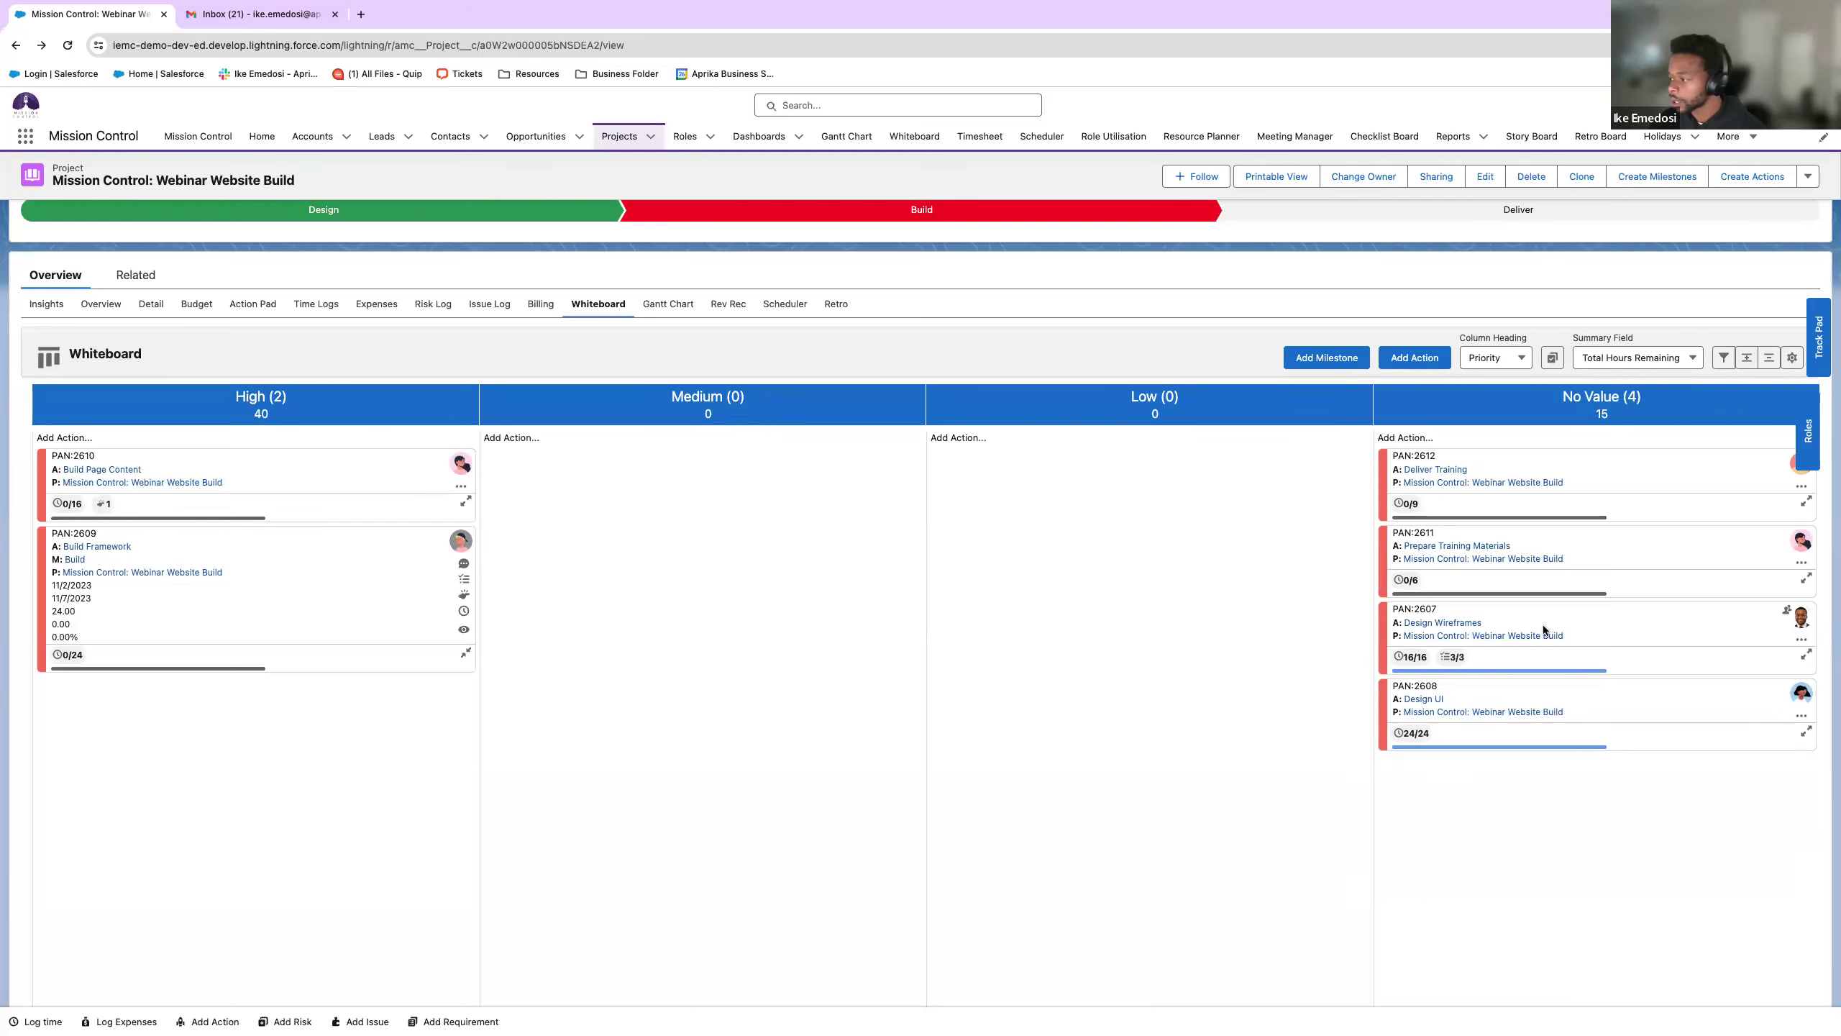
- Move the Deliver Training and Prepare Training Materials actions to Medium priority, and Design Wireframes to Low
drag(1527, 468, 711, 474)
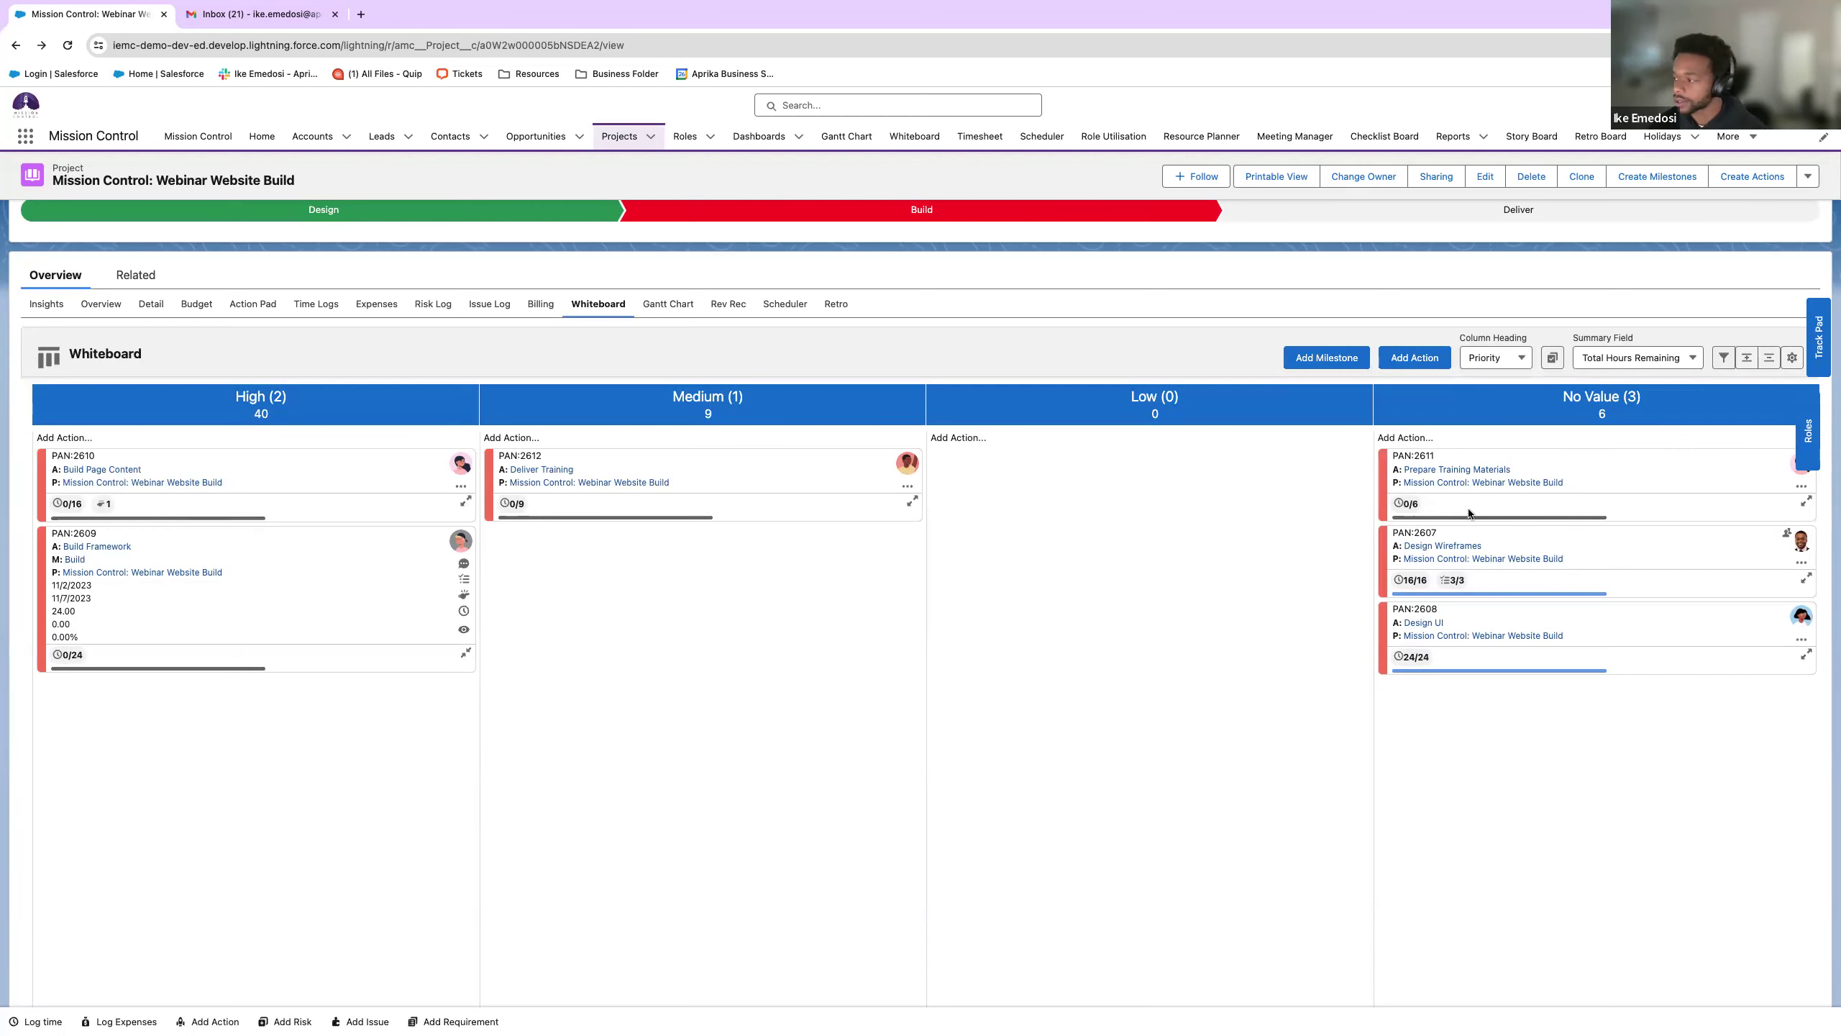
drag(1608, 472, 702, 586)
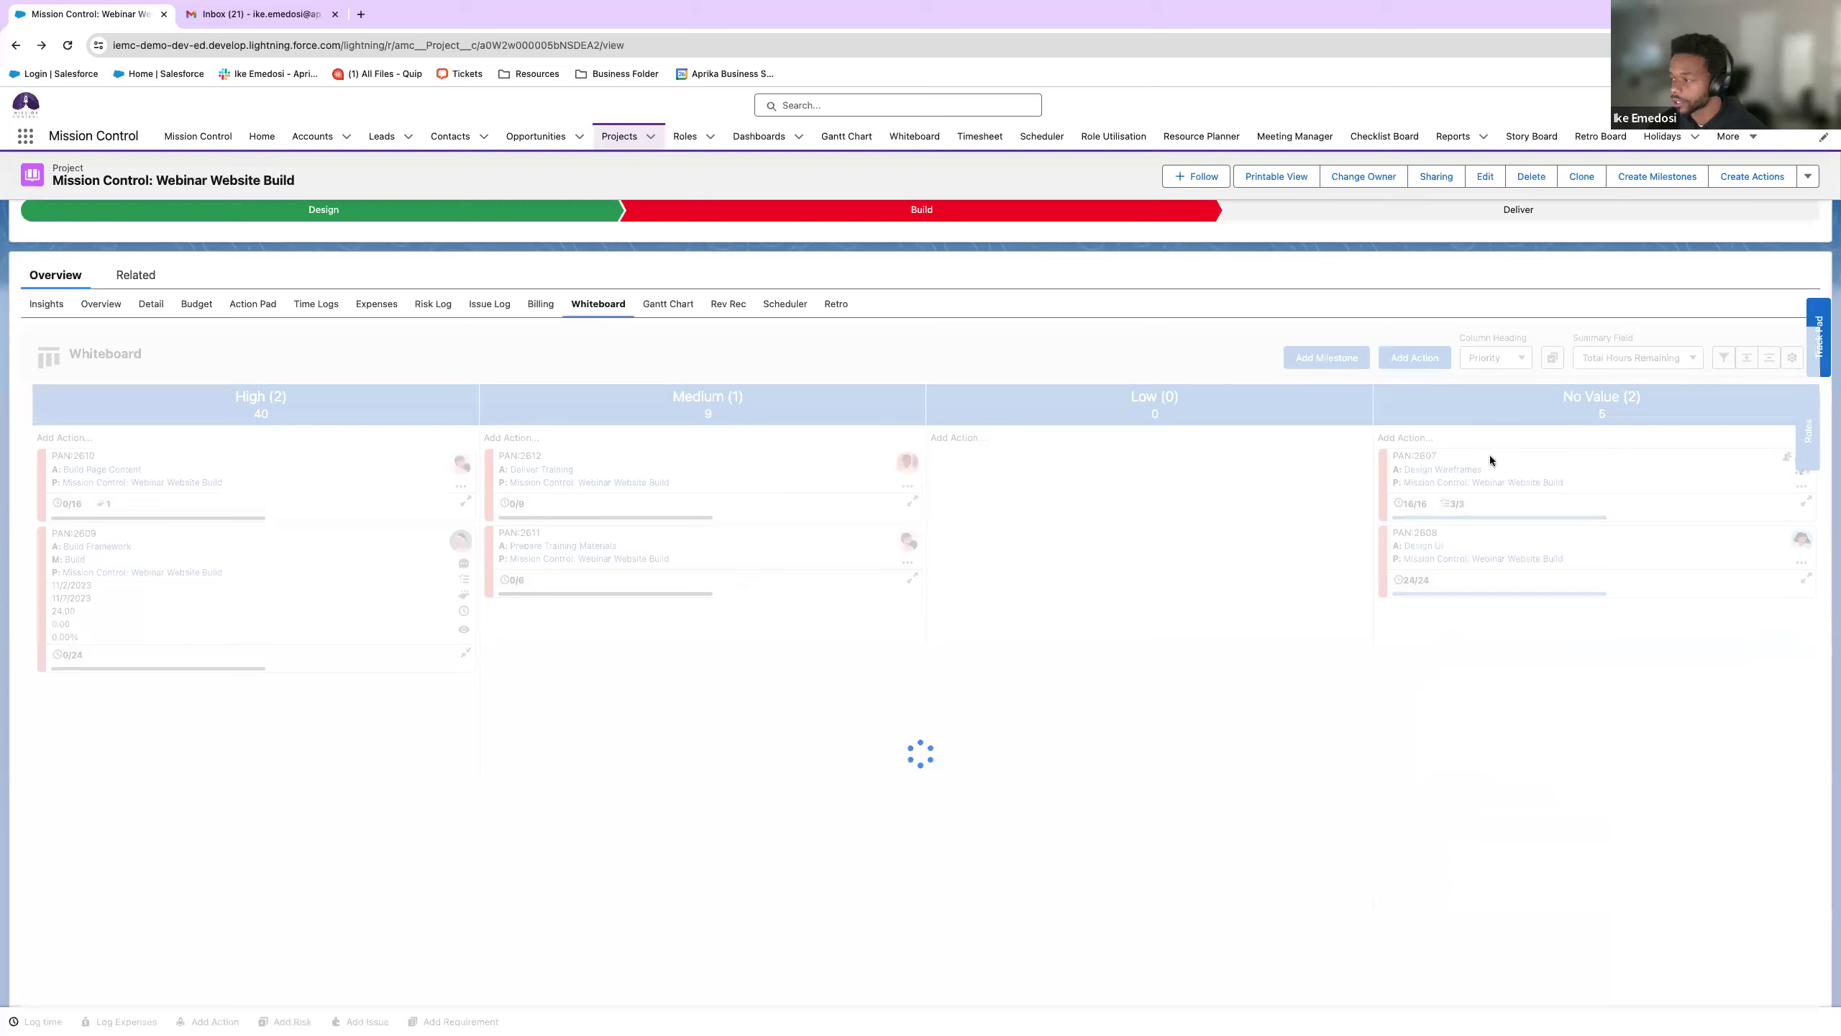
drag(1573, 469, 1216, 463)
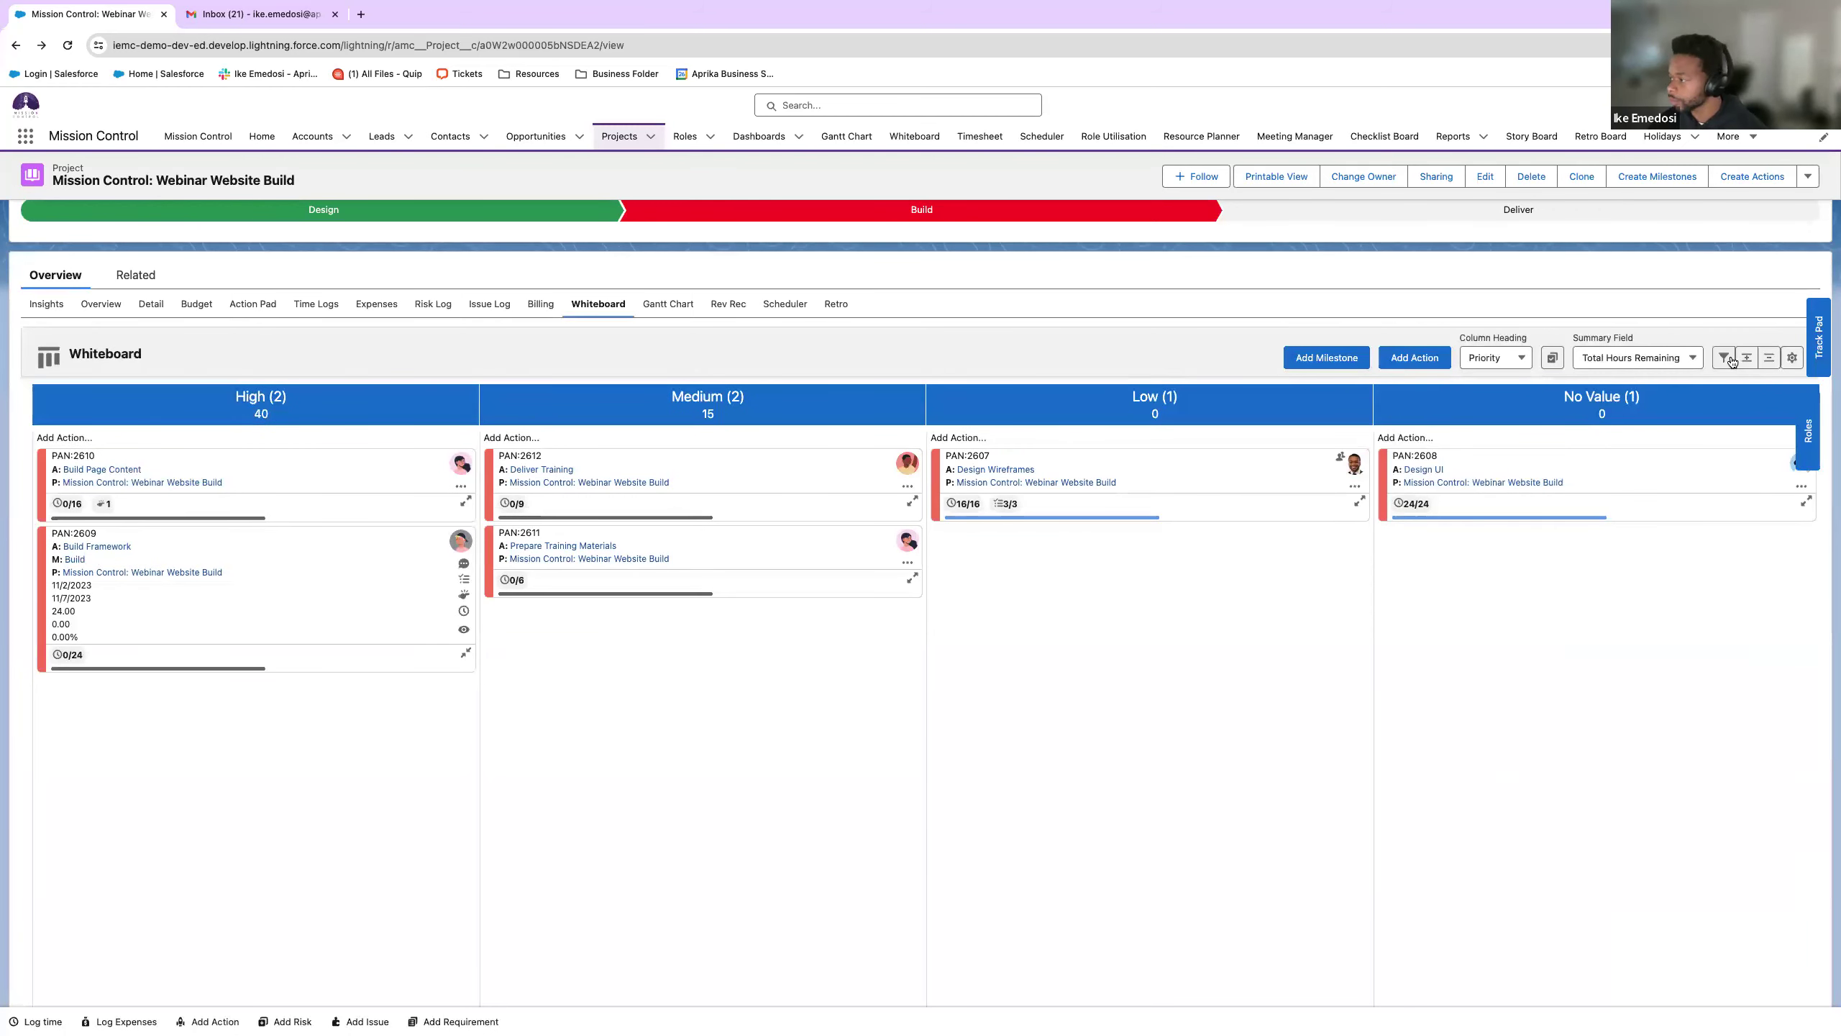
- Review the available project, action, role, date and custom field options in the Whiteboard Filters, and close them without filtering
click(1728, 356)
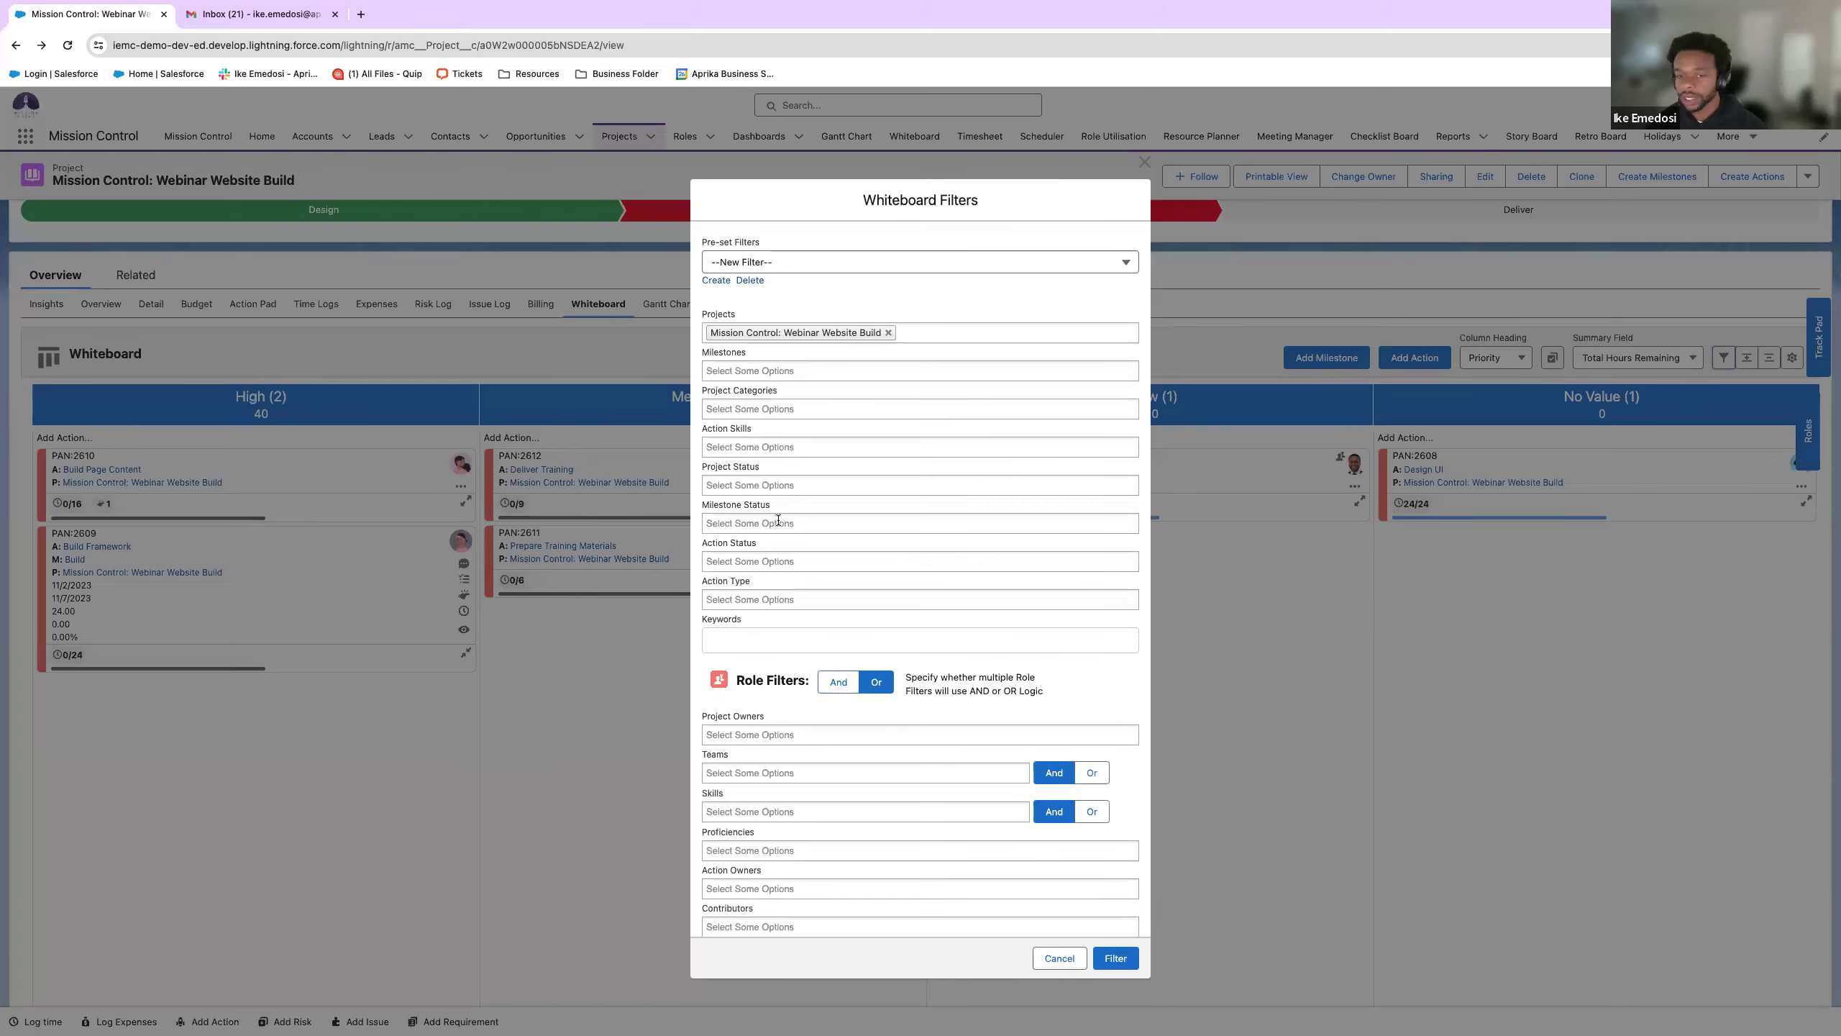
scroll(799, 504, down, 3)
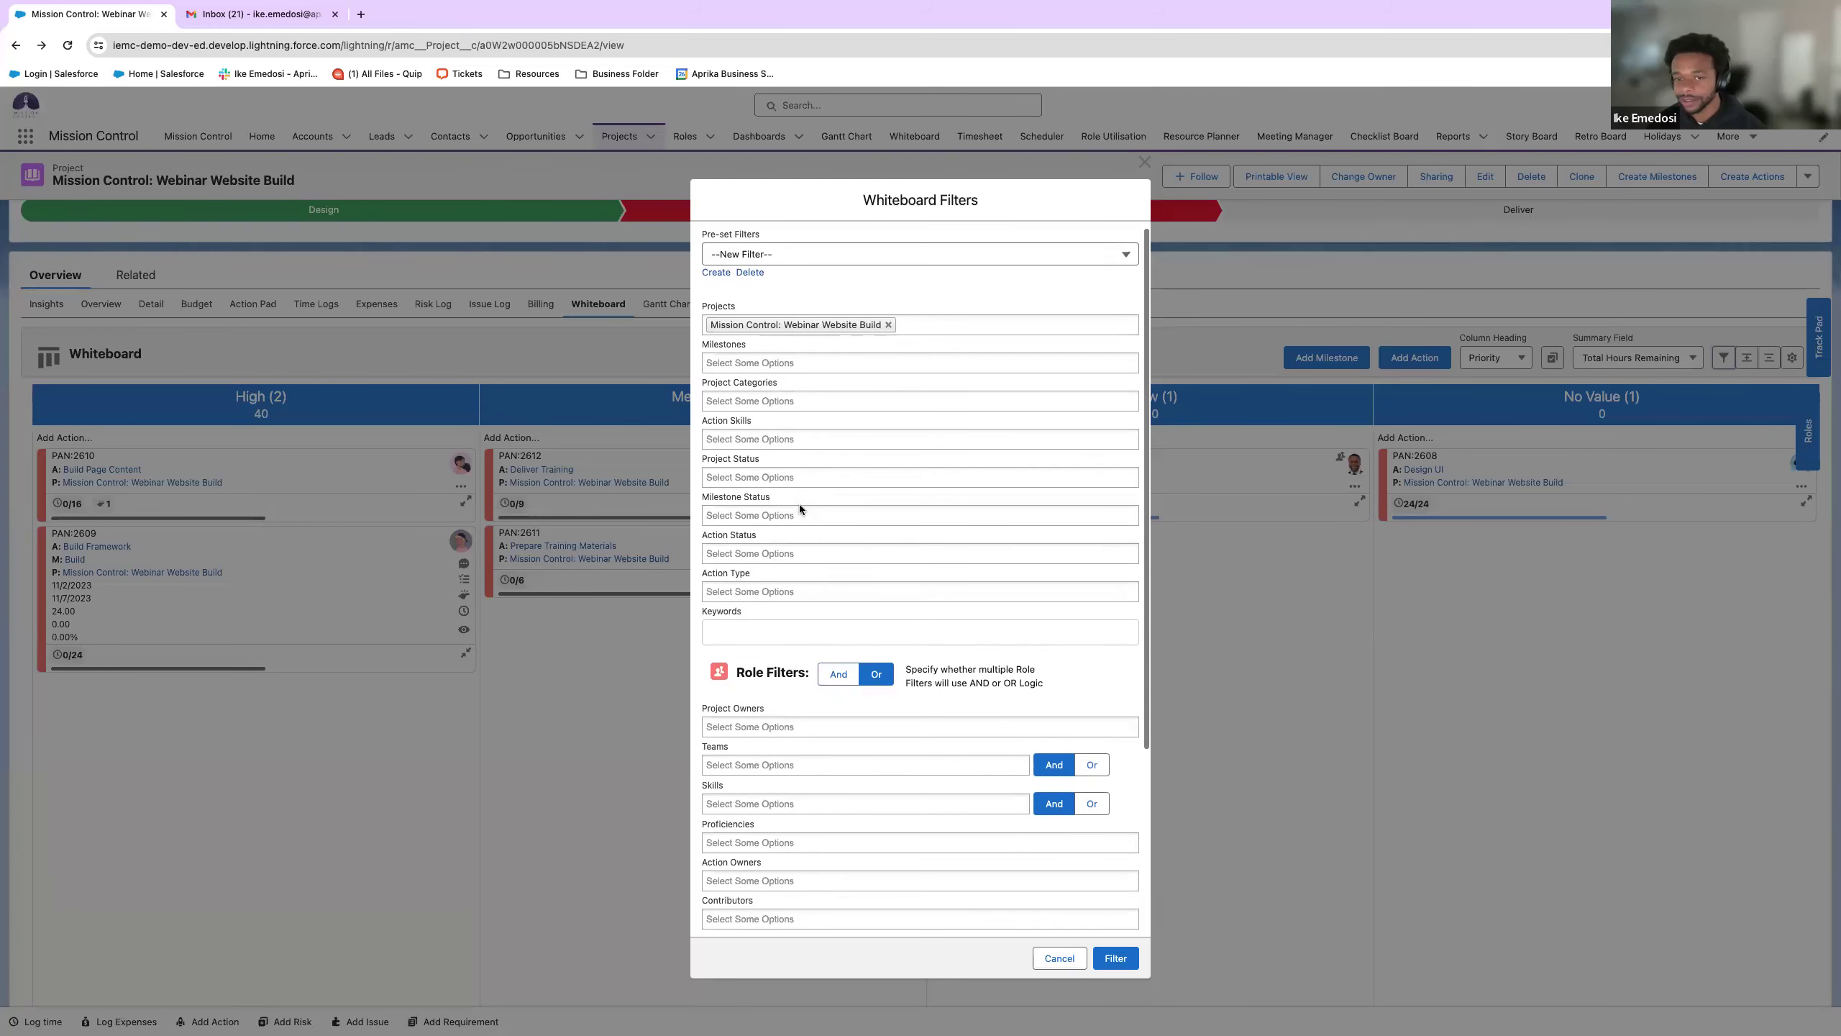
scroll(799, 504, up, 3)
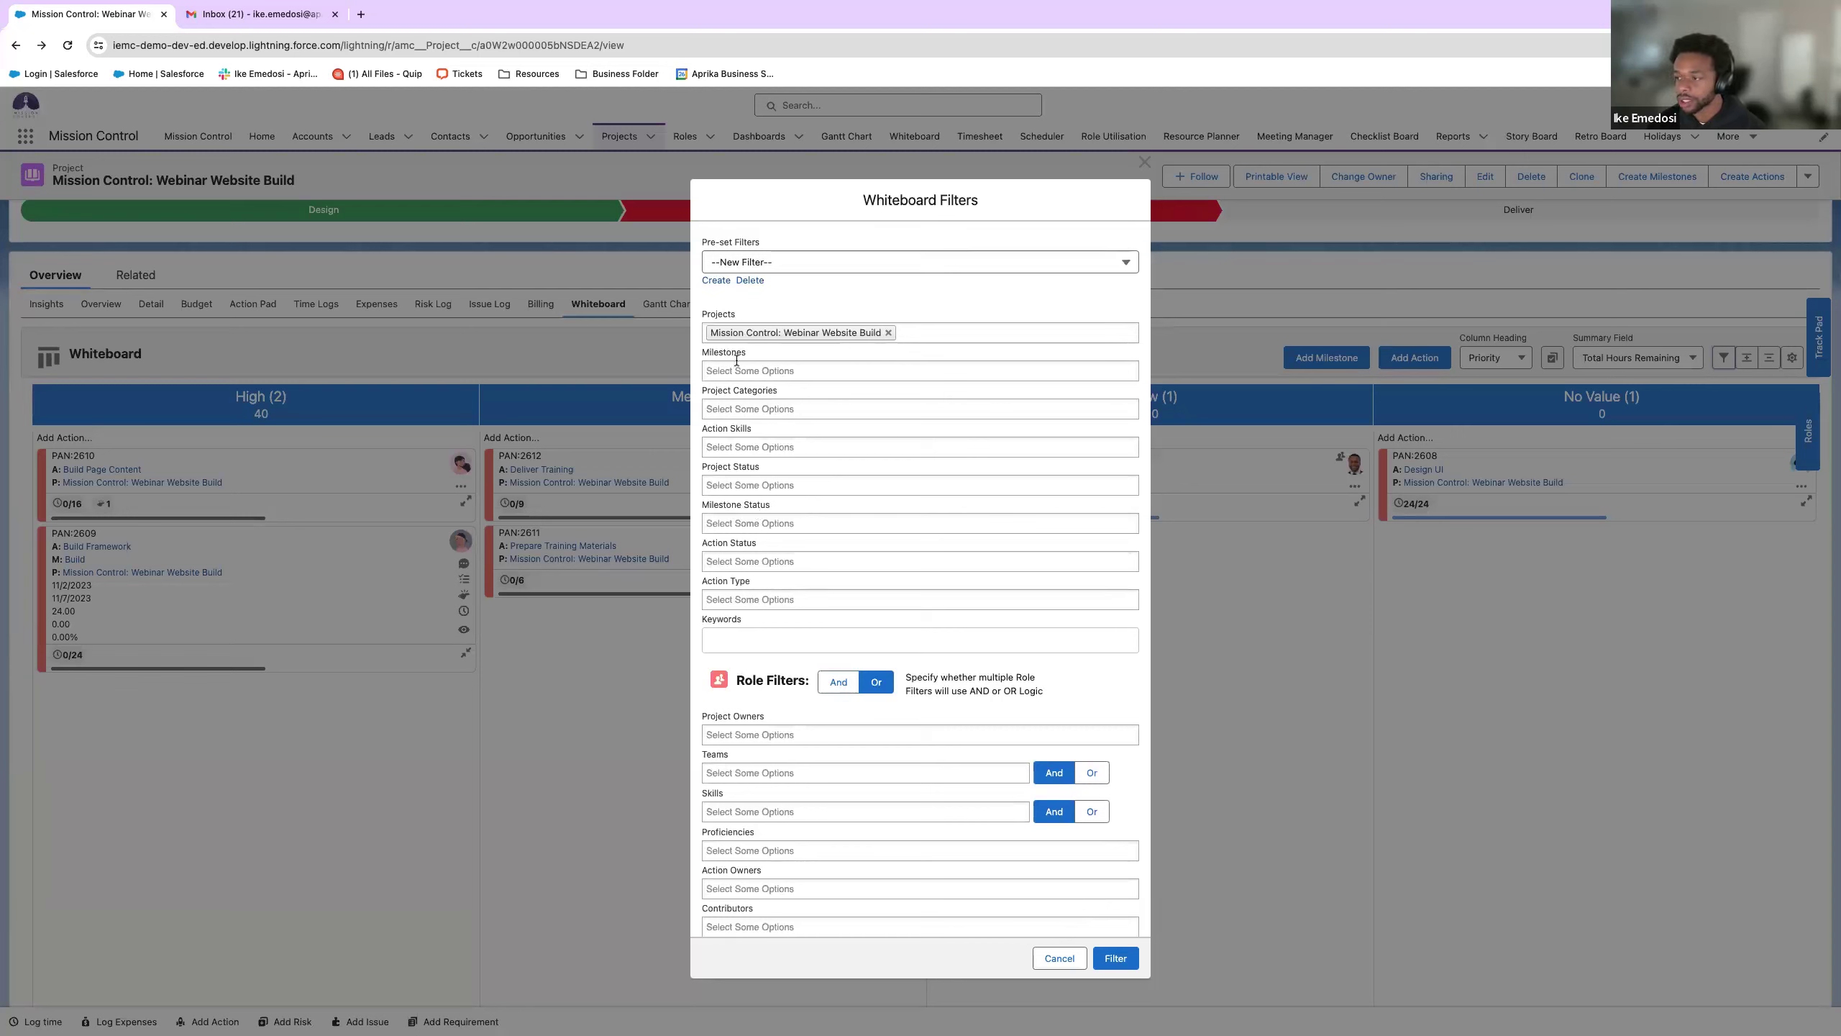
scroll(853, 430, down, 1)
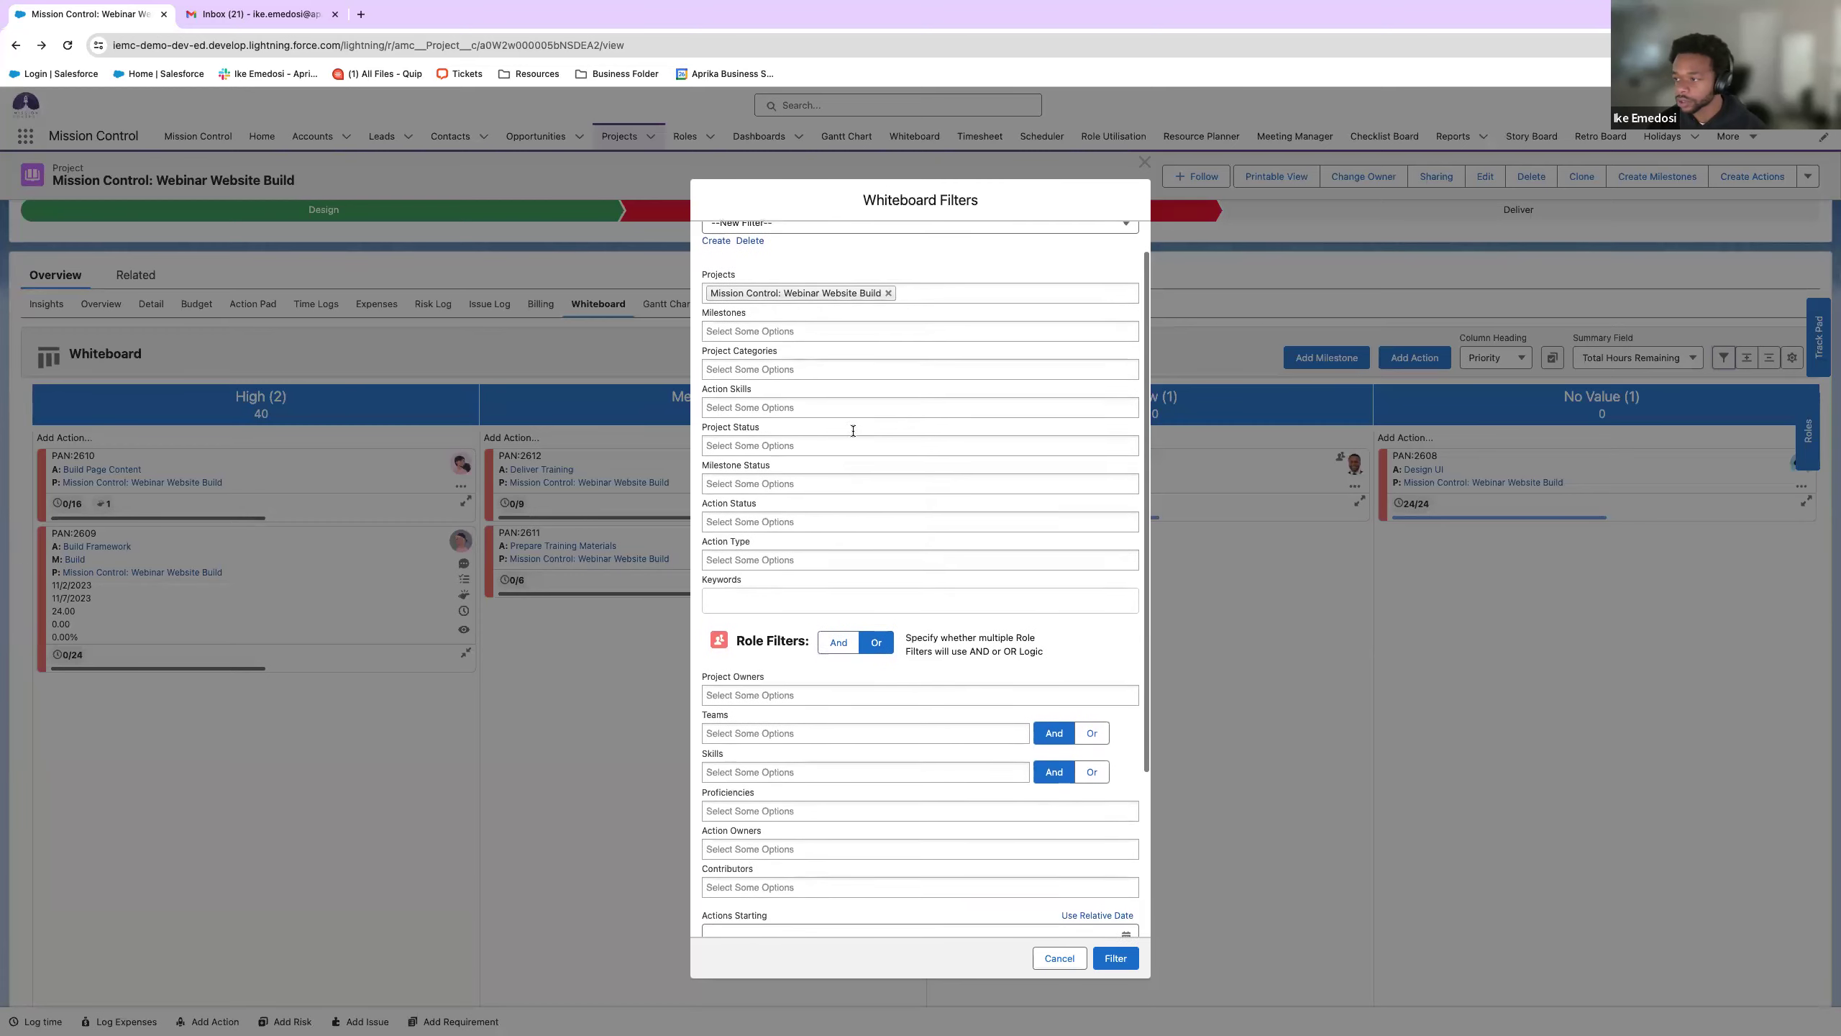
scroll(844, 448, down, 5)
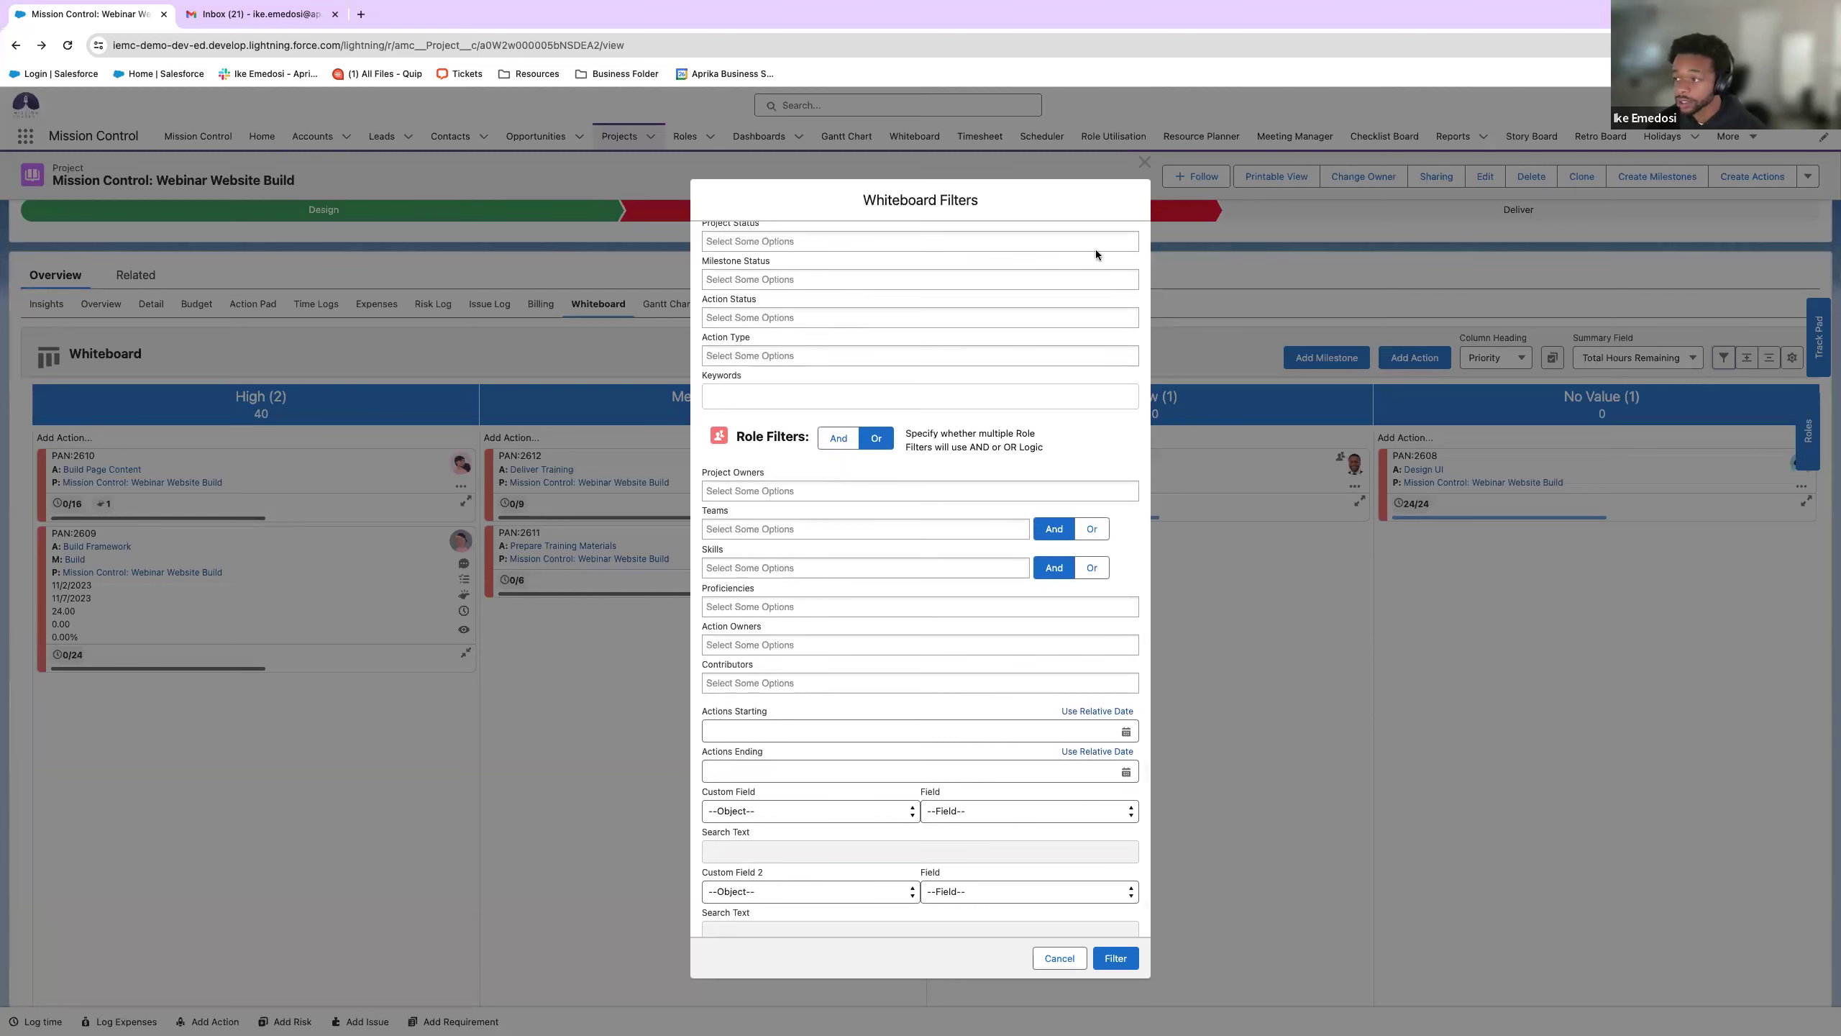
click(1145, 163)
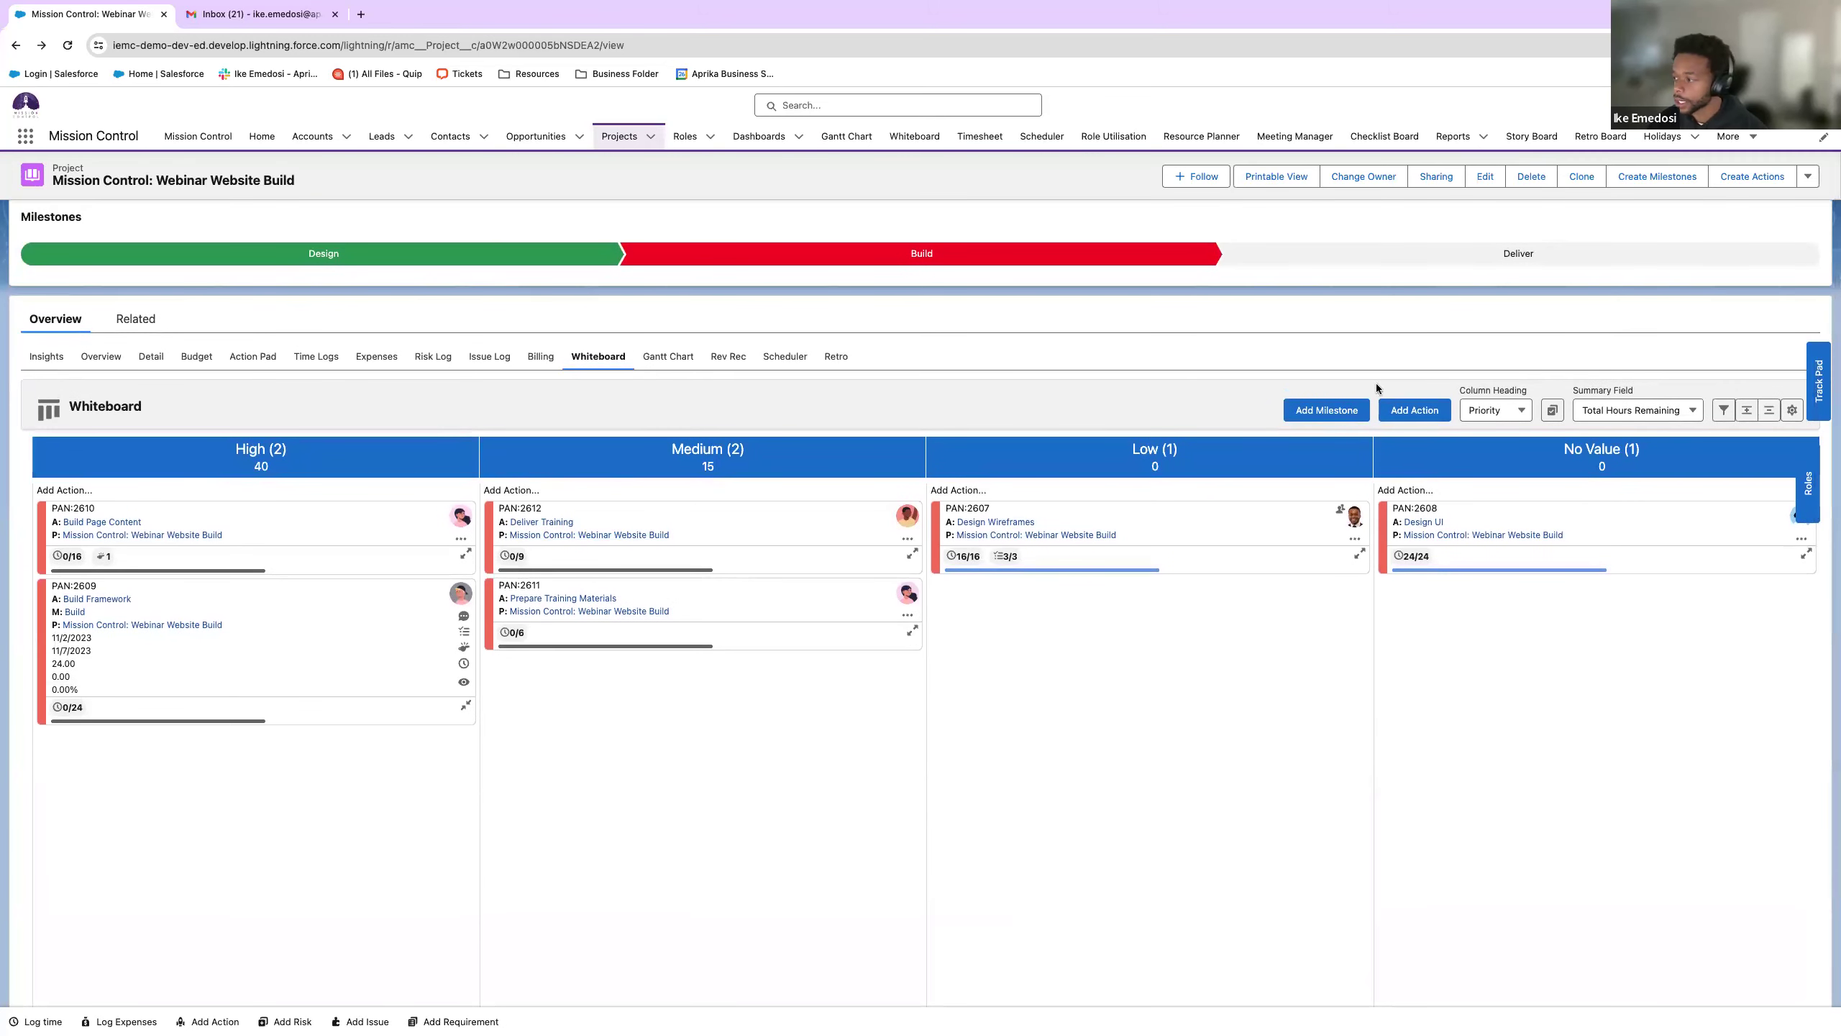
- Group the whiteboard columns by Status and switch to the project's Gantt Chart
click(1491, 413)
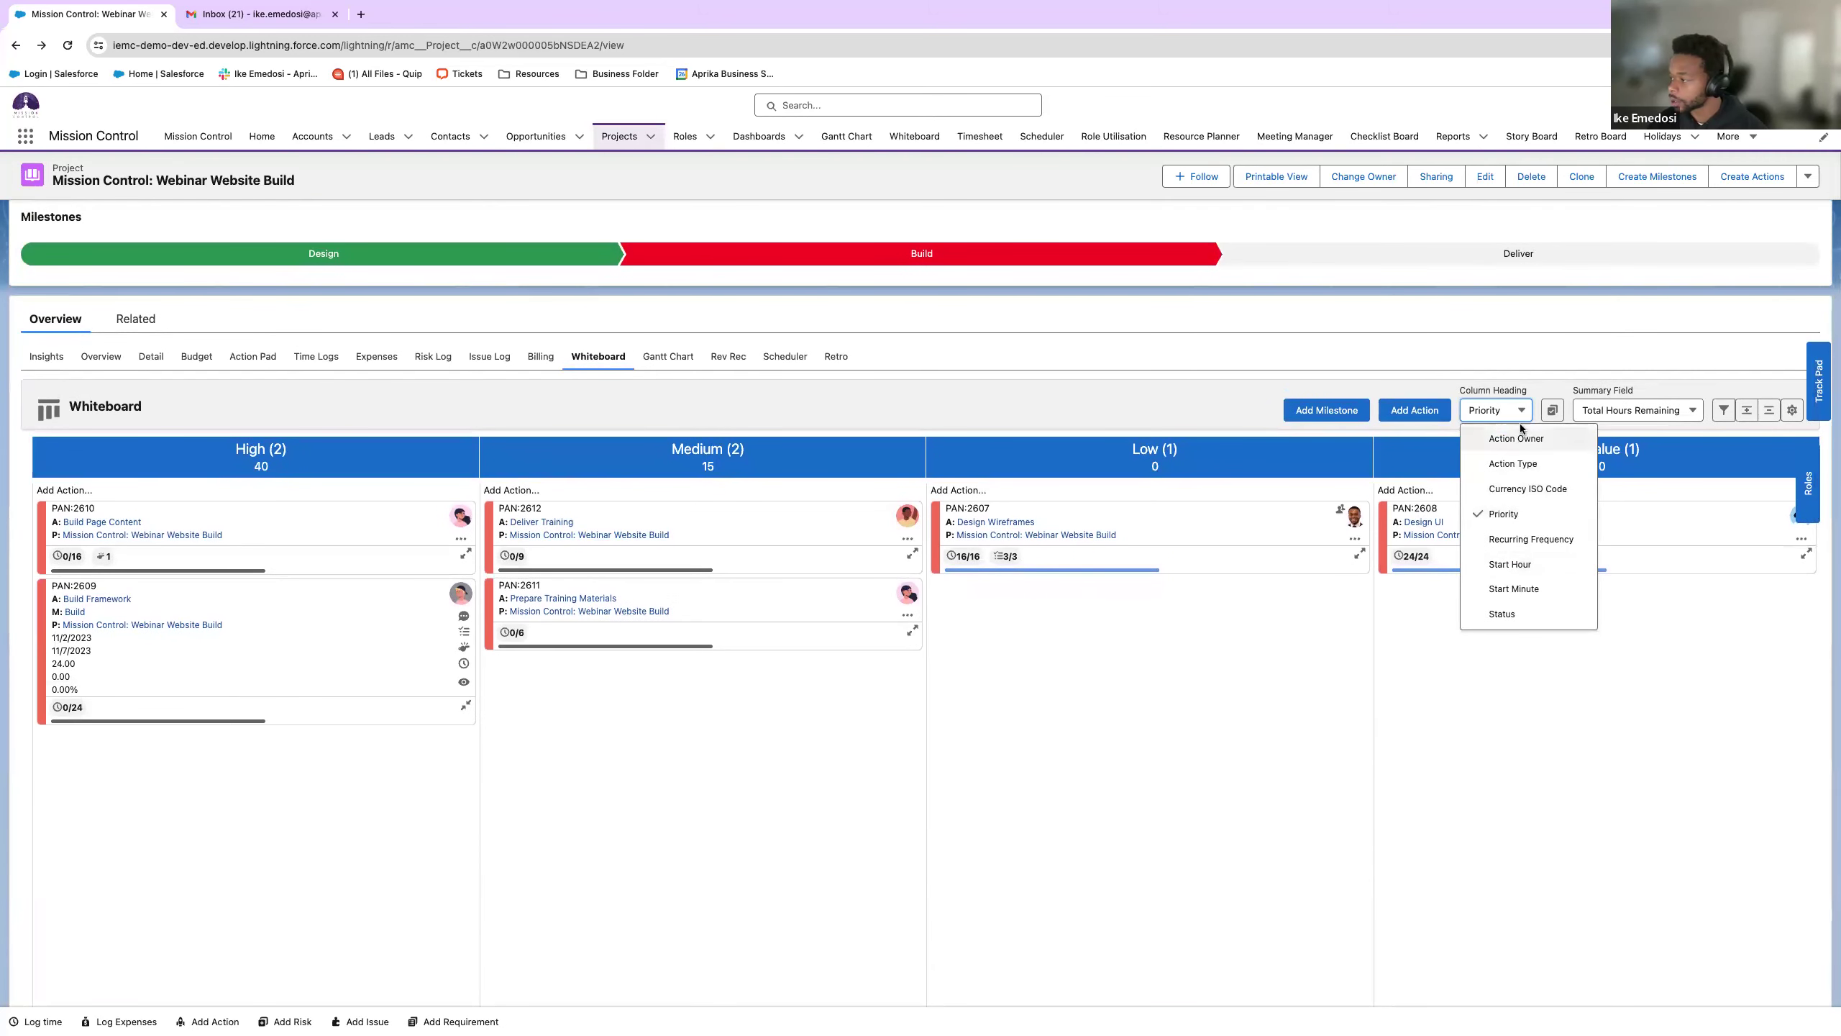
click(1511, 613)
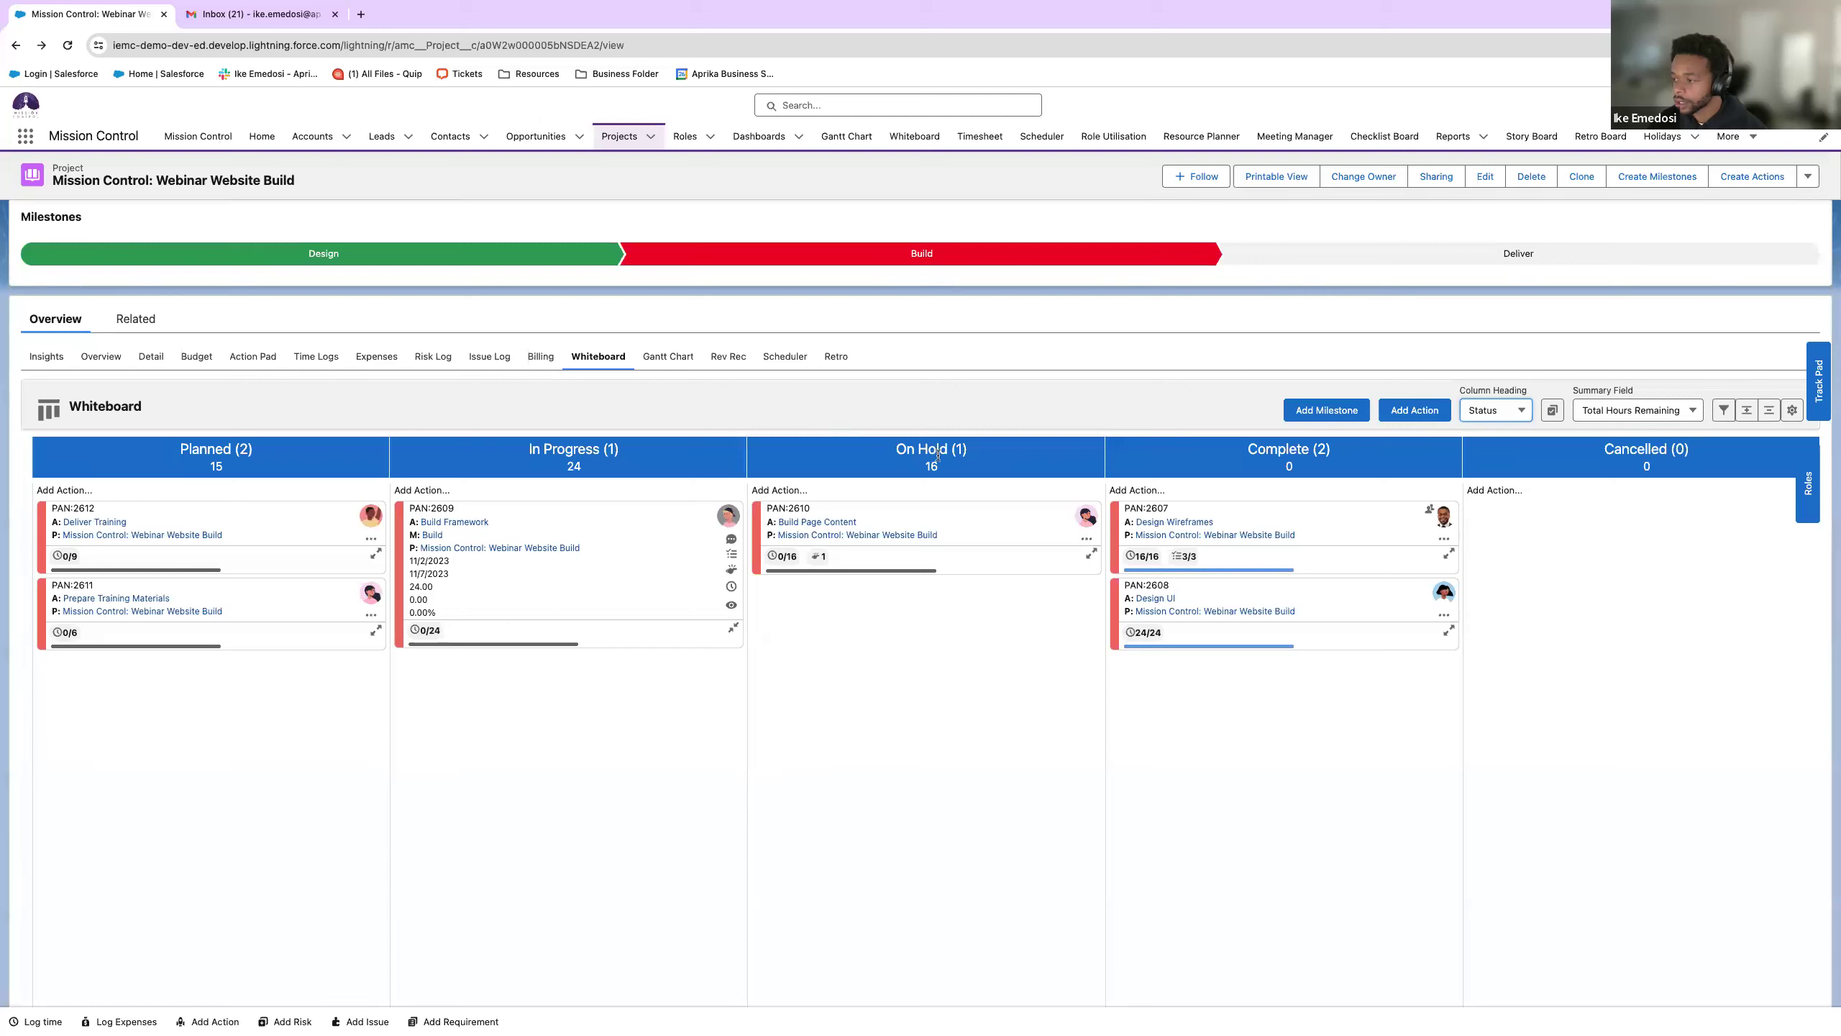
click(672, 358)
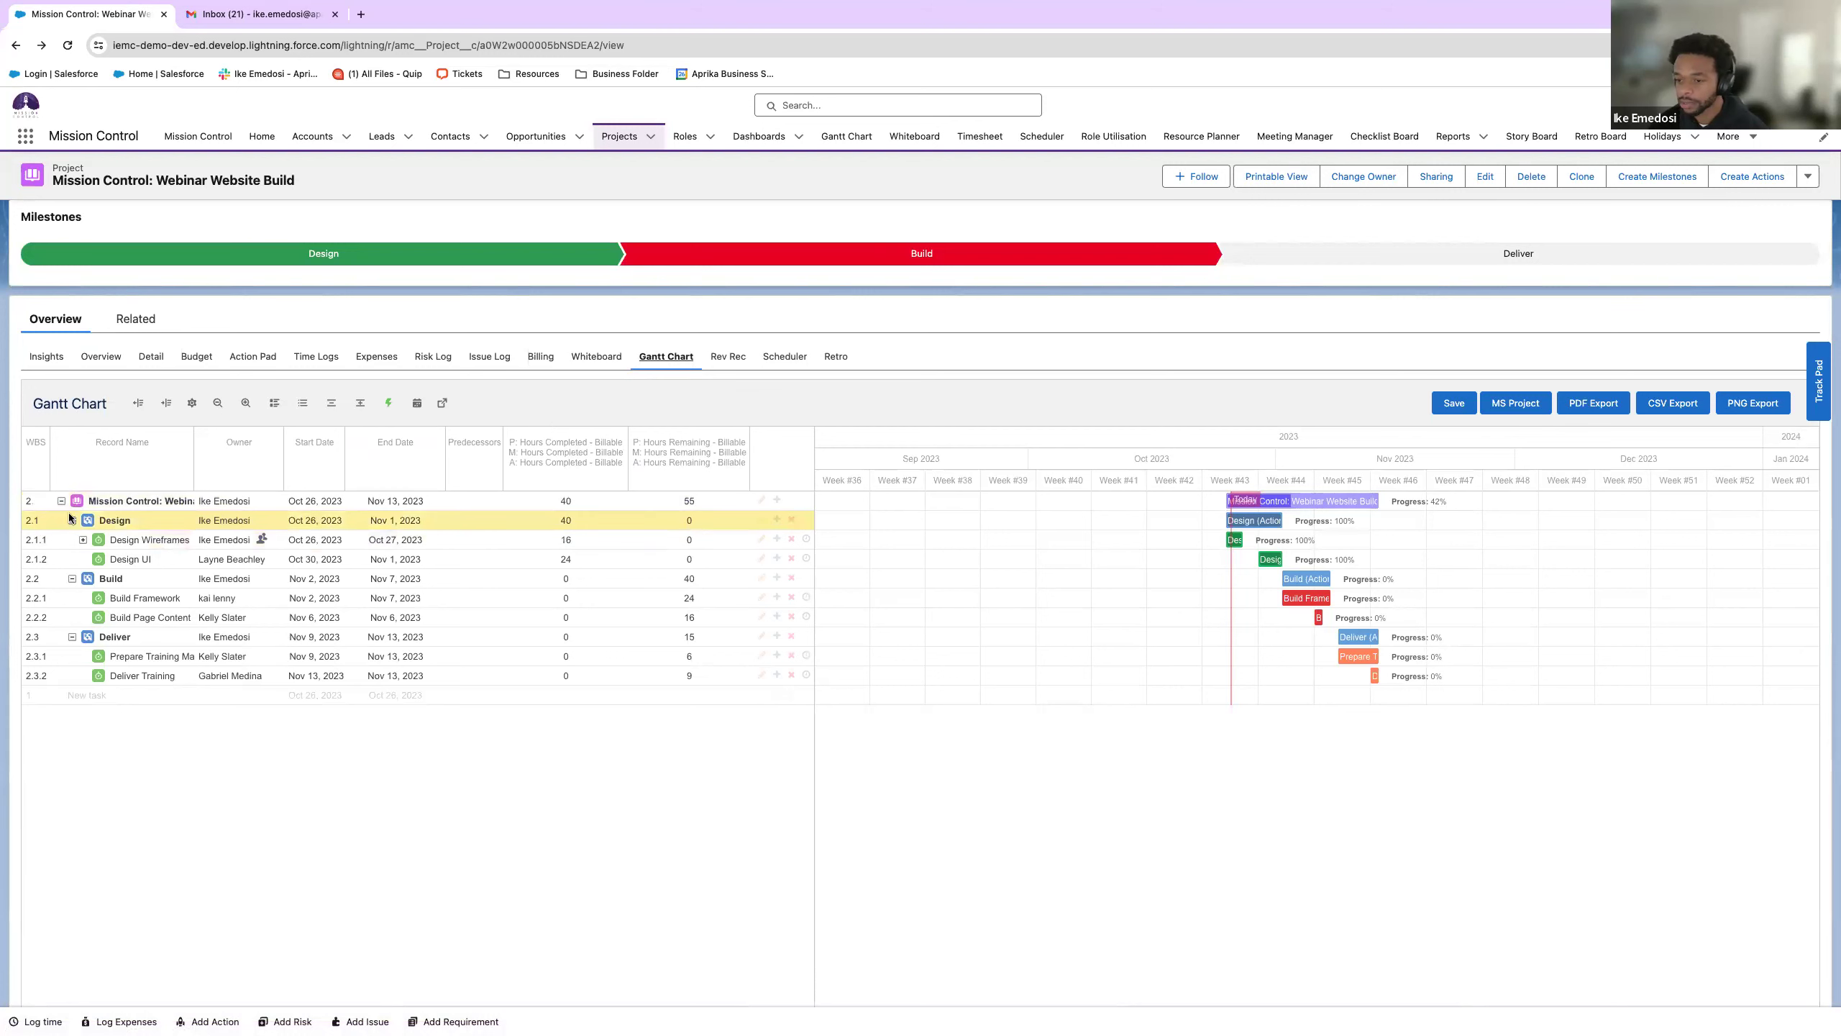
- Collapse the Gantt chart to milestone level, and expand the Design milestone and its Design Wireframes action to view the checklist items
click(332, 403)
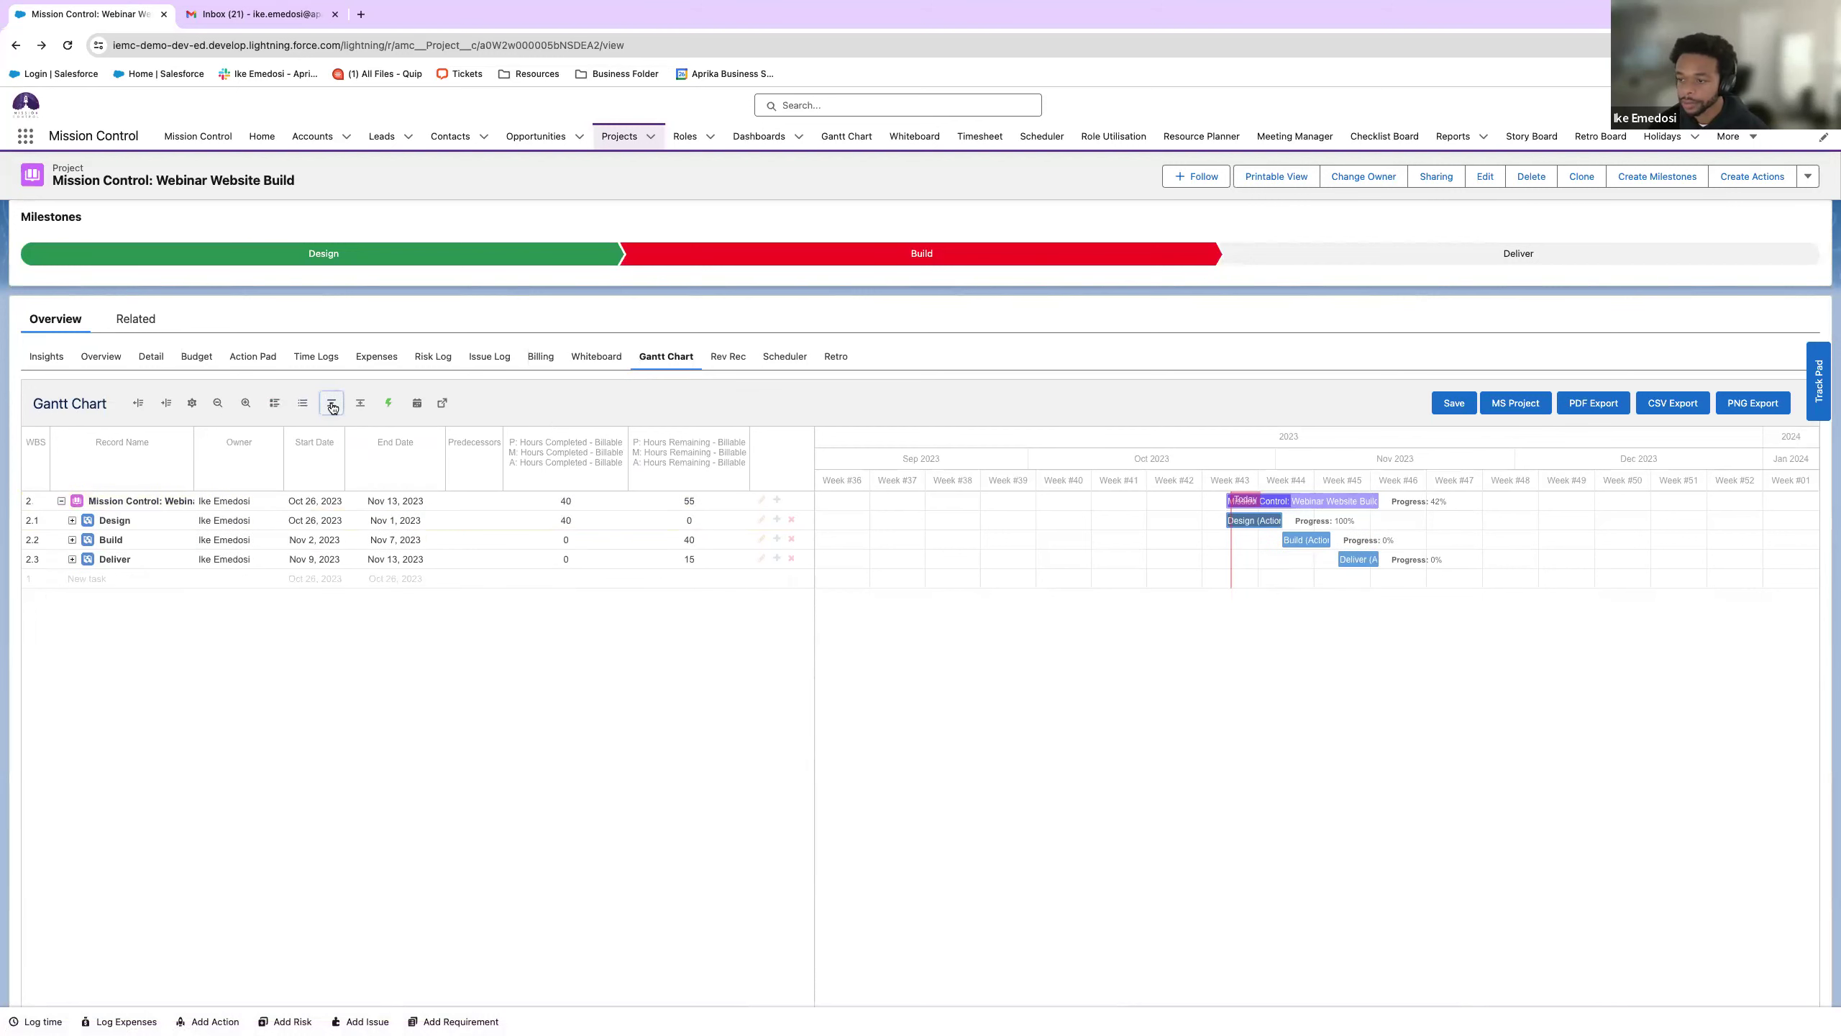
click(72, 520)
click(82, 539)
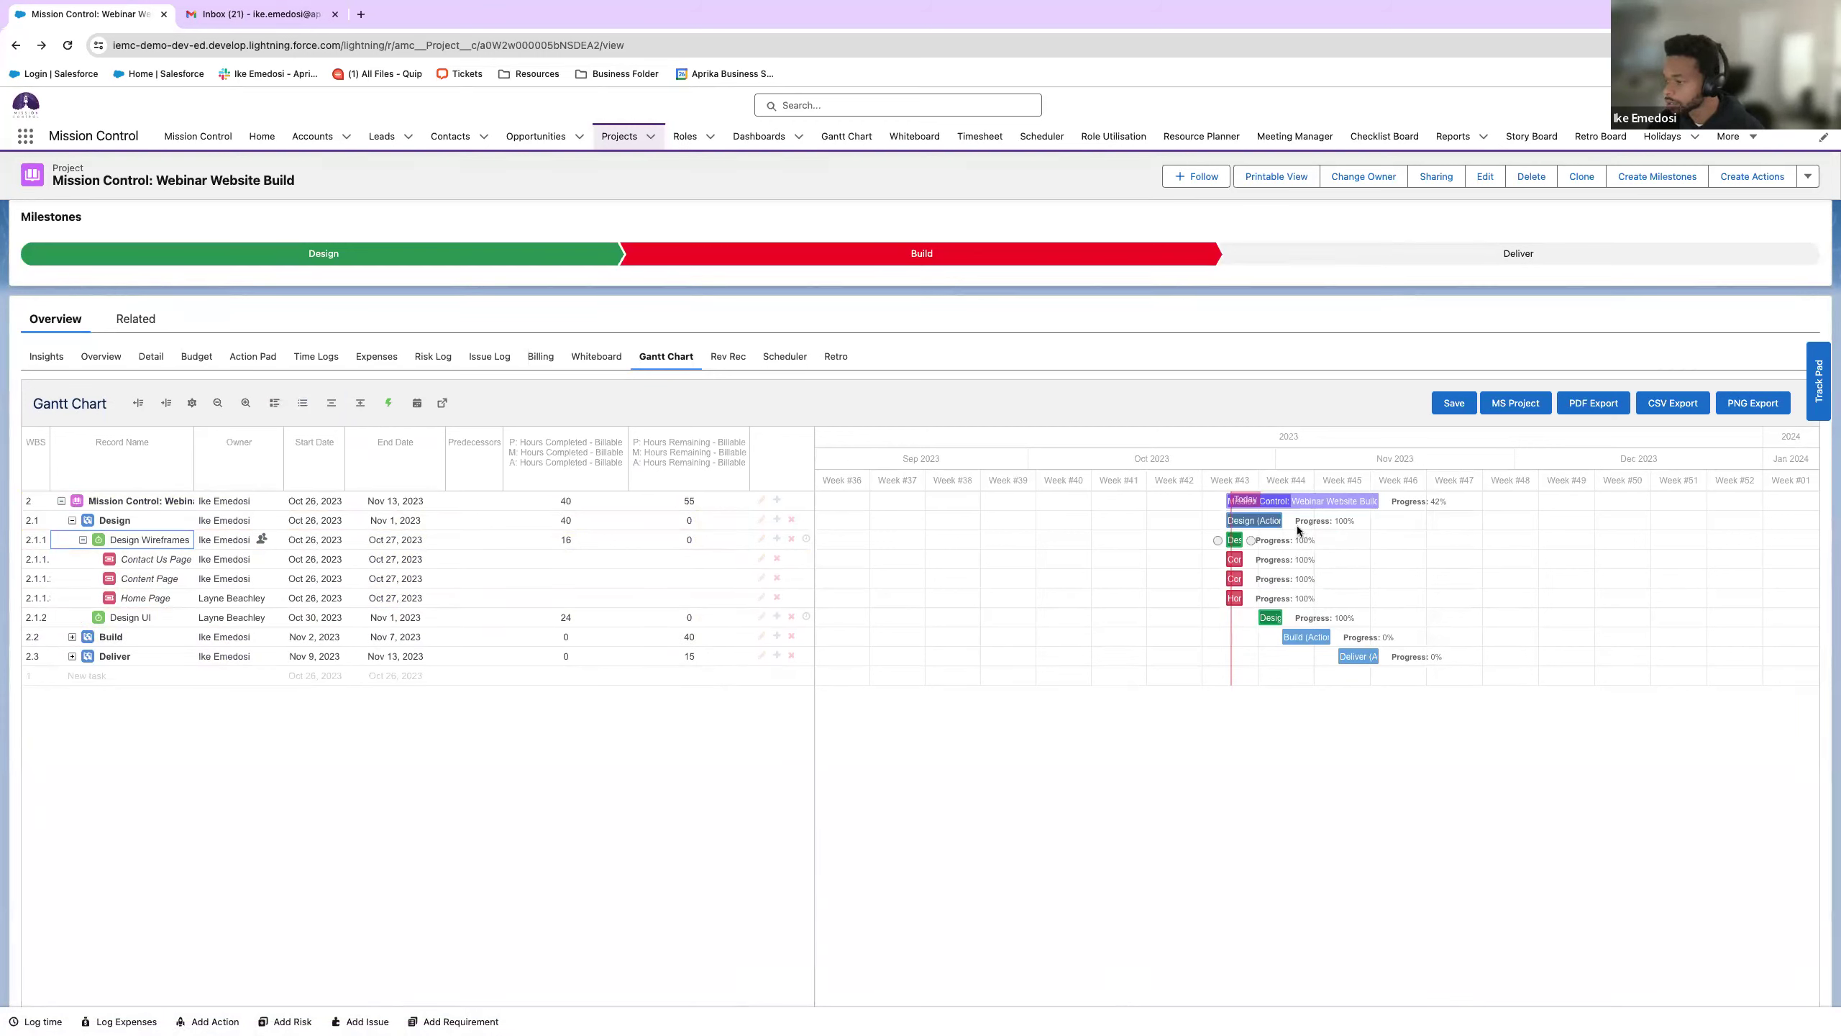
mouse_move(1296, 527)
mouse_move(1312, 560)
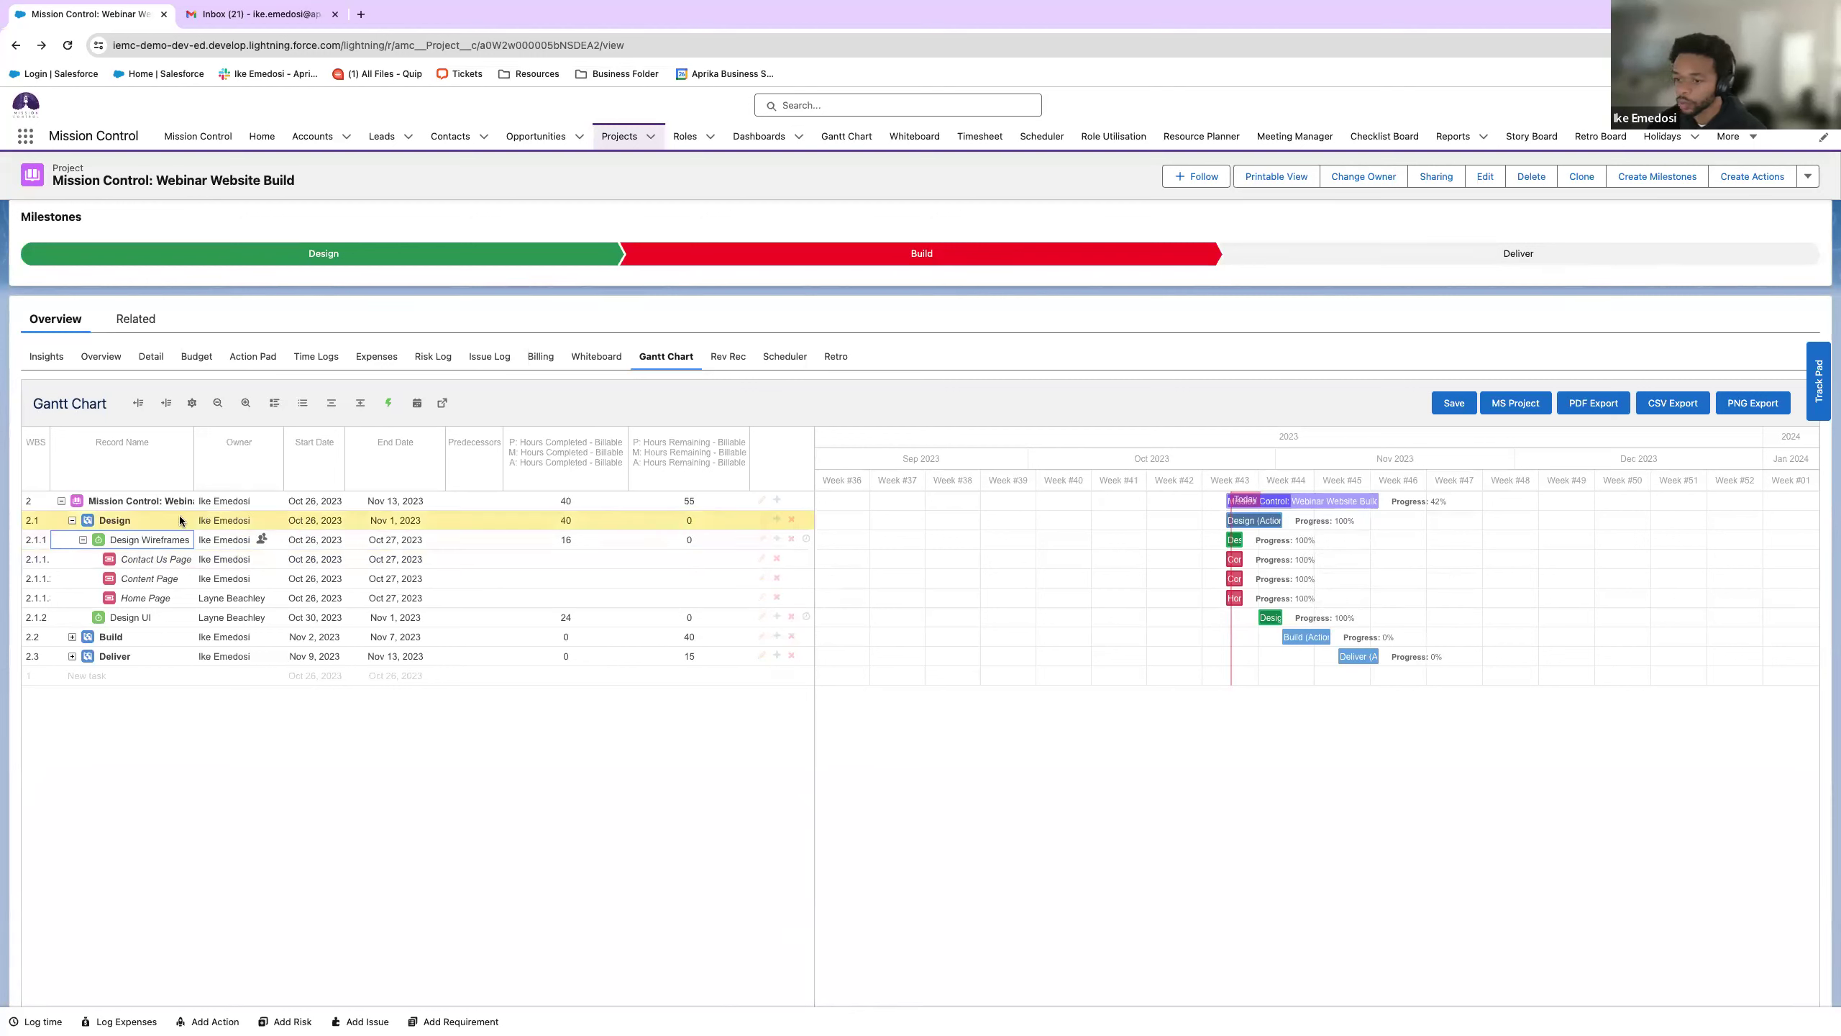
- Collapse and re-expand the whole project row, and fold the Design Wireframes action so Design lists only its actions
click(62, 502)
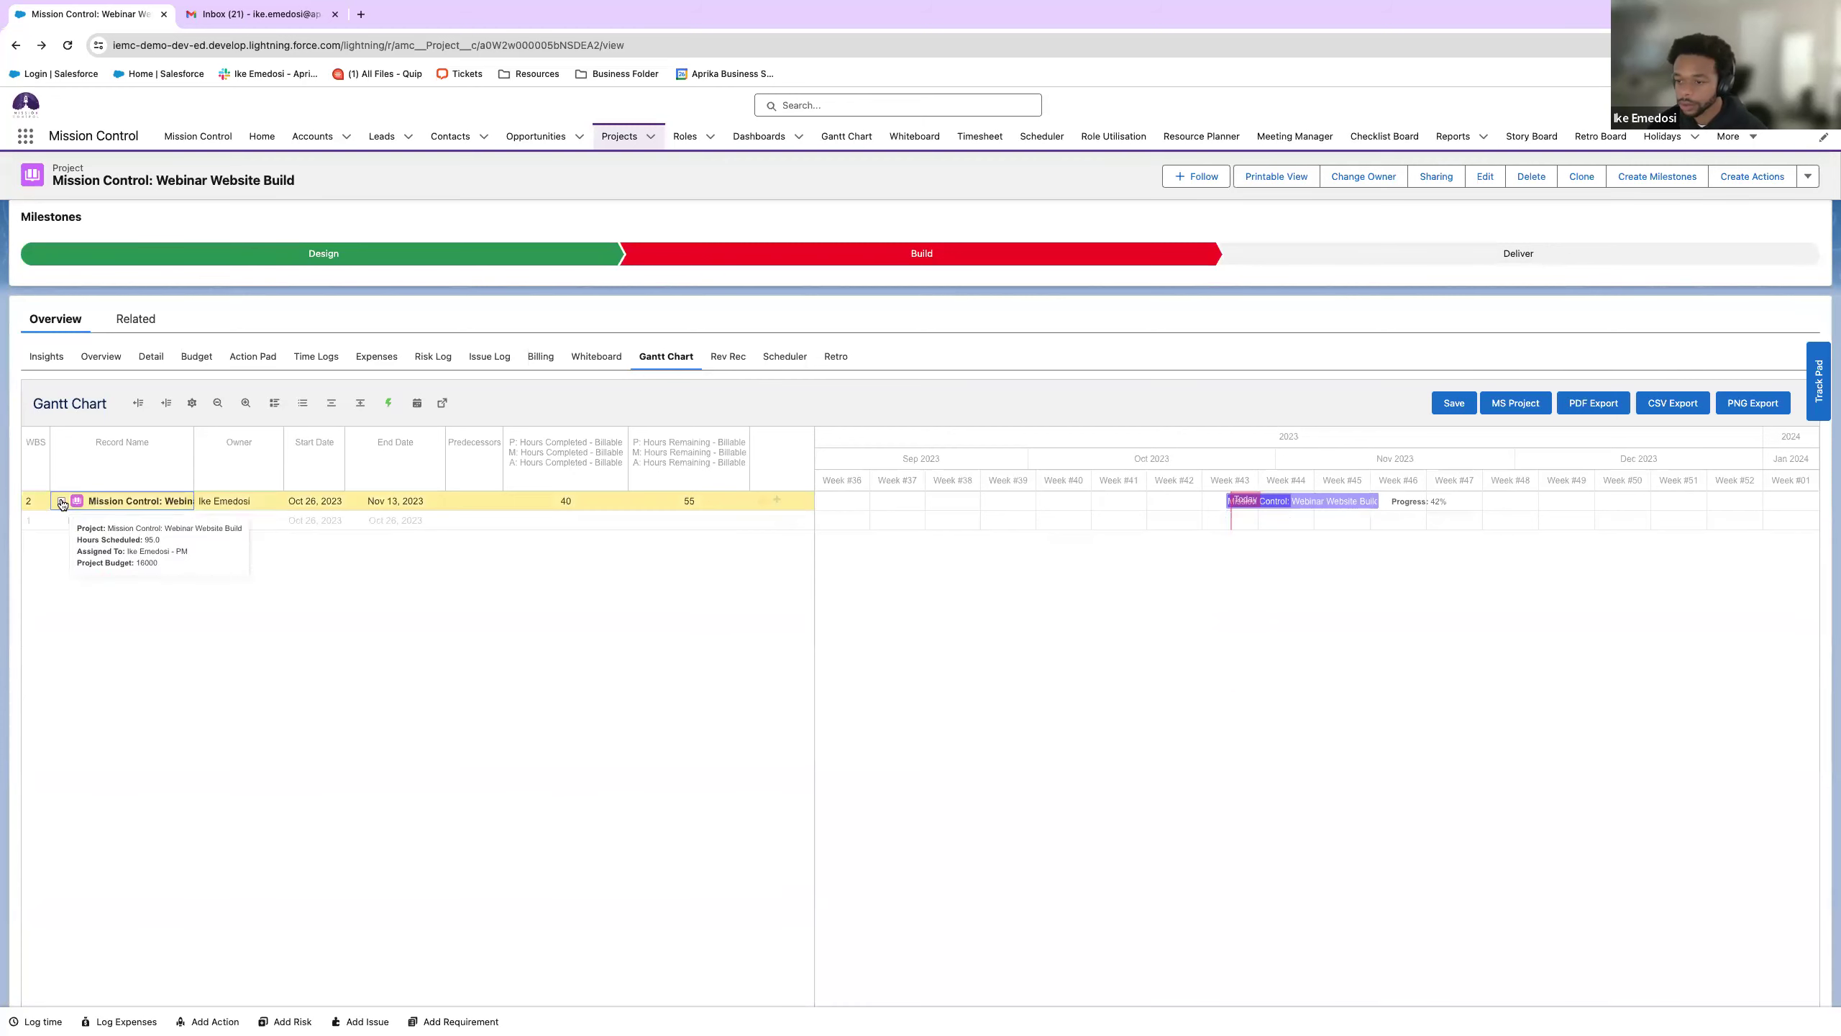
click(62, 502)
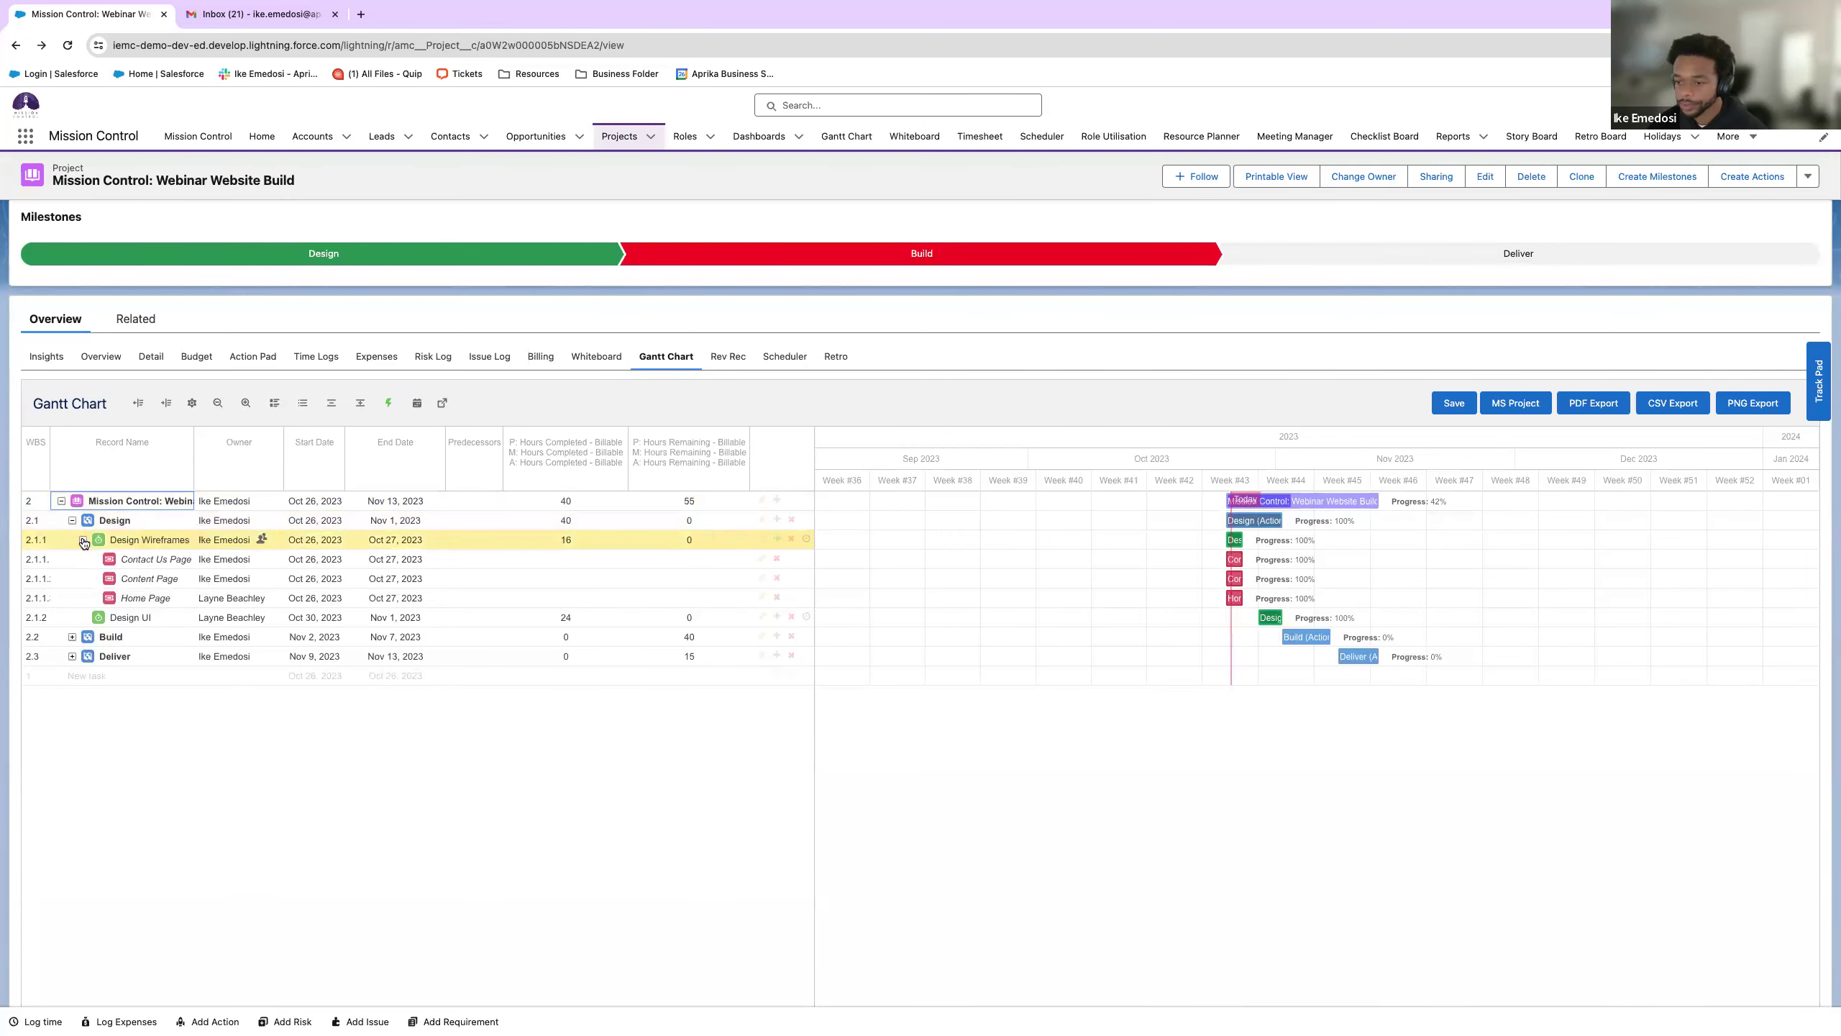
click(83, 539)
click(72, 520)
click(72, 520)
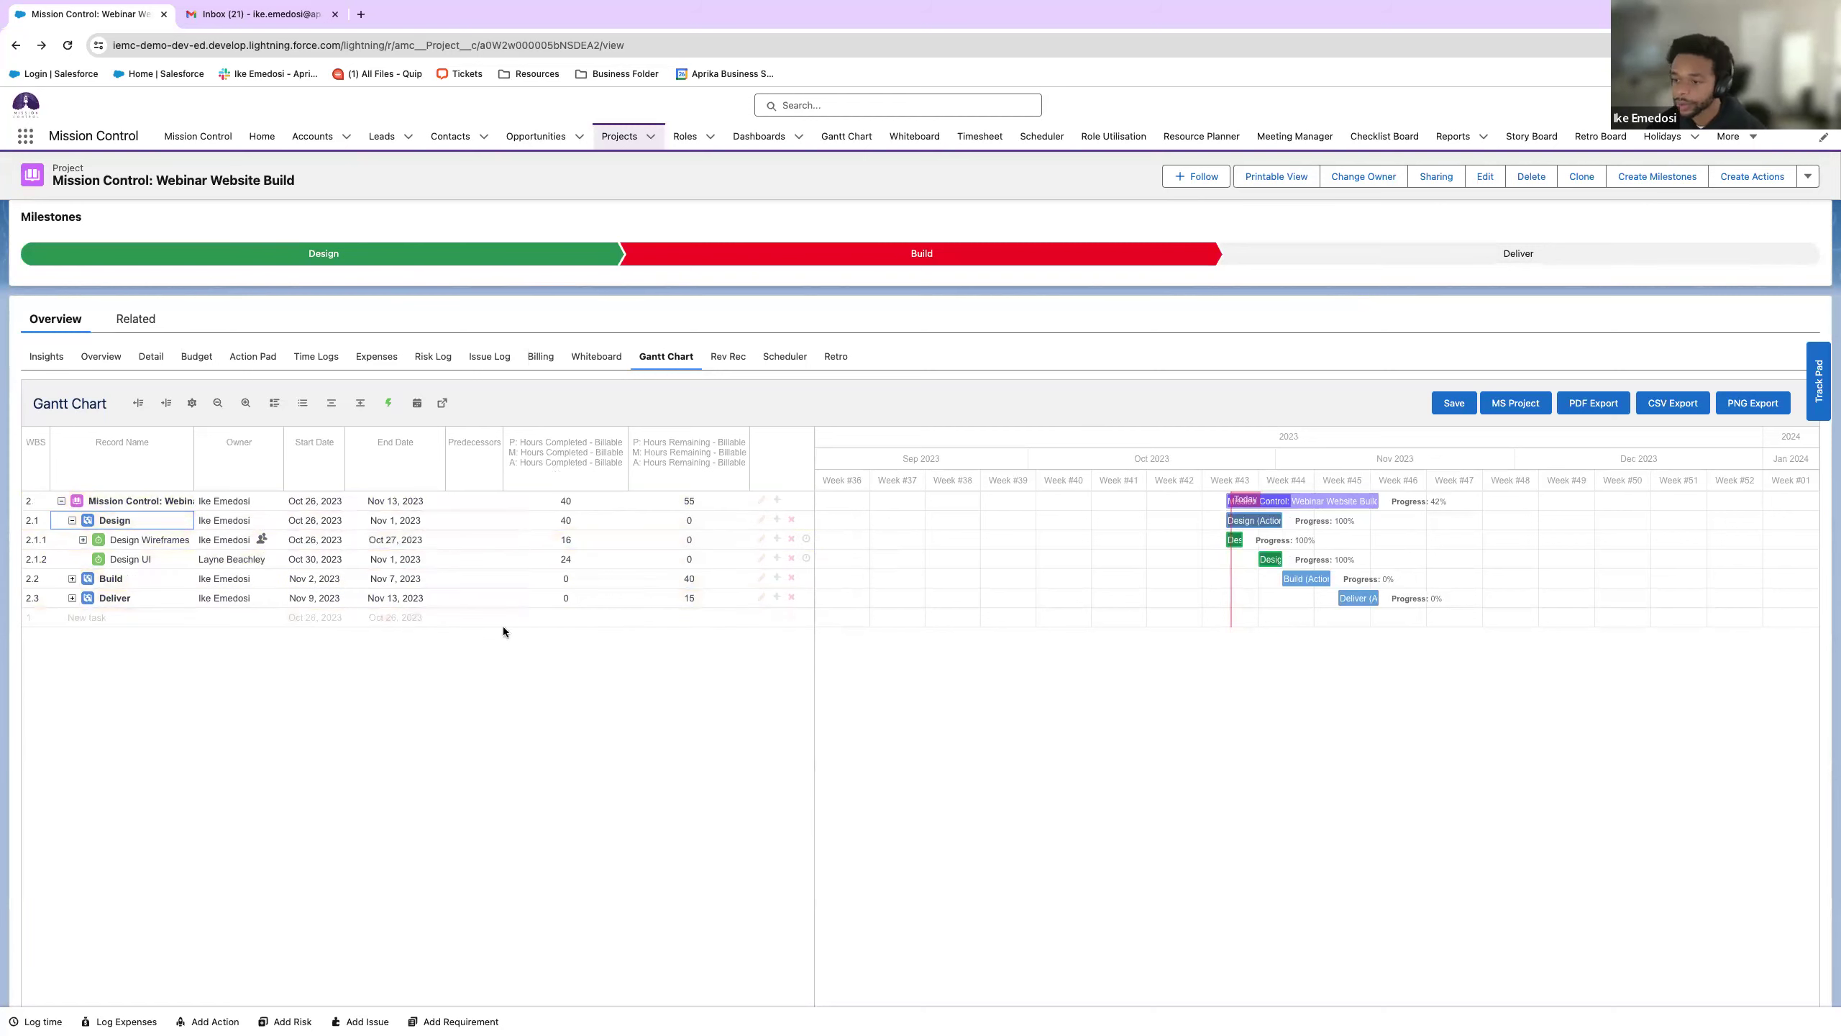
- Collapse the Design milestone and expand the Build and Deliver milestones to view their actions
click(72, 520)
click(72, 539)
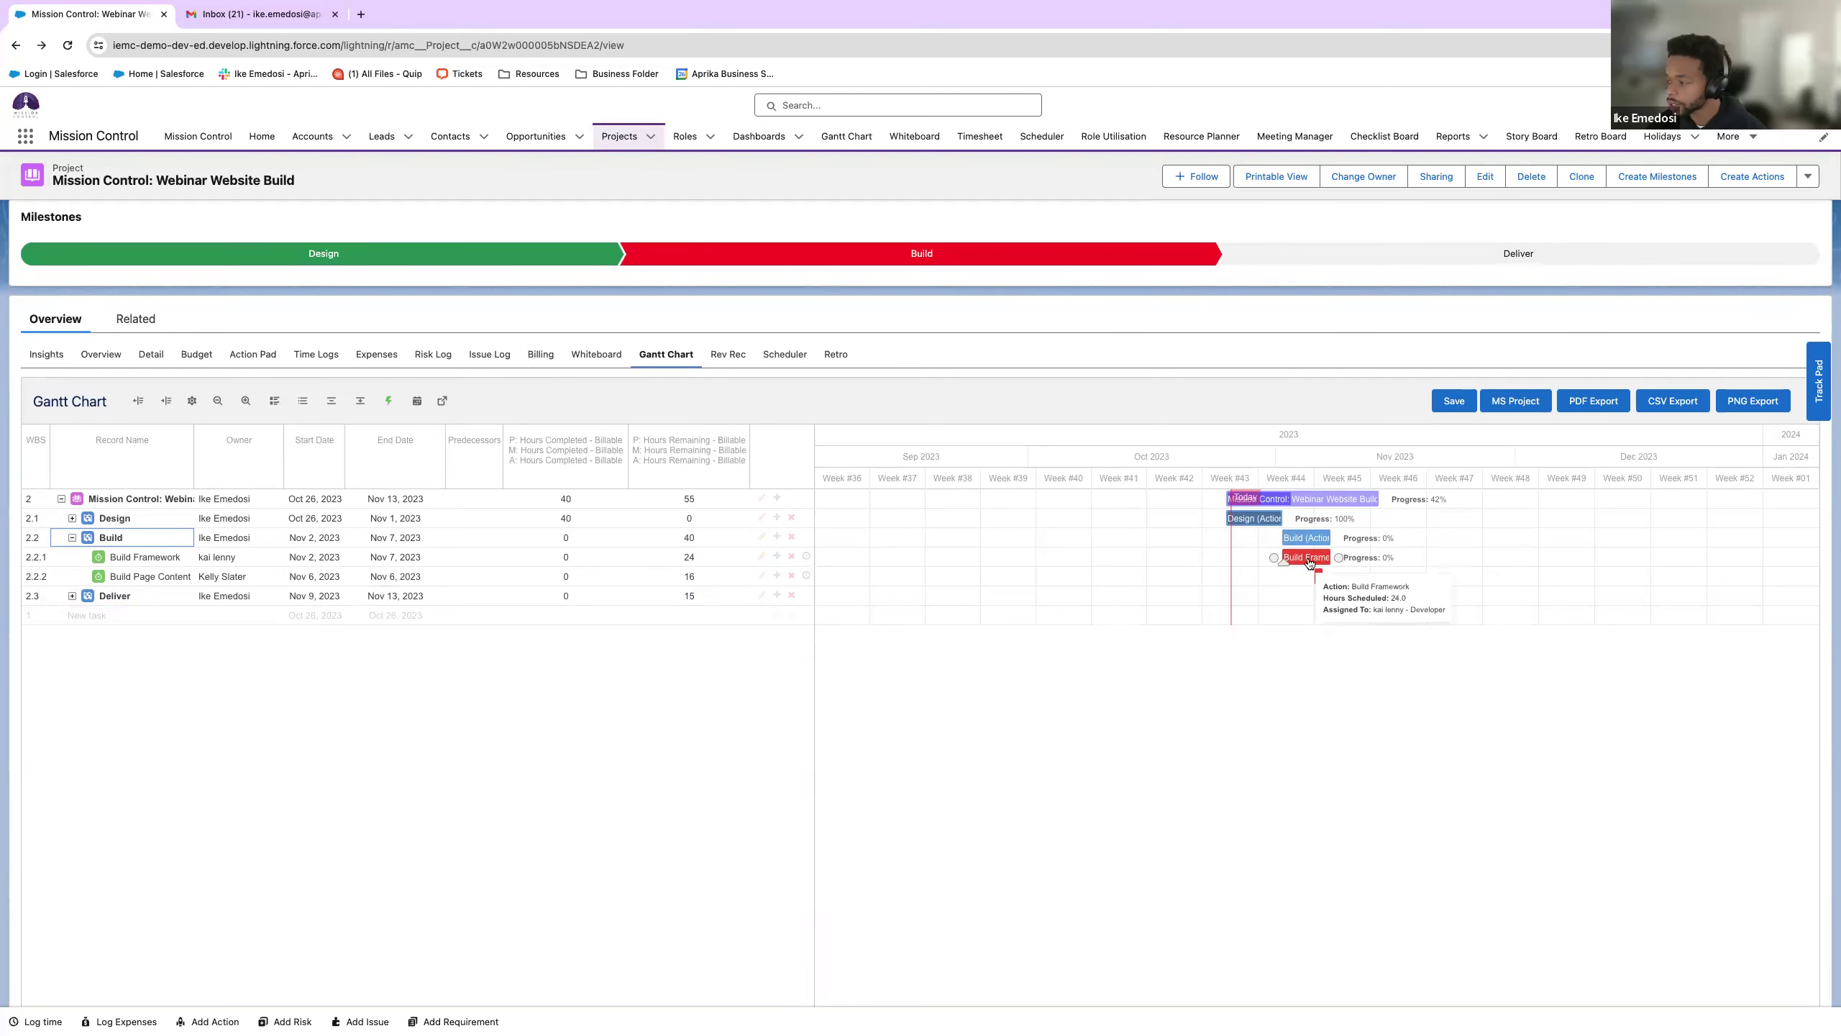
click(74, 596)
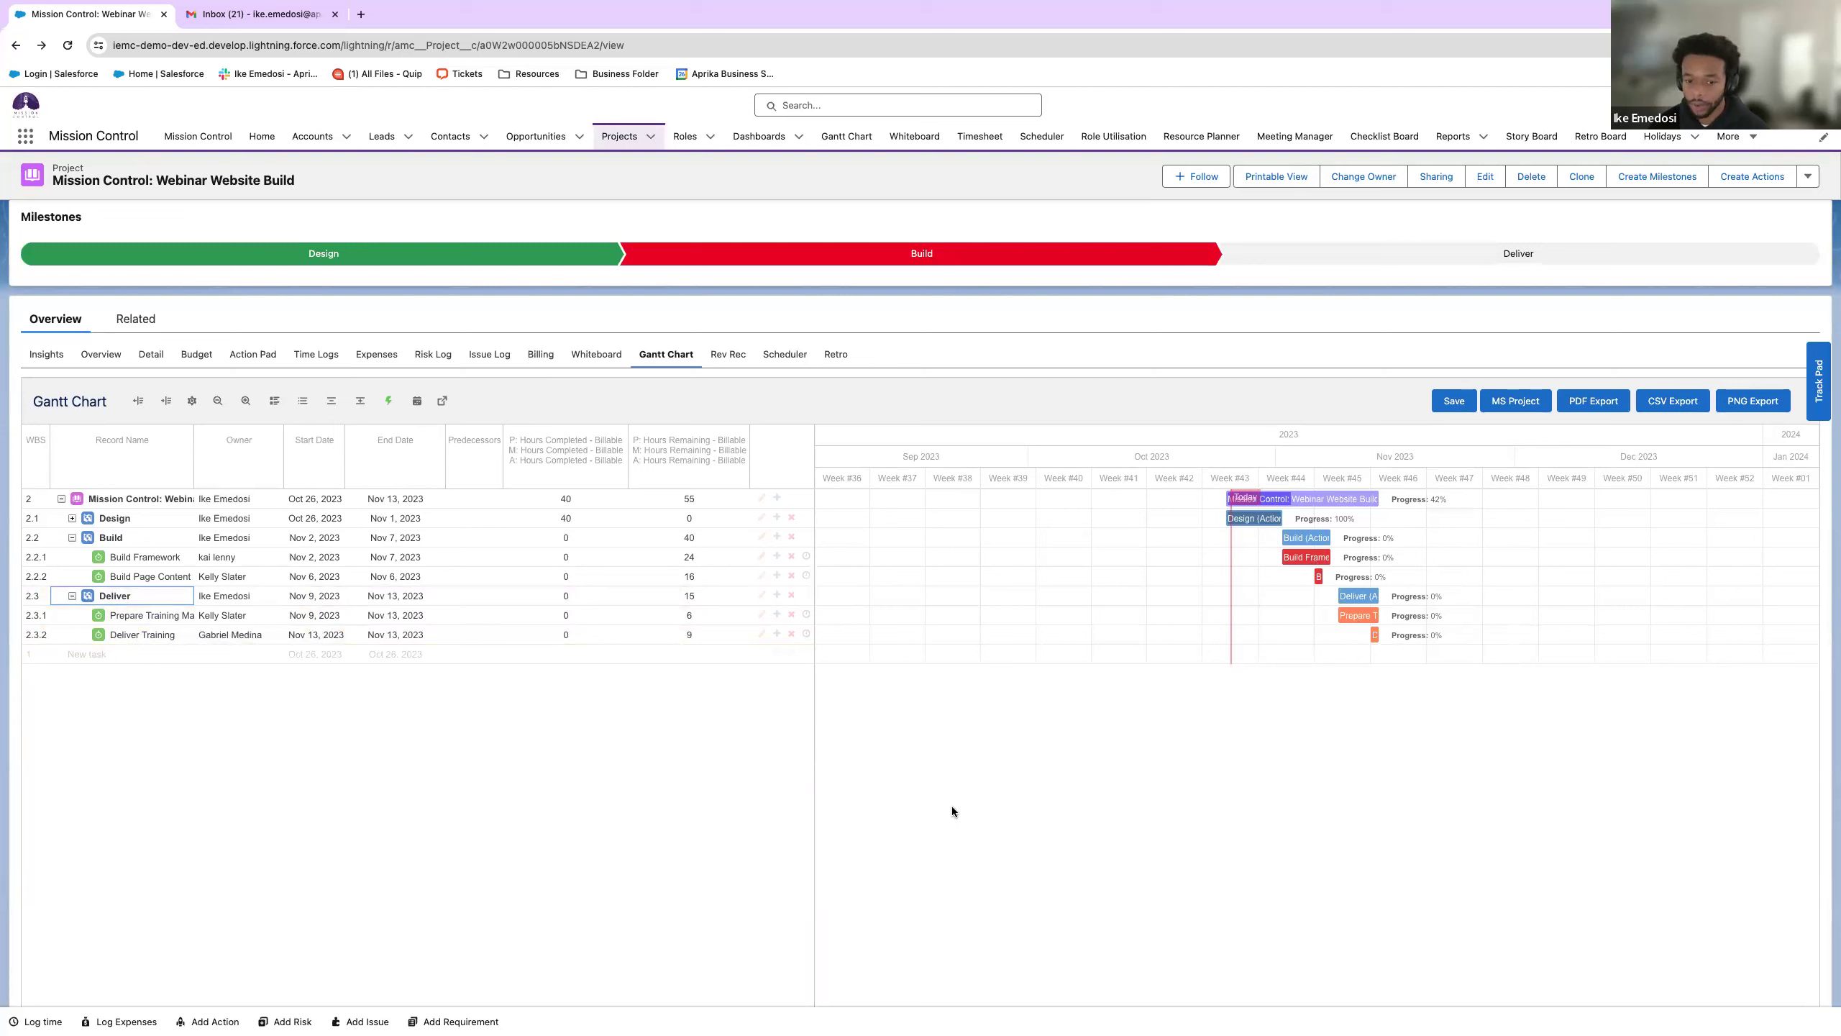
- Link Build Framework, Build Page Content, Prepare Training Materials and Deliver Training in sequence, and reschedule Build Framework to Nov 13–16, 2023
mouse_move(1337, 557)
mouse_down()
mouse_move(1311, 578)
mouse_move(1335, 584)
mouse_move(1329, 615)
mouse_move(1372, 623)
mouse_move(1362, 636)
mouse_move(1338, 557)
mouse_move(1507, 555)
mouse_up()
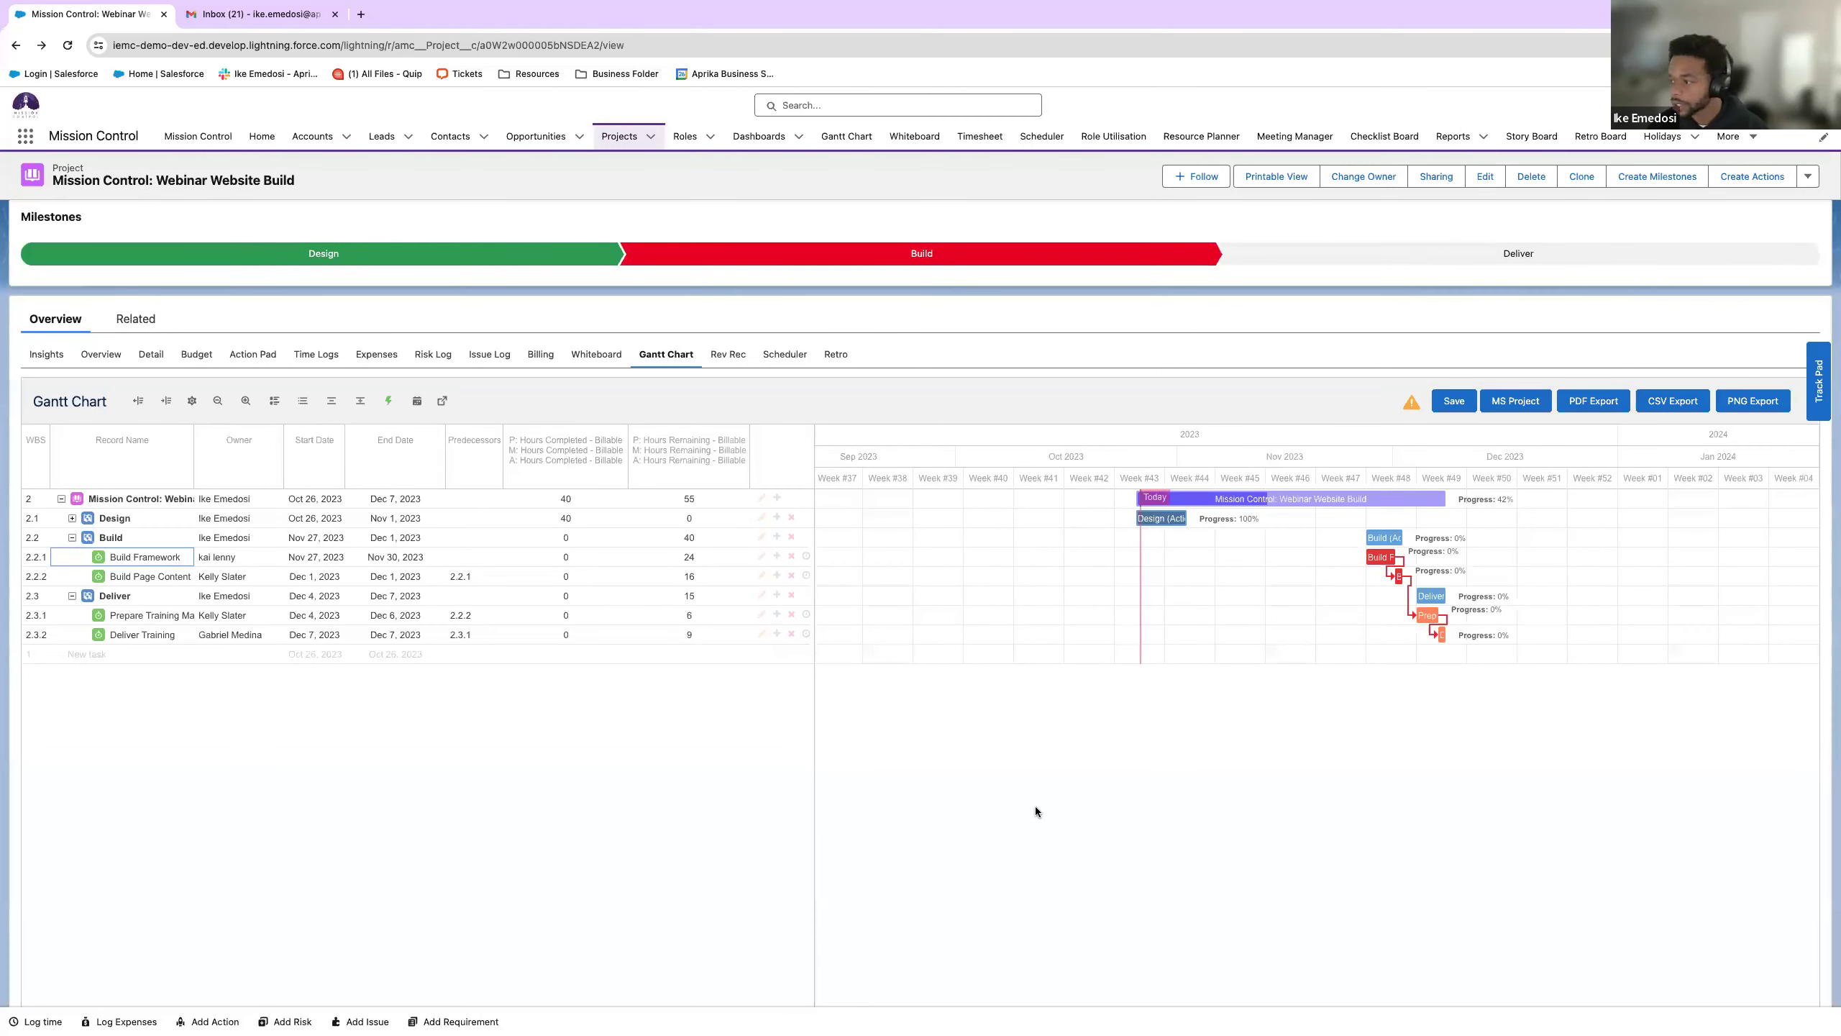
drag(1393, 556, 1281, 563)
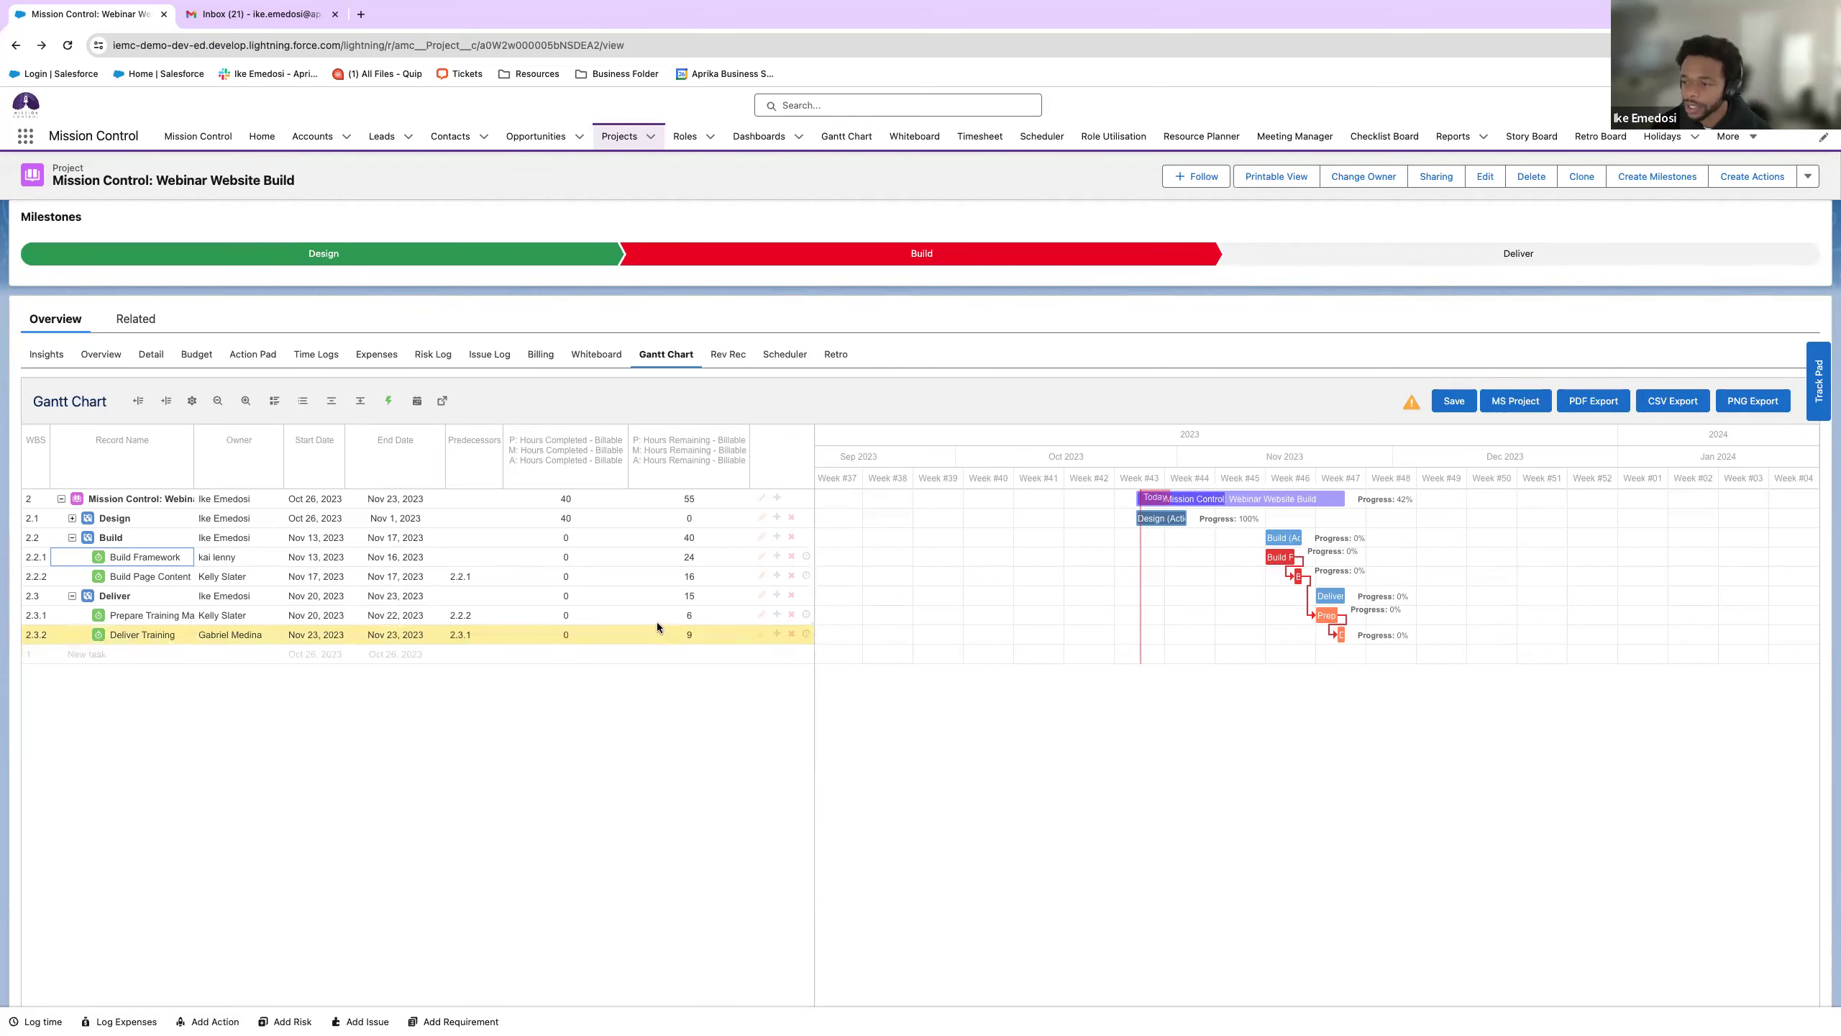
- Show the baseline bars beneath the current schedule in the Gantt chart
click(275, 403)
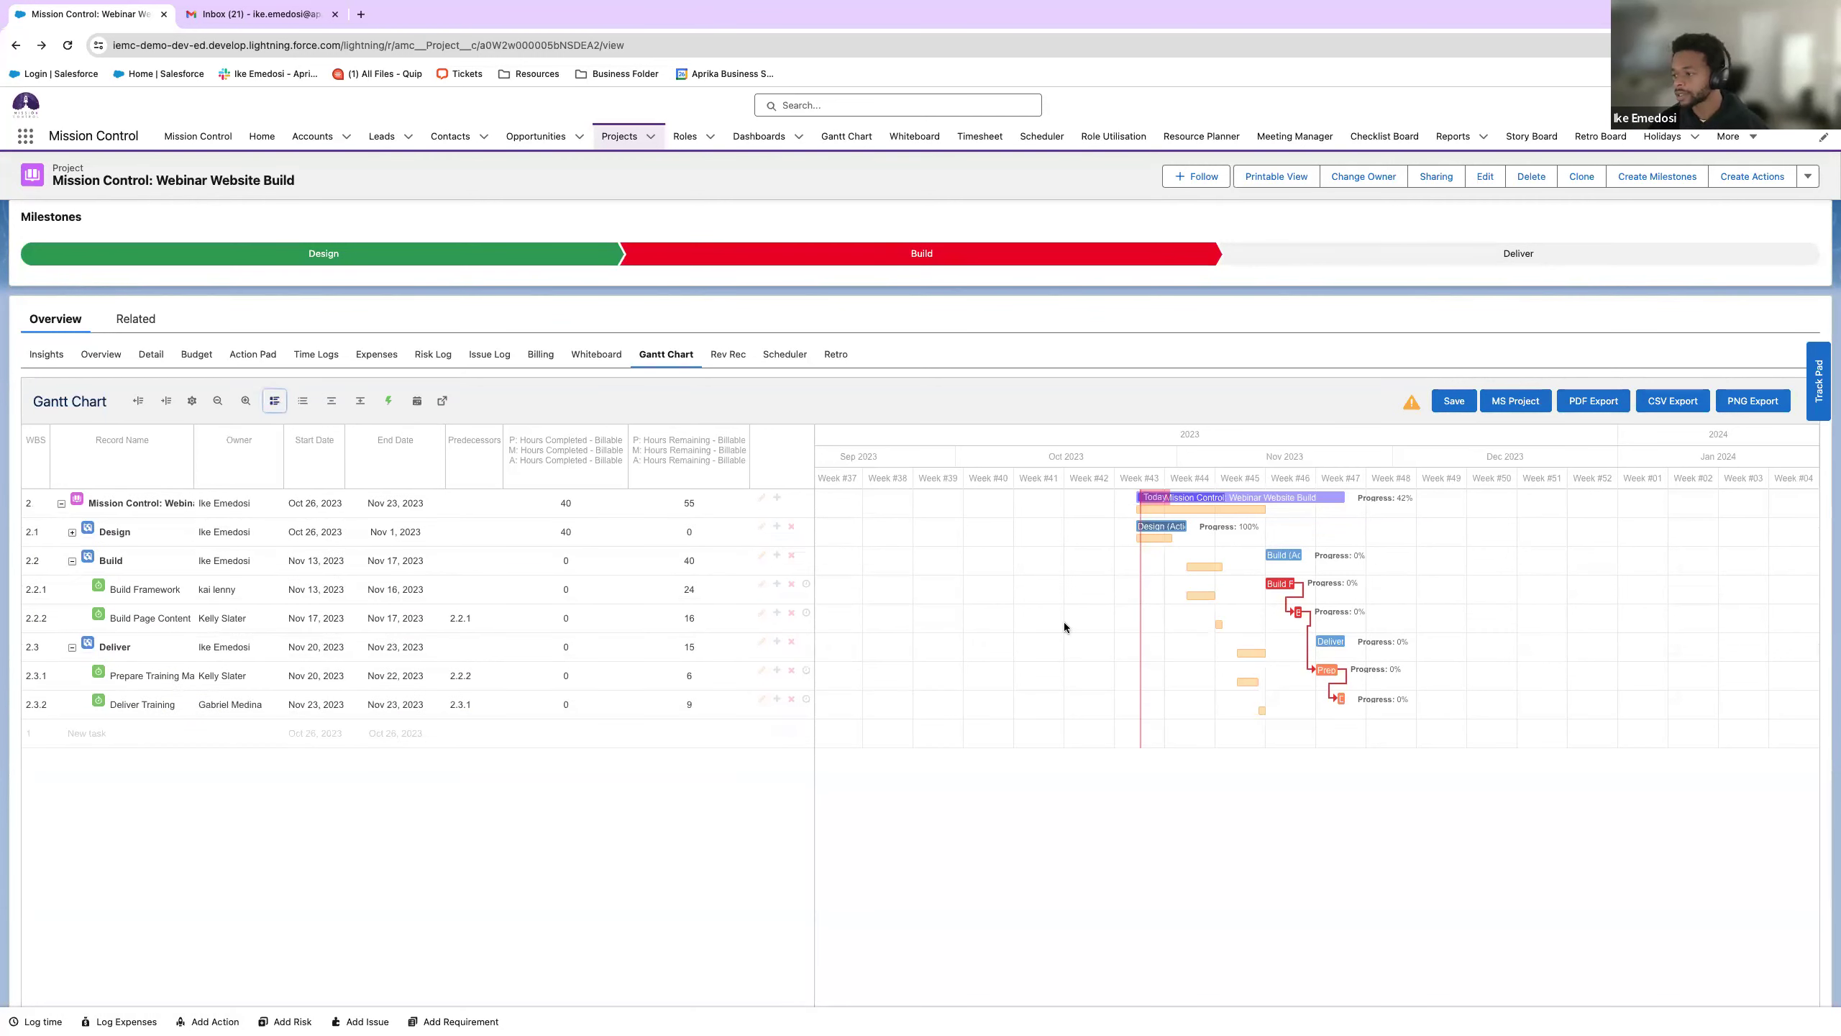
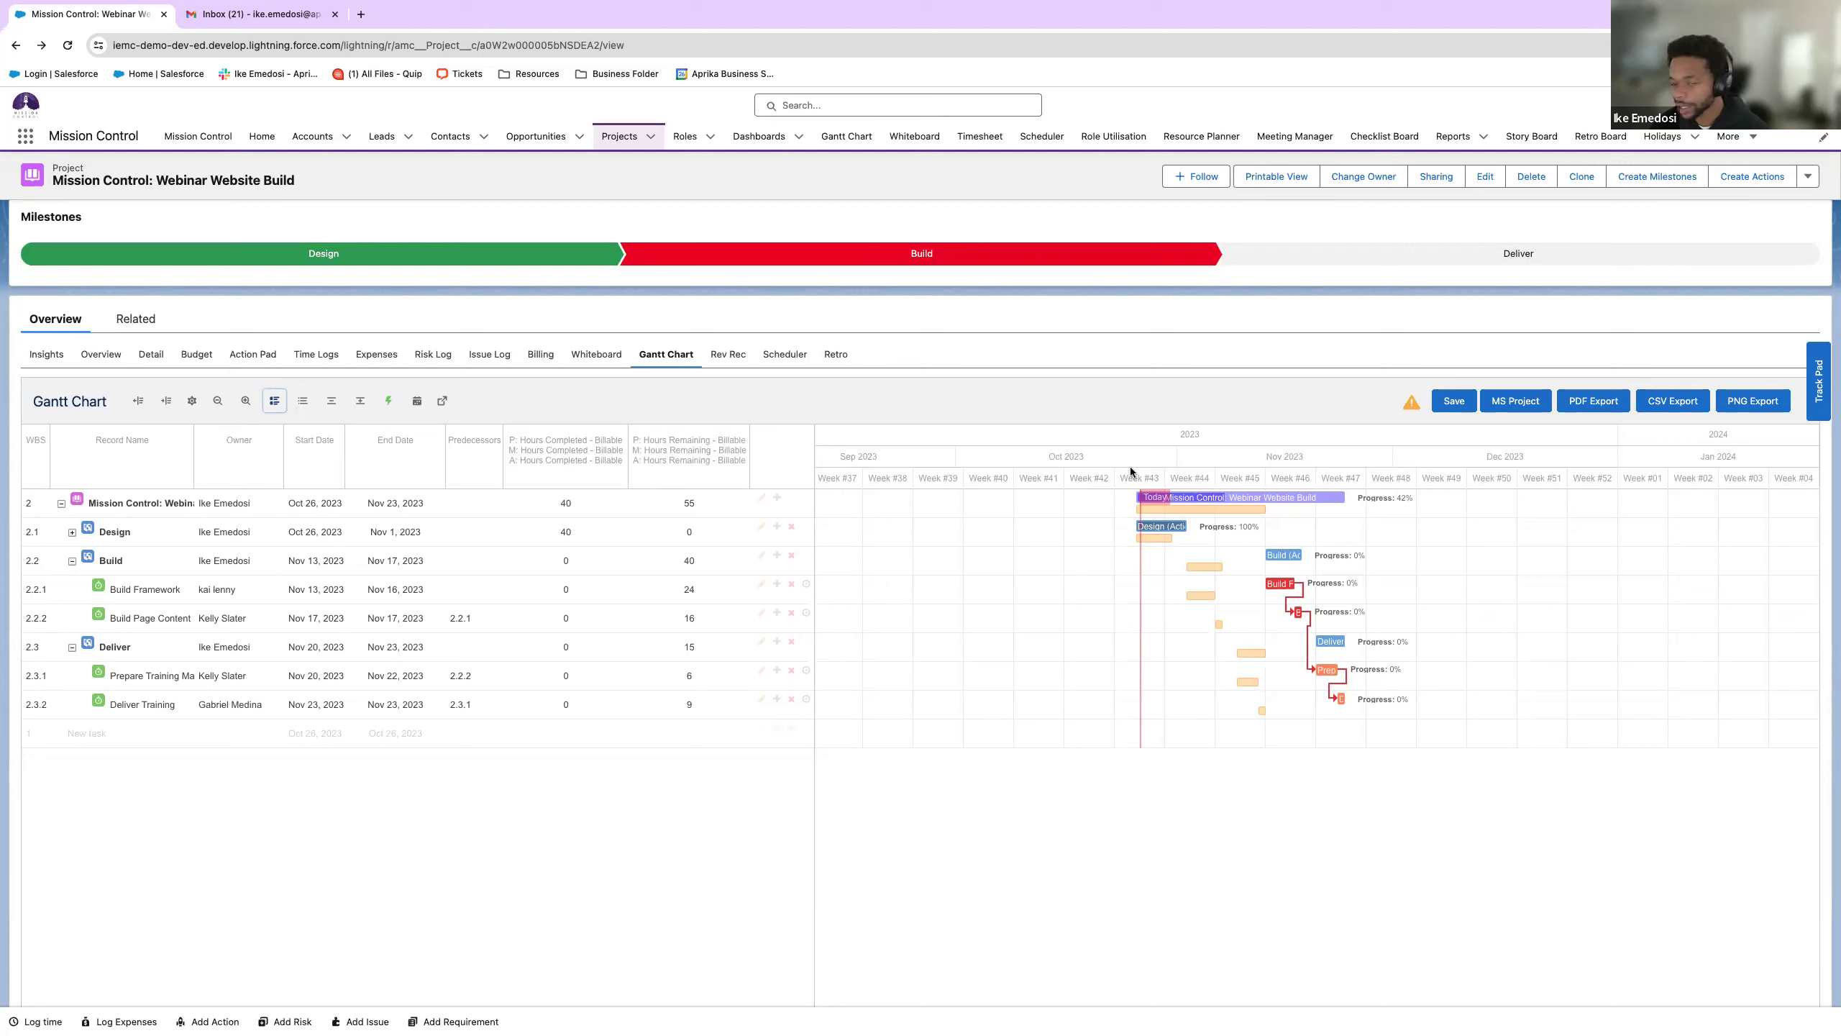
mouse_move(720, 641)
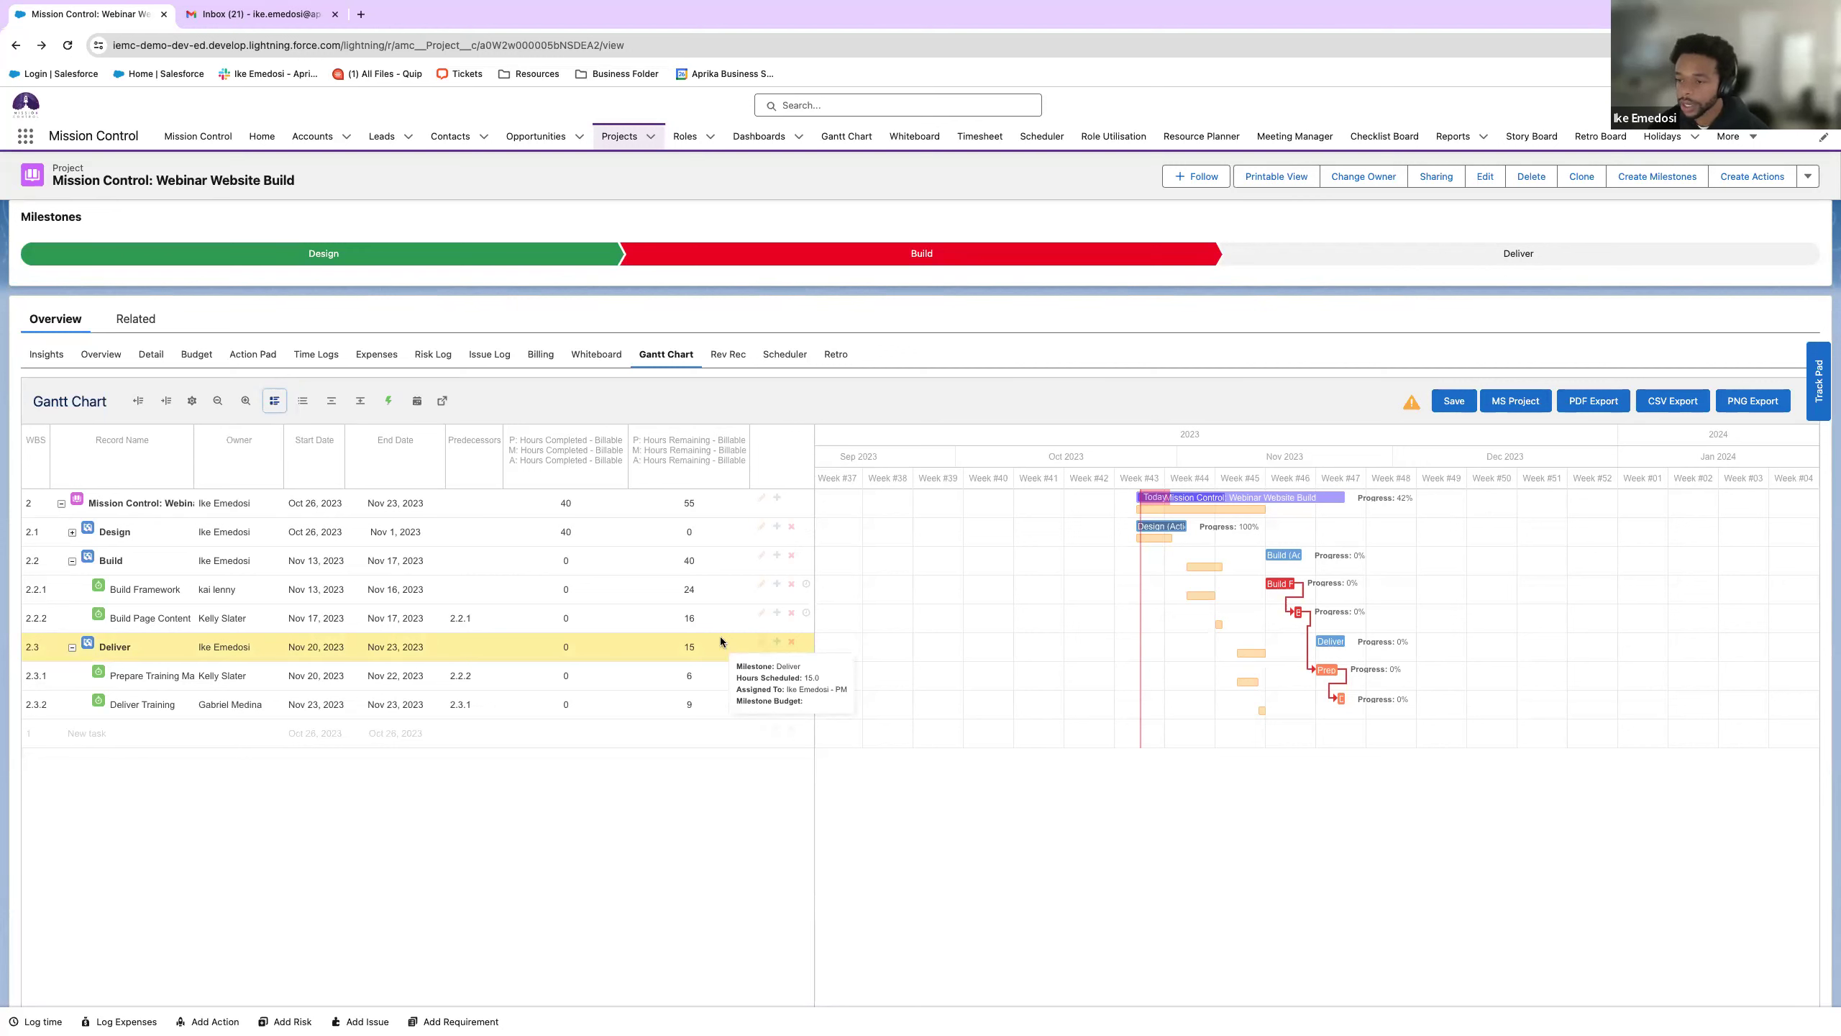
mouse_move(707, 556)
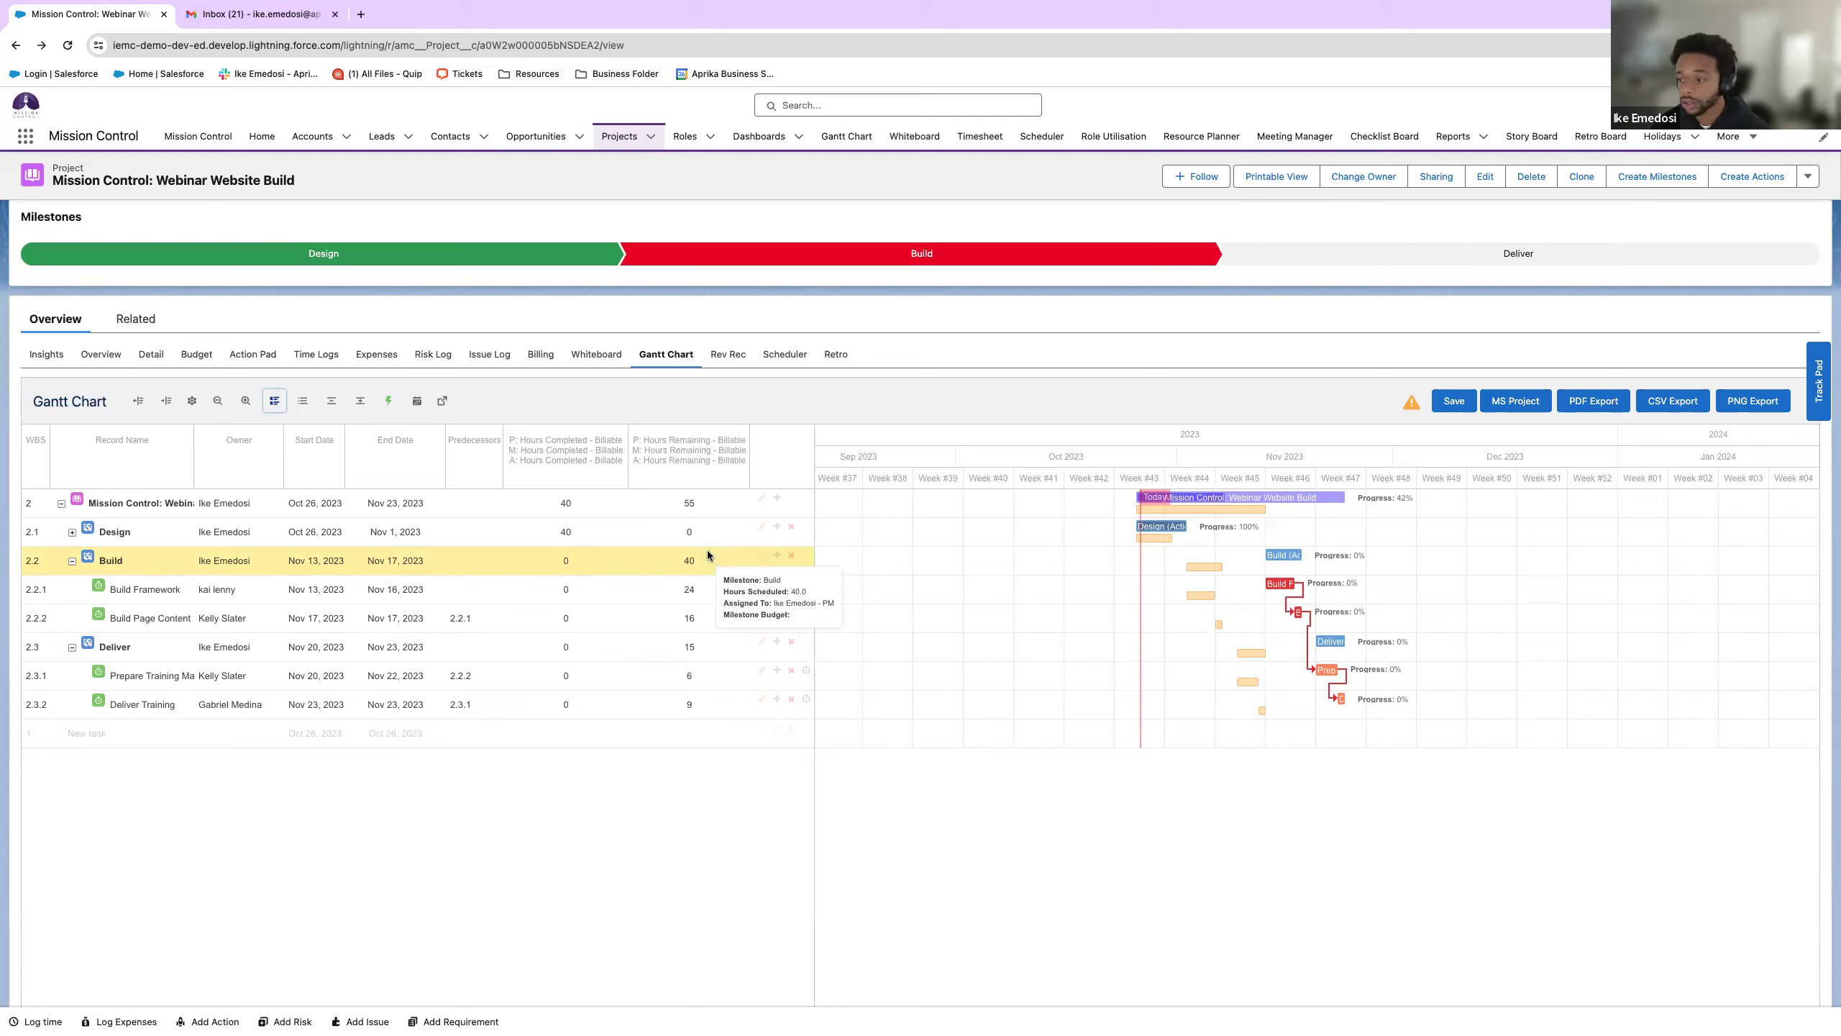
- Open a new action form under the Build milestone, examine its owner choices and the Resource Assignment Wizard, and discard the action
click(777, 555)
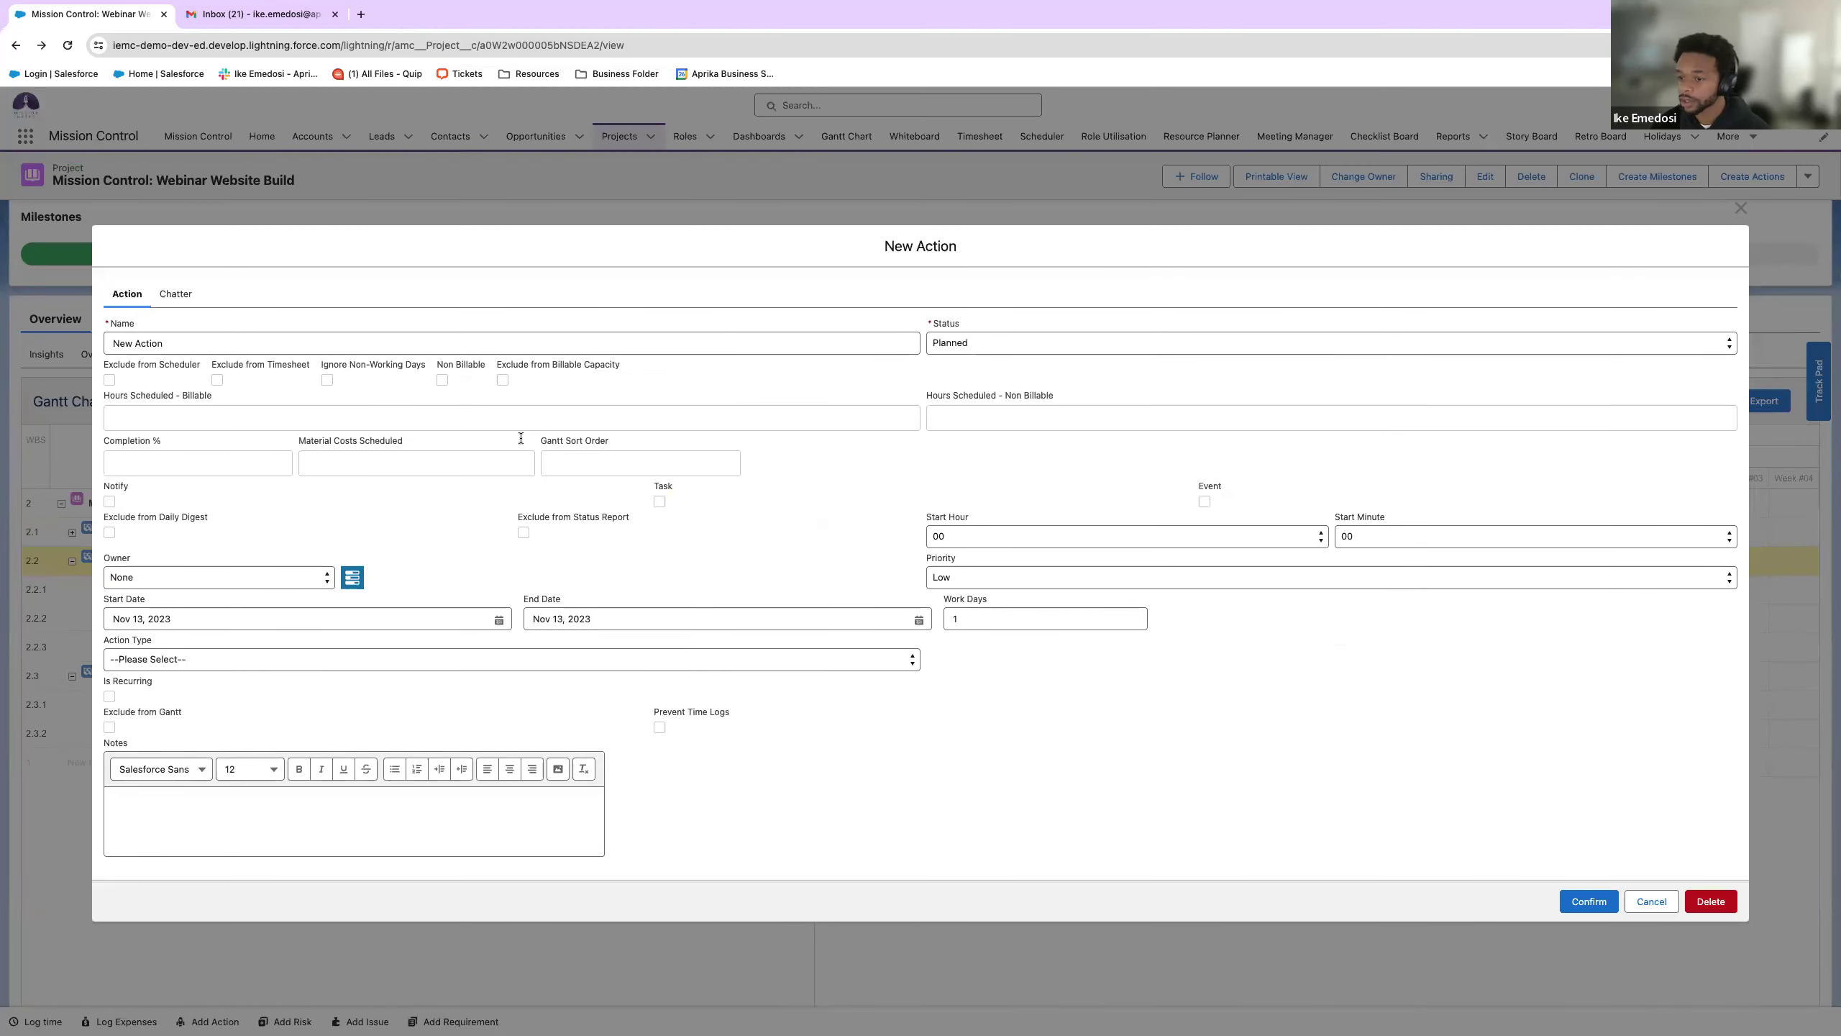
click(311, 580)
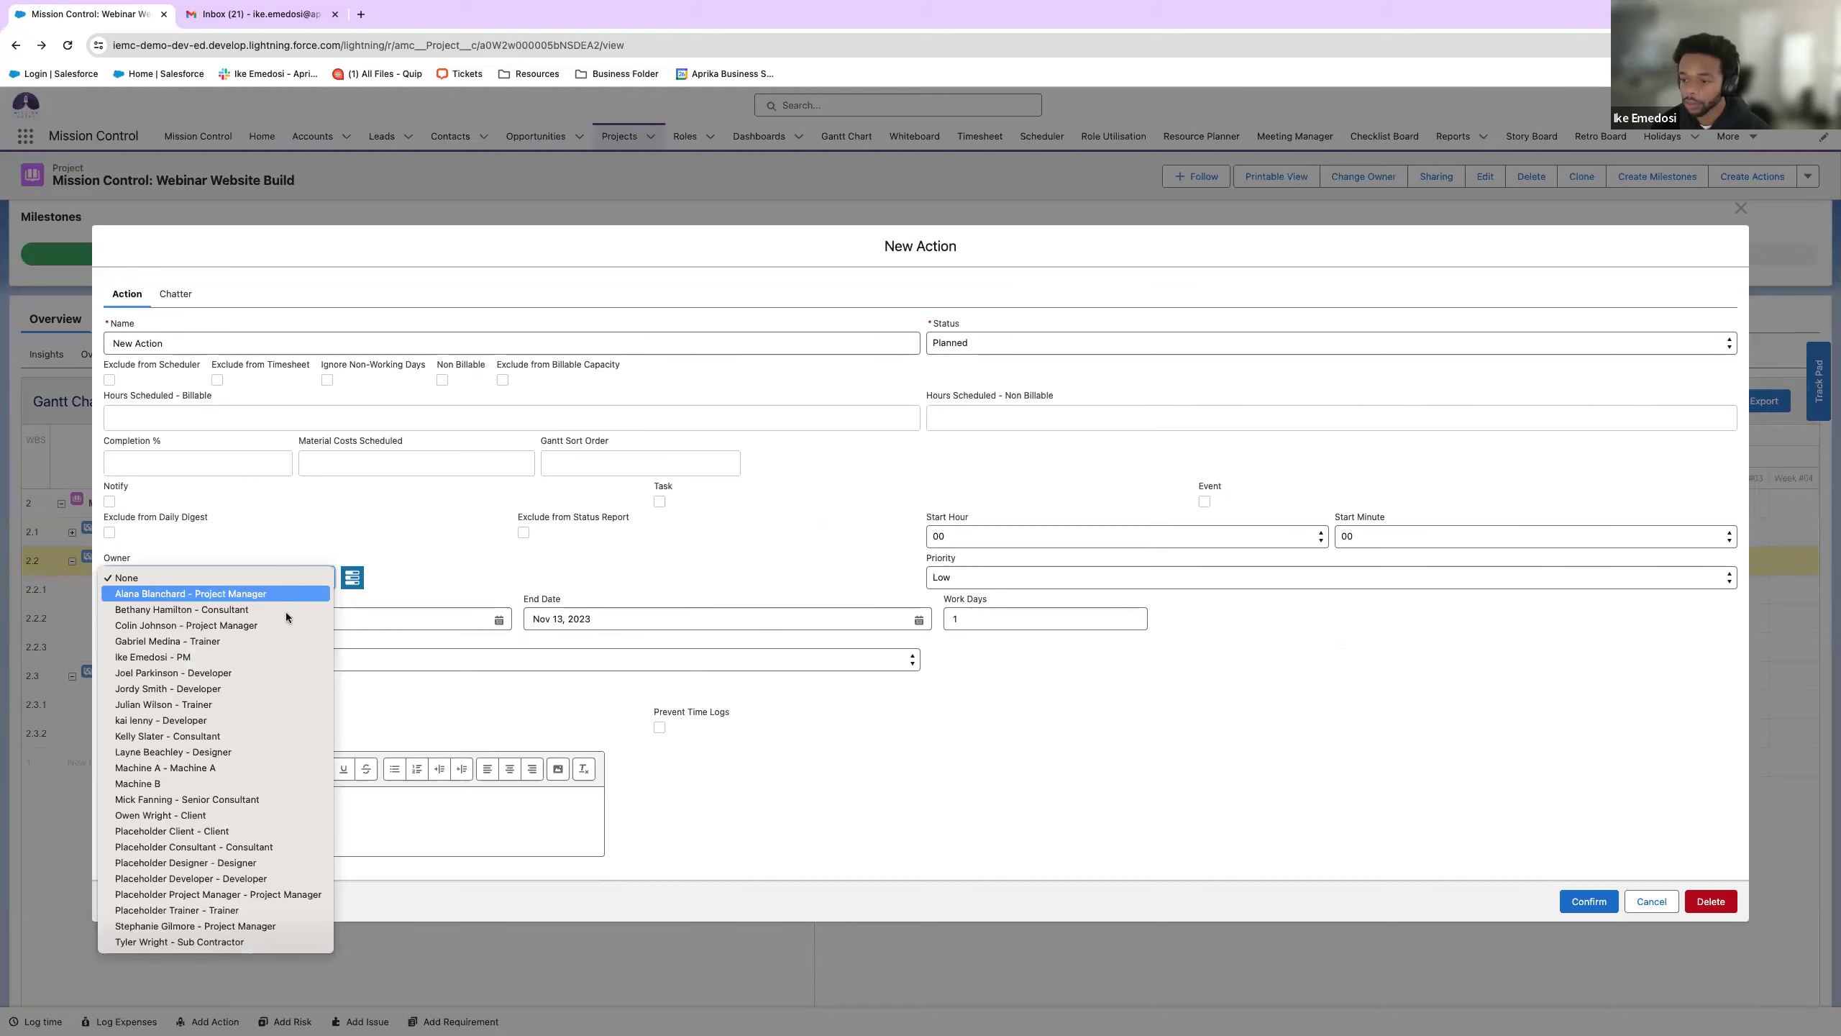
click(401, 558)
click(362, 573)
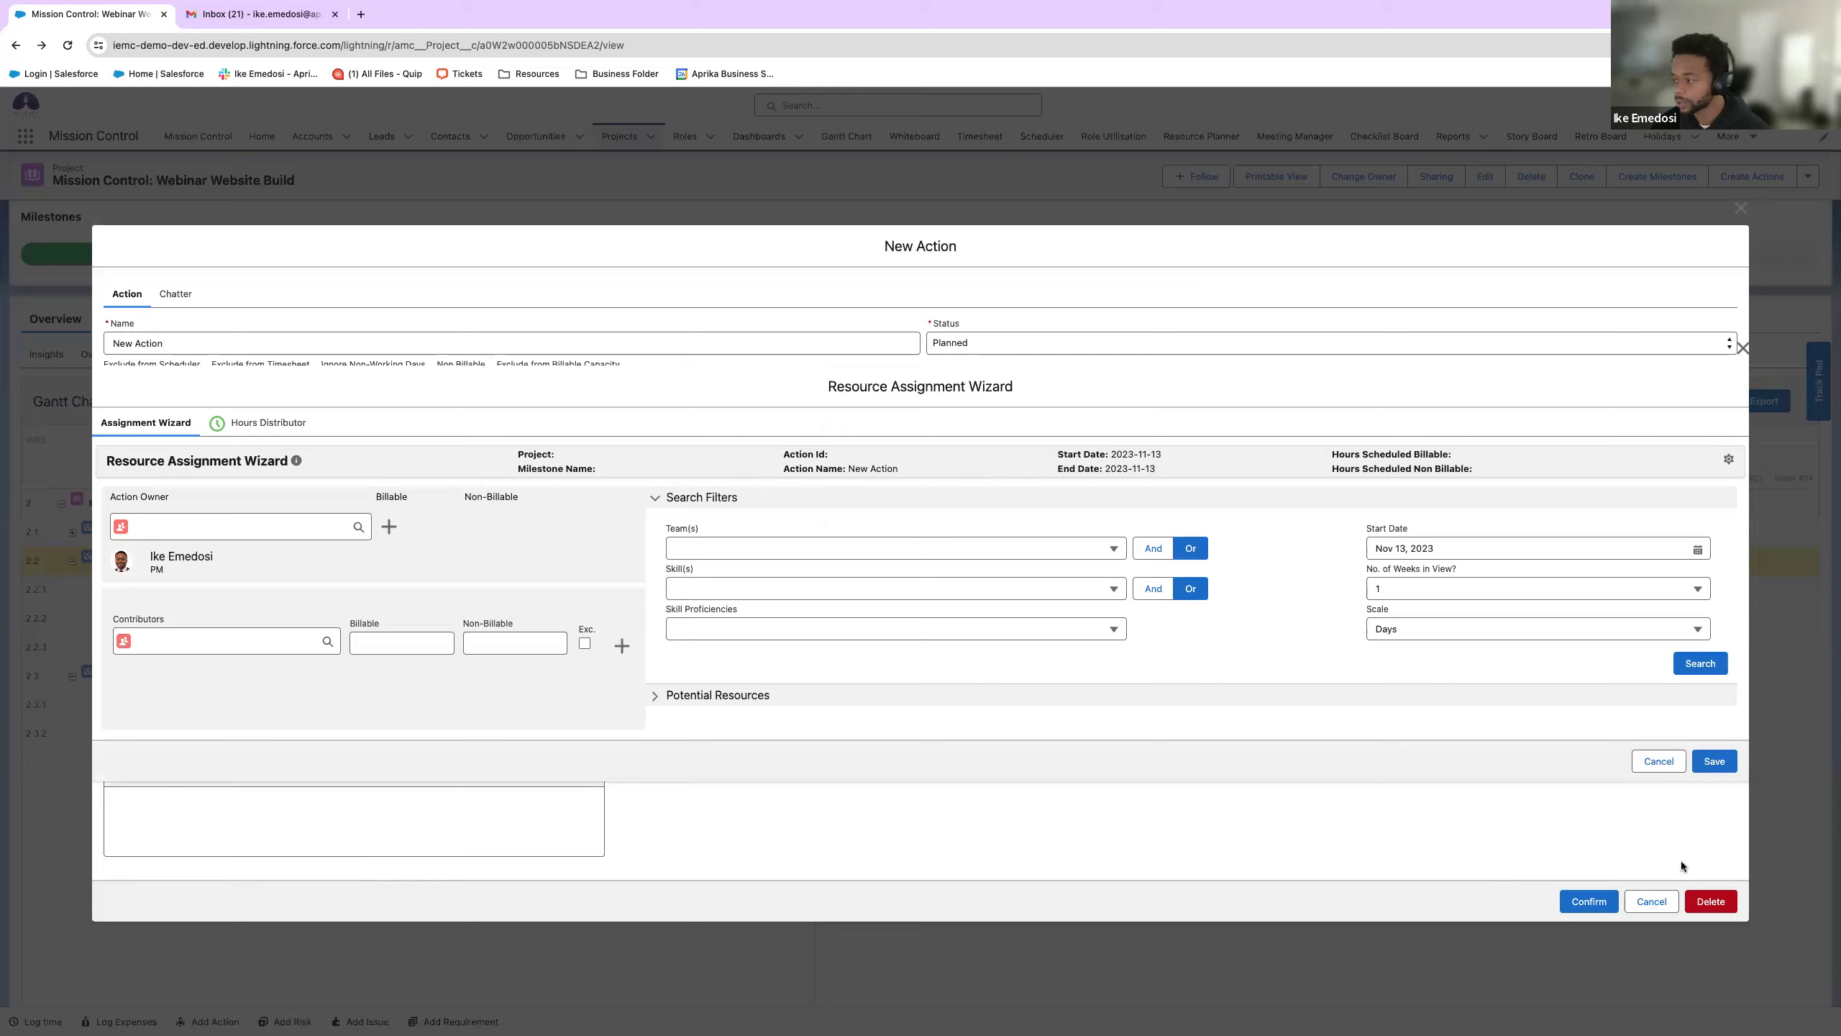
click(1659, 761)
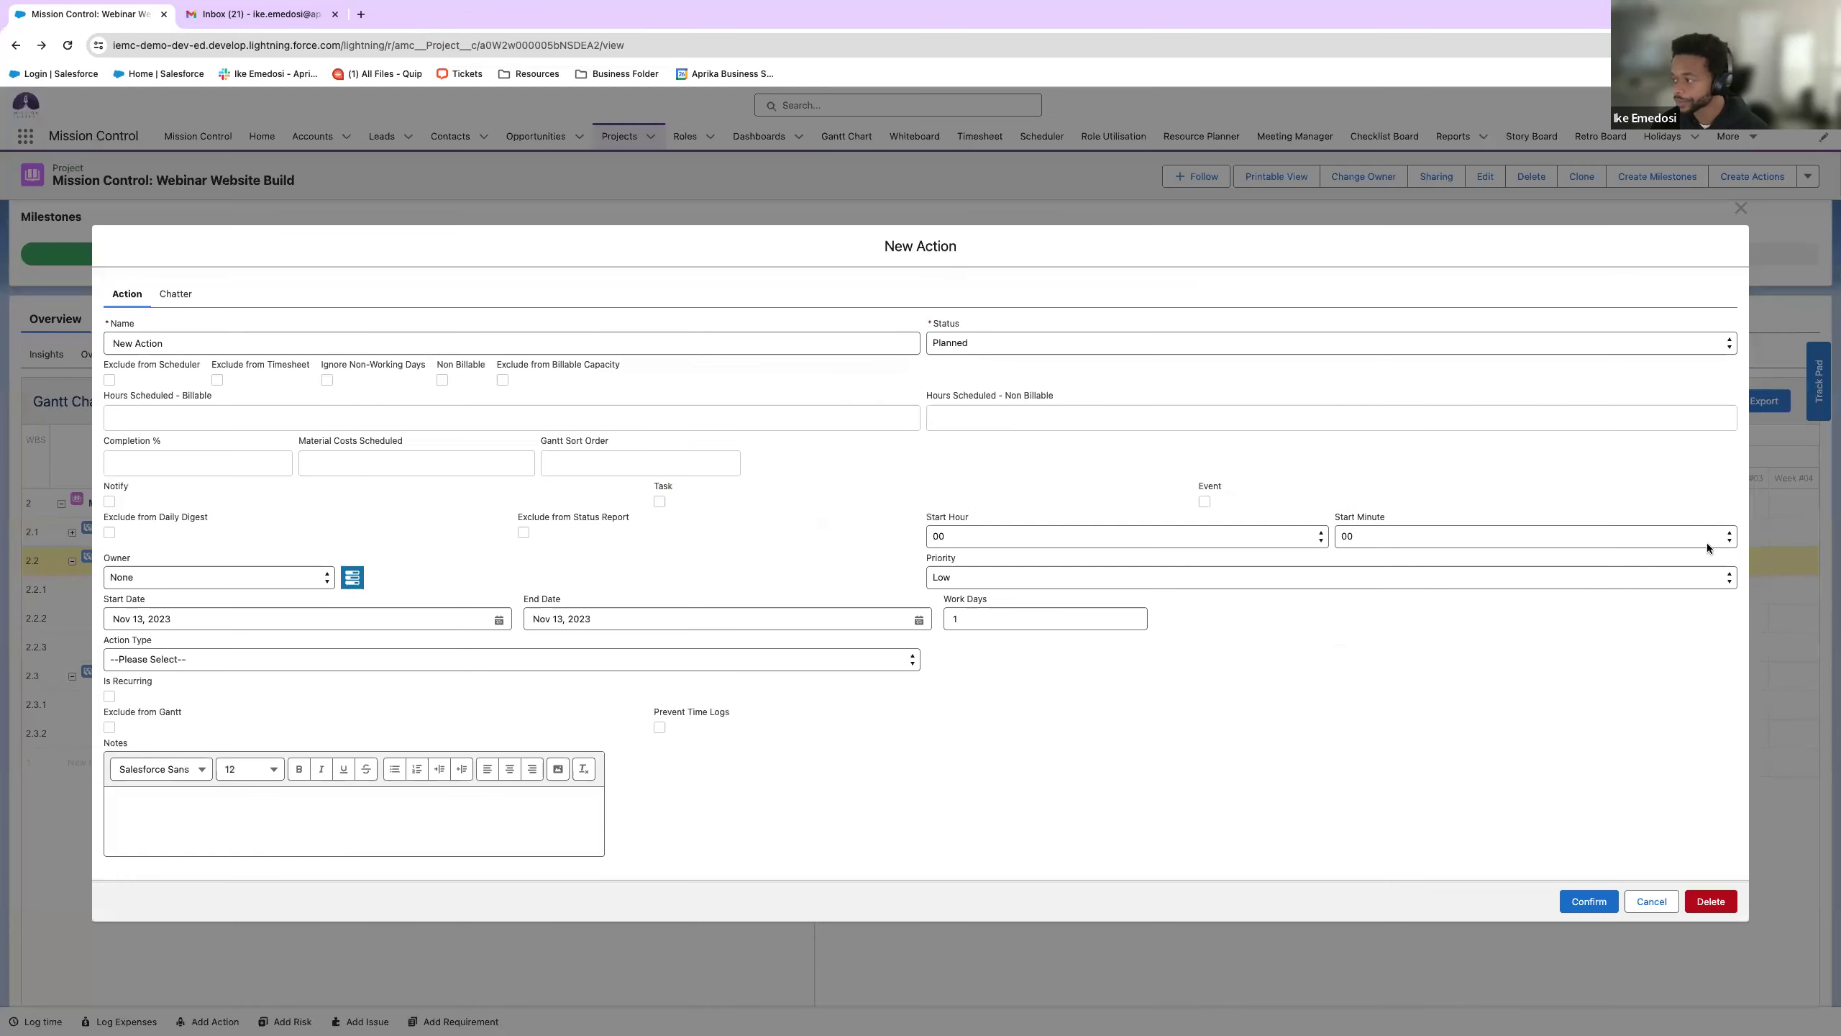
click(1738, 210)
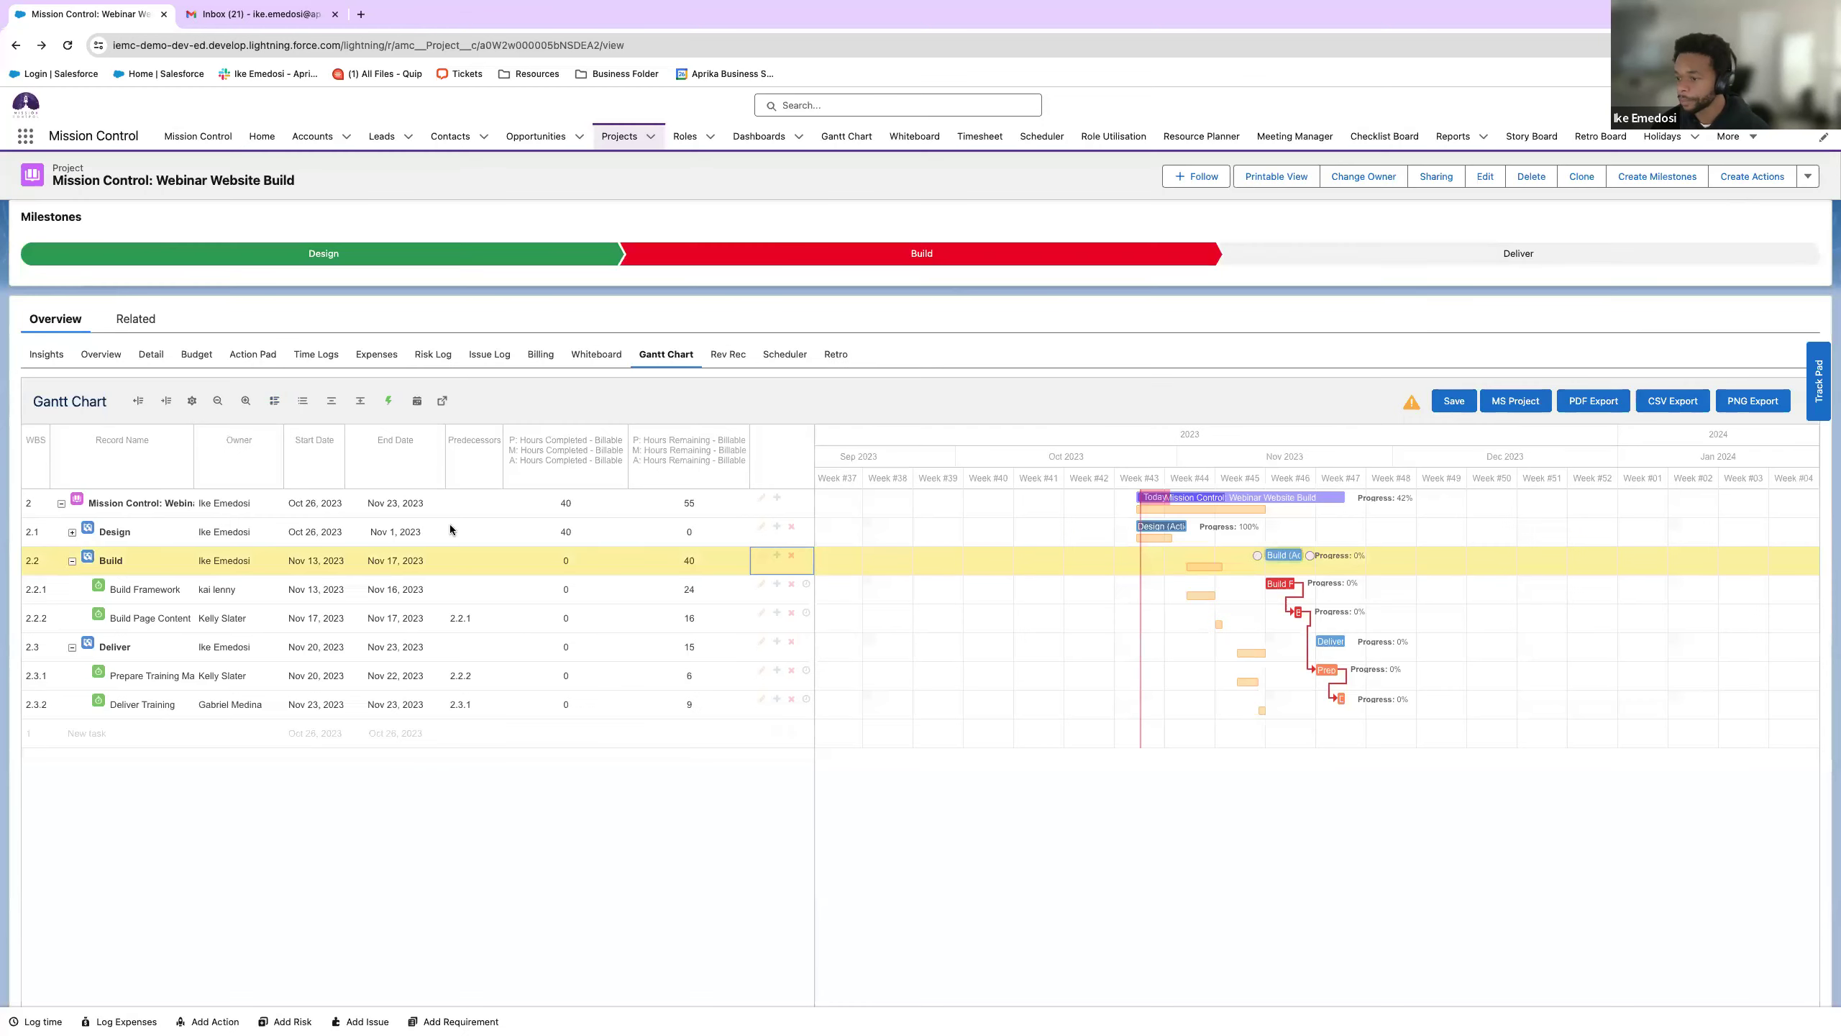
- Open the Build Framework action's details from the Gantt chart, examine its fields and notes, and confirm the form
click(762, 584)
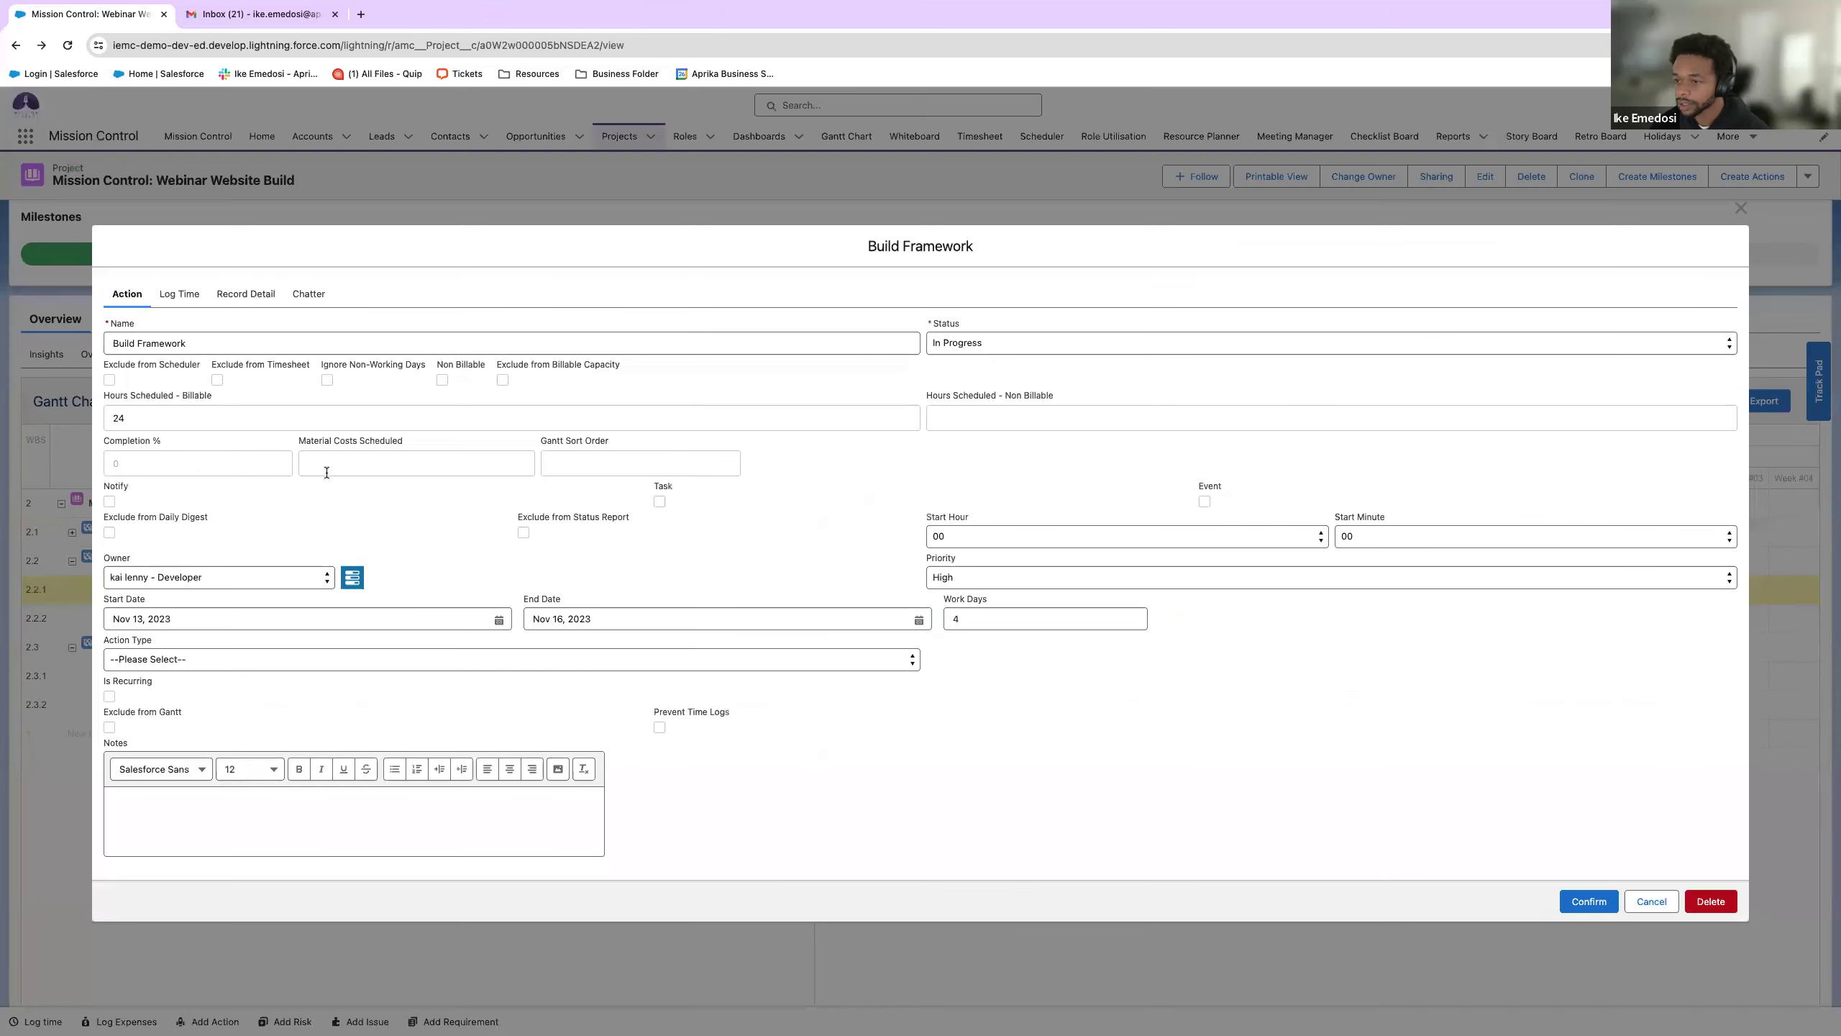
click(324, 803)
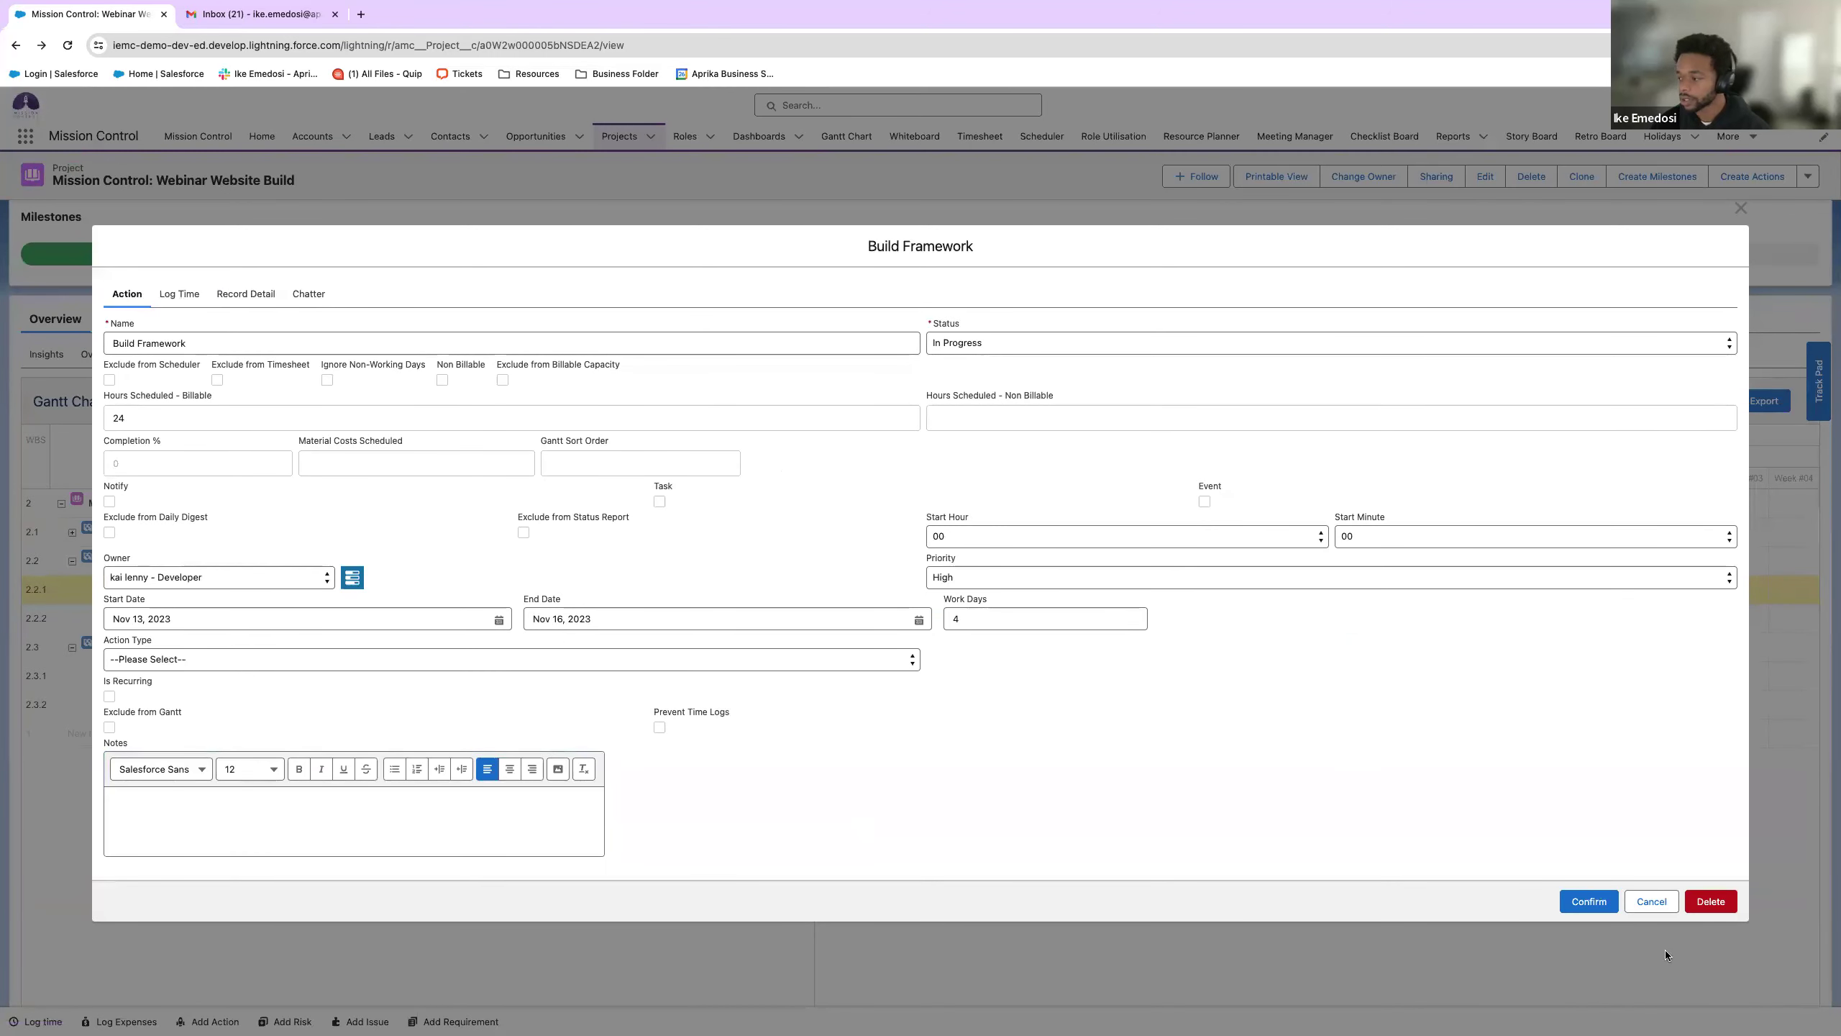
click(1592, 900)
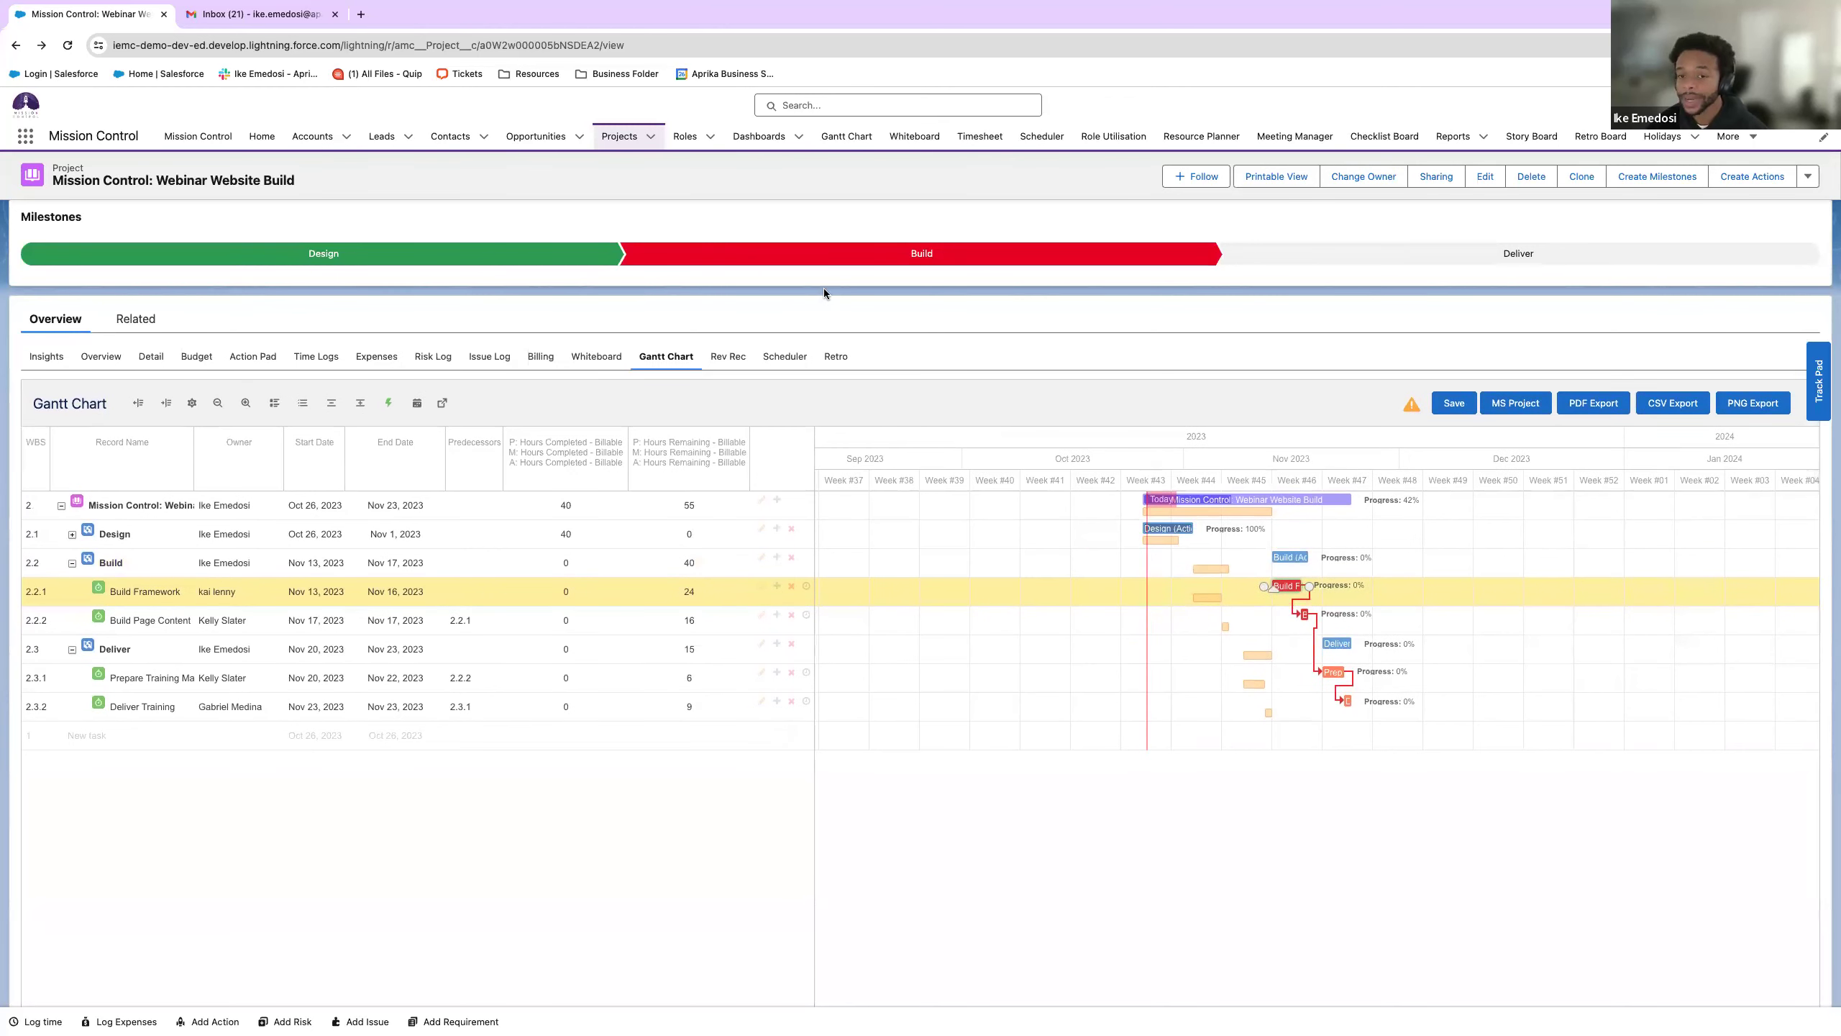
- In the project's Scheduler, reassign the Design Wireframes action from the Designer to the Consultant, keeping its Oct 26–27 dates
click(780, 356)
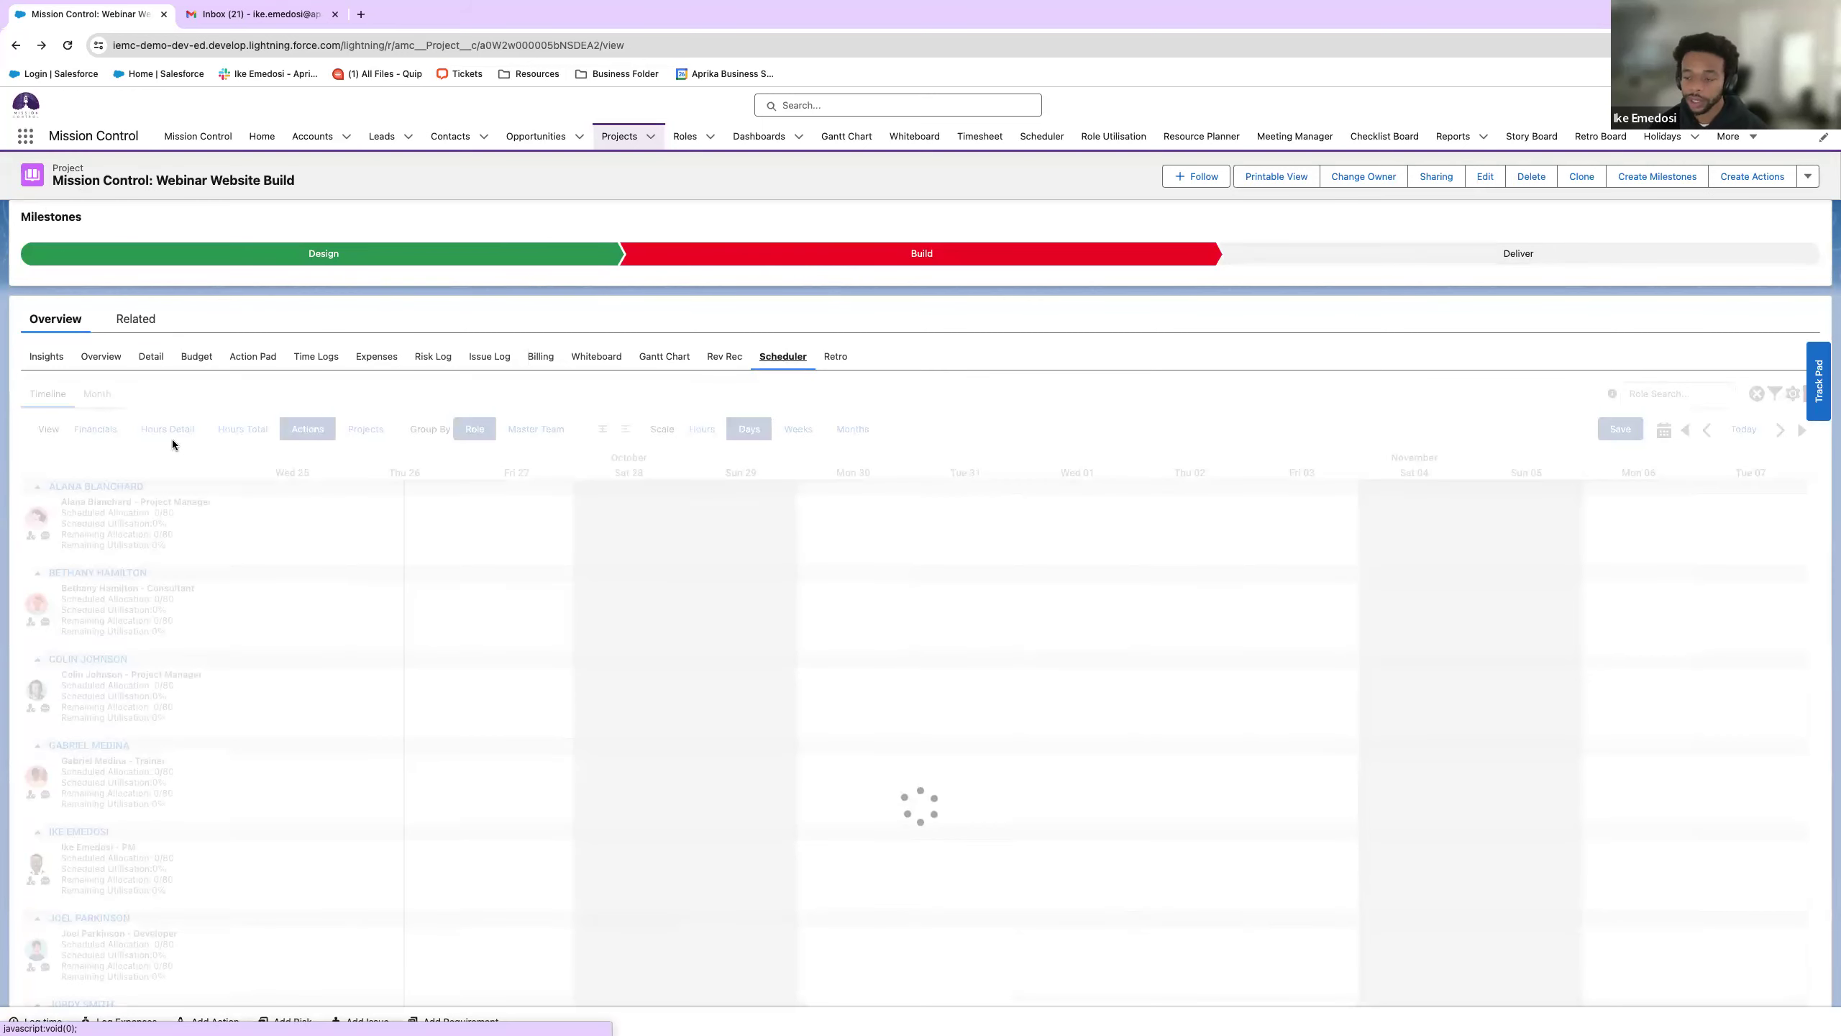
scroll(182, 602, down, 1)
scroll(183, 603, up, 1)
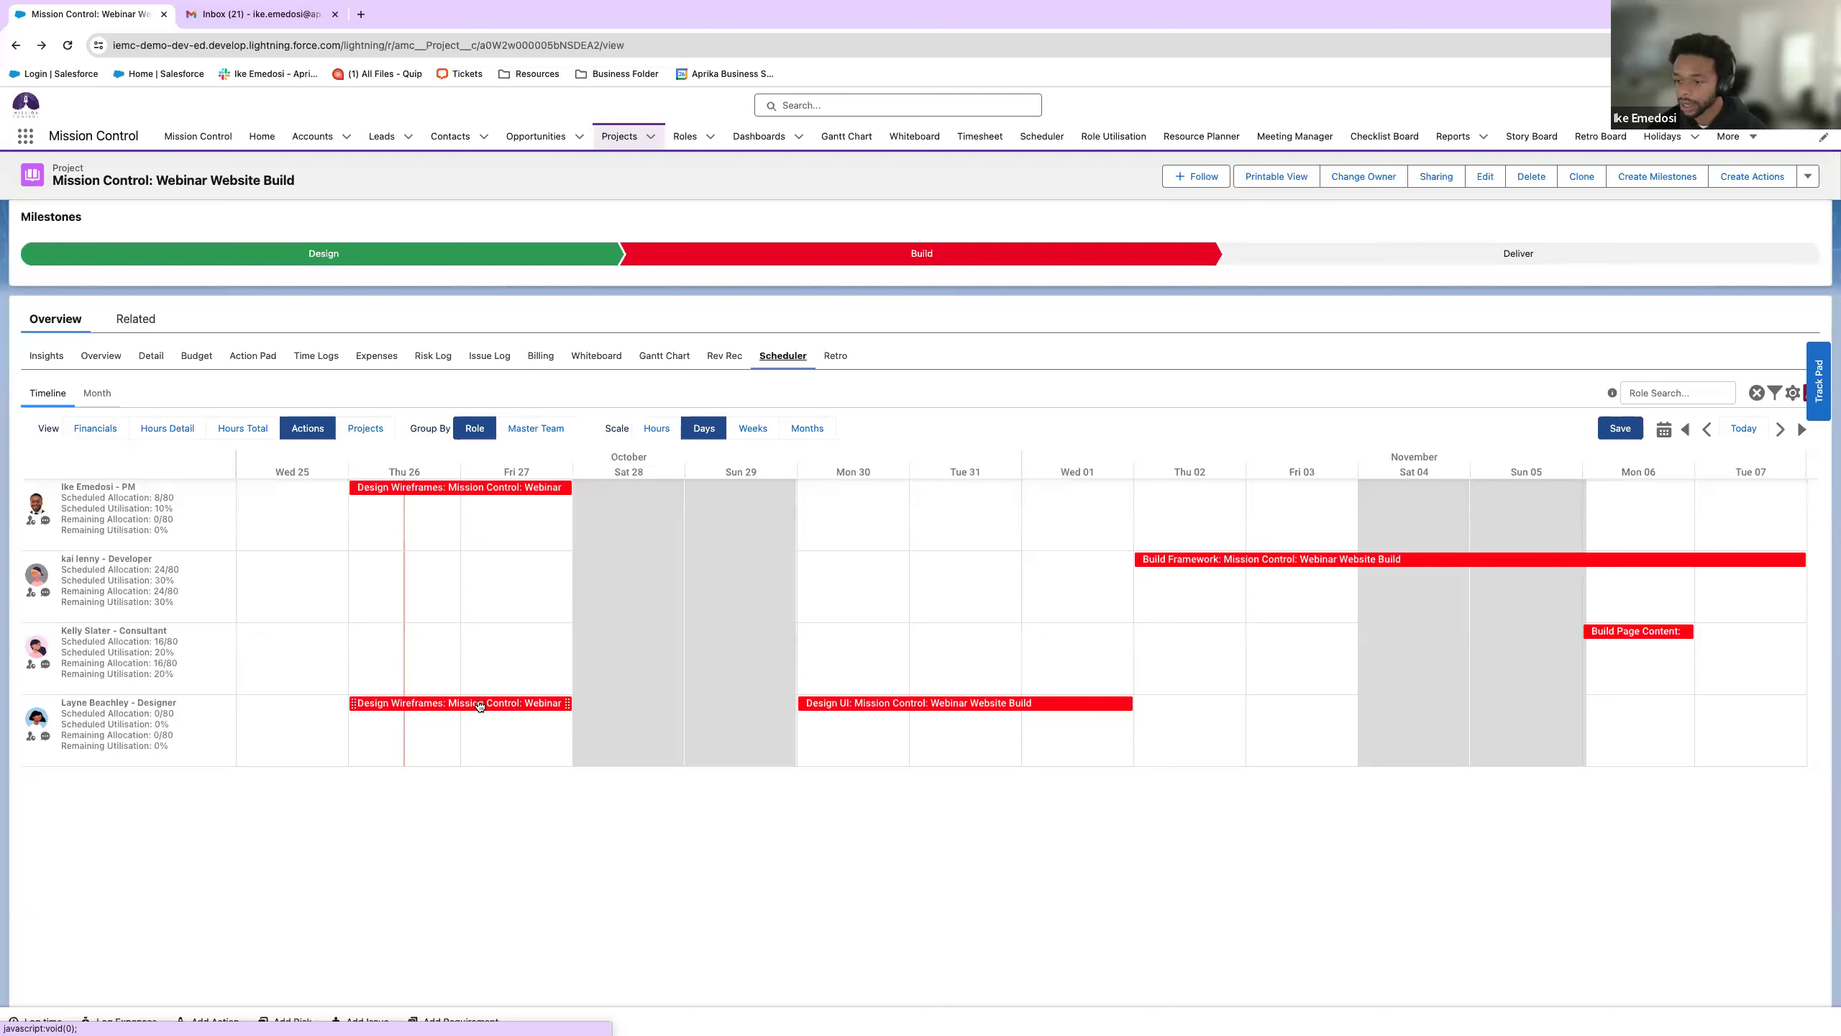
drag(477, 702, 478, 641)
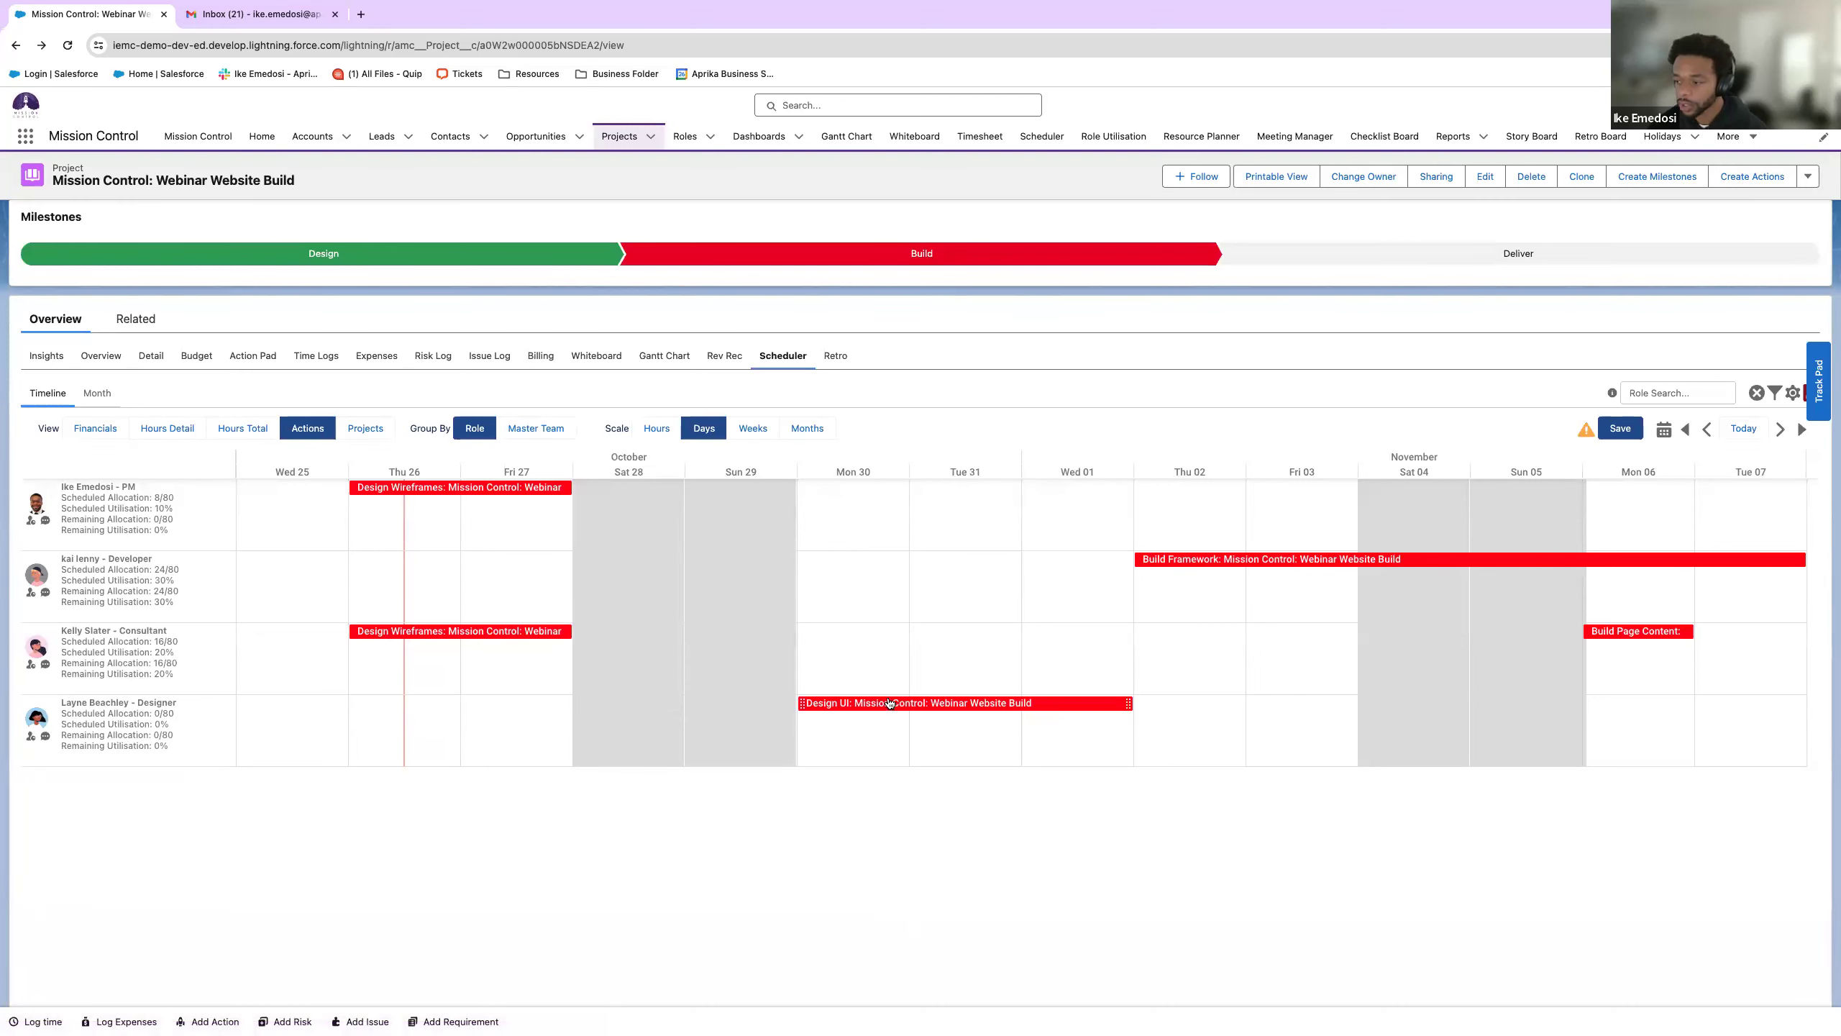
- Reassign Design UI to the Developer, shorten it to Oct 30 only, and move it back to the Designer on Nov 1
drag(889, 704, 889, 602)
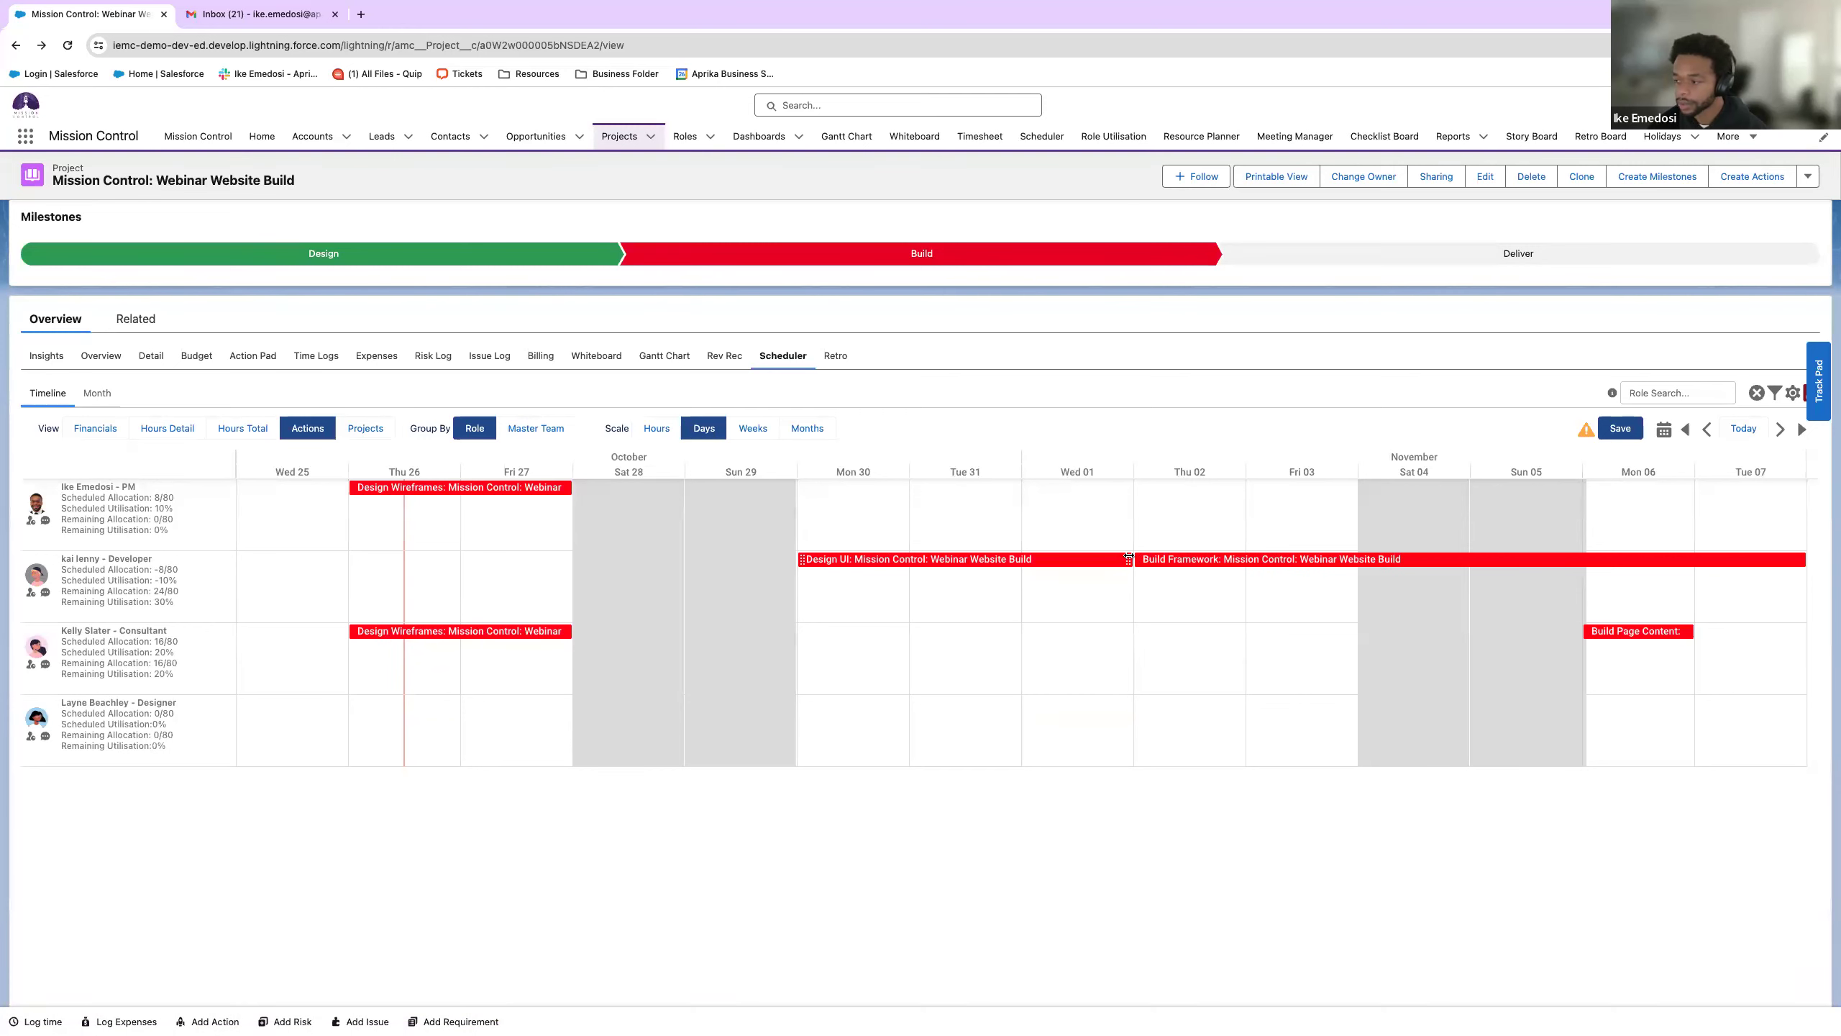
drag(1129, 558, 947, 573)
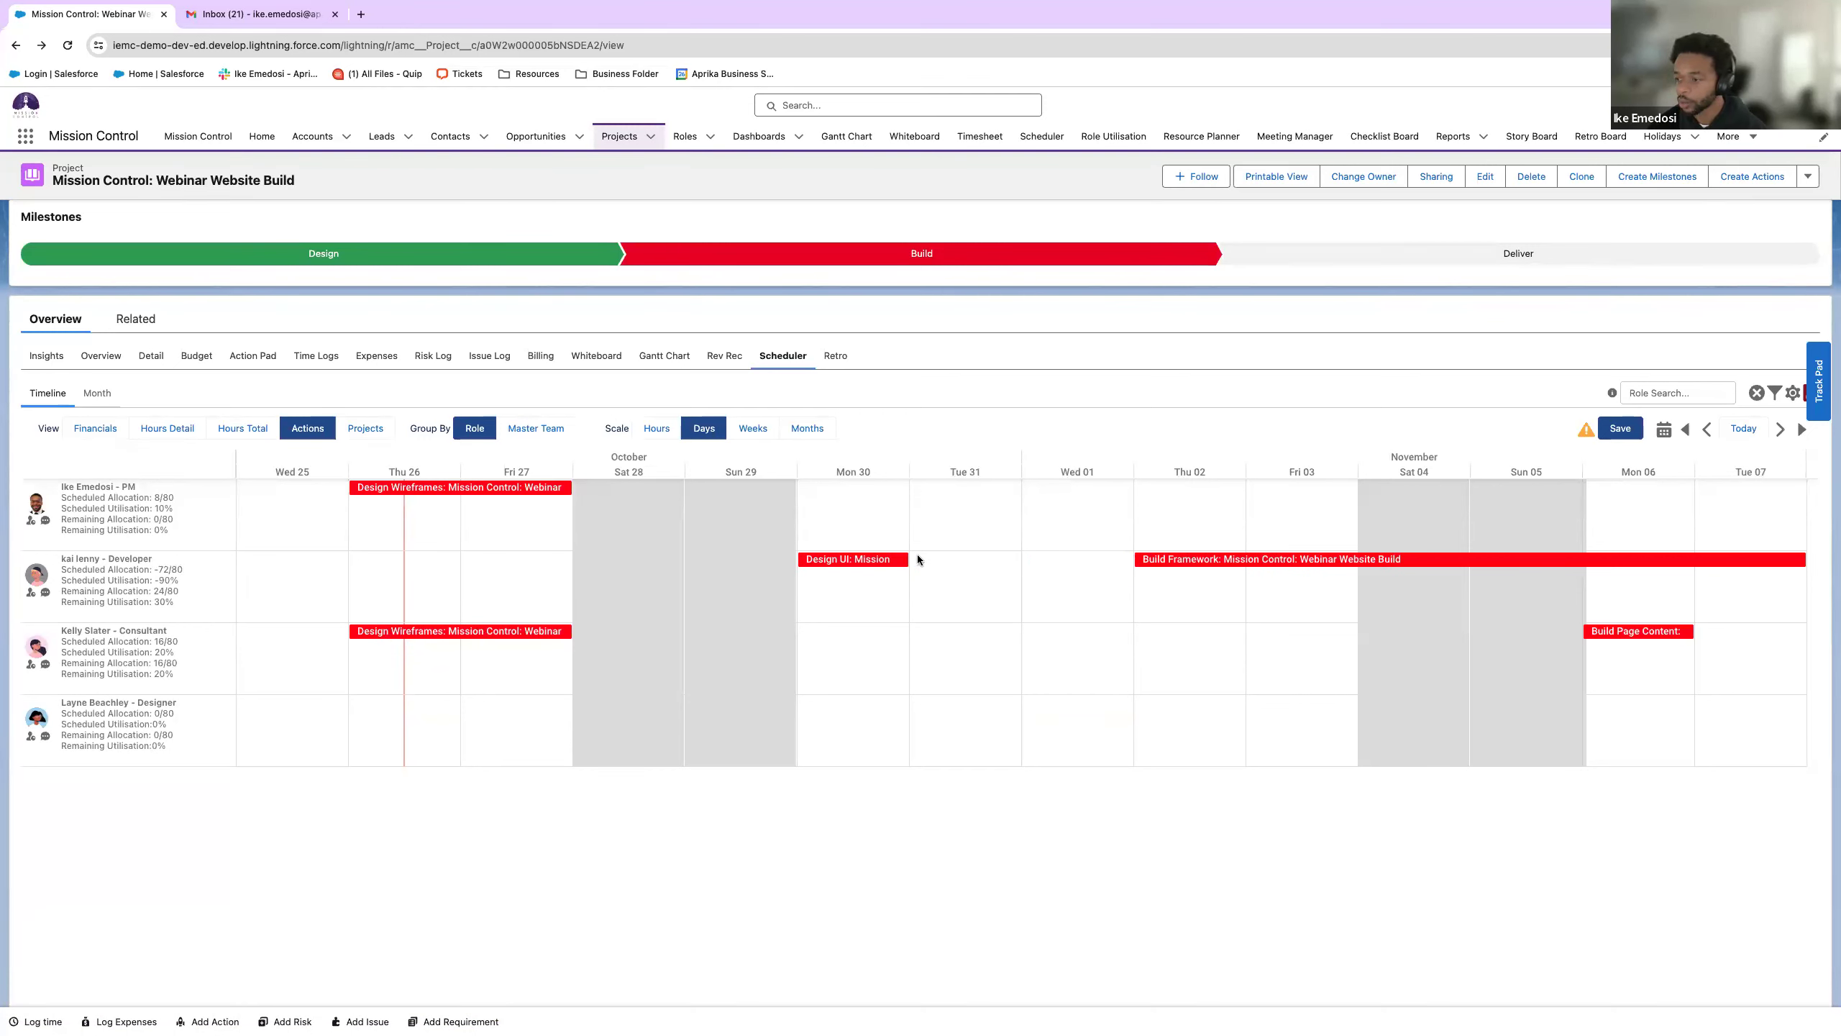
drag(896, 560, 1068, 709)
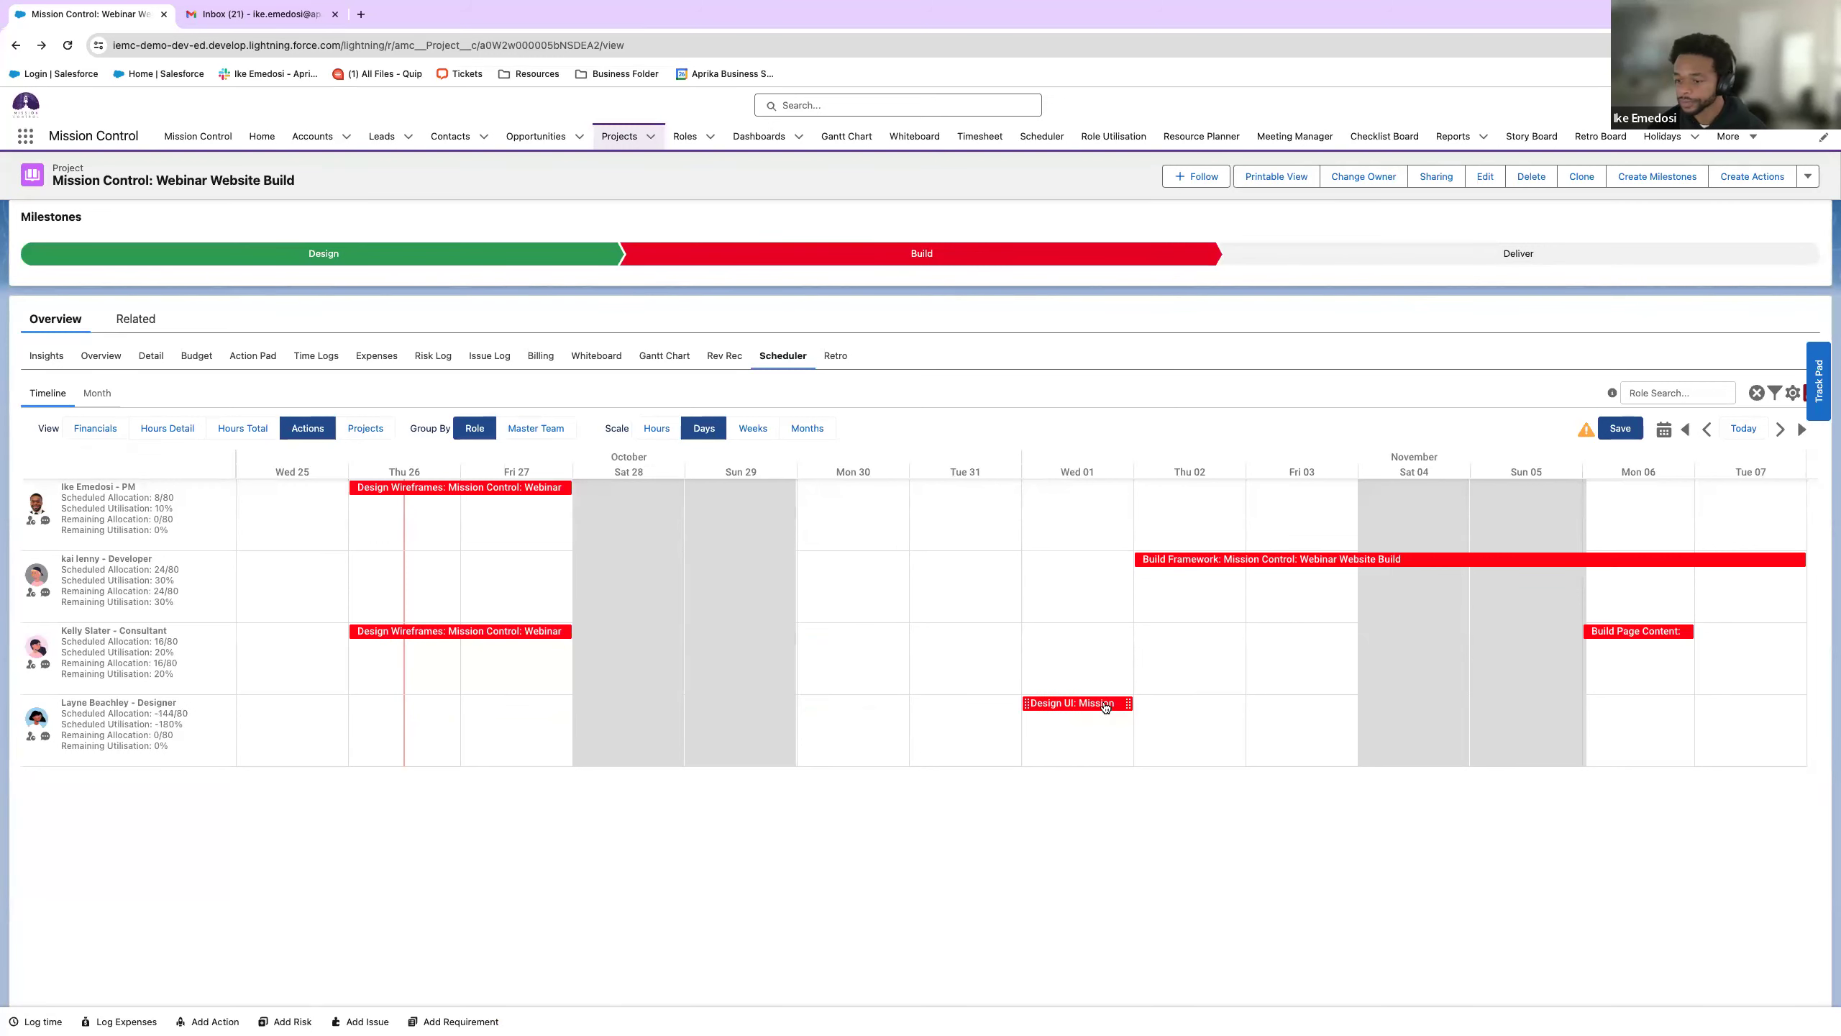
- Load the projects of all project owners into the global Gantt Chart
click(855, 138)
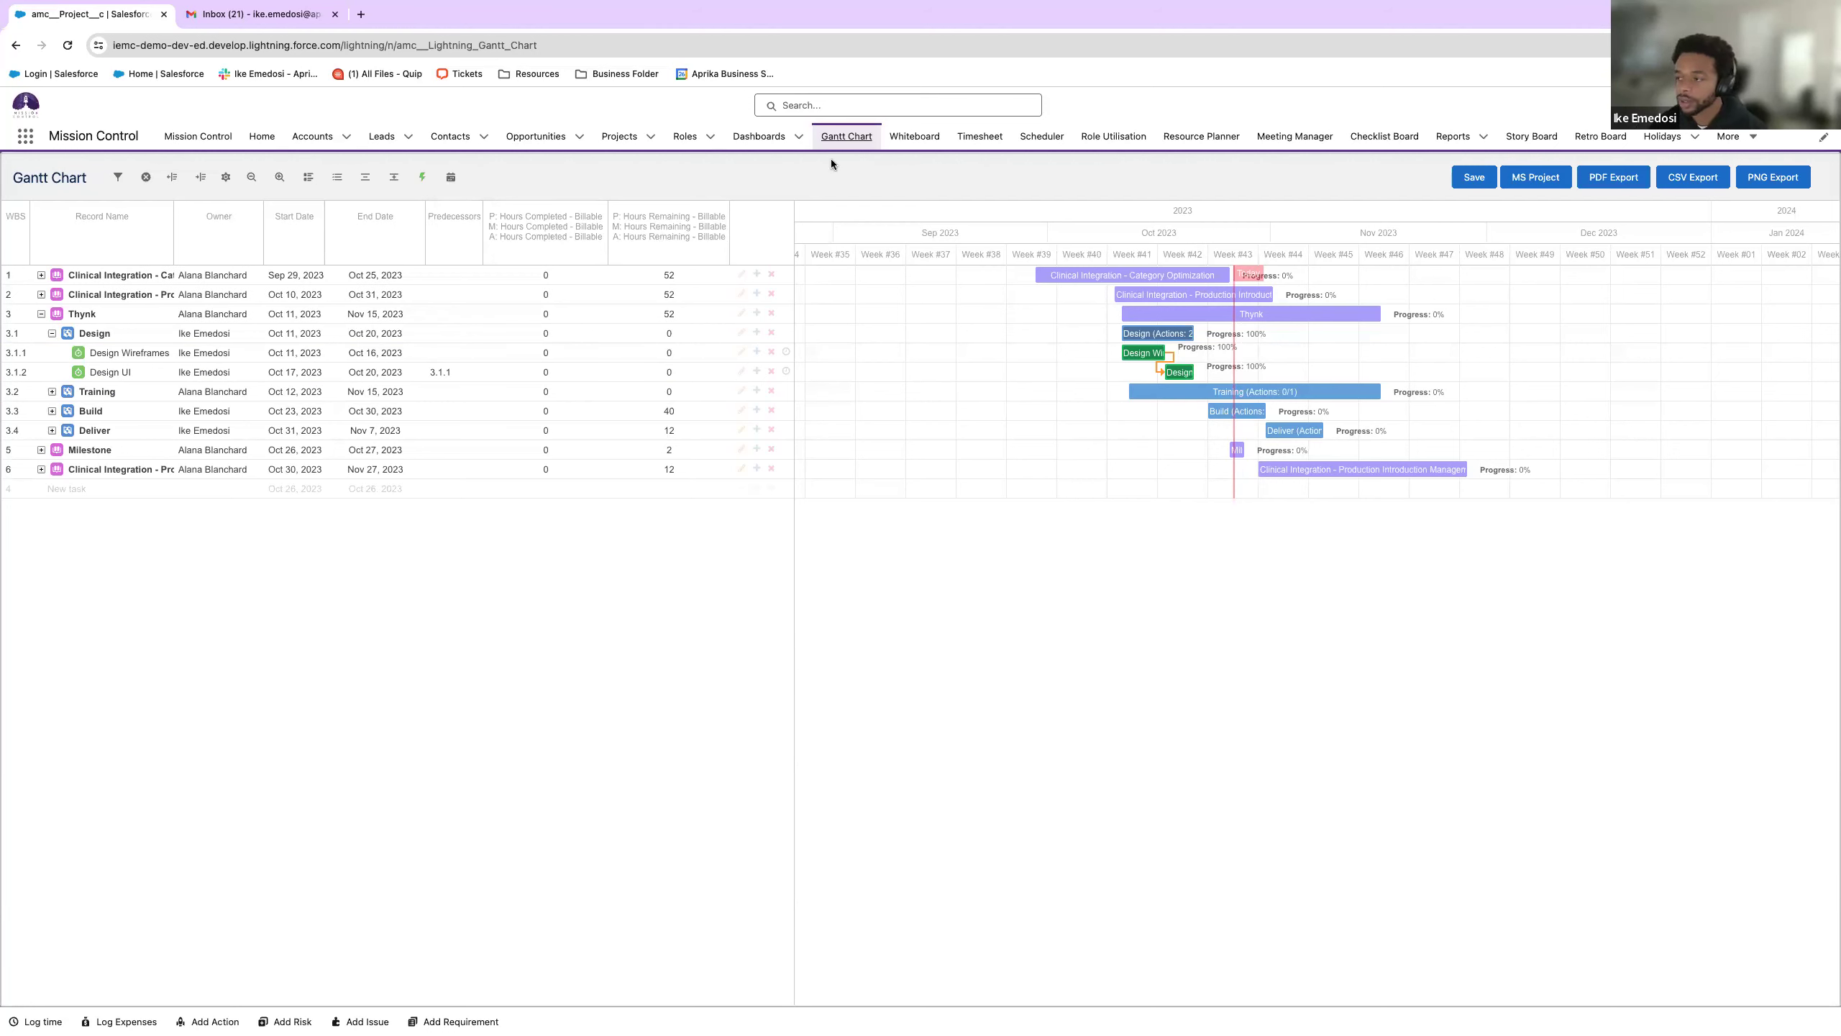
click(148, 178)
click(118, 178)
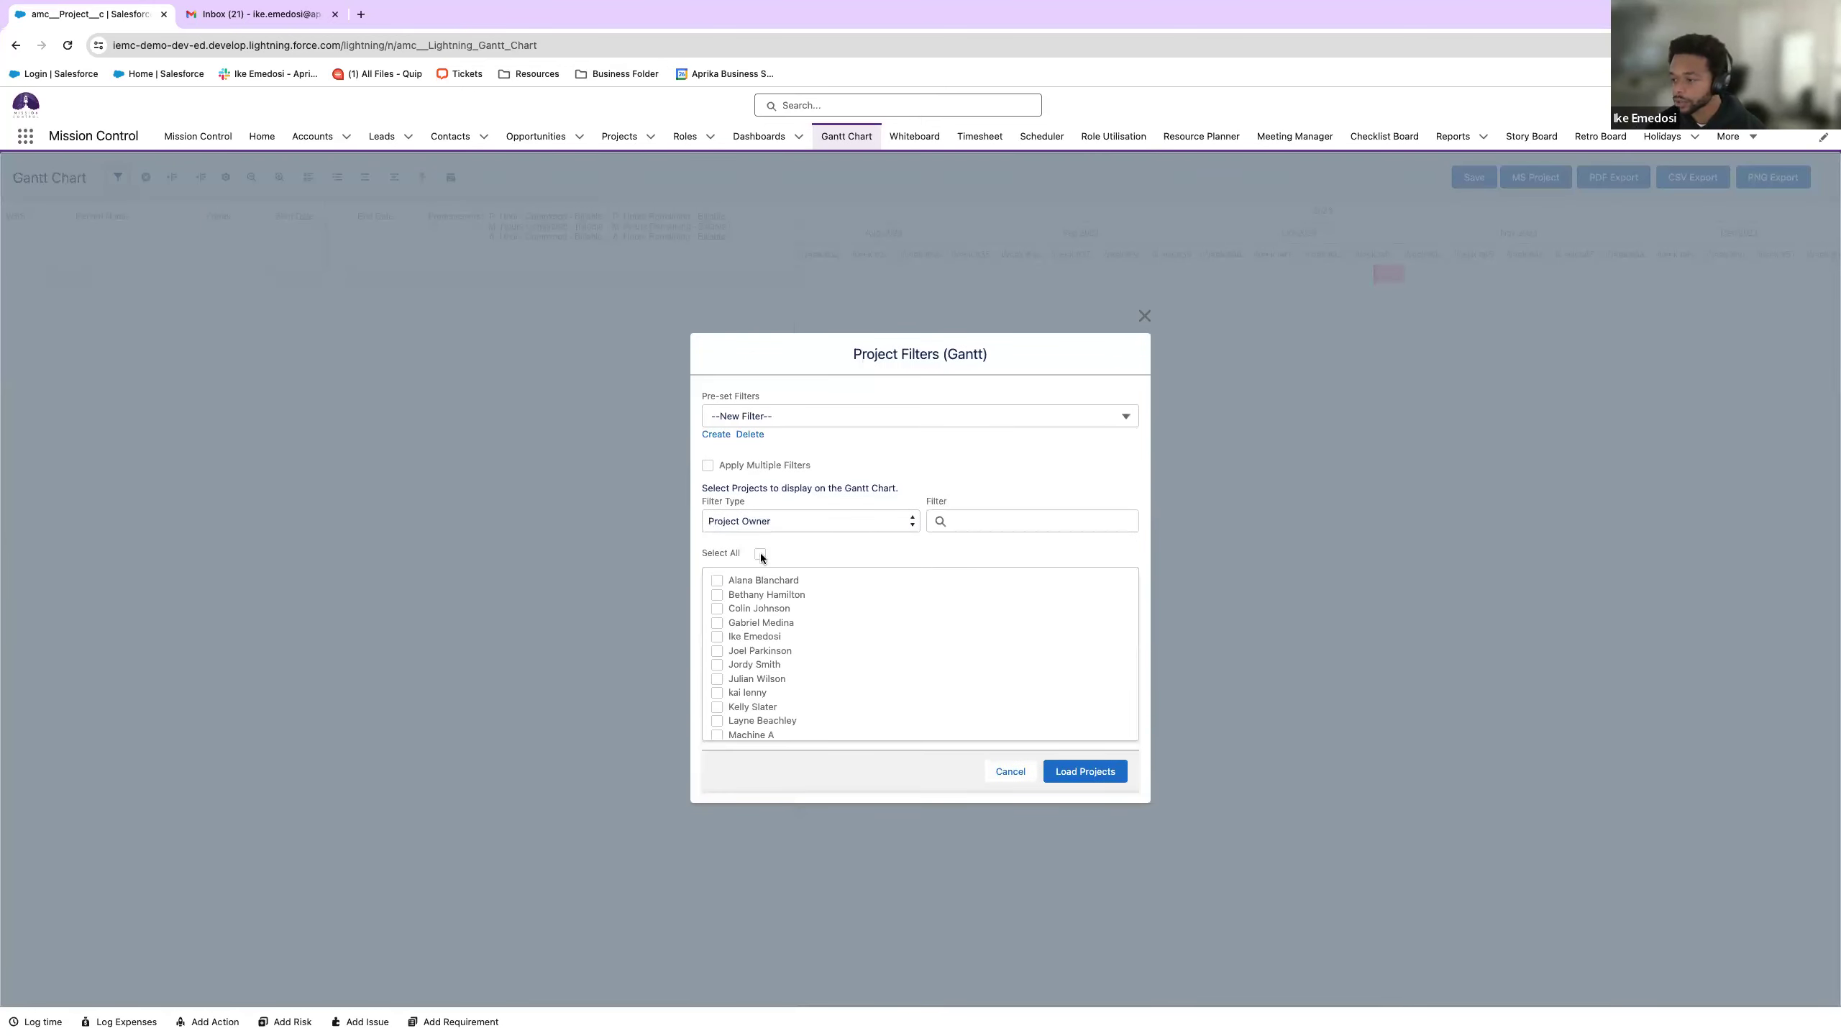
click(1084, 772)
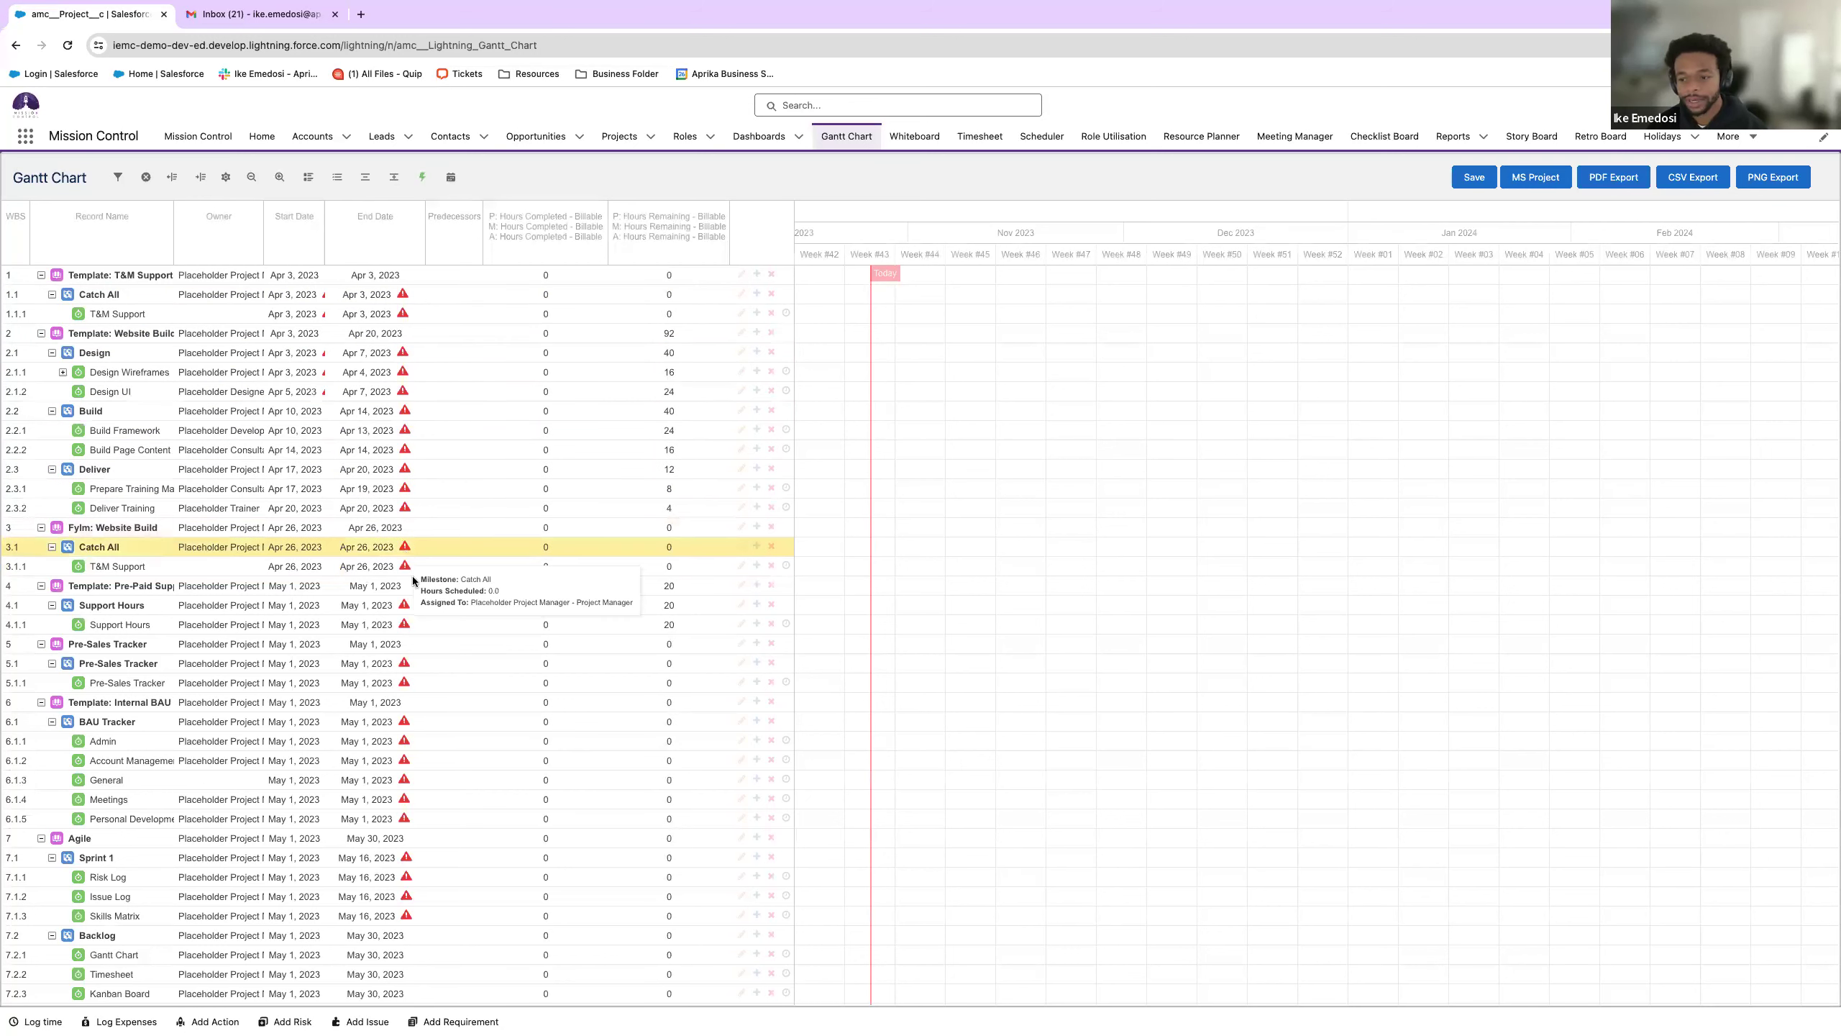
- Collapse the Gantt chart to project level and examine the timelines and progress across all projects
click(363, 178)
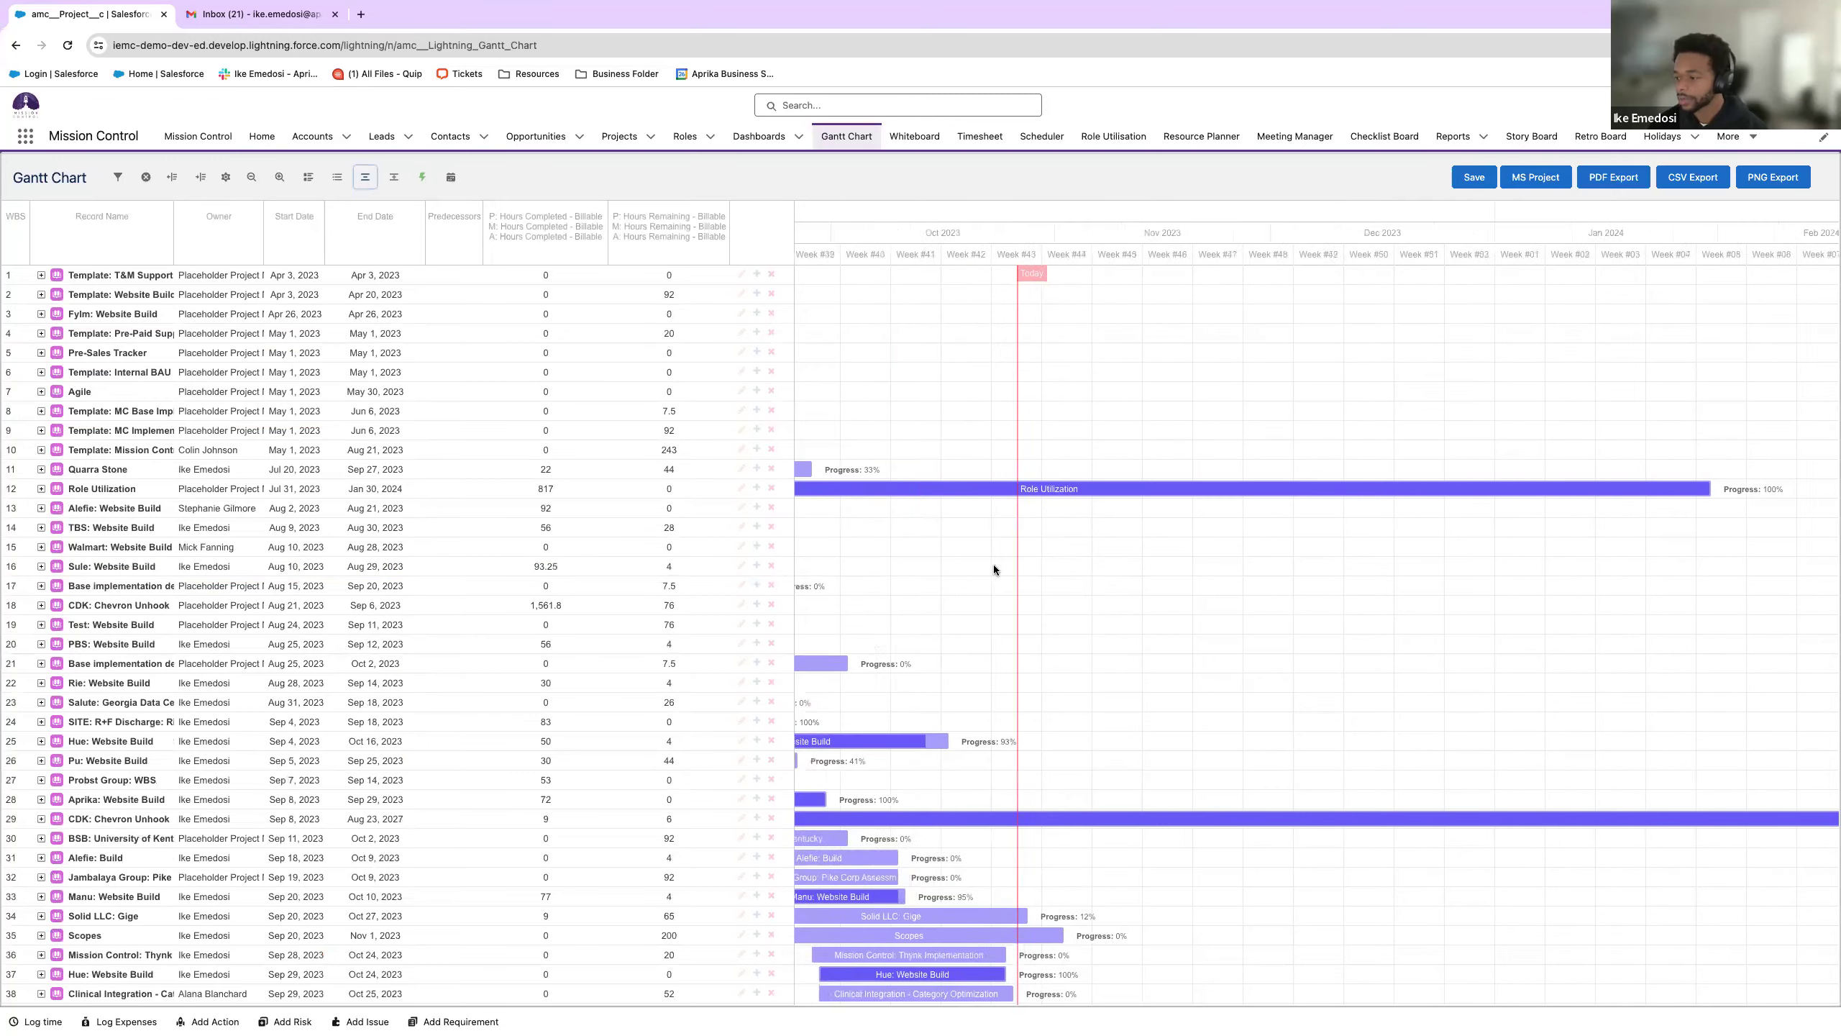
scroll(992, 565, left, 5)
scroll(992, 564, down, 10)
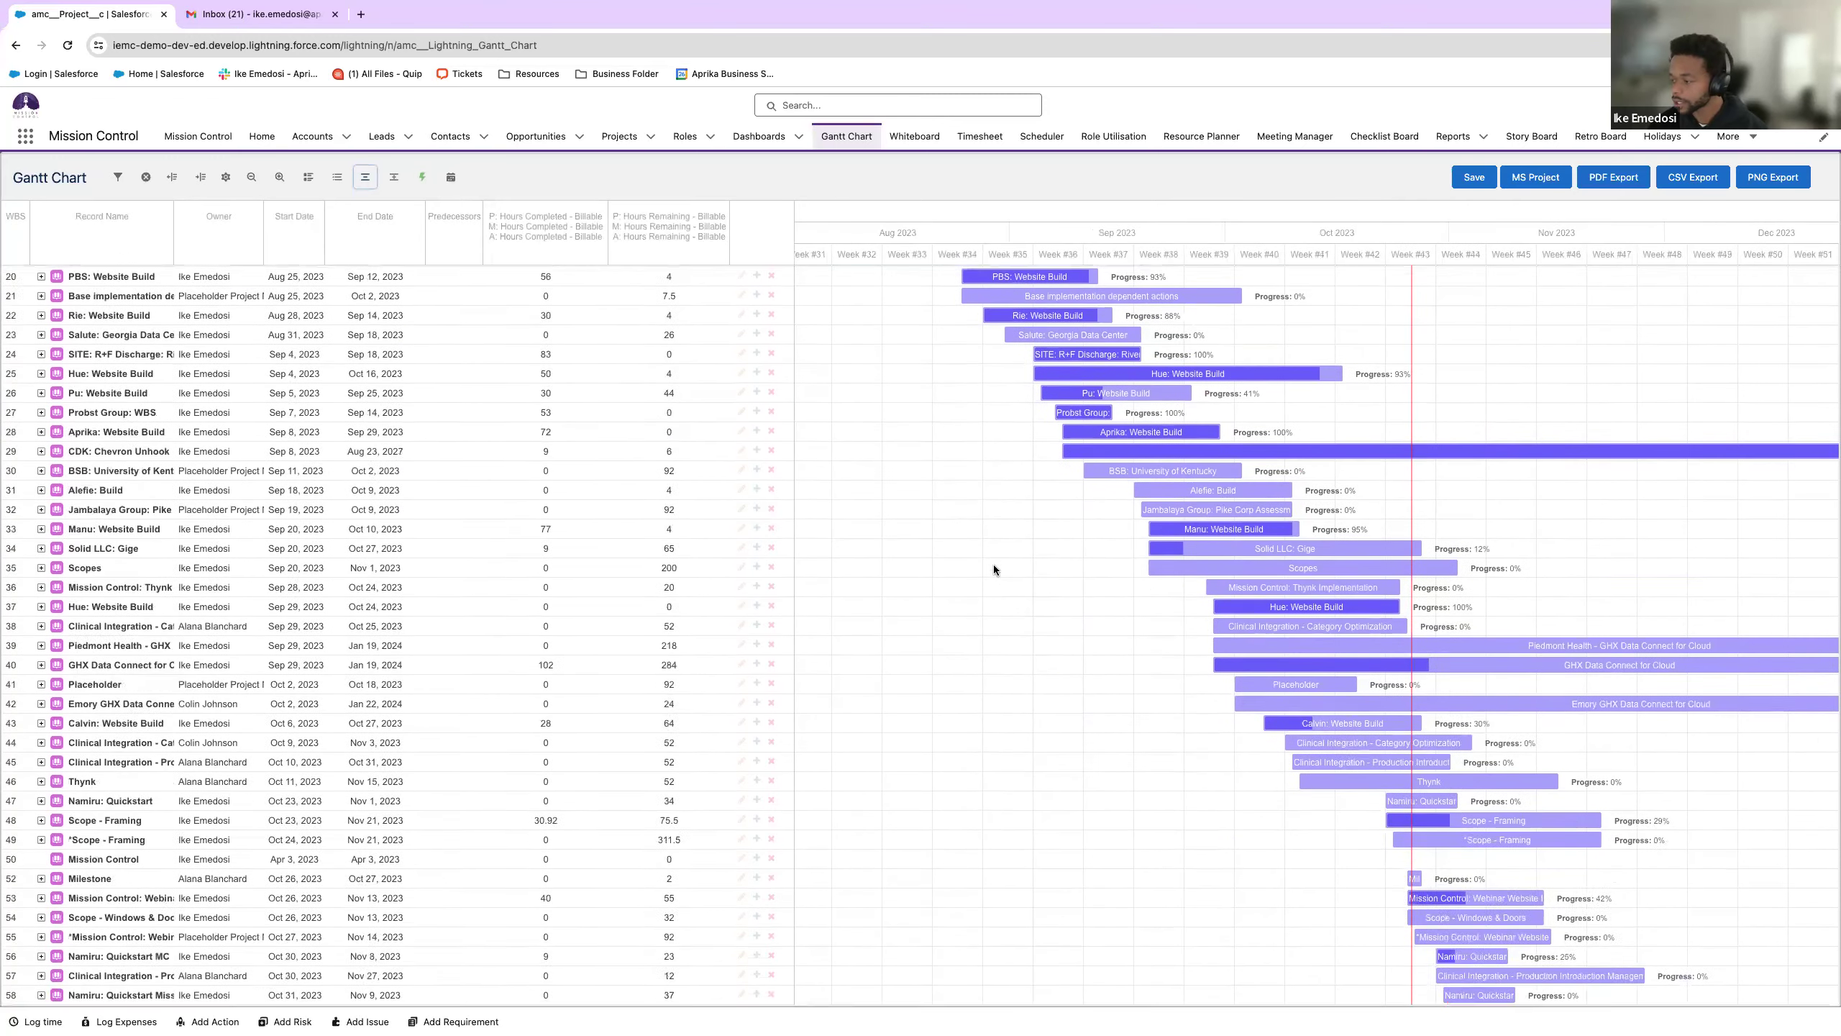
scroll(993, 569, down, 1)
scroll(993, 570, right, 3)
mouse_move(1309, 609)
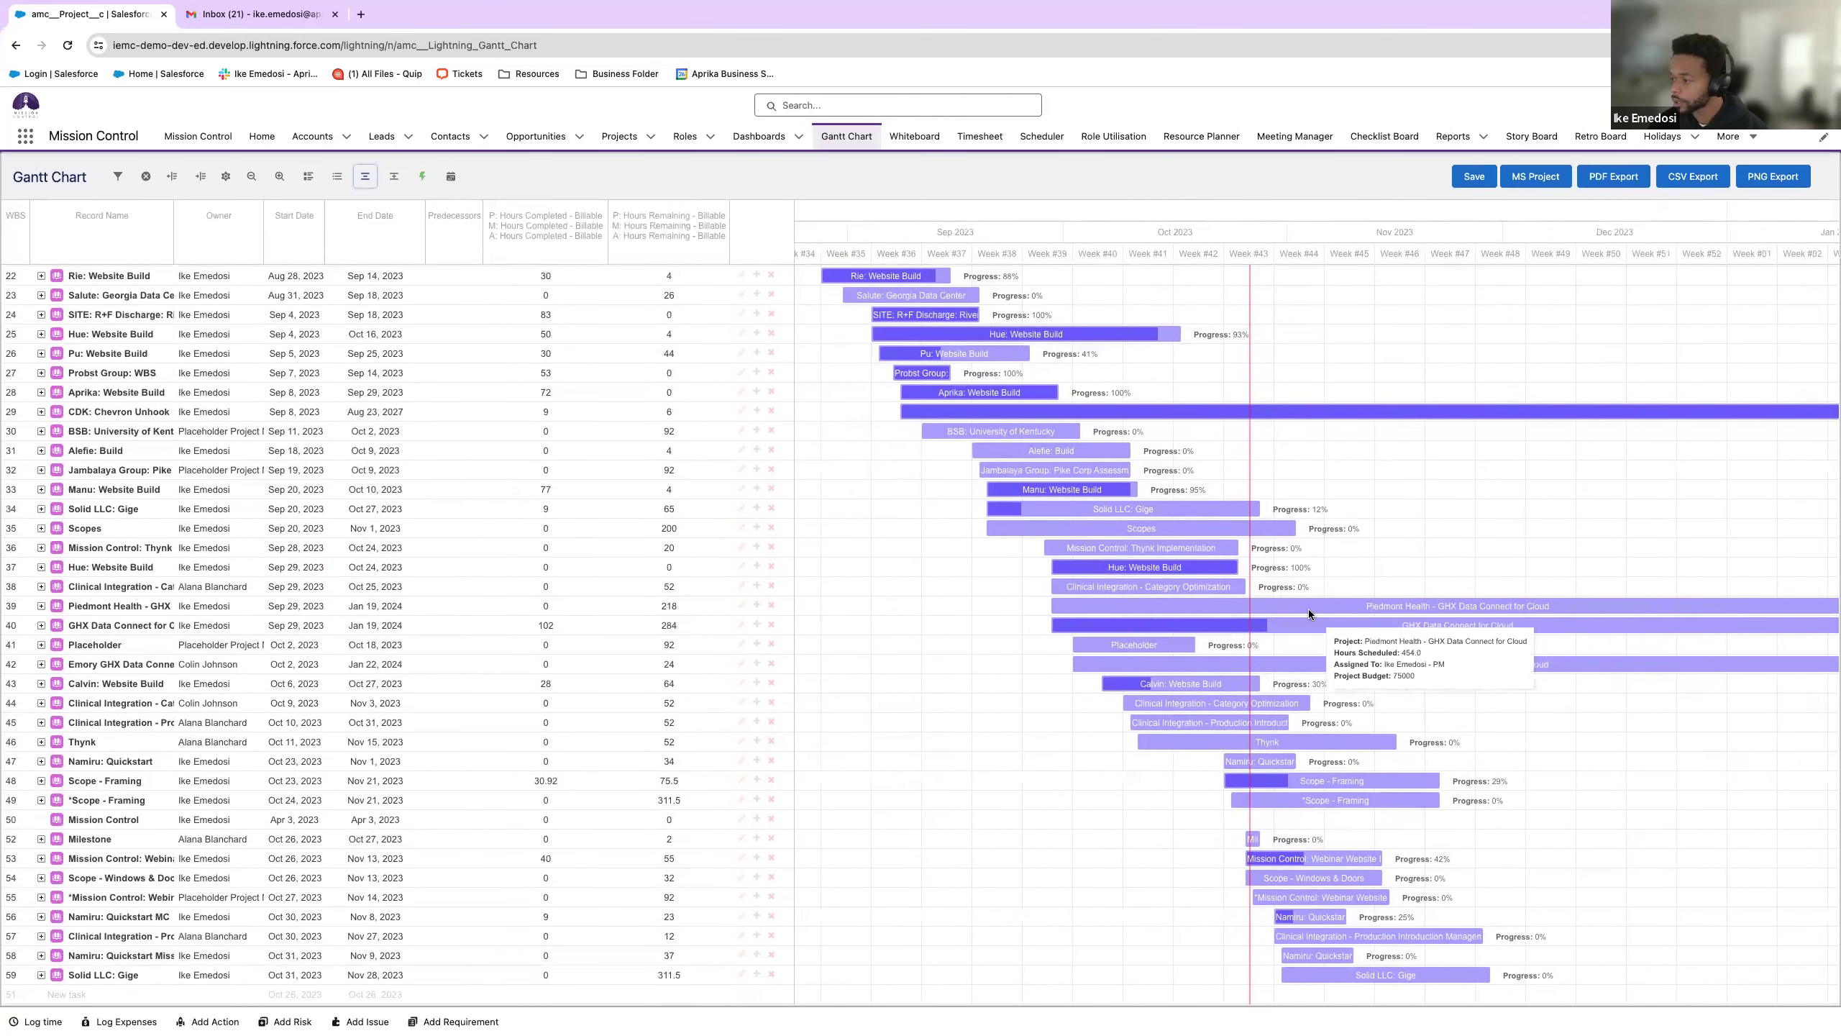
scroll(1309, 609, right, 2)
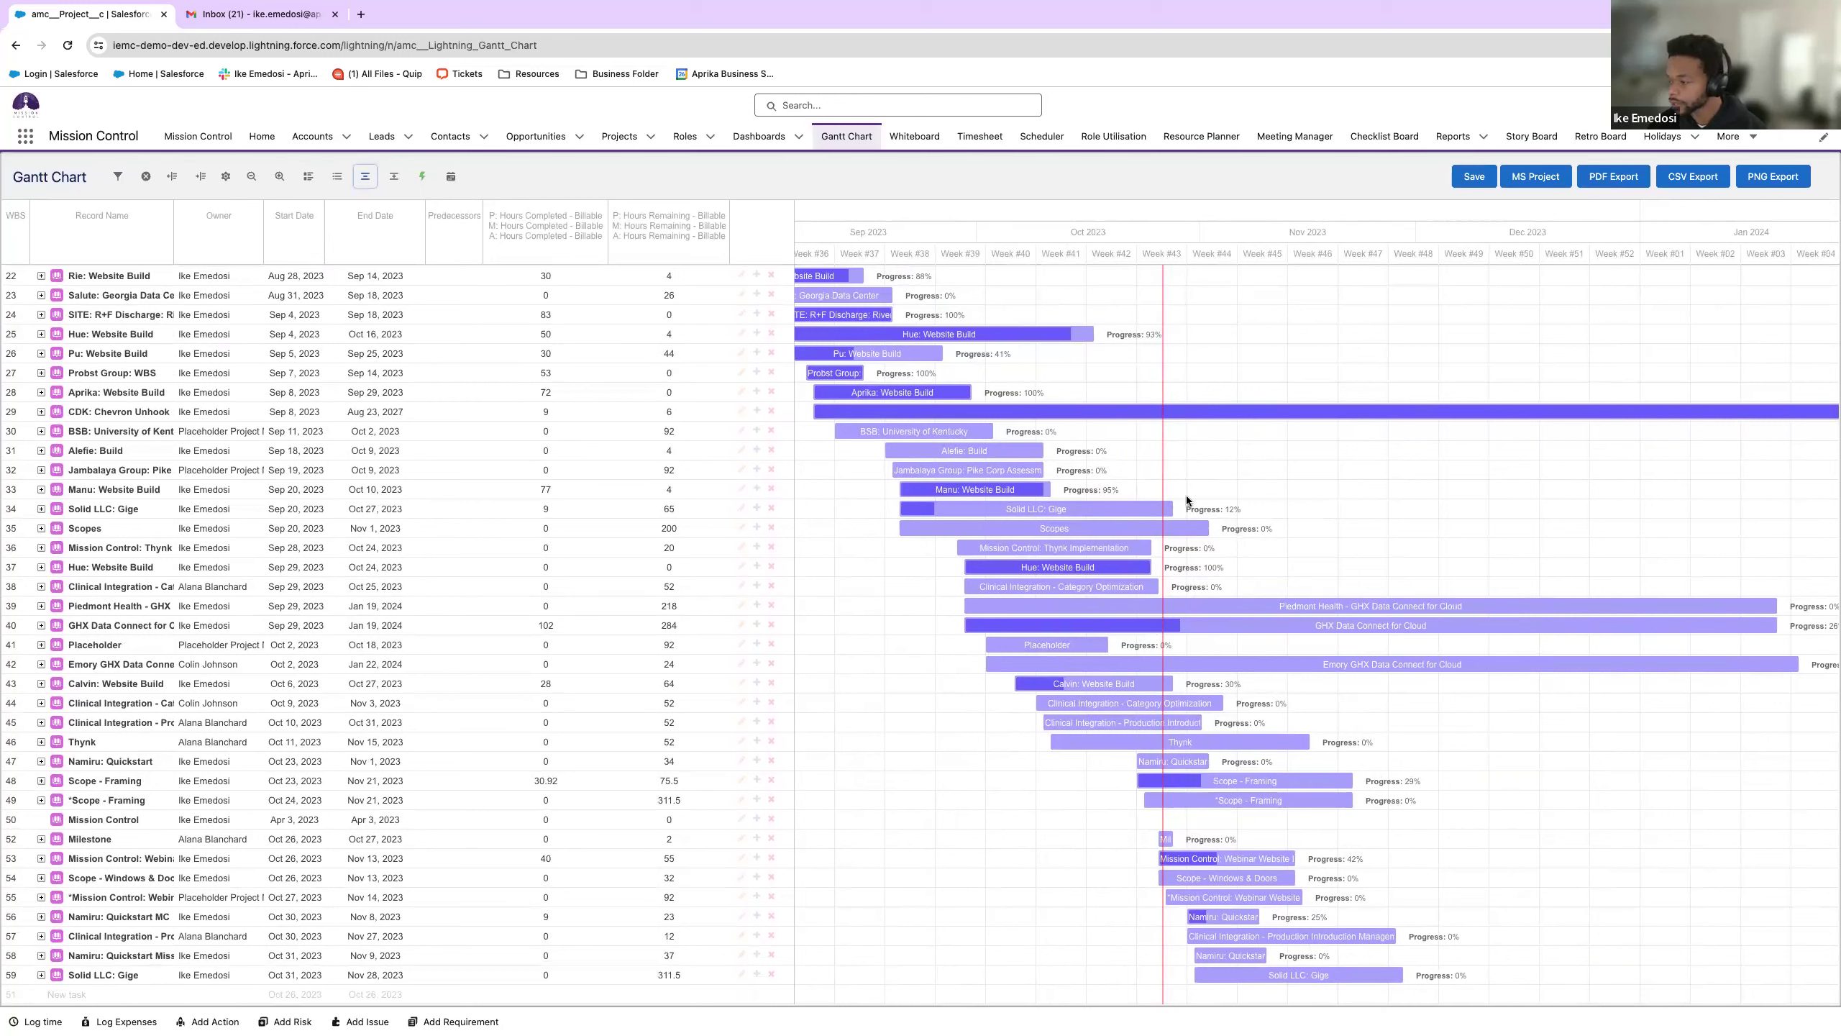
mouse_move(916, 511)
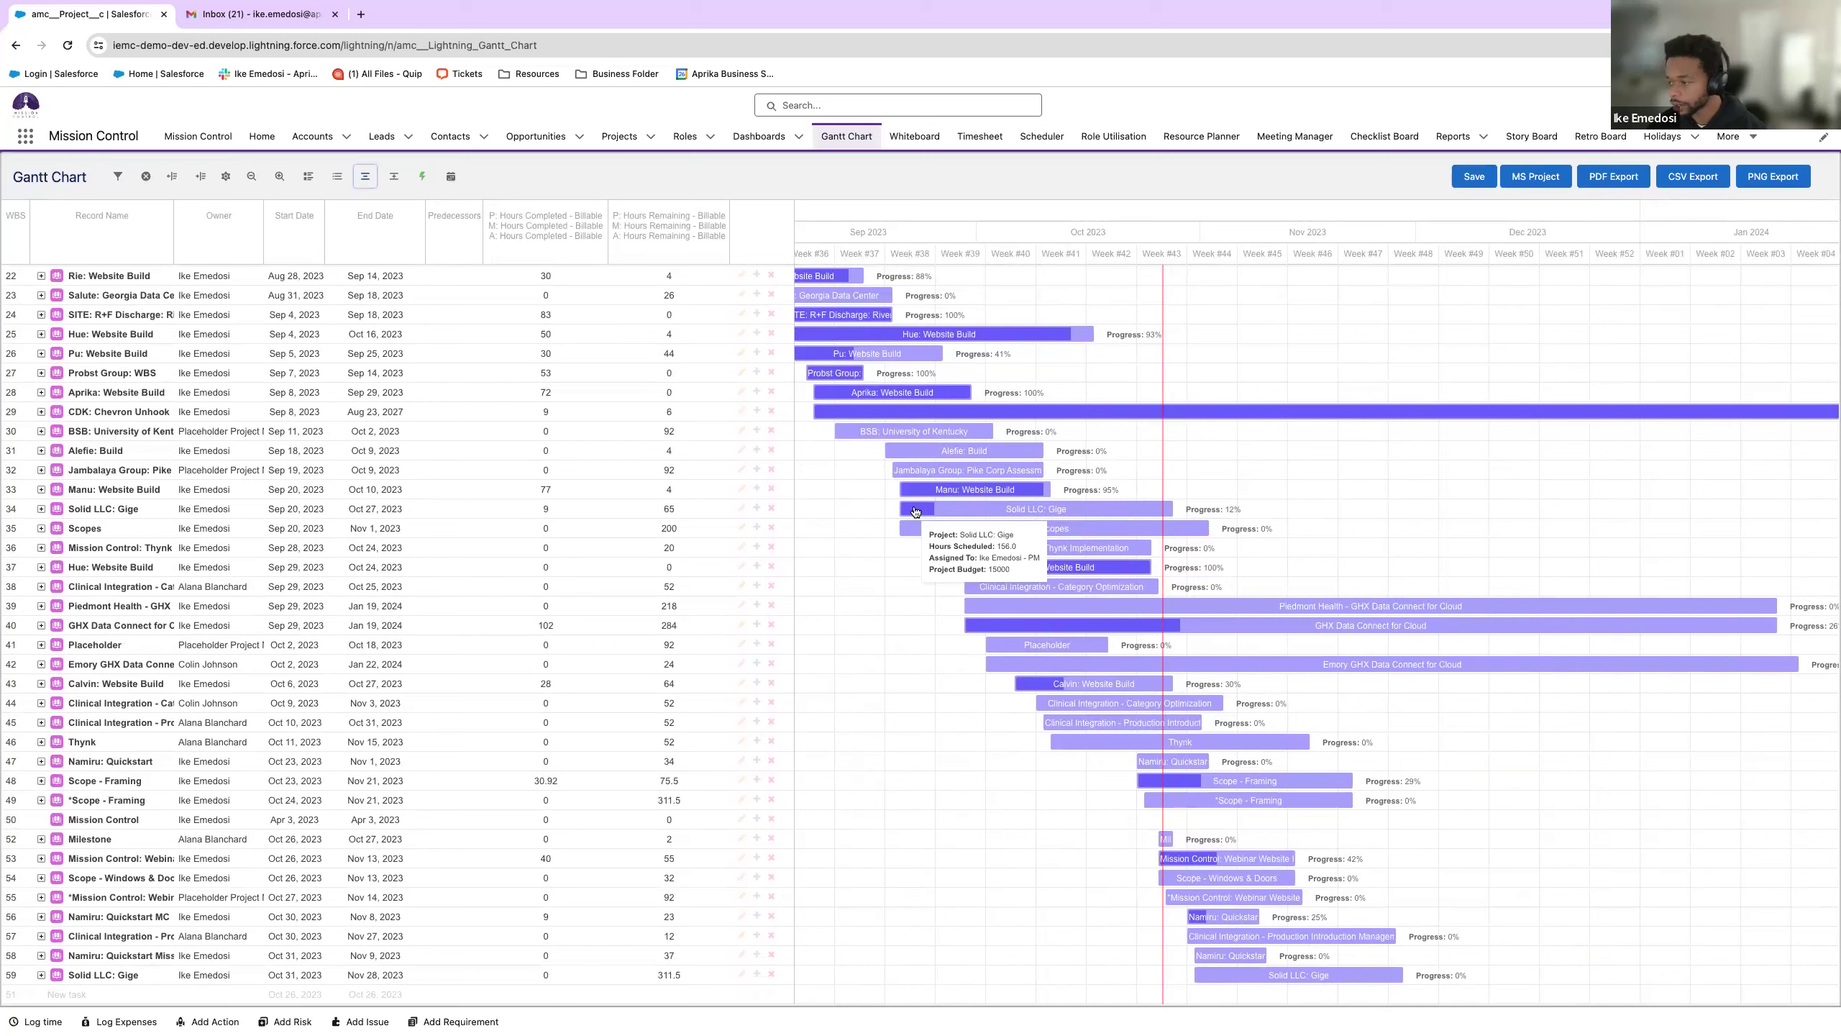
scroll(1225, 595, right, 5)
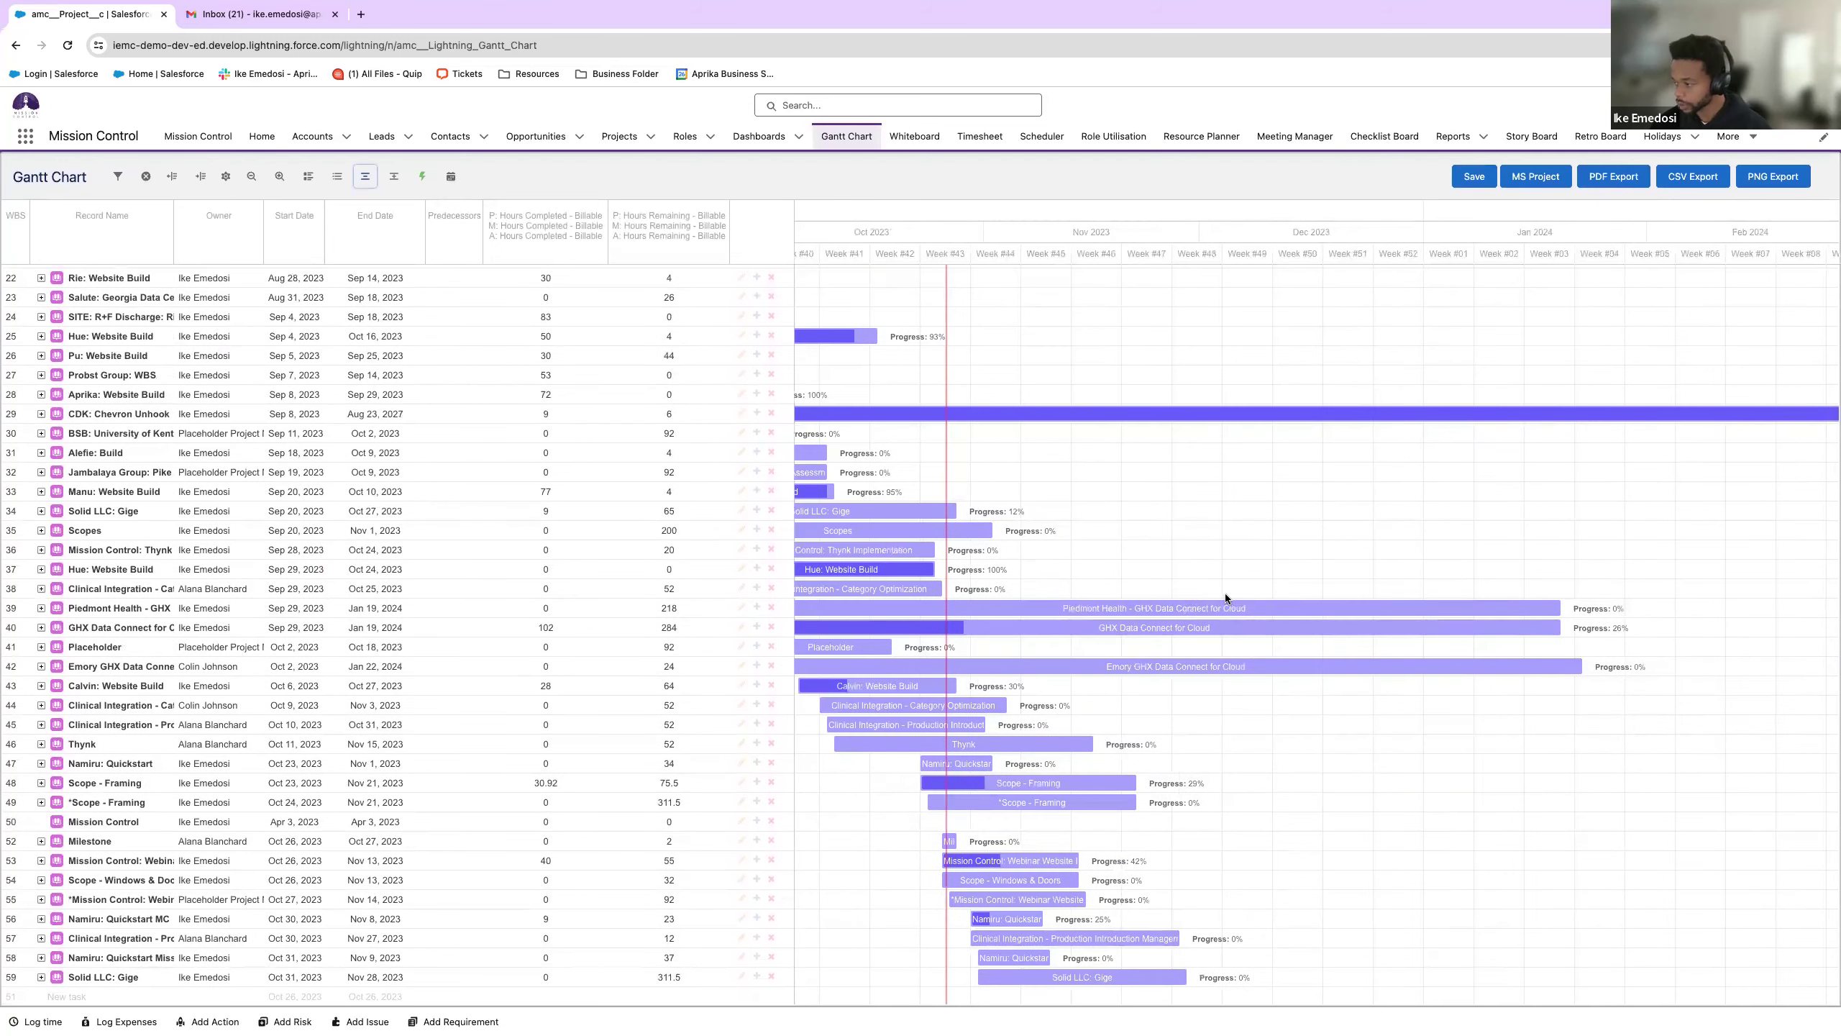
scroll(1226, 593, left, 5)
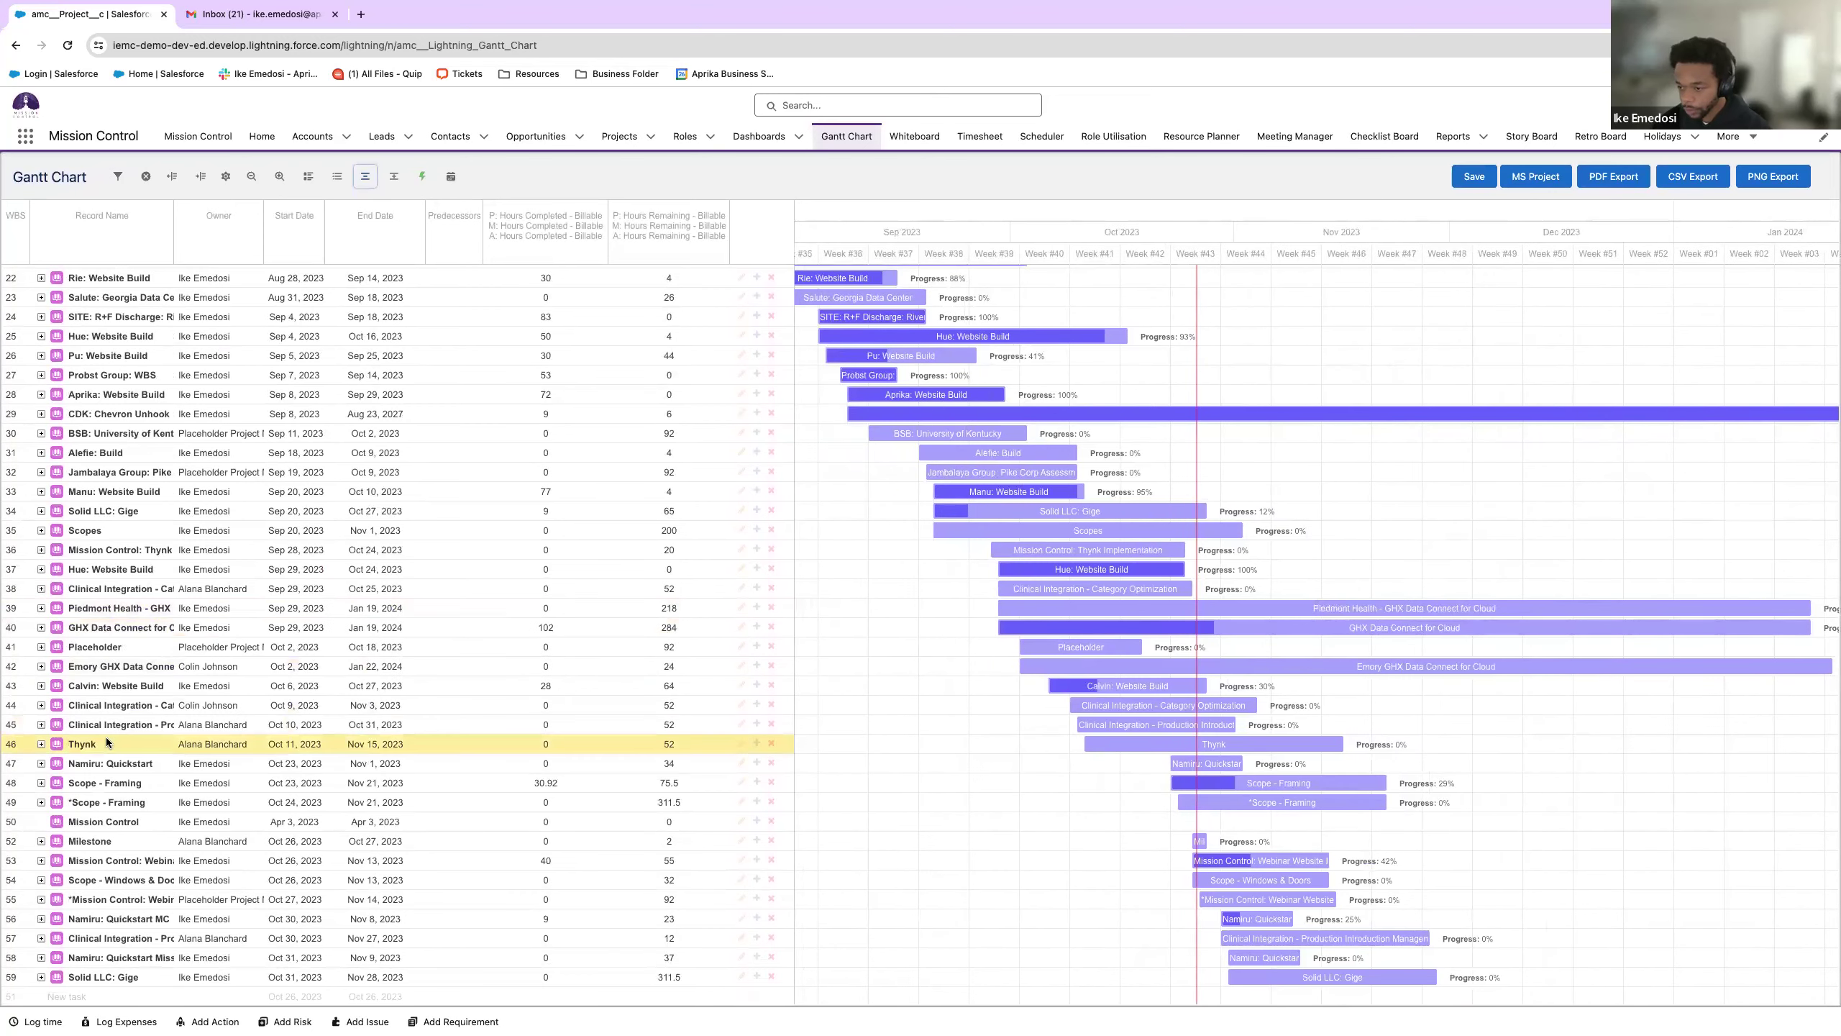
scroll(296, 684, left, 1)
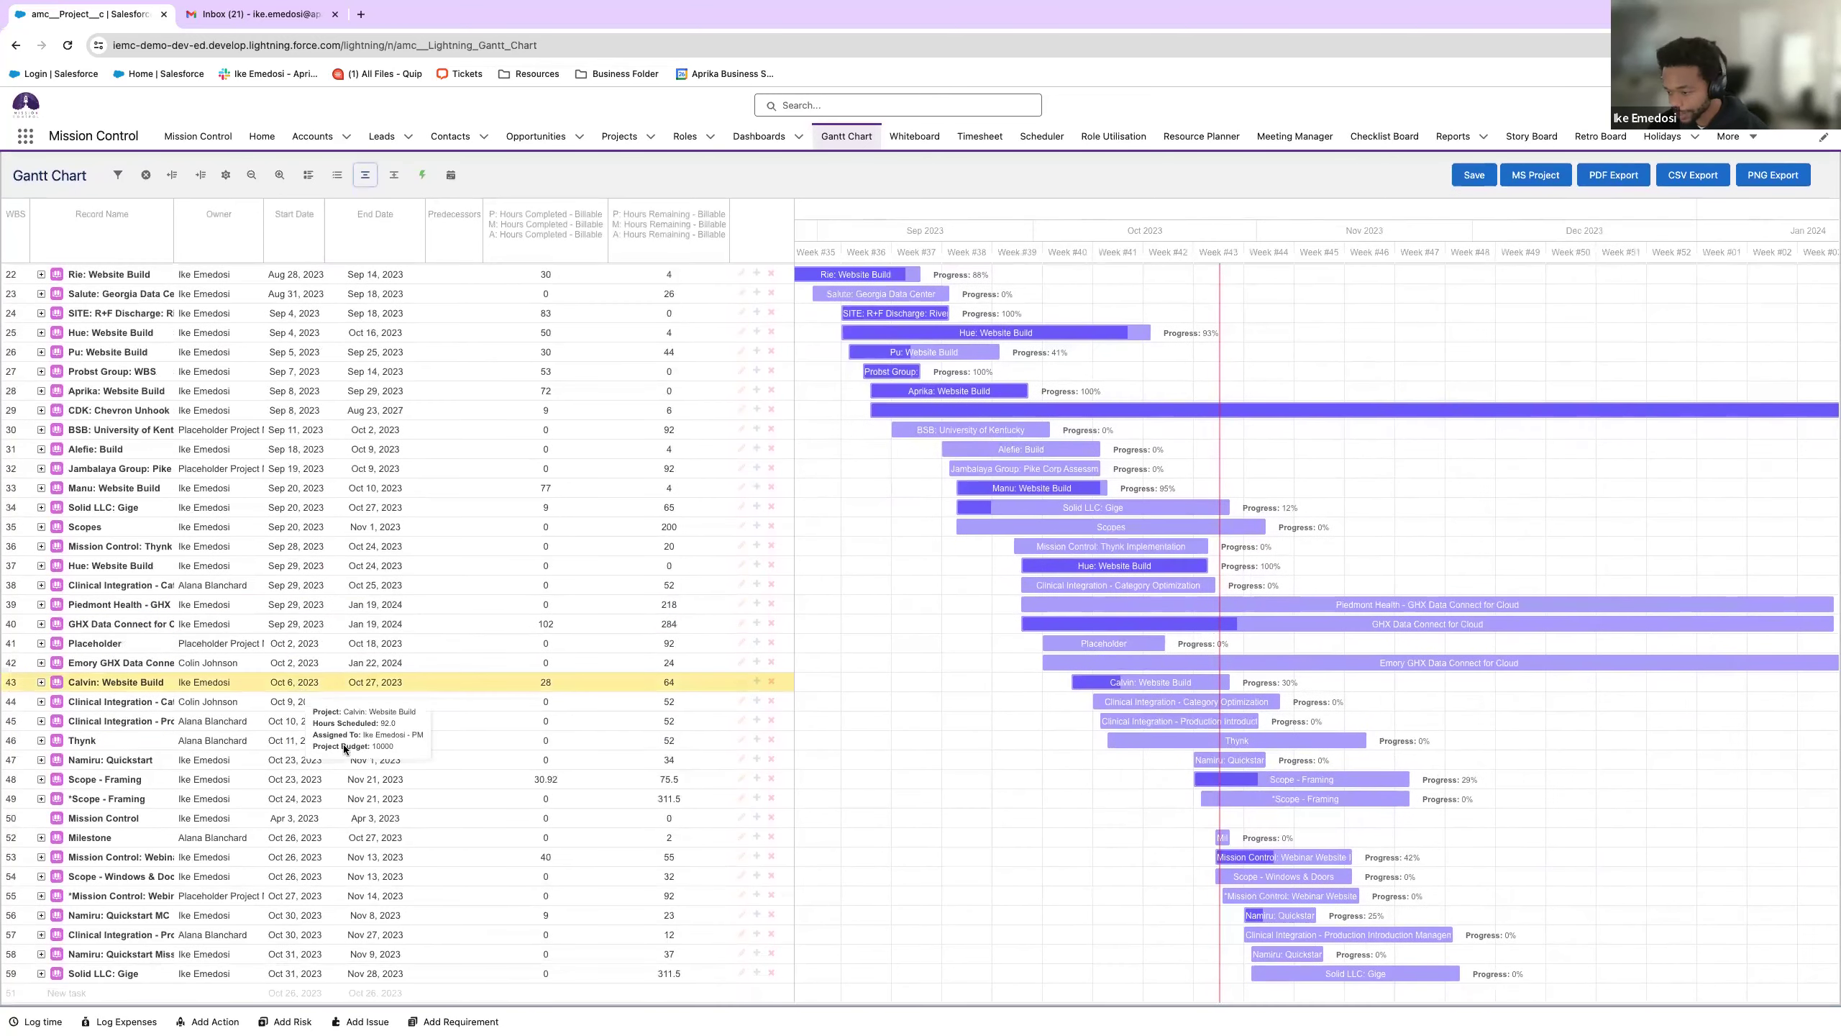
- Expand the Namiru: Quickstart MC project and the placeholder-owned Mission Control: Webinar Website Build project (WBS 55) to their milestones
click(41, 936)
click(41, 897)
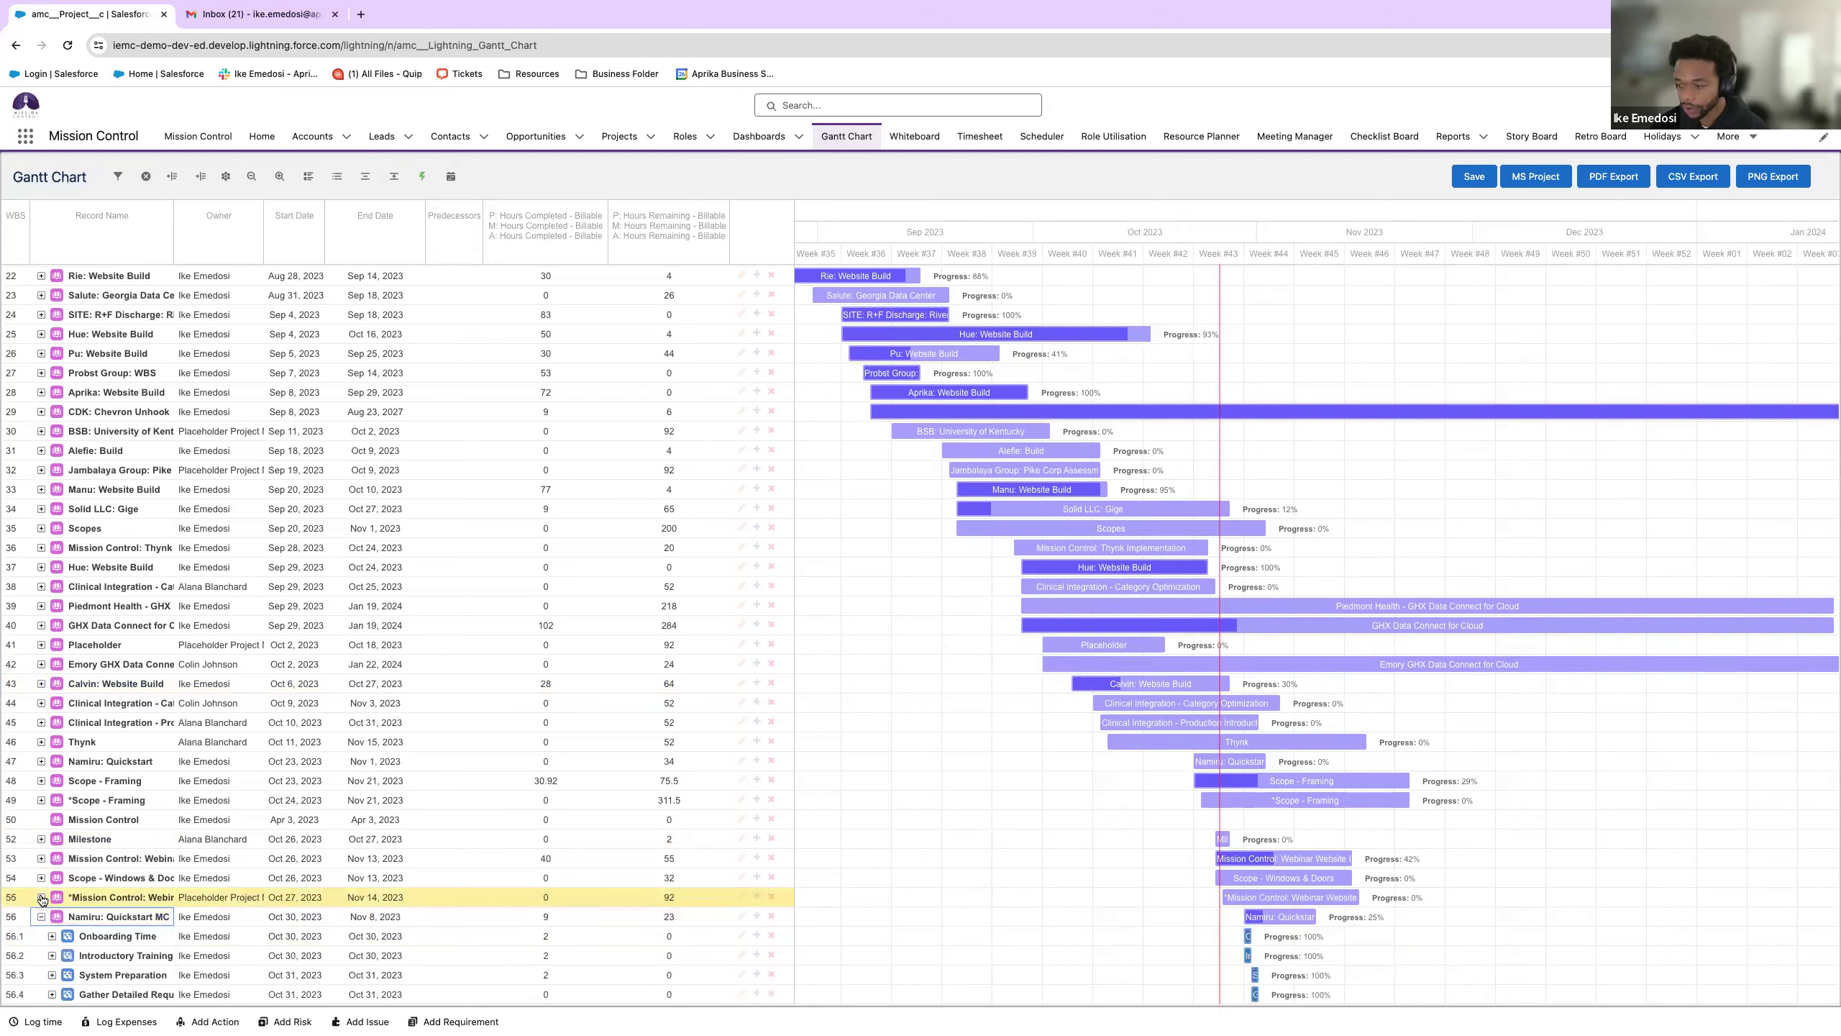
scroll(923, 841, down, 4)
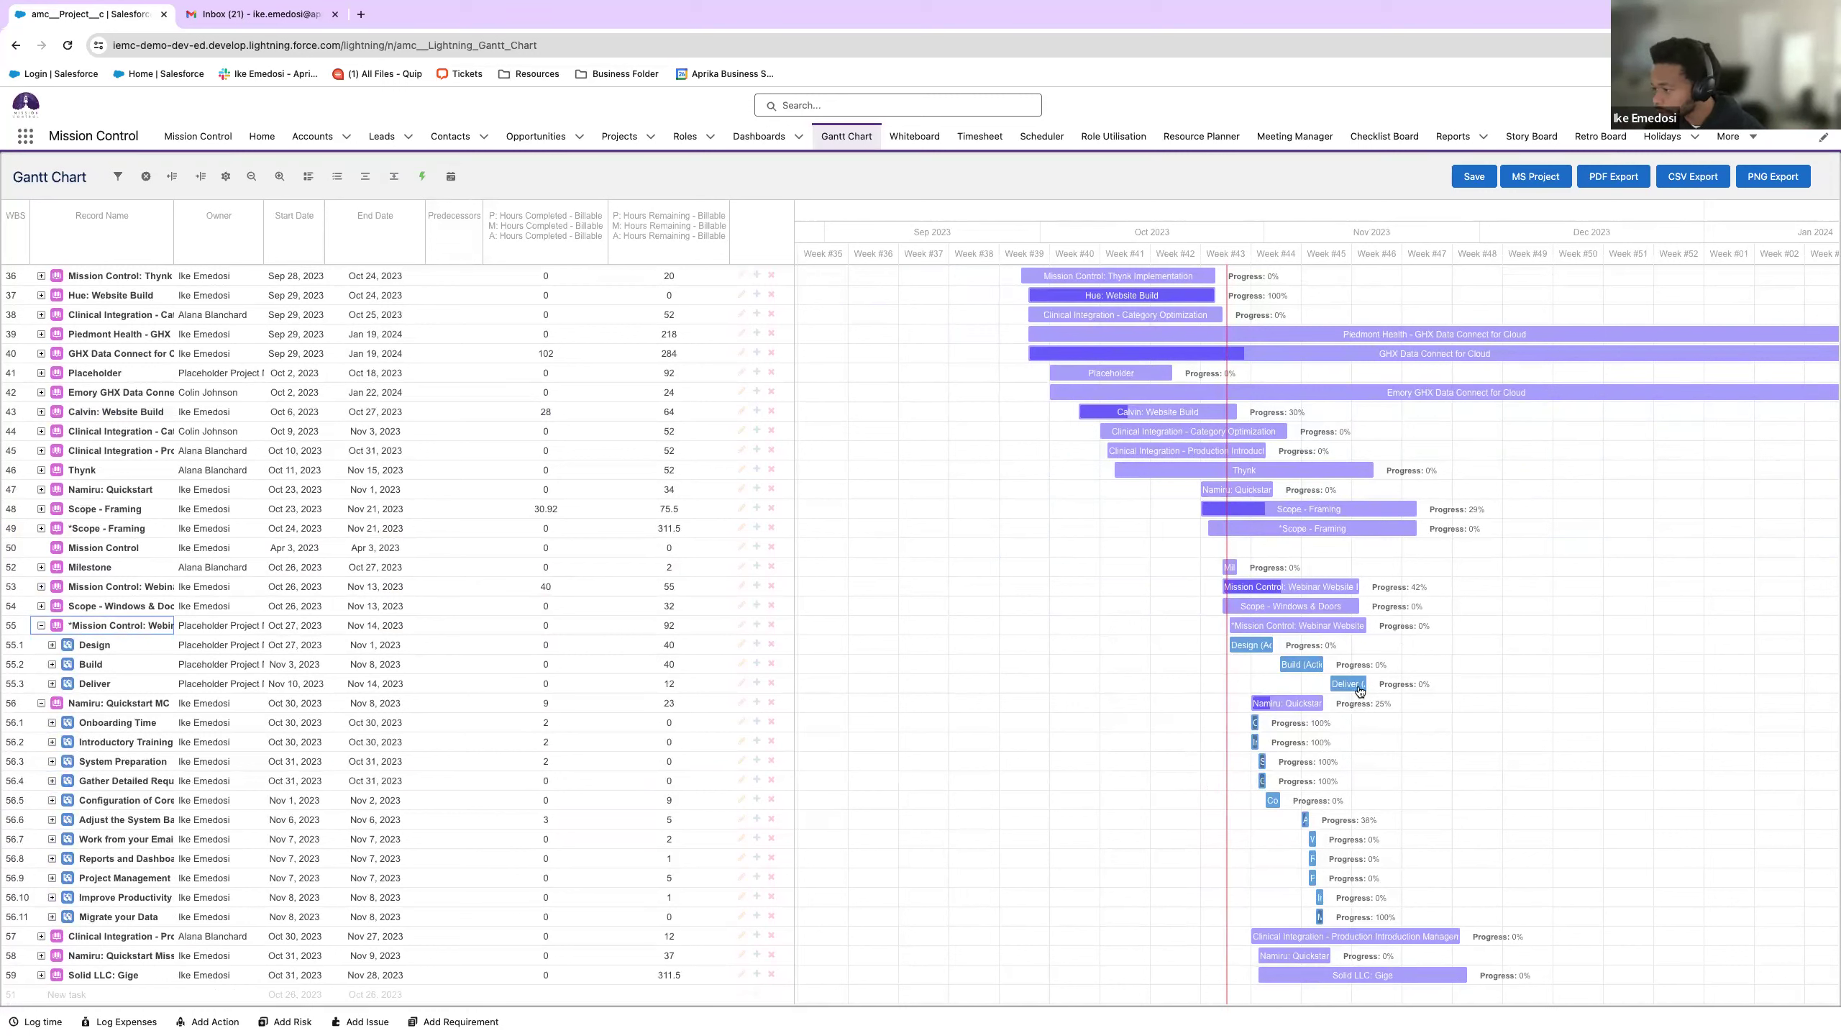
- Link the WBS 55 project's Deliver milestone to Namiru's milestone 56.5 as its predecessor, and reschedule Deliver to Dec 4–6, 2023
mouse_move(1372, 687)
mouse_move(1314, 640)
mouse_move(1289, 708)
drag(1373, 684, 1259, 800)
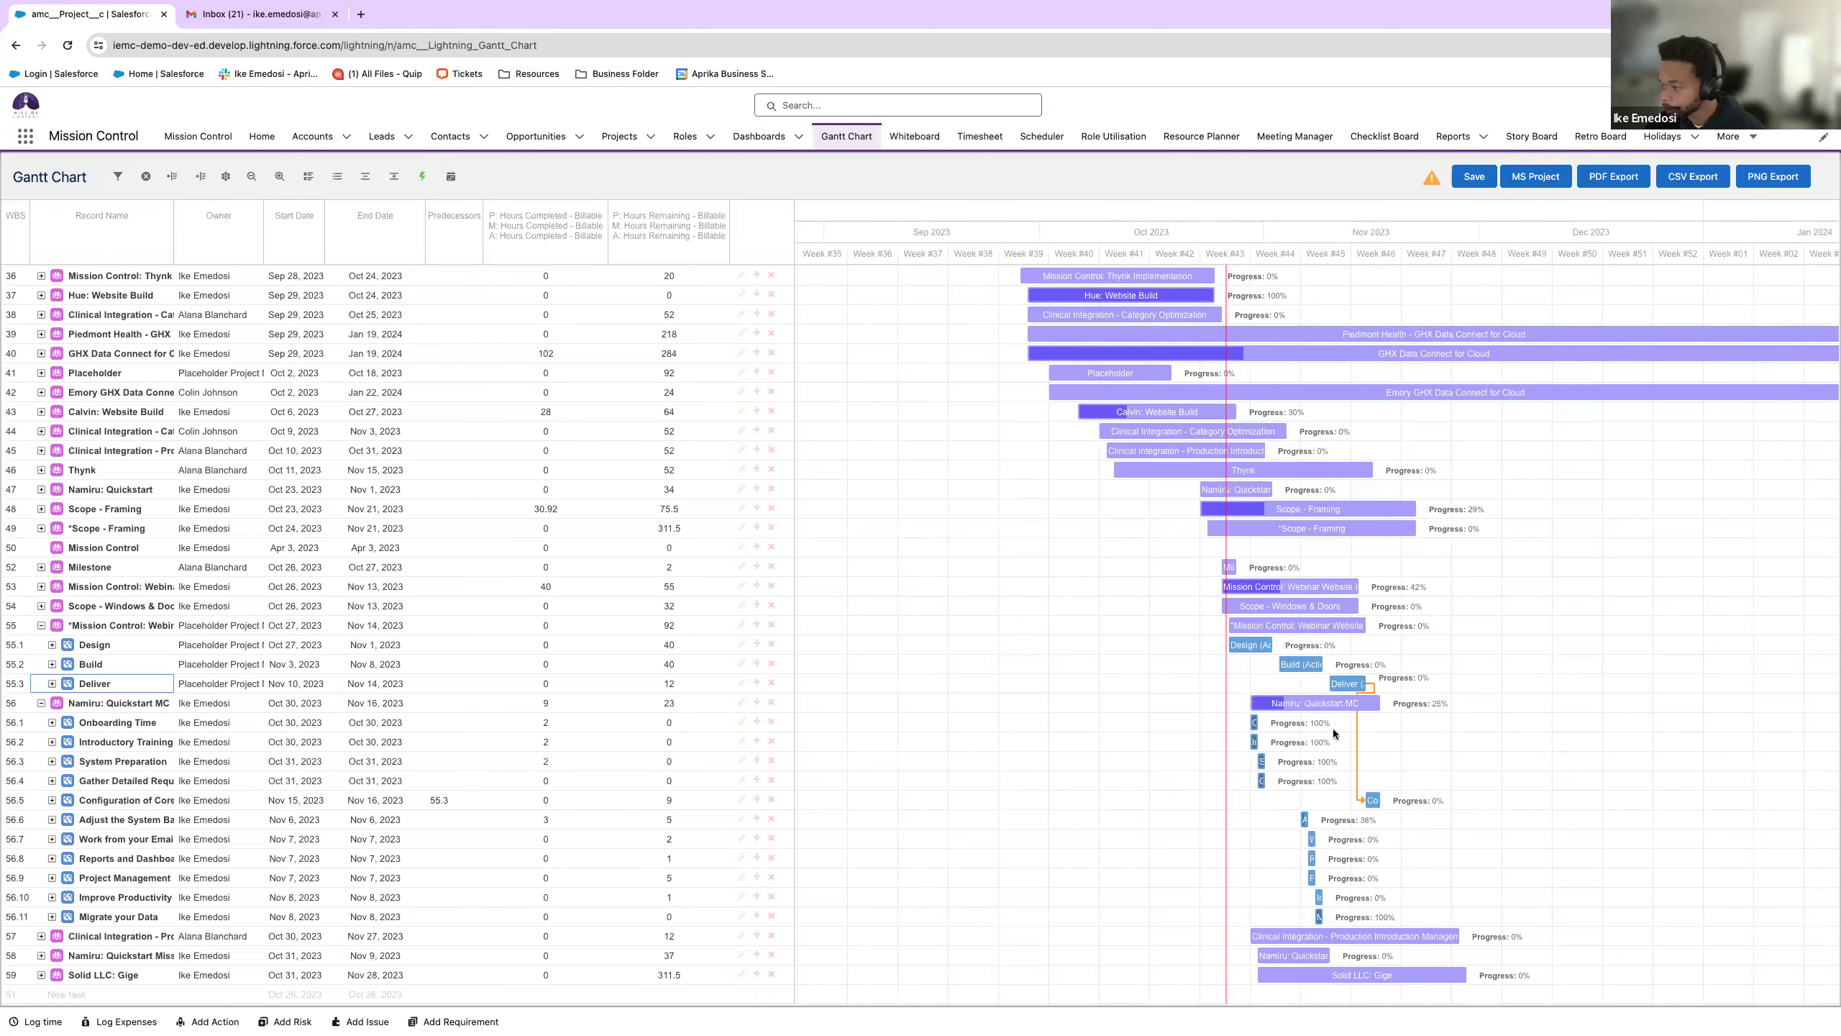
drag(1352, 686, 1513, 688)
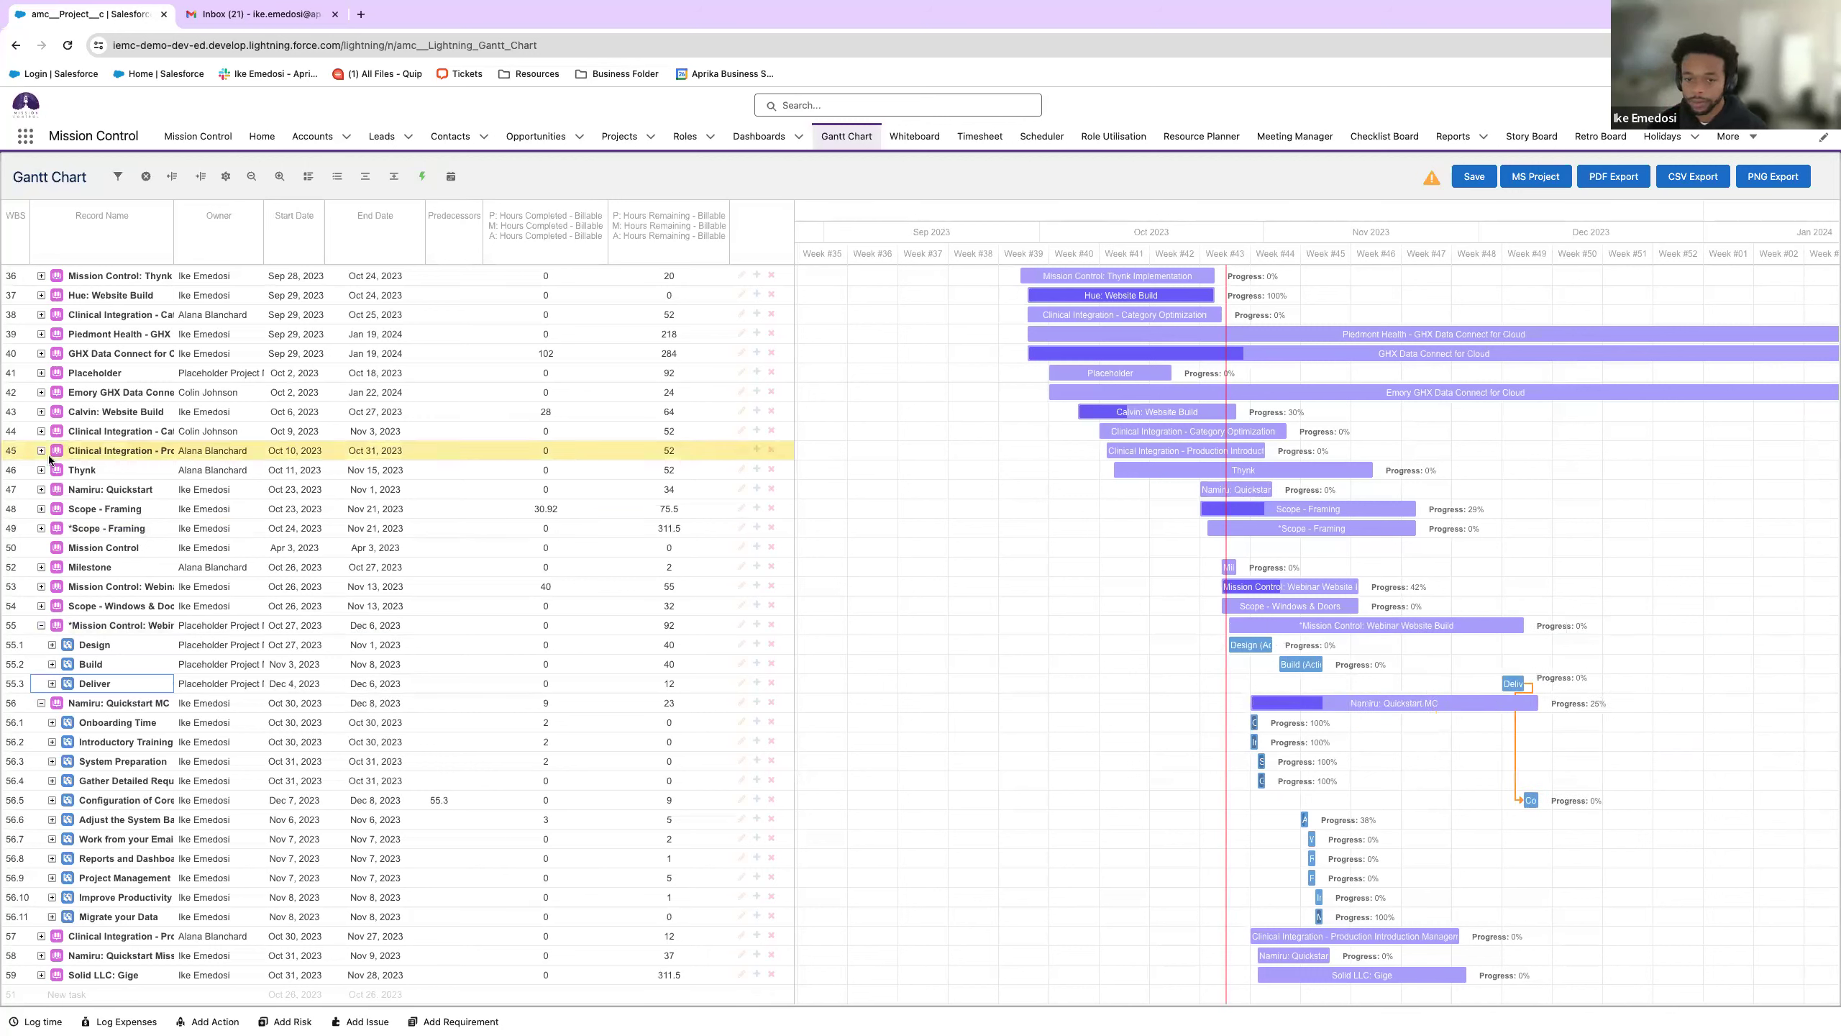
- Expand every project in the Gantt chart down to its milestones and actions, and look through the full hierarchy
mouse_move(51, 458)
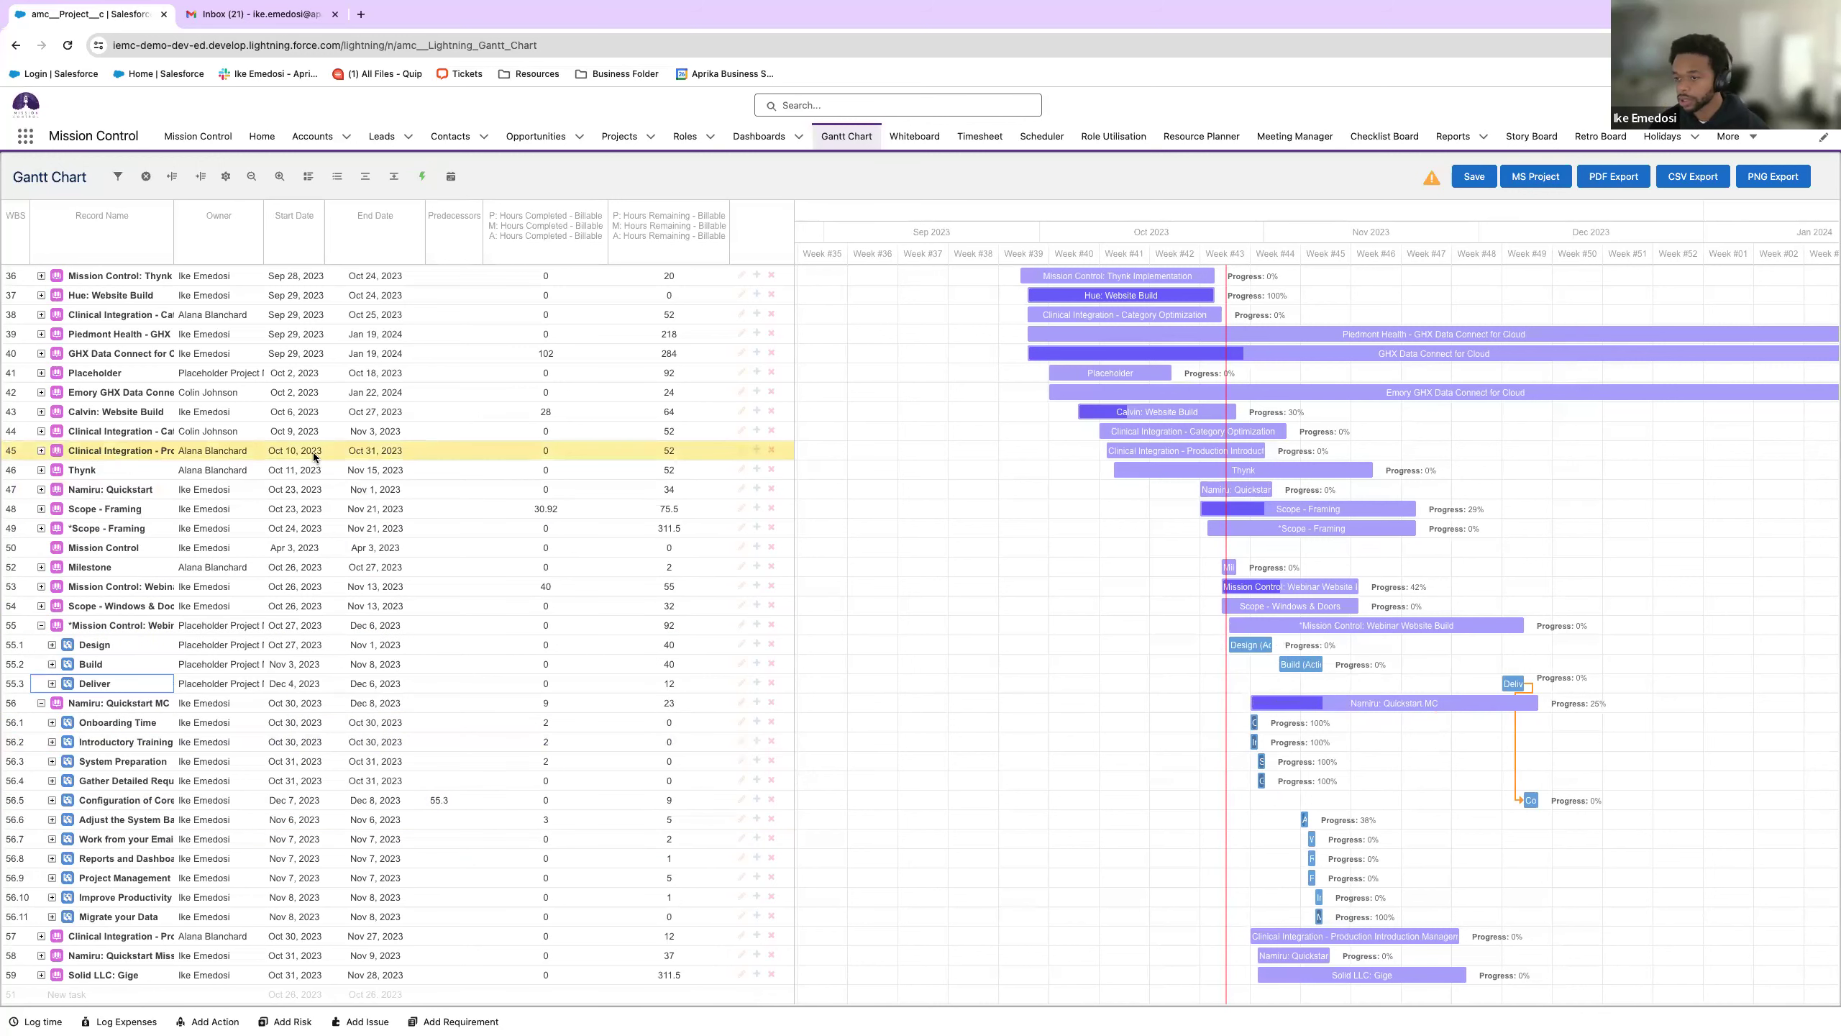
click(394, 176)
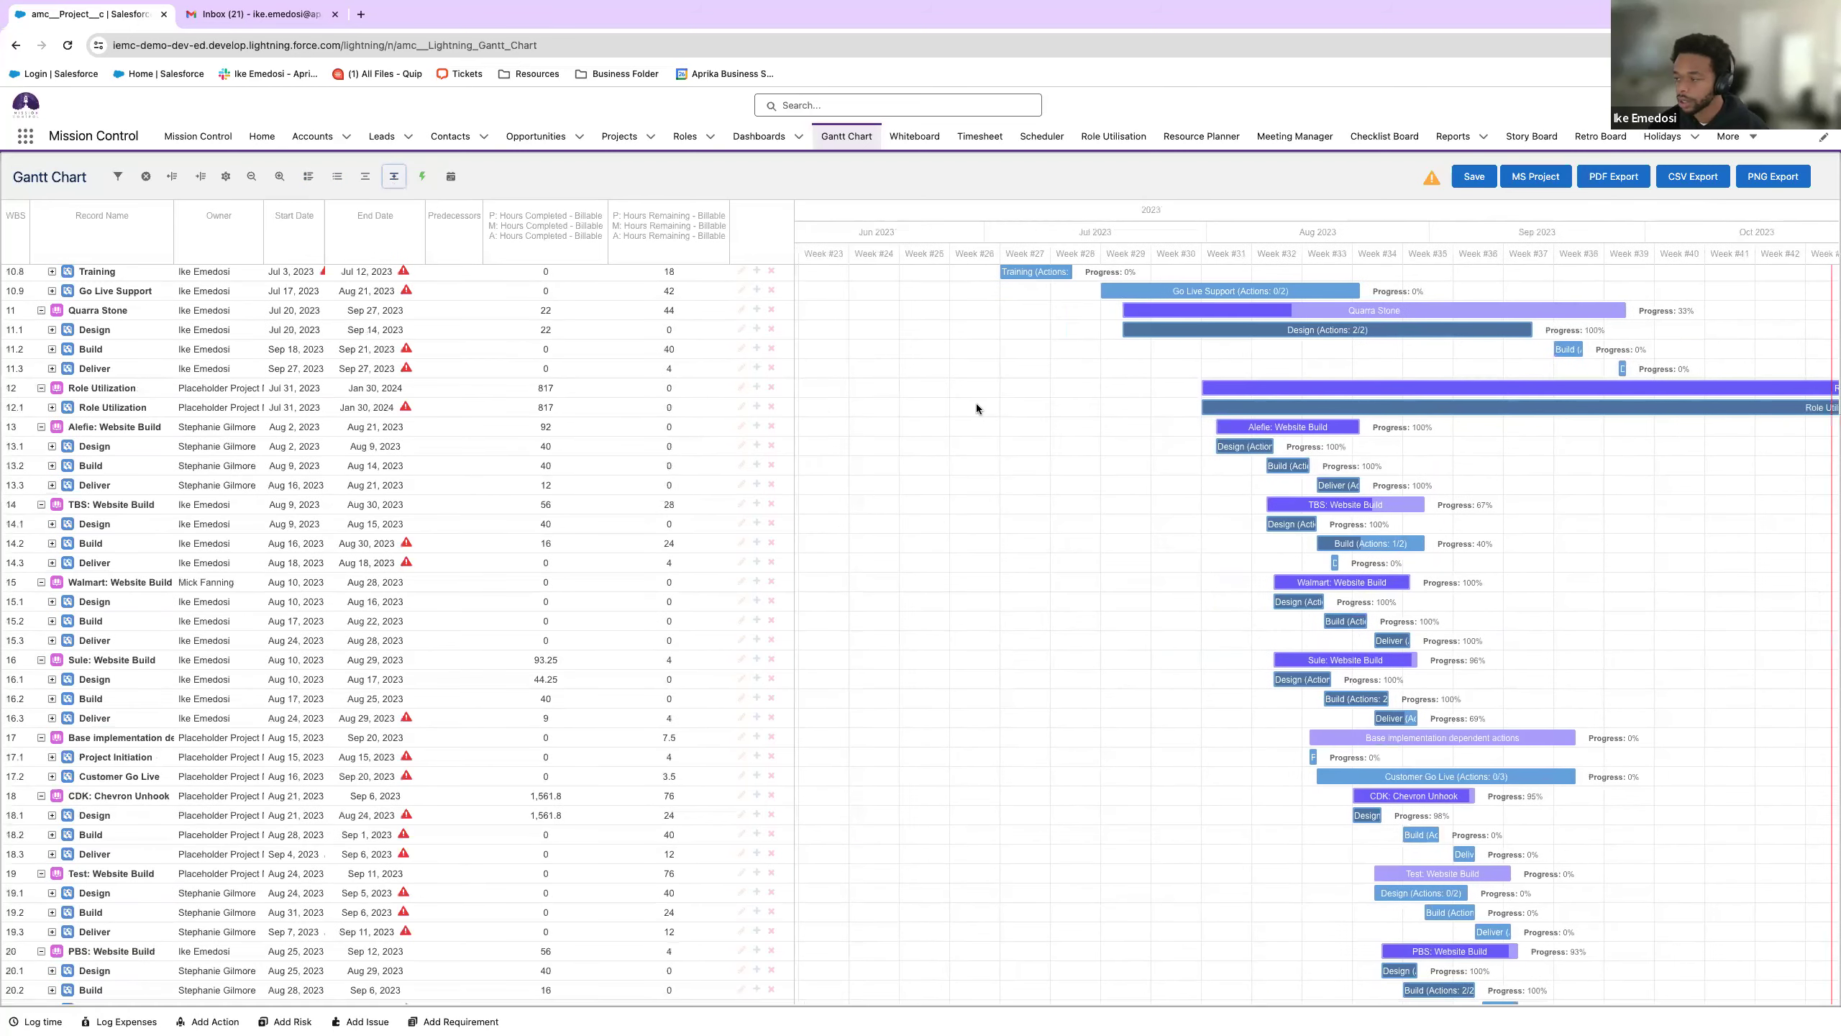
click(393, 176)
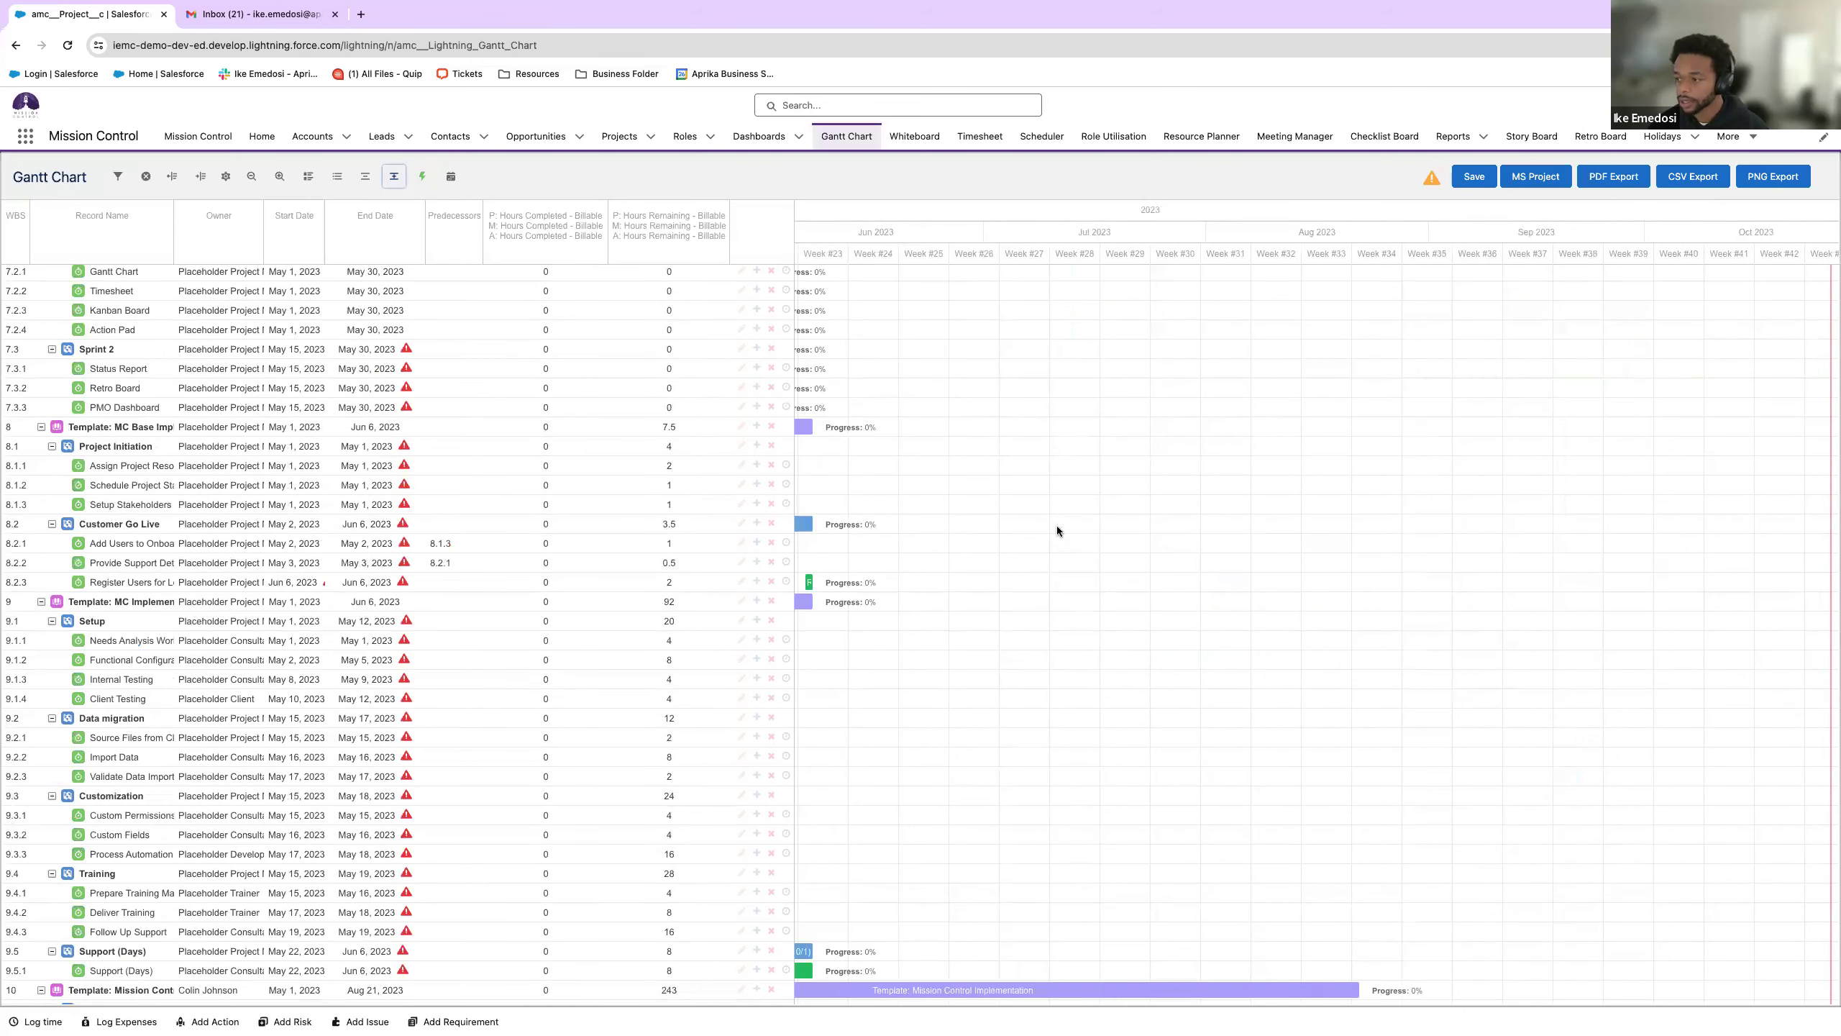
scroll(1057, 527, left, 6)
scroll(1055, 525, down, 10)
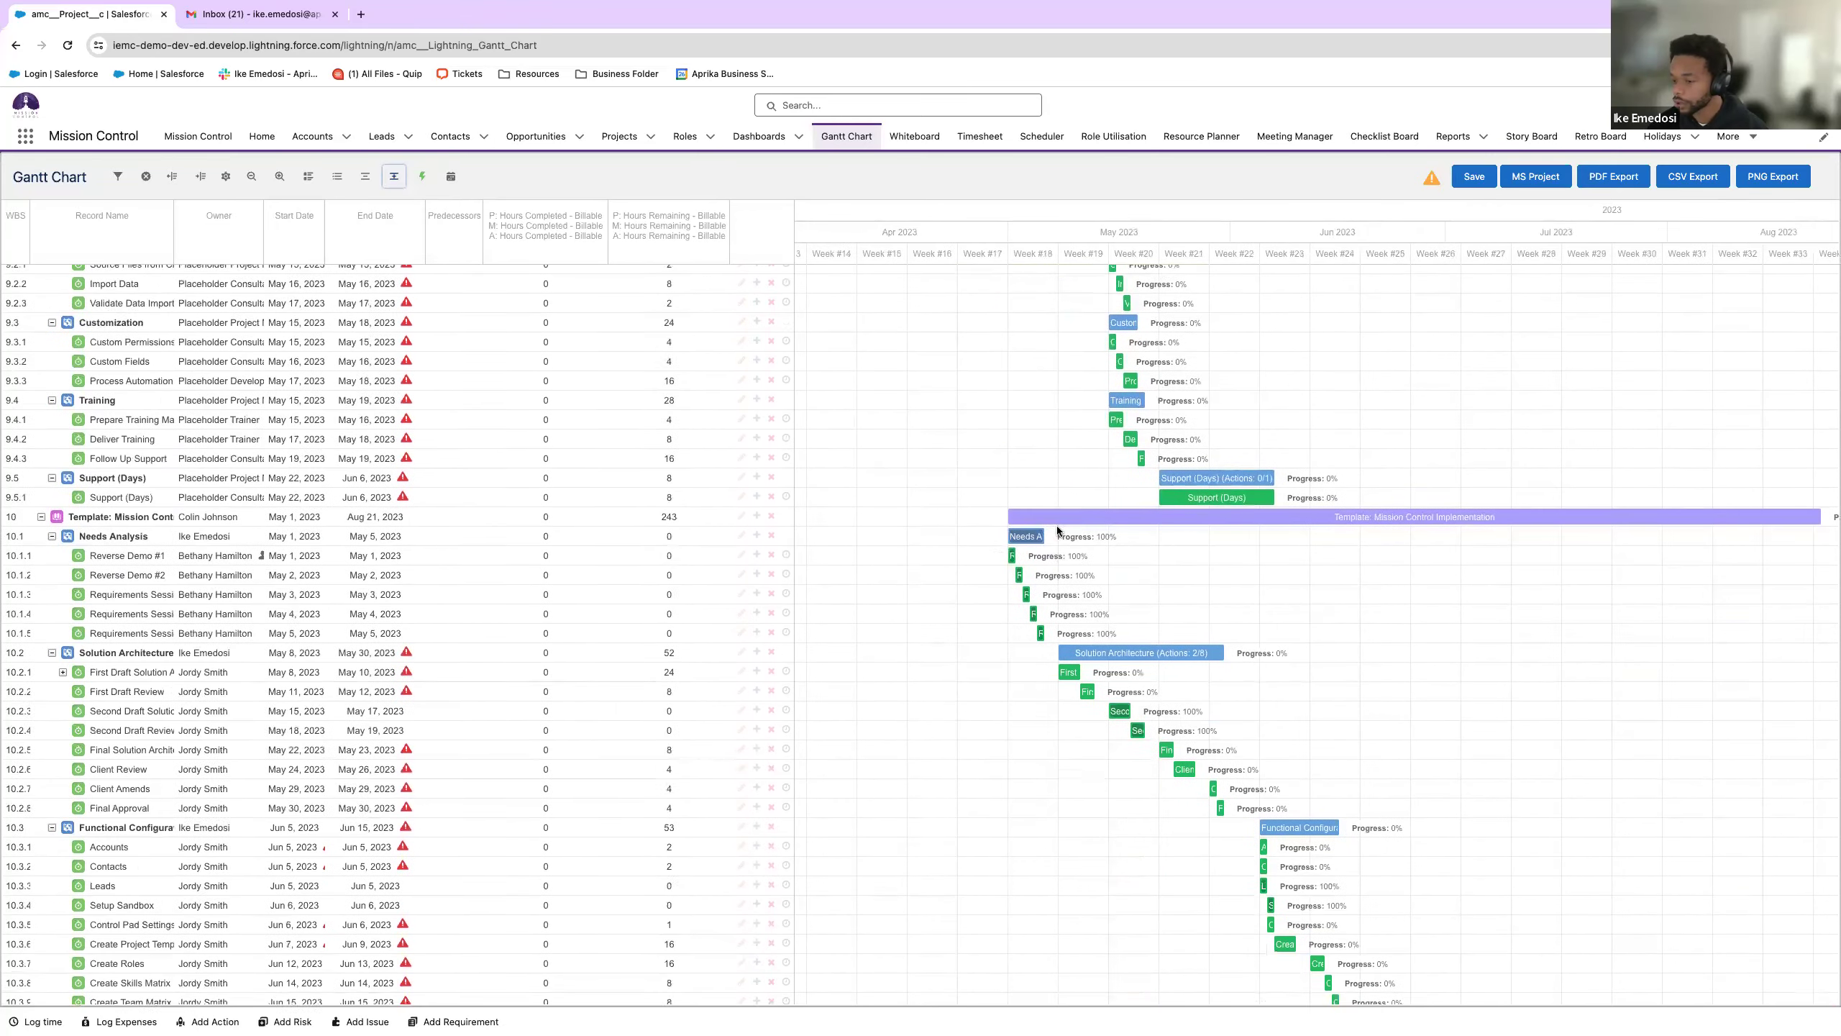
scroll(1055, 525, up, 20)
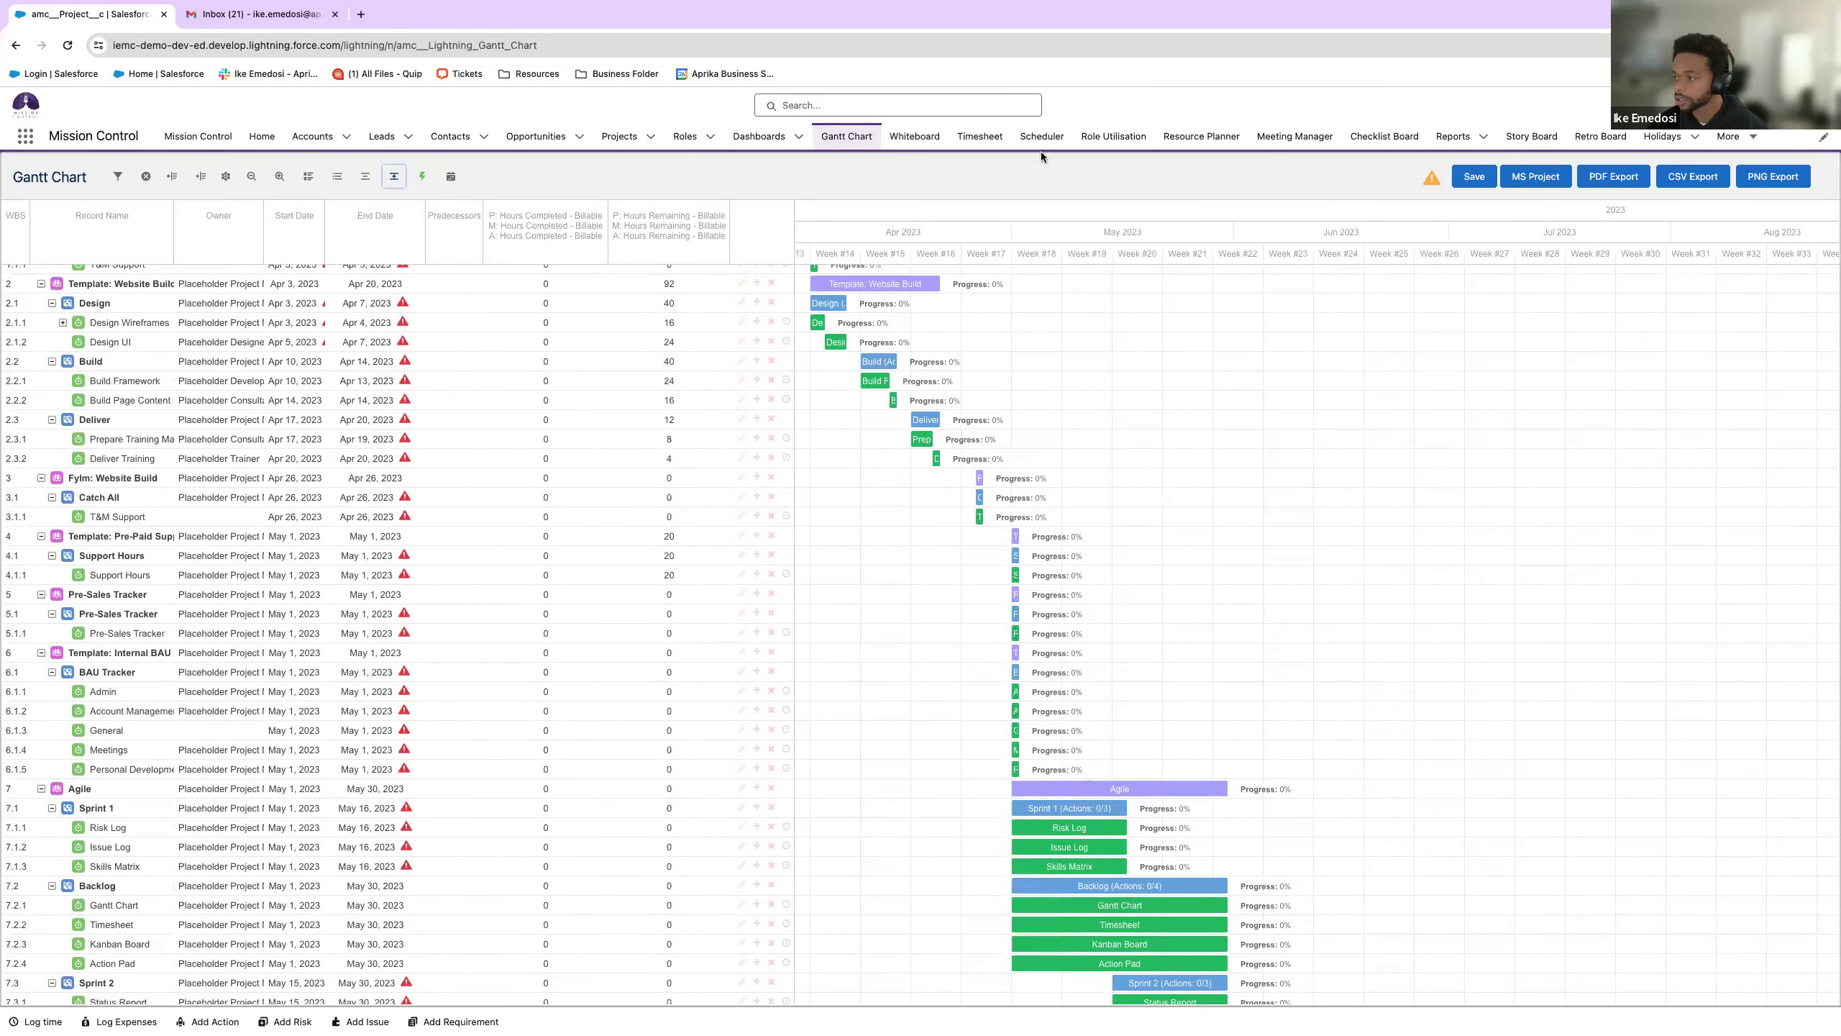
- Open the global Scheduler to view action assignments for all roles across projects
click(1042, 138)
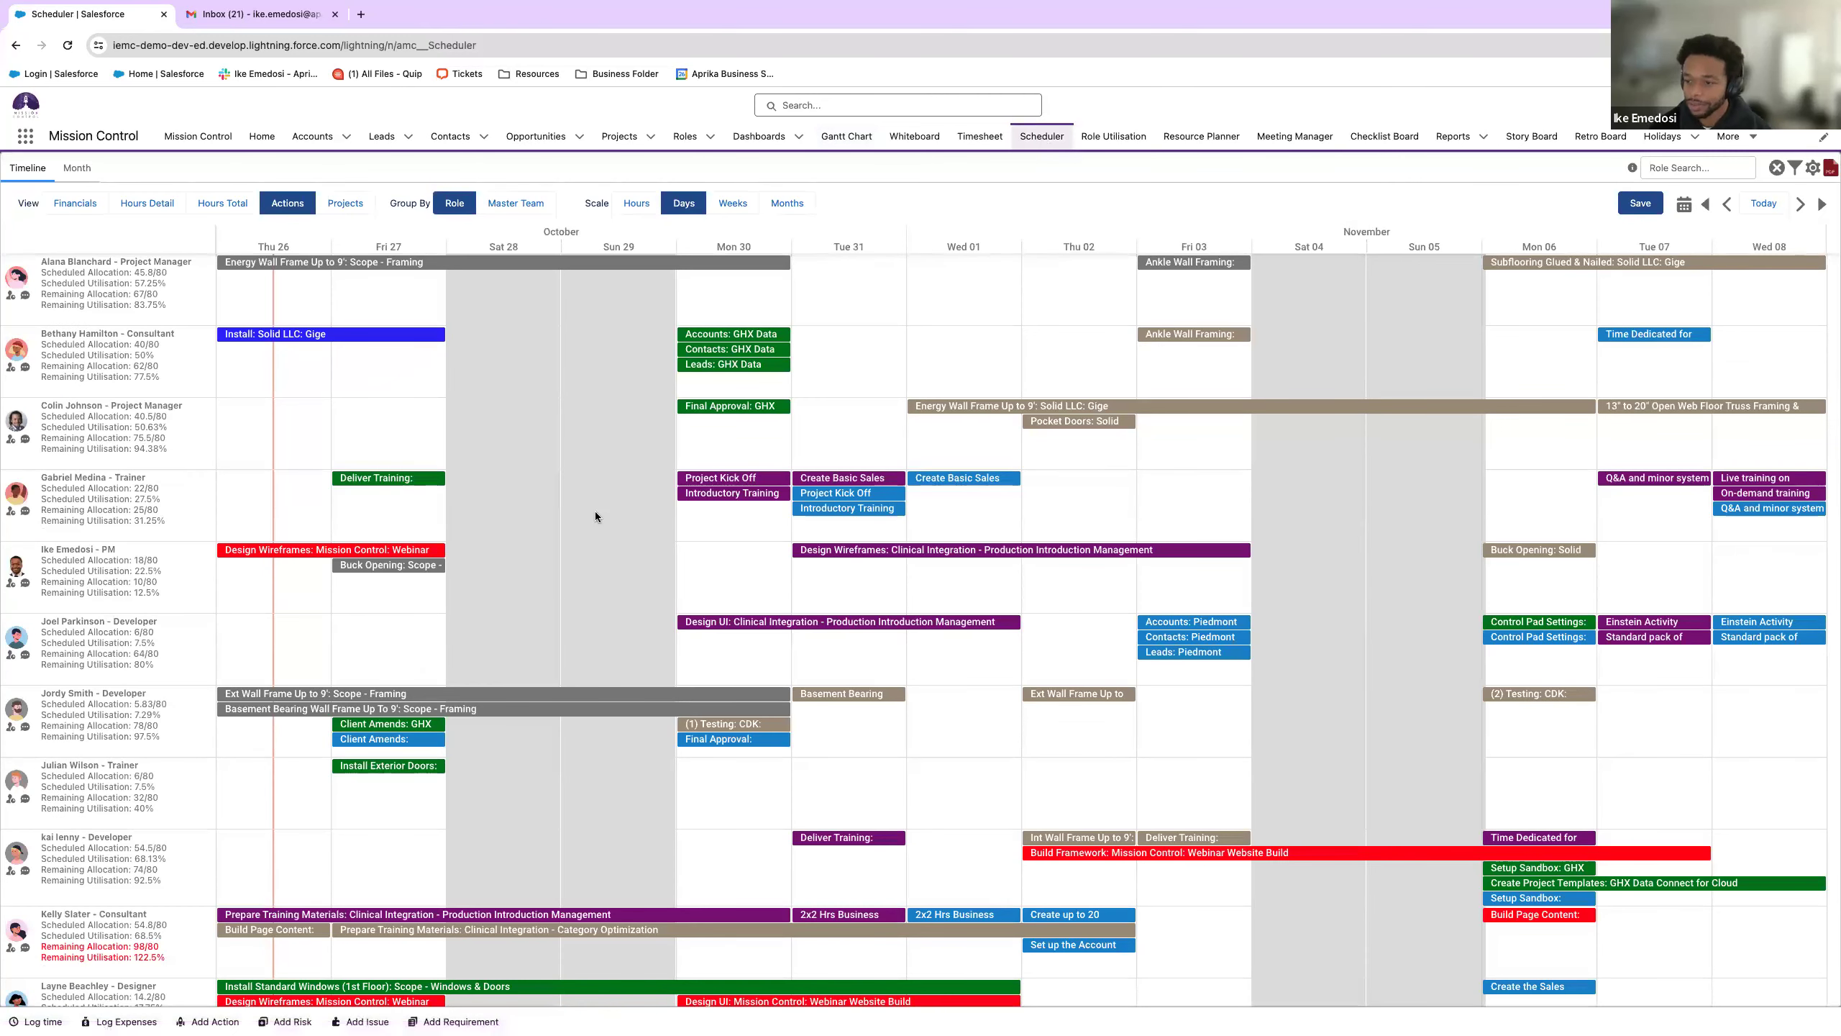
- Switch the Scheduler to its project view and examine each role's project assignments, including the GHX and Webinar Website Build allocations
scroll(595, 513, down, 3)
scroll(595, 513, up, 3)
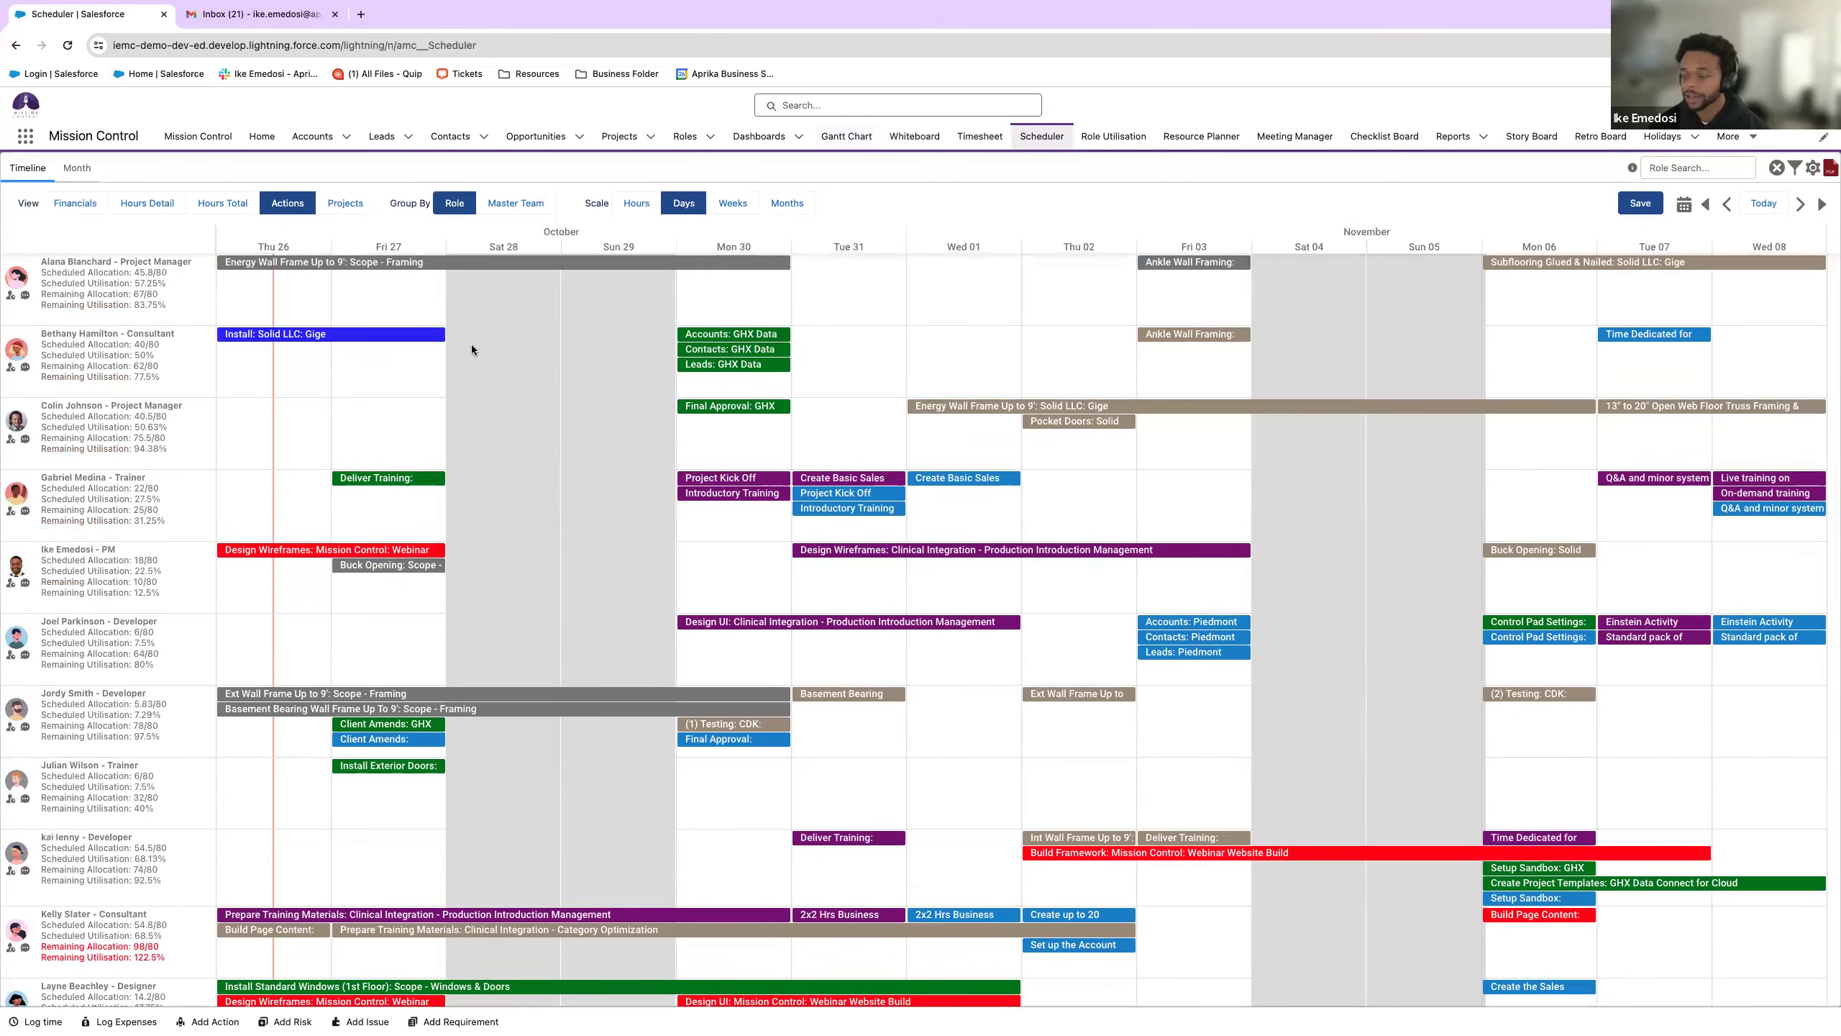
click(345, 203)
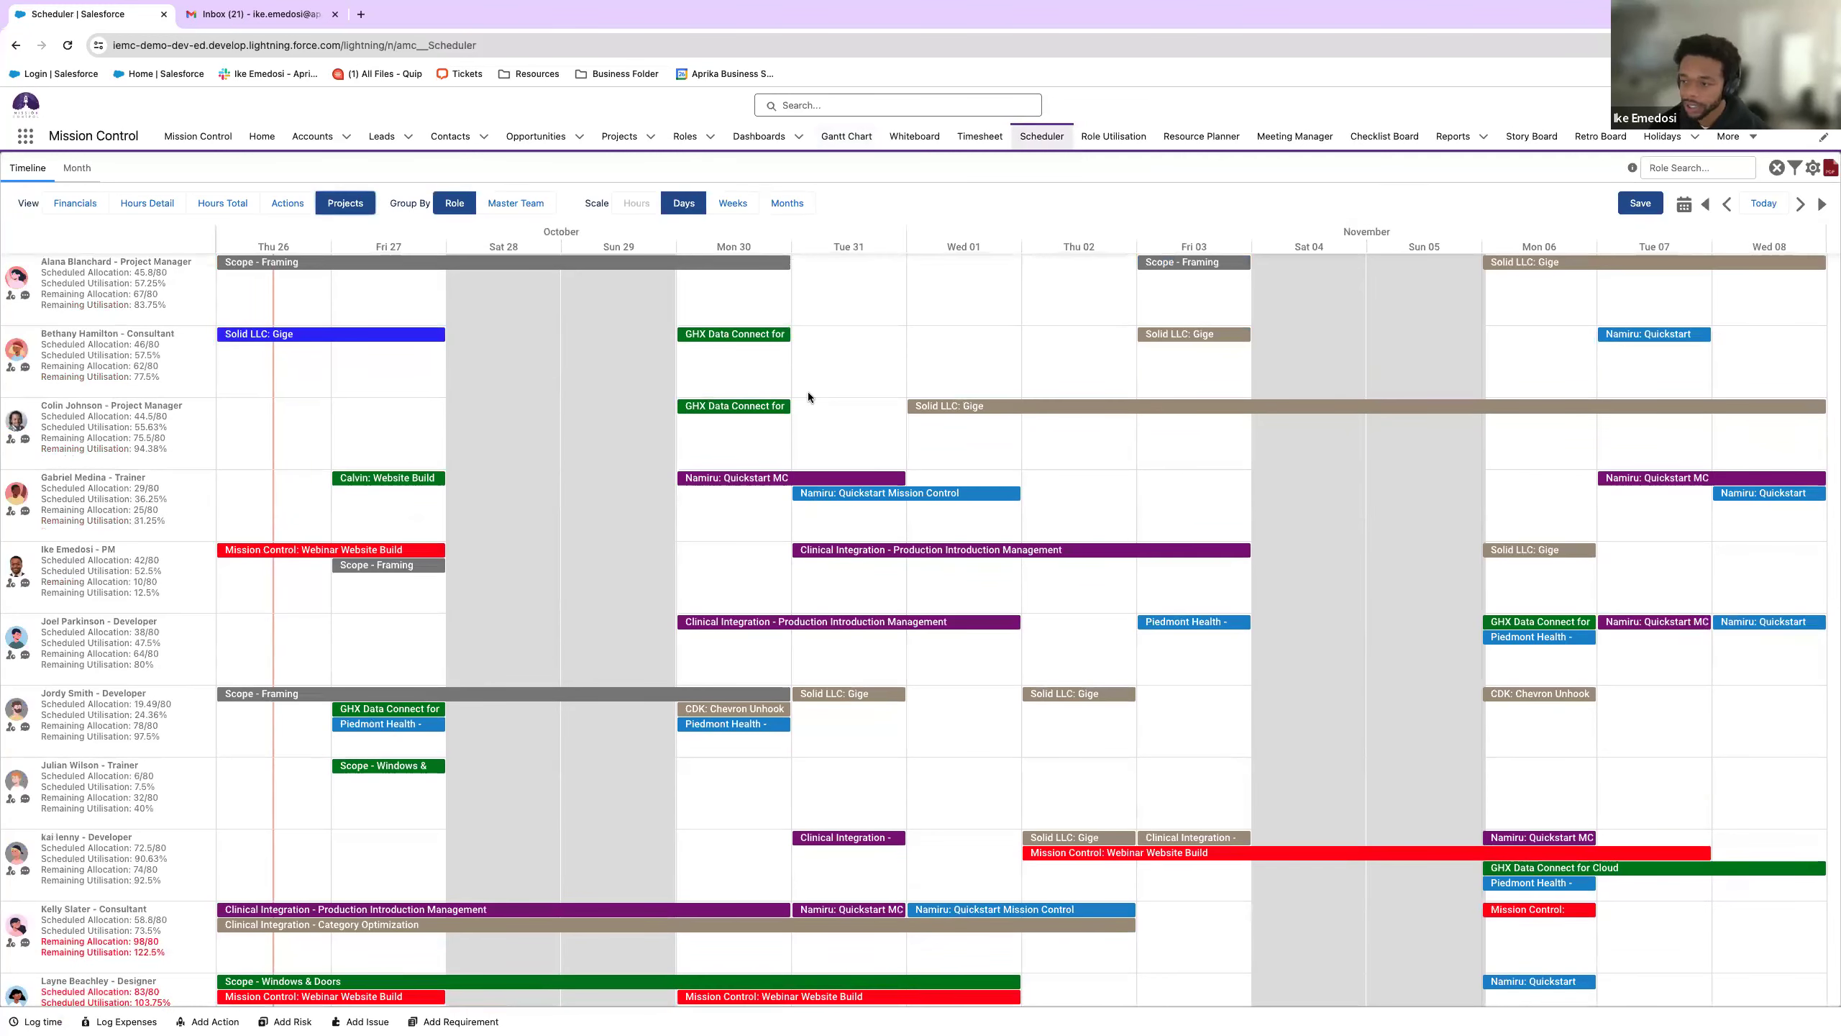
mouse_move(766, 409)
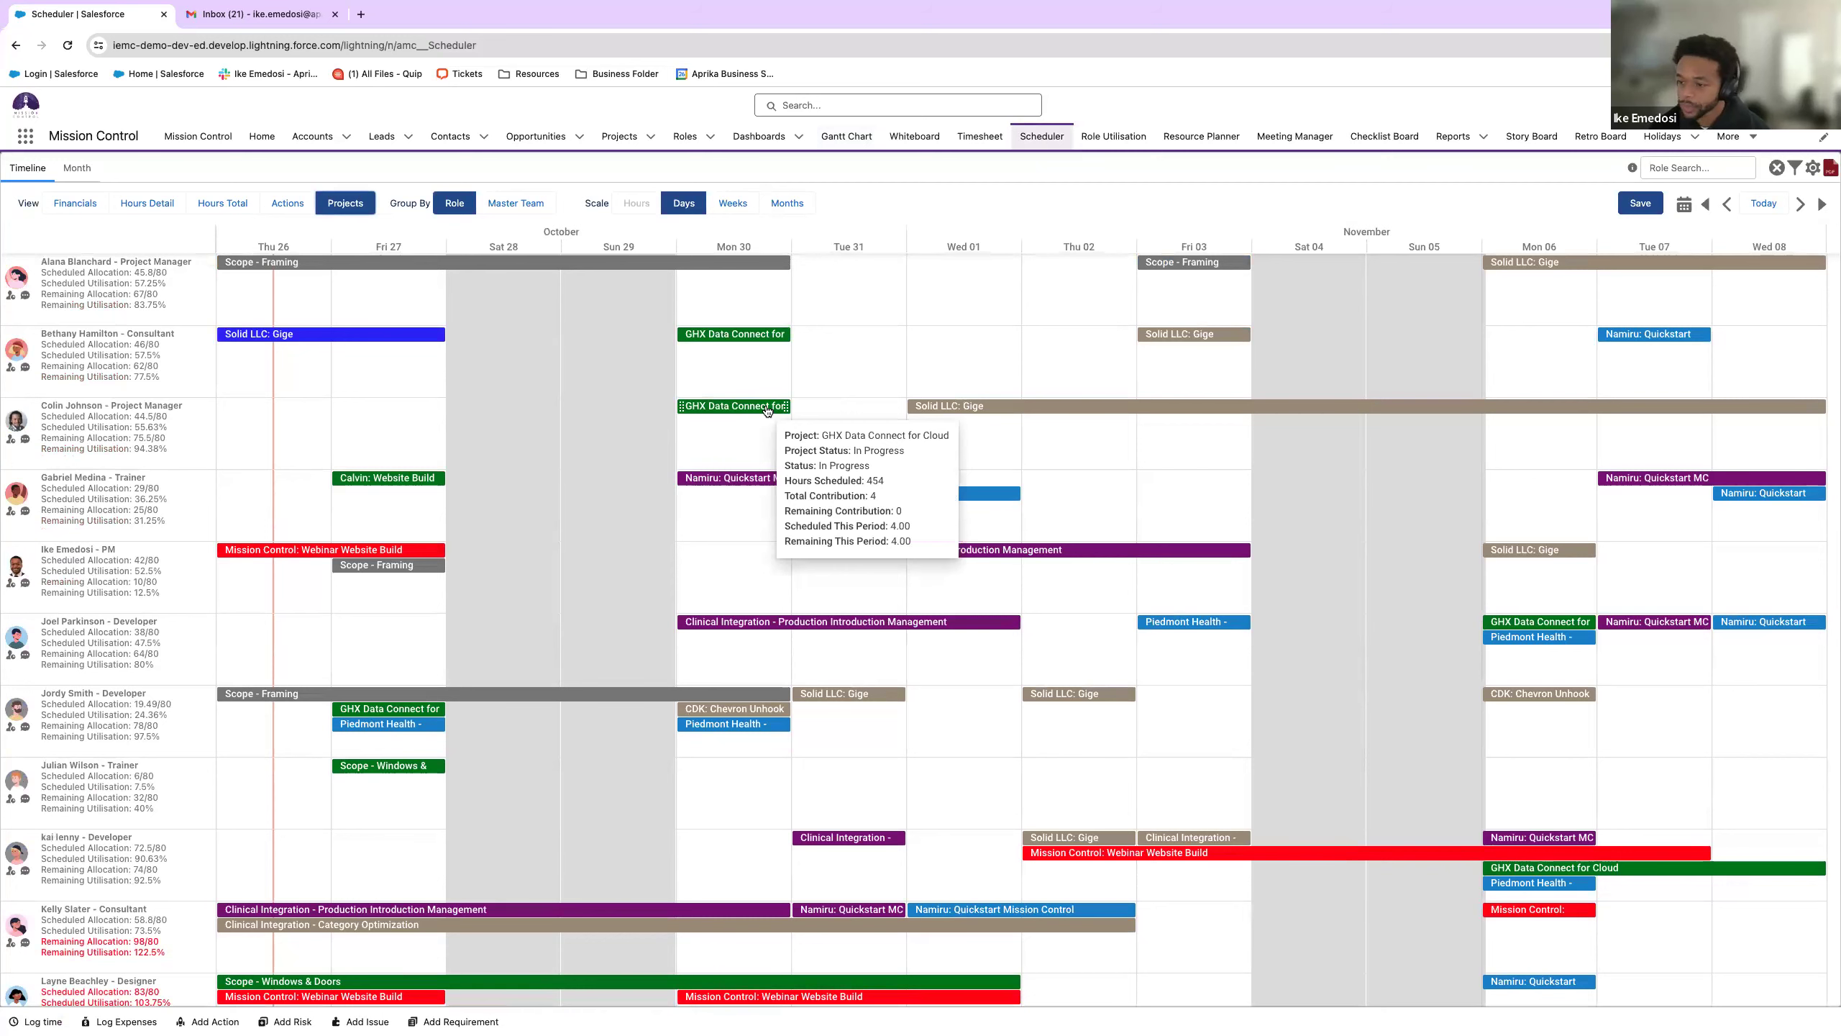
mouse_move(387, 551)
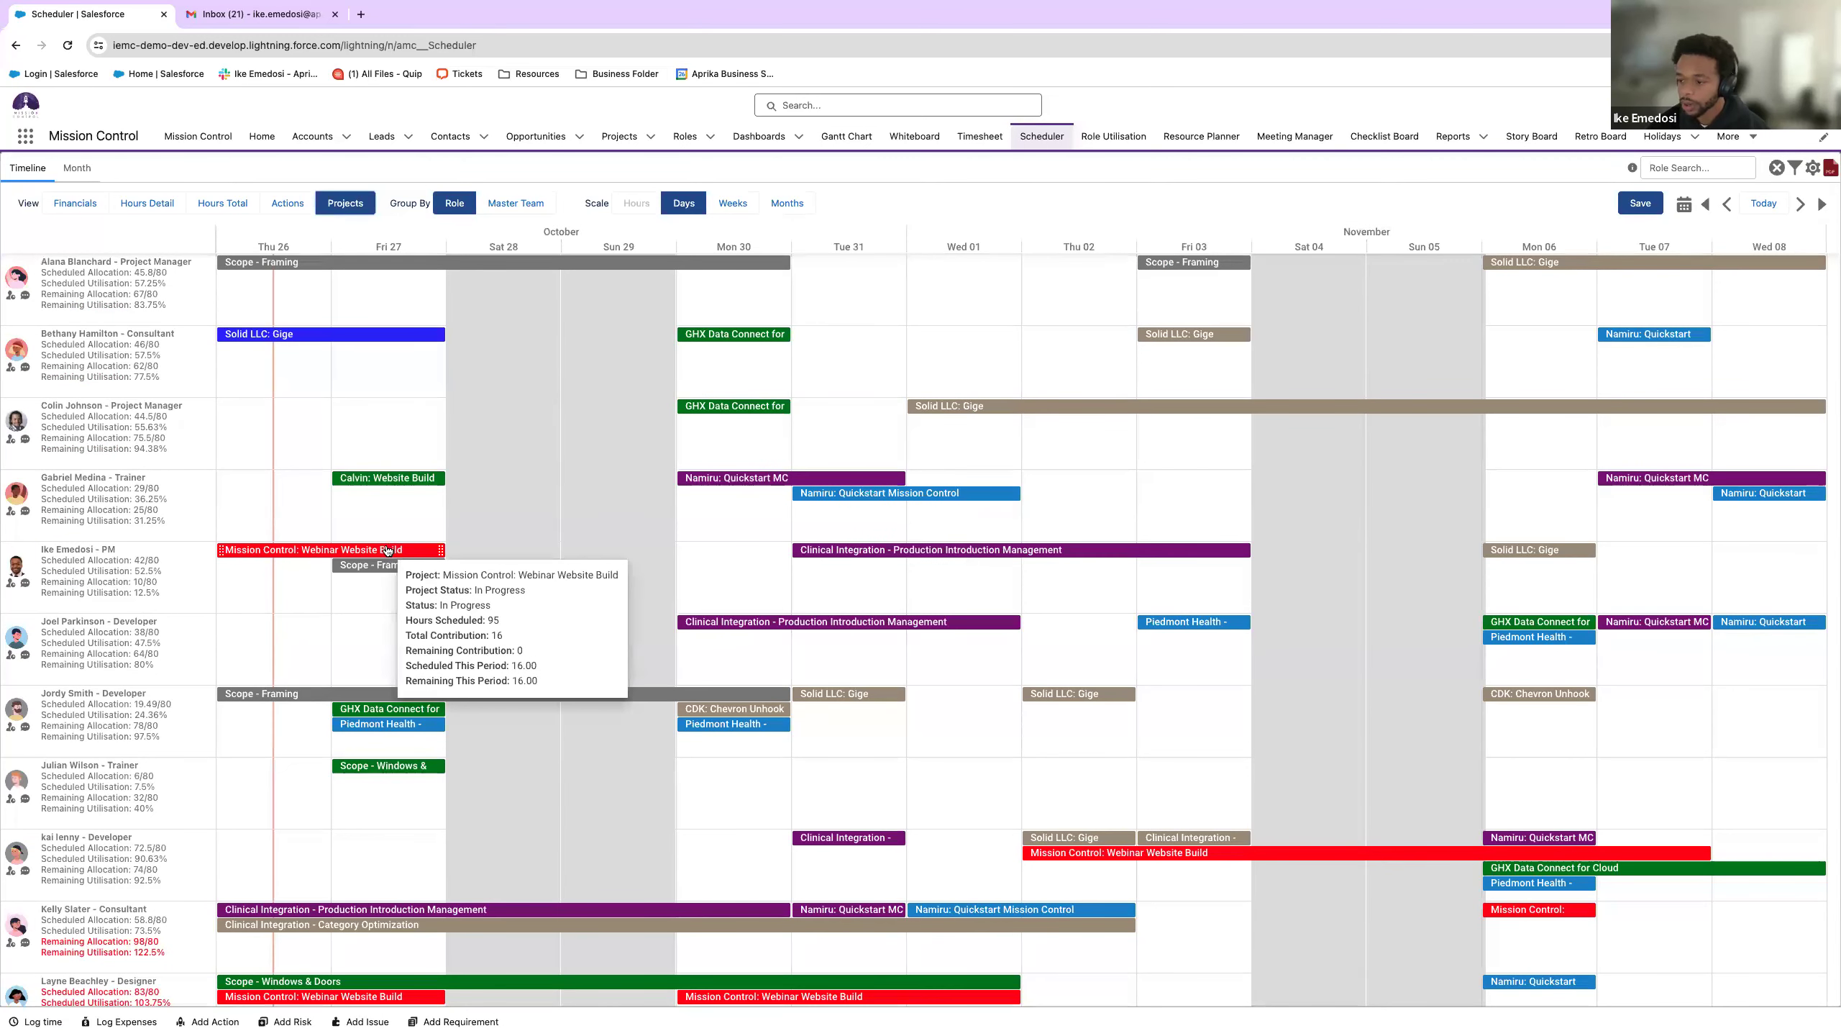
scroll(573, 666, down, 4)
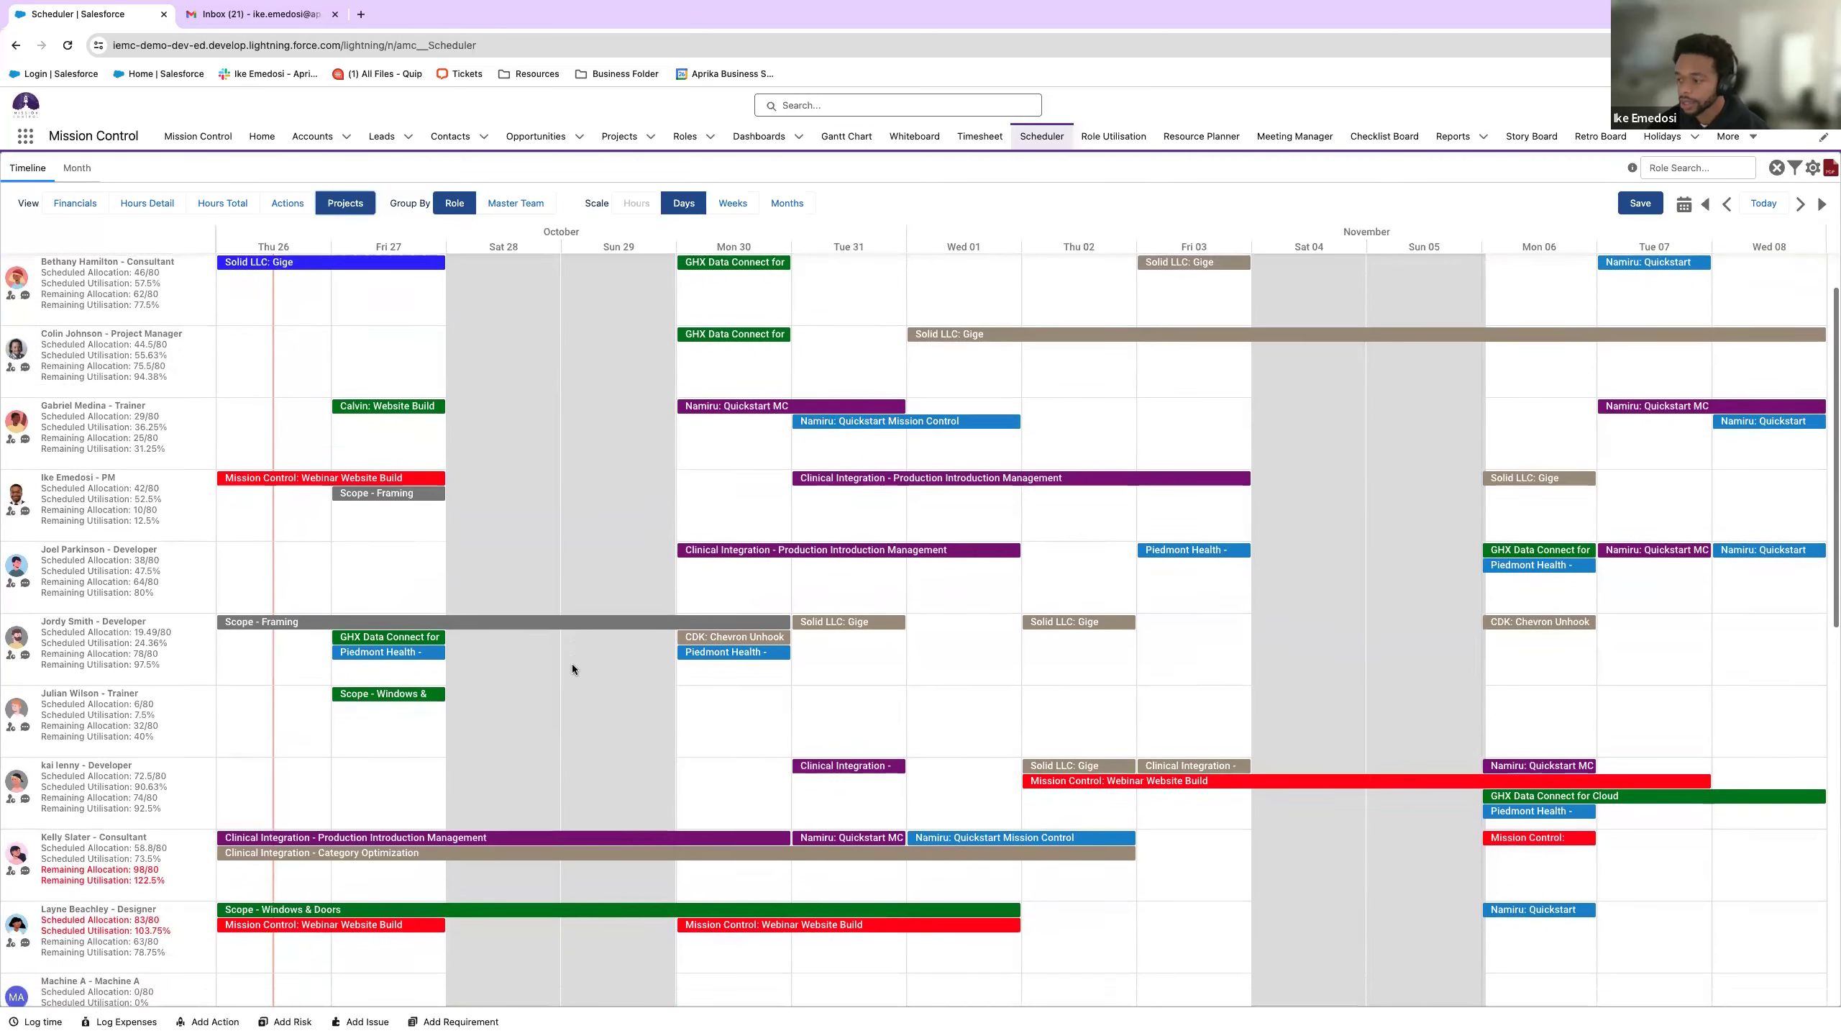
scroll(572, 668, up, 3)
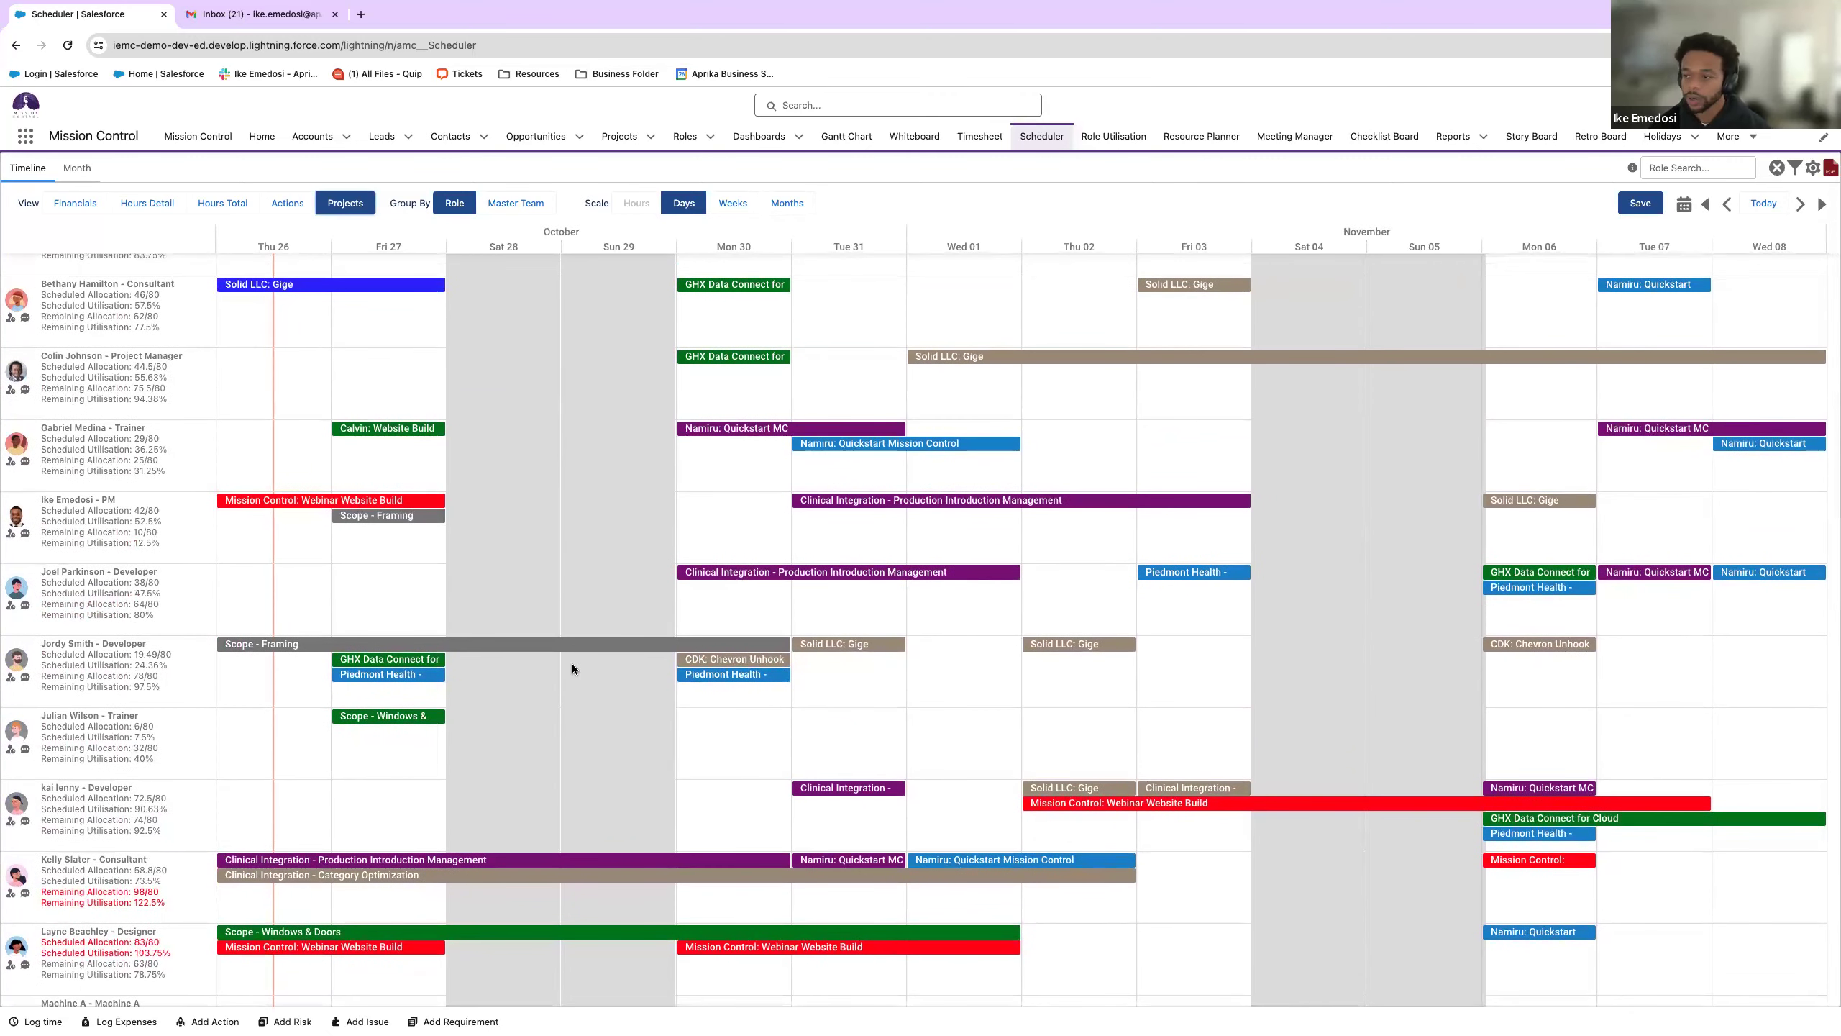
scroll(572, 664, up, 1)
- Return the Scheduler to its action view and look through the placeholder roles' assignments
click(287, 203)
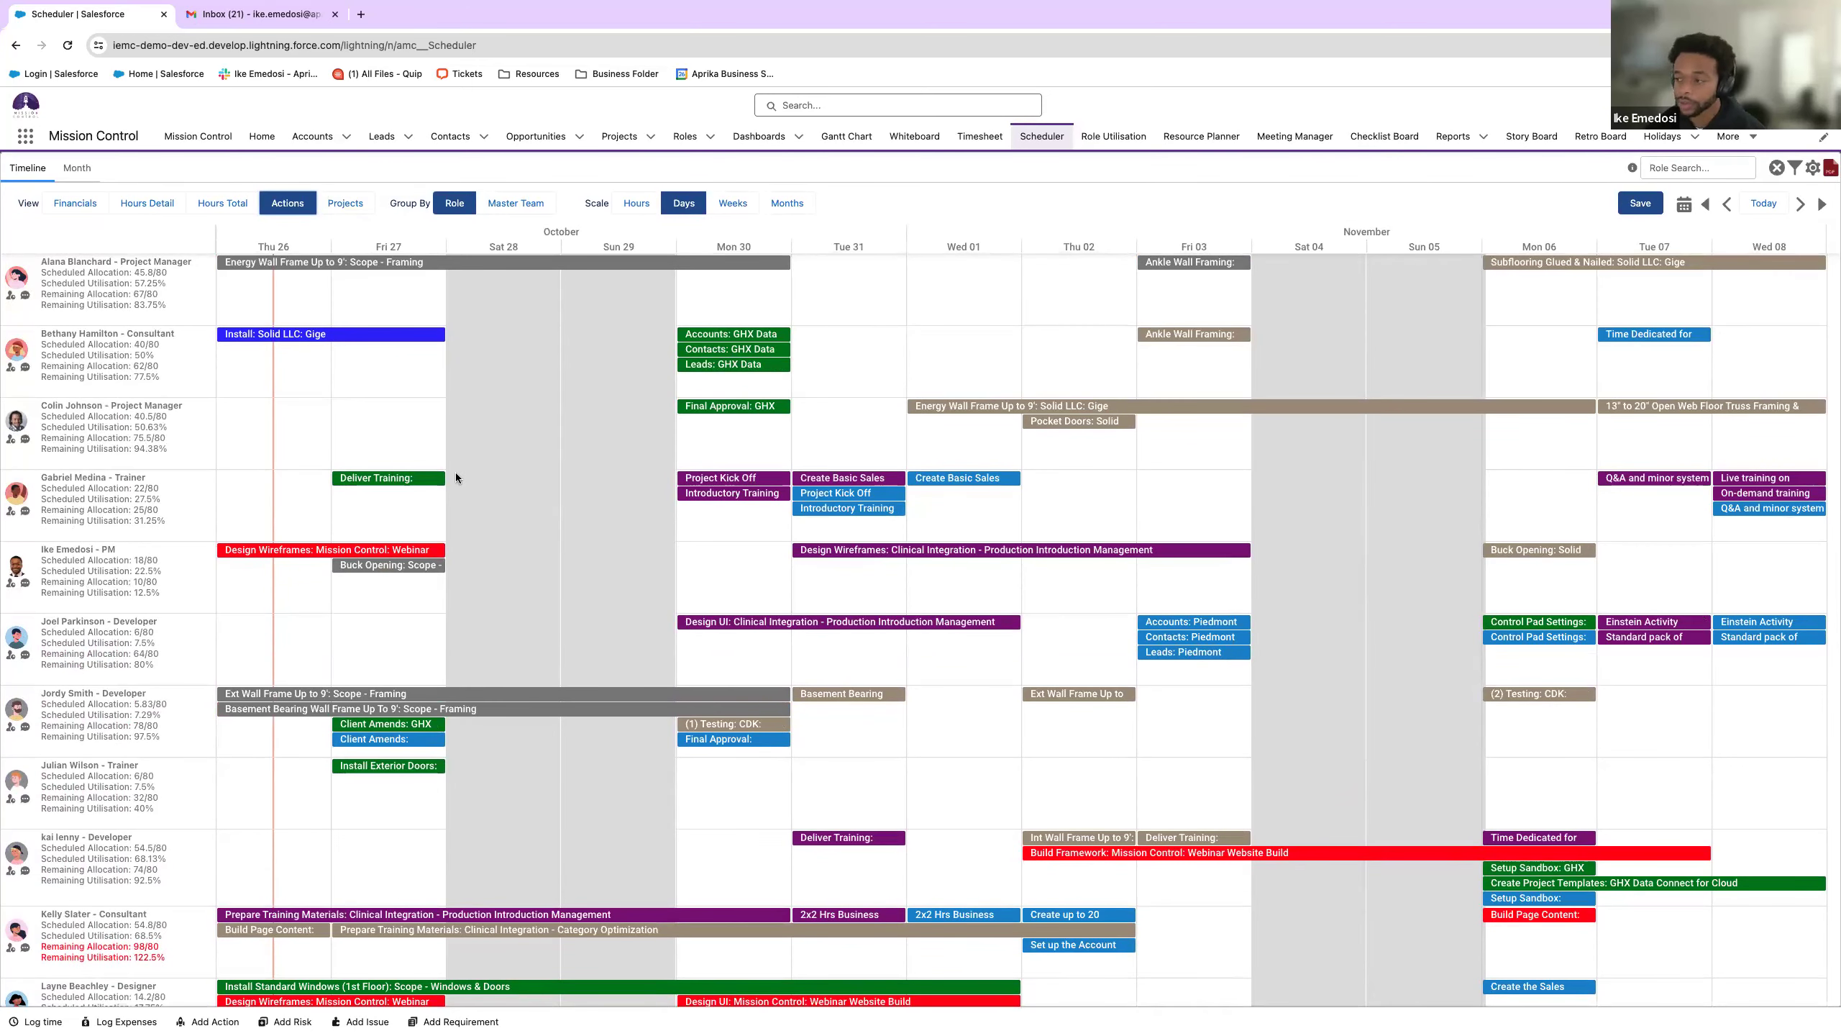
scroll(456, 477, down, 5)
scroll(457, 479, down, 8)
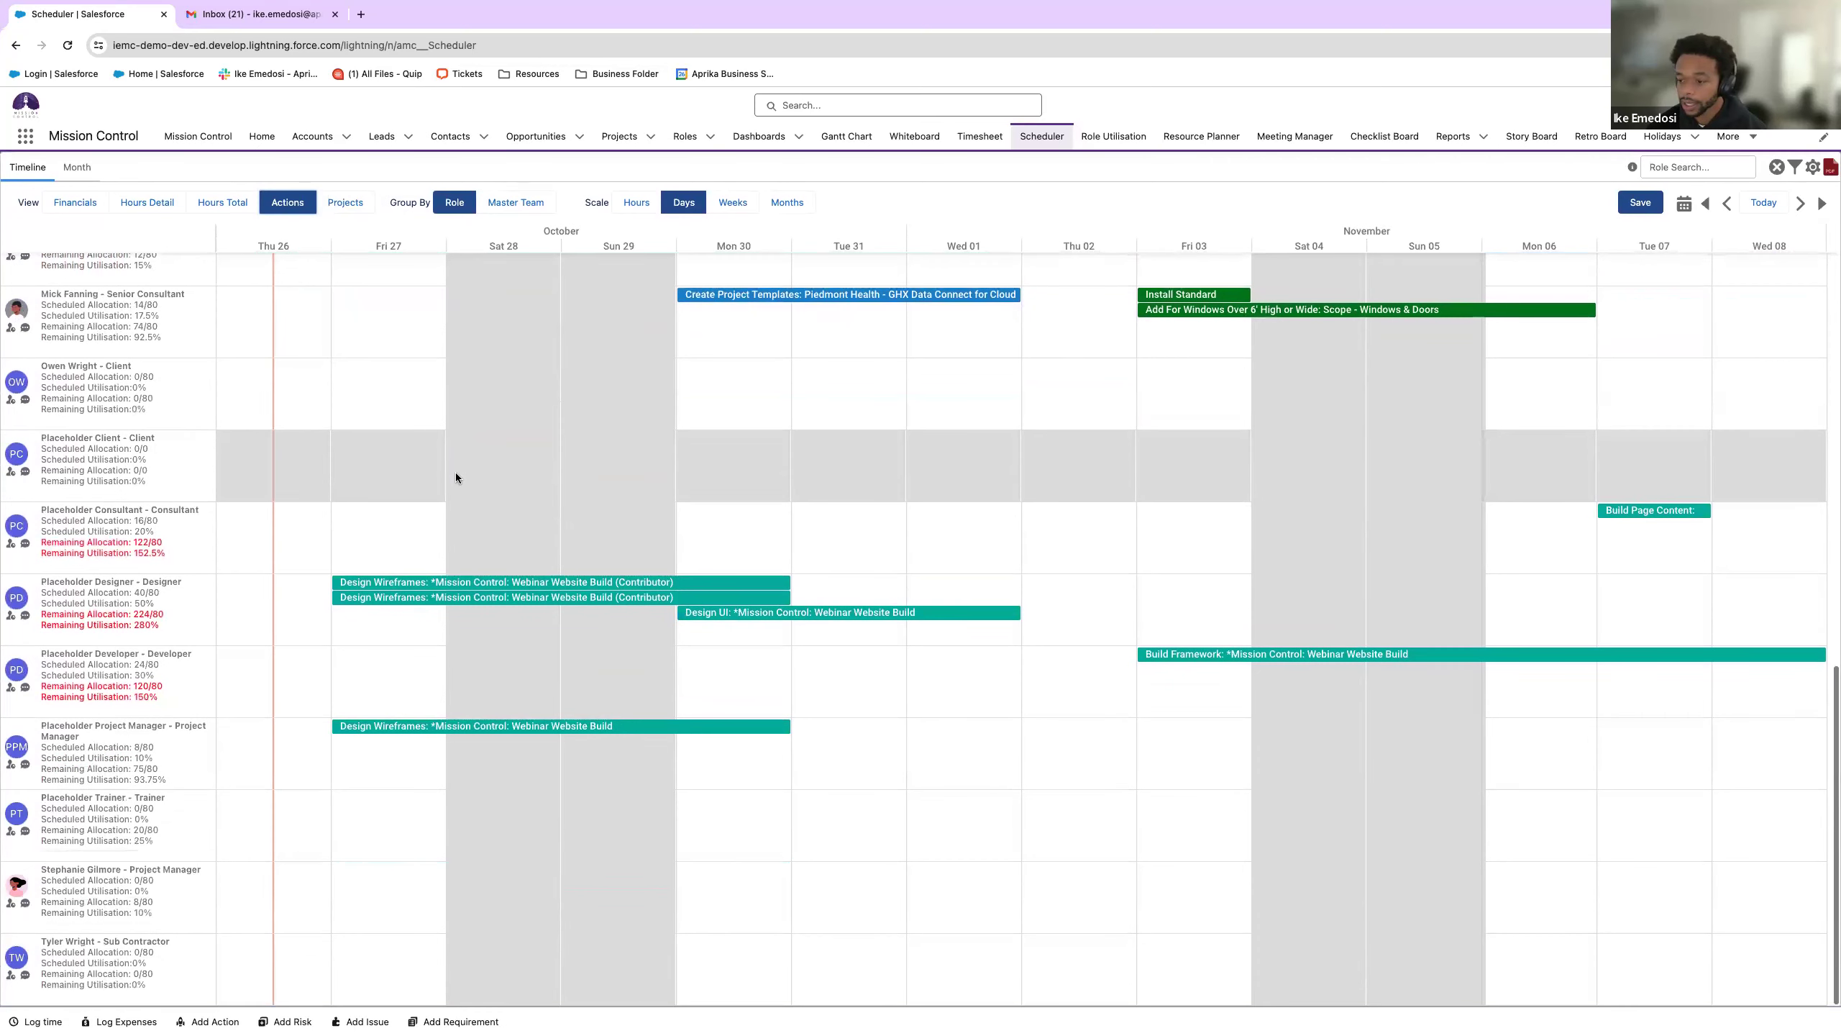
scroll(456, 477, up, 3)
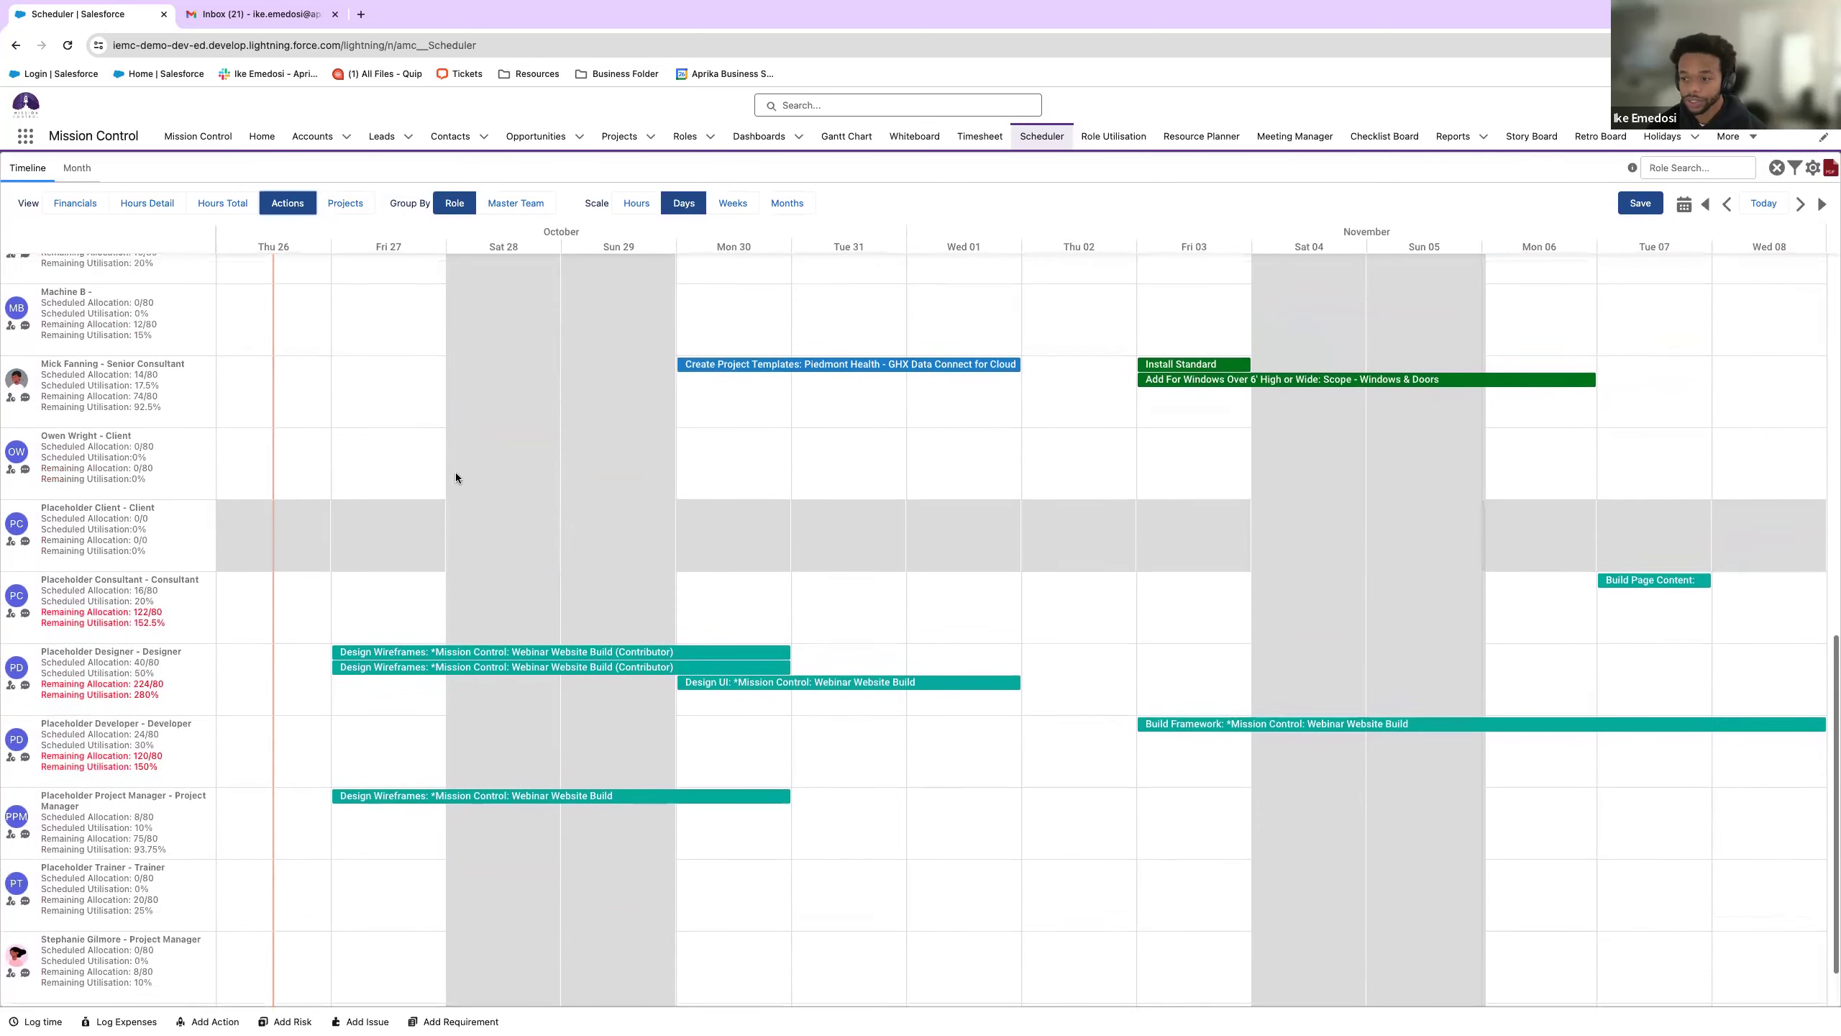
scroll(456, 477, up, 1)
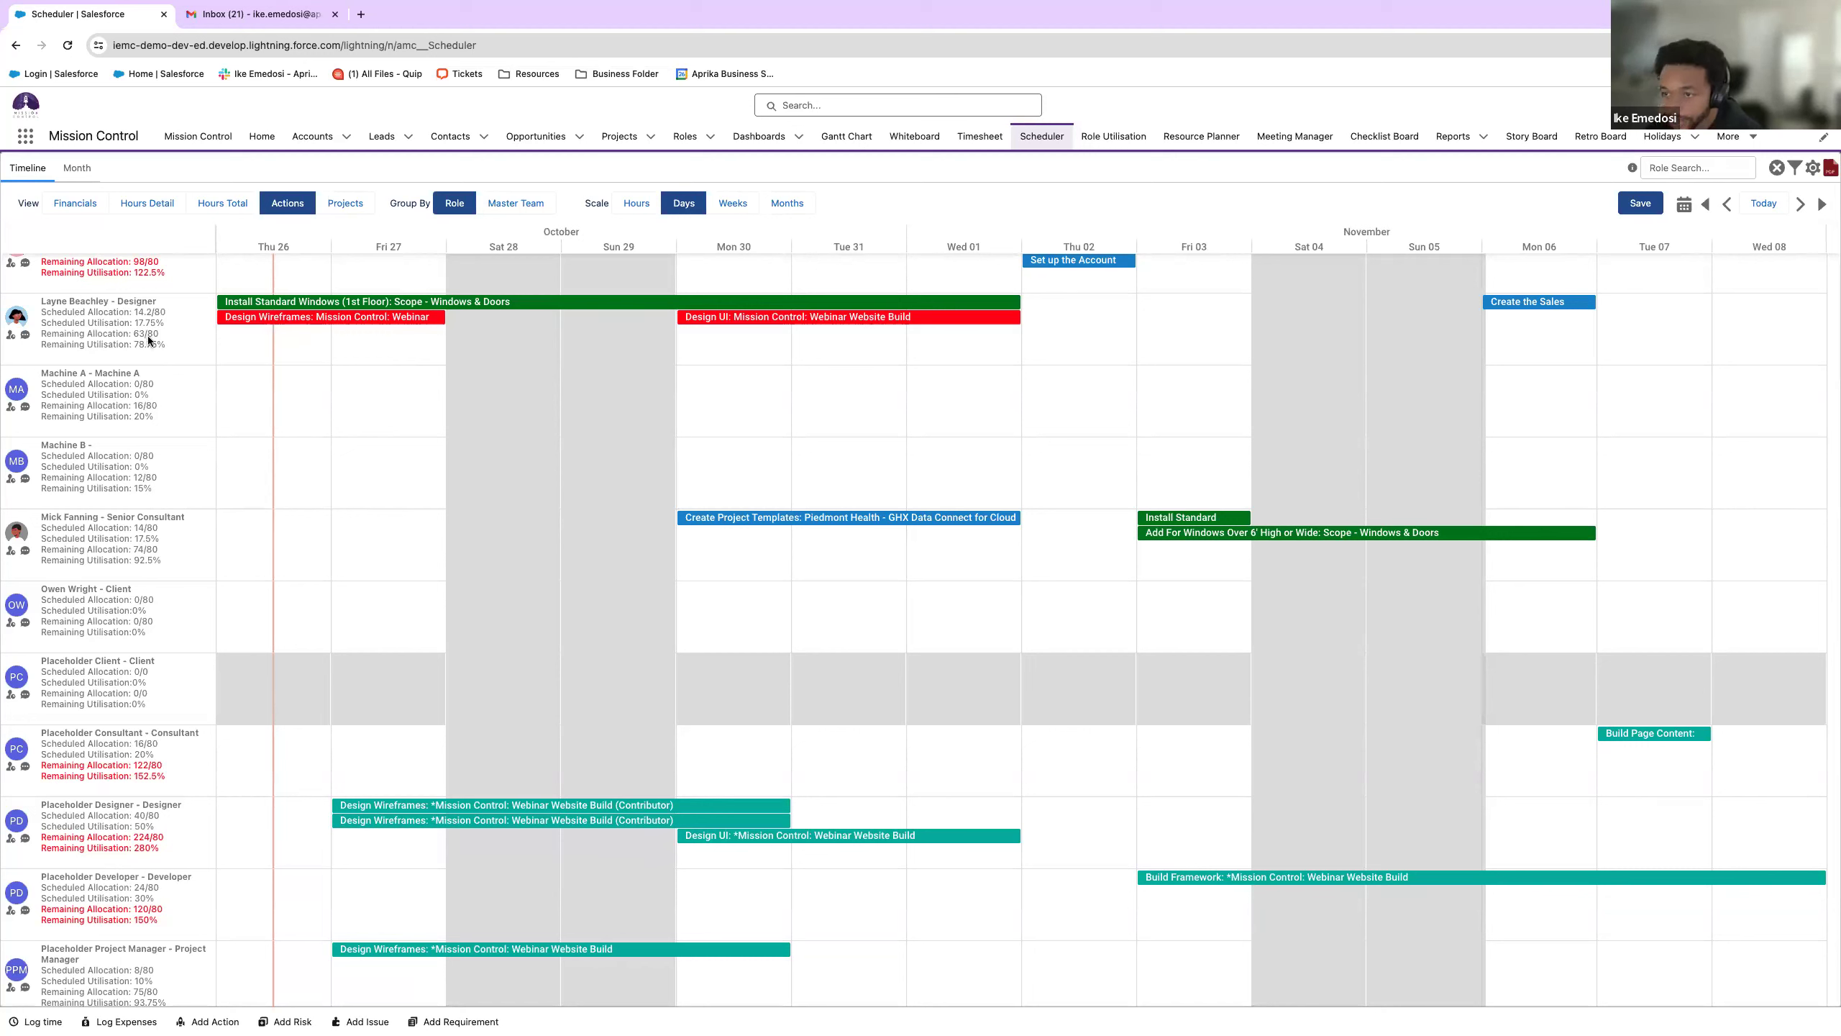
- Reassign the *Mission Control: Webinar Website Build Design UI action from Placeholder Designer to the actual designer, scheduled Nov 2–6, 2023
mouse_move(459, 826)
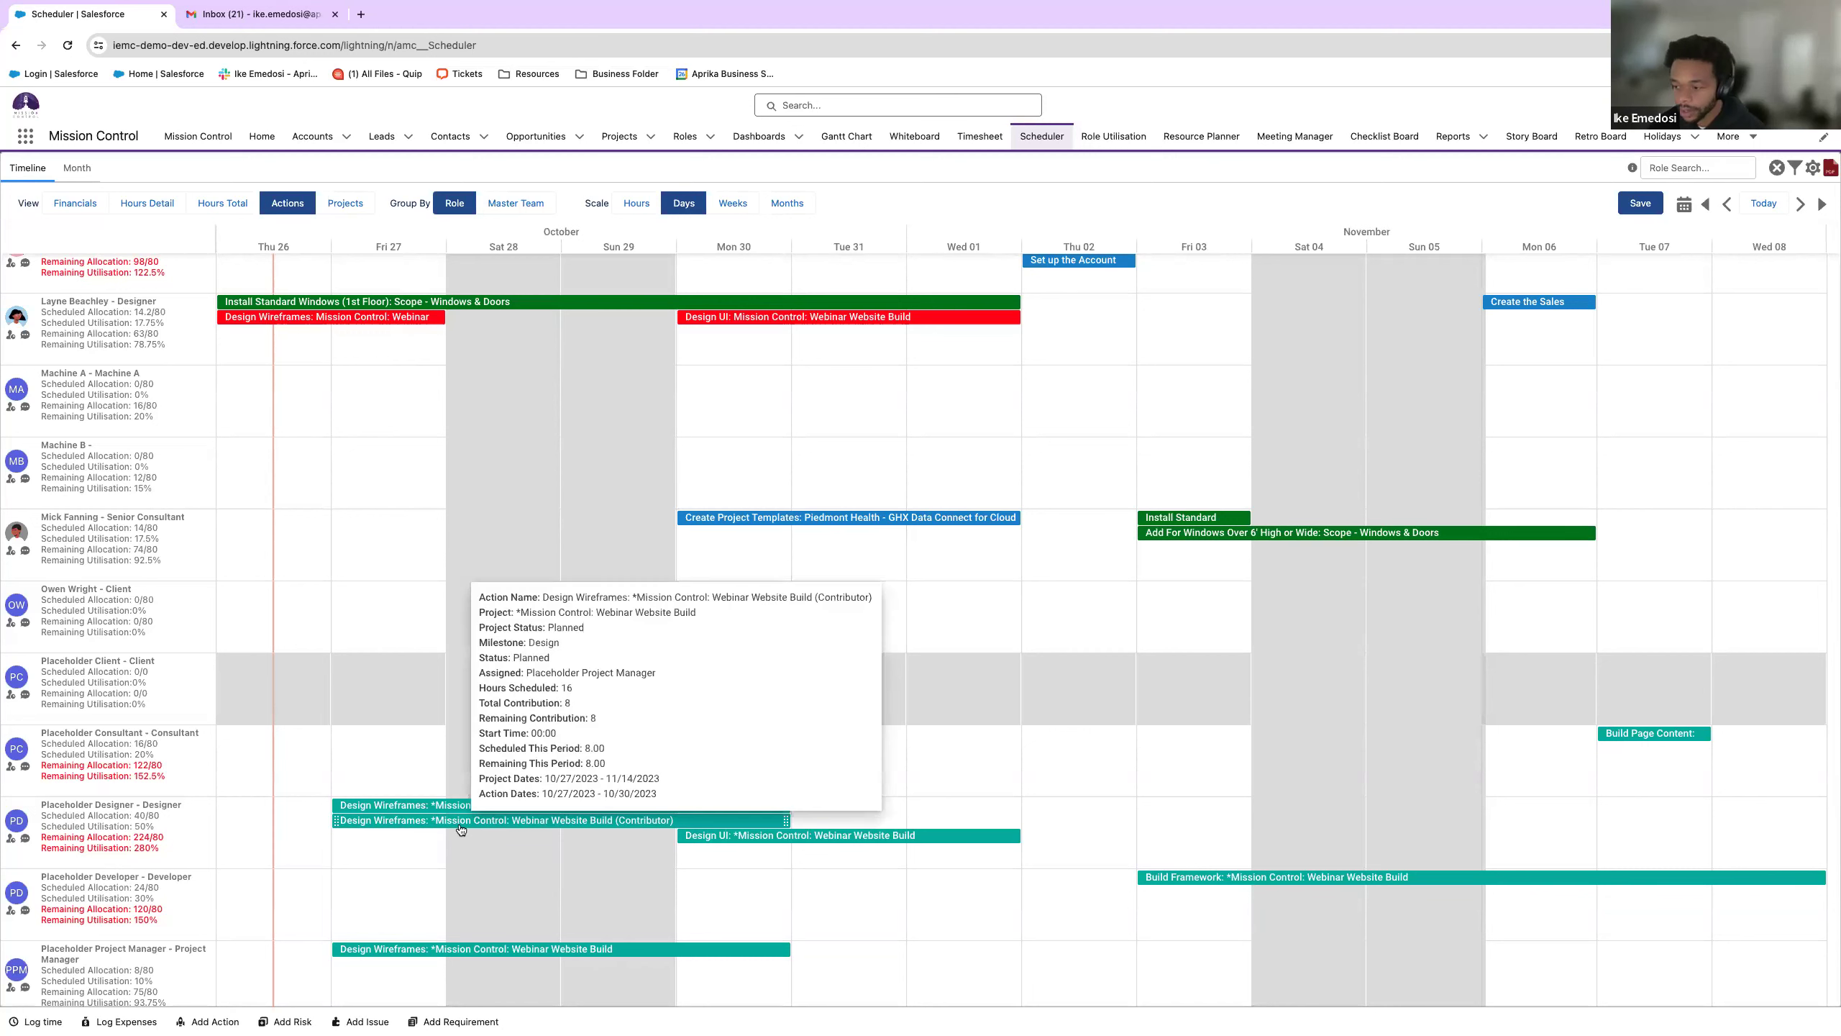
drag(828, 842, 1174, 348)
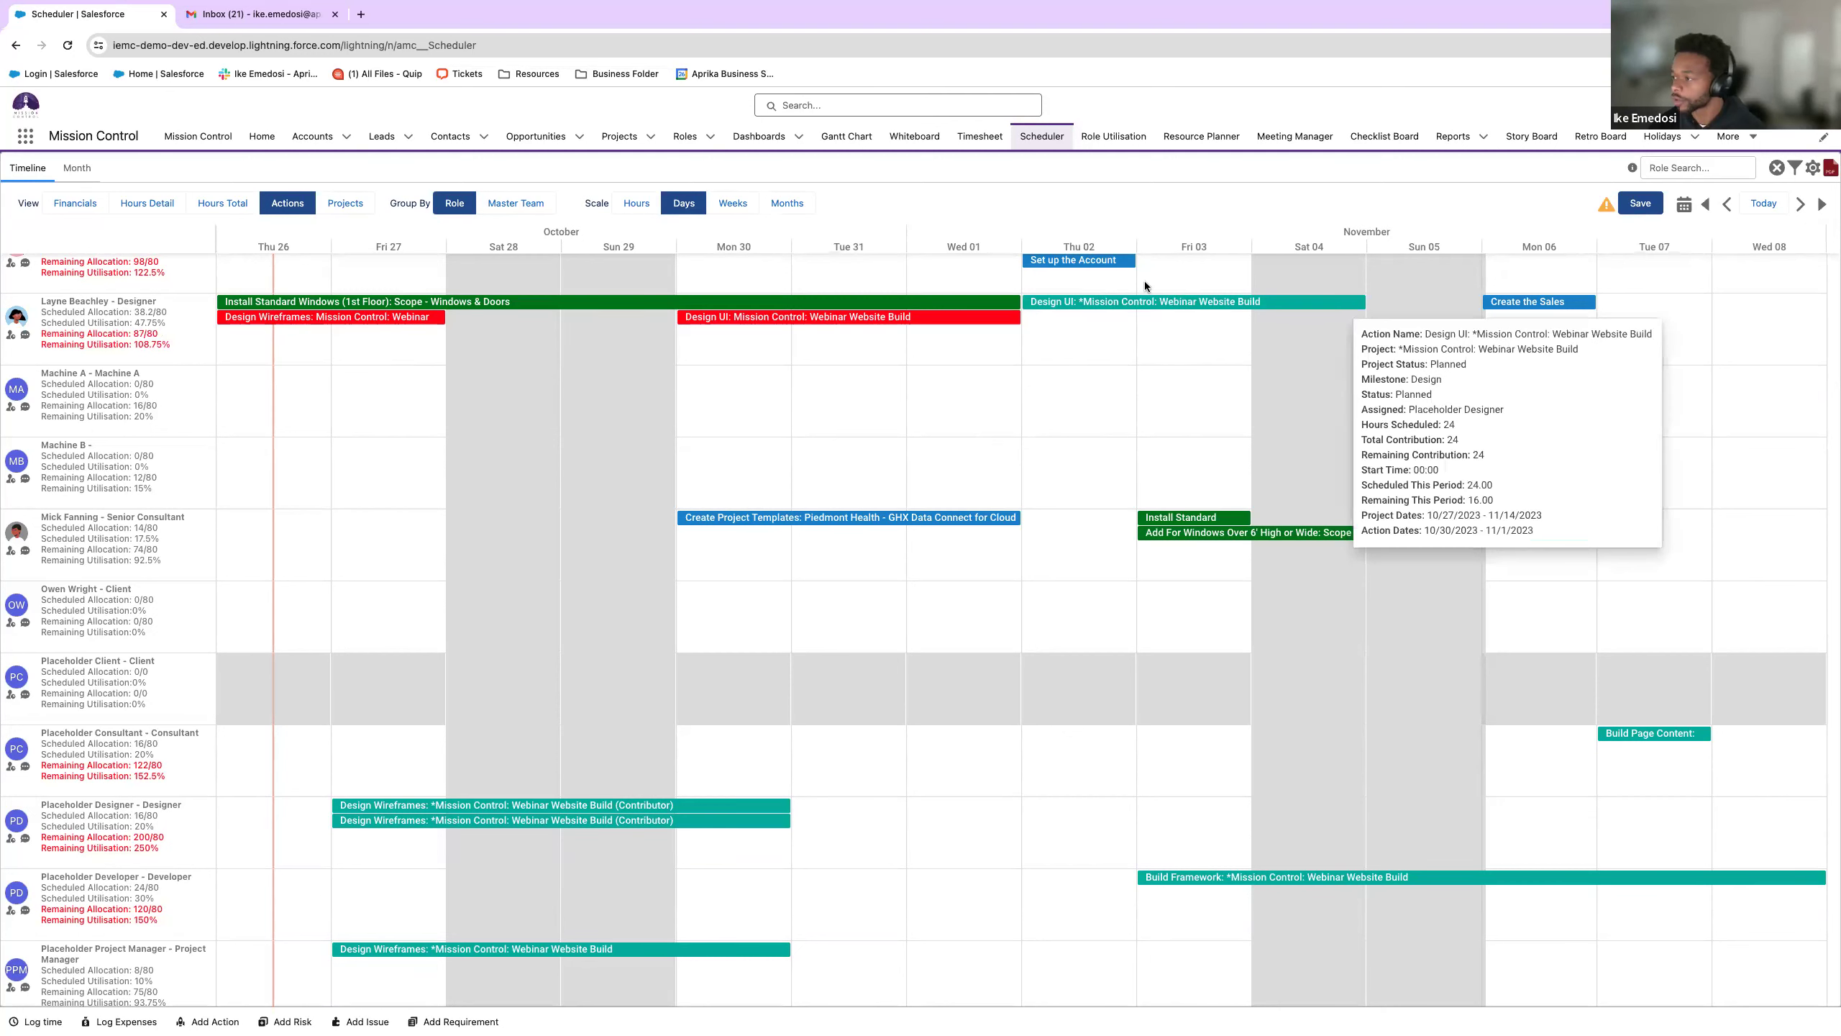
drag(1361, 301, 1570, 318)
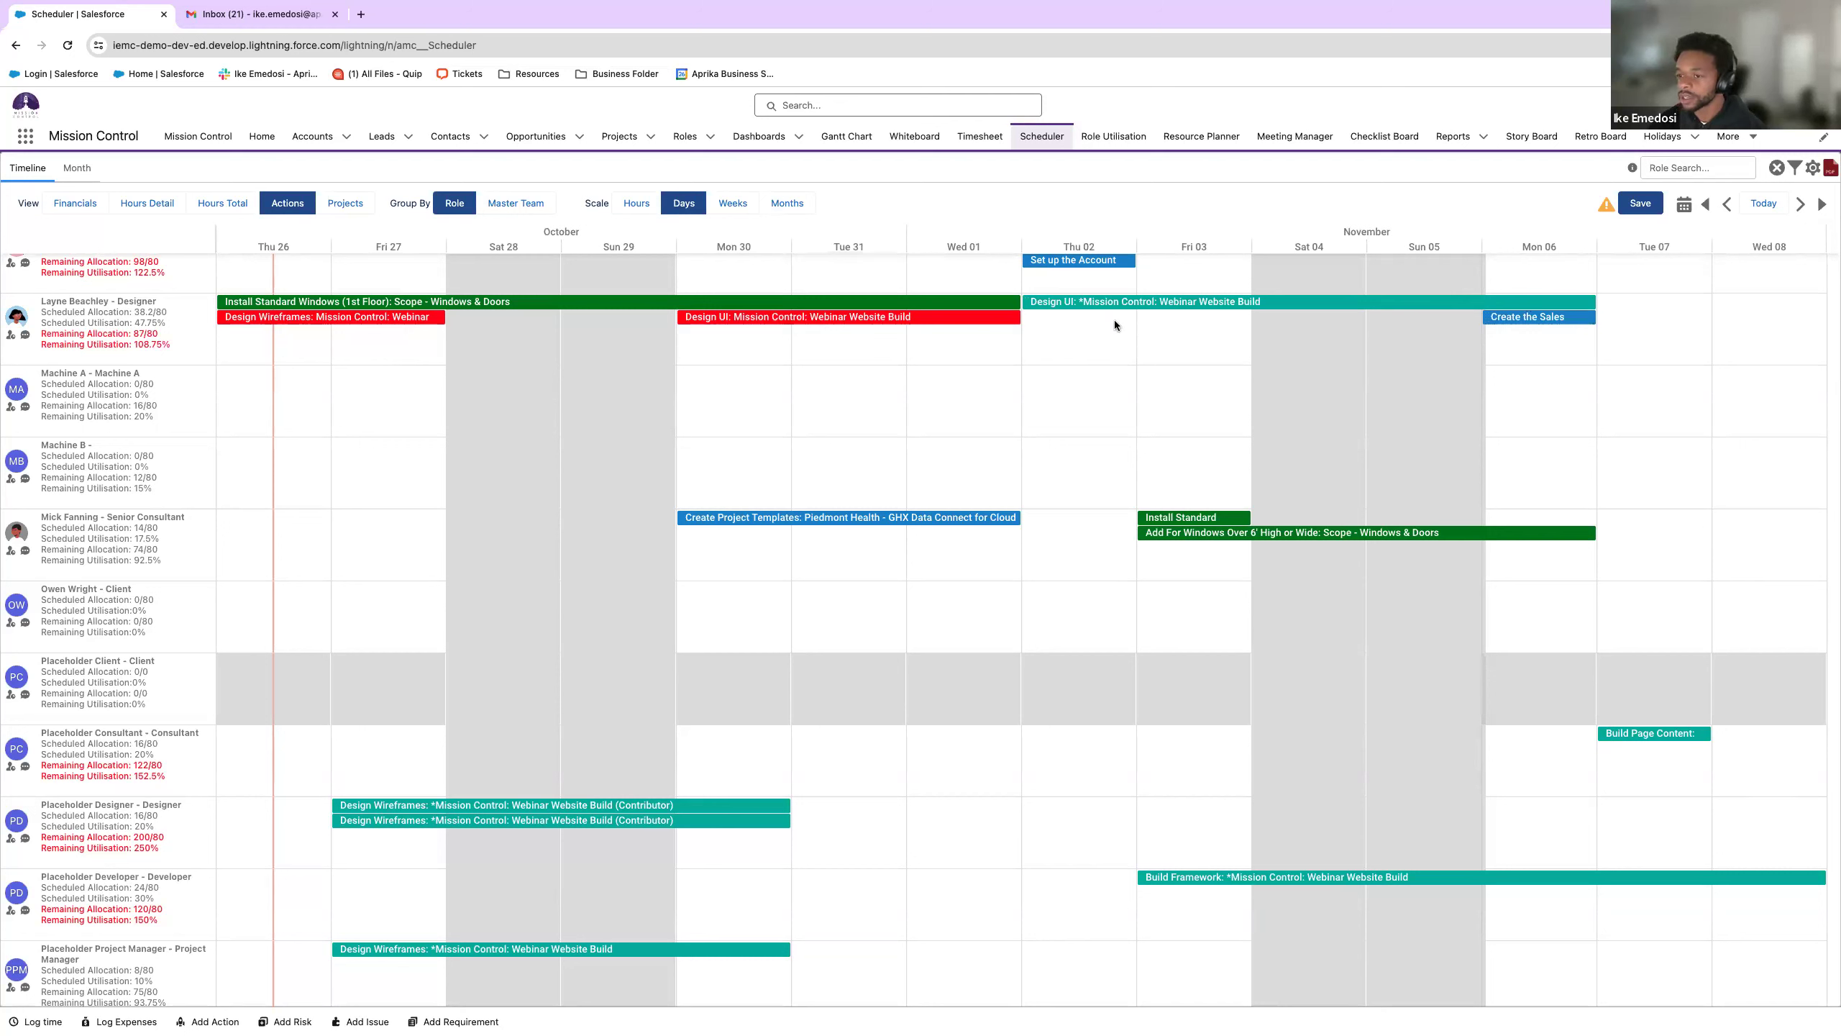
mouse_move(1145, 308)
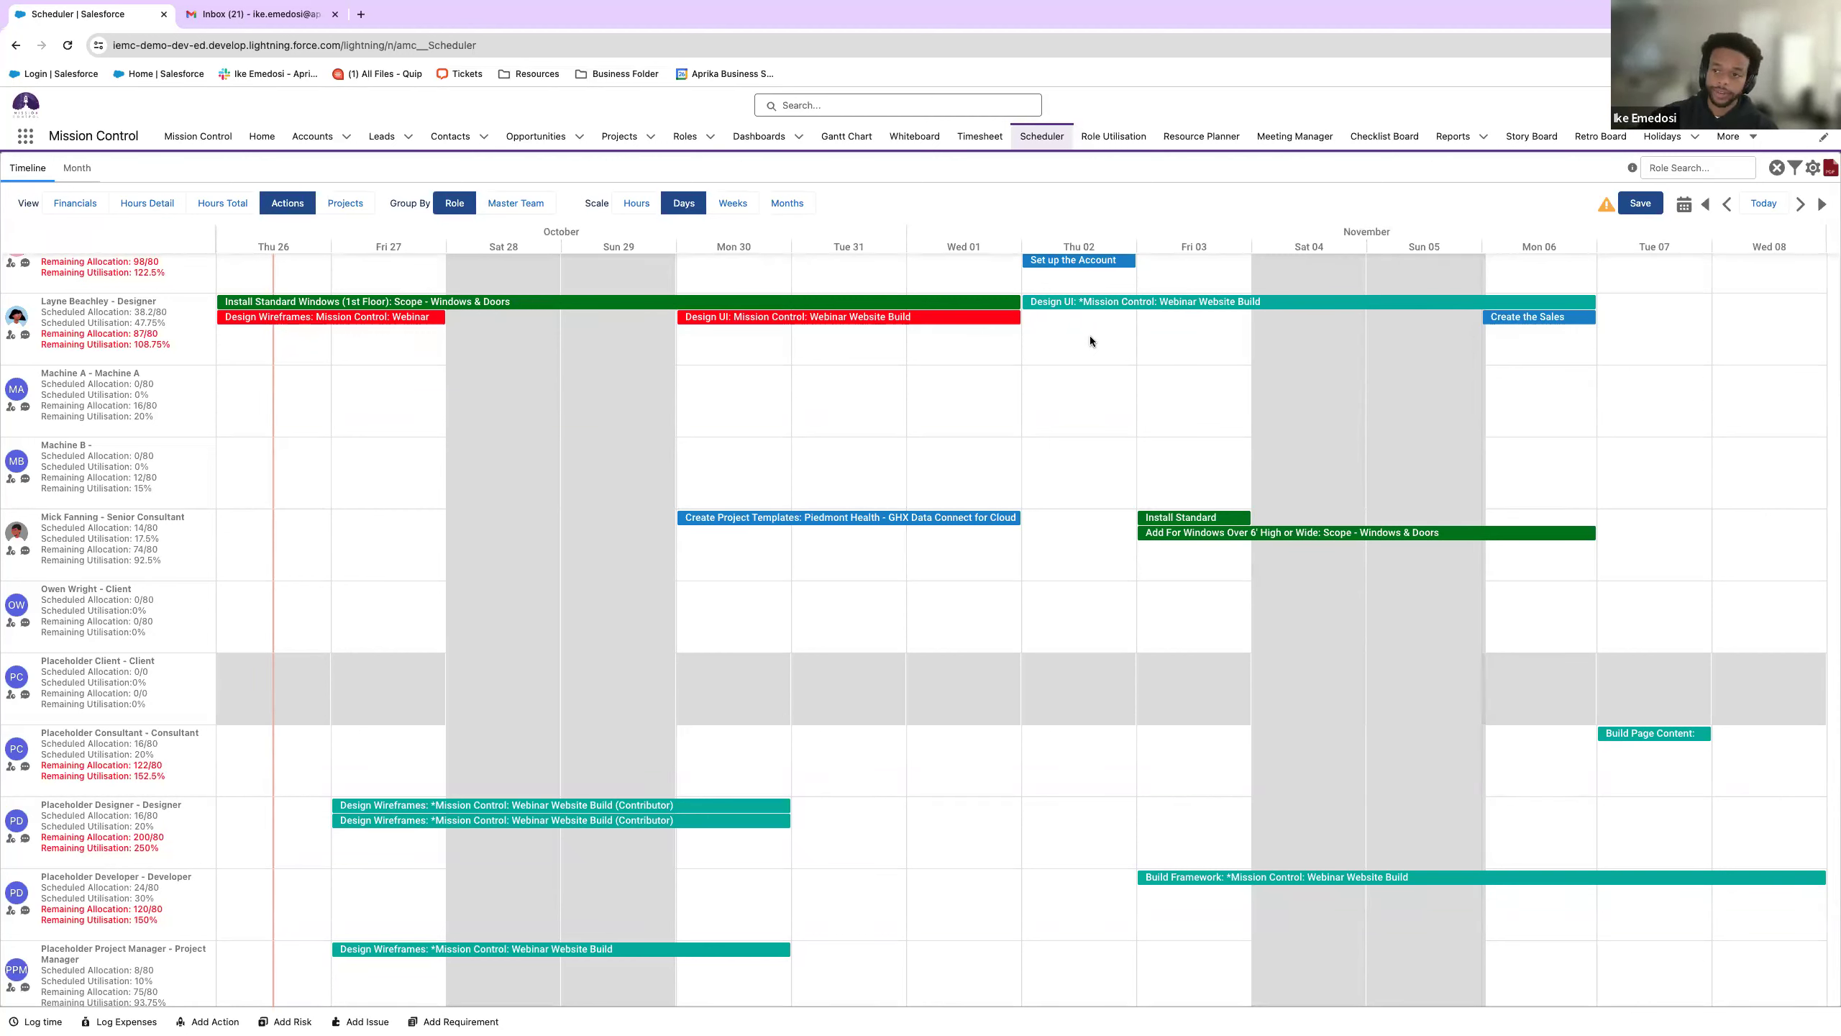
- Open the reassigned Design UI action's summary and examine its details and checklist items
scroll(1249, 351, up, 10)
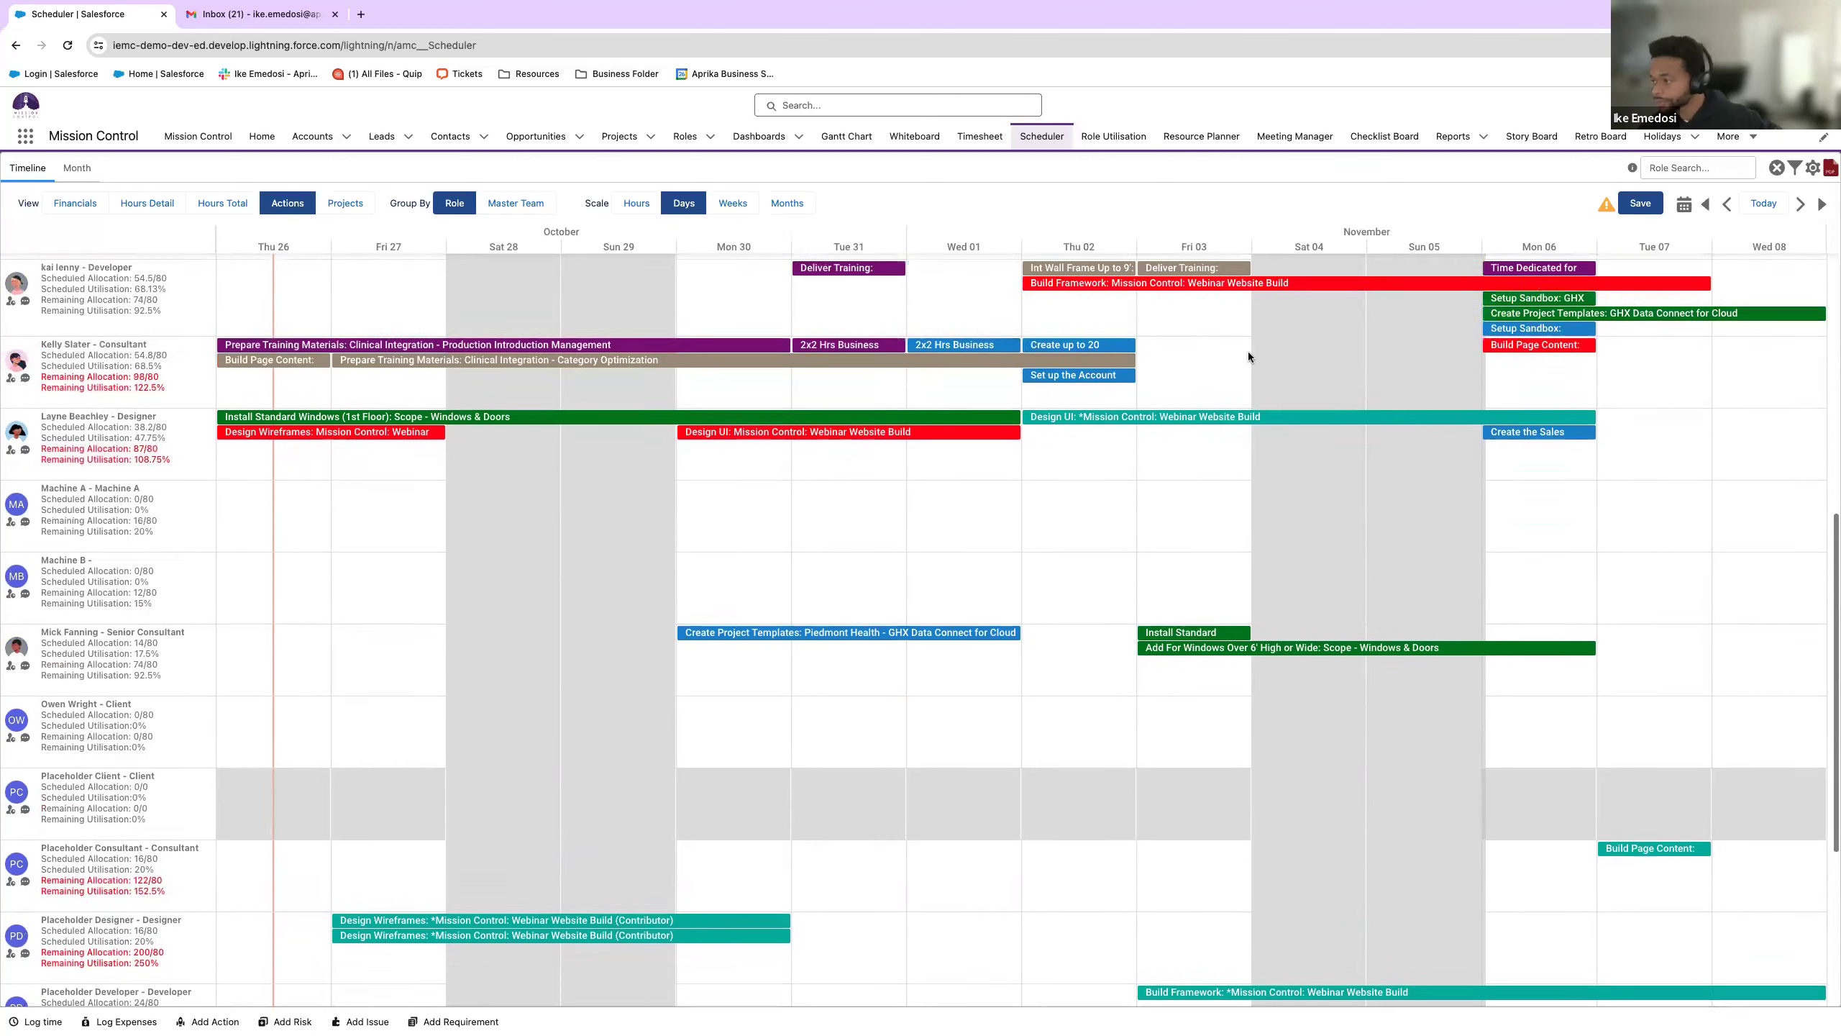
scroll(802, 348, down, 3)
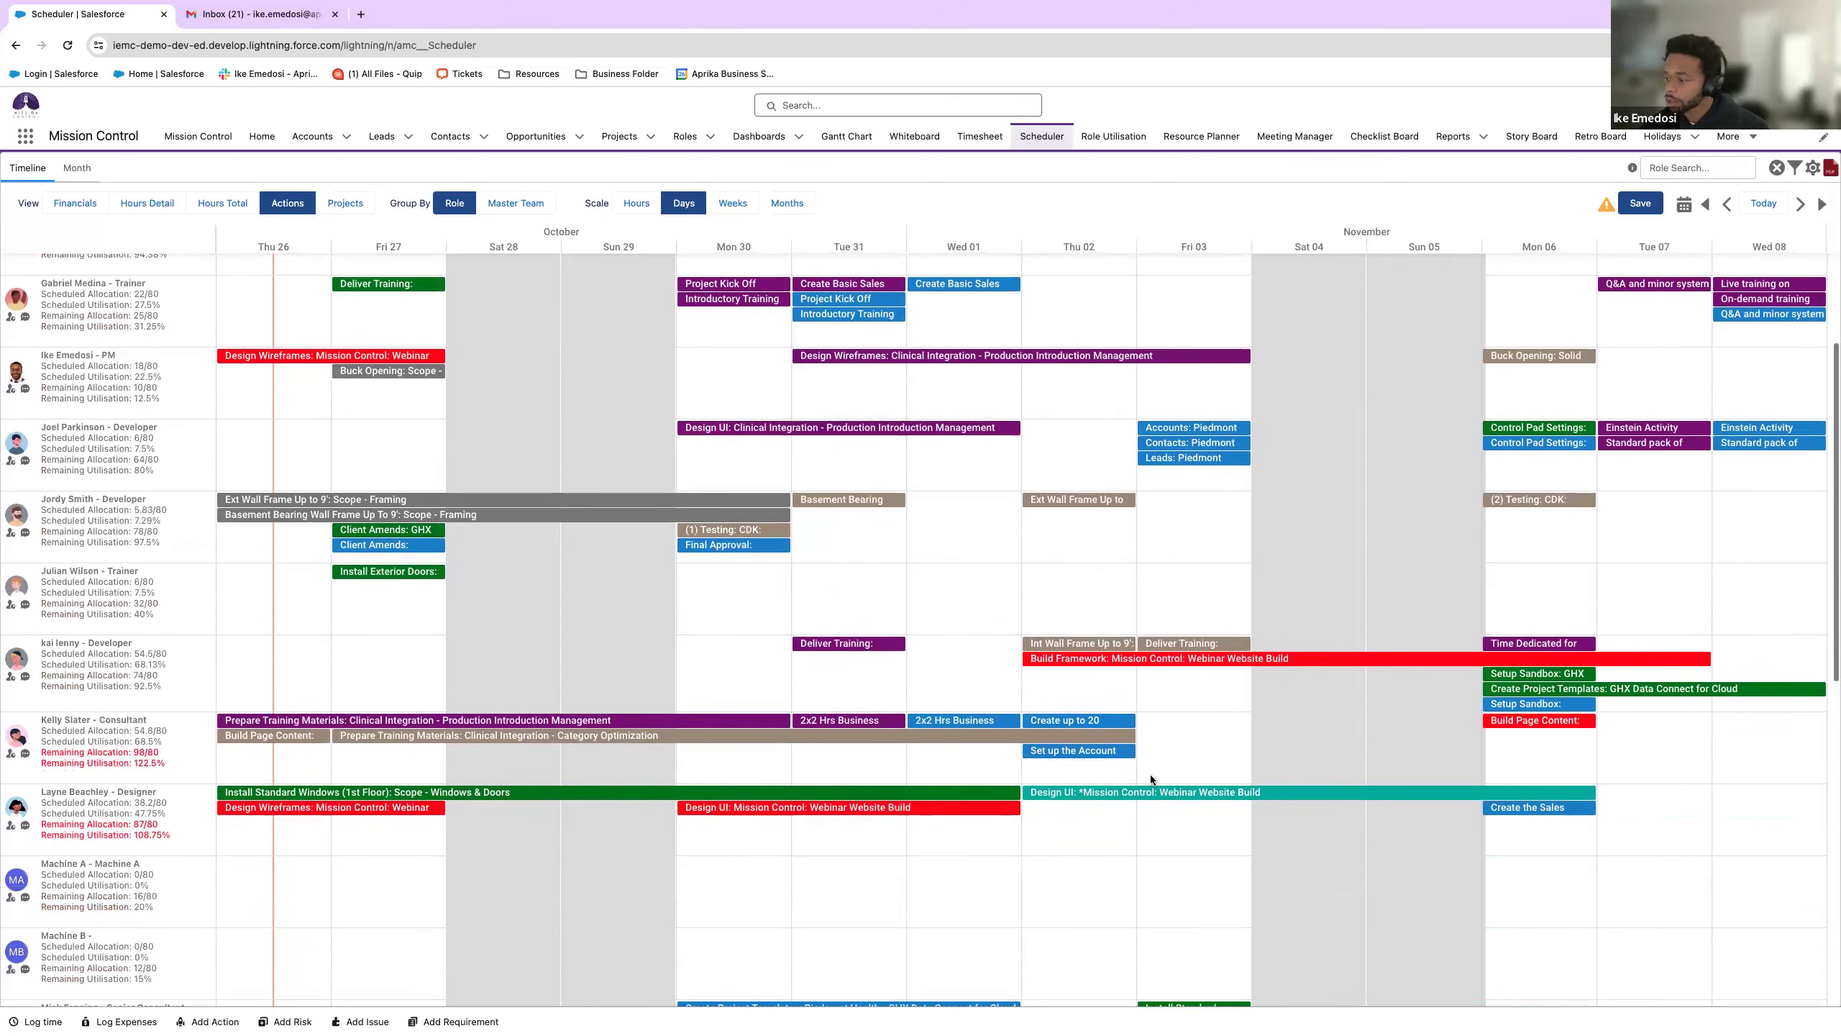
click(1135, 793)
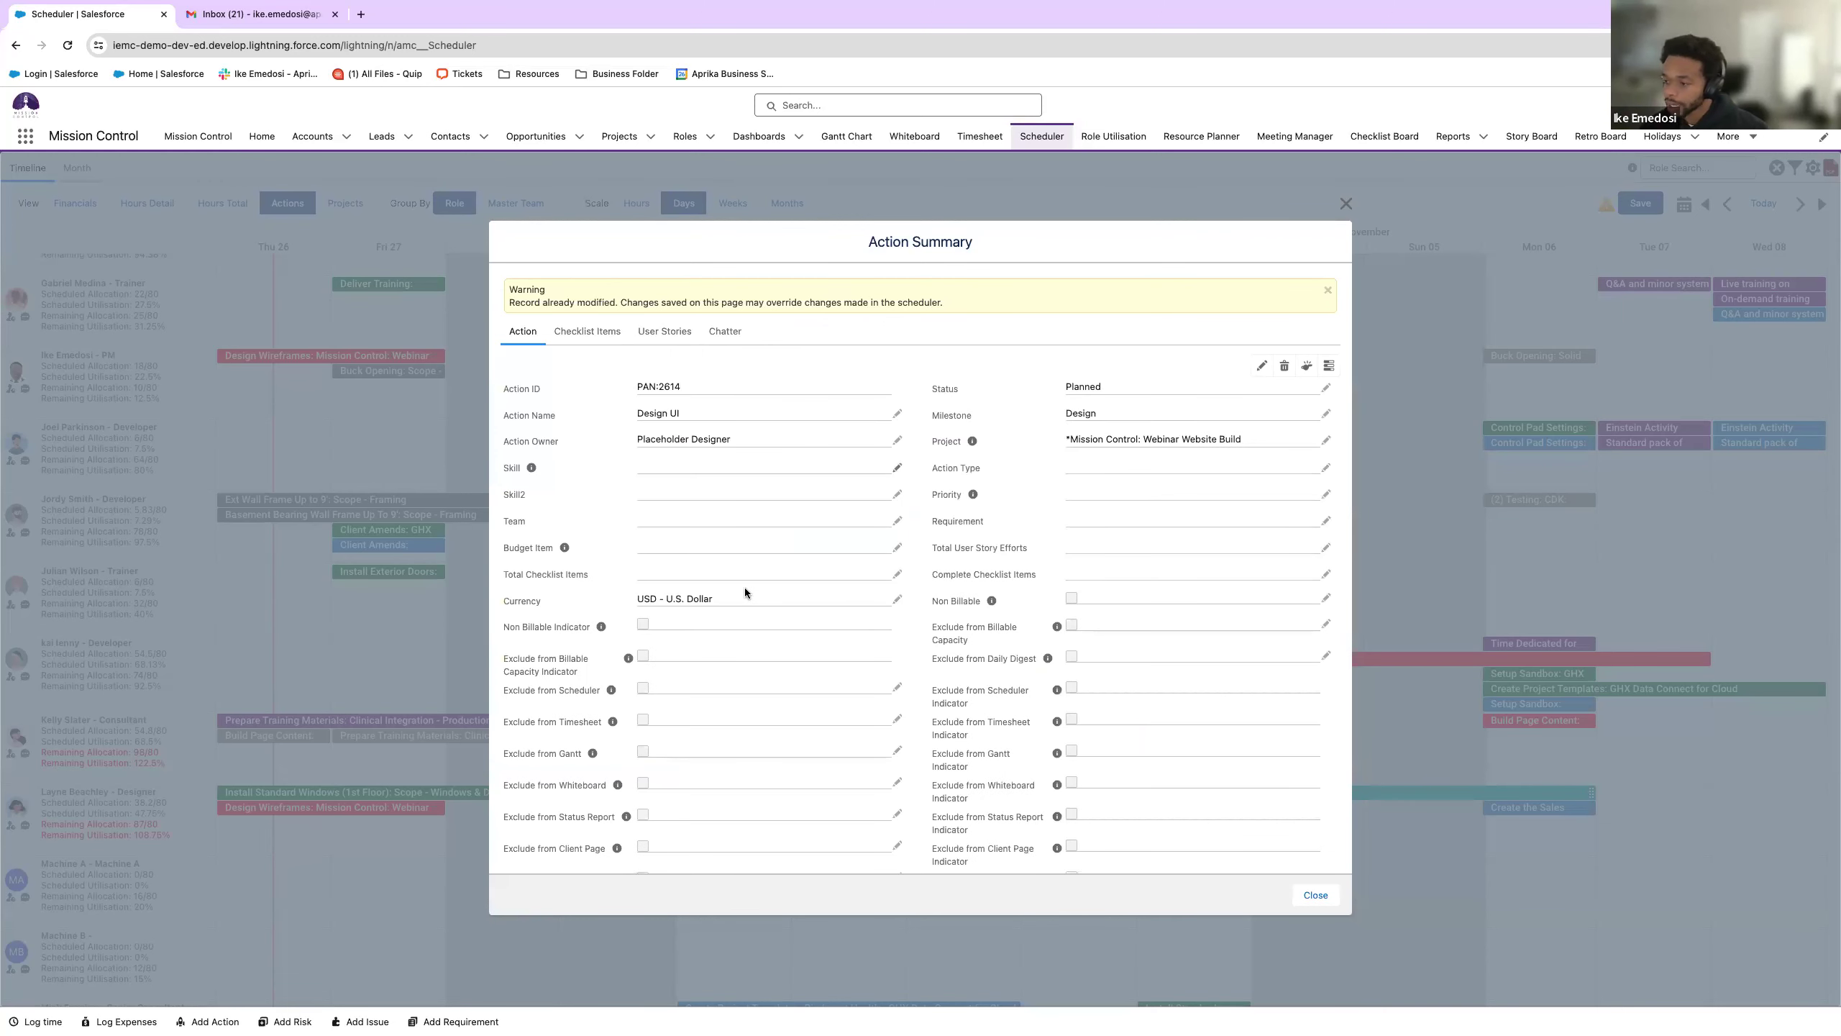
scroll(745, 593, down, 5)
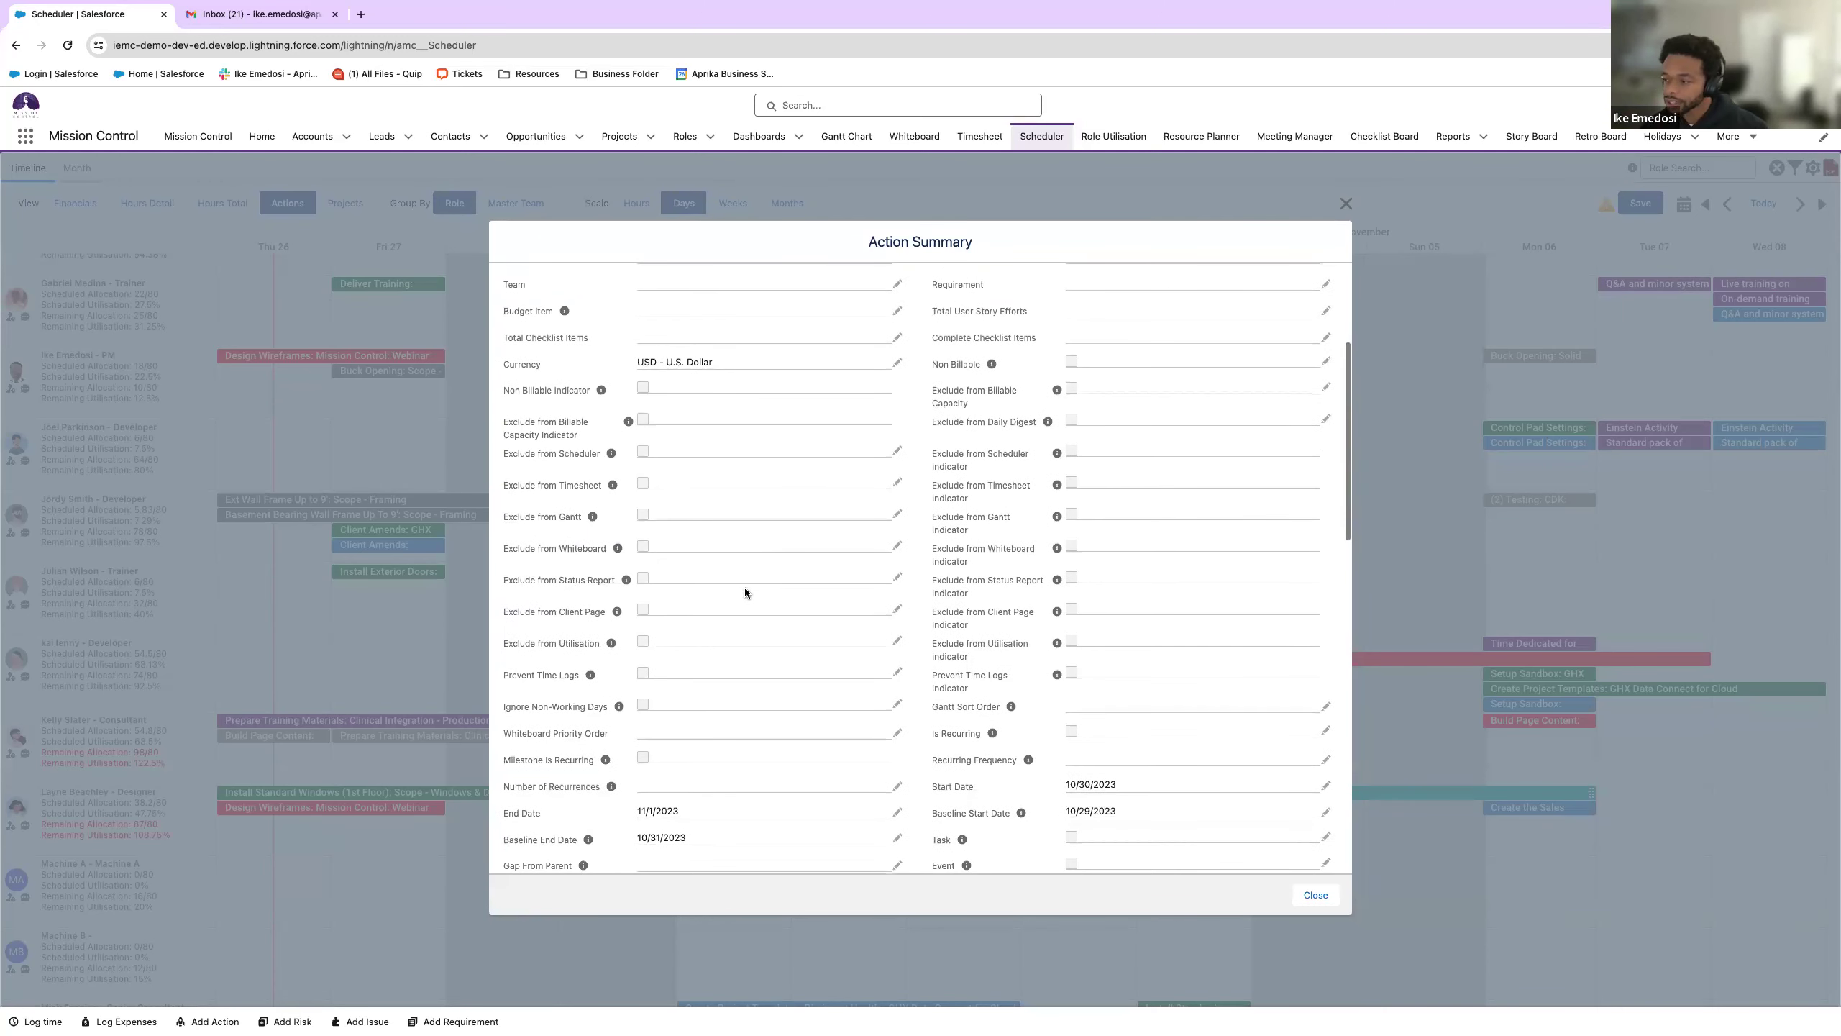
scroll(745, 593, up, 5)
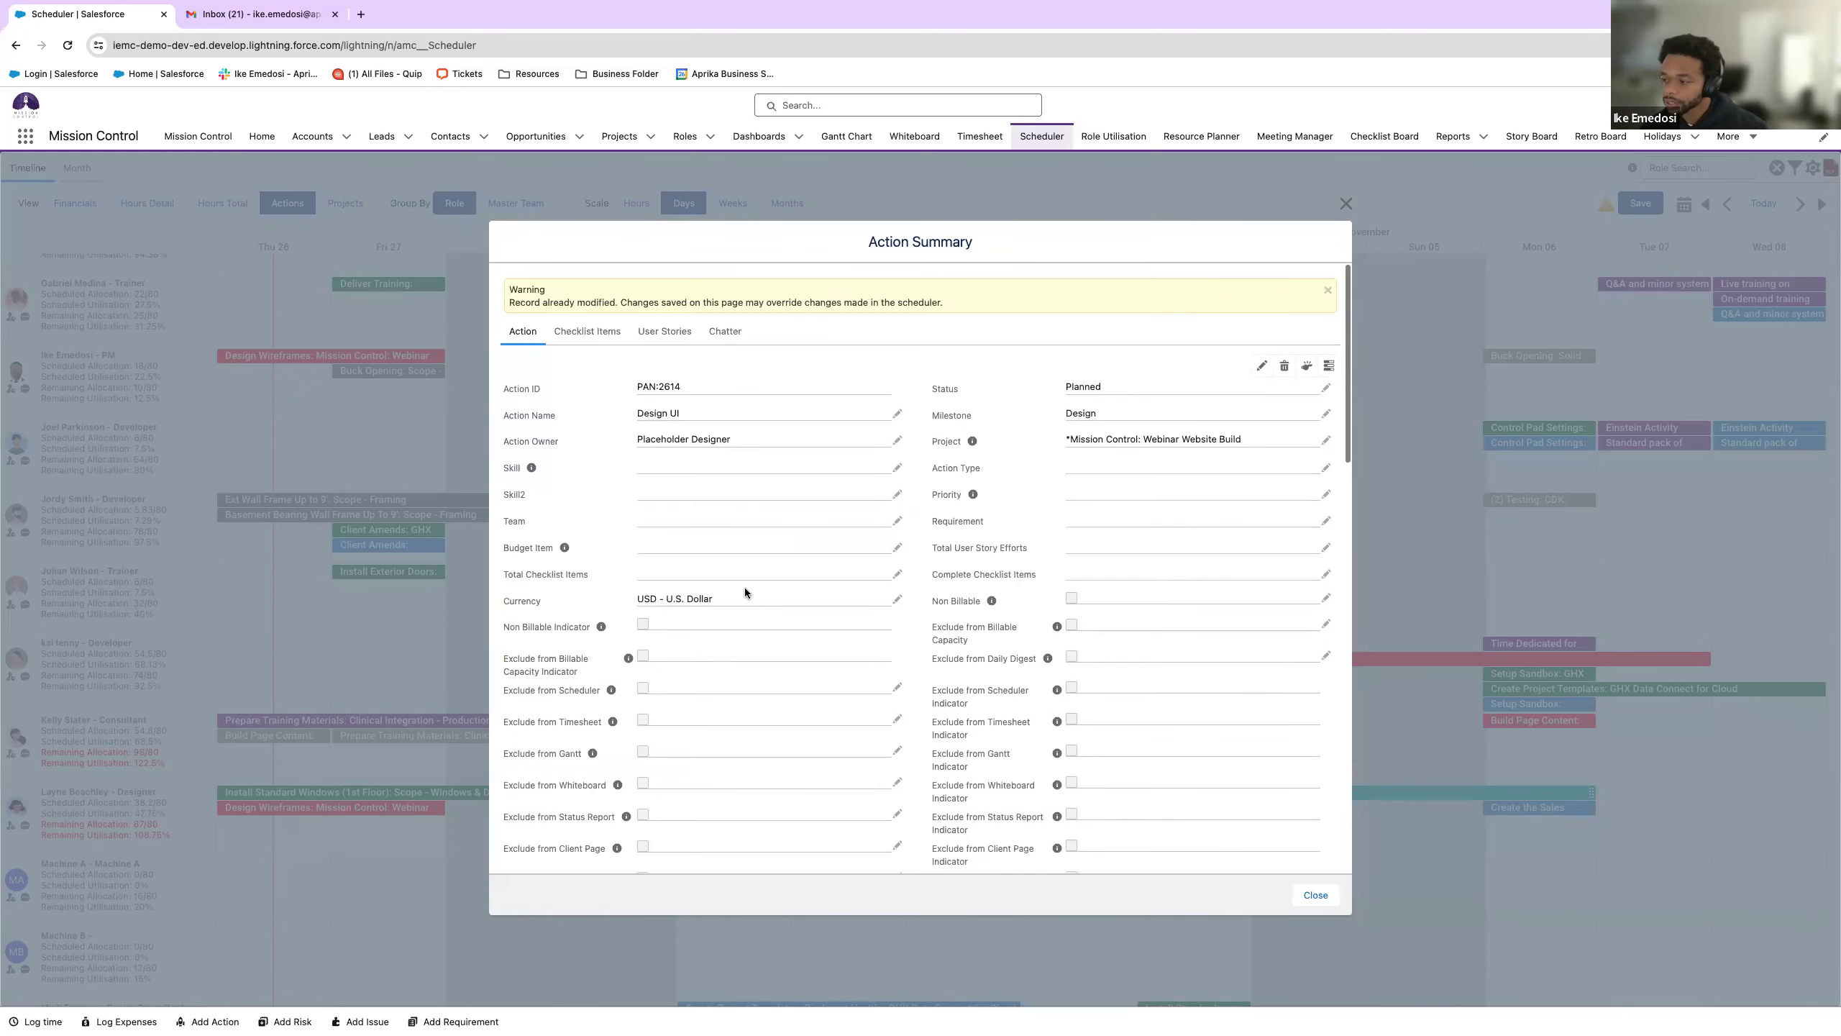
click(602, 331)
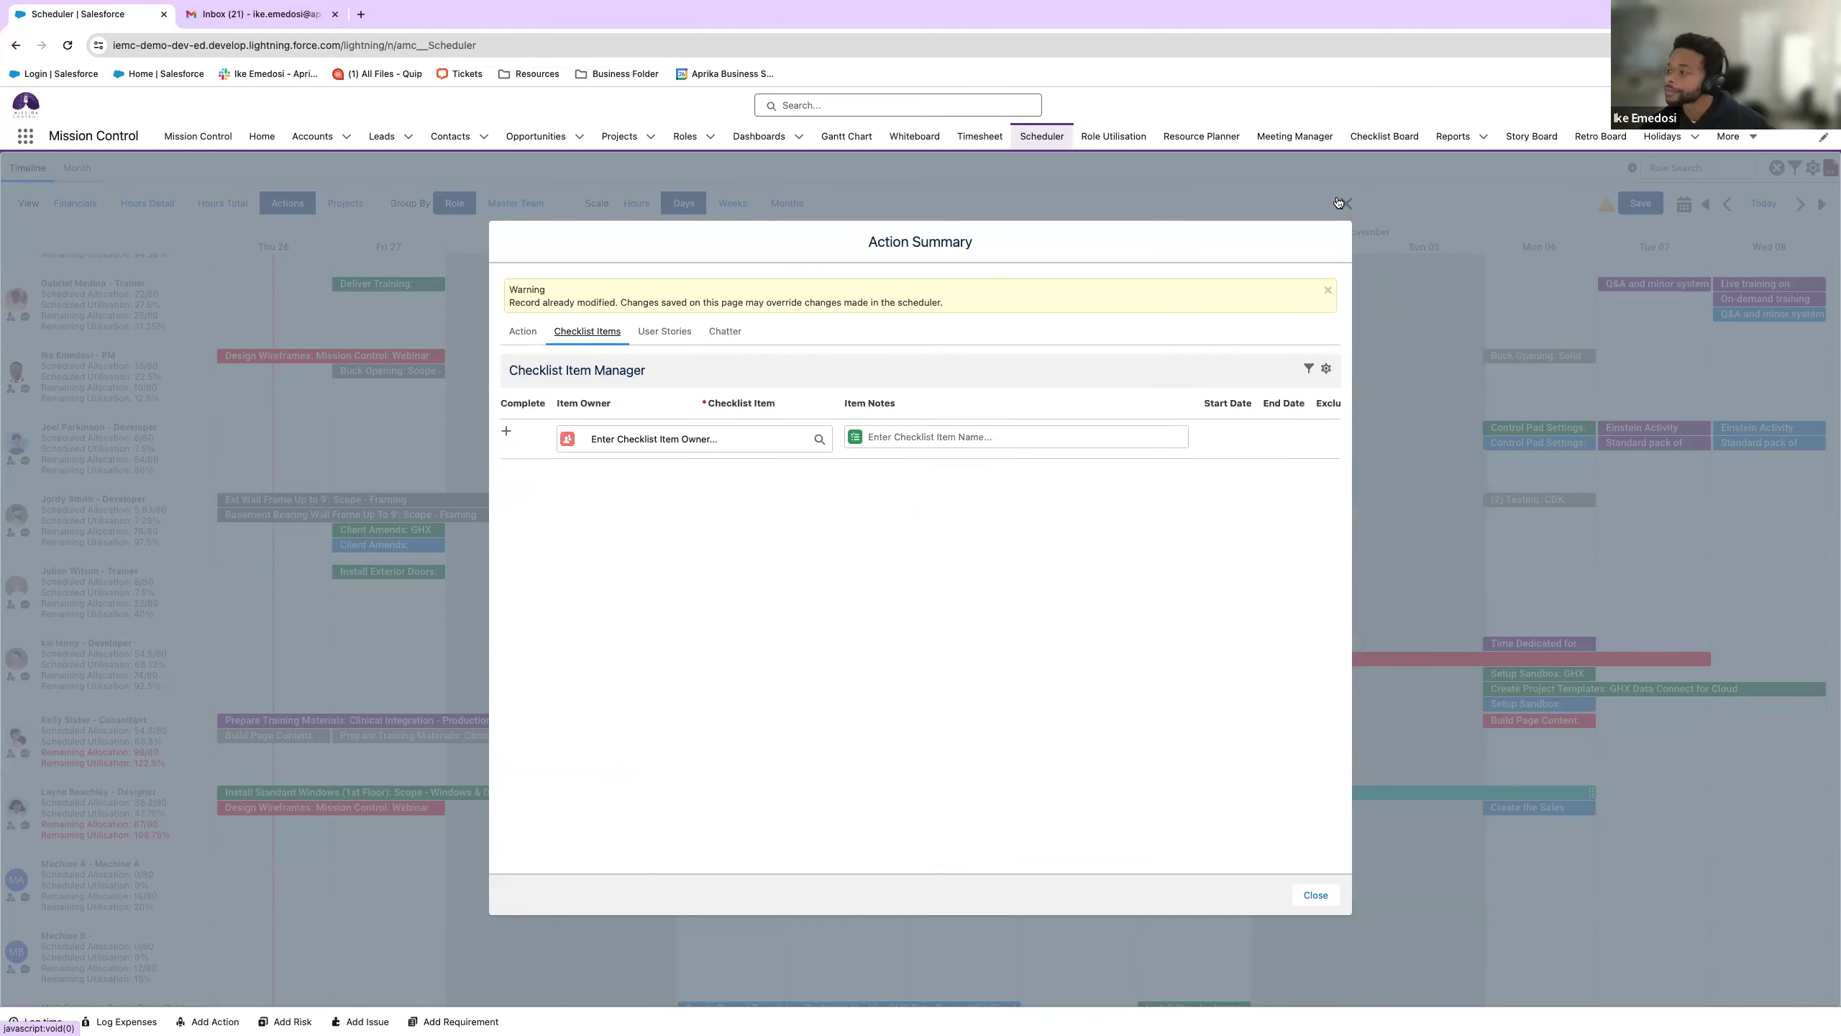
click(1338, 202)
- Filter the Scheduler to the roles belonging to either of the two teams named after people
click(1795, 168)
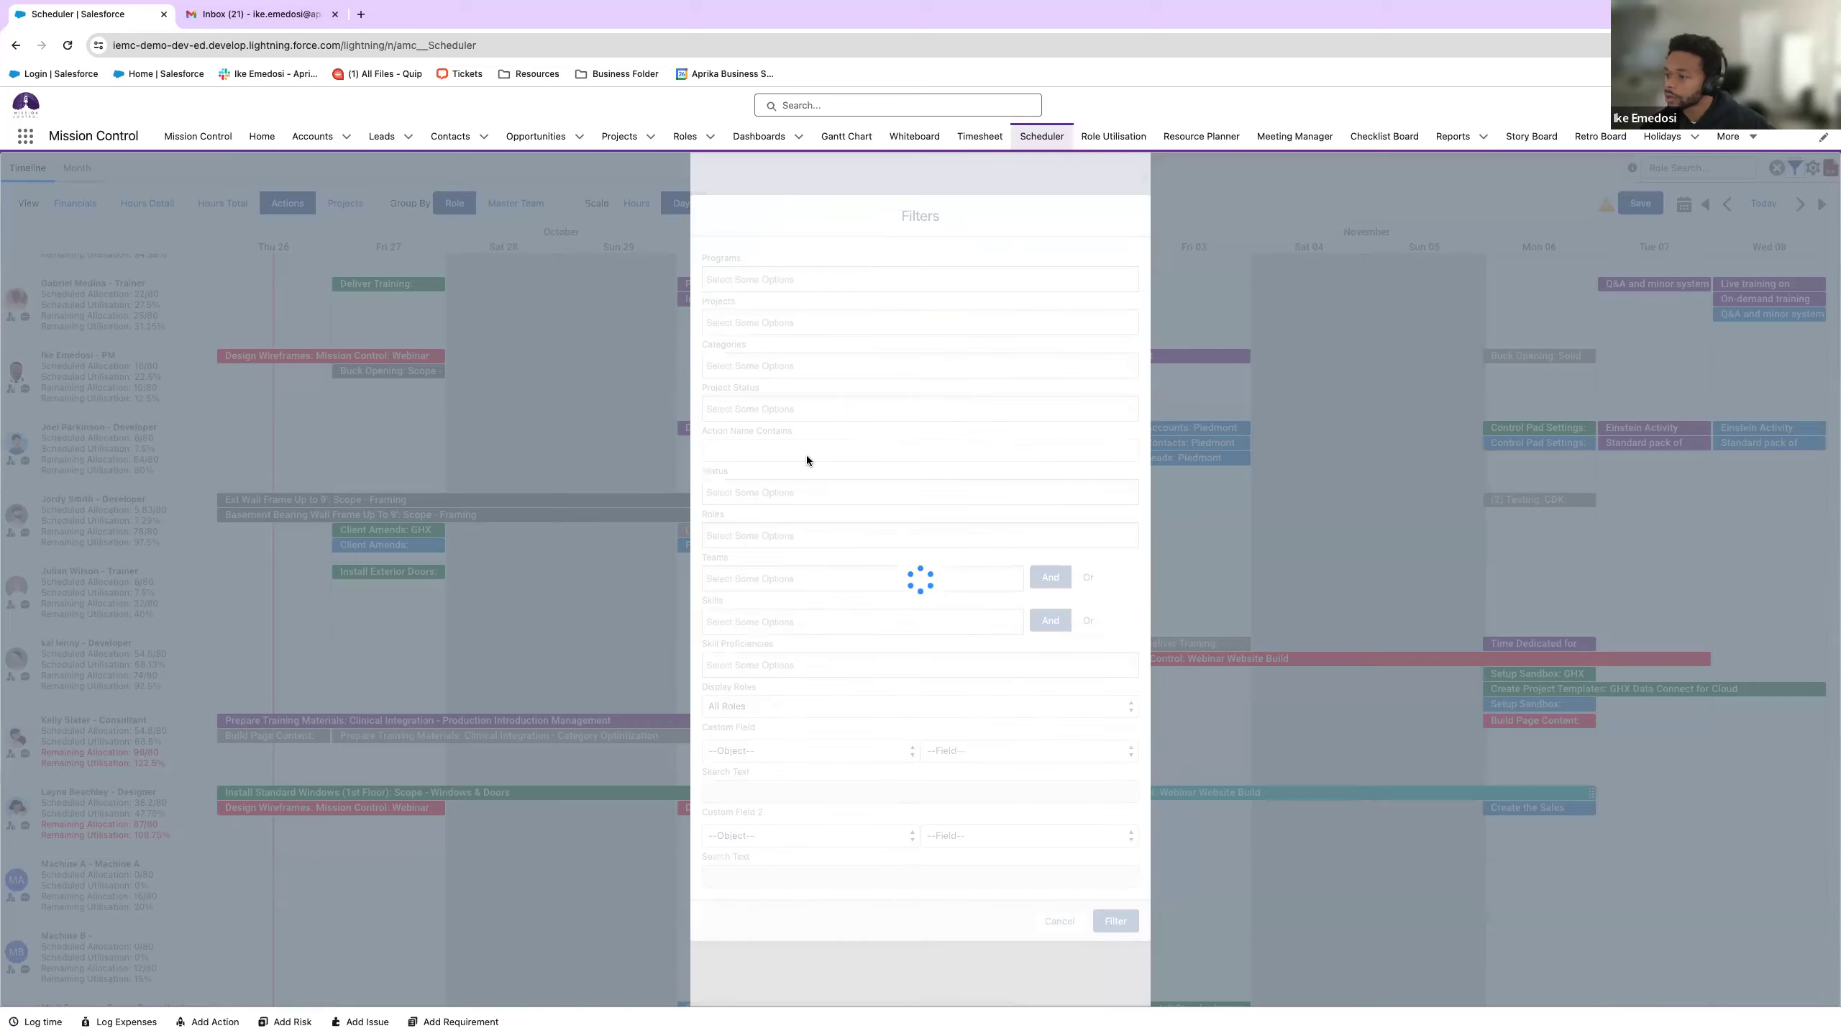
scroll(754, 536, down, 2)
click(734, 609)
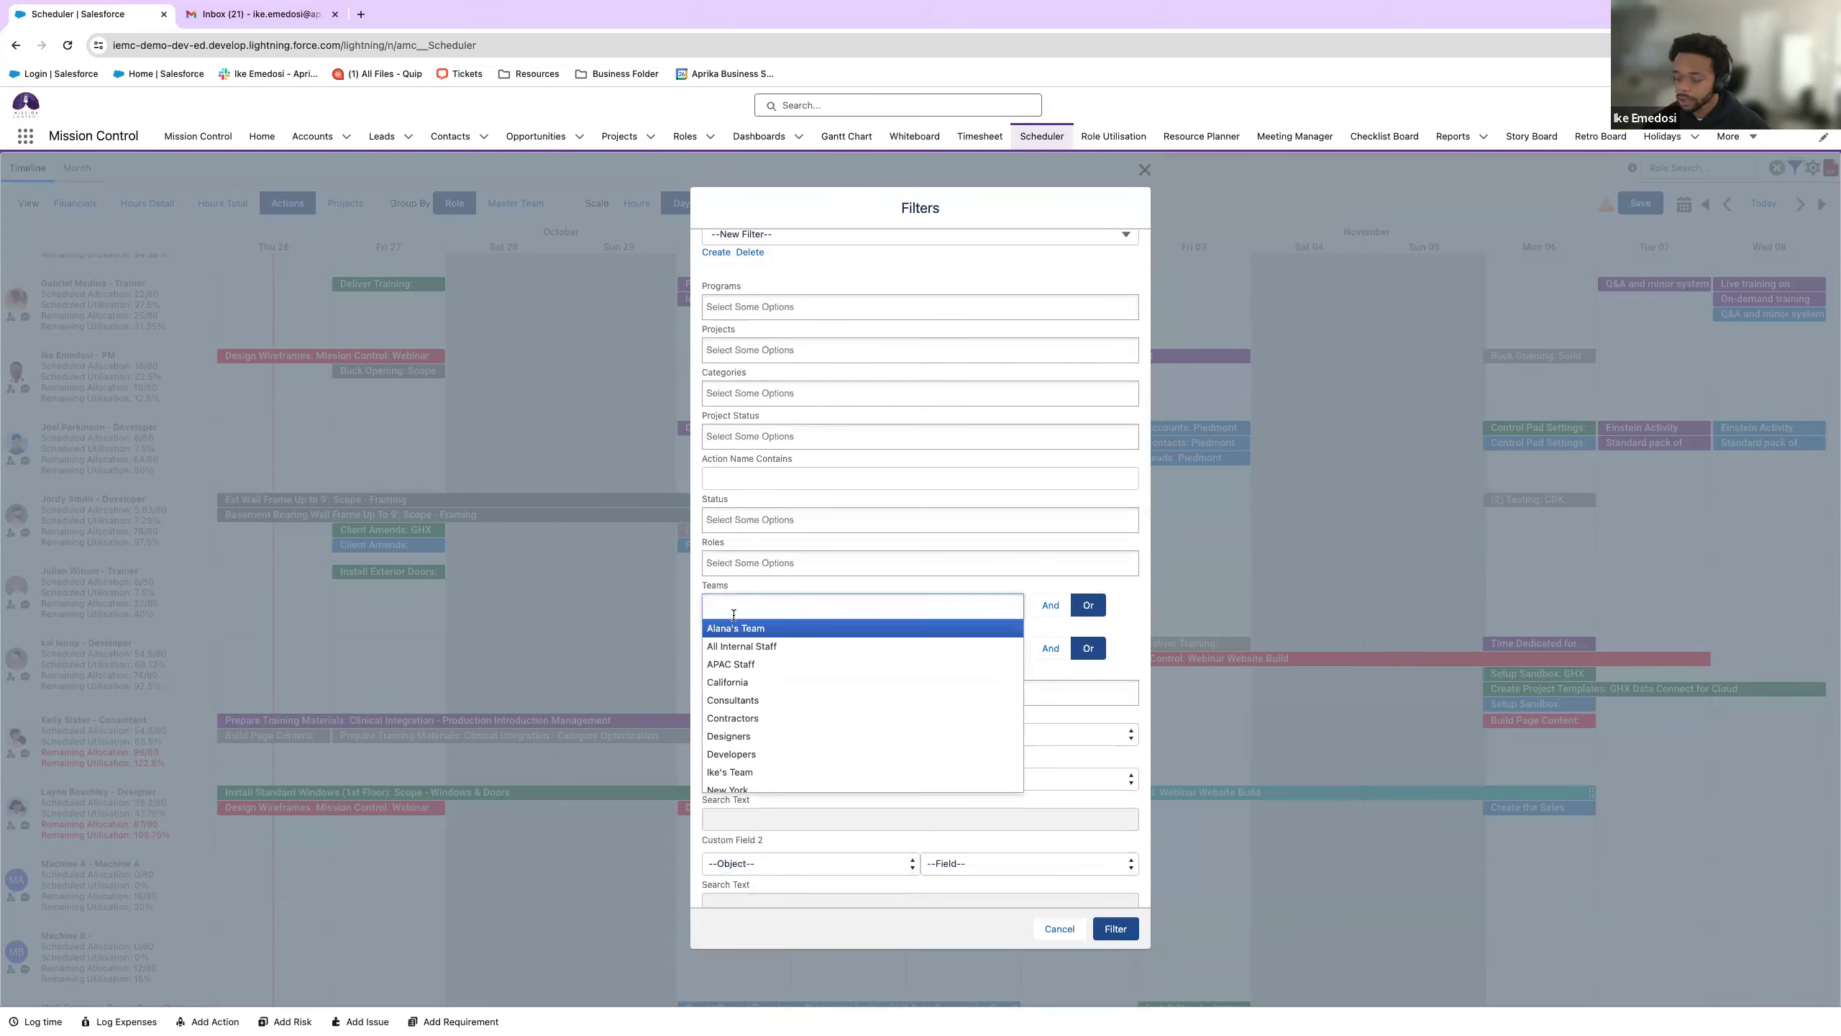
click(730, 629)
text(j)
key(BackSpace)
text(ike)
click(729, 628)
scroll(862, 540, down, 2)
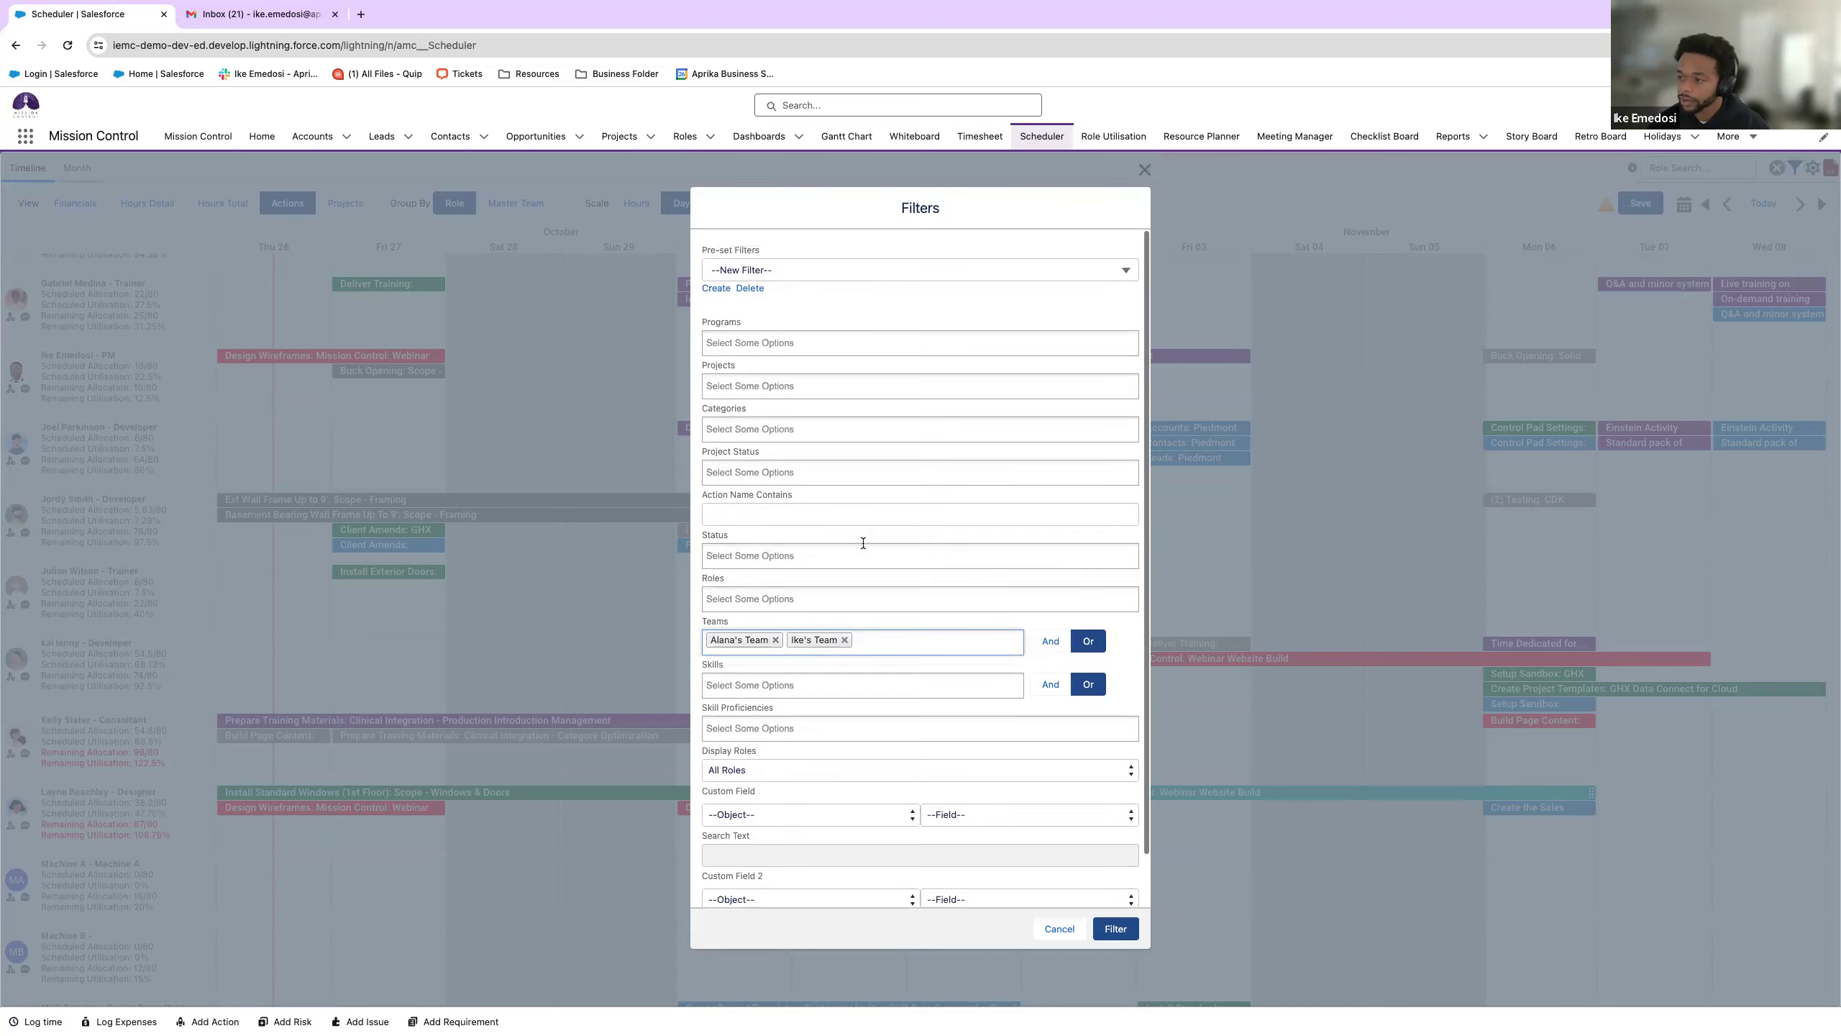
scroll(862, 542, up, 3)
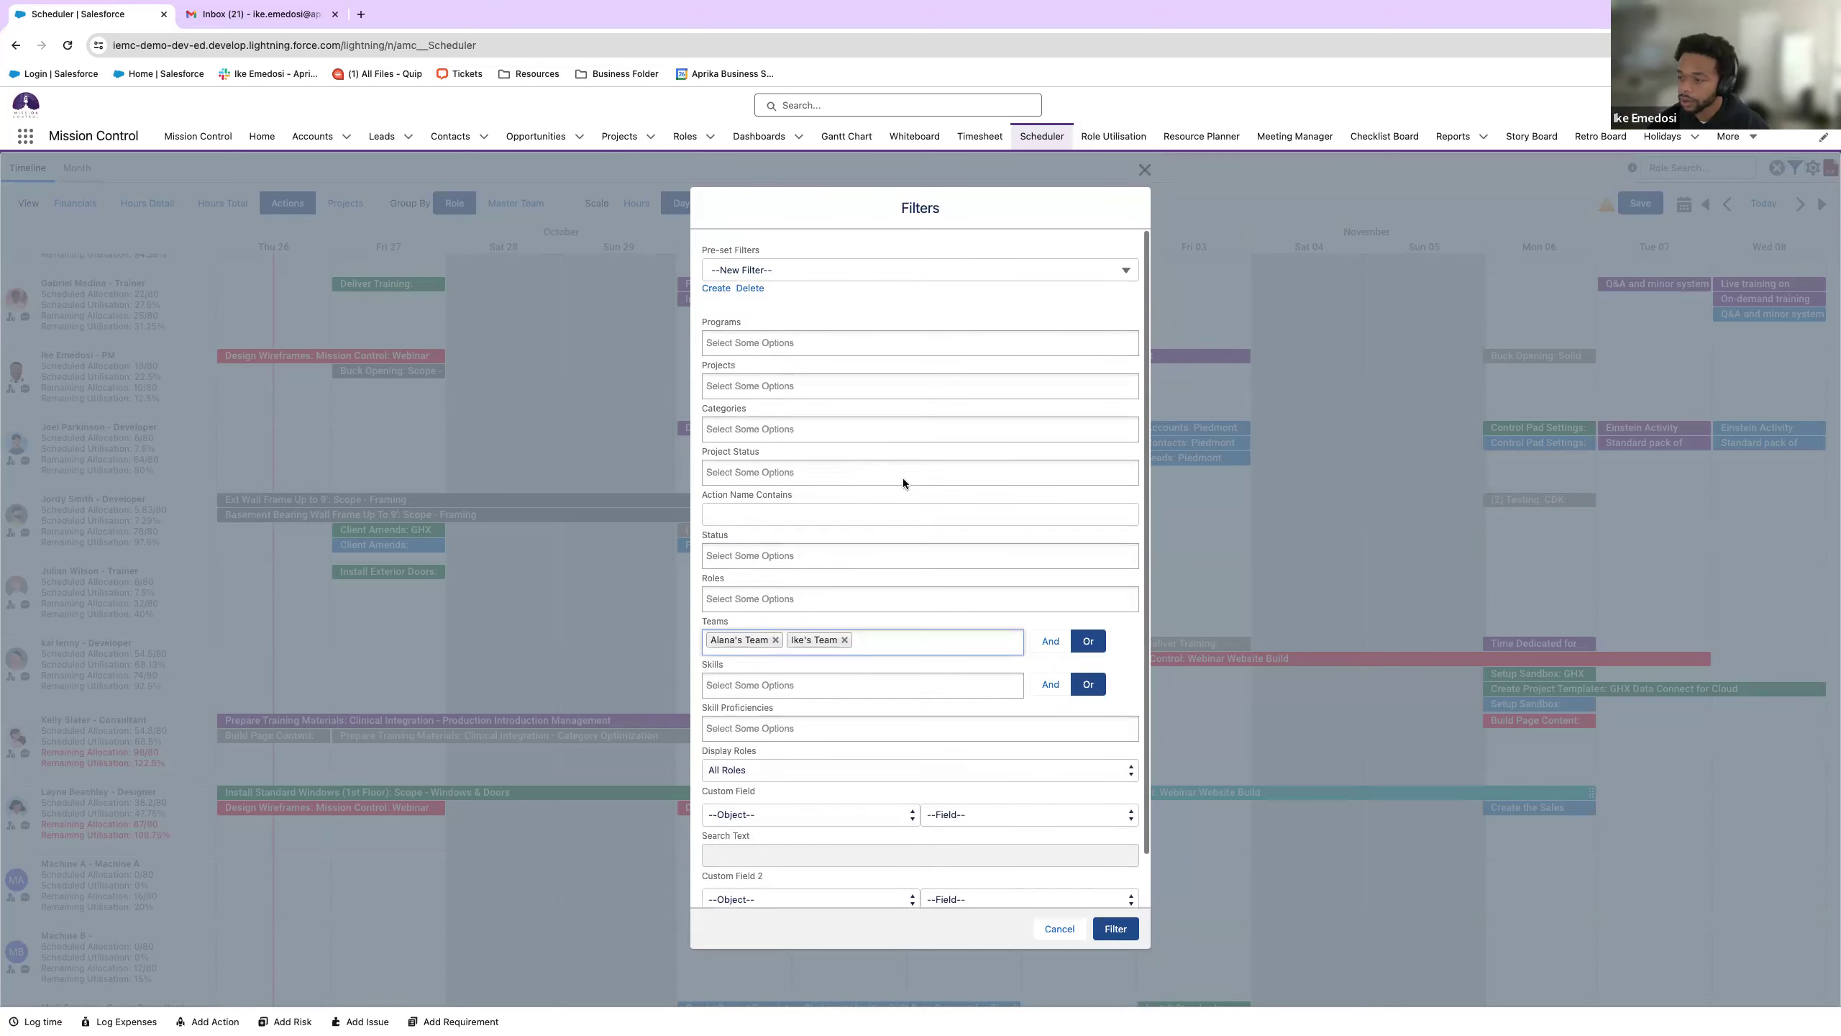
click(1117, 929)
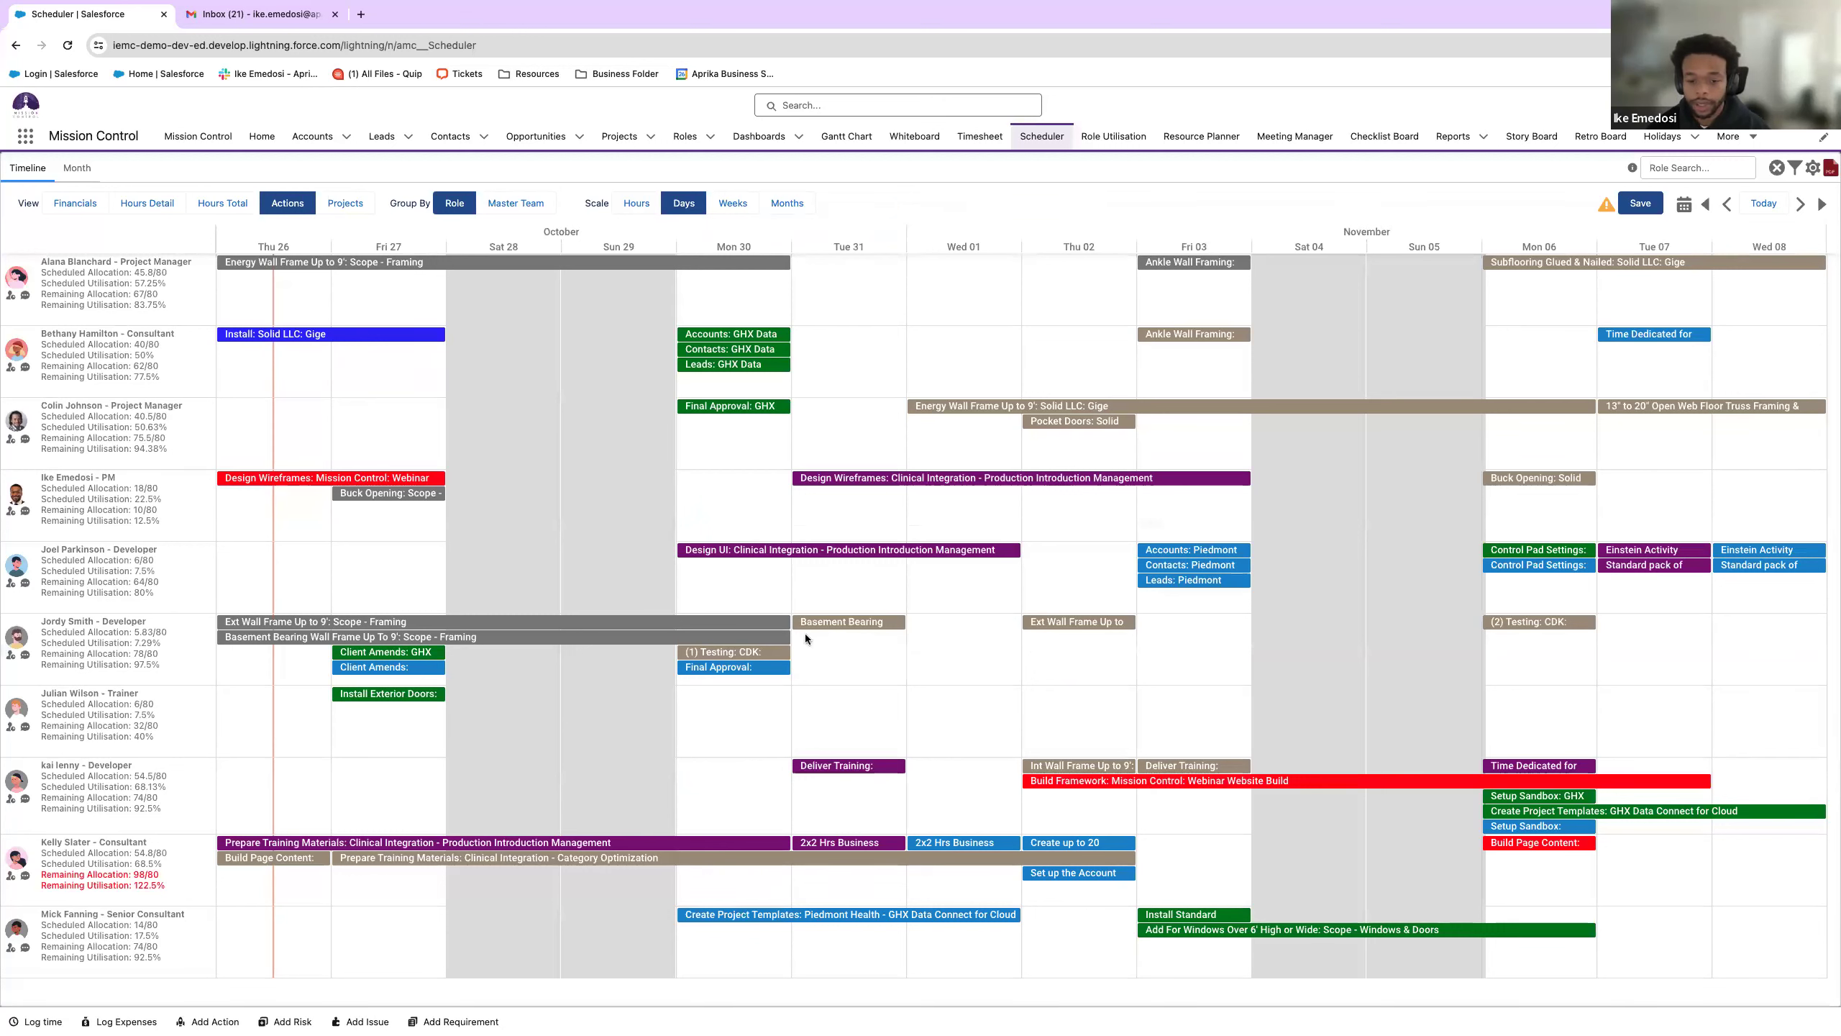
- Move the consultant's GHX Accounts action to Oct 31 and extend the GHX Leads action through Nov 3
mouse_move(806, 639)
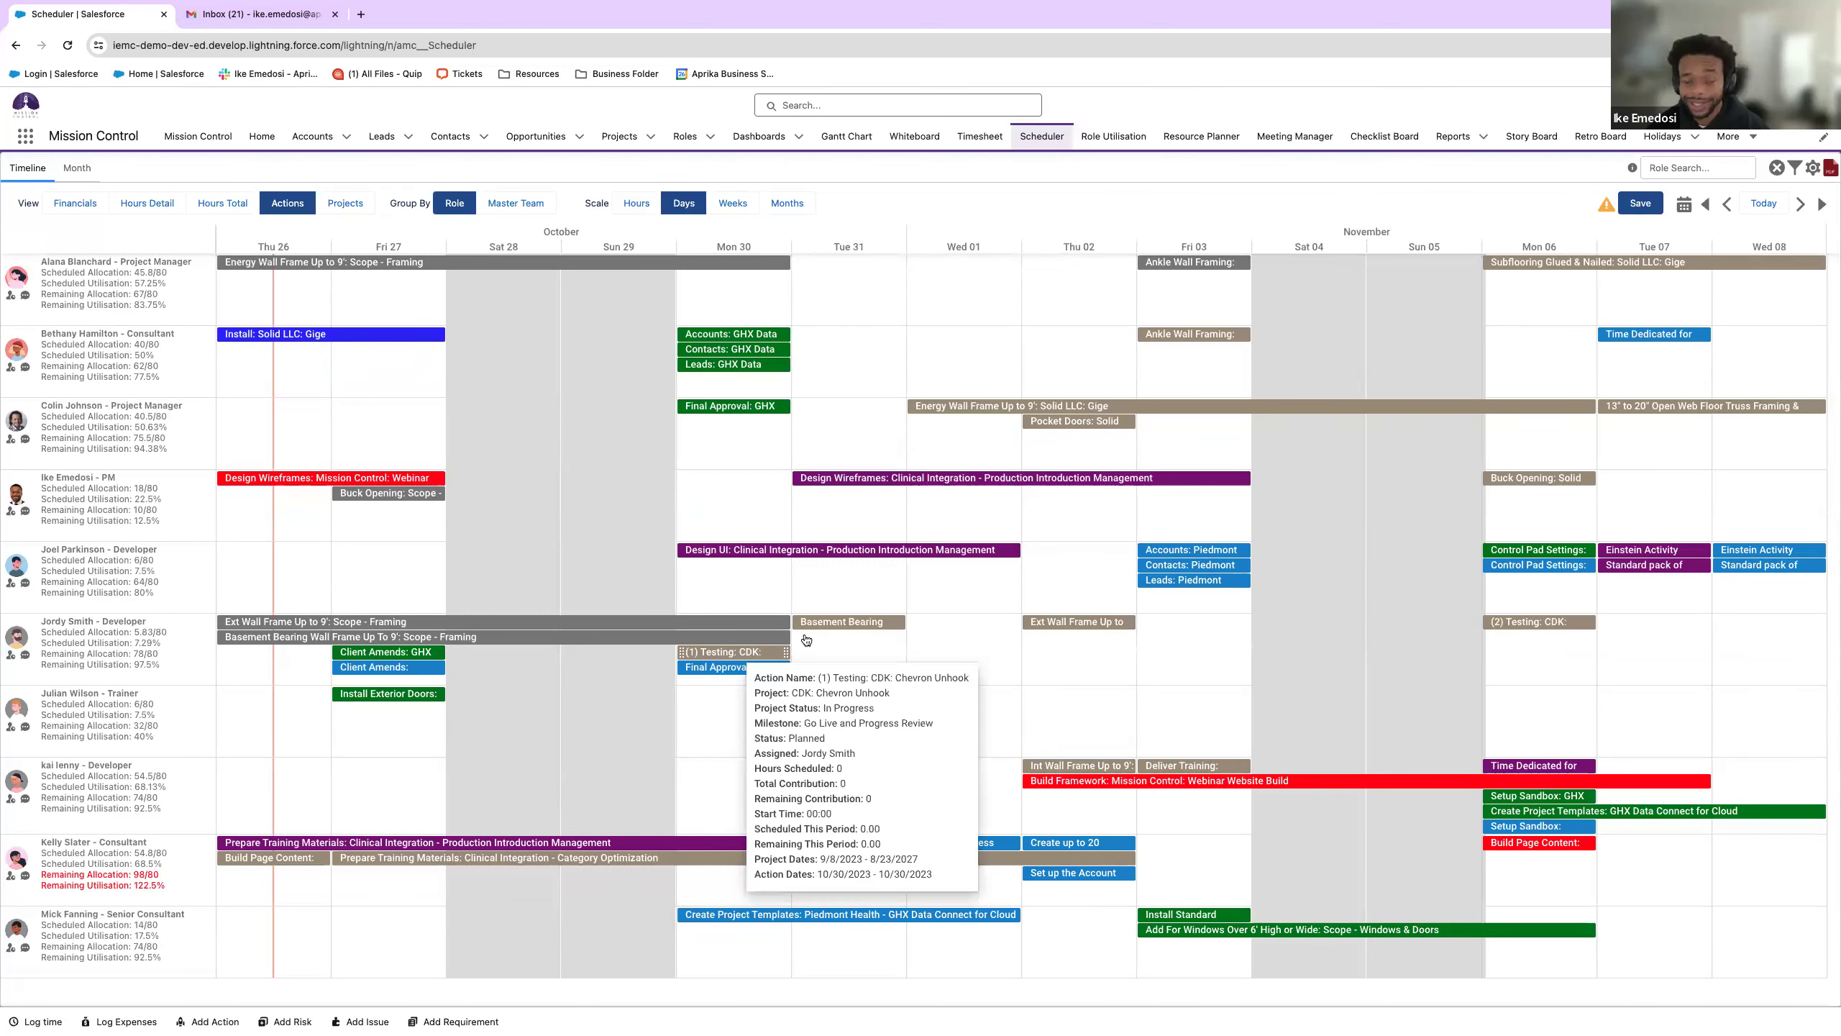
mouse_move(701, 637)
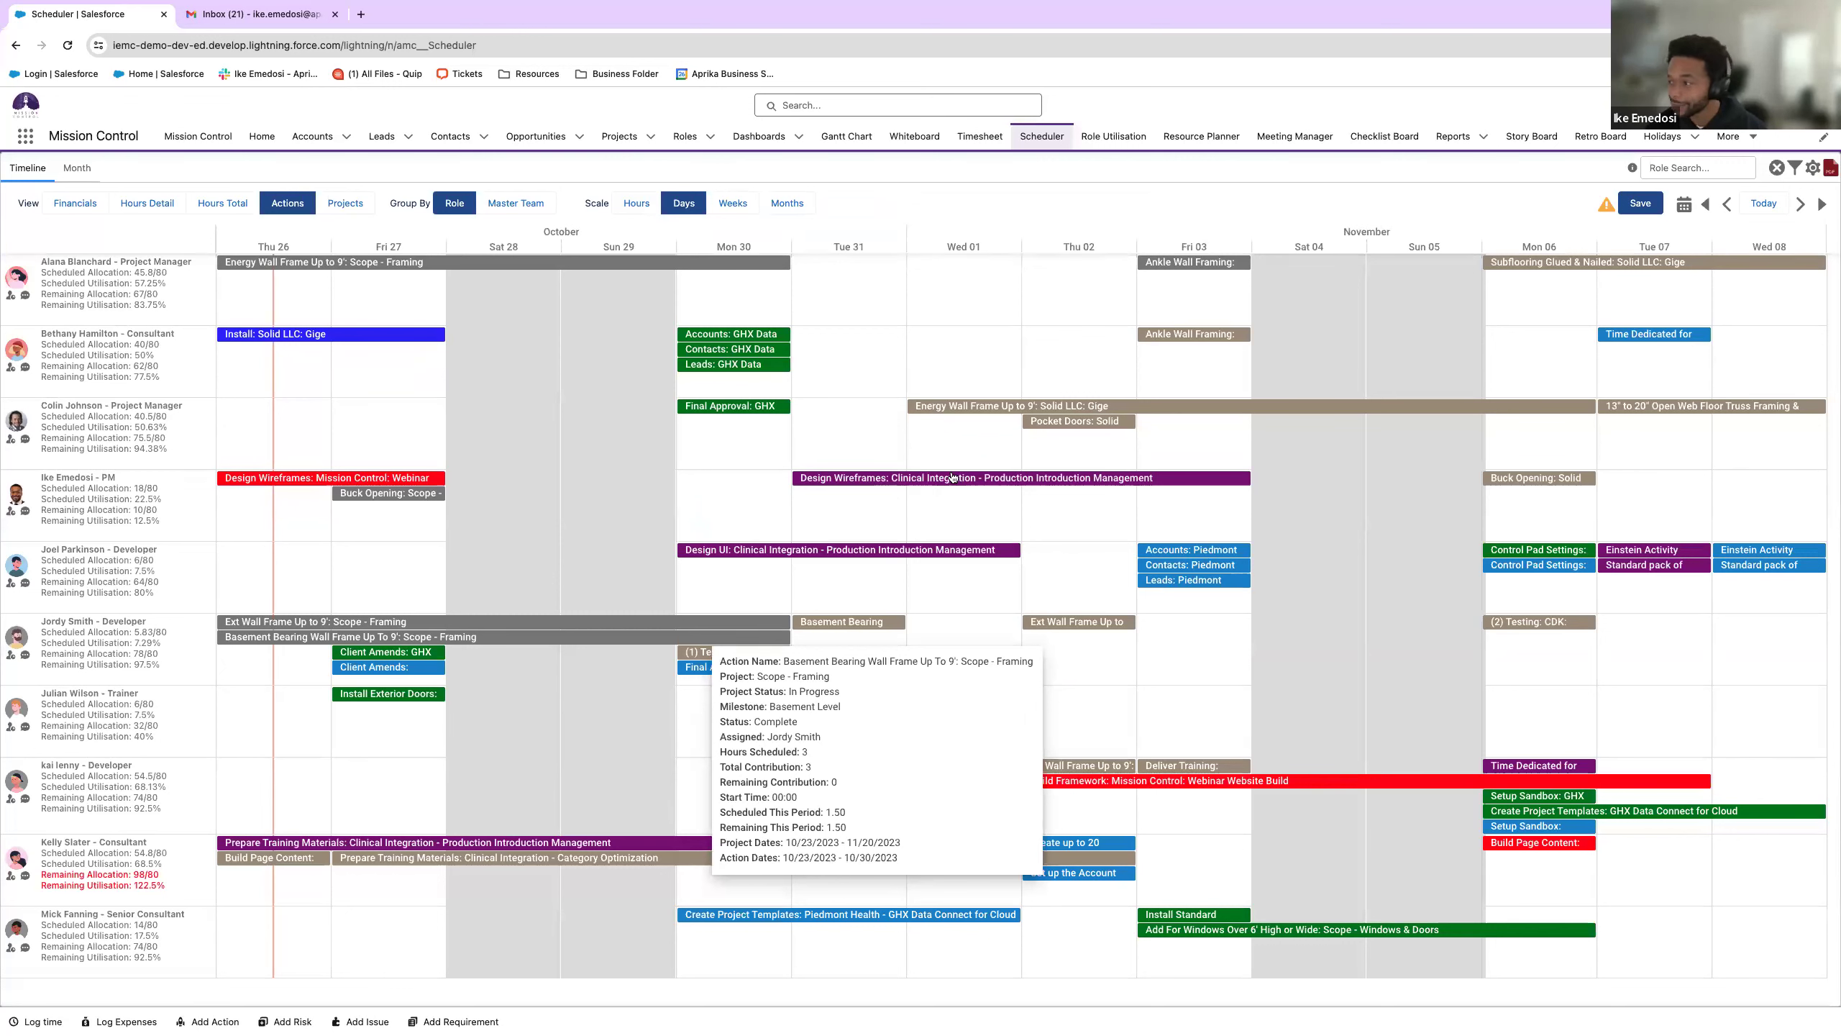
mouse_move(951, 478)
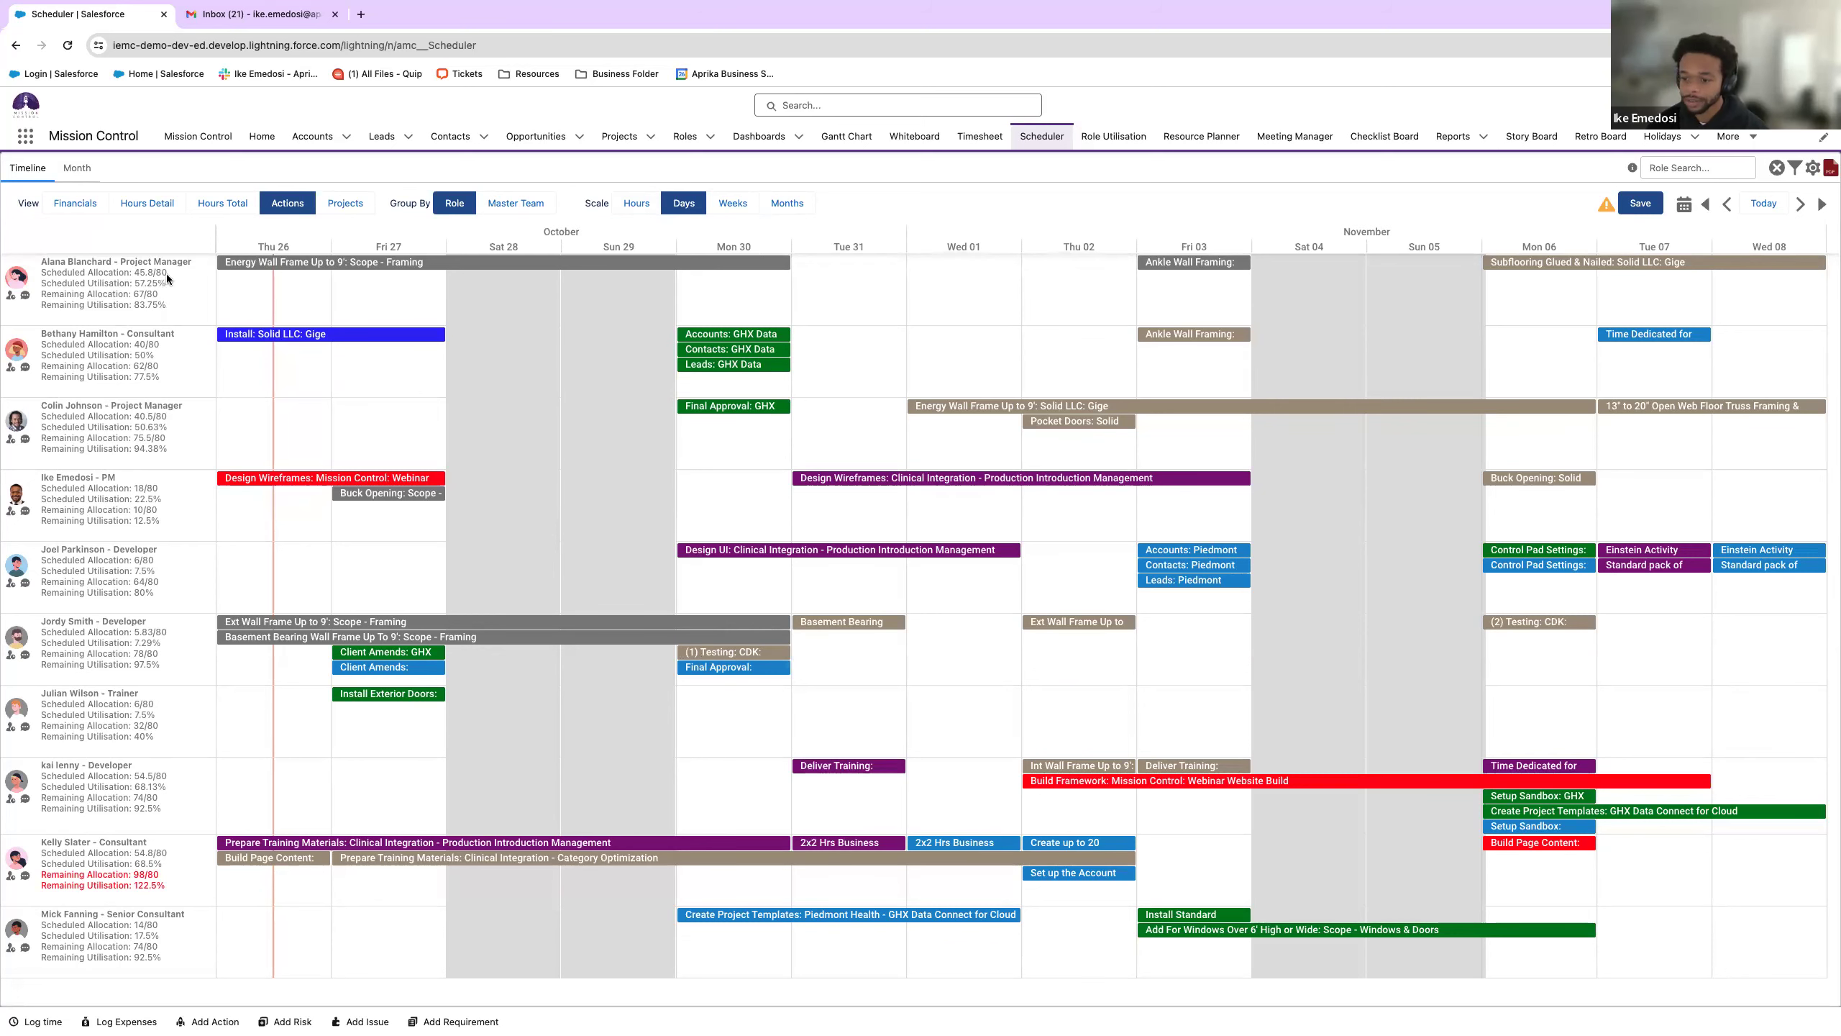
mouse_move(638, 617)
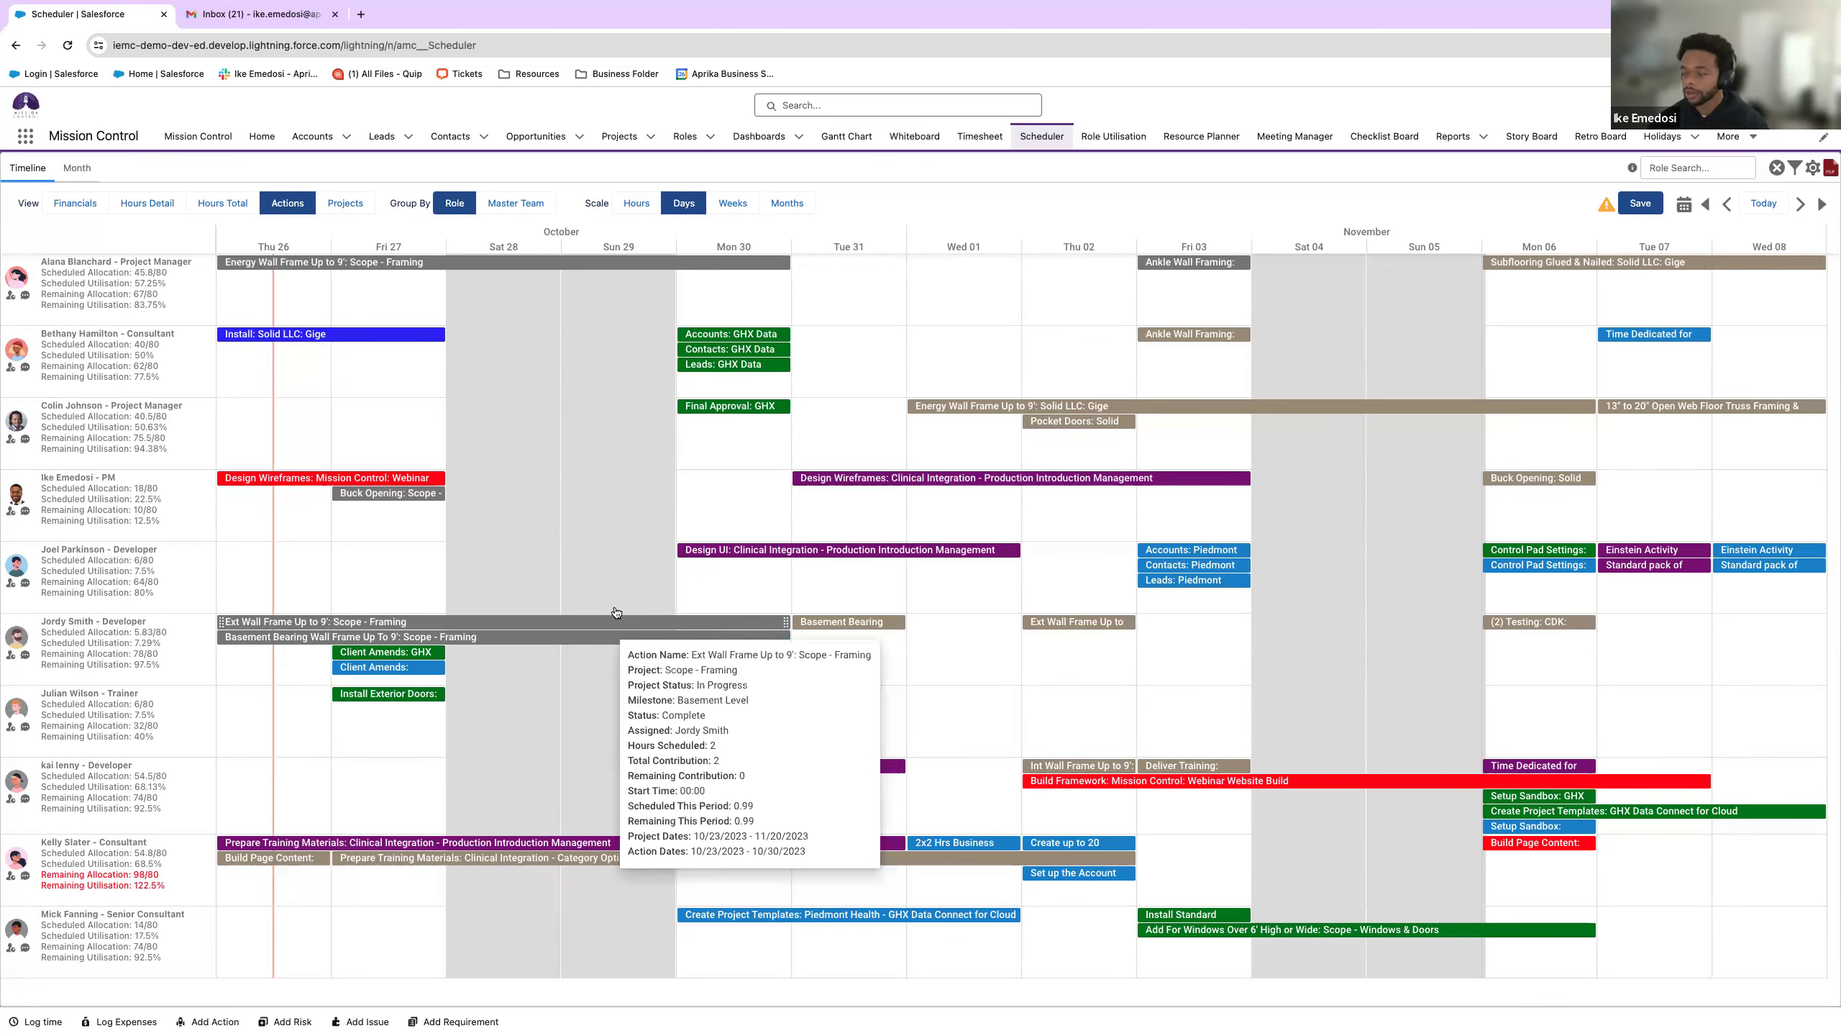
drag(775, 335, 1248, 352)
mouse_move(824, 345)
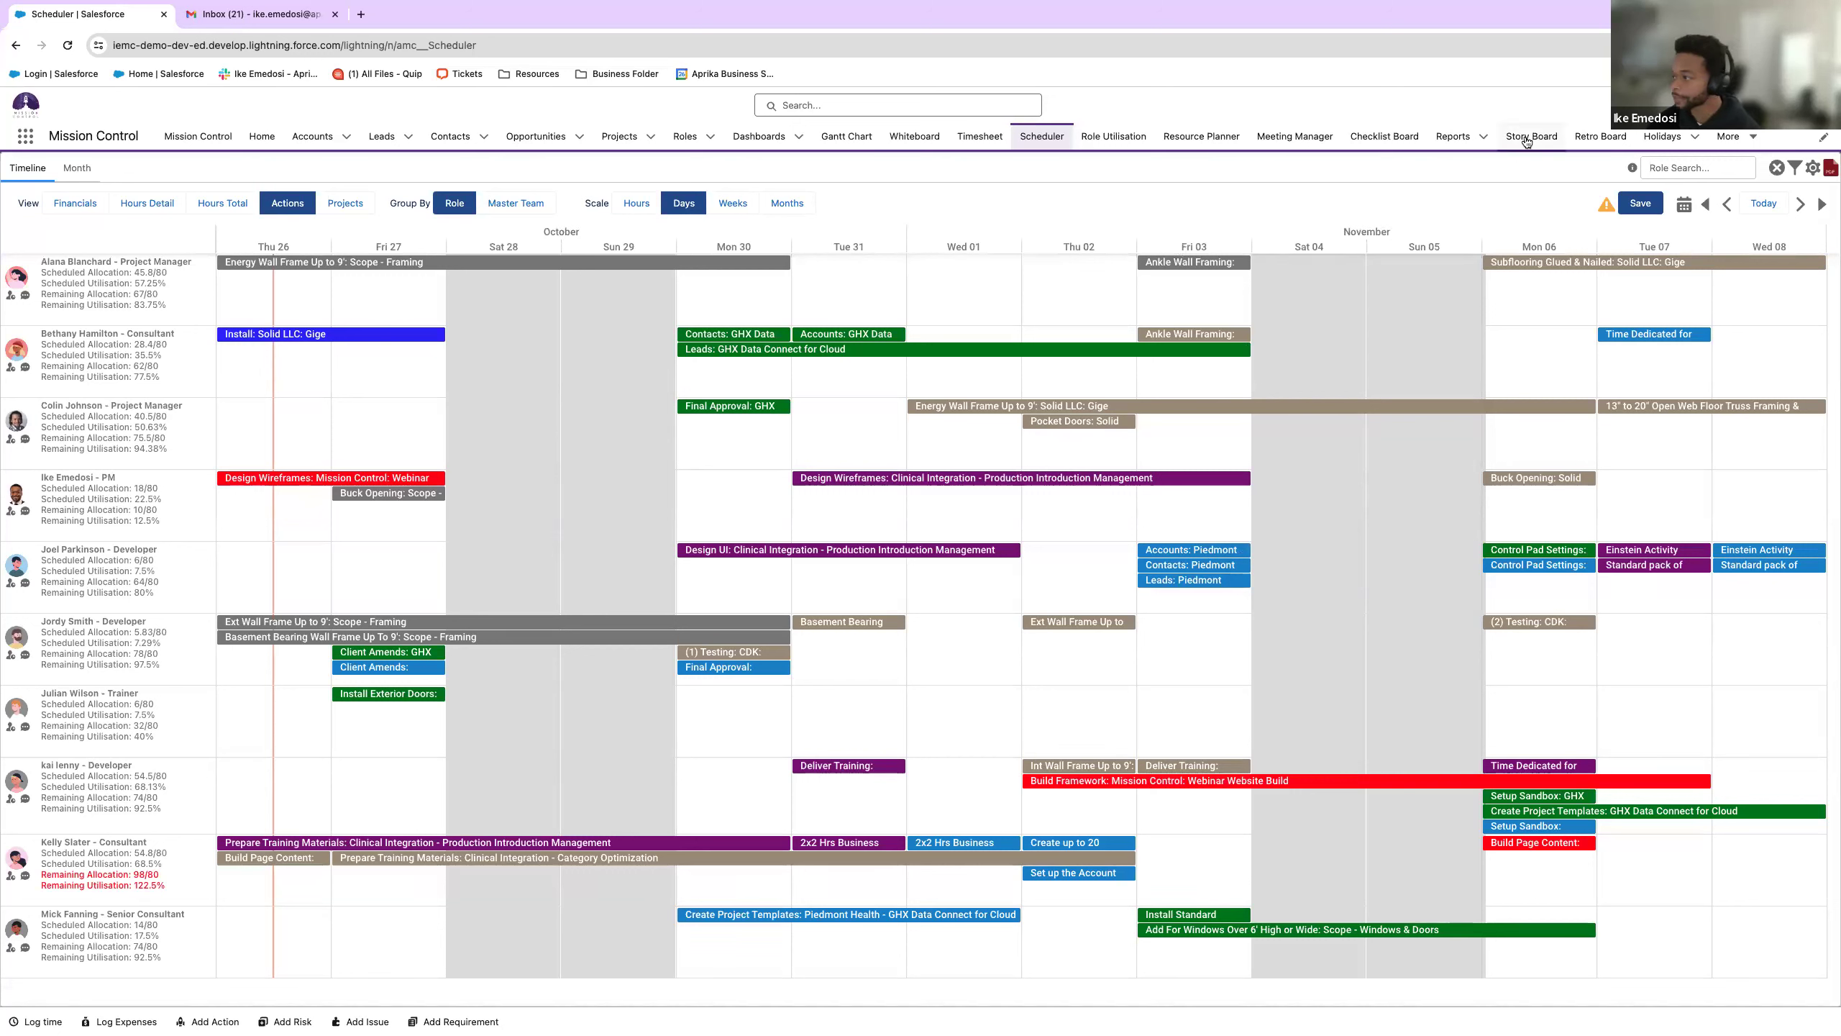
- Open the Mission Control Dashboard and examine the planned projects in the Projects by Status chart
click(1716, 141)
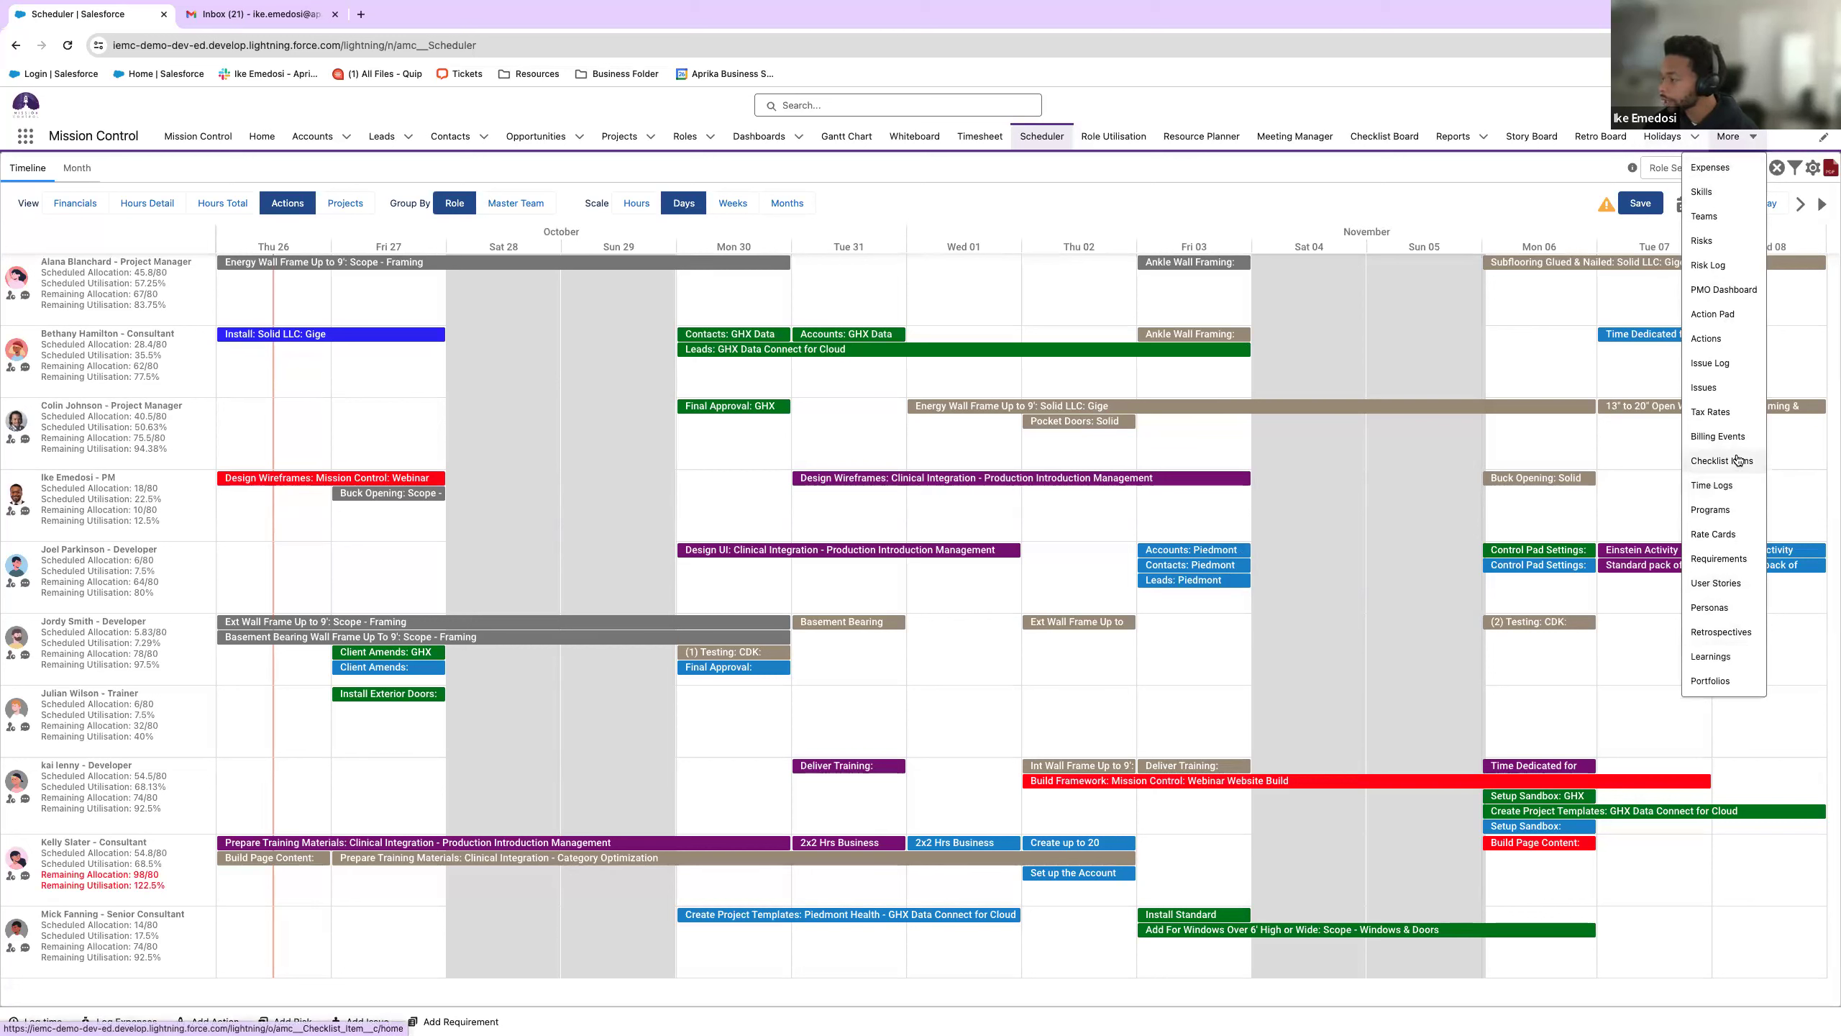
click(1516, 176)
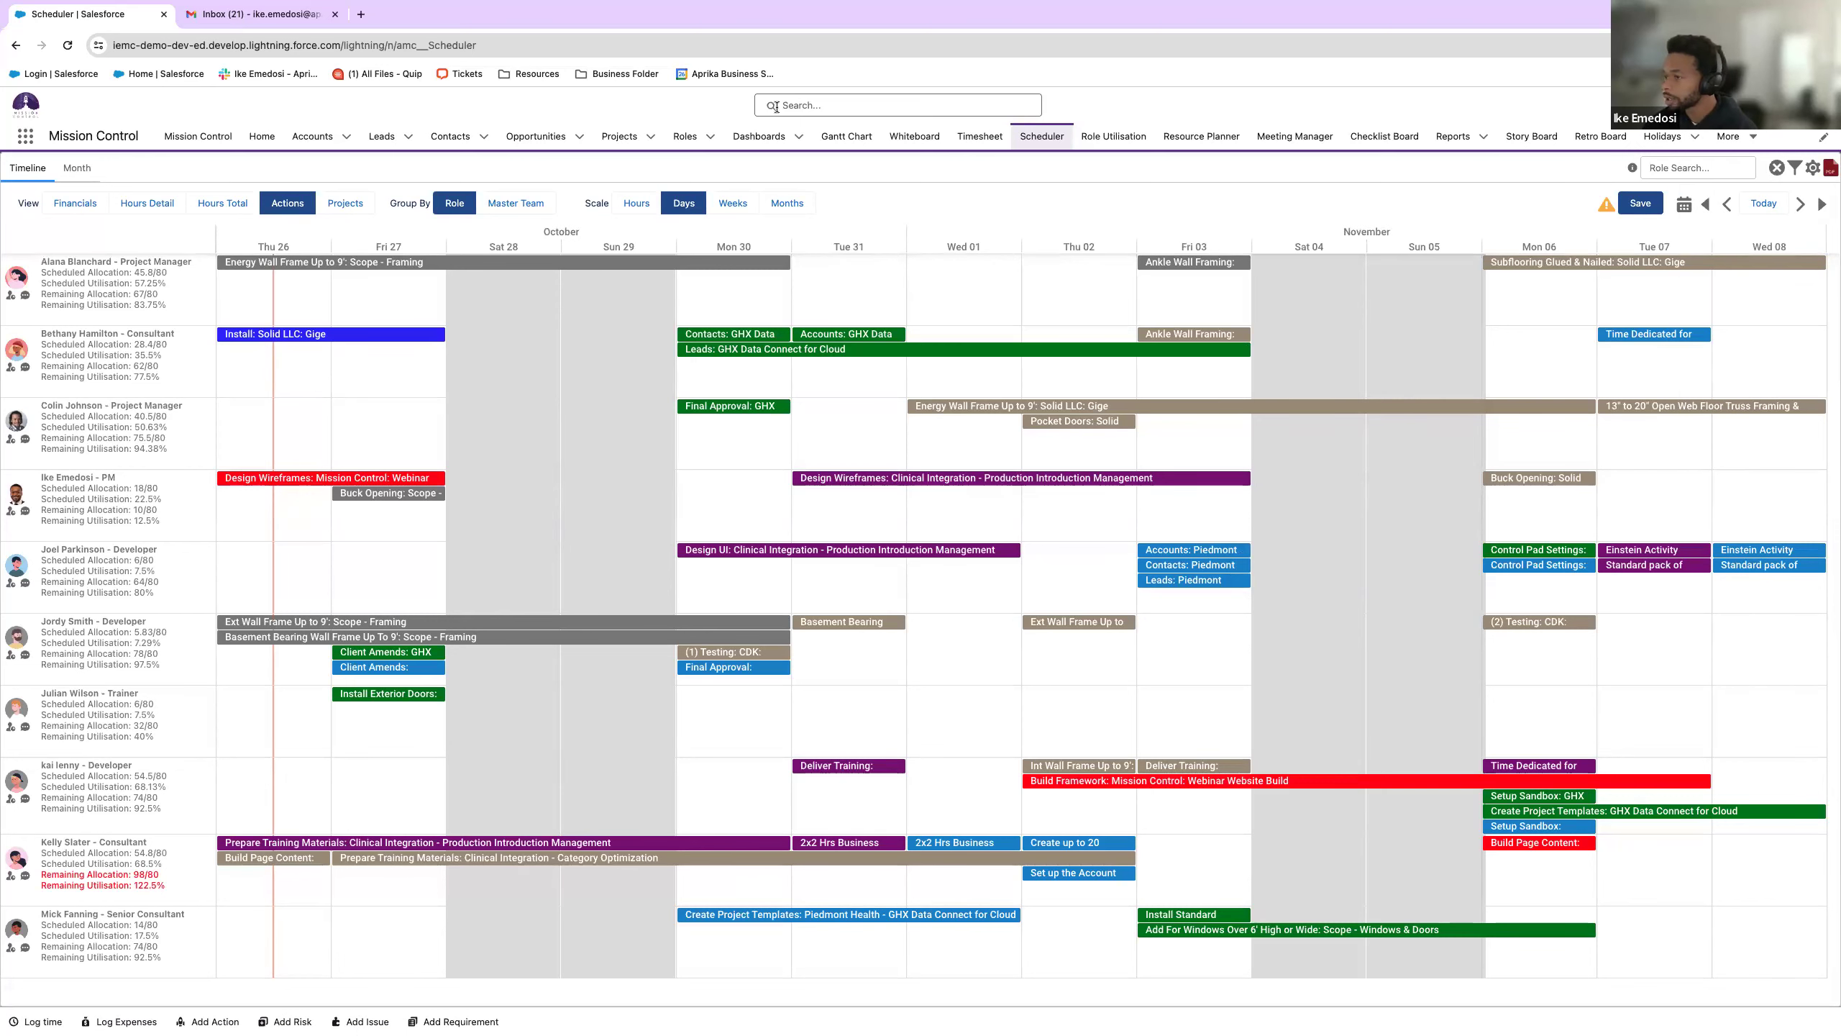
click(759, 137)
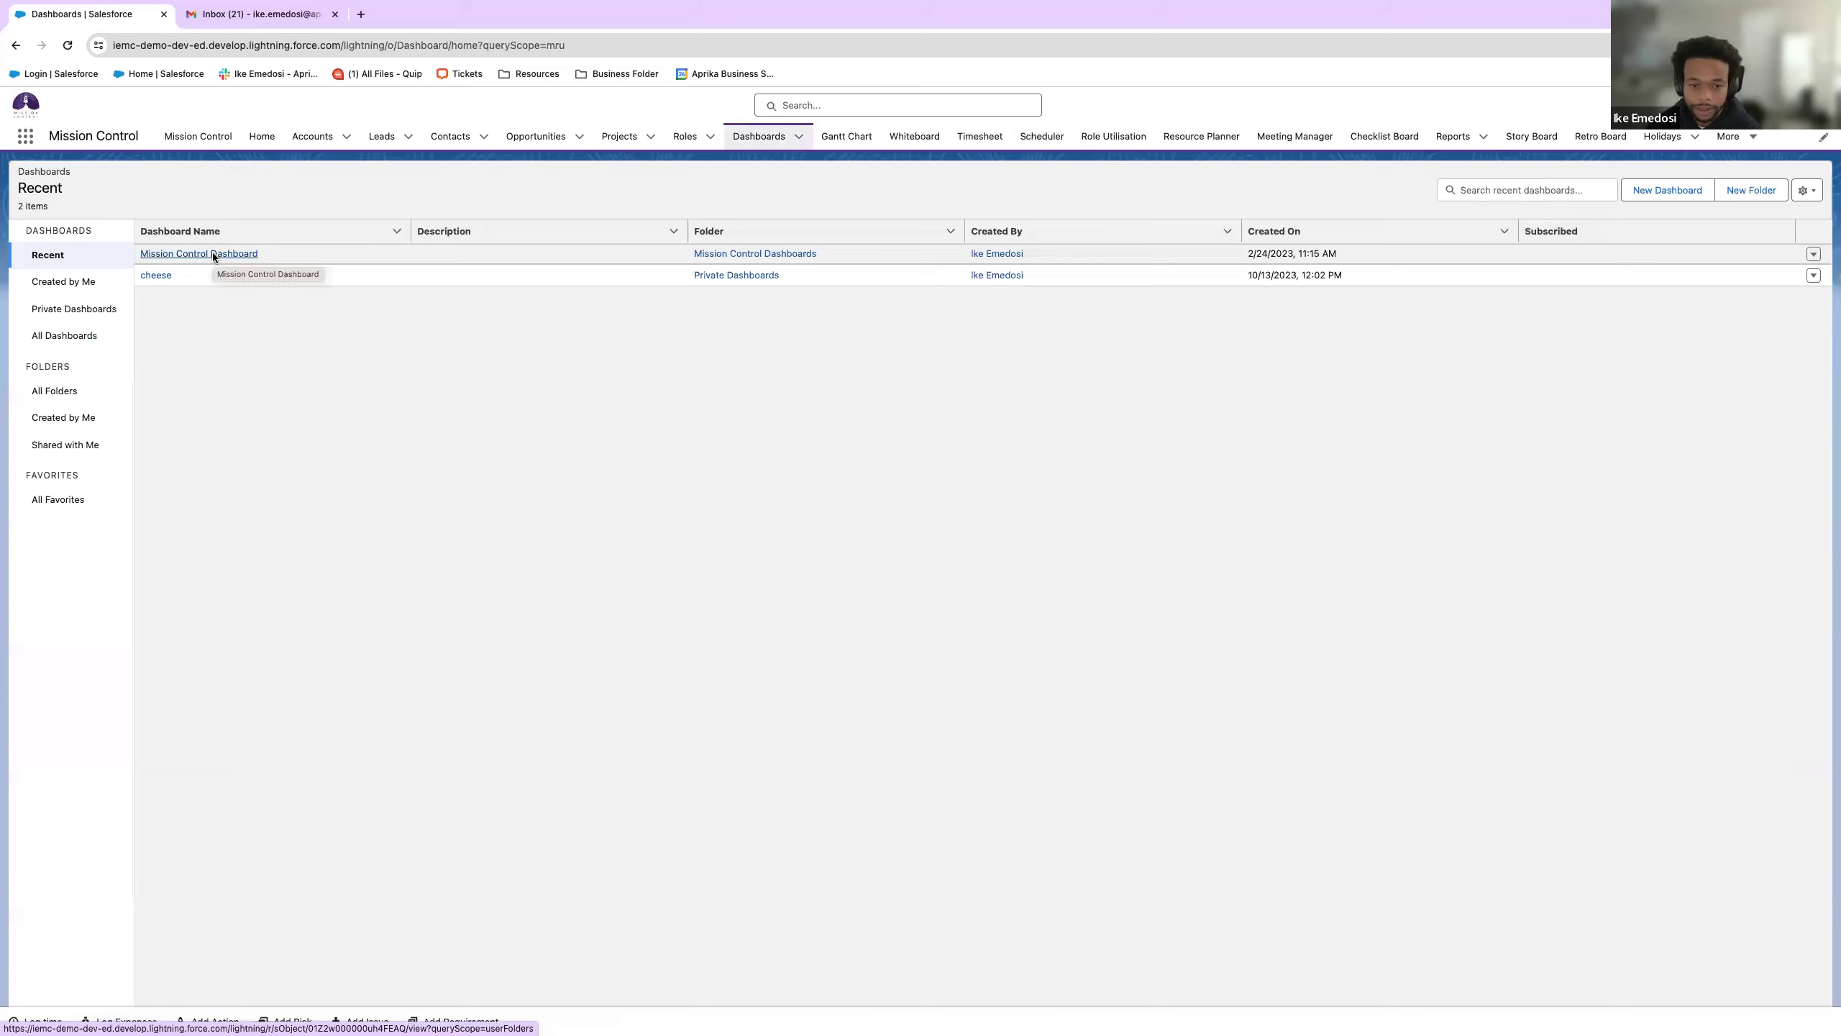
click(213, 254)
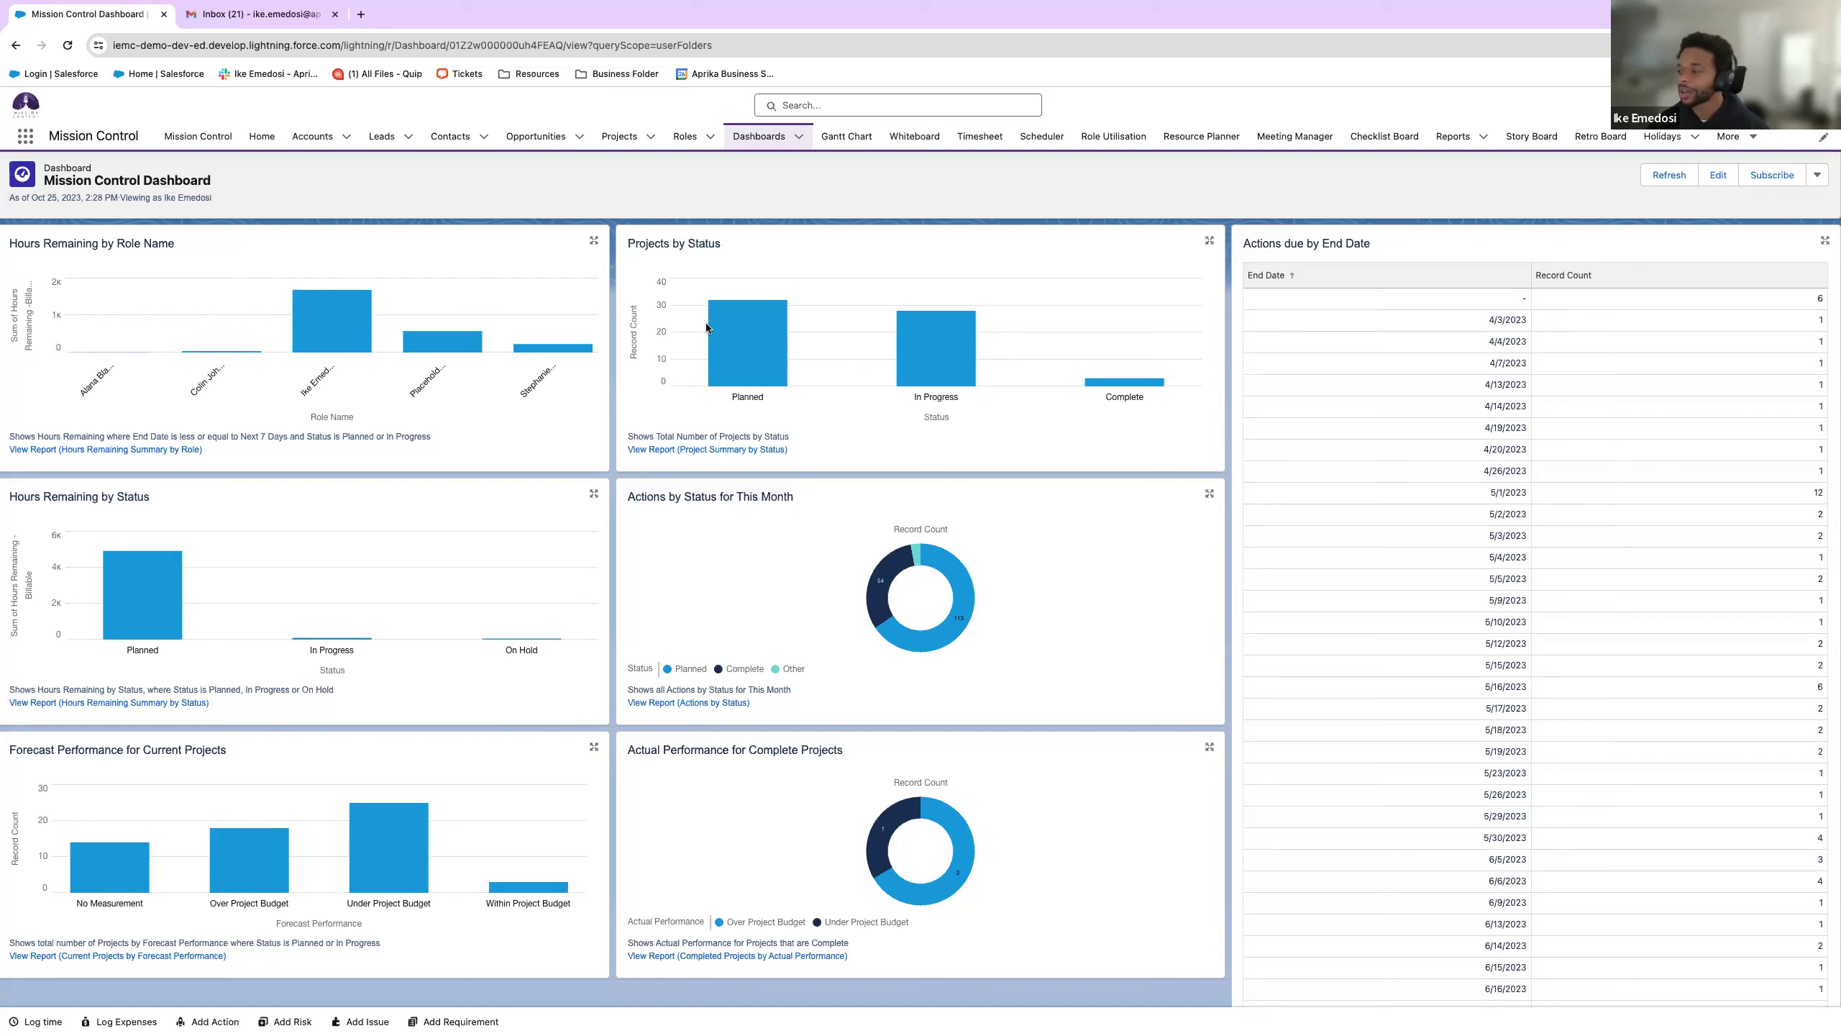
mouse_move(707, 330)
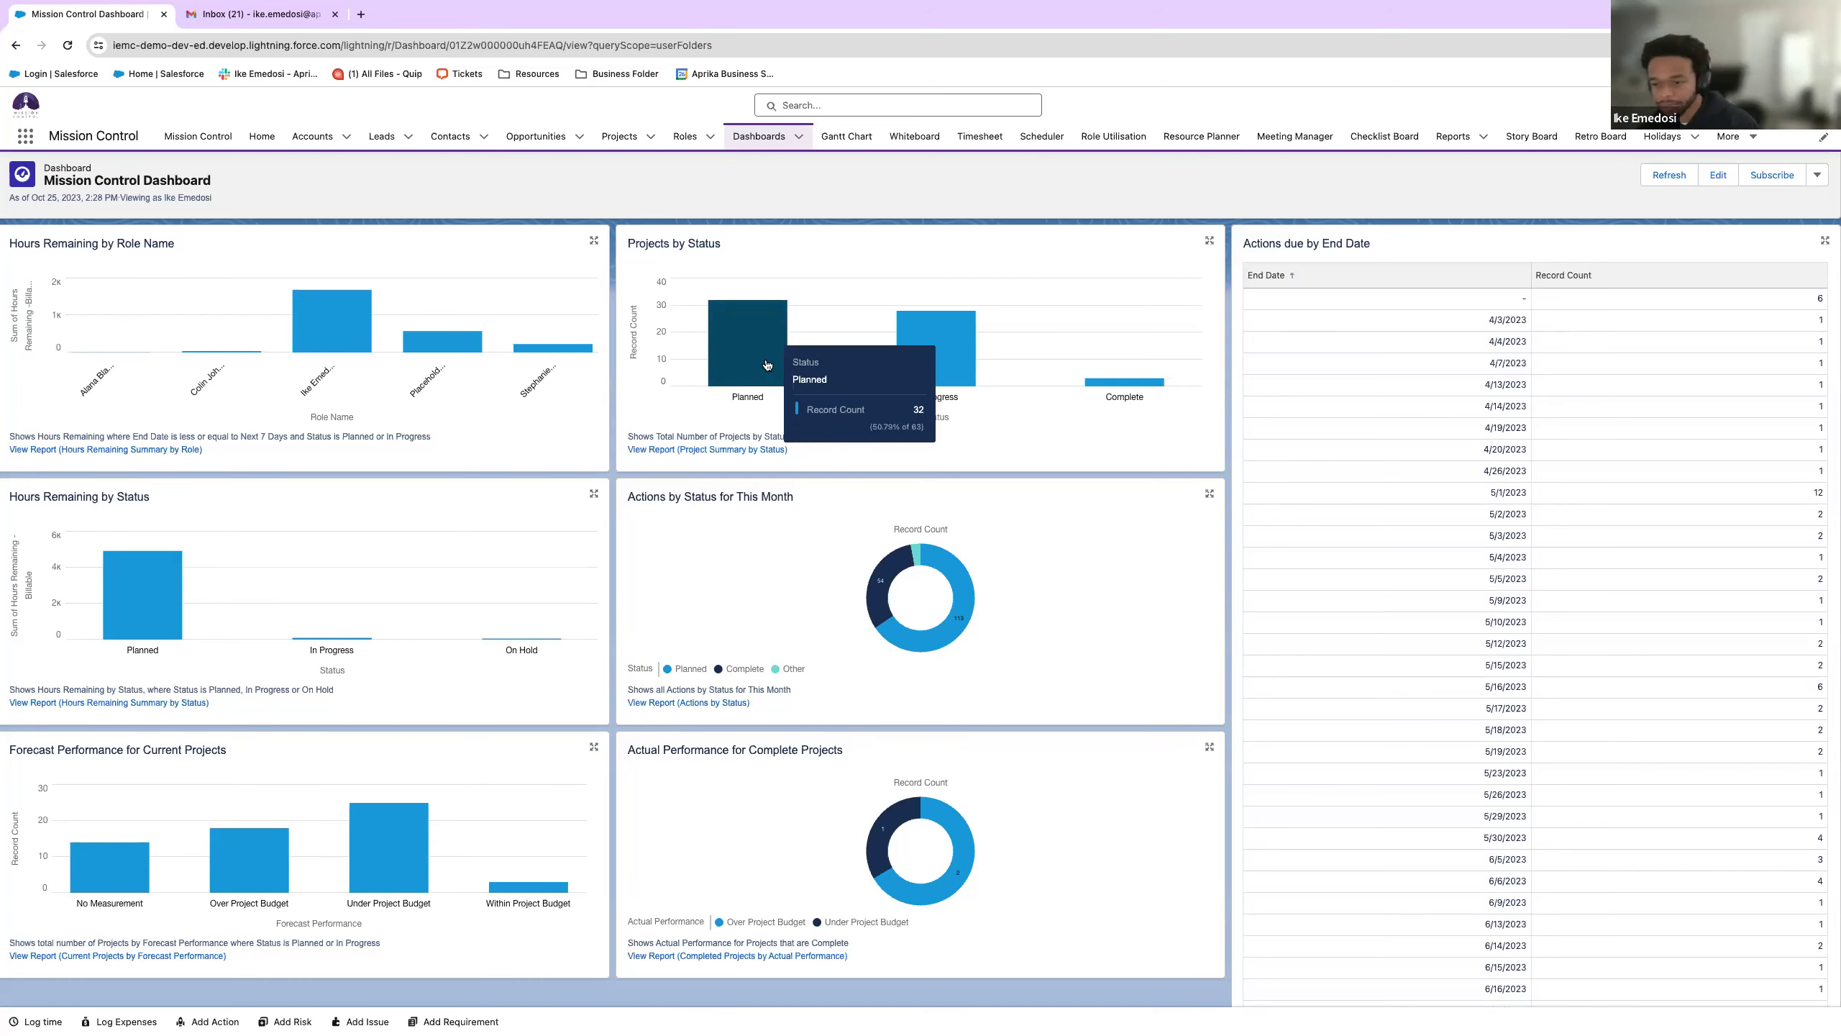
scroll(714, 551, down, 2)
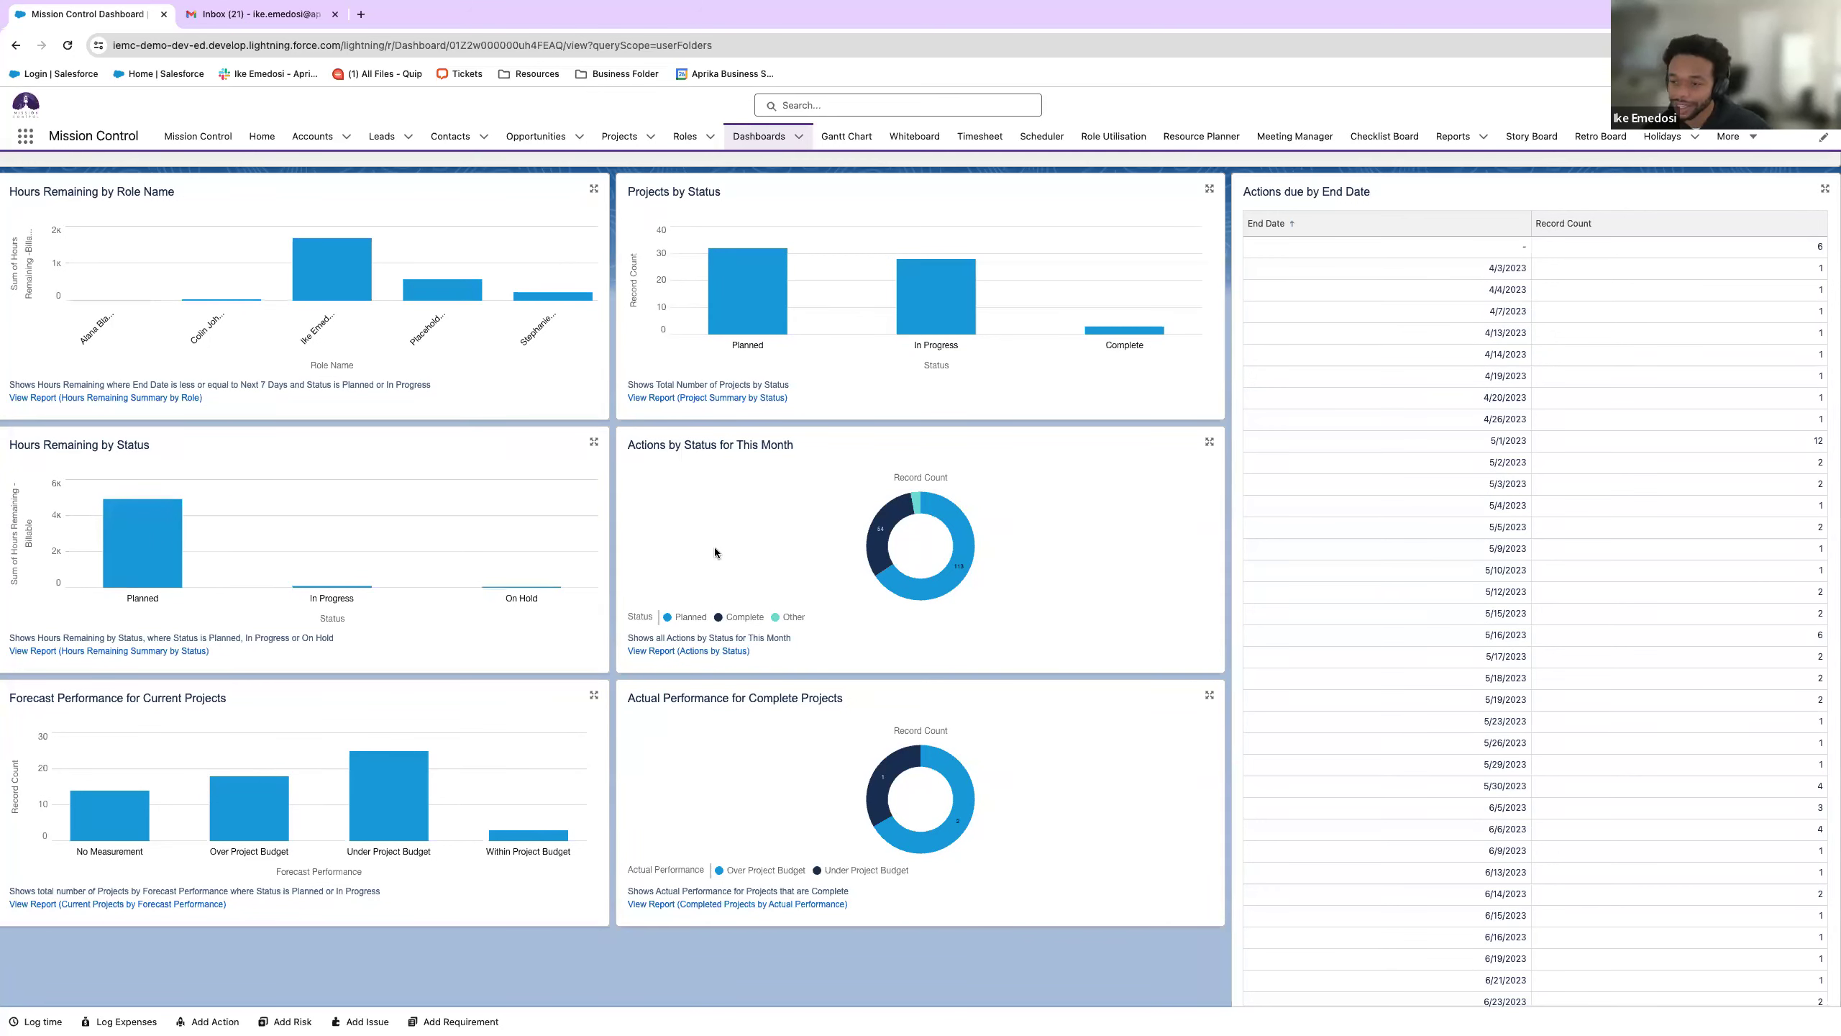
scroll(380, 309, up, 2)
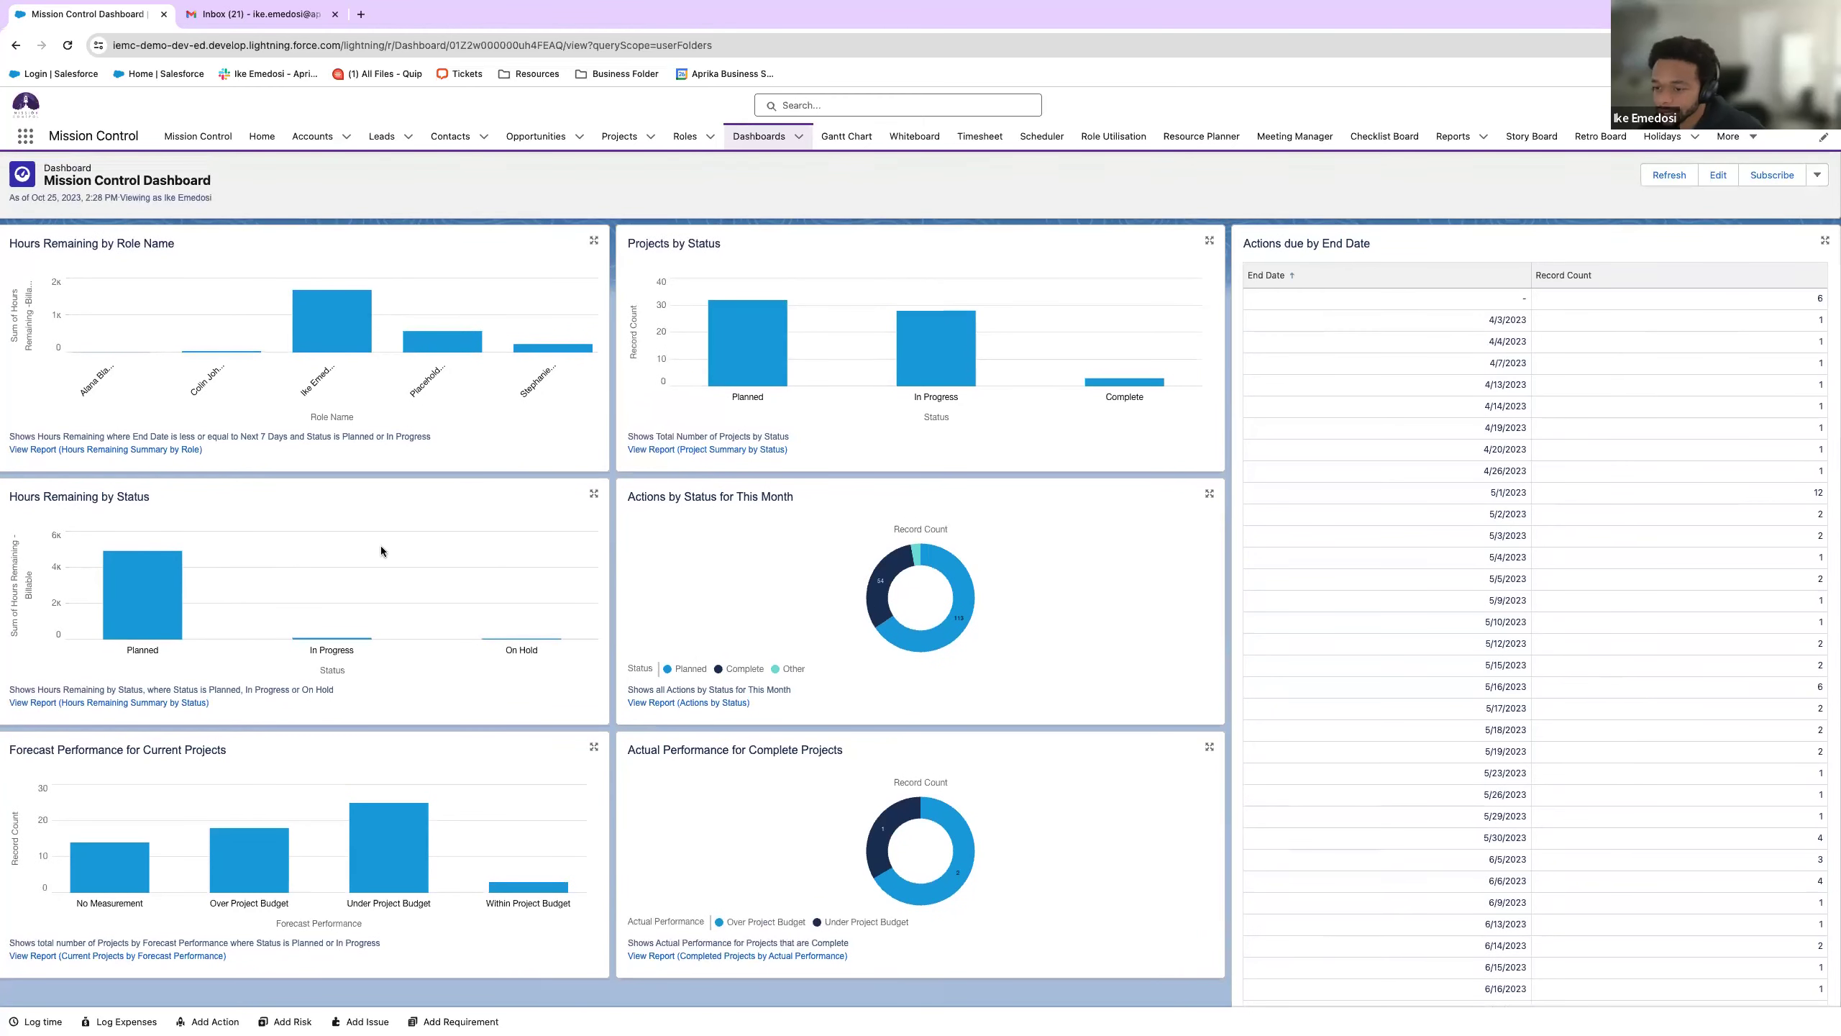
scroll(731, 575, down, 3)
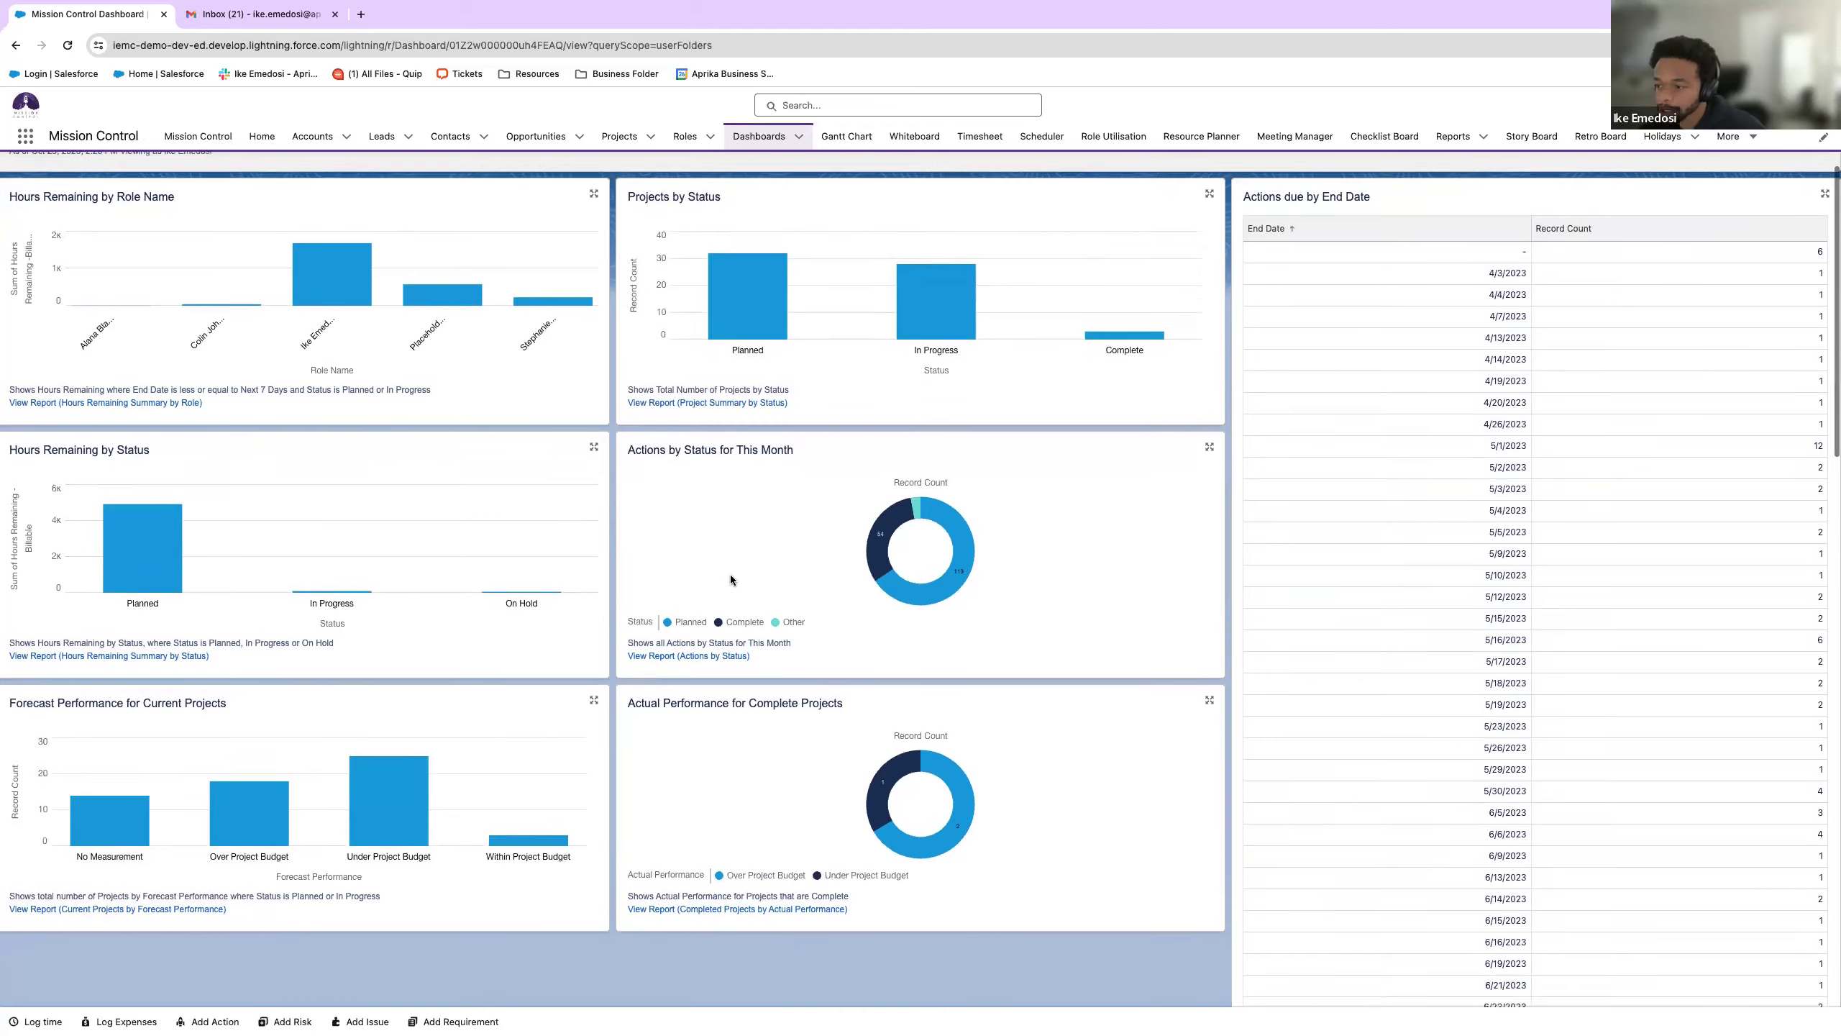
scroll(731, 575, up, 3)
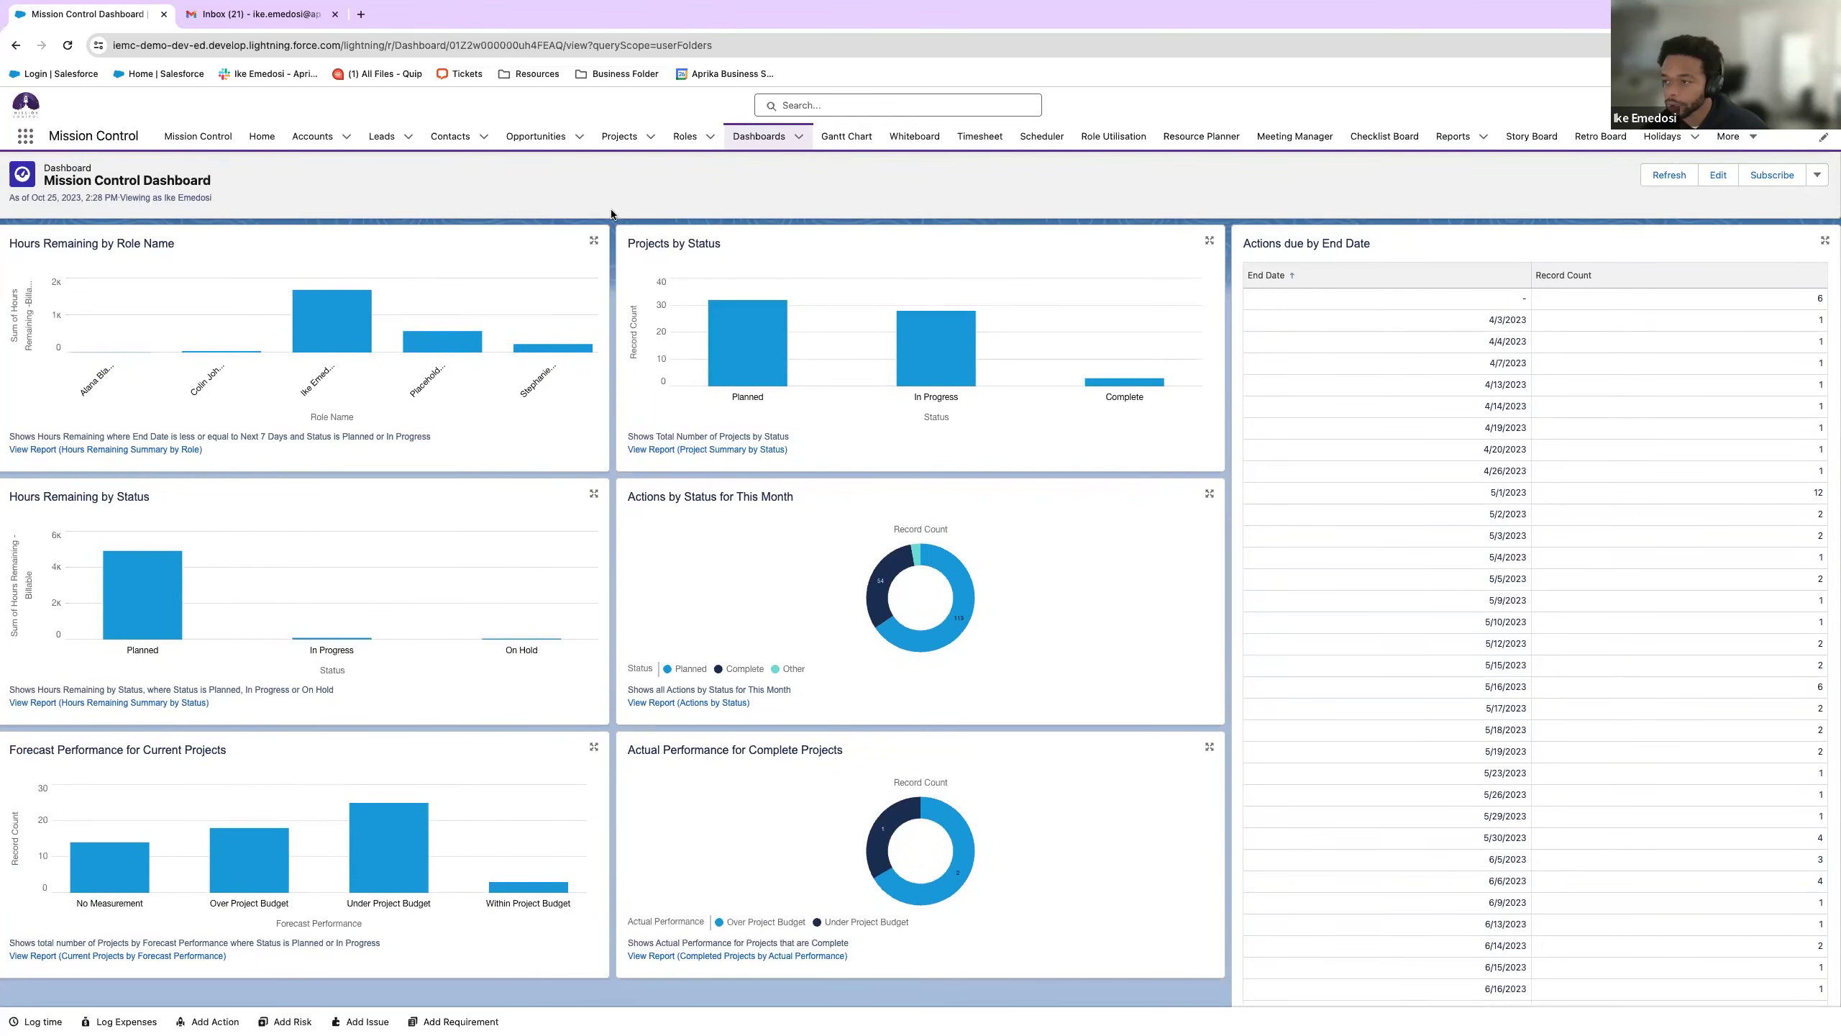
- Open the Mission Control: Webinar Website Build project from the recently viewed projects to reach its Work Breakdown Structure
click(652, 139)
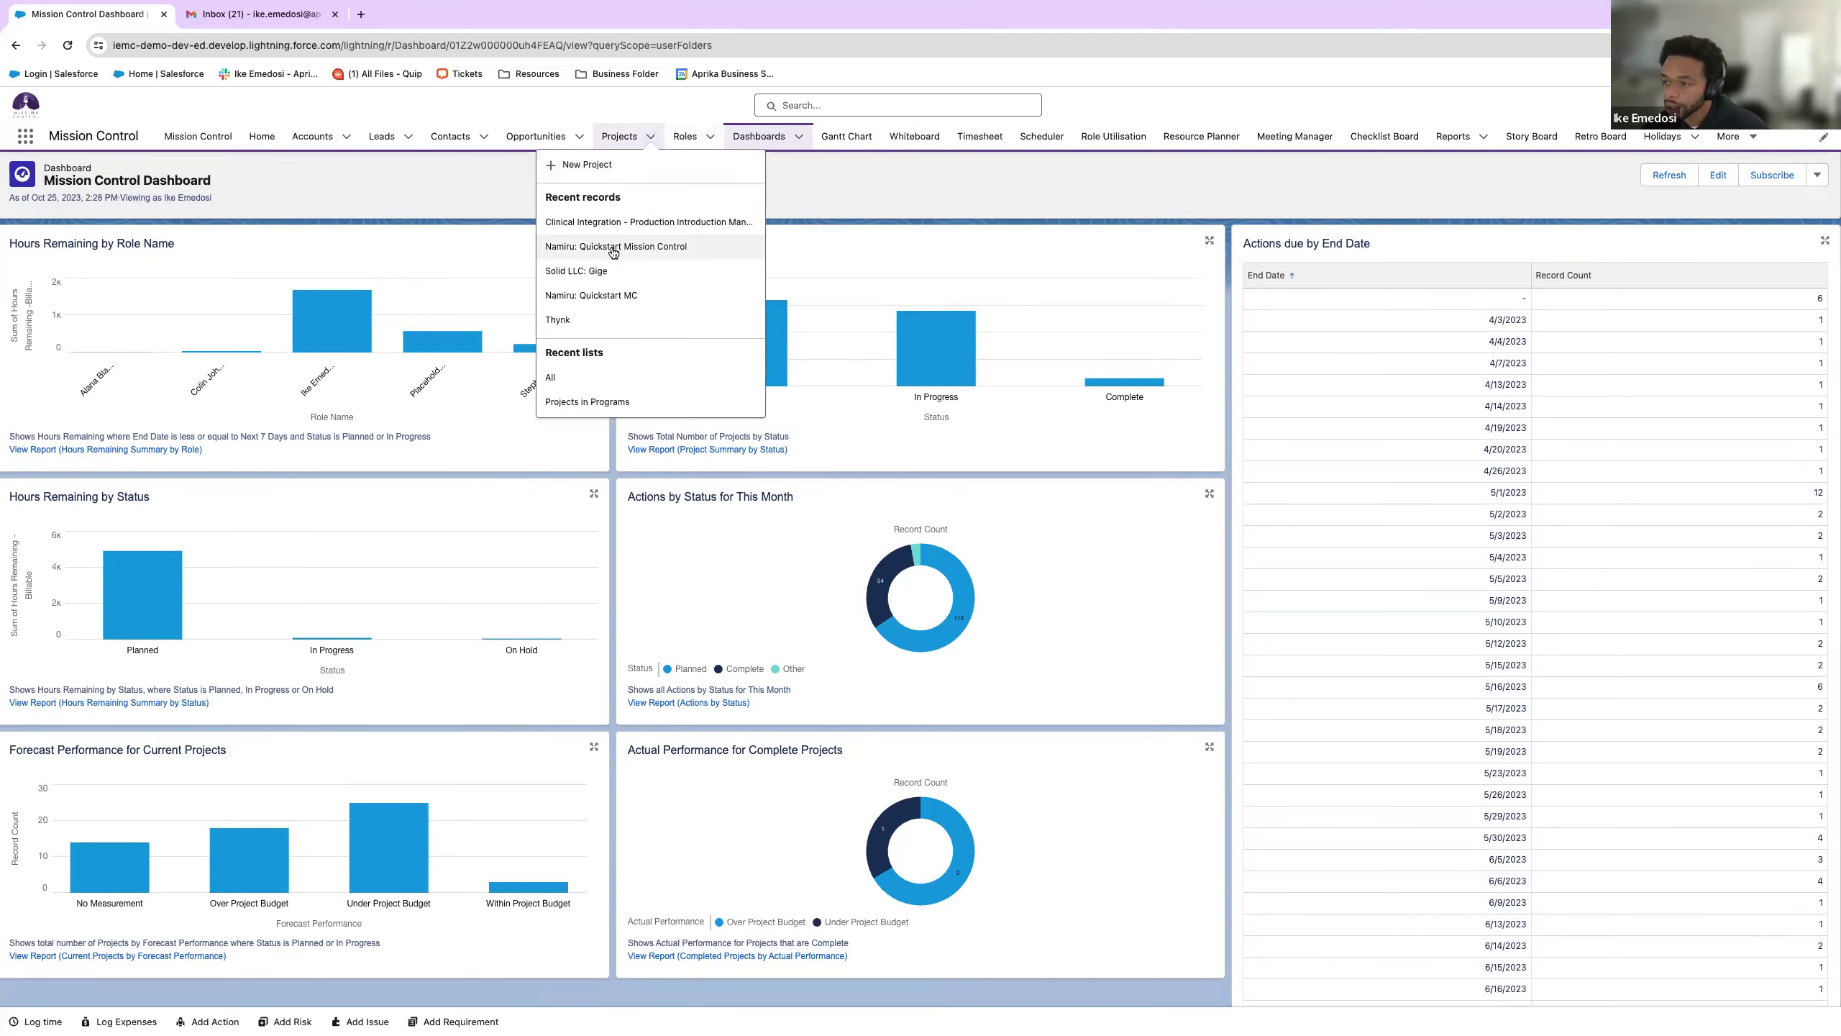
click(619, 137)
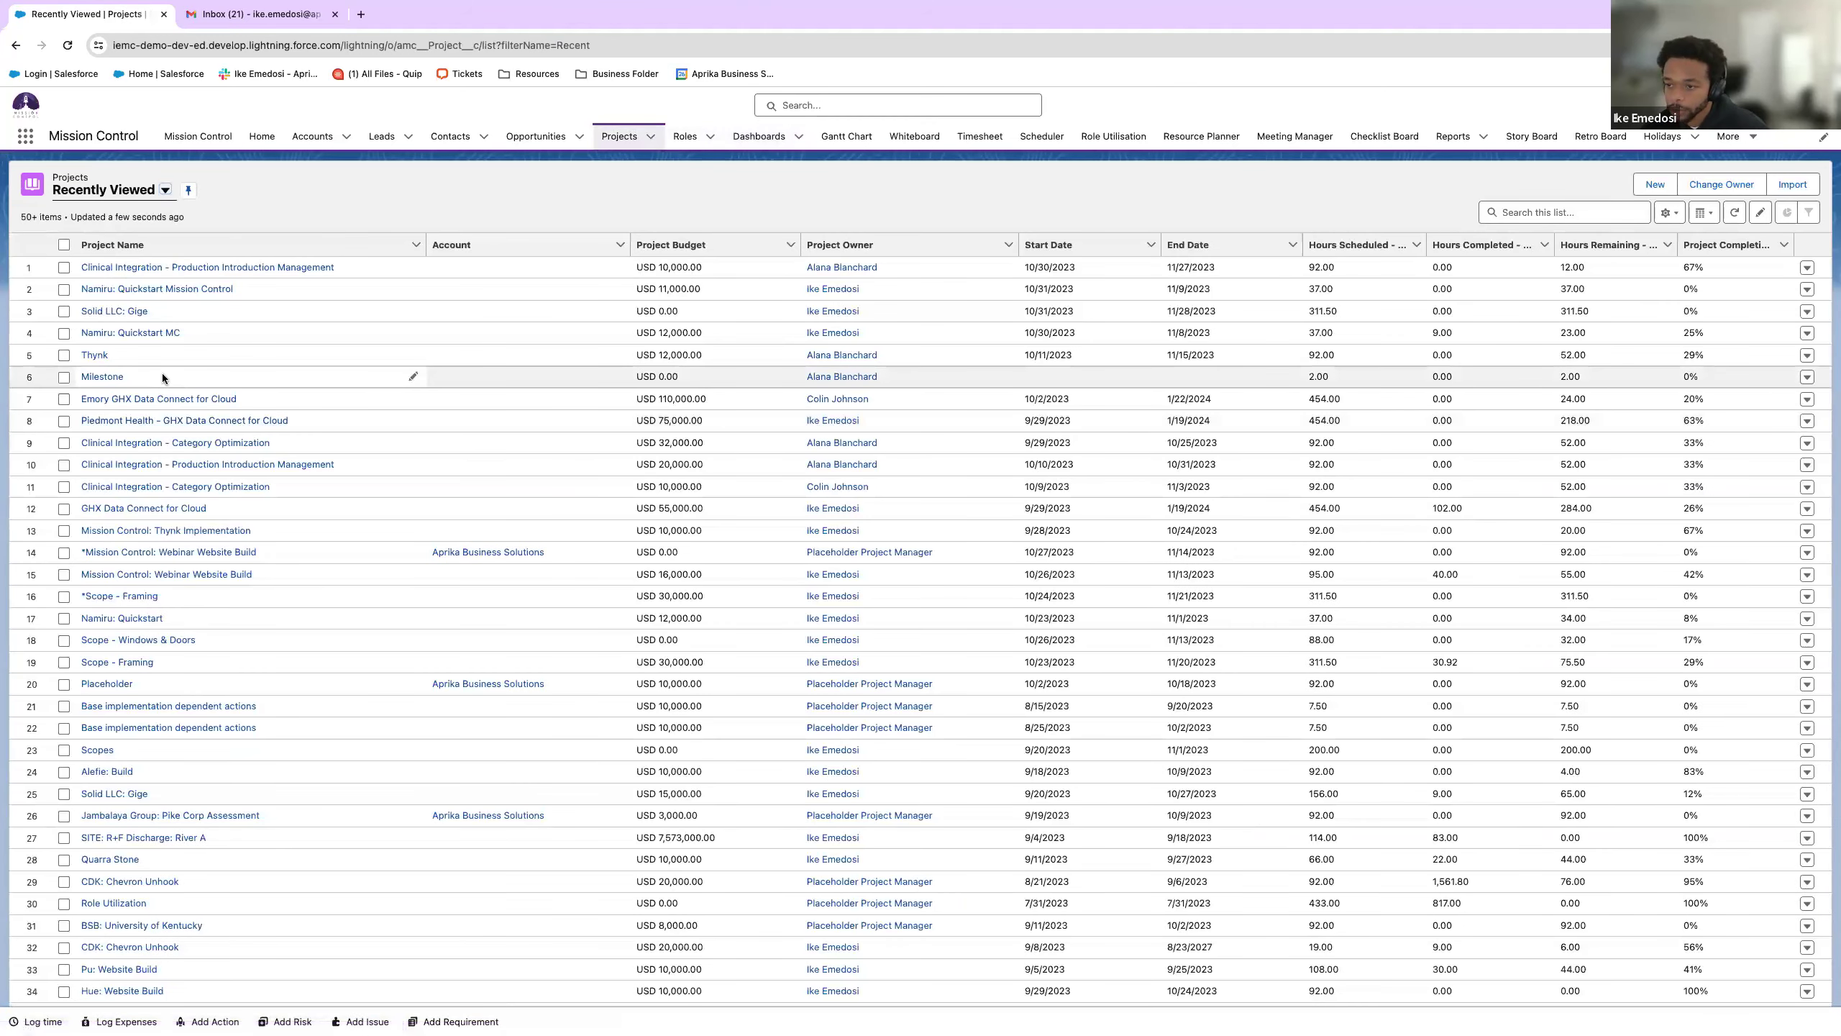
click(154, 571)
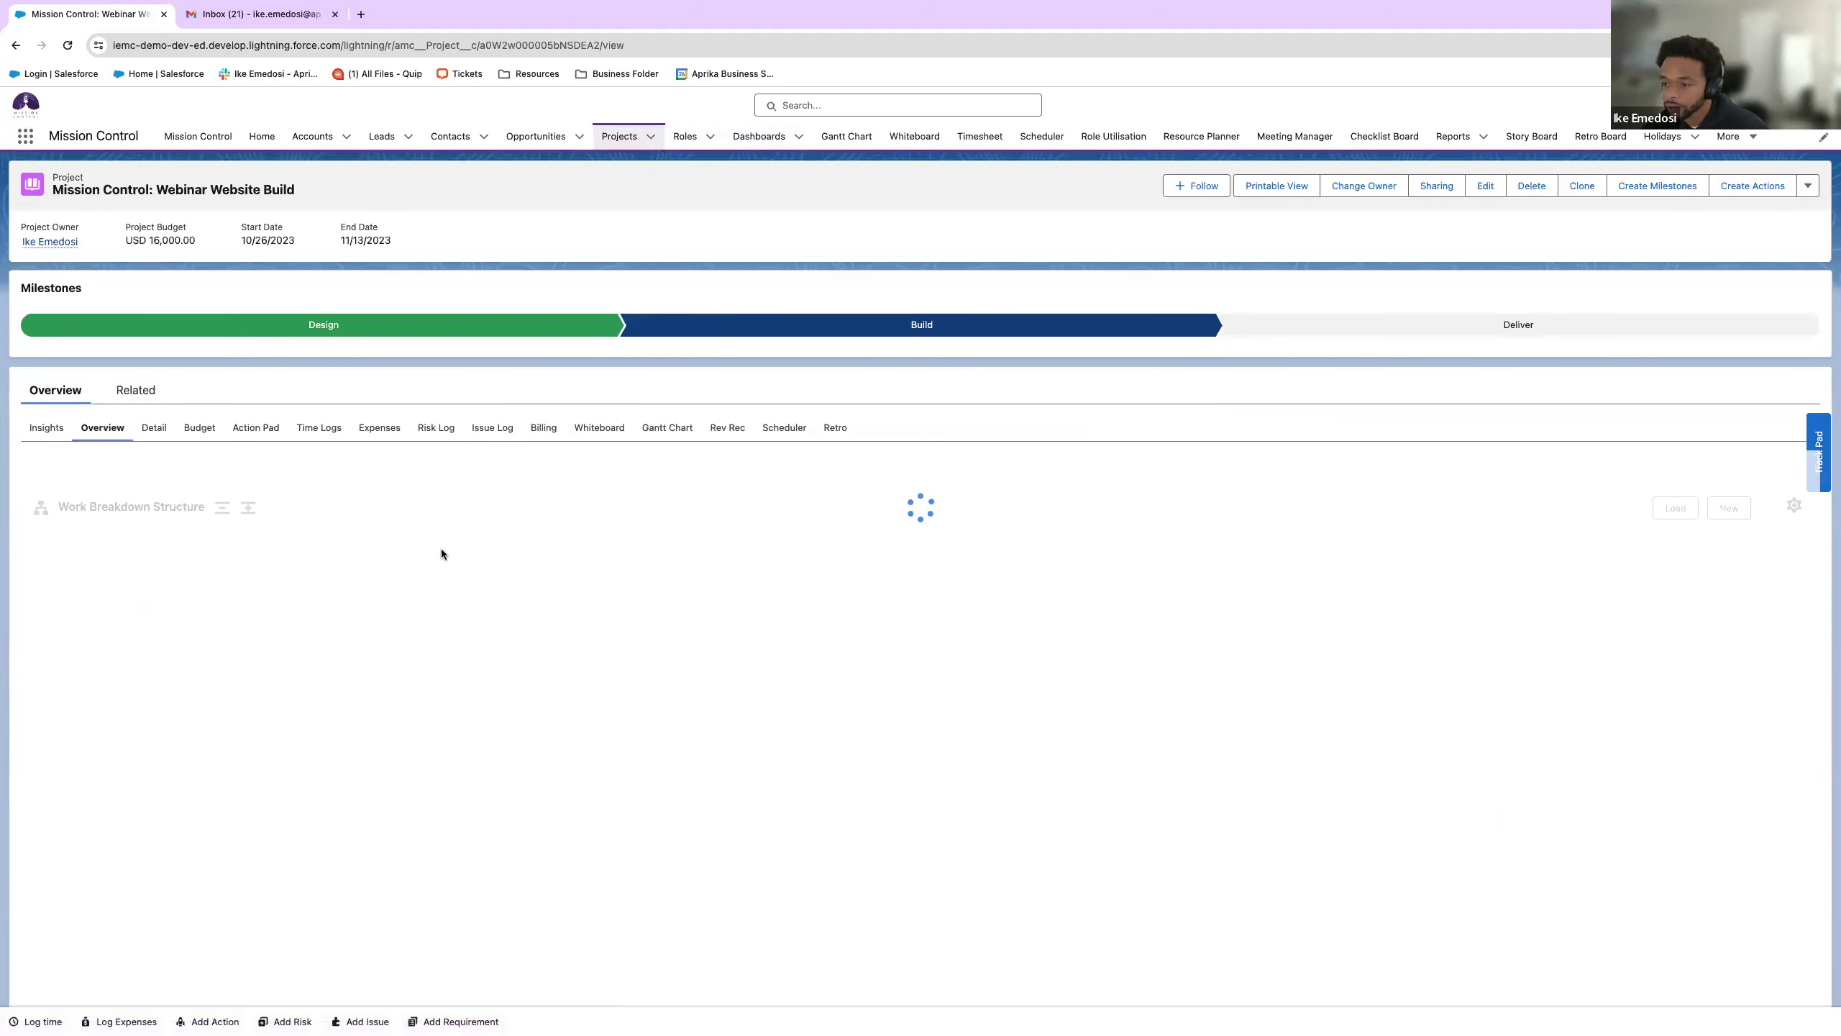
scroll(440, 548, down, 3)
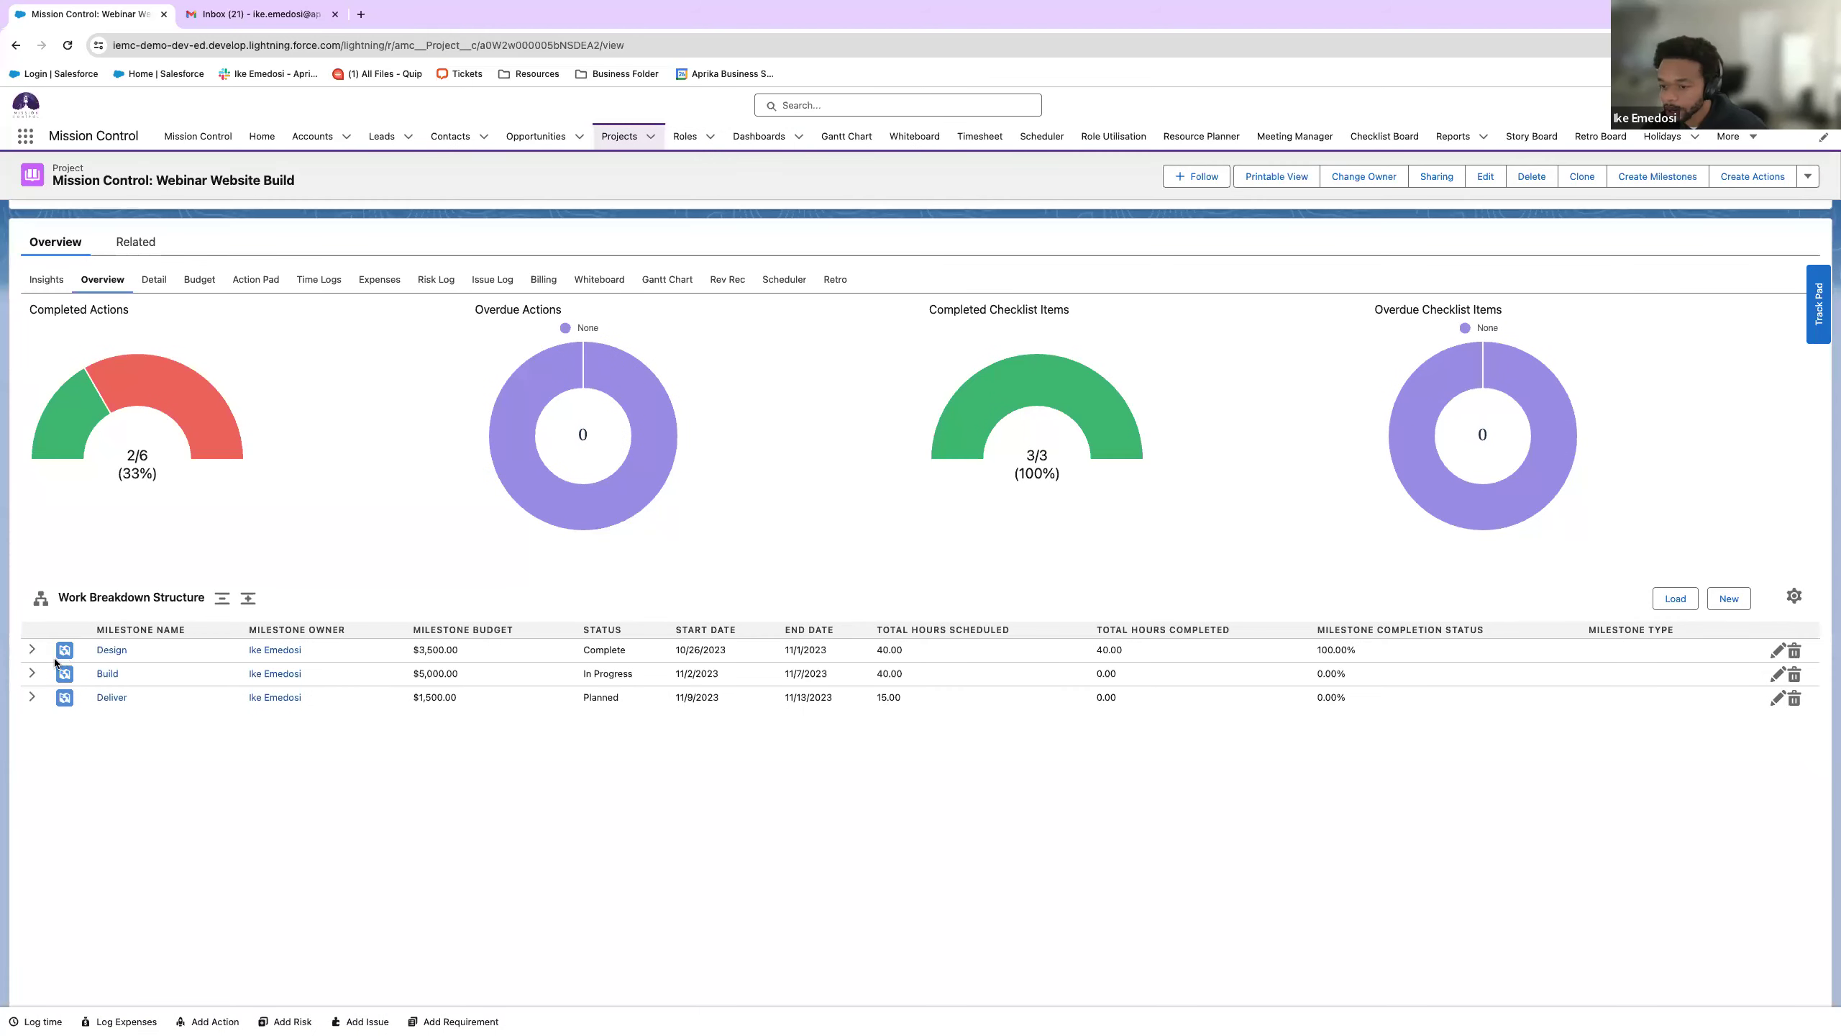
- Set the Build milestone's status to Complete in the Work Breakdown Structure
click(31, 674)
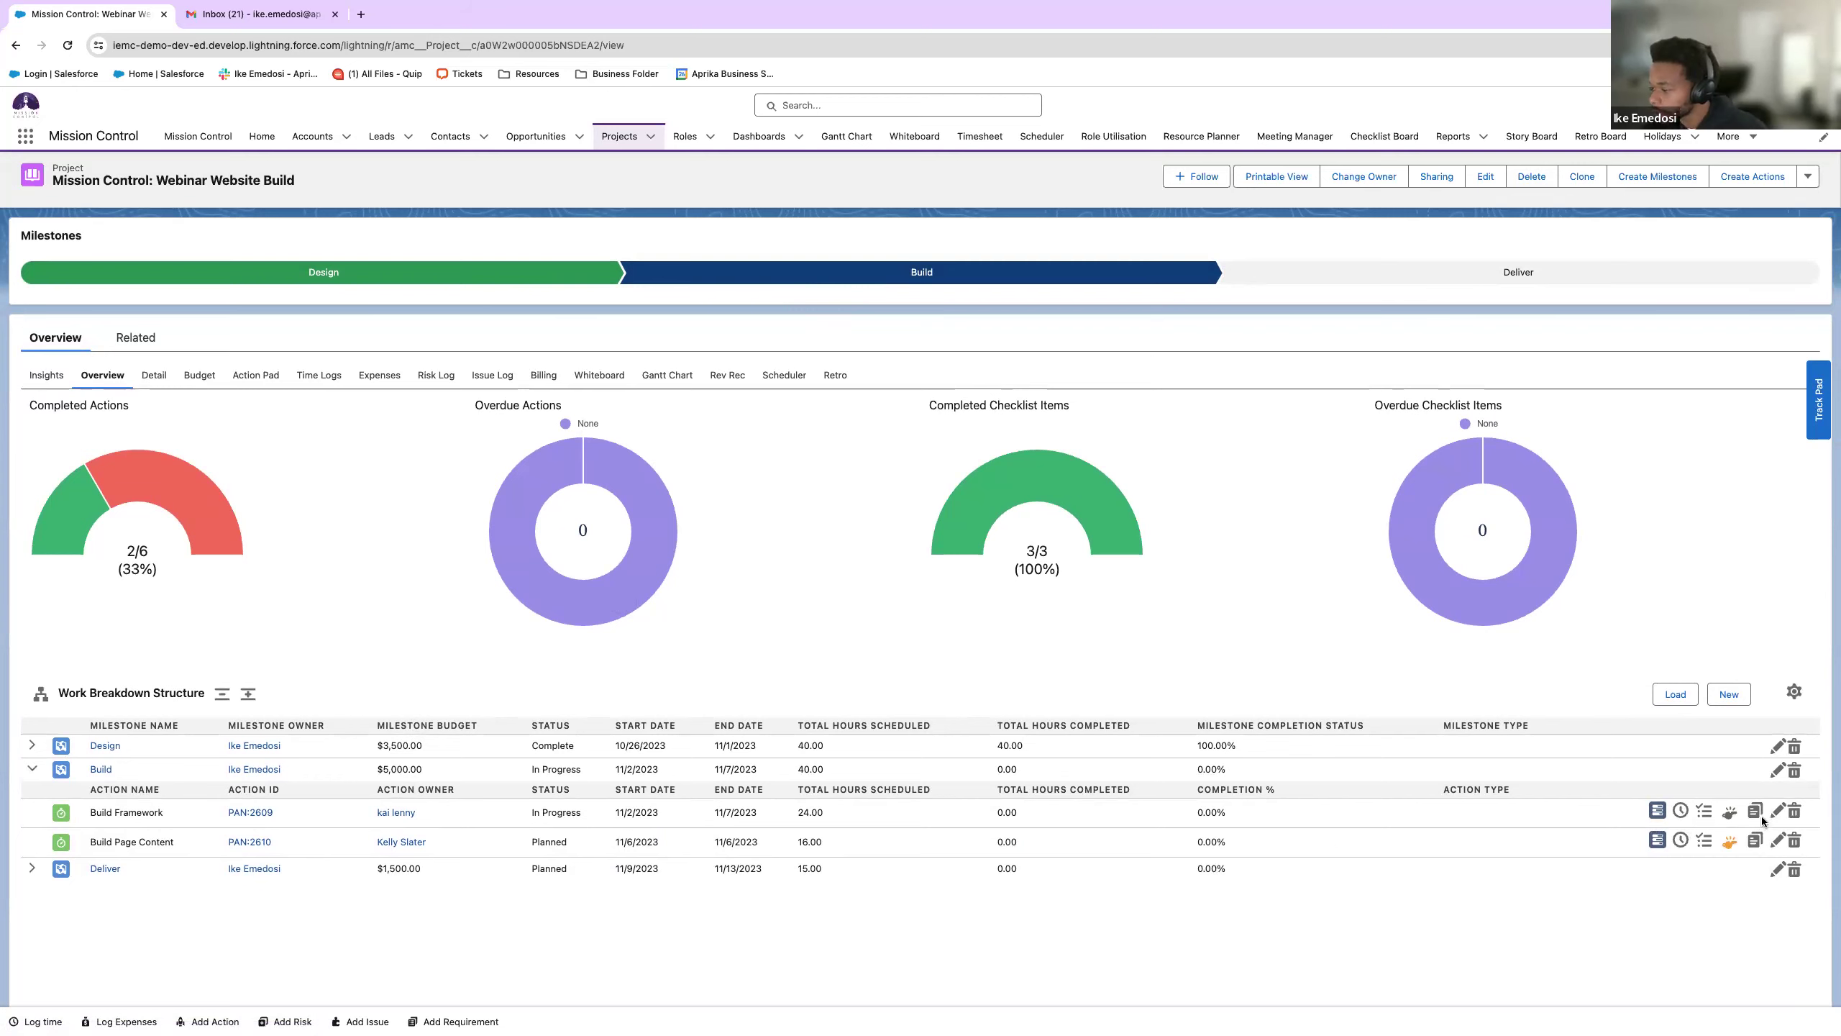
click(1777, 768)
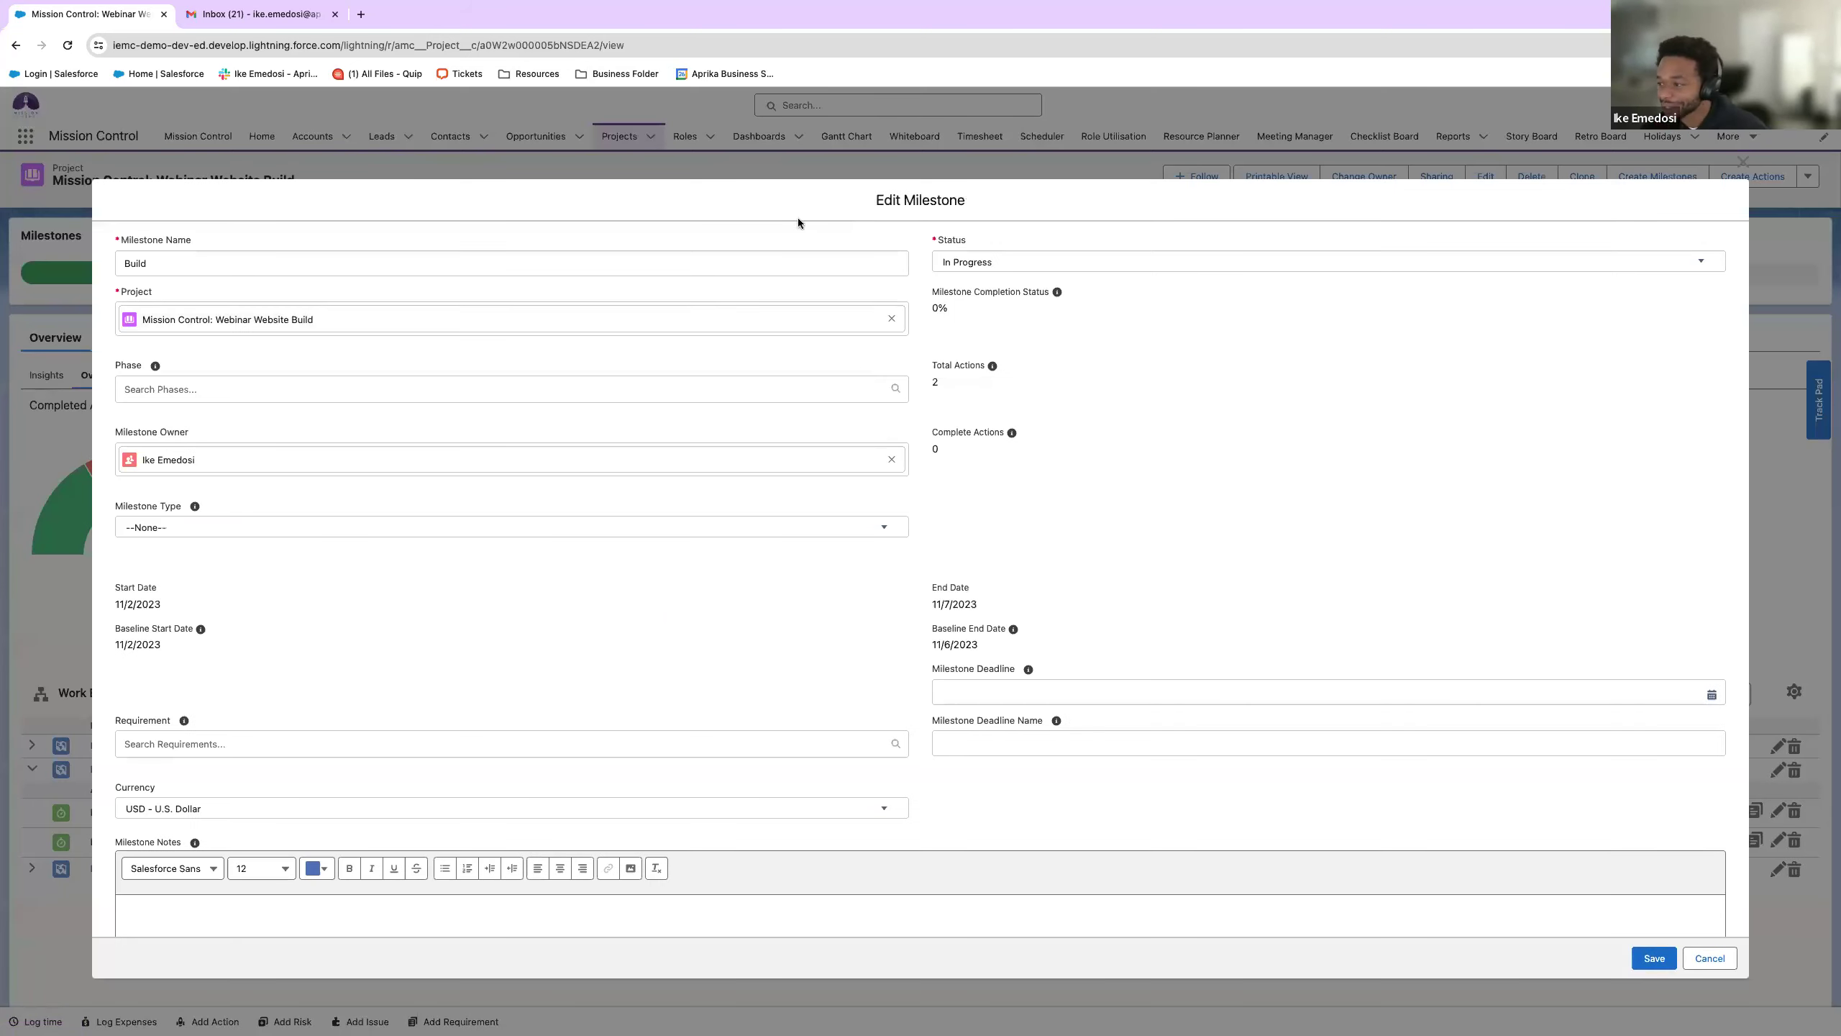
click(1033, 262)
click(1000, 394)
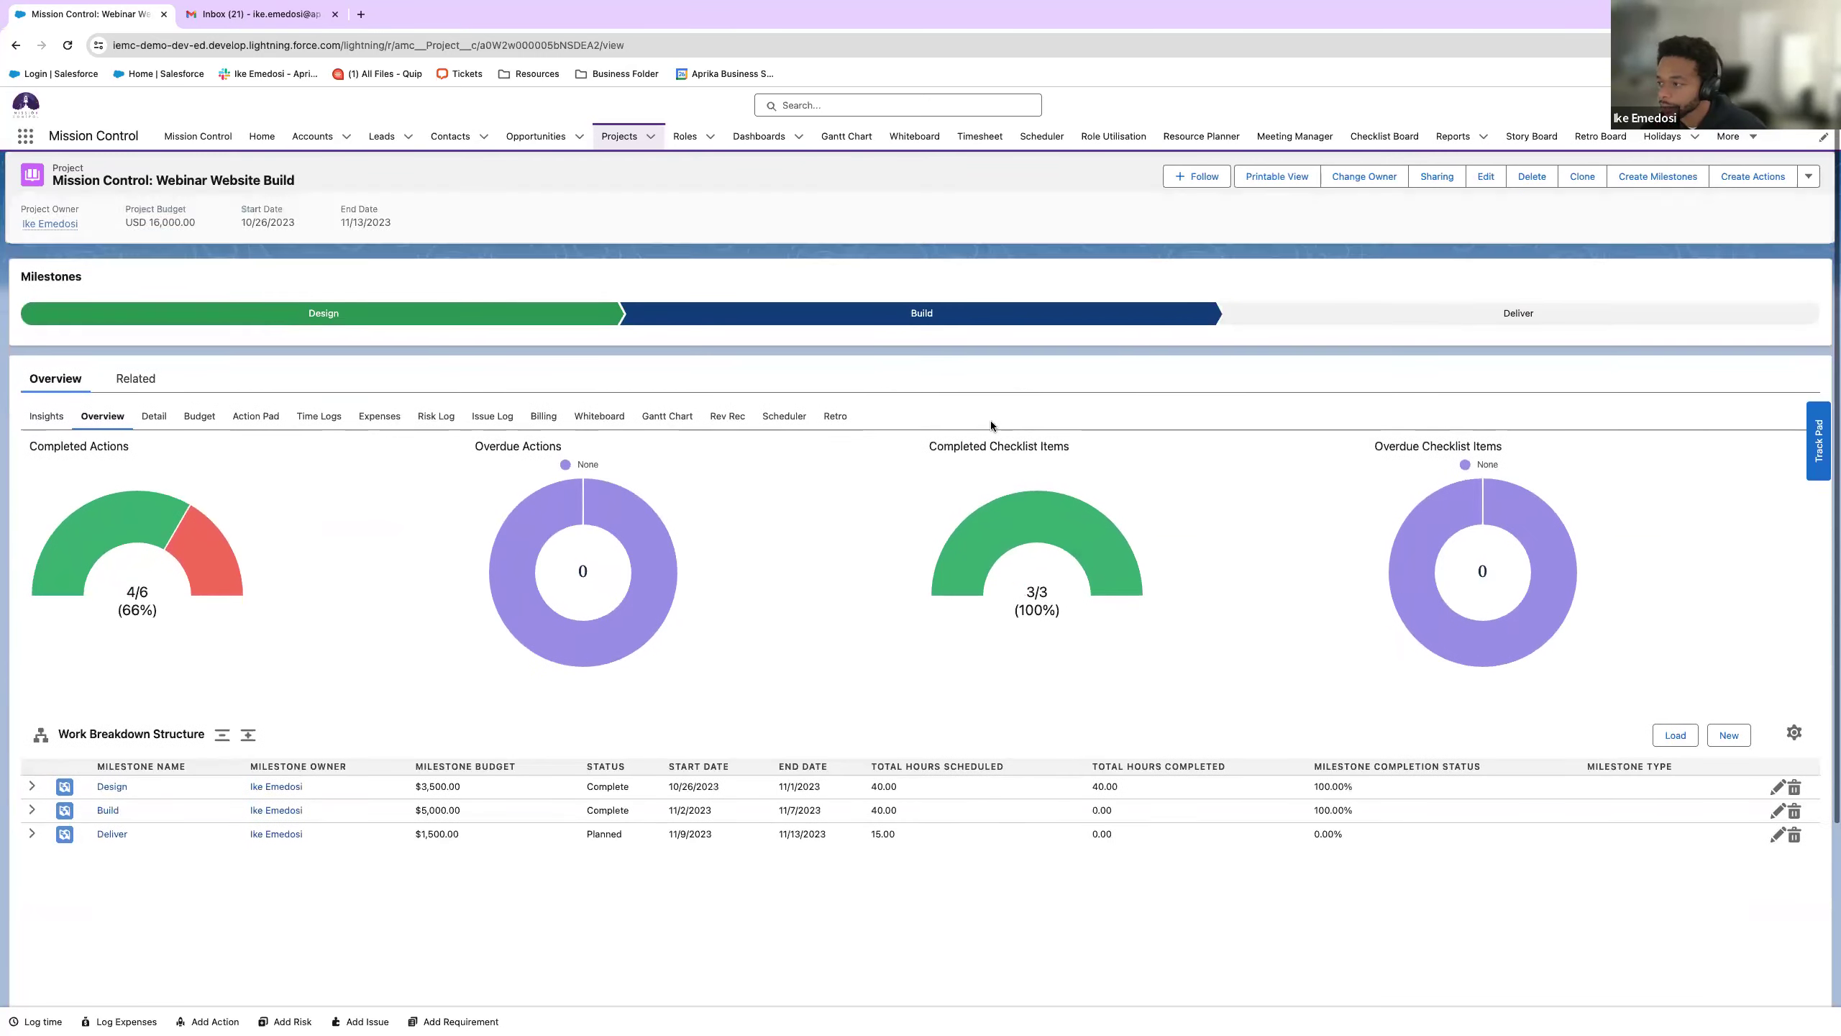
- Open the project's issued billing event, examine its financial information and open the linked invoice PDF
click(549, 427)
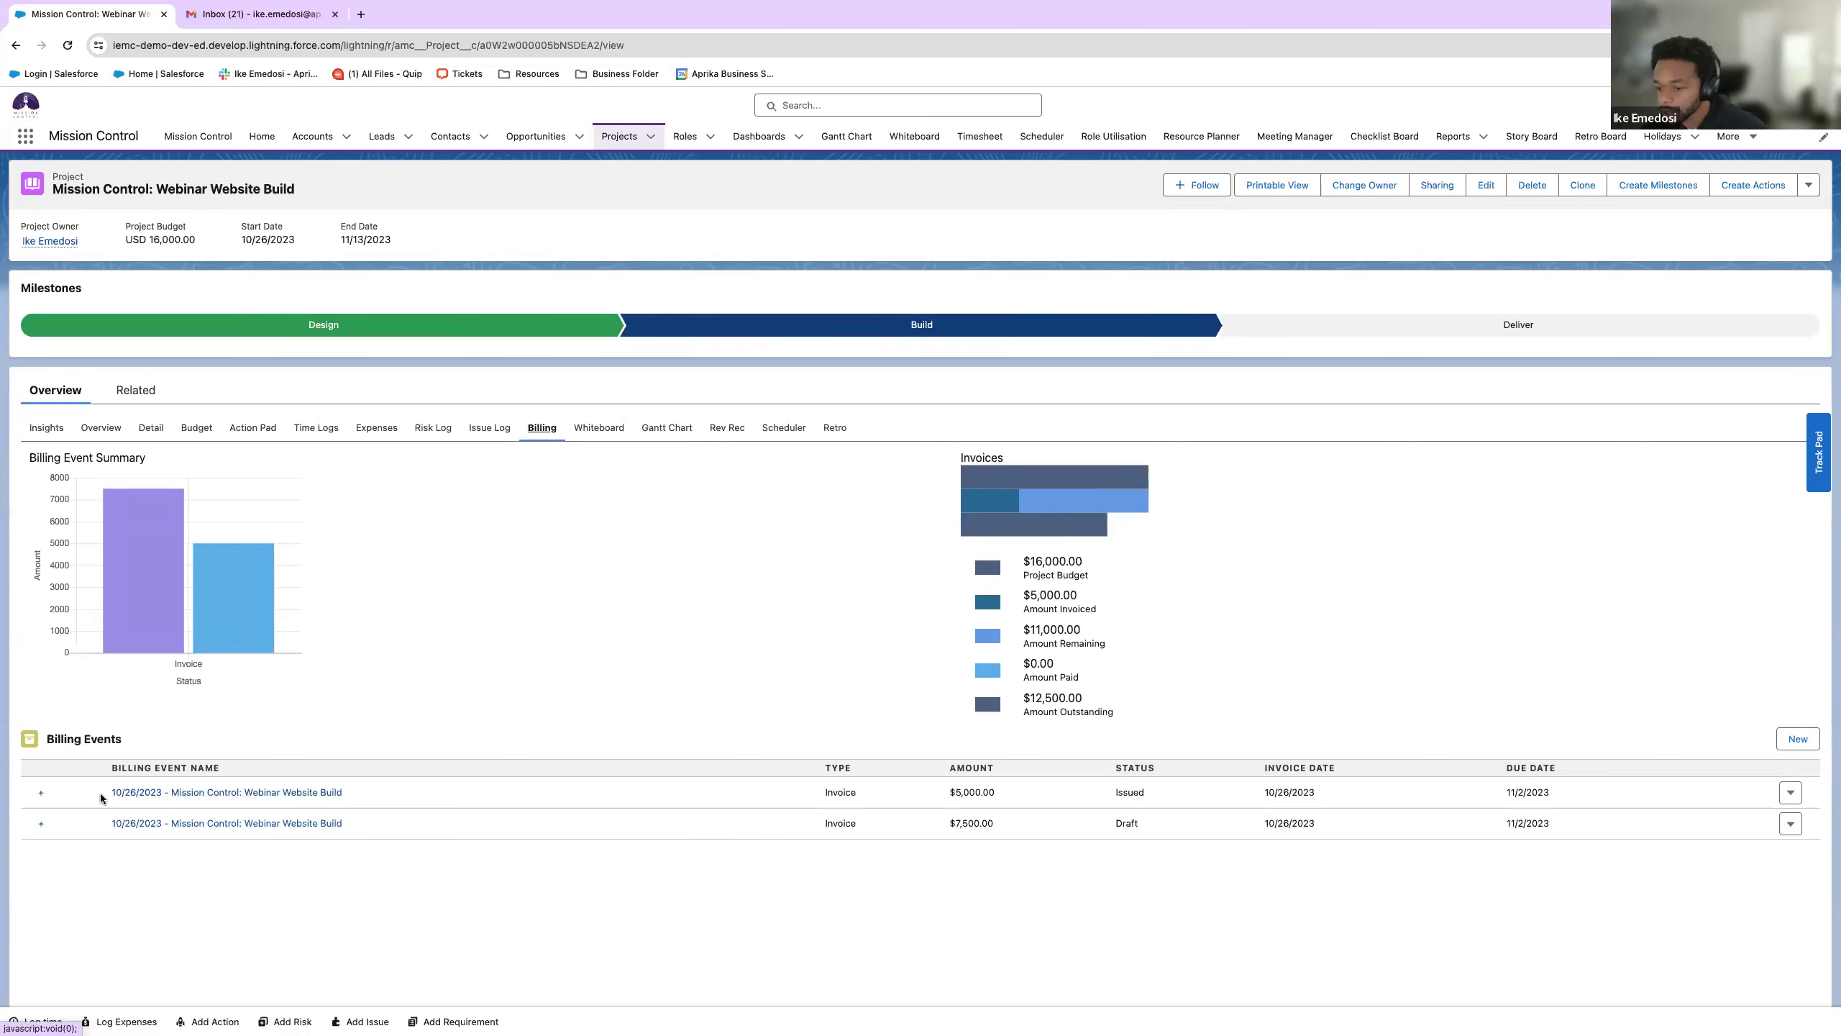
click(241, 792)
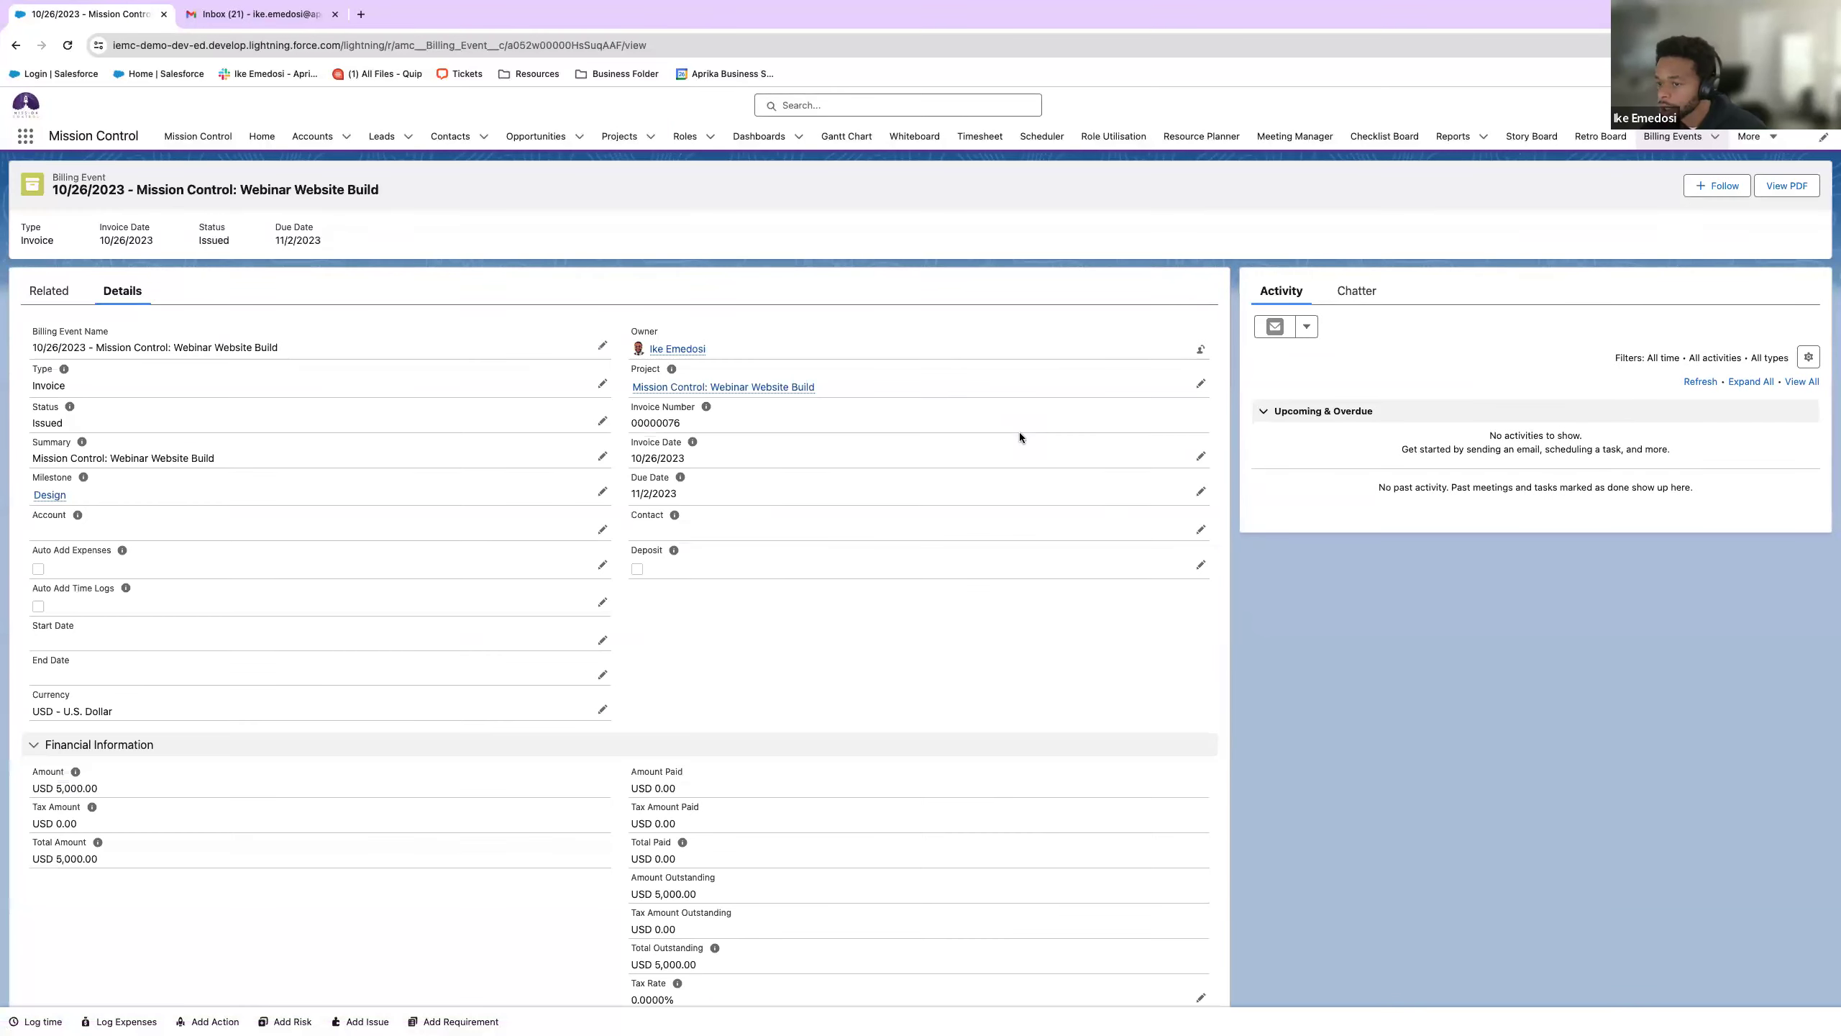
scroll(572, 643, down, 5)
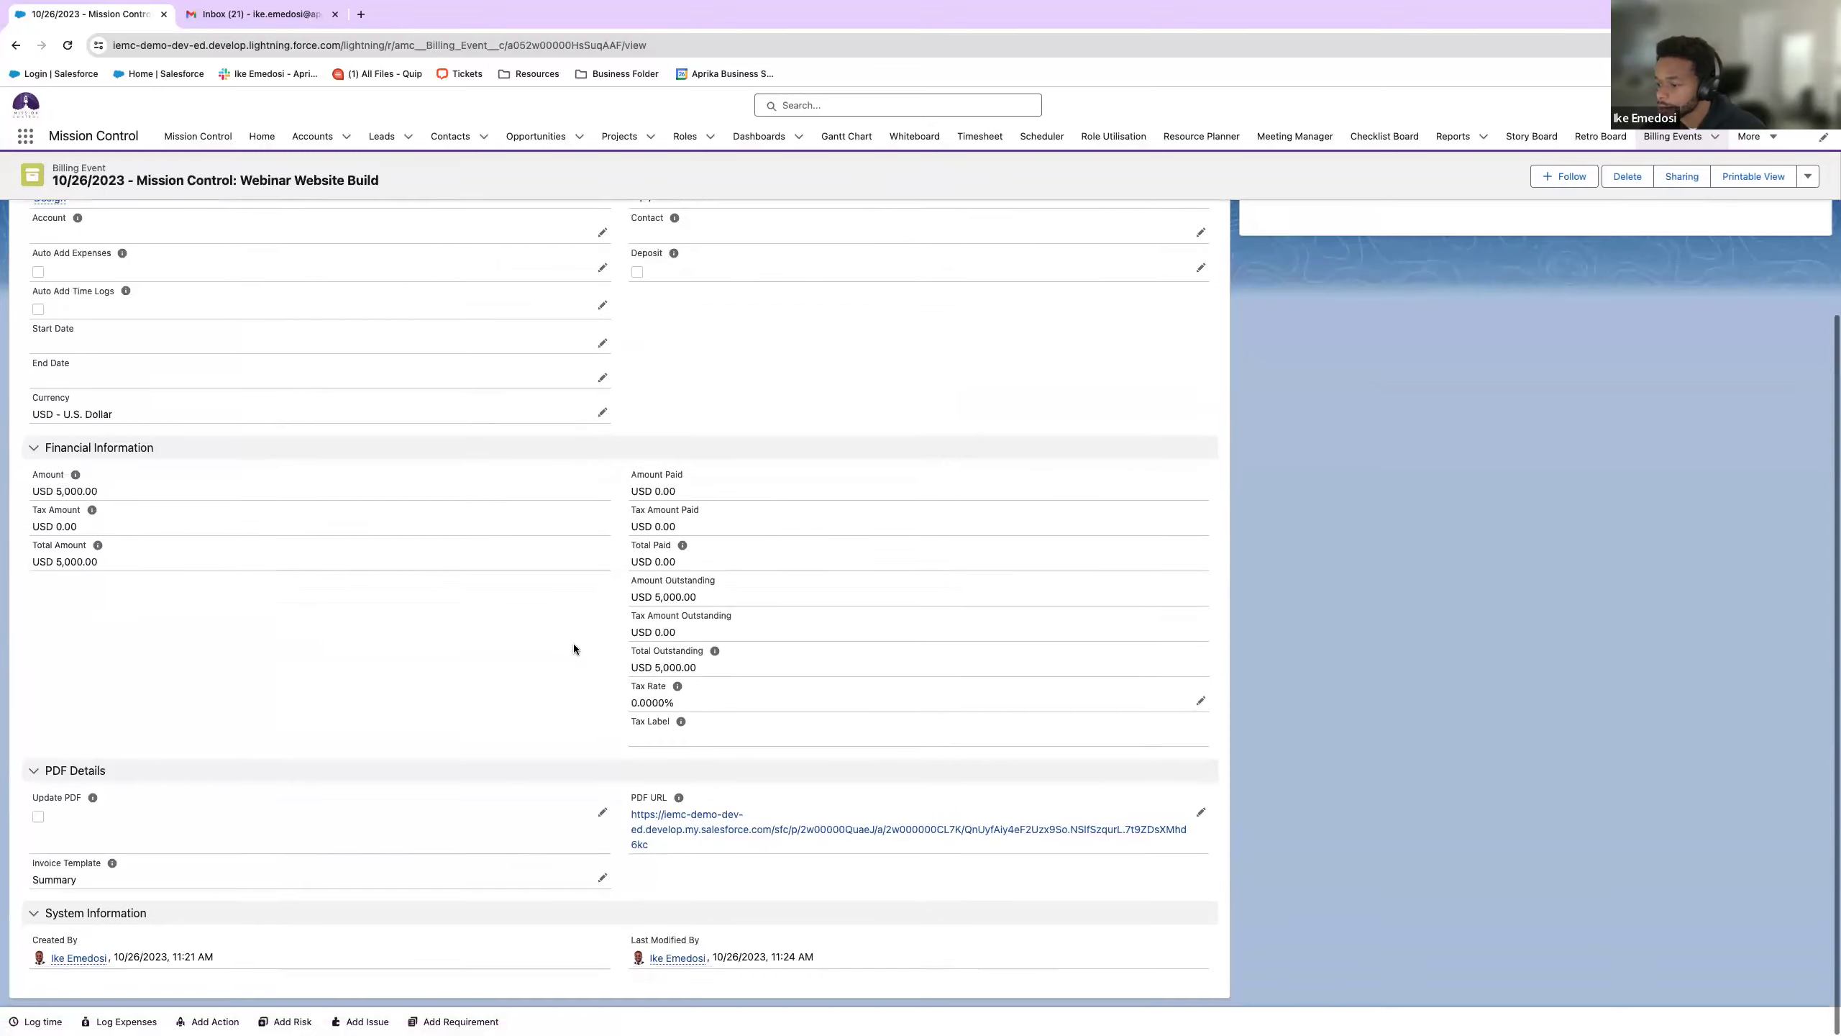
click(656, 827)
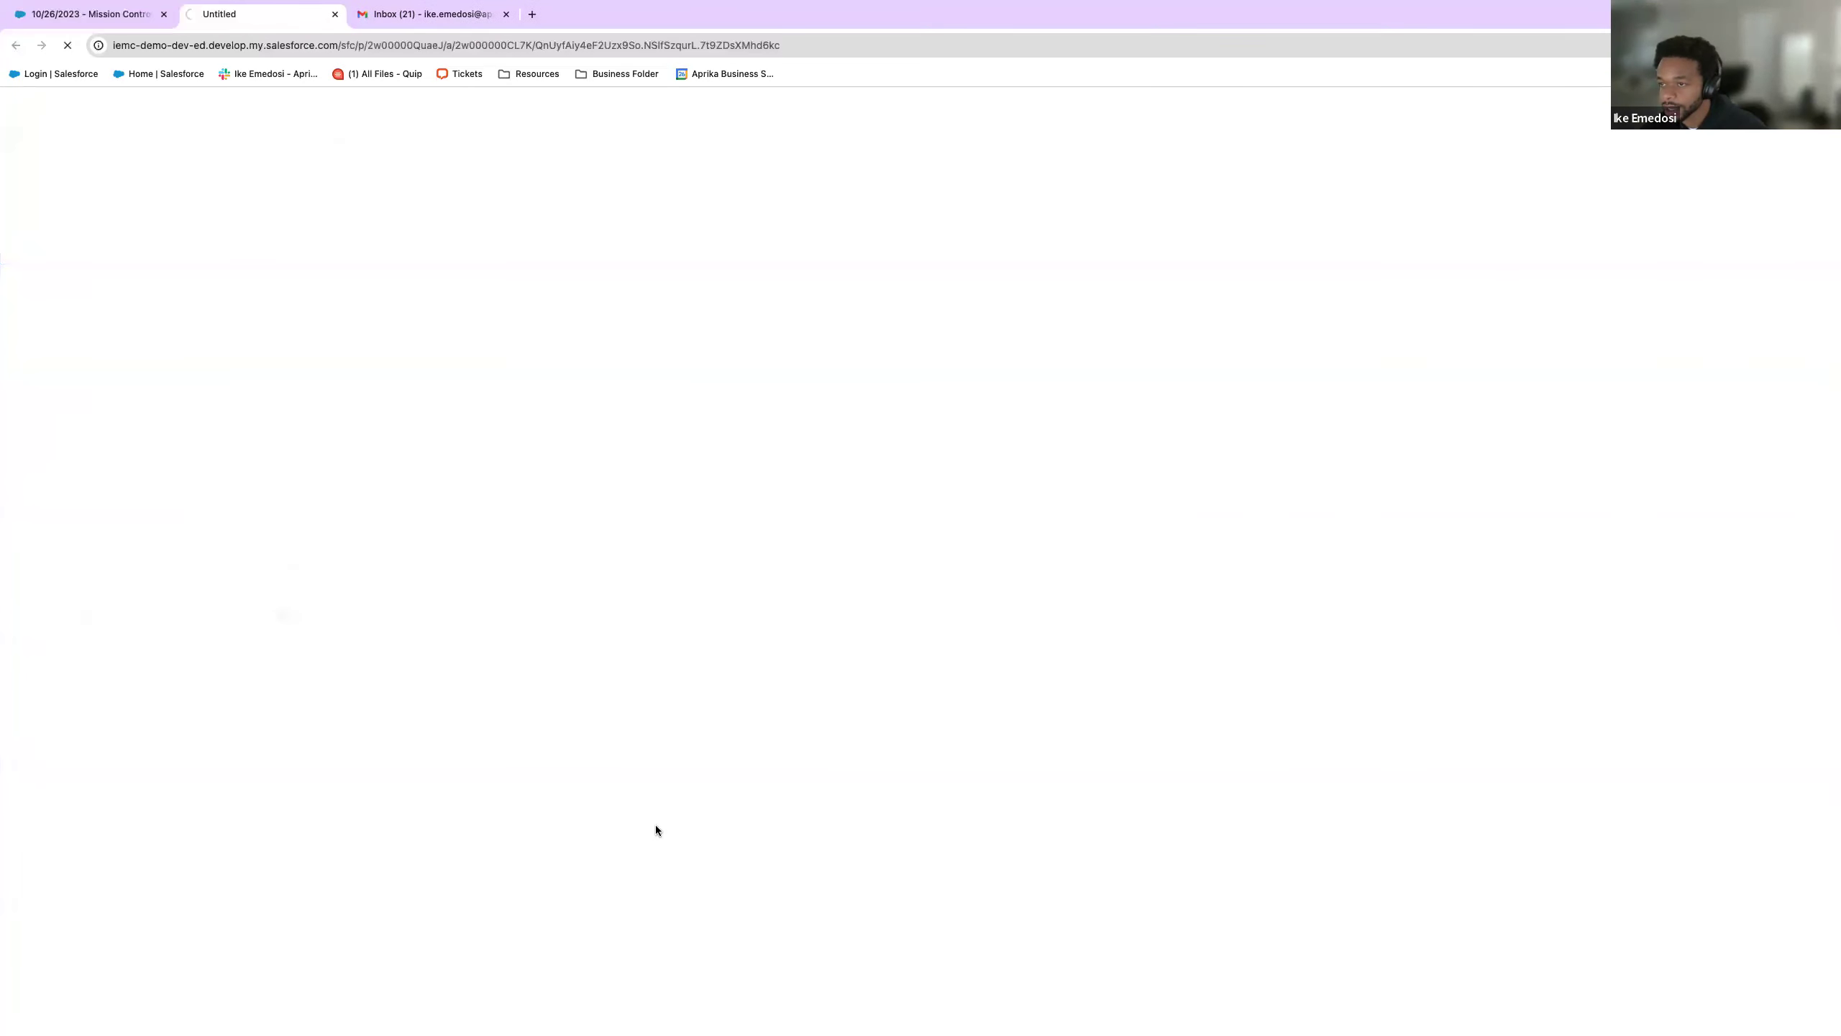
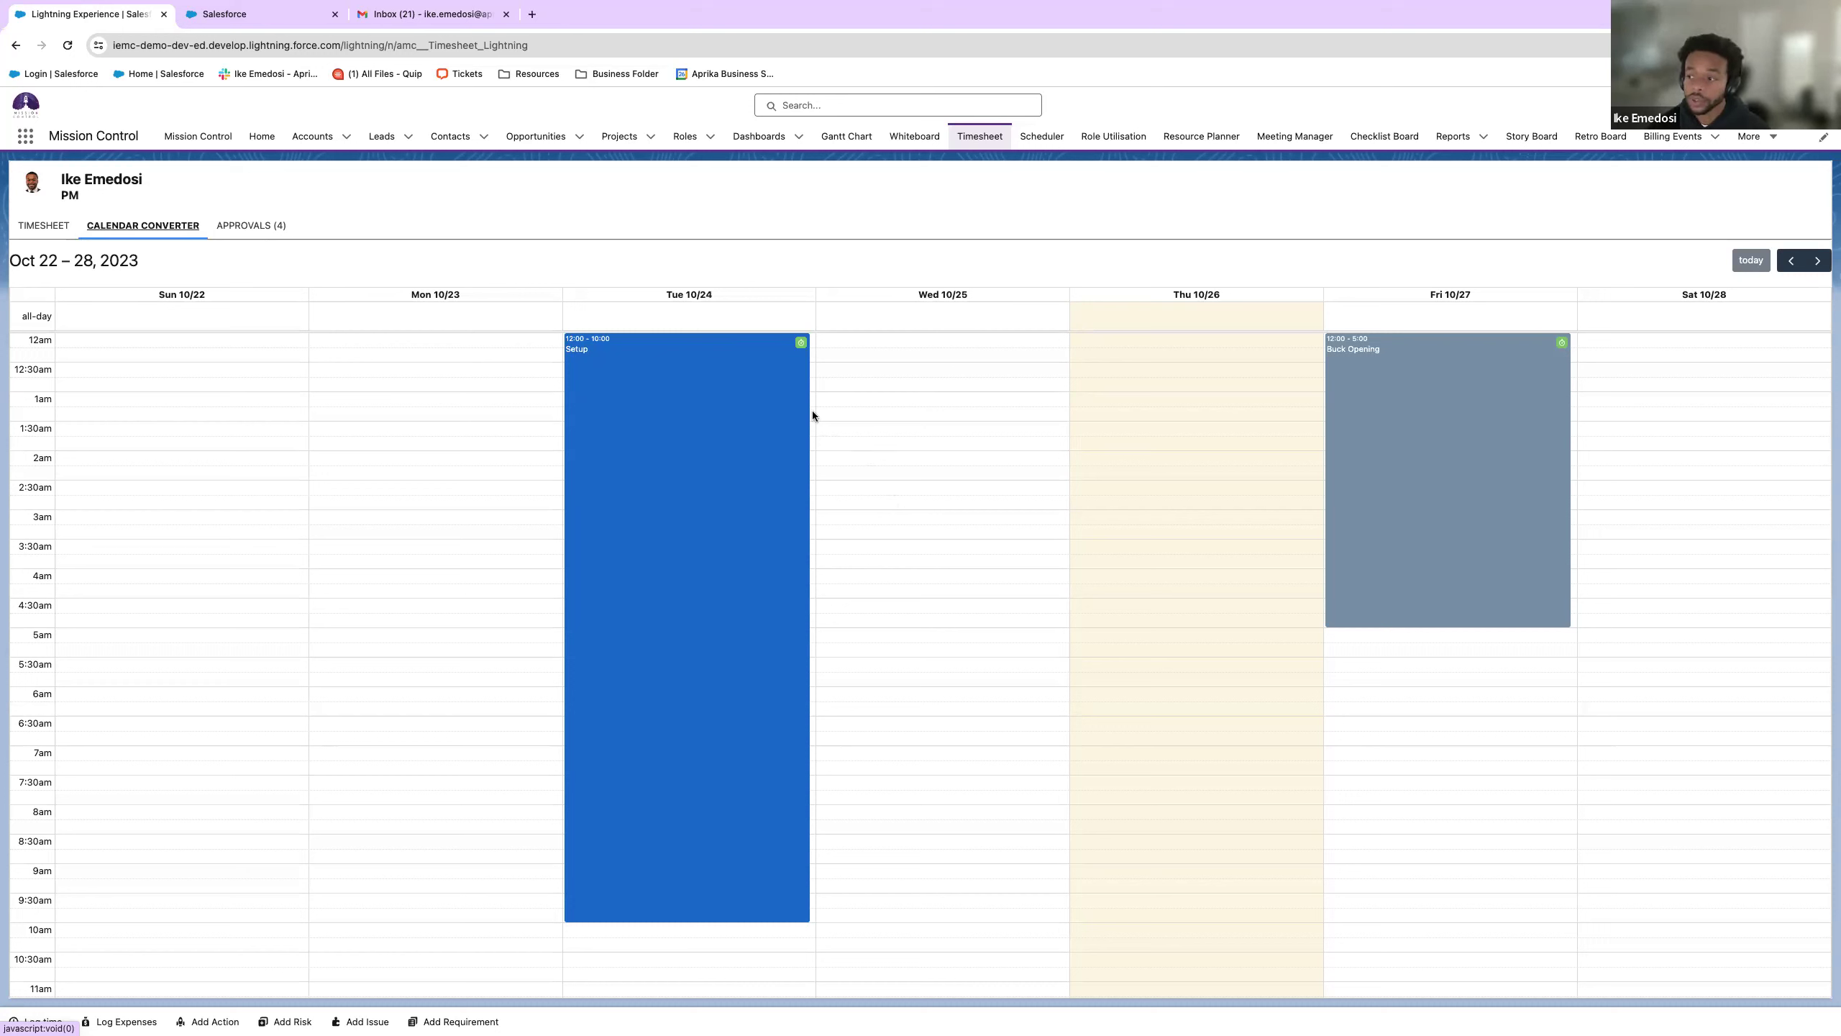
- Review the Log Time form for the Oct 24 Setup calendar event and close it without logging time
click(799, 343)
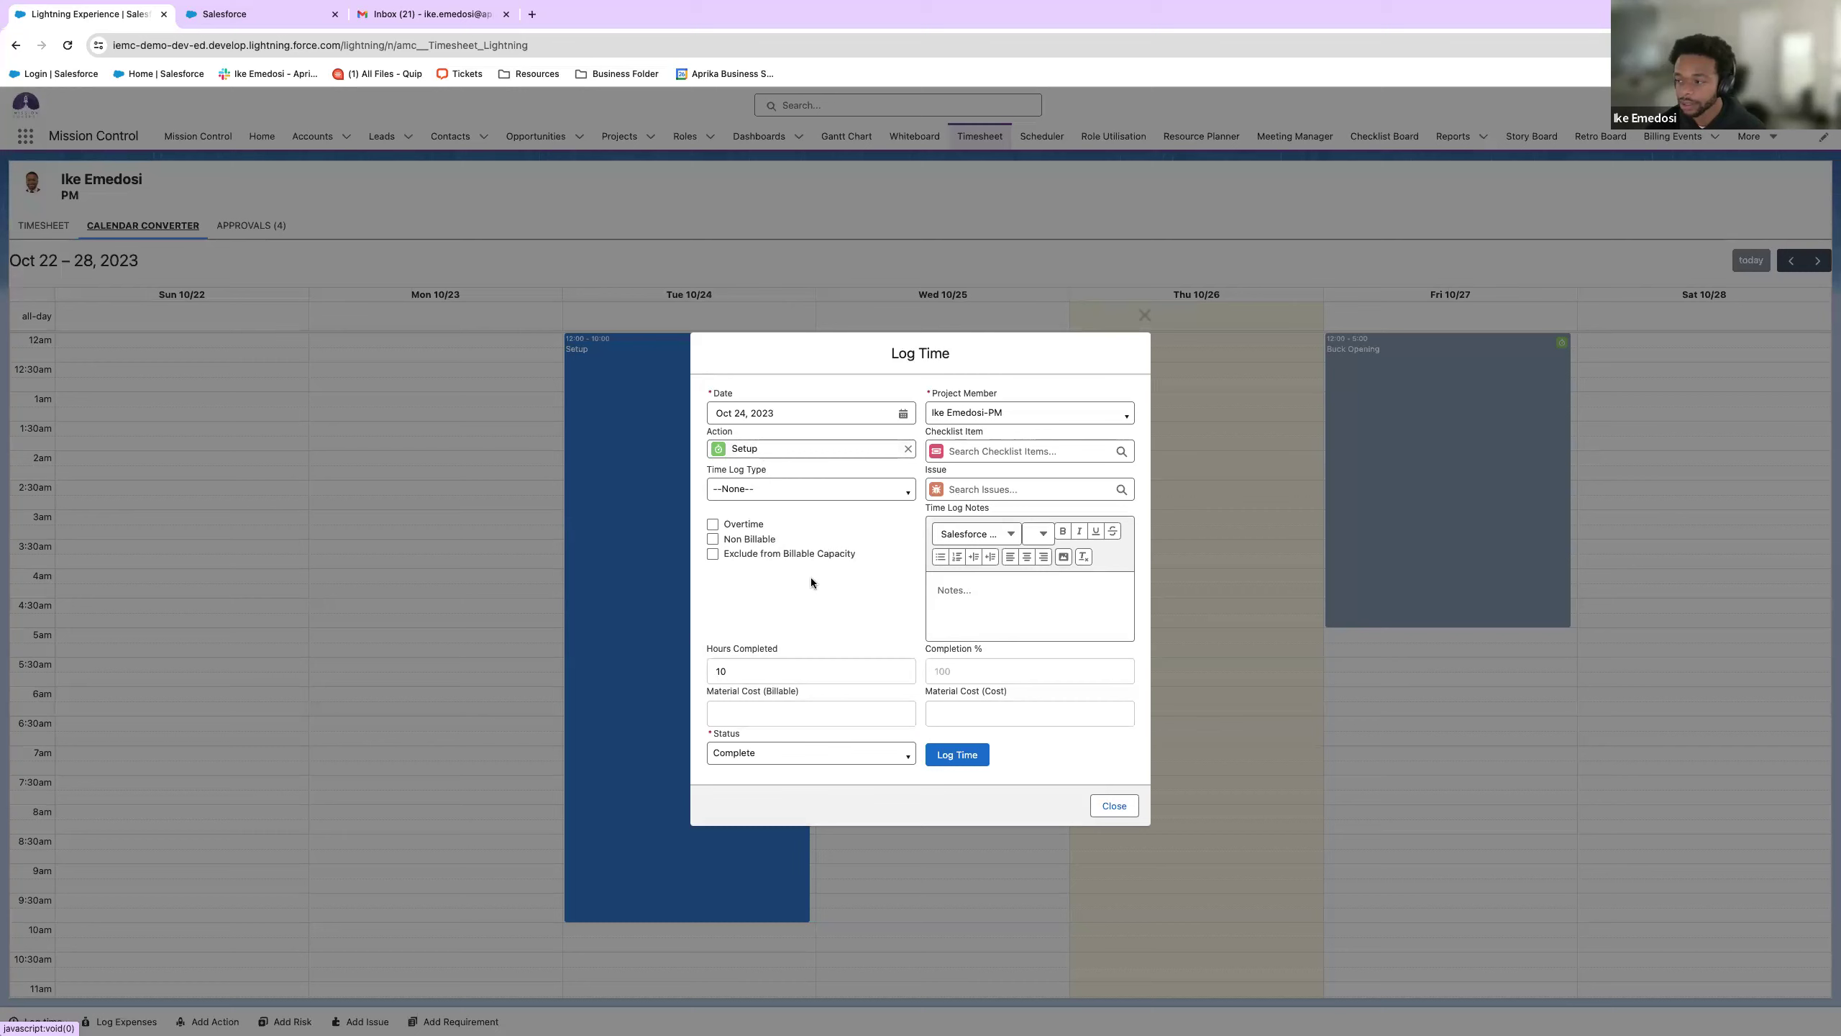
click(1144, 315)
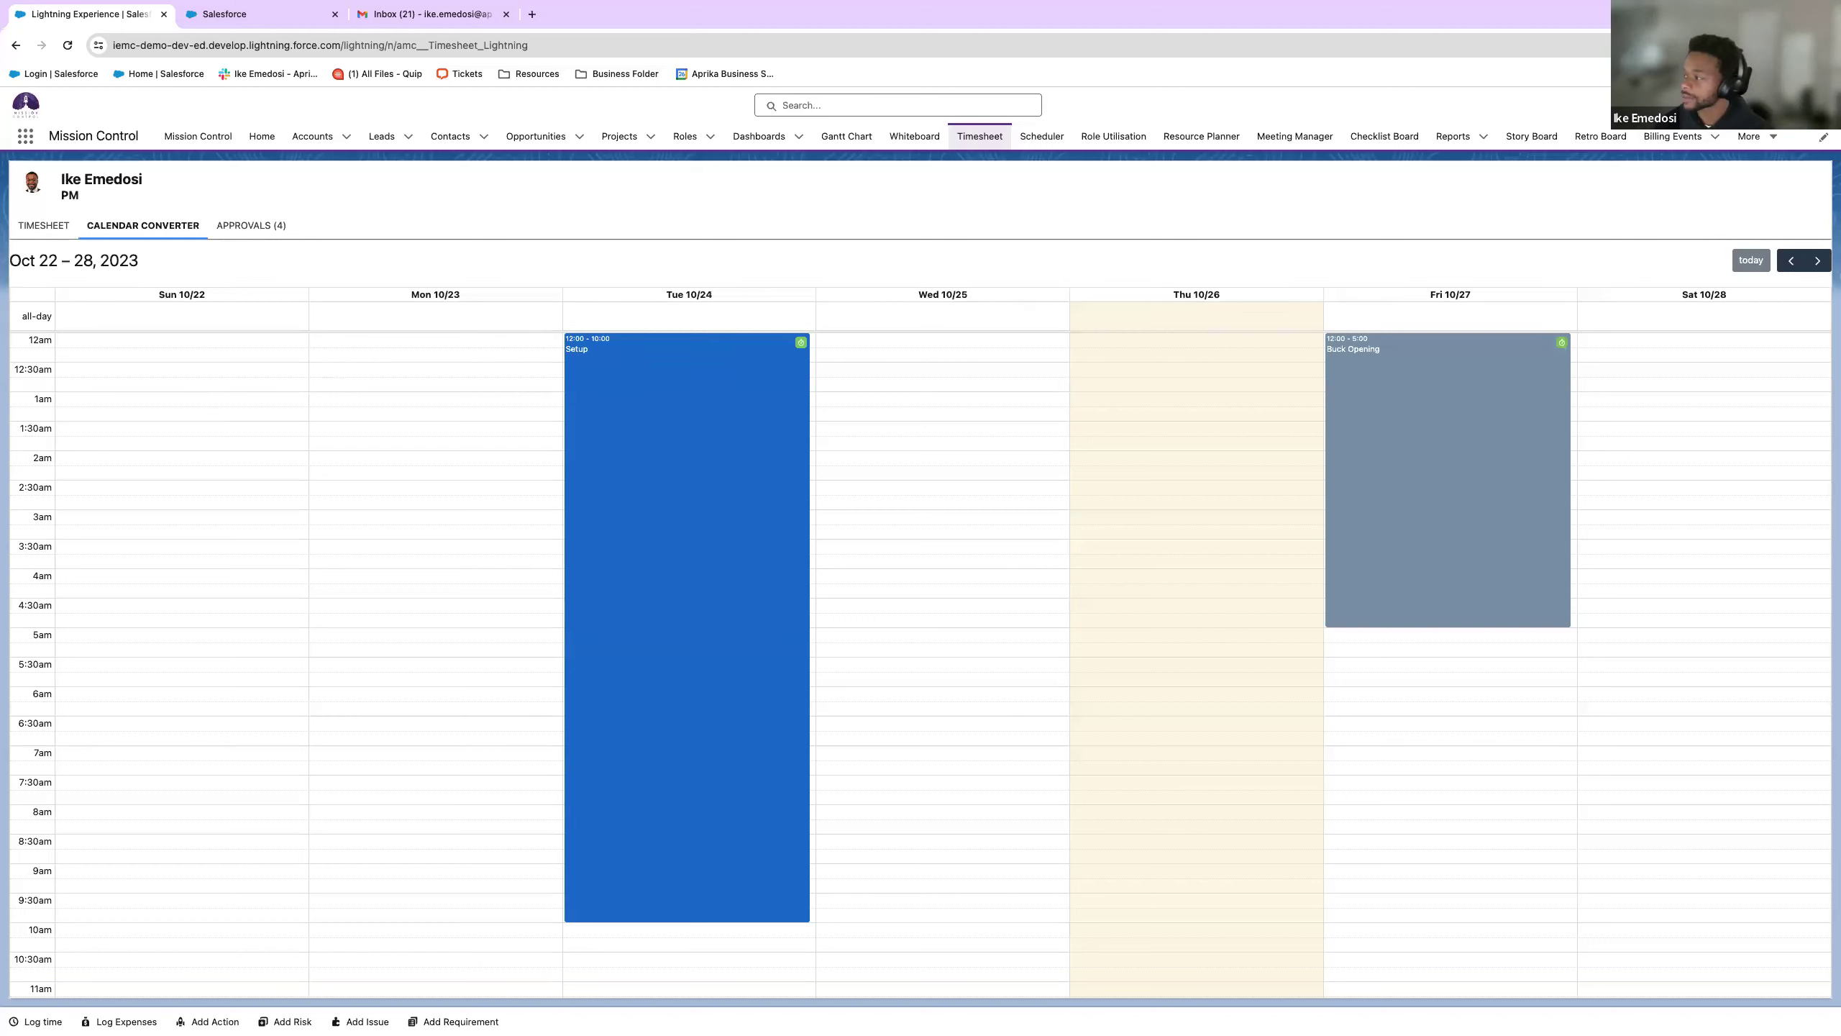
- Find the Users page in Salesforce Setup and log in as the team member who owns the Build Page Content action
click(1715, 105)
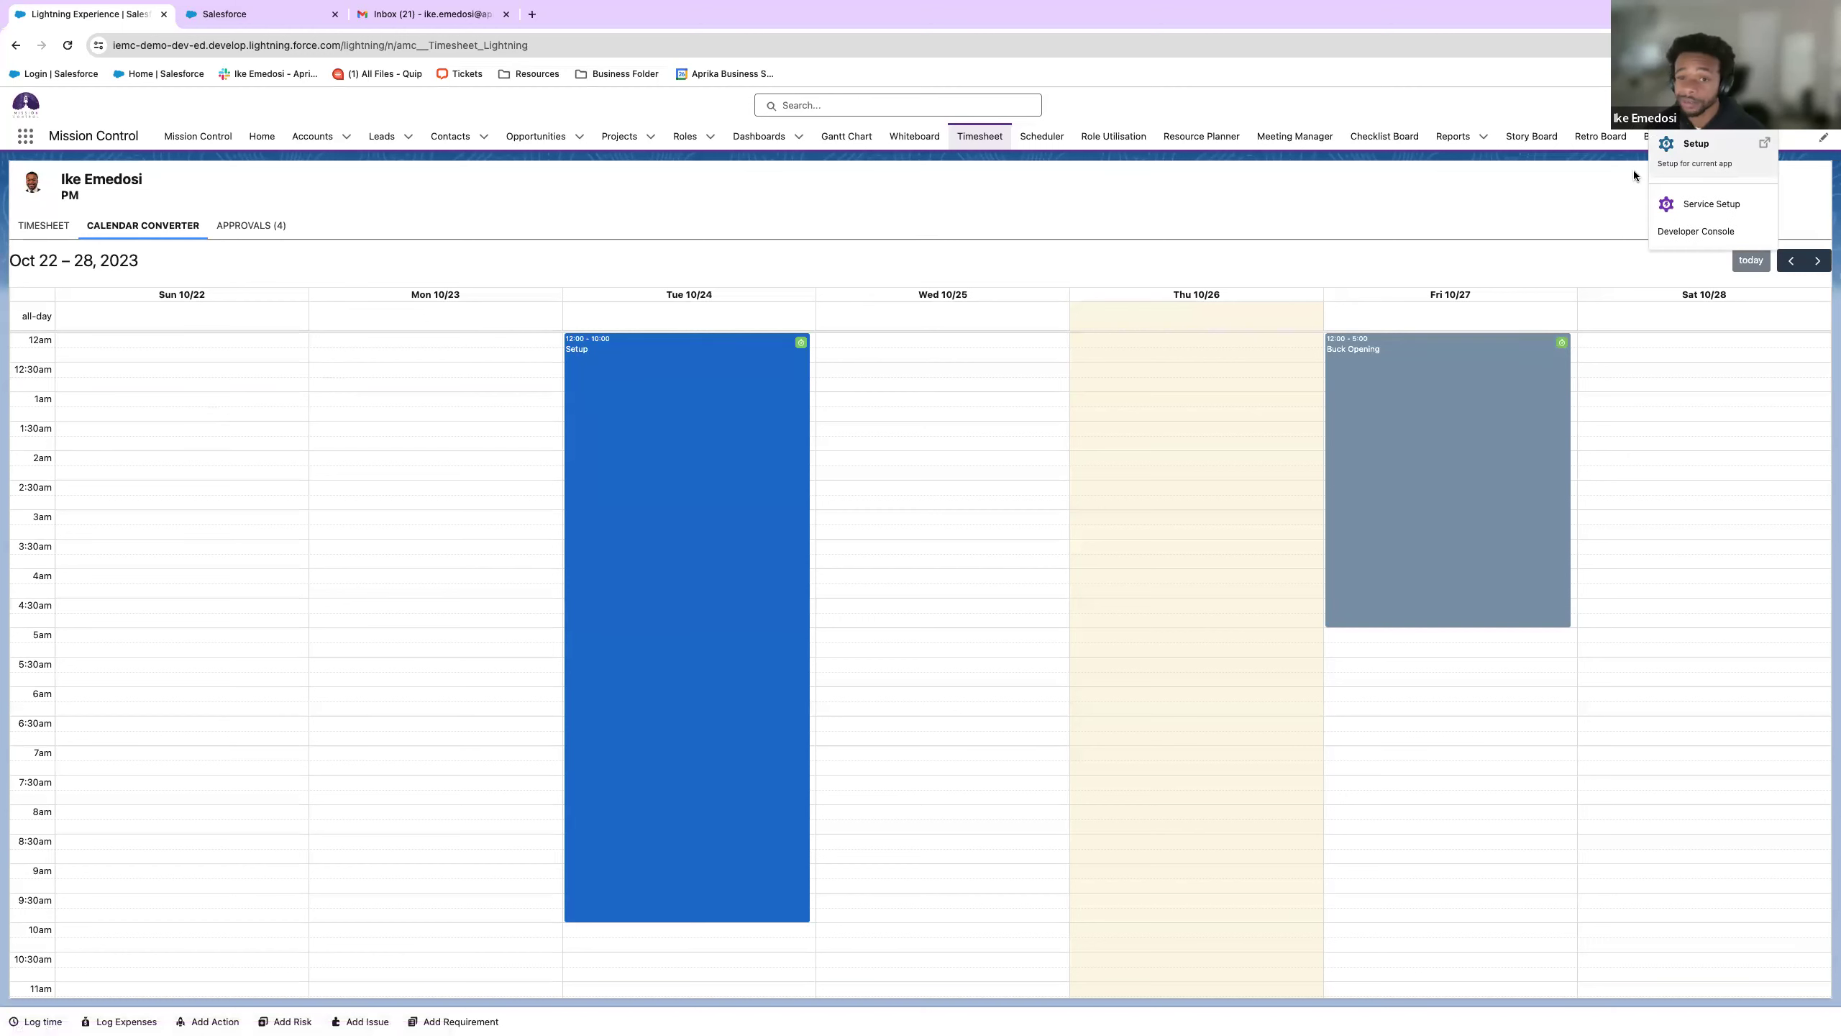
click(1656, 173)
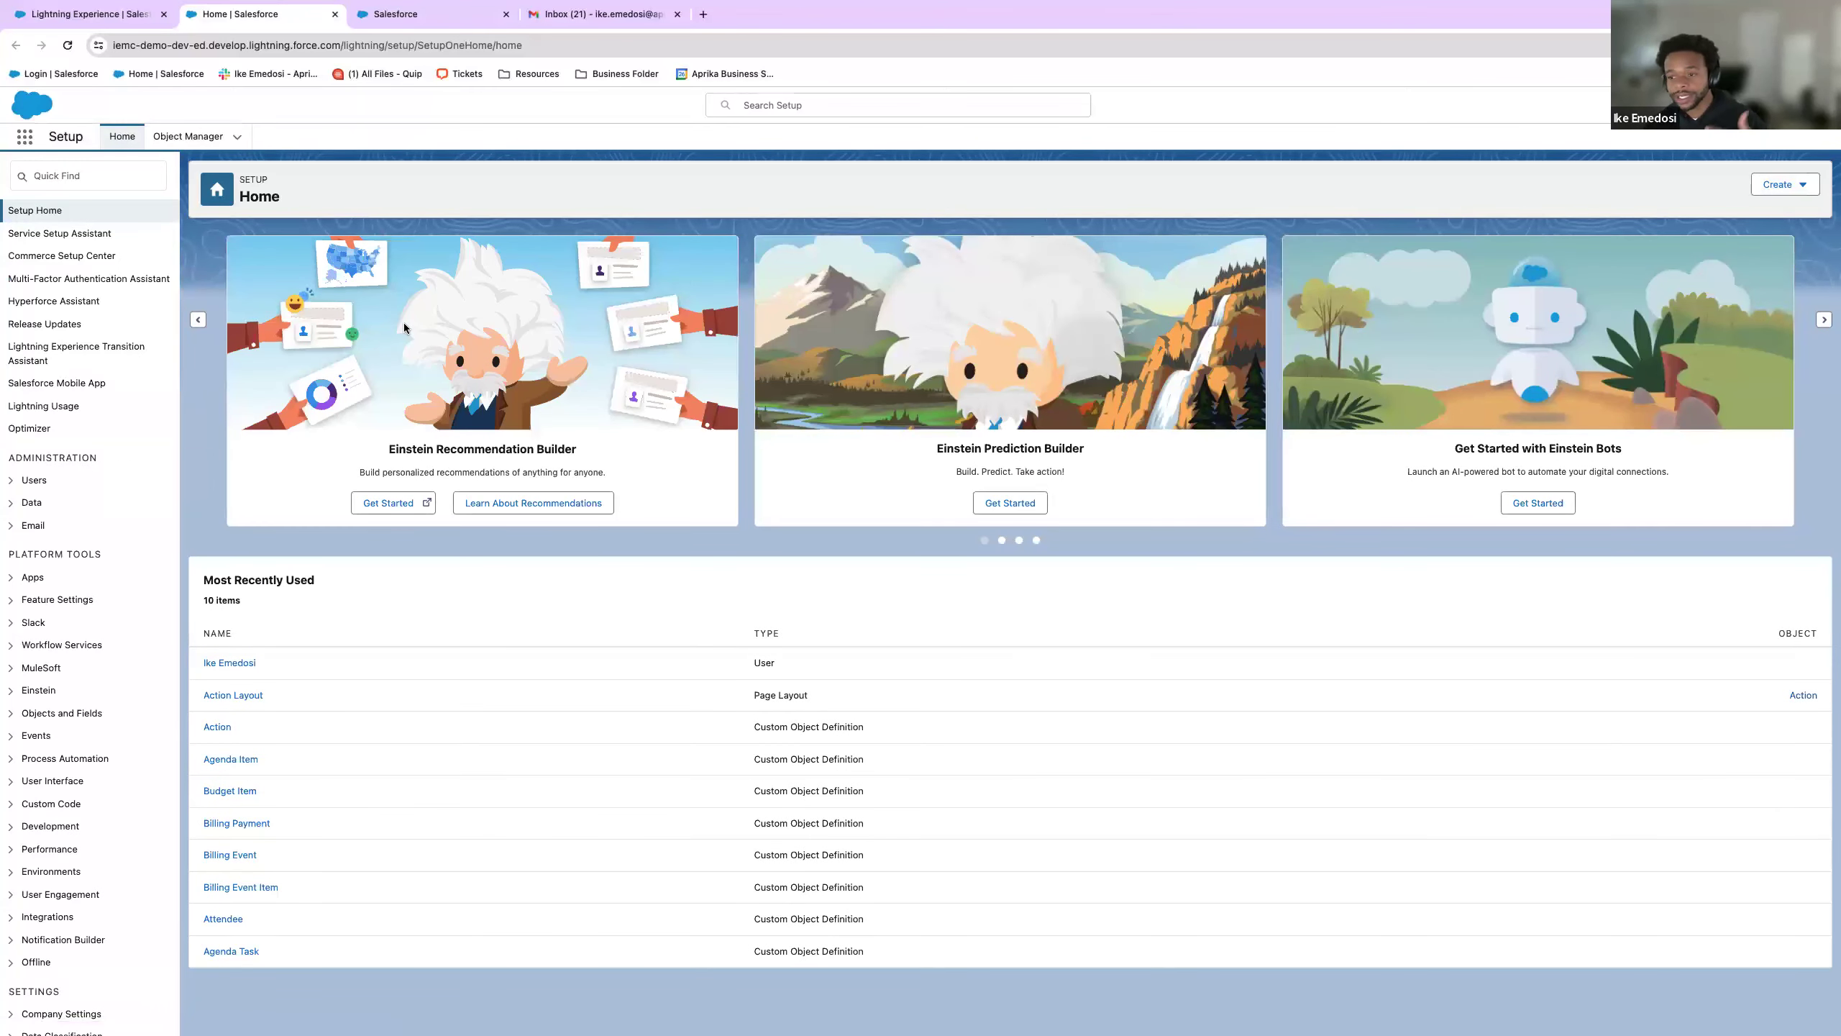
click(129, 167)
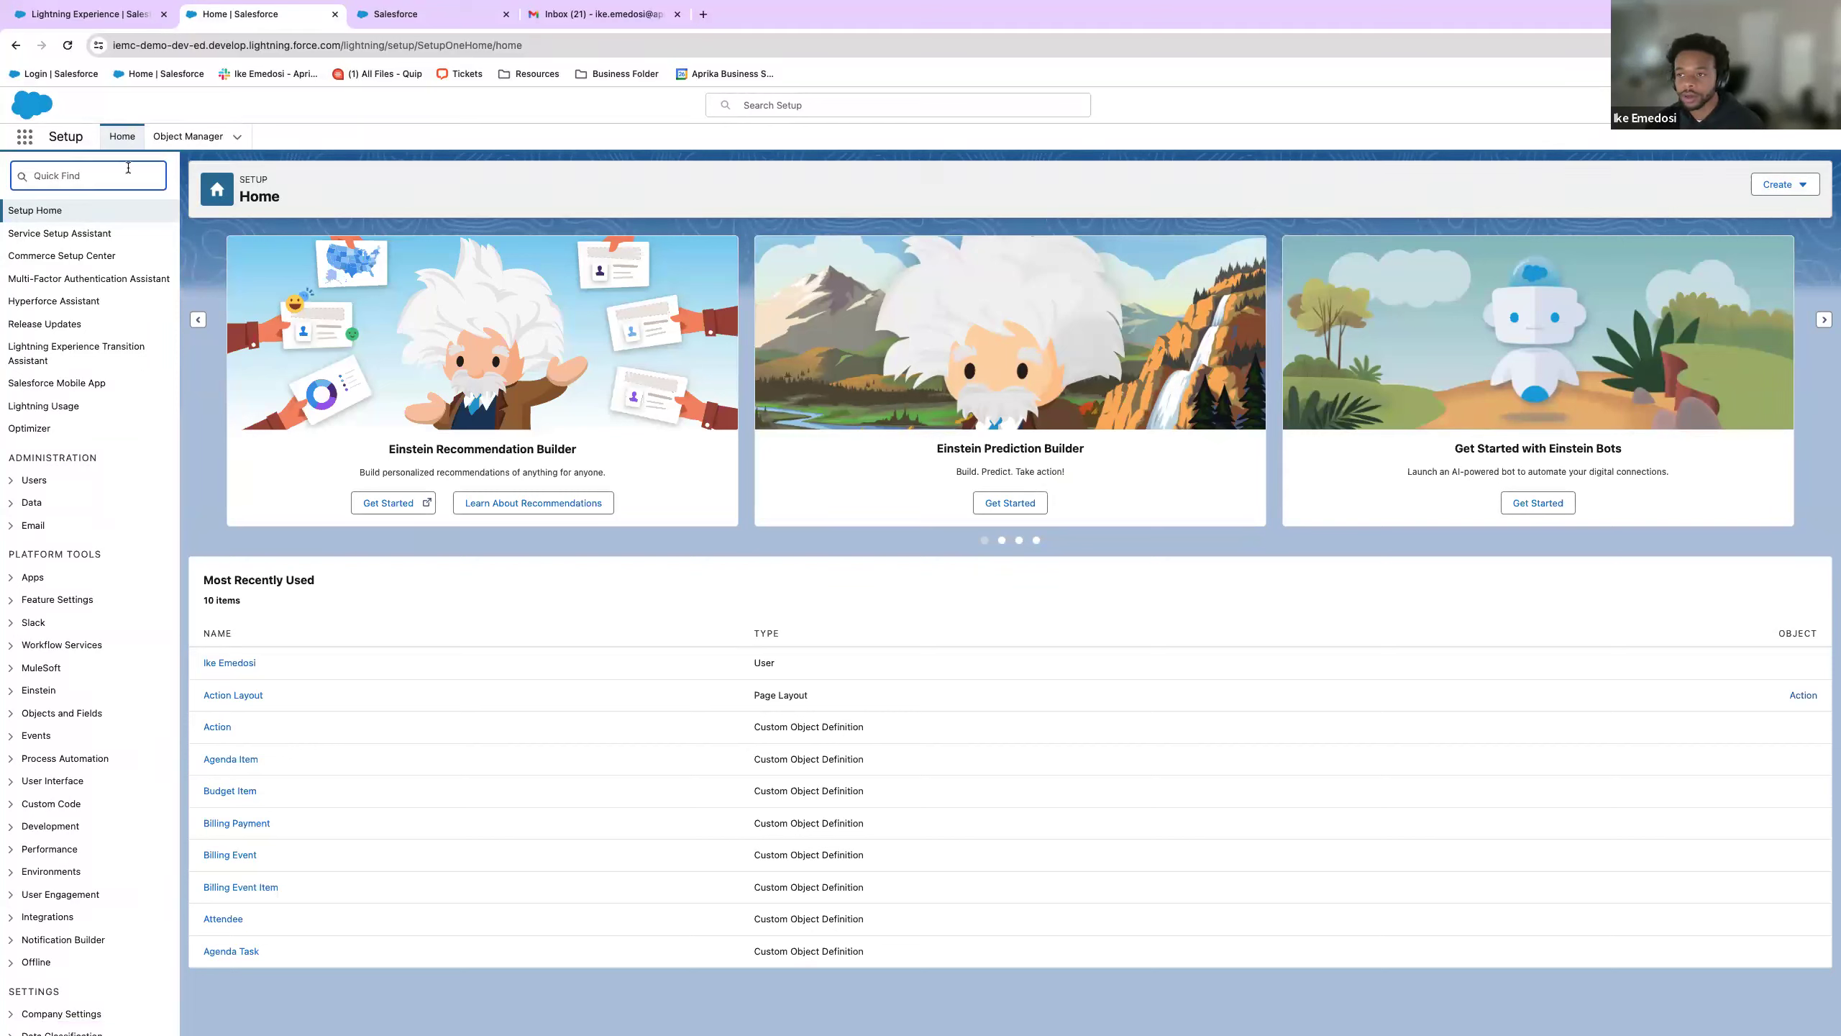
text(user)
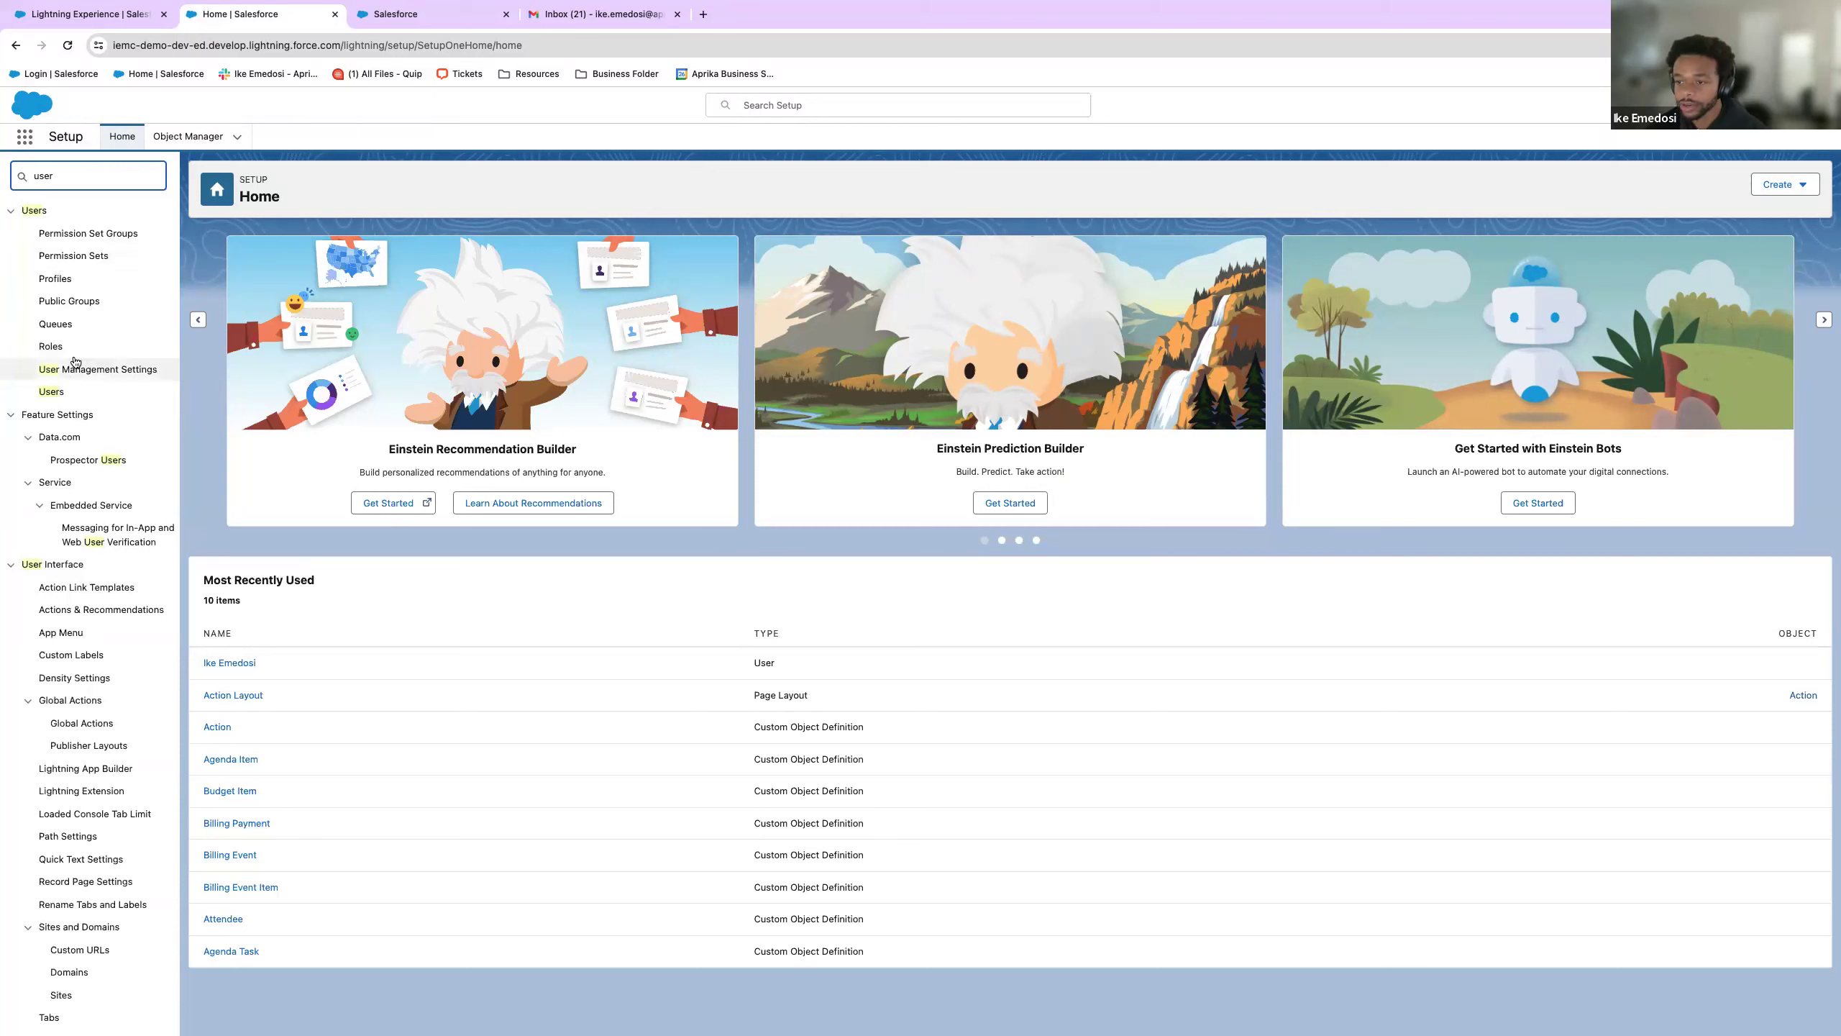
click(51, 392)
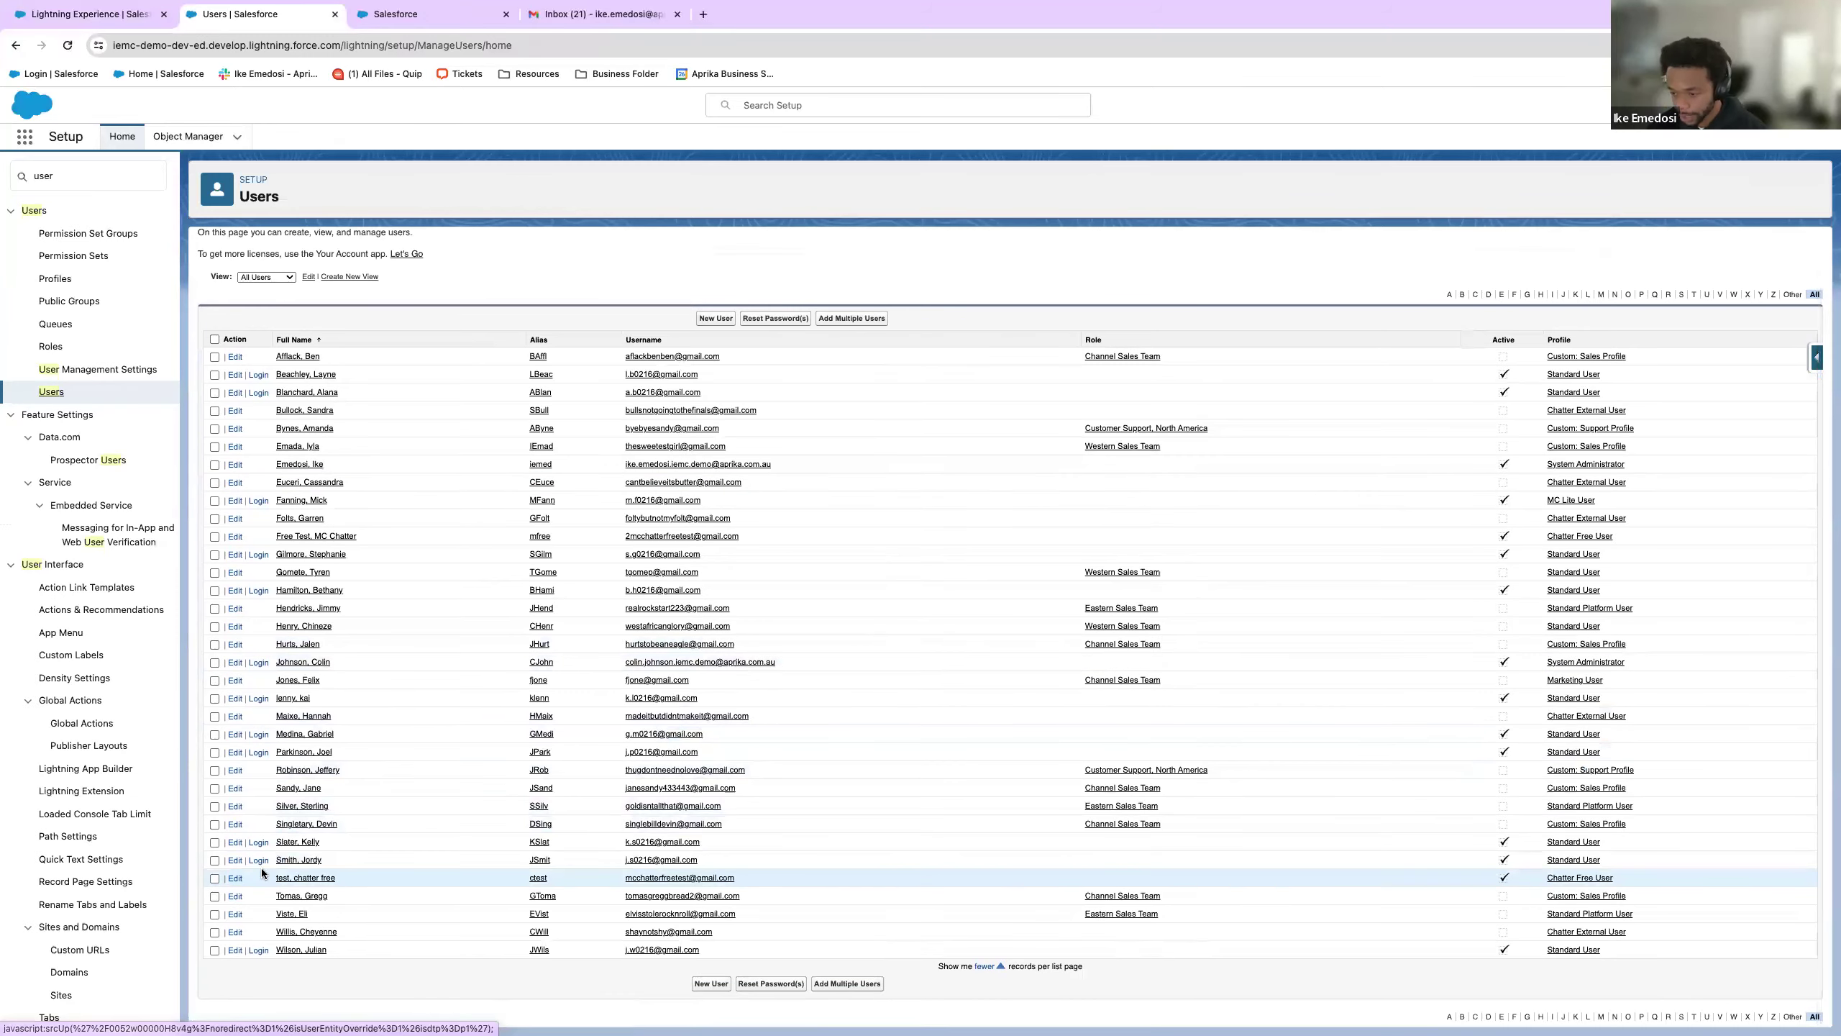
click(257, 842)
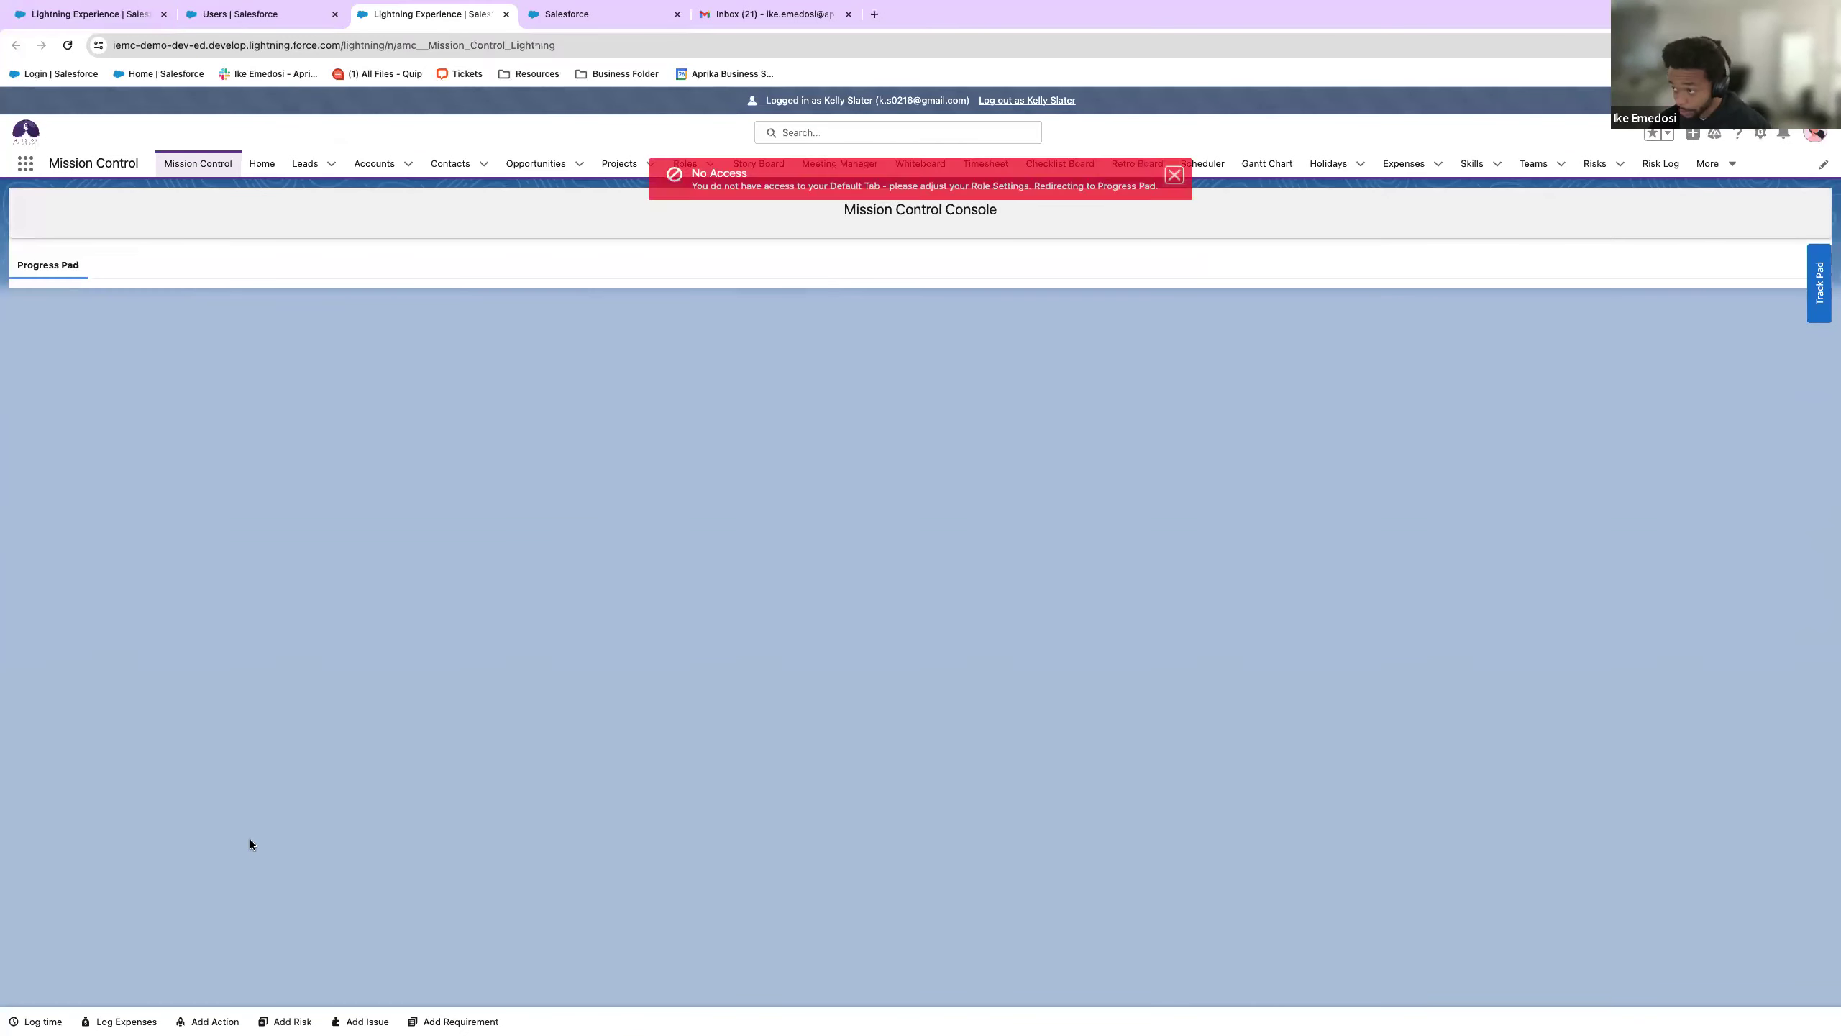
click(1175, 176)
- Switch to the Mission Control Team Member app and dismiss the access notice
click(25, 167)
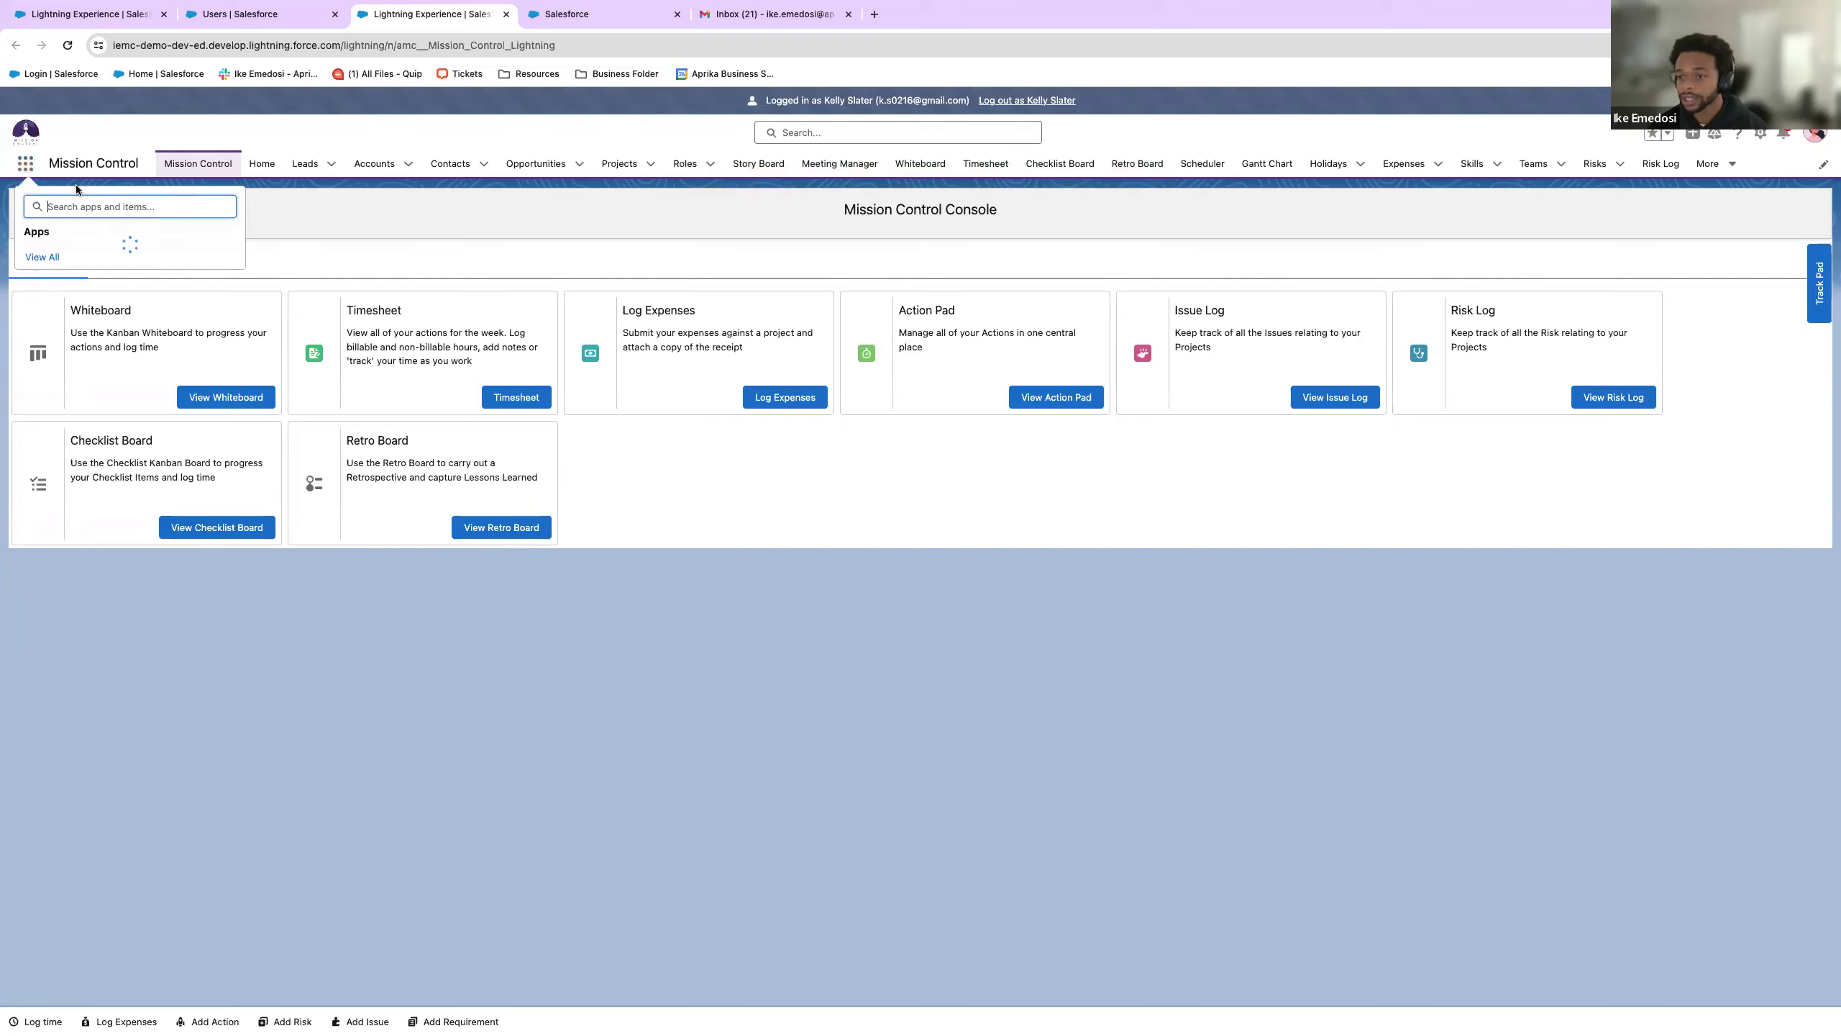
text(mission)
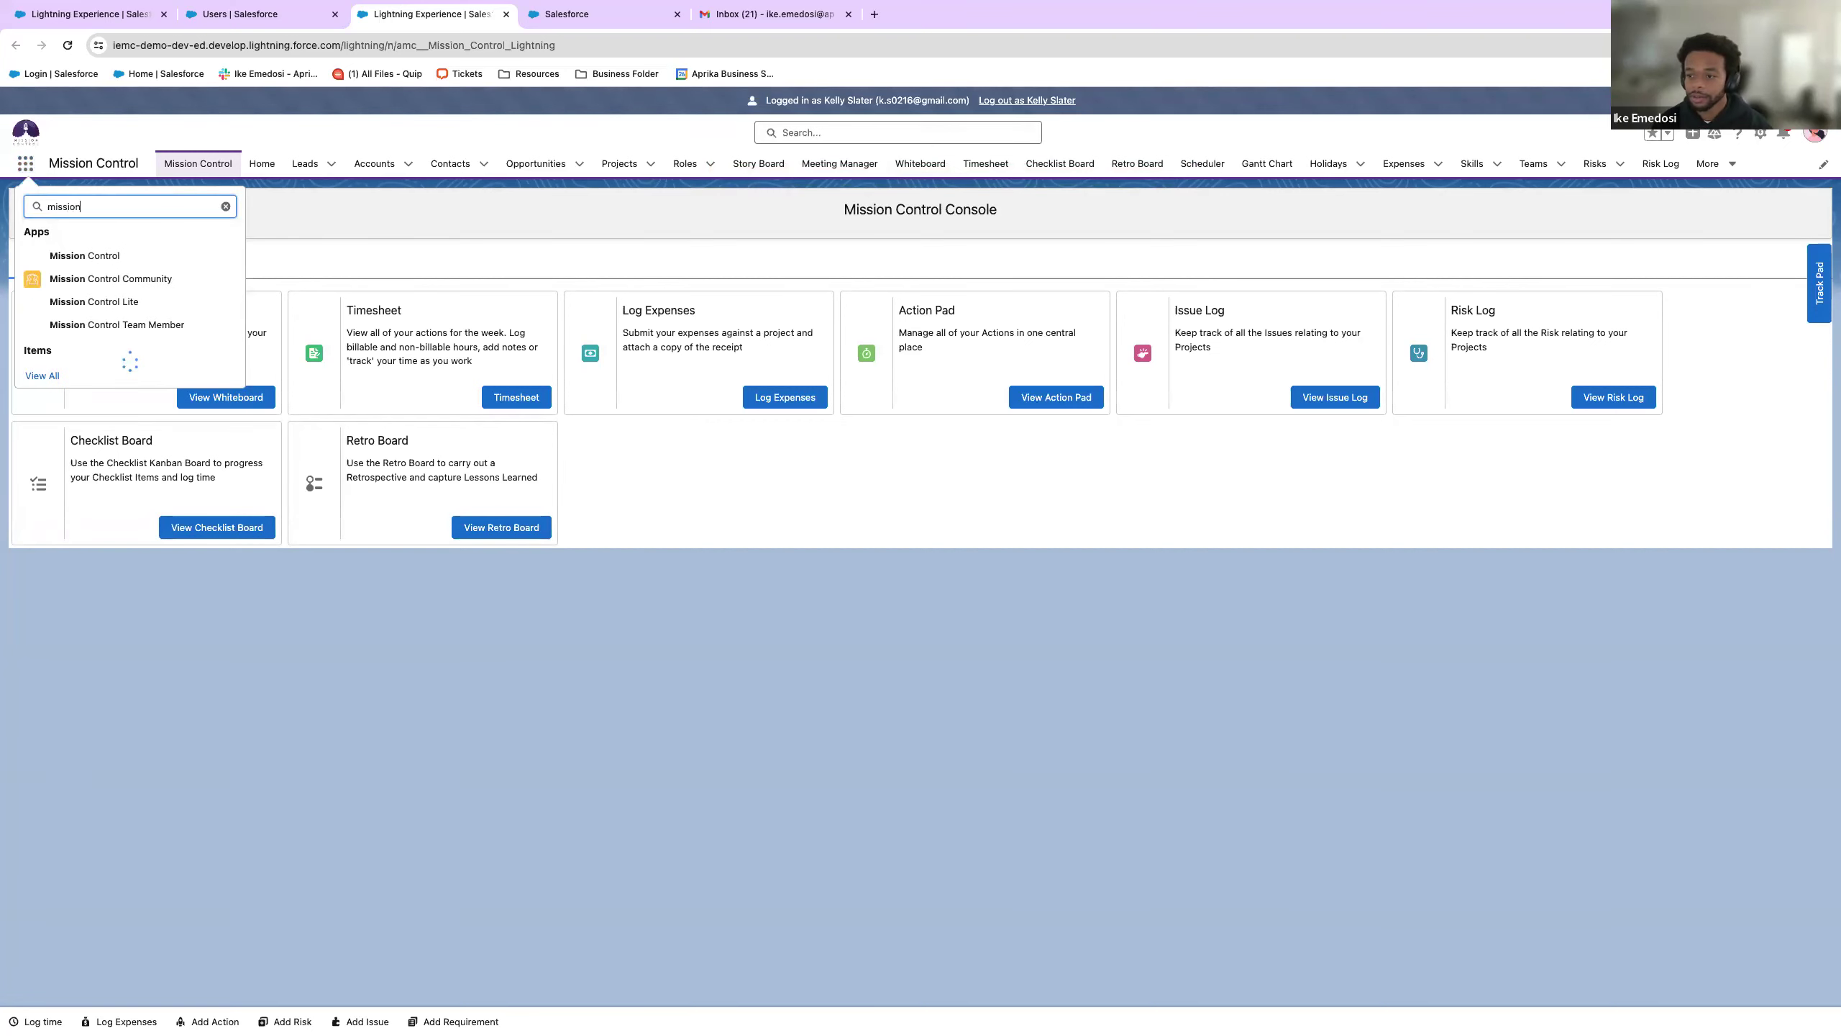
click(140, 323)
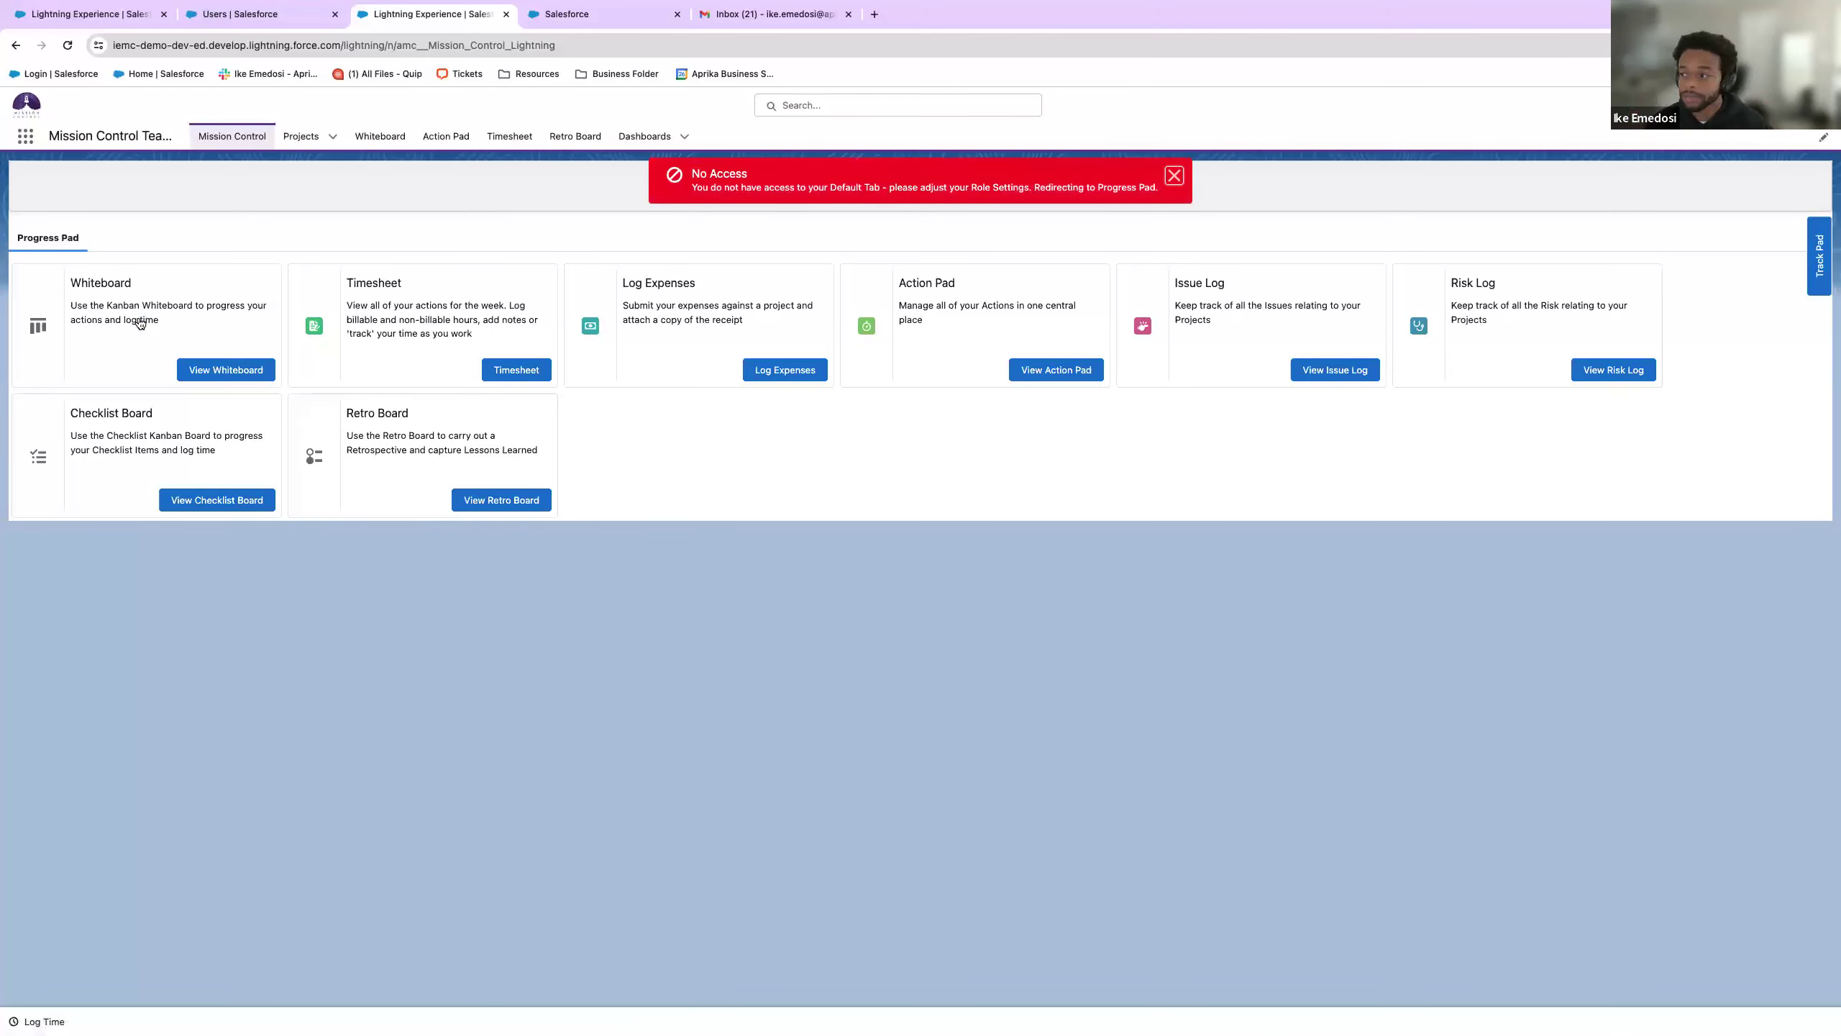
click(1174, 176)
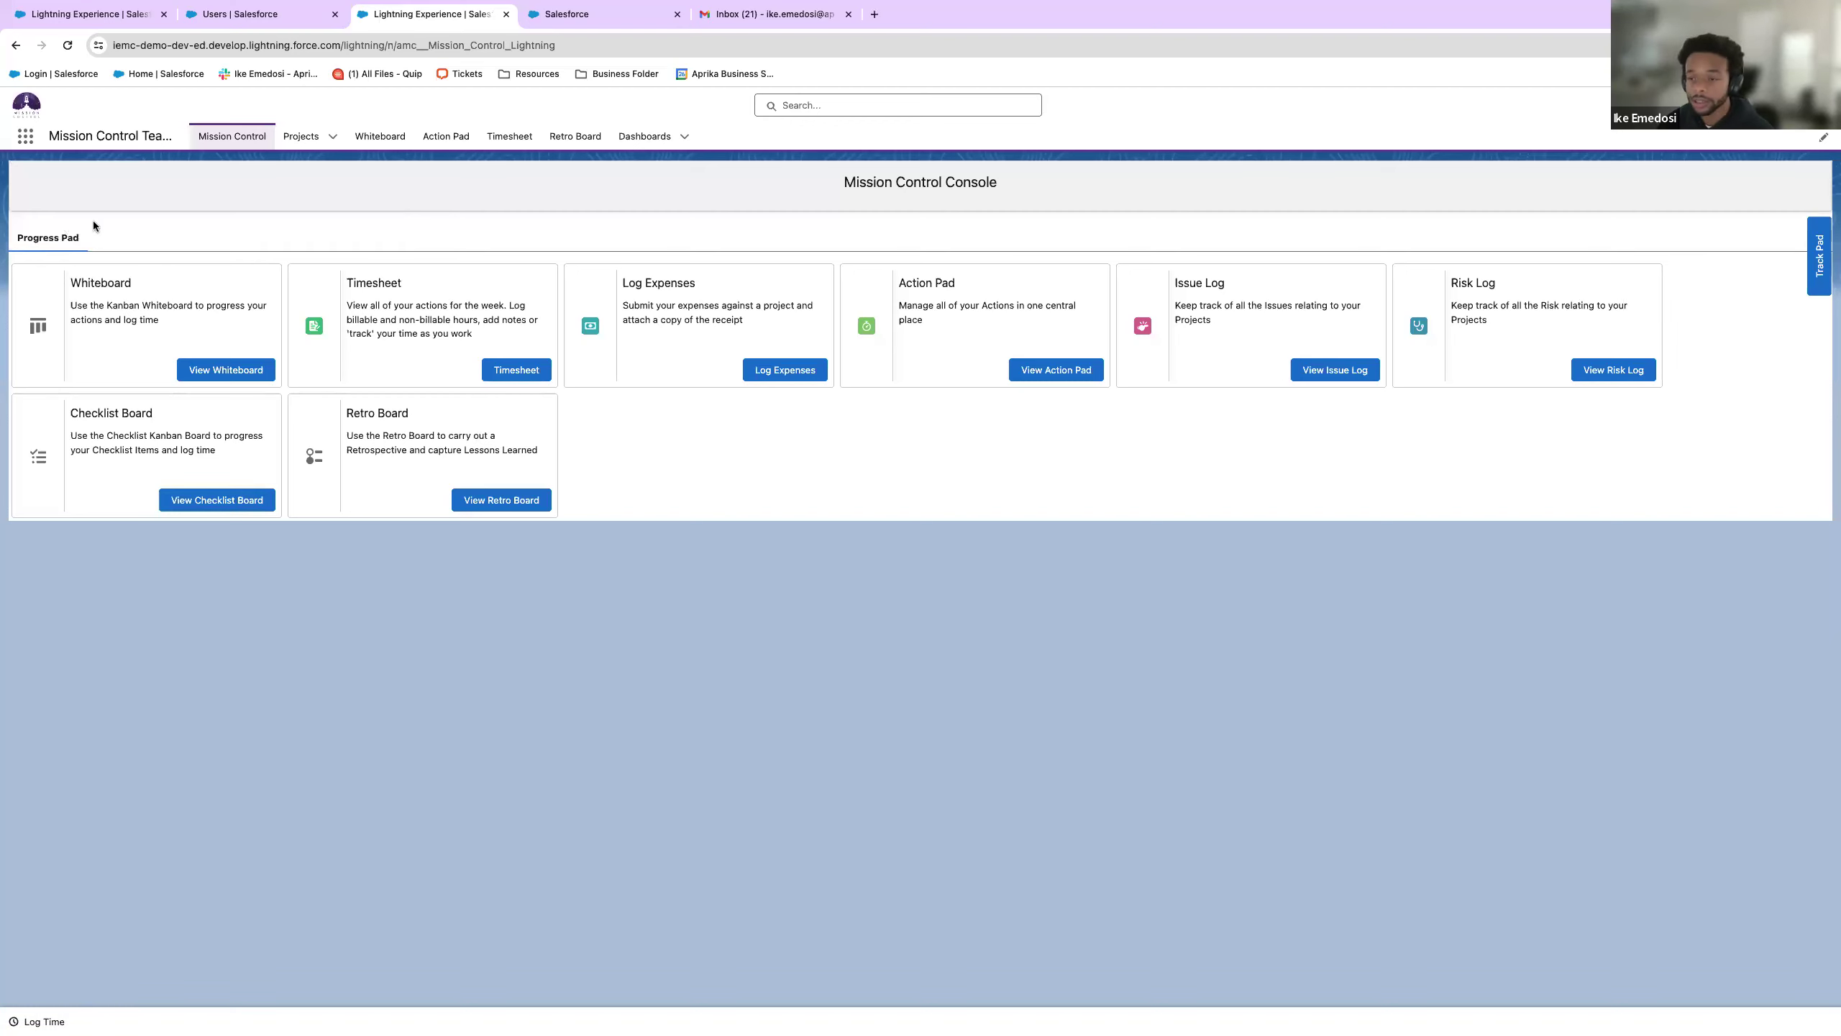
- Open the Webinar Website Build project and collapse its Work Breakdown Structure to the milestone level
click(301, 141)
click(178, 265)
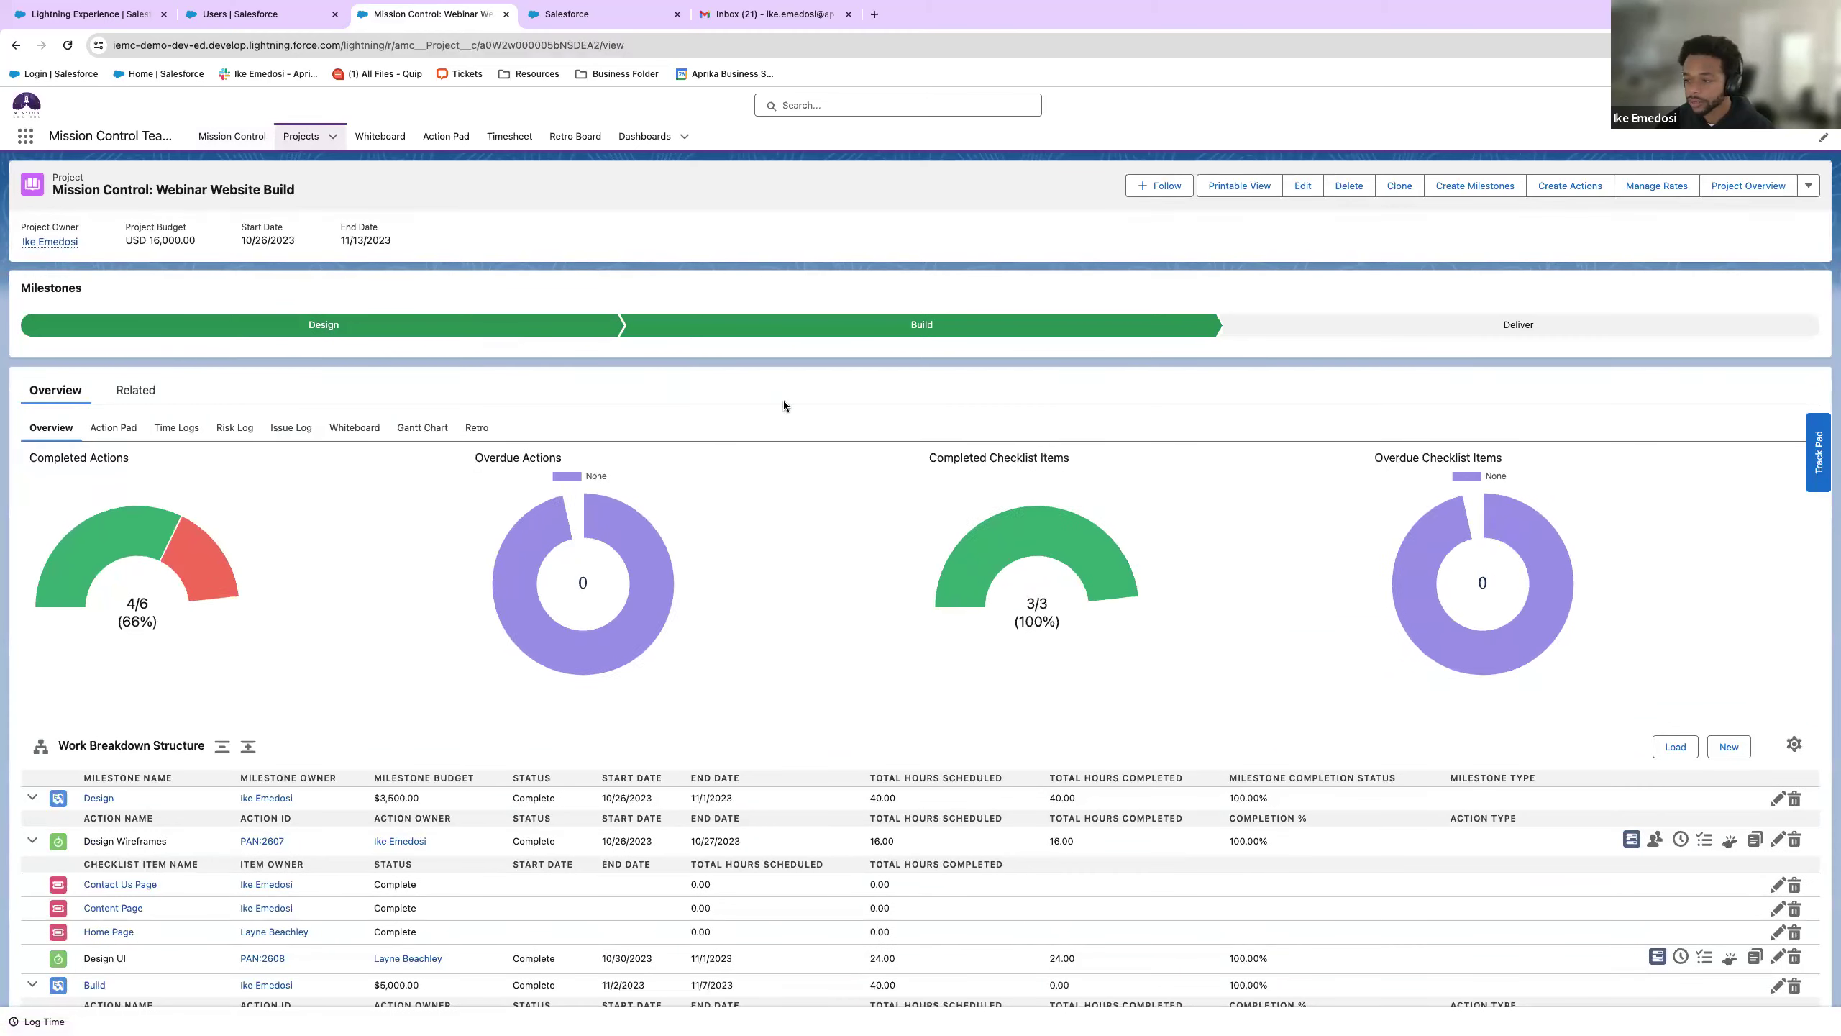
click(222, 750)
click(222, 752)
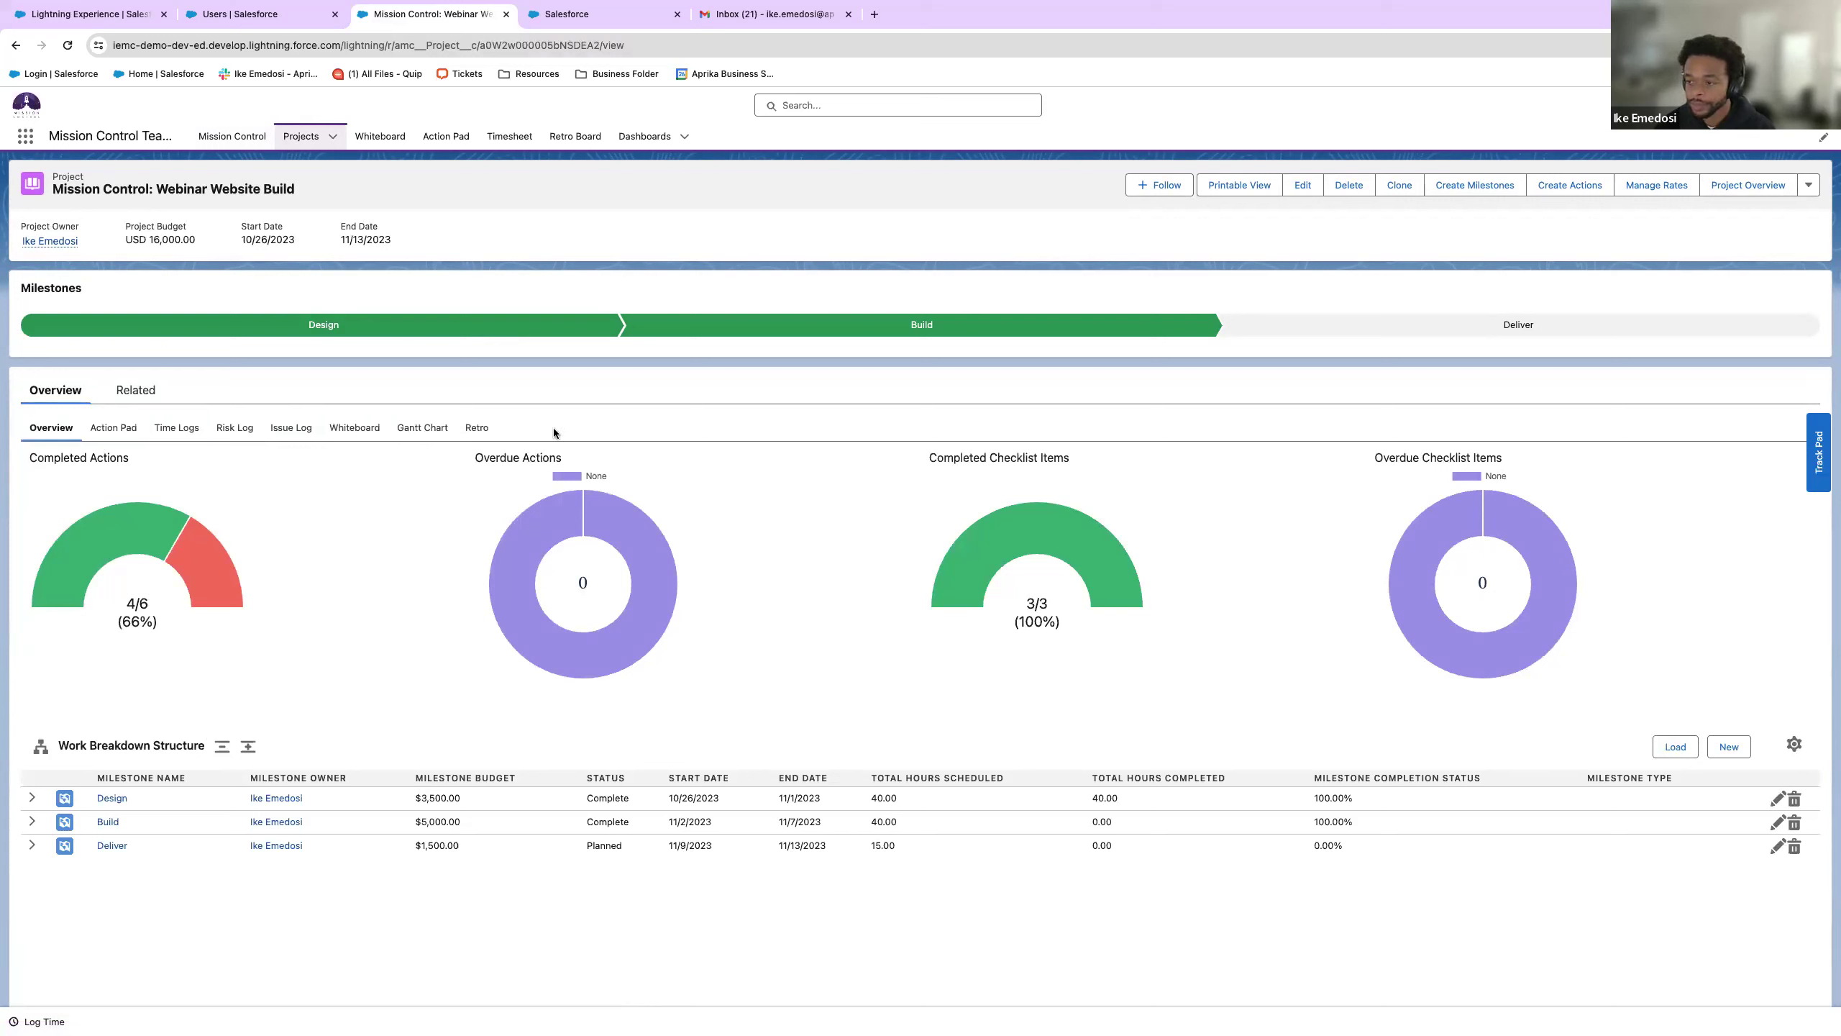
- Examine the project's Retrospective Board with its learning columns and return to the project overview
click(483, 429)
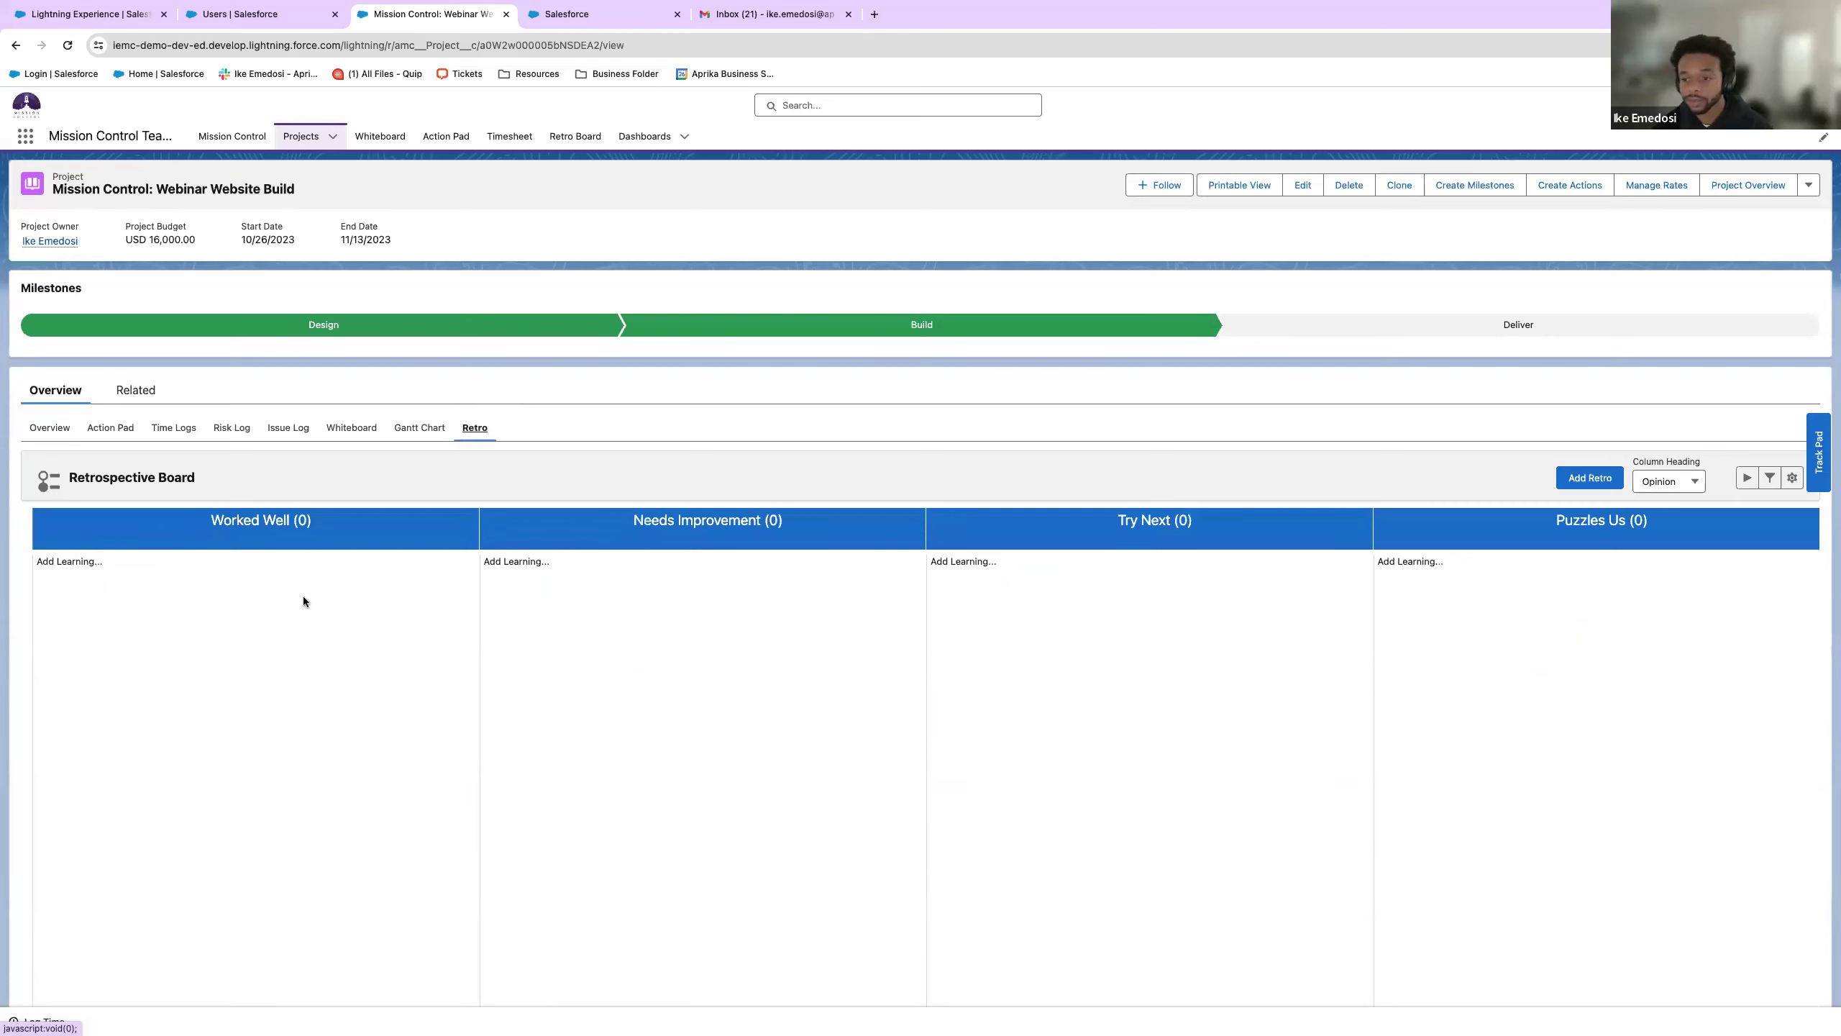
scroll(673, 740, down, 2)
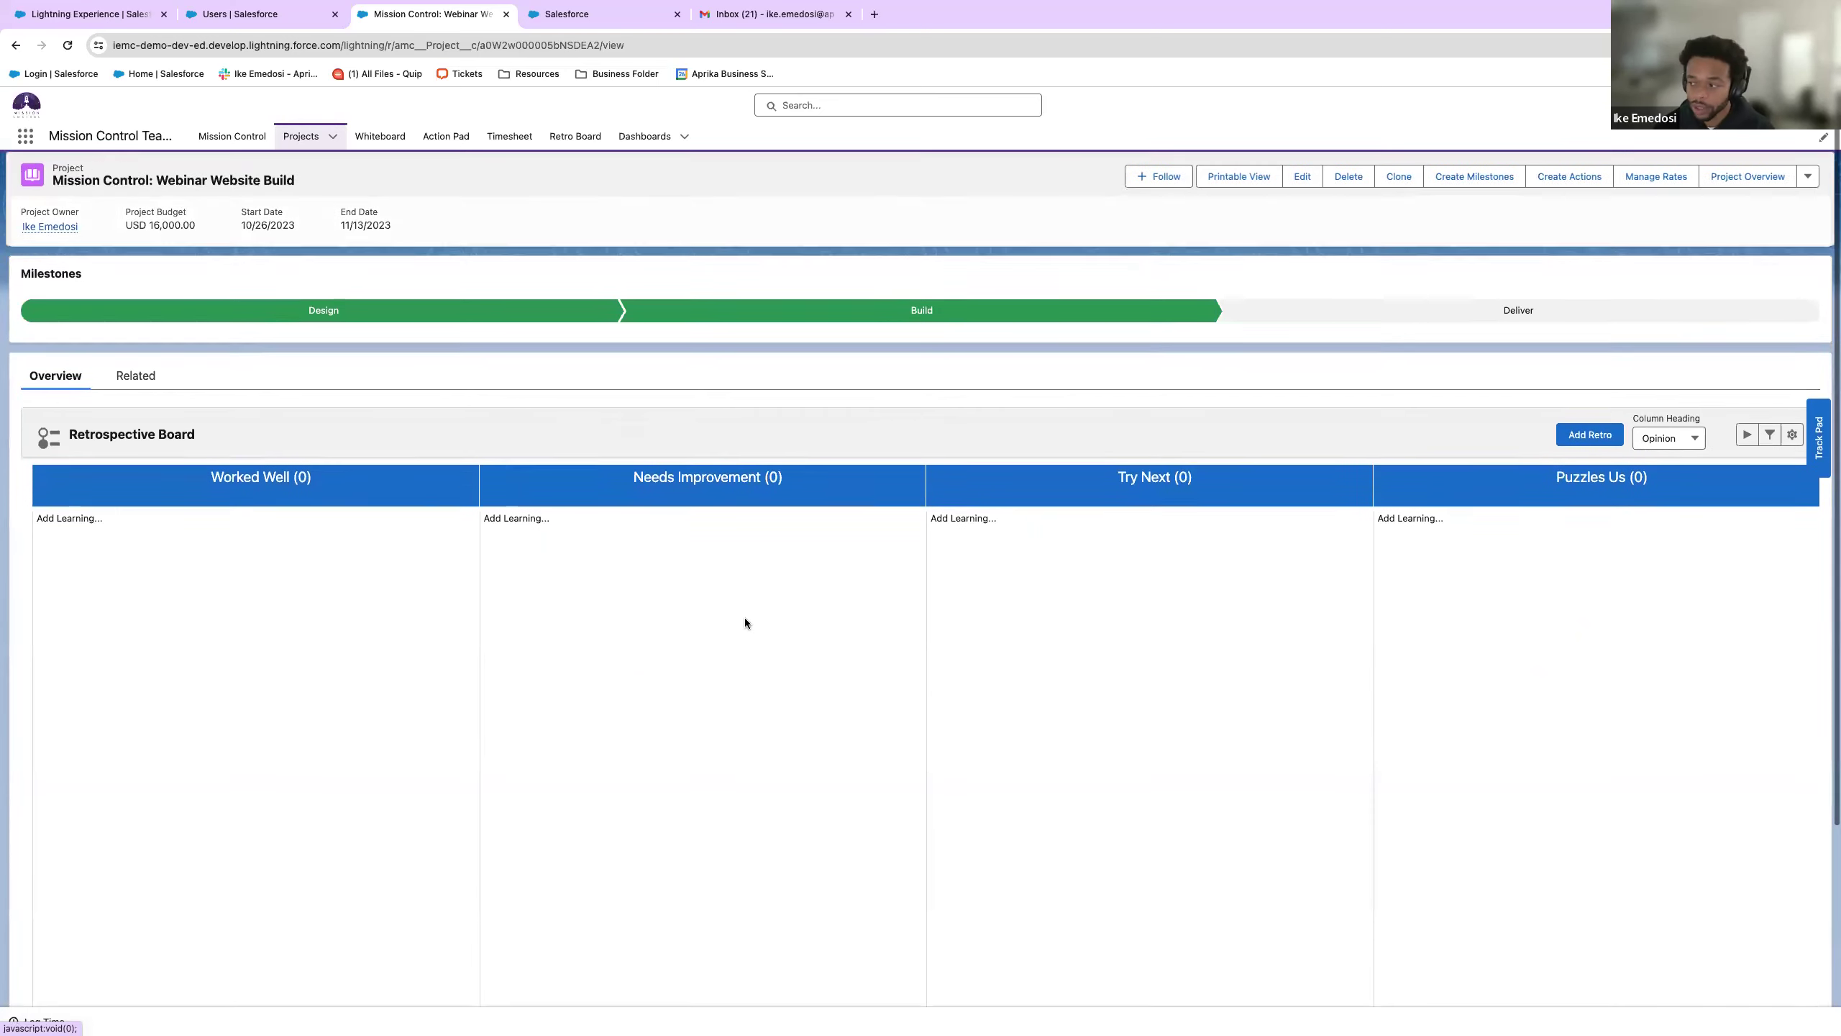
scroll(745, 622, down, 1)
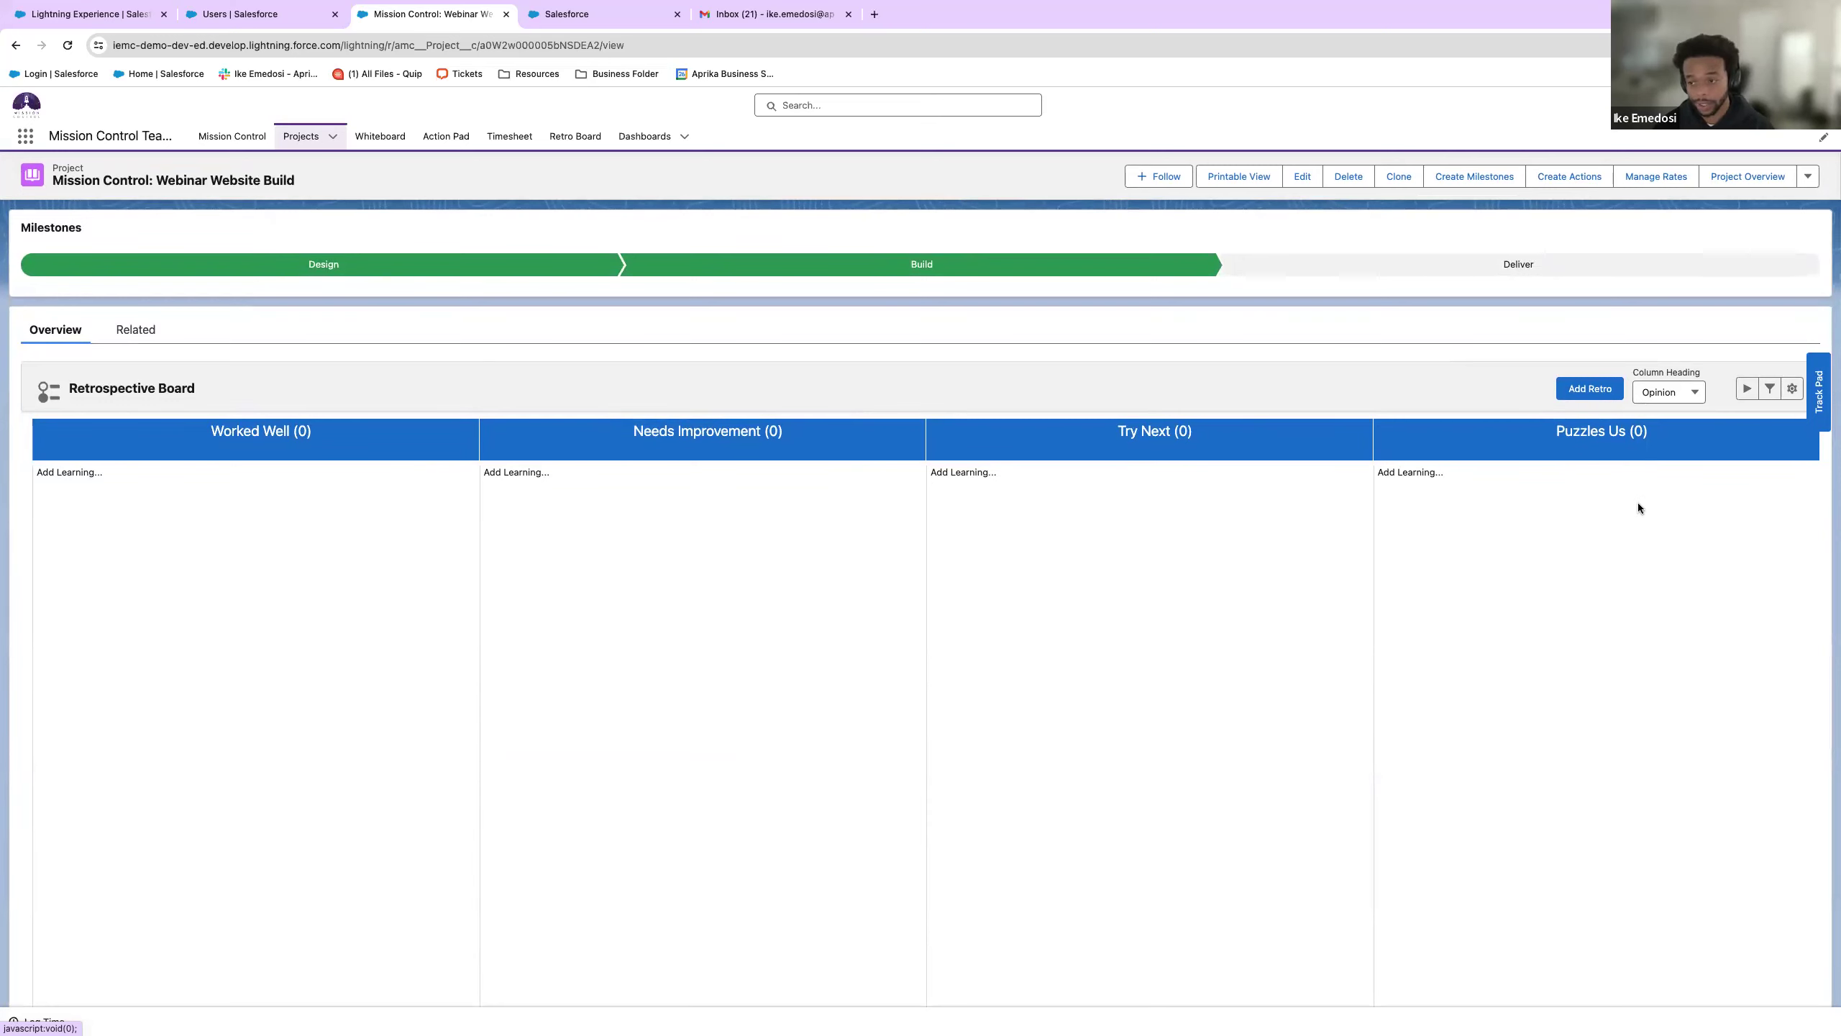
scroll(1542, 533, up, 1)
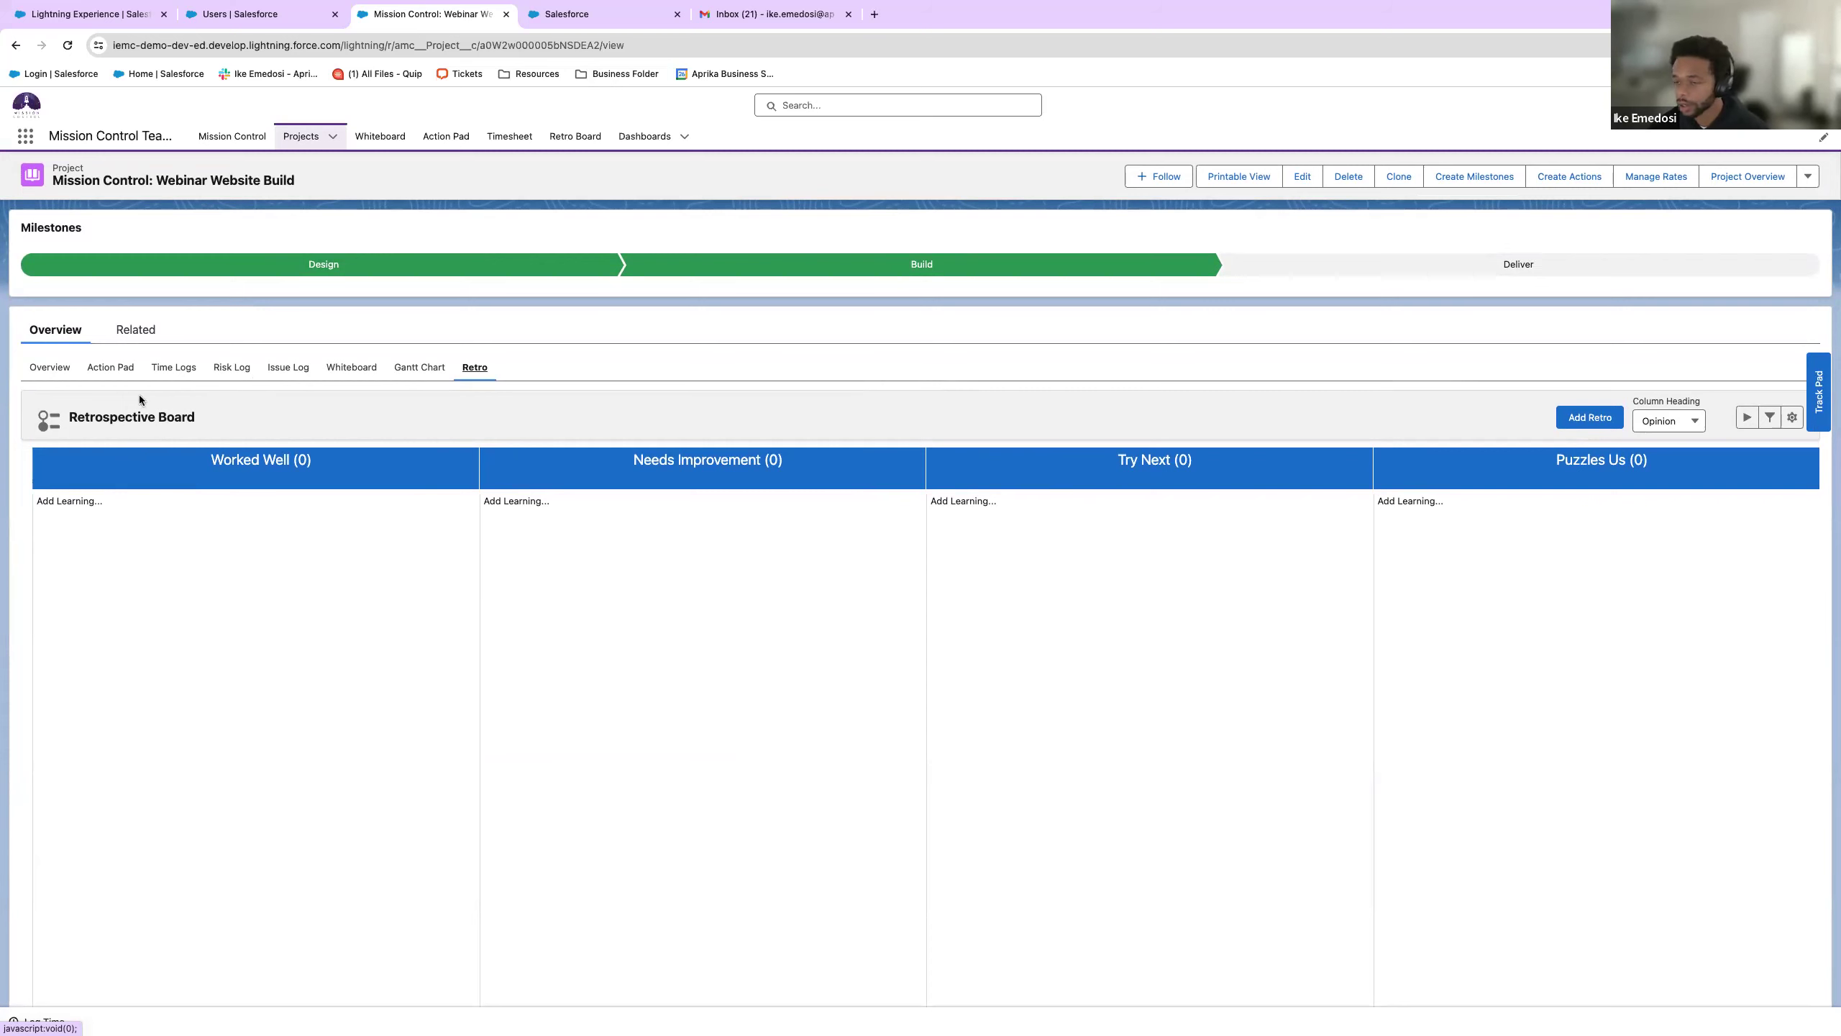
click(50, 366)
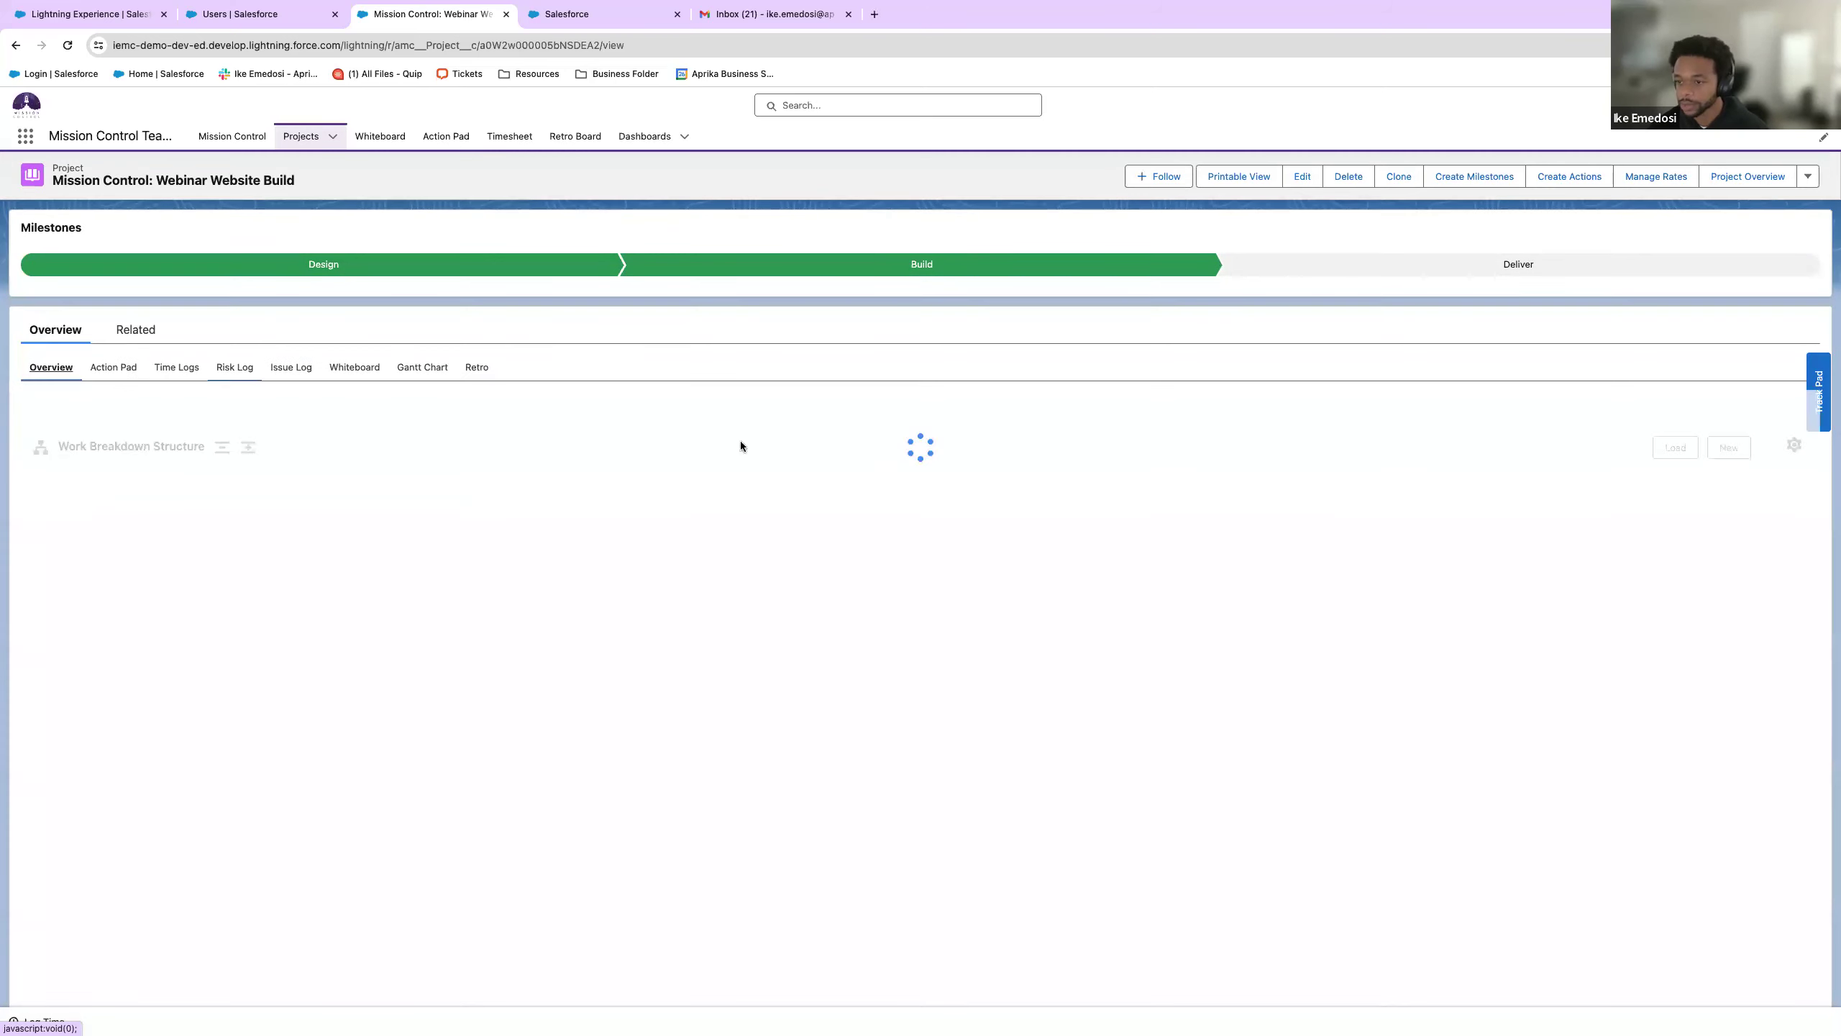
- Examine the project's Track Pad feed and timeline of risks and time logs, and close the Track Pad
click(1820, 396)
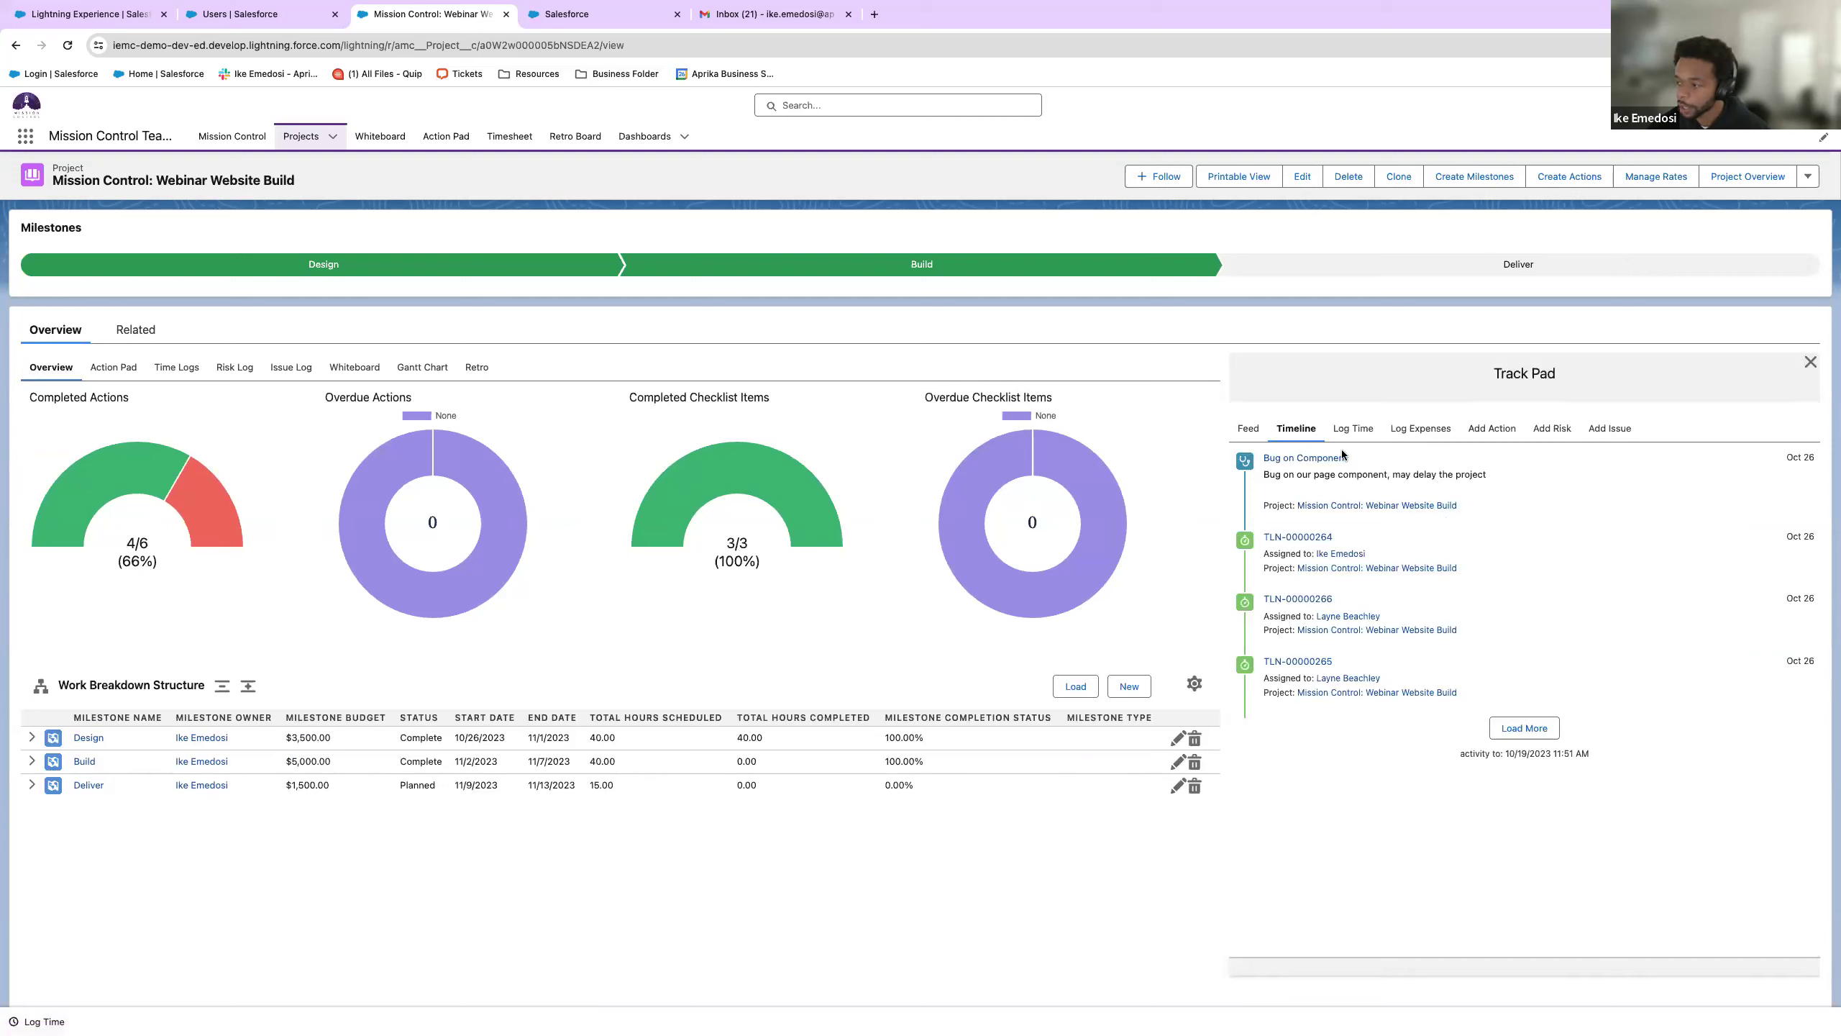
click(1253, 436)
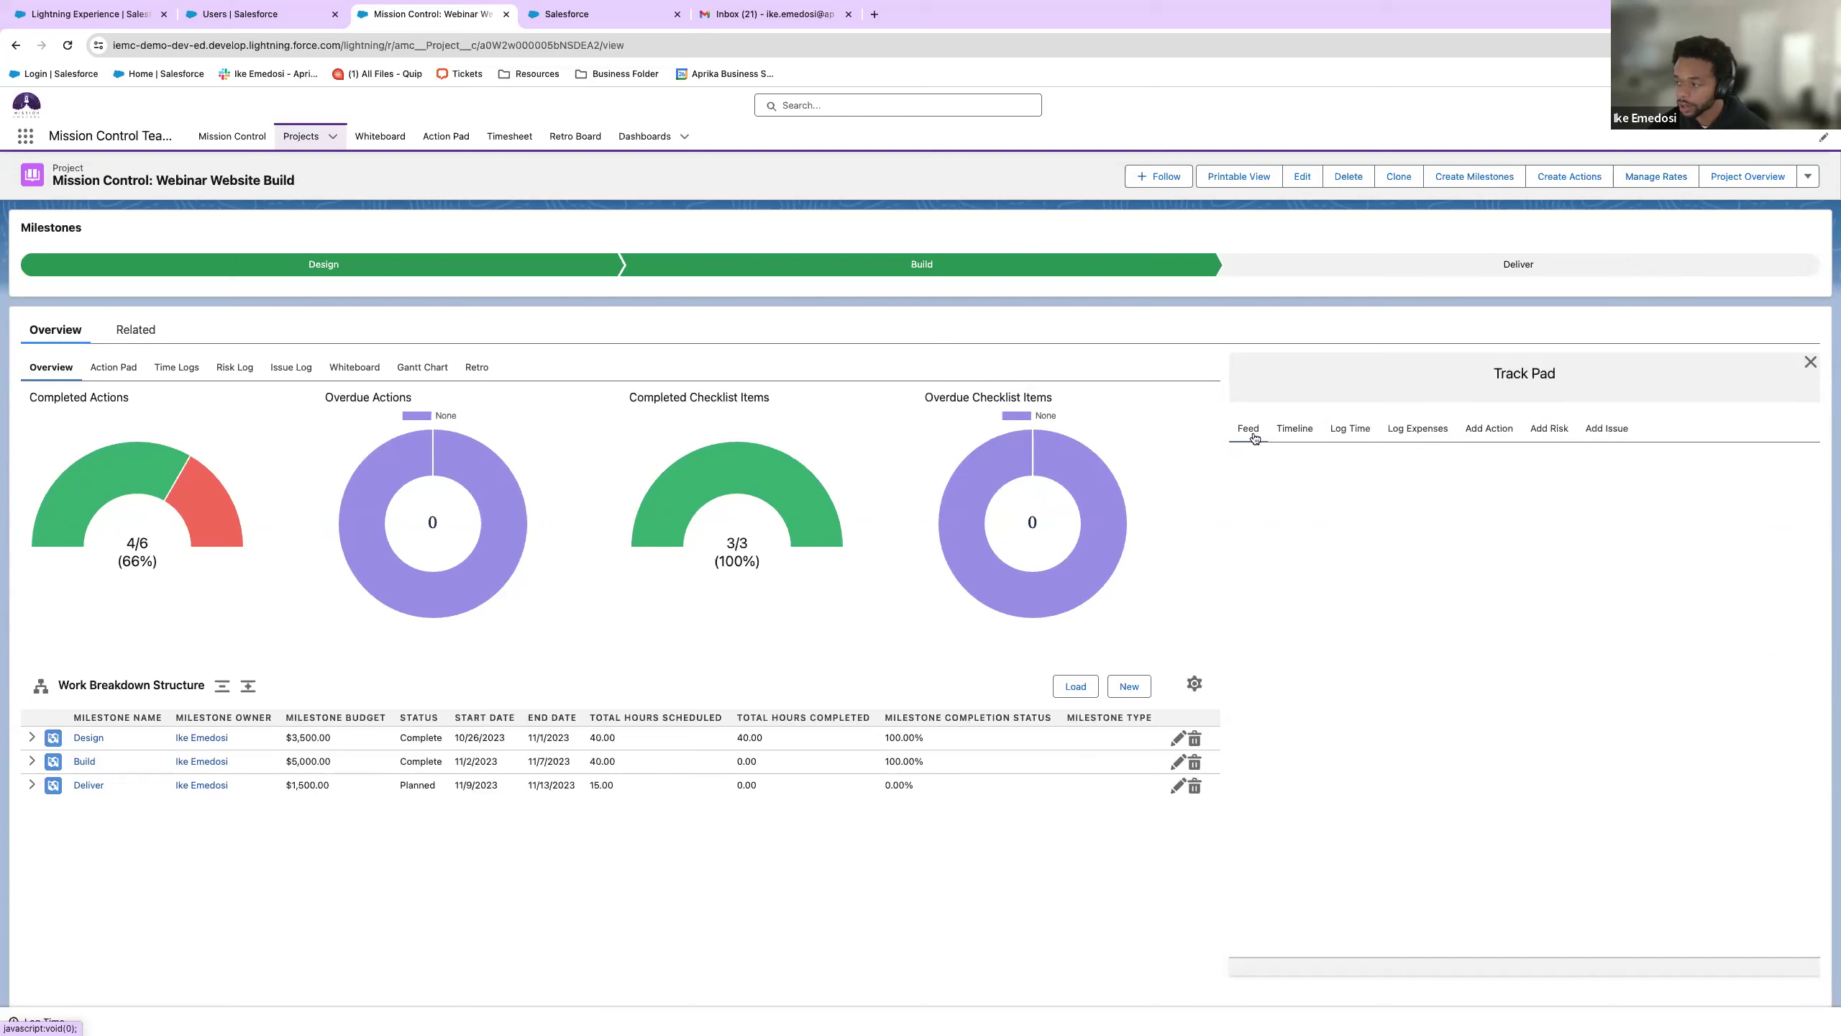
click(1304, 429)
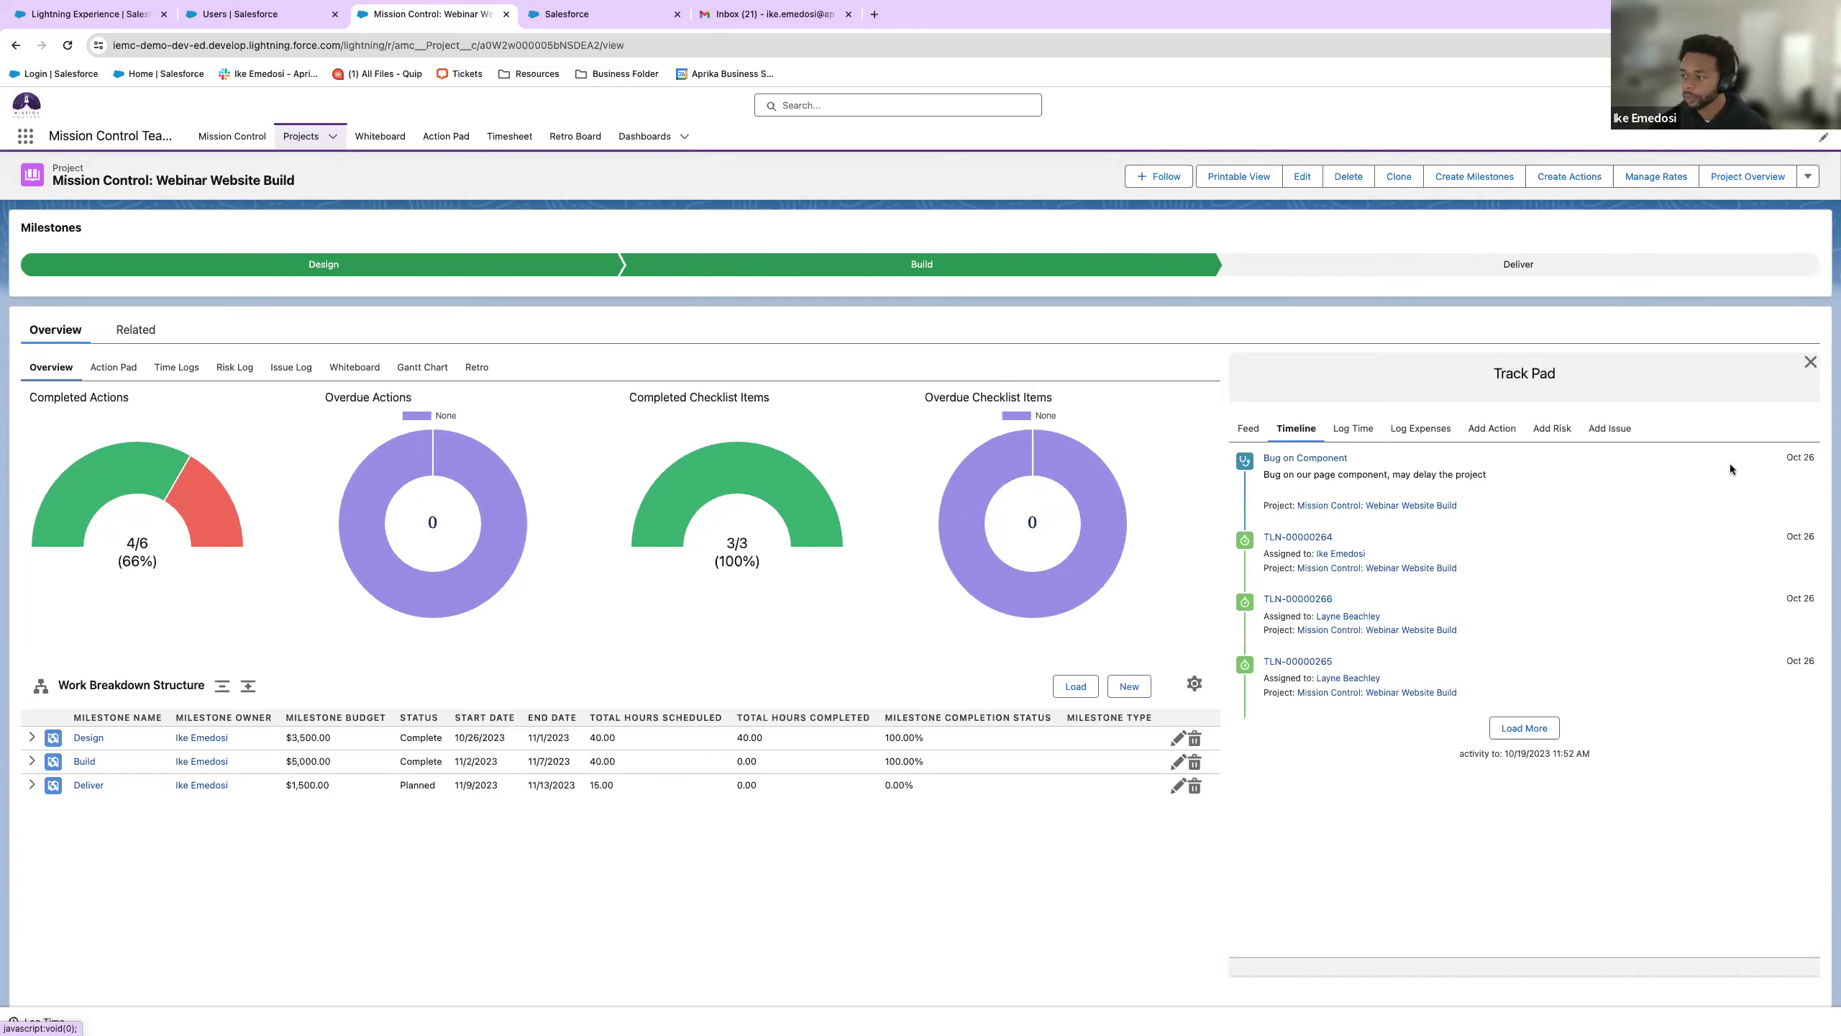
click(1810, 362)
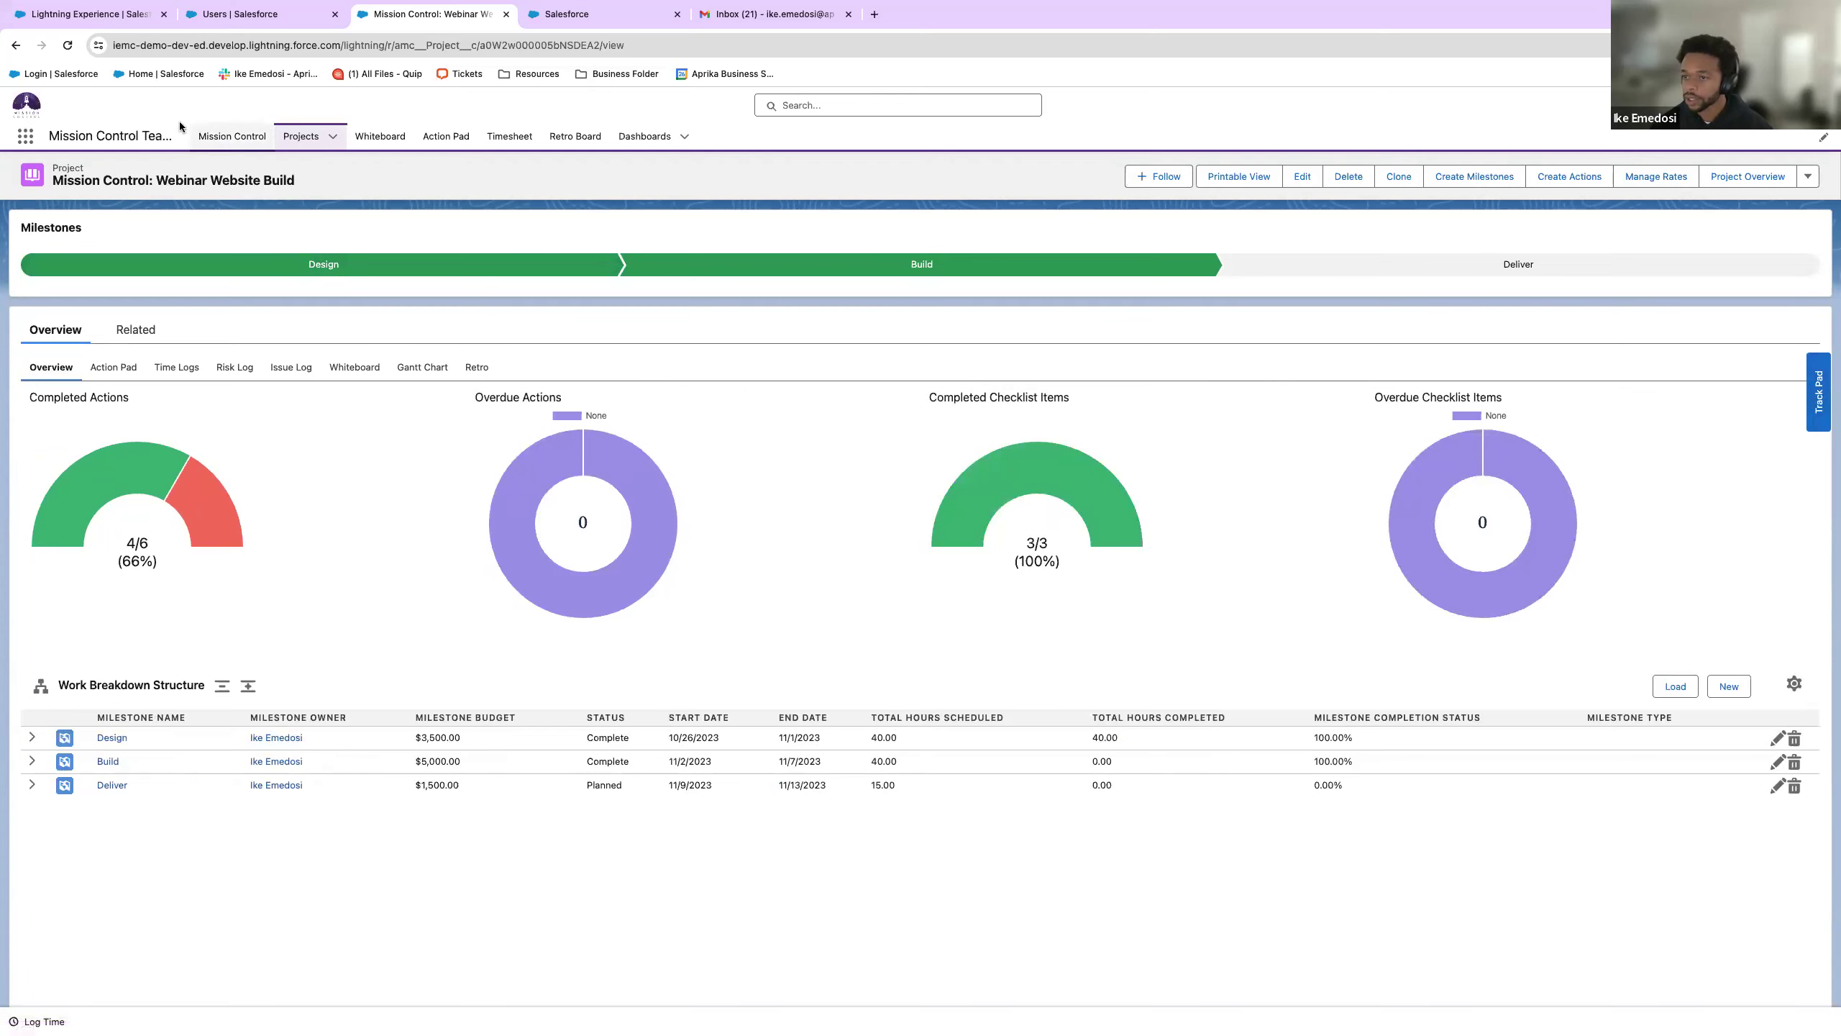
- Open the Mission Control Console as the team member and dismiss the access notice
click(226, 135)
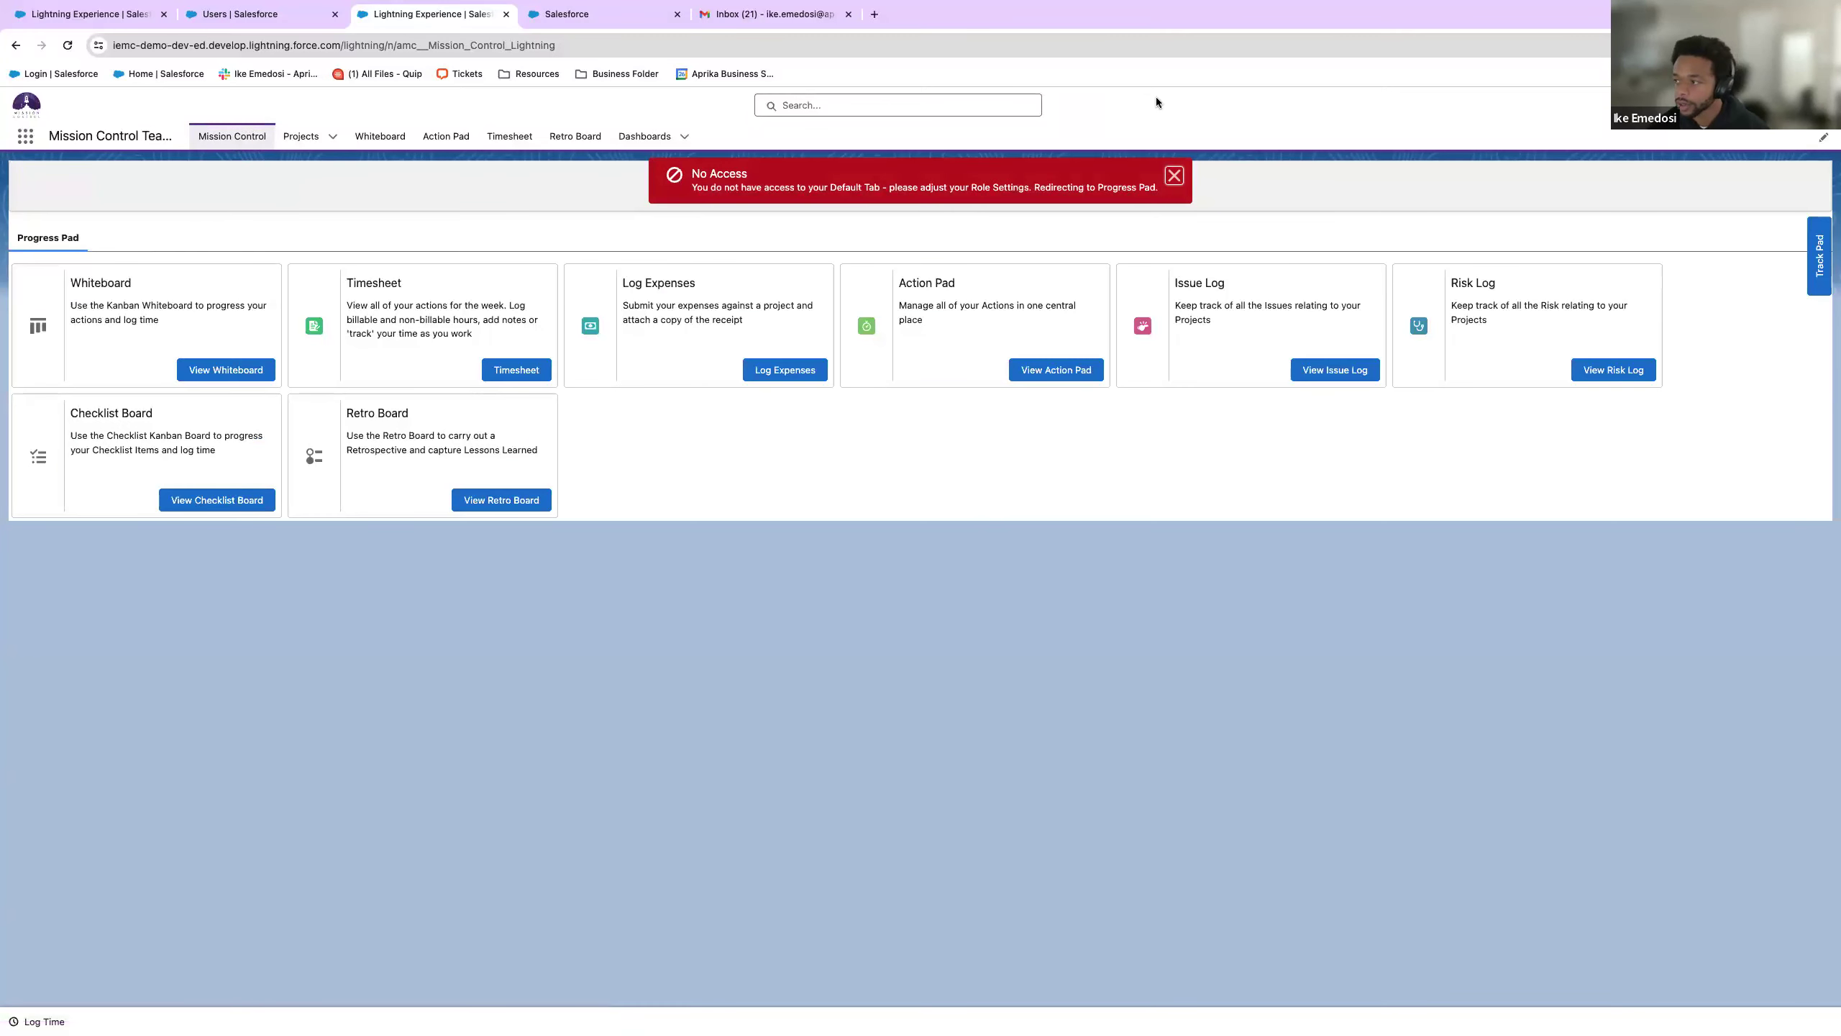
click(1180, 175)
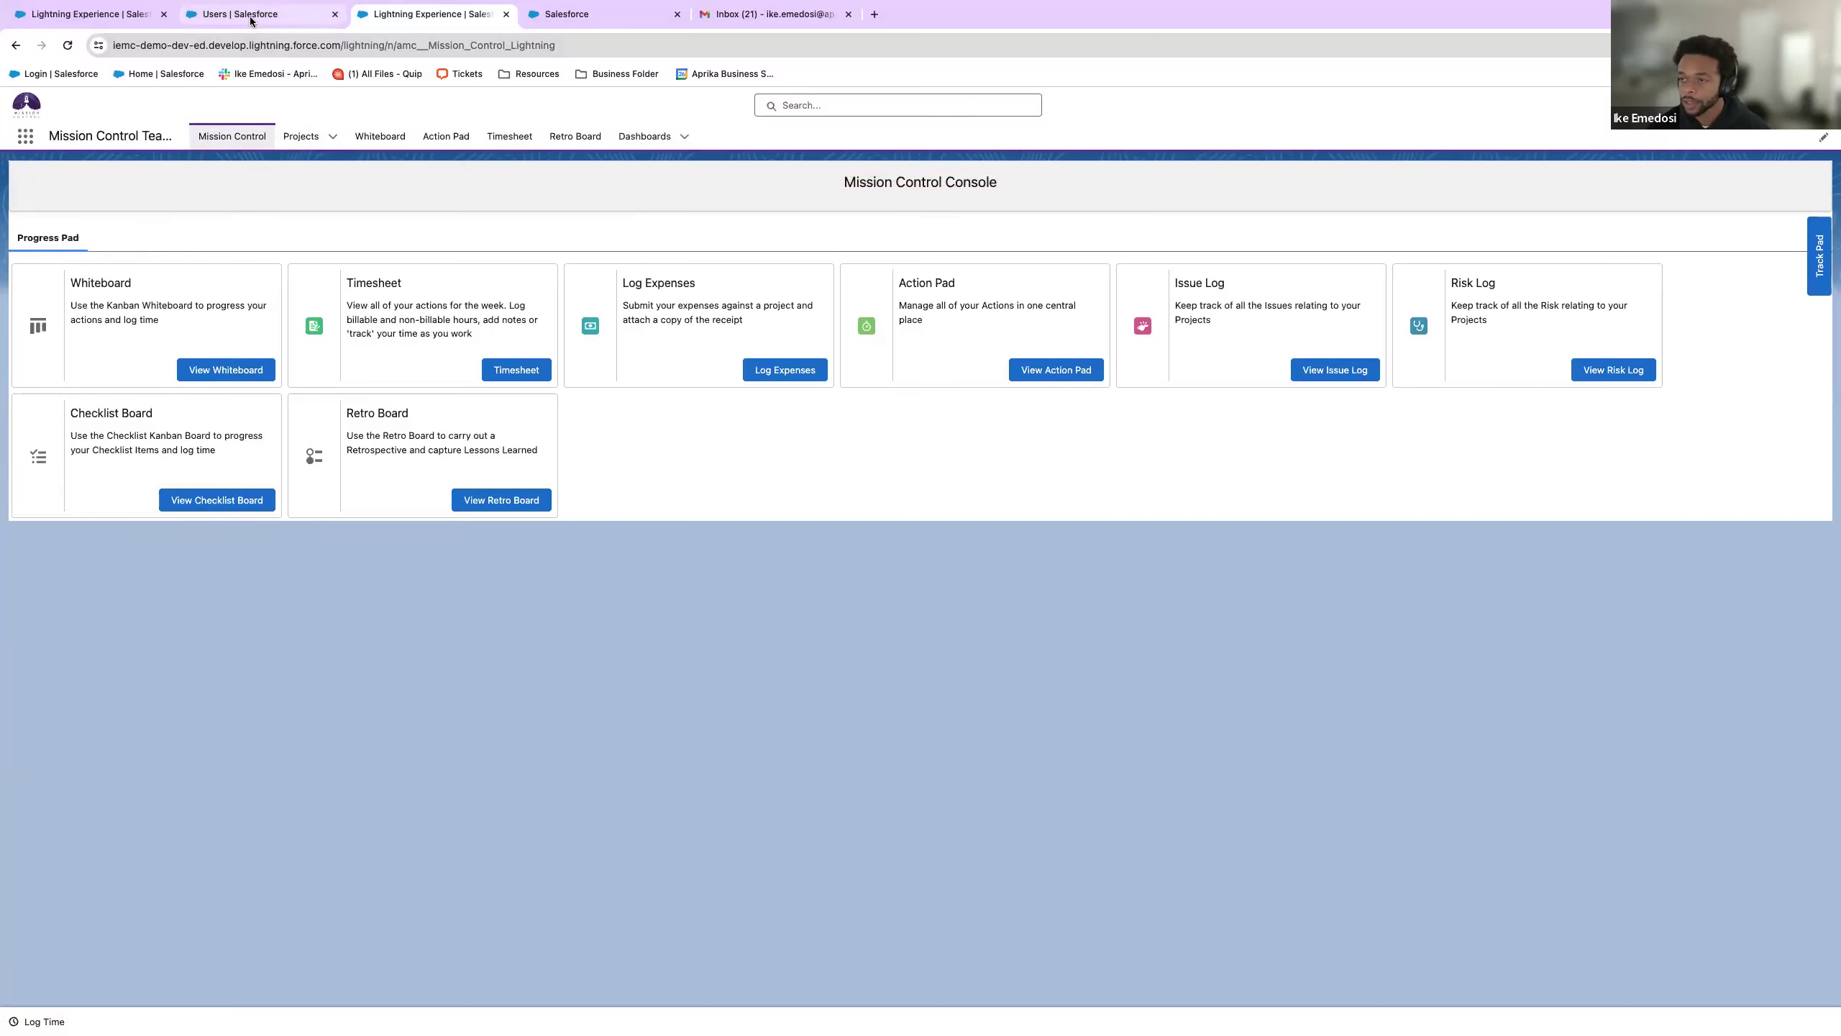
- Switch to the Mission Control Webinar presentation and advance it to the "How we support you" slide
key(ctrl+Left)
key(ctrl+Right)
key(ctrl+Up)
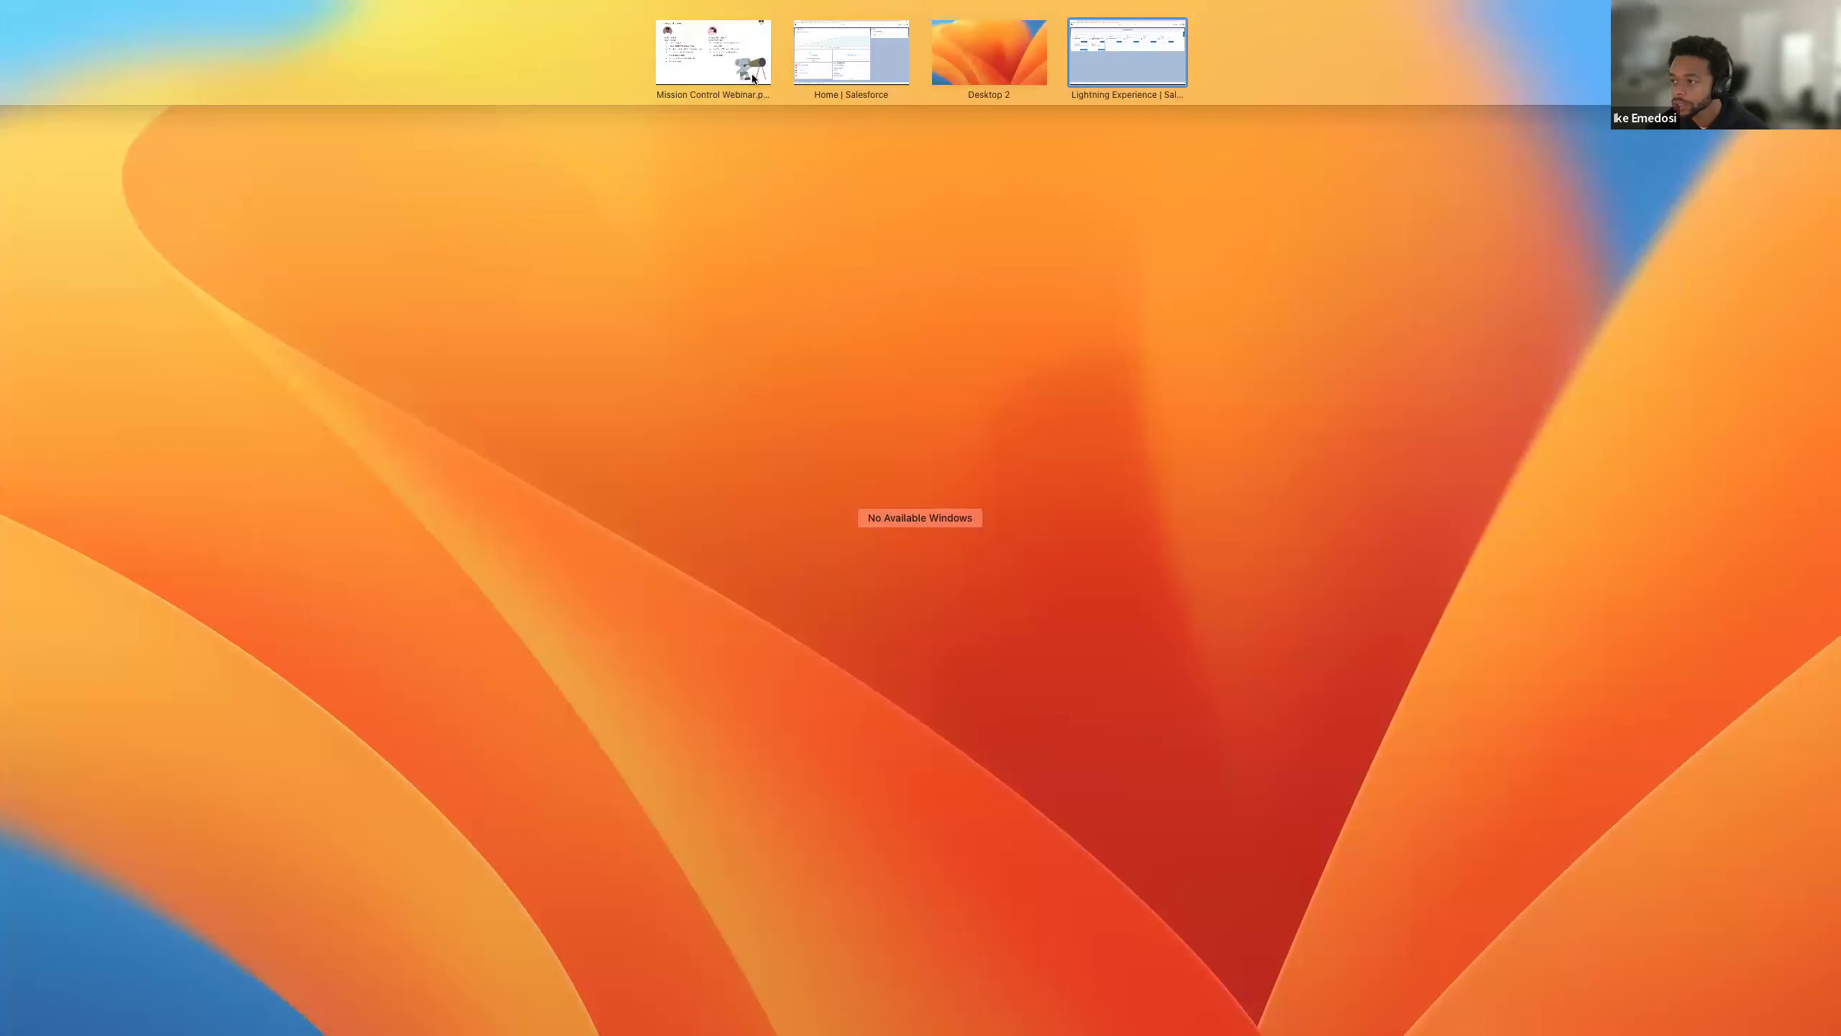
click(696, 57)
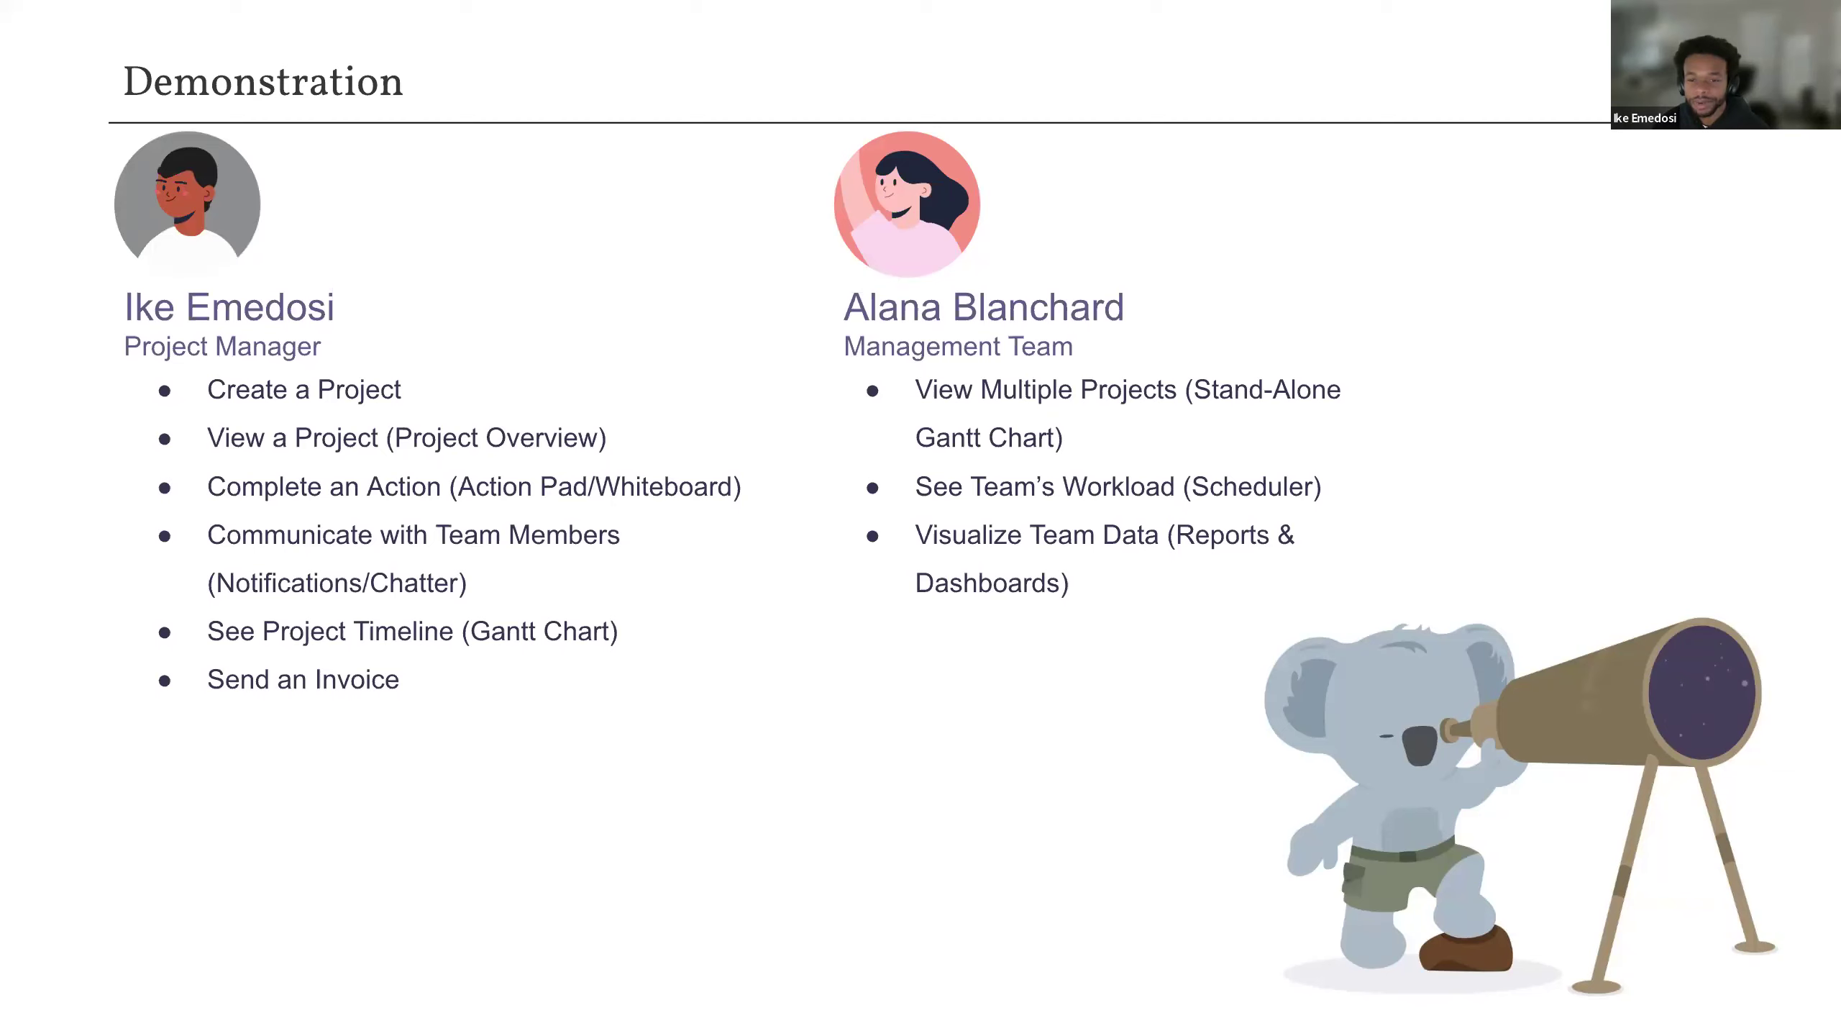
click(687, 231)
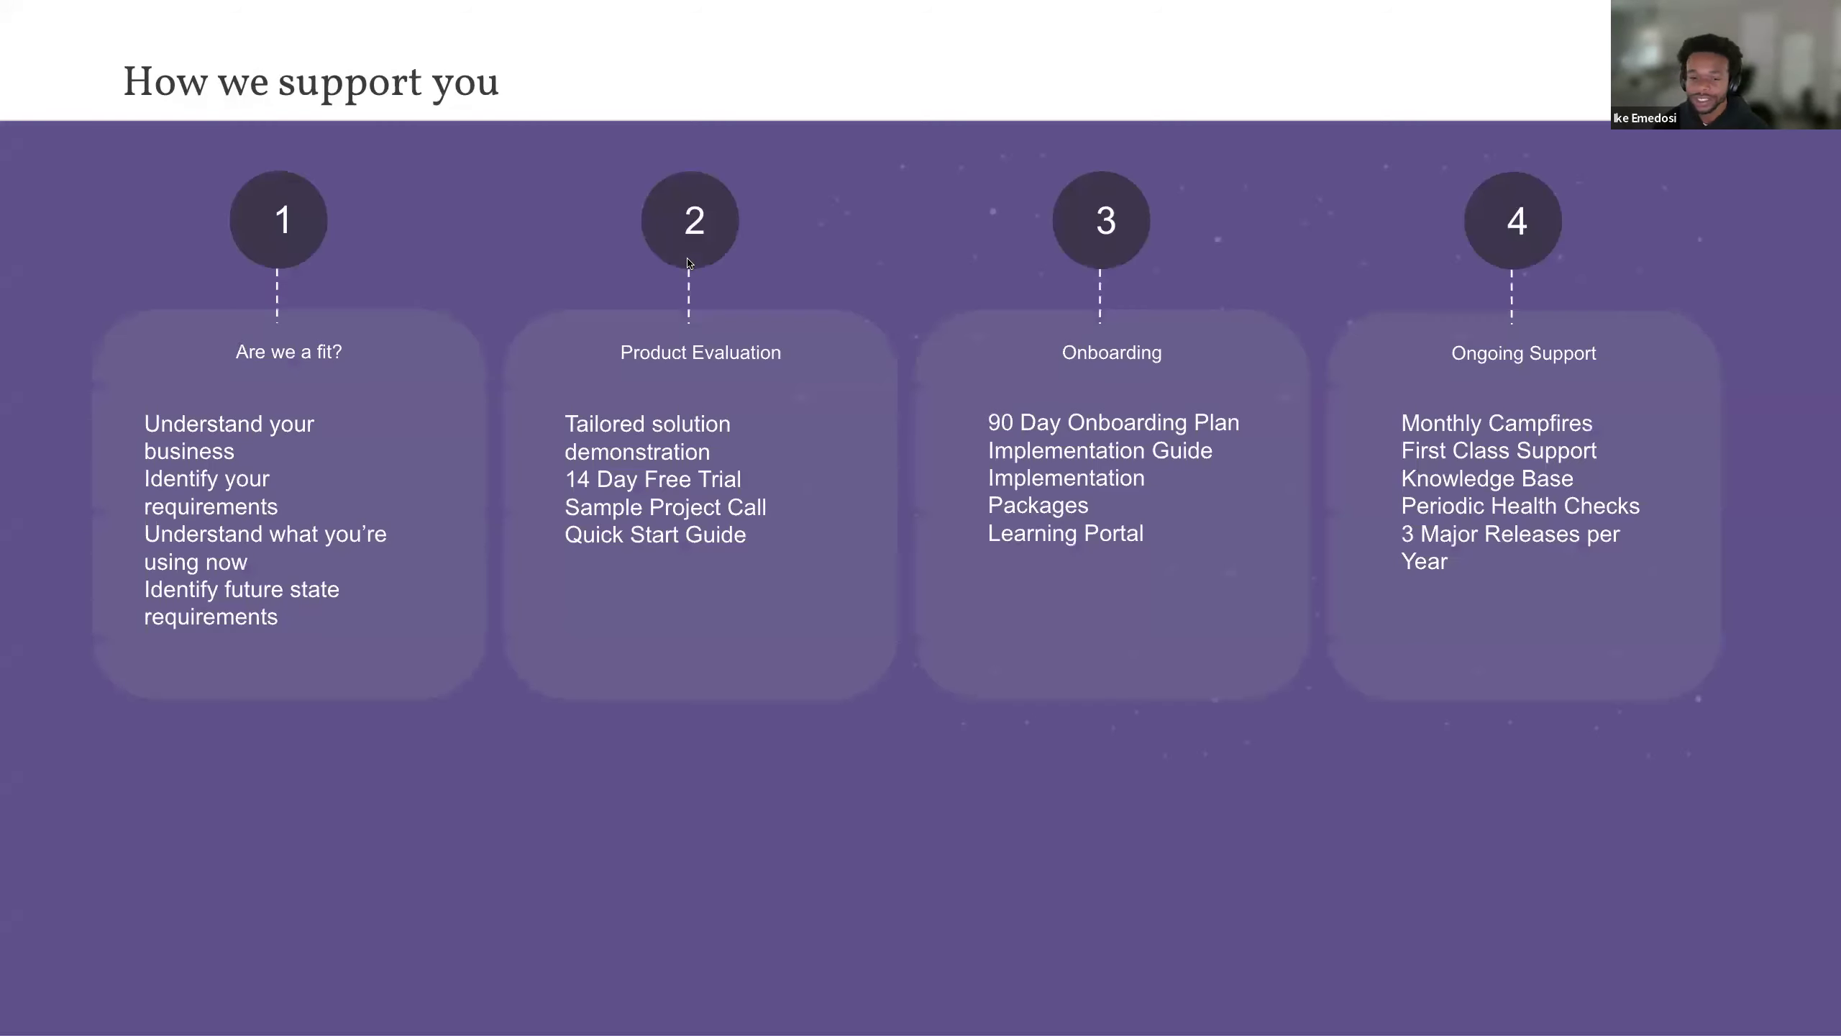
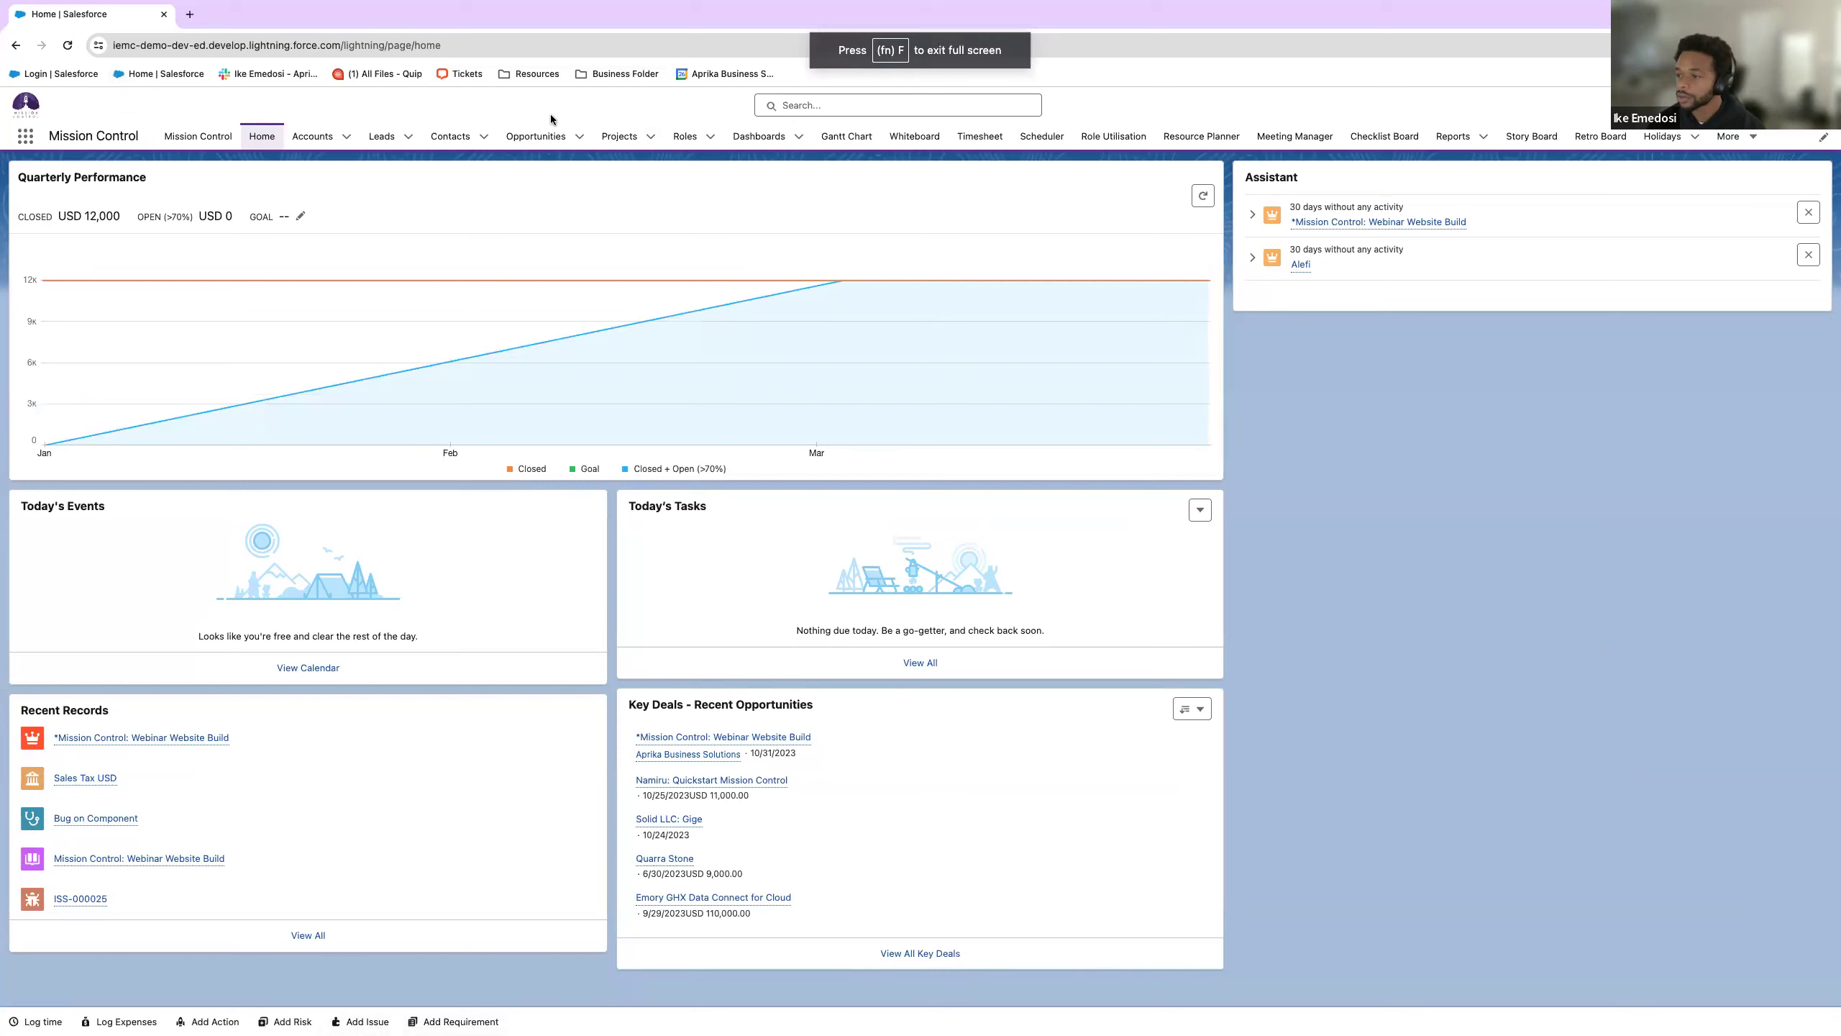
- Open the Webinar Website Build project, and show the team-wide Scheduler on a Months scale
click(649, 139)
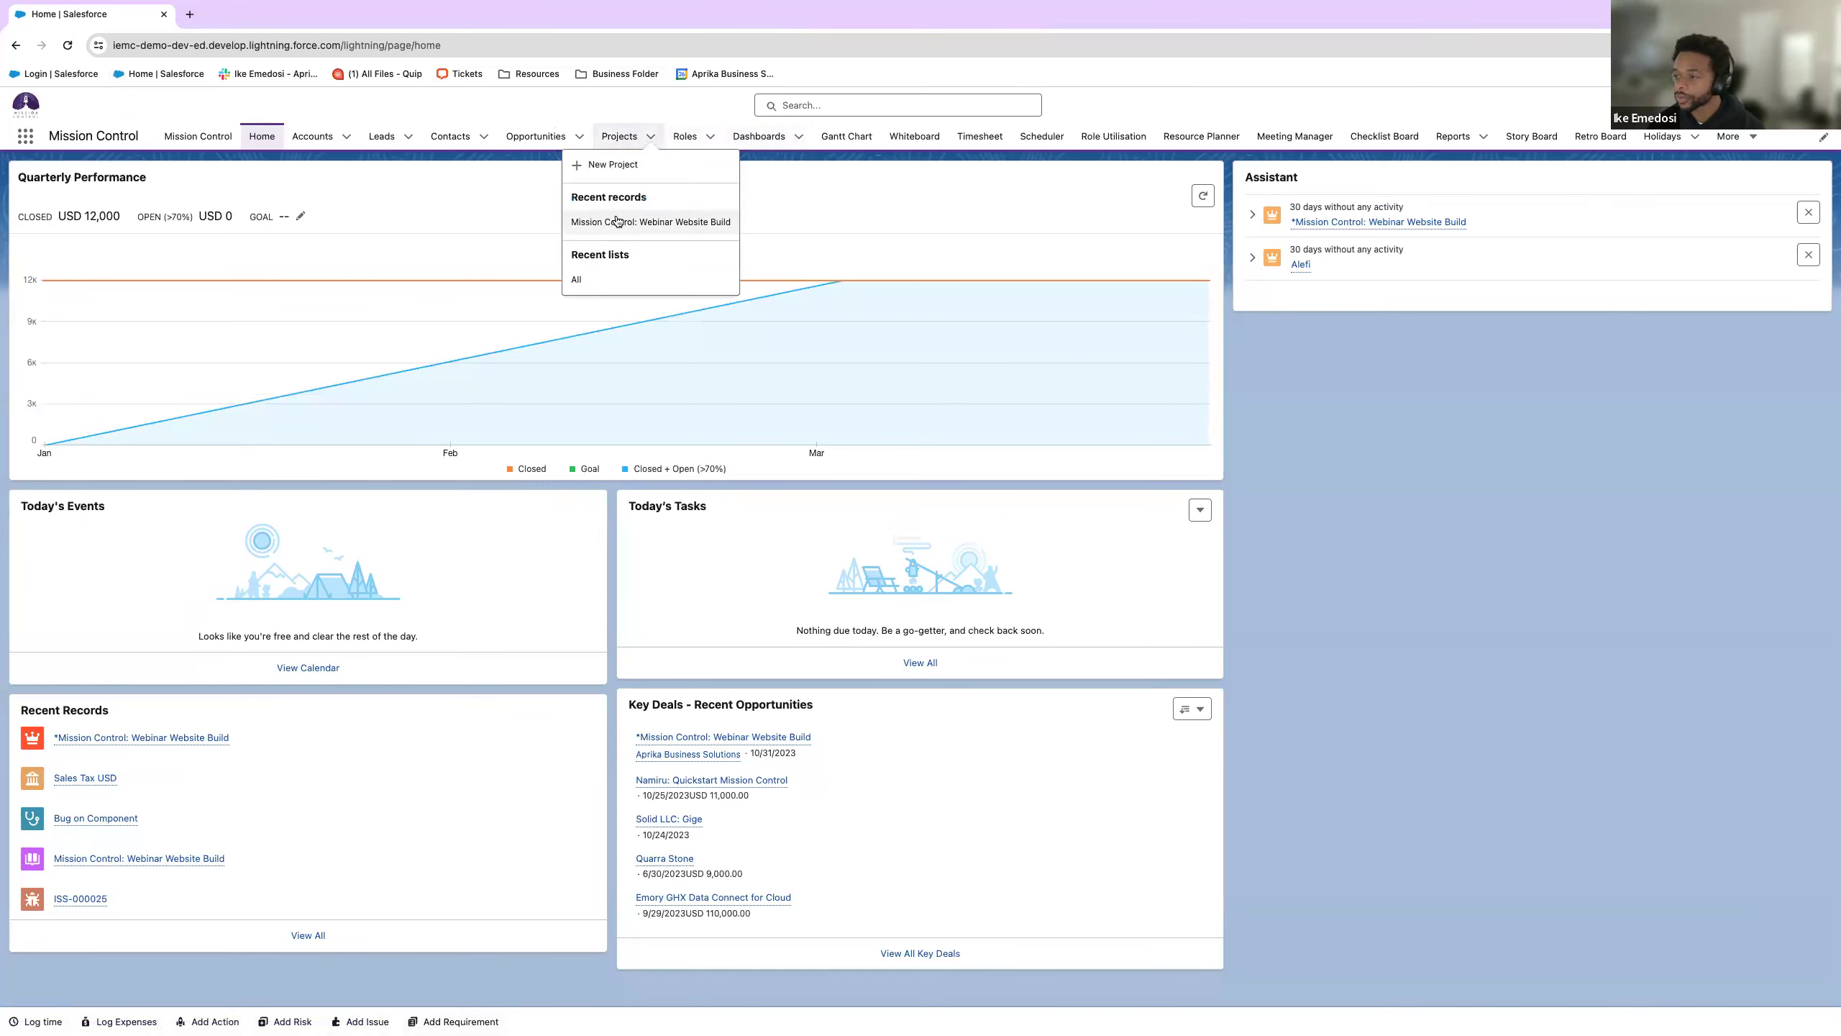
click(618, 217)
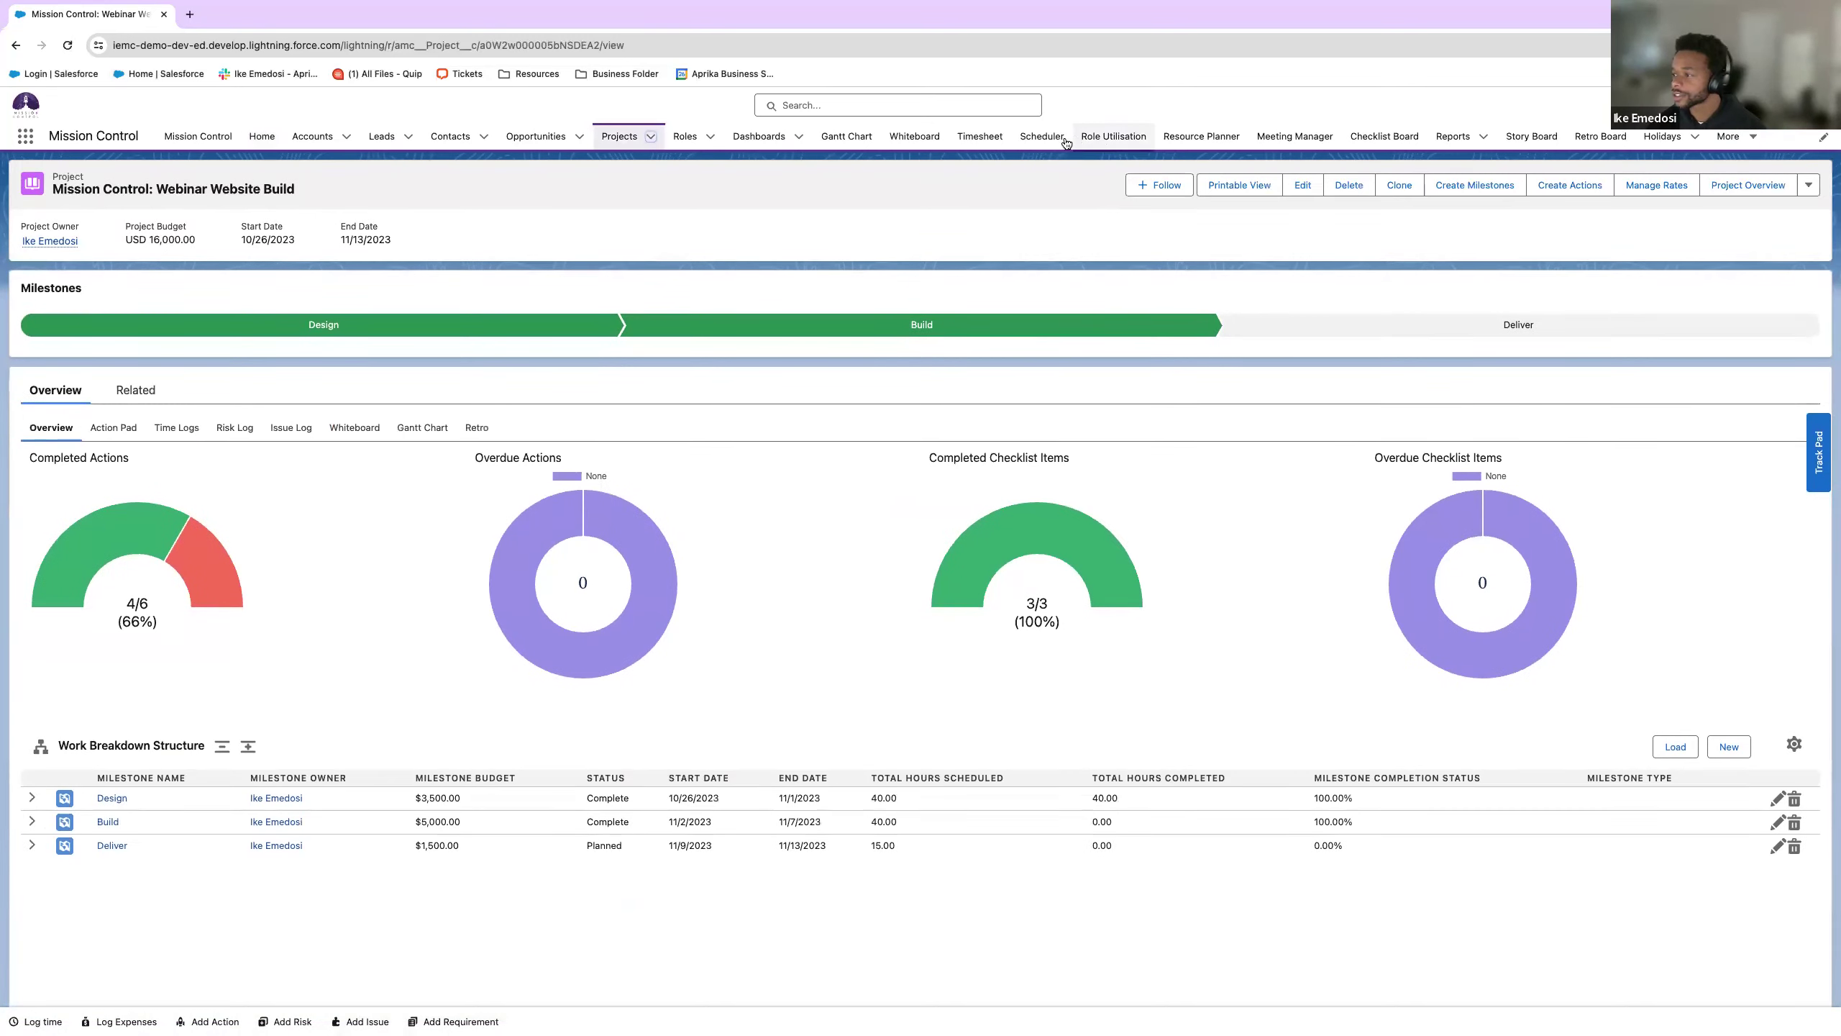
click(1042, 137)
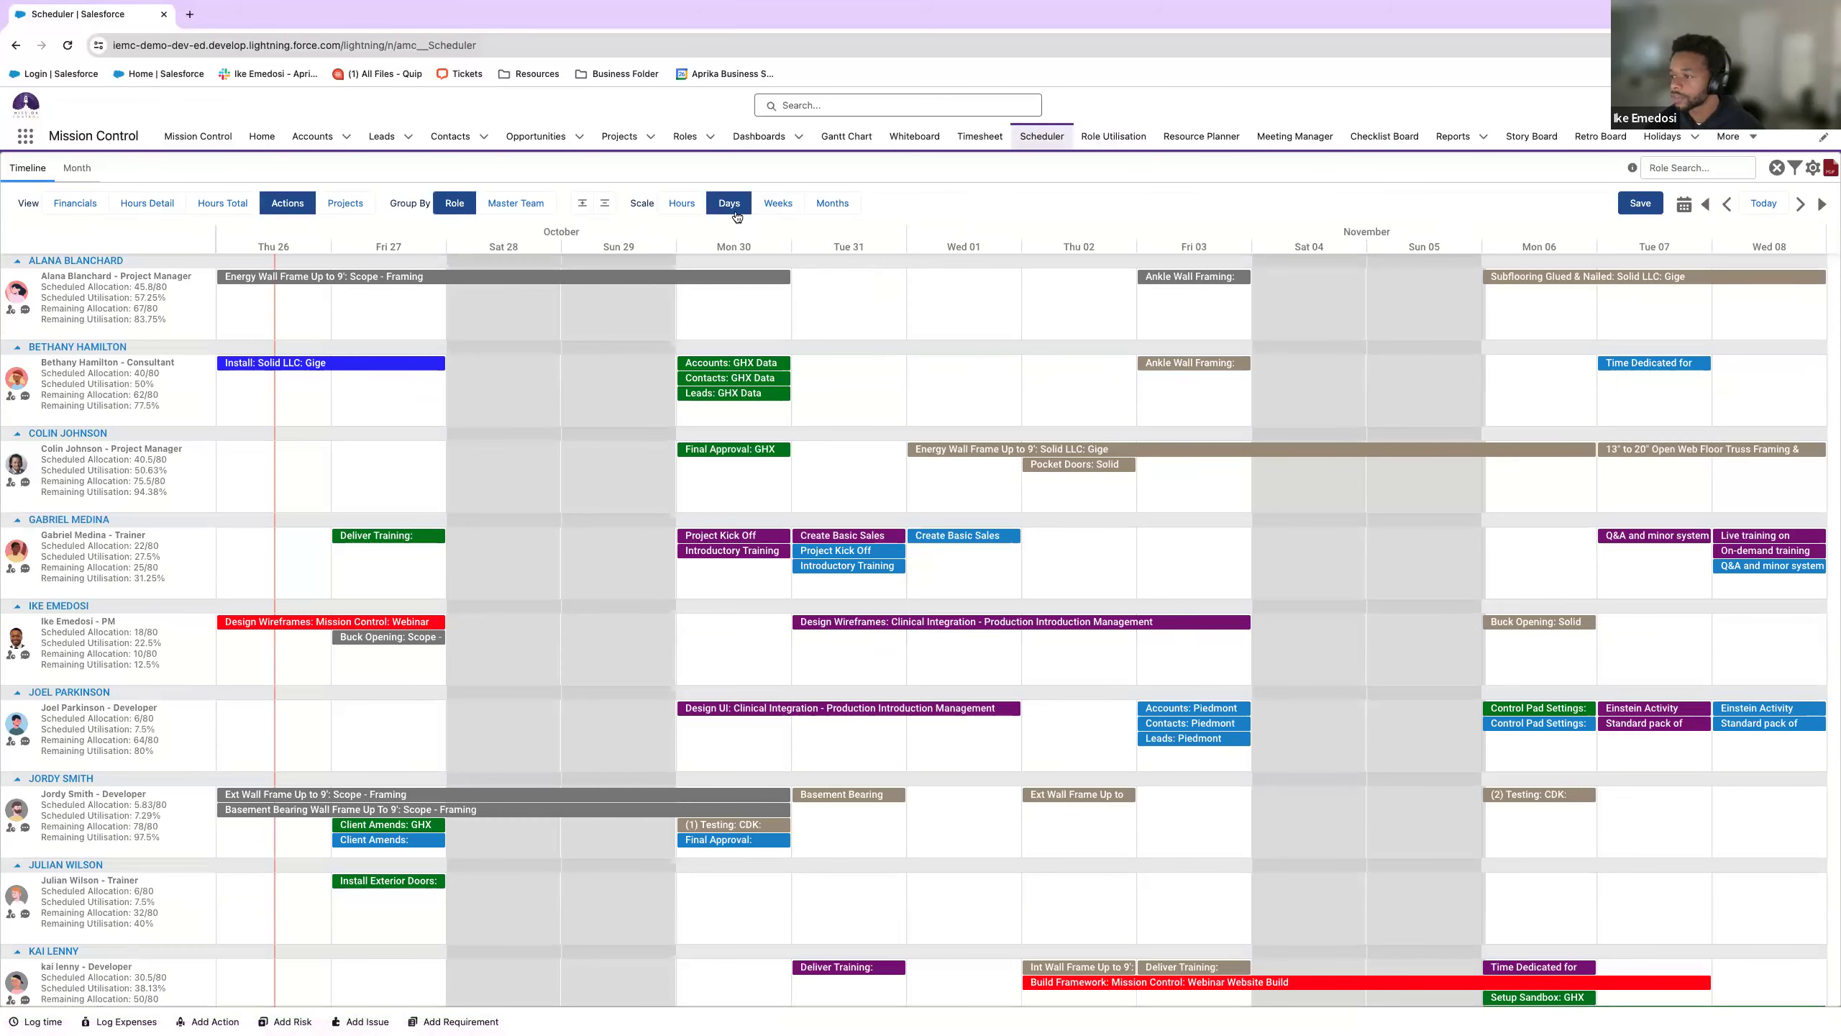
click(777, 204)
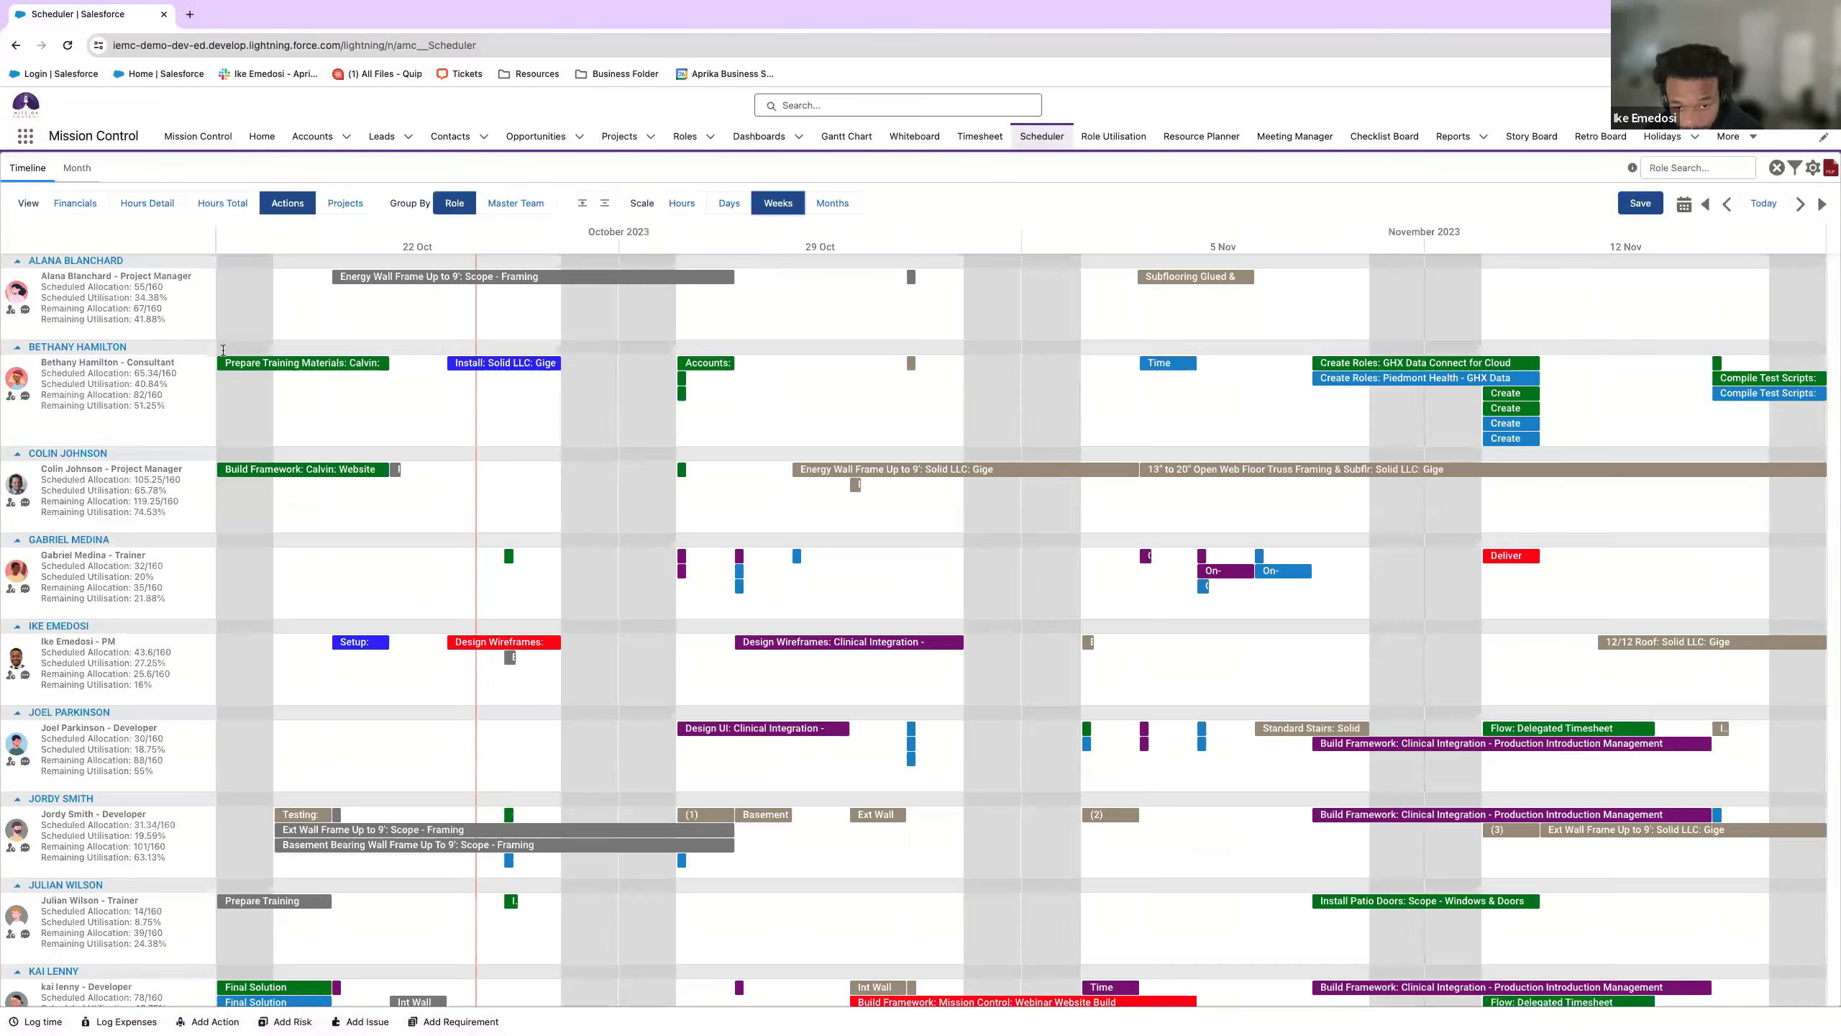
click(822, 205)
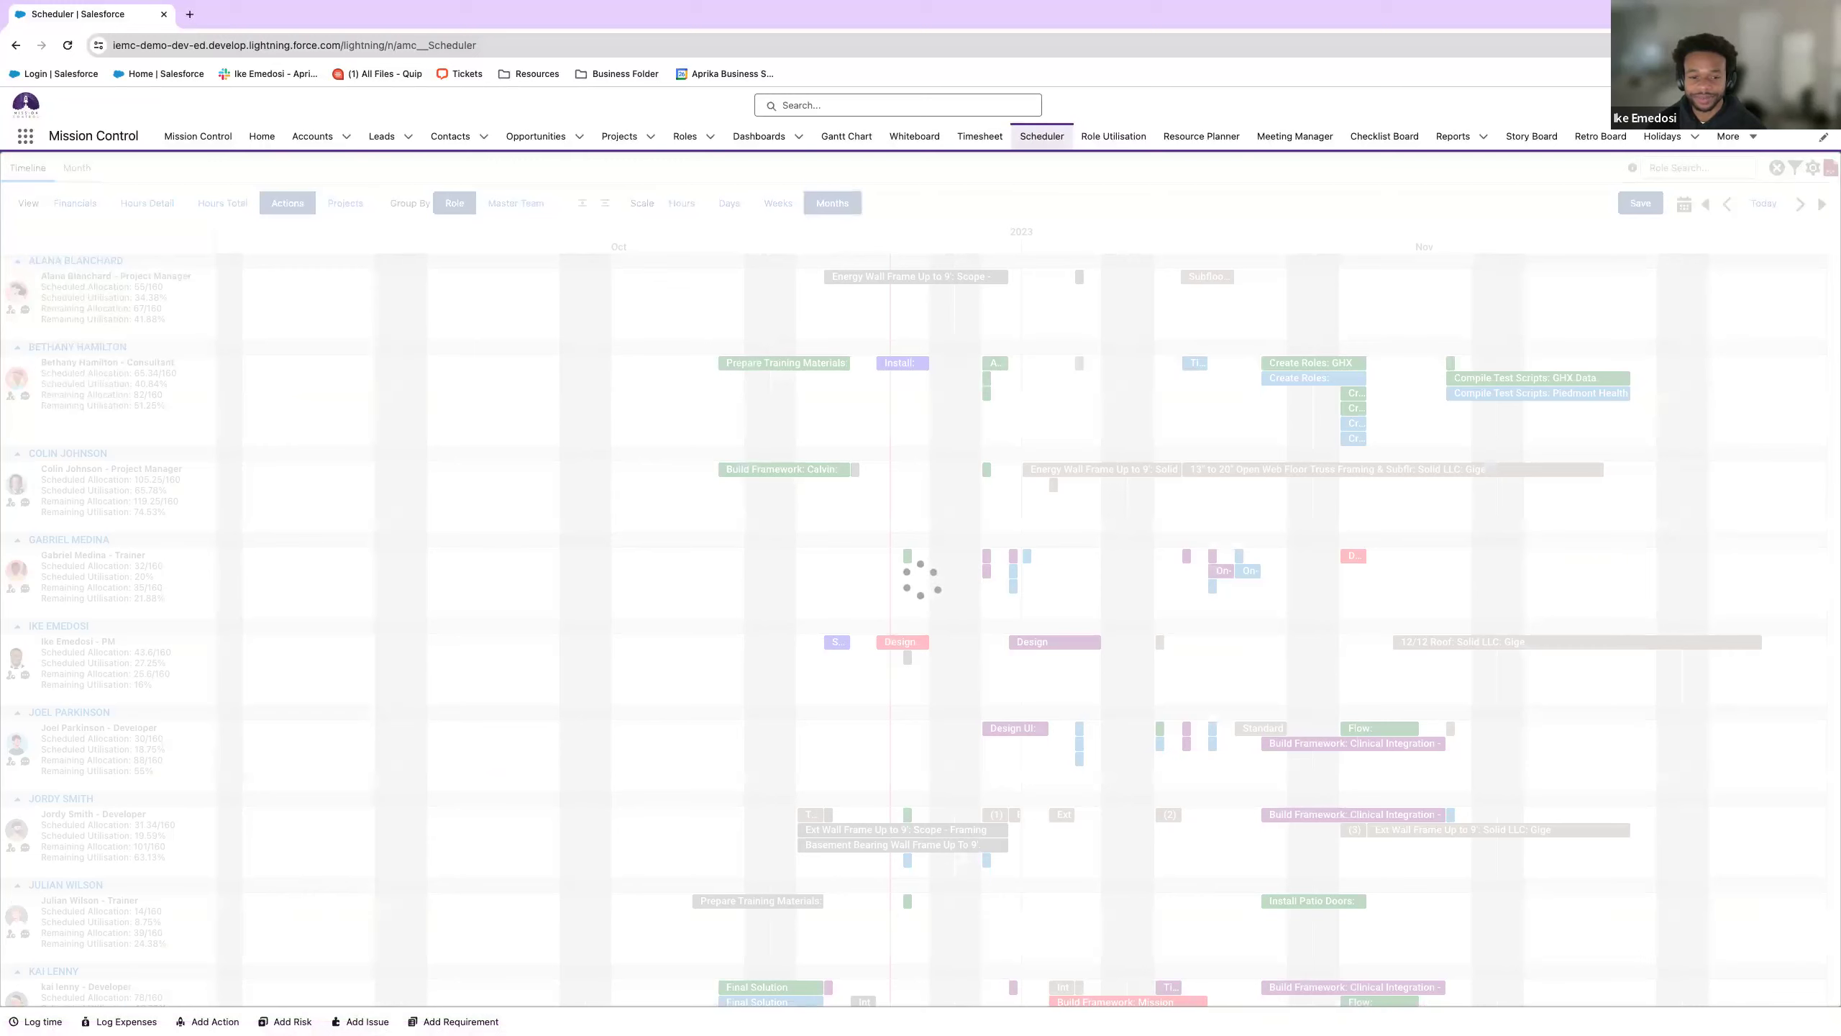
- Examine the team's scheduled actions and an action's details in the Scheduler, comparing the Months and Days scales
scroll(536, 589, down, 3)
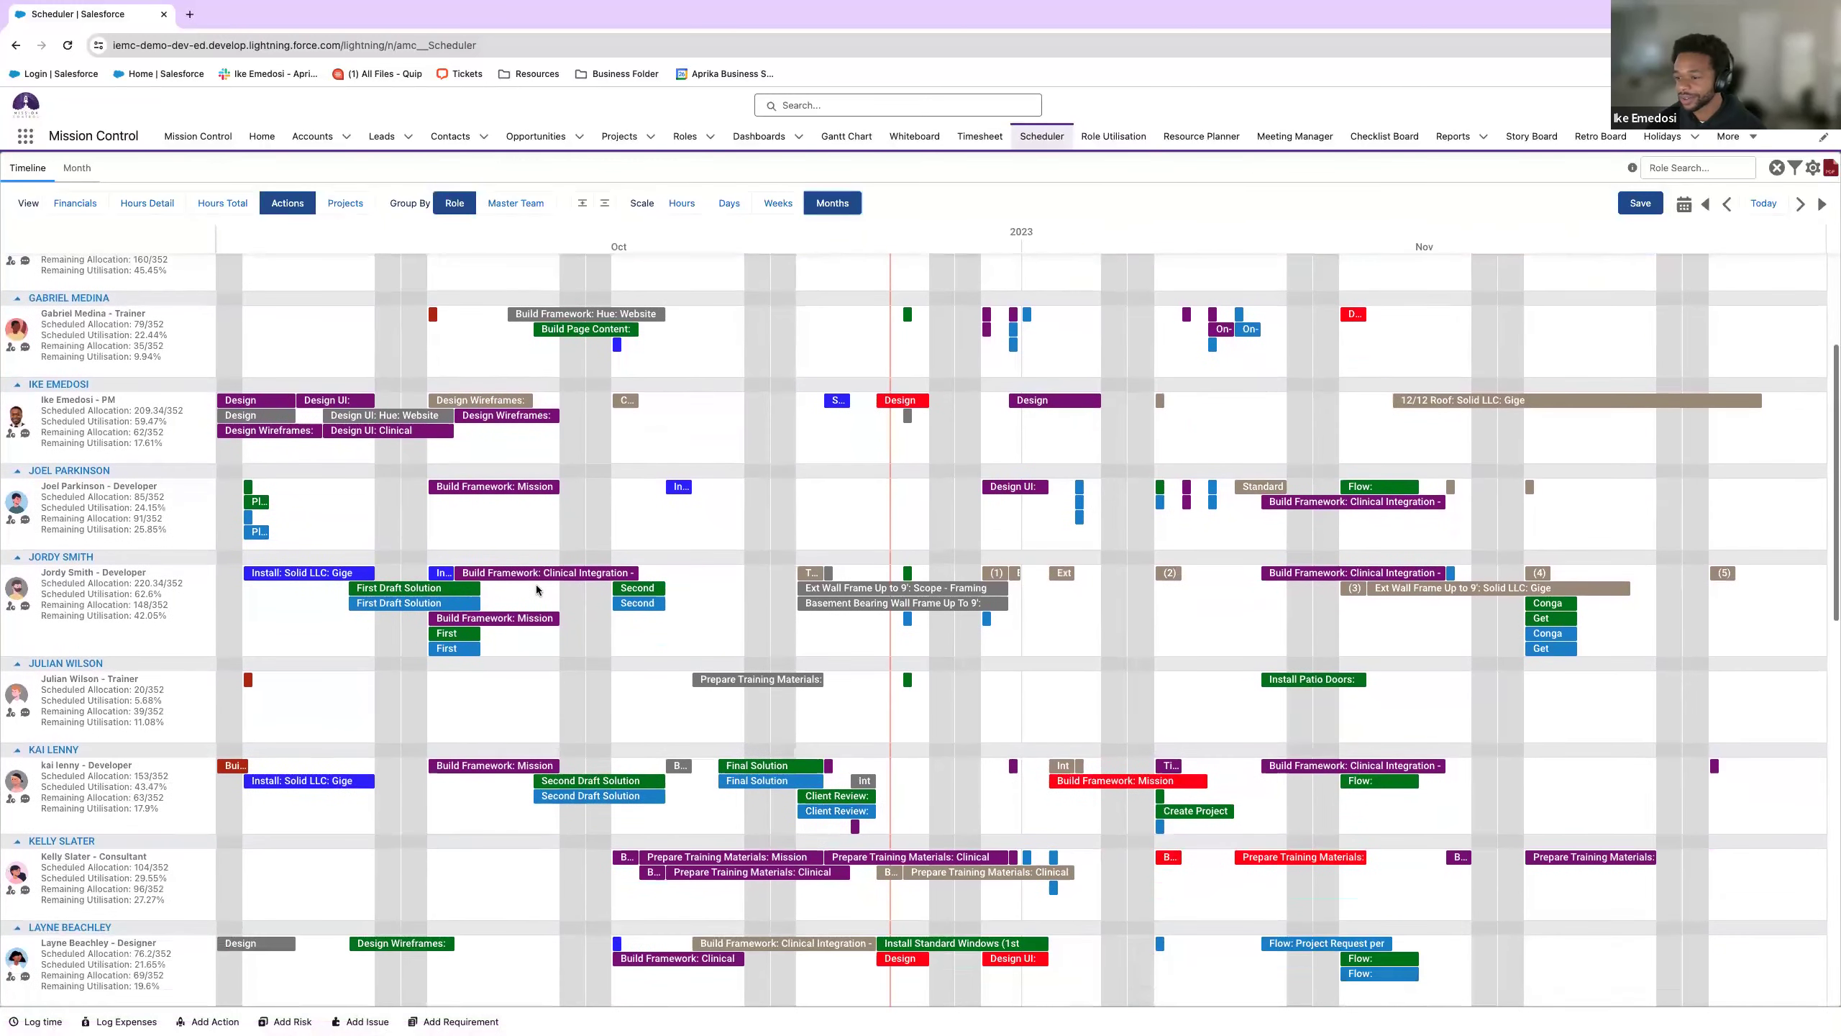
scroll(537, 589, down, 1)
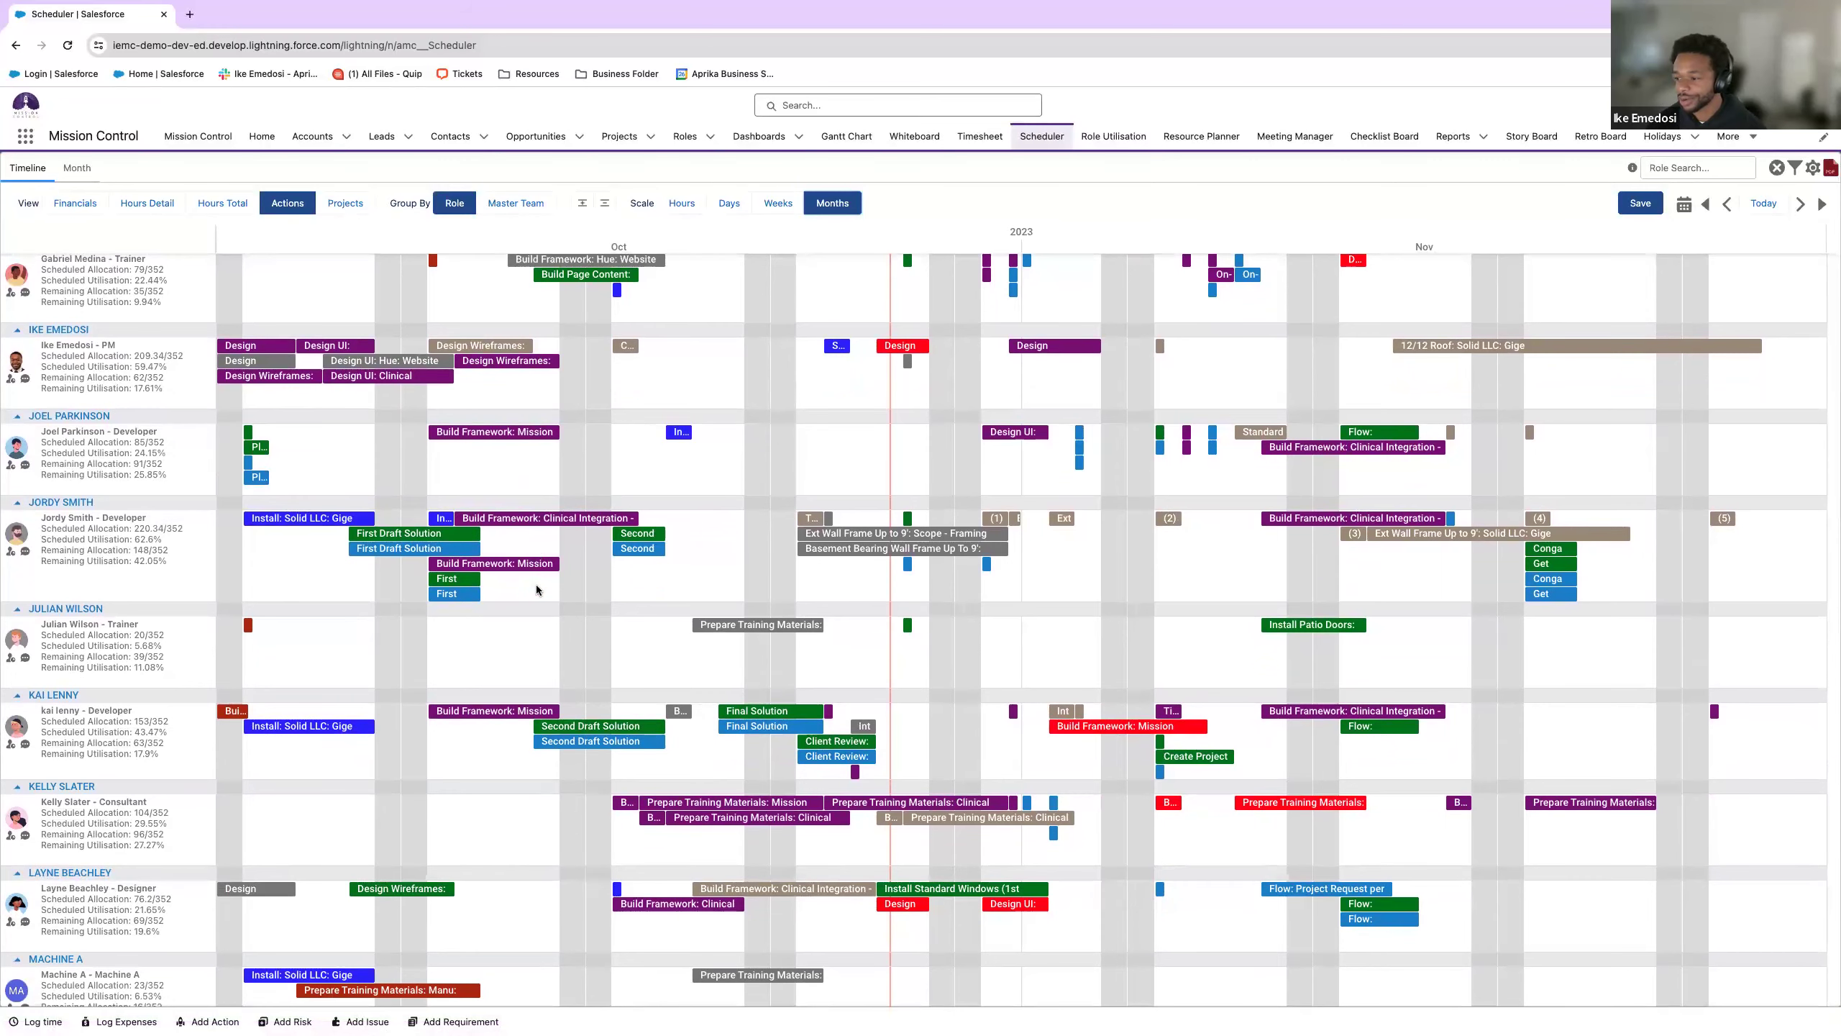
scroll(537, 589, up, 2)
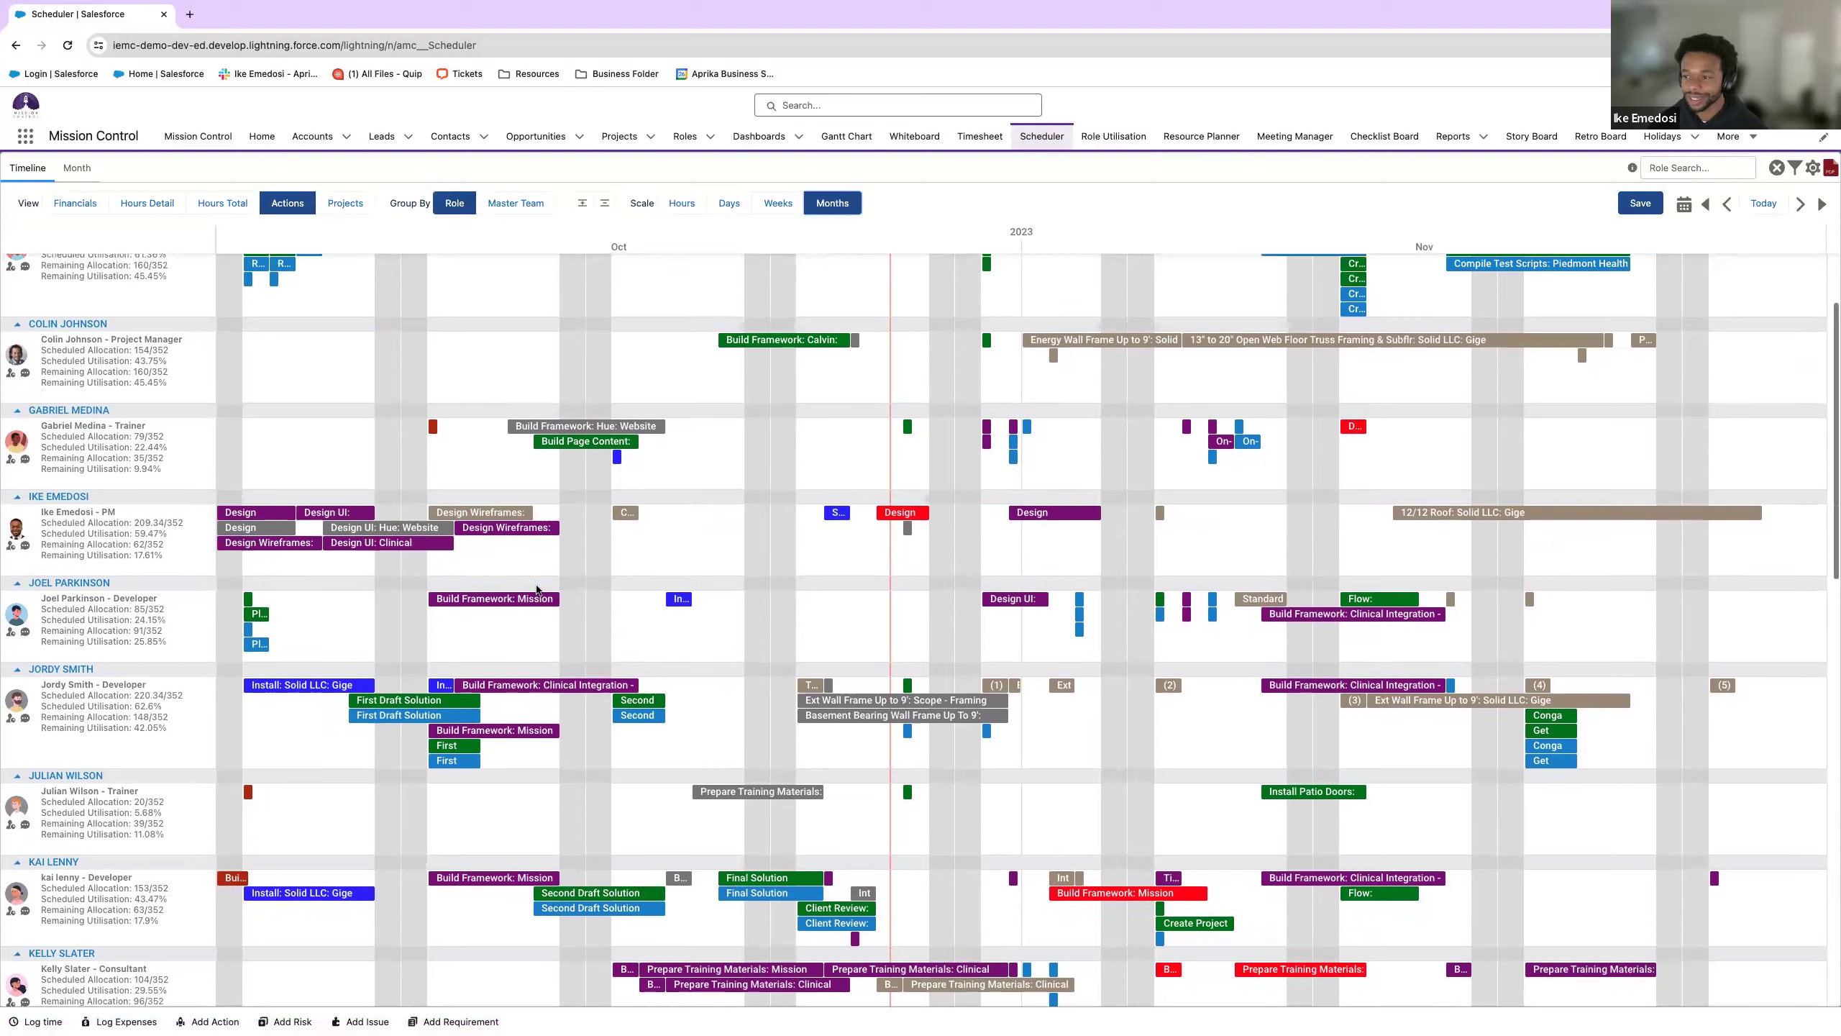
scroll(536, 589, up, 2)
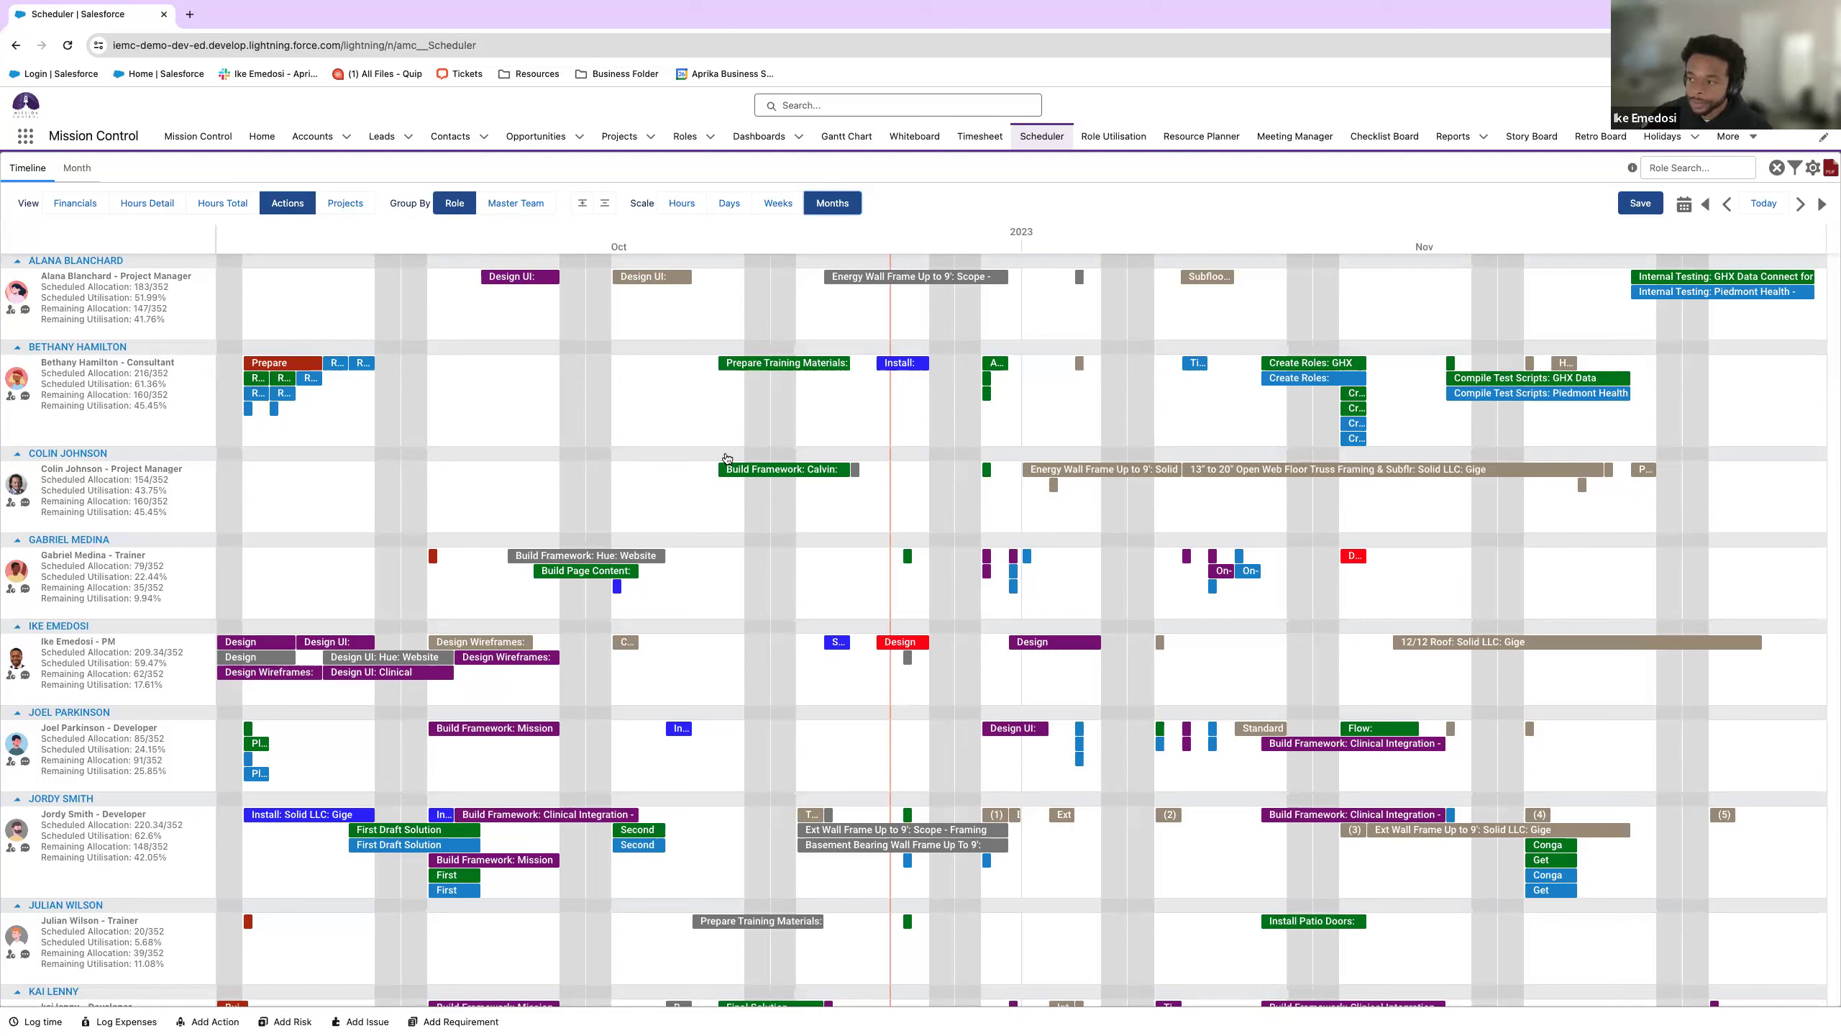
mouse_move(526, 287)
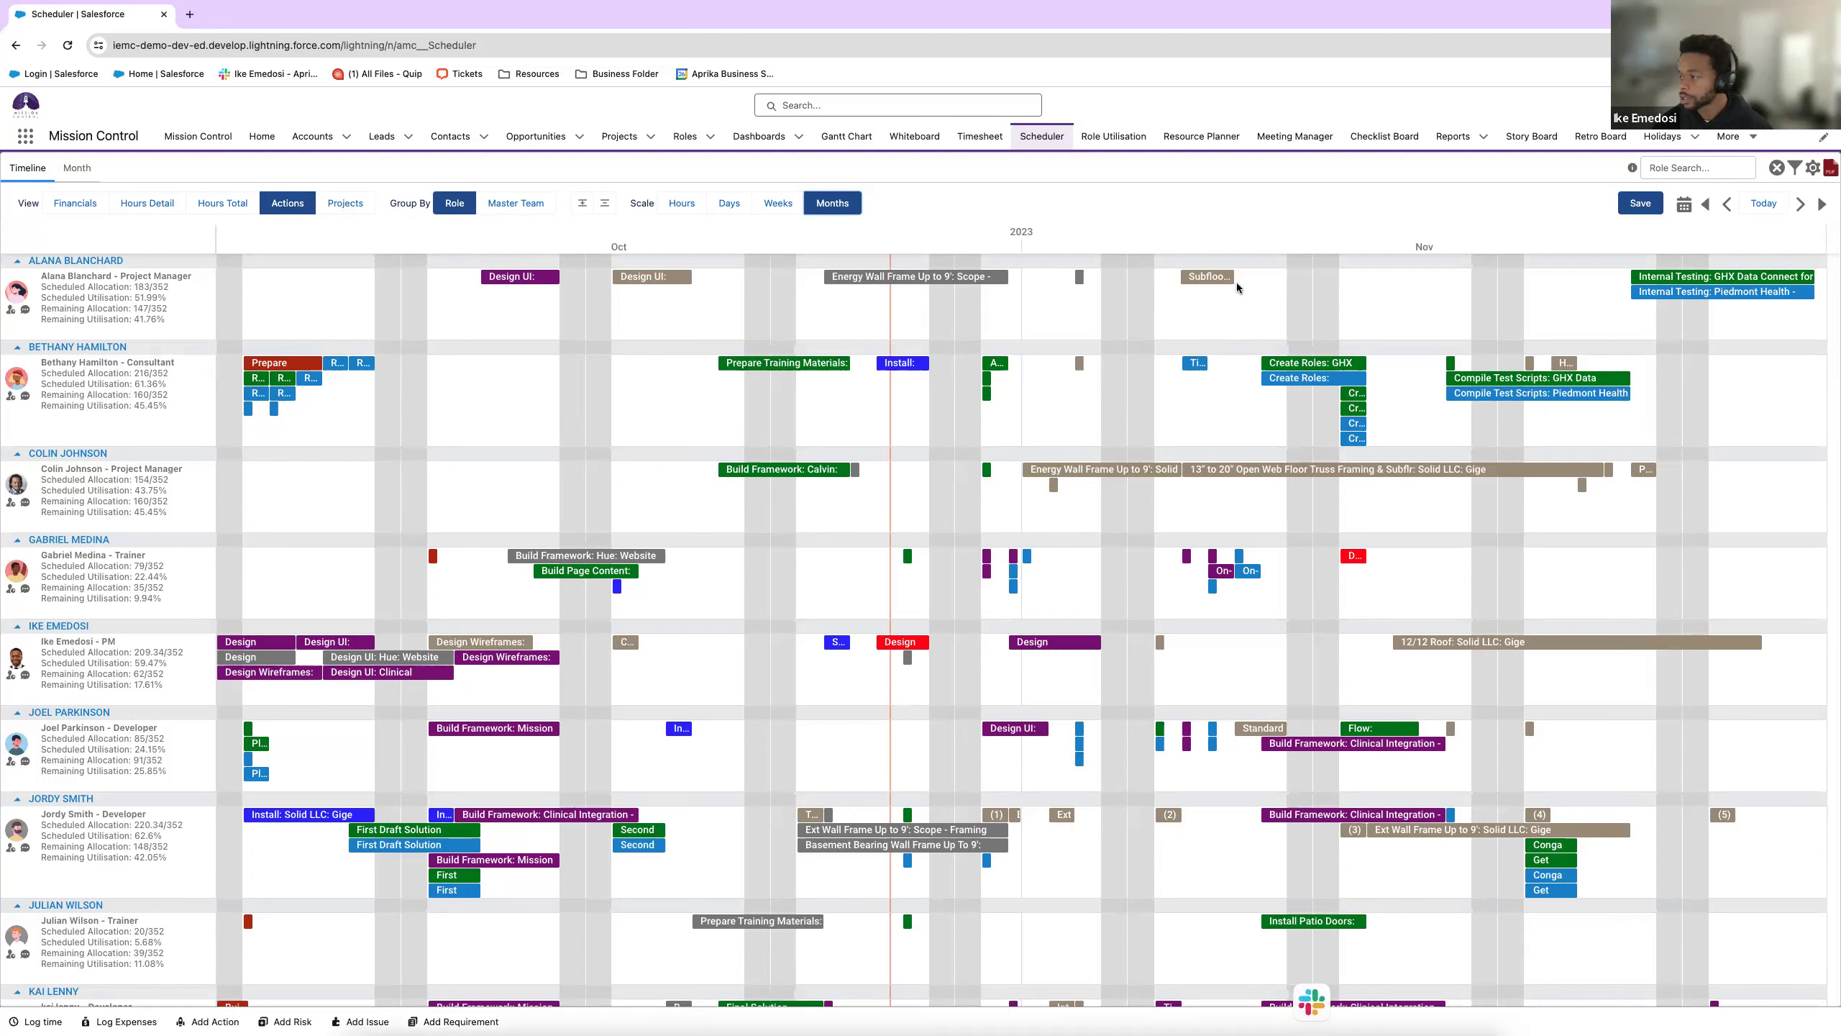
mouse_move(1679, 282)
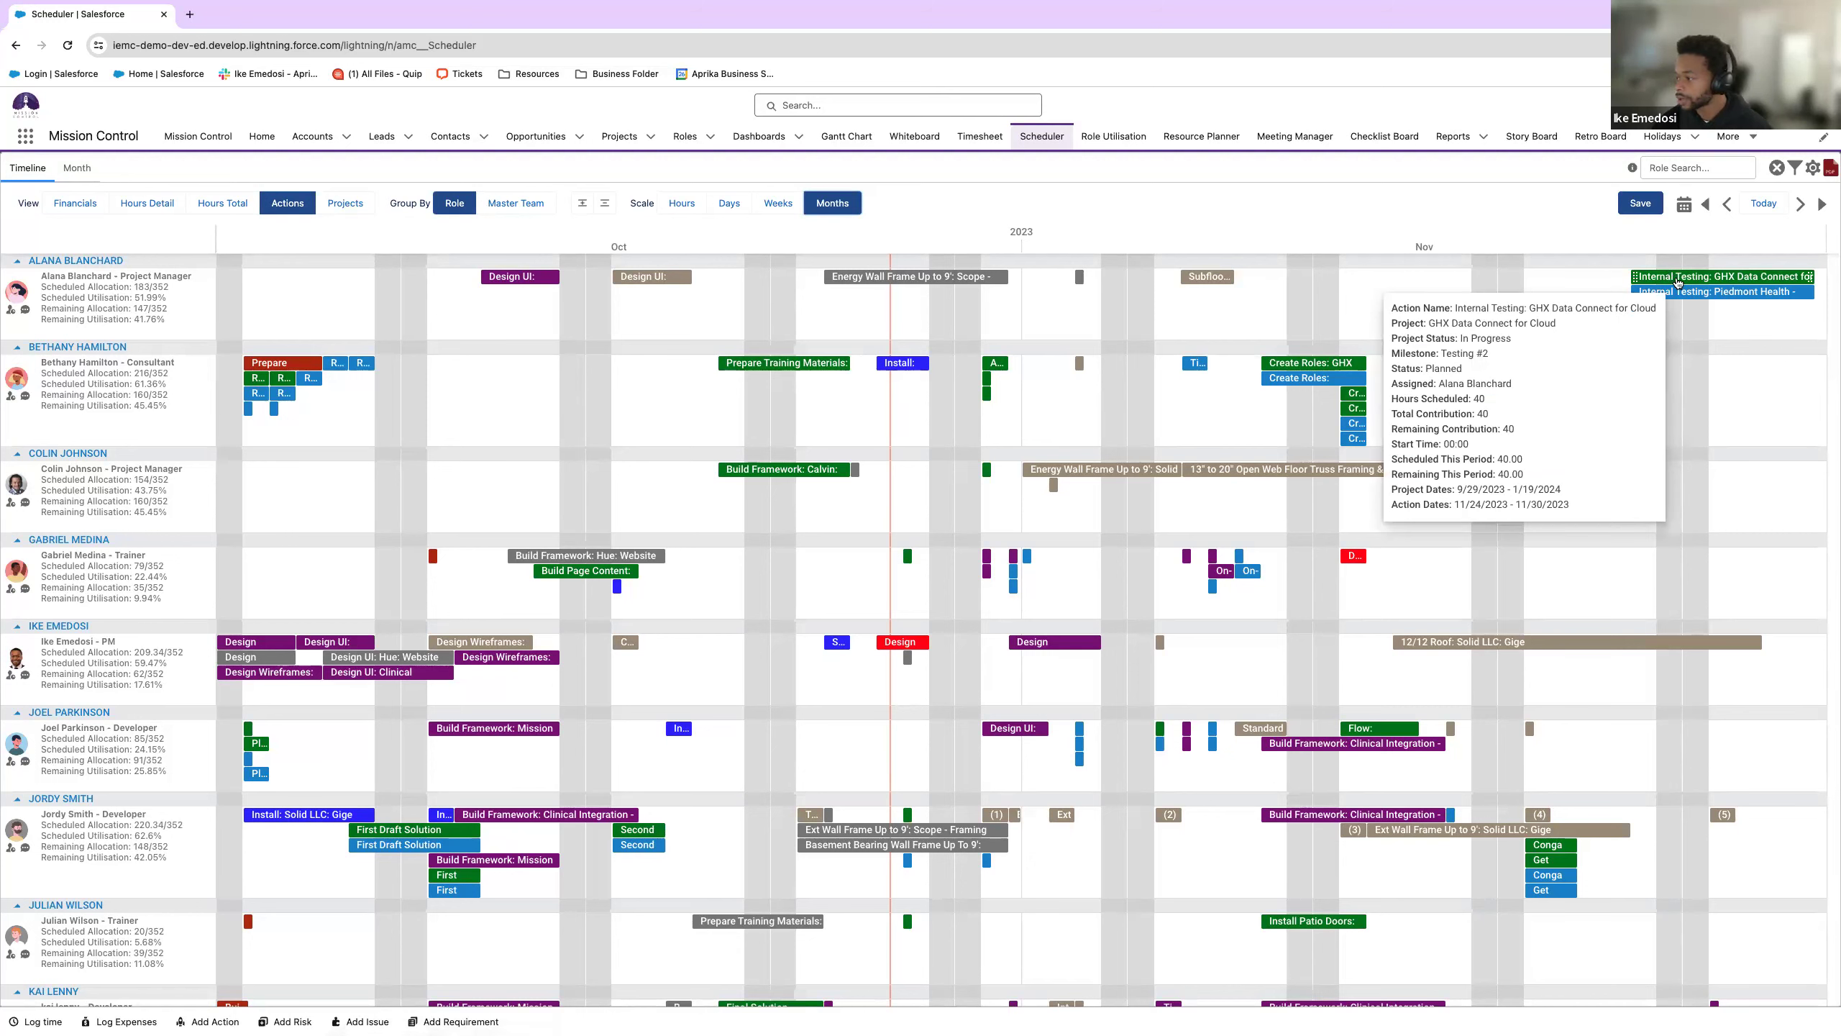
click(729, 204)
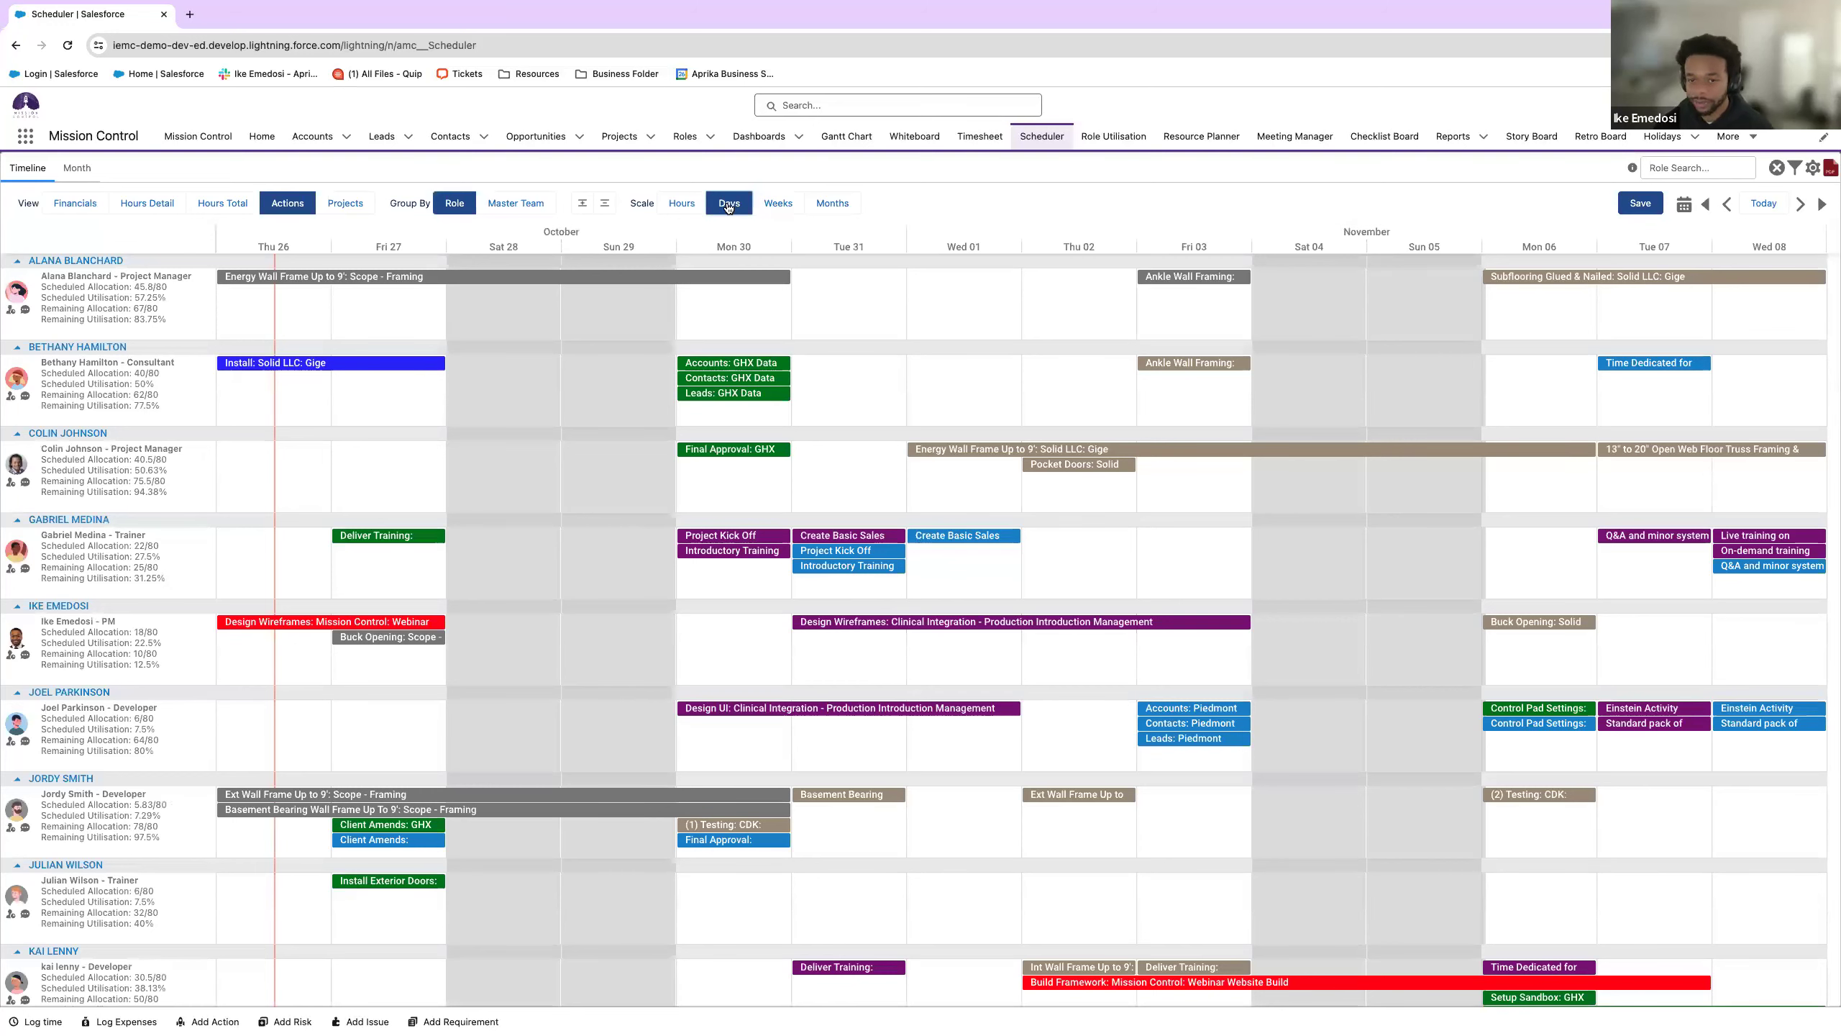
click(823, 206)
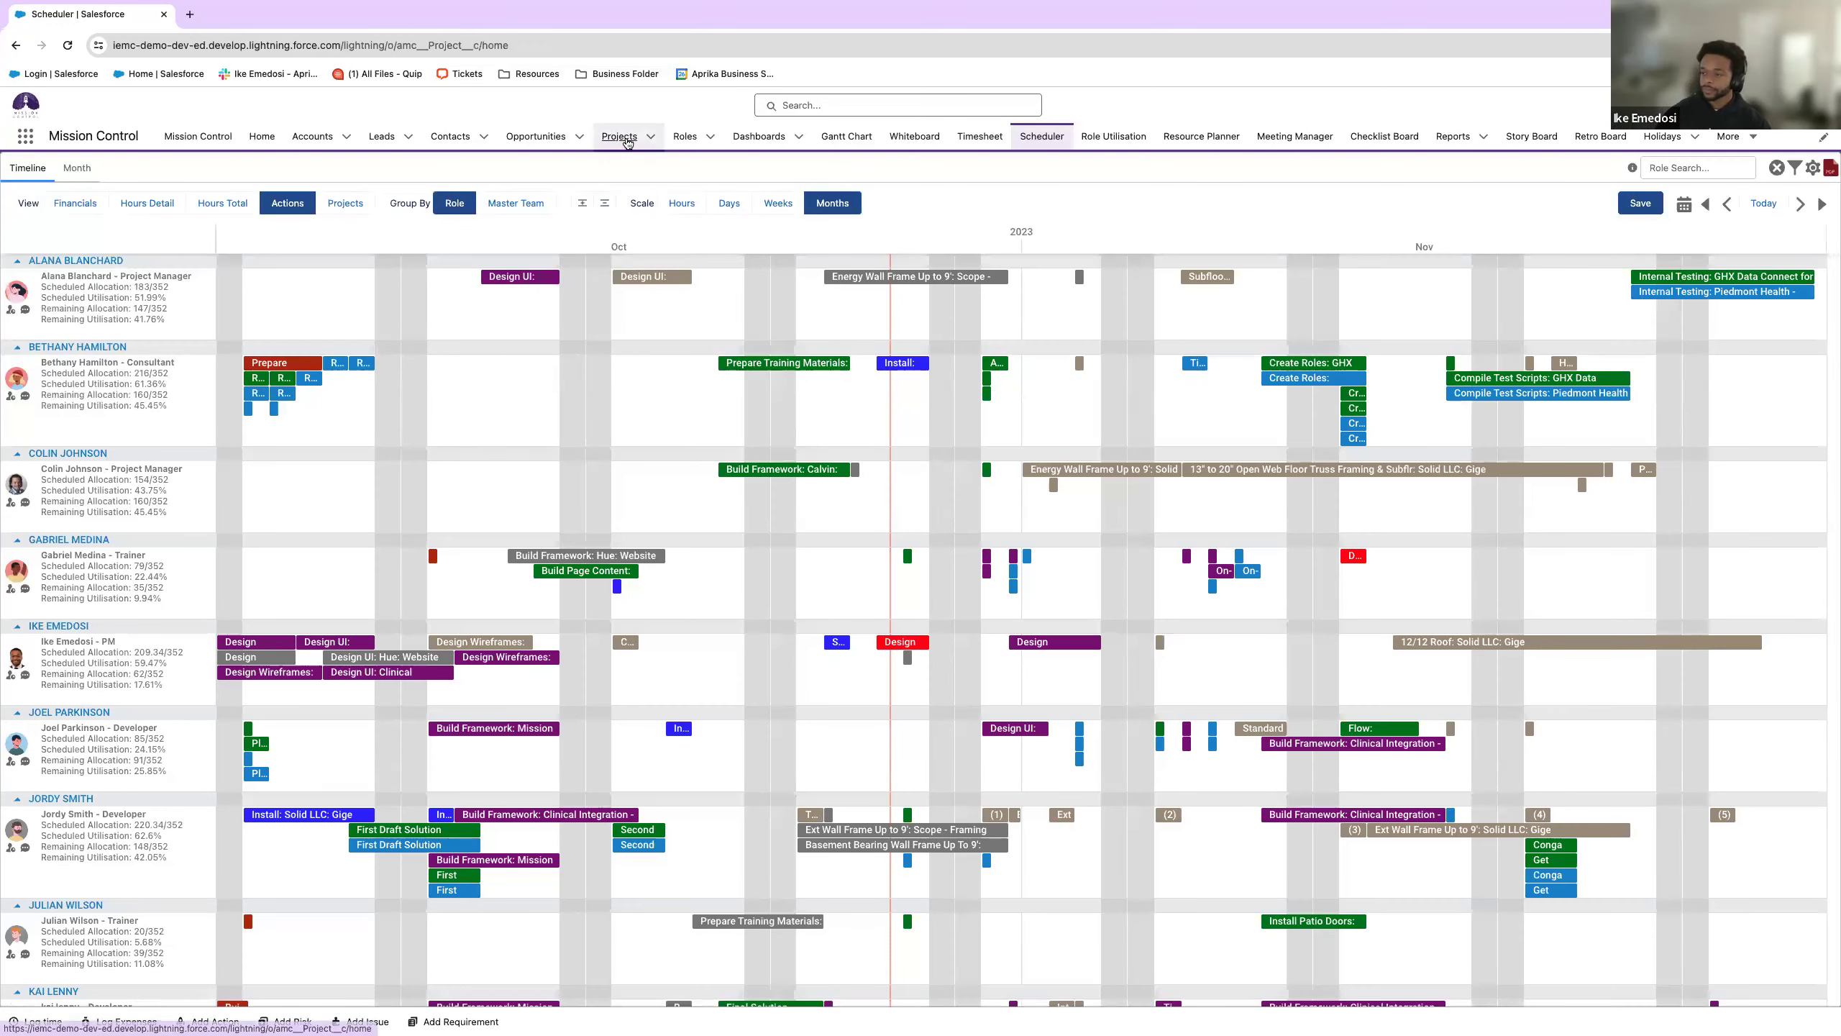
- Return to the Webinar Website Build project, and log out of the team member's account from Salesforce Setup
click(619, 136)
click(214, 266)
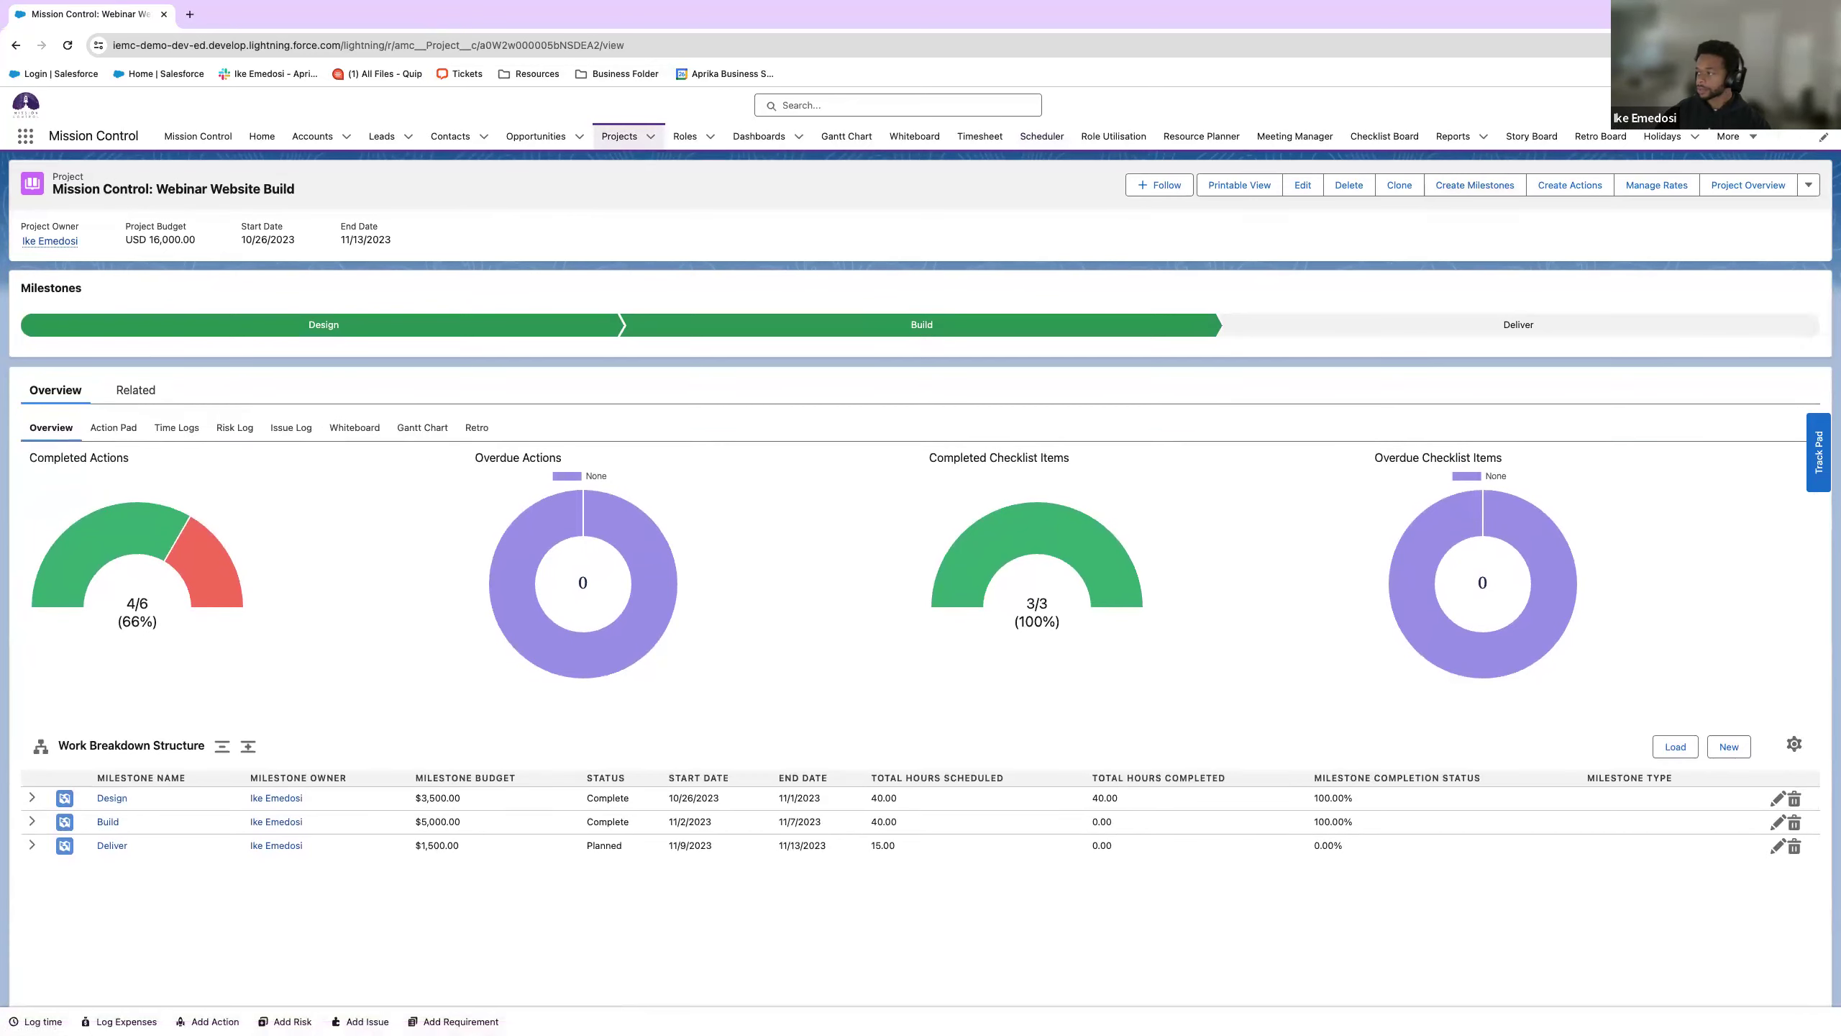
click(1765, 105)
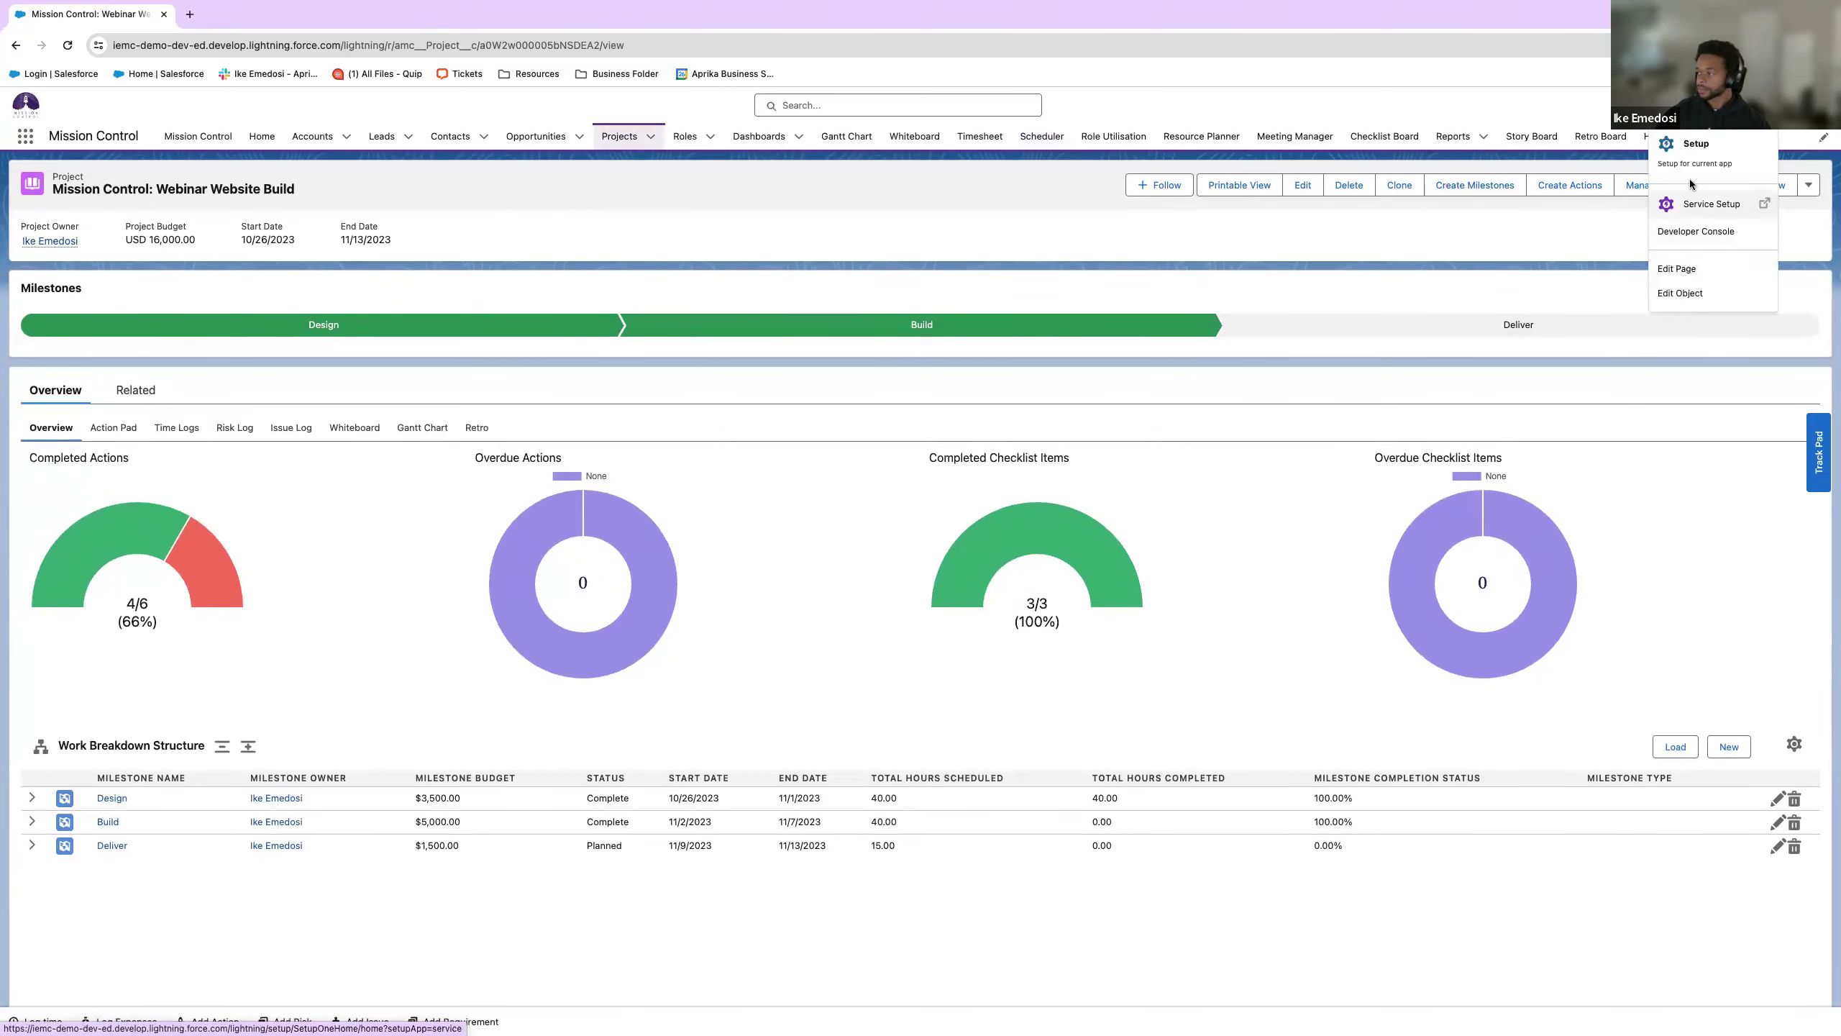
click(1681, 154)
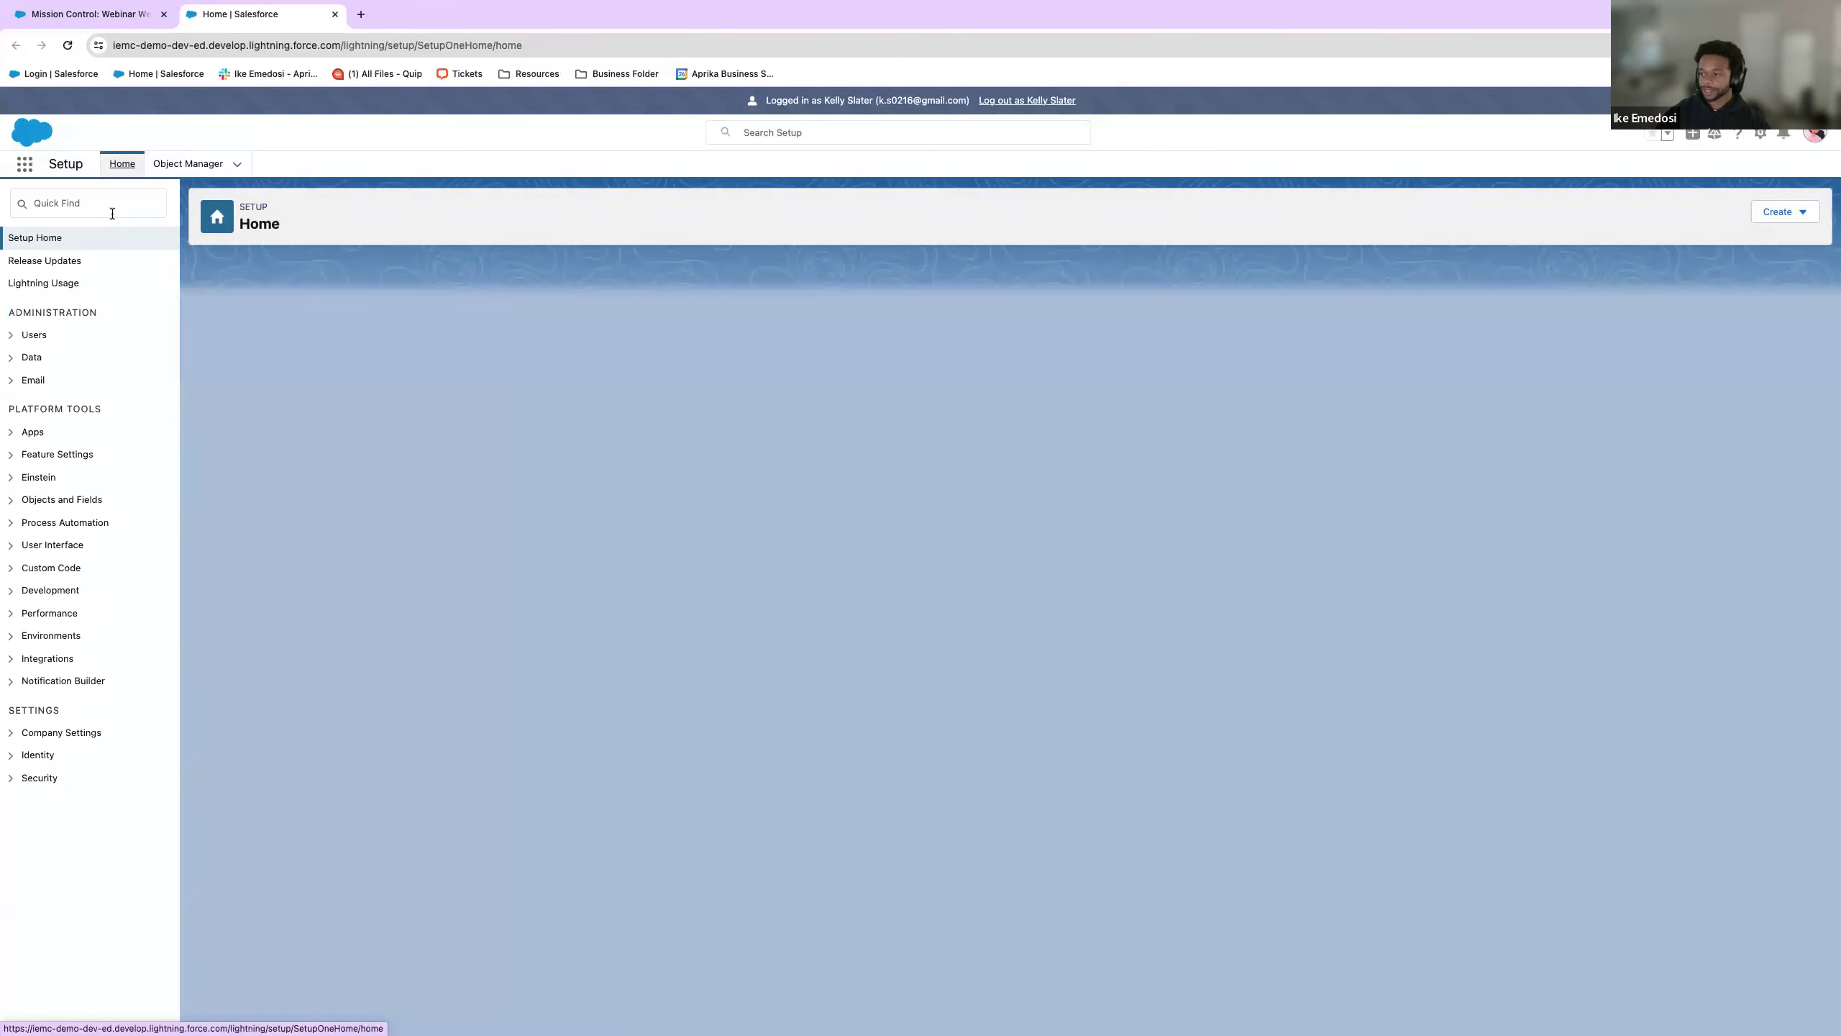
click(999, 105)
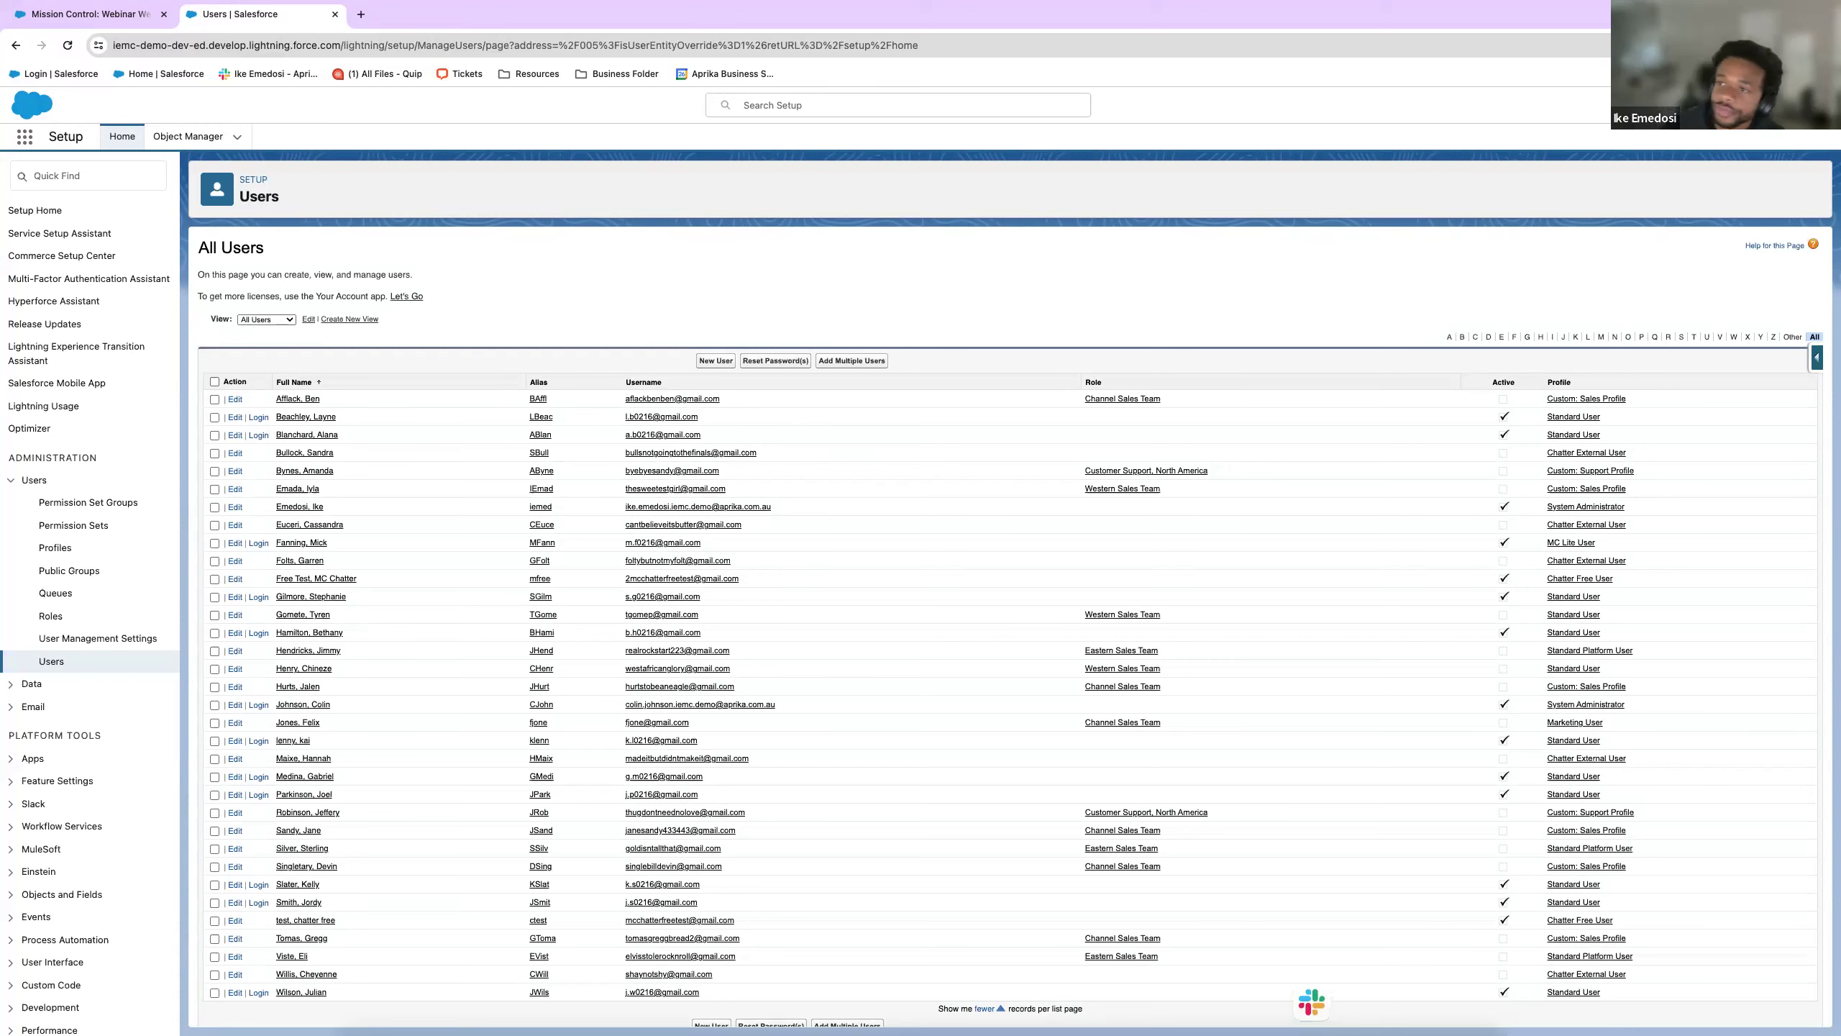
- Return to the Webinar Website Build project and reload it with the administrator's access
click(90, 15)
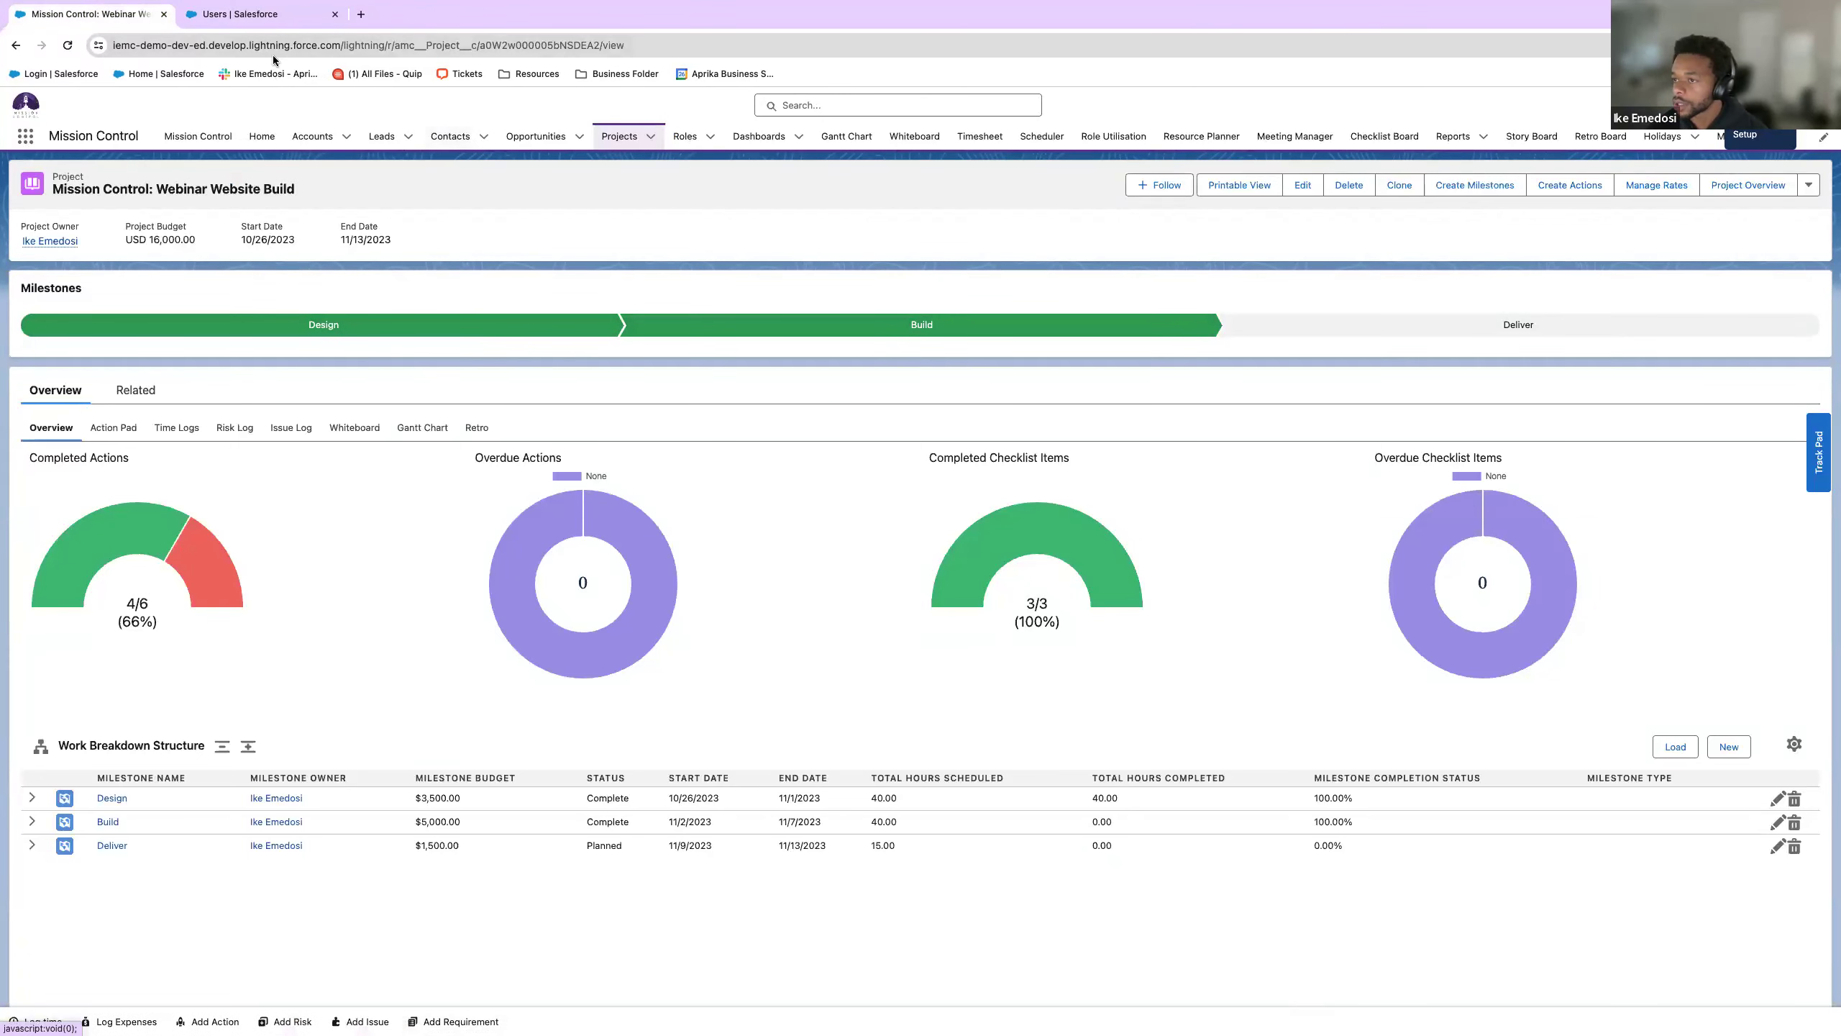
click(246, 14)
click(108, 14)
click(67, 45)
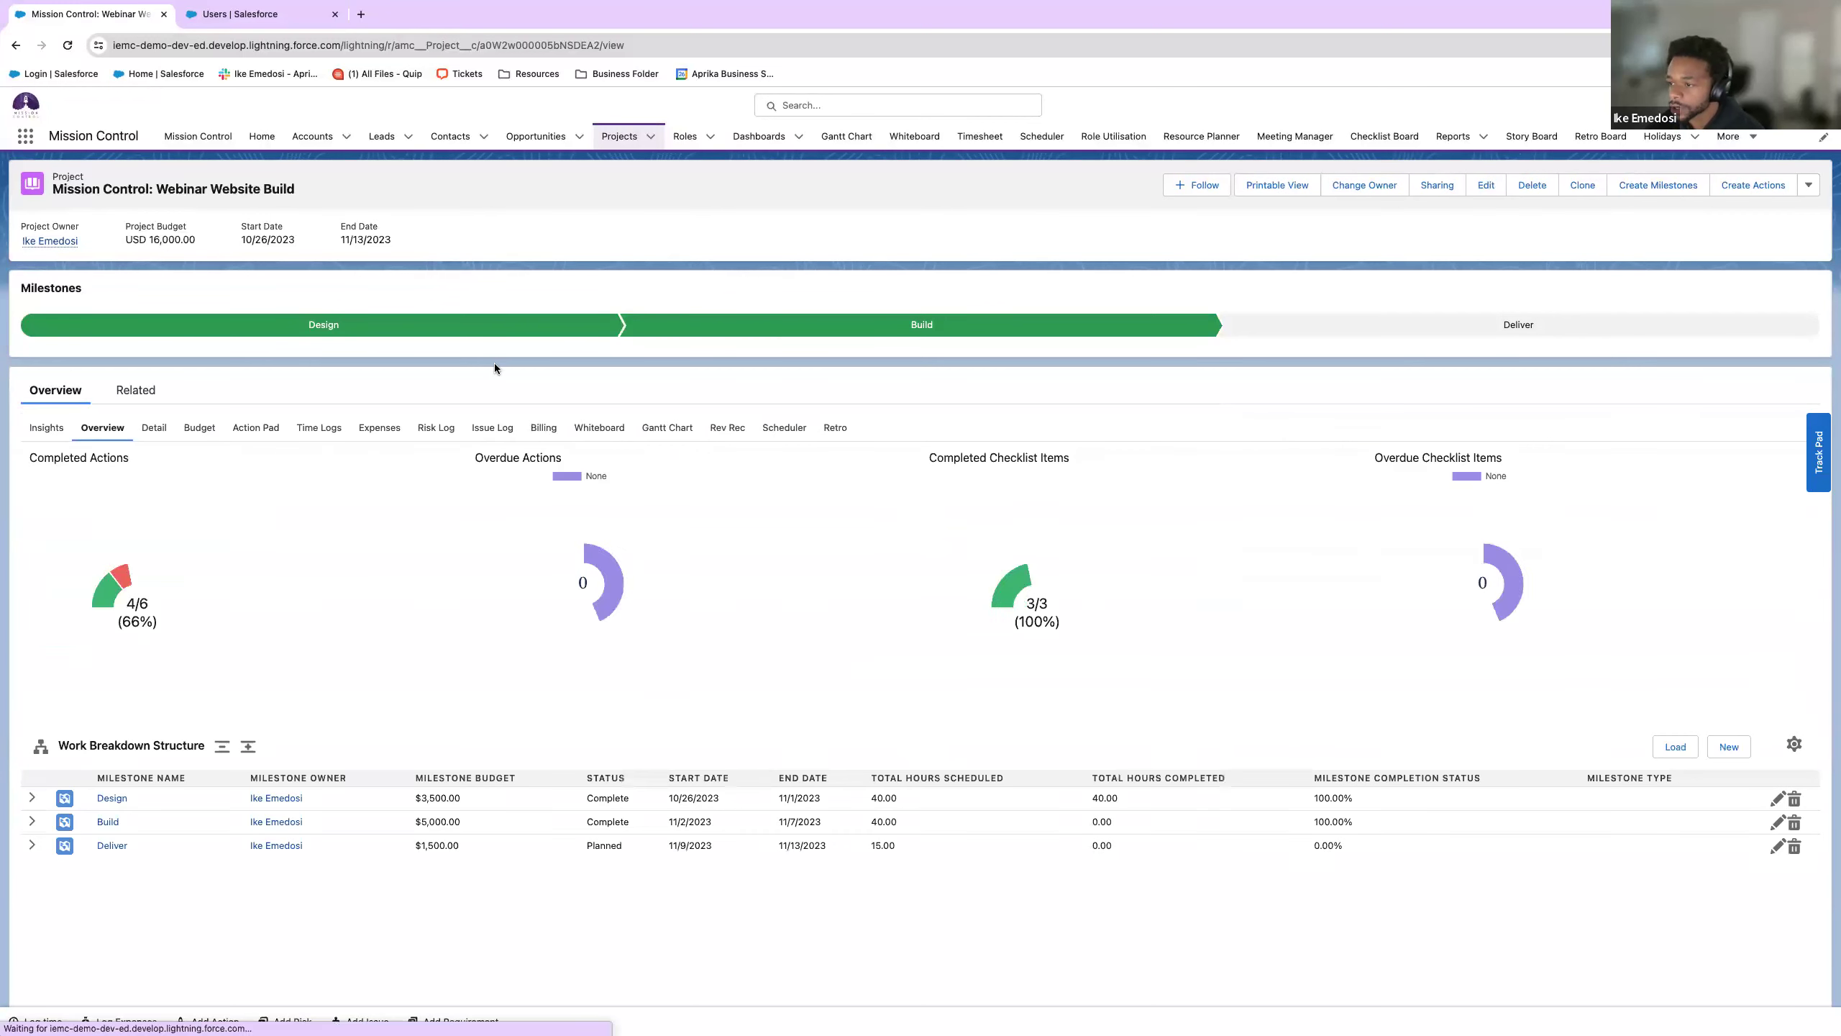
- View the project's own Scheduler from October 17, 2023 and from November 30, 2023
click(784, 427)
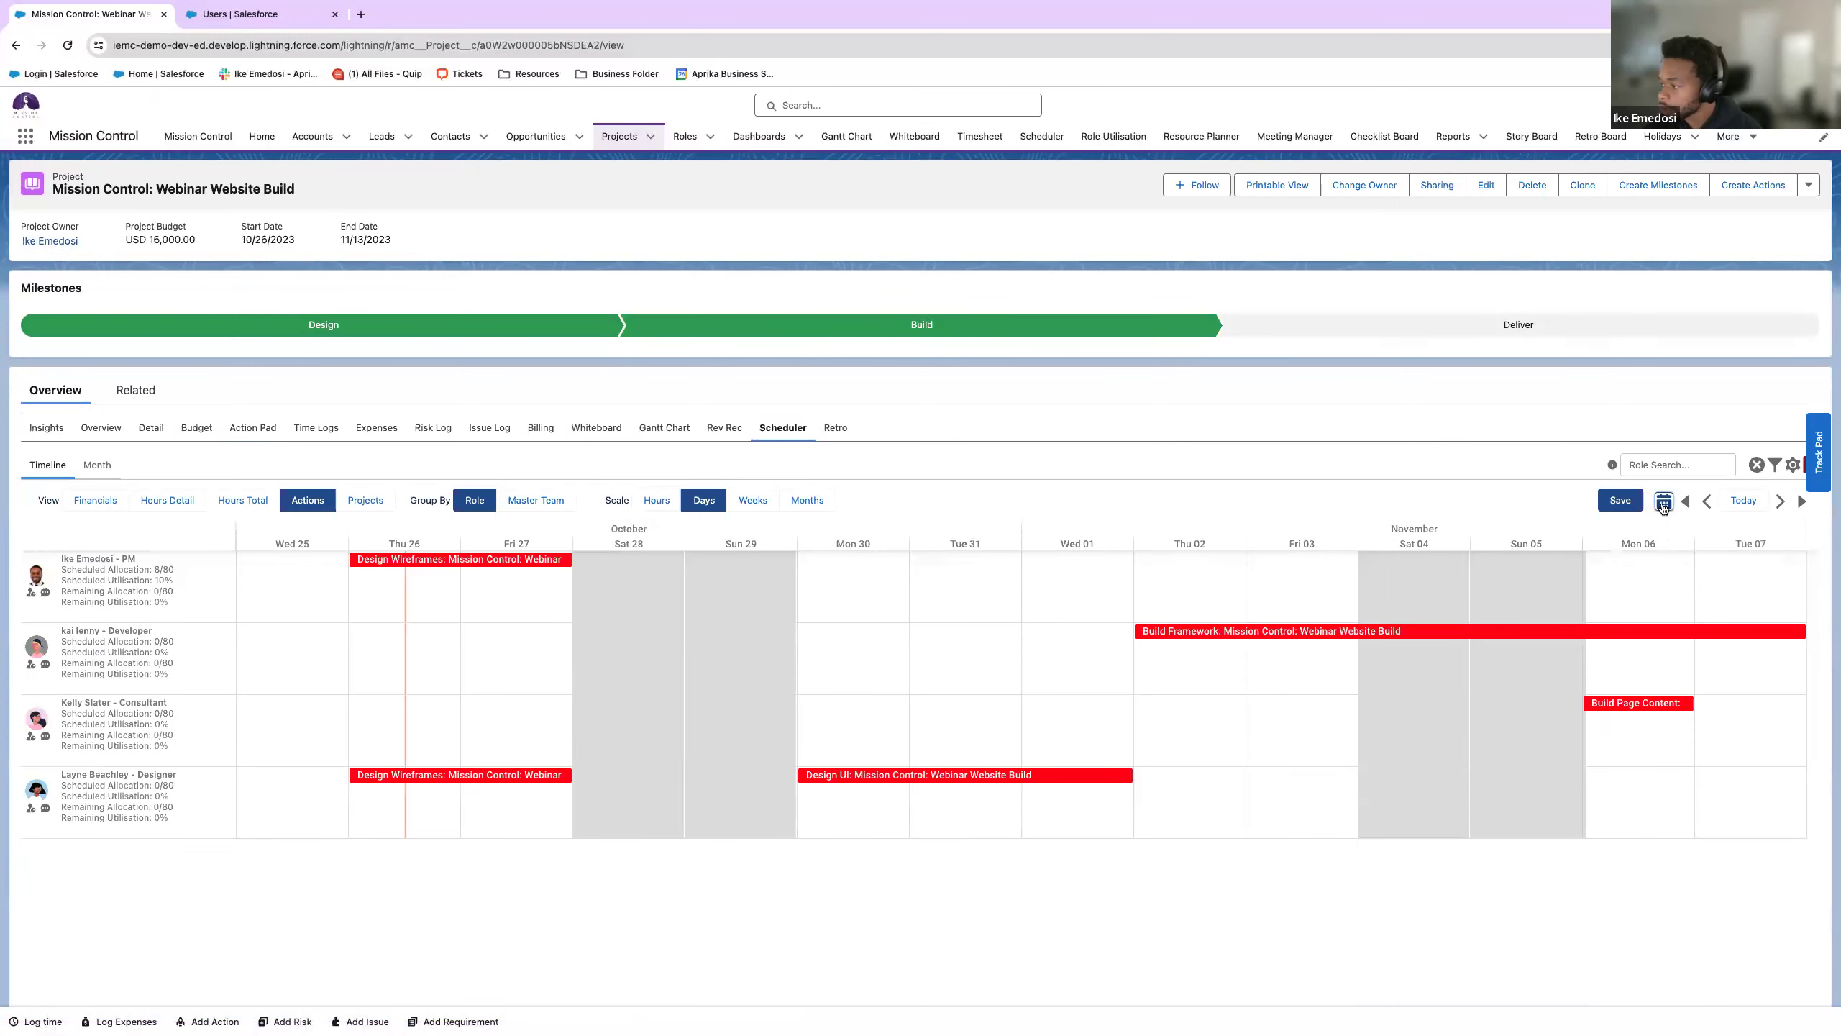
click(1664, 501)
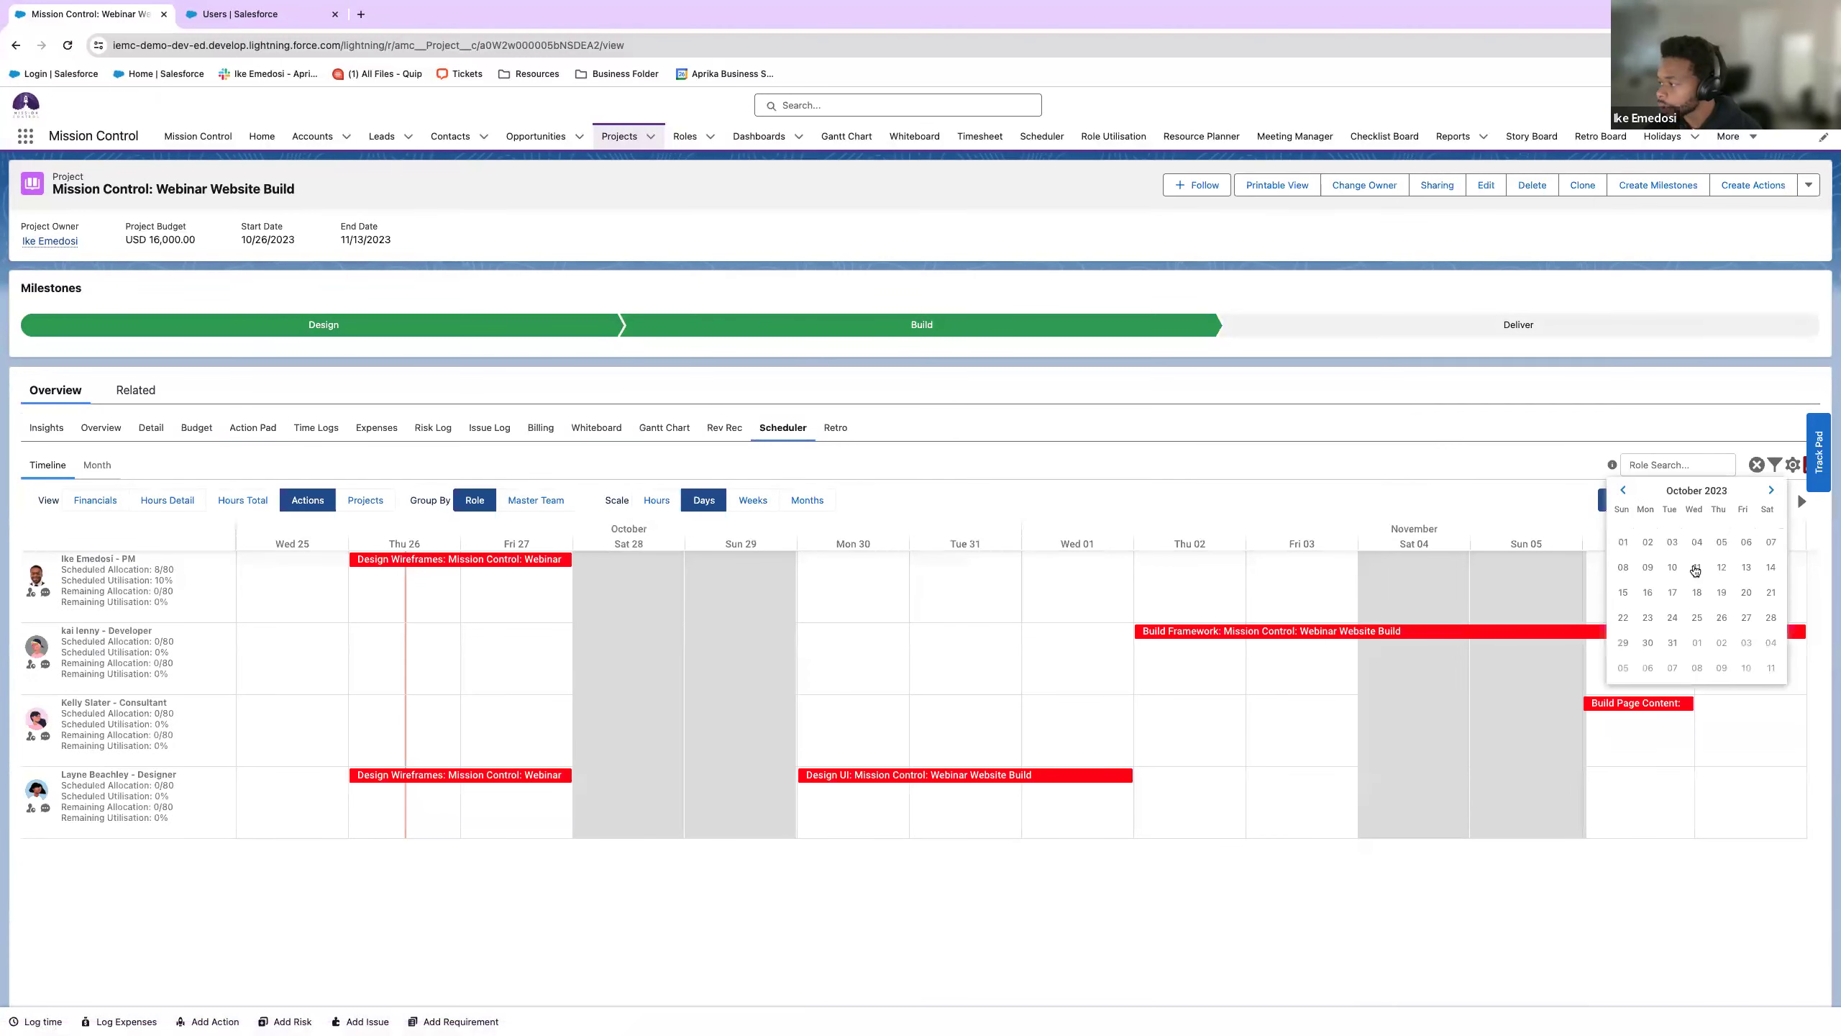
click(1671, 593)
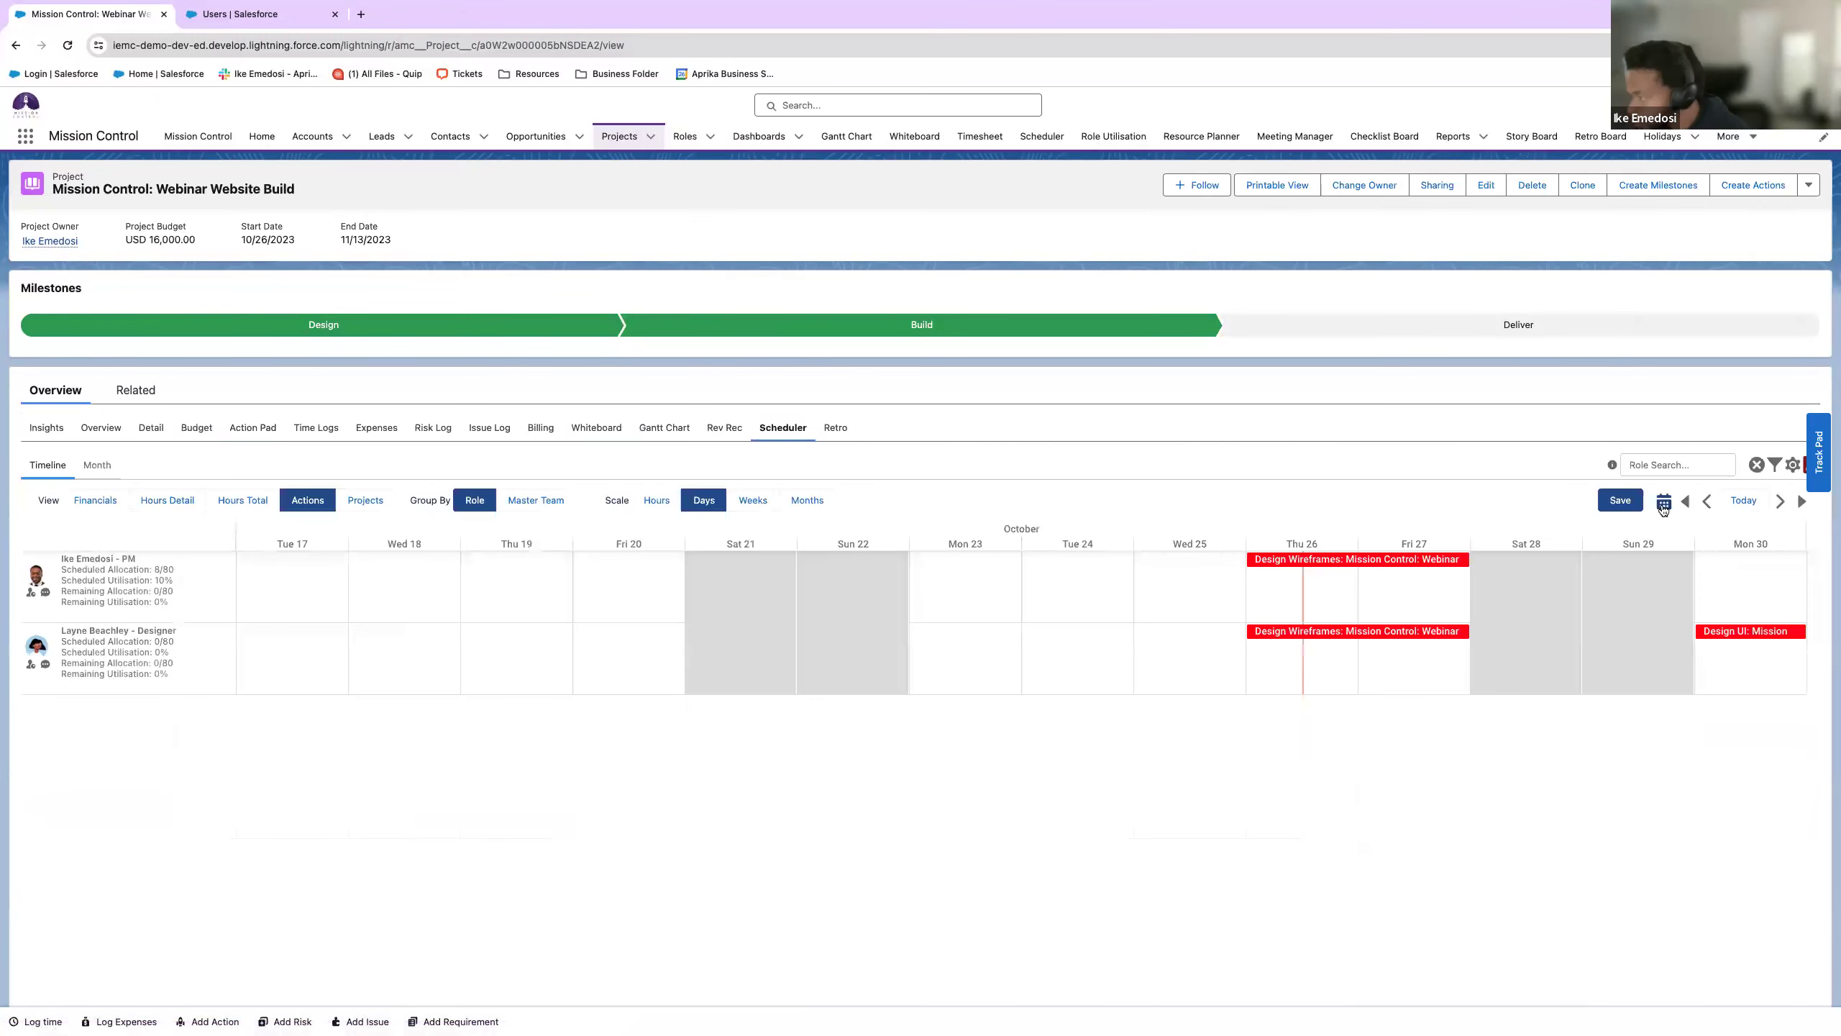
click(1663, 502)
click(1772, 491)
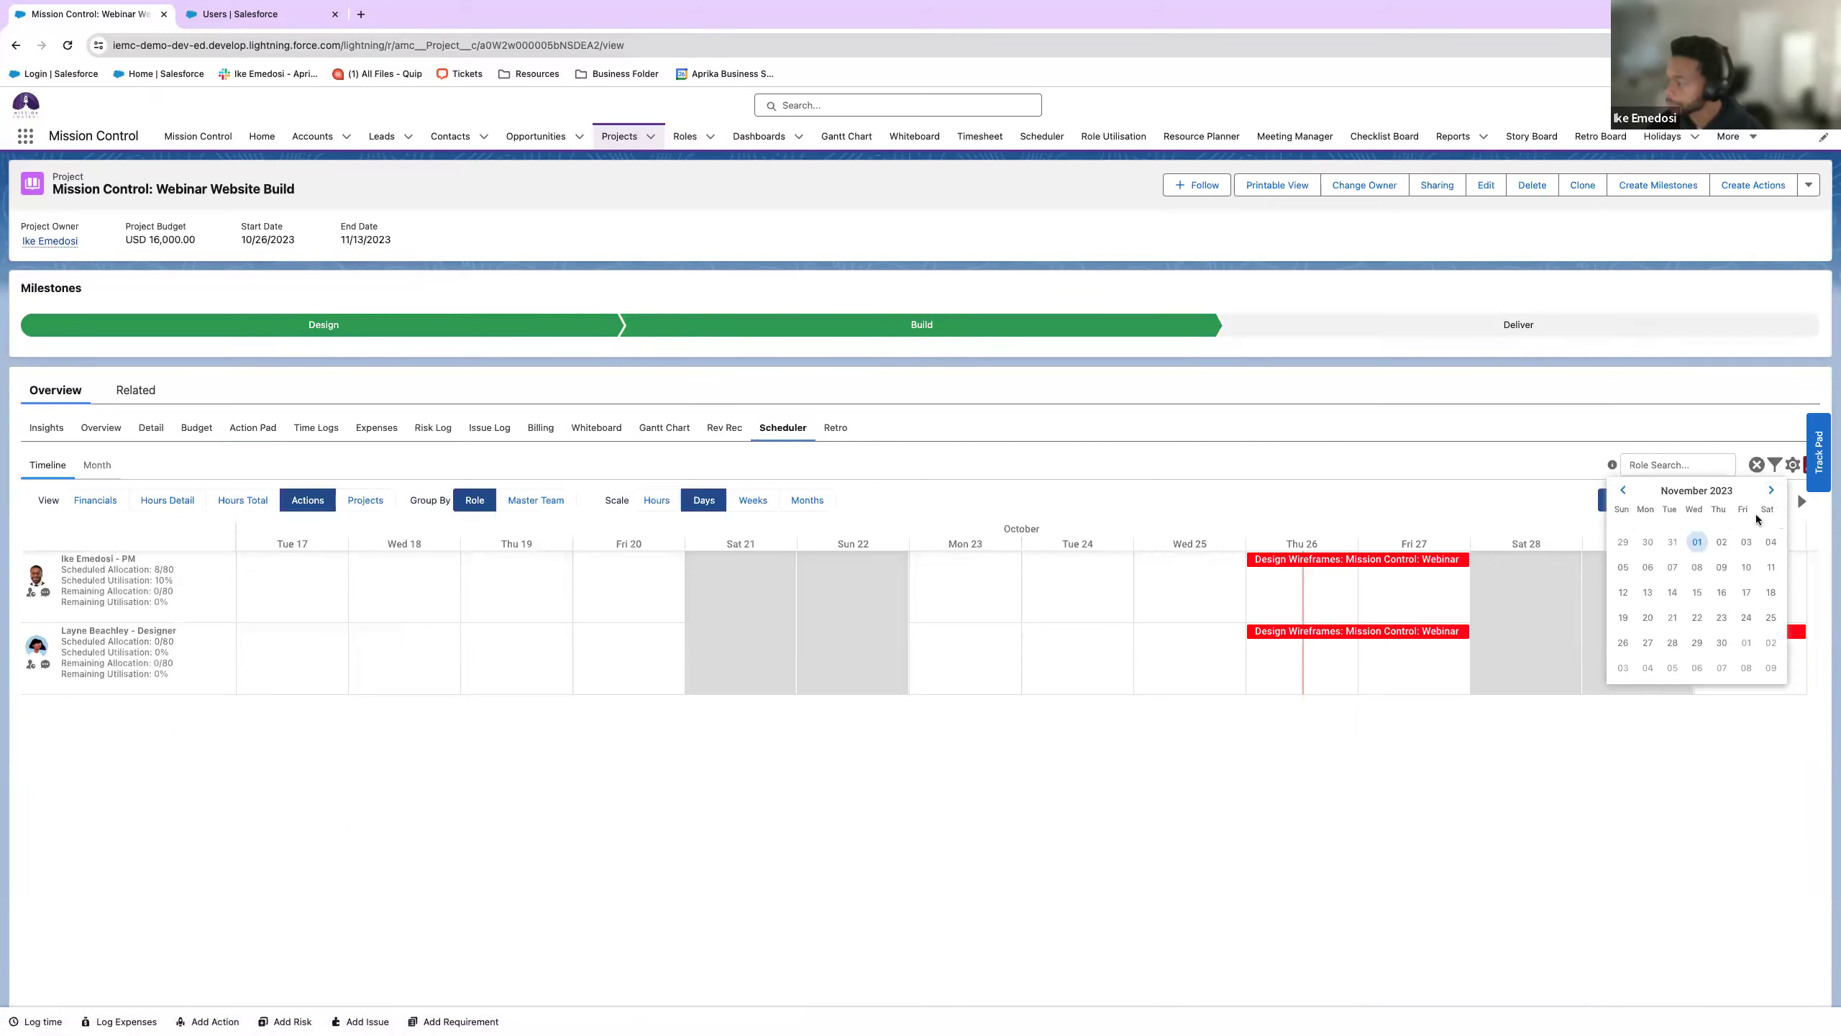
click(1720, 640)
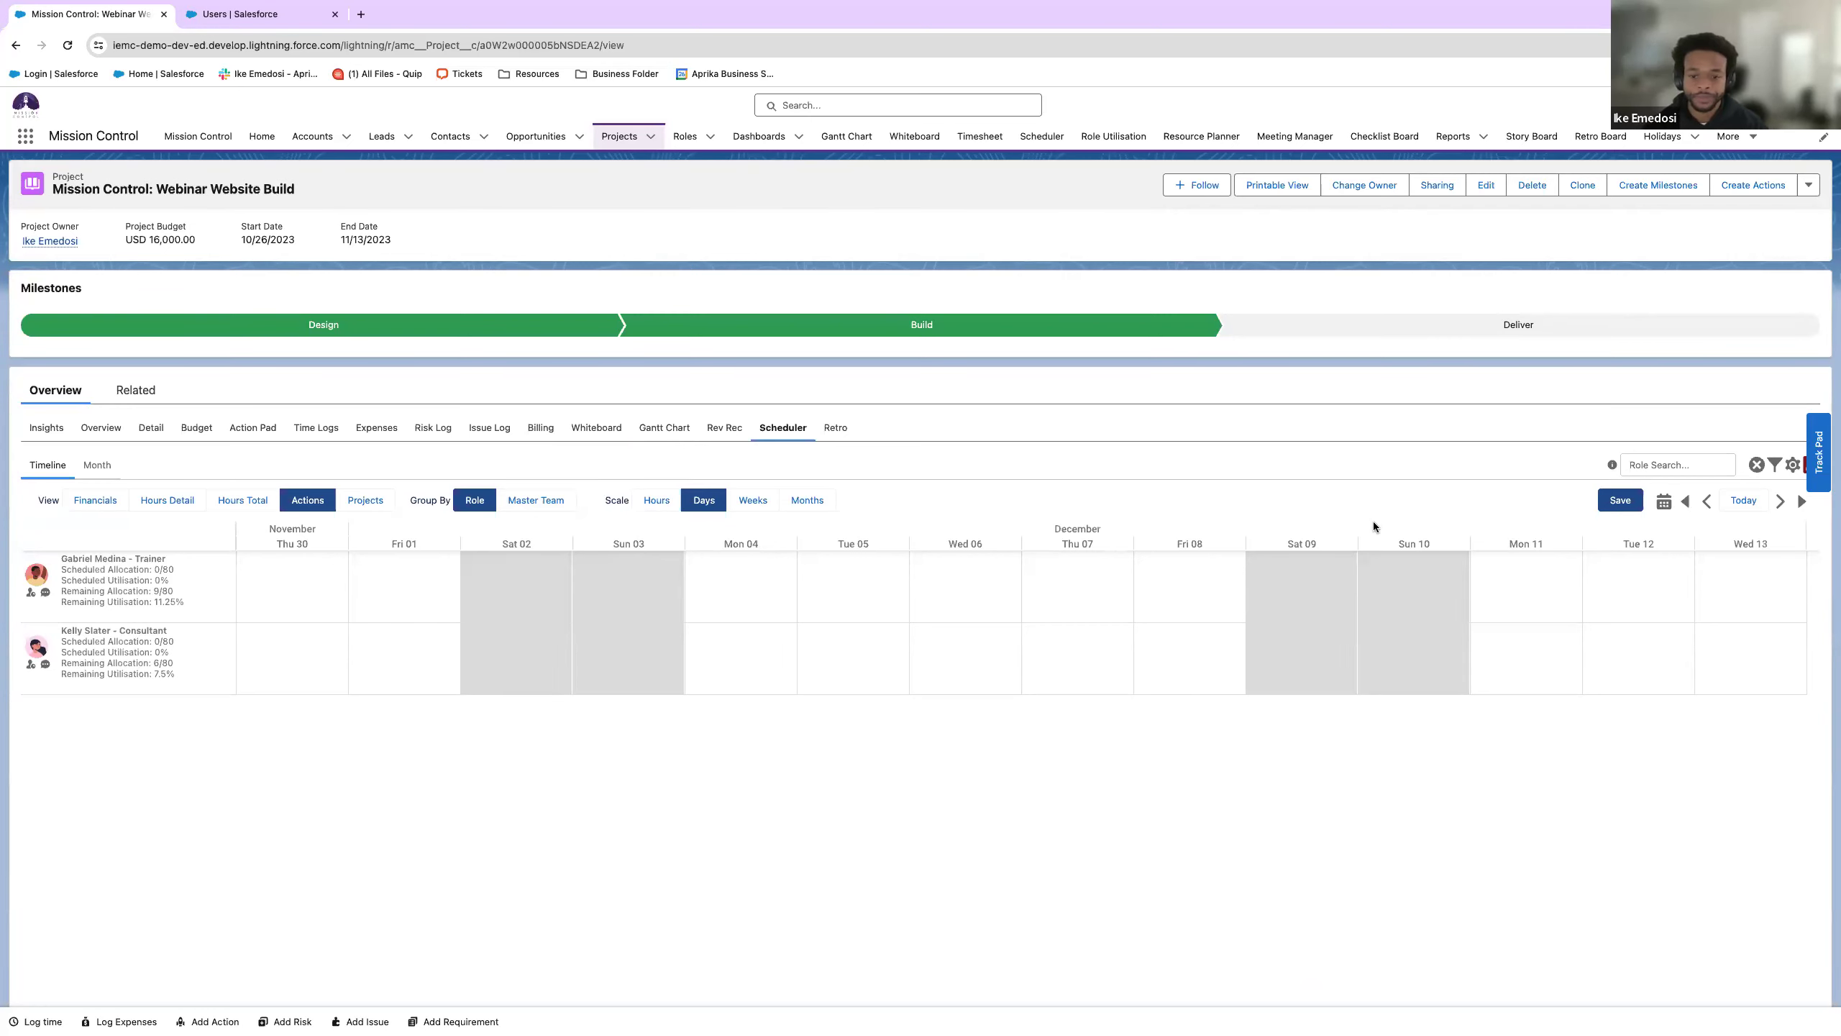
- Open the client overview page through its URL in the Client Read Only Page Settings of the project's details
click(154, 431)
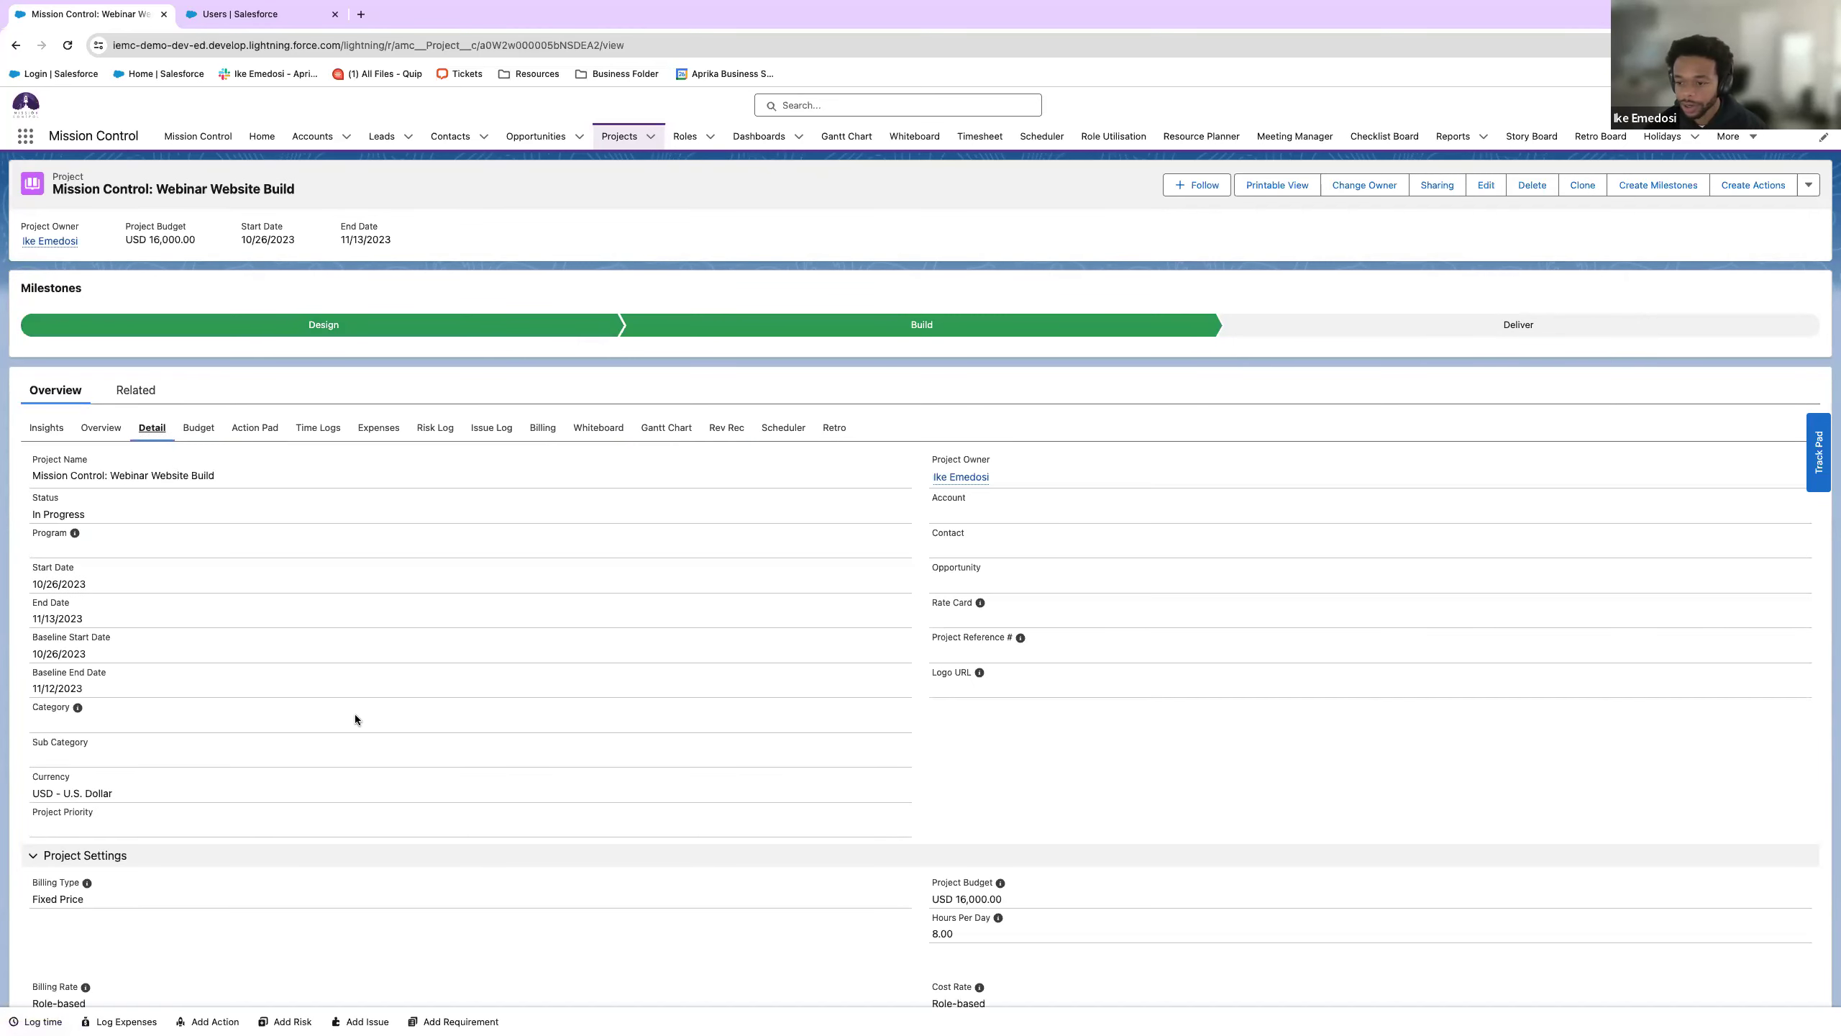
scroll(354, 718, down, 10)
scroll(354, 717, down, 10)
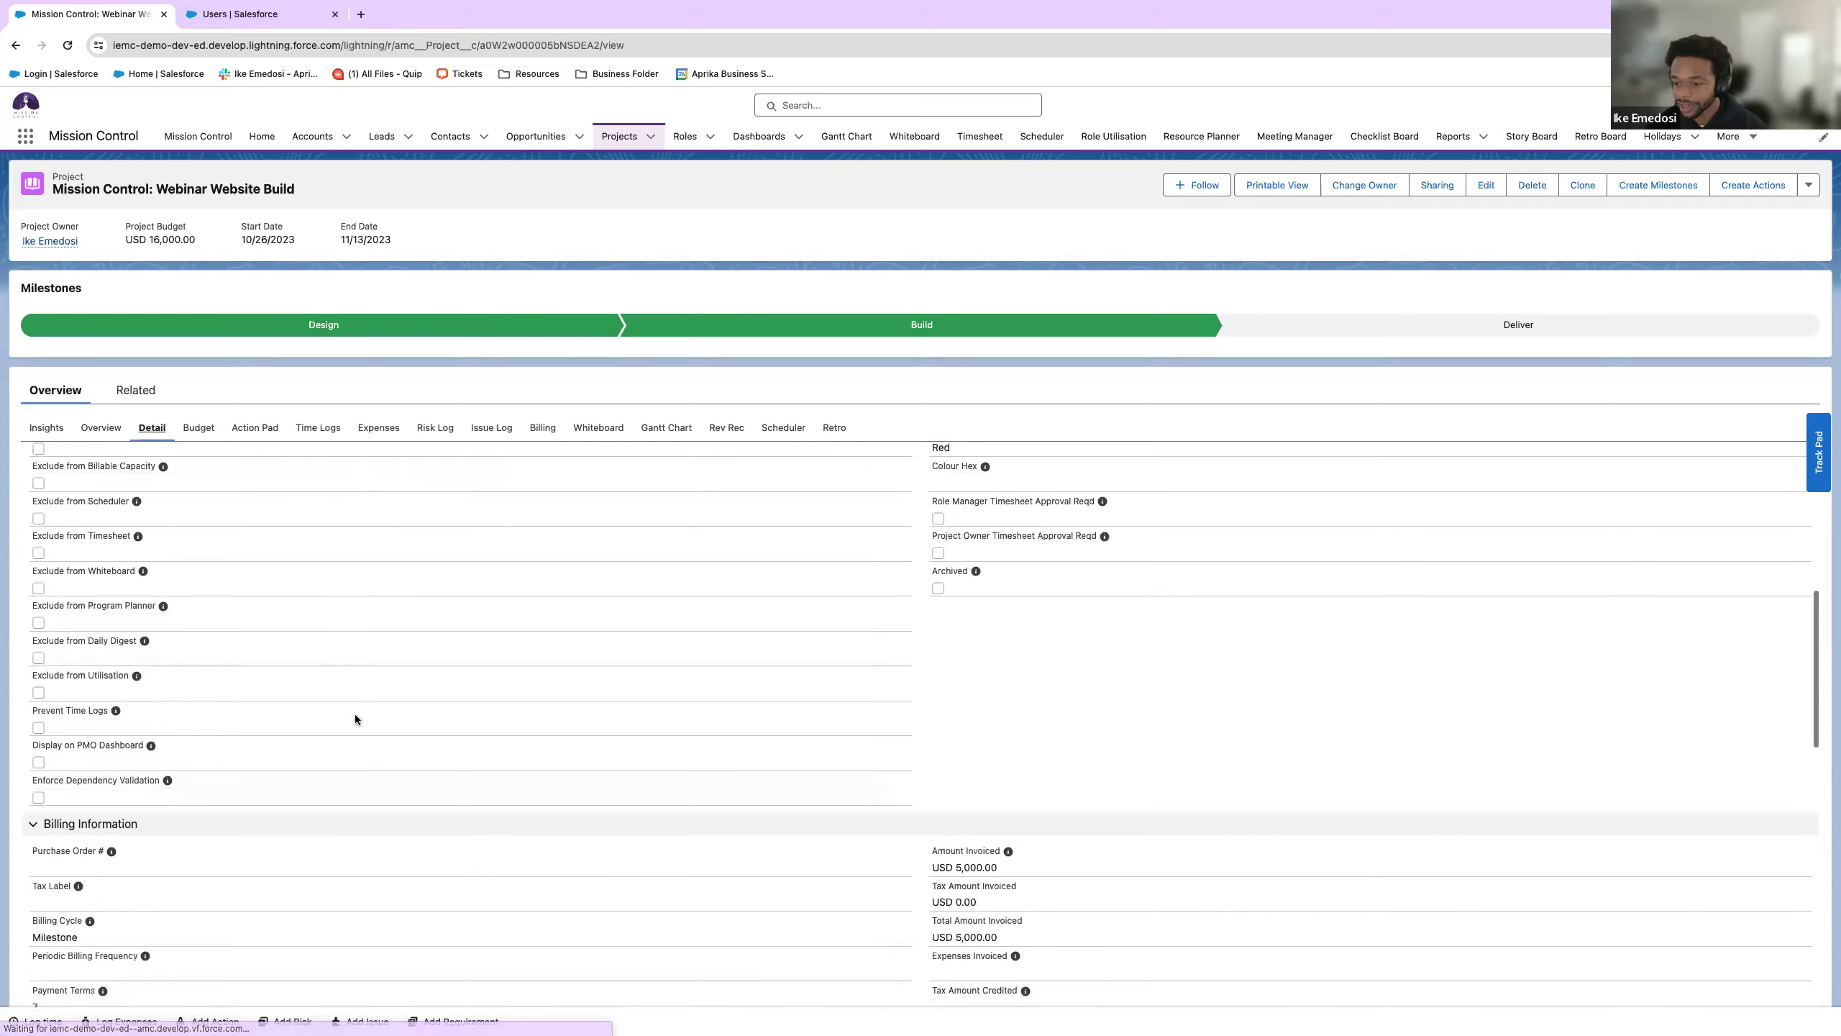
scroll(354, 717, down, 10)
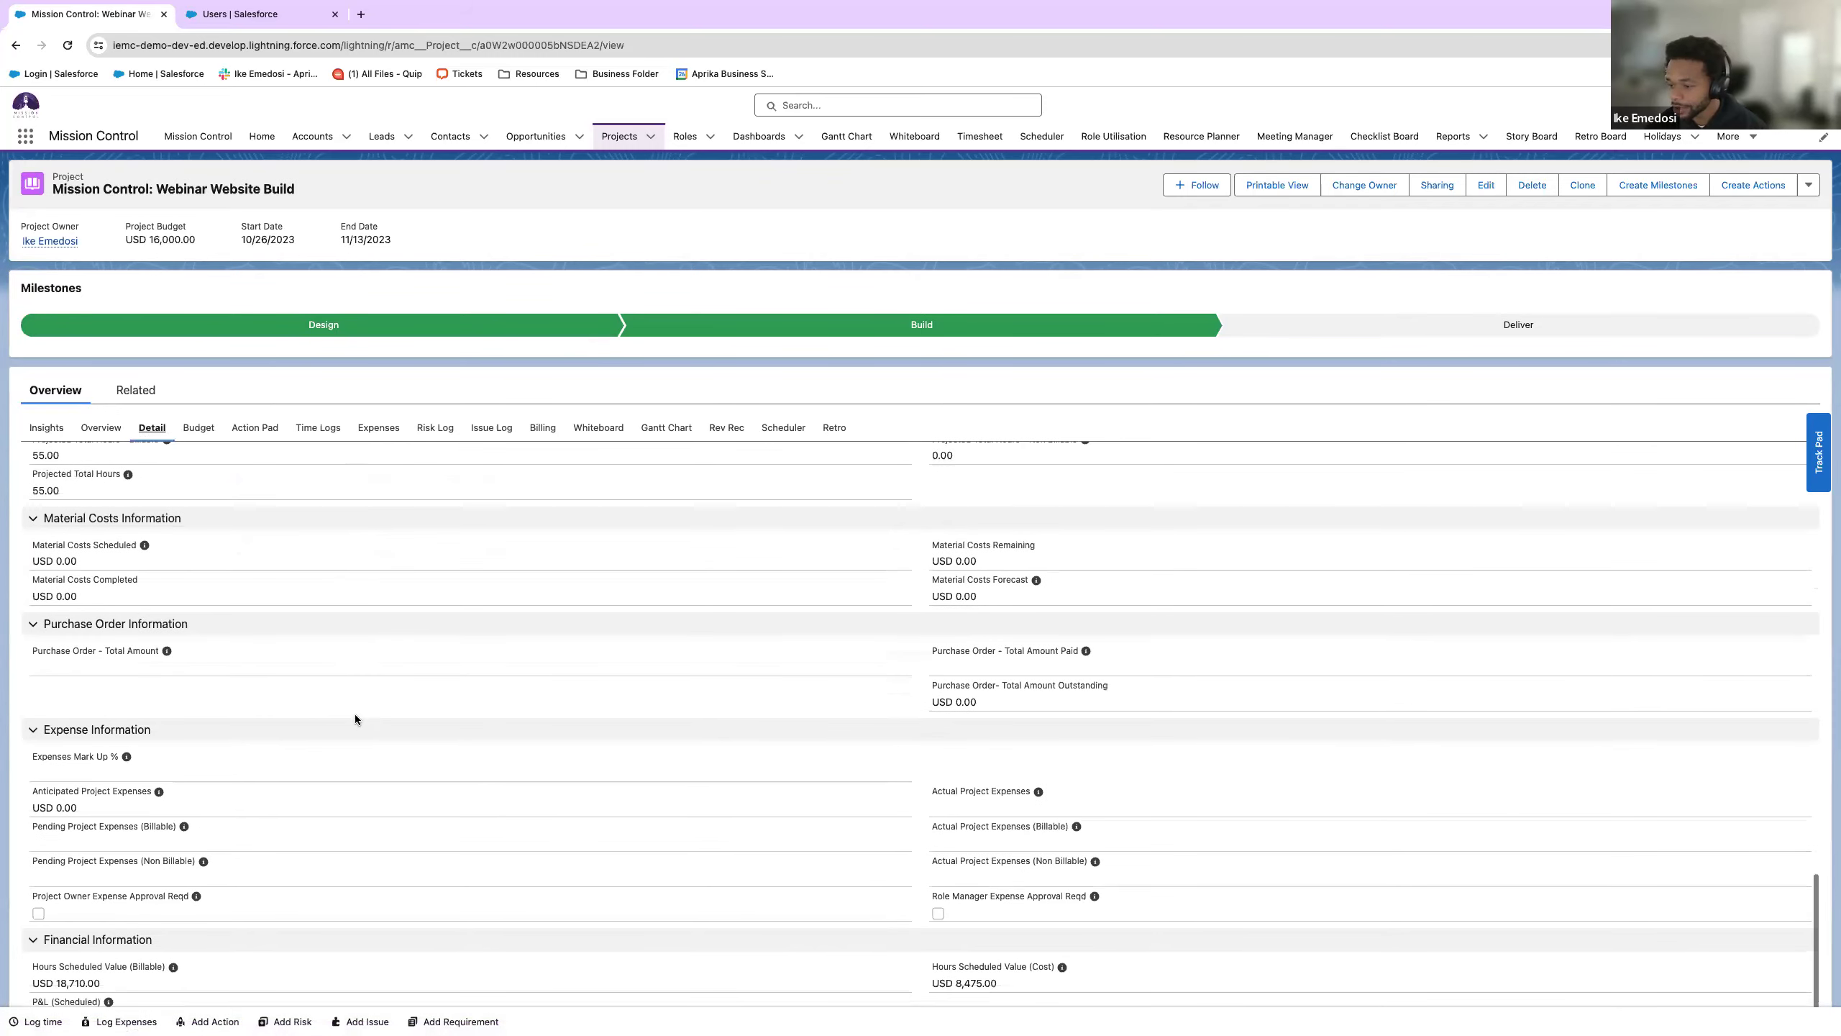
scroll(357, 699, down, 3)
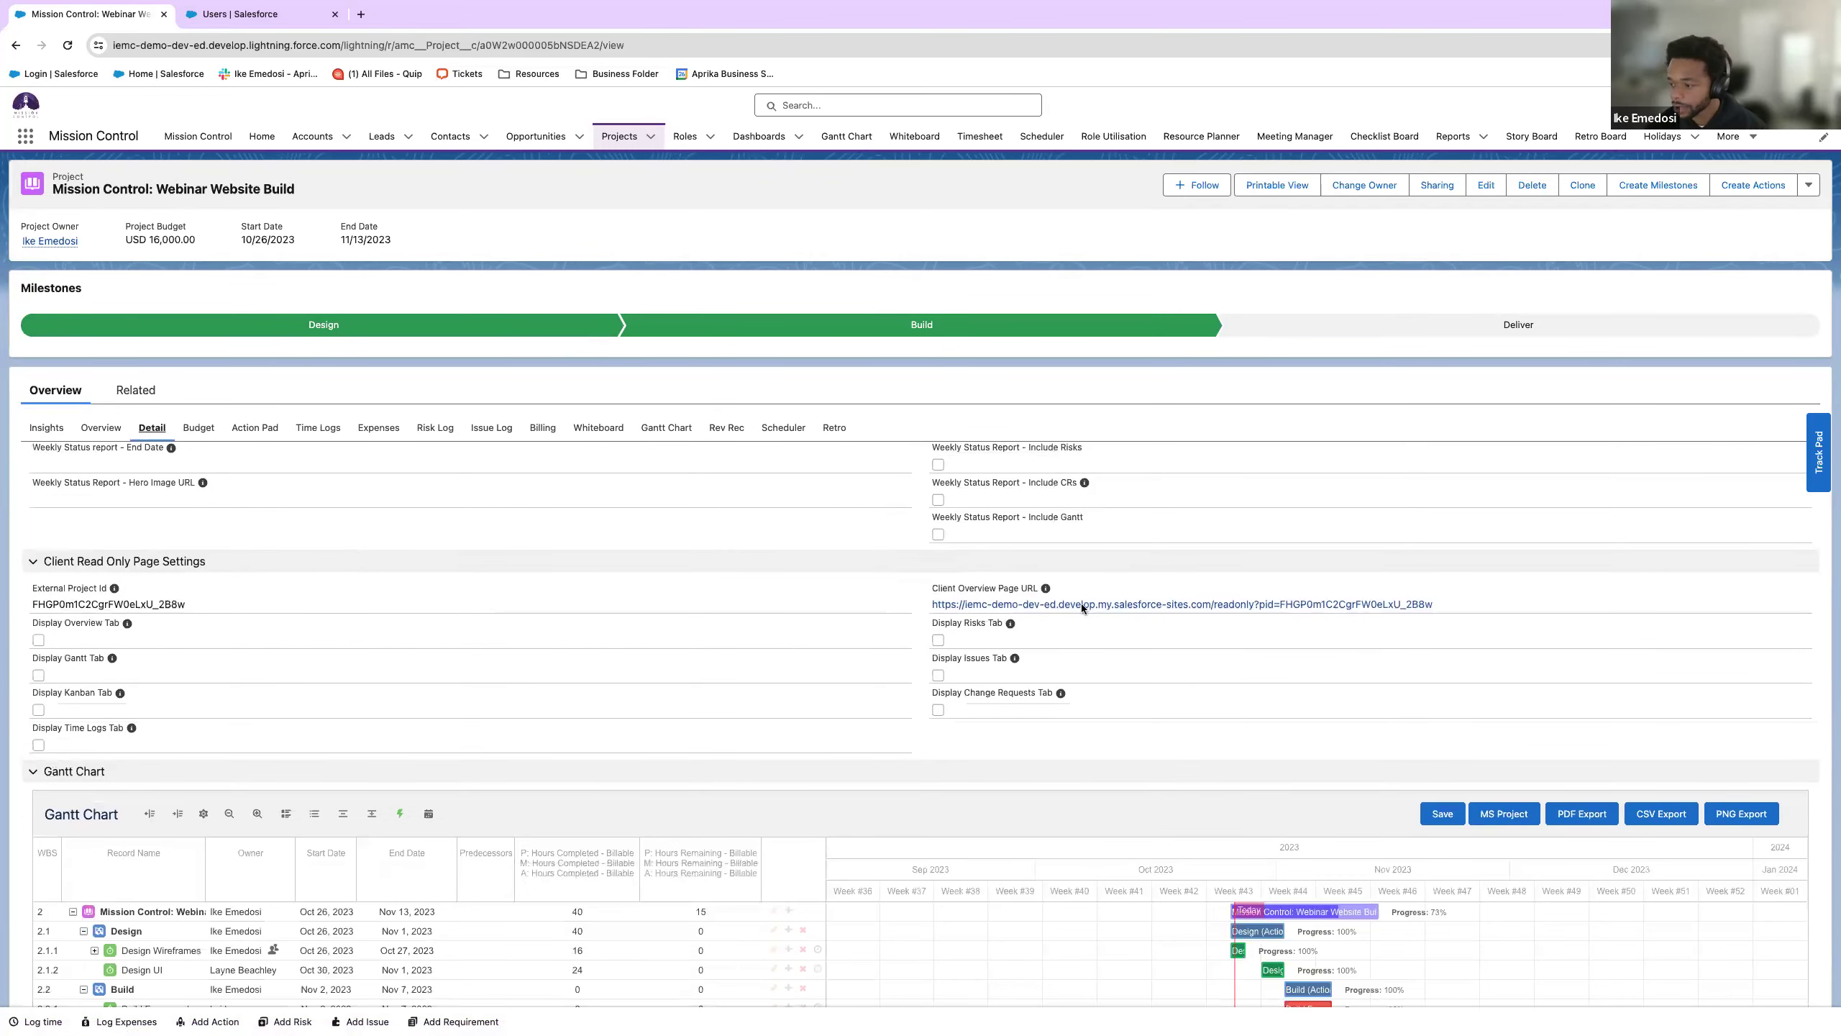
click(1108, 607)
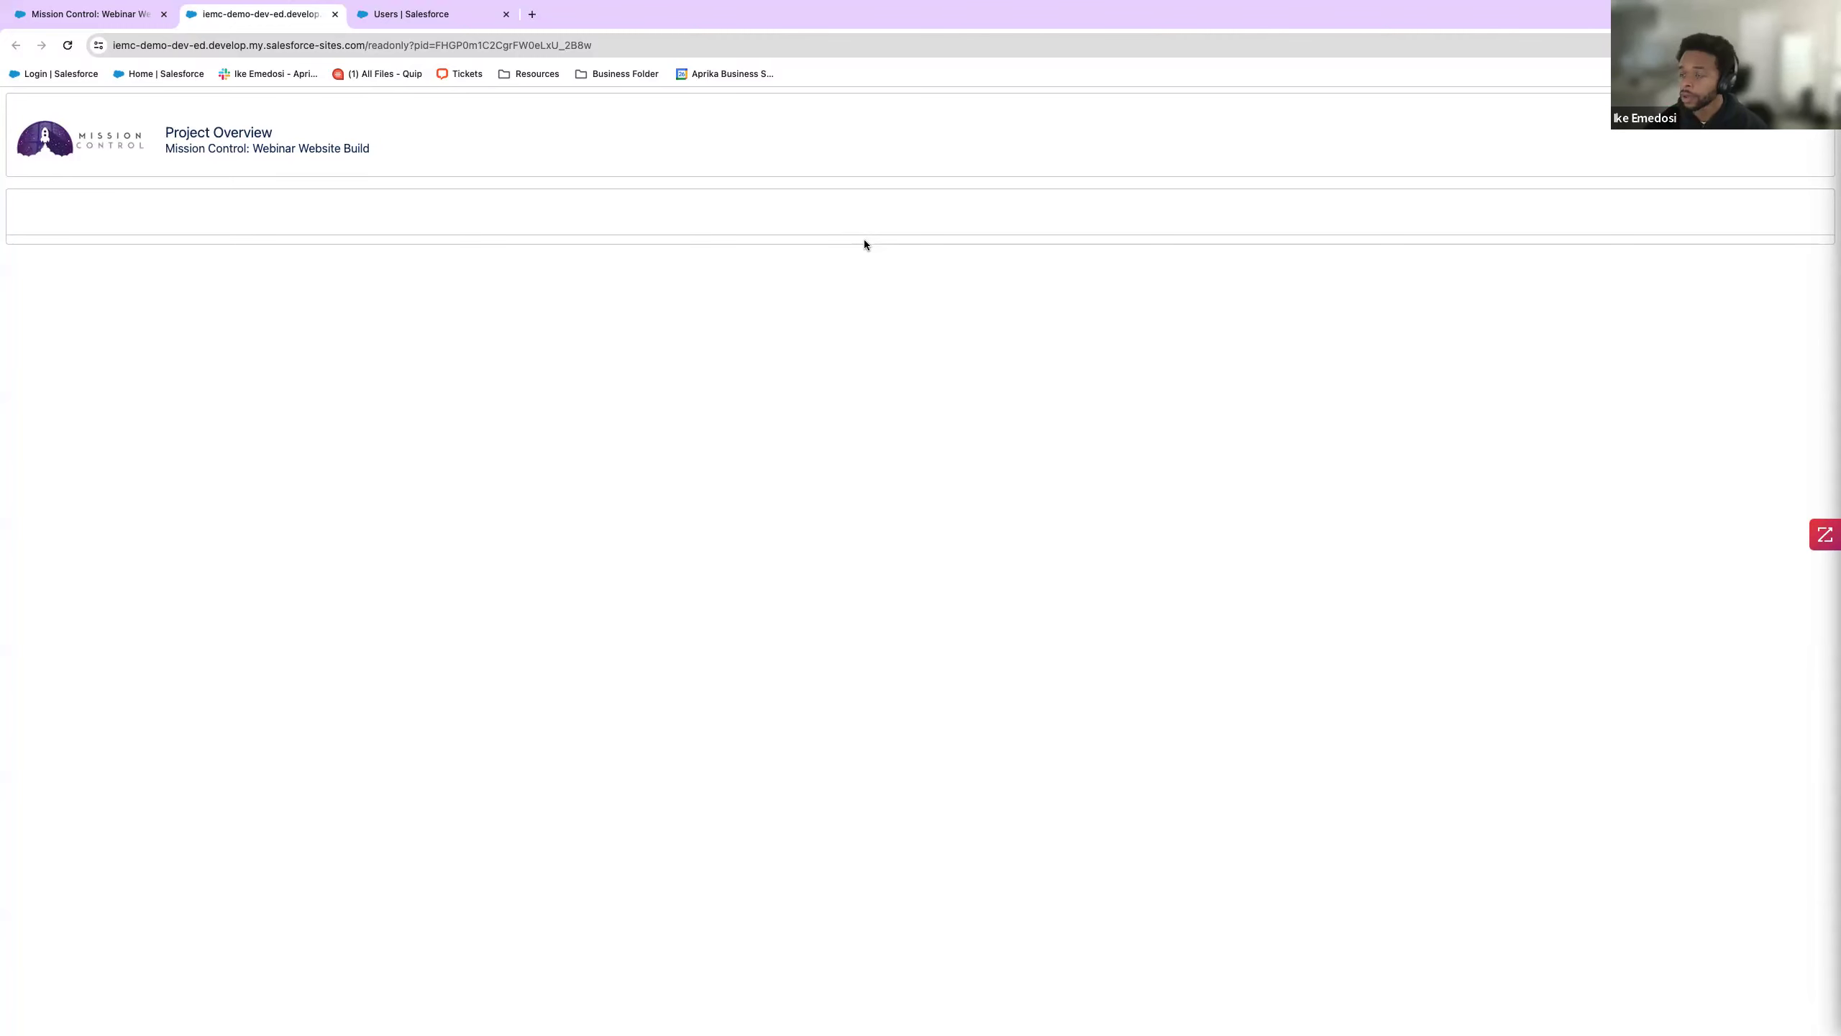
- Return to the project and edit its client read-only page settings to display the Overview, Gantt, Kanban and Time Logs tabs
click(85, 16)
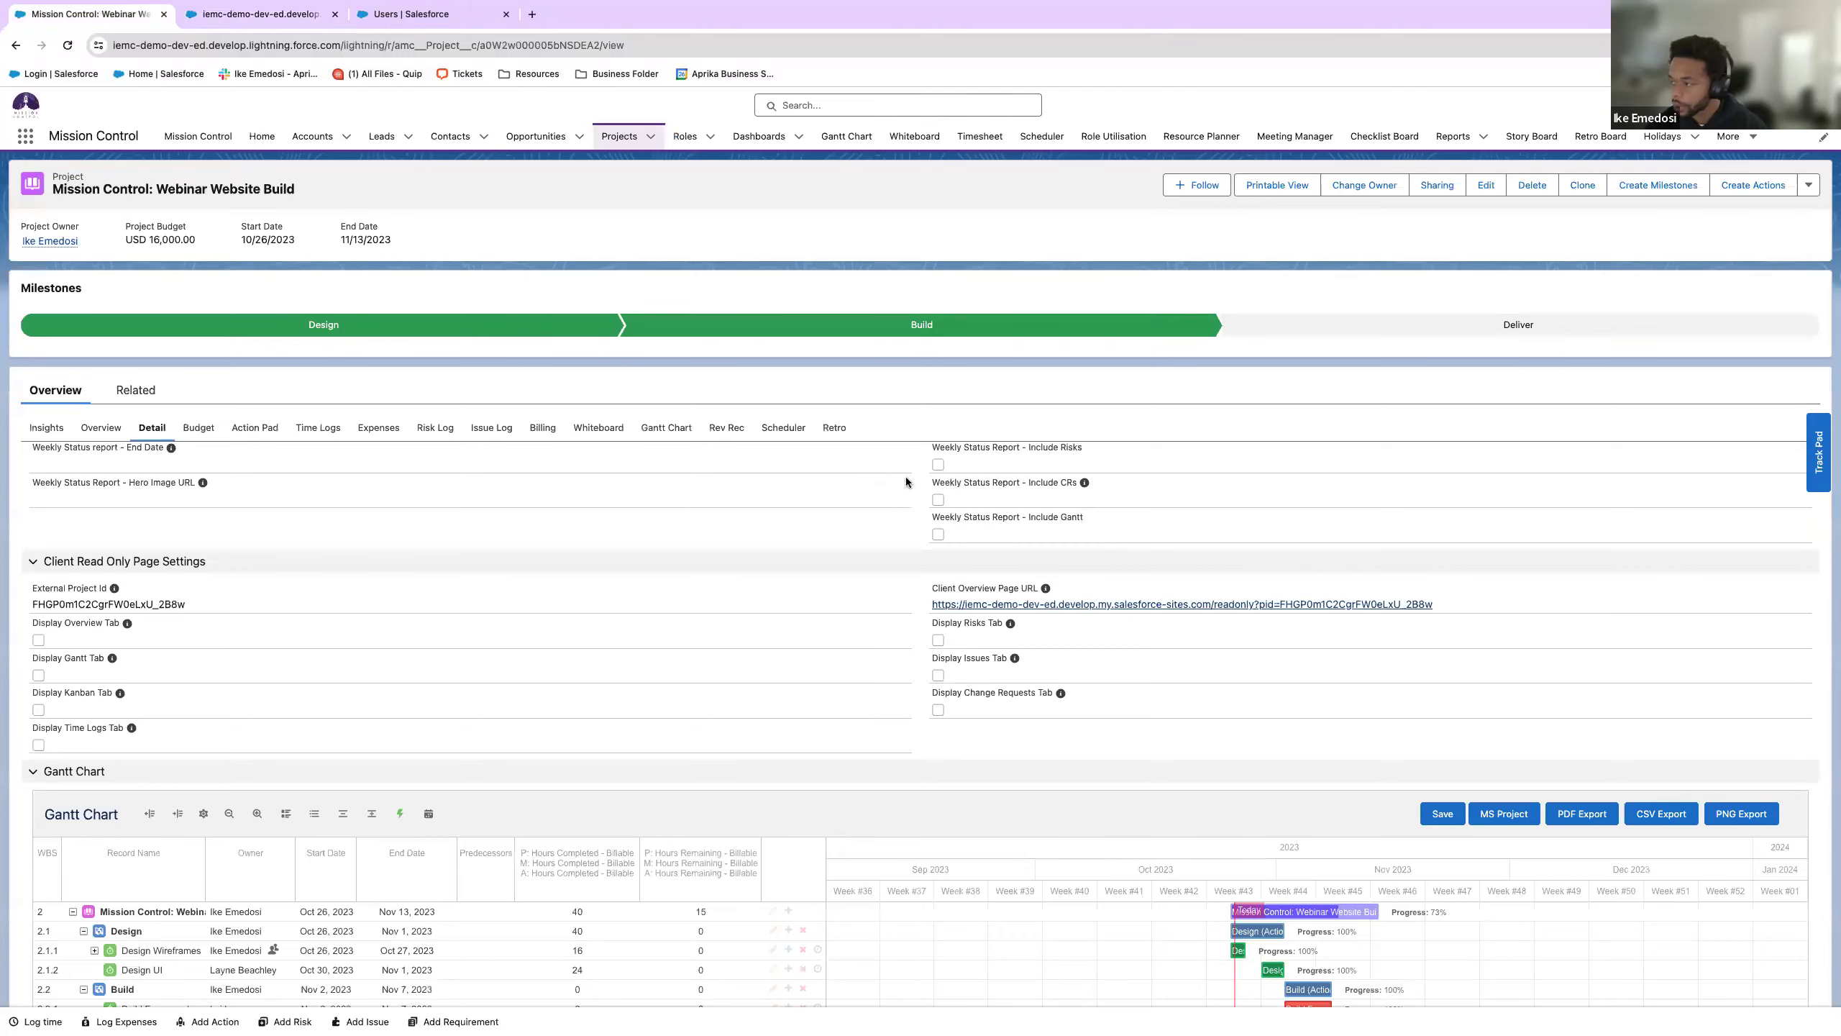
scroll(1133, 570, down, 10)
scroll(1133, 570, up, 10)
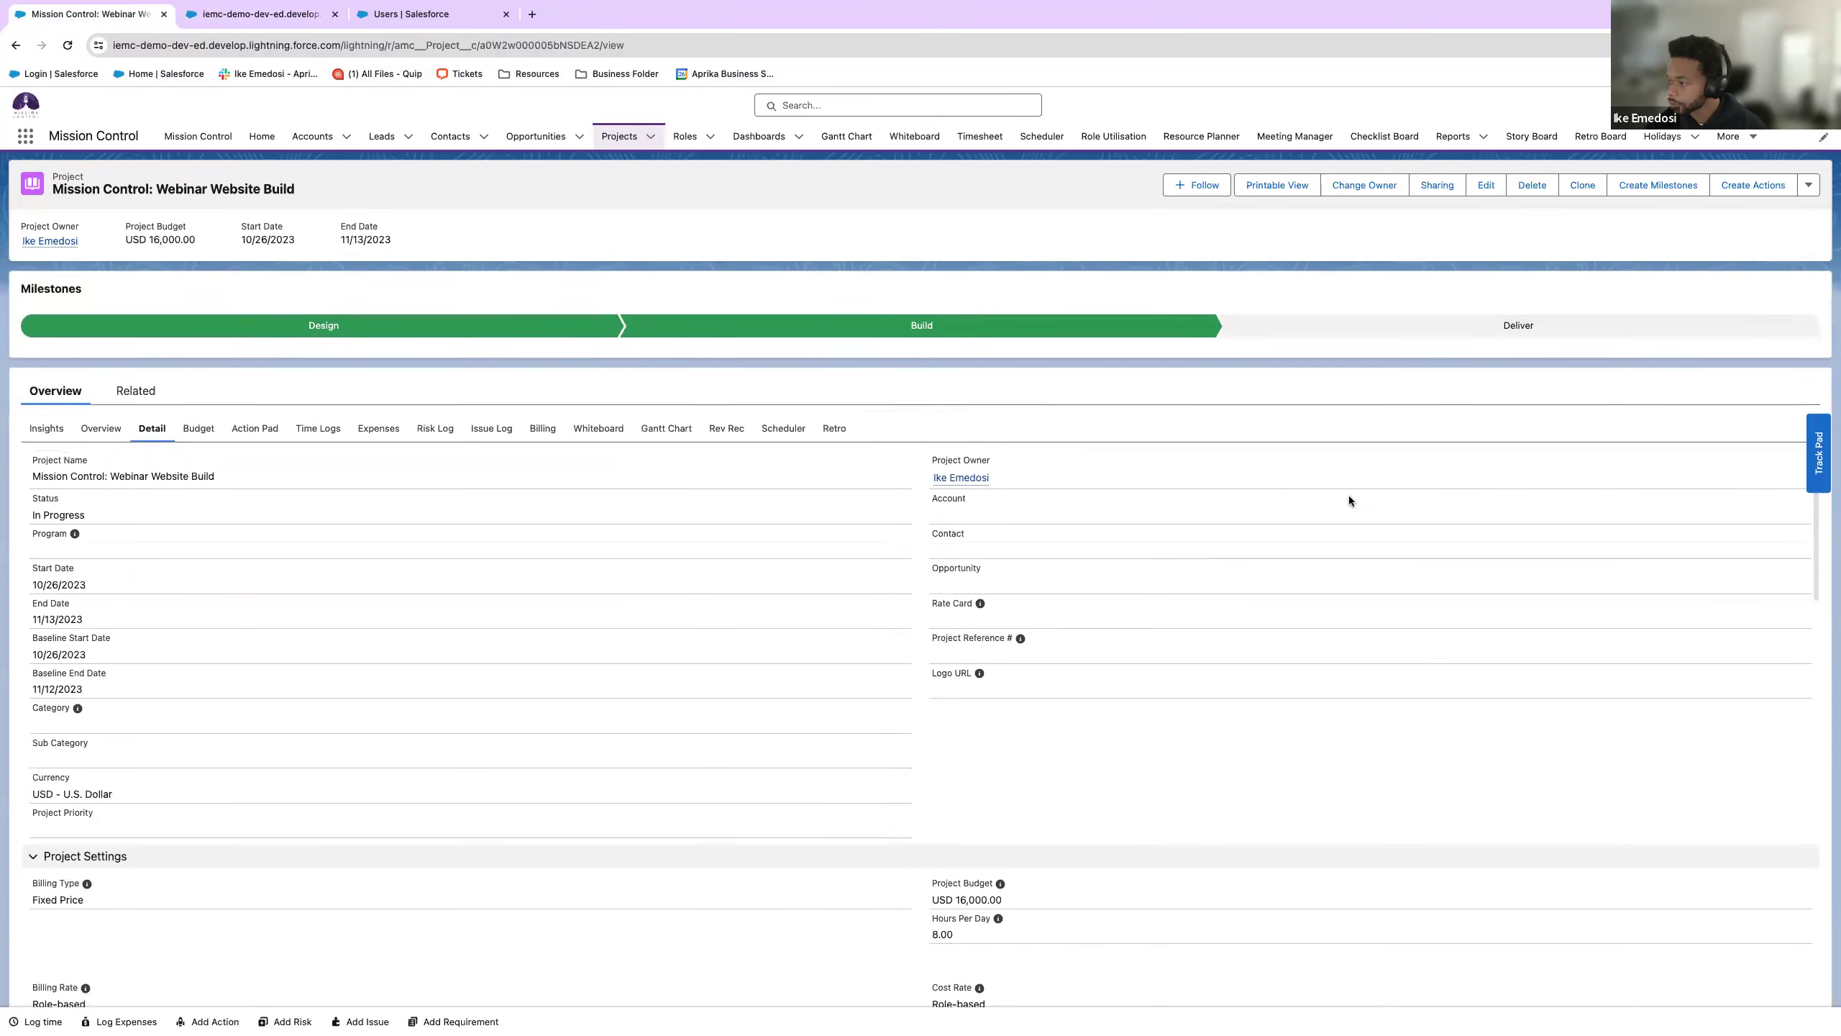
click(1486, 185)
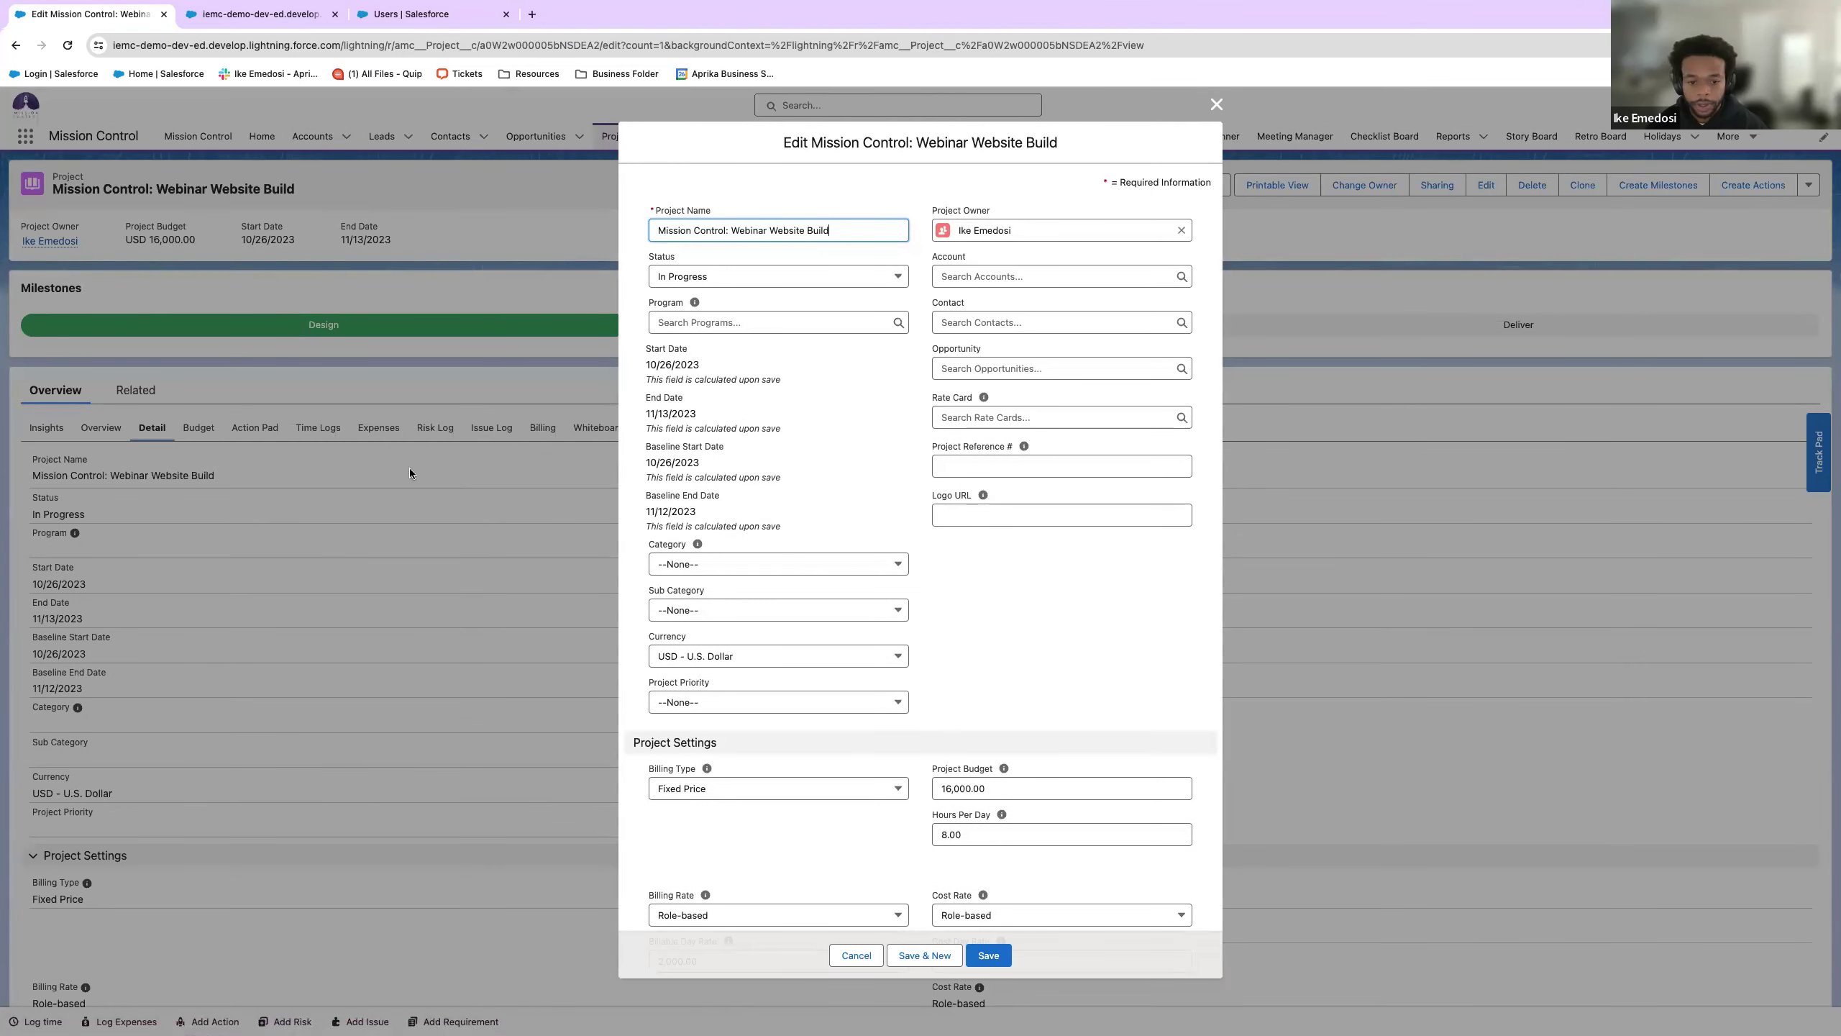
scroll(898, 569, down, 20)
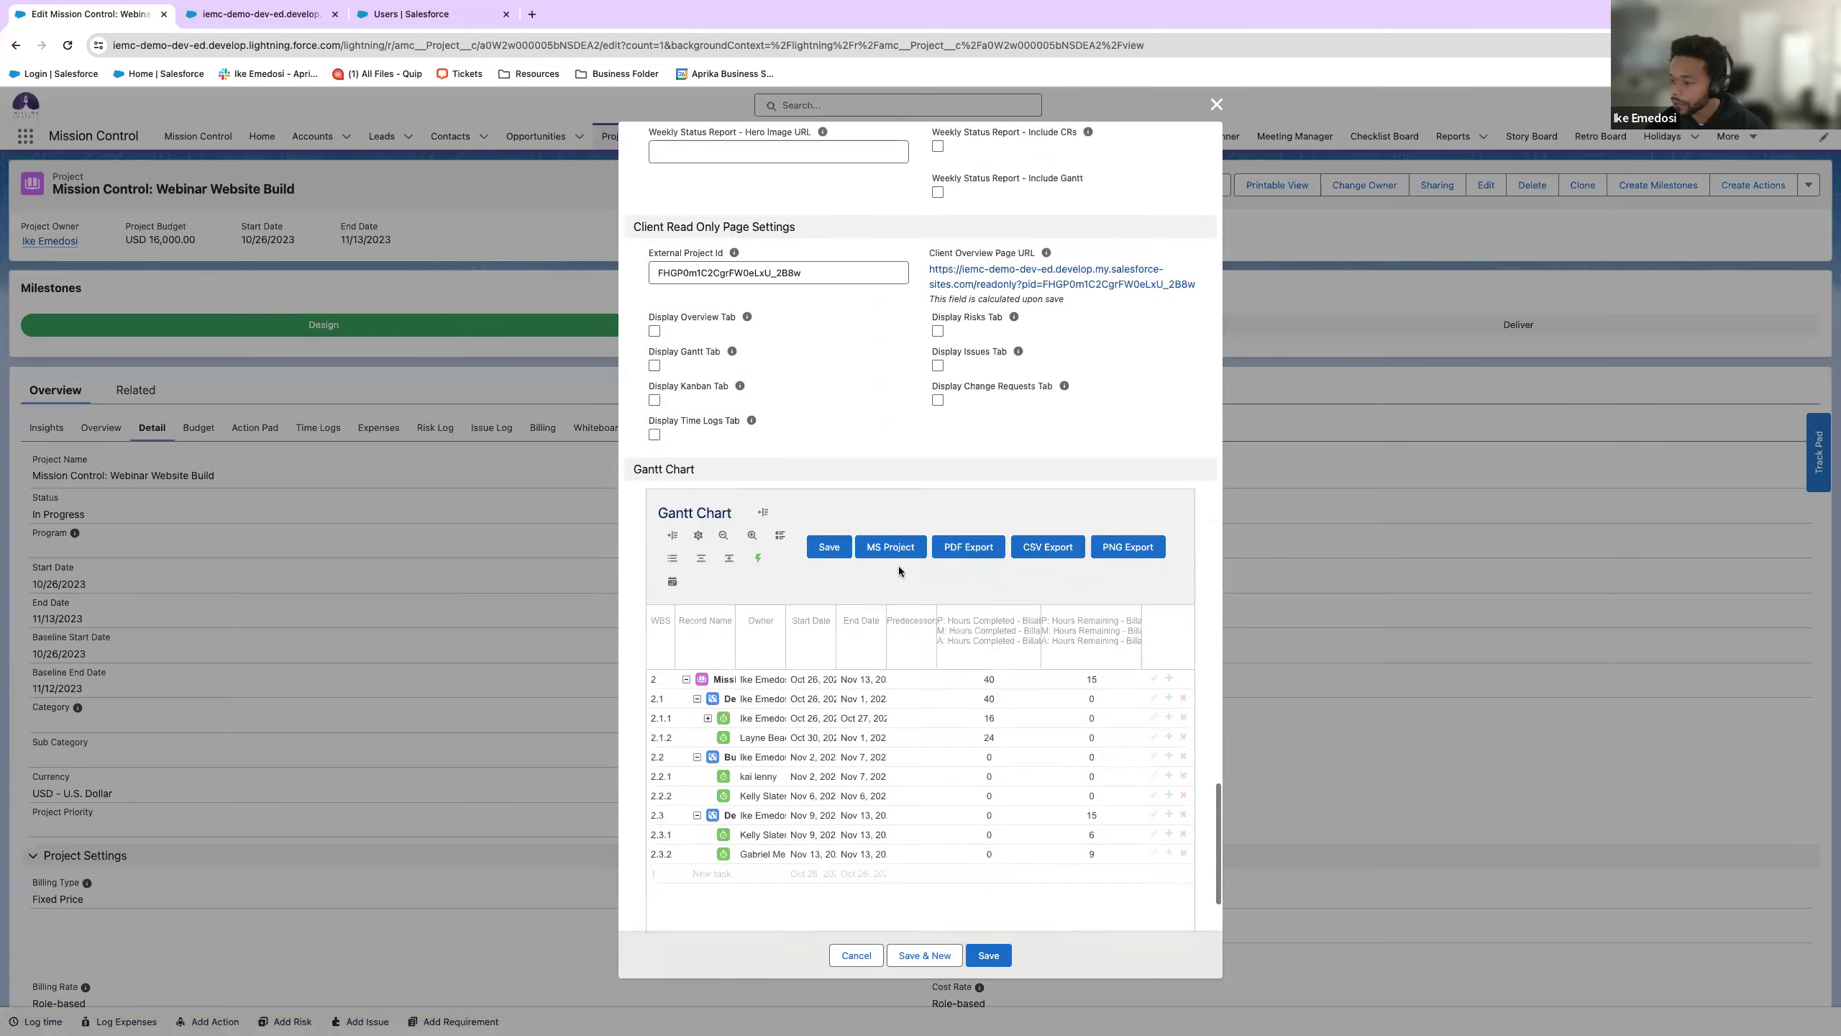
scroll(898, 570, down, 5)
scroll(897, 570, up, 7)
click(654, 248)
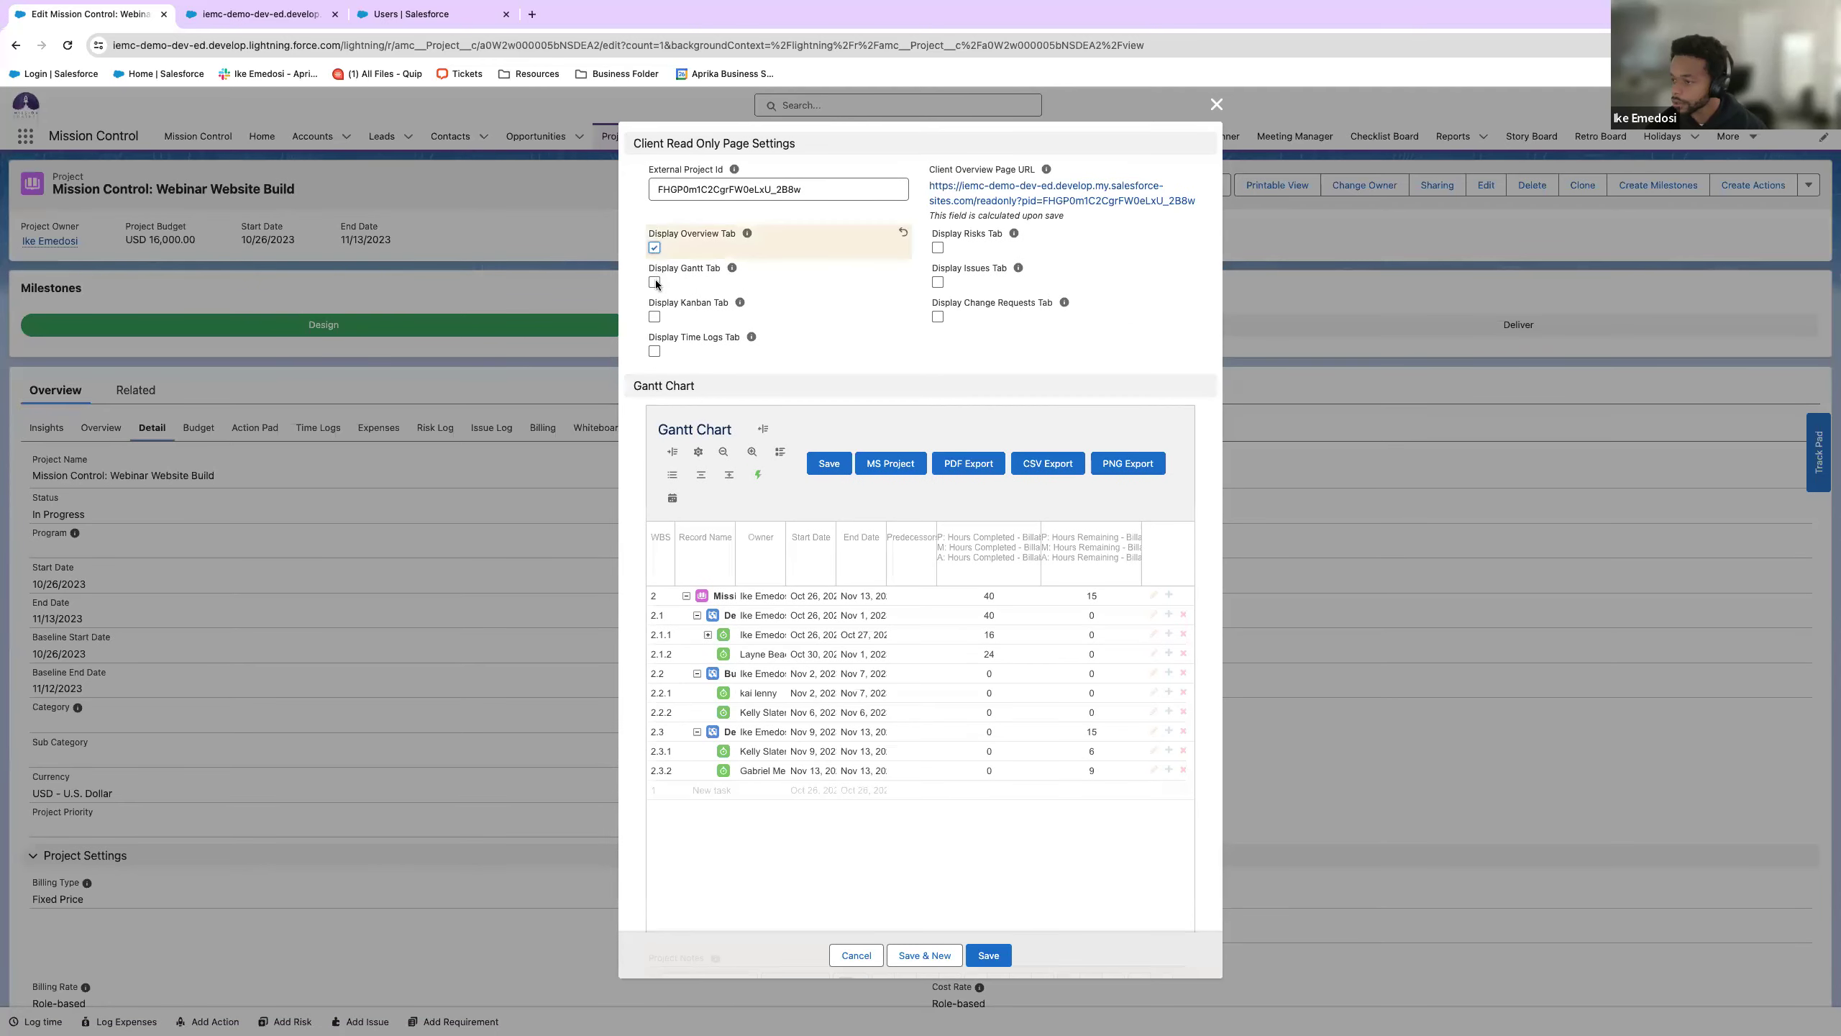
click(654, 282)
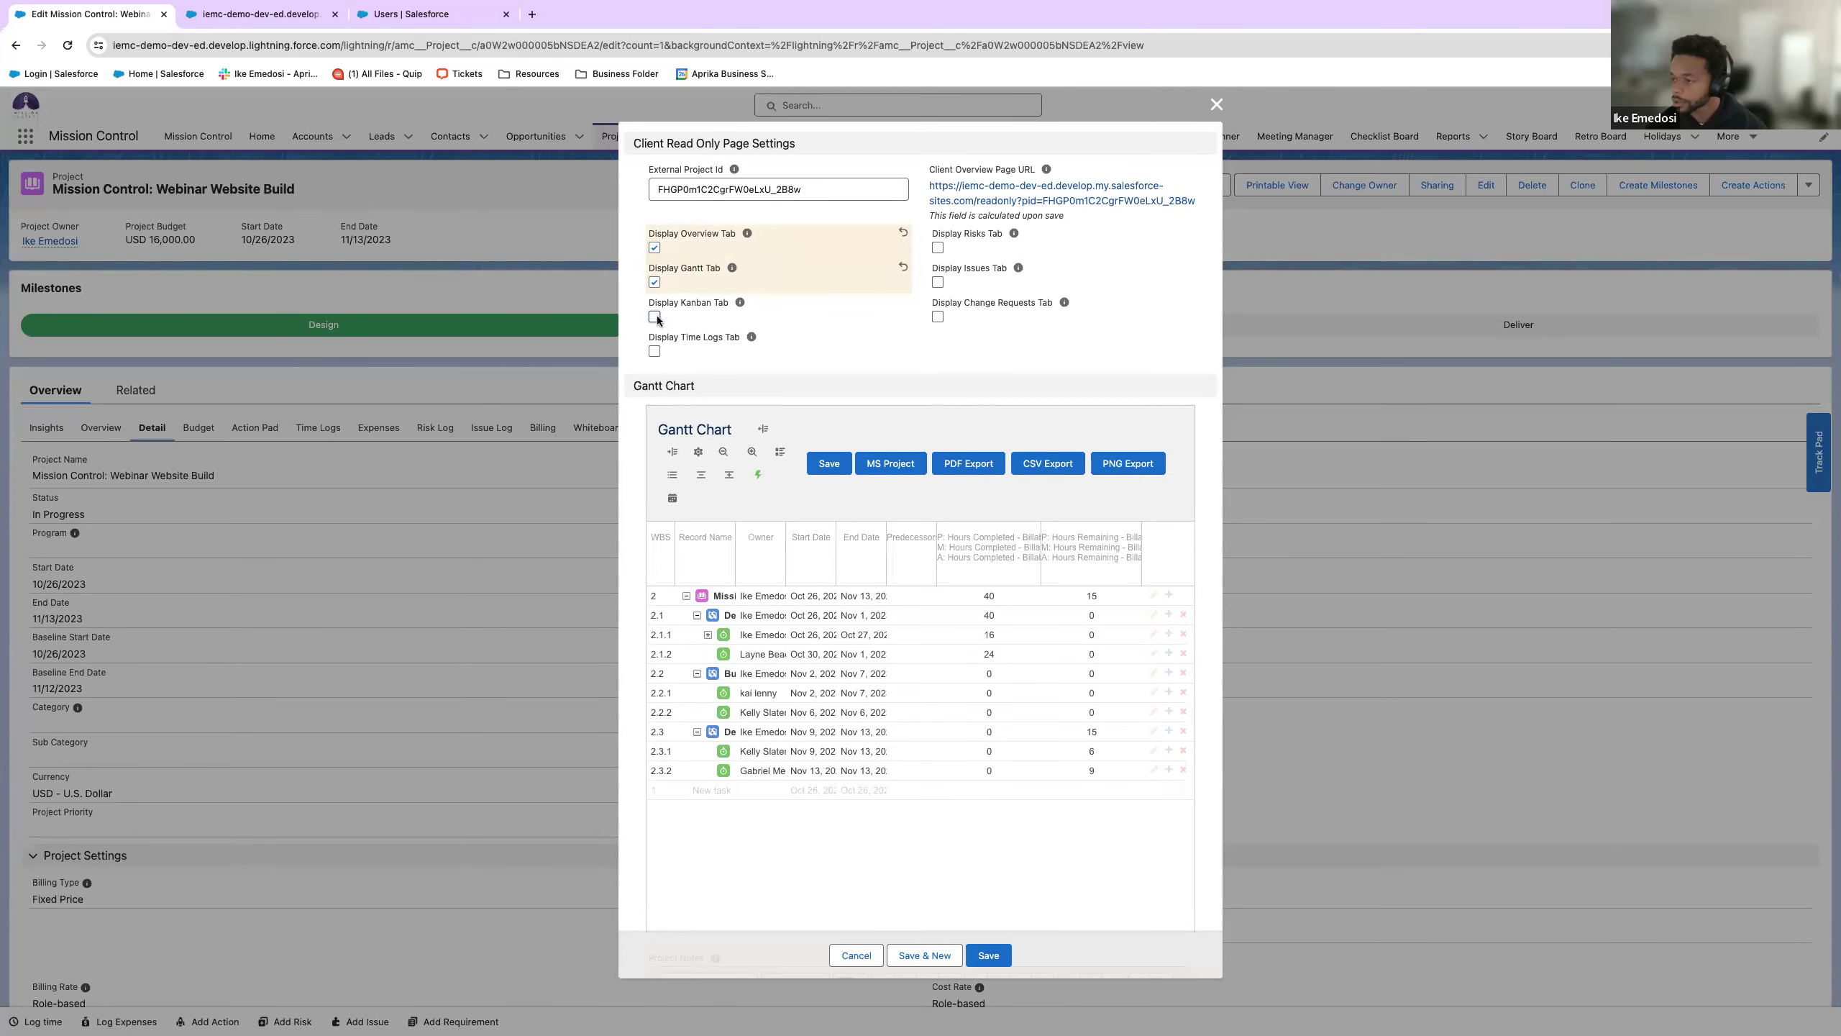
click(655, 317)
click(655, 351)
- Enable the Risks, Issues and Change Requests tabs for the client read-only page, and save the project
click(938, 247)
click(937, 282)
click(938, 317)
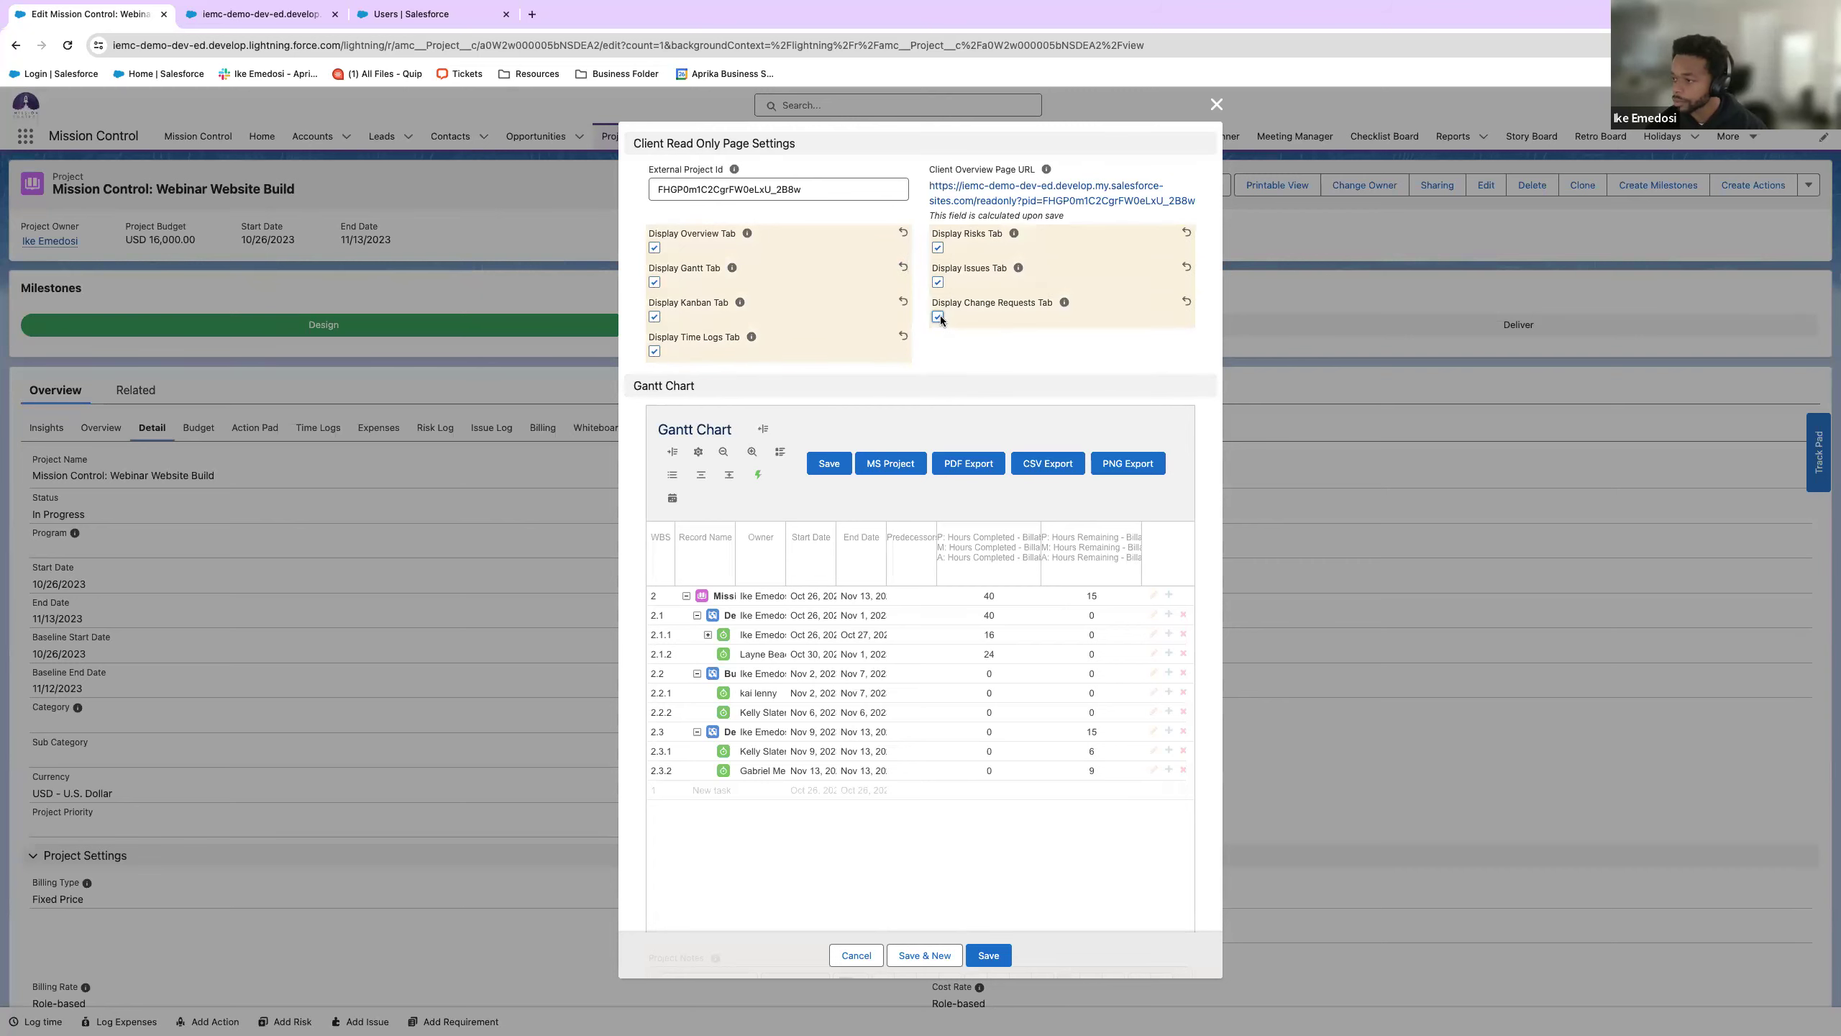
click(988, 954)
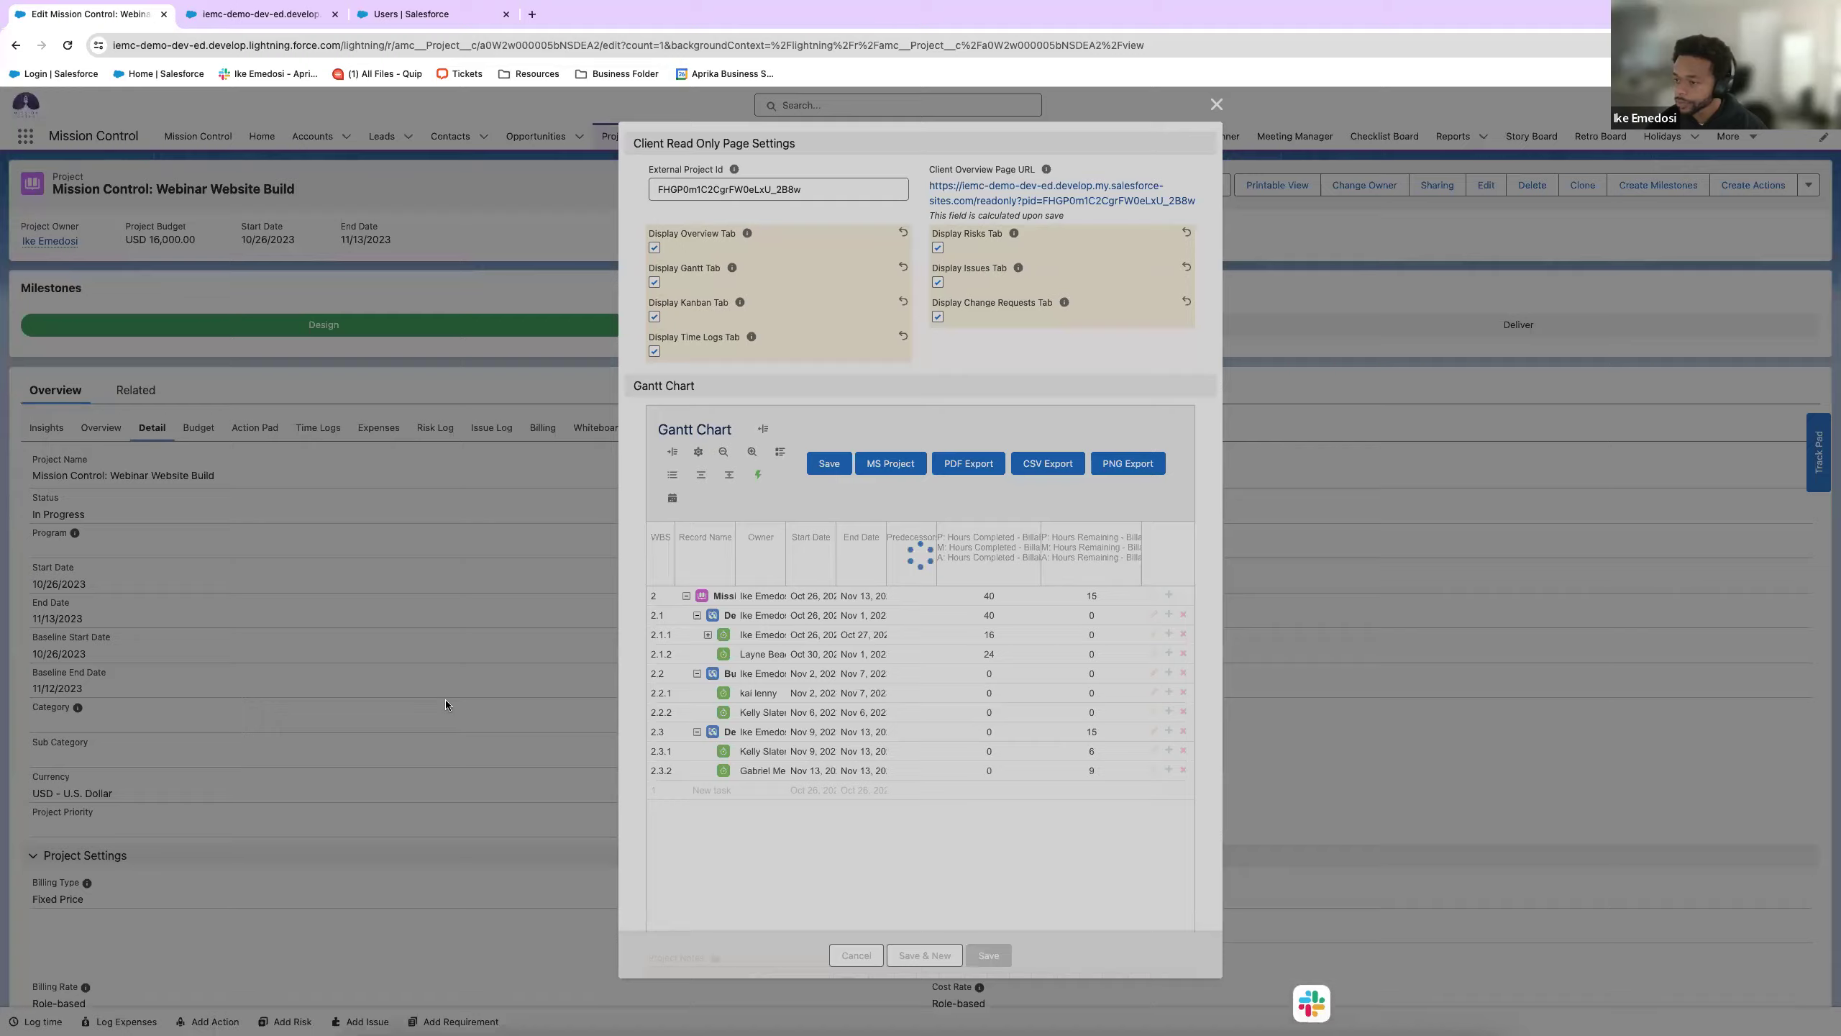
- Reopen the client overview page from the project's Client Read Only Page Settings
scroll(376, 591, down, 5)
scroll(377, 595, down, 10)
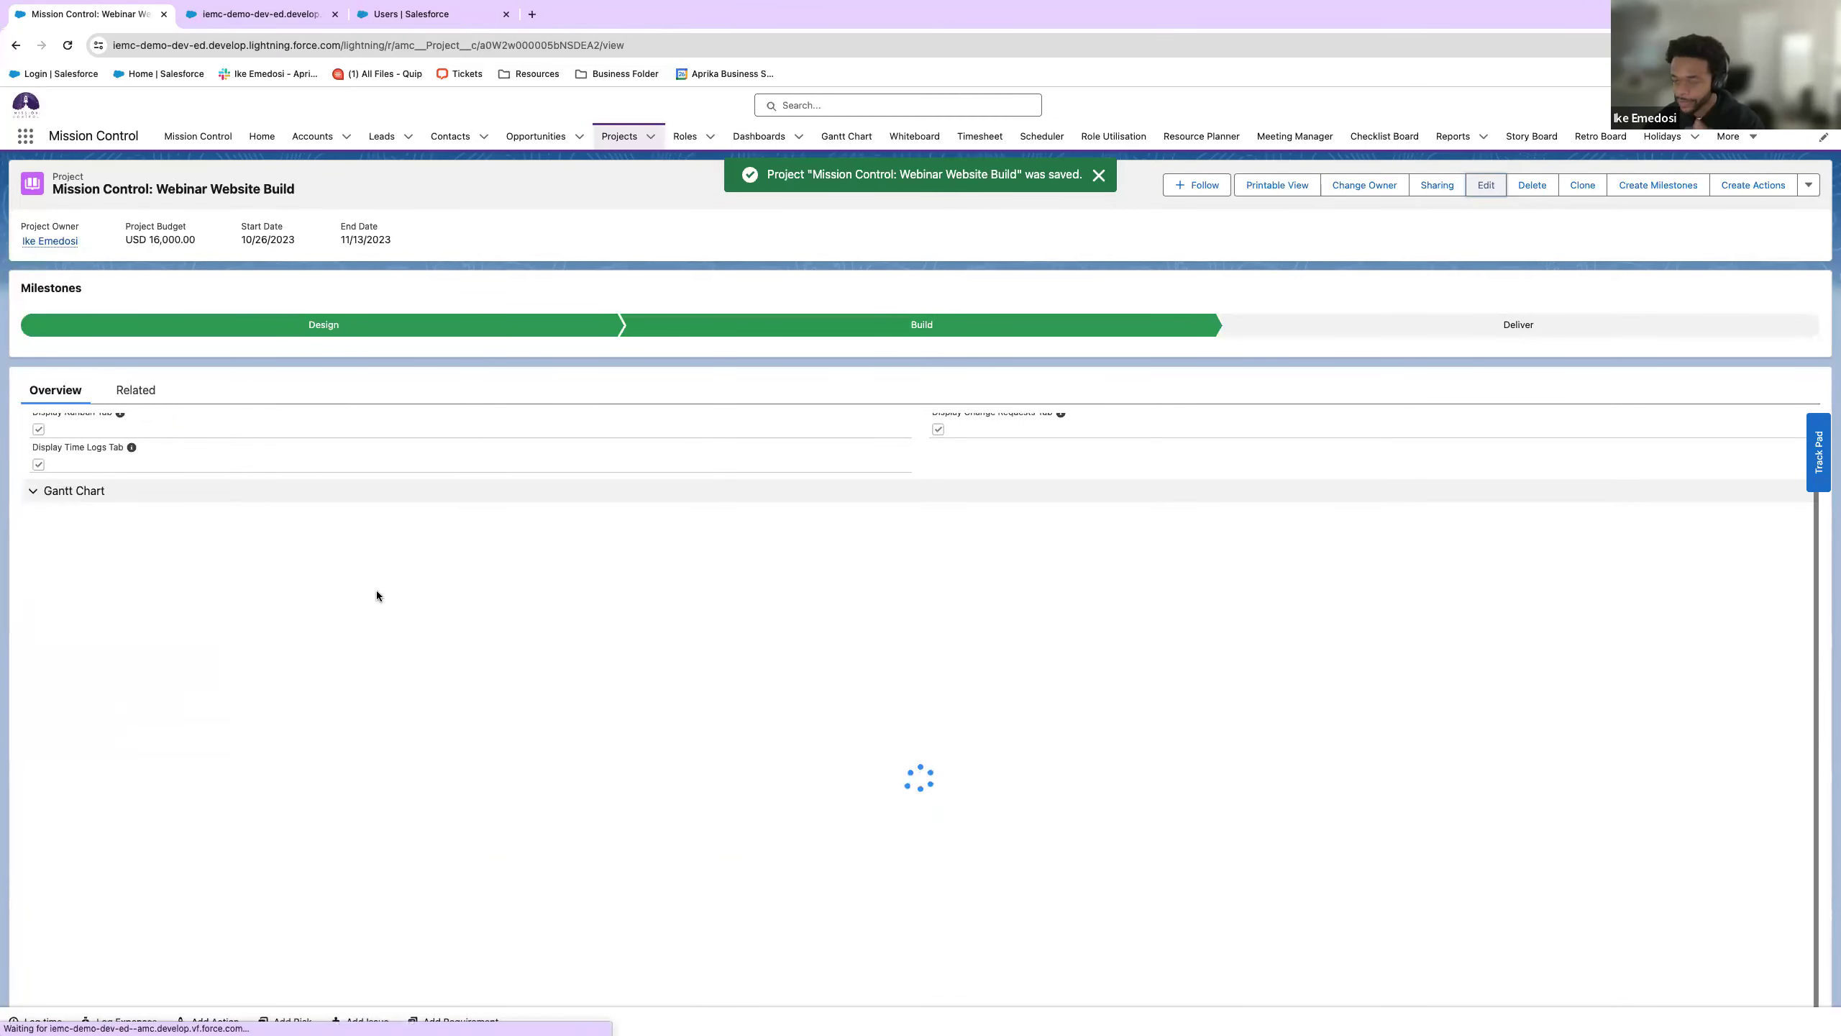
scroll(1033, 566, up, 3)
click(1033, 566)
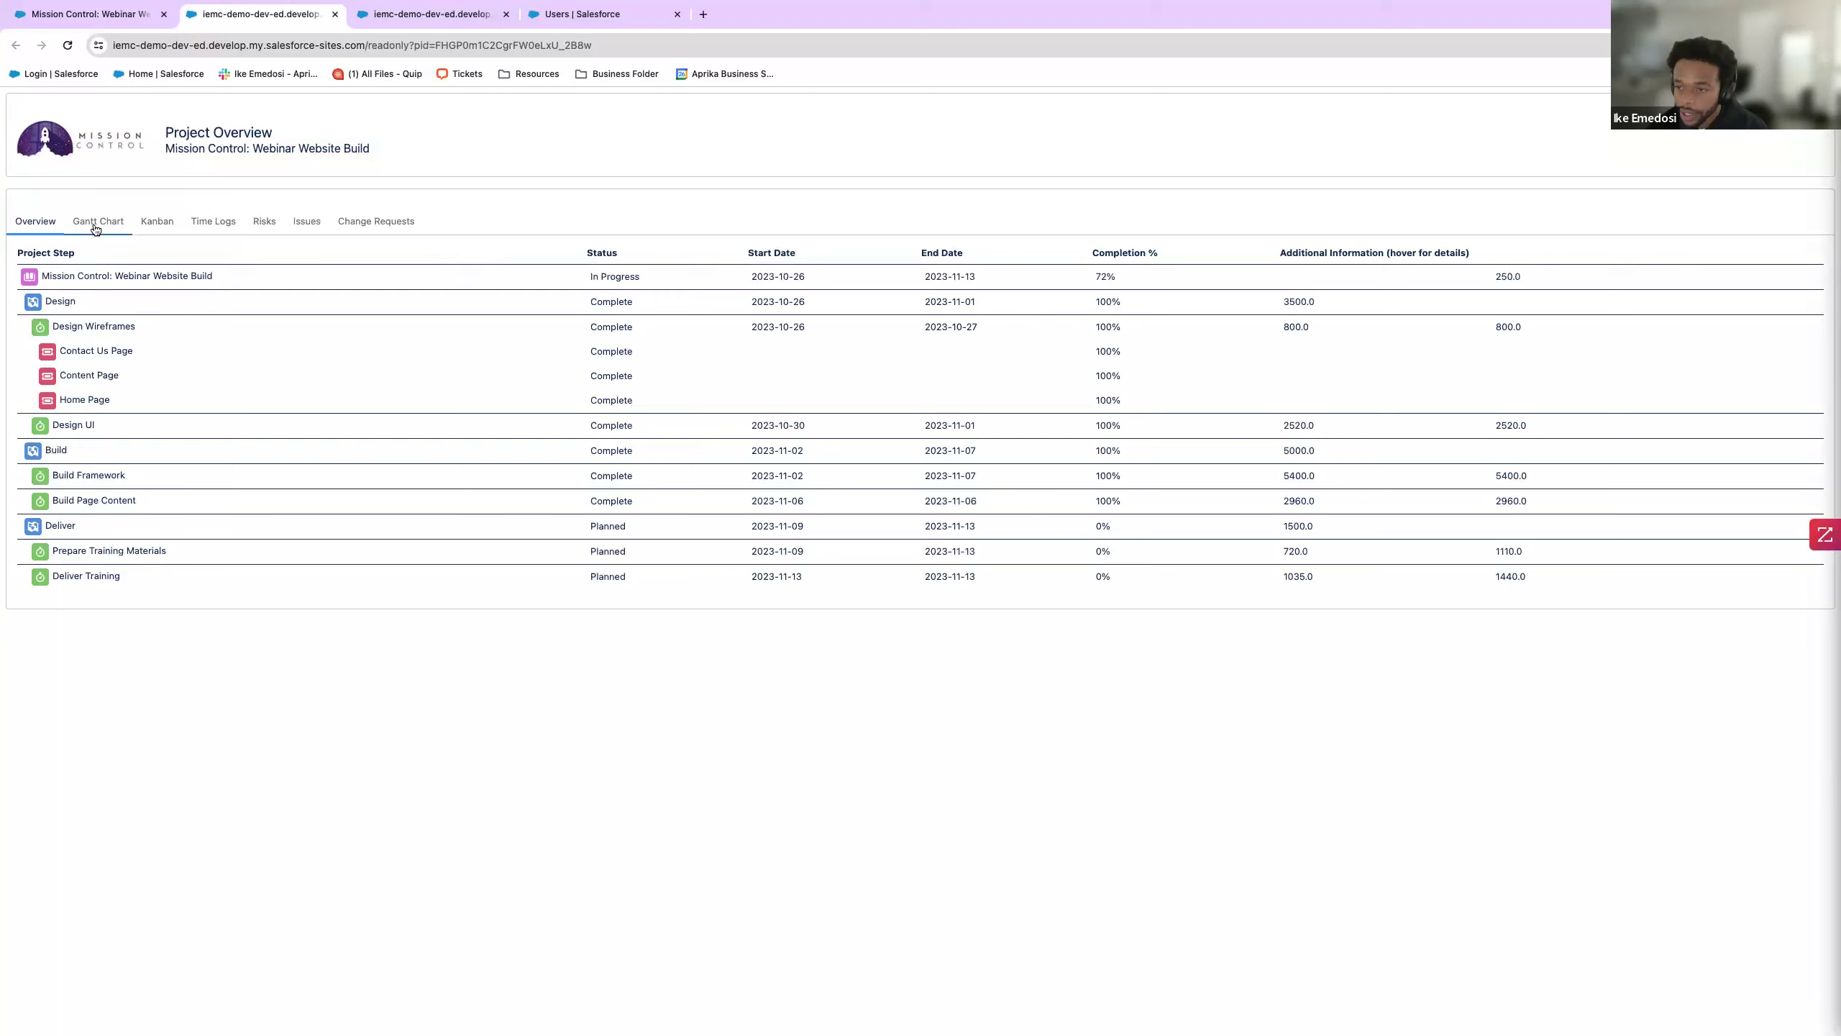
- Review the client page's Gantt chart, time logs, risks, issues and change requests, ending on its overview
click(97, 224)
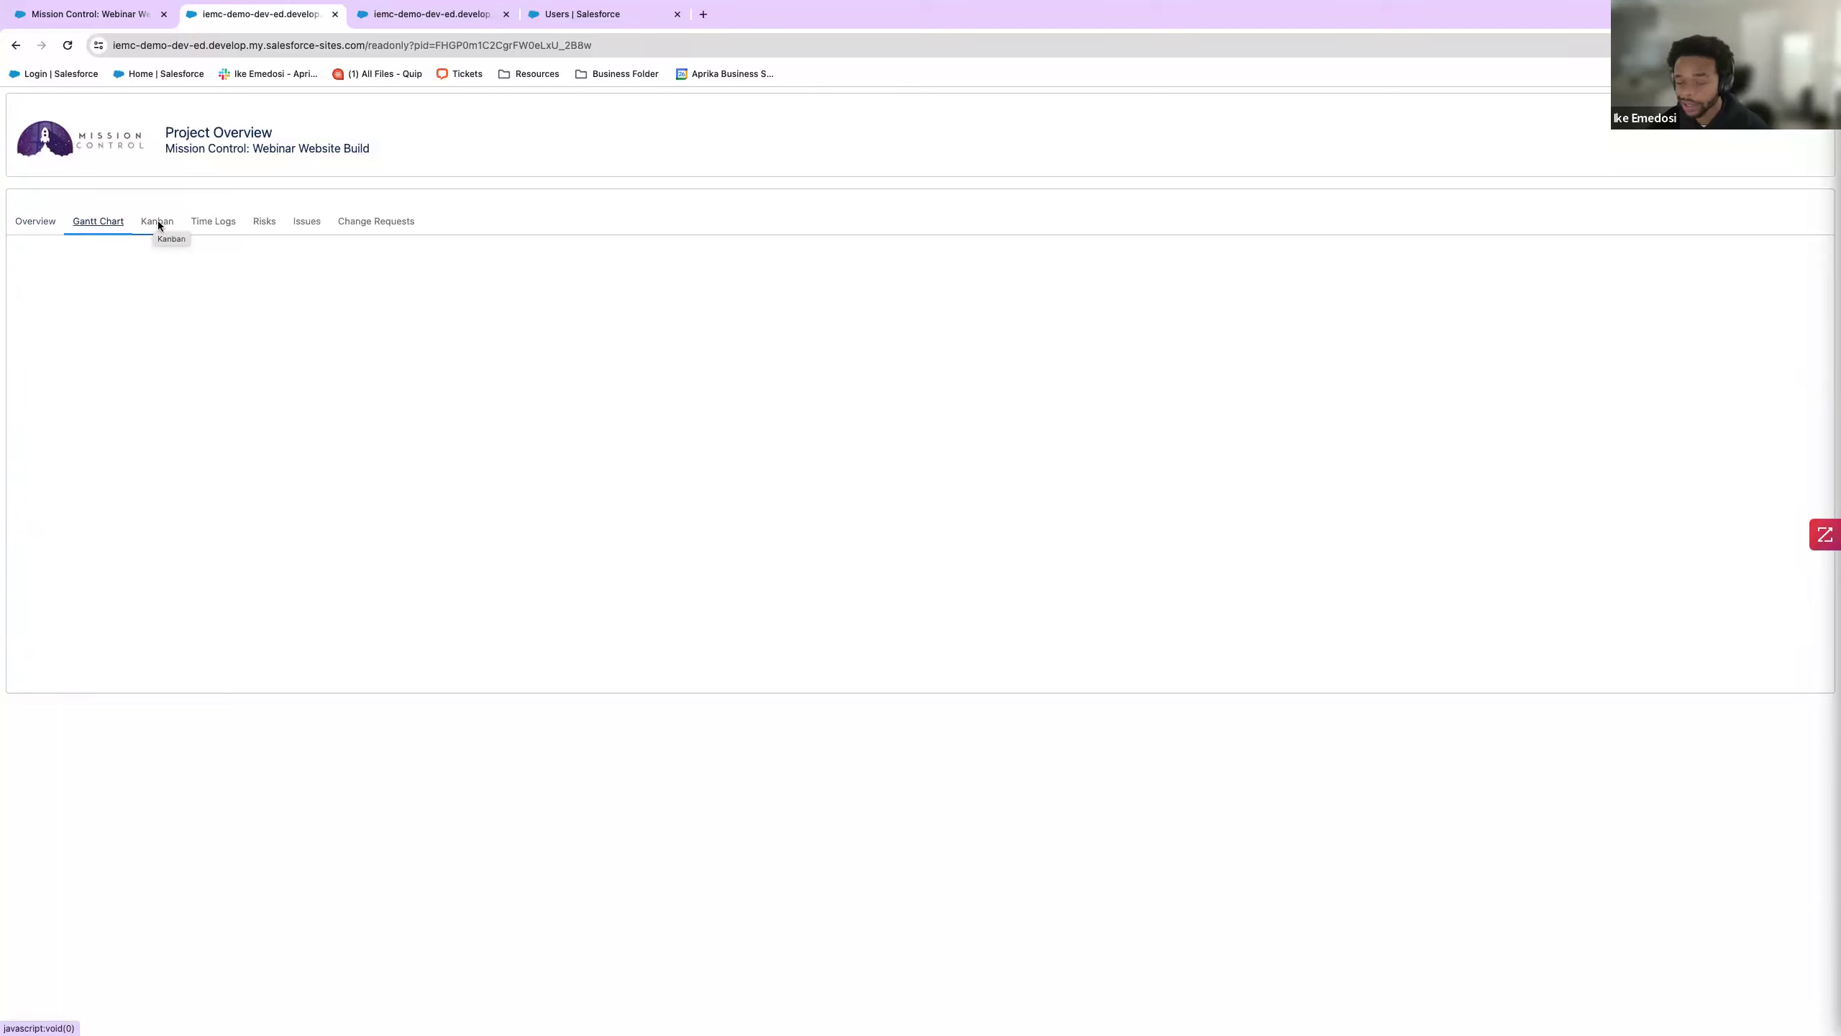
click(77, 227)
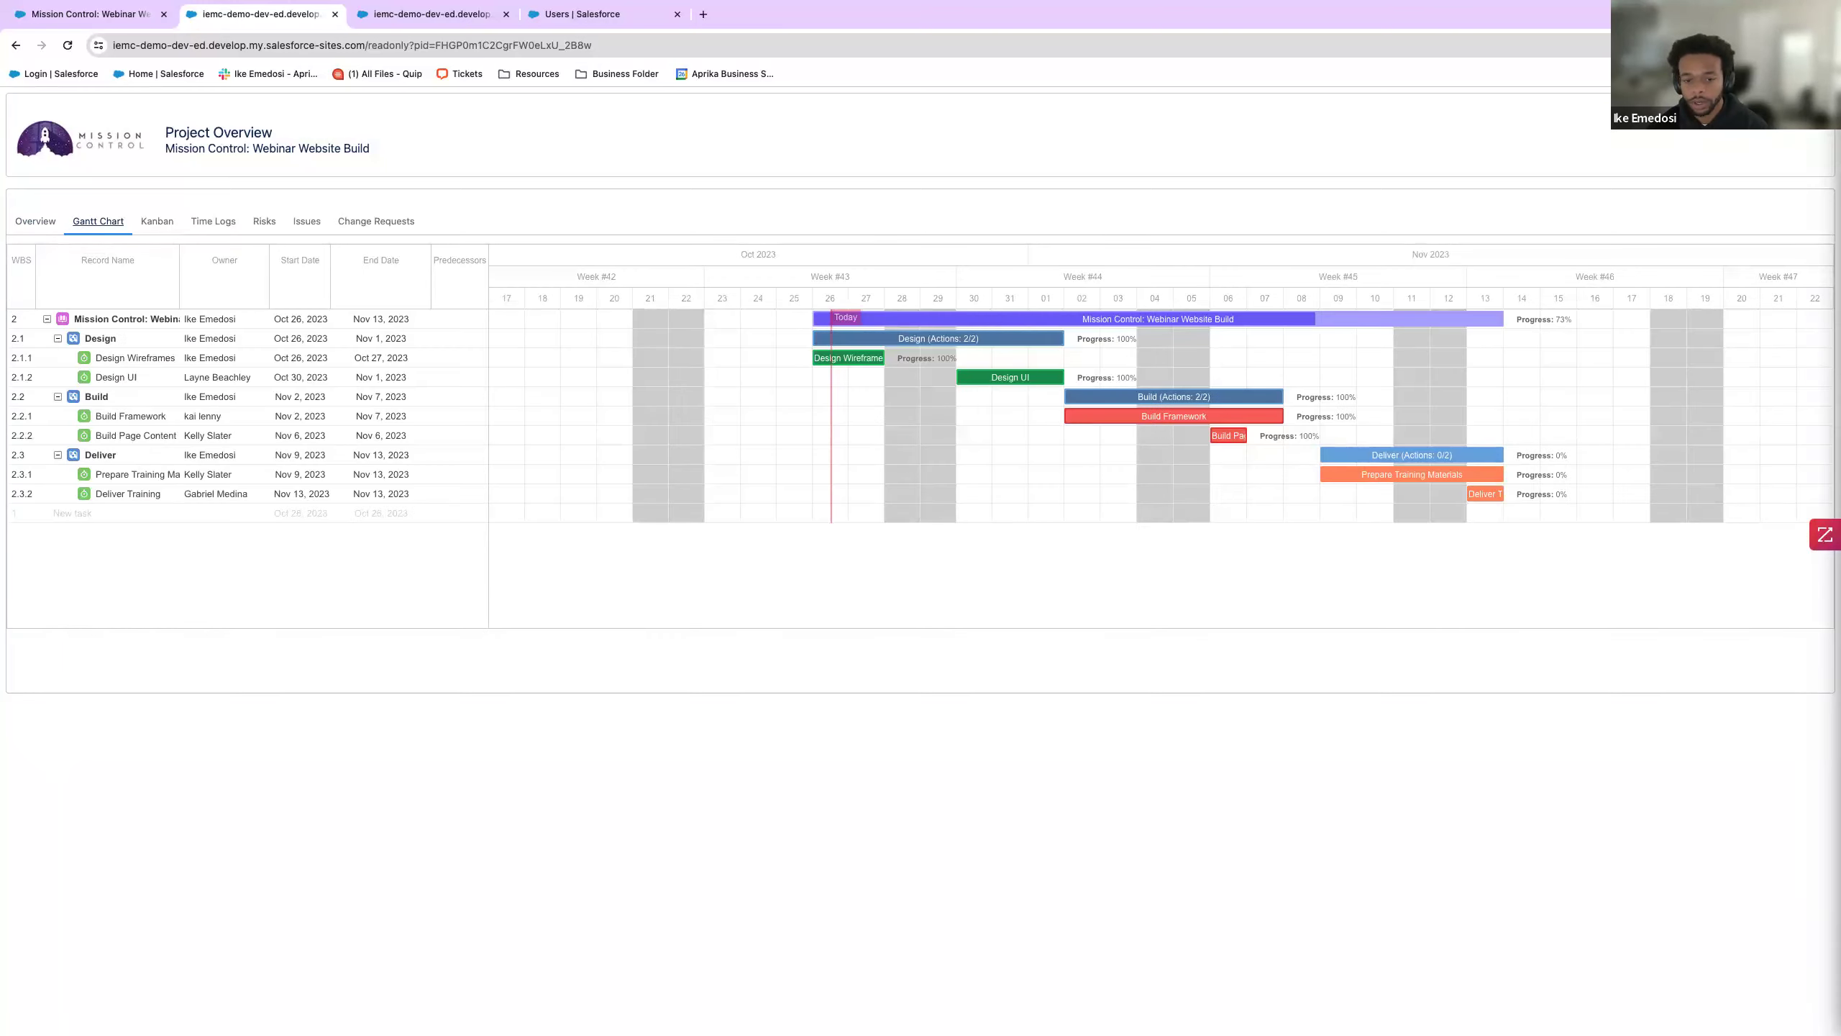
click(230, 228)
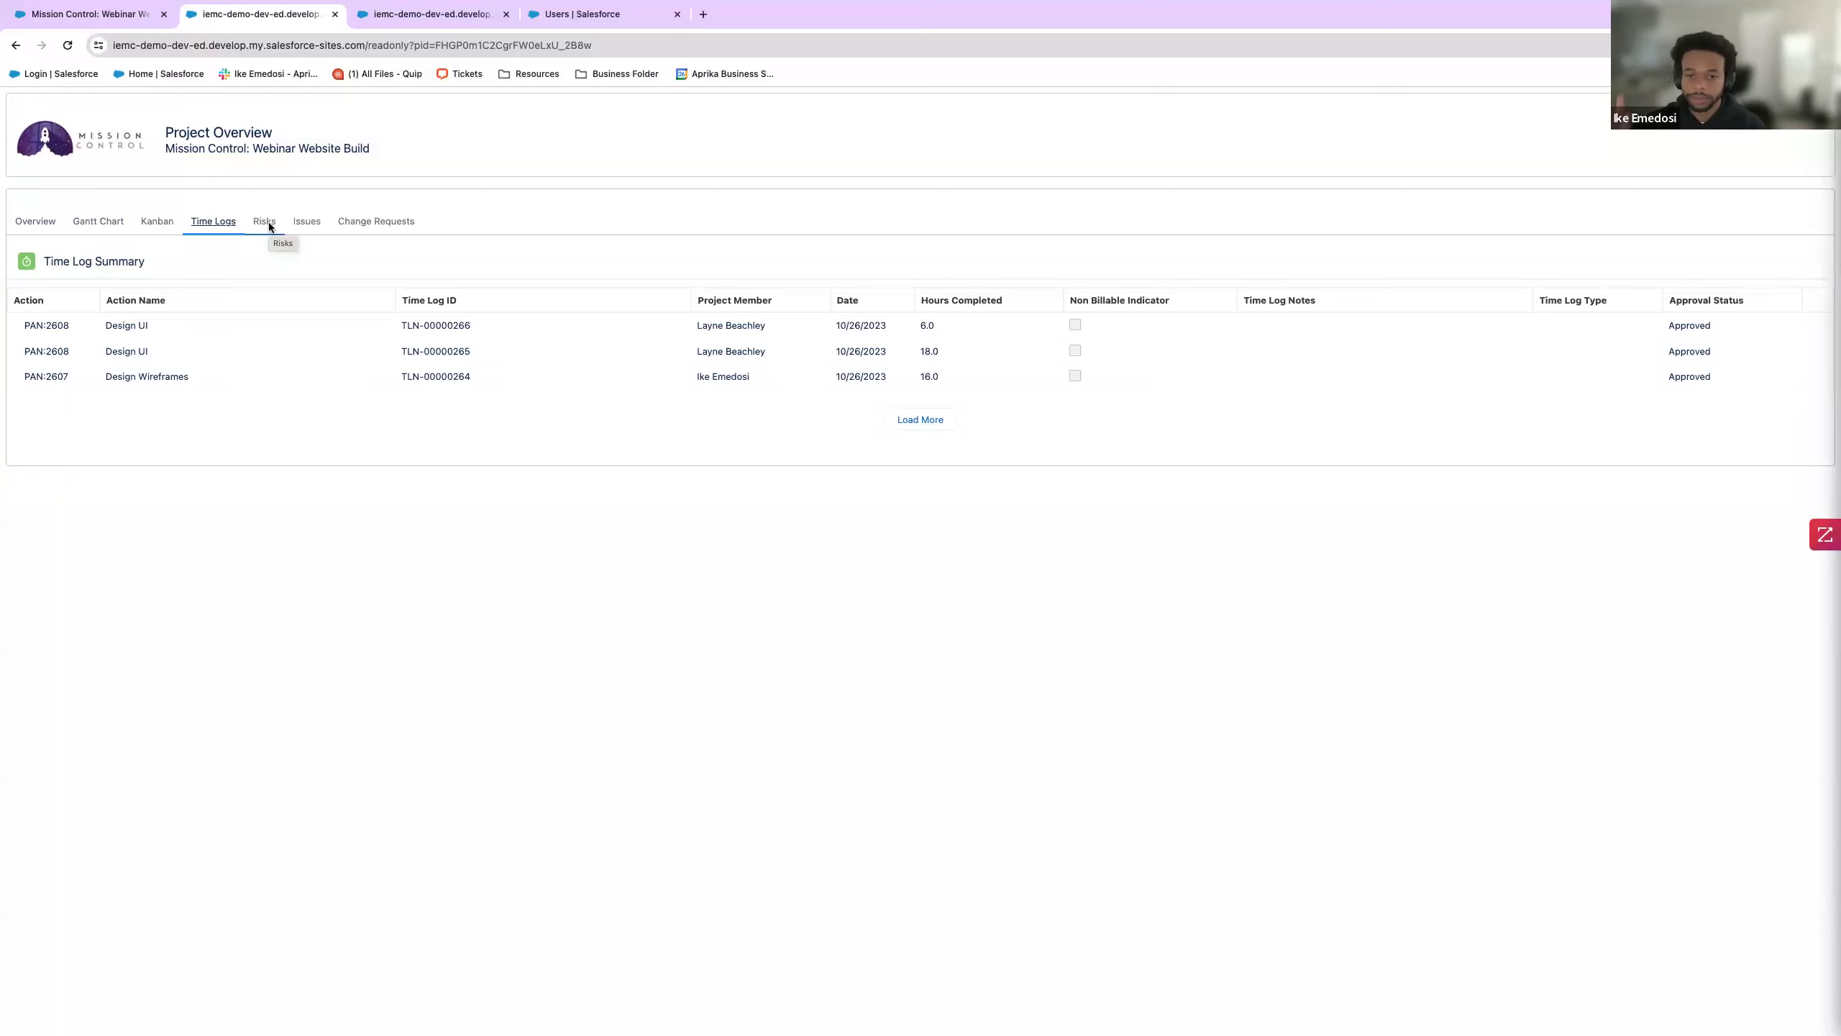
click(267, 222)
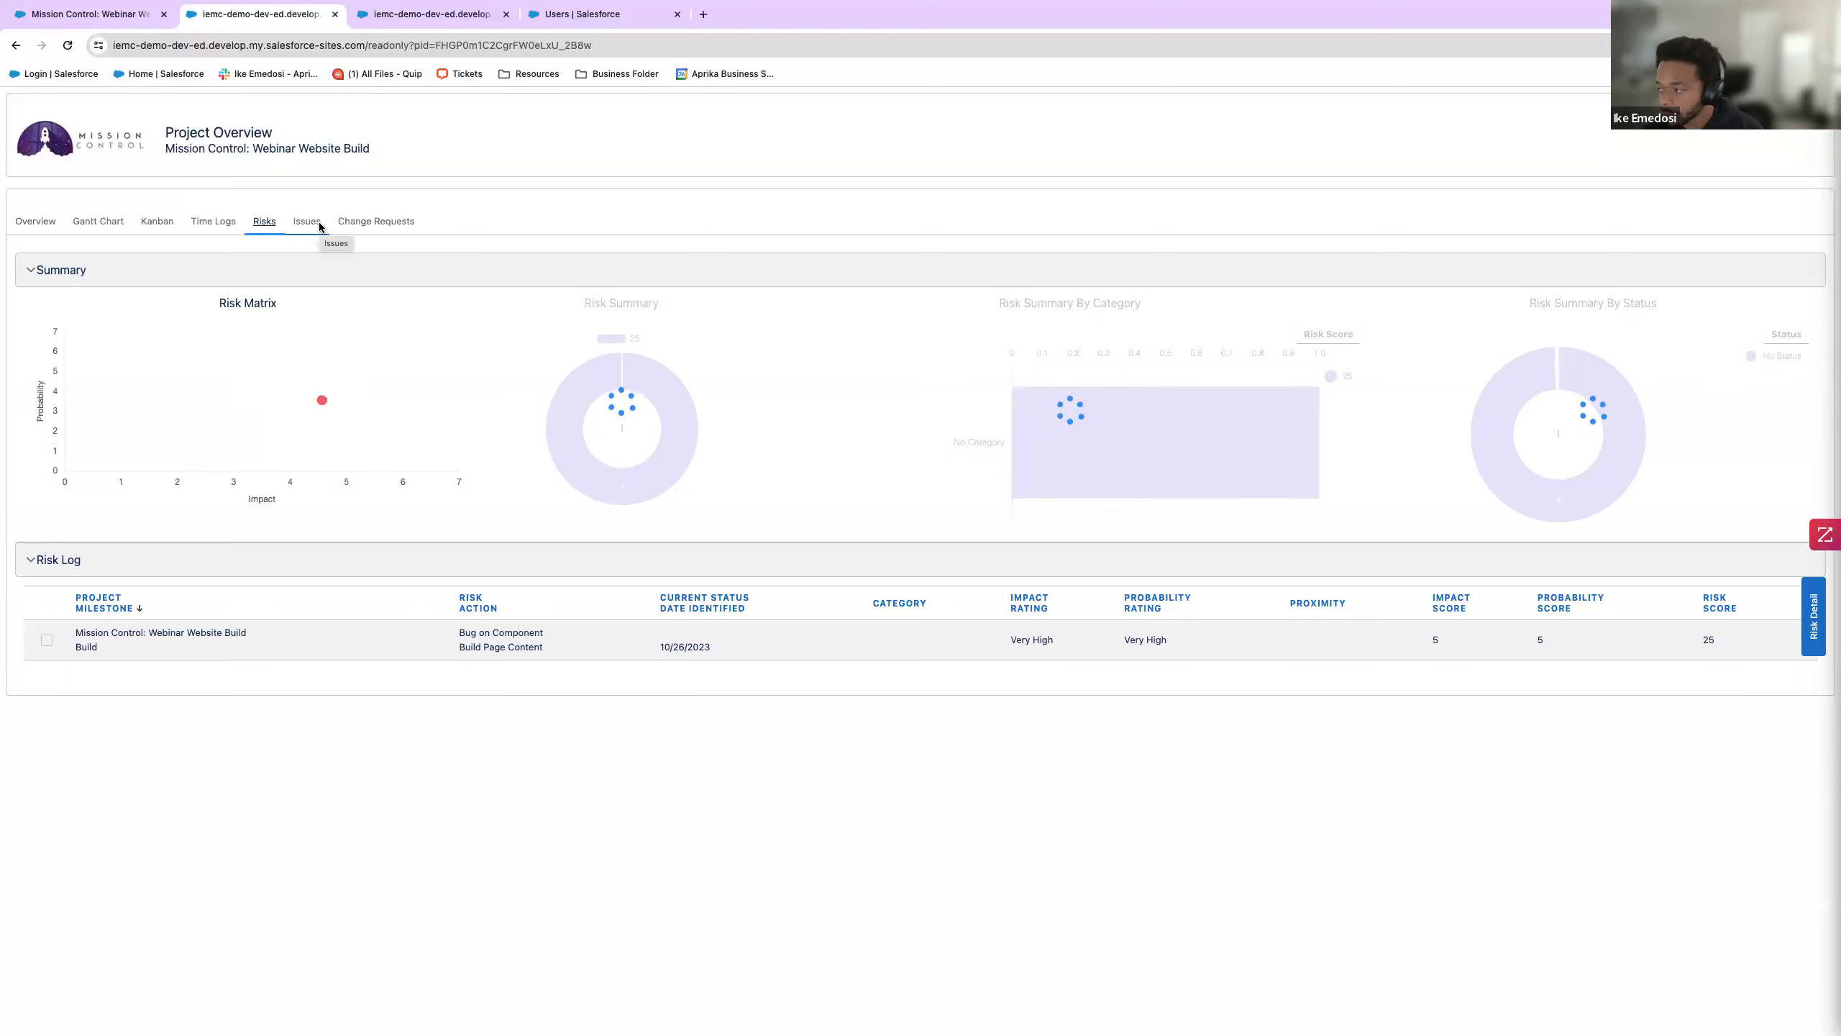
click(319, 225)
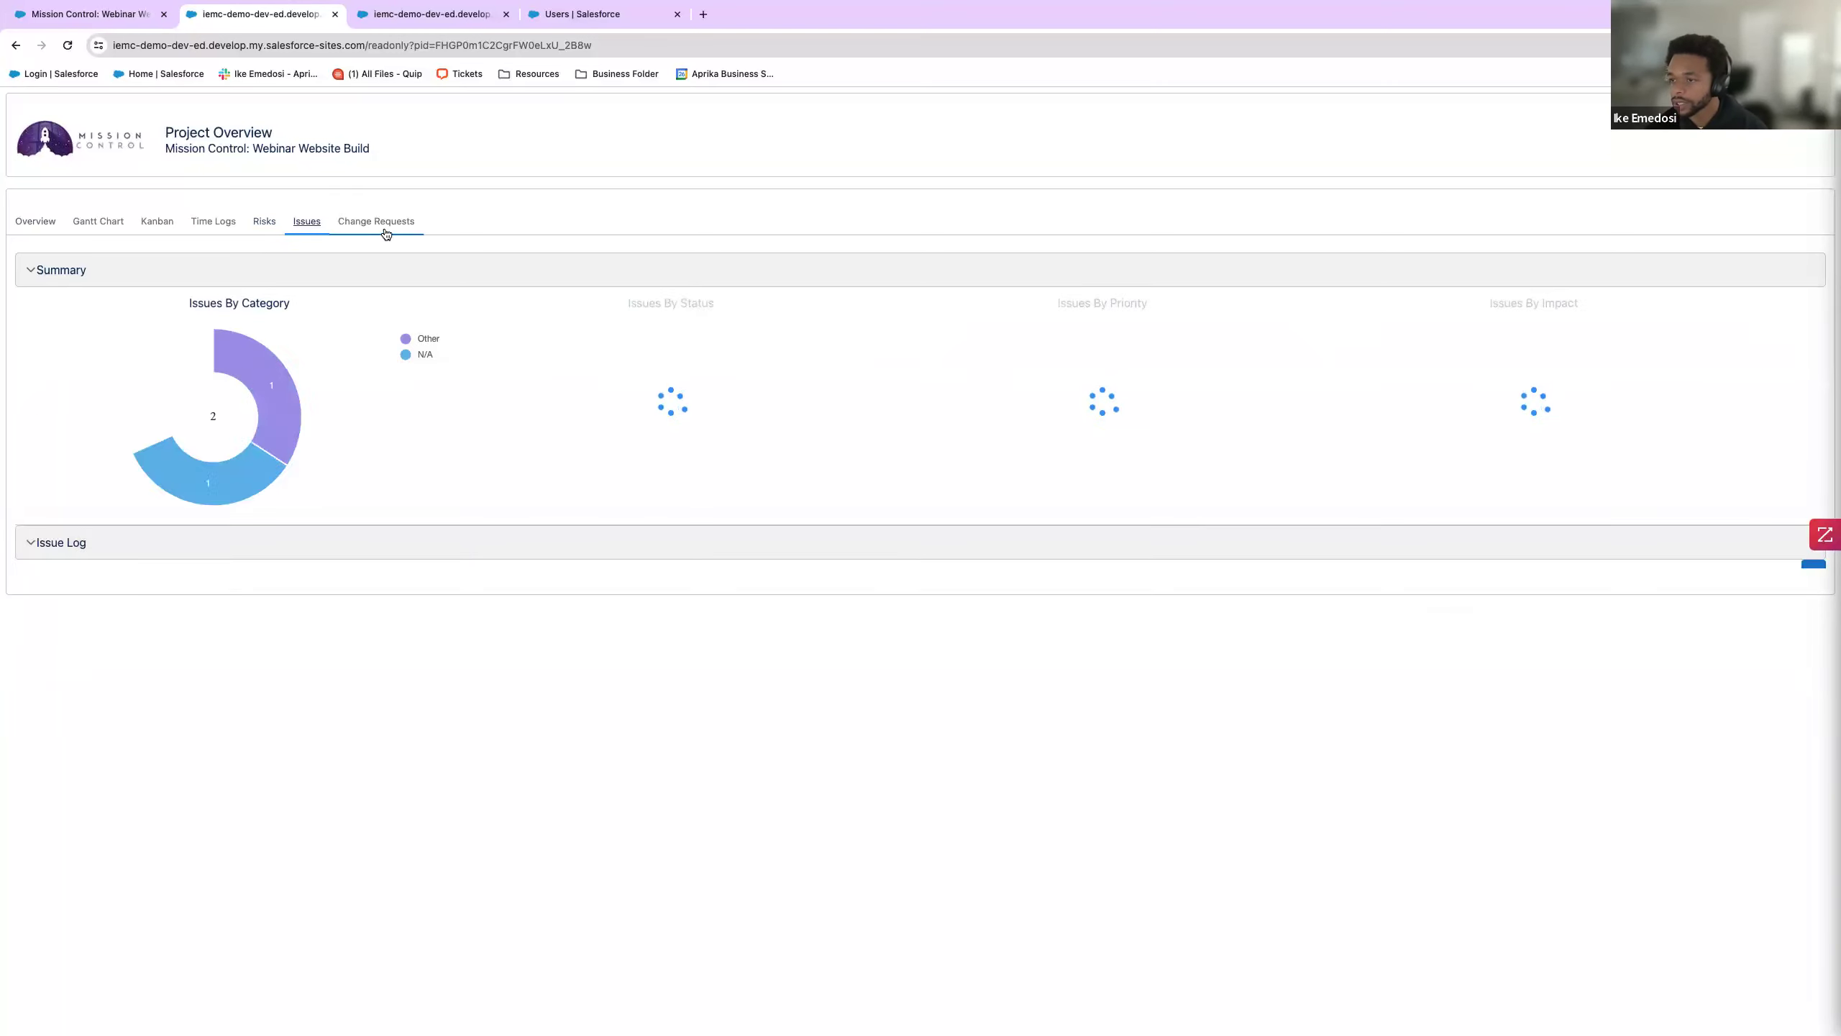
click(376, 223)
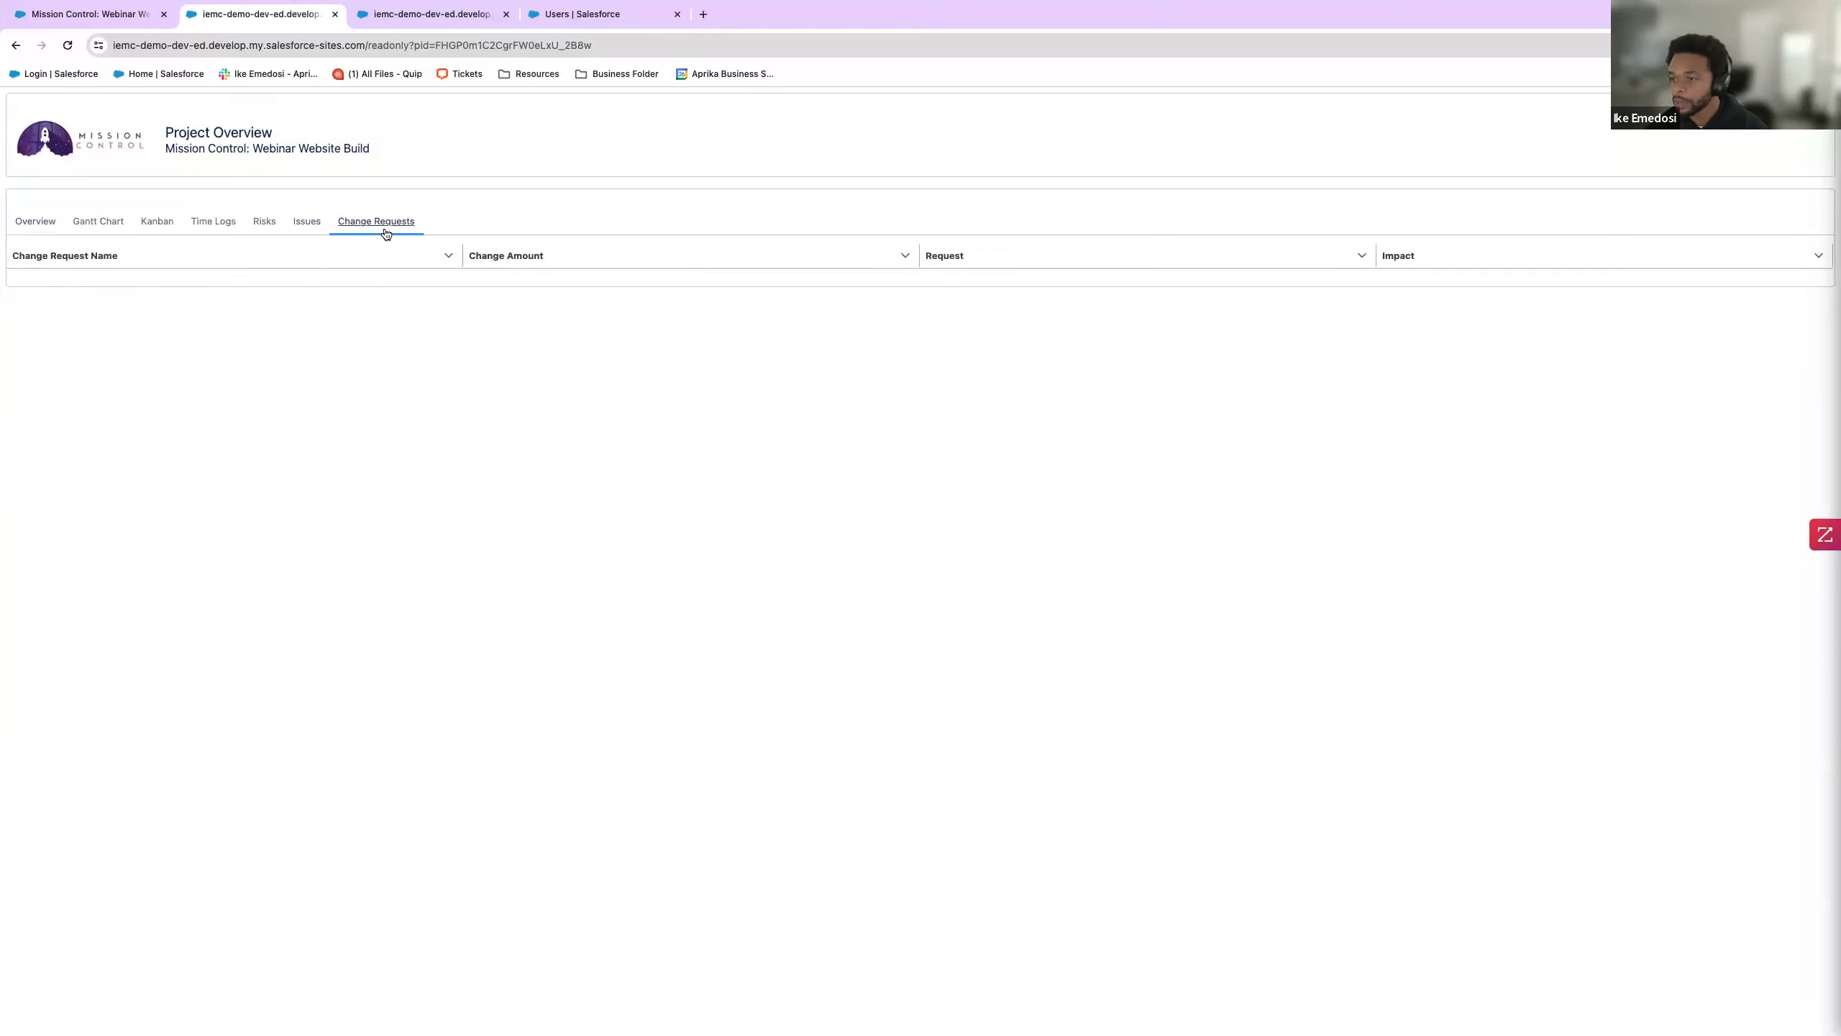
click(51, 233)
click(102, 229)
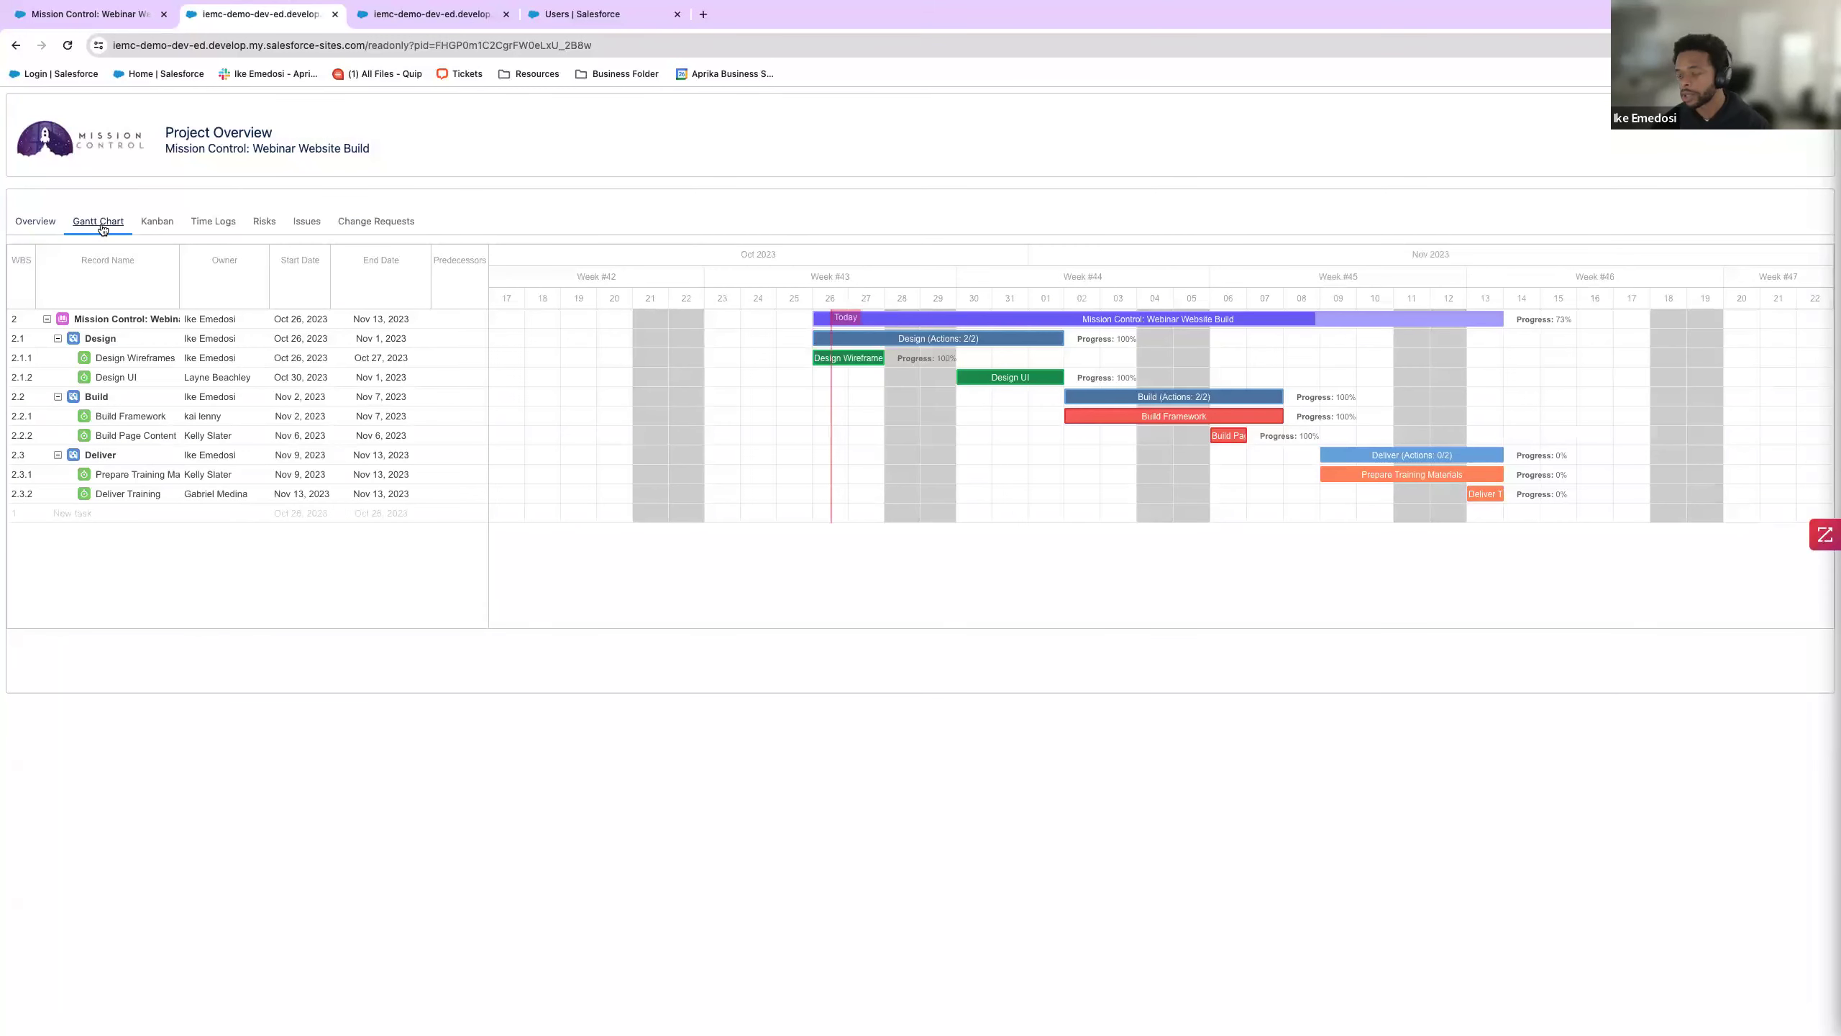
click(40, 228)
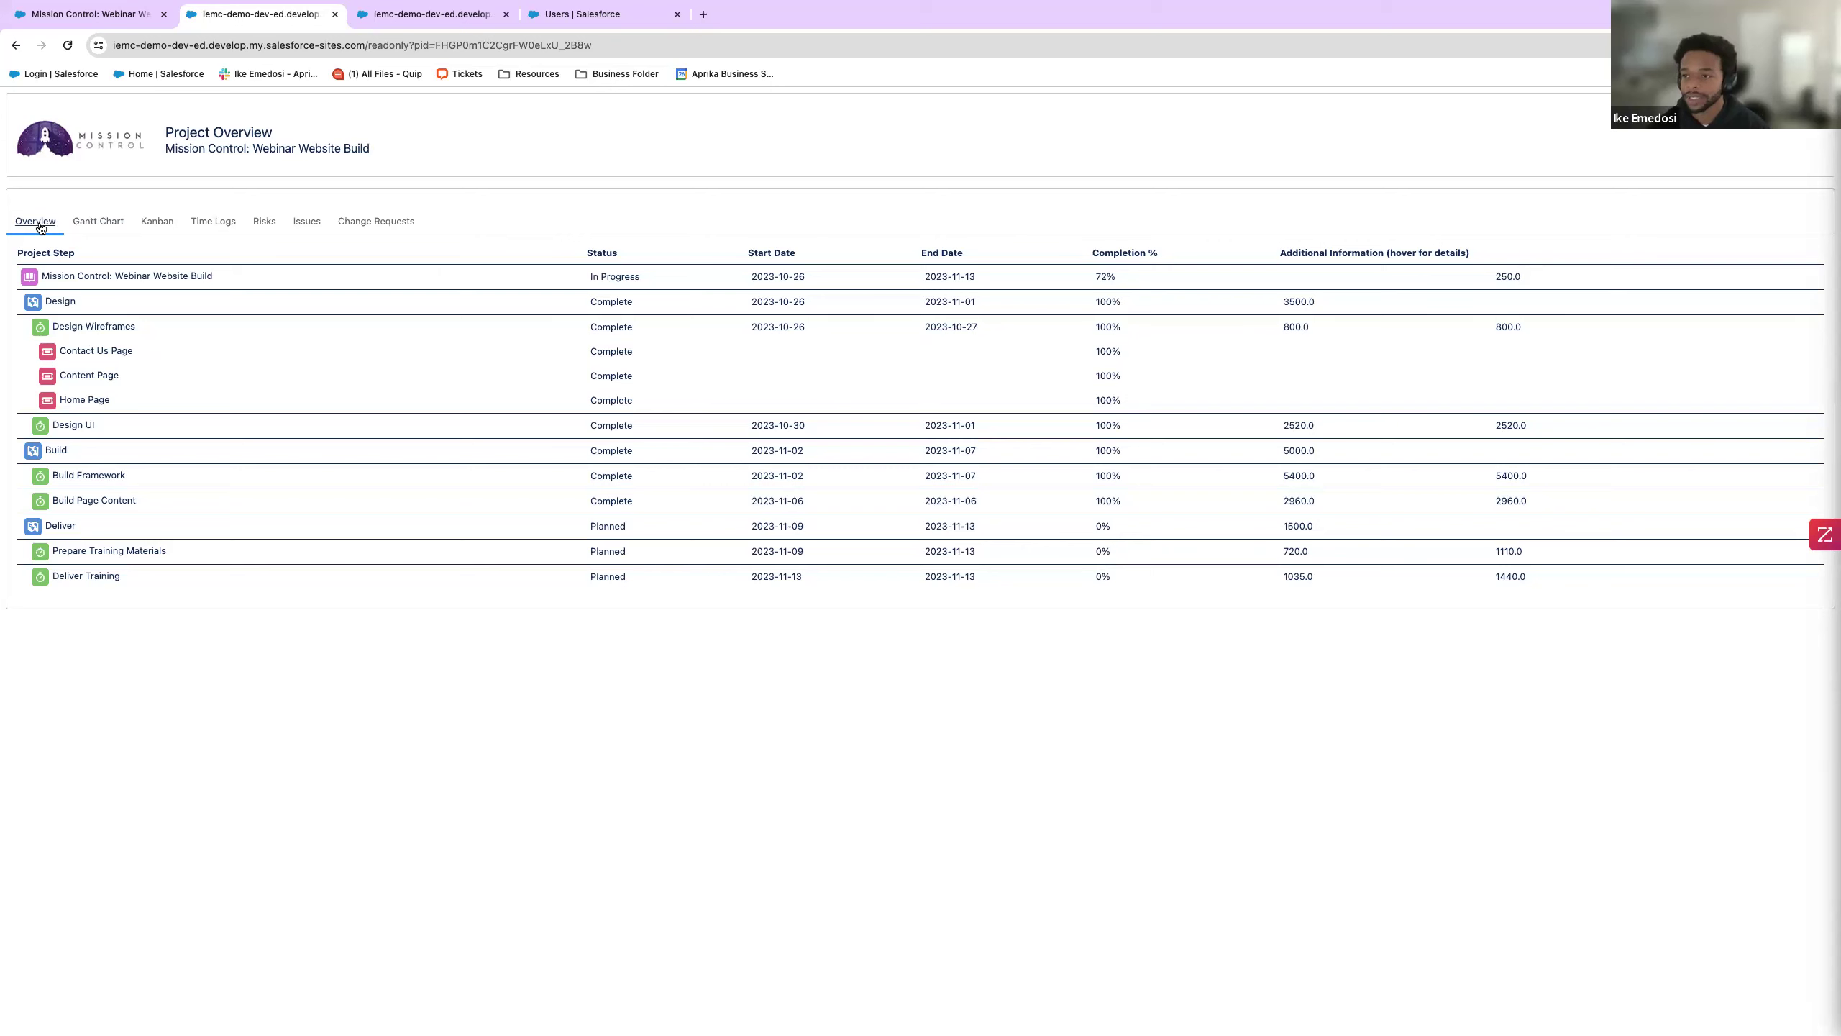
- Close both client overview pages and the Salesforce Users page, keeping the Webinar Website Build project open
click(335, 14)
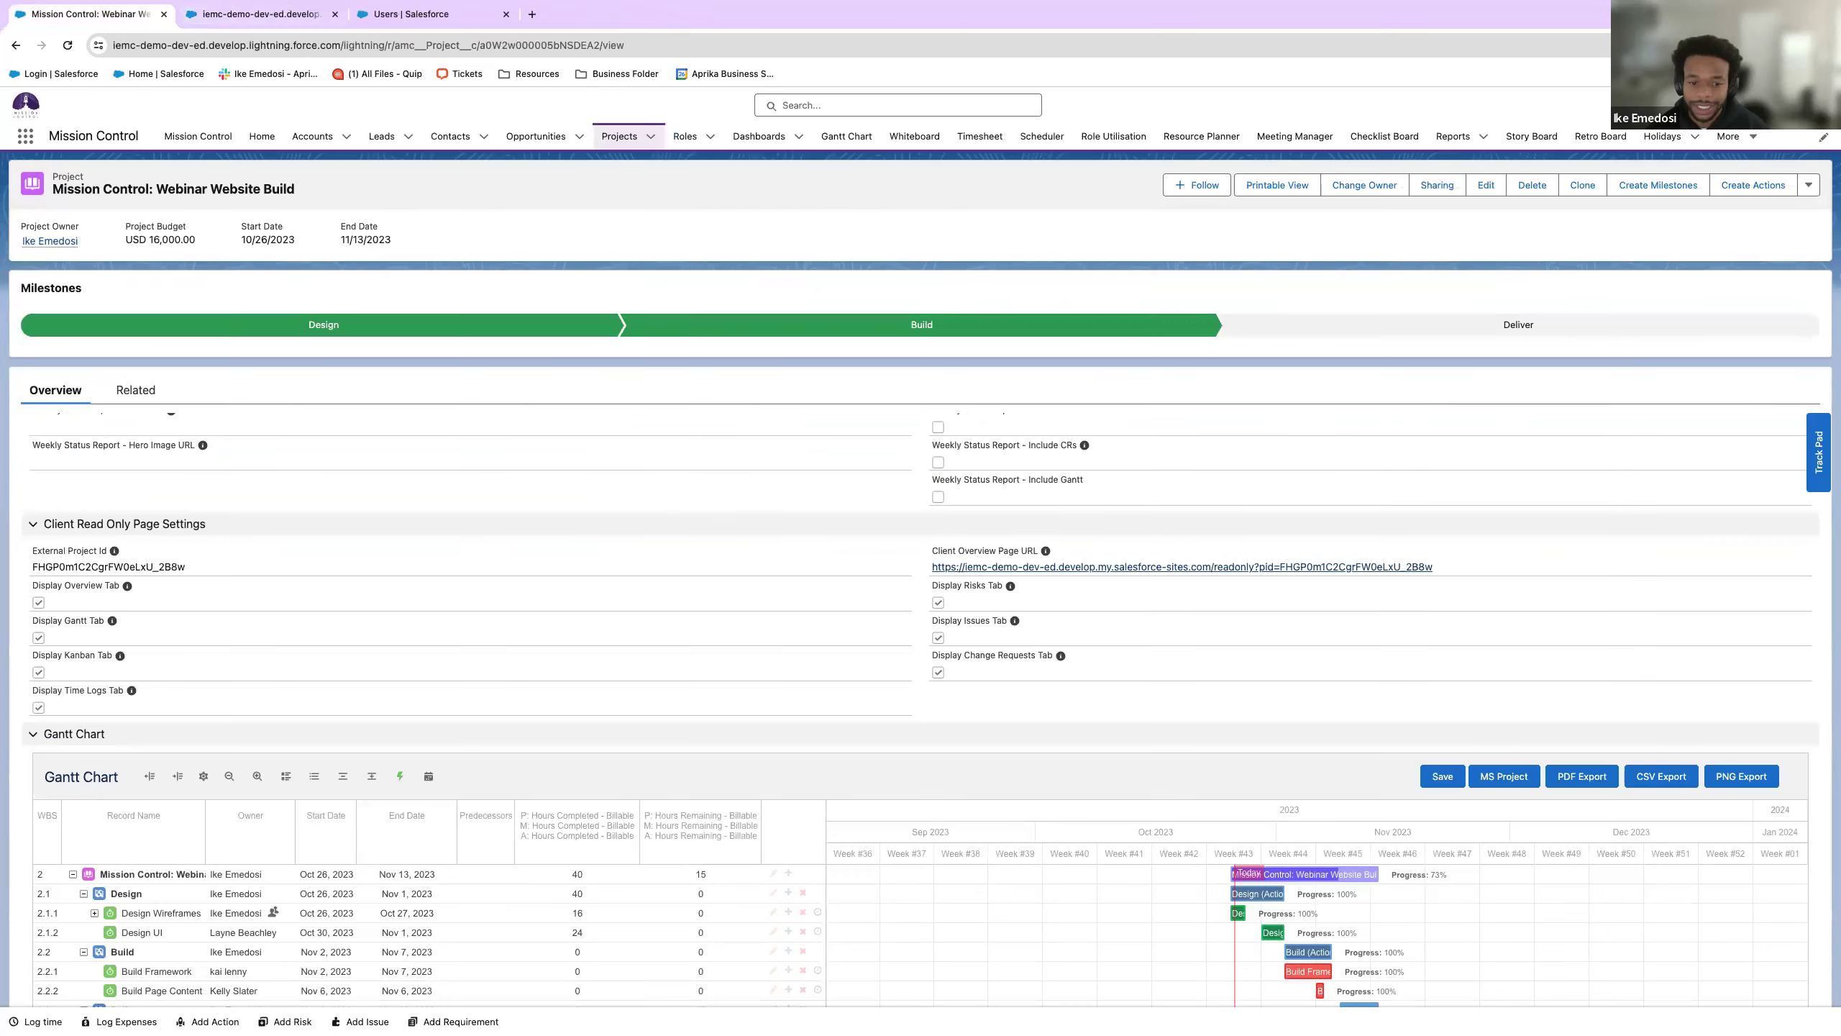
click(326, 15)
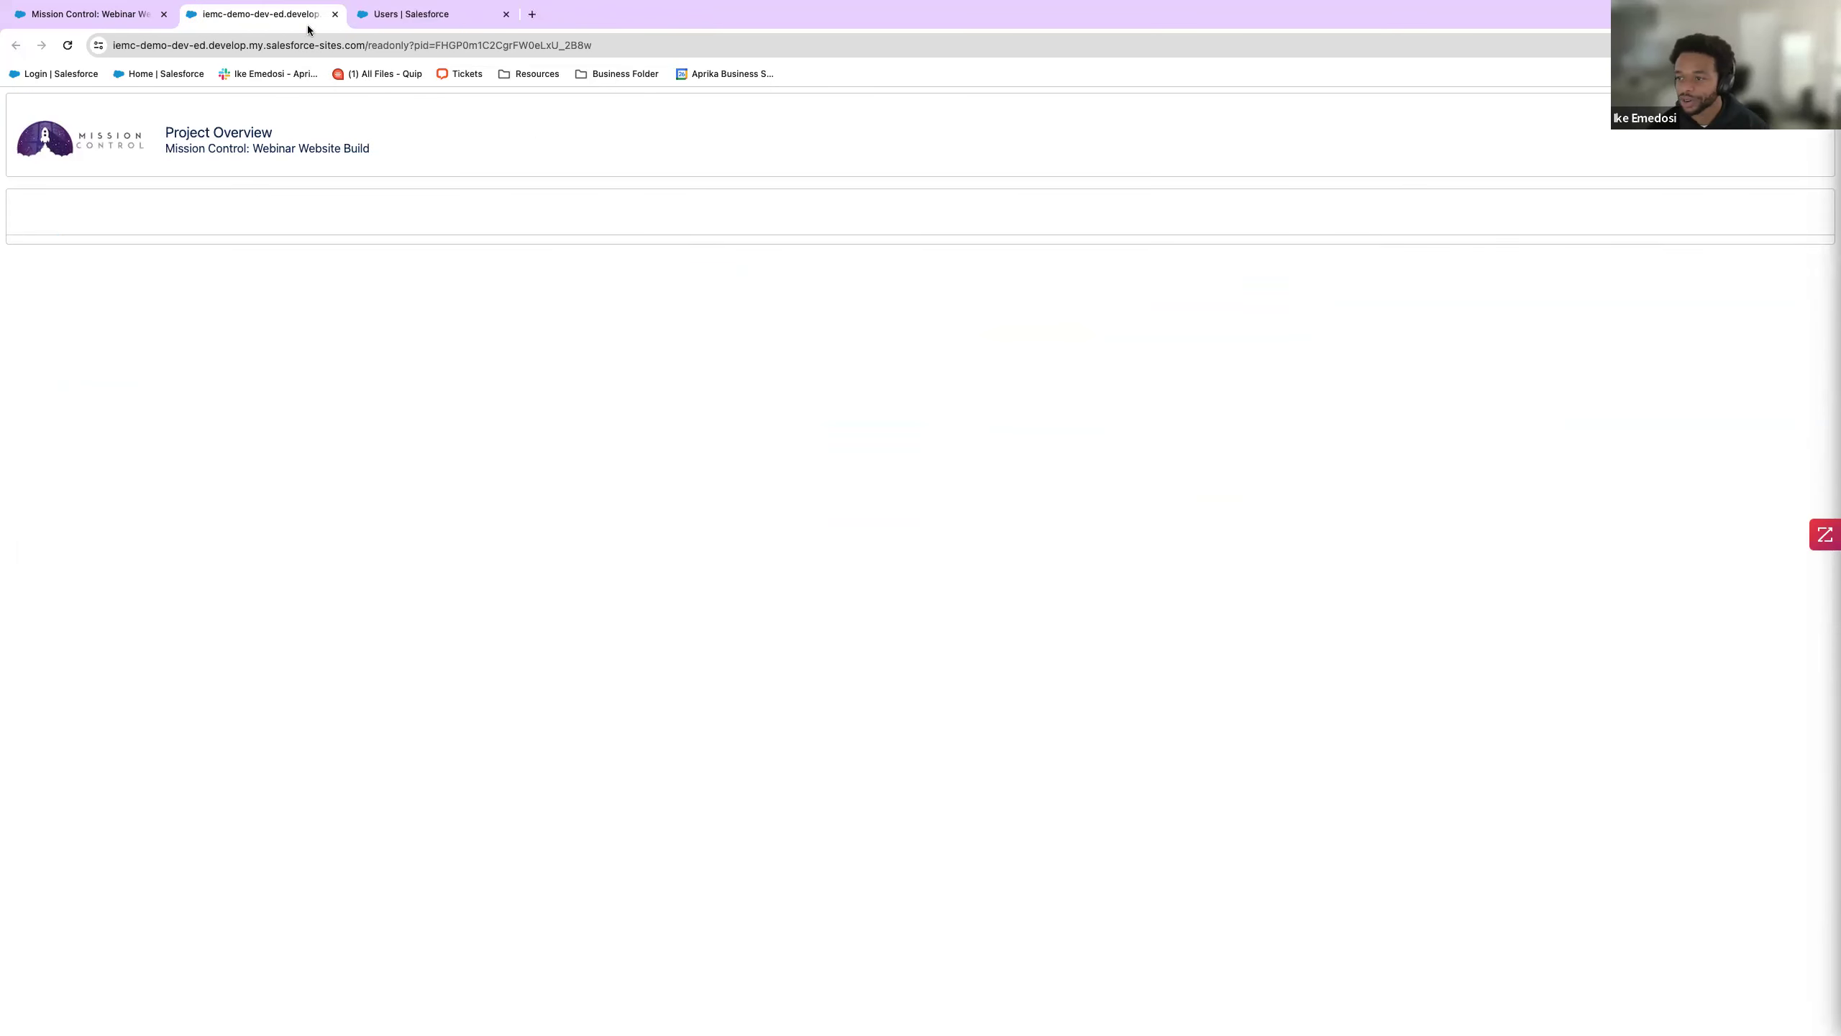
click(335, 14)
click(335, 14)
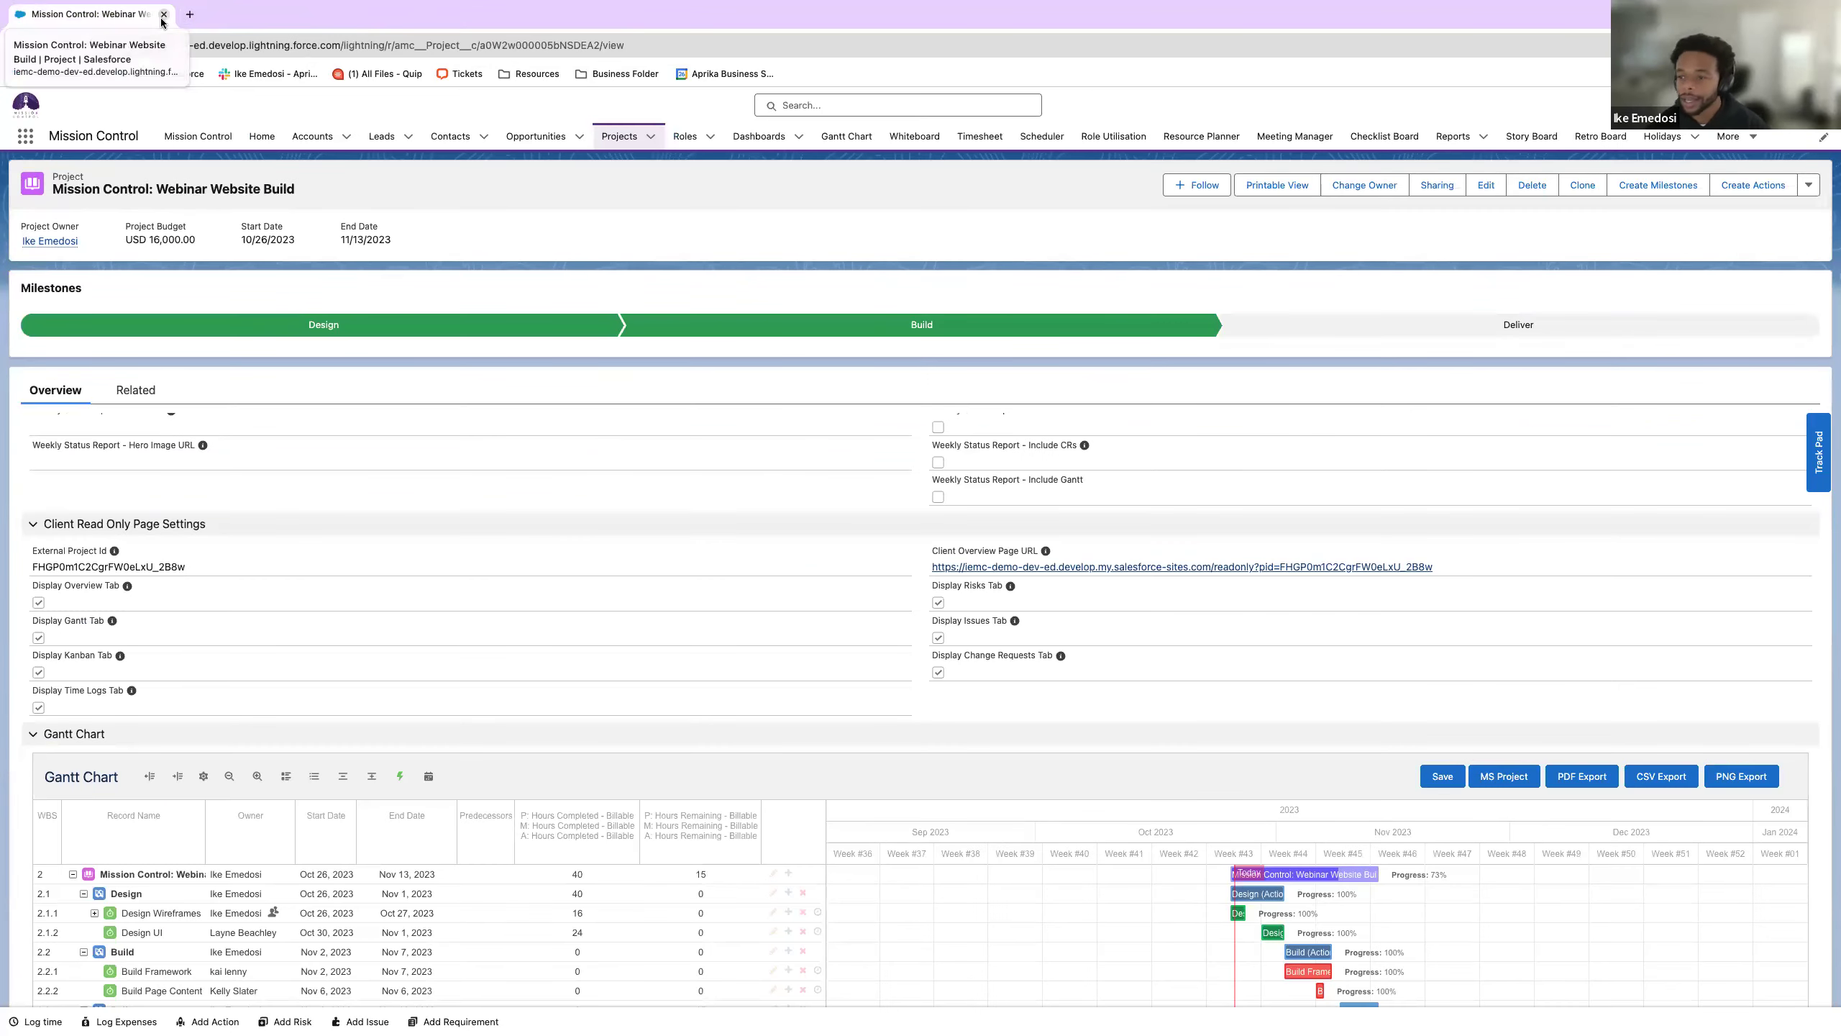
- Switch to the Mission Control Webinar presentation in Google Slides and start its slideshow from the closing slide
key(ctrl+Up)
click(708, 49)
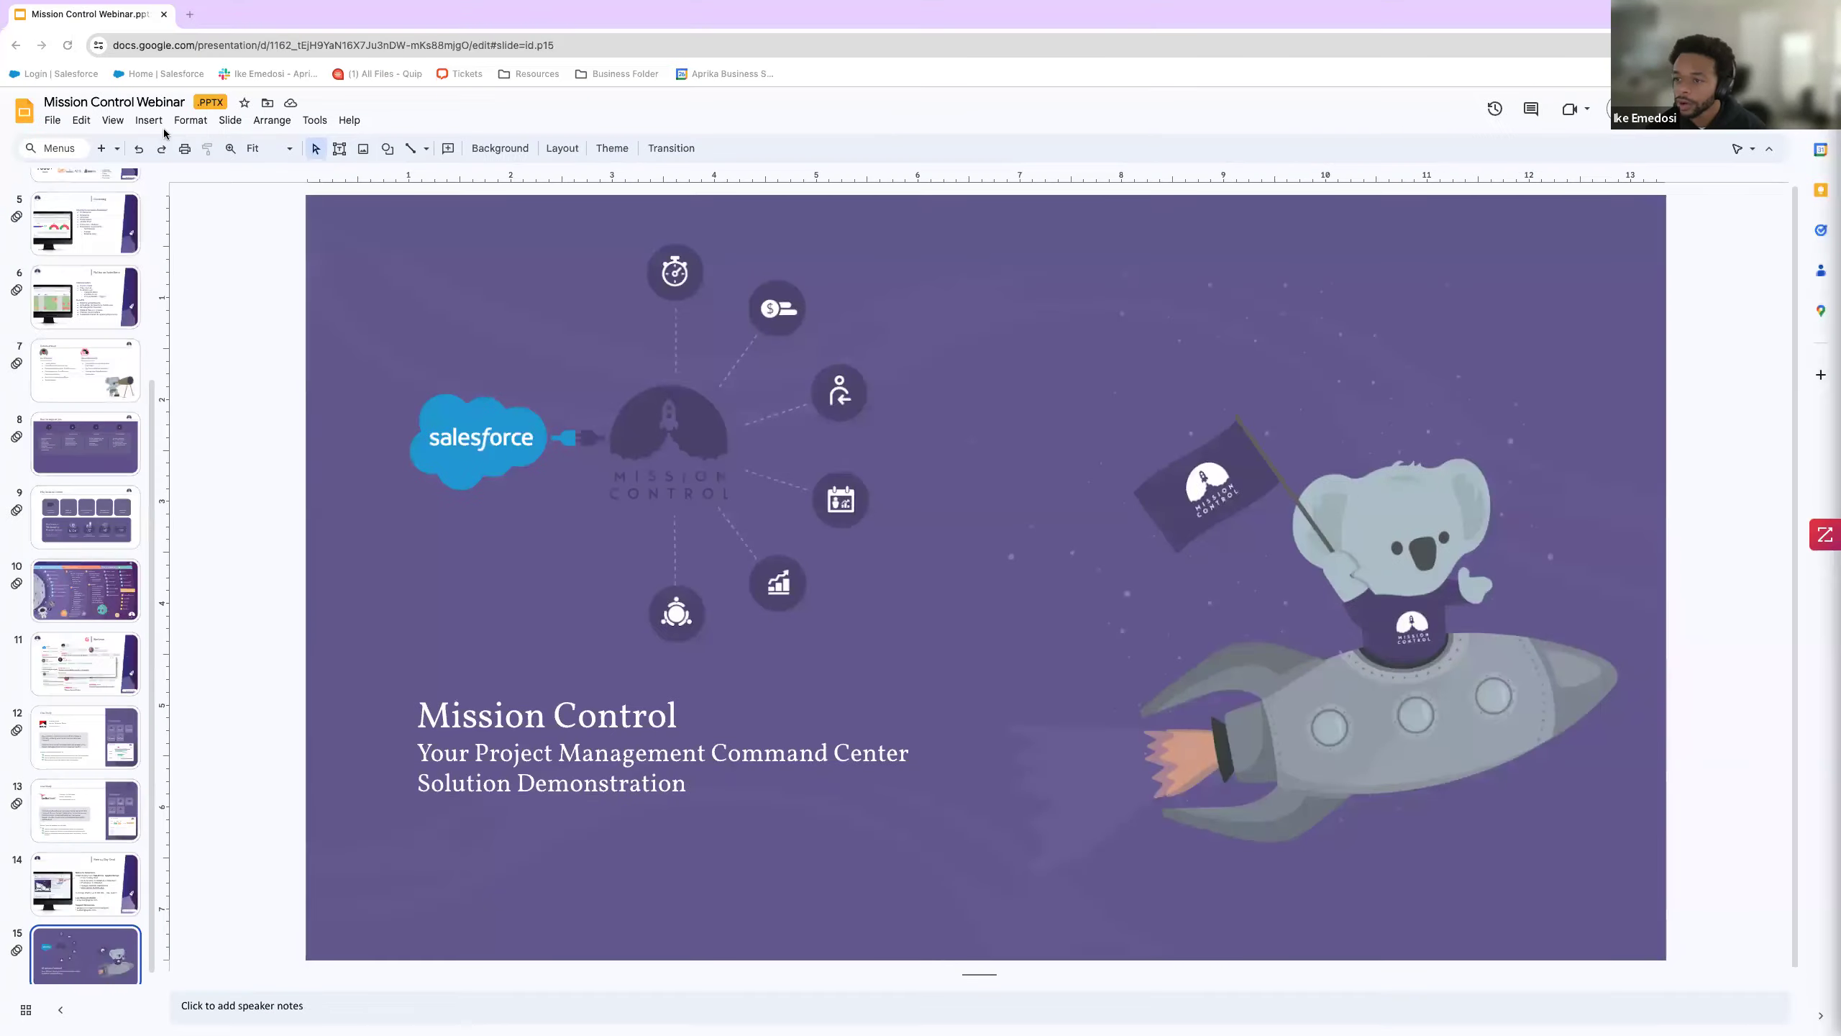
click(112, 120)
click(131, 145)
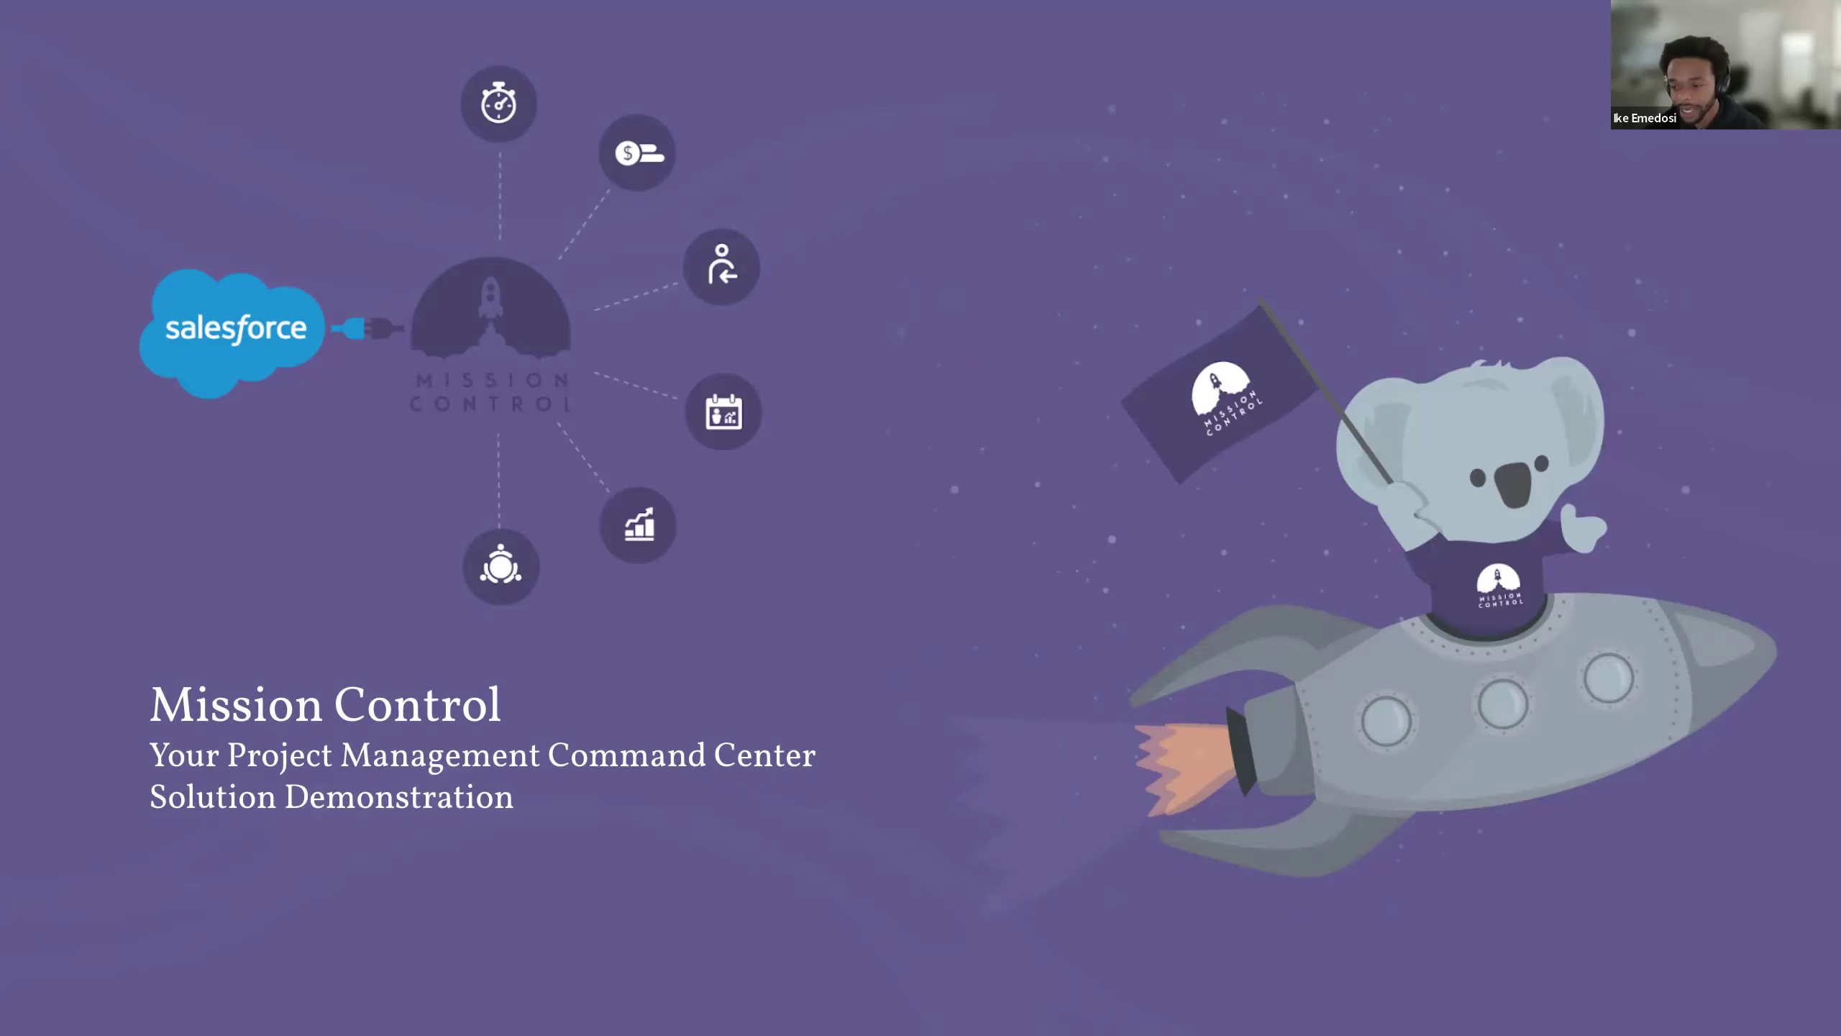
- Move through the slideshow to the Introductions & Agenda slide
key(Right)
key(Right)
key(Right)
key(Right)
key(Right)
key(Right)
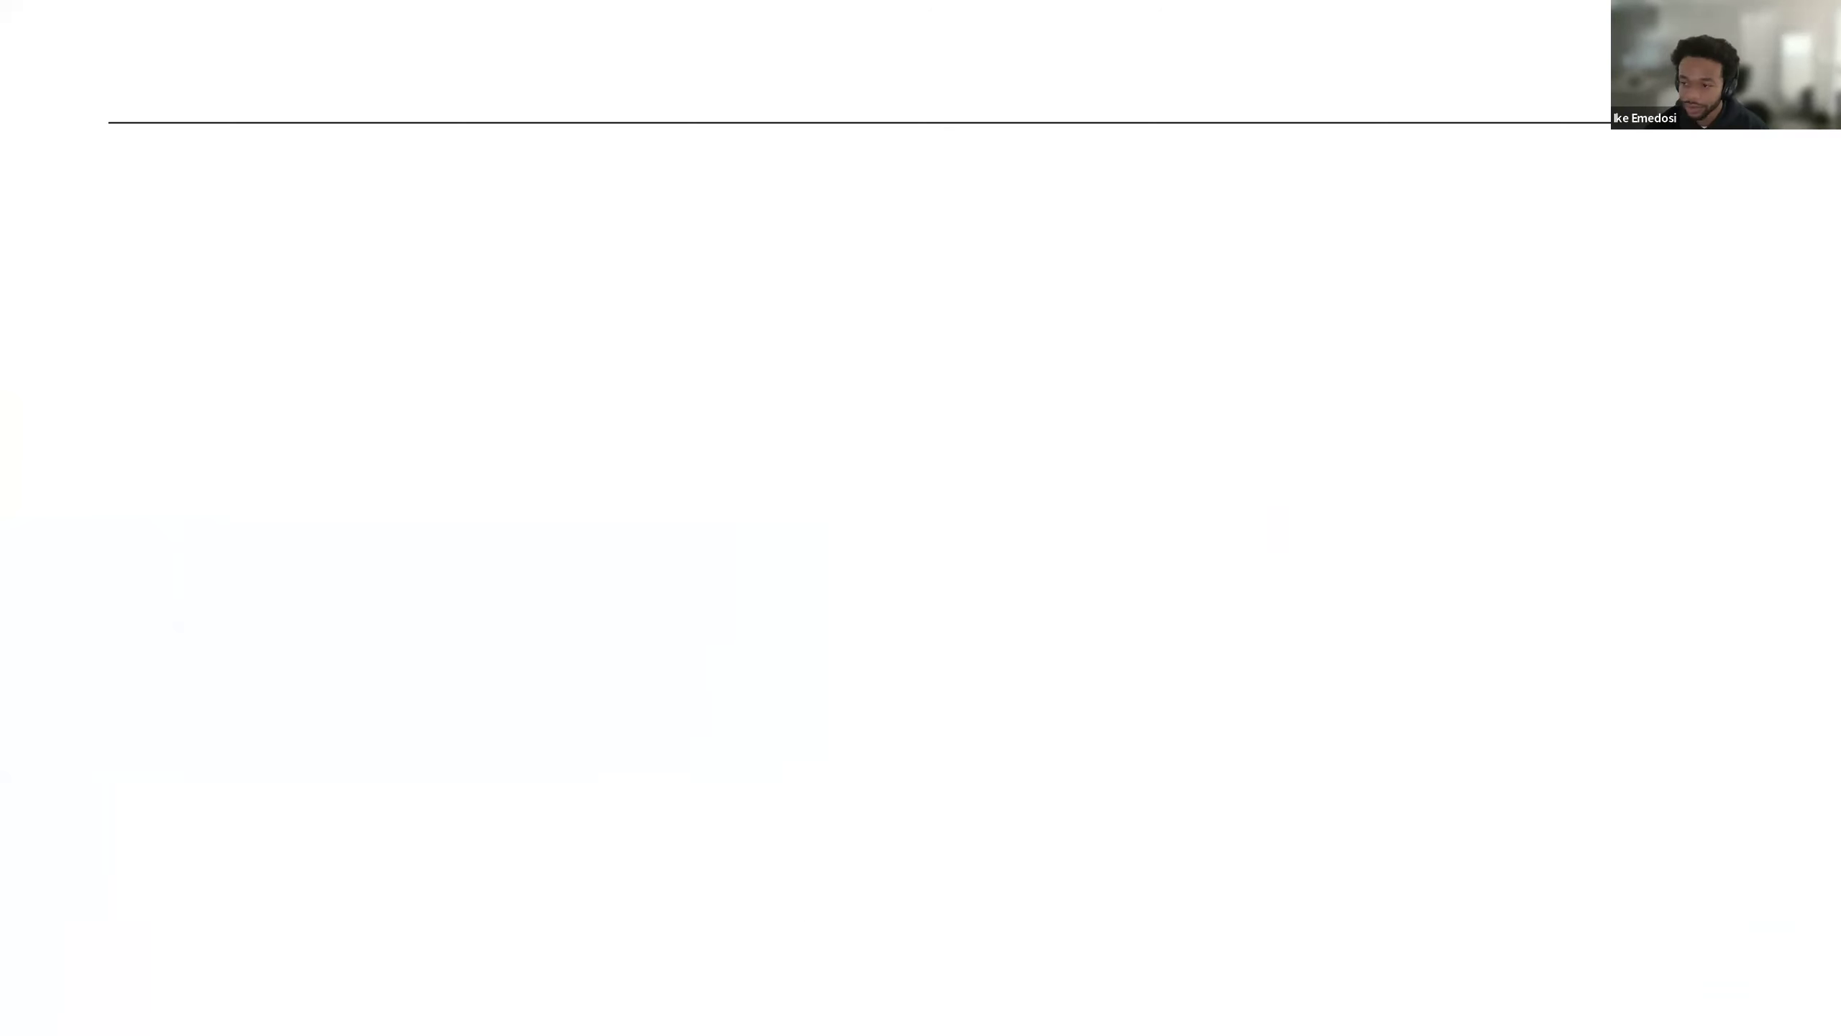
key(Right)
key(Right)
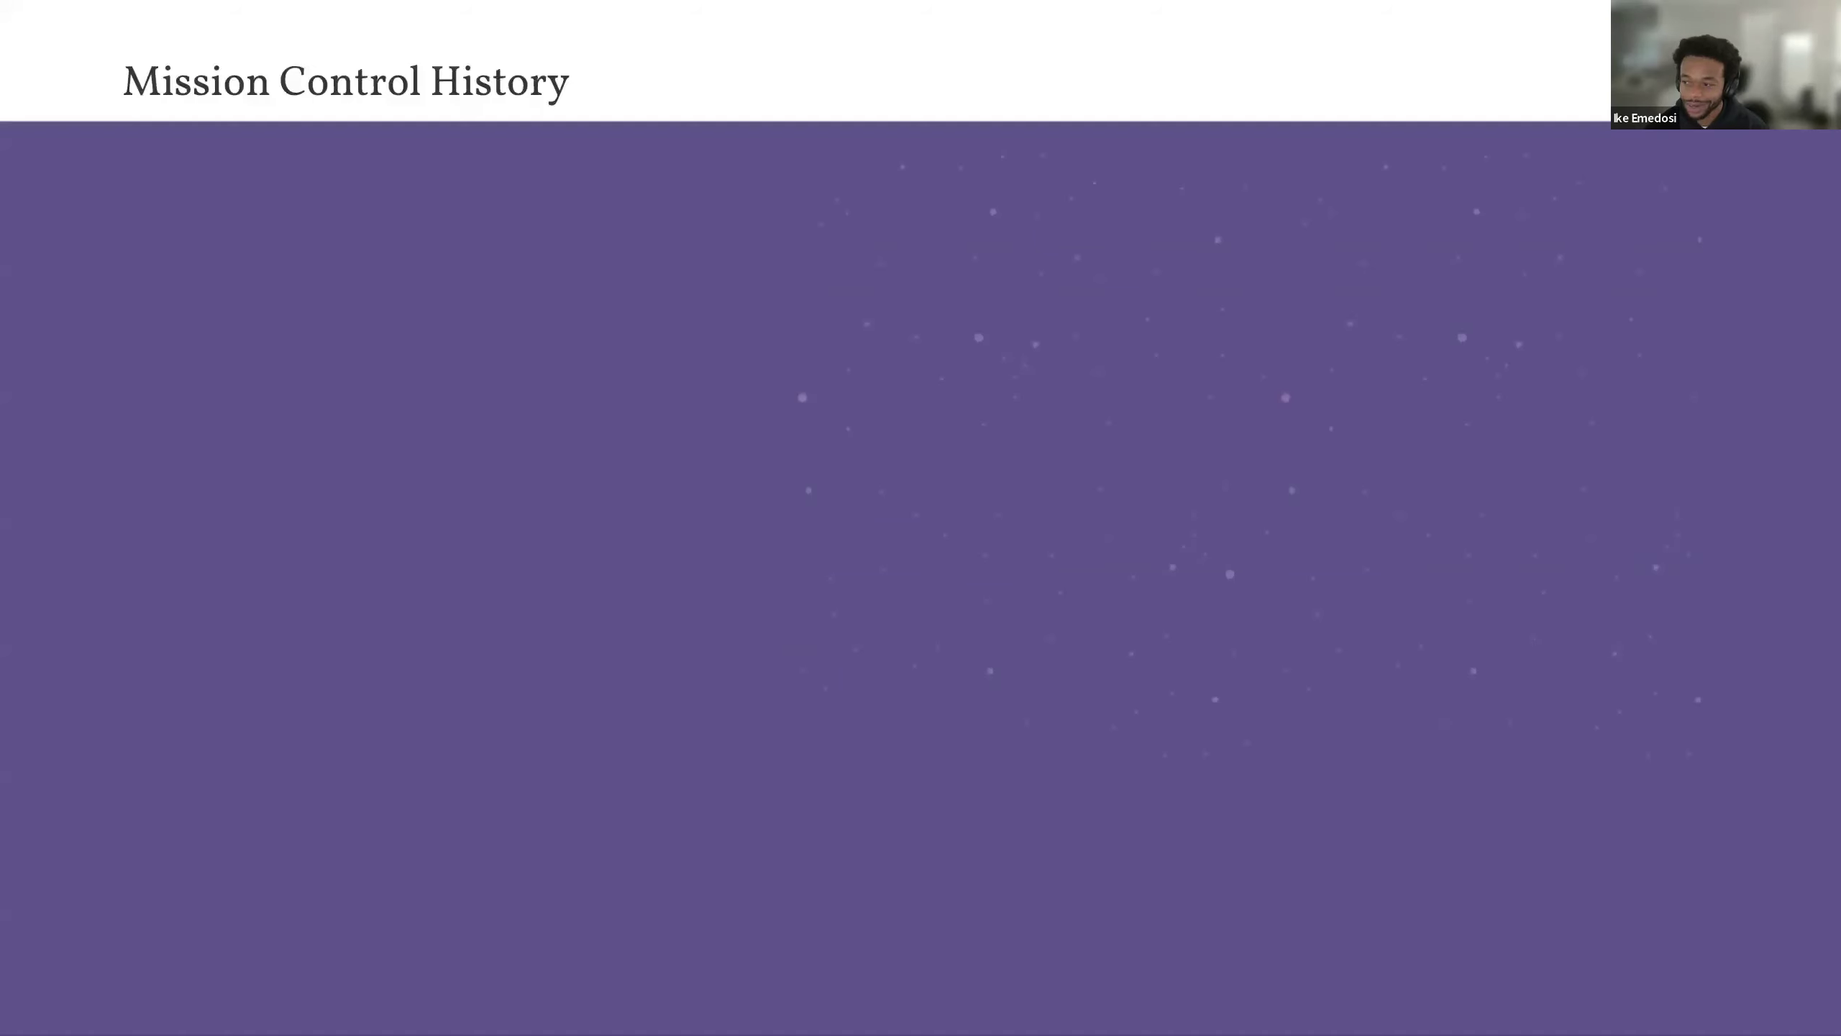
key(Right)
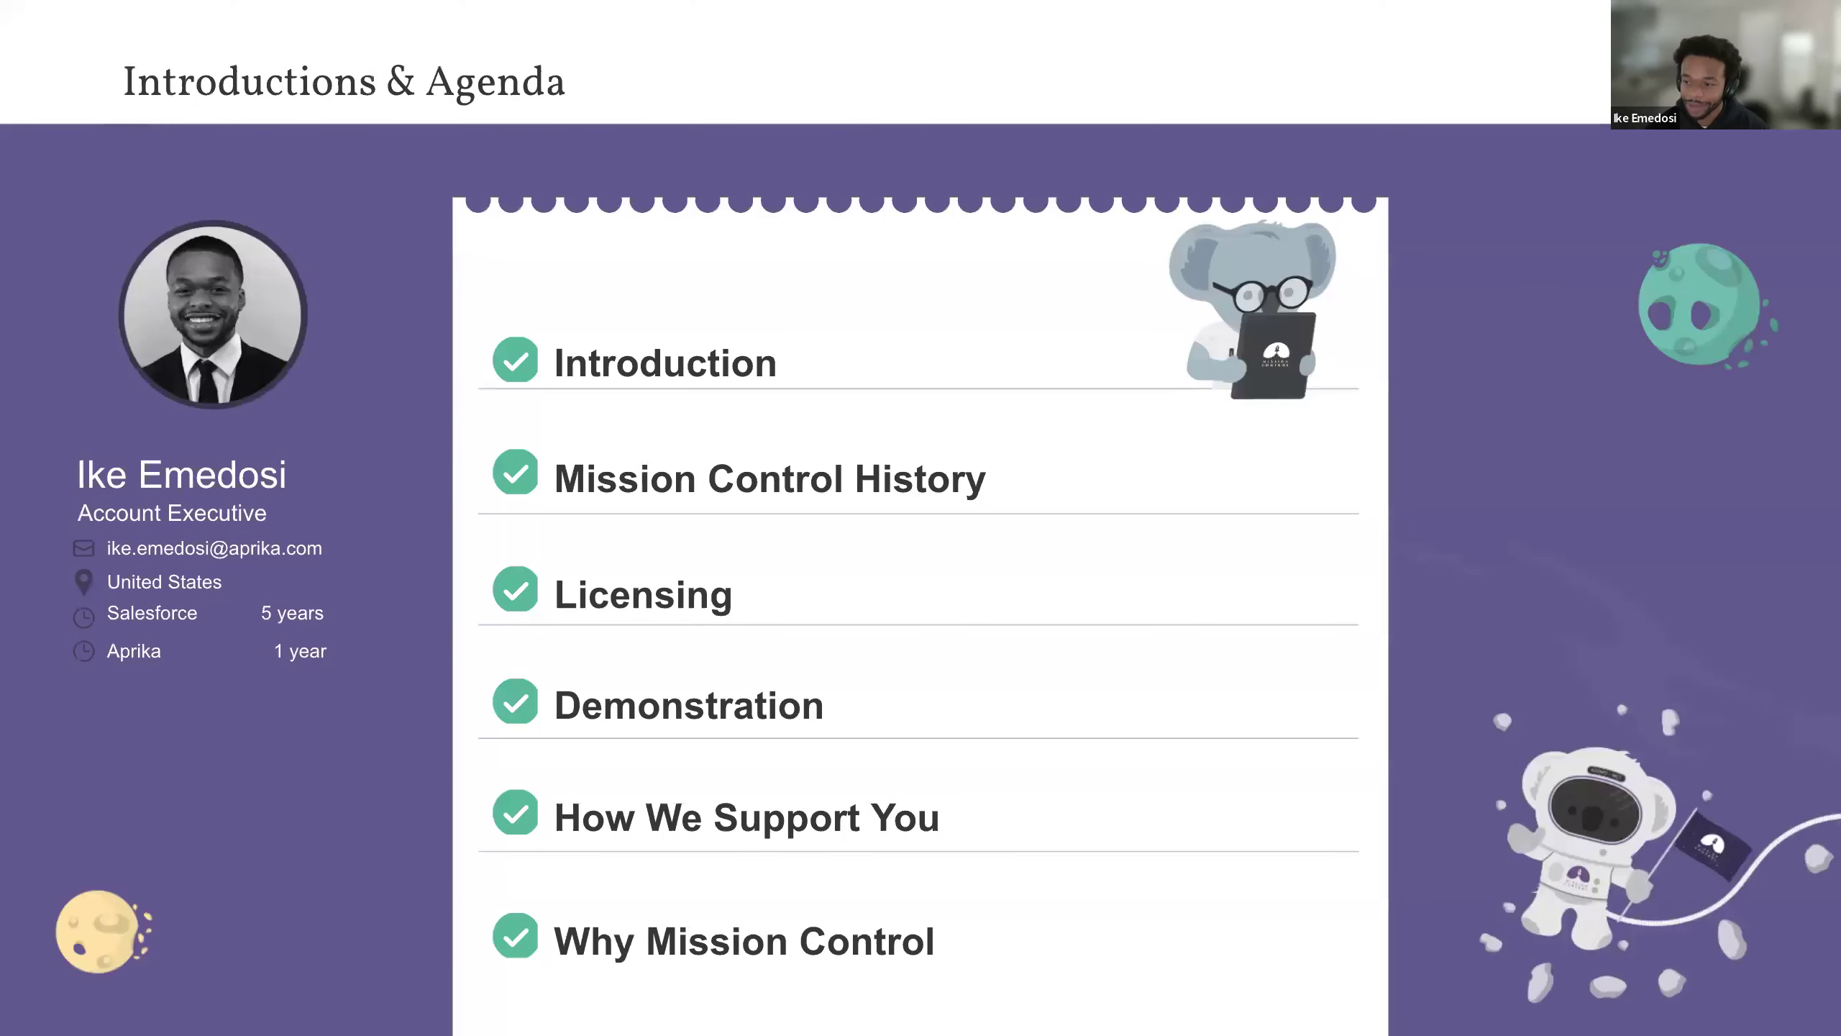